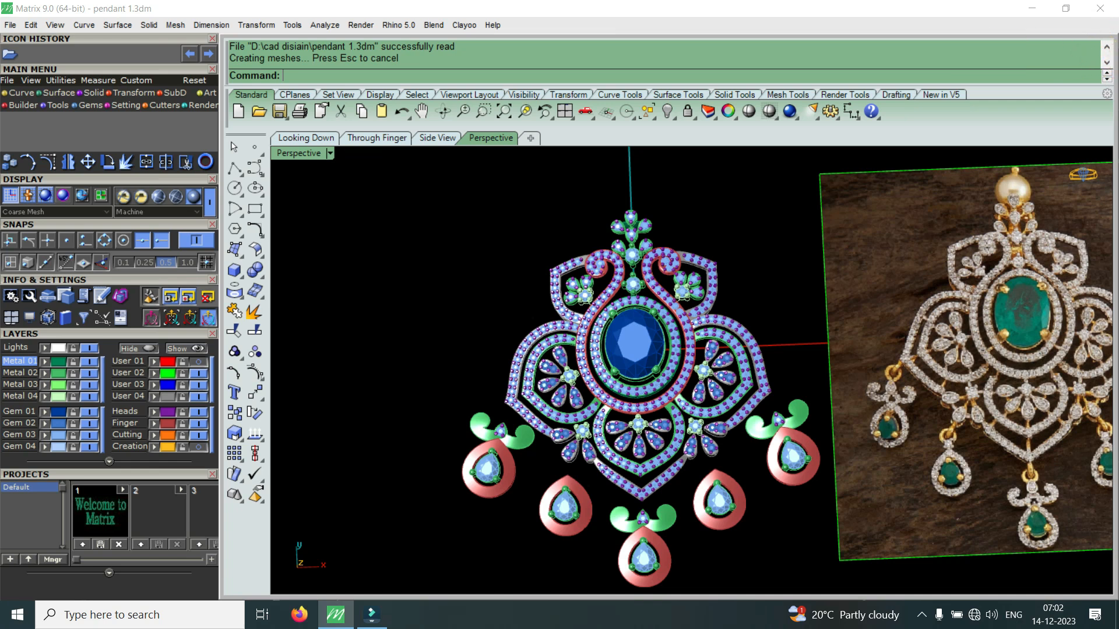
# Step: Examine the pendant model's stone settings and hanging drops from several angles, alongside the reference photo
pyautogui.moveTo(636, 402); pyautogui.dragTo(790, 260, button='right')
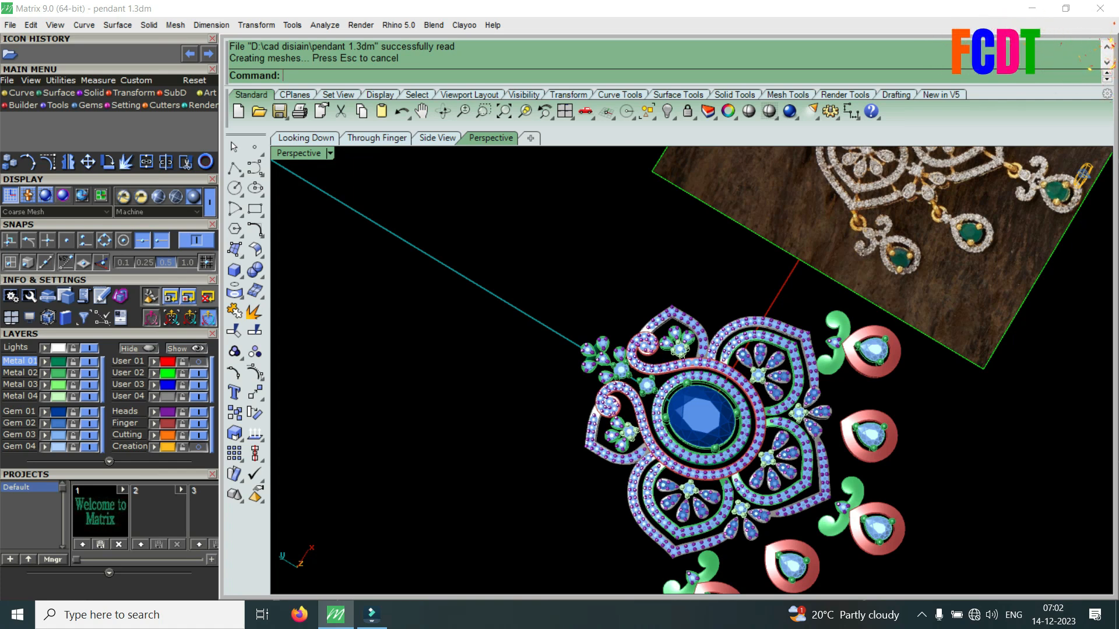
pyautogui.scroll(6, 868, 253)
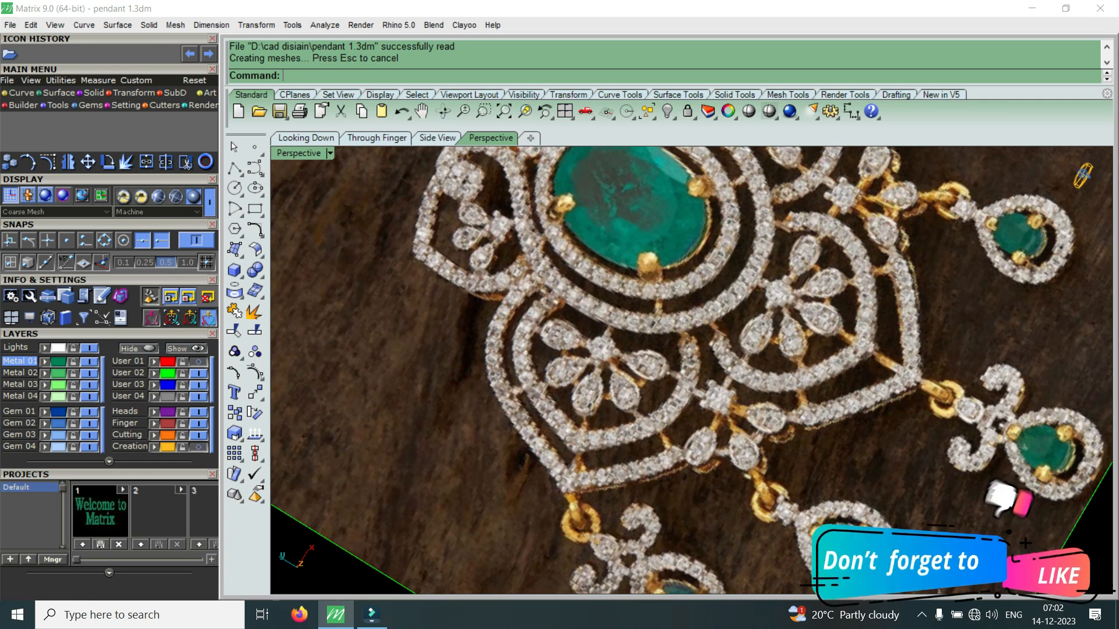
pyautogui.scroll(-10, 852, 367)
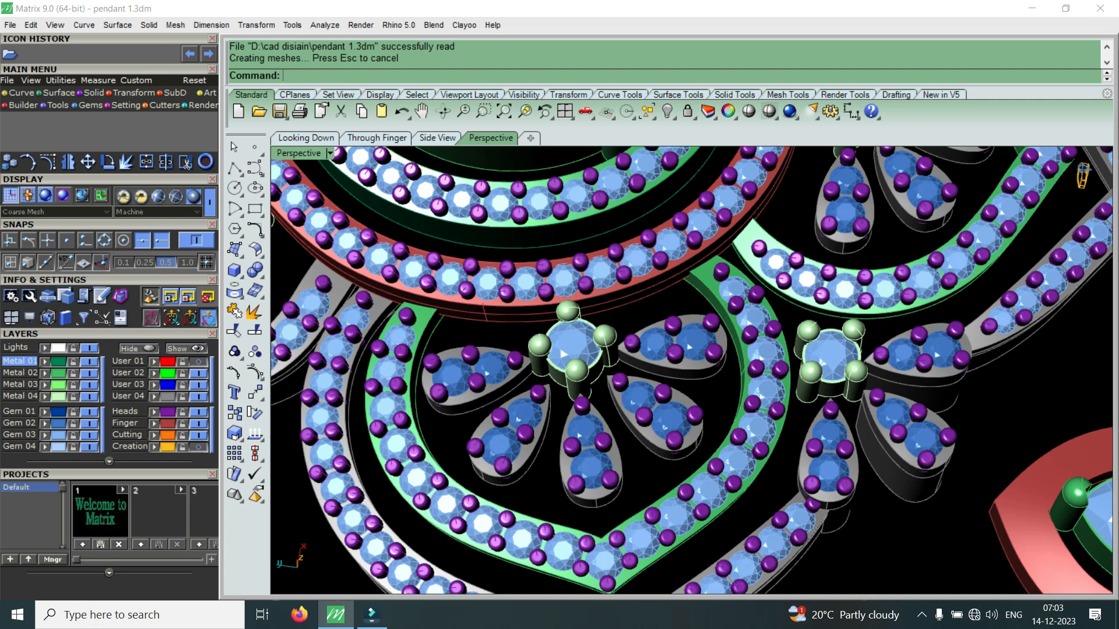
pyautogui.scroll(-10, 724, 443)
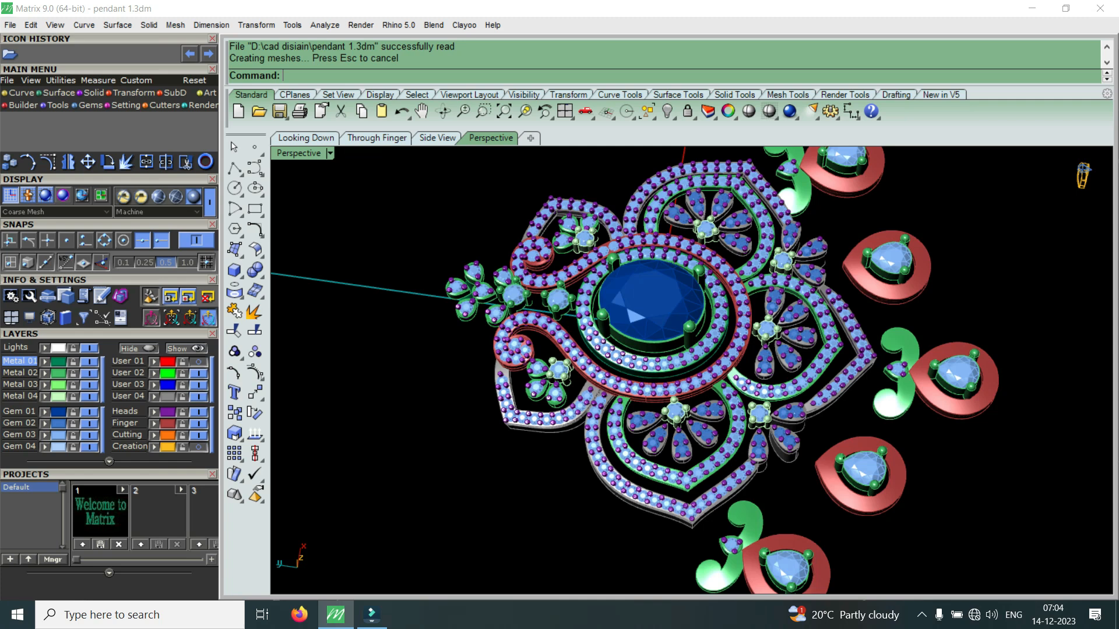
pyautogui.moveTo(729, 373); pyautogui.dragTo(595, 350, button='right')
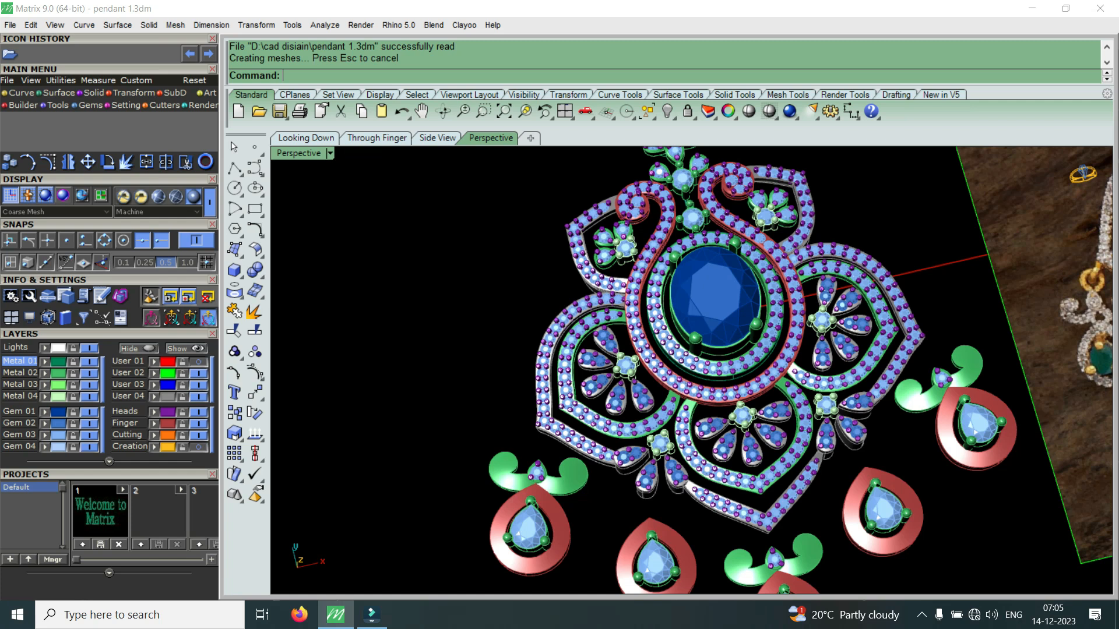
pyautogui.scroll(5, 756, 457)
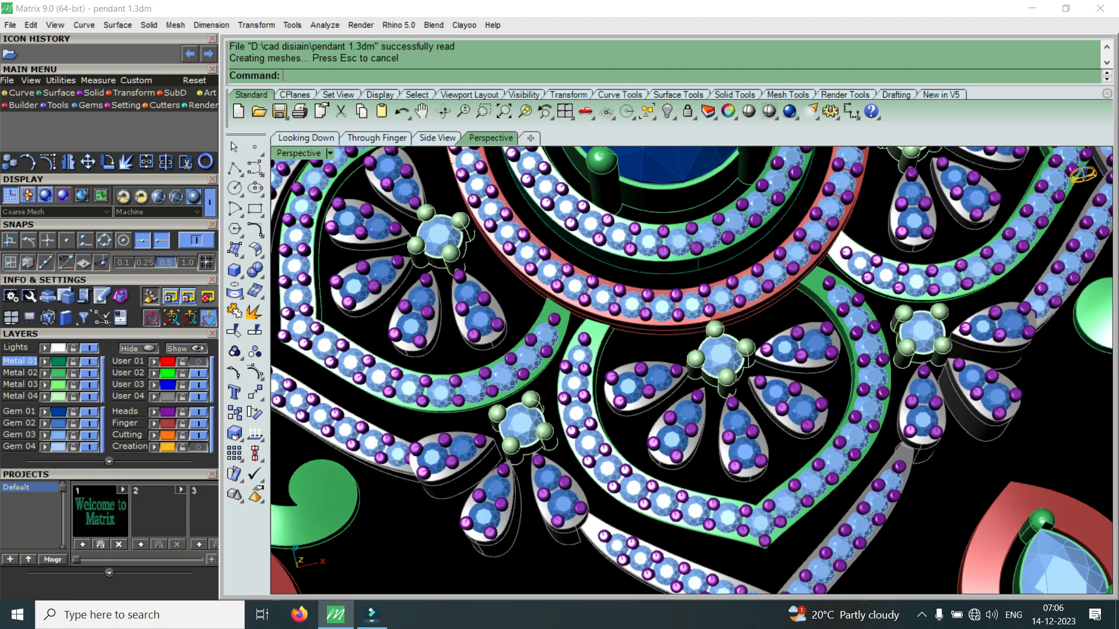
pyautogui.scroll(-2, 851, 411)
pyautogui.scroll(8, 760, 457)
pyautogui.moveTo(760, 458); pyautogui.dragTo(701, 397, button='right')
pyautogui.scroll(-7, 701, 397)
pyautogui.scroll(-3, 690, 376)
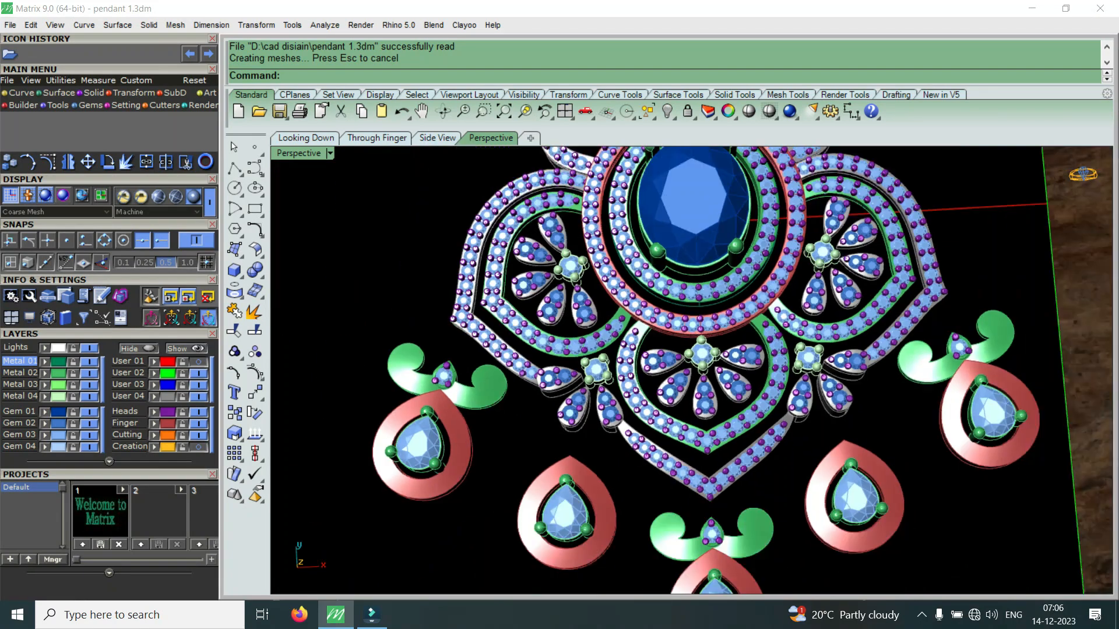
pyautogui.scroll(-4, 696, 326)
pyautogui.scroll(6, 708, 492)
pyautogui.scroll(-4, 714, 484)
pyautogui.scroll(-4, 595, 452)
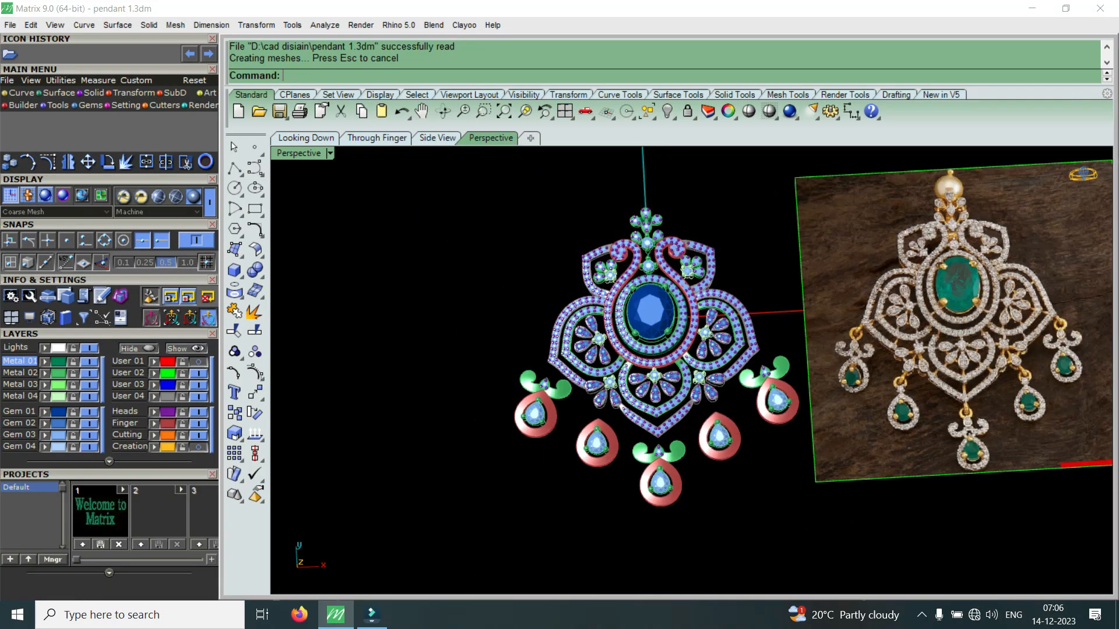
# Step: Set the perspective view of the bottom centre drop to the Shaded display mode
pyautogui.scroll(6, 670, 501)
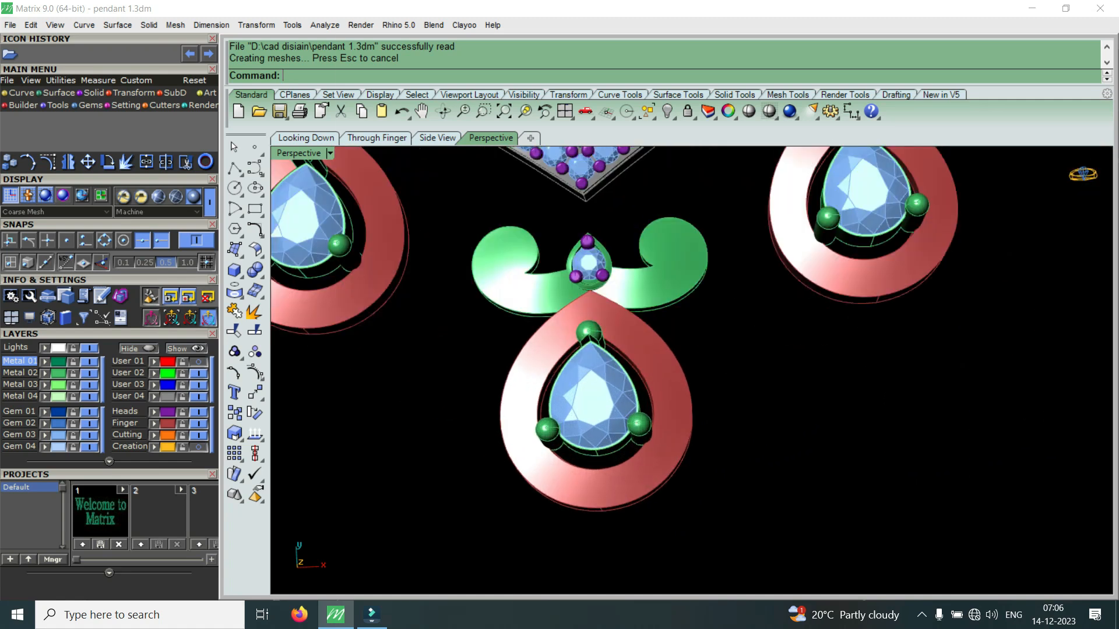
pyautogui.click(330, 152)
pyautogui.click(373, 60)
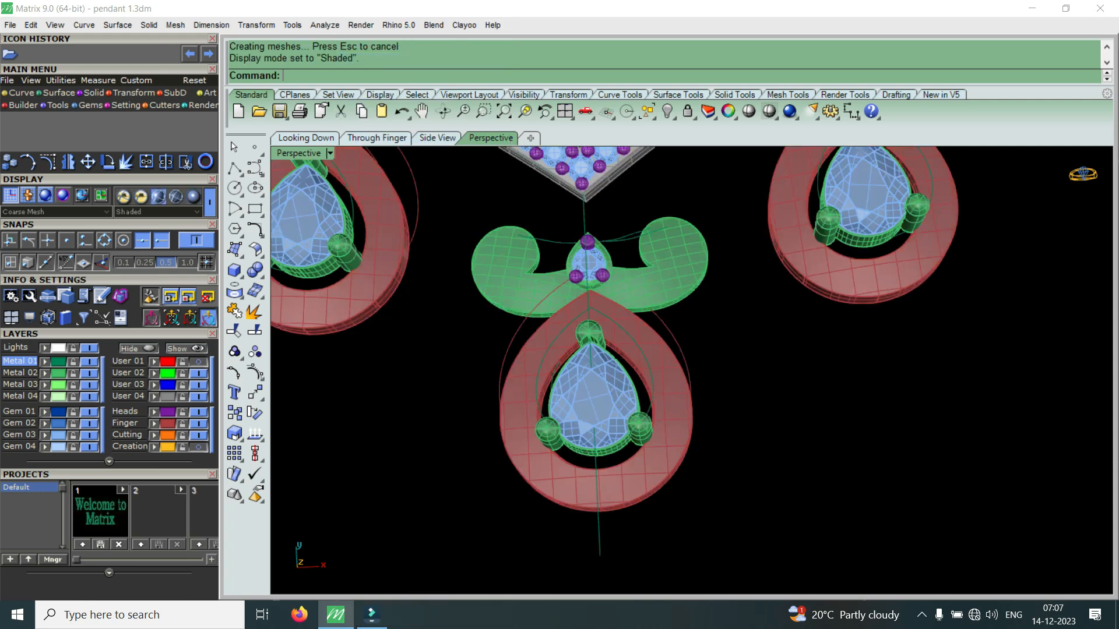
# Step: Delete the two leftover construction curves around the bottom centre pear drop
pyautogui.scroll(-4, 630, 370)
pyautogui.moveTo(630, 370); pyautogui.dragTo(694, 364, button='right')
pyautogui.scroll(6, 641, 373)
pyautogui.scroll(2, 693, 364)
pyautogui.click(704, 363)
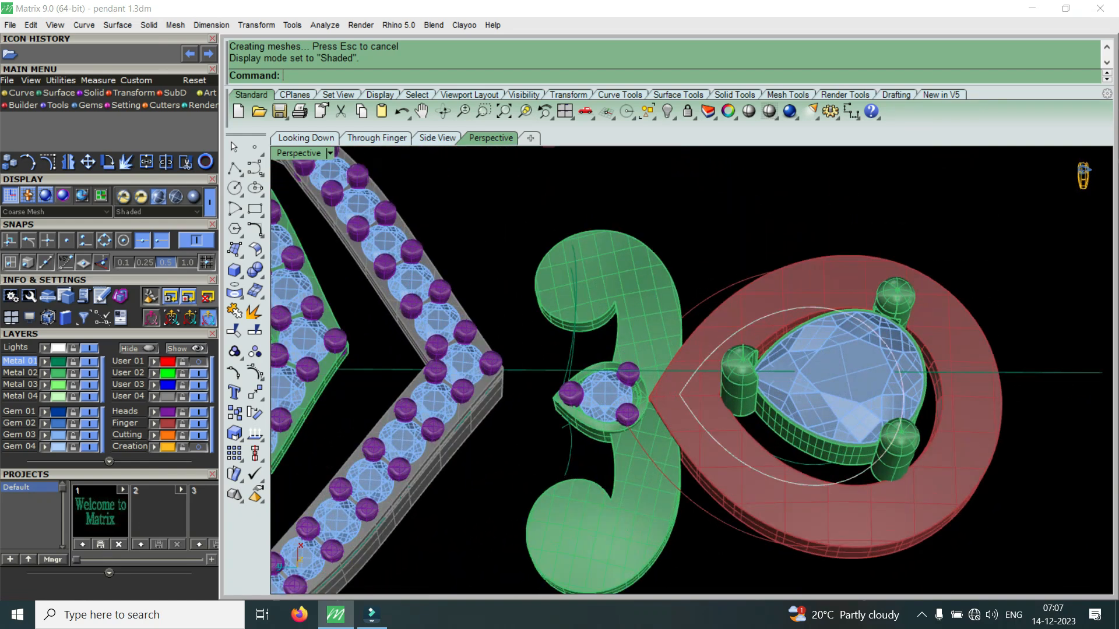
pyautogui.click(733, 459)
pyautogui.click(749, 474)
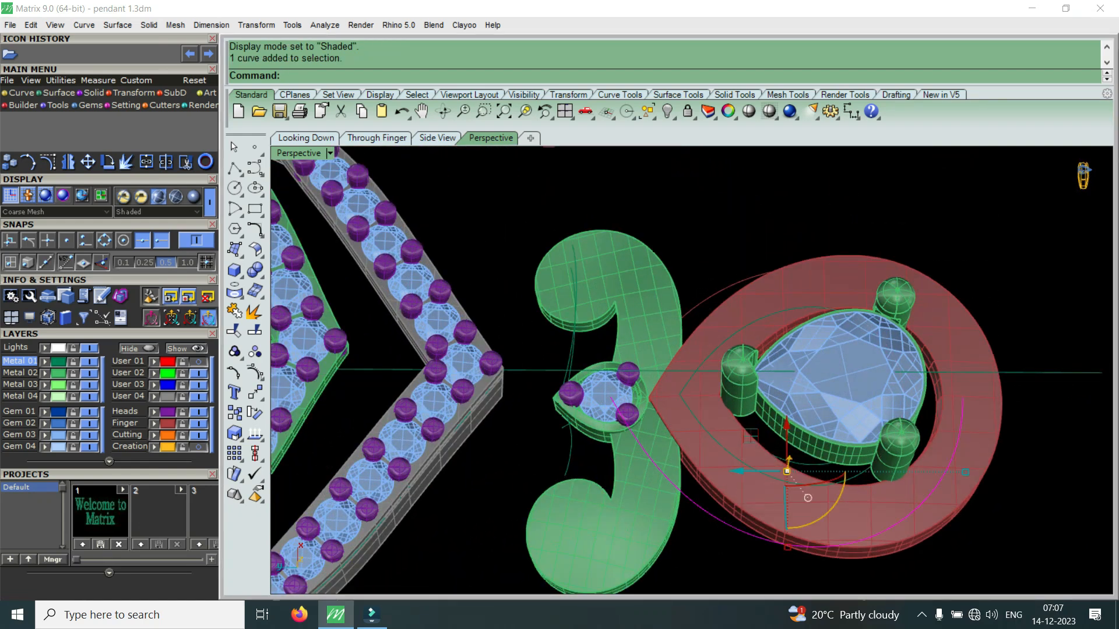
pyautogui.keyDown('shift'); pyautogui.click(750, 438); pyautogui.keyUp('shift')
pyautogui.press('Delete')
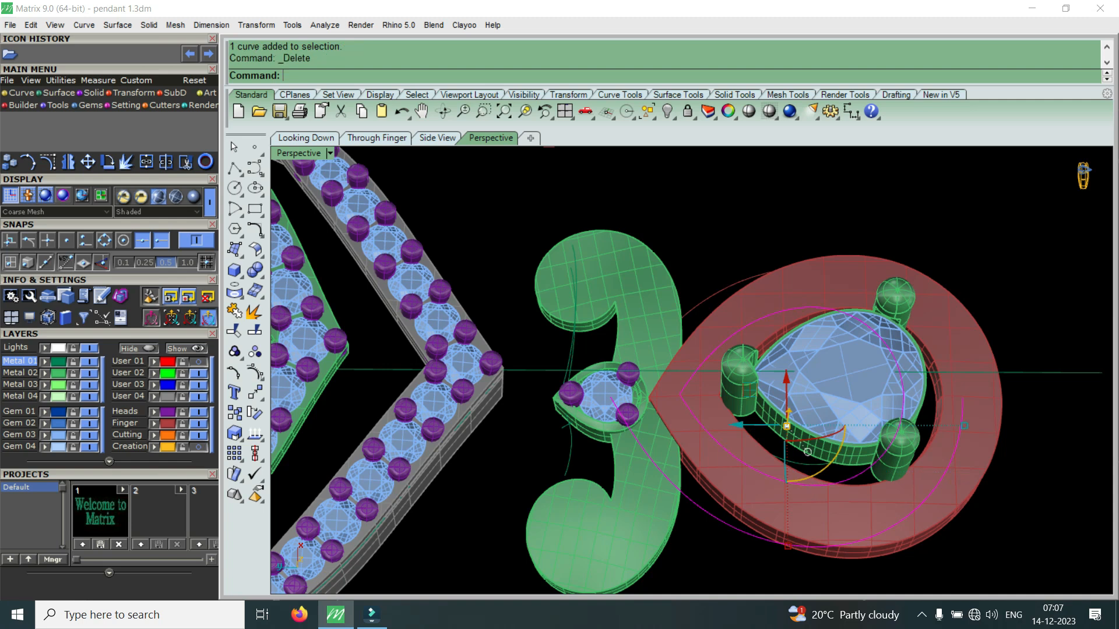
# Step: Ungroup the bottom centre pear drop so its red frame can be selected separately, and clear the selection
pyautogui.moveTo(751, 408); pyautogui.dragTo(583, 449, button='right')
pyautogui.scroll(6, 598, 421)
pyautogui.click(598, 420)
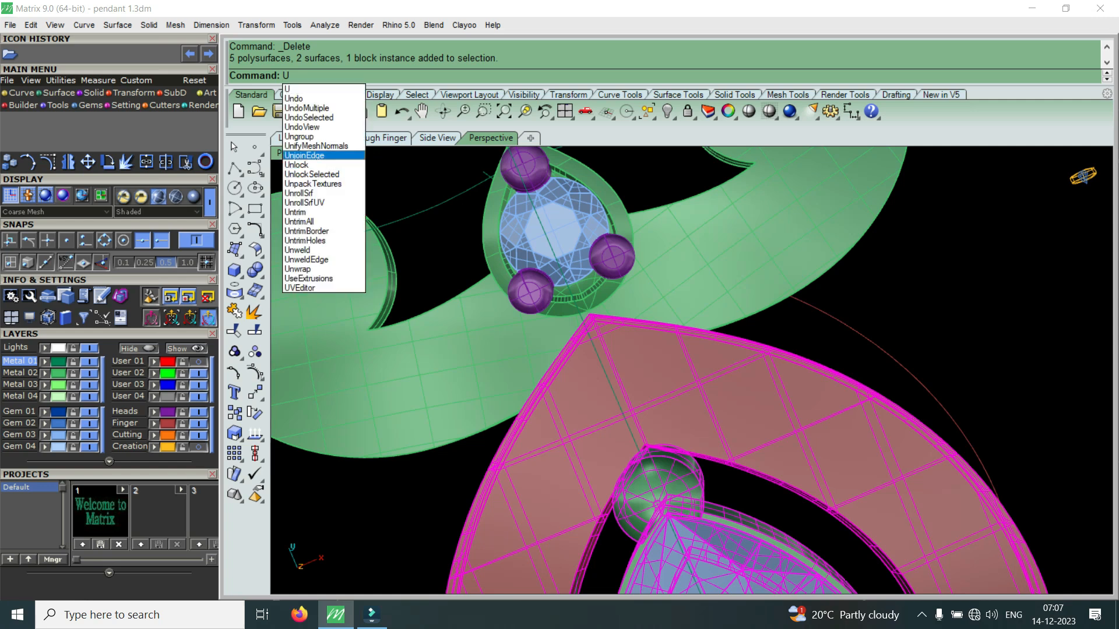
pyautogui.click(302, 137)
pyautogui.scroll(-6, 733, 324)
pyautogui.moveTo(733, 324); pyautogui.dragTo(674, 352, button='right')
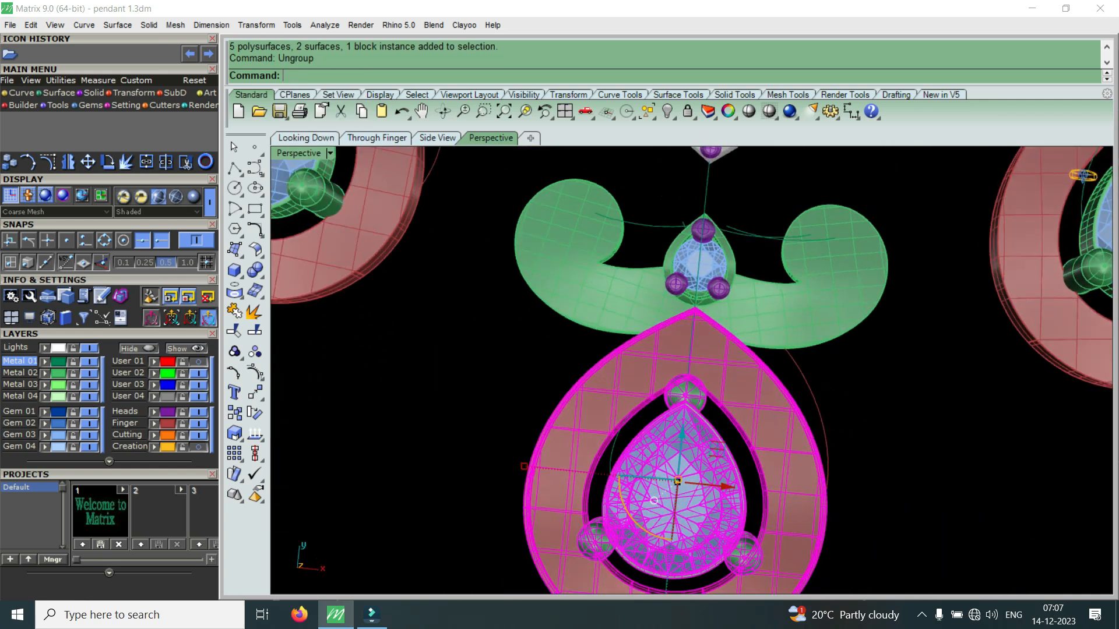
pyautogui.scroll(6, 674, 353)
pyautogui.press('Escape')
# Step: Place a round gem scaled to 1.4 mm on the pointed top of the drop's red frame with Gem on Surface
pyautogui.click(646, 313)
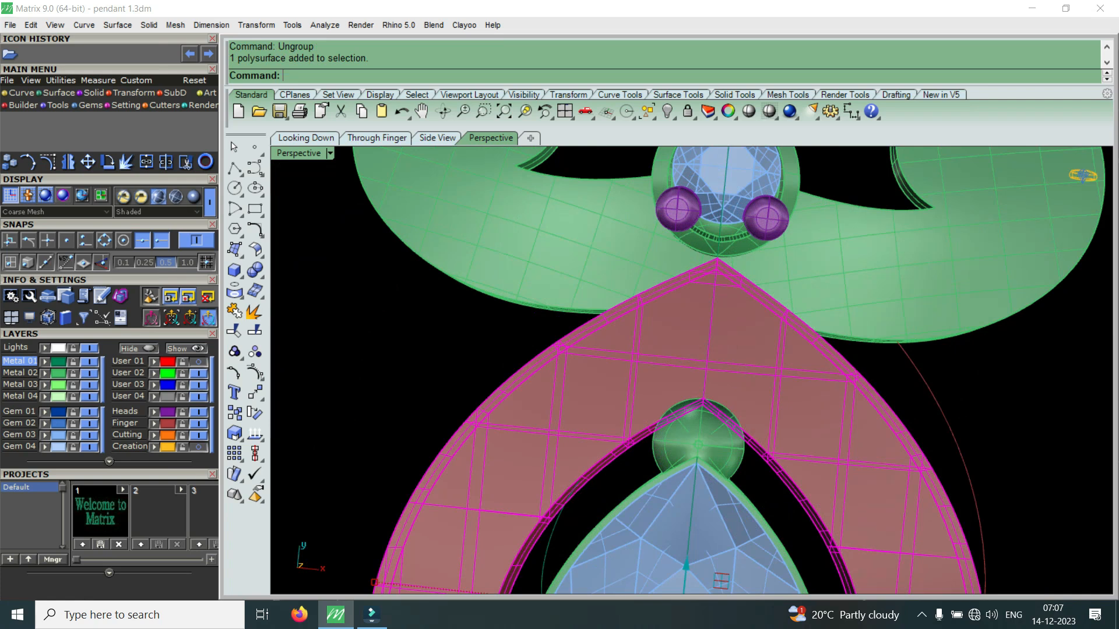
pyautogui.press('F6')
pyautogui.click(780, 383)
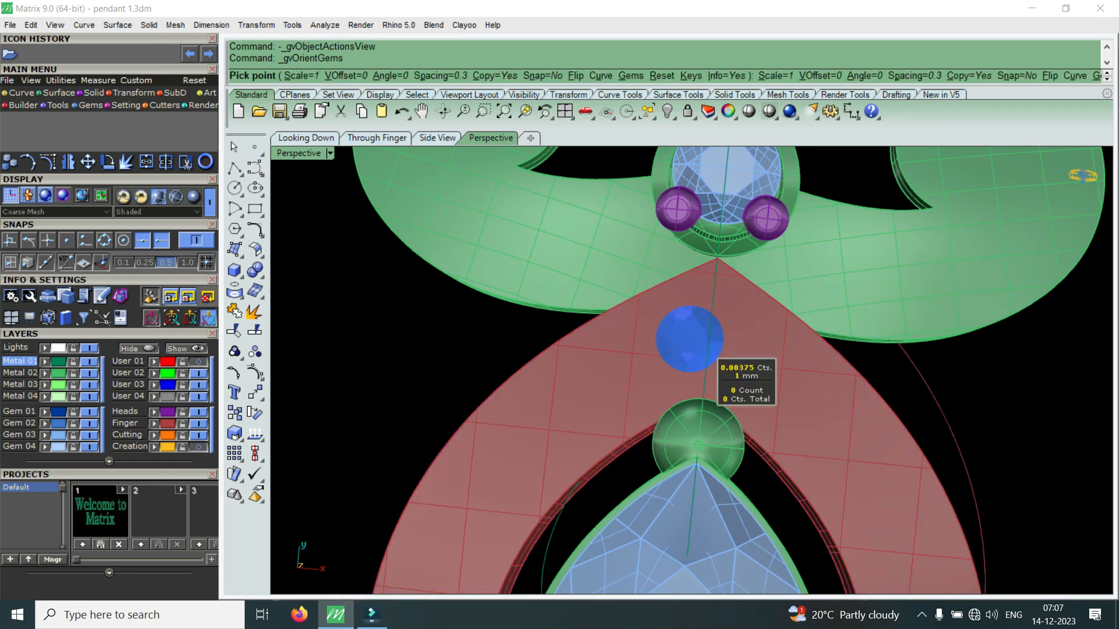
pyautogui.scroll(-5, 721, 332)
pyautogui.scroll(8, 751, 346)
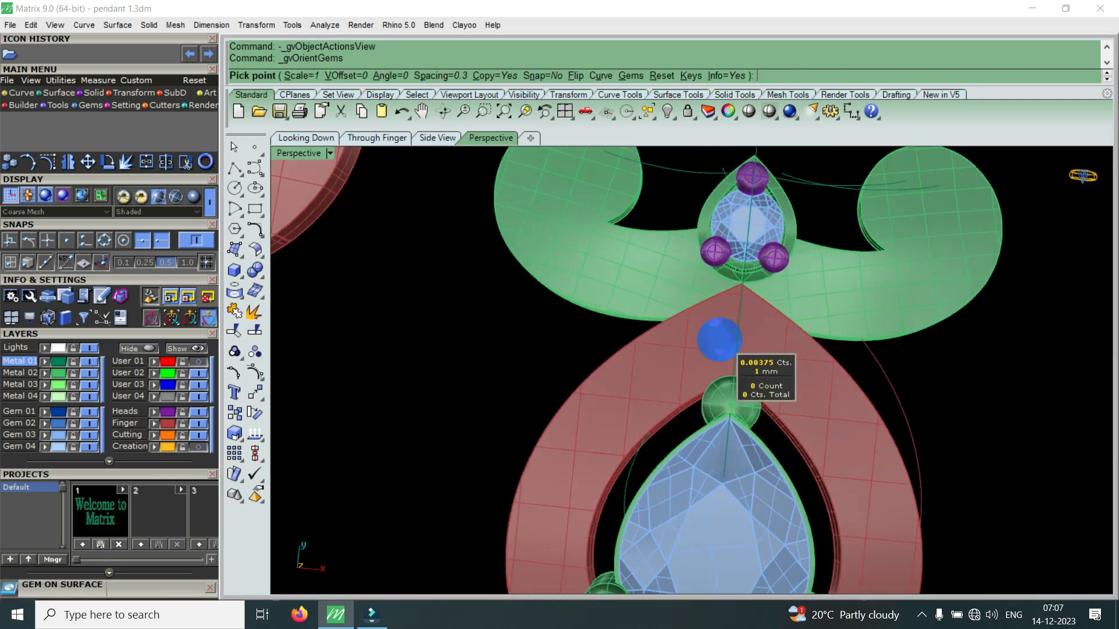
pyautogui.moveTo(774, 327); pyautogui.dragTo(789, 321, button='right')
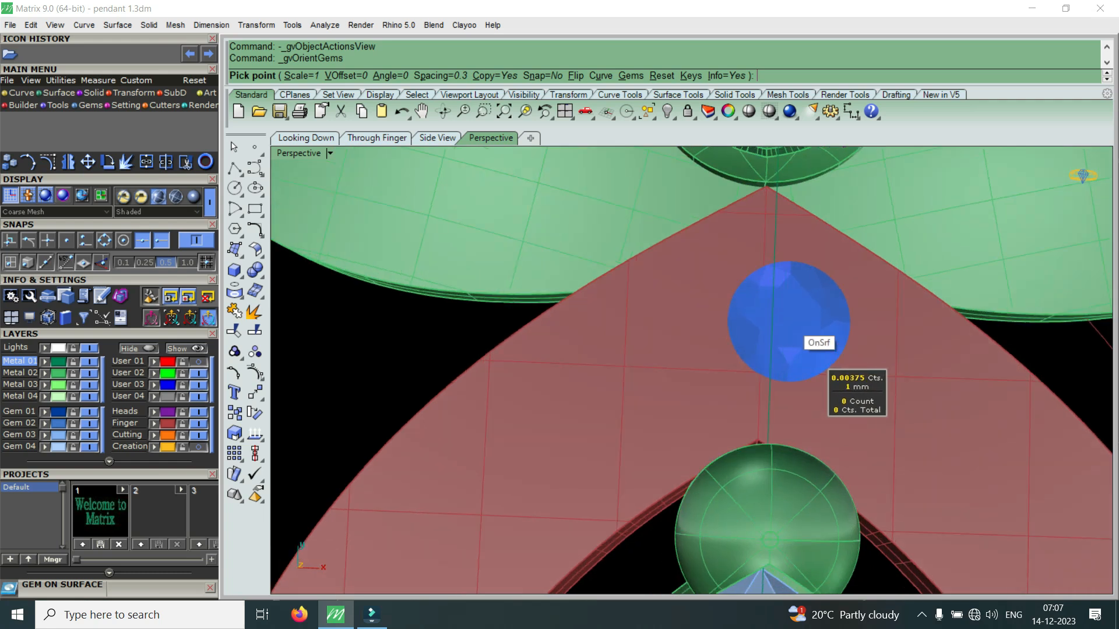
pyautogui.press('Up')
pyautogui.scroll(-4, 731, 333)
pyautogui.scroll(4, 731, 332)
pyautogui.press('Up')
pyautogui.press('Up')
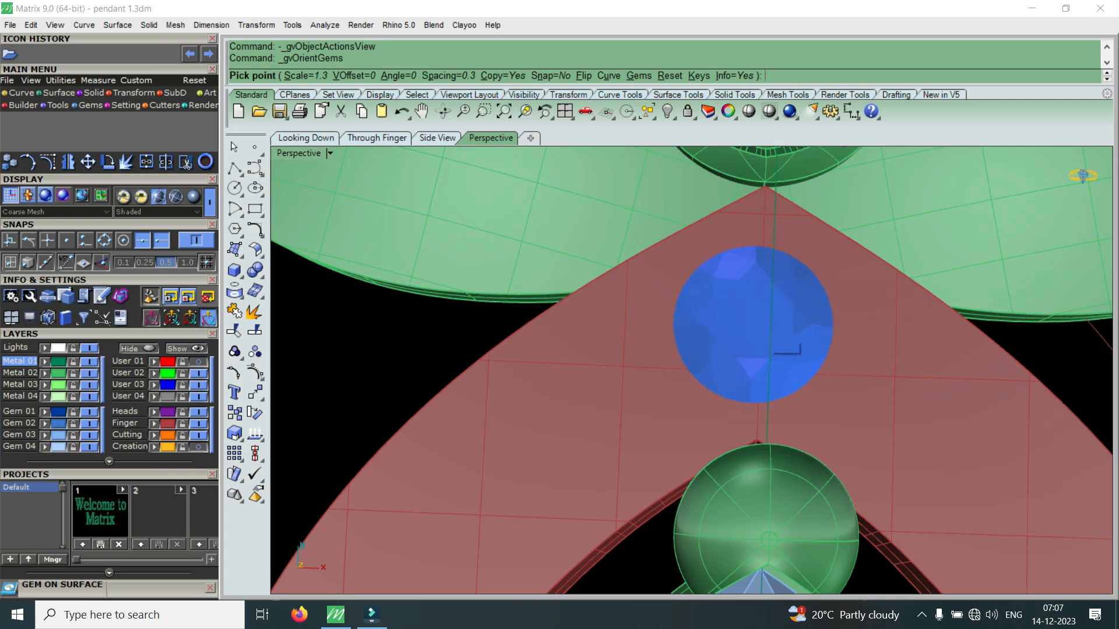
pyautogui.press('Up')
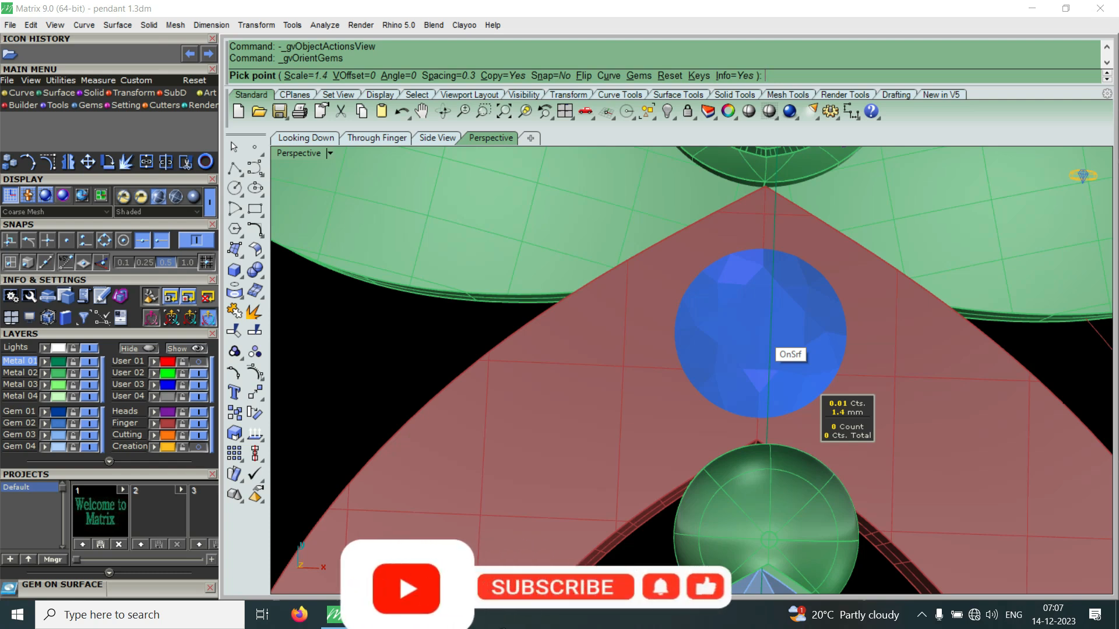
pyautogui.click(760, 333)
# Step: Place a second 1.4 mm gem on the centreline at the rounded bottom of the red frame
pyautogui.scroll(-4, 760, 338)
pyautogui.scroll(5, 677, 373)
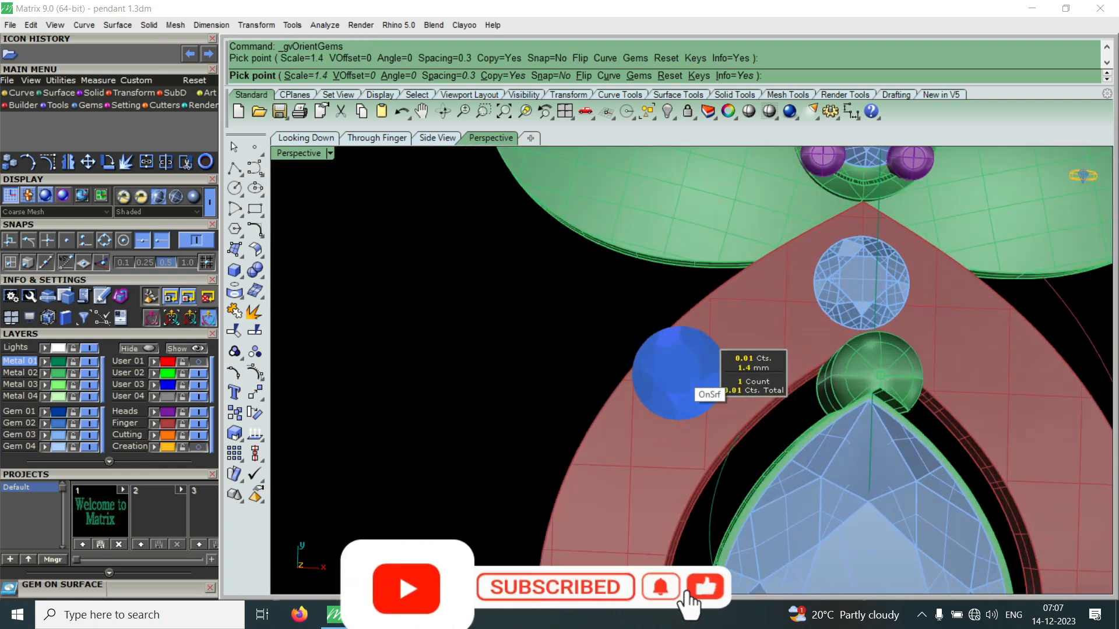
pyautogui.scroll(-3, 679, 350)
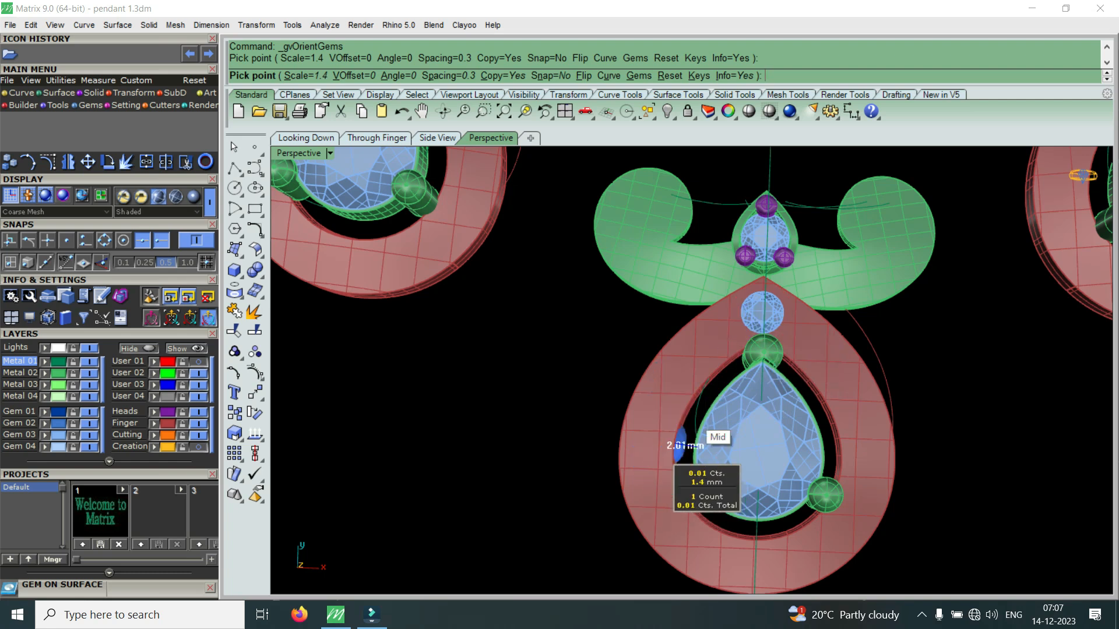
pyautogui.scroll(-2, 700, 382)
pyautogui.scroll(5, 724, 482)
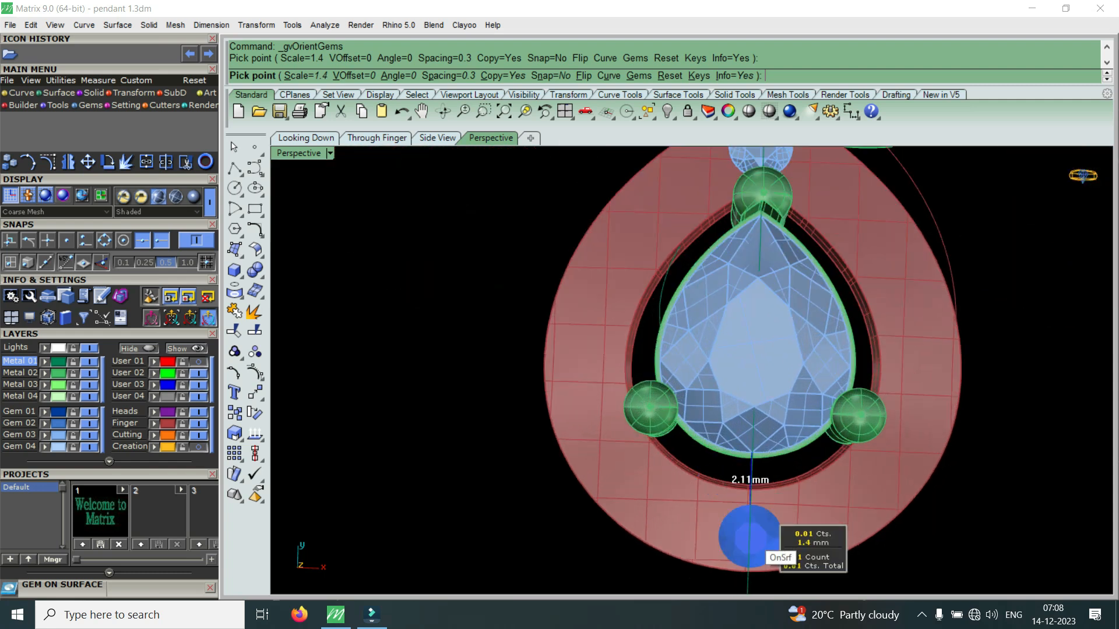
pyautogui.scroll(-1, 748, 539)
pyautogui.scroll(-1, 748, 539)
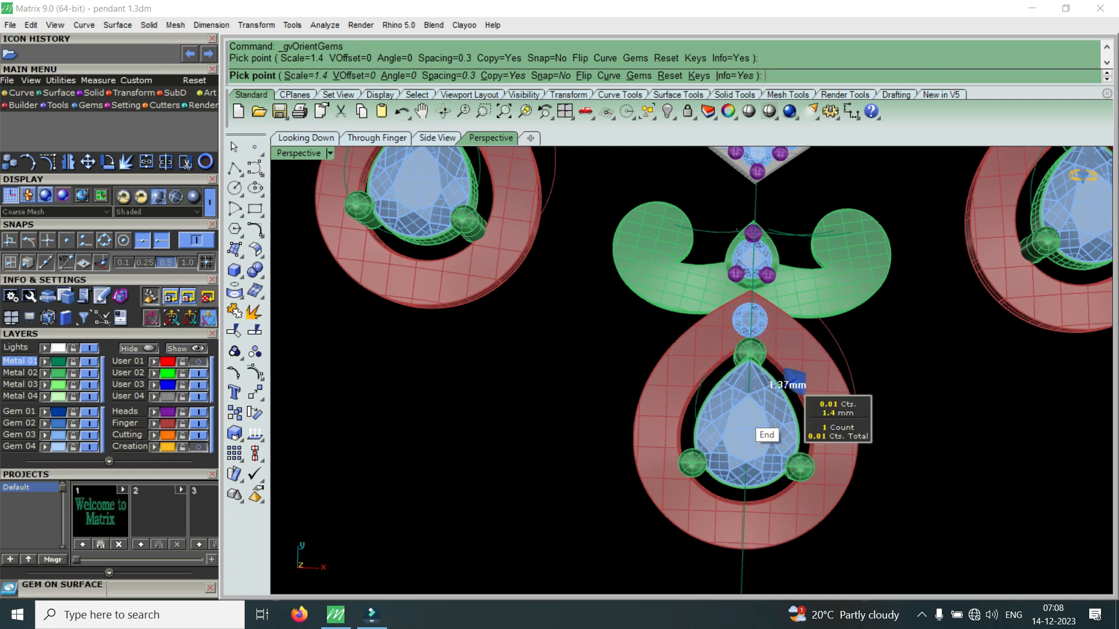
pyautogui.scroll(4, 754, 544)
pyautogui.scroll(2, 752, 542)
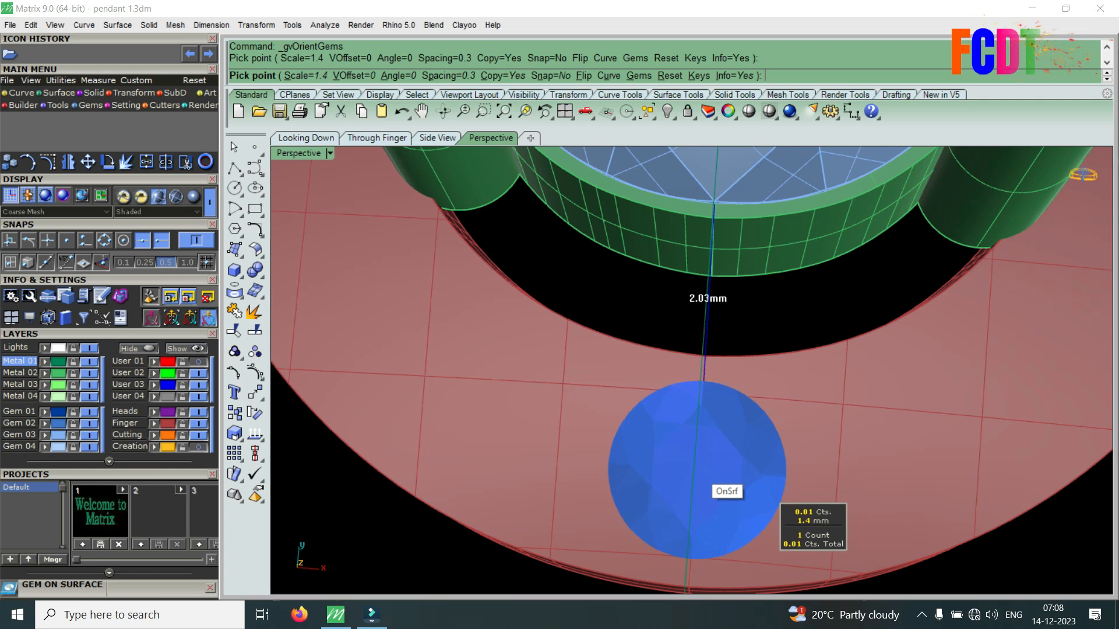
pyautogui.click(699, 472)
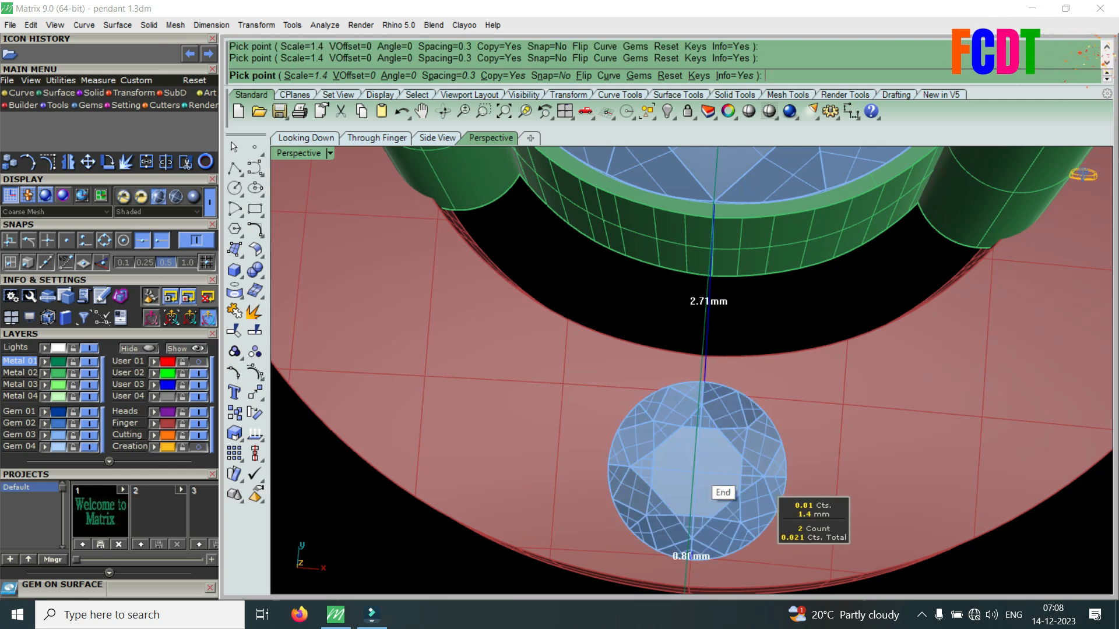
# Step: Place two more 1.4 mm gems in a row on the red frame, from the bottom gem towards the left prong
pyautogui.scroll(-3, 583, 448)
pyautogui.scroll(3, 533, 446)
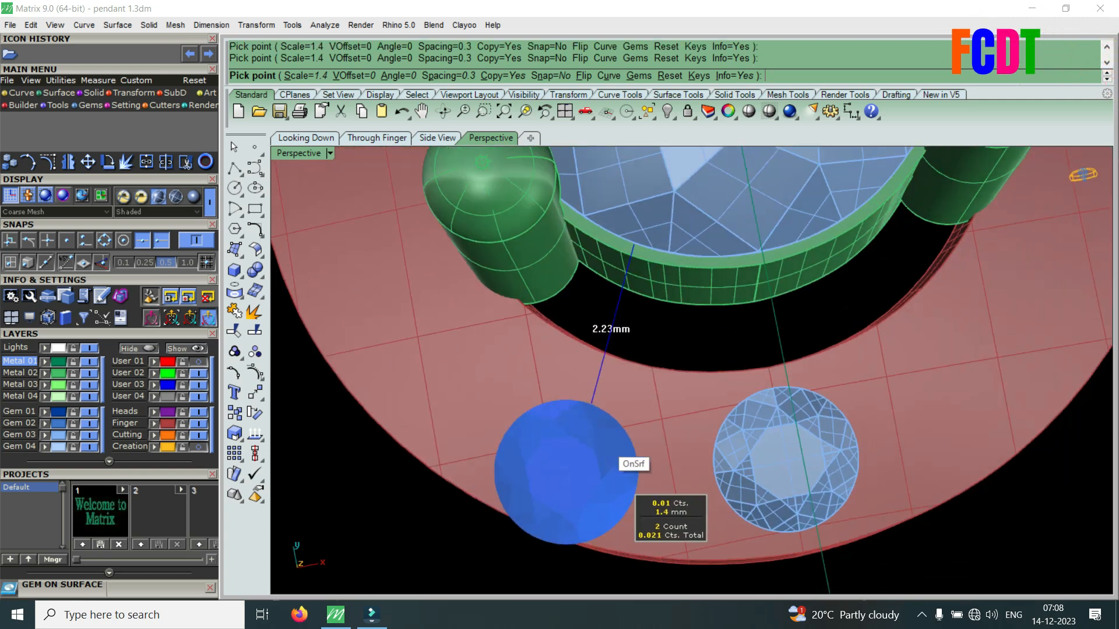
pyautogui.scroll(-2, 699, 461)
pyautogui.scroll(5, 682, 460)
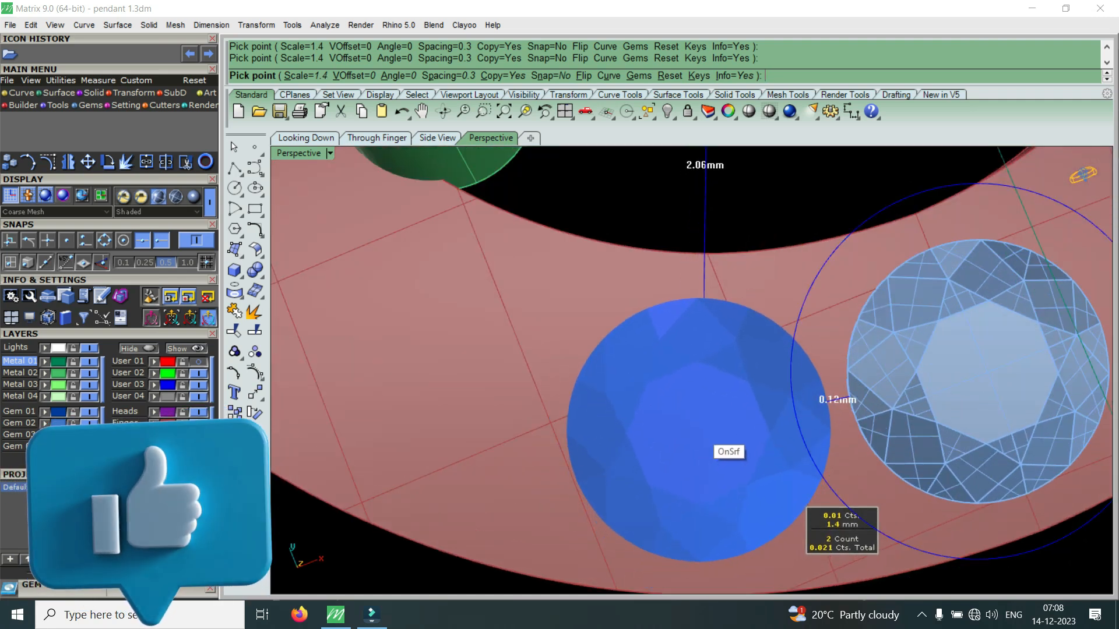
pyautogui.click(695, 428)
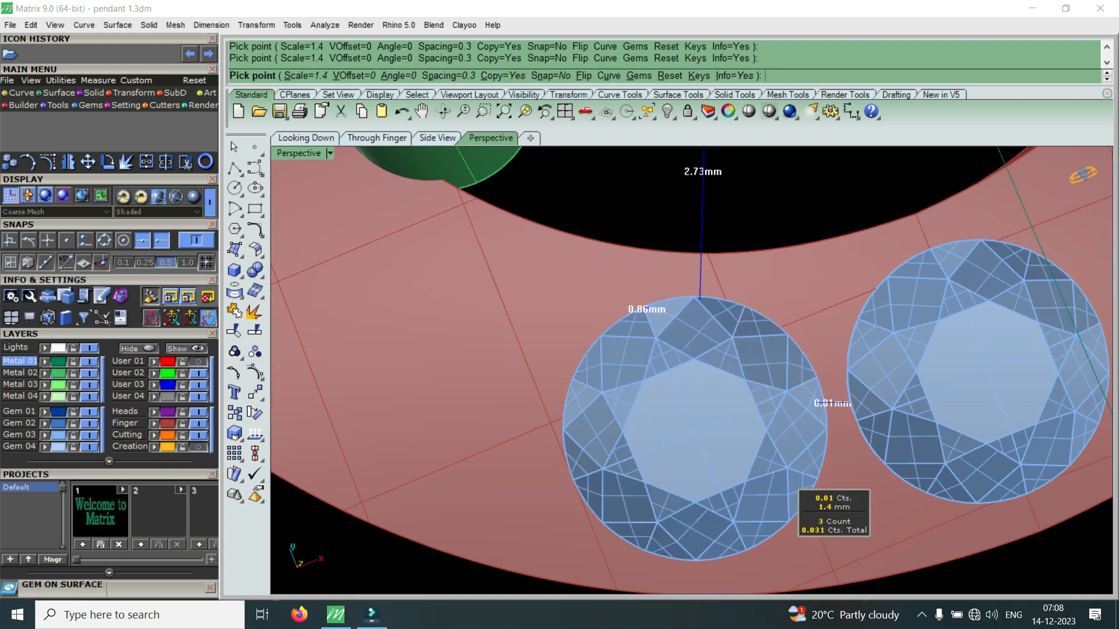
pyautogui.scroll(-4, 670, 419)
pyautogui.moveTo(638, 415); pyautogui.dragTo(699, 424, button='right')
pyautogui.scroll(3, 650, 424)
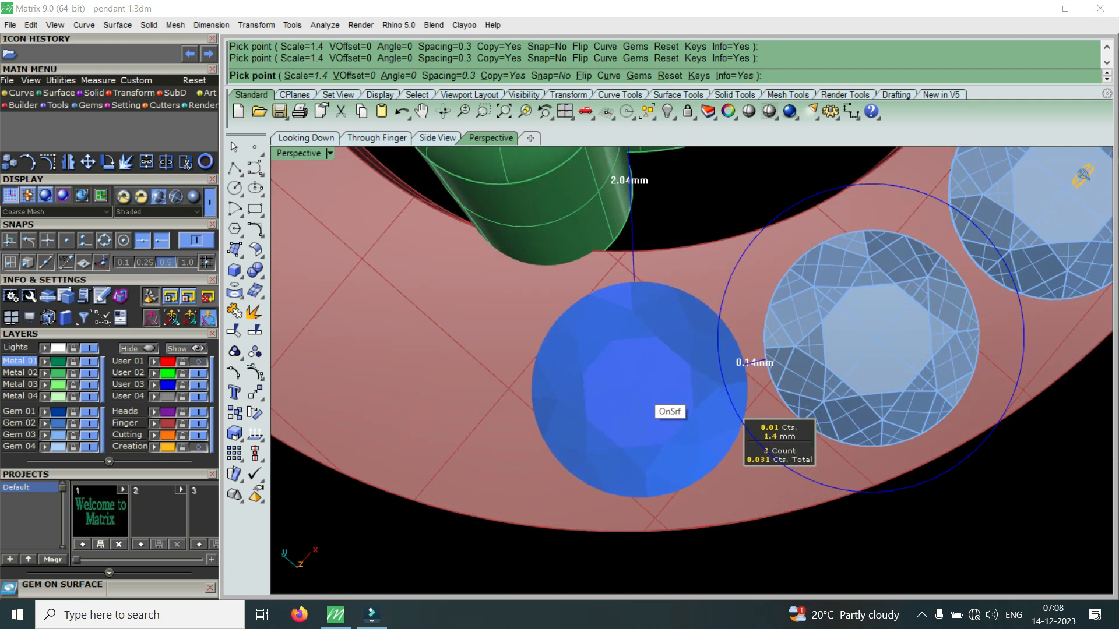
pyautogui.click(647, 402)
# Step: Add another 1.4 mm gem to the row on the red frame, beside the last one near the left prong
pyautogui.scroll(-3, 816, 449)
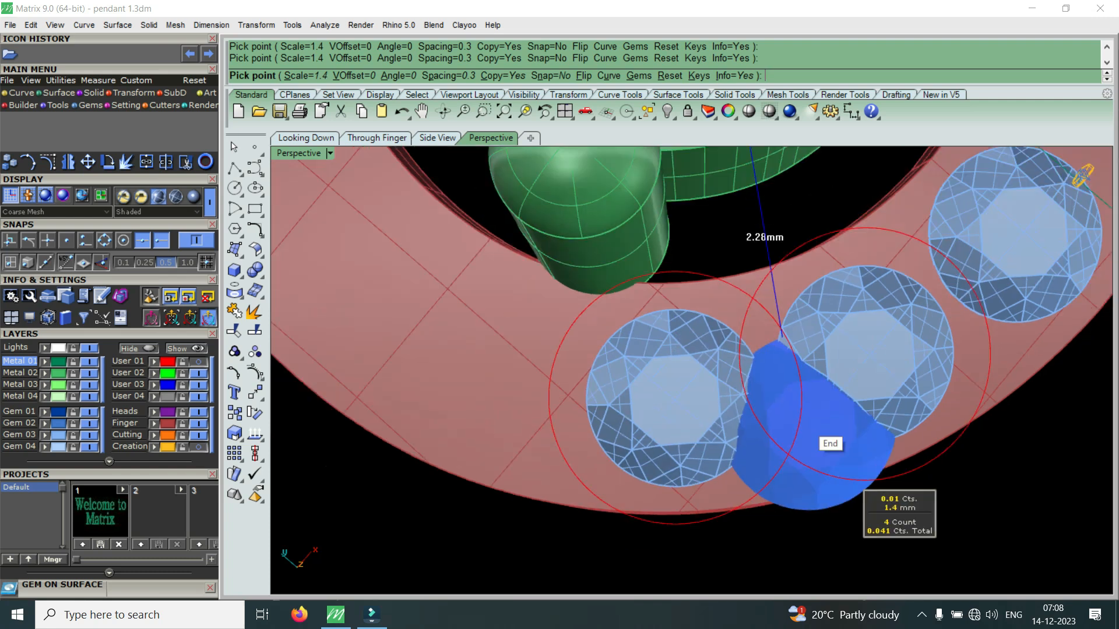
pyautogui.moveTo(621, 473); pyautogui.dragTo(676, 474, button='right')
pyautogui.scroll(-5, 855, 403)
pyautogui.scroll(5, 770, 448)
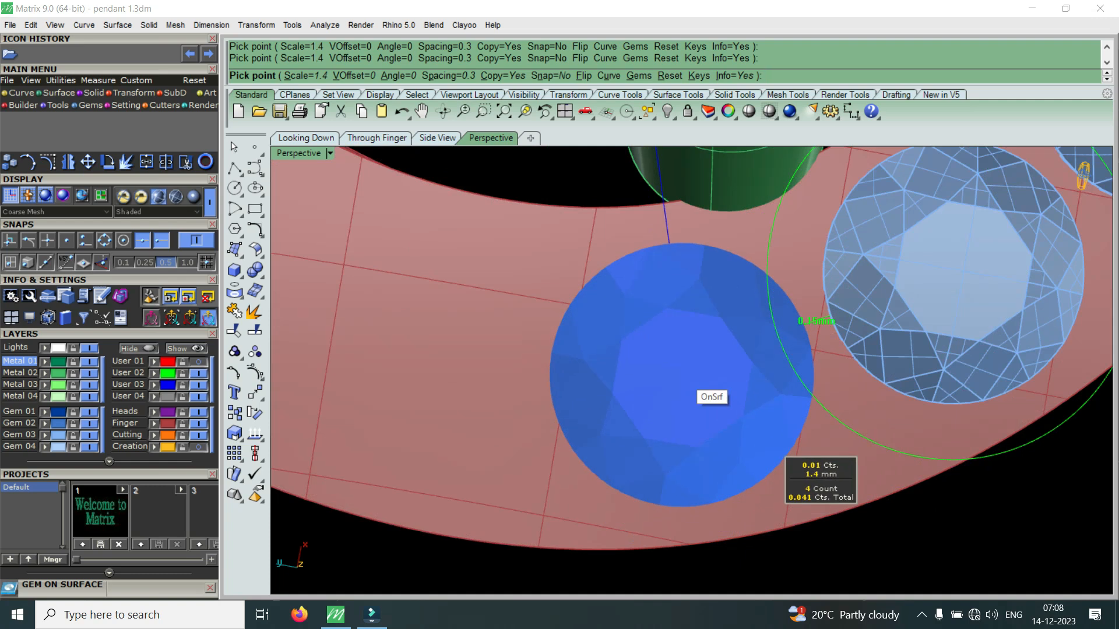
pyautogui.click(685, 379)
# Step: Add the next 1.4 mm gem to the row on the red frame, just past the left prong towards the pointed top
pyautogui.scroll(-4, 851, 443)
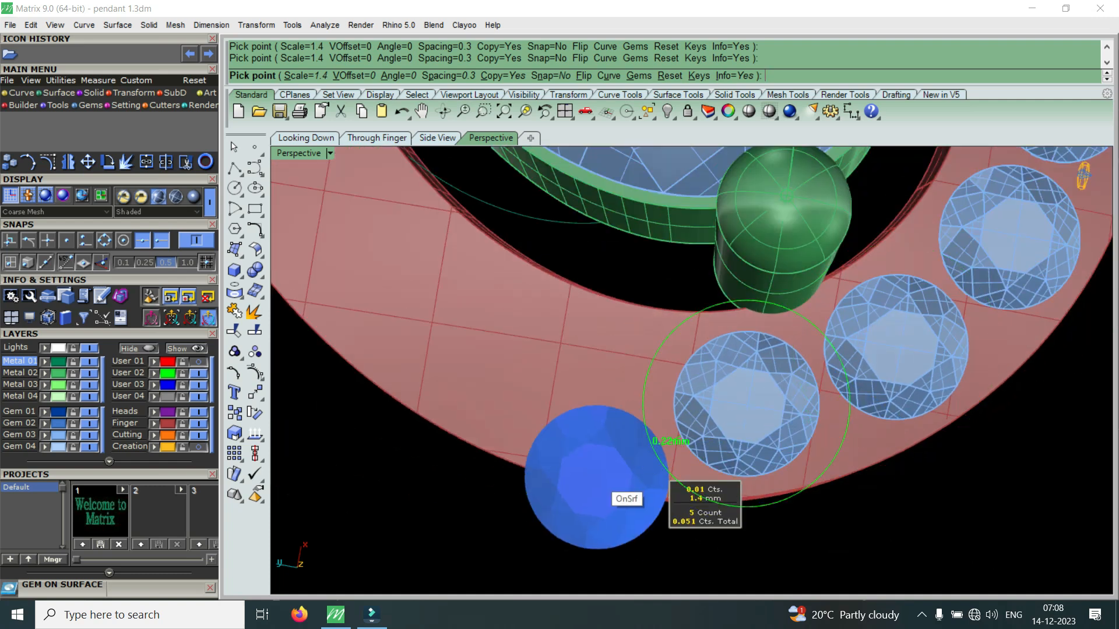
pyautogui.moveTo(620, 473); pyautogui.dragTo(748, 443, button='right')
pyautogui.scroll(-3, 860, 414)
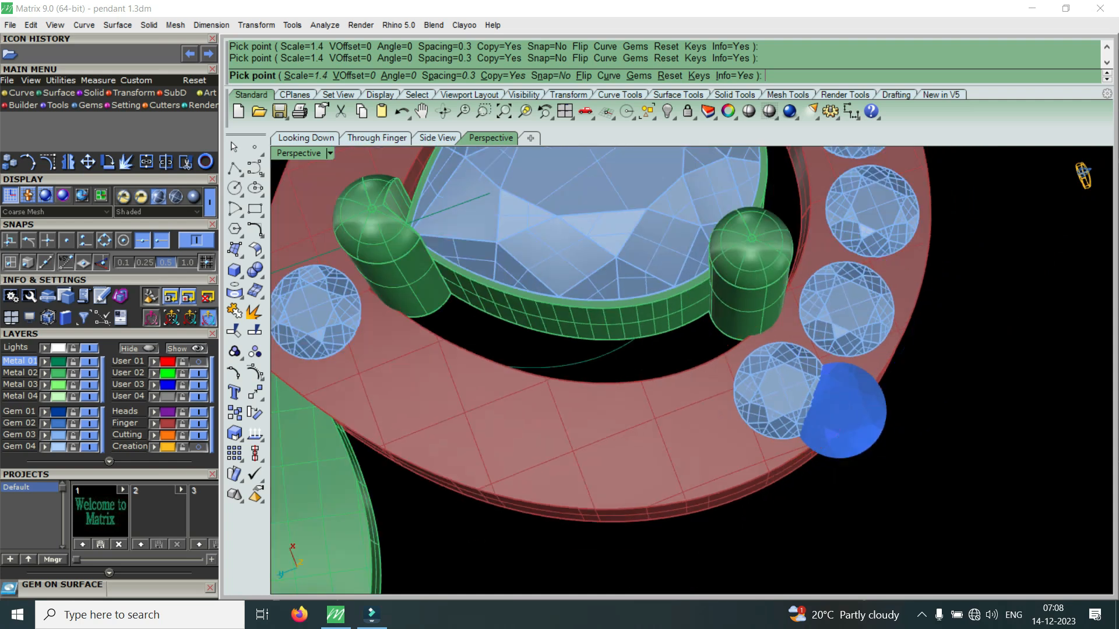
pyautogui.scroll(2, 659, 472)
pyautogui.scroll(5, 672, 484)
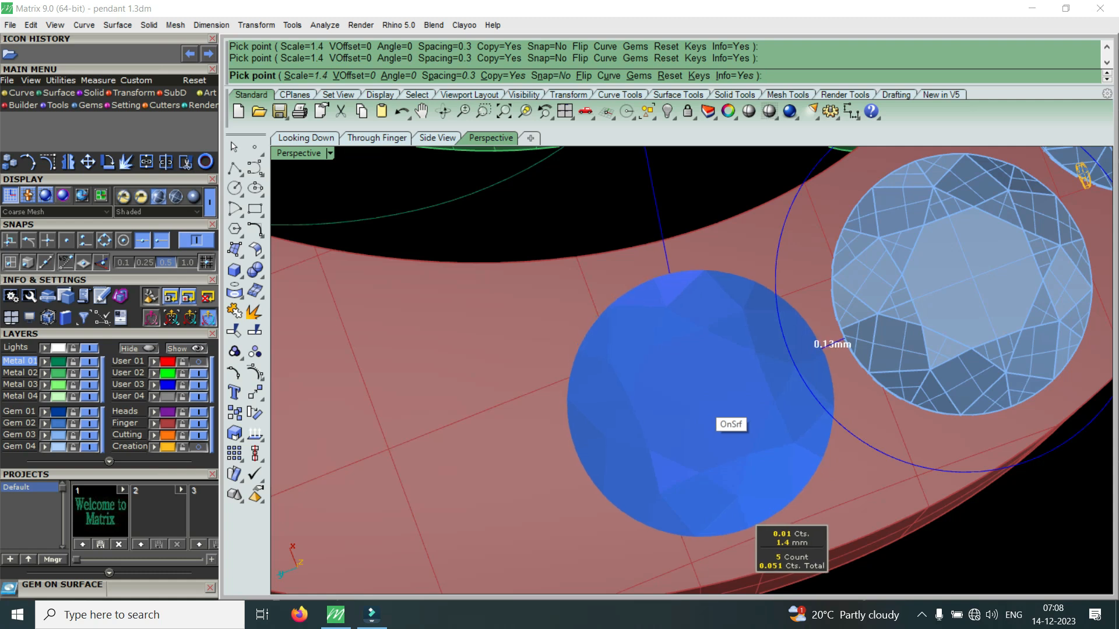
pyautogui.scroll(-6, 760, 431)
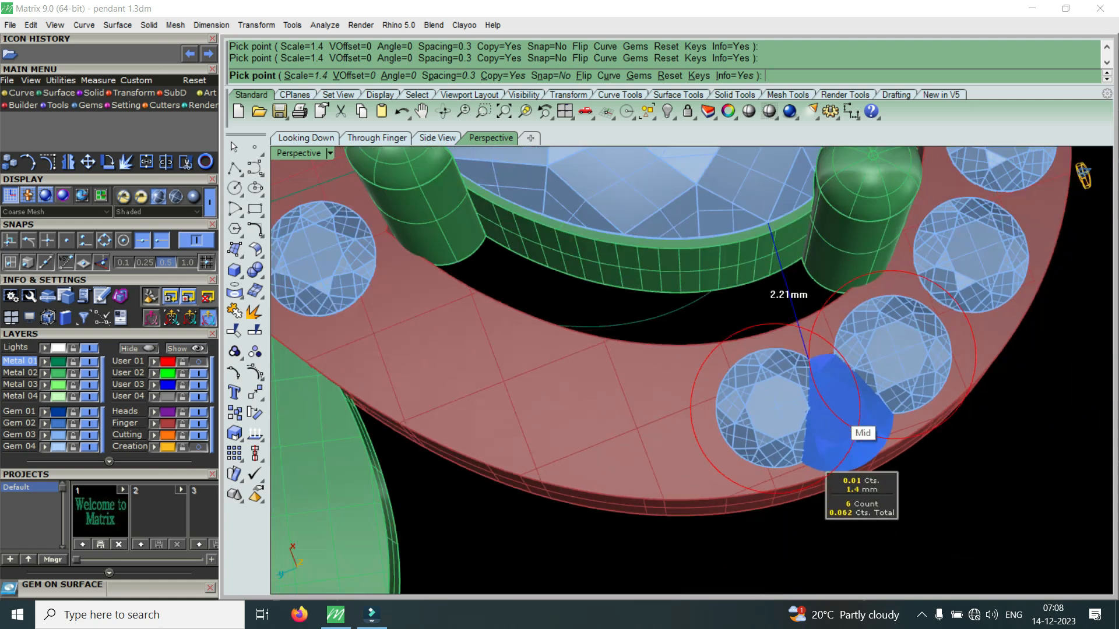
# Step: Place two more 1.4 mm gems along the left side of the red frame, continuing the row towards the pointed top
pyautogui.scroll(6, 821, 469)
pyautogui.scroll(-5, 754, 448)
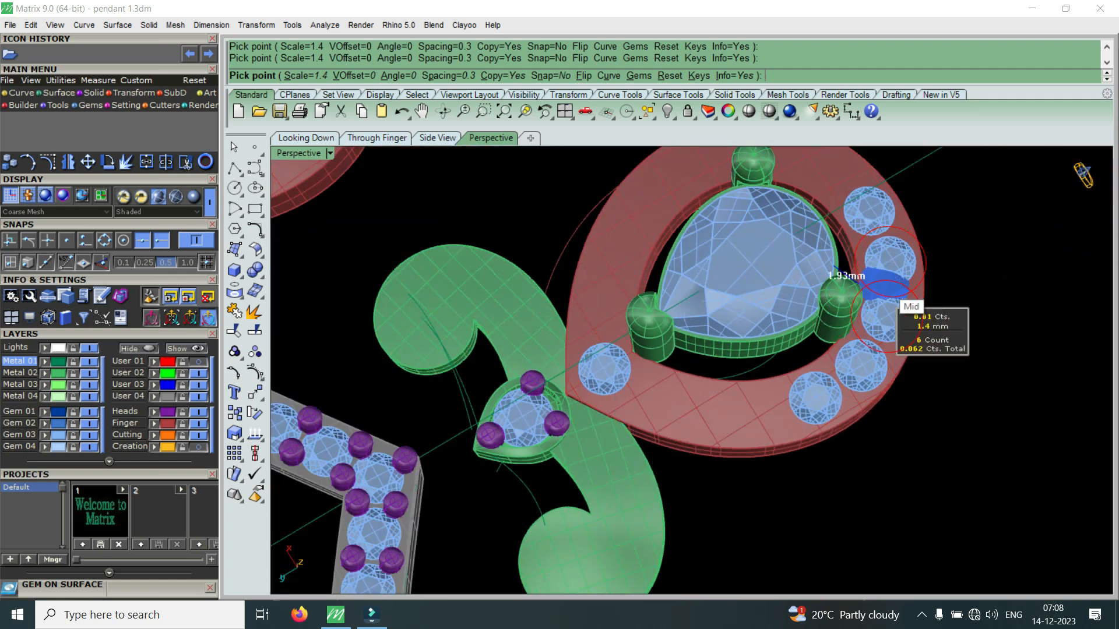
pyautogui.scroll(5, 798, 416)
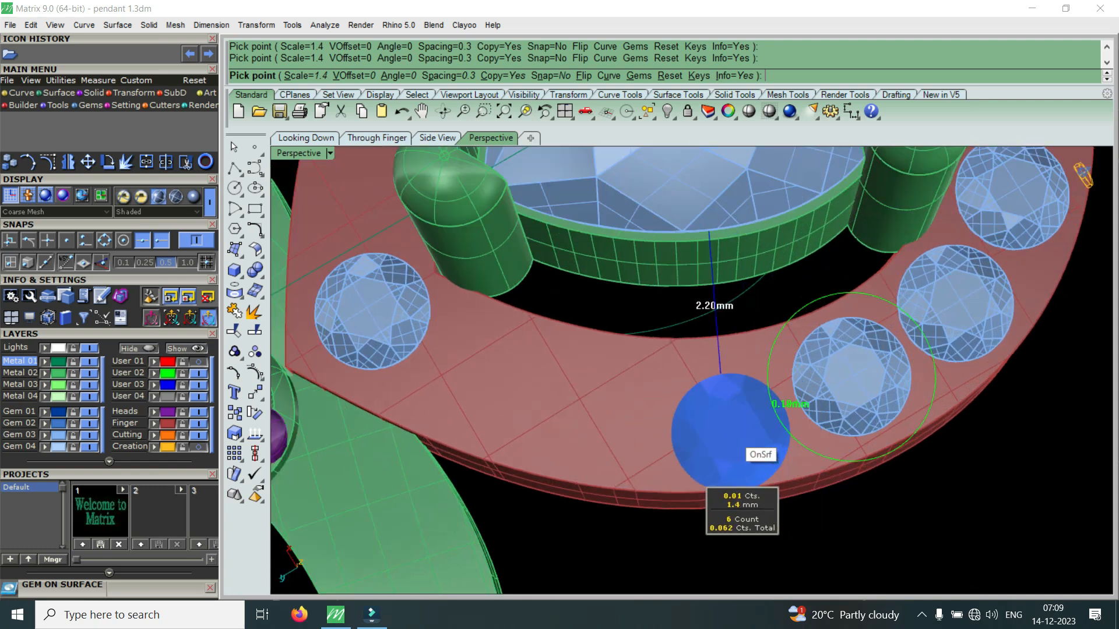
pyautogui.scroll(2, 743, 446)
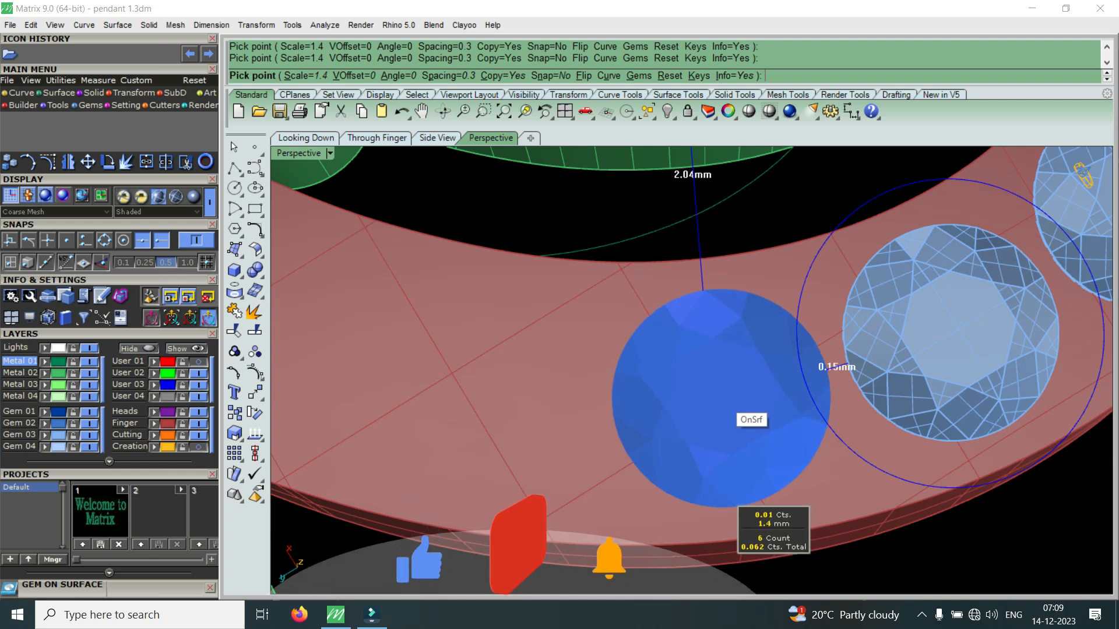
pyautogui.click(721, 398)
pyautogui.scroll(-5, 720, 398)
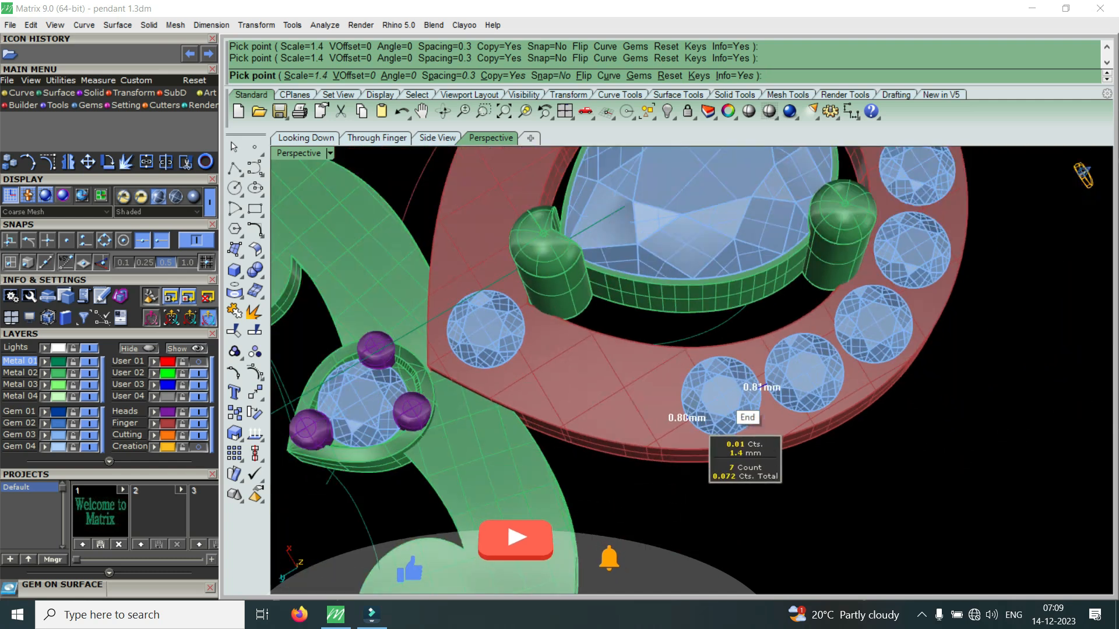
pyautogui.scroll(5, 624, 400)
pyautogui.scroll(2, 632, 393)
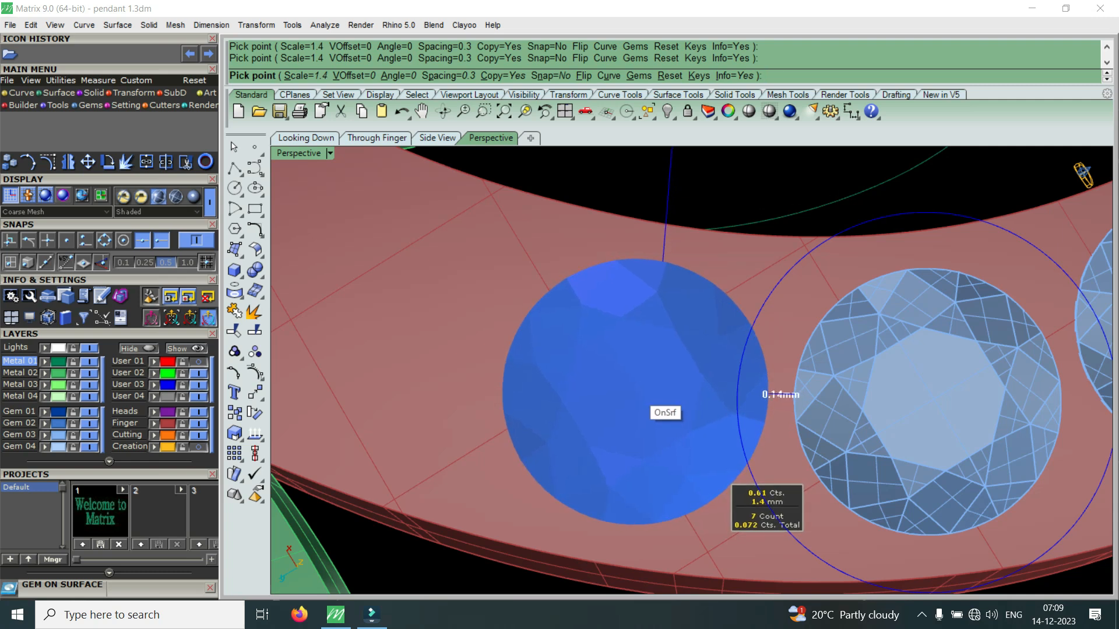
pyautogui.click(636, 391)
pyautogui.scroll(-7, 795, 410)
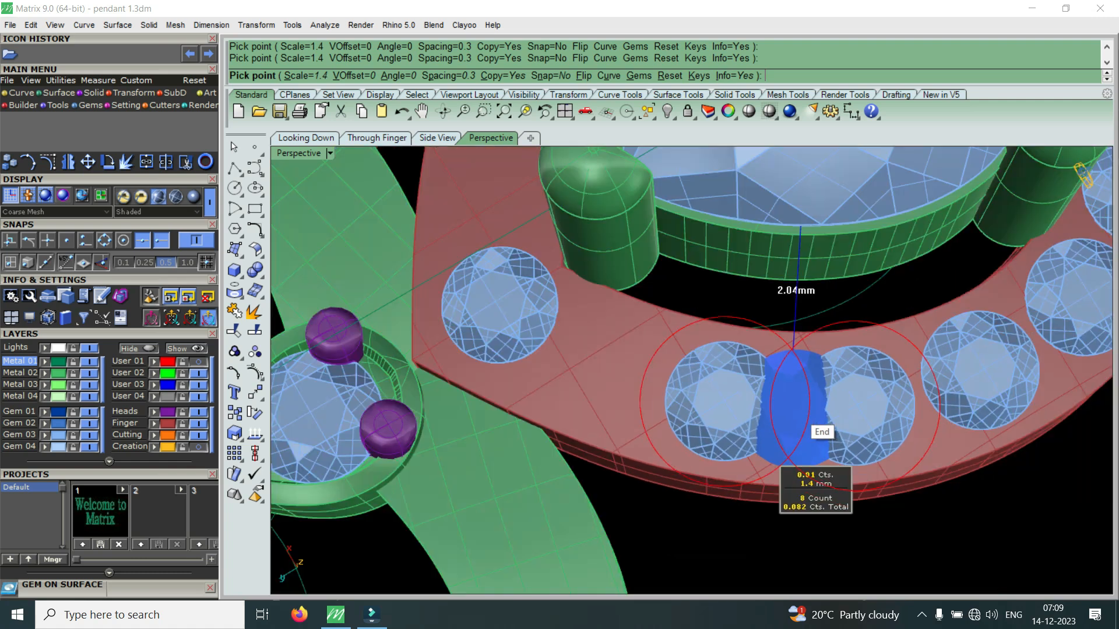
# Step: Fill the remaining gap between the row and the gem at the pointed top with a 1.4 mm gem and finish placing
pyautogui.scroll(3, 588, 366)
pyautogui.scroll(4, 598, 366)
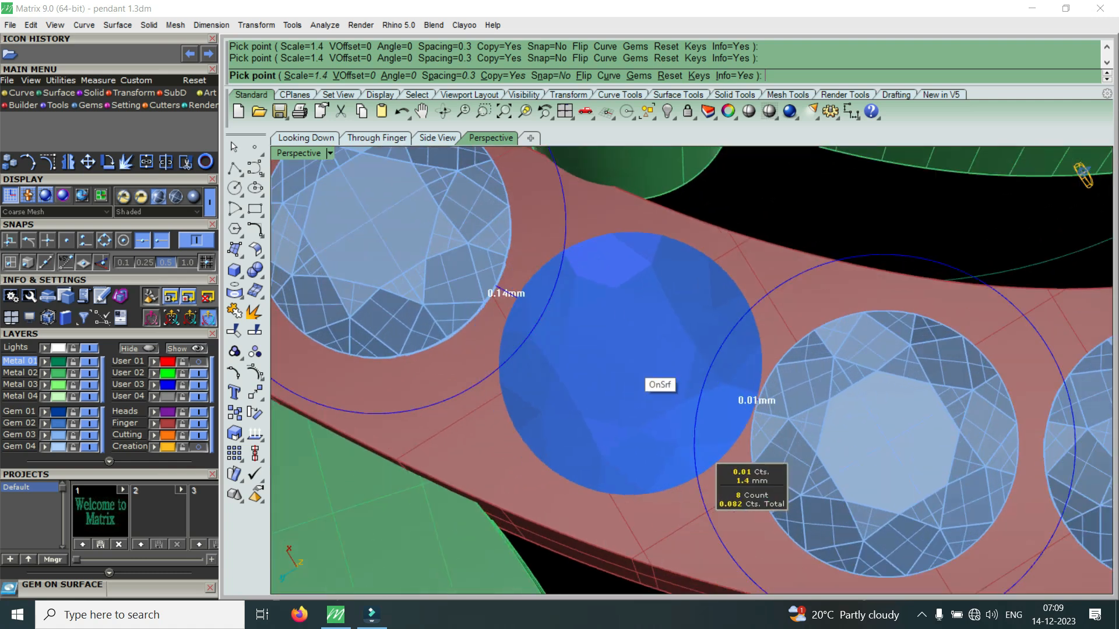
pyautogui.scroll(-4, 631, 363)
pyautogui.scroll(-4, 631, 363)
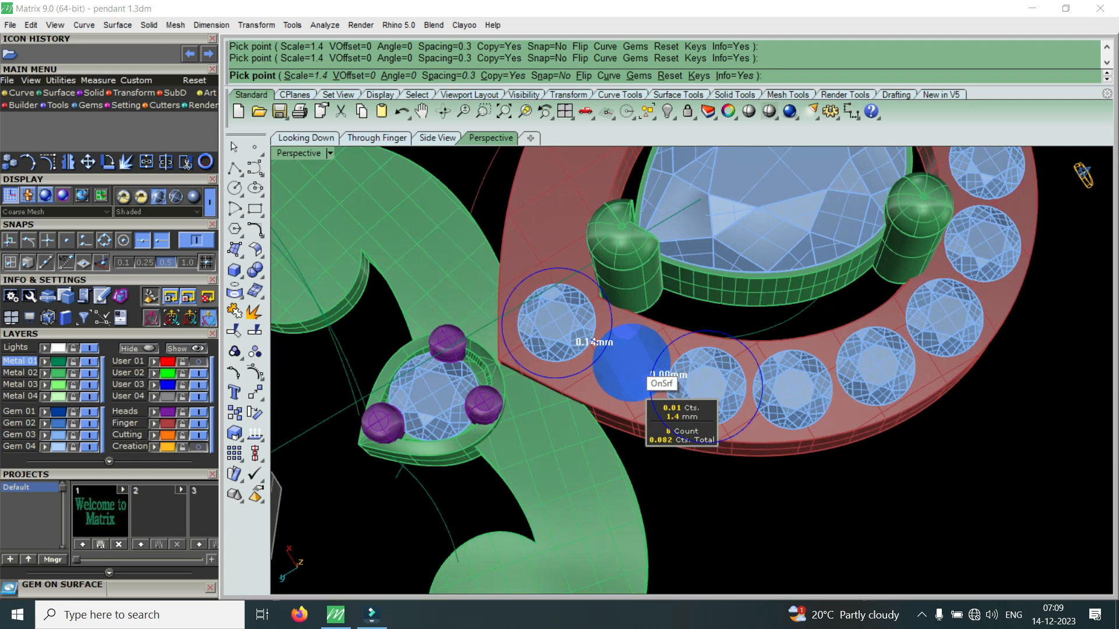
pyautogui.scroll(4, 631, 362)
pyautogui.scroll(4, 631, 362)
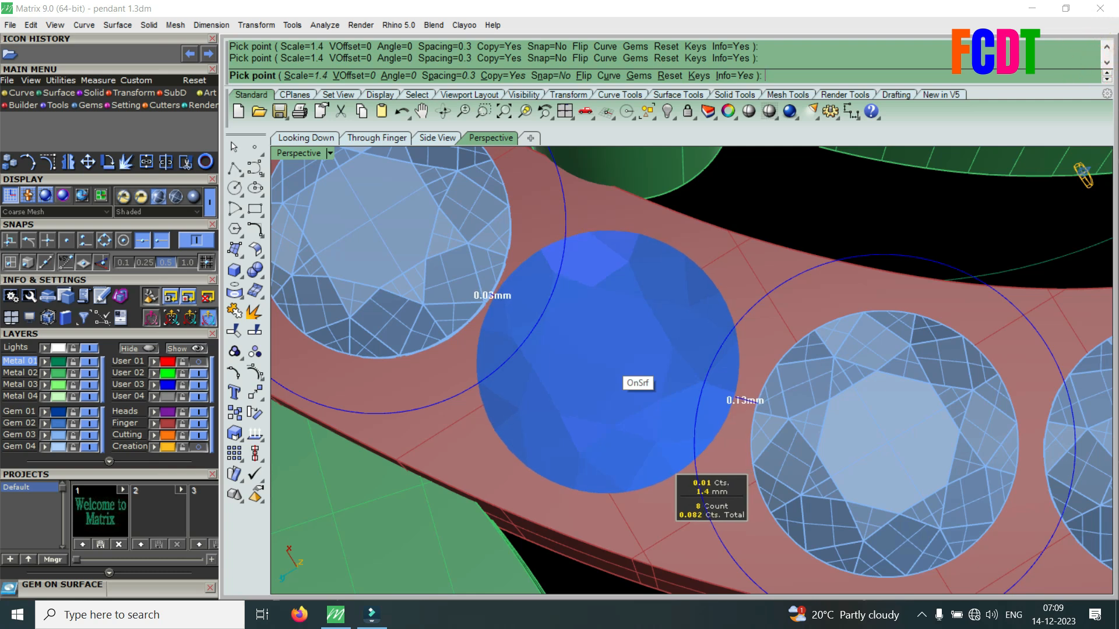
pyautogui.click(607, 361)
pyautogui.scroll(-5, 608, 361)
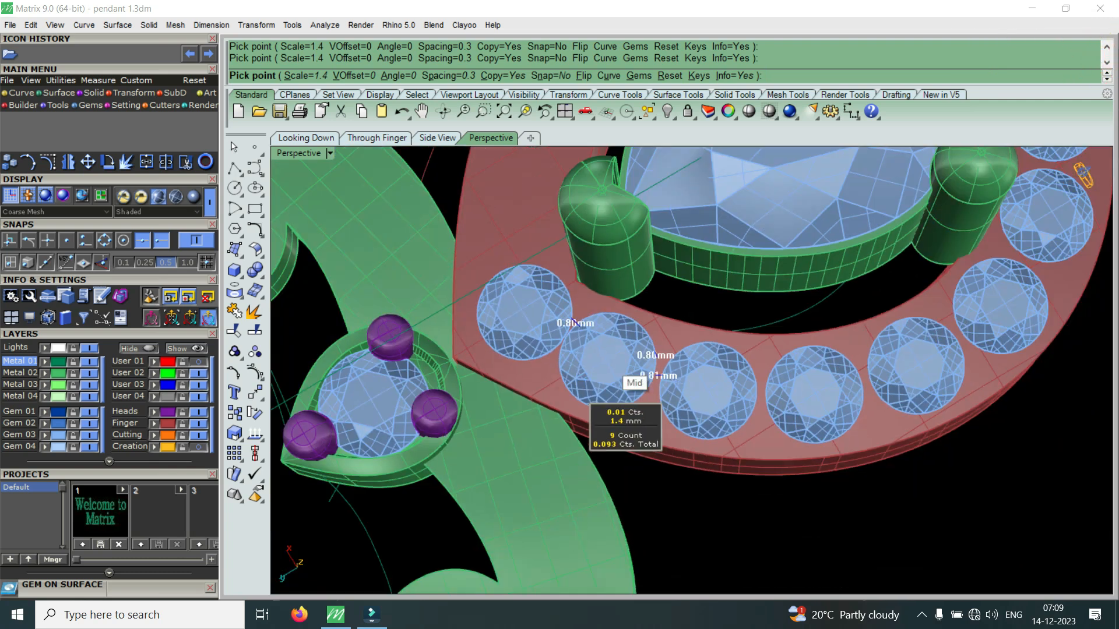
pyautogui.press('Return')
# Step: Delete the 1.4 mm gem at the pointed top of the red frame
pyautogui.moveTo(608, 361); pyautogui.dragTo(303, 373, button='right')
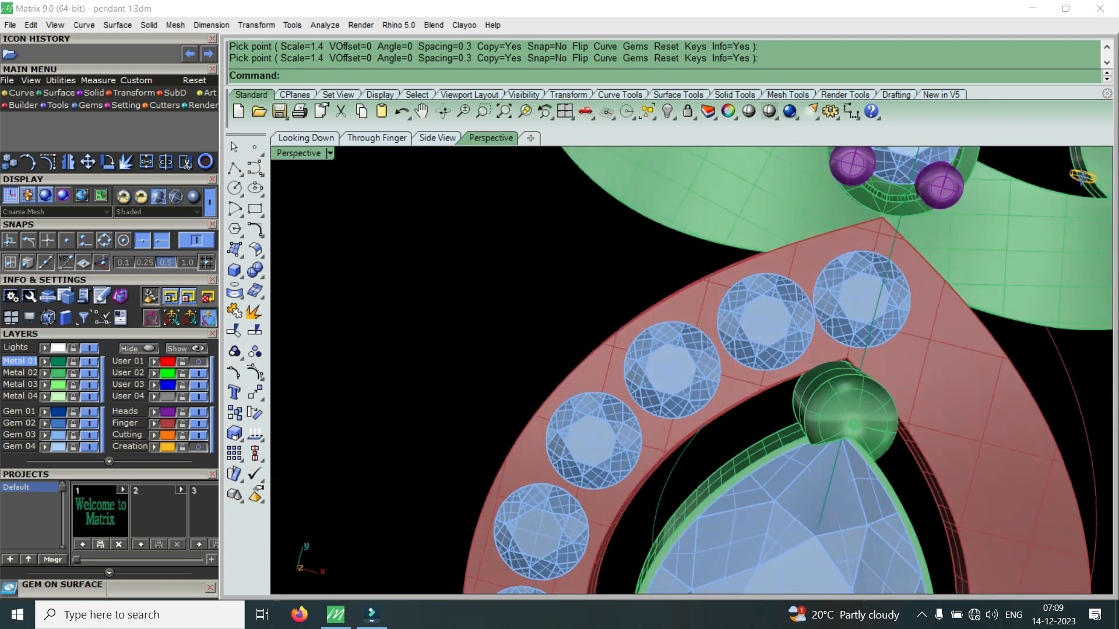
pyautogui.scroll(4, 861, 295)
pyautogui.click(857, 285)
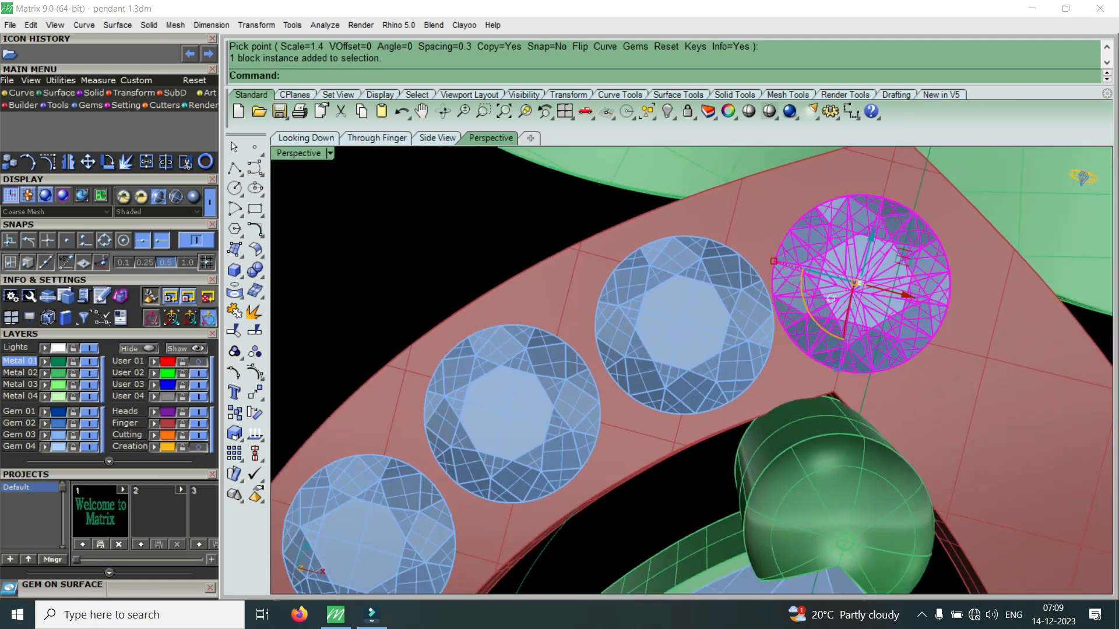
pyautogui.press('Delete')
pyautogui.scroll(-6, 650, 285)
pyautogui.scroll(6, 725, 281)
# Step: Place a round gem scaled to 1.3 mm on the centreline at the red frame's pointed top with Gem on Surface
pyautogui.click(729, 280)
pyautogui.press('Return')
pyautogui.scroll(-4, 697, 276)
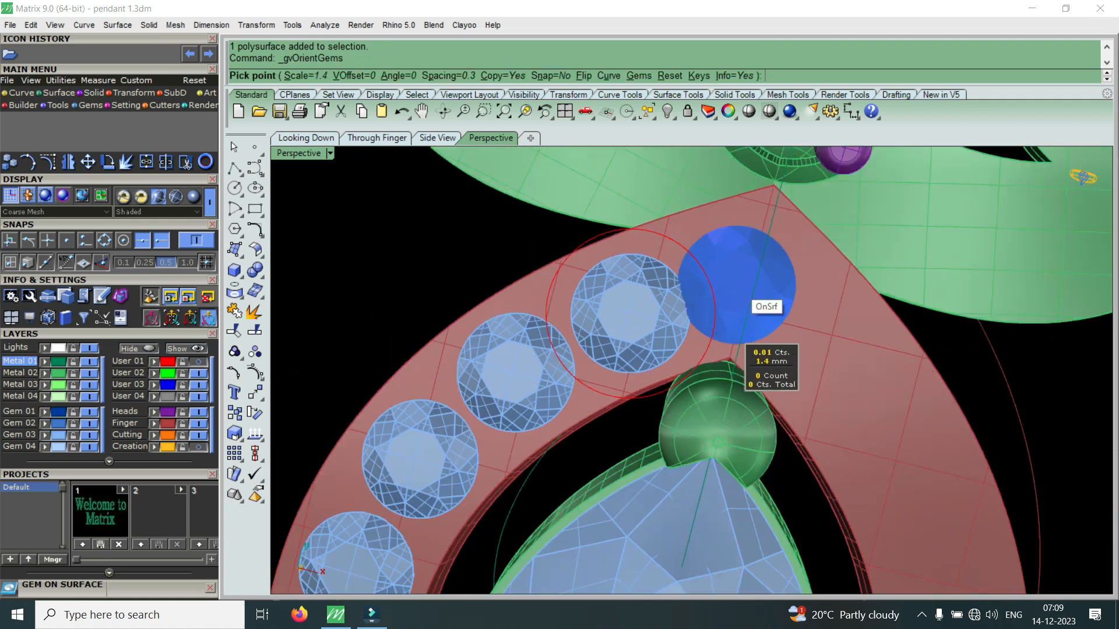
pyautogui.scroll(3, 737, 285)
pyautogui.scroll(-3, 746, 286)
pyautogui.scroll(3, 746, 285)
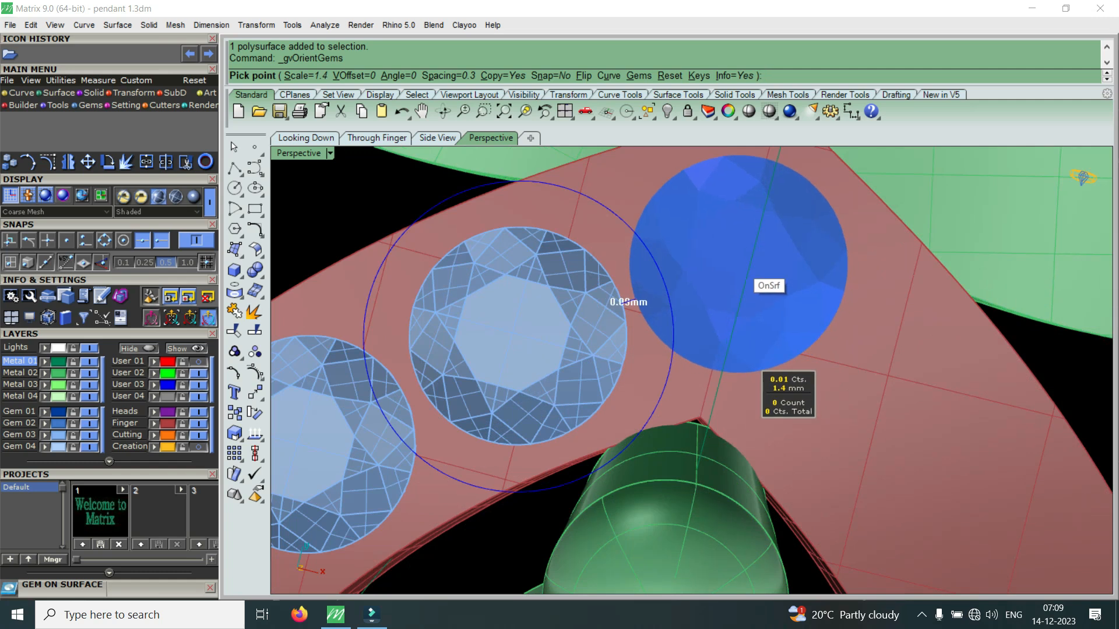
pyautogui.press('Down')
pyautogui.scroll(4, 737, 265)
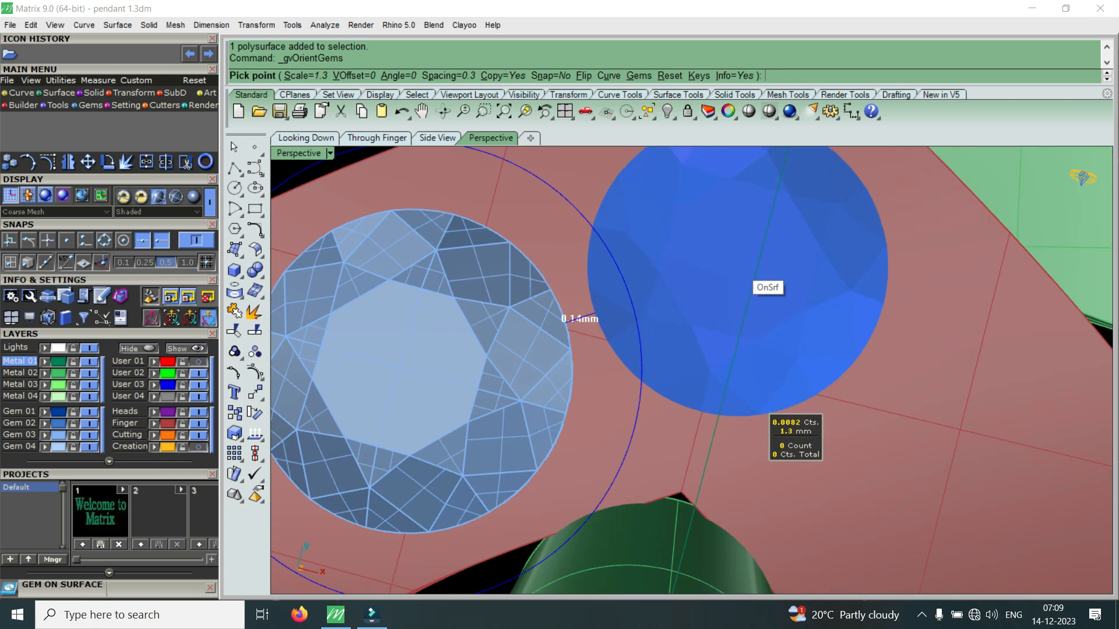
pyautogui.scroll(-3, 767, 286)
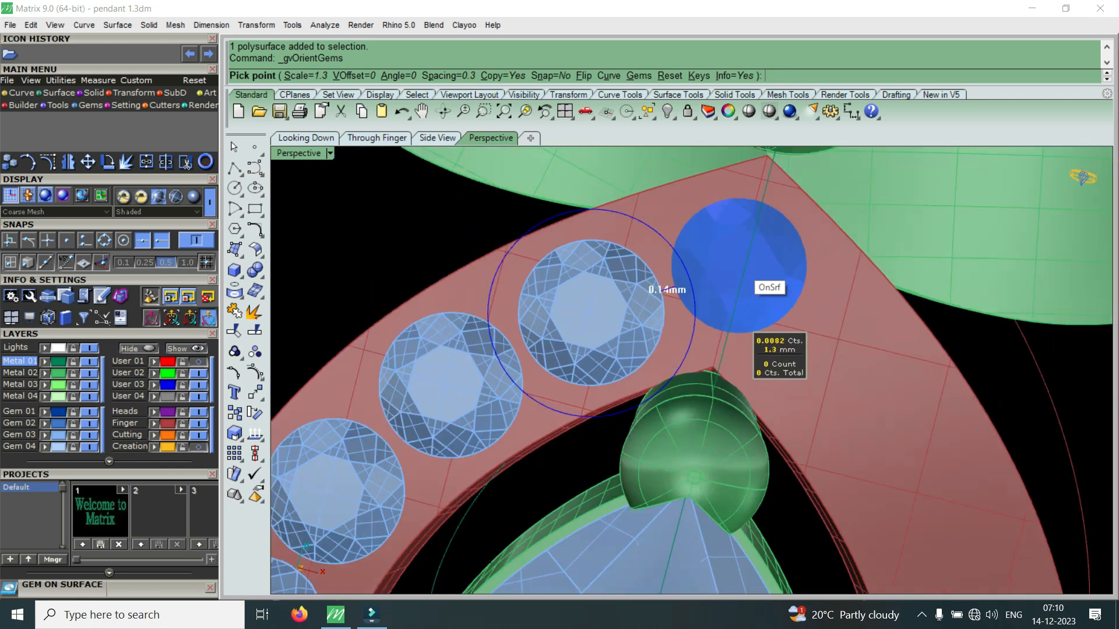
pyautogui.scroll(3, 767, 286)
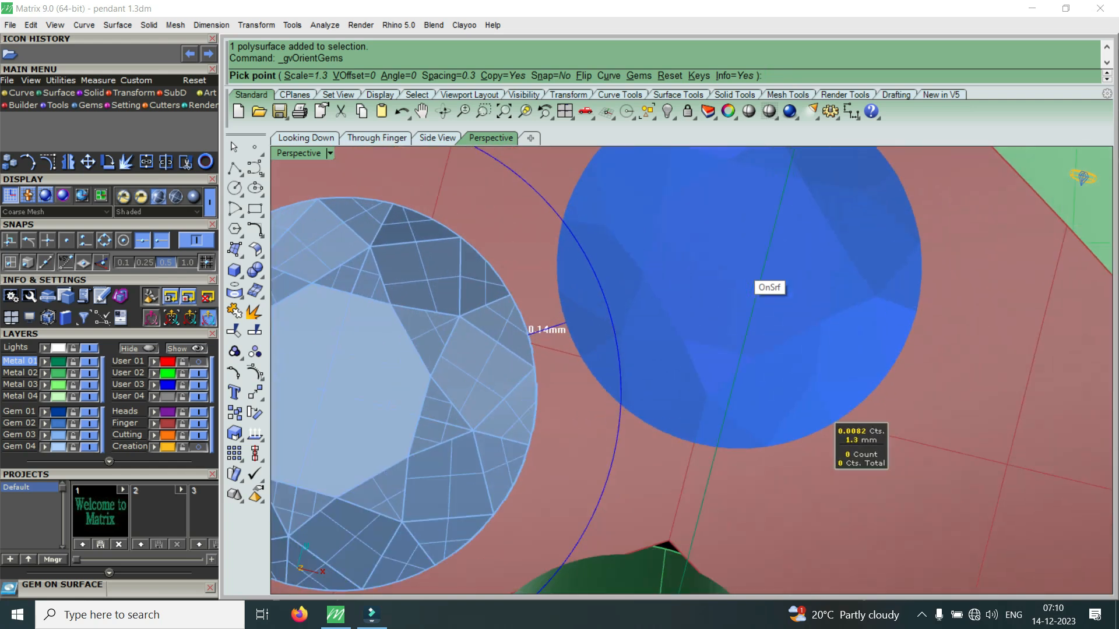
pyautogui.click(739, 266)
pyautogui.scroll(-5, 739, 267)
pyautogui.click(739, 265)
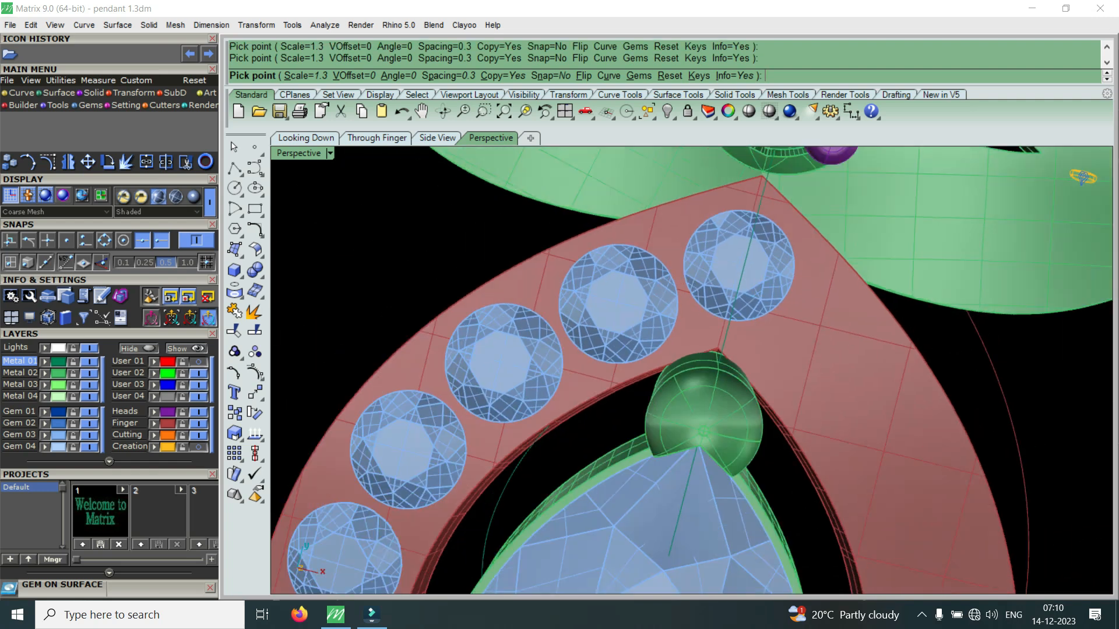
pyautogui.scroll(-10, 740, 256)
pyautogui.press('Return')
# Step: Group the seven gems on the left side of the red frame, leaving out the two gems on the centreline
pyautogui.scroll(4, 743, 350)
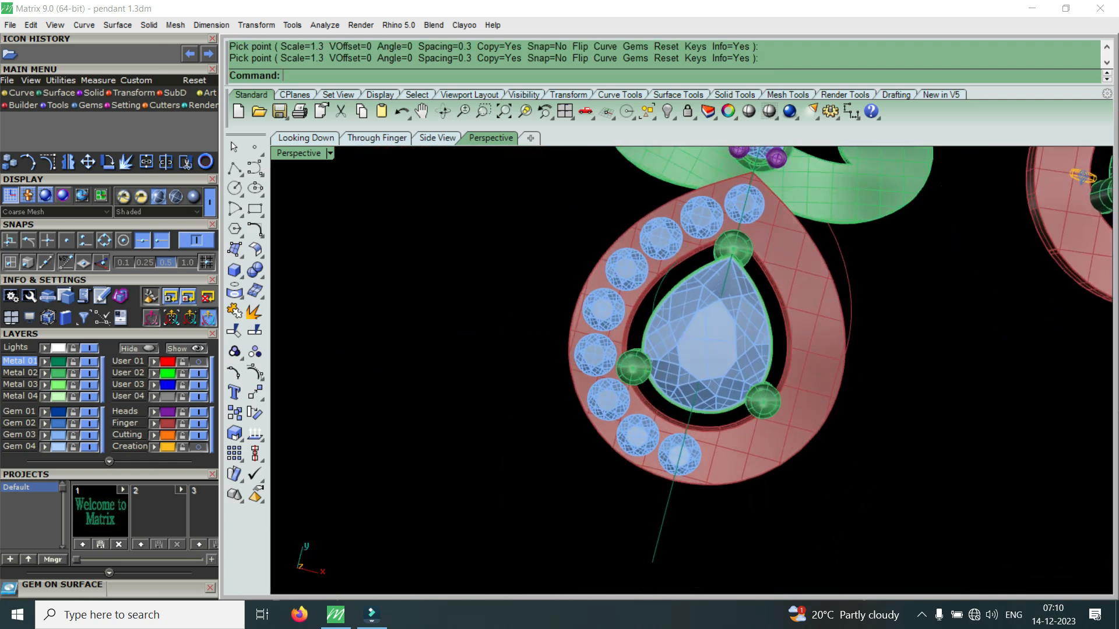
pyautogui.click(636, 439)
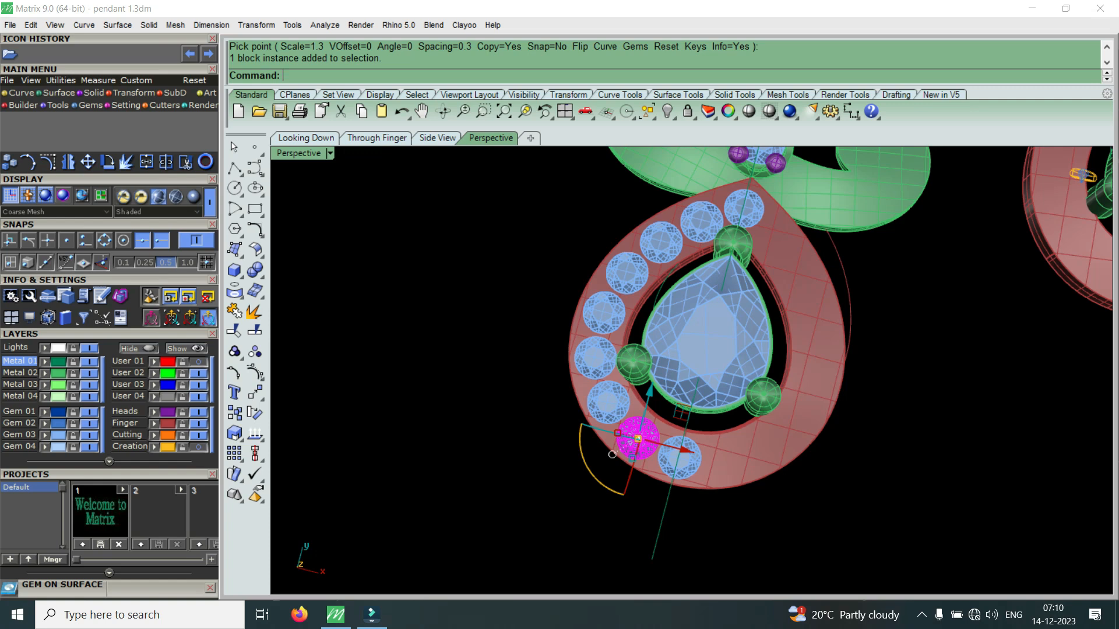
pyautogui.keyDown('shift'); pyautogui.click(608, 401); pyautogui.keyUp('shift')
pyautogui.keyDown('shift'); pyautogui.click(594, 357); pyautogui.keyUp('shift')
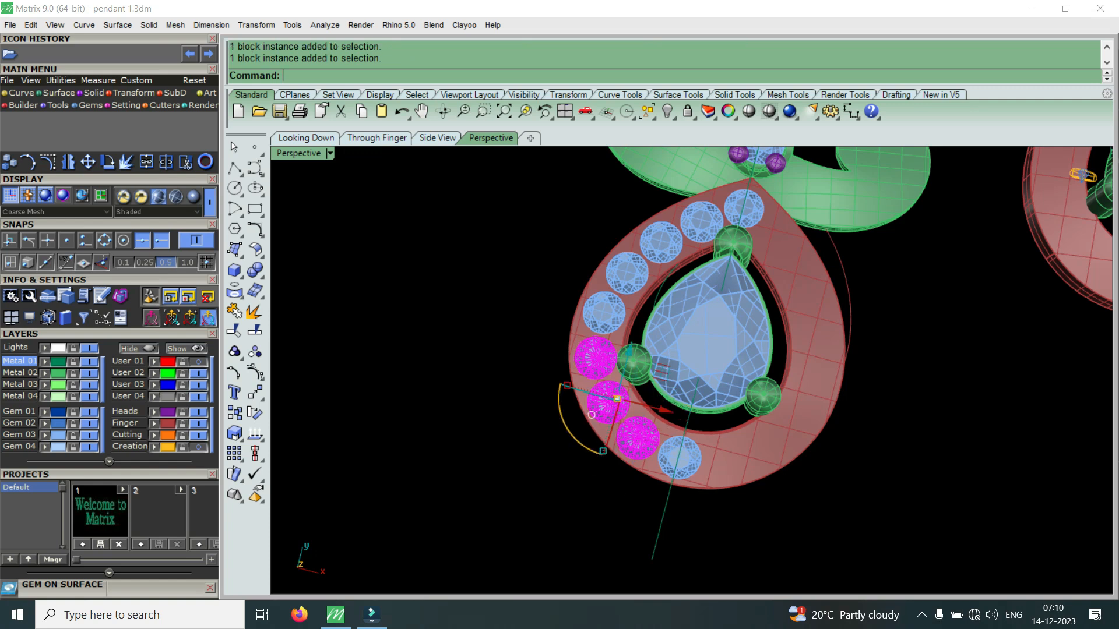
pyautogui.keyDown('shift'); pyautogui.click(603, 313); pyautogui.keyUp('shift')
pyautogui.keyDown('shift'); pyautogui.click(627, 273); pyautogui.keyUp('shift')
pyautogui.keyDown('shift'); pyautogui.click(661, 242); pyautogui.keyUp('shift')
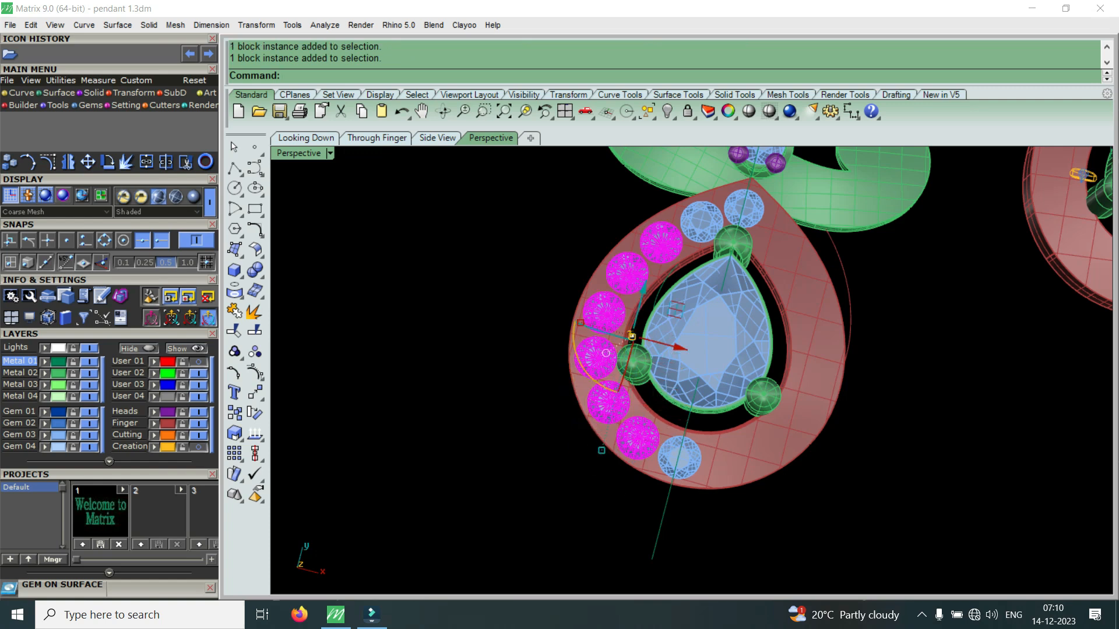
pyautogui.keyDown('shift'); pyautogui.click(702, 220); pyautogui.keyUp('shift')
pyautogui.moveTo(701, 221); pyautogui.dragTo(787, 195, button='right')
pyautogui.scroll(4, 725, 466)
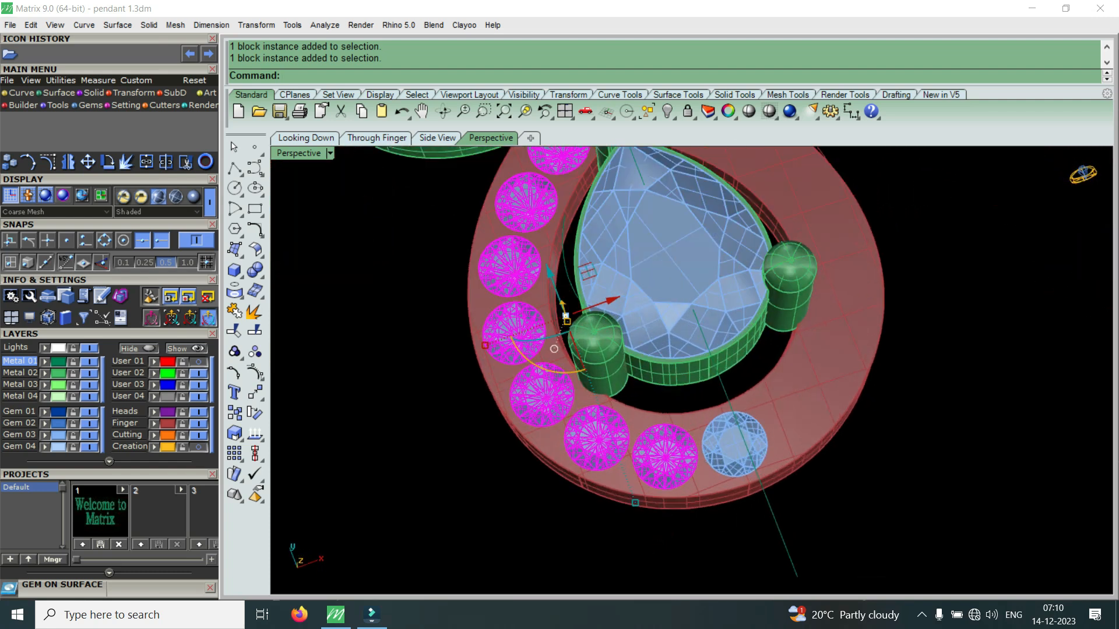
pyautogui.write('g')
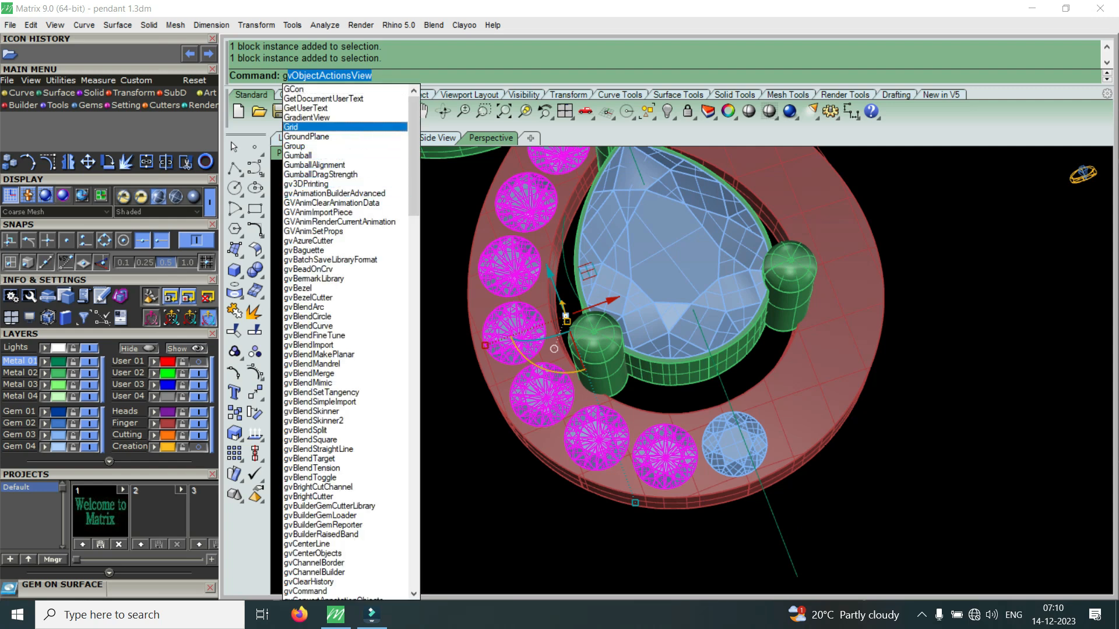
pyautogui.press('Down')
pyautogui.press('Down')
pyautogui.press('Return')
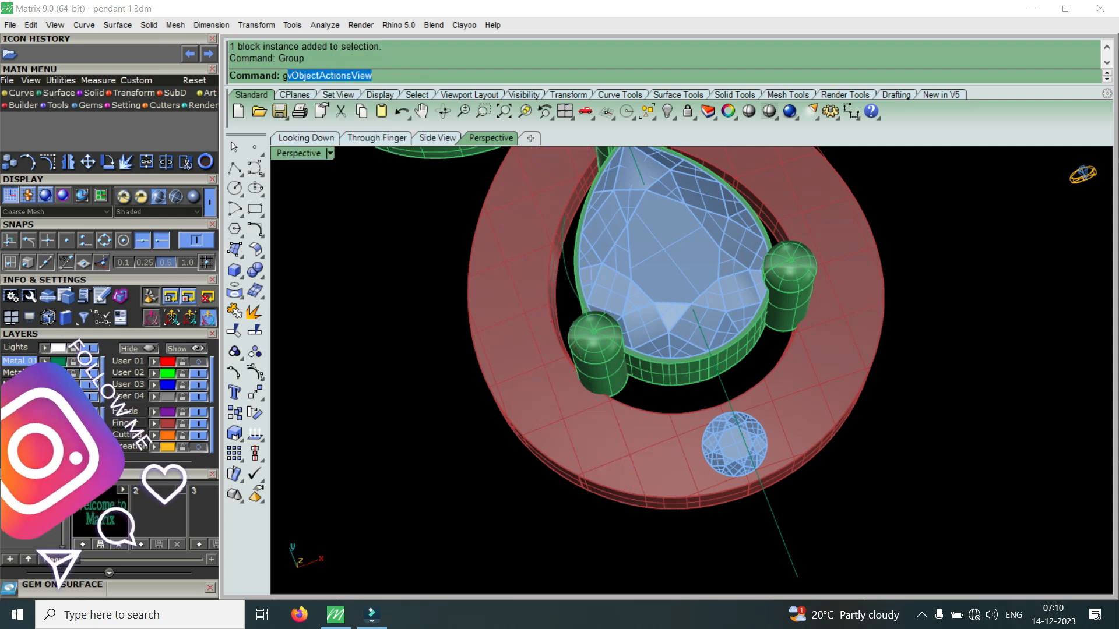
pyautogui.scroll(-10, 667, 408)
pyautogui.press('Escape')
# Step: Place a round gem scaled to 2 mm on the rounded end of the green scroll beside the red frame with Gem on Surface
pyautogui.scroll(8, 600, 343)
pyautogui.moveTo(606, 350); pyautogui.dragTo(794, 391, button='right')
pyautogui.scroll(5, 606, 373)
pyautogui.moveTo(606, 408); pyautogui.dragTo(632, 326, button='right')
pyautogui.scroll(-7, 612, 373)
pyautogui.scroll(5, 600, 408)
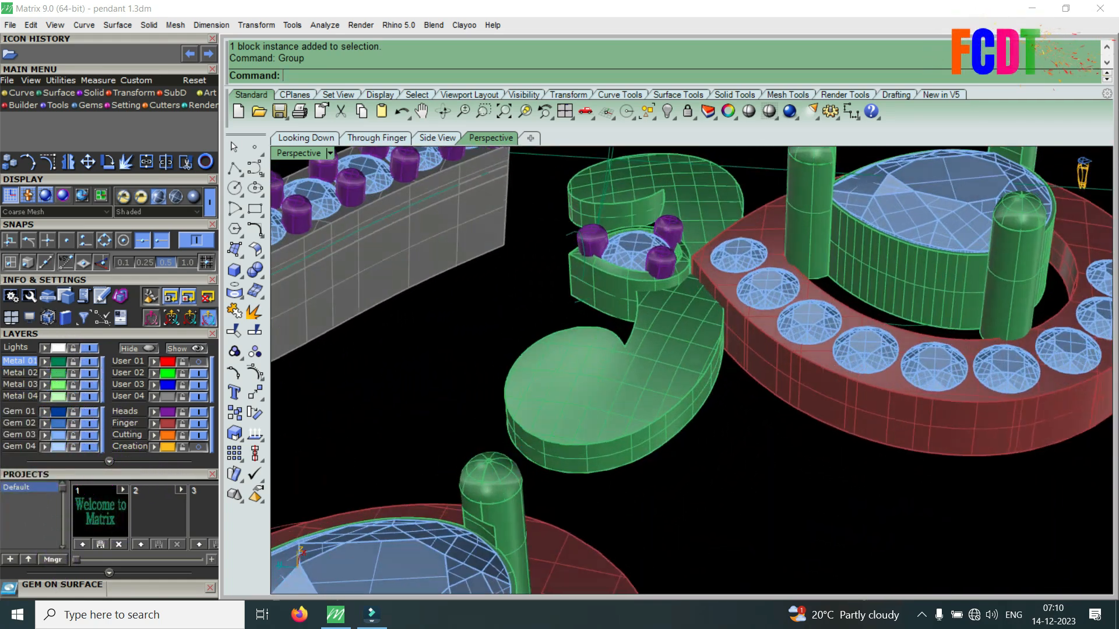
pyautogui.moveTo(600, 408); pyautogui.dragTo(554, 484, button='right')
pyautogui.scroll(-3, 628, 332)
pyautogui.click(628, 332)
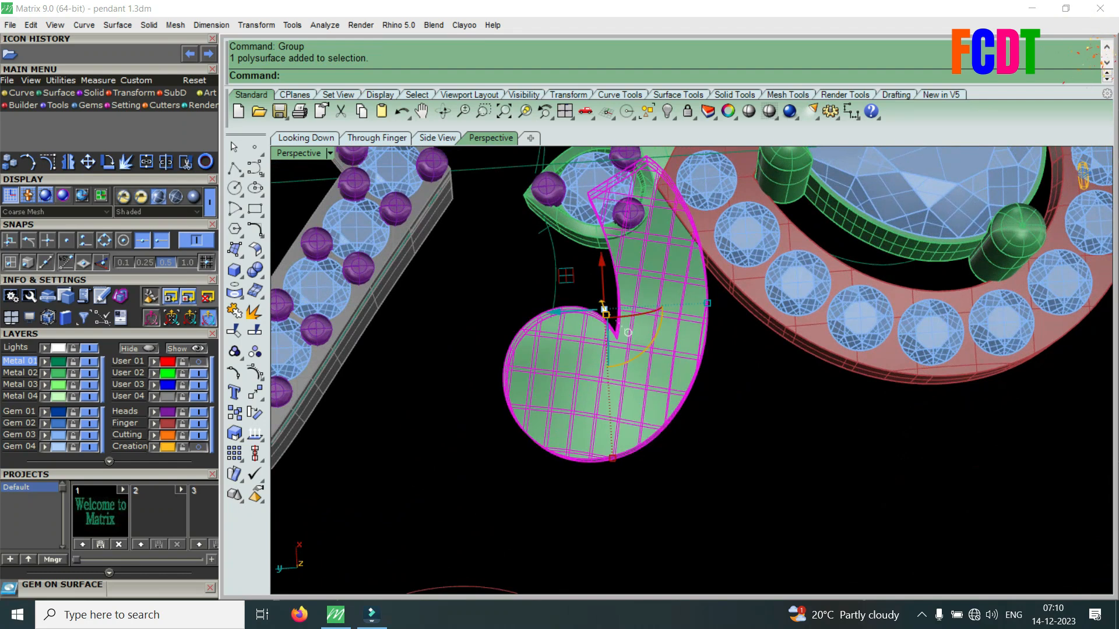
pyautogui.press('F6')
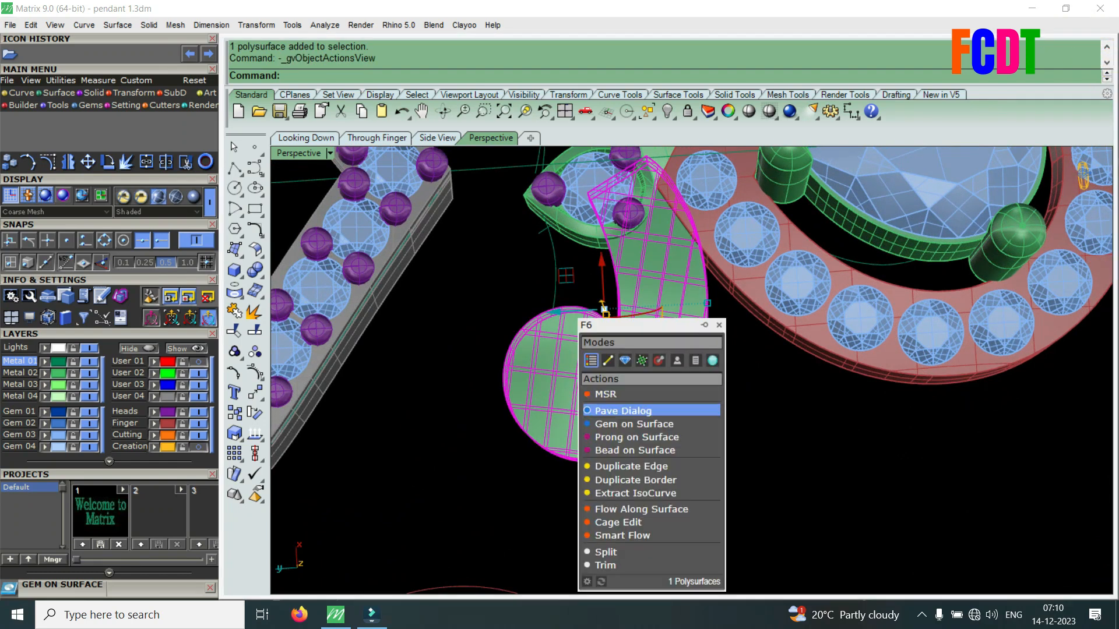
pyautogui.click(634, 424)
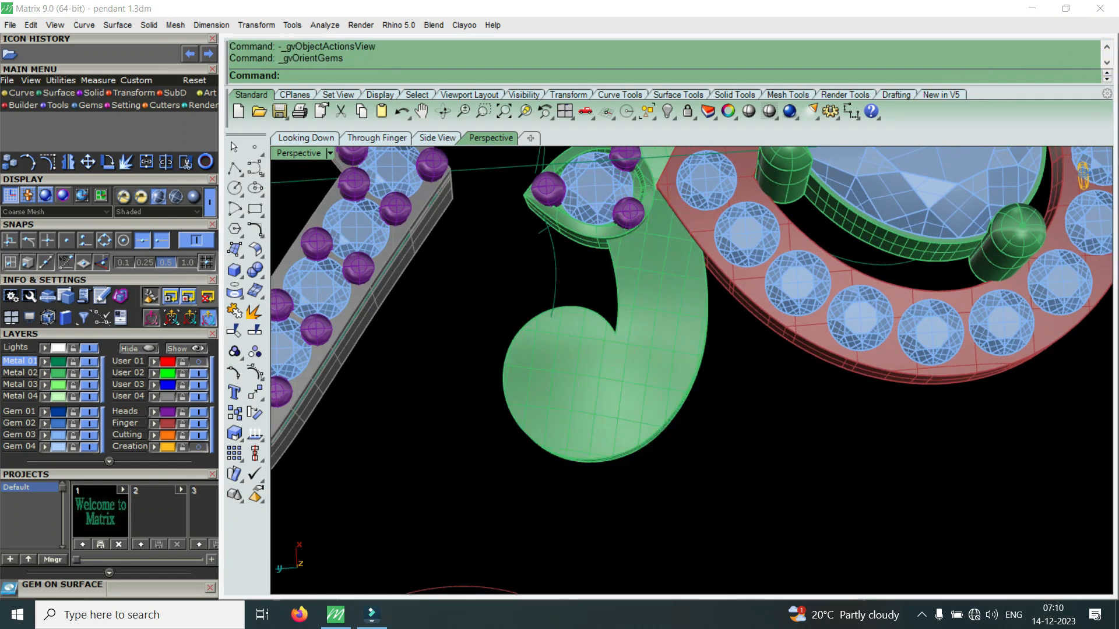
pyautogui.scroll(5, 579, 402)
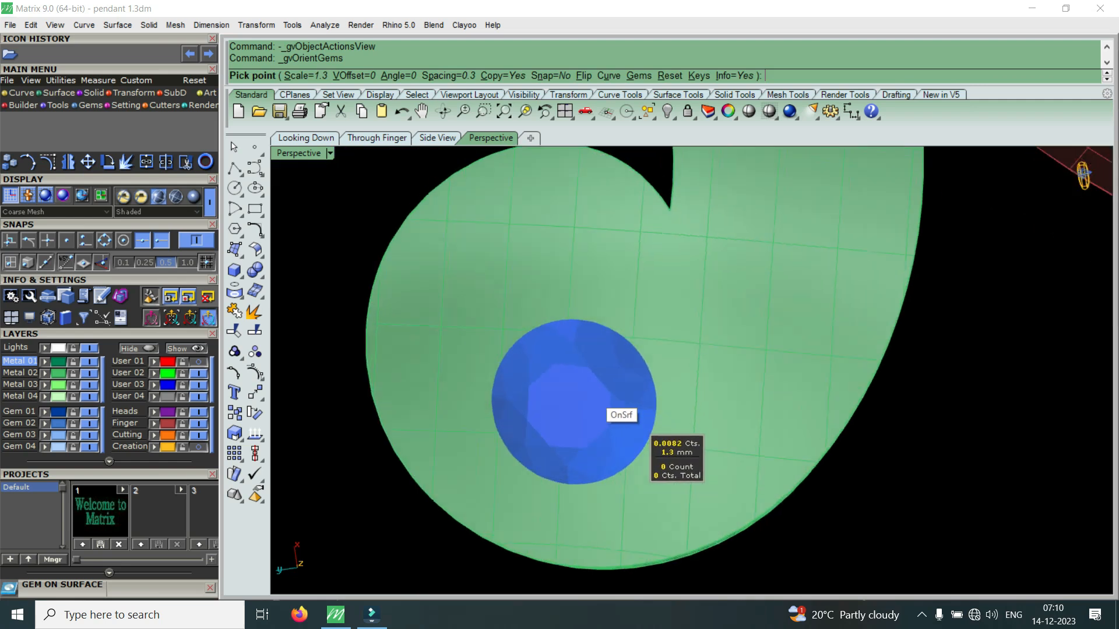
pyautogui.scroll(-3, 644, 392)
pyautogui.scroll(5, 657, 366)
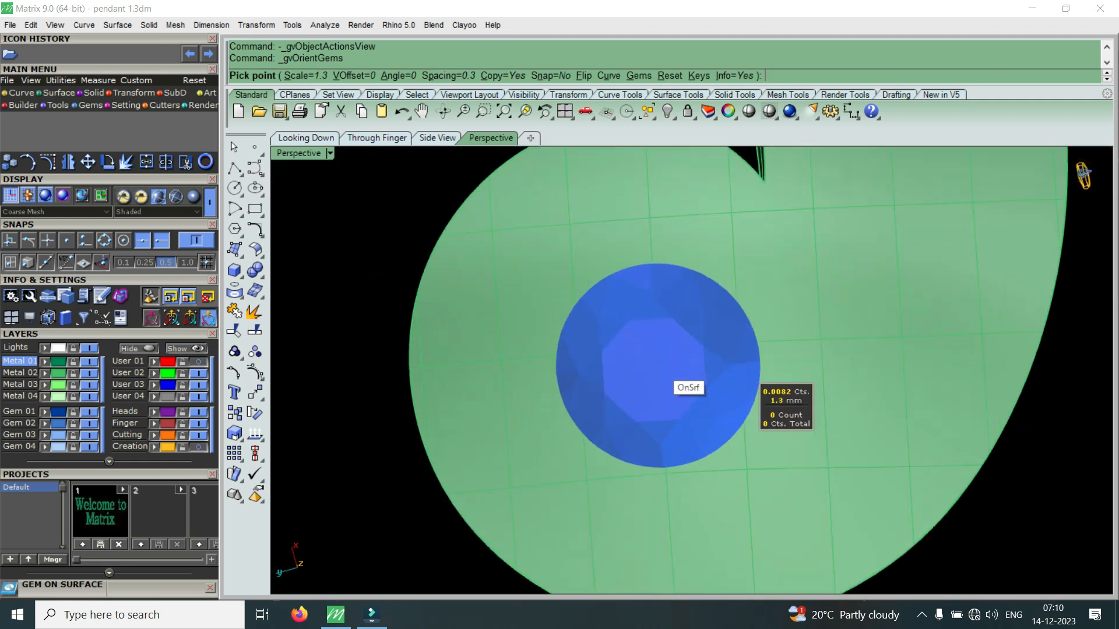
pyautogui.scroll(-5, 658, 366)
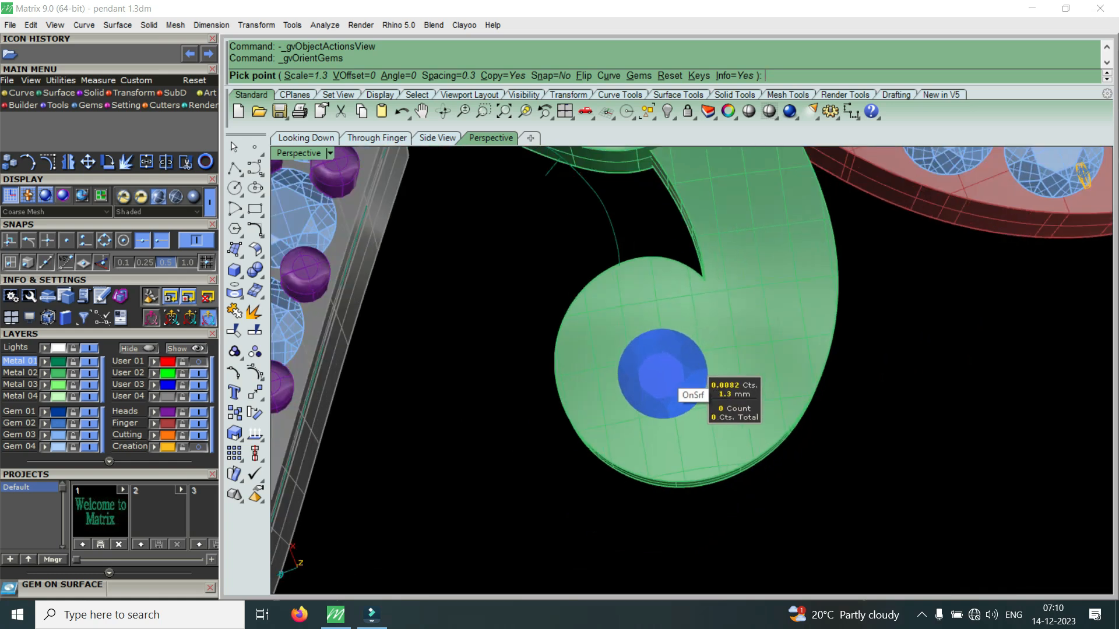
pyautogui.scroll(5, 663, 373)
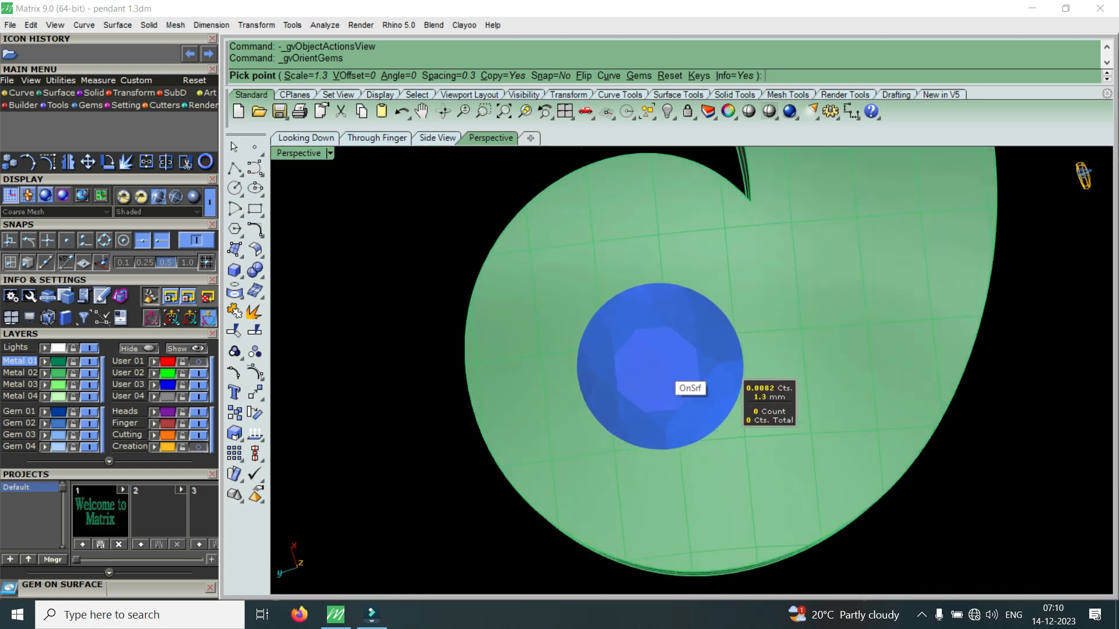
pyautogui.scroll(4, 660, 364)
pyautogui.press('Up')
pyautogui.press('Up')
pyautogui.press('Up')
pyautogui.press('Up')
pyautogui.scroll(-2, 660, 360)
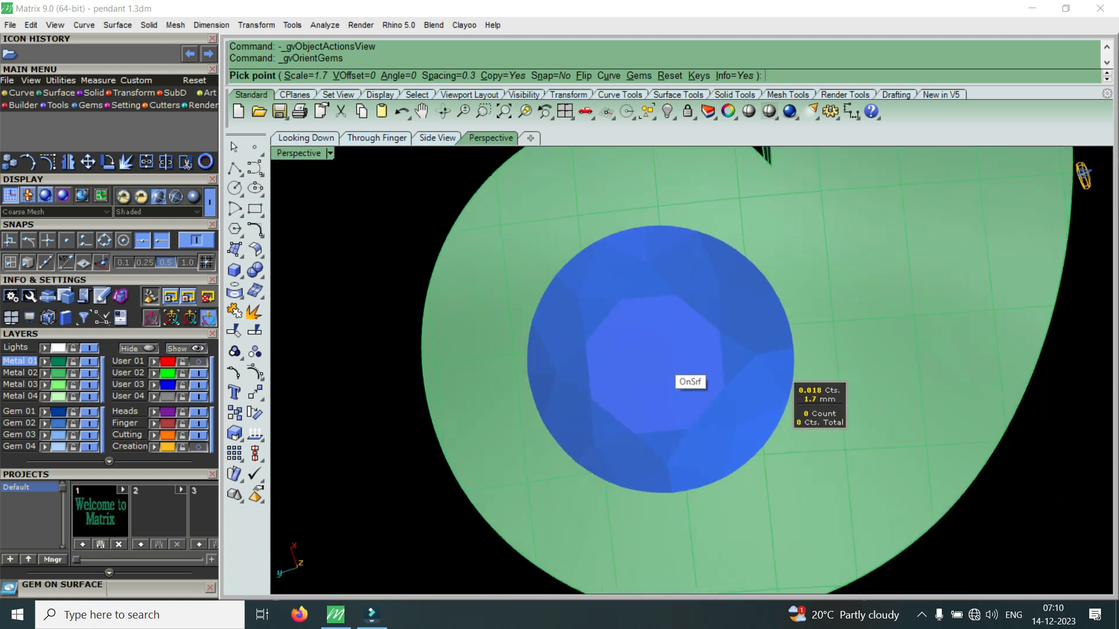
pyautogui.scroll(-5, 676, 377)
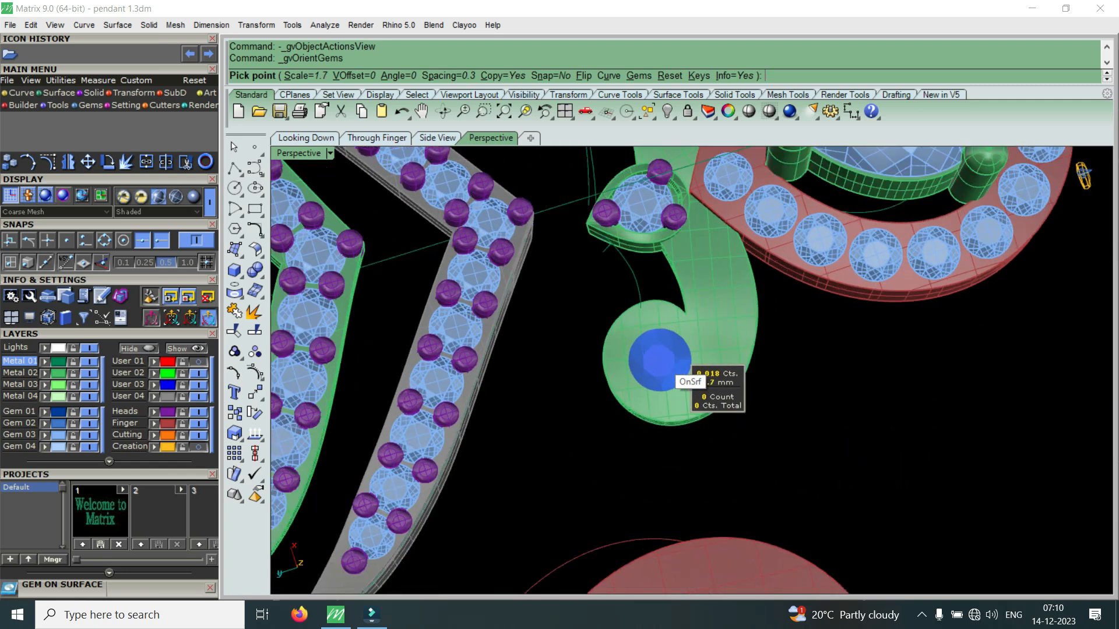
pyautogui.scroll(5, 676, 378)
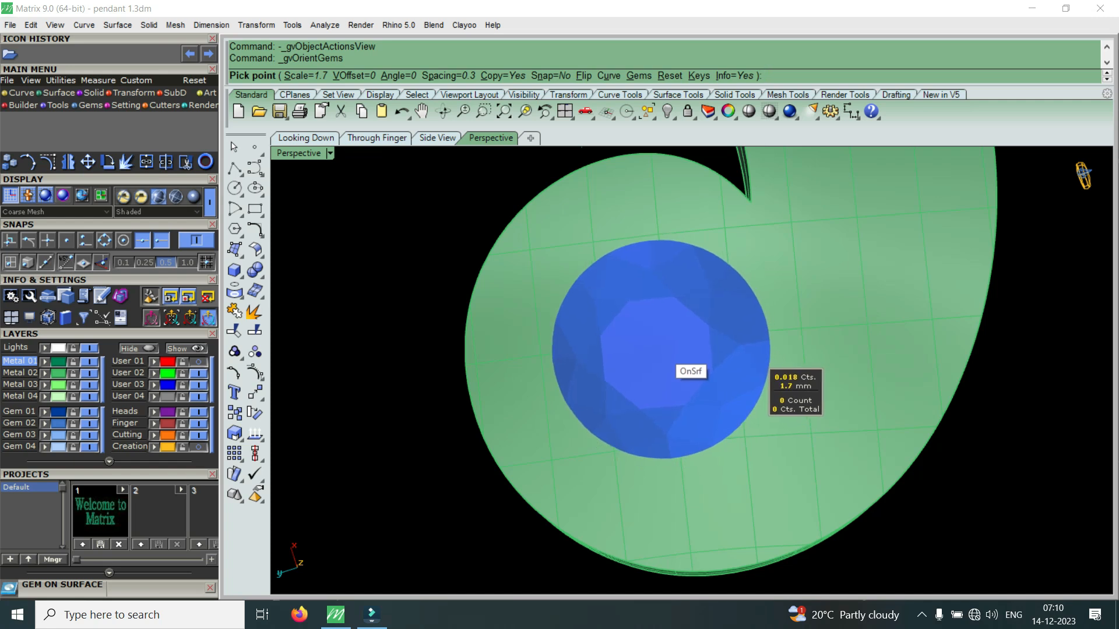
pyautogui.press('Up')
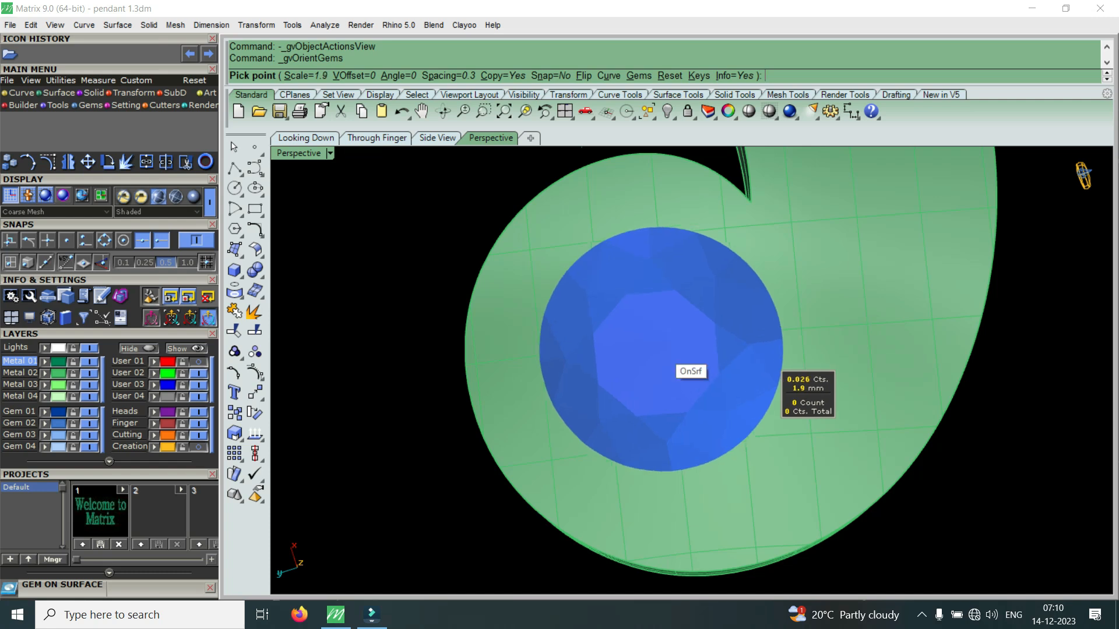
pyautogui.press('Up')
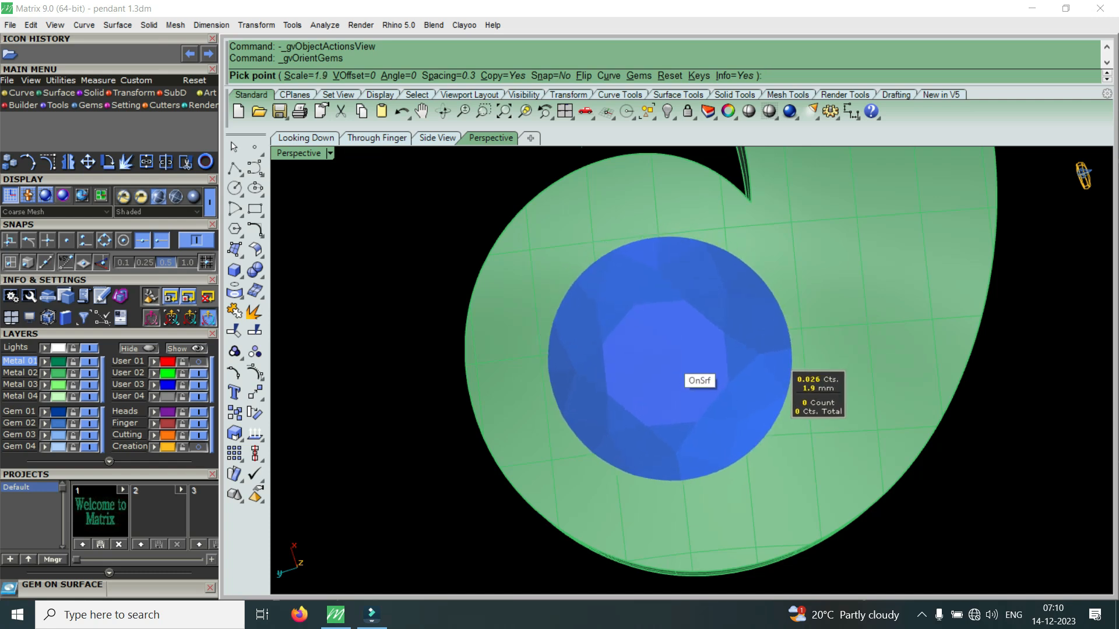
pyautogui.press('Up')
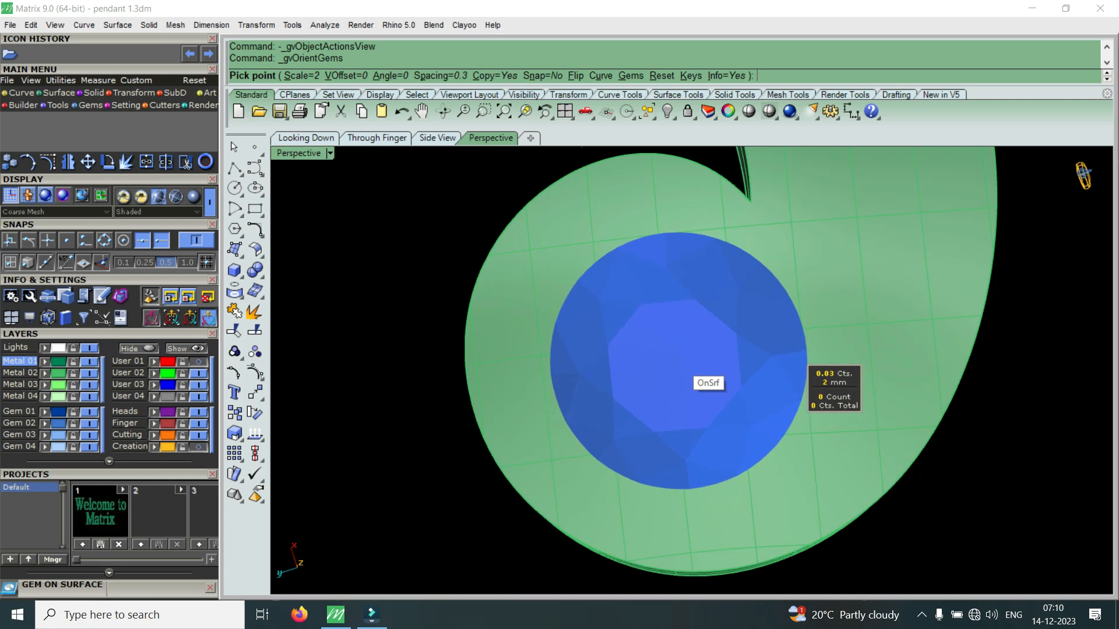
pyautogui.click(676, 362)
# Step: Place a 1.5 mm gem beside the 2 mm gem, where the green scroll's curl meets its neck
pyautogui.scroll(-5, 676, 362)
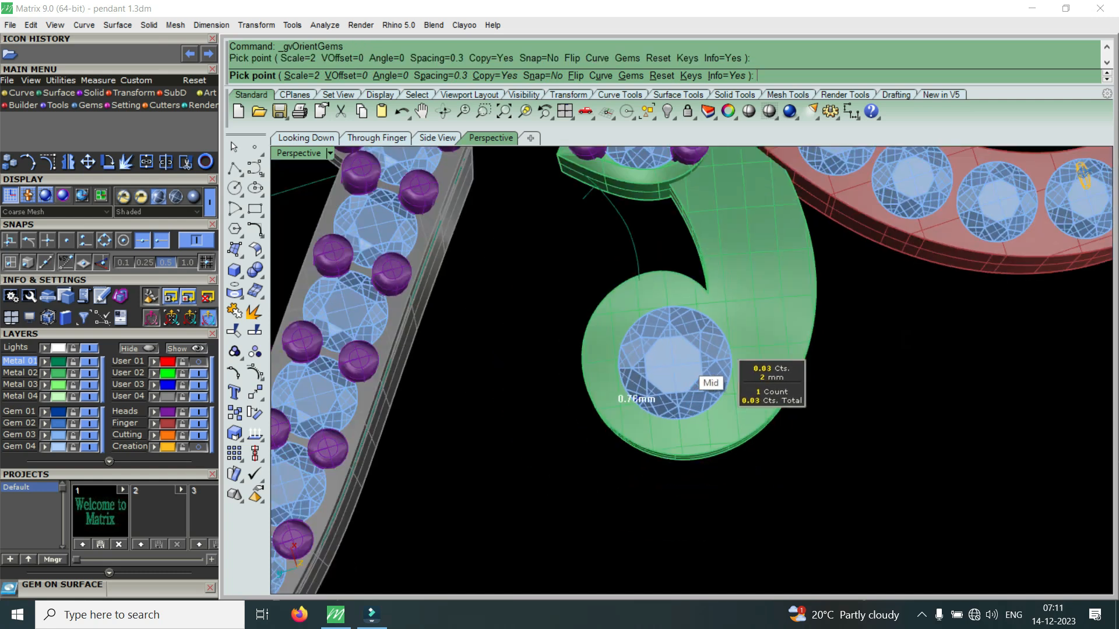
pyautogui.scroll(5, 758, 309)
pyautogui.moveTo(761, 300); pyautogui.dragTo(686, 295, button='right')
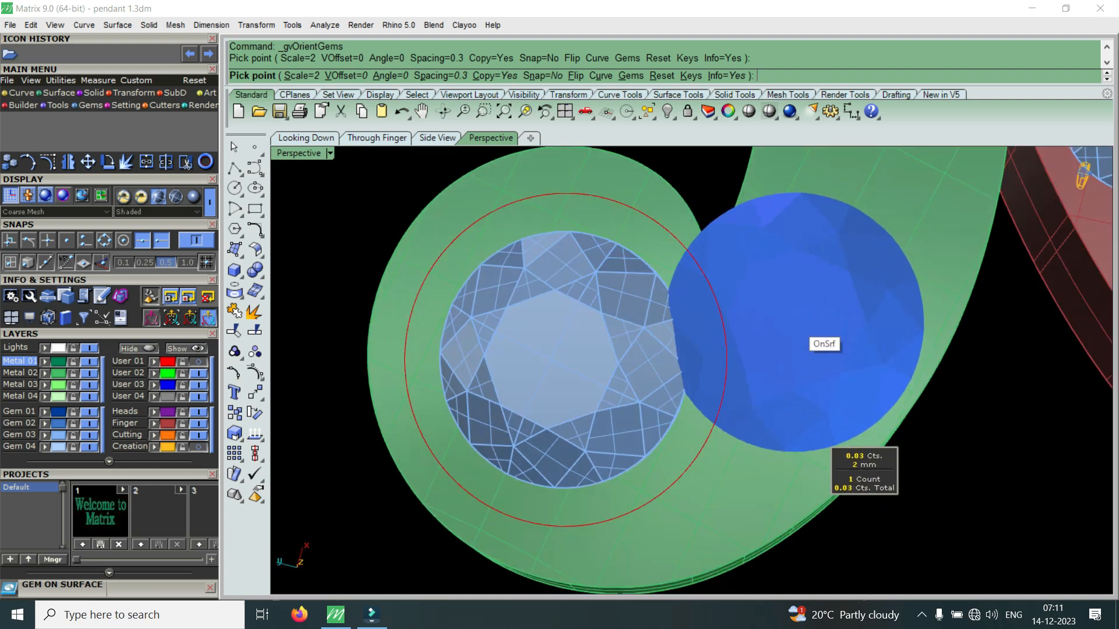
pyautogui.press('Down')
pyautogui.press('Down')
pyautogui.press('Down')
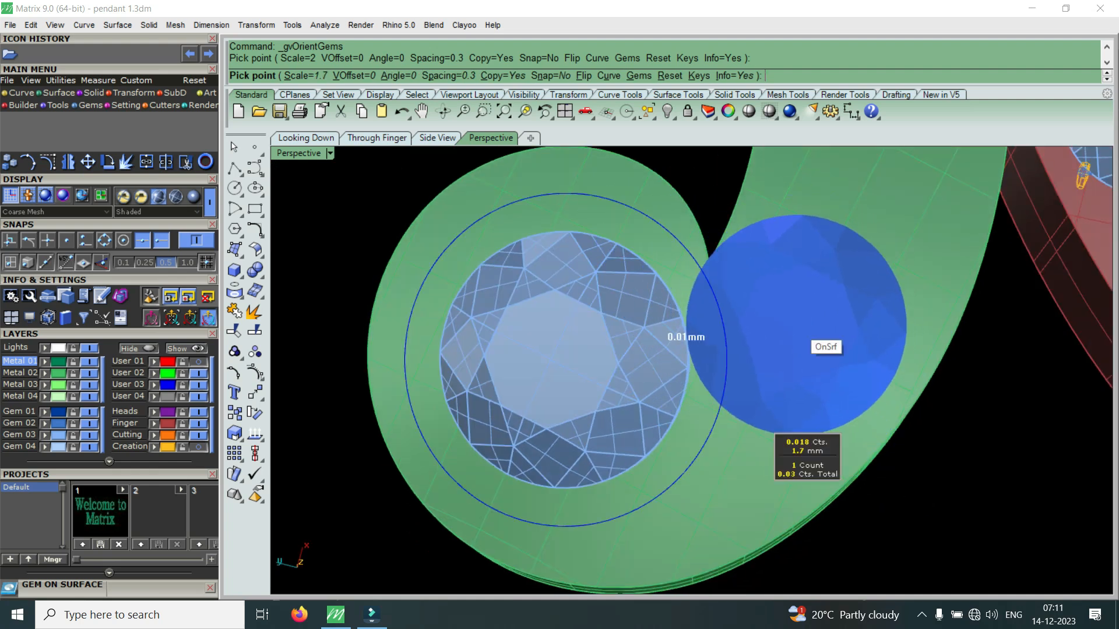
pyautogui.press('Down')
pyautogui.press('Down')
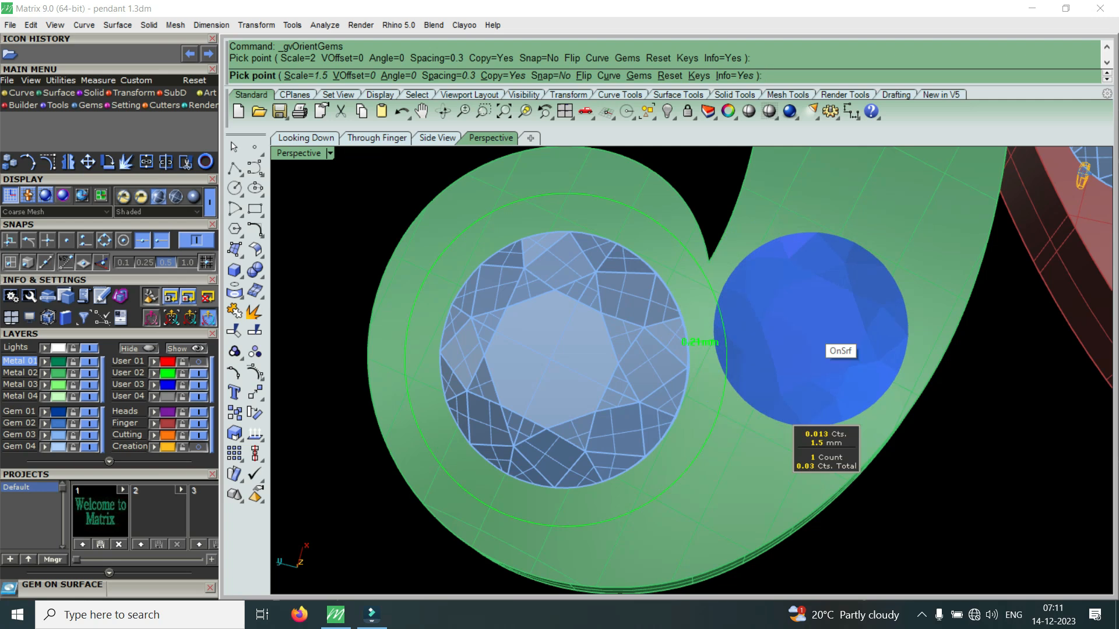
pyautogui.press('Down')
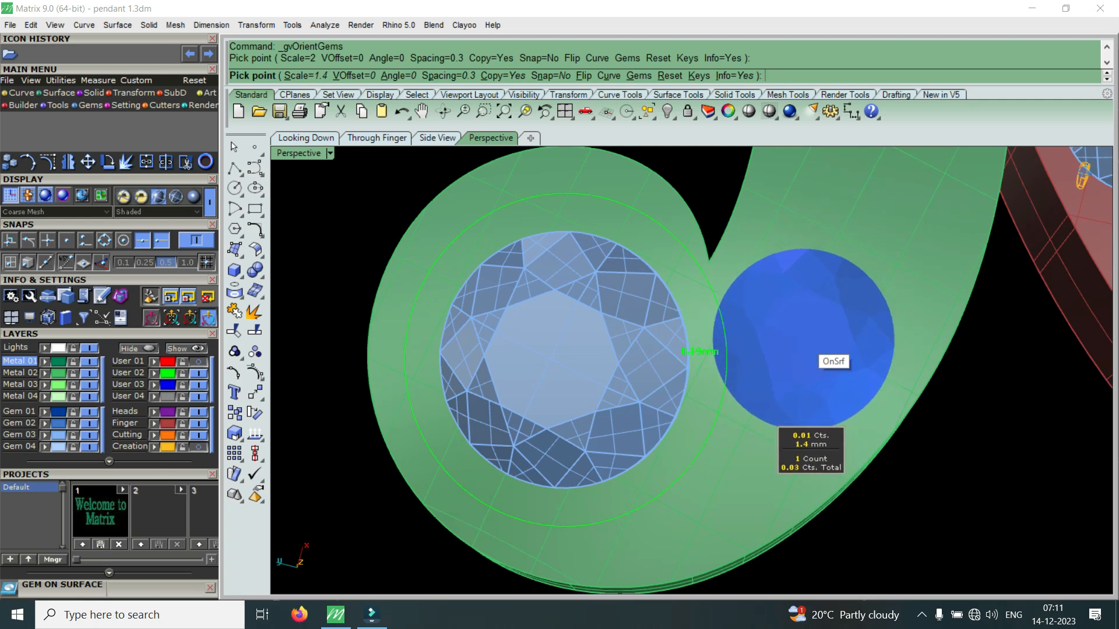
pyautogui.scroll(2, 808, 349)
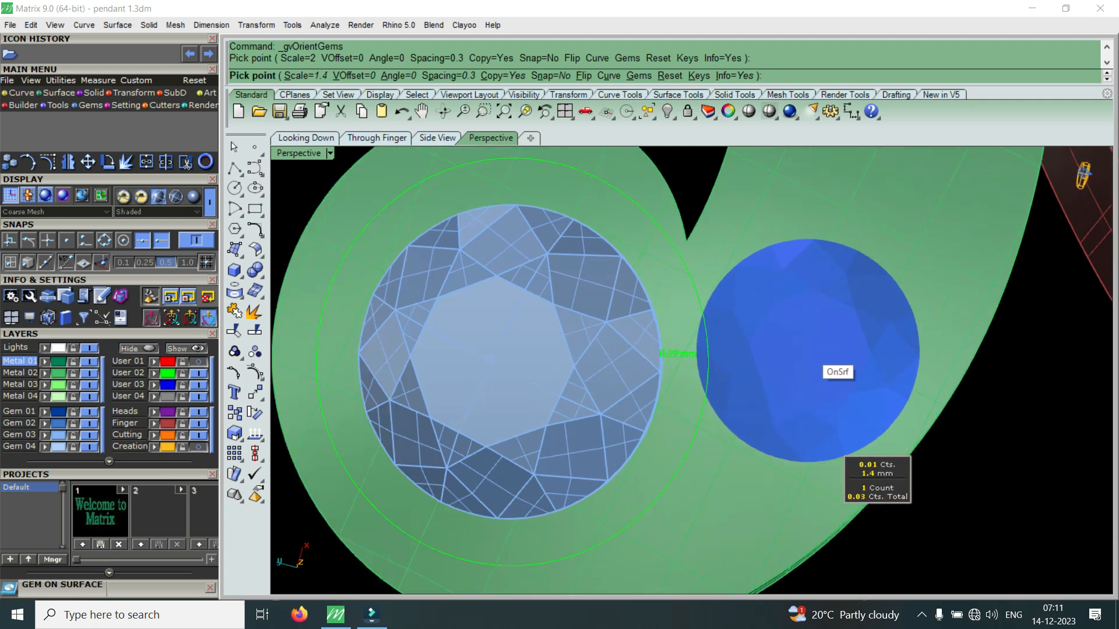
pyautogui.press('Up')
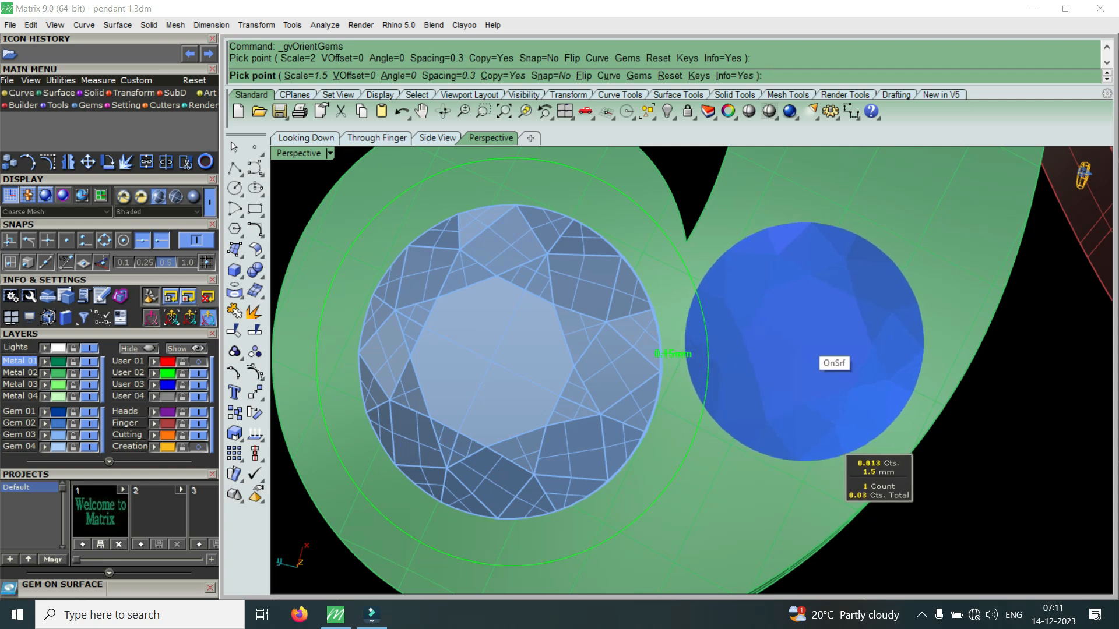
pyautogui.click(805, 342)
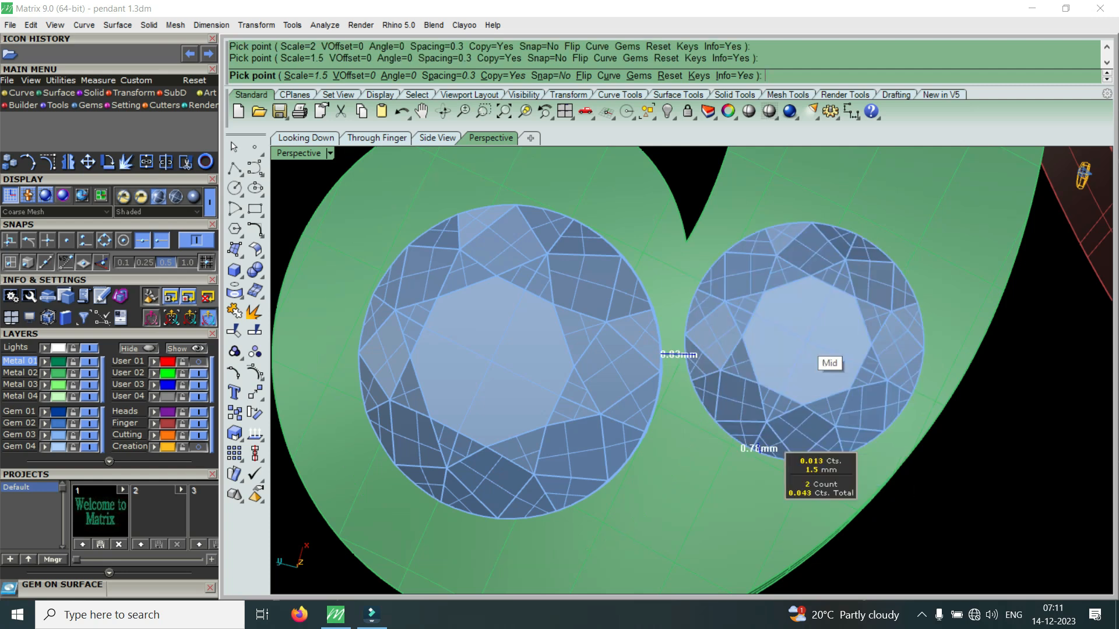
# Step: Place another 1.5 mm gem farther up the green scroll's neck and finish placing gems
pyautogui.scroll(-8, 755, 421)
pyautogui.scroll(4, 875, 266)
pyautogui.scroll(2, 813, 286)
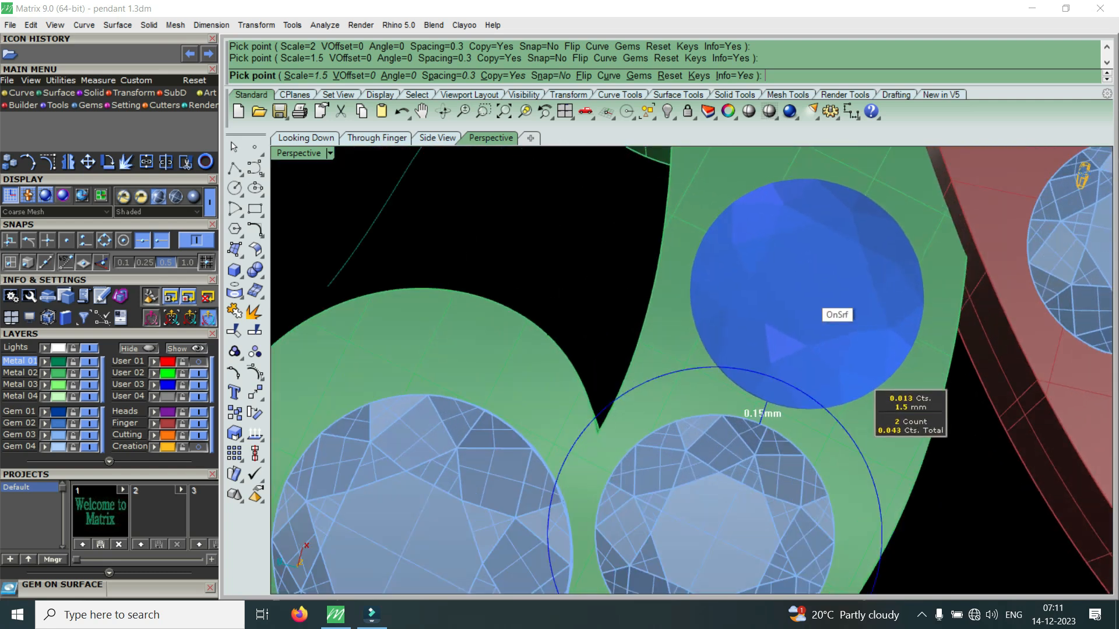
pyautogui.click(808, 293)
pyautogui.scroll(-4, 816, 315)
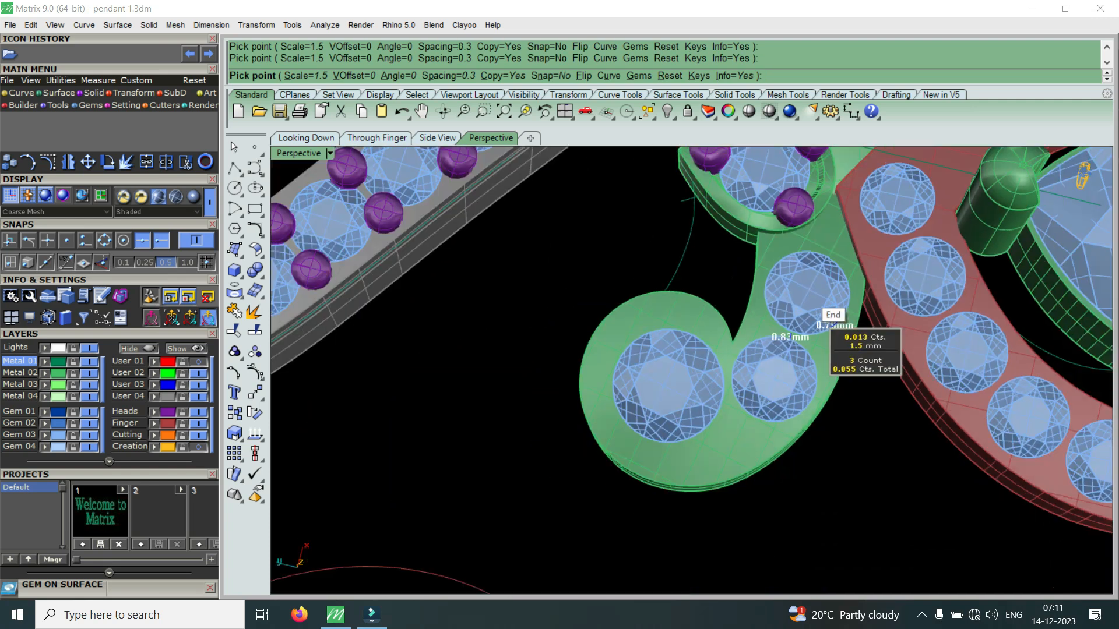
pyautogui.press('Return')
# Step: Start Prong on Surface on the green scroll and set the prong drop to 0.3 mm
pyautogui.scroll(-2, 796, 323)
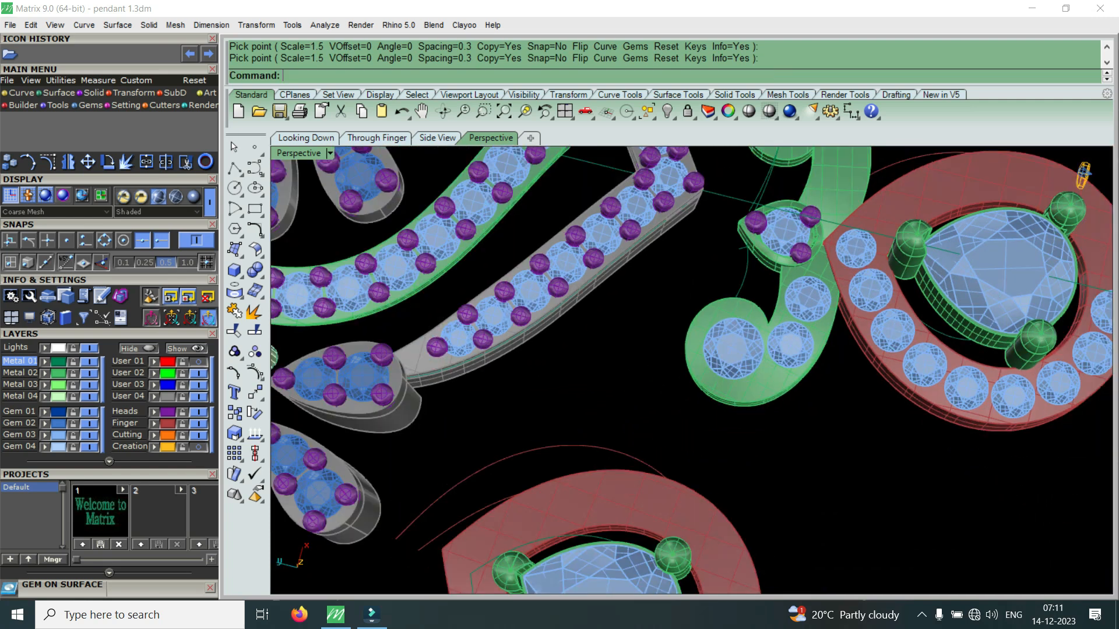
pyautogui.scroll(8, 764, 381)
pyautogui.click(764, 381)
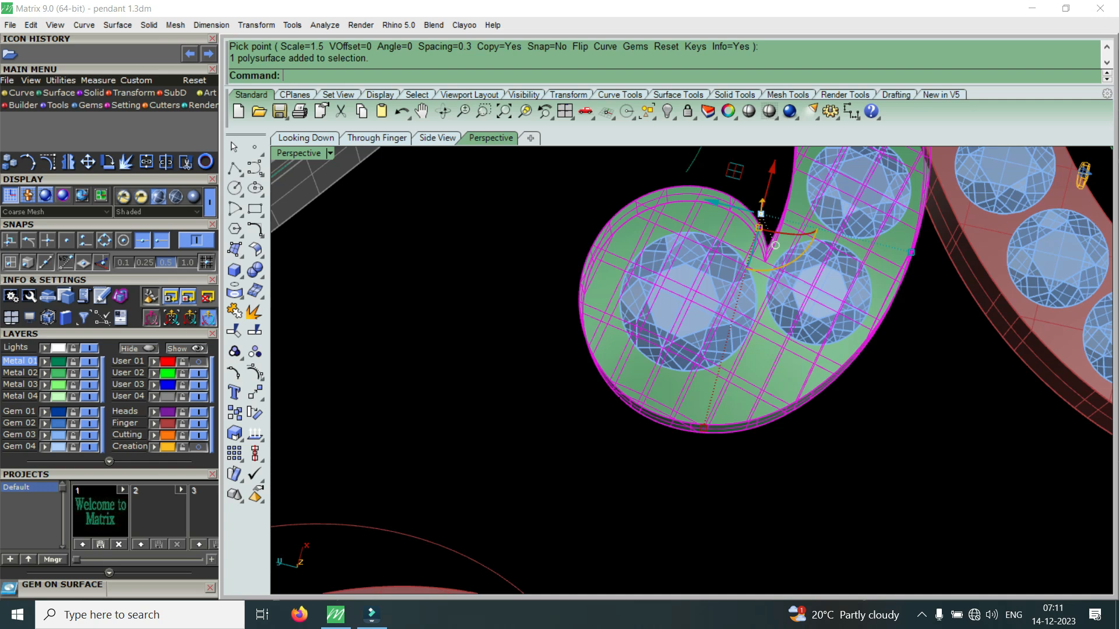
pyautogui.press('F6')
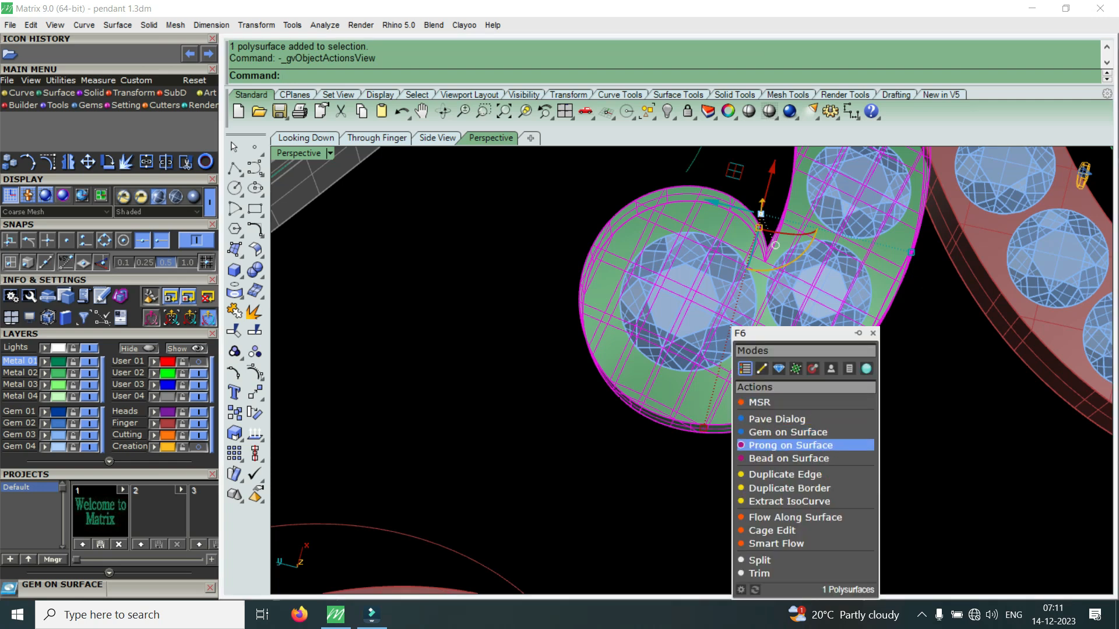
pyautogui.click(791, 445)
pyautogui.scroll(-2, 757, 327)
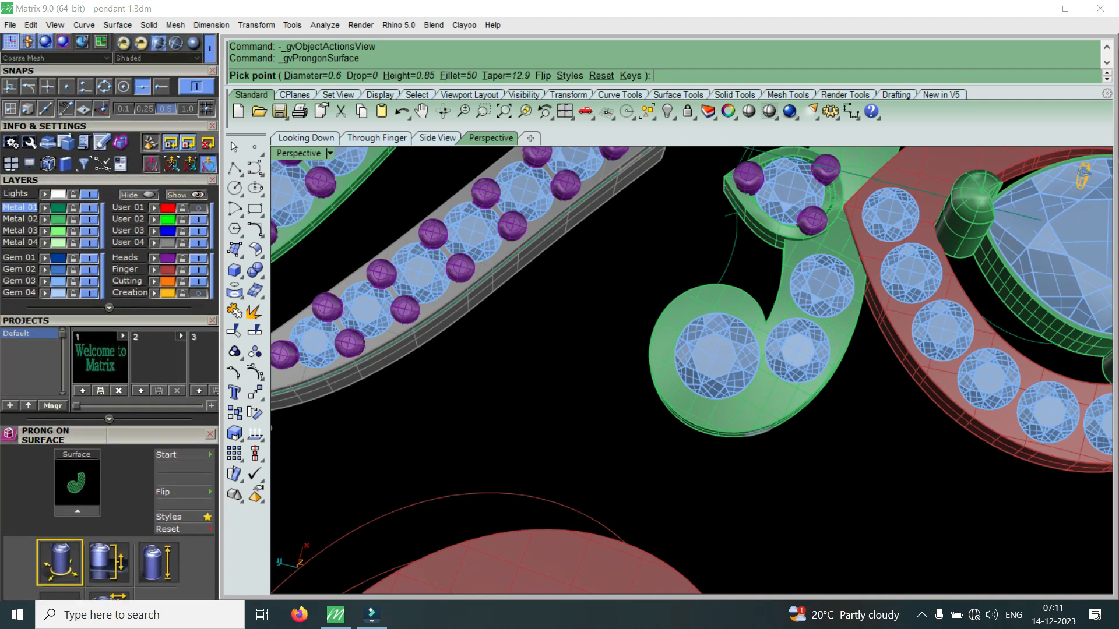
pyautogui.moveTo(169, 436); pyautogui.dragTo(169, 268)
pyautogui.click(109, 396)
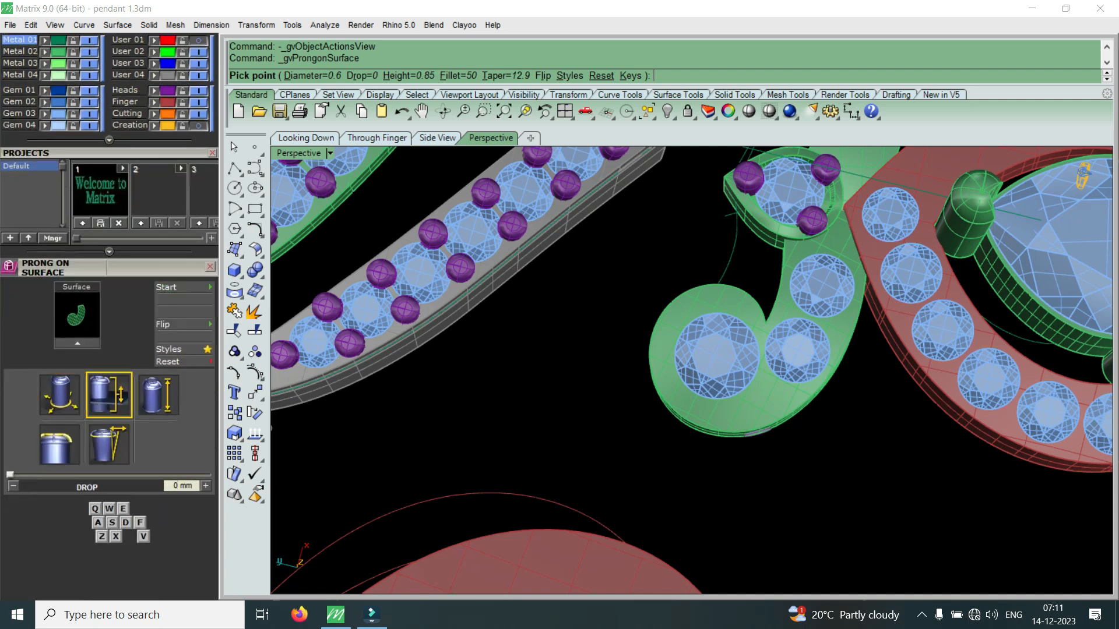
pyautogui.write('0.3')
pyautogui.press('Return')
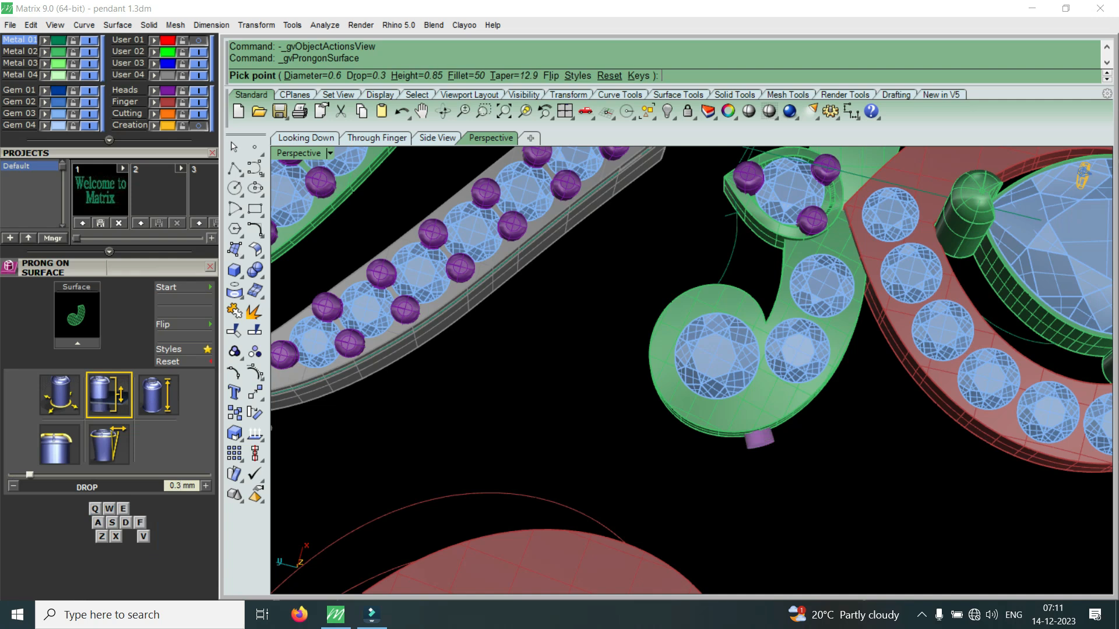
# Step: Set the prong height to 0.65 mm and the taper to 0%
pyautogui.click(159, 395)
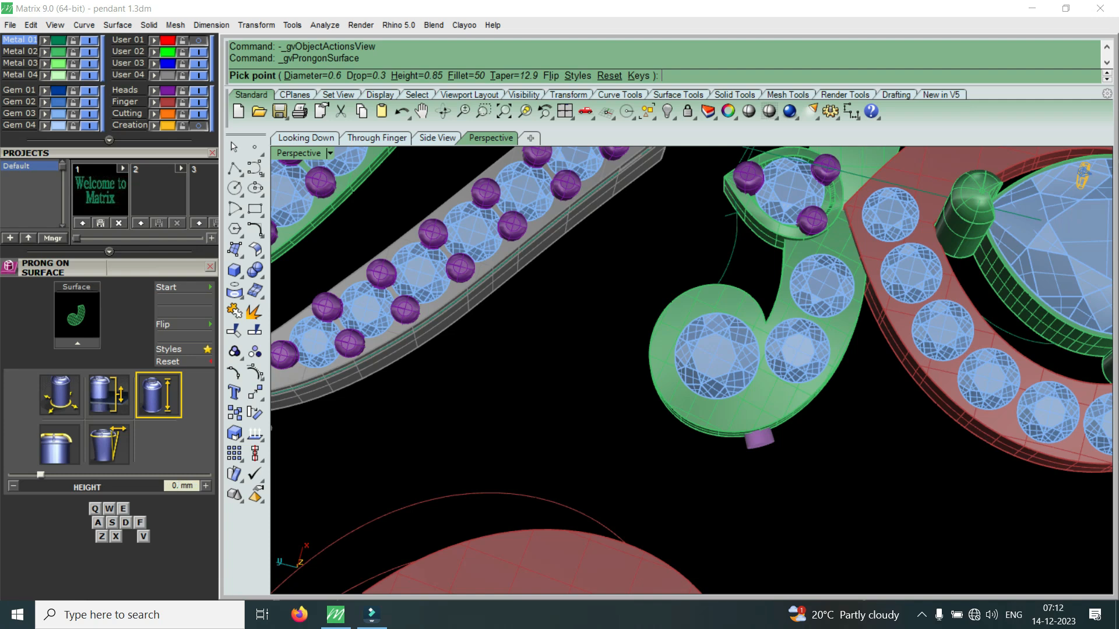
pyautogui.press('Return')
pyautogui.click(109, 445)
pyautogui.press('BackSpace')
pyautogui.press('BackSpace')
pyautogui.press('BackSpace')
pyautogui.press('BackSpace')
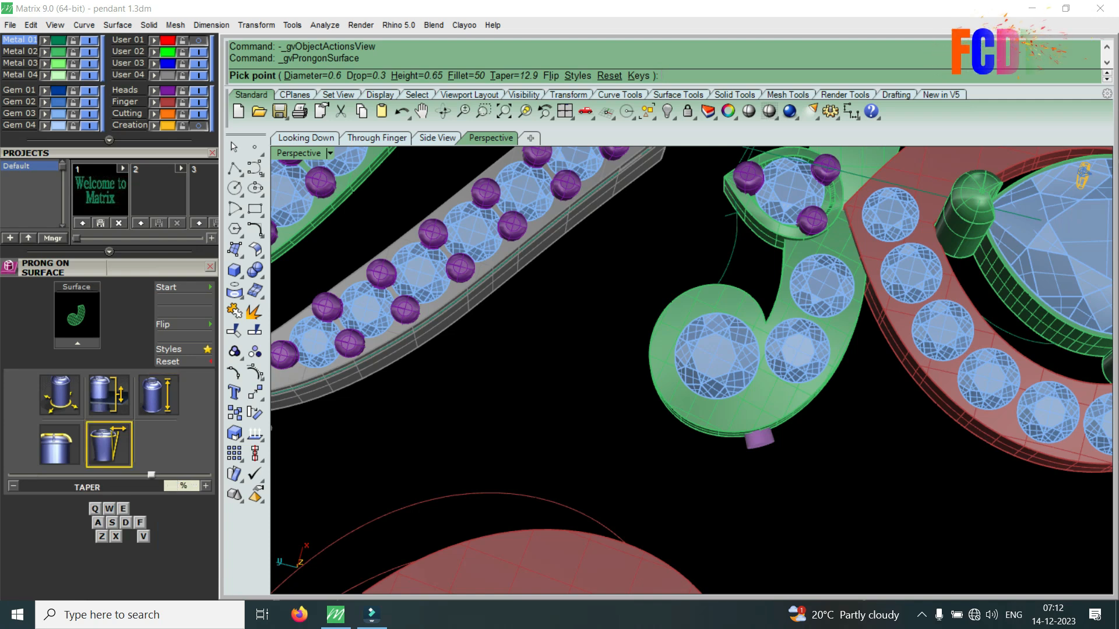
pyautogui.write('0')
pyautogui.press('Return')
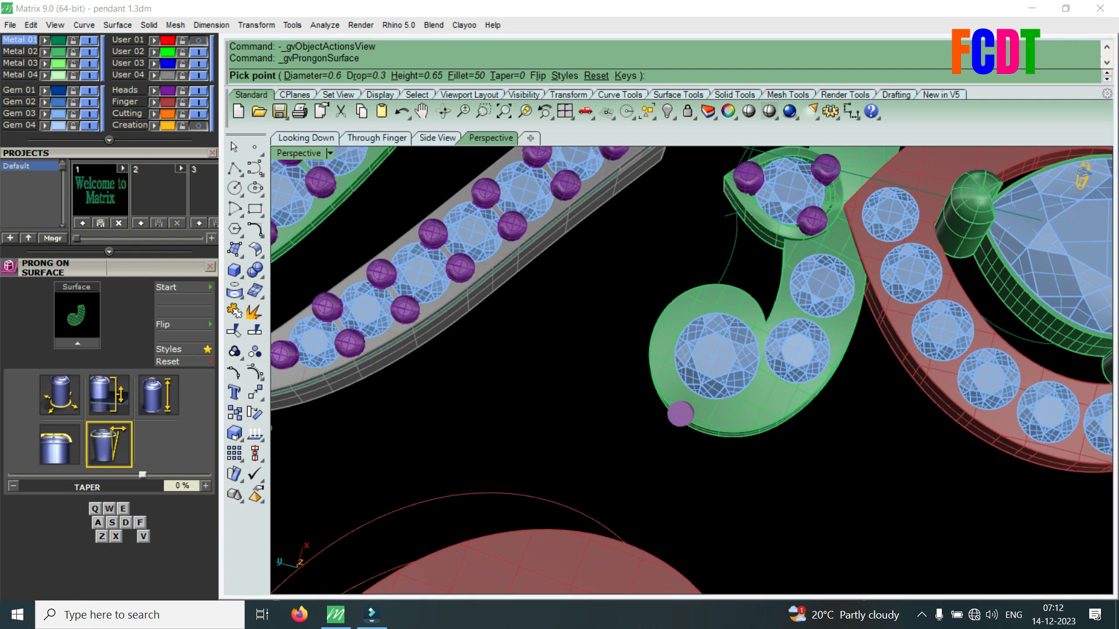
# Step: Flip the prong direction on the green scroll and set the prong diameter to 0.65 mm
pyautogui.scroll(12, 109, 373)
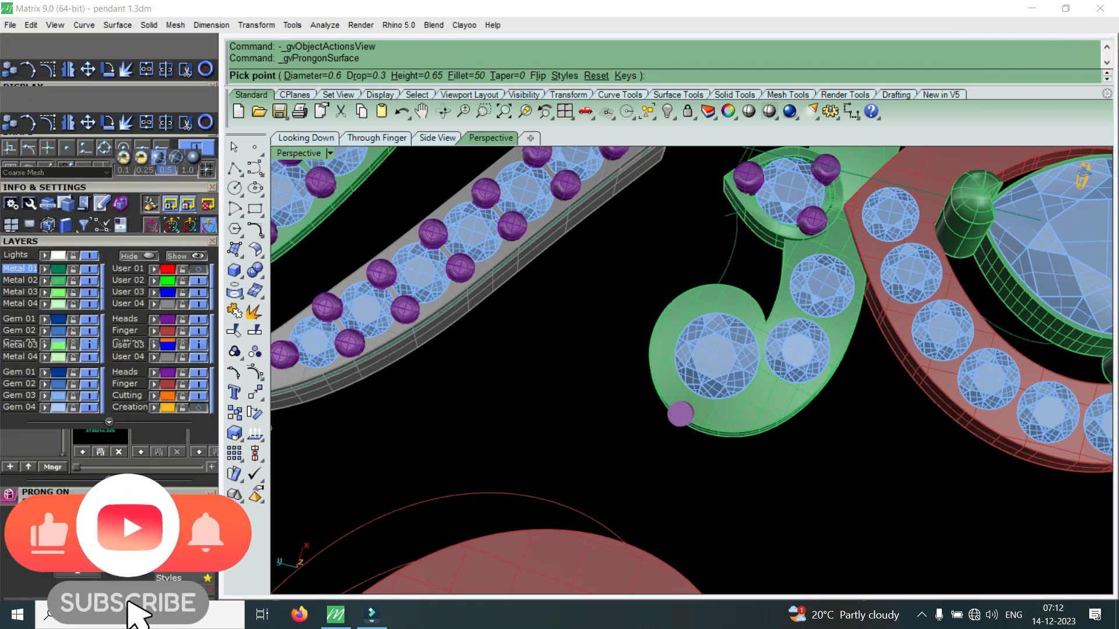
pyautogui.scroll(5, 680, 413)
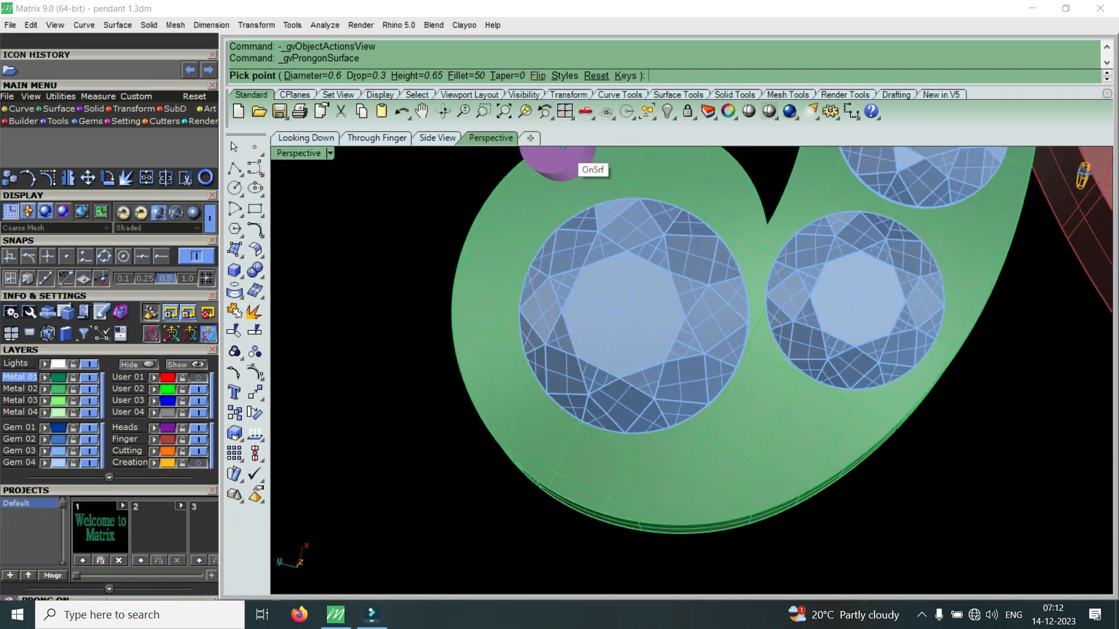
pyautogui.click(538, 76)
pyautogui.scroll(-7, 774, 396)
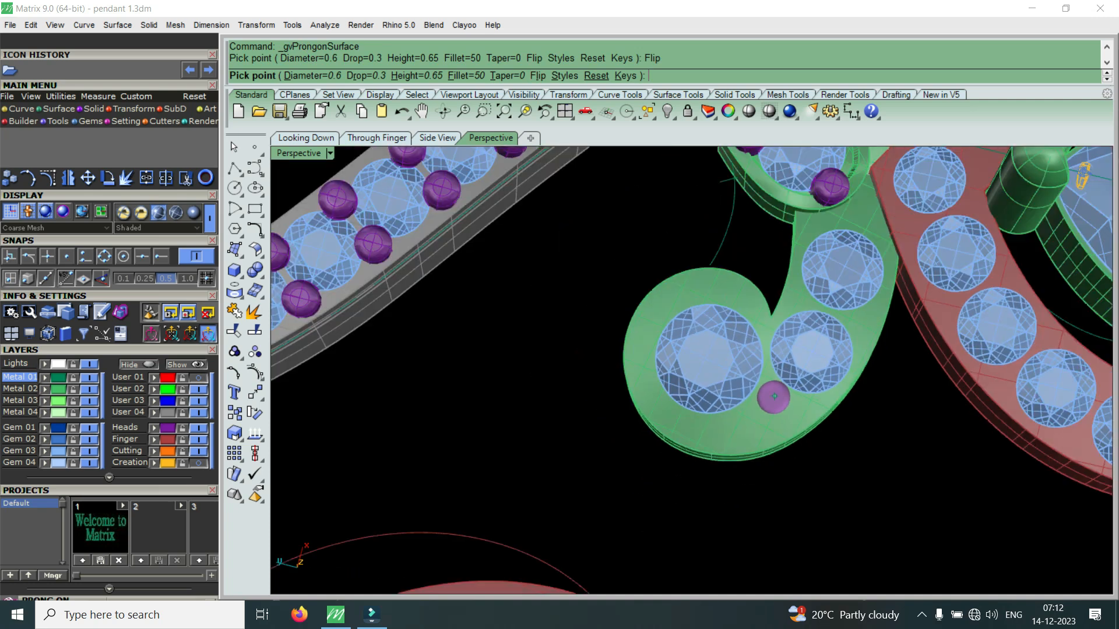
pyautogui.scroll(5, 774, 396)
pyautogui.moveTo(777, 397); pyautogui.dragTo(786, 395, button='right')
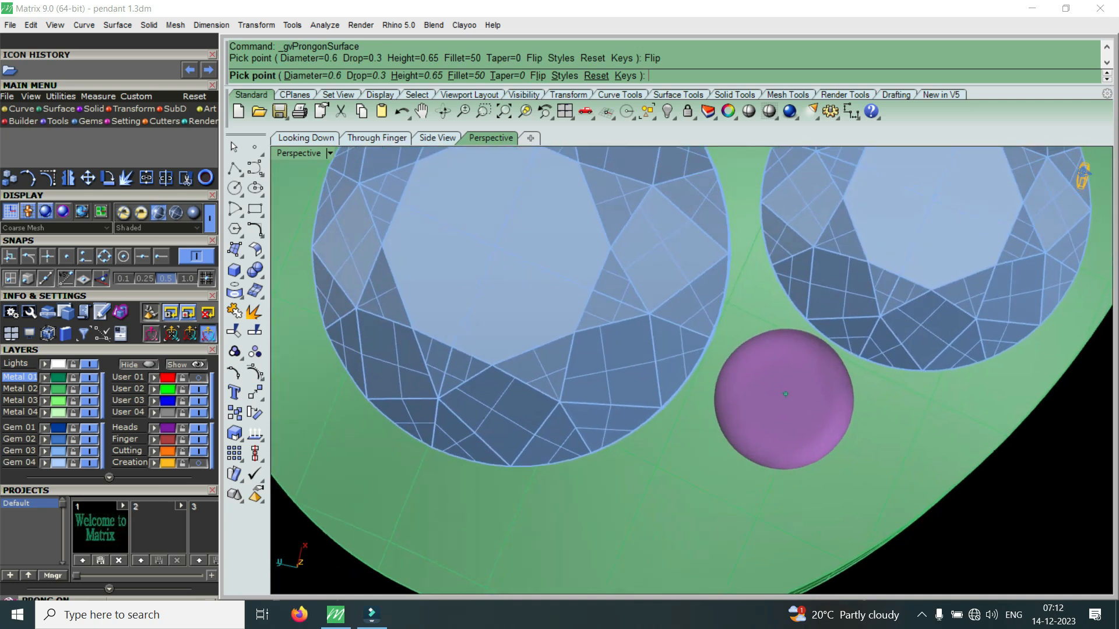
pyautogui.press('Up')
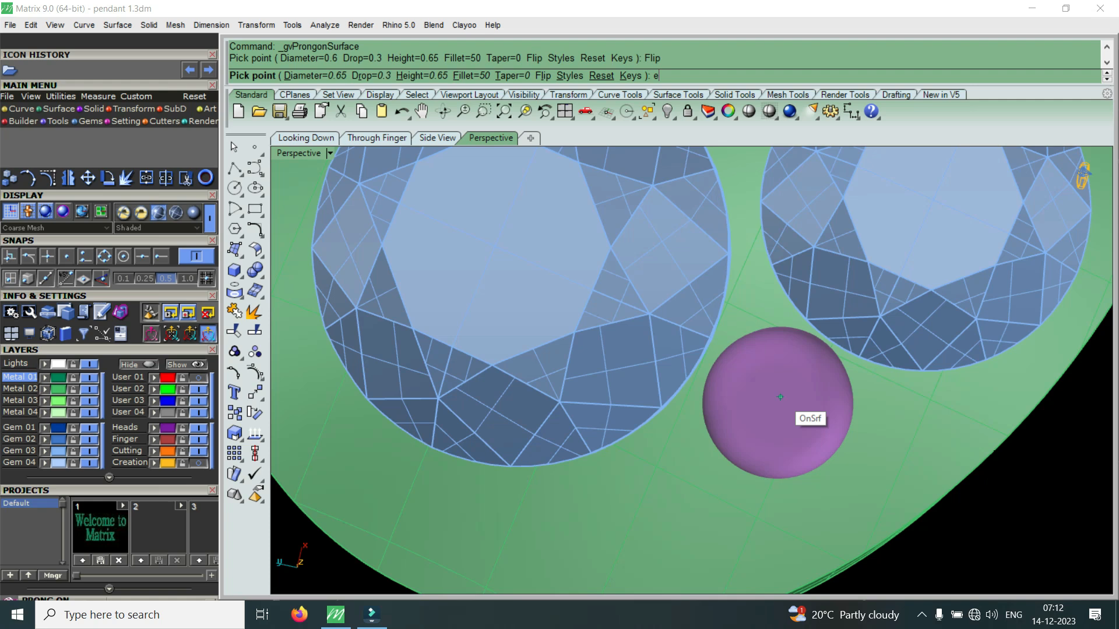
pyautogui.press('q')
pyautogui.press('e')
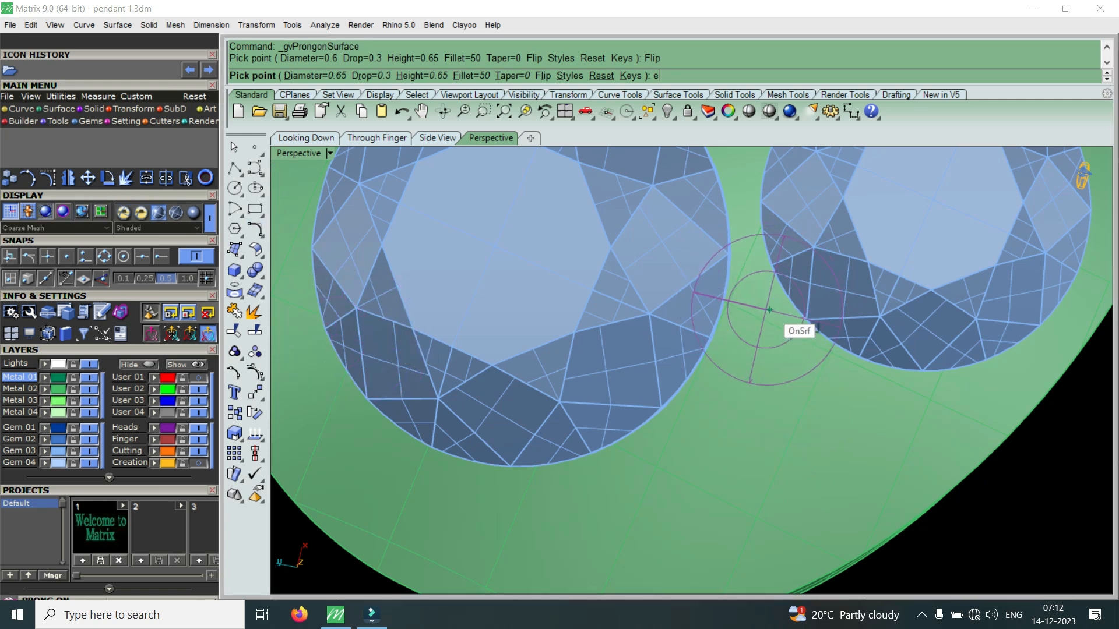
# Step: Place one prong on the outer side of the lower 1.5 mm gem and one beside the scroll's 2 mm gem
pyautogui.scroll(-2, 807, 370)
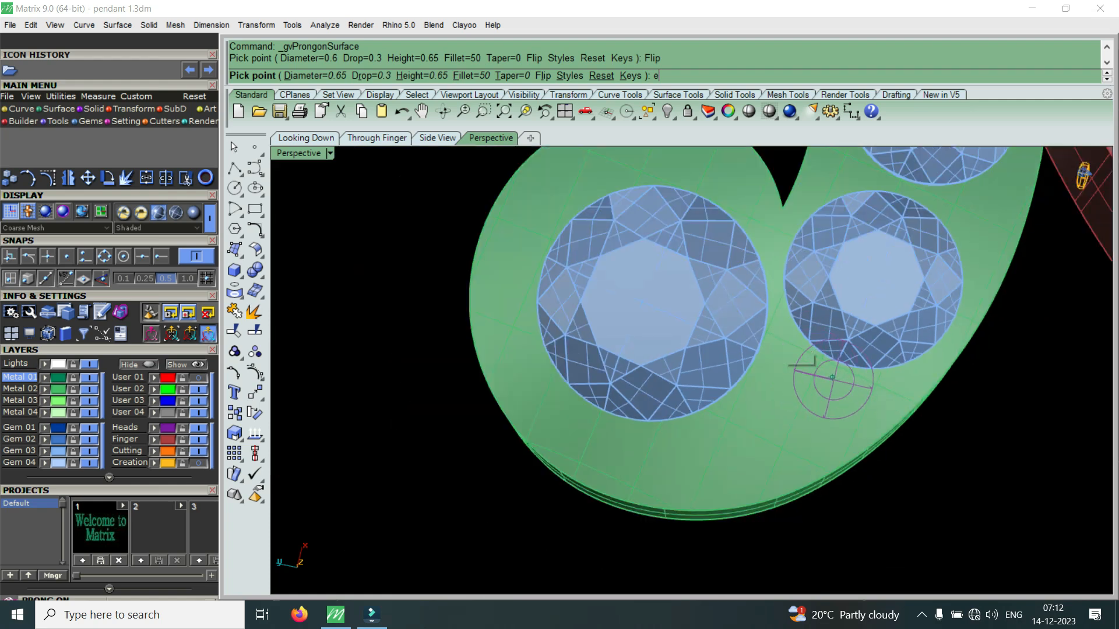
pyautogui.scroll(1, 824, 380)
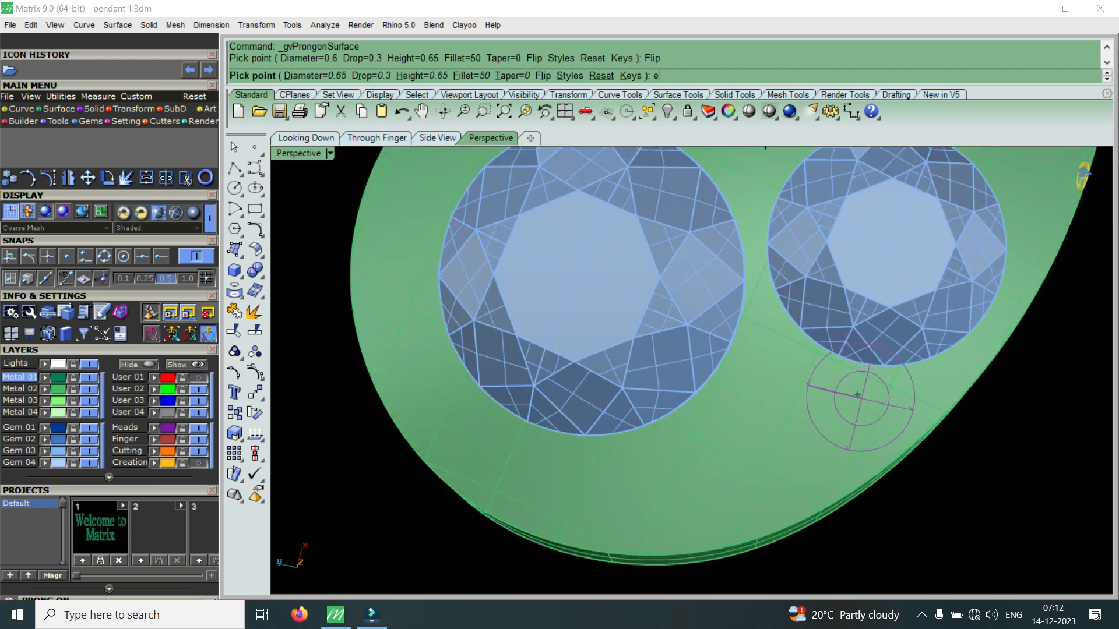
pyautogui.click(859, 395)
pyautogui.scroll(-3, 795, 425)
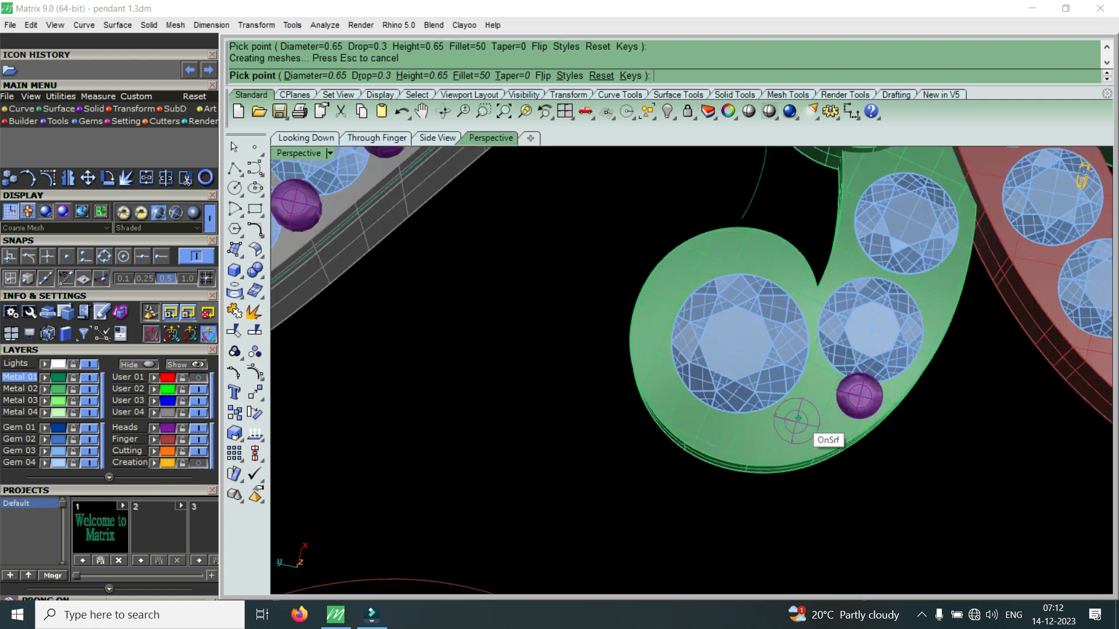
pyautogui.scroll(2, 795, 400)
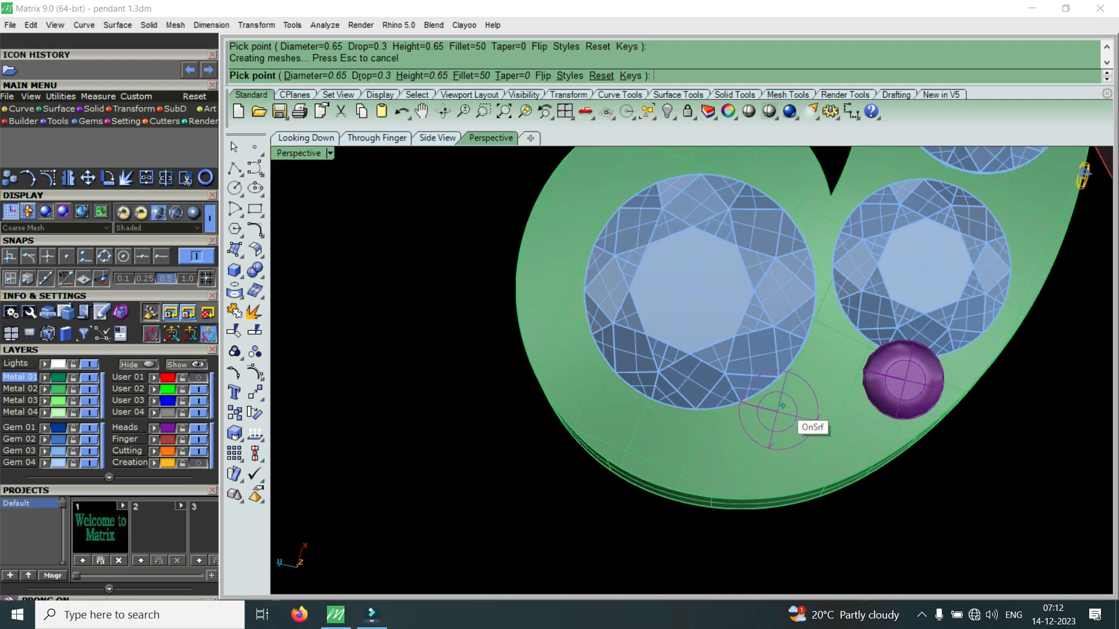
pyautogui.click(782, 406)
# Step: Place three more prongs around the 2 mm gem: one at the curl's inner notch and two along the curl's outer edge
pyautogui.scroll(-5, 782, 405)
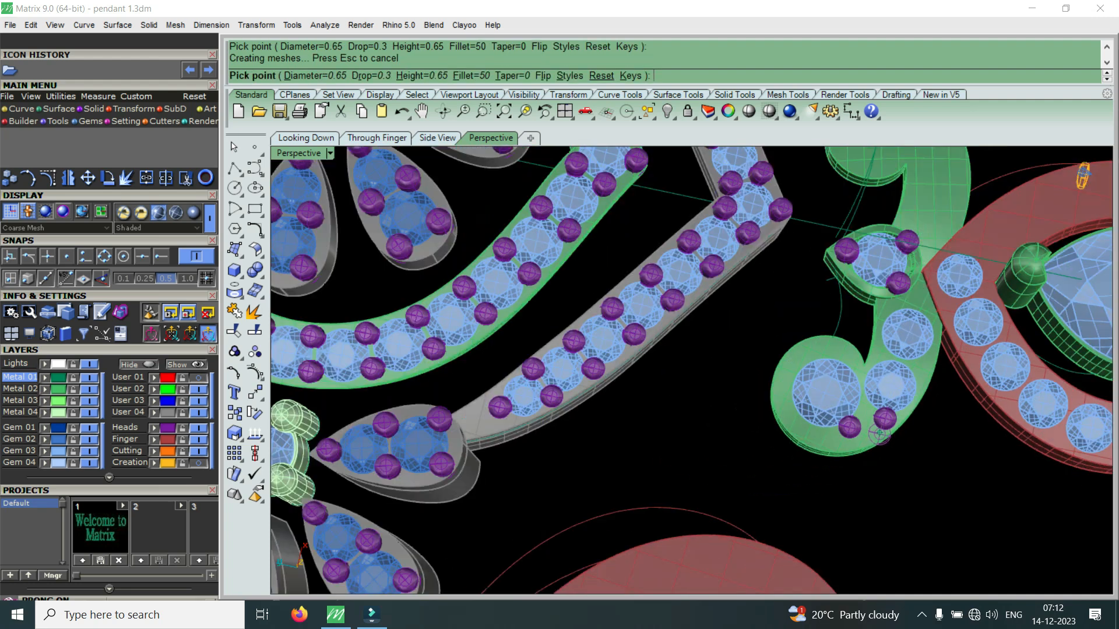
pyautogui.scroll(5, 875, 366)
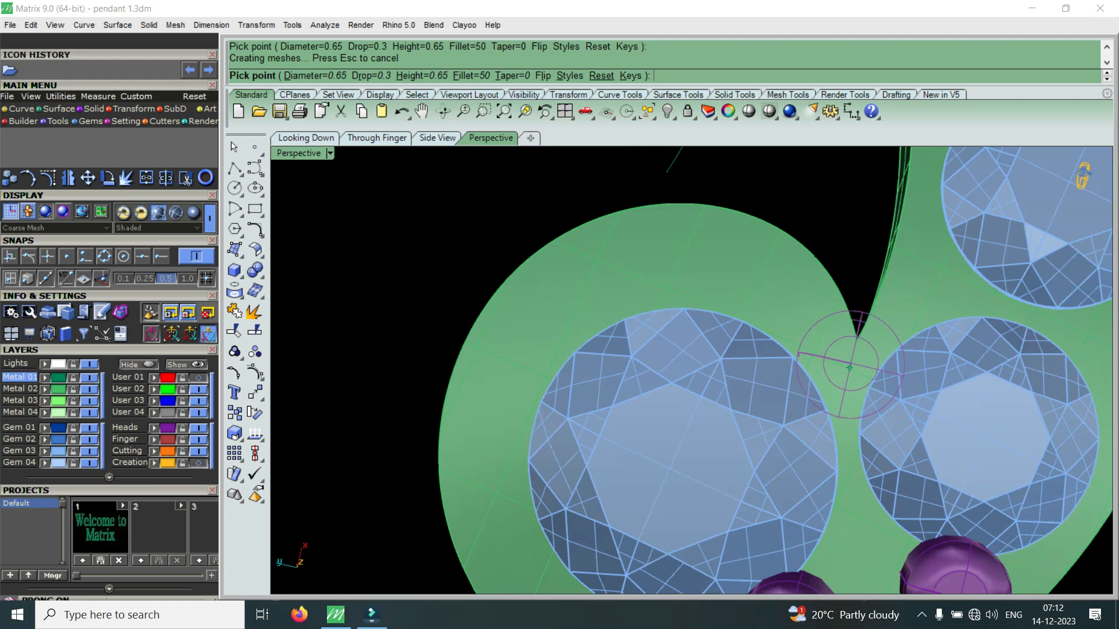
pyautogui.click(845, 369)
pyautogui.scroll(-5, 845, 369)
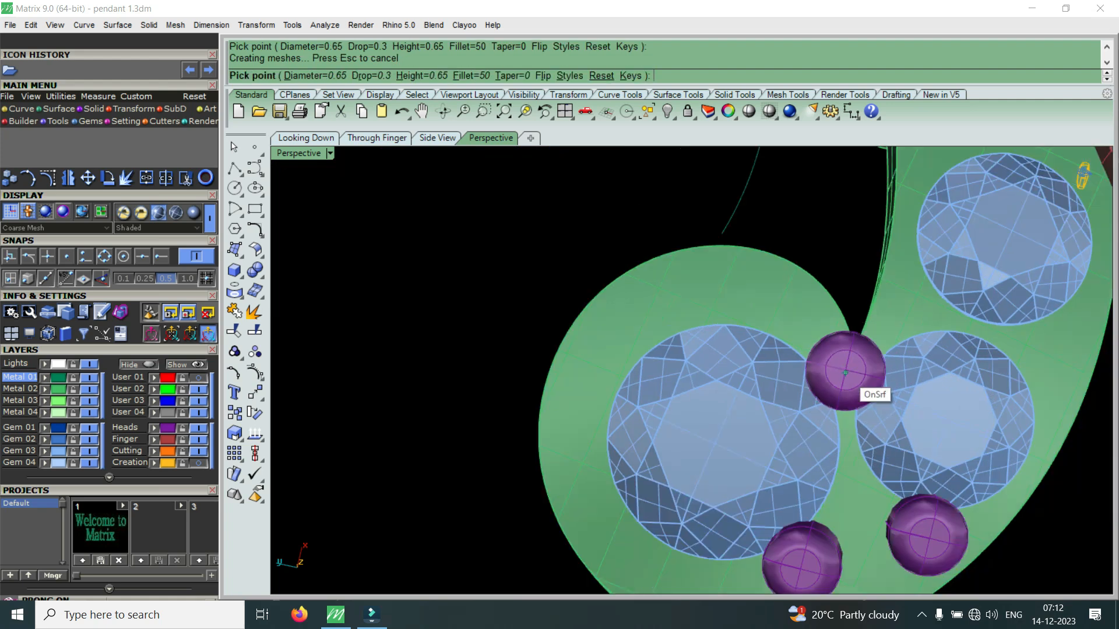
pyautogui.scroll(5, 824, 380)
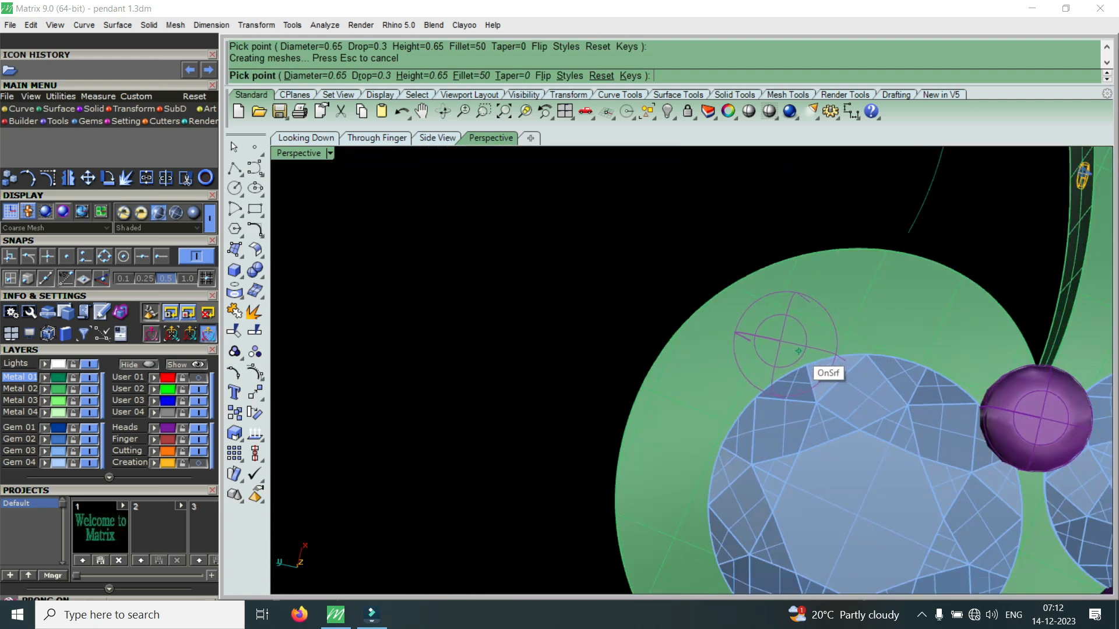
pyautogui.click(796, 348)
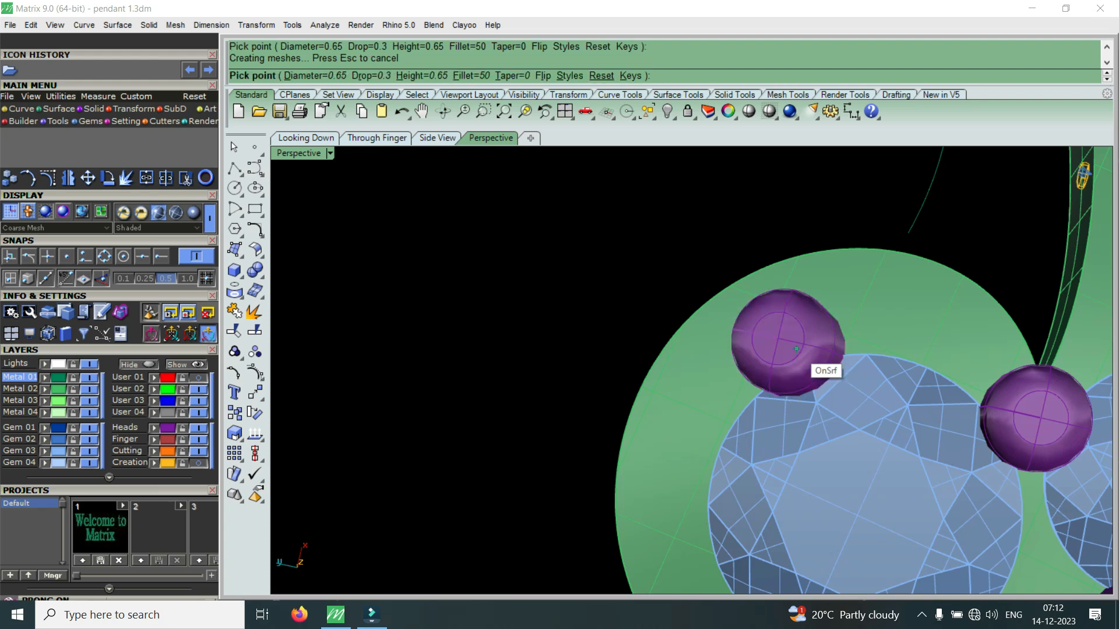
pyautogui.scroll(-5, 796, 350)
pyautogui.scroll(5, 775, 437)
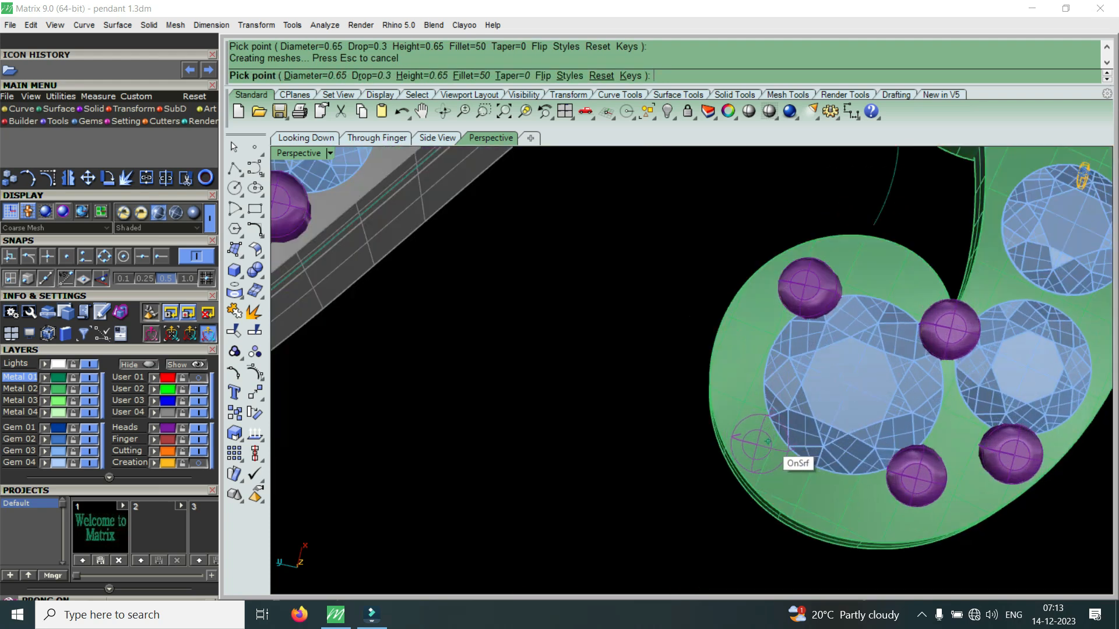
pyautogui.click(771, 438)
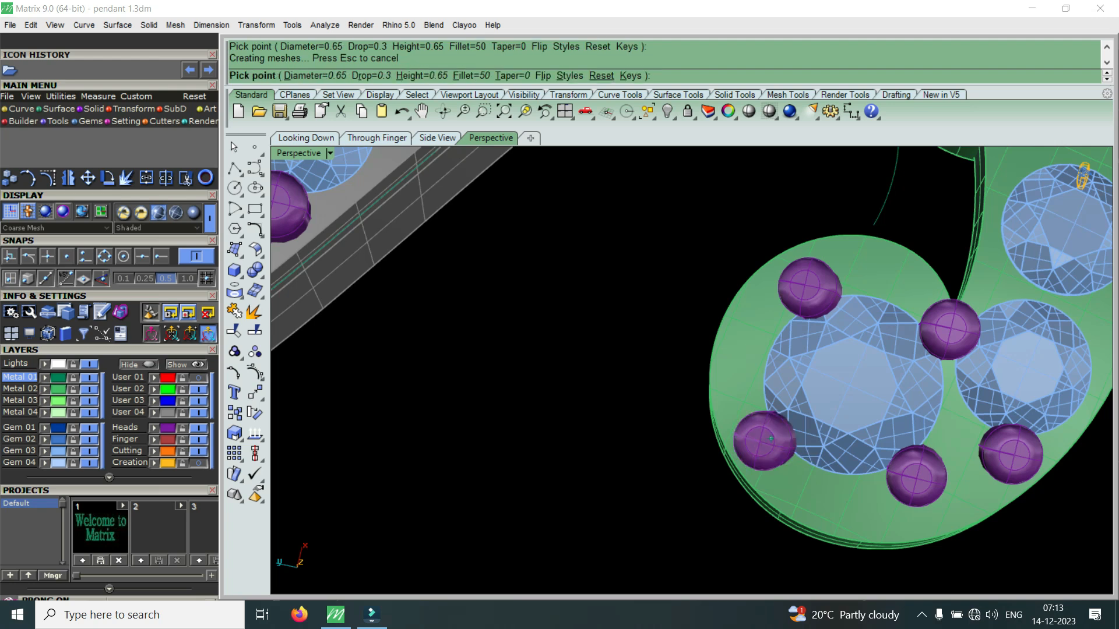
# Step: Place a prong between the two 1.5 mm gems on the outer edge of the green scroll's neck
pyautogui.scroll(-5, 772, 440)
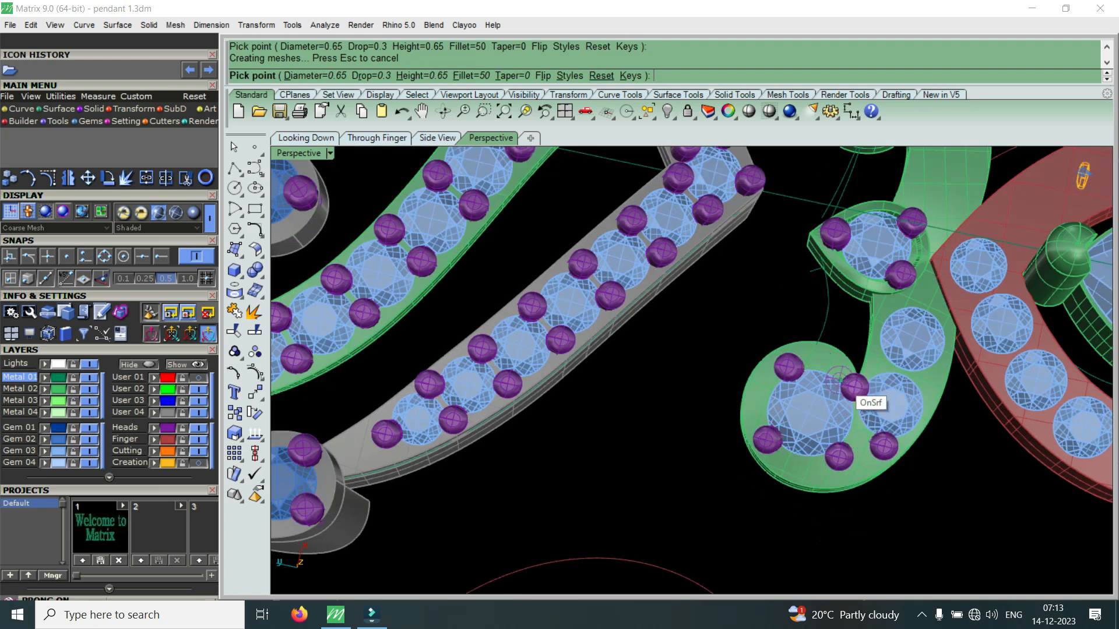
pyautogui.scroll(-4, 751, 408)
pyautogui.scroll(6, 781, 423)
pyautogui.scroll(3, 847, 412)
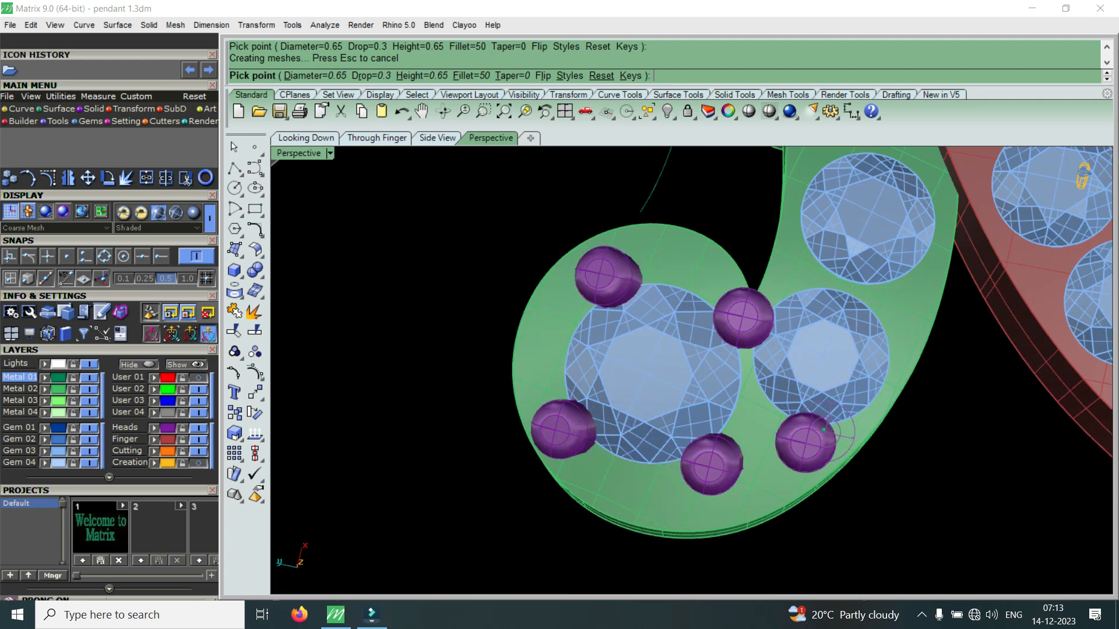
pyautogui.scroll(-2, 706, 468)
pyautogui.scroll(4, 717, 403)
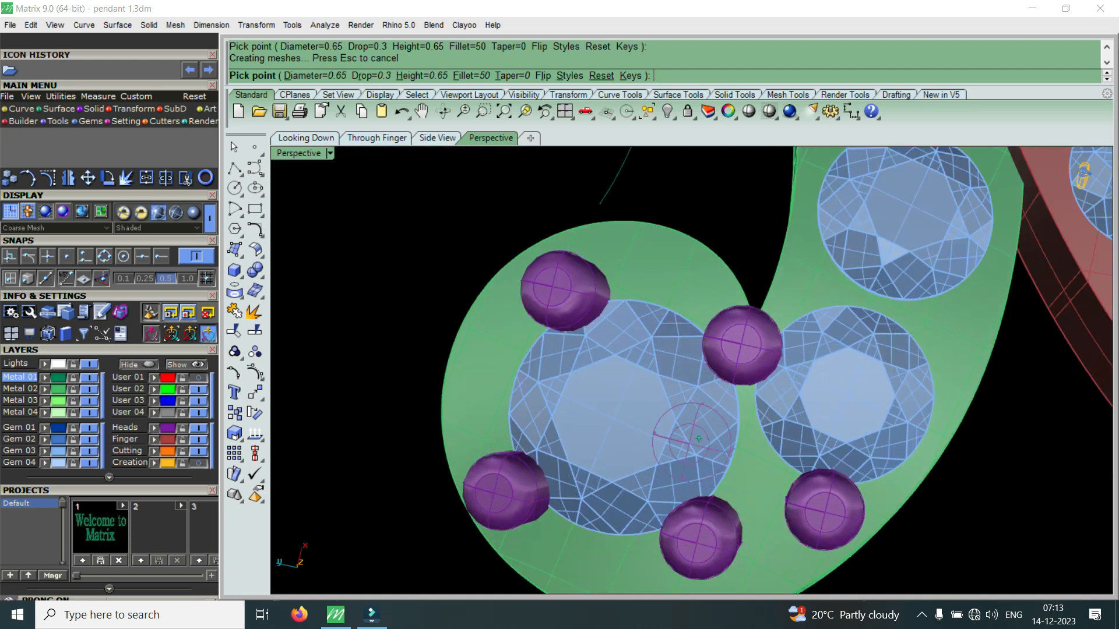
pyautogui.scroll(-3, 656, 476)
pyautogui.scroll(3, 861, 350)
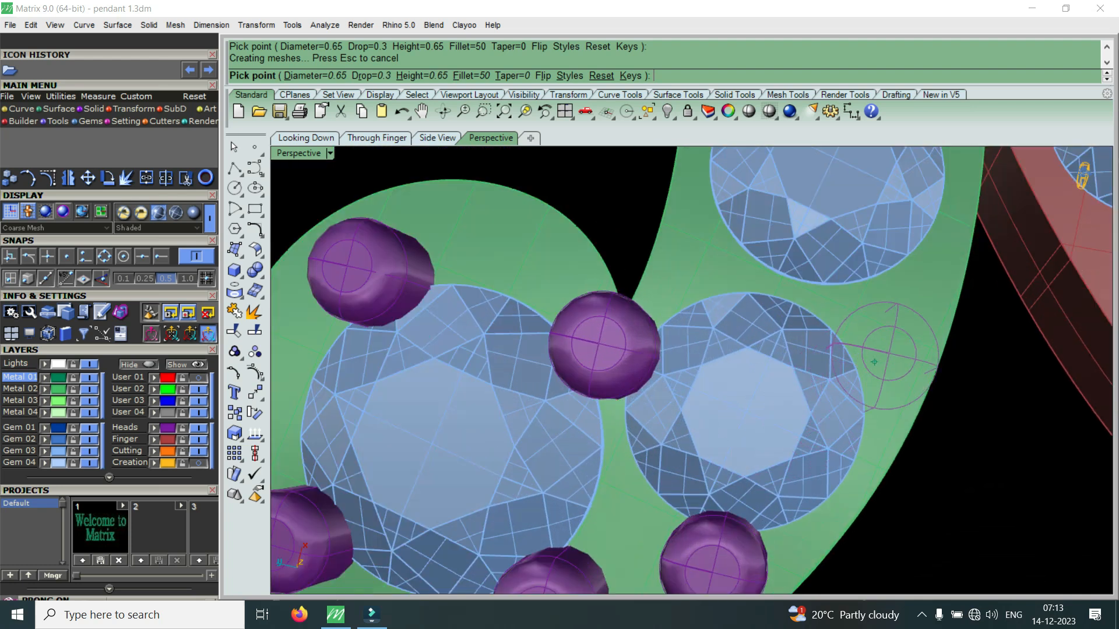
pyautogui.scroll(1, 799, 479)
pyautogui.scroll(-3, 781, 384)
pyautogui.scroll(2, 804, 402)
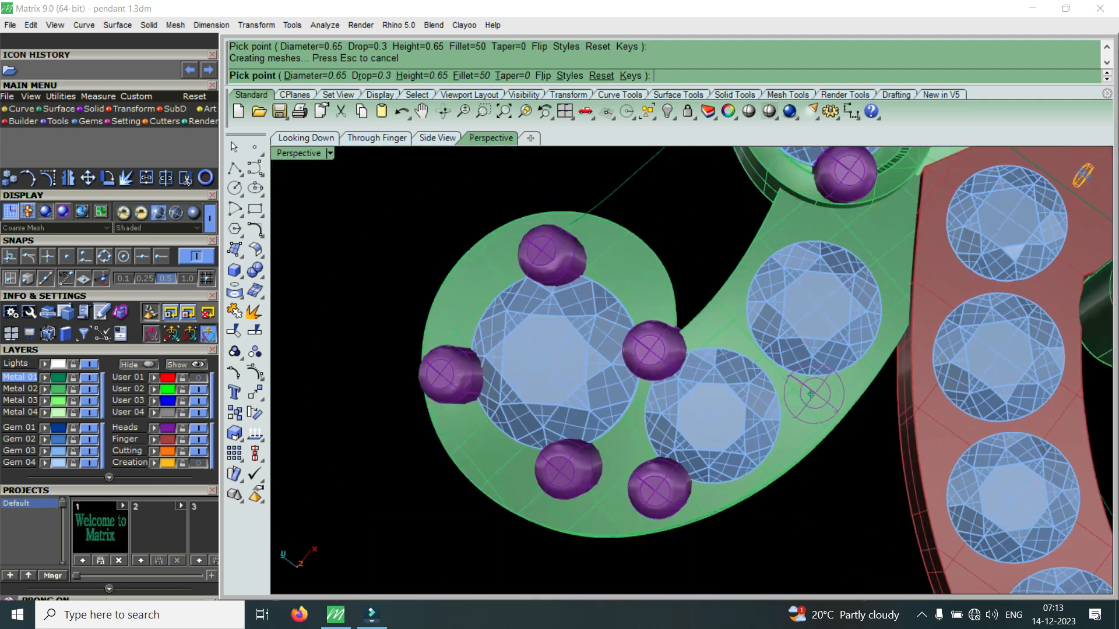
pyautogui.moveTo(803, 429); pyautogui.dragTo(722, 426, button='right')
pyautogui.scroll(3, 722, 427)
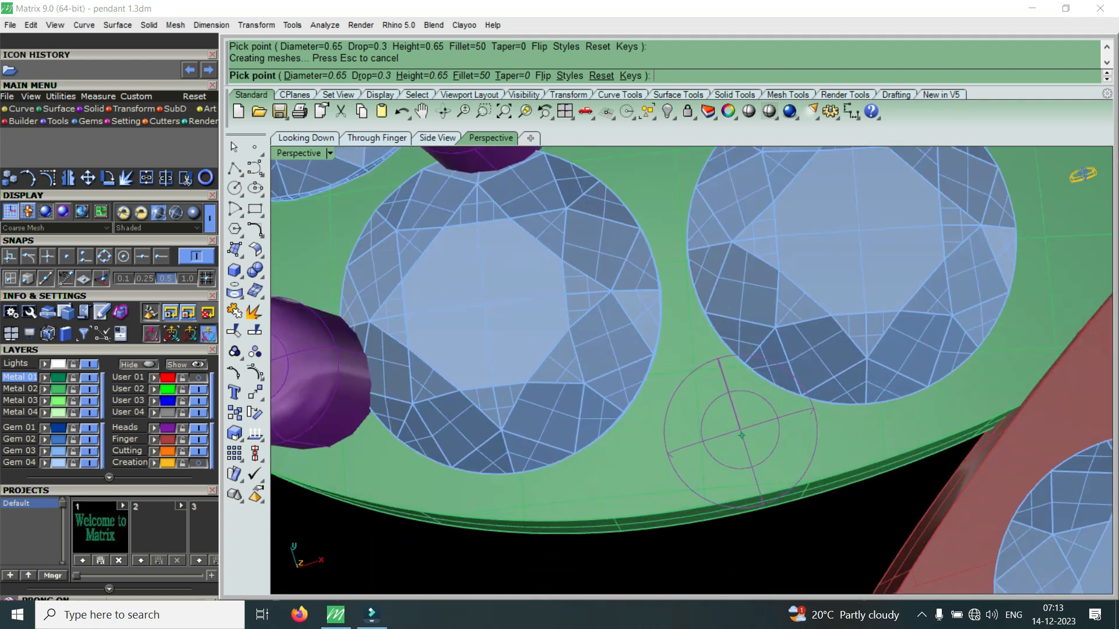
pyautogui.click(700, 397)
pyautogui.scroll(-4, 752, 415)
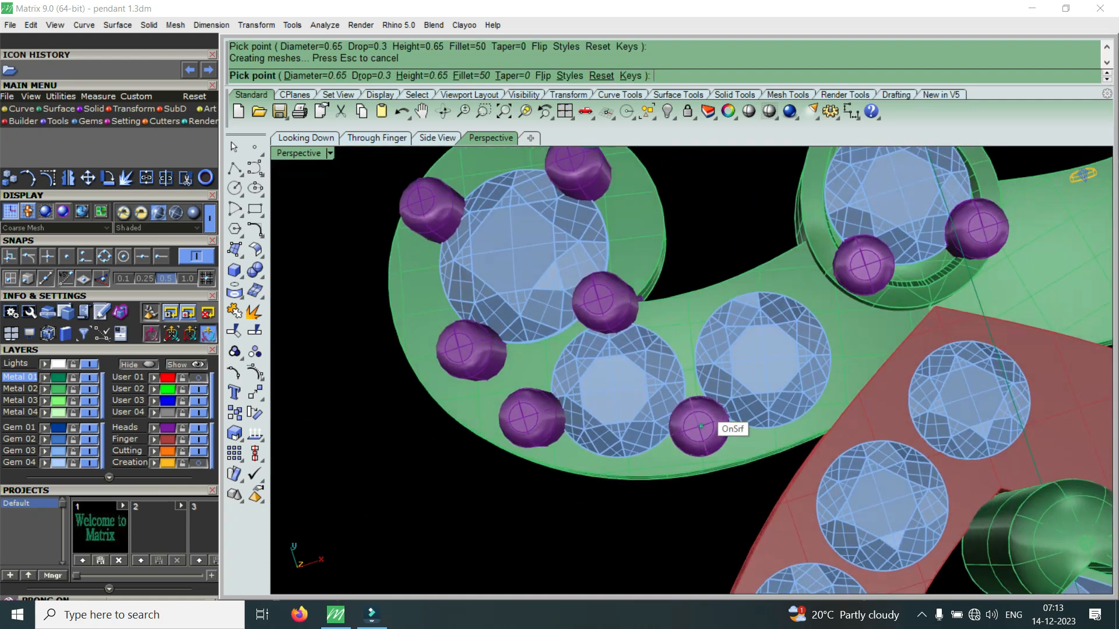
# Step: Place prongs between the two 1.5 mm gems on the neck's inner edge and beyond the upper gem, and finish placing prongs
pyautogui.scroll(4, 732, 370)
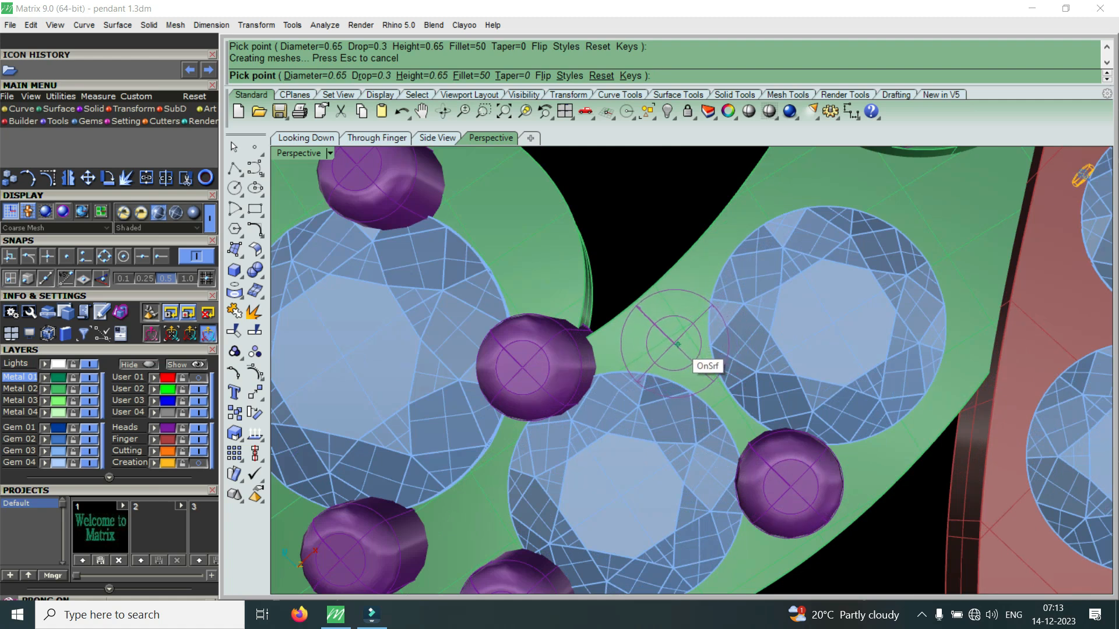
pyautogui.click(677, 345)
pyautogui.scroll(-4, 687, 349)
pyautogui.scroll(4, 694, 326)
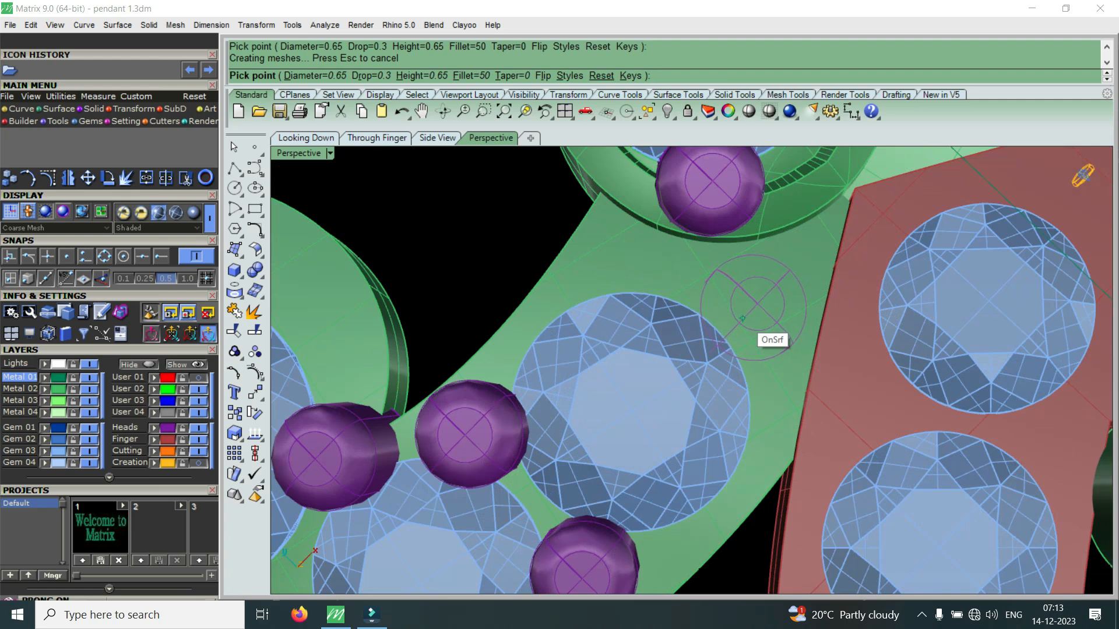
pyautogui.click(743, 318)
pyautogui.scroll(-5, 742, 318)
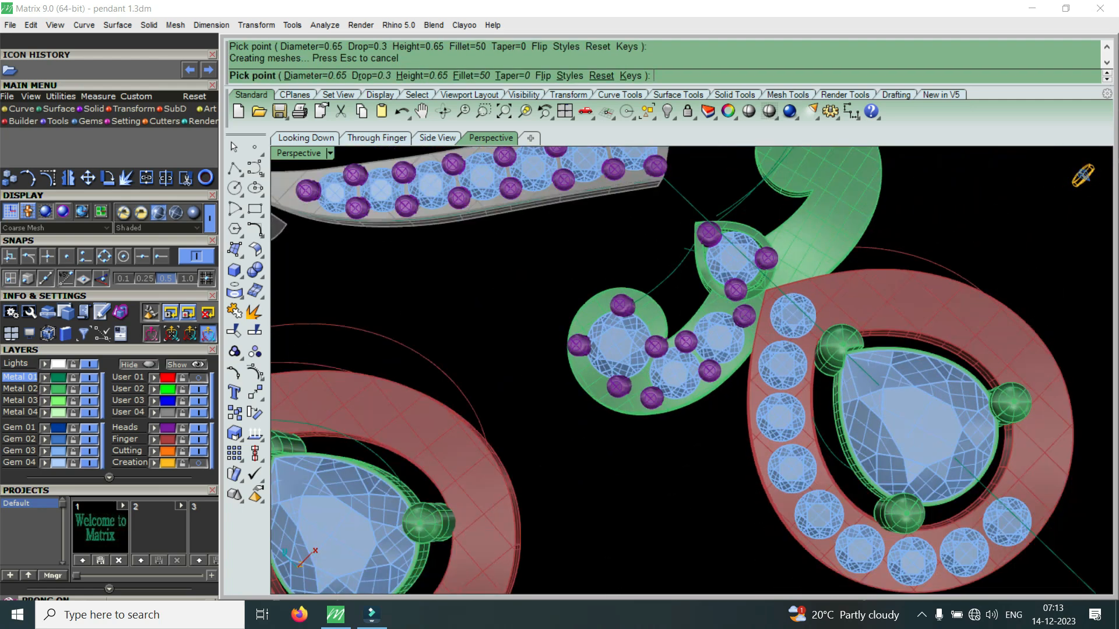
pyautogui.press('Return')
# Step: Start Prong on Surface on the red pear-drop frame and flip the prong direction
pyautogui.scroll(-5, 758, 361)
pyautogui.scroll(6, 869, 490)
pyautogui.moveTo(868, 466); pyautogui.dragTo(990, 426, button='right')
pyautogui.scroll(-5, 874, 408)
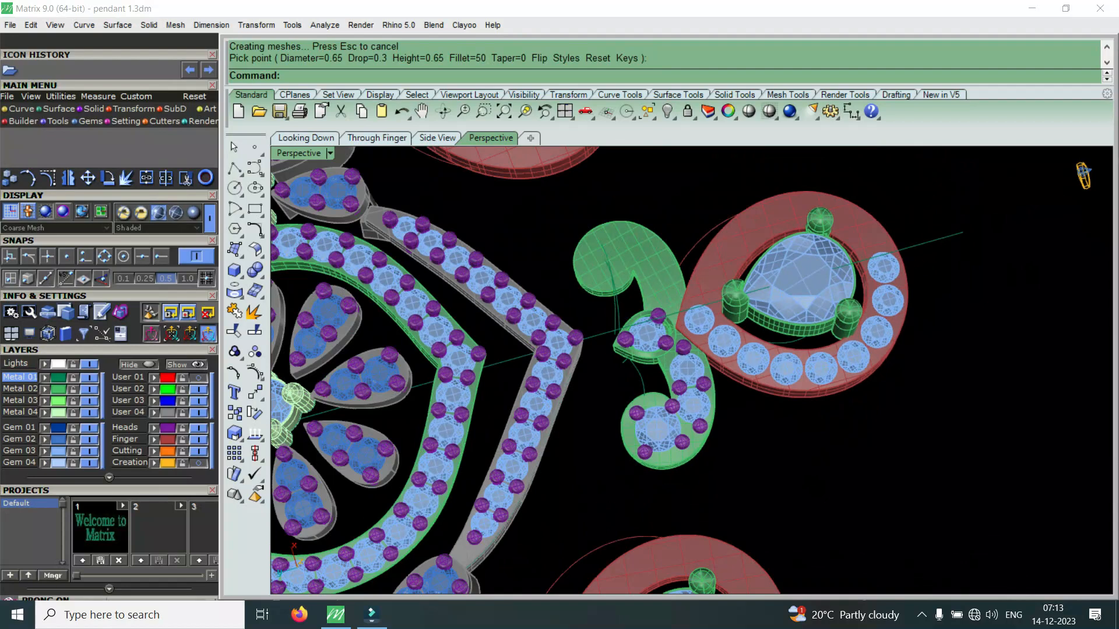
pyautogui.scroll(8, 697, 335)
pyautogui.click(708, 372)
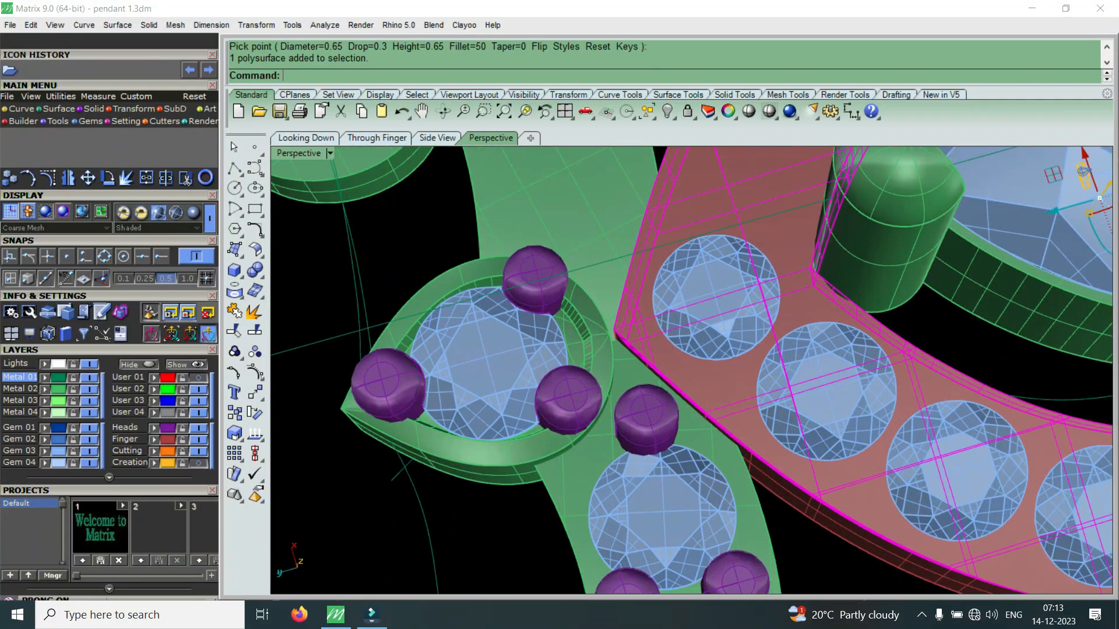
pyautogui.press('Return')
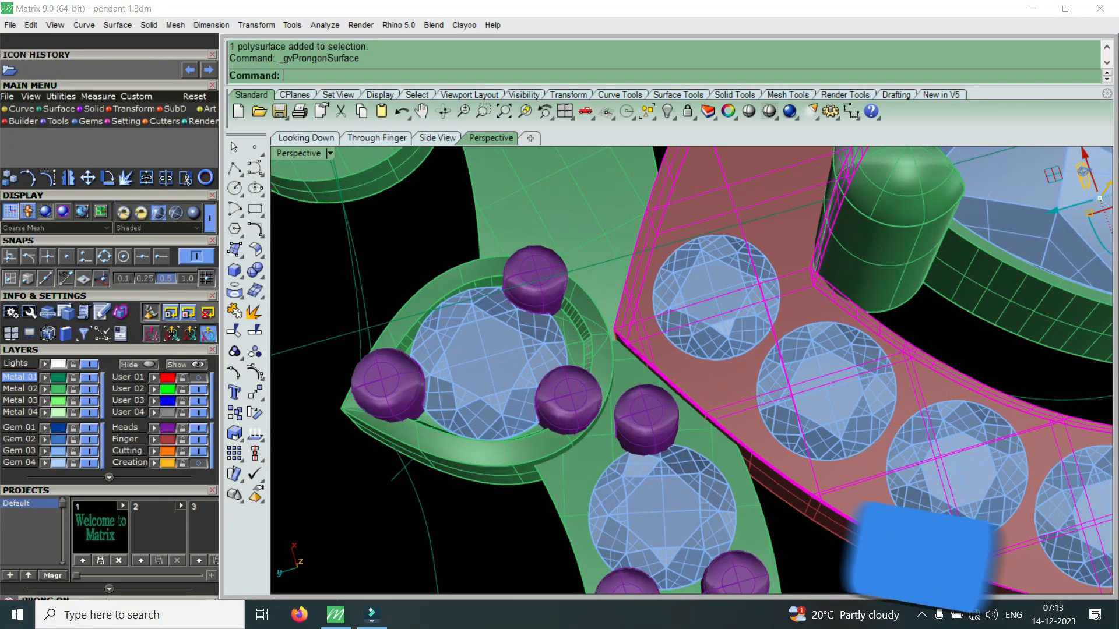
pyautogui.scroll(-4, 664, 352)
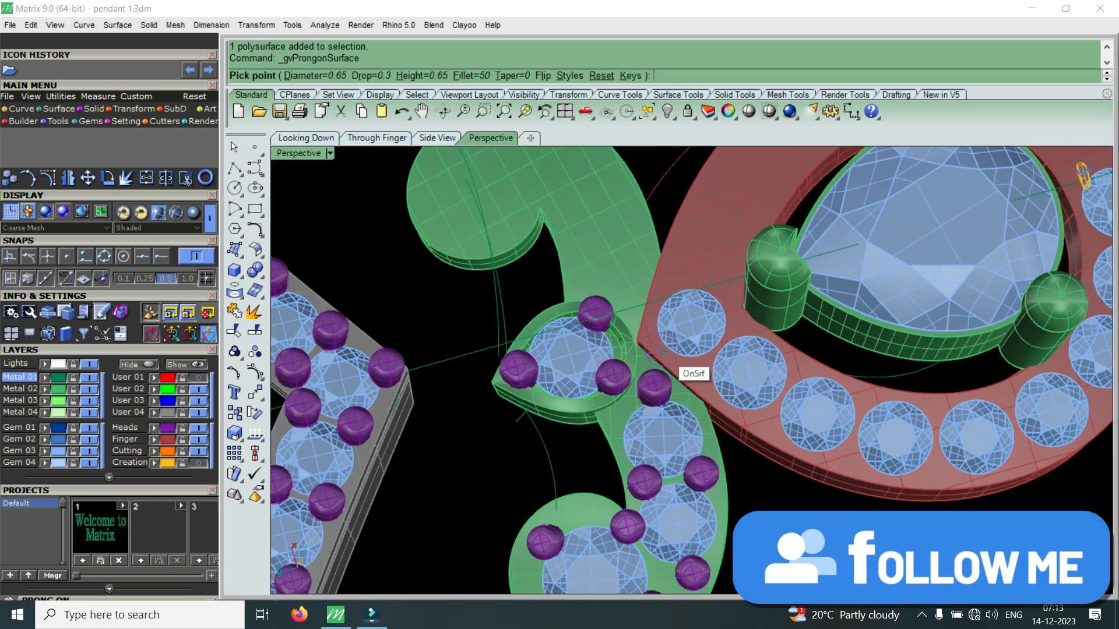
pyautogui.click(542, 76)
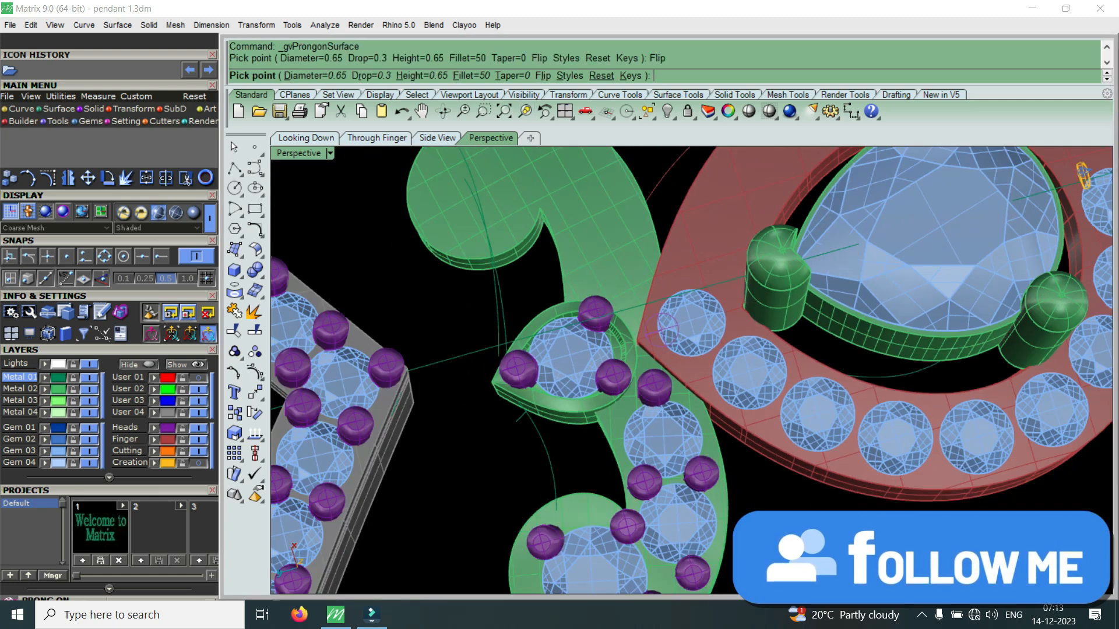
# Step: Place a 0.65-diameter prong at the pointed tip of the red pear-drop frame, beside the first round gem
pyautogui.scroll(5, 664, 327)
pyautogui.moveTo(670, 335); pyautogui.dragTo(792, 349, button='right')
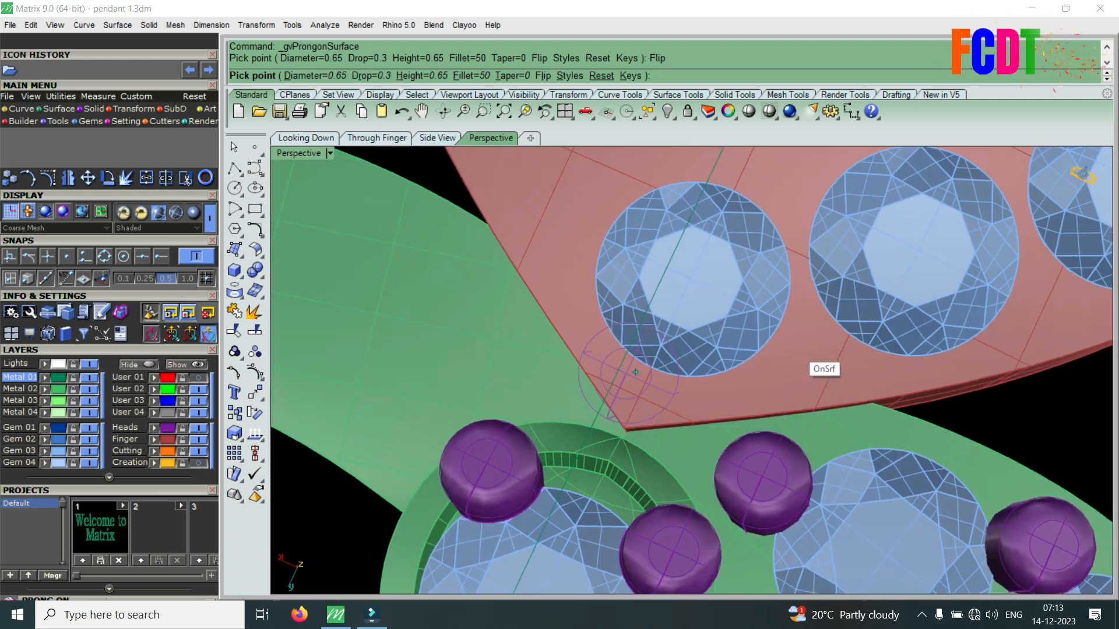
pyautogui.scroll(-5, 758, 367)
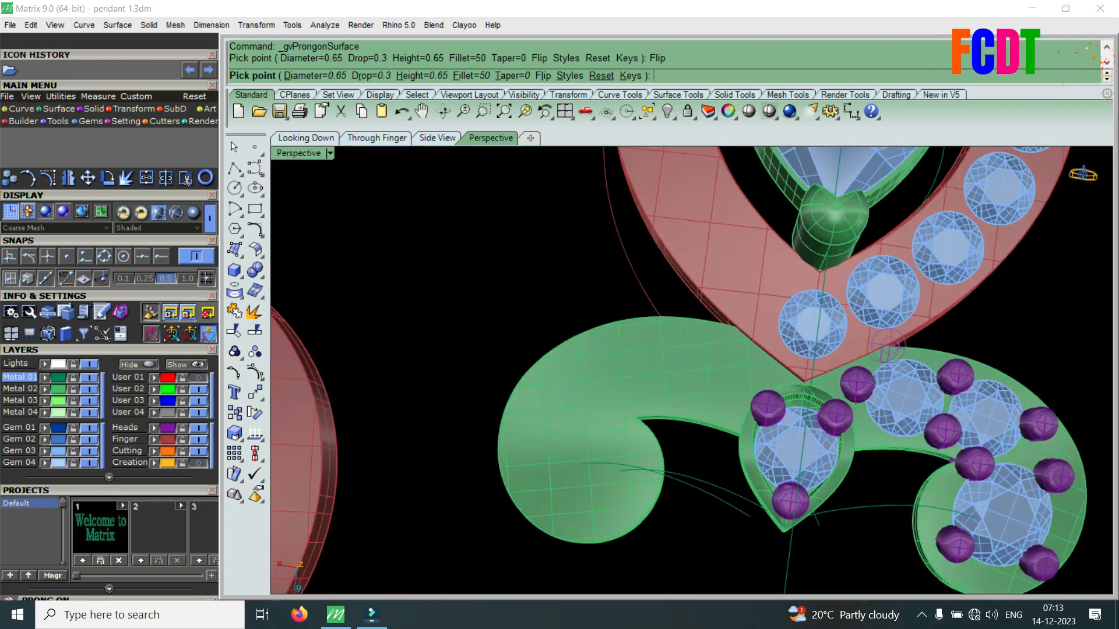
pyautogui.scroll(5, 837, 385)
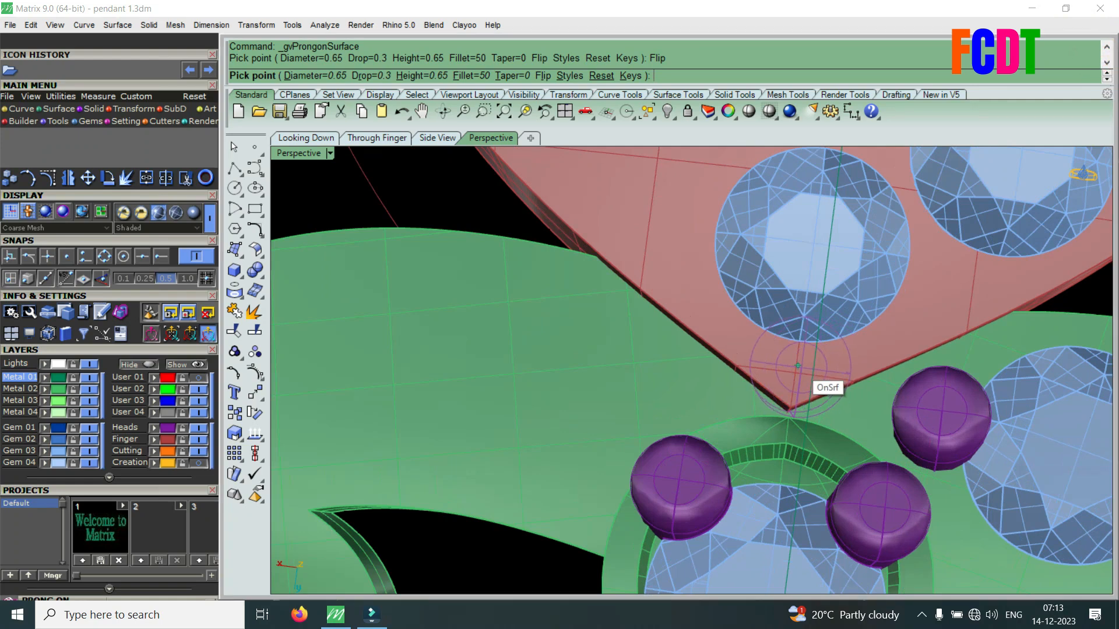
pyautogui.click(795, 363)
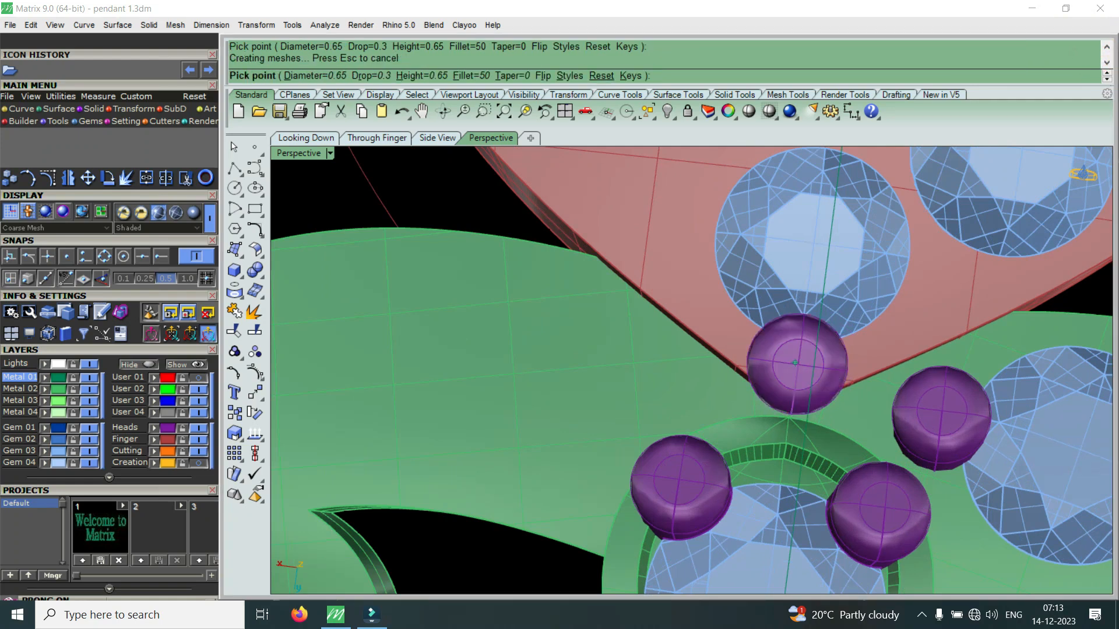
# Step: Set the prong diameter to 0.6 and place a prong between the first two gems on the red frame's inner edge
pyautogui.scroll(-3, 804, 368)
pyautogui.scroll(2, 886, 319)
pyautogui.scroll(1, 886, 319)
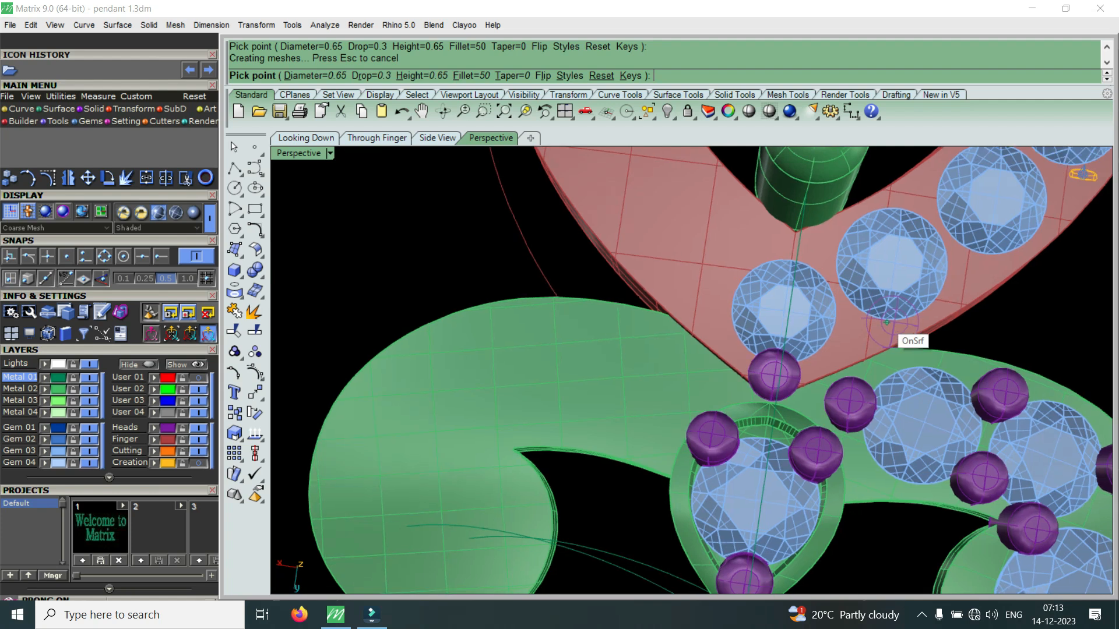
pyautogui.scroll(-4, 889, 329)
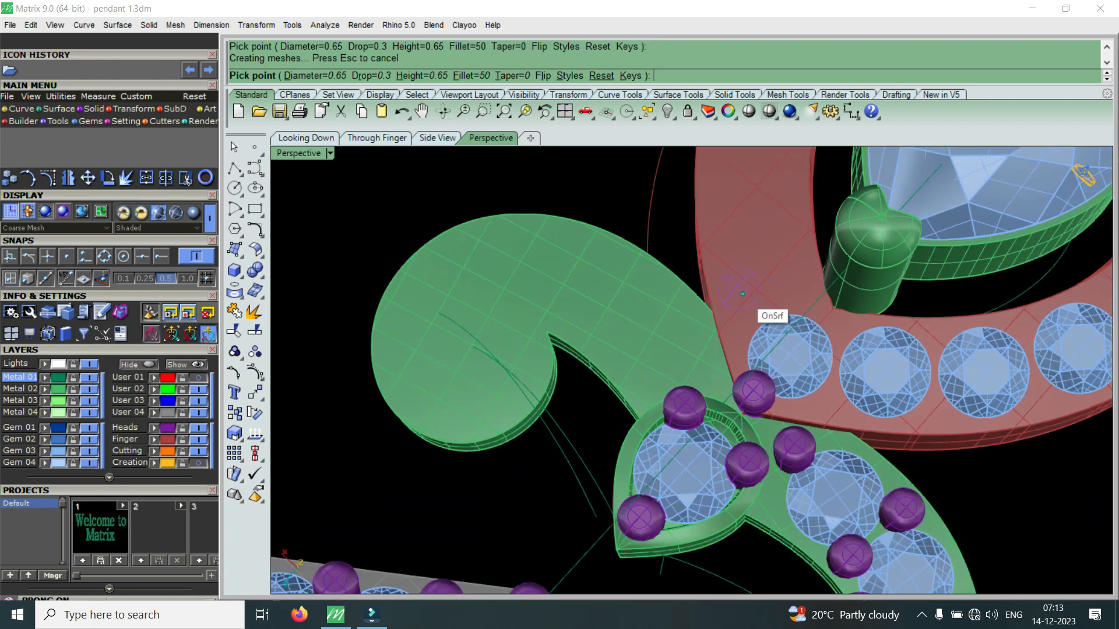
pyautogui.scroll(2, 835, 315)
pyautogui.scroll(3, 835, 314)
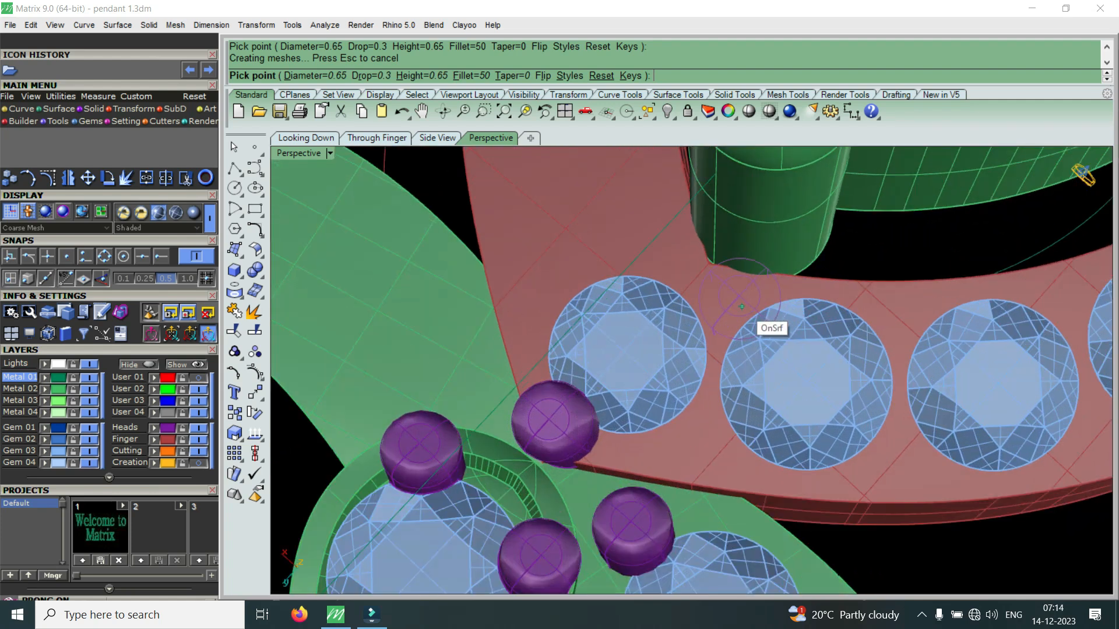
pyautogui.moveTo(739, 306); pyautogui.dragTo(745, 314, button='right')
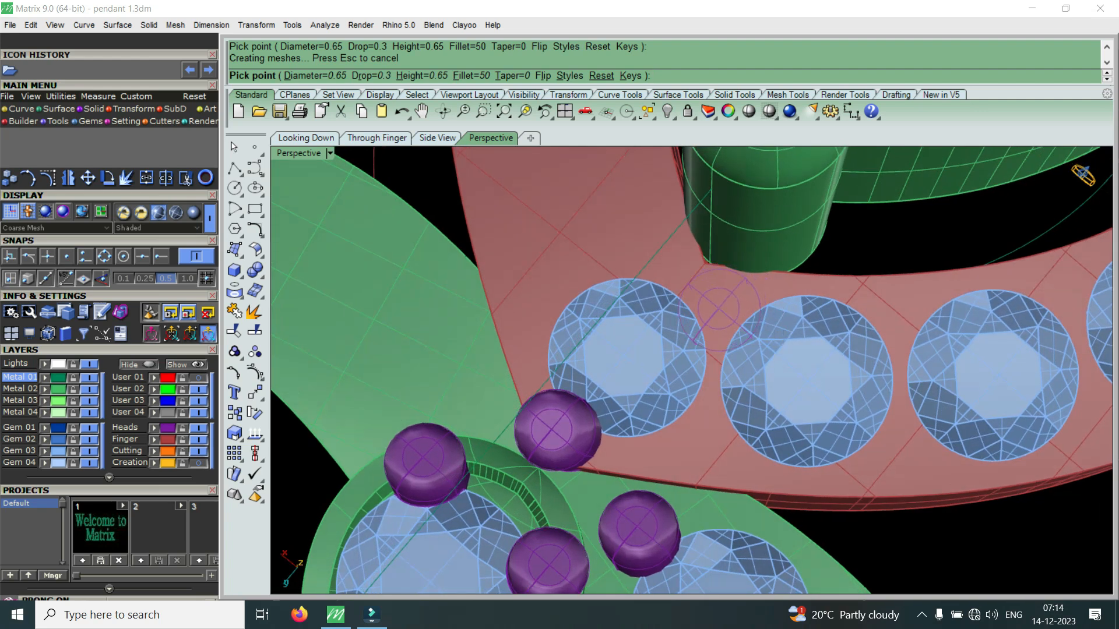
pyautogui.press('q')
pyautogui.scroll(2, 720, 312)
pyautogui.moveTo(722, 315); pyautogui.dragTo(723, 321, button='right')
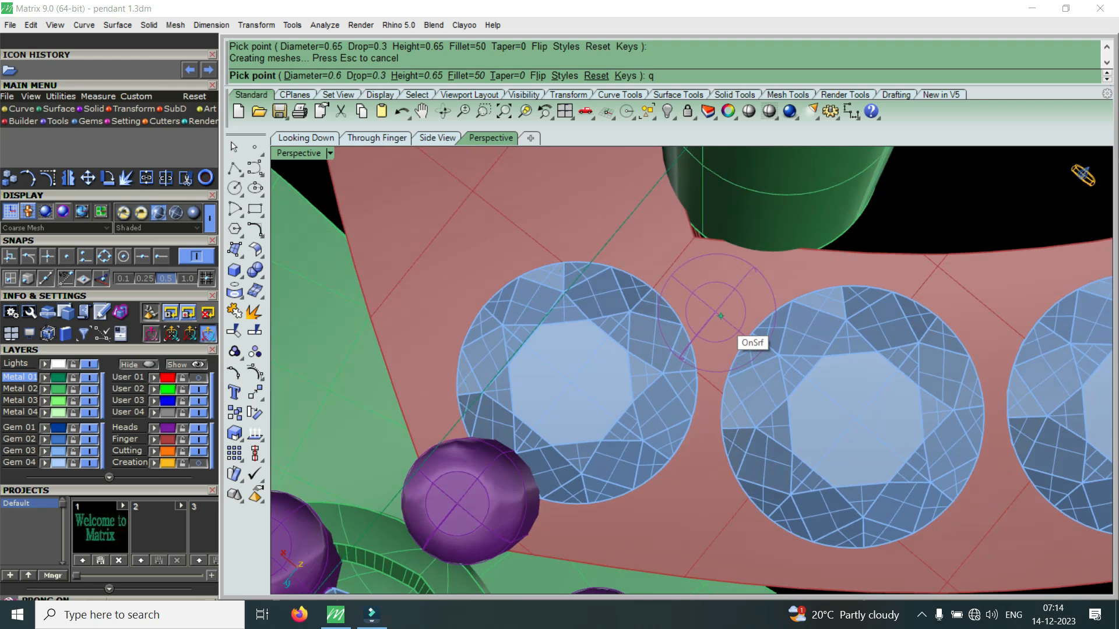
pyautogui.click(723, 319)
# Step: Place a matching prong between the first two gems on the red frame's outer edge
pyautogui.scroll(-3, 719, 315)
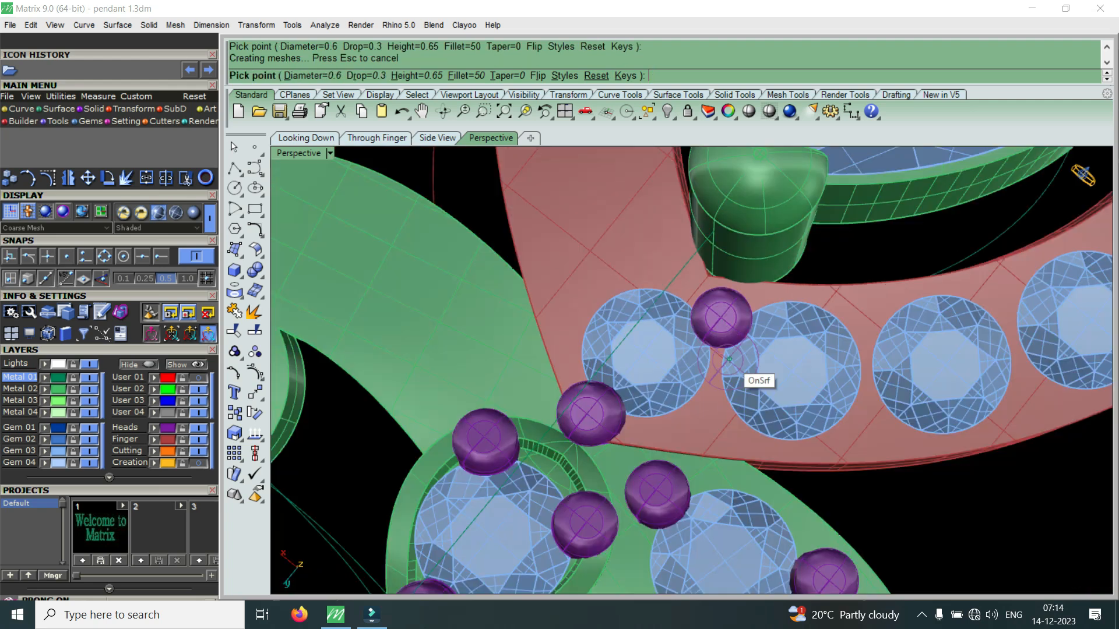
pyautogui.scroll(3, 742, 369)
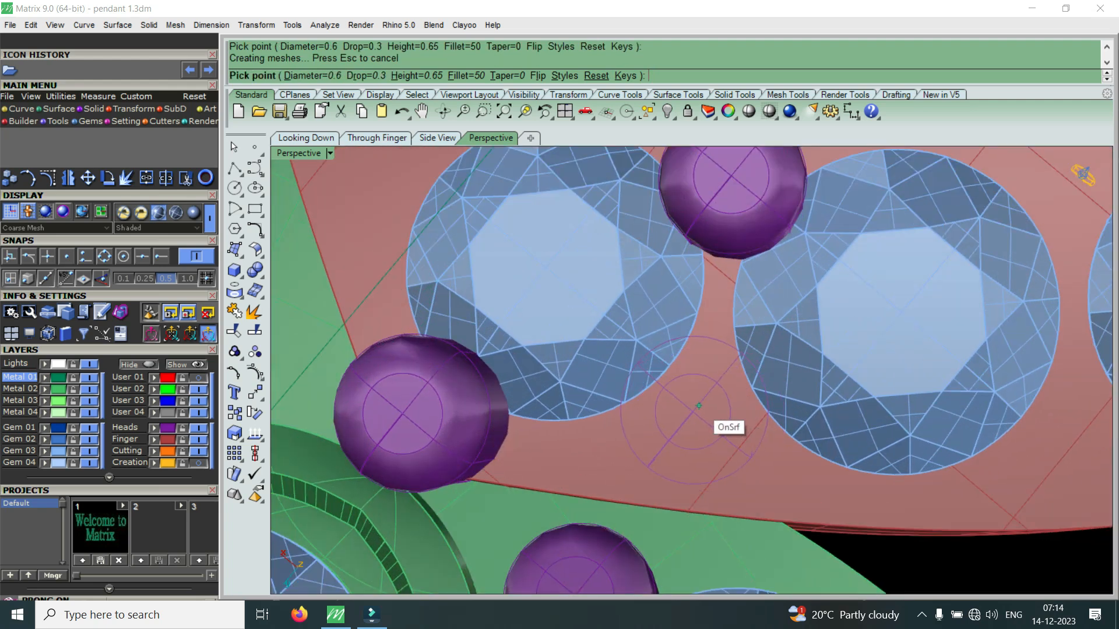
pyautogui.scroll(1, 698, 406)
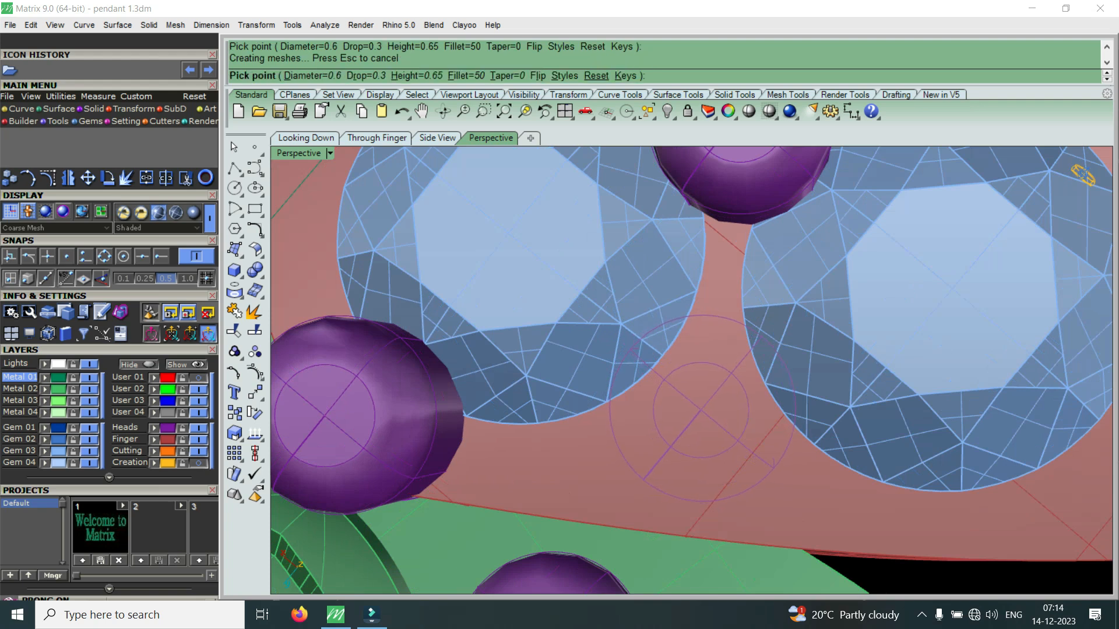
# Step: Place a pair of 0.6-diameter prongs between the second and third gems, on the red frame's inner and outer edges
pyautogui.scroll(-4, 703, 410)
pyautogui.scroll(4, 844, 430)
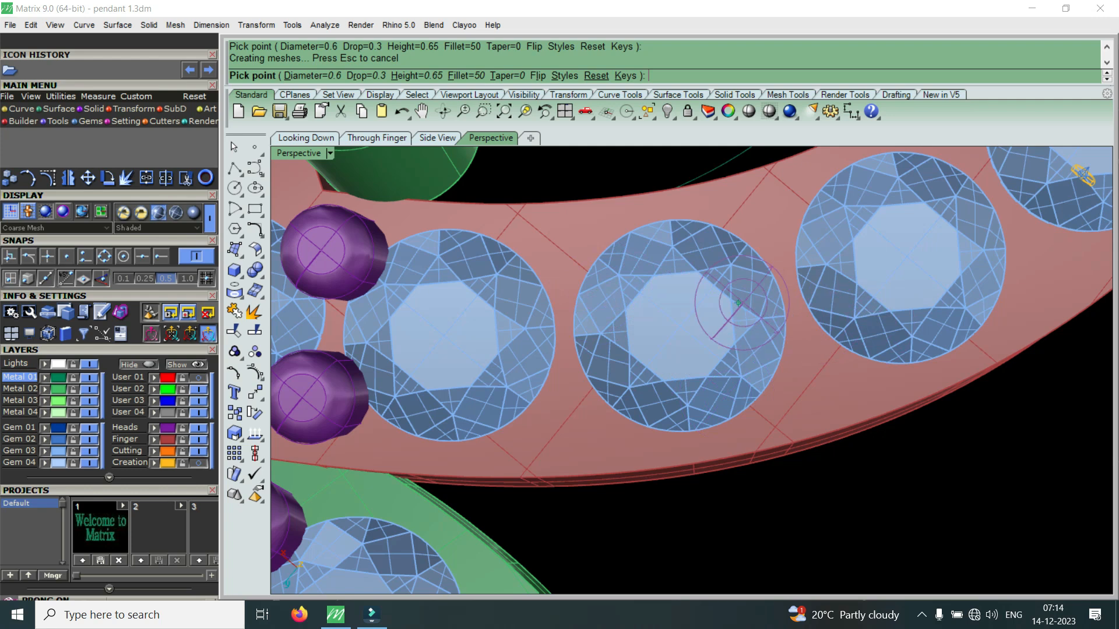
pyautogui.scroll(-2, 720, 298)
pyautogui.scroll(5, 720, 298)
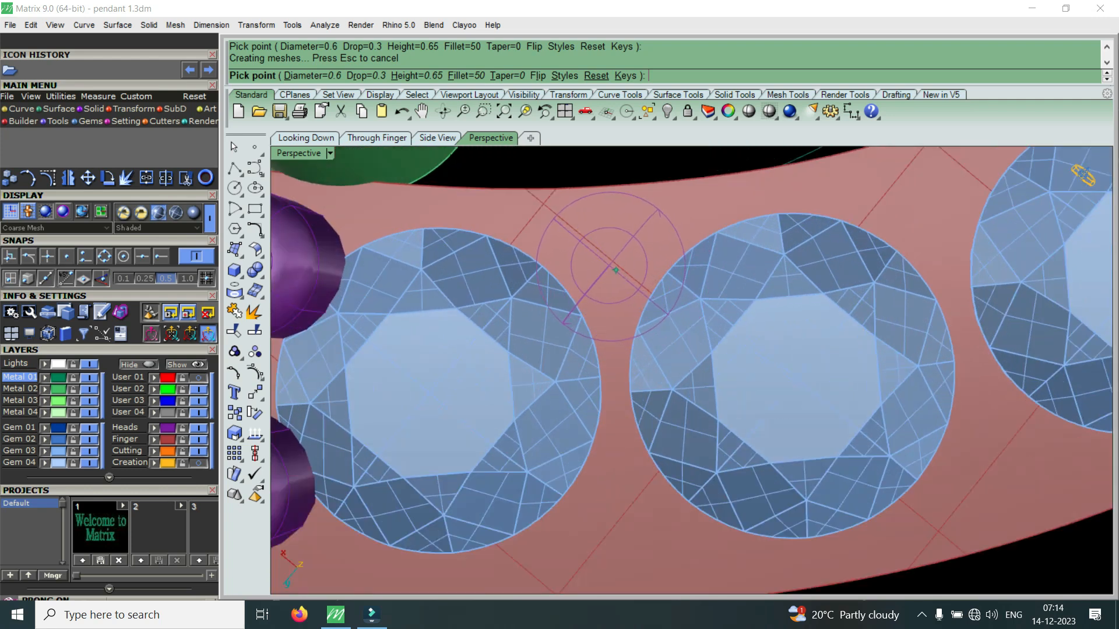
pyautogui.click(611, 271)
pyautogui.scroll(-2, 609, 272)
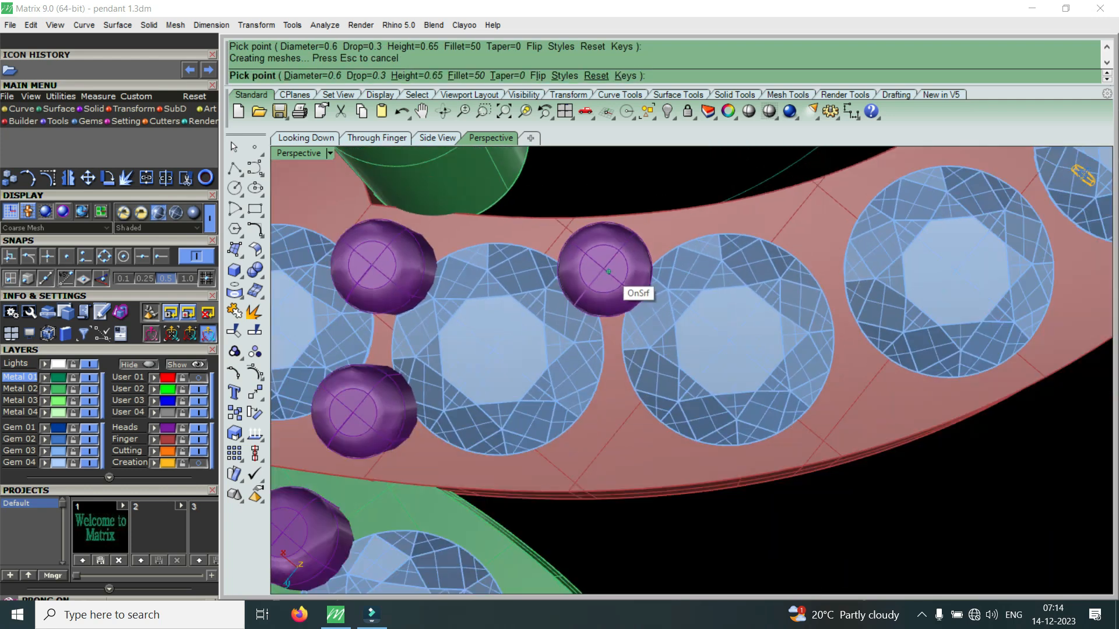
pyautogui.scroll(3, 624, 373)
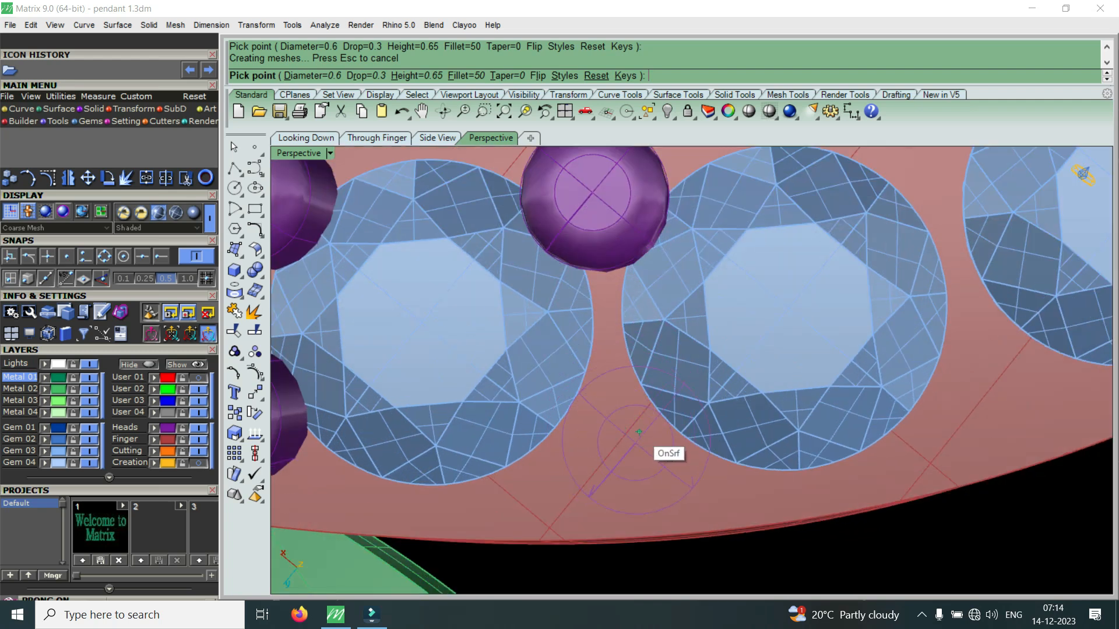
pyautogui.scroll(-3, 664, 426)
pyautogui.scroll(-2, 699, 419)
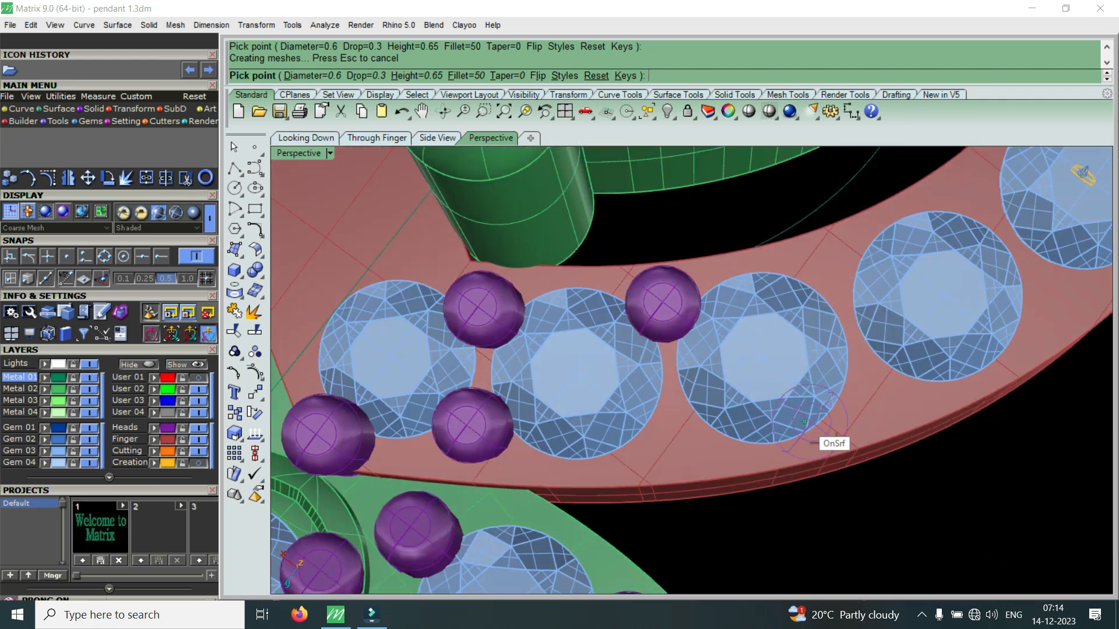
pyautogui.scroll(4, 688, 428)
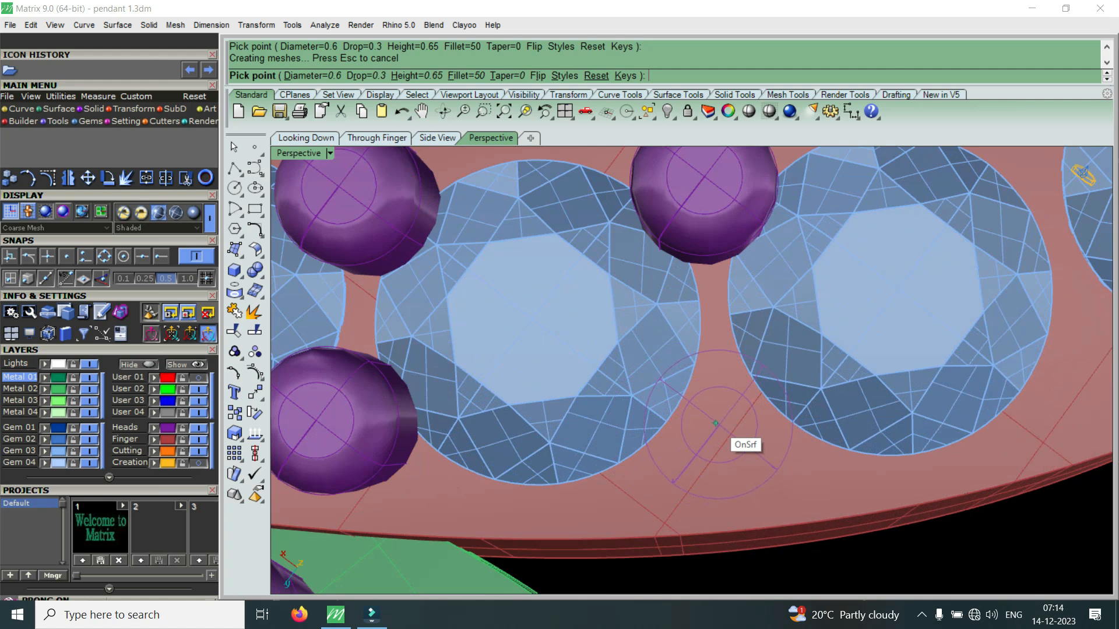
pyautogui.click(720, 426)
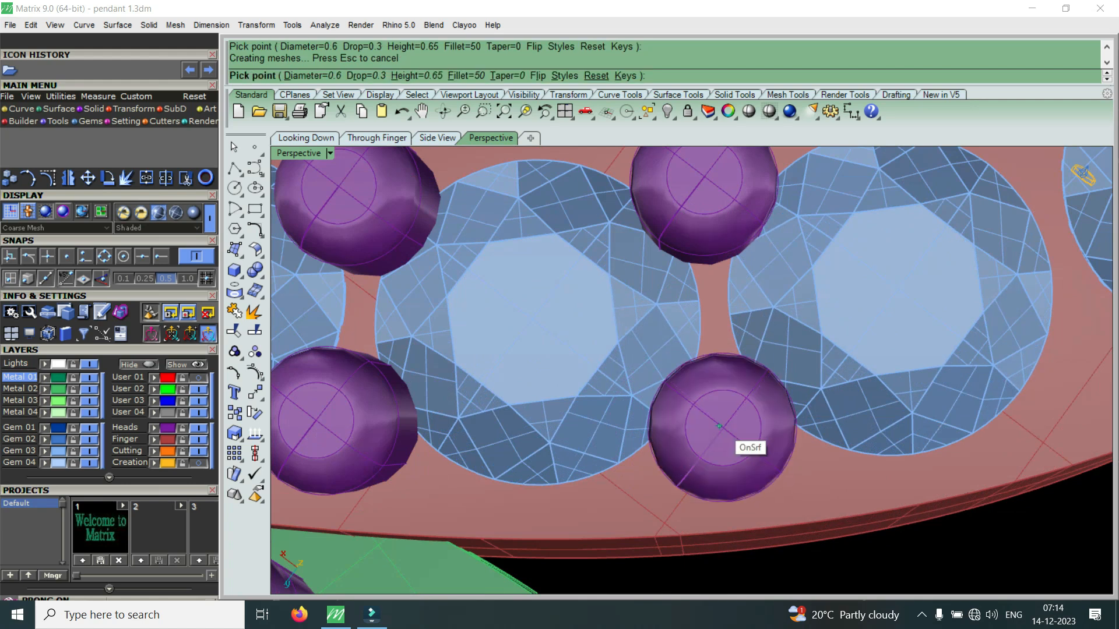
# Step: Place a pair of 0.6-diameter prongs between the third and fourth gems, on the red frame's inner and outer edges
pyautogui.scroll(-4, 719, 425)
pyautogui.scroll(5, 775, 413)
pyautogui.moveTo(801, 407); pyautogui.dragTo(752, 407, button='right')
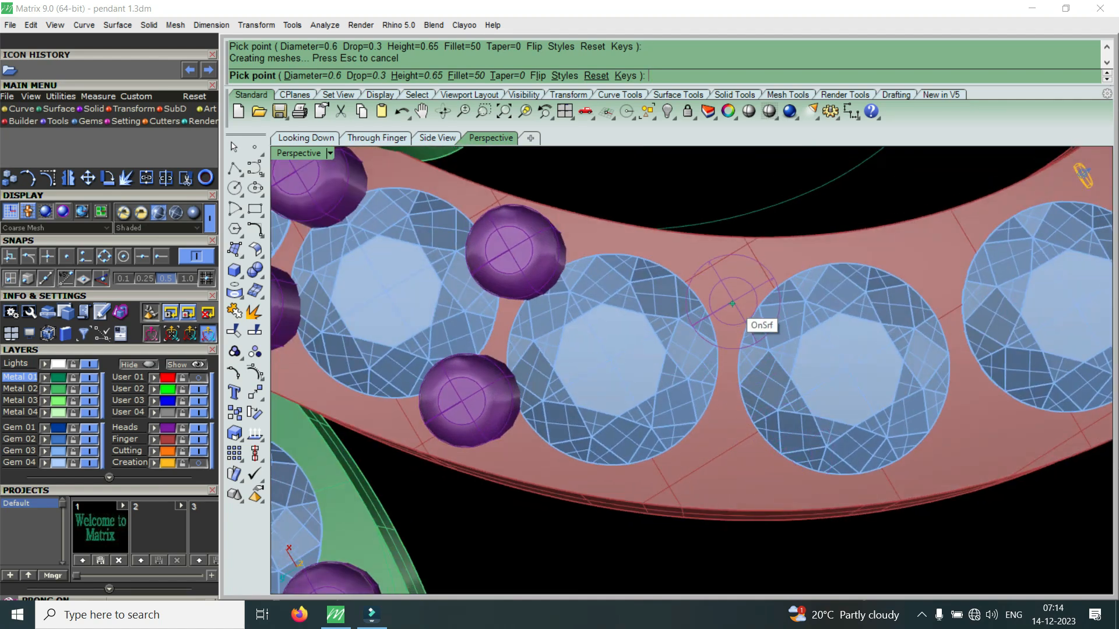
pyautogui.click(731, 298)
pyautogui.scroll(-4, 732, 349)
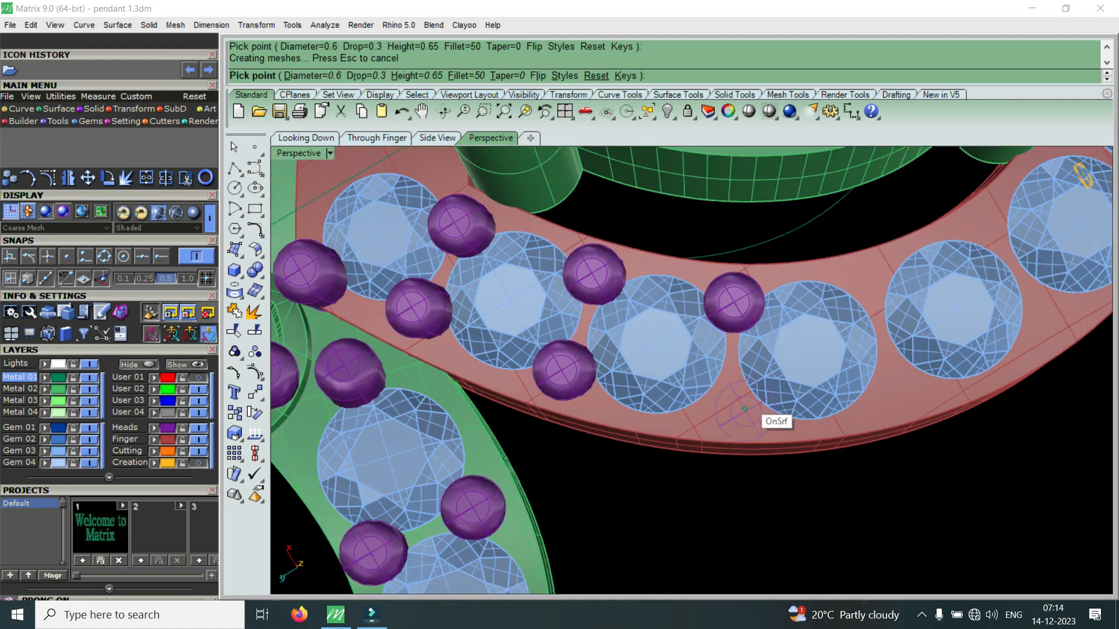
pyautogui.scroll(4, 730, 407)
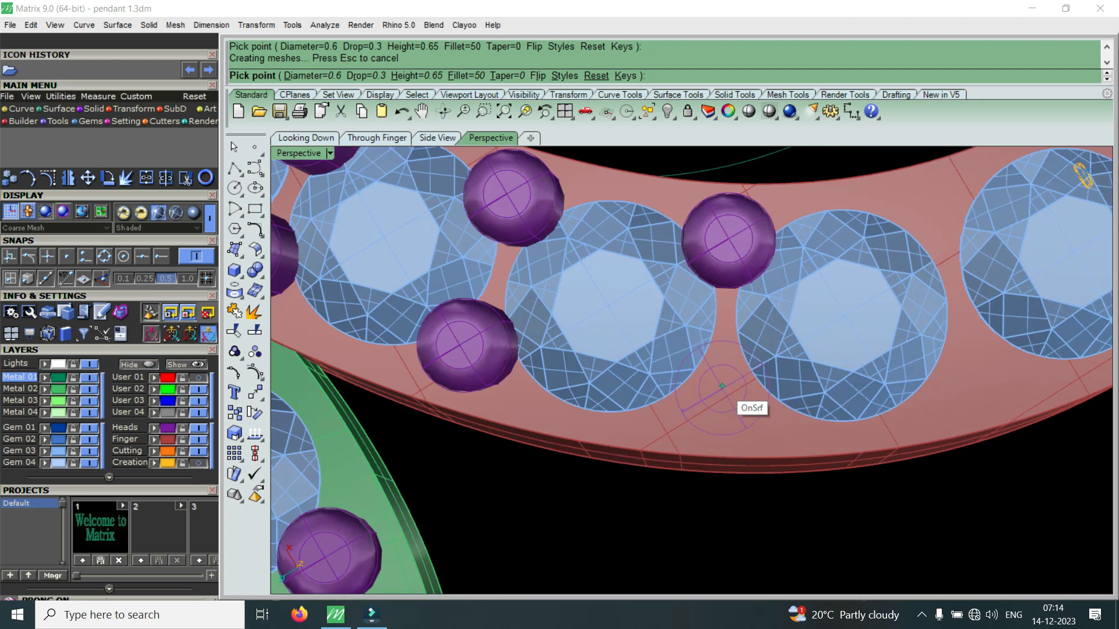
pyautogui.click(722, 386)
# Step: Place a pair of 0.6-diameter prongs between the fourth and fifth gems, on the red frame's inner and outer edges
pyautogui.scroll(-4, 725, 387)
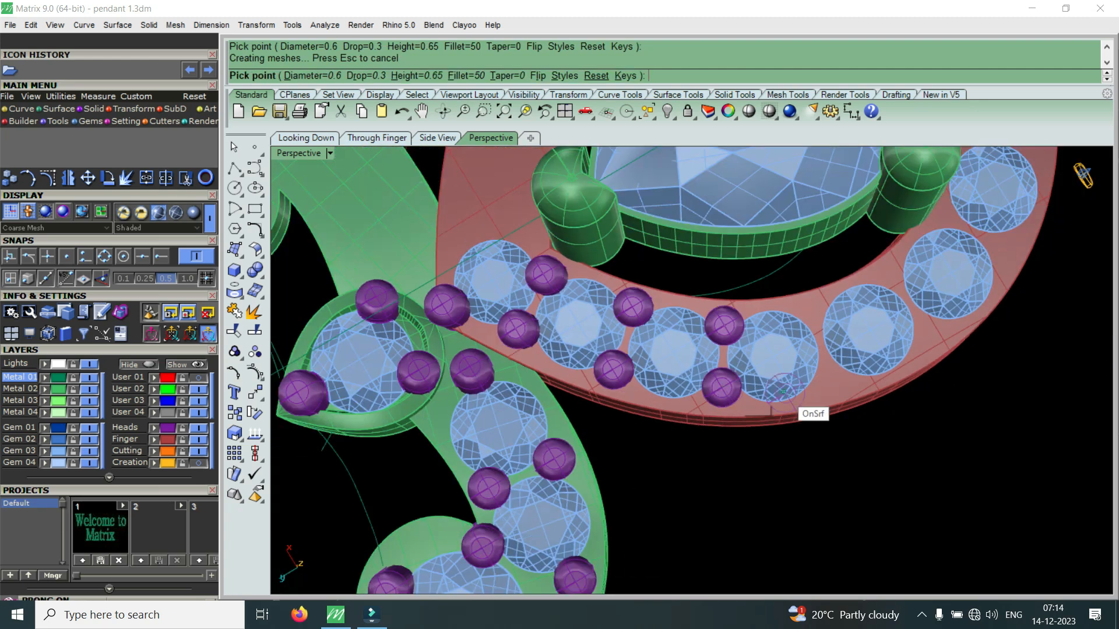
pyautogui.scroll(4, 868, 392)
pyautogui.scroll(-4, 869, 391)
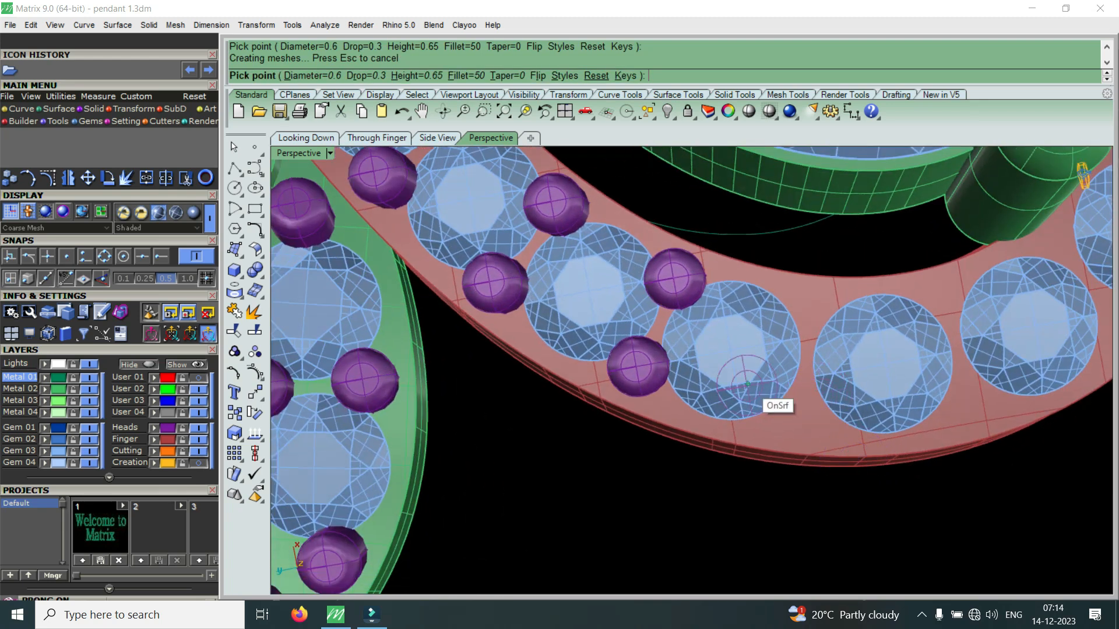
pyautogui.scroll(4, 822, 338)
pyautogui.scroll(2, 781, 332)
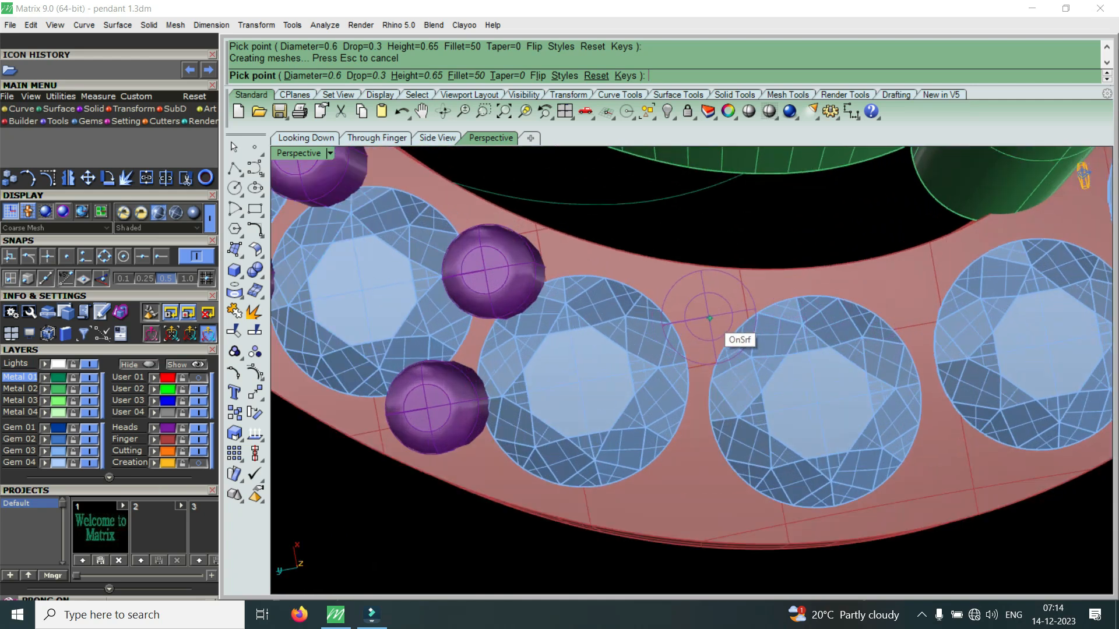
pyautogui.click(708, 323)
pyautogui.scroll(-2, 681, 408)
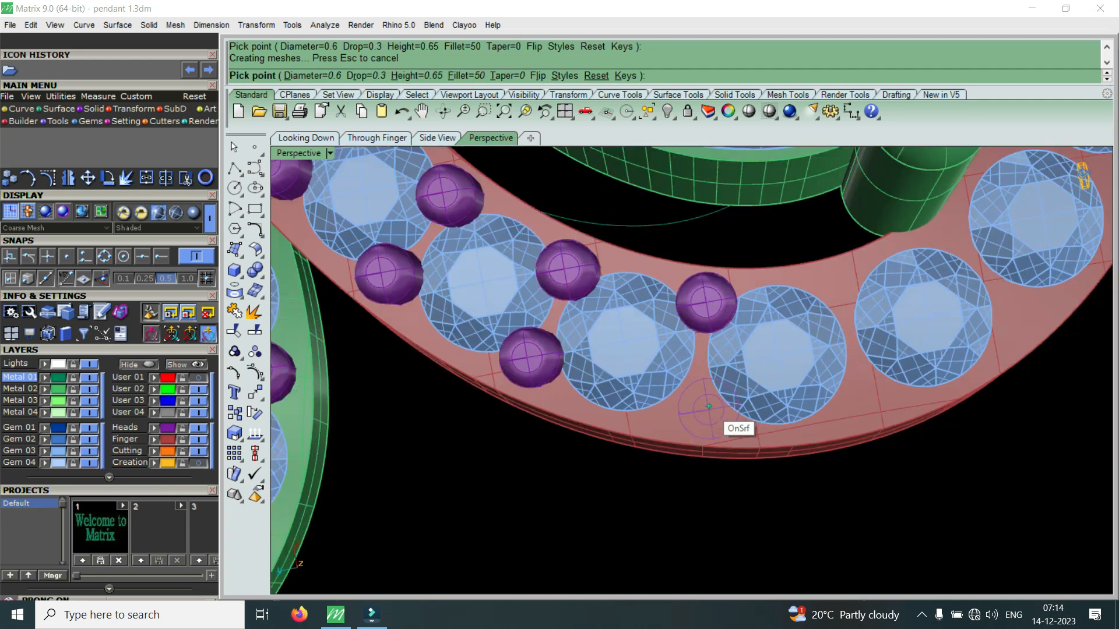
pyautogui.scroll(2, 695, 400)
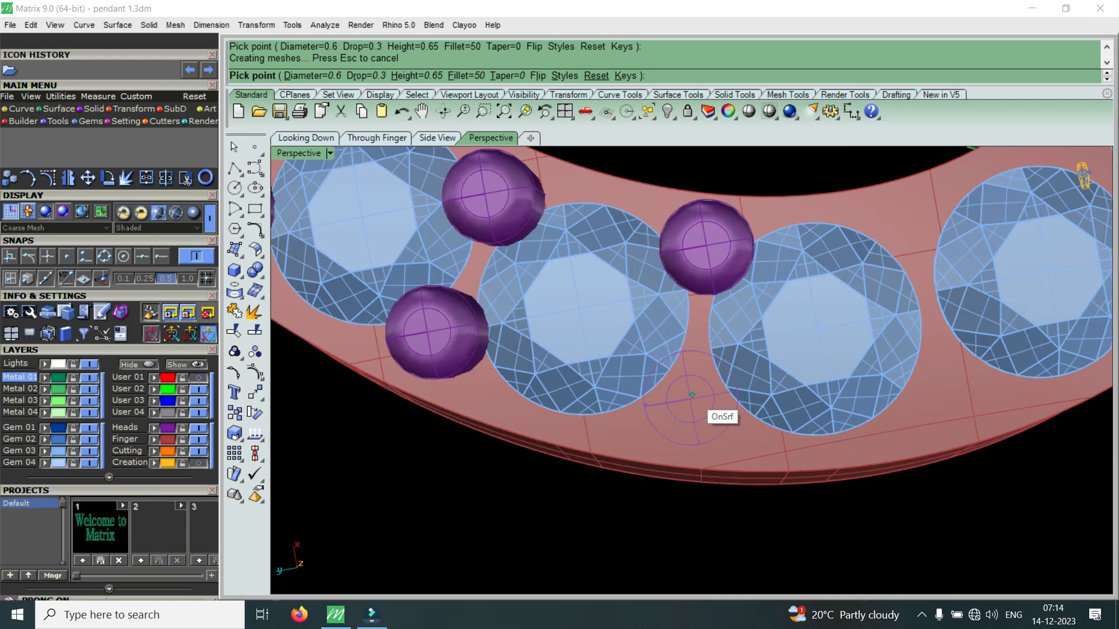
pyautogui.click(693, 391)
# Step: Place a pair of 0.6-diameter prongs between the fifth and sixth gems, on the red frame's inner and outer edges
pyautogui.scroll(-2, 728, 402)
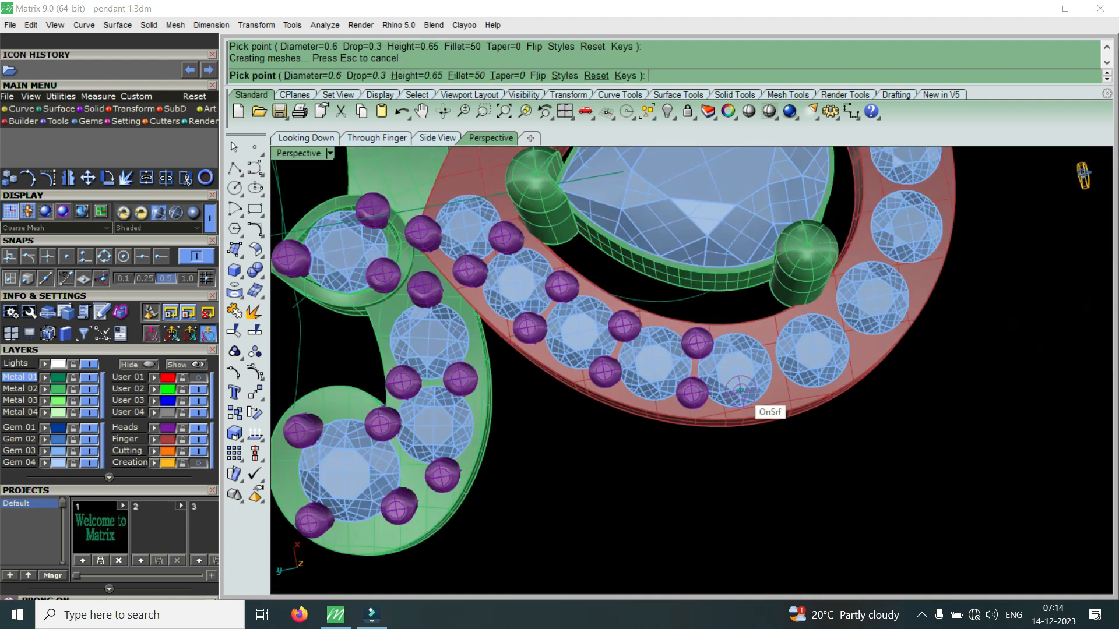
pyautogui.scroll(2, 769, 410)
pyautogui.moveTo(776, 427); pyautogui.dragTo(746, 428, button='right')
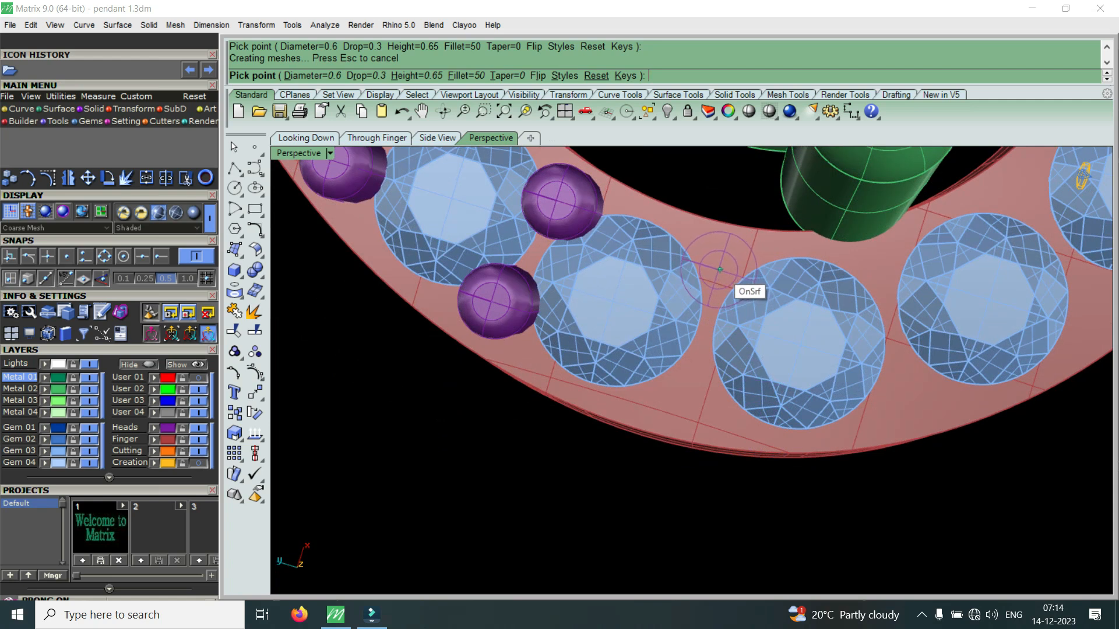
pyautogui.click(721, 268)
pyautogui.scroll(-2, 700, 320)
pyautogui.scroll(2, 713, 319)
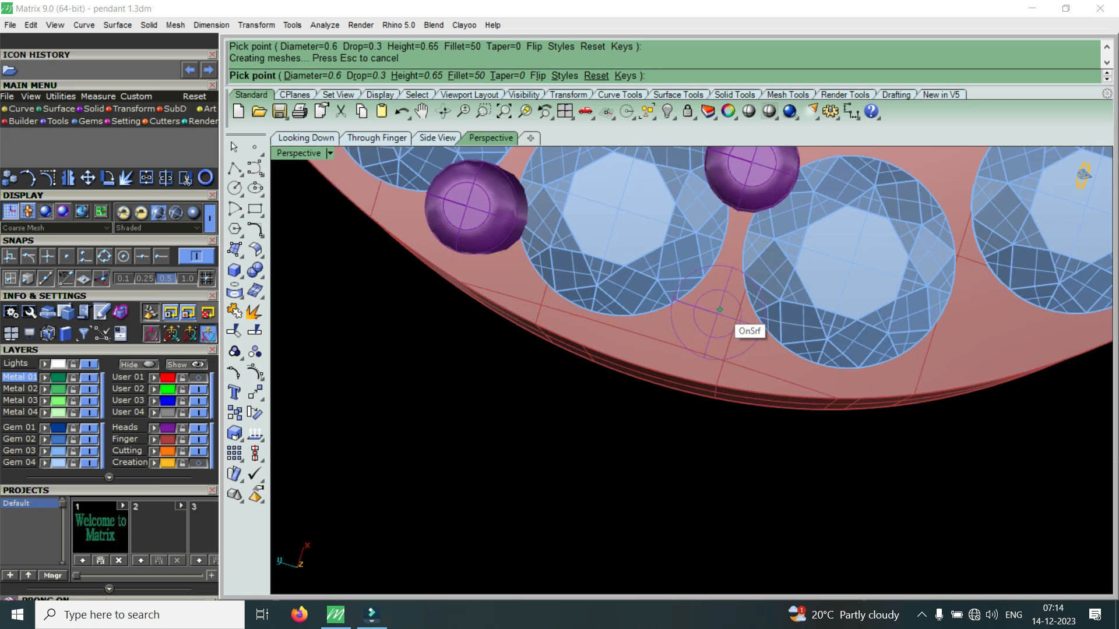
pyautogui.click(719, 309)
# Step: Place a pair of 0.6-diameter prongs between the sixth and seventh gems, on the red frame's inner and outer edges
pyautogui.scroll(-3, 699, 362)
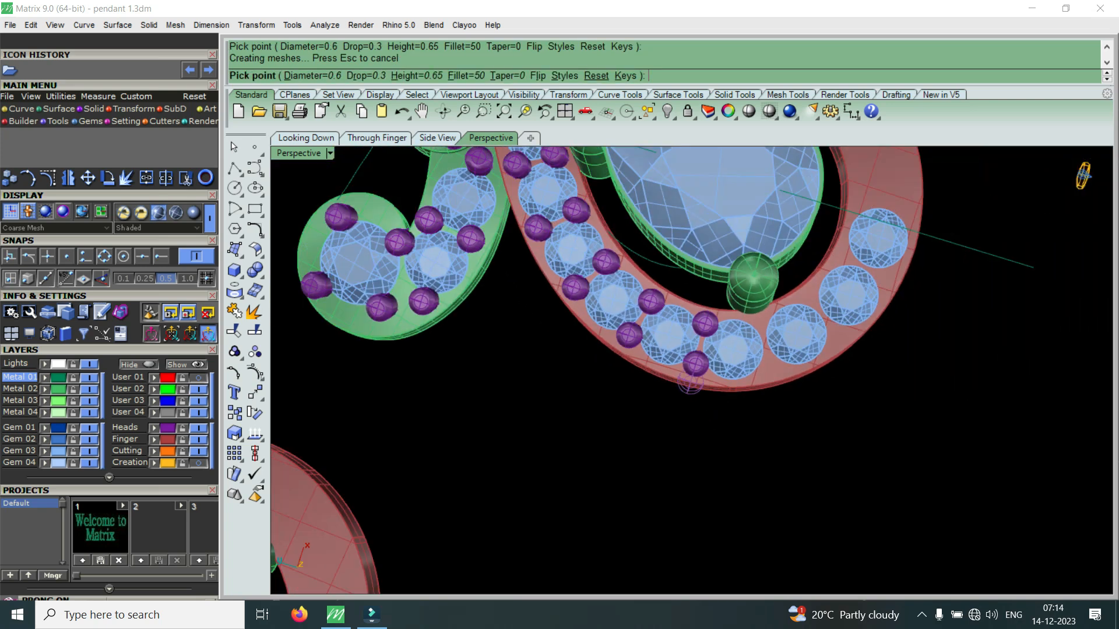
pyautogui.scroll(3, 804, 365)
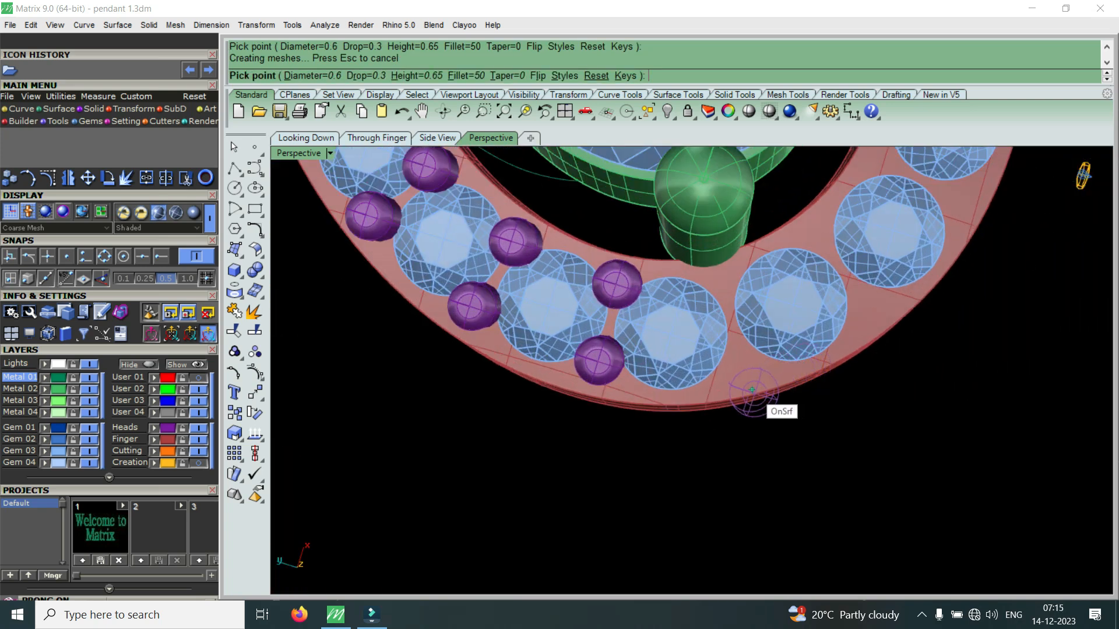
pyautogui.moveTo(736, 390); pyautogui.dragTo(685, 387, button='right')
pyautogui.scroll(-4, 706, 383)
pyautogui.scroll(2, 757, 324)
pyautogui.scroll(5, 758, 327)
pyautogui.click(698, 332)
pyautogui.scroll(-3, 717, 349)
pyautogui.scroll(3, 694, 437)
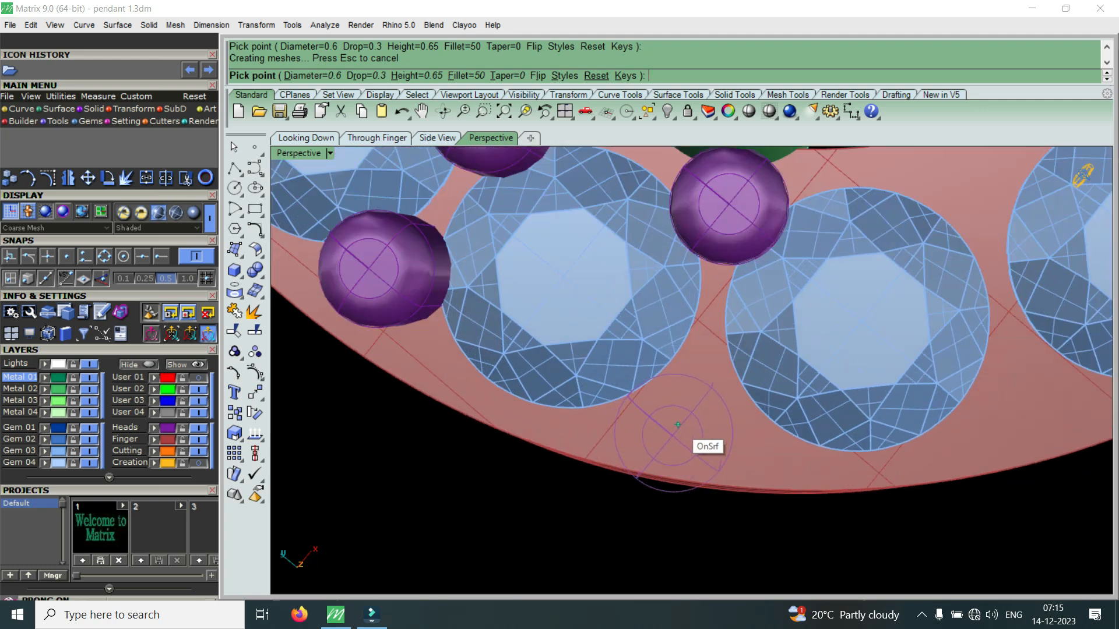
pyautogui.scroll(2, 677, 425)
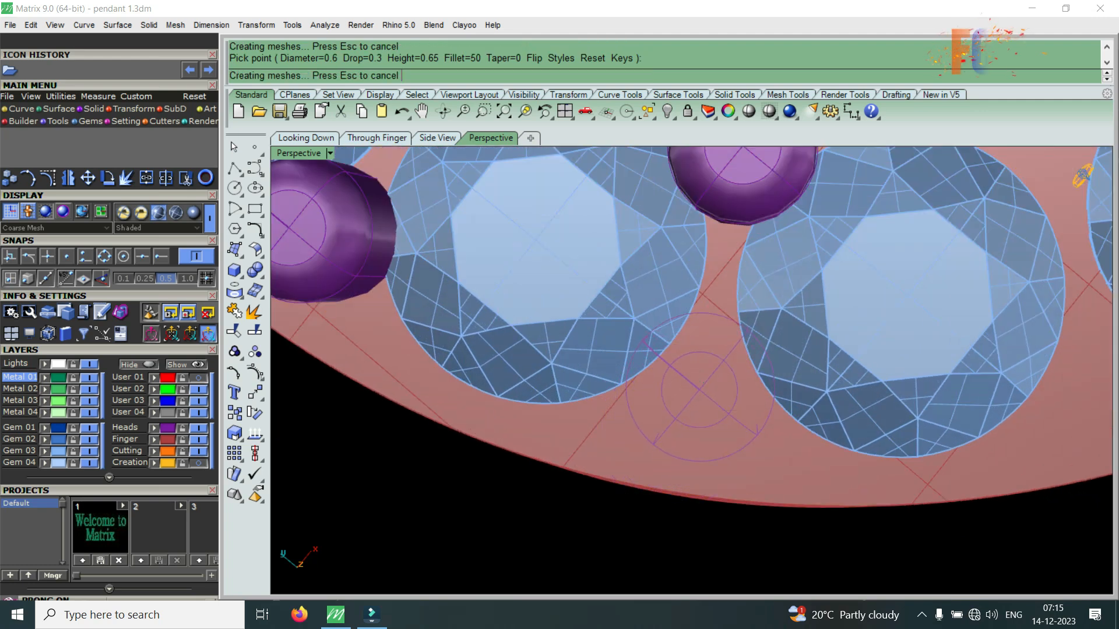
# Step: Place a pair of 0.6-diameter prongs between the seventh and eighth gems, on the red frame's inner and outer edges
pyautogui.scroll(-4, 703, 384)
pyautogui.scroll(4, 752, 402)
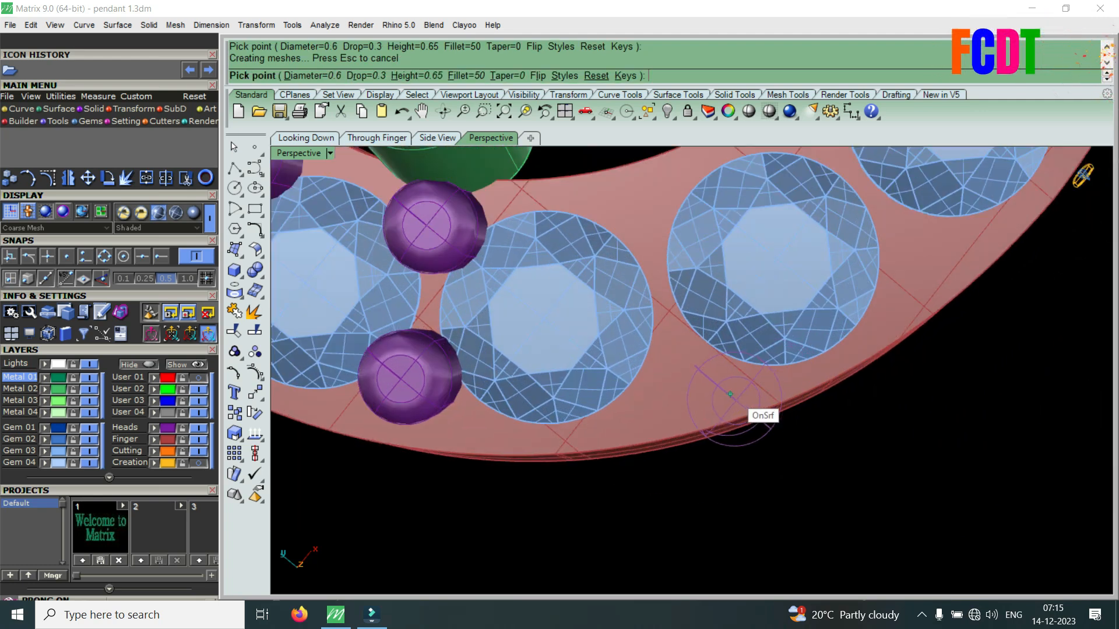
pyautogui.scroll(2, 717, 406)
pyautogui.scroll(-2, 708, 314)
pyautogui.scroll(2, 700, 274)
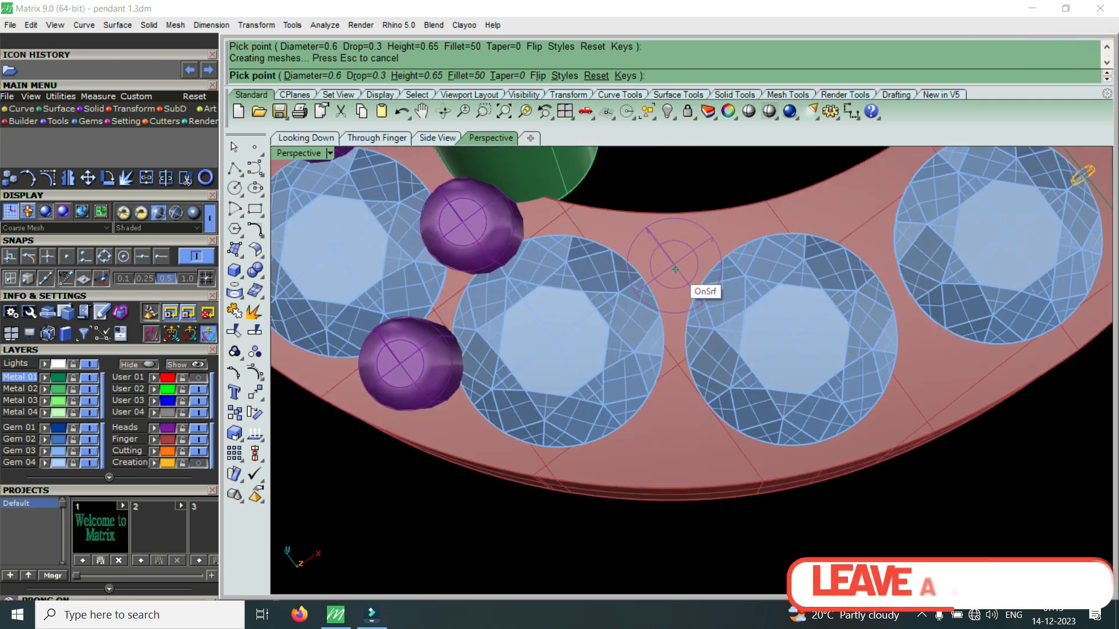
pyautogui.click(674, 271)
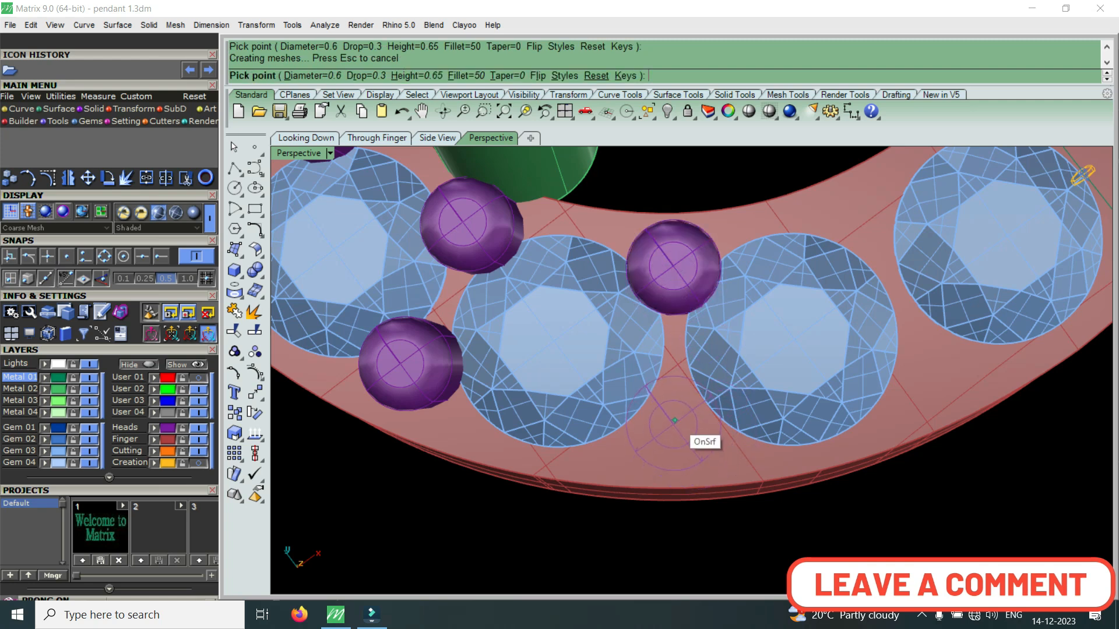
pyautogui.click(674, 416)
# Step: Place a pair of 0.6-diameter prongs between the eighth gem and the bottom centre gem, then finish the prong placement
pyautogui.moveTo(673, 416); pyautogui.dragTo(757, 408, button='right')
pyautogui.scroll(2, 791, 391)
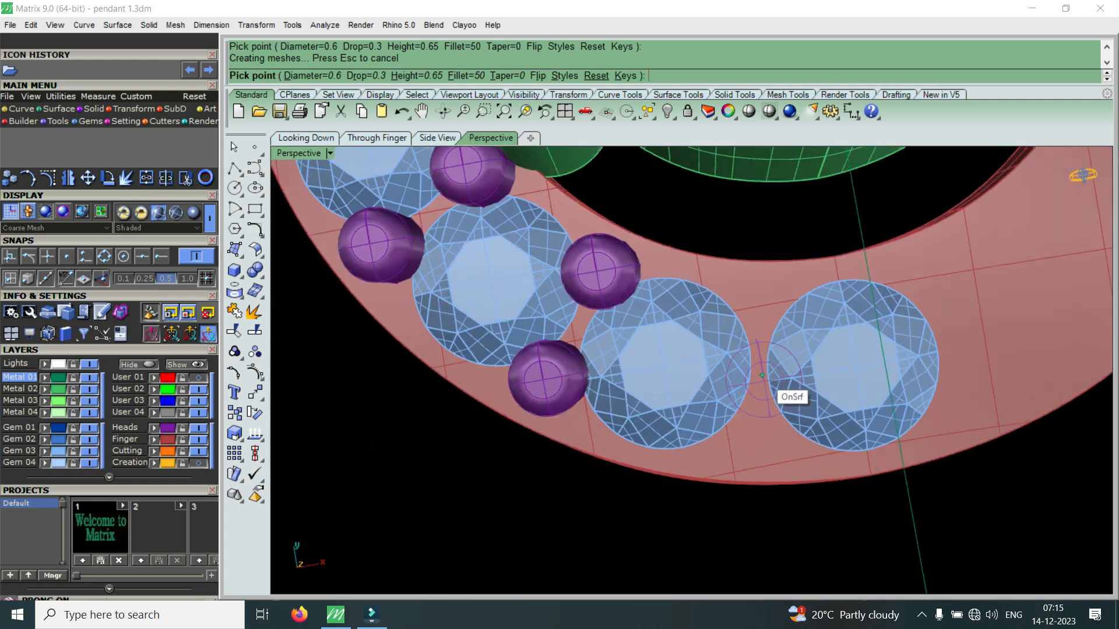
pyautogui.click(759, 305)
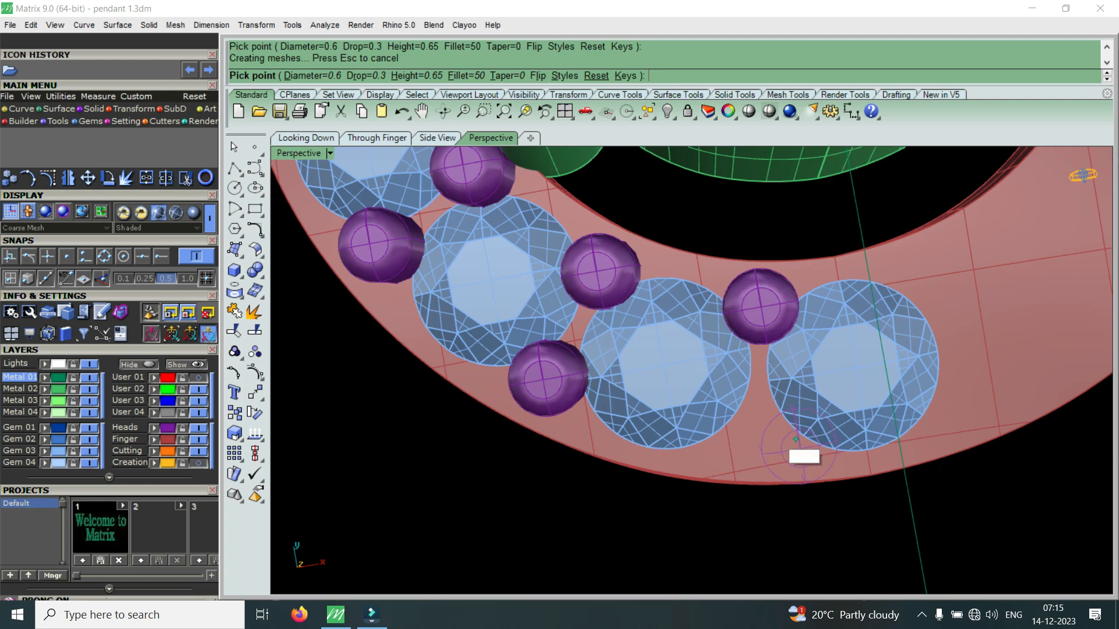
pyautogui.scroll(3, 746, 436)
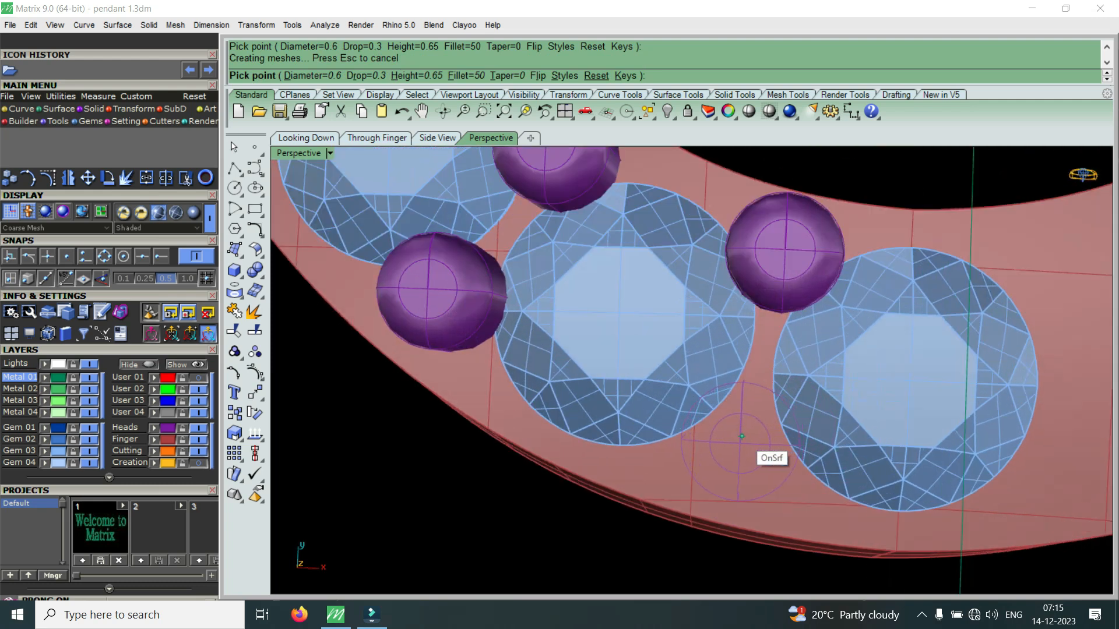
pyautogui.click(742, 436)
pyautogui.scroll(-10, 742, 436)
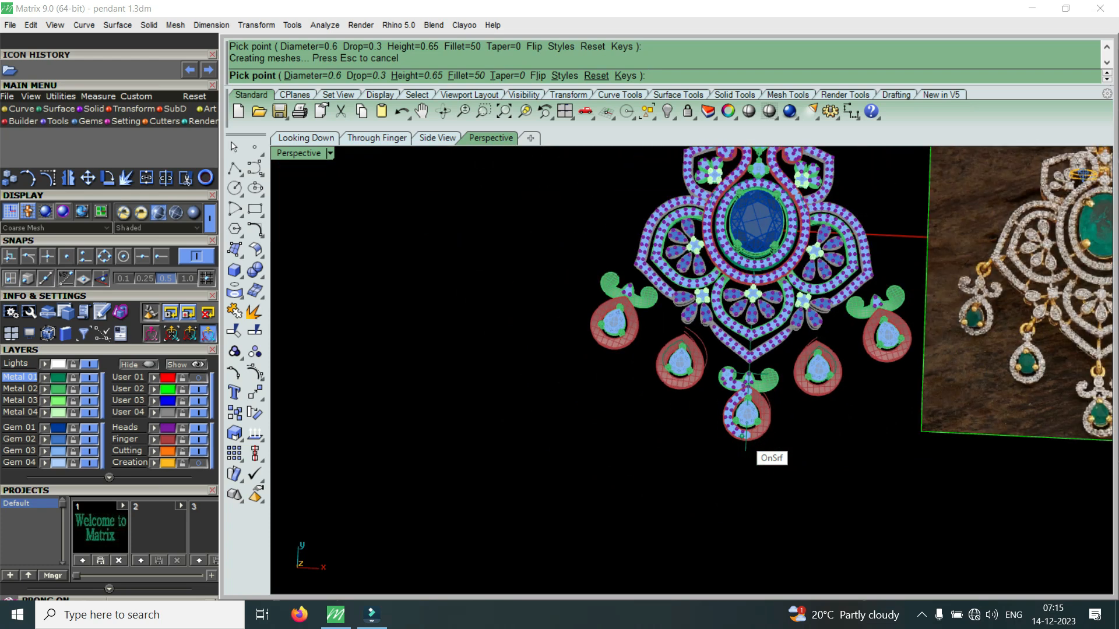
pyautogui.rightClick(757, 430)
# Step: Group the eight prong pairs along the left half of the red pear-drop frame, leaving out the prong at its tip
pyautogui.scroll(12, 759, 429)
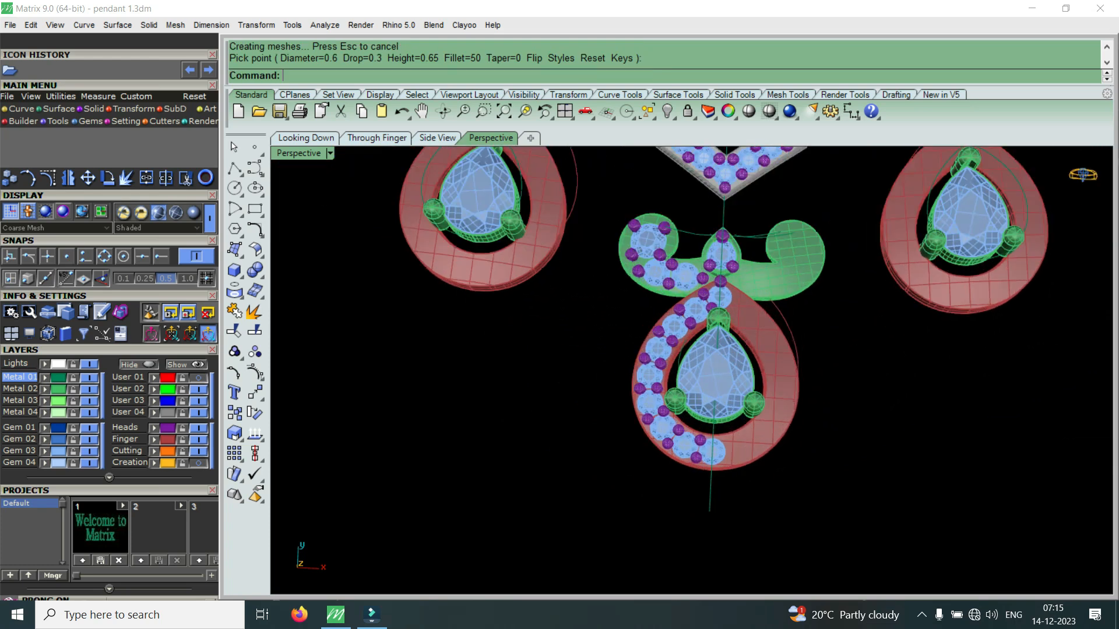
pyautogui.scroll(4, 722, 466)
pyautogui.moveTo(699, 452); pyautogui.dragTo(862, 397, button='right')
pyautogui.scroll(11, 539, 336)
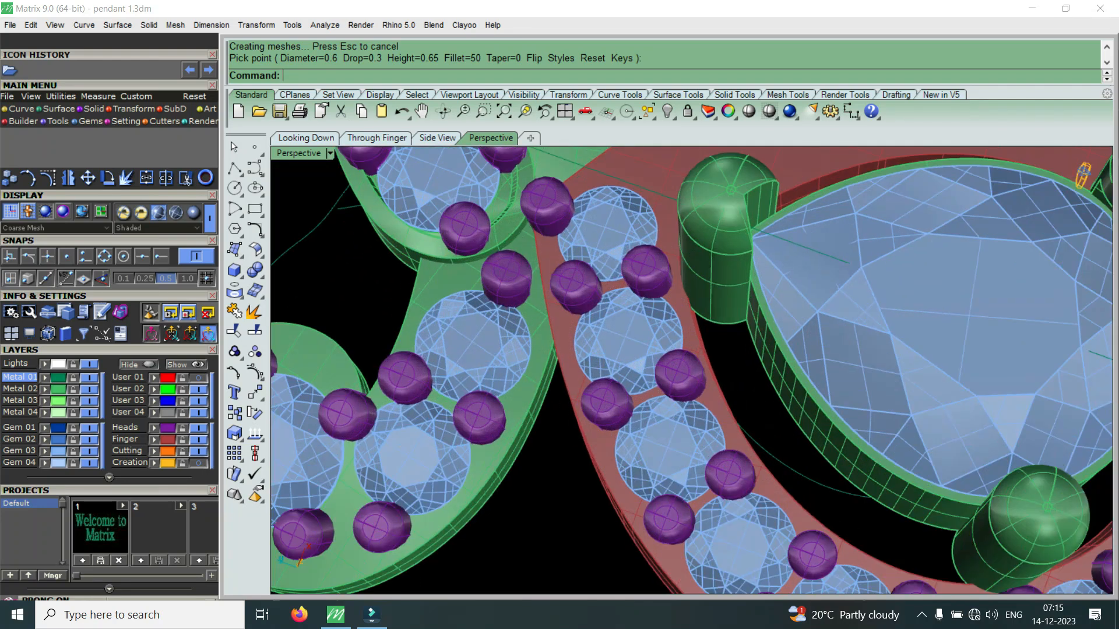
pyautogui.click(578, 287)
pyautogui.keyDown('shift'); pyautogui.click(648, 274); pyautogui.keyUp('shift')
pyautogui.keyDown('shift'); pyautogui.click(606, 405); pyautogui.keyUp('shift')
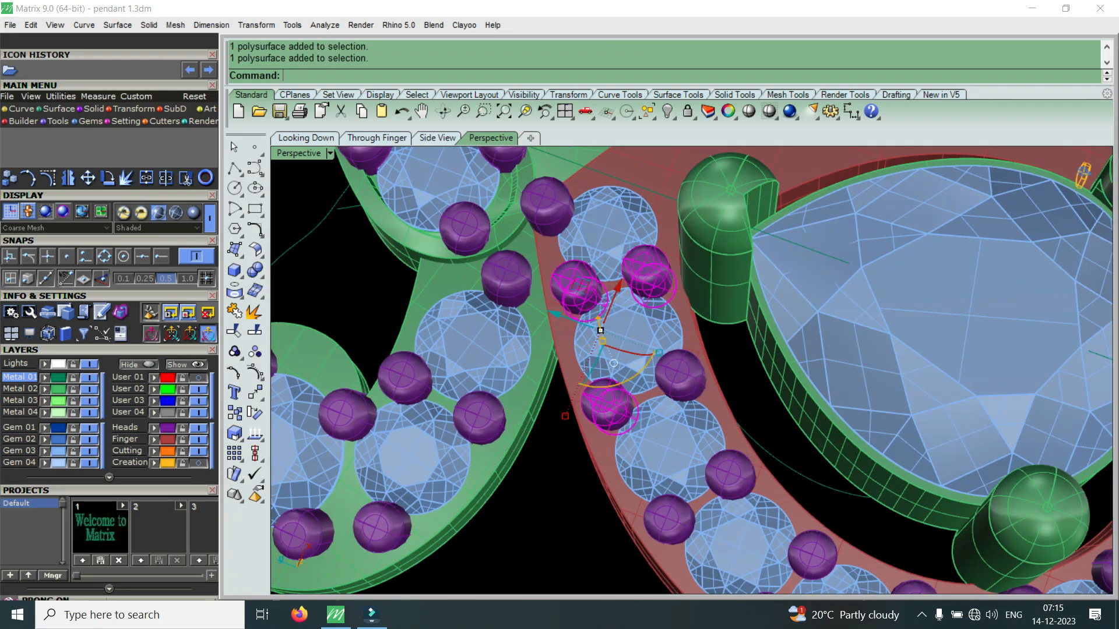
pyautogui.keyDown('shift'); pyautogui.click(680, 375); pyautogui.keyUp('shift')
pyautogui.scroll(-8, 679, 375)
pyautogui.scroll(8, 677, 428)
pyautogui.keyDown('shift'); pyautogui.click(669, 423); pyautogui.keyUp('shift')
pyautogui.keyDown('shift'); pyautogui.click(729, 378); pyautogui.keyUp('shift')
pyautogui.scroll(-7, 730, 378)
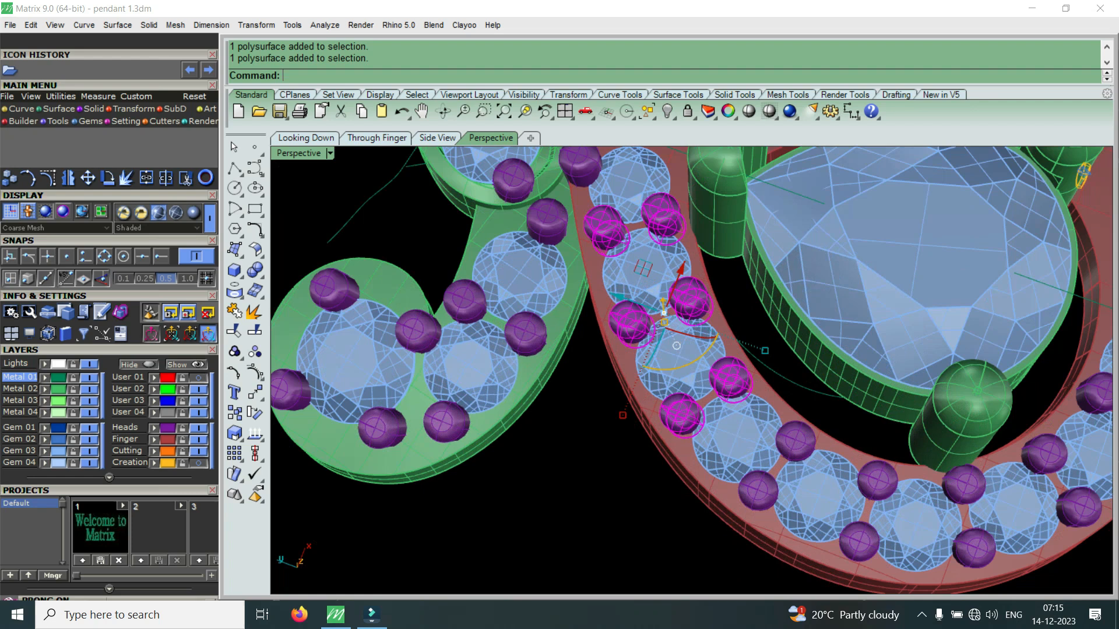
pyautogui.scroll(8, 740, 418)
pyautogui.keyDown('shift'); pyautogui.click(749, 458); pyautogui.keyUp('shift')
pyautogui.keyDown('shift'); pyautogui.click(797, 393); pyautogui.keyUp('shift')
pyautogui.scroll(-7, 778, 408)
pyautogui.scroll(4, 839, 464)
pyautogui.keyDown('shift'); pyautogui.click(814, 466); pyautogui.keyUp('shift')
pyautogui.keyDown('shift'); pyautogui.click(928, 473); pyautogui.keyUp('shift')
pyautogui.keyDown('shift'); pyautogui.click(919, 409); pyautogui.keyUp('shift')
pyautogui.scroll(-5, 693, 370)
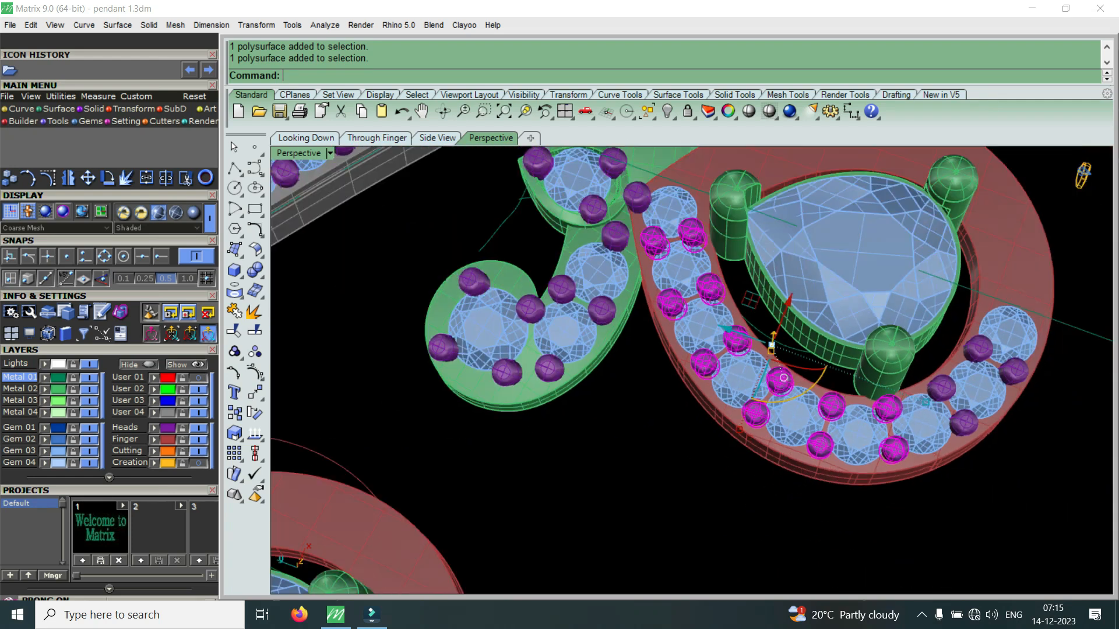
pyautogui.scroll(5, 693, 370)
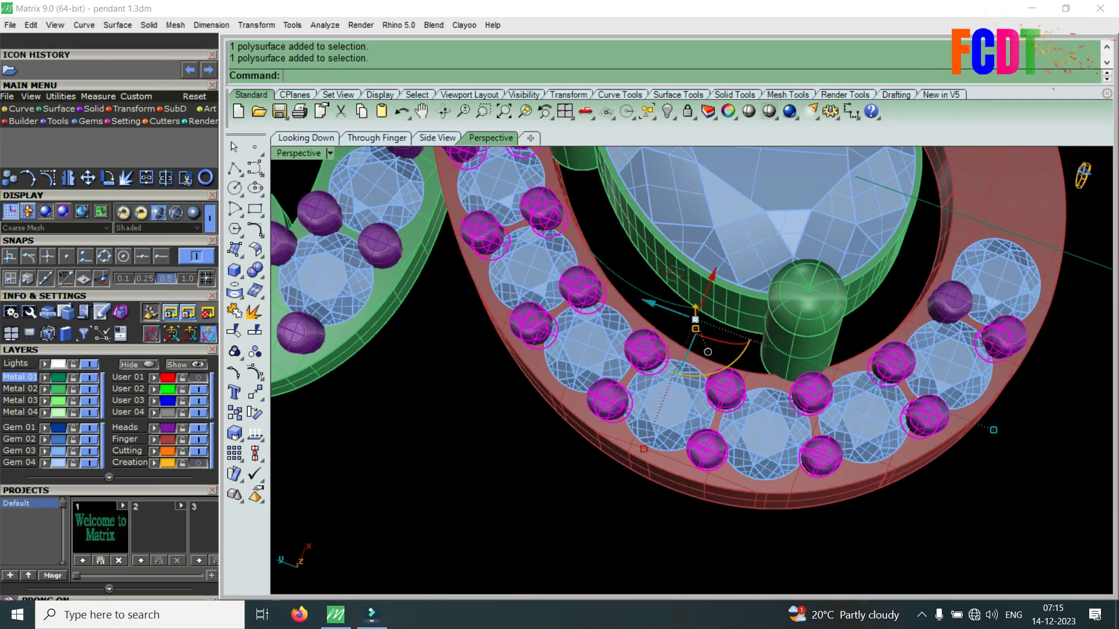
pyautogui.scroll(-3, 950, 414)
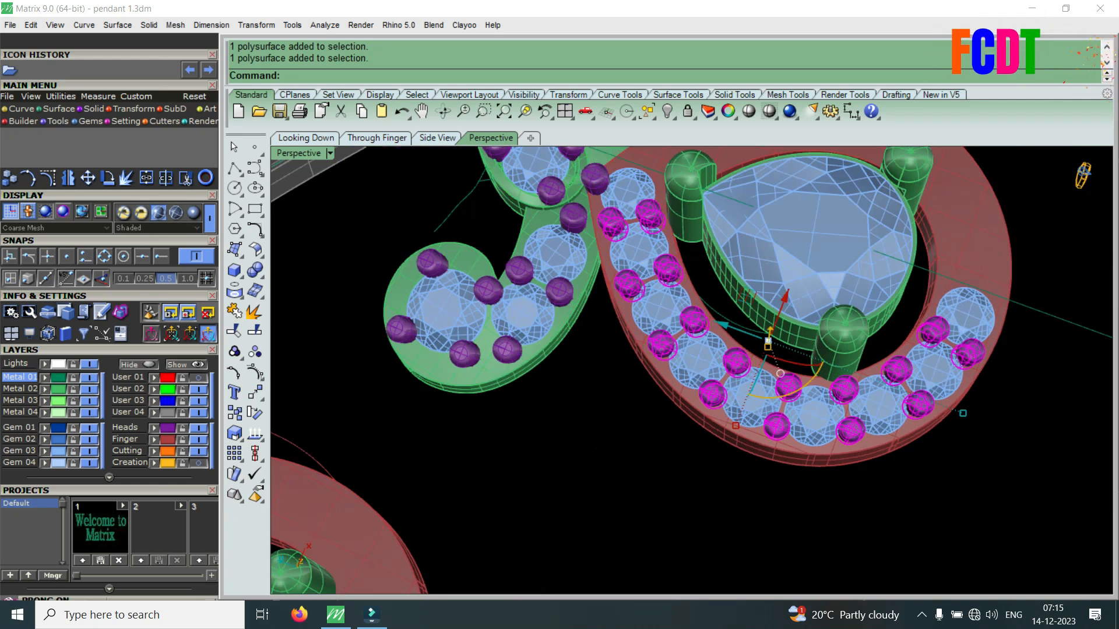
pyautogui.write('gvObjectActionsView')
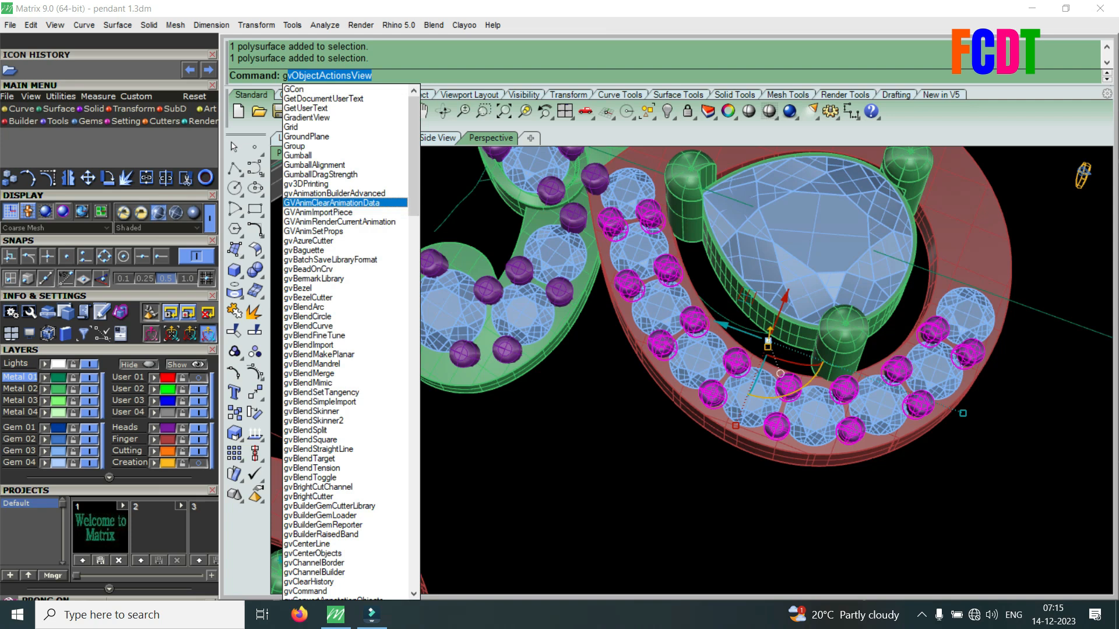
pyautogui.click(326, 145)
pyautogui.scroll(-6, 527, 285)
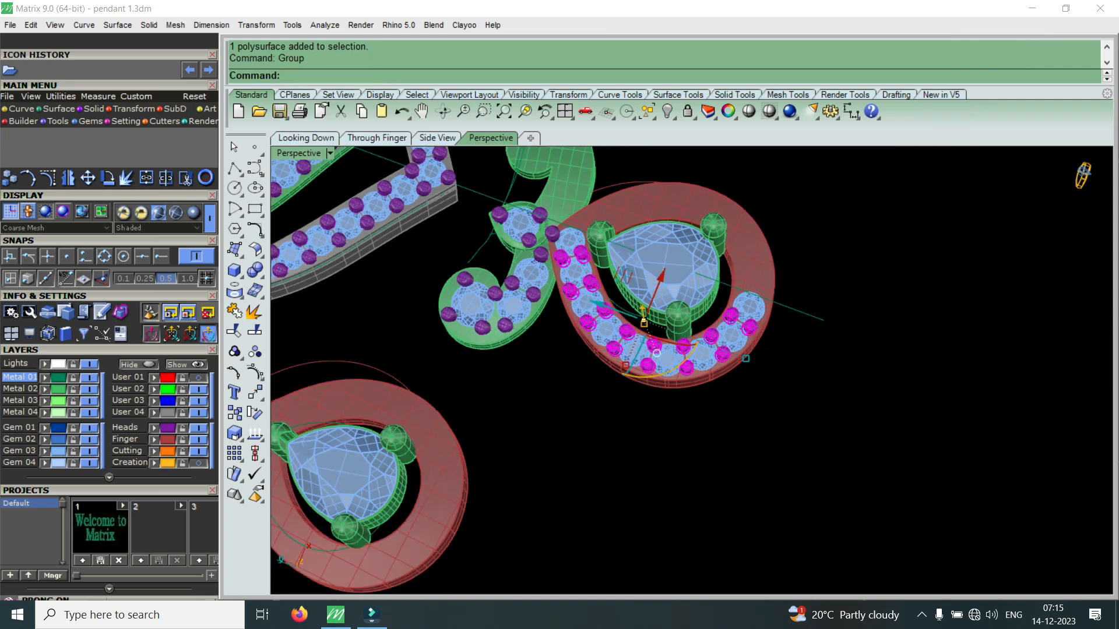
# Step: Mirror a copy of the grouped prongs to the frame's right half, across the vertical centre line through origin 0
pyautogui.moveTo(816, 279); pyautogui.dragTo(708, 361, button='right')
pyautogui.scroll(4, 710, 364)
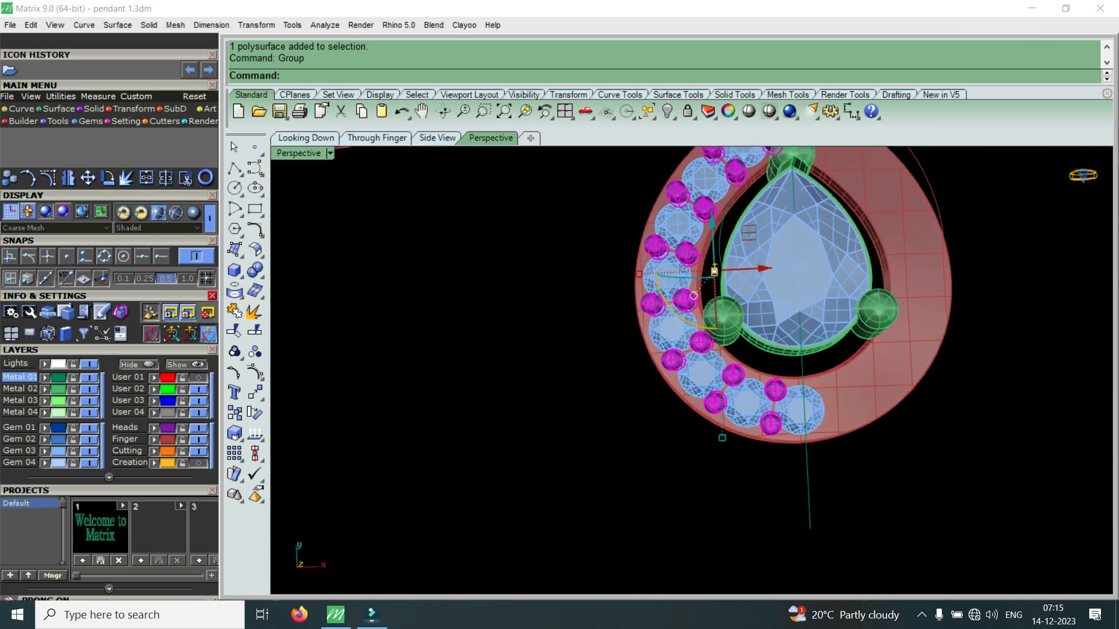
pyautogui.click(69, 177)
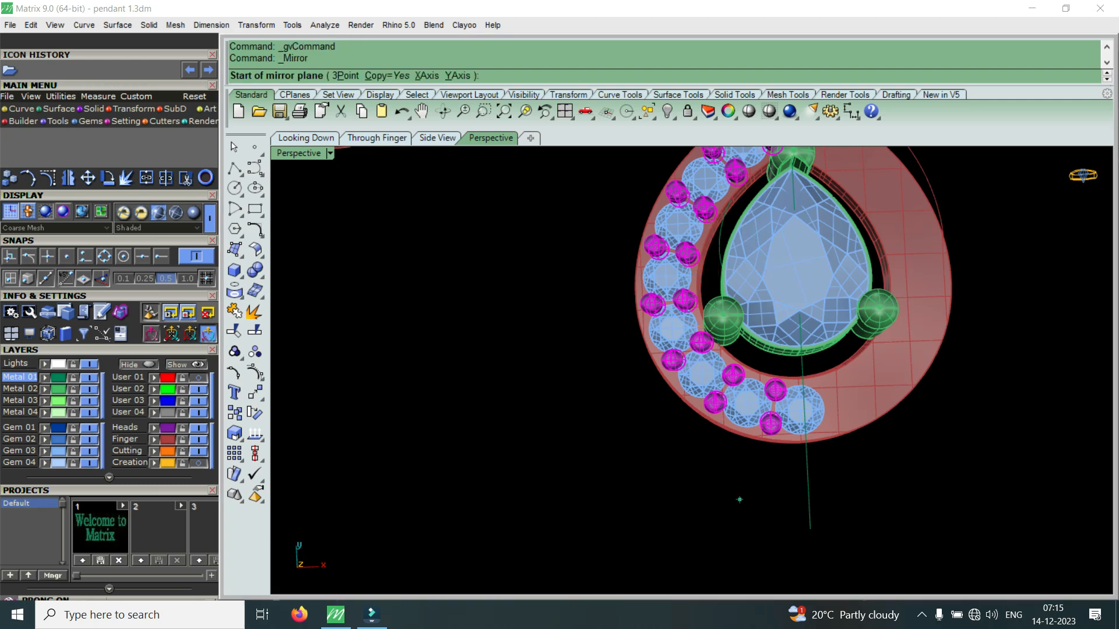
pyautogui.write('0')
pyautogui.press('Return')
pyautogui.click(808, 500)
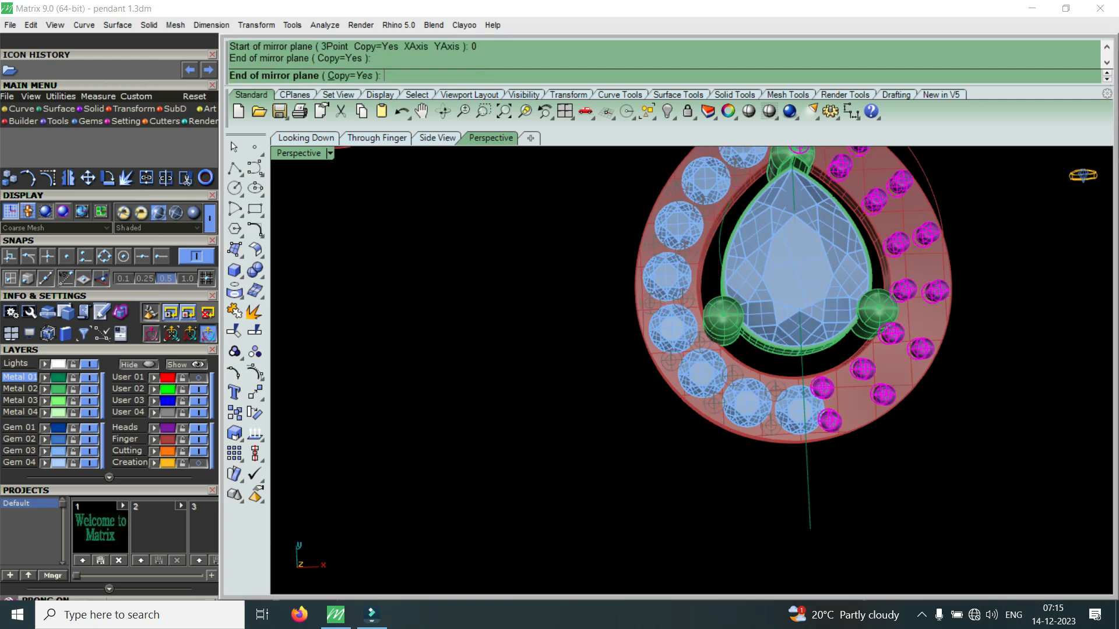
# Step: Group both sets of frame prongs with the red frame's upper plate and the single prong at its tip
pyautogui.scroll(7, 833, 460)
pyautogui.keyDown('shift'); pyautogui.click(820, 386); pyautogui.keyUp('shift')
pyautogui.scroll(4, 849, 408)
pyautogui.keyDown('shift'); pyautogui.click(852, 410); pyautogui.keyUp('shift')
pyautogui.scroll(-6, 852, 410)
pyautogui.moveTo(852, 410); pyautogui.dragTo(839, 355, button='right')
pyautogui.scroll(5, 804, 423)
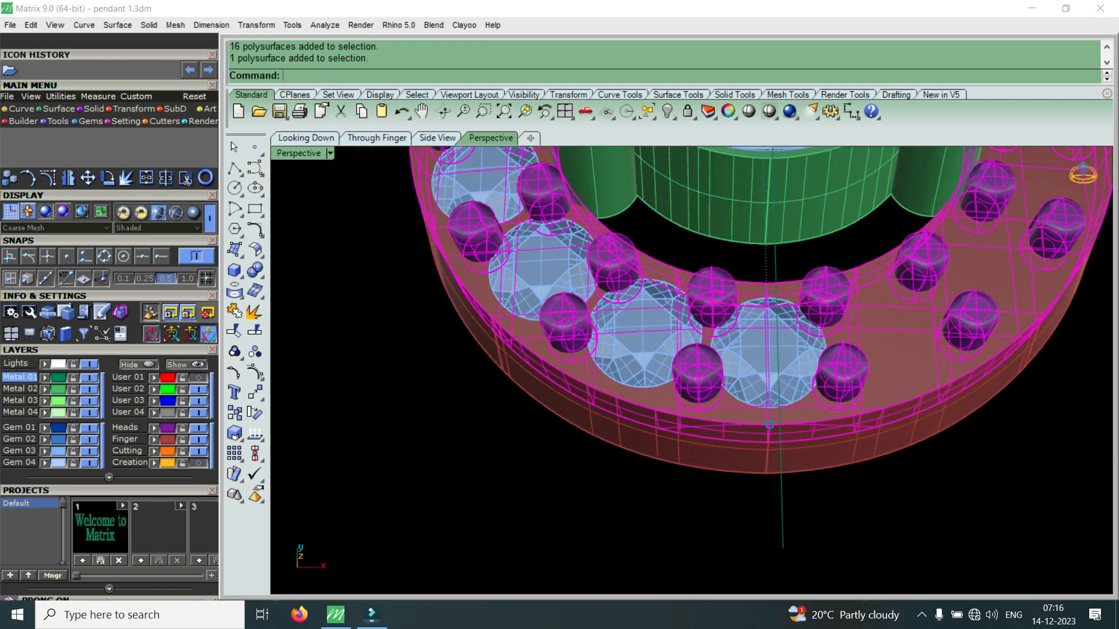
pyautogui.write('g')
pyautogui.press('Escape')
pyautogui.scroll(-9, 796, 490)
pyautogui.keyDown('shift'); pyautogui.moveTo(795, 490); pyautogui.dragTo(792, 577, button='right'); pyautogui.keyUp('shift')
pyautogui.scroll(12, 779, 380)
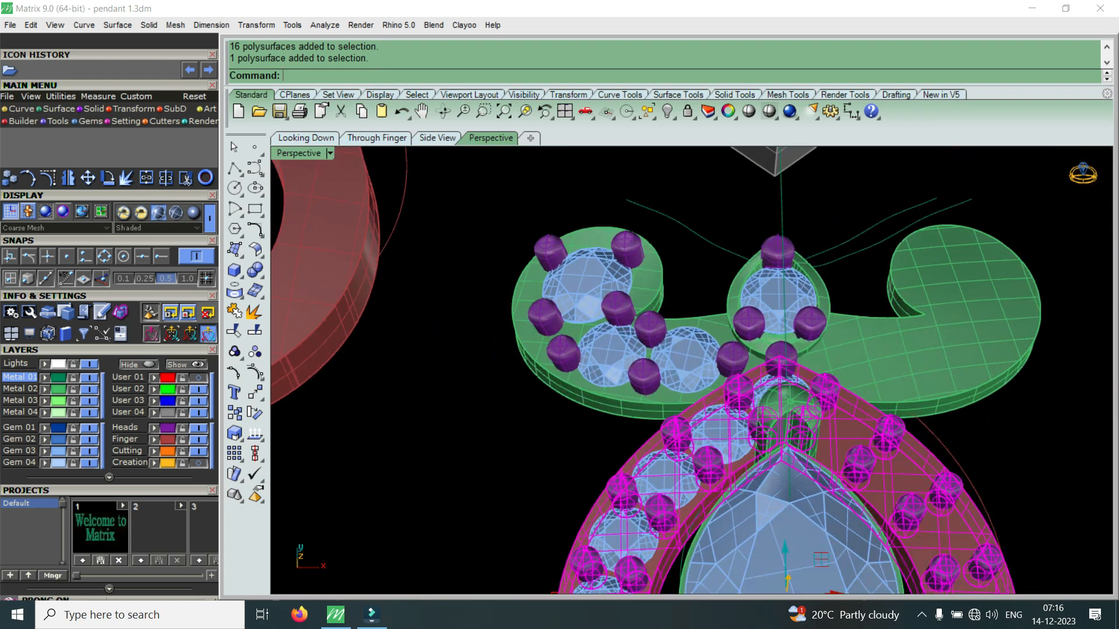
pyautogui.keyDown('shift'); pyautogui.click(778, 368); pyautogui.keyUp('shift')
pyautogui.write('gvObjectActionsView')
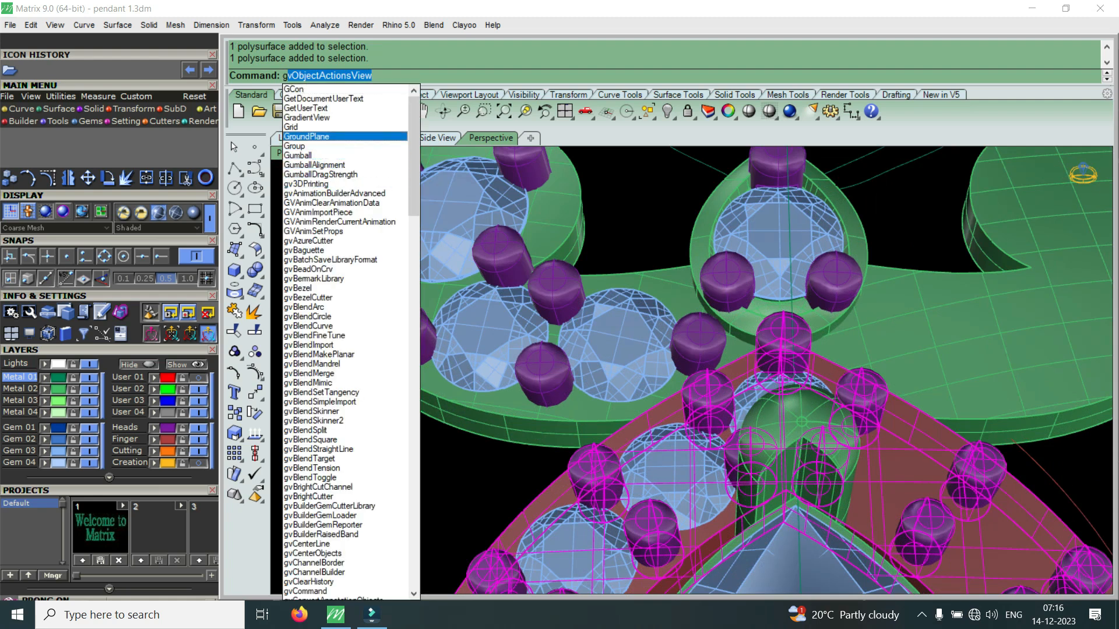
pyautogui.click(303, 147)
pyautogui.scroll(-14, 713, 292)
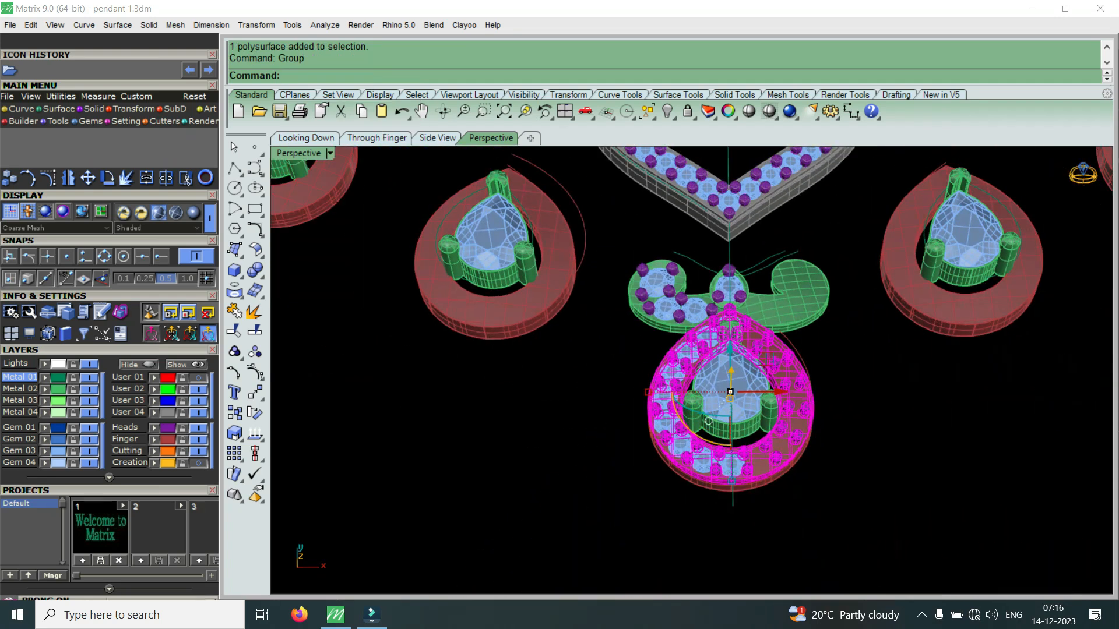
pyautogui.press('Escape')
# Step: Mirror a copy of the seven left-side gems to the frame's right half, across the vertical centre line through origin 0
pyautogui.scroll(9, 699, 457)
pyautogui.scroll(-3, 740, 470)
pyautogui.click(738, 469)
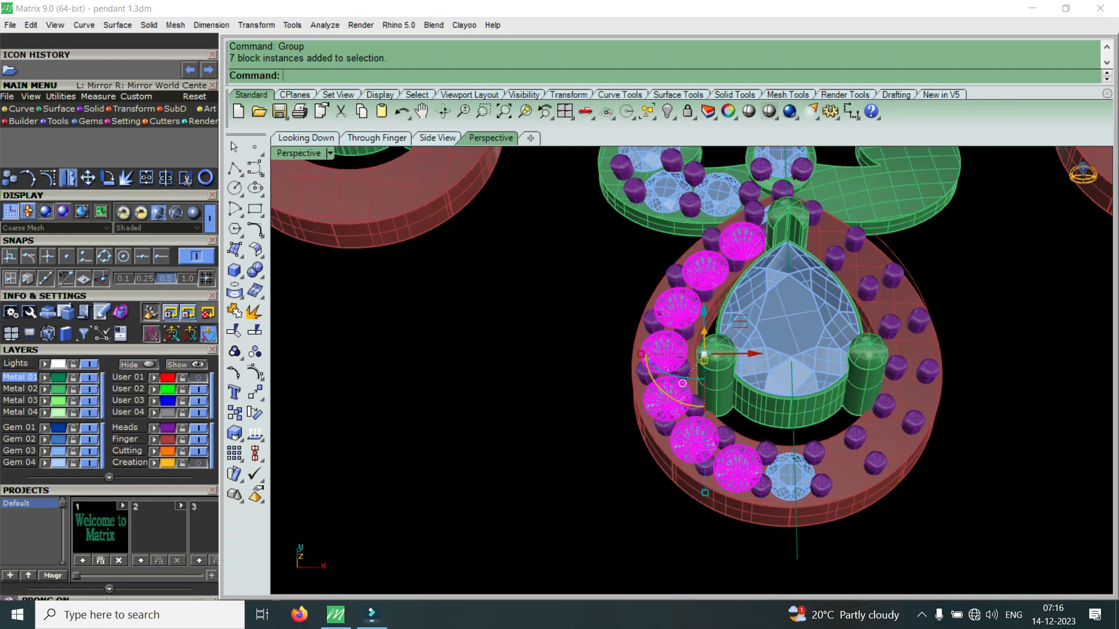
pyautogui.click(67, 178)
pyautogui.write('0')
pyautogui.press('Return')
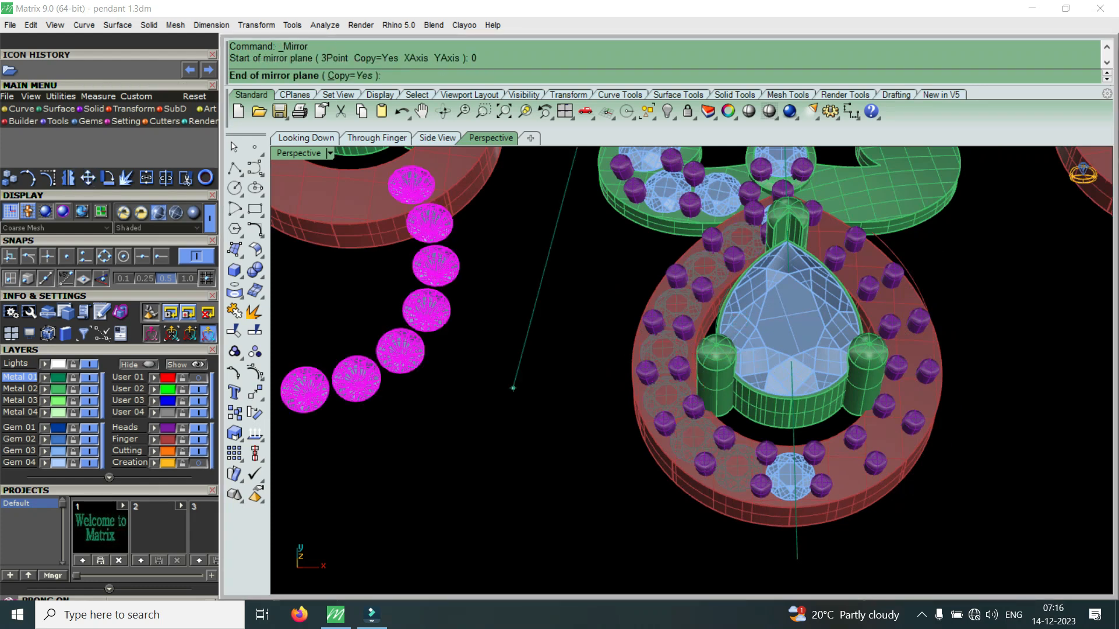
pyautogui.click(802, 470)
# Step: Group all the small round gems on the red frame: both side sets, the bottom centre gem and the top gem
pyautogui.scroll(4, 818, 466)
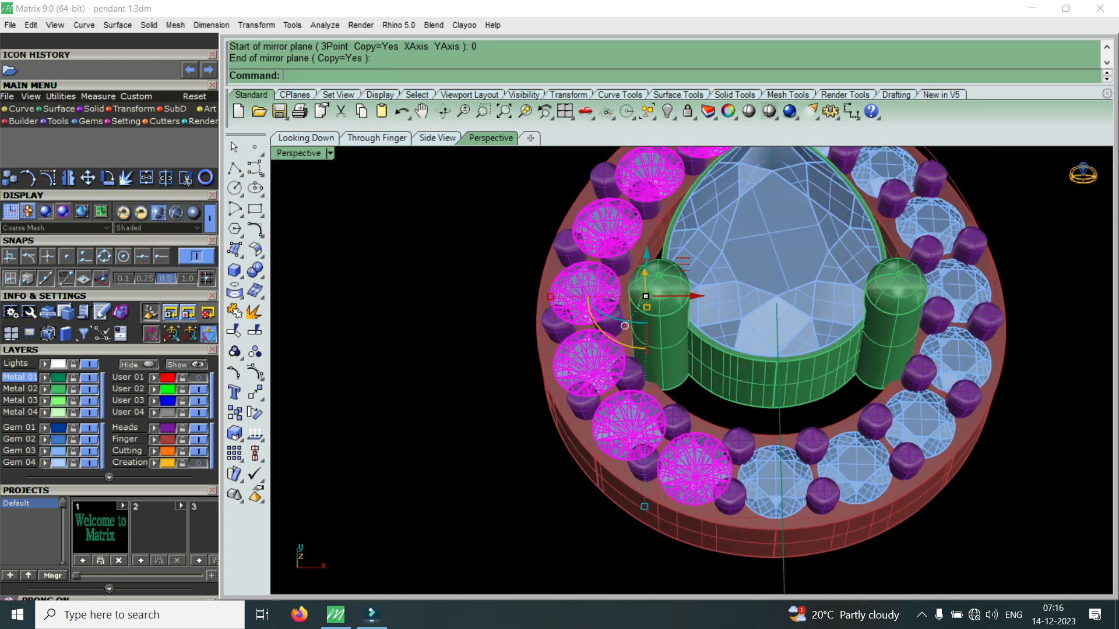
pyautogui.keyDown('shift'); pyautogui.click(837, 468); pyautogui.keyUp('shift')
pyautogui.scroll(3, 799, 478)
pyautogui.keyDown('shift'); pyautogui.click(764, 475); pyautogui.keyUp('shift')
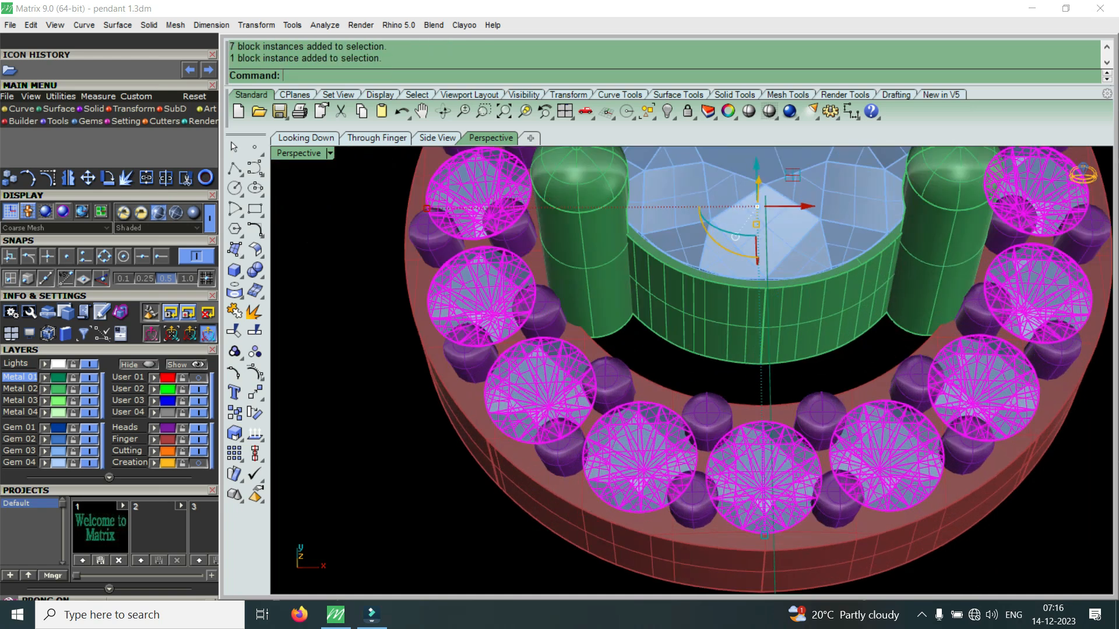
pyautogui.write('g')
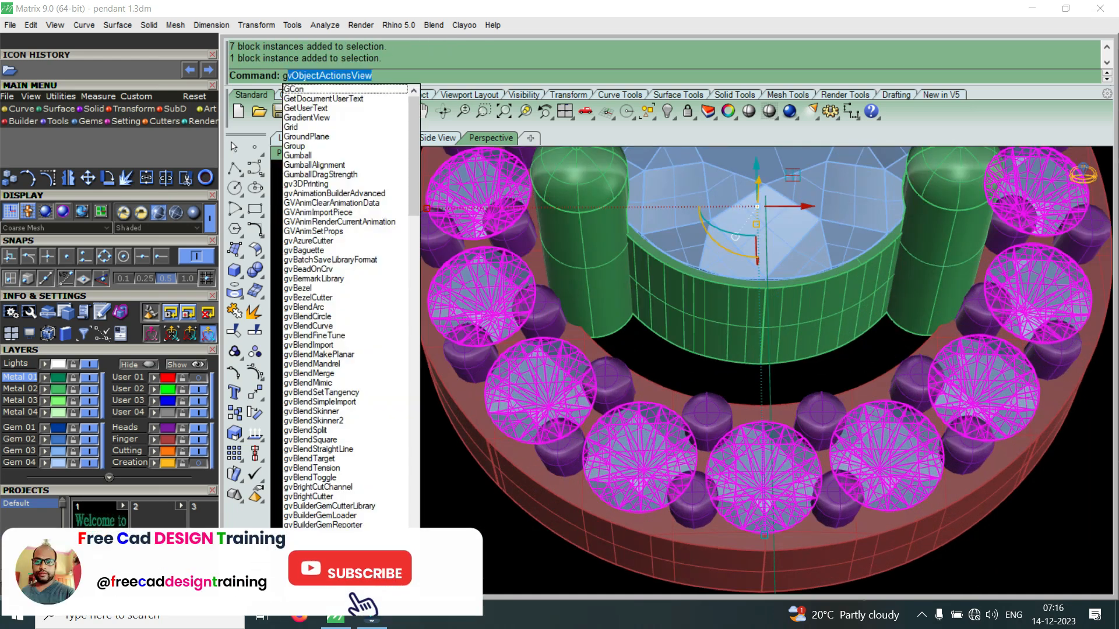
pyautogui.press('Escape')
pyautogui.scroll(-6, 634, 466)
pyautogui.moveTo(634, 466); pyautogui.dragTo(833, 454, button='right')
pyautogui.scroll(8, 564, 398)
pyautogui.keyDown('shift'); pyautogui.click(420, 310); pyautogui.keyUp('shift')
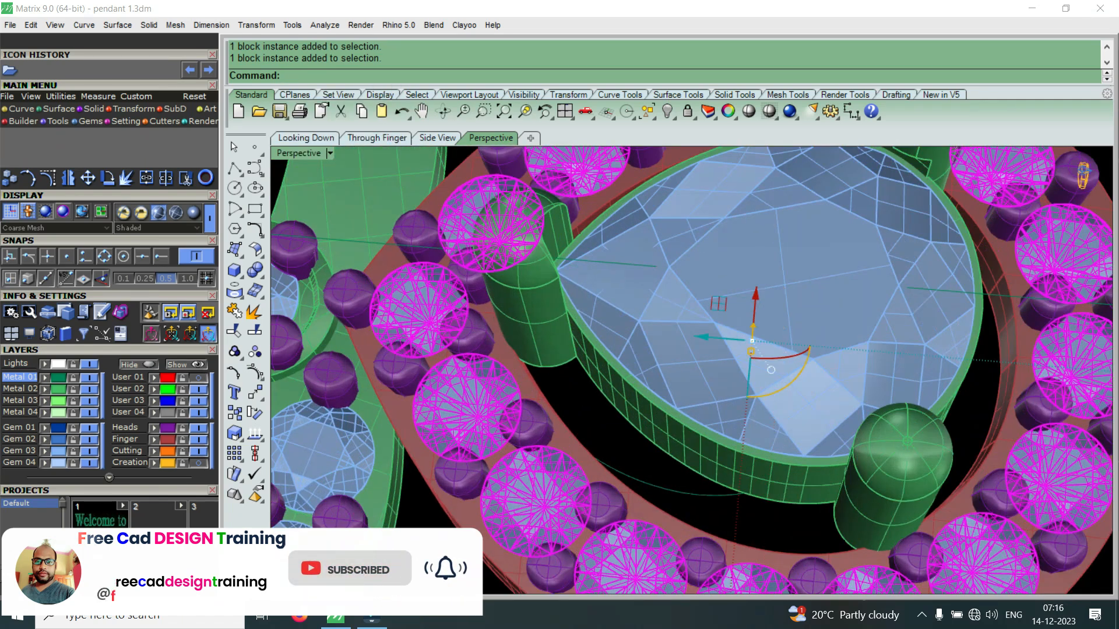
pyautogui.write('gvObjectActionsView')
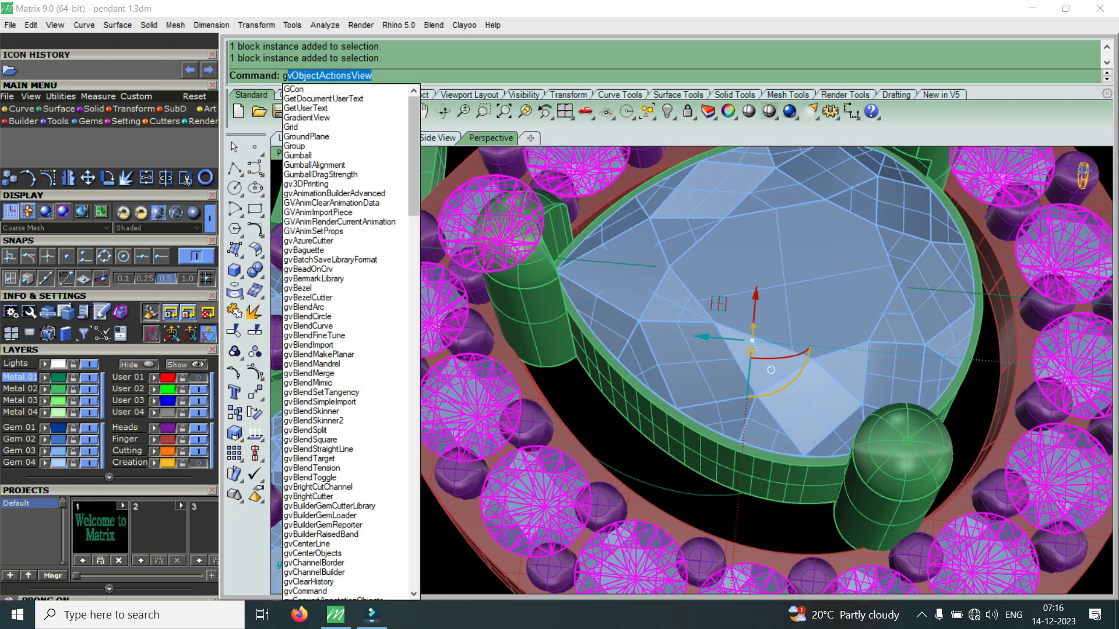
pyautogui.click(327, 146)
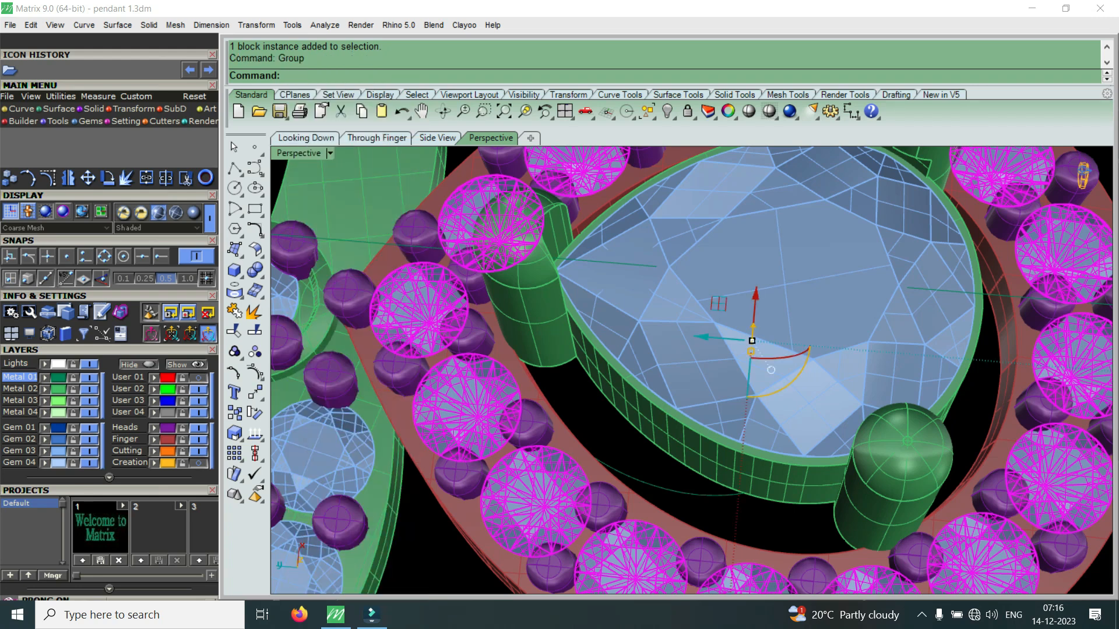
pyautogui.scroll(-10, 827, 329)
pyautogui.scroll(9, 614, 327)
pyautogui.press('Escape')
# Step: Delete the empty right half of the green scroll above the pear-drop frame
pyautogui.moveTo(615, 326); pyautogui.dragTo(524, 328, button='right')
pyautogui.scroll(-7, 679, 385)
pyautogui.scroll(7, 763, 277)
pyautogui.click(763, 277)
pyautogui.press('Delete')
pyautogui.scroll(-6, 712, 277)
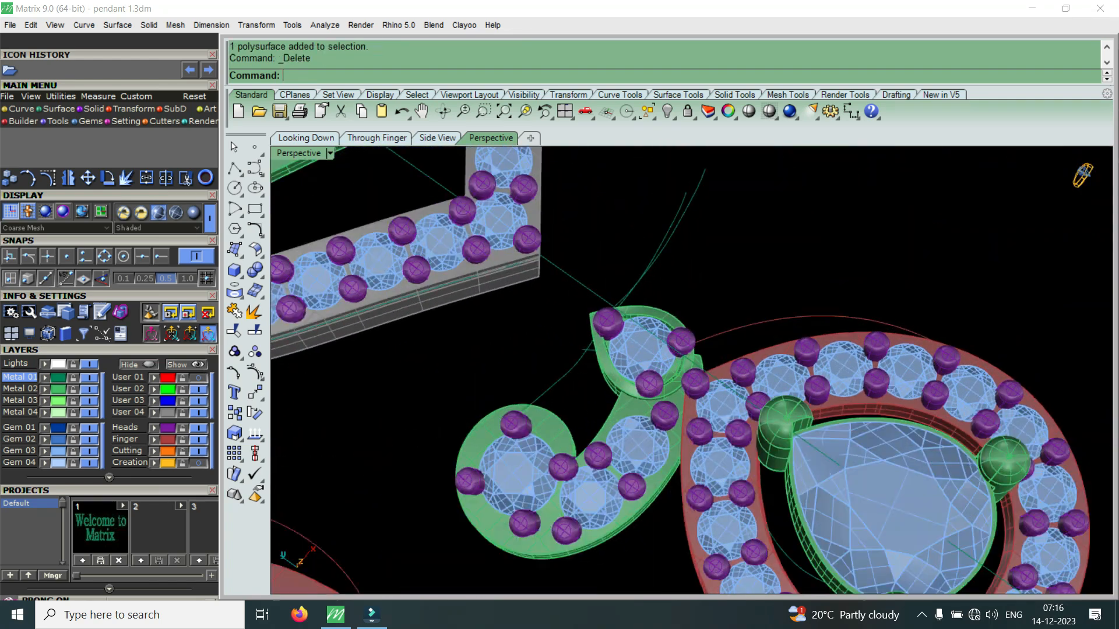
pyautogui.scroll(4, 676, 402)
pyautogui.click(756, 411)
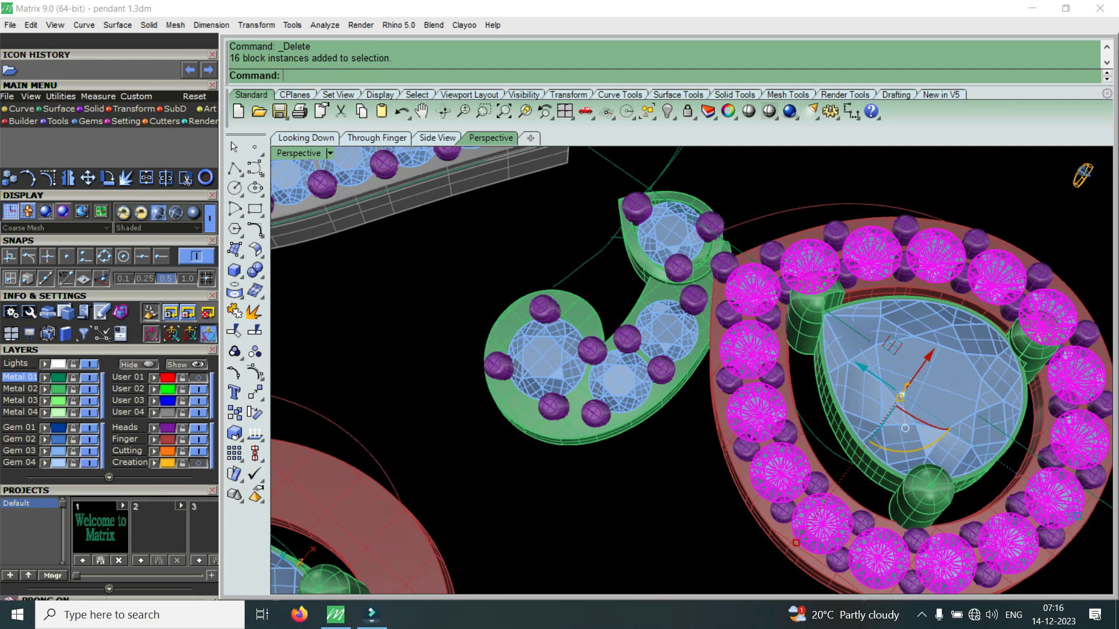
pyautogui.press('Escape')
# Step: Offset the red pear frame's outer wall surfaces inward by 0.5 as a solid, deleting the input surfaces
pyautogui.scroll(-6, 756, 408)
pyautogui.moveTo(756, 408); pyautogui.dragTo(781, 239, button='right')
pyautogui.scroll(6, 857, 343)
pyautogui.moveTo(700, 262); pyautogui.dragTo(653, 349, button='right')
pyautogui.scroll(3, 671, 379)
pyautogui.scroll(3, 682, 396)
pyautogui.click(688, 434)
pyautogui.scroll(-2, 653, 350)
pyautogui.scroll(-2, 650, 344)
pyautogui.scroll(5, 833, 472)
pyautogui.keyDown('shift'); pyautogui.click(834, 480); pyautogui.keyUp('shift')
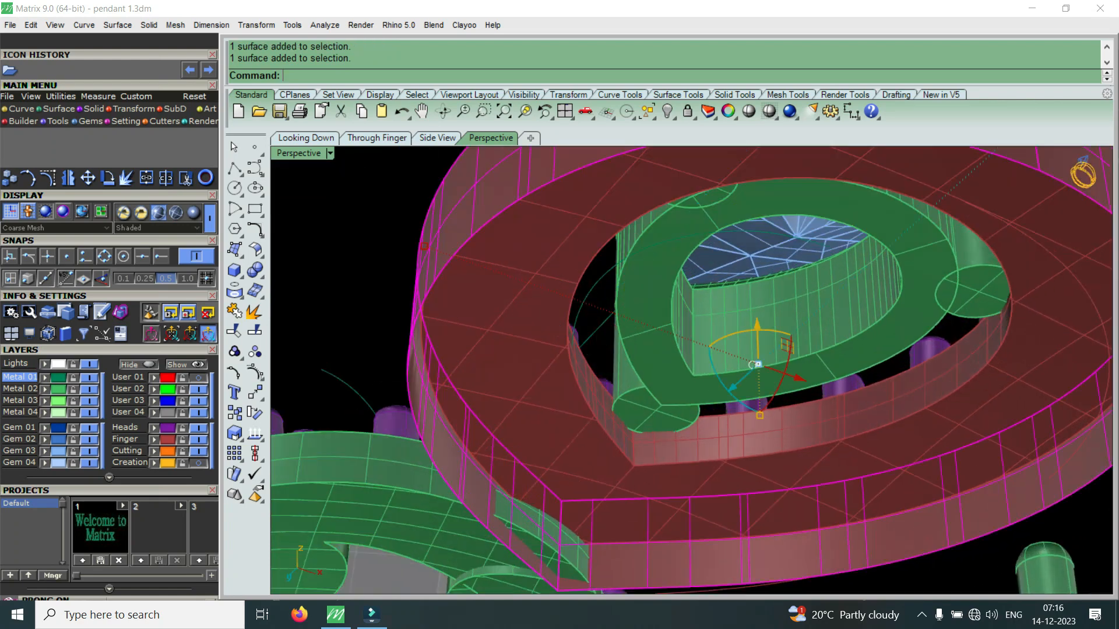
pyautogui.scroll(-5, 830, 475)
pyautogui.moveTo(831, 466); pyautogui.dragTo(857, 590, button='right')
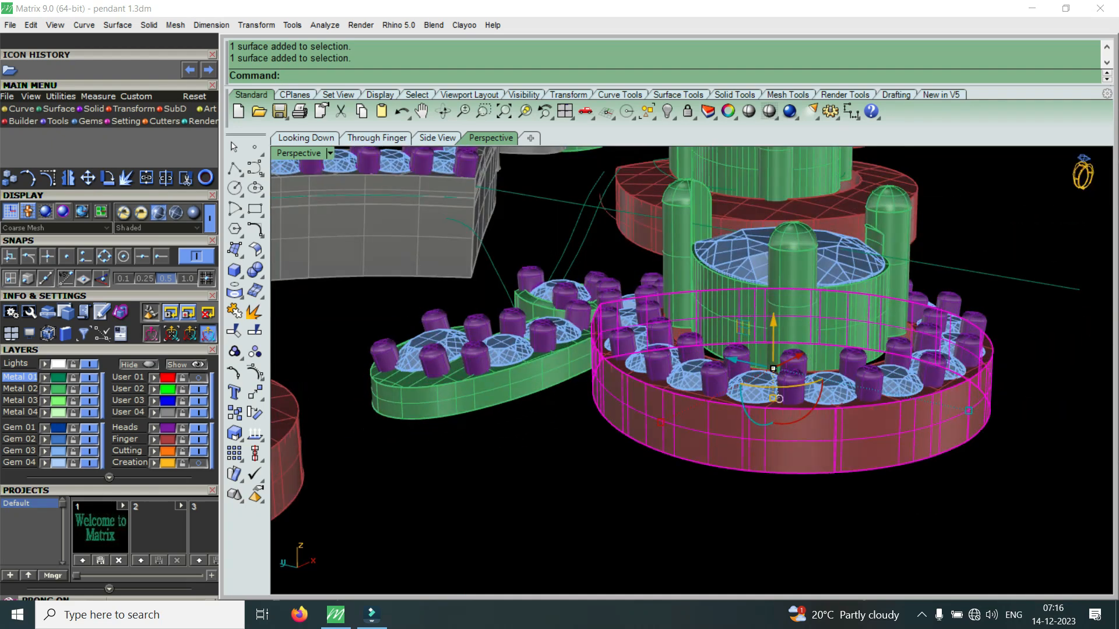
pyautogui.moveTo(653, 396); pyautogui.dragTo(720, 247, button='right')
pyautogui.scroll(3, 693, 373)
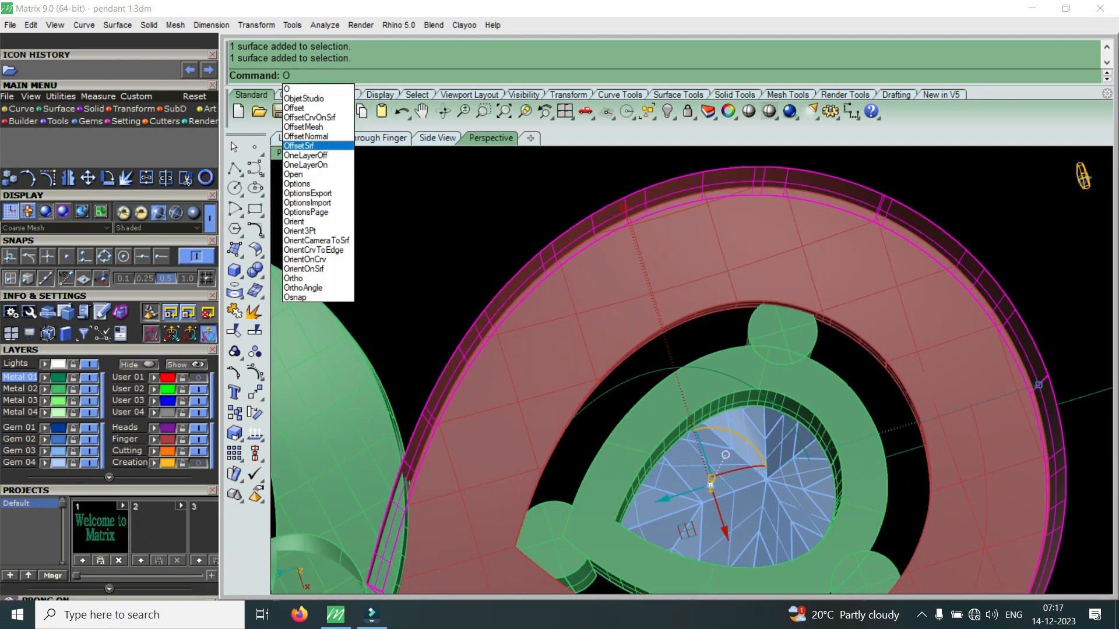
pyautogui.click(304, 145)
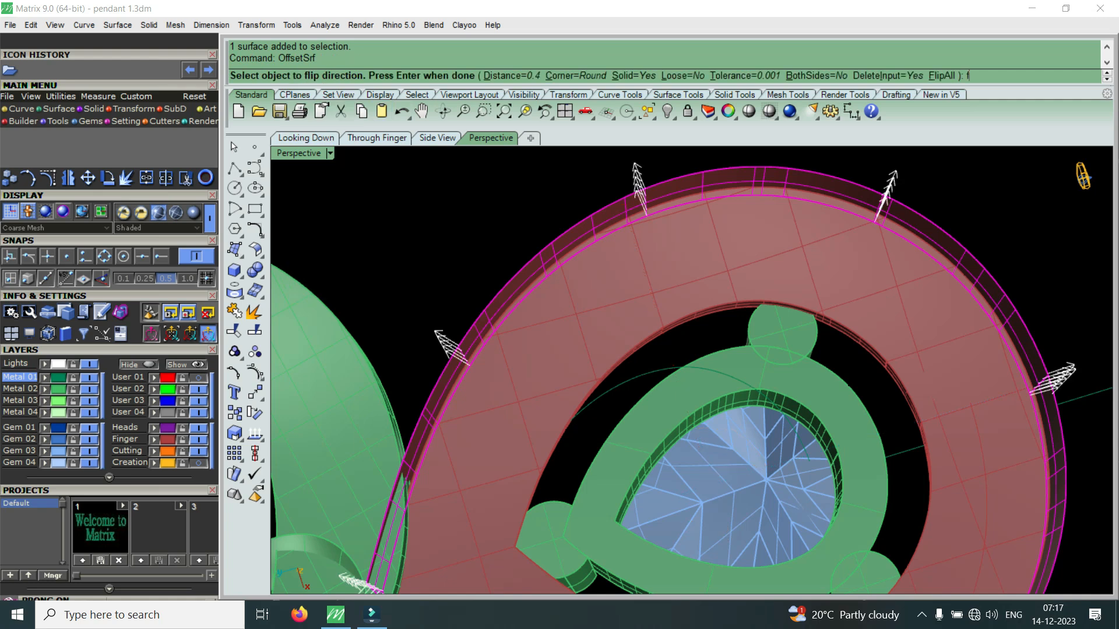
pyautogui.press('Return')
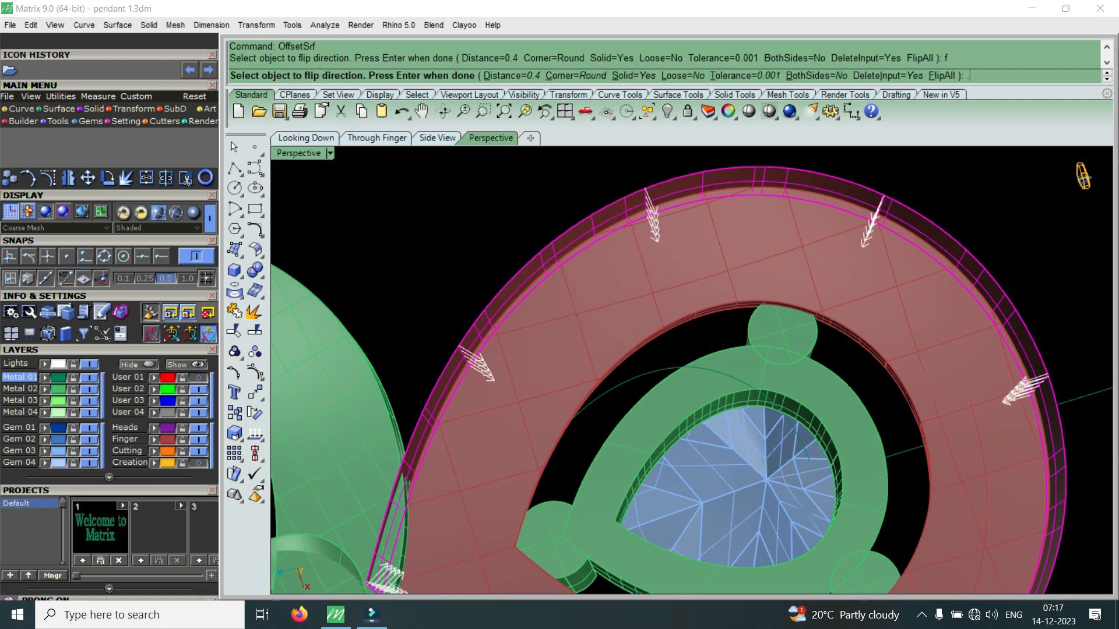
pyautogui.press('Return')
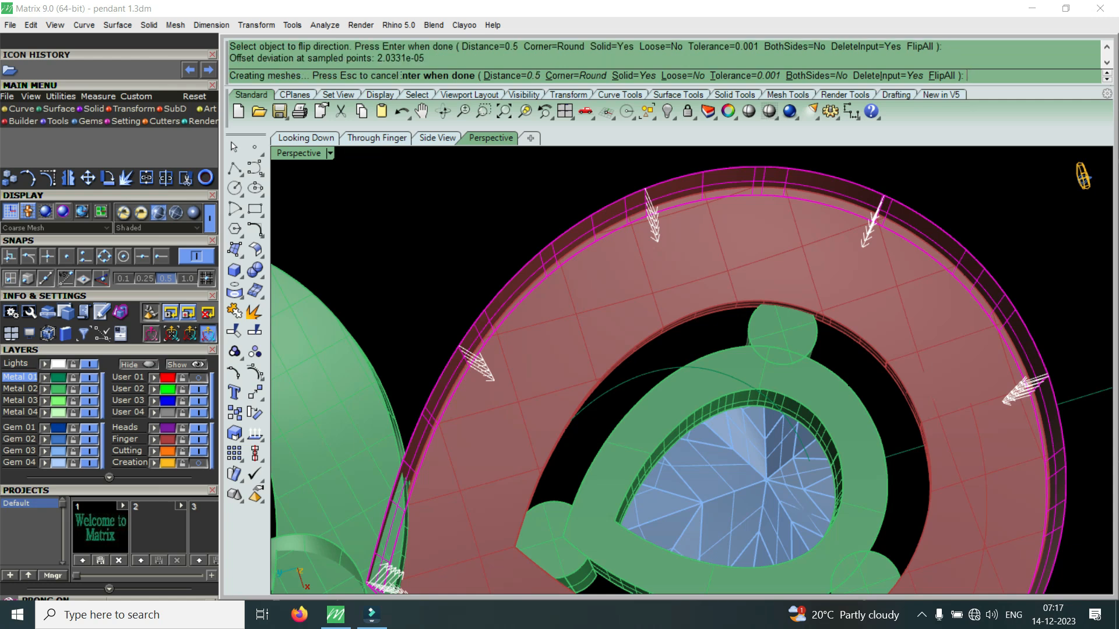
pyautogui.scroll(-3, 589, 257)
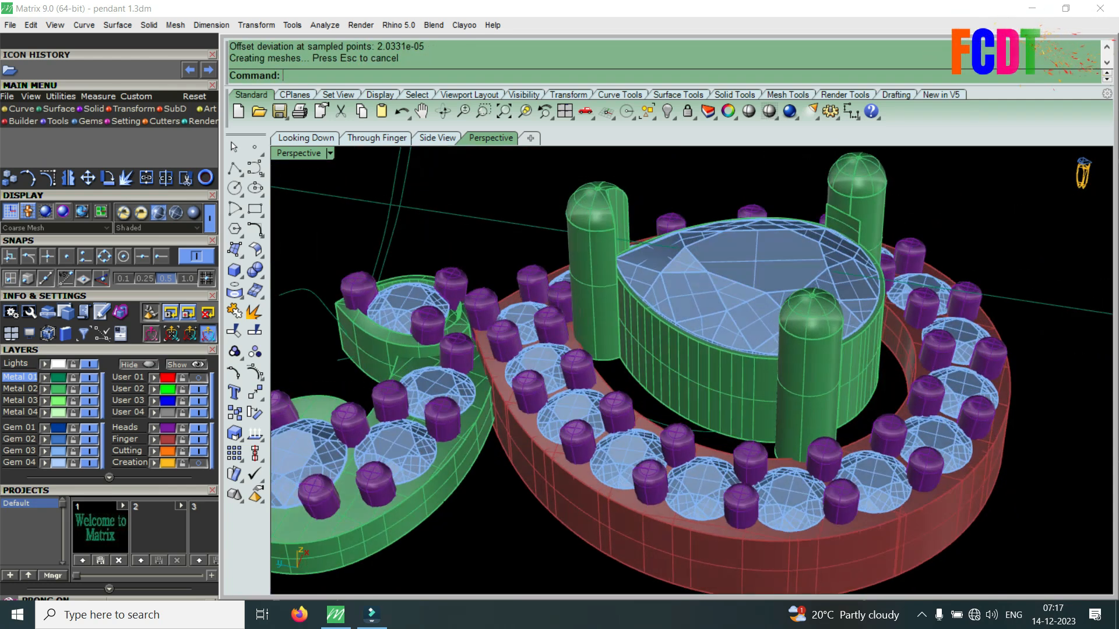
# Step: Start gem cutters for the grouped round gems on the red frame and set their girdle width to 12%
pyautogui.moveTo(539, 280); pyautogui.dragTo(534, 426, button='right')
pyautogui.scroll(2, 534, 425)
pyautogui.click(540, 408)
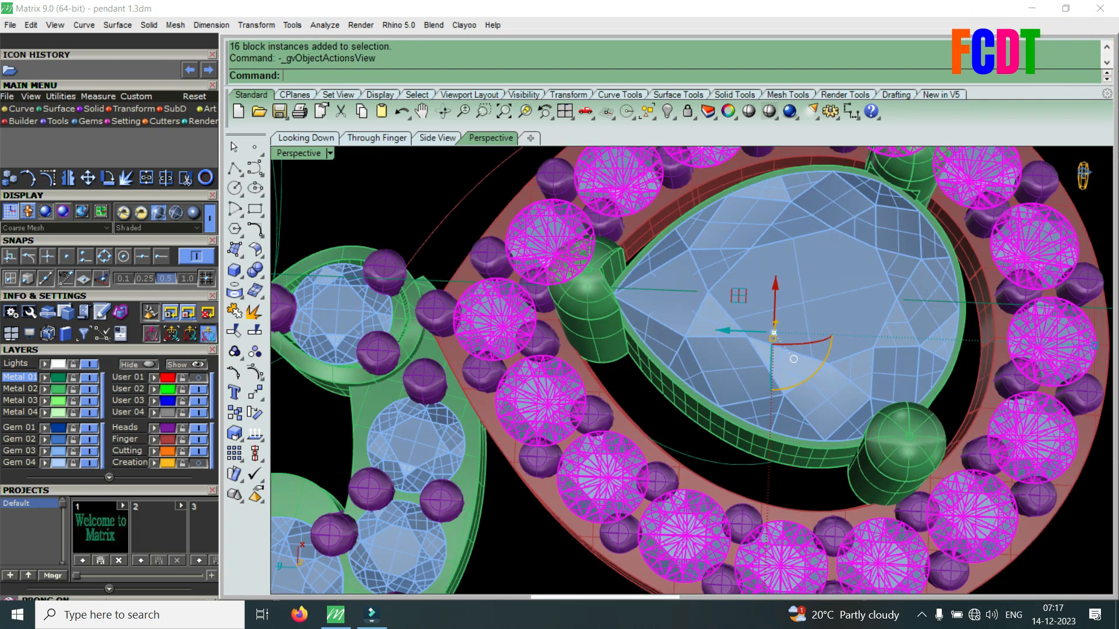
pyautogui.click(576, 408)
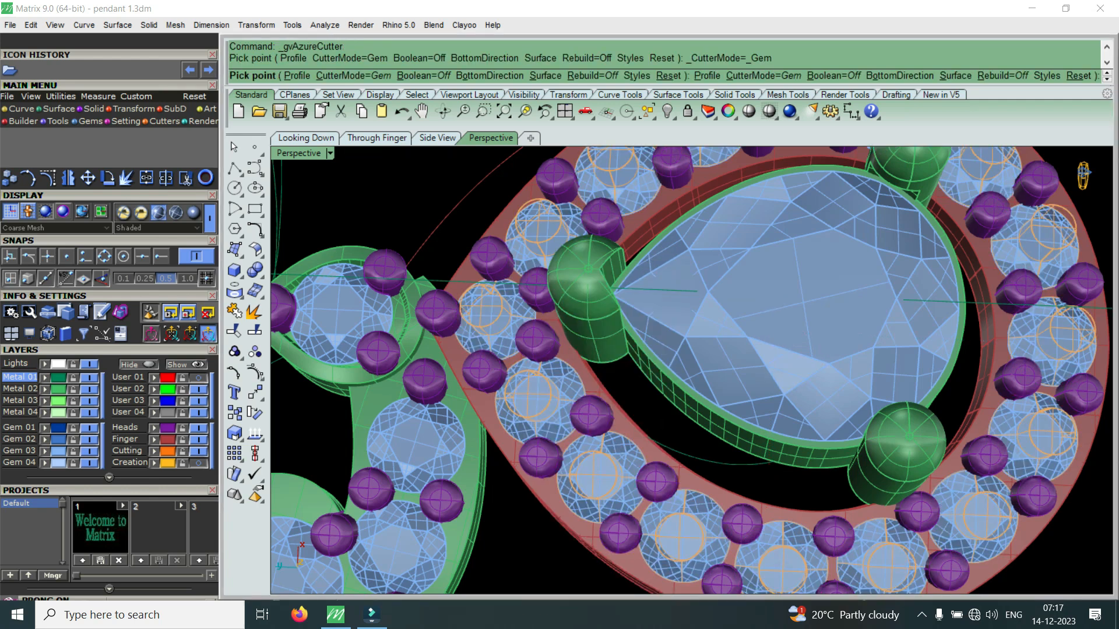
pyautogui.scroll(-5, 717, 315)
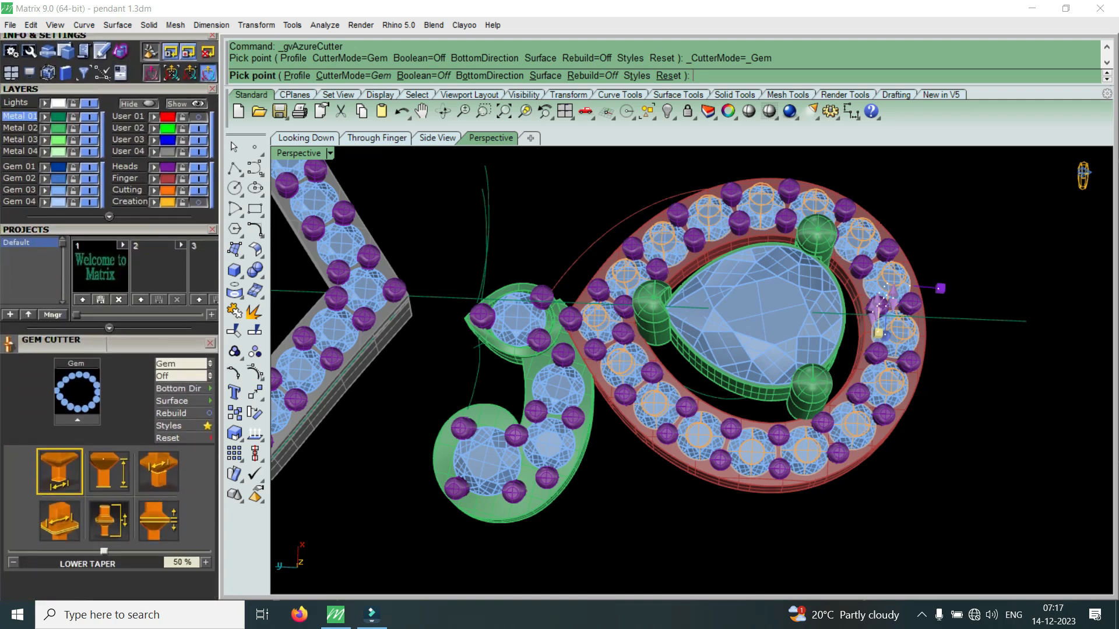
pyautogui.click(158, 520)
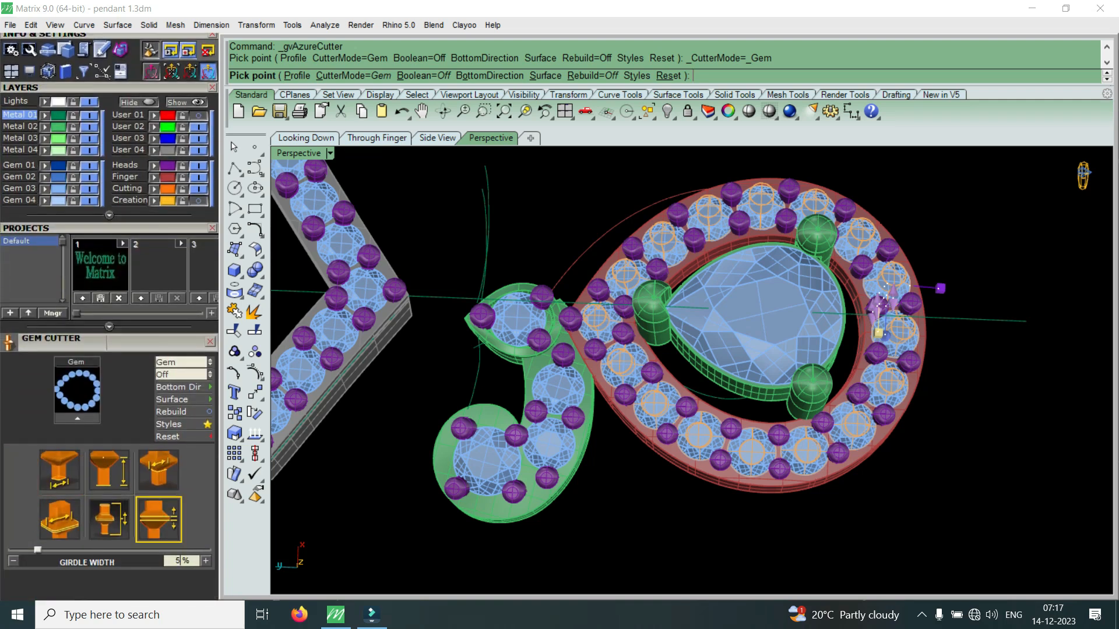
pyautogui.click(206, 561)
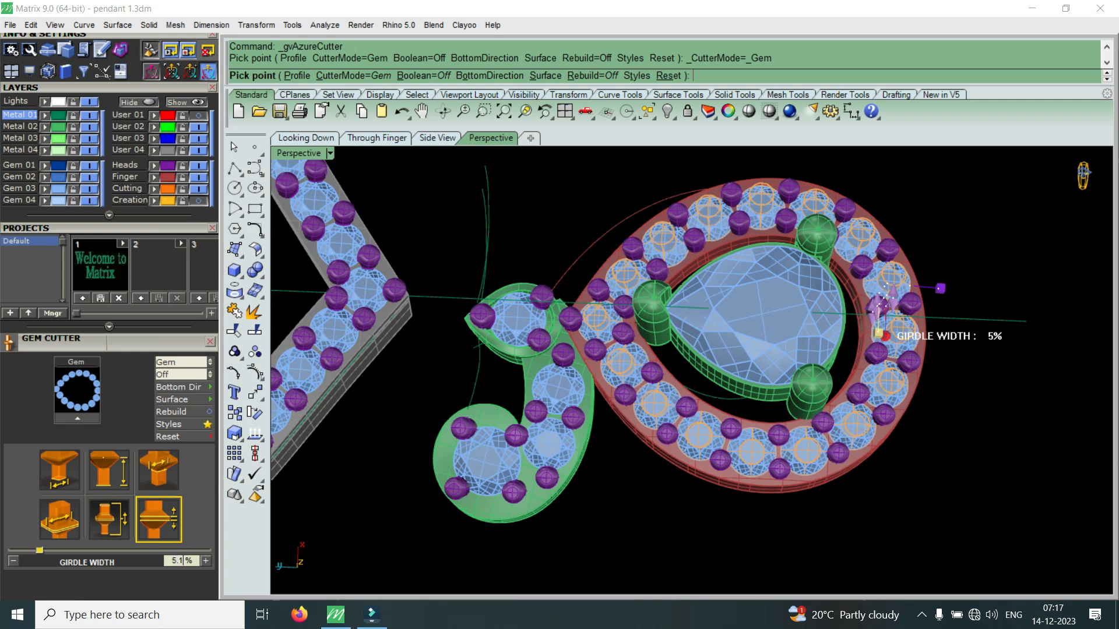
pyautogui.moveTo(67, 550); pyautogui.dragTo(74, 551)
pyautogui.moveTo(83, 550); pyautogui.dragTo(85, 551)
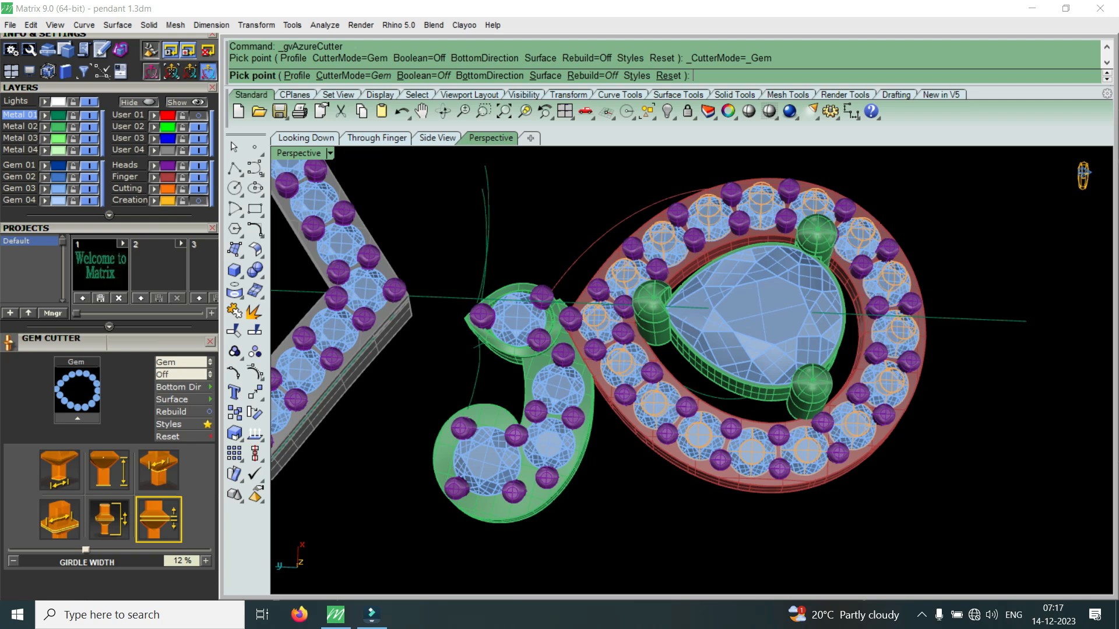
# Step: Set the gem cutters' lower depth to -198% so they pass through the frame, and create them
pyautogui.click(109, 470)
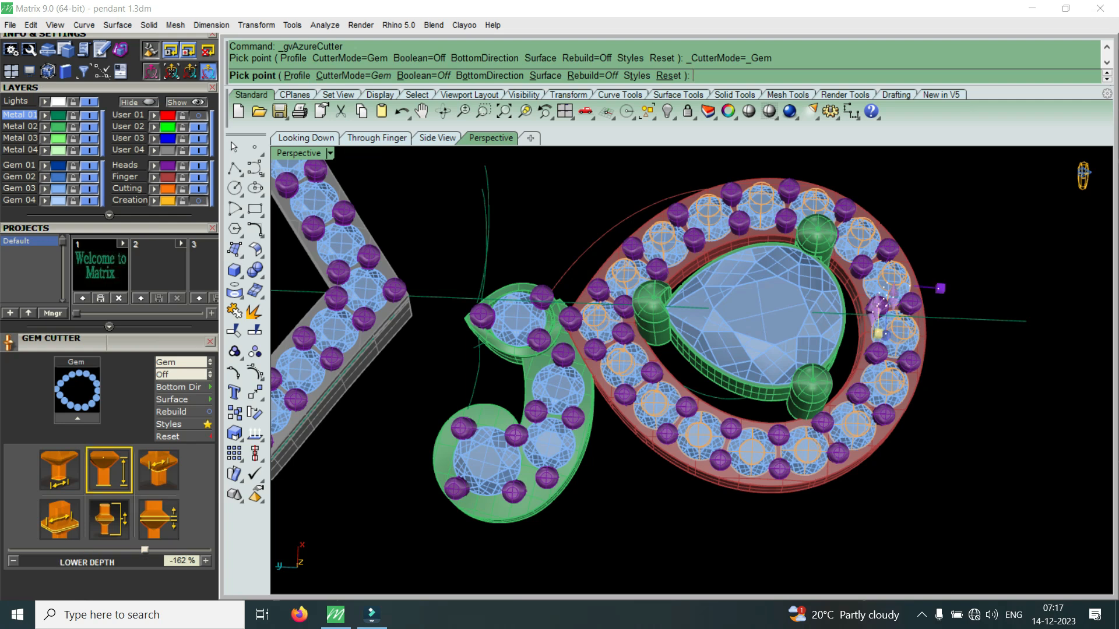
pyautogui.moveTo(144, 550); pyautogui.dragTo(130, 551)
pyautogui.moveTo(635, 420); pyautogui.dragTo(638, 268, button='right')
pyautogui.scroll(8, 692, 376)
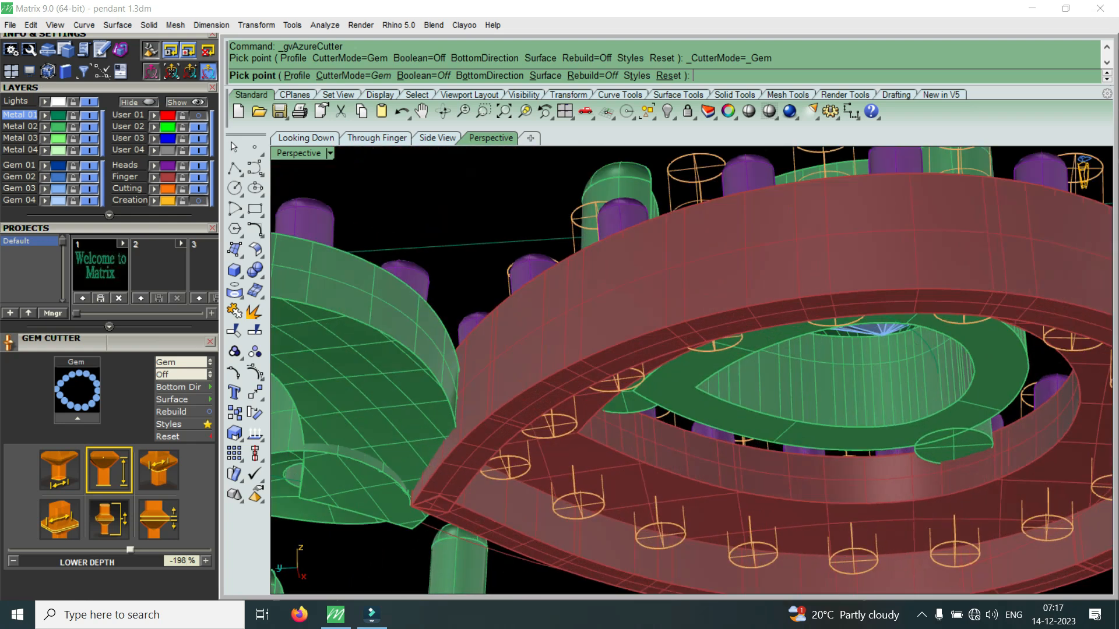
pyautogui.press('Return')
pyautogui.moveTo(728, 326); pyautogui.dragTo(720, 475, button='right')
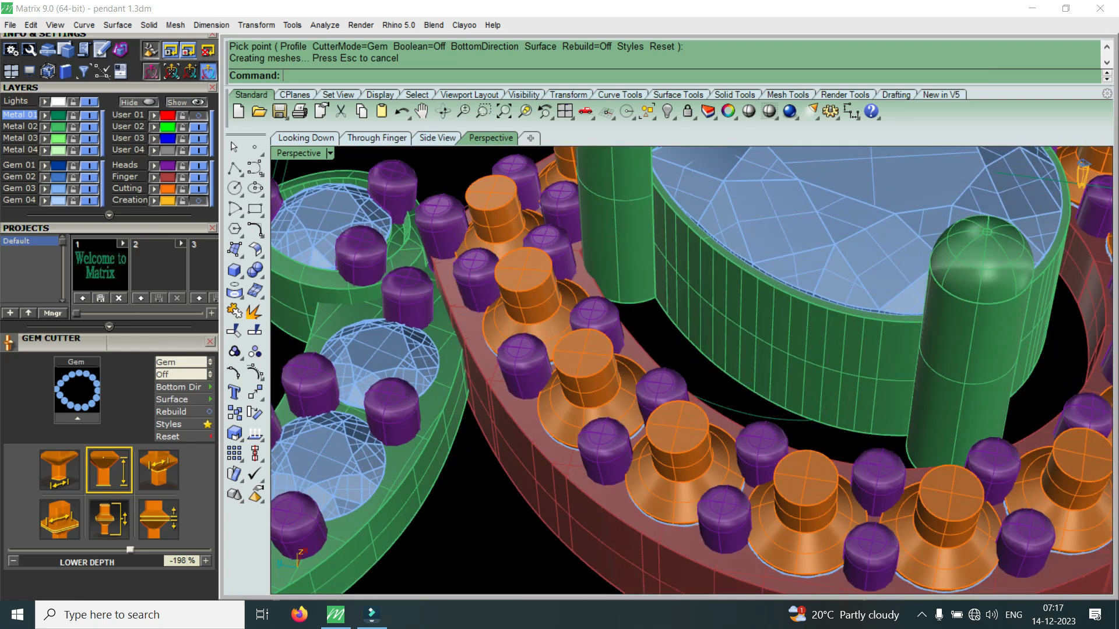
pyautogui.click(60, 519)
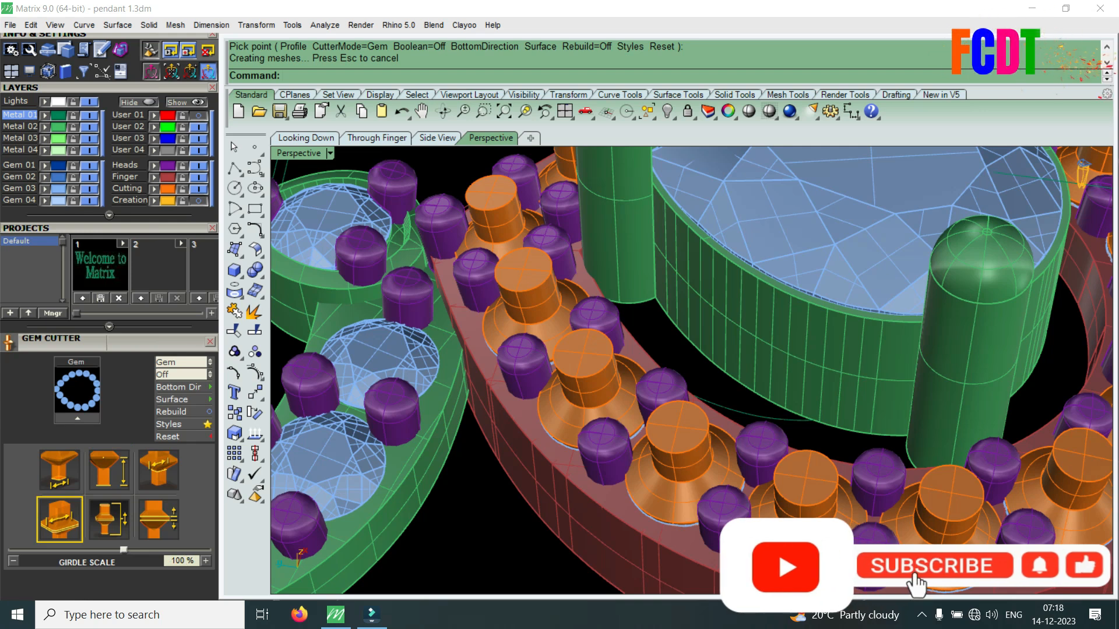
# Step: Try to subtract the gem cutters from the grouped red frame plate and prongs with a Boolean difference
pyautogui.scroll(1, 110, 373)
pyautogui.scroll(6, 109, 314)
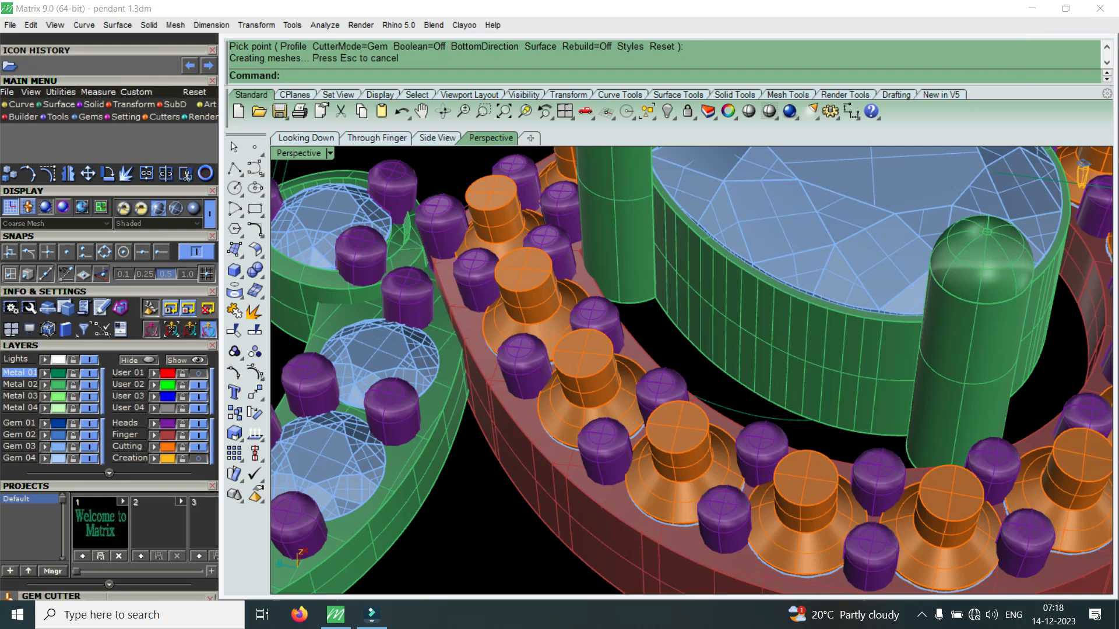
pyautogui.click(93, 104)
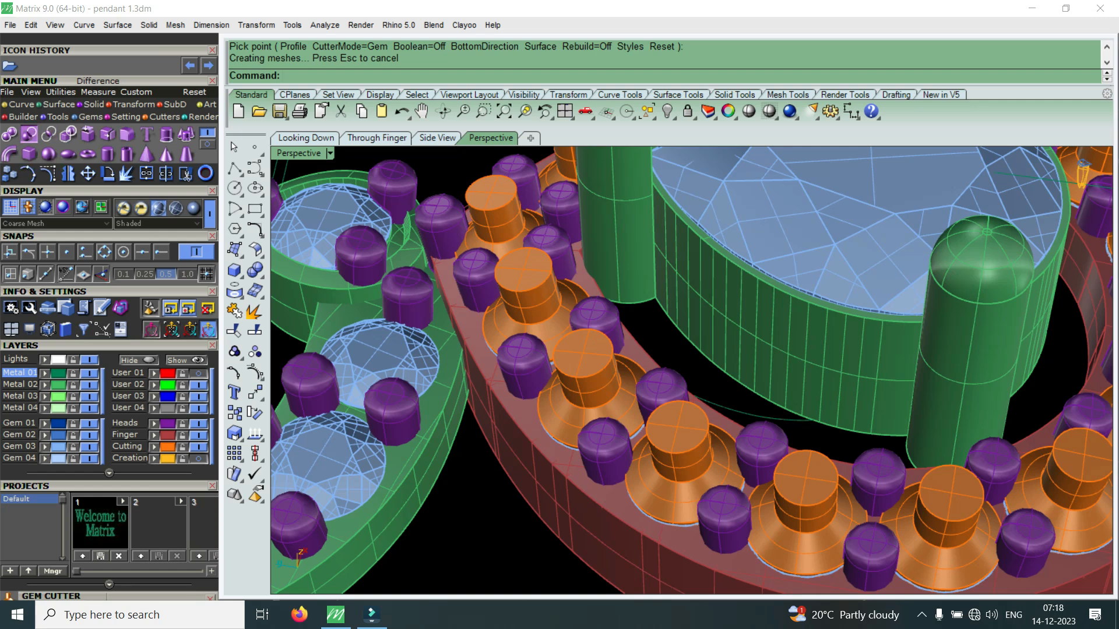
pyautogui.click(28, 135)
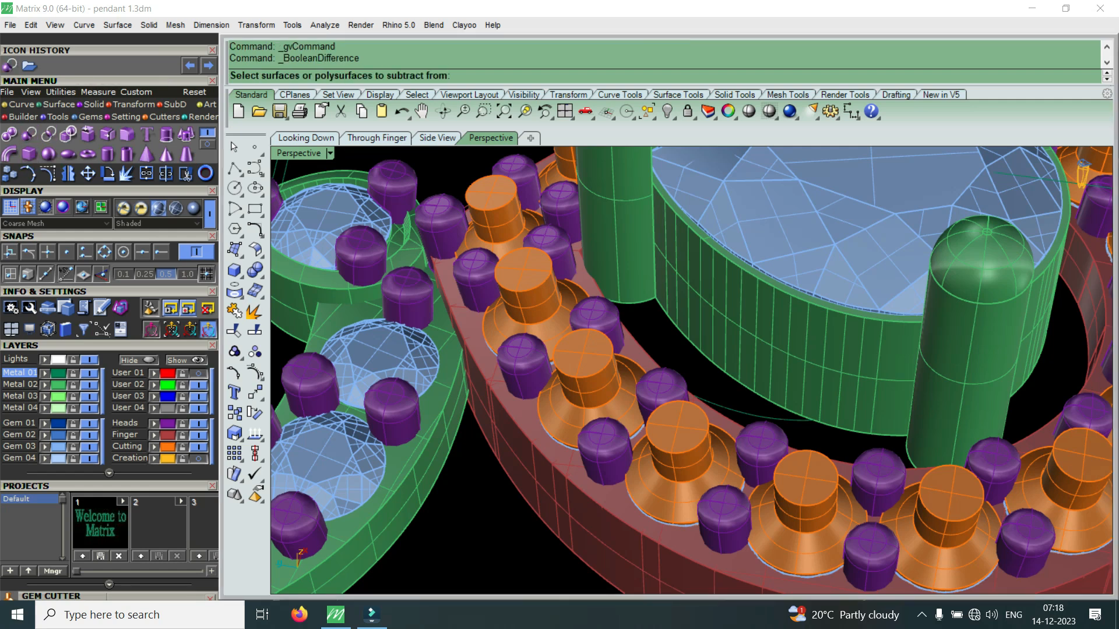
pyautogui.click(500, 421)
pyautogui.click(524, 417)
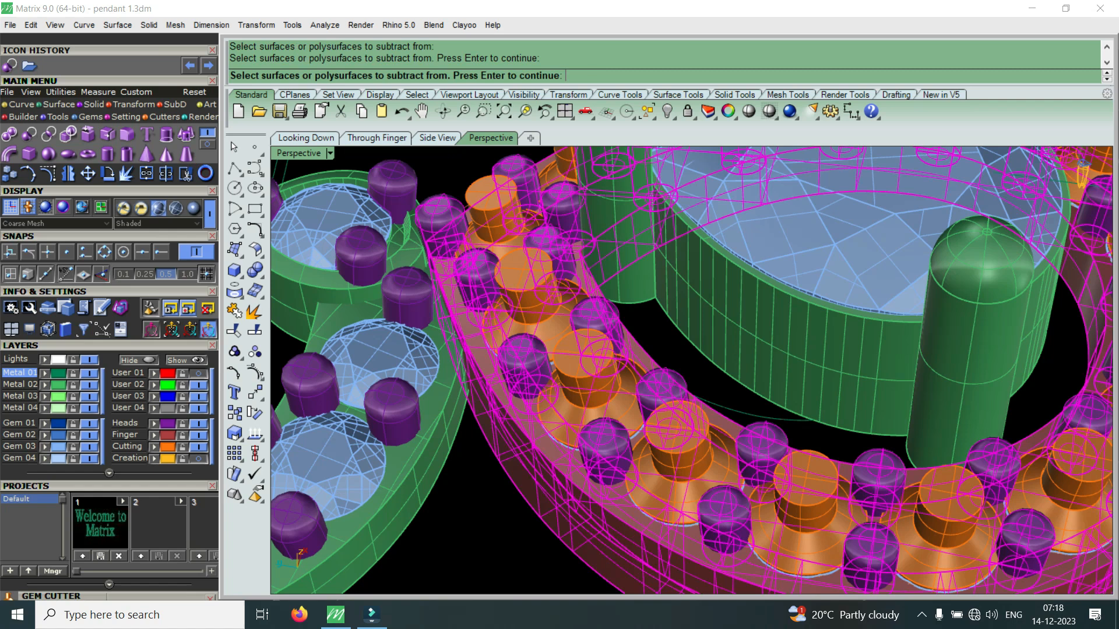
pyautogui.press('Return')
pyautogui.press('Return')
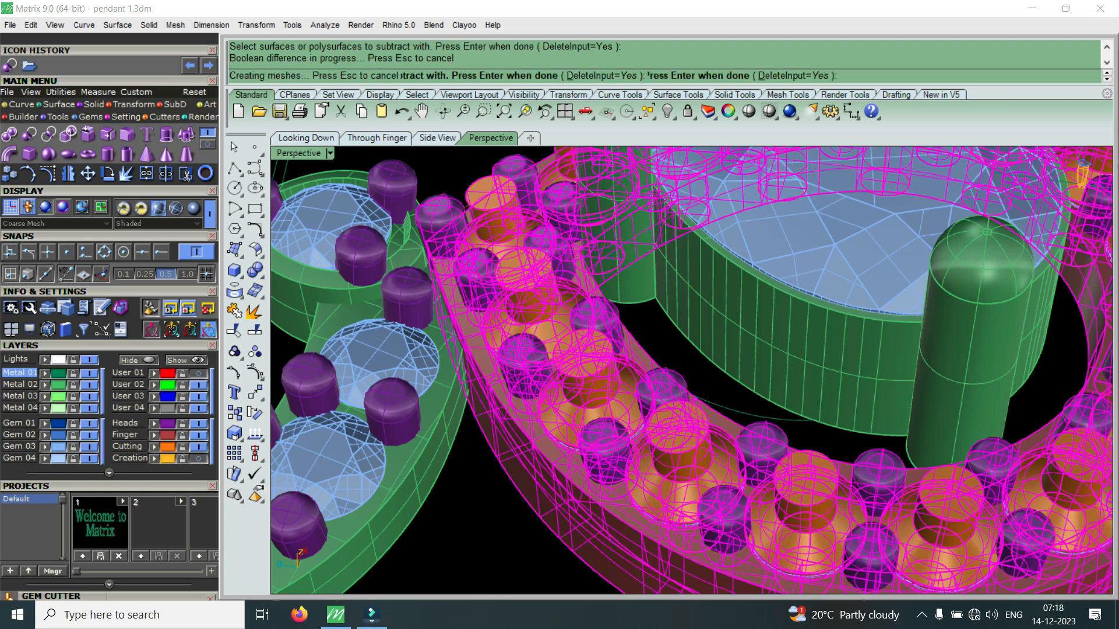
# Step: Check the cut red frame and undo the Boolean difference
pyautogui.scroll(-8, 580, 370)
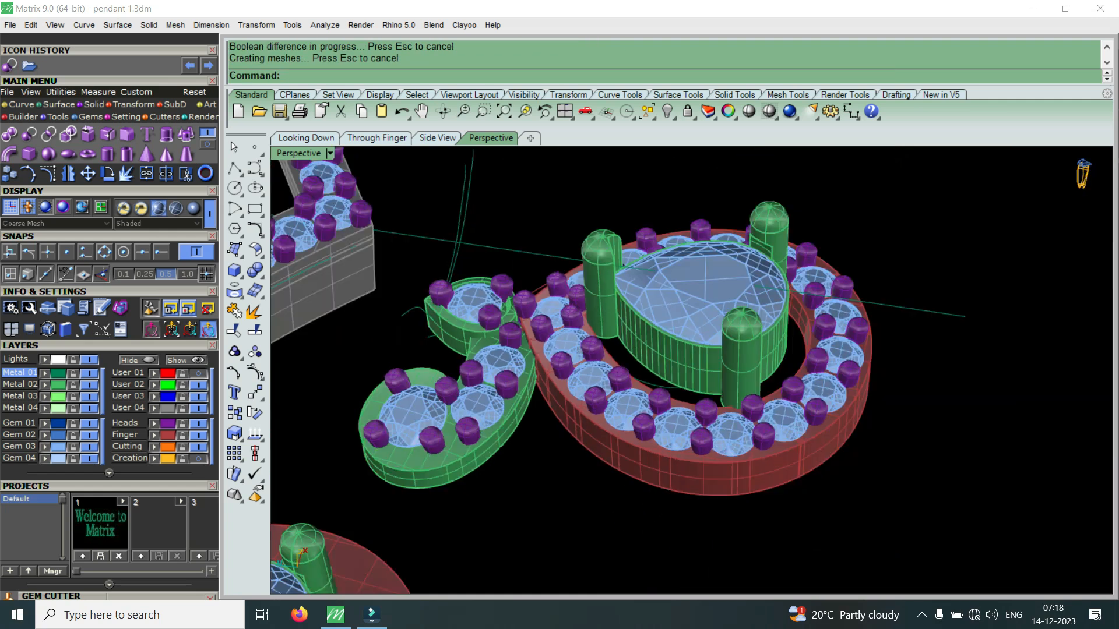
pyautogui.moveTo(770, 449); pyautogui.dragTo(739, 483, button='right')
pyautogui.scroll(8, 732, 274)
pyautogui.scroll(-5, 738, 483)
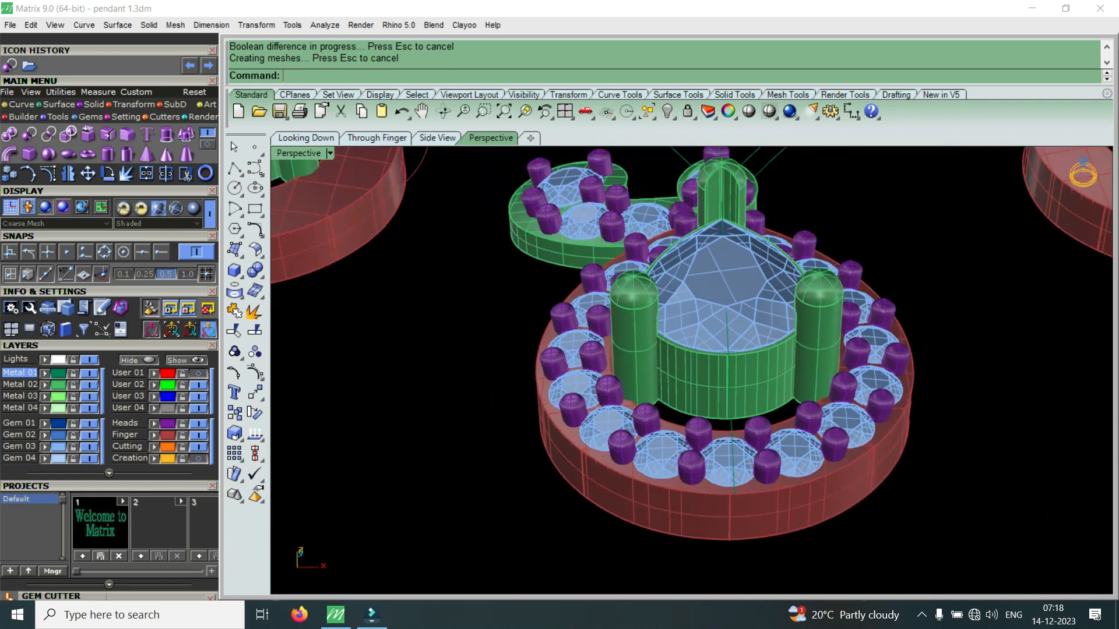
pyautogui.scroll(4, 738, 483)
pyautogui.click(743, 505)
pyautogui.press('Escape')
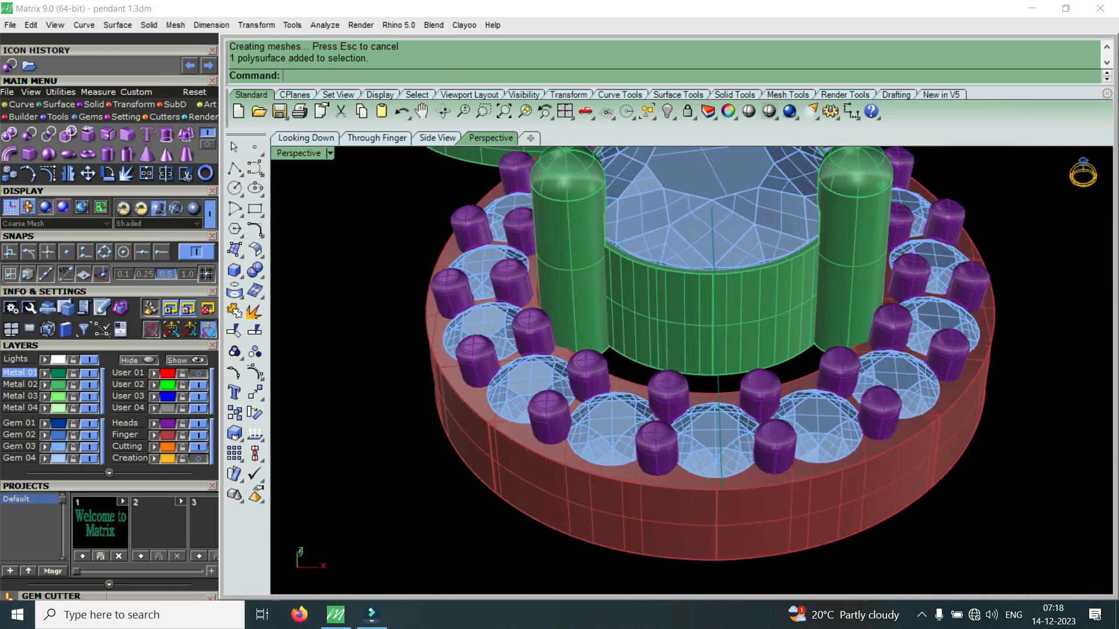
pyautogui.hotkey('ctrl', 'z')
pyautogui.press('Escape')
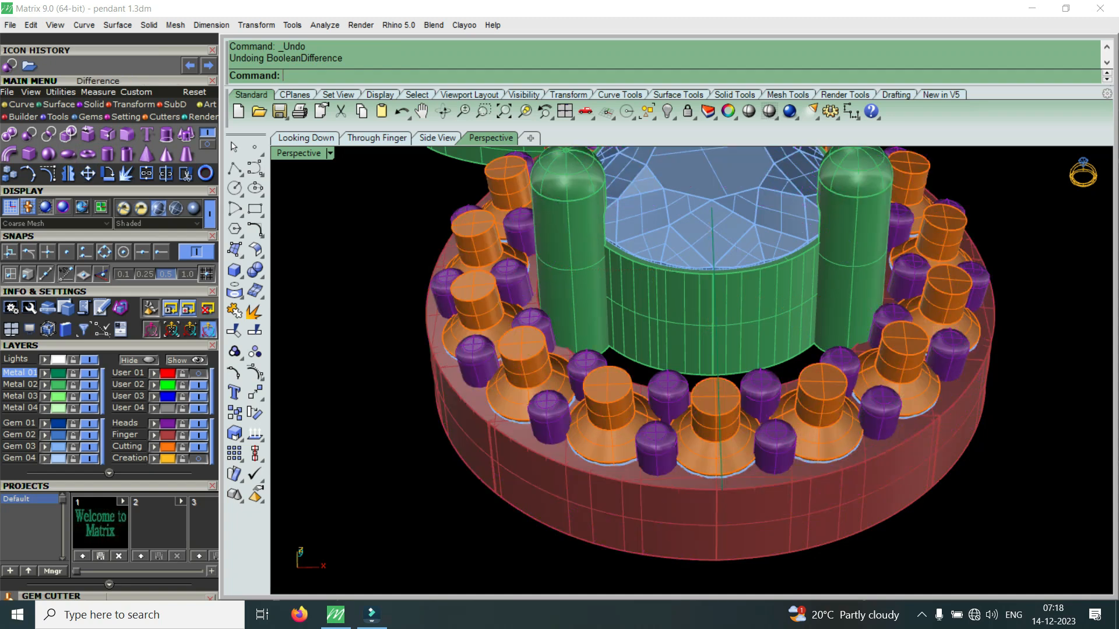
# Step: Subtract the gem cutters from the red frame's outer wall solids and its grouped plate and prongs with a Boolean difference
pyautogui.click(28, 134)
pyautogui.scroll(2, 665, 505)
pyautogui.click(665, 506)
pyautogui.click(778, 506)
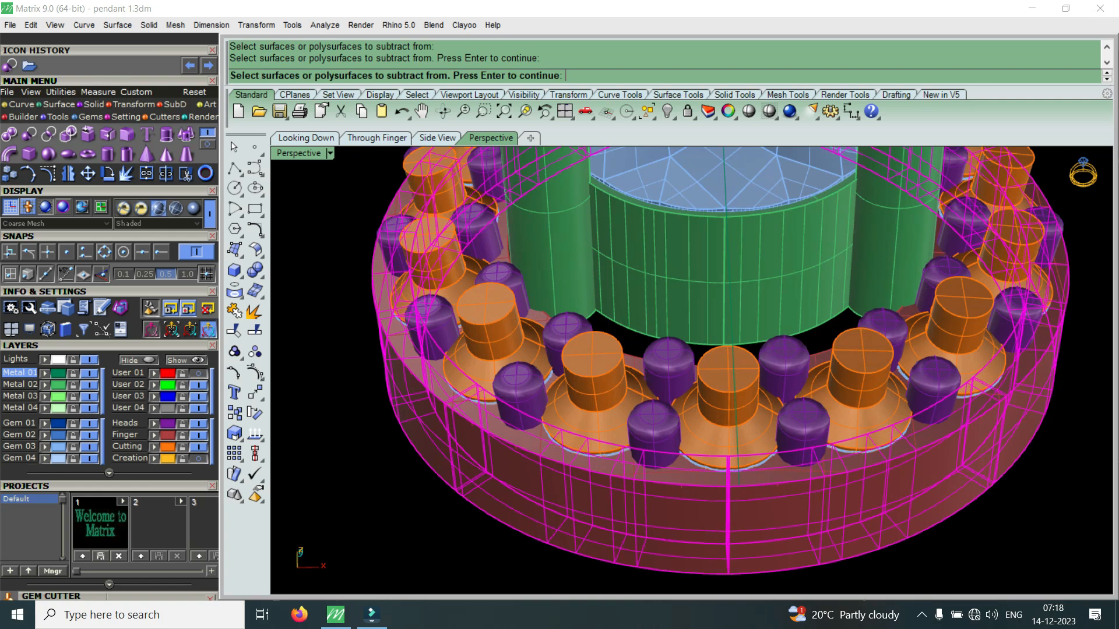
pyautogui.scroll(2, 724, 489)
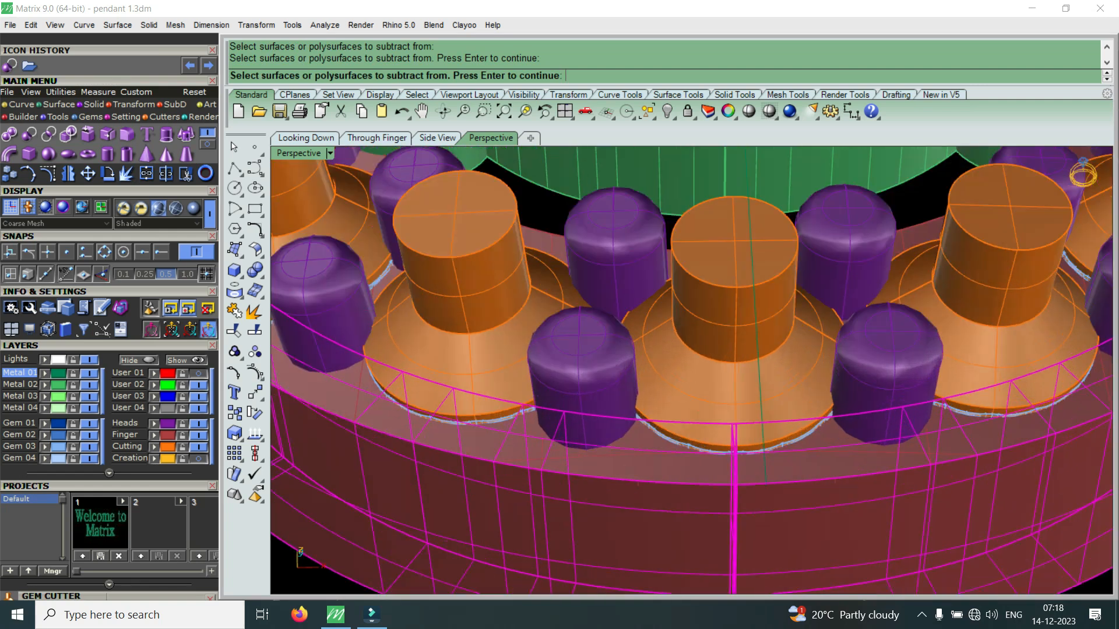
pyautogui.click(589, 391)
pyautogui.press('Return')
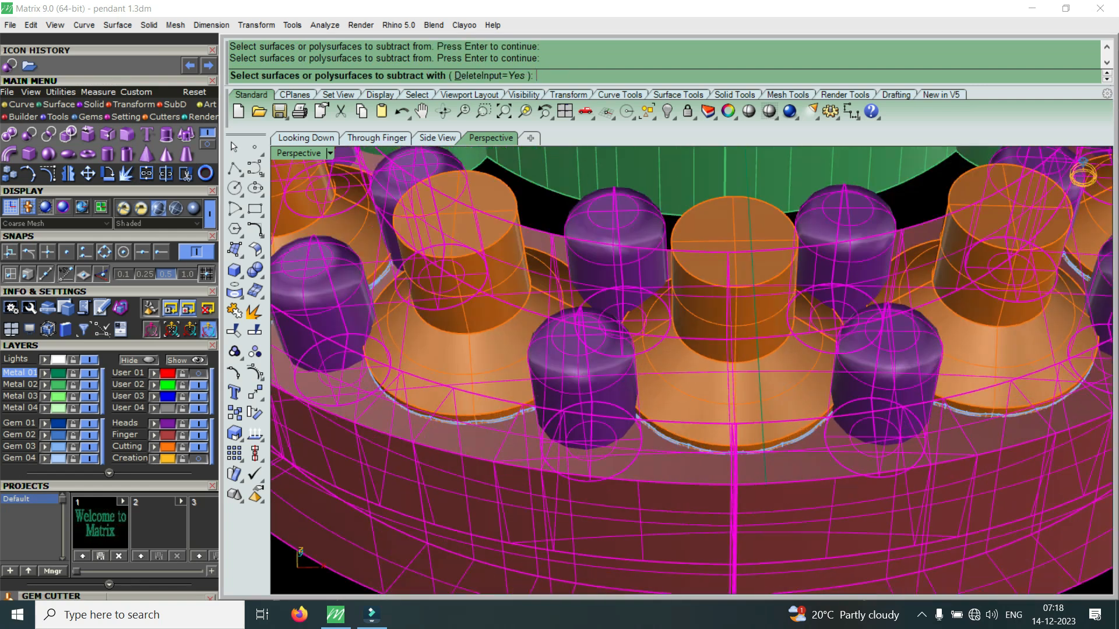
pyautogui.click(714, 388)
pyautogui.press('Return')
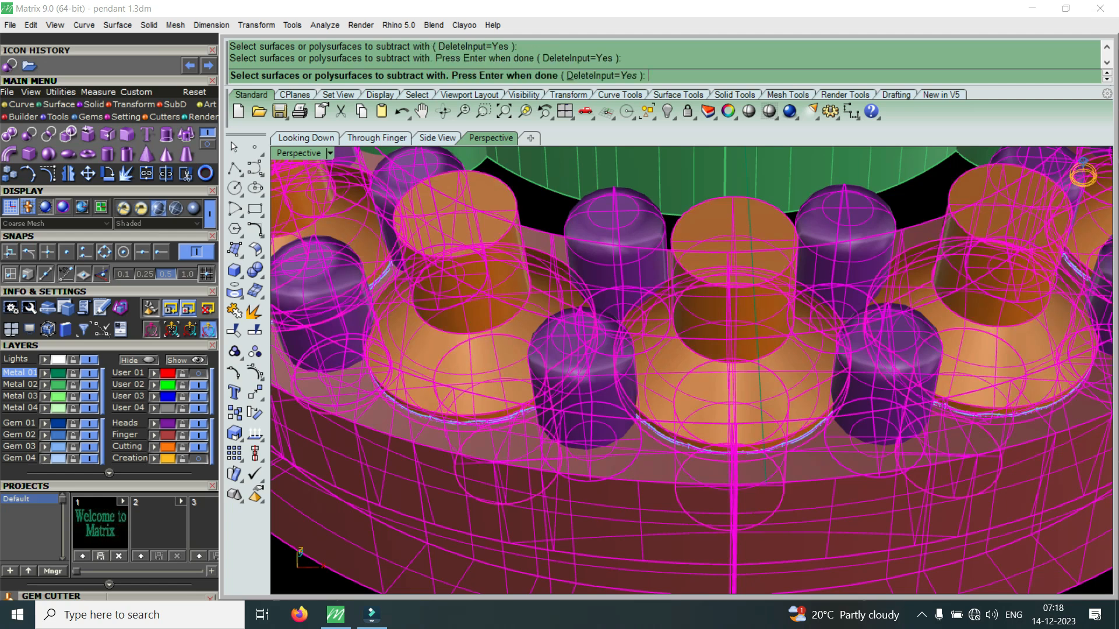
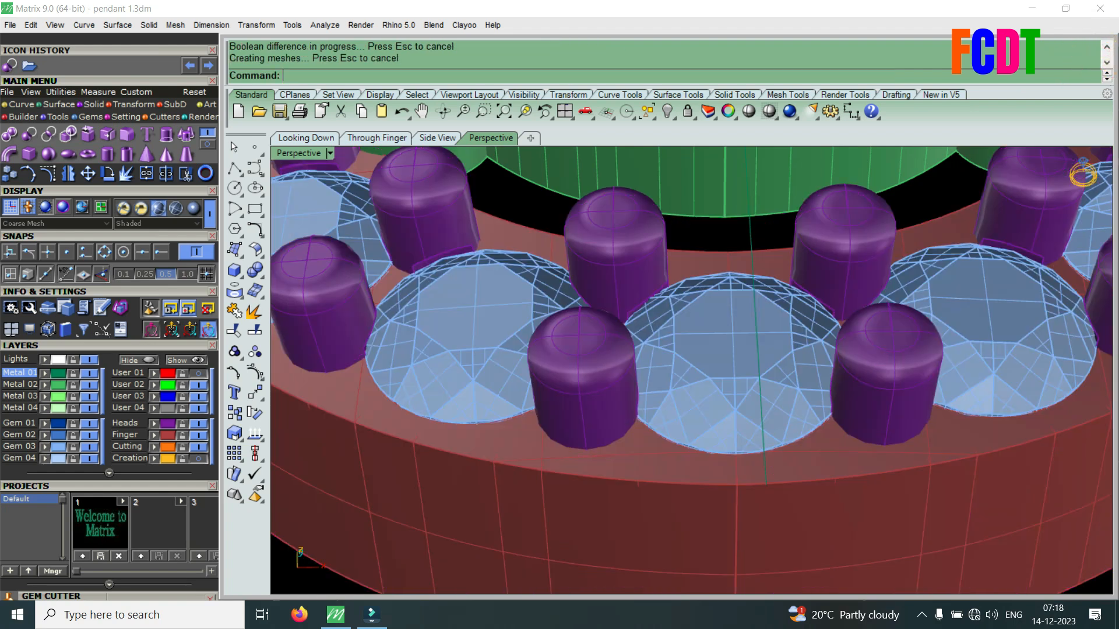
# Step: Group the green scroll's metal body with the prongs around its three round gems
pyautogui.scroll(-5, 692, 370)
pyautogui.moveTo(691, 350); pyautogui.dragTo(810, 420, button='right')
pyautogui.scroll(-9, 845, 412)
pyautogui.scroll(5, 738, 434)
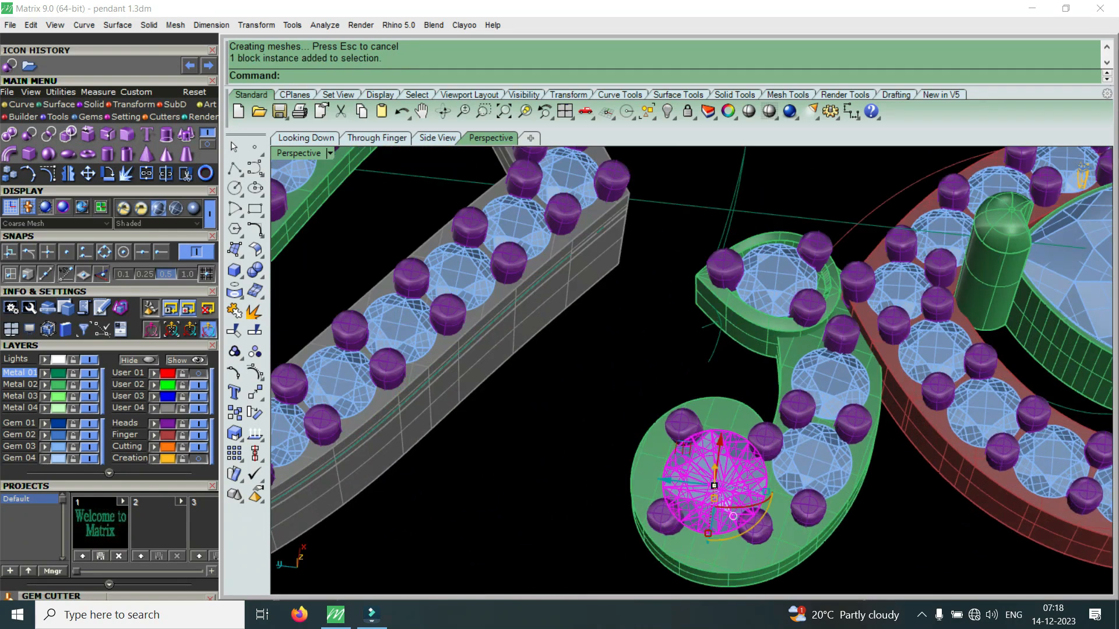
pyautogui.click(801, 516)
pyautogui.press('Escape')
pyautogui.scroll(4, 749, 526)
pyautogui.click(761, 525)
pyautogui.click(796, 525)
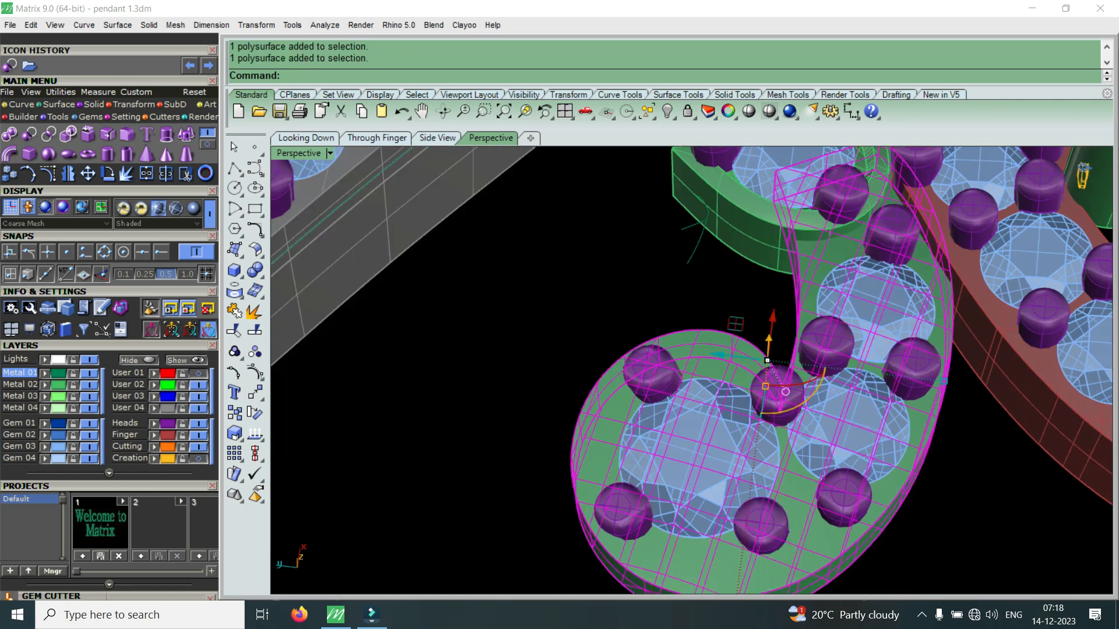
pyautogui.keyDown('shift'); pyautogui.click(763, 527); pyautogui.keyUp('shift')
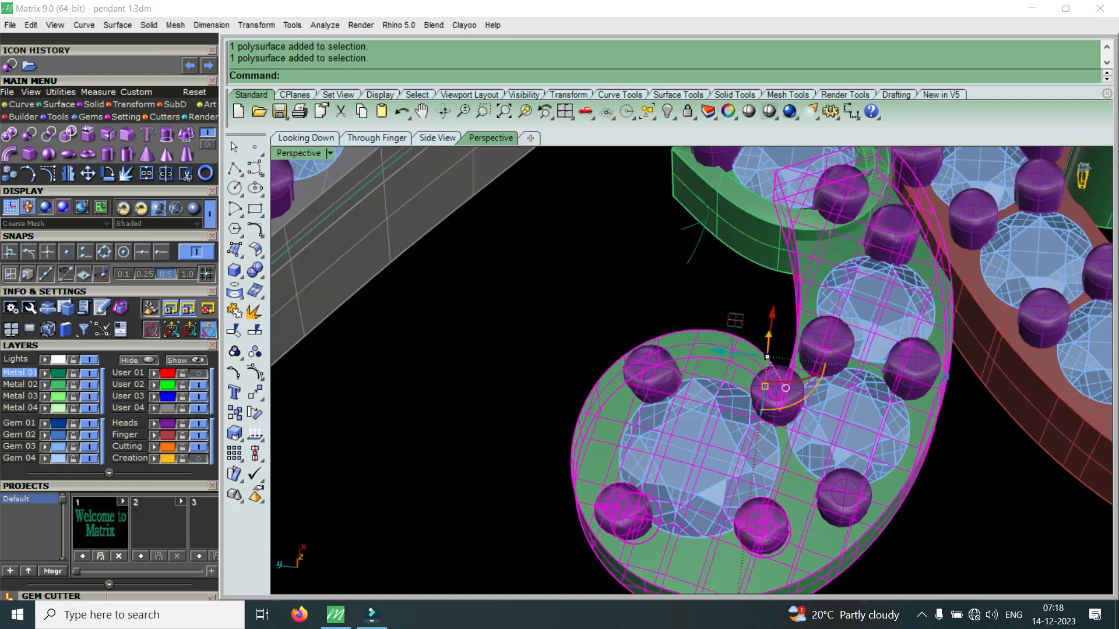
pyautogui.scroll(3, 824, 495)
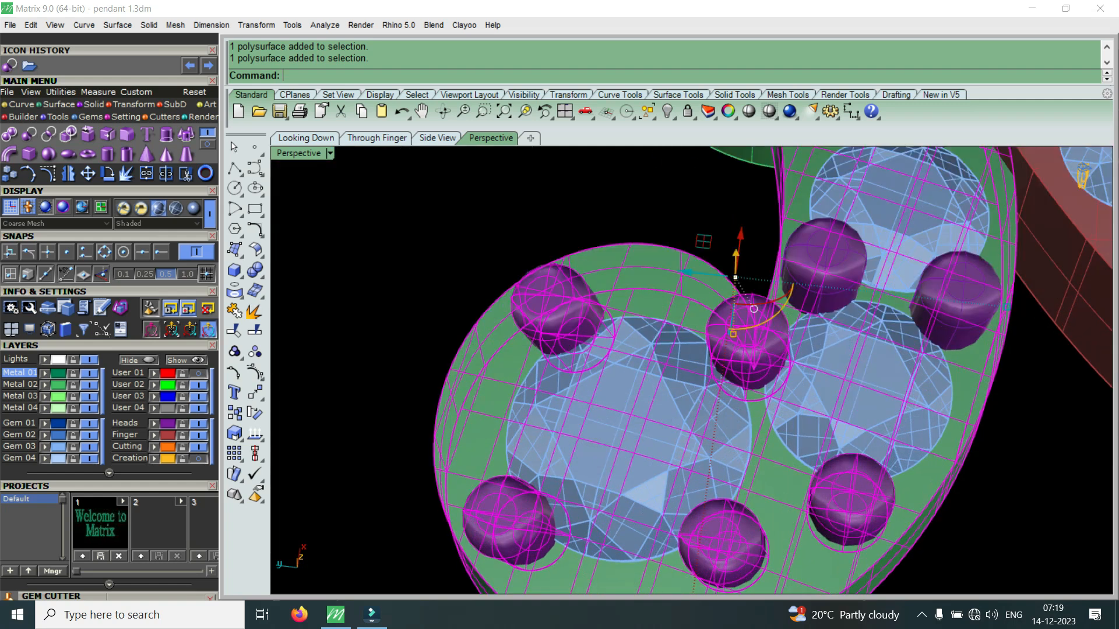
pyautogui.keyDown('shift'); pyautogui.click(825, 274); pyautogui.keyUp('shift')
pyautogui.scroll(-5, 760, 482)
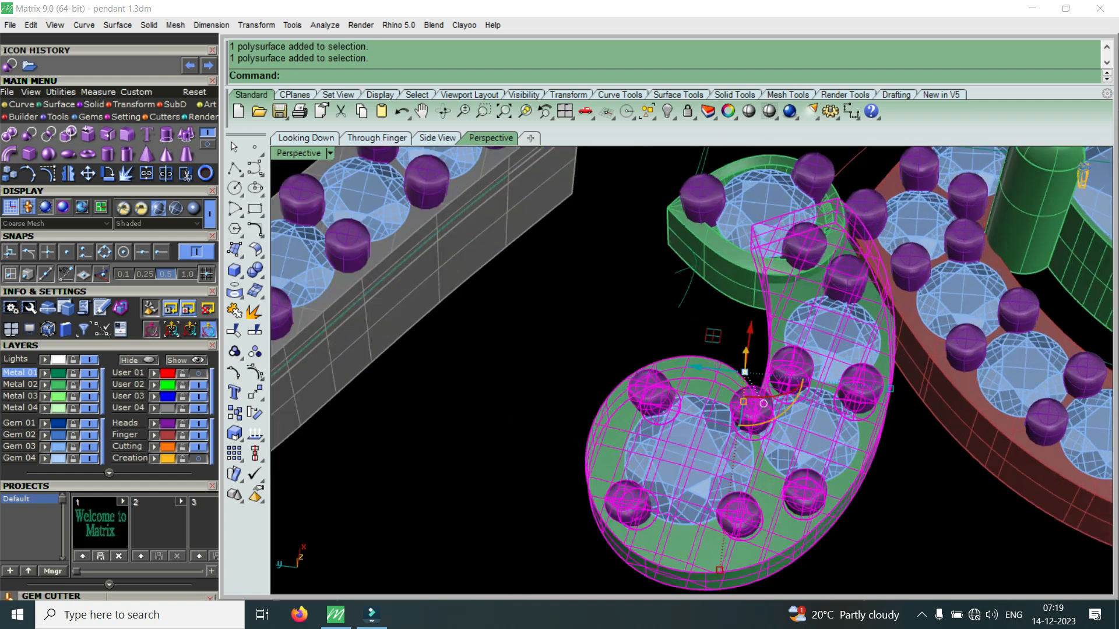
pyautogui.scroll(5, 838, 299)
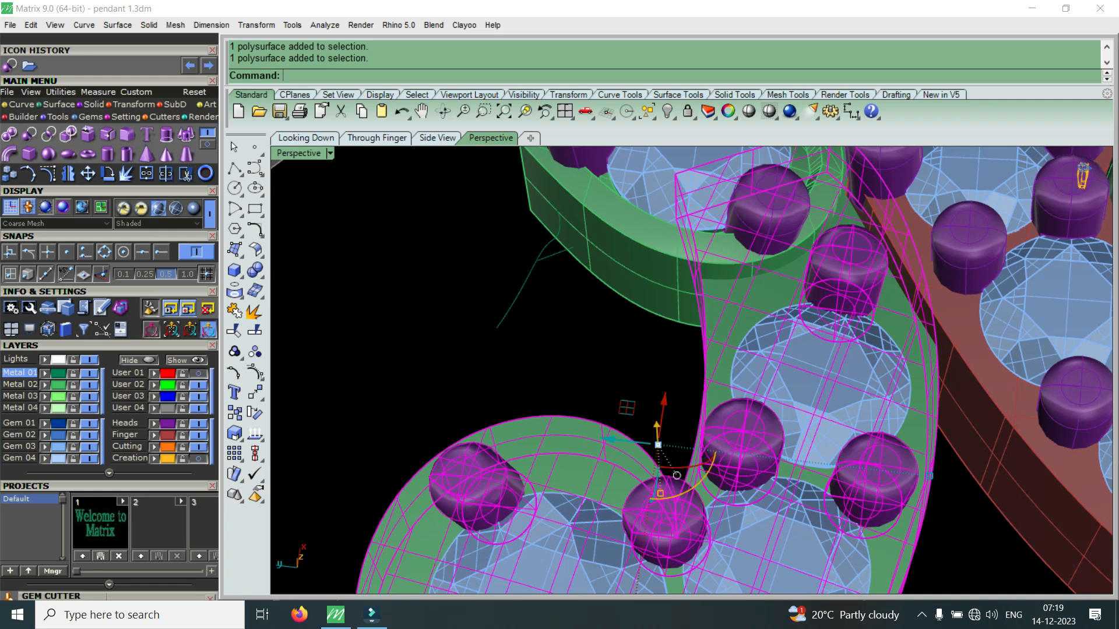
pyautogui.write('g')
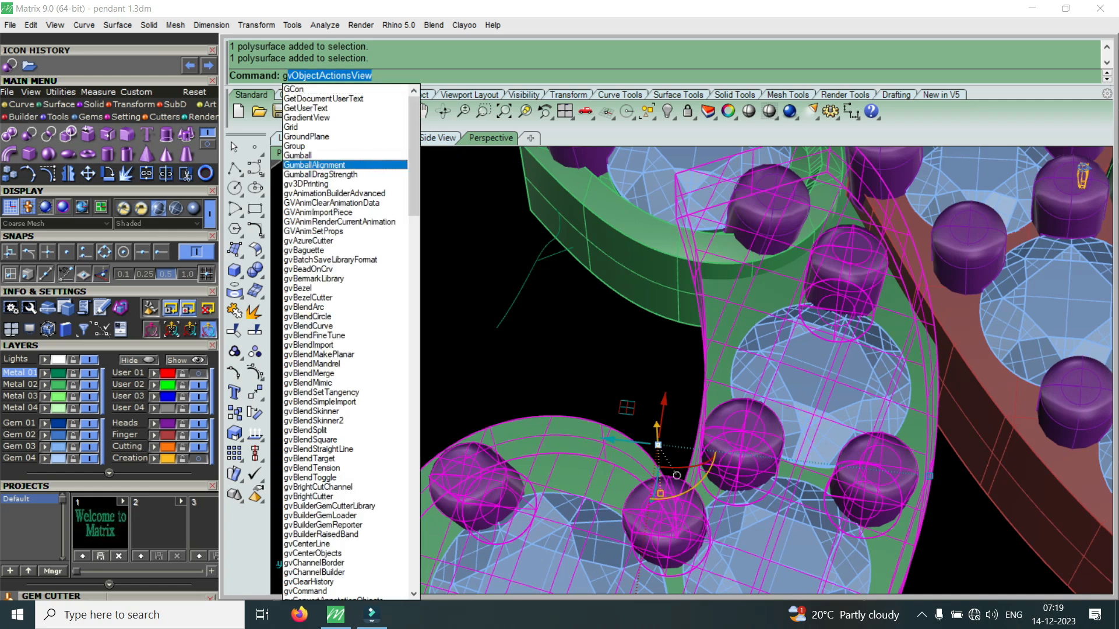
pyautogui.click(295, 146)
# Step: Create Gem-mode cutters for the scroll's three round gems, reaching through the underside of the scroll plate
pyautogui.scroll(-5, 463, 247)
pyautogui.moveTo(463, 247); pyautogui.dragTo(373, 314, button='right')
pyautogui.click(373, 314)
pyautogui.click(606, 390)
pyautogui.keyDown('shift'); pyautogui.click(495, 365); pyautogui.keyUp('shift')
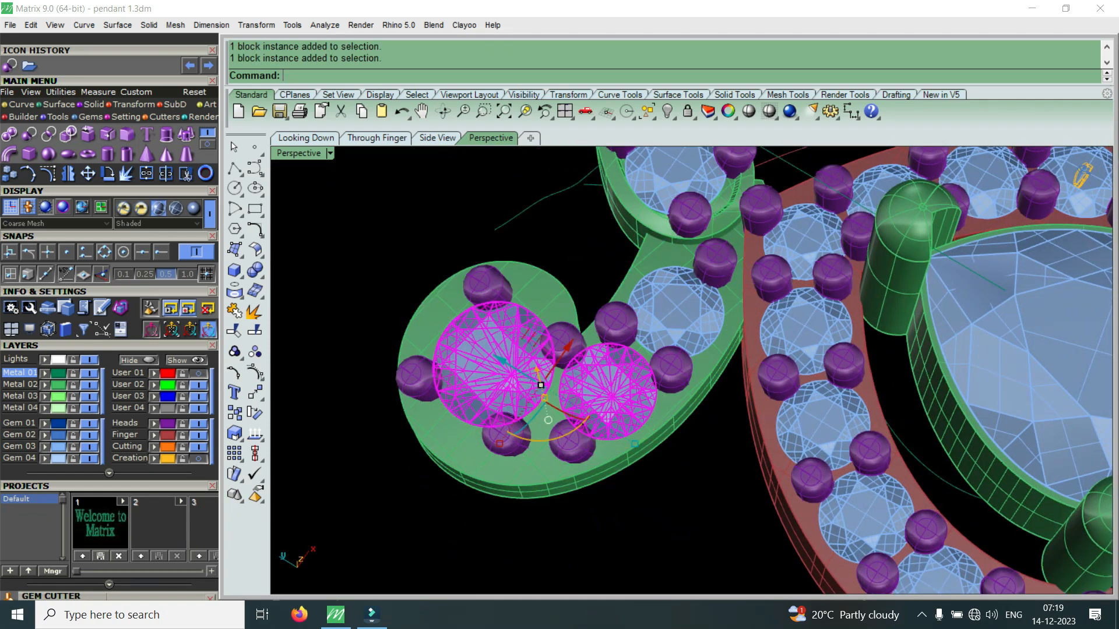
pyautogui.keyDown('shift'); pyautogui.click(675, 313); pyautogui.keyUp('shift')
pyautogui.press('Return')
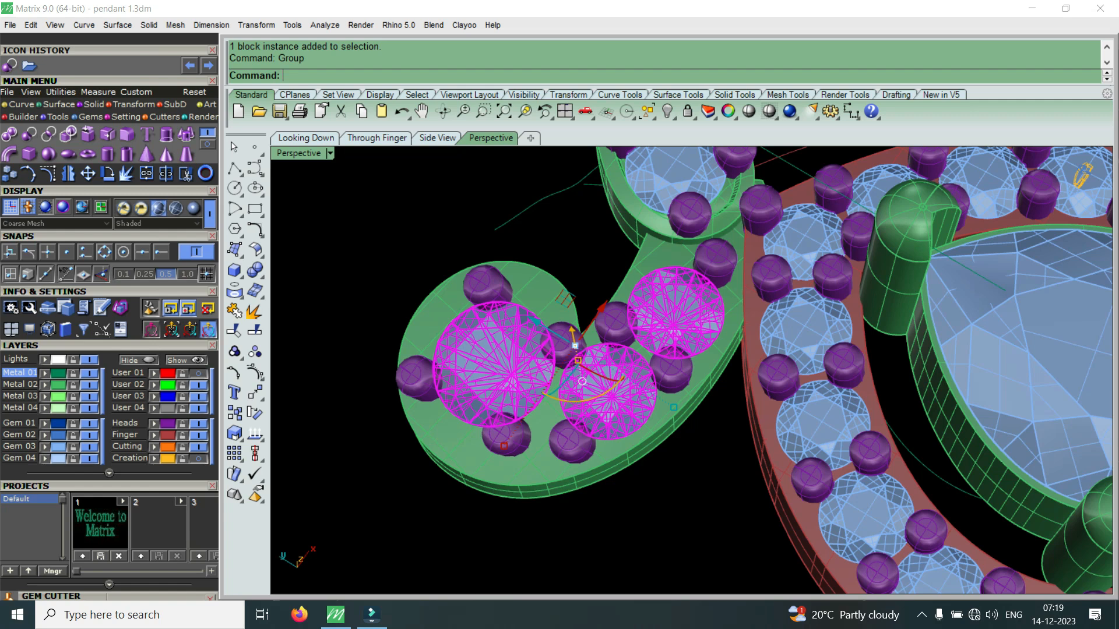
pyautogui.press('F6')
pyautogui.click(724, 387)
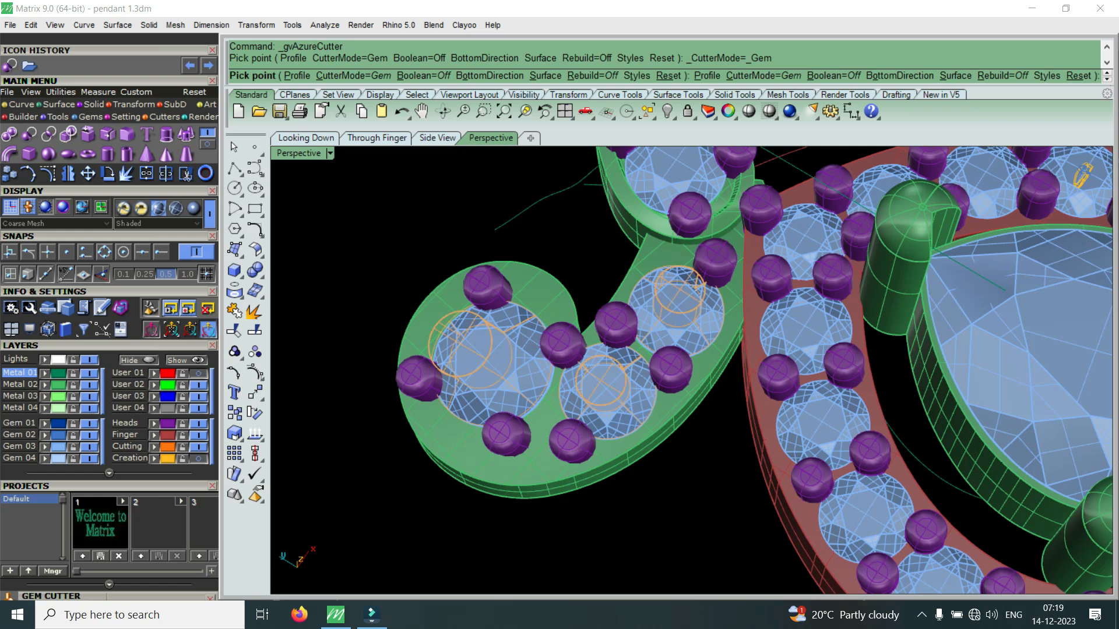
pyautogui.moveTo(605, 360); pyautogui.dragTo(618, 280, button='right')
pyautogui.scroll(-5, 671, 396)
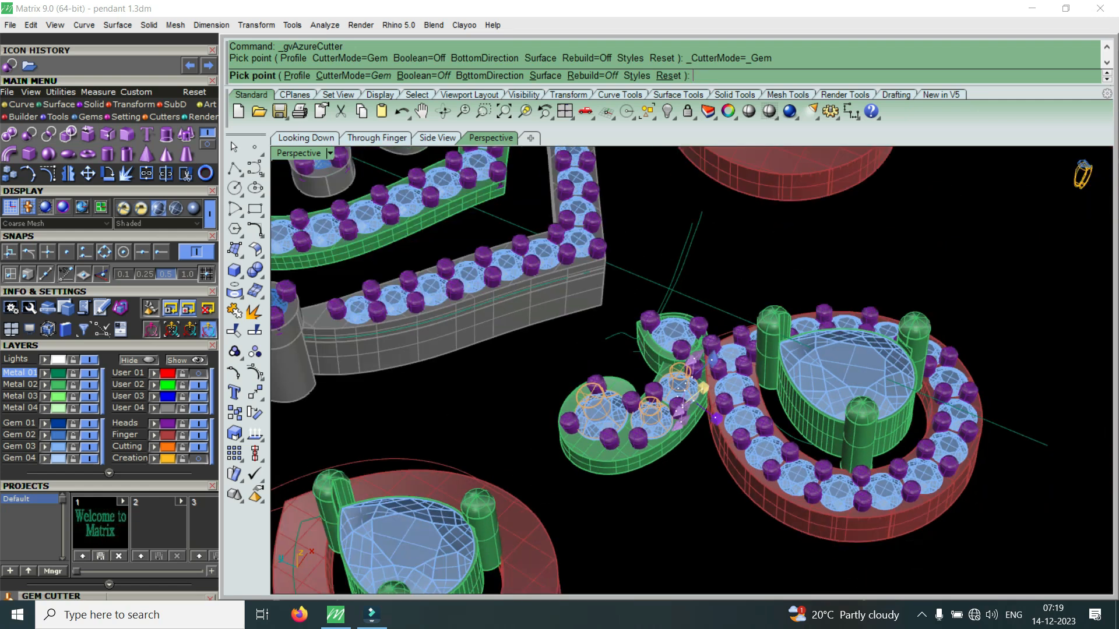
pyautogui.scroll(6, 670, 397)
pyautogui.moveTo(670, 396); pyautogui.dragTo(670, 291, button='right')
pyautogui.moveTo(670, 373); pyautogui.dragTo(659, 195, button='right')
pyautogui.press('Return')
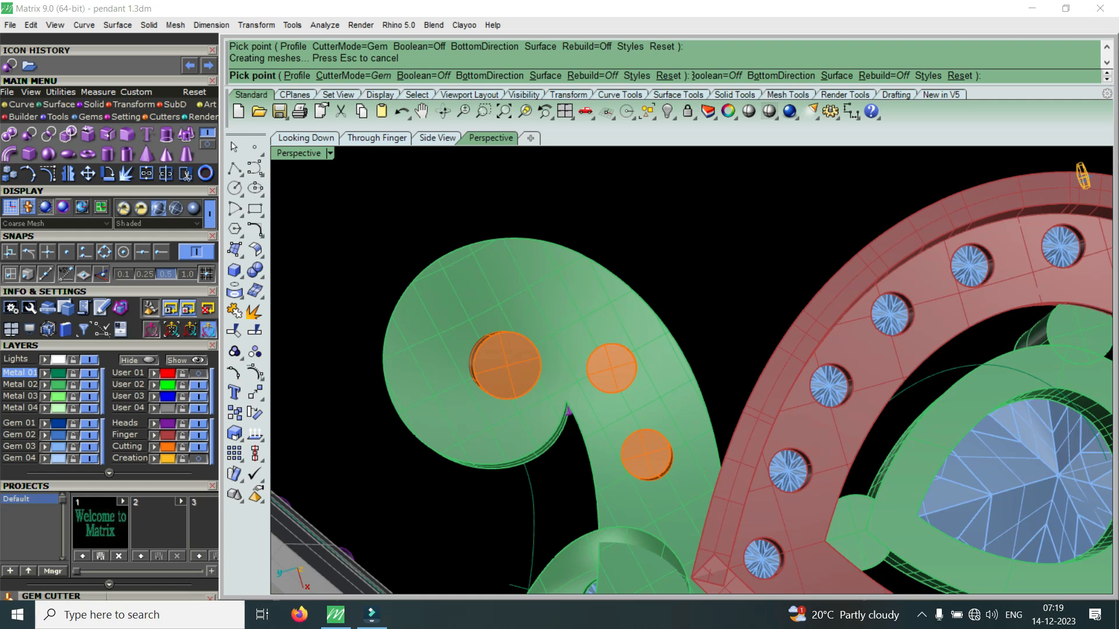
# Step: Move the bottom face of the scroll's largest gem cutter outward with MoveFace so it projects beyond the plate's underside
pyautogui.moveTo(653, 373); pyautogui.dragTo(662, 329, button='right')
pyautogui.scroll(8, 537, 343)
pyautogui.scroll(-4, 540, 356)
pyautogui.moveTo(537, 332)
pyautogui.mouseDown(button='right')
pyautogui.moveTo(542, 362)
pyautogui.moveTo(542, 303)
pyautogui.moveTo(528, 347)
pyautogui.mouseUp(button='right')
pyautogui.scroll(2, 540, 355)
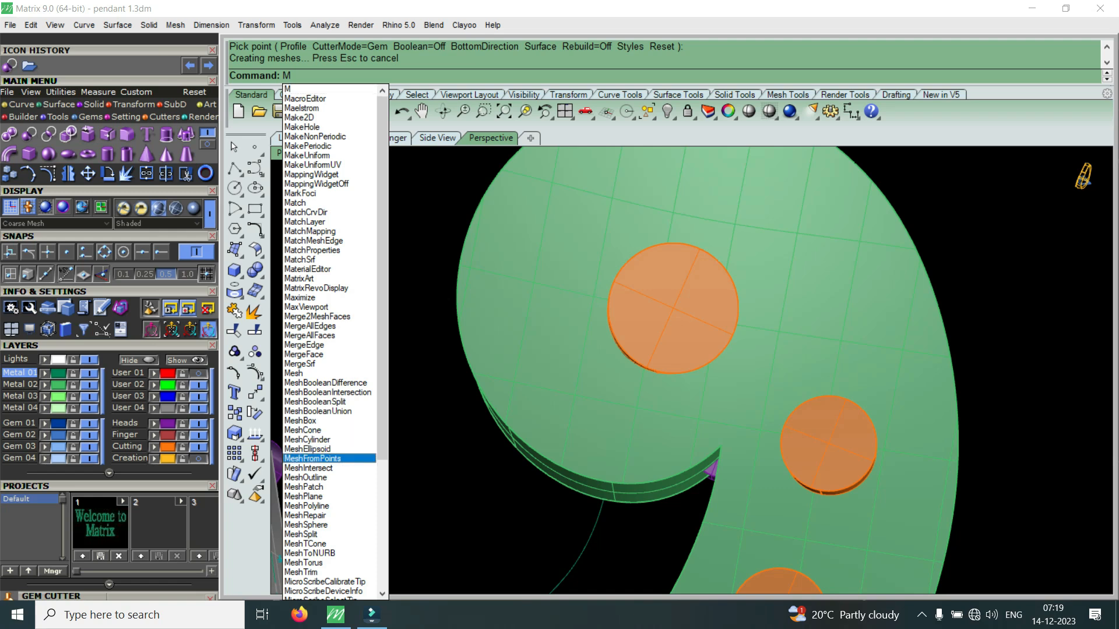
pyautogui.scroll(-2, 329, 392)
pyautogui.scroll(-4, 329, 342)
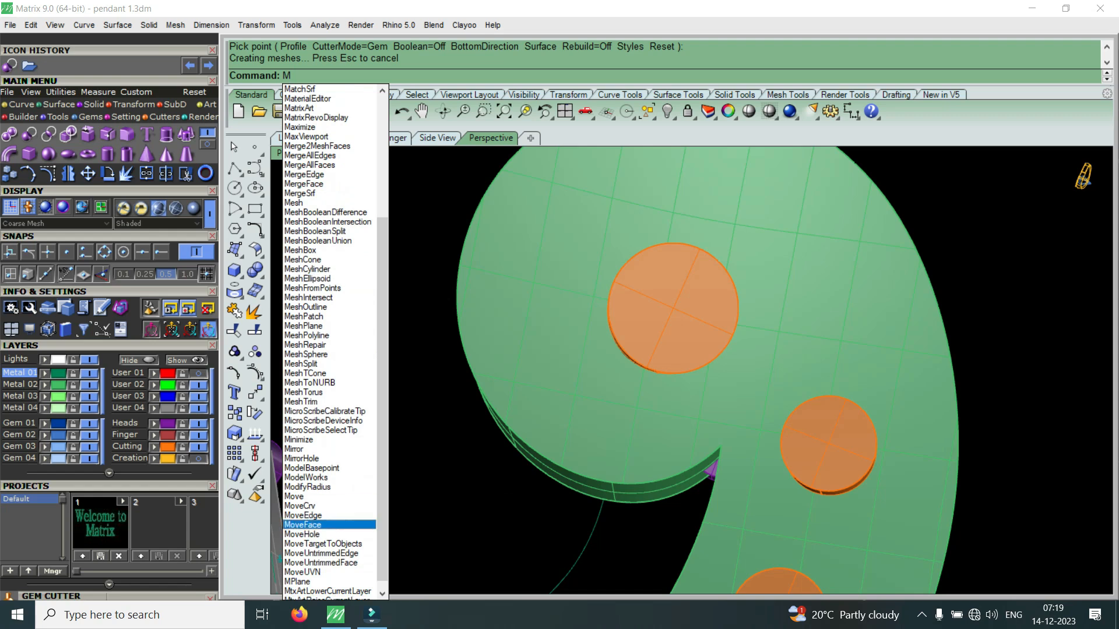
pyautogui.click(303, 525)
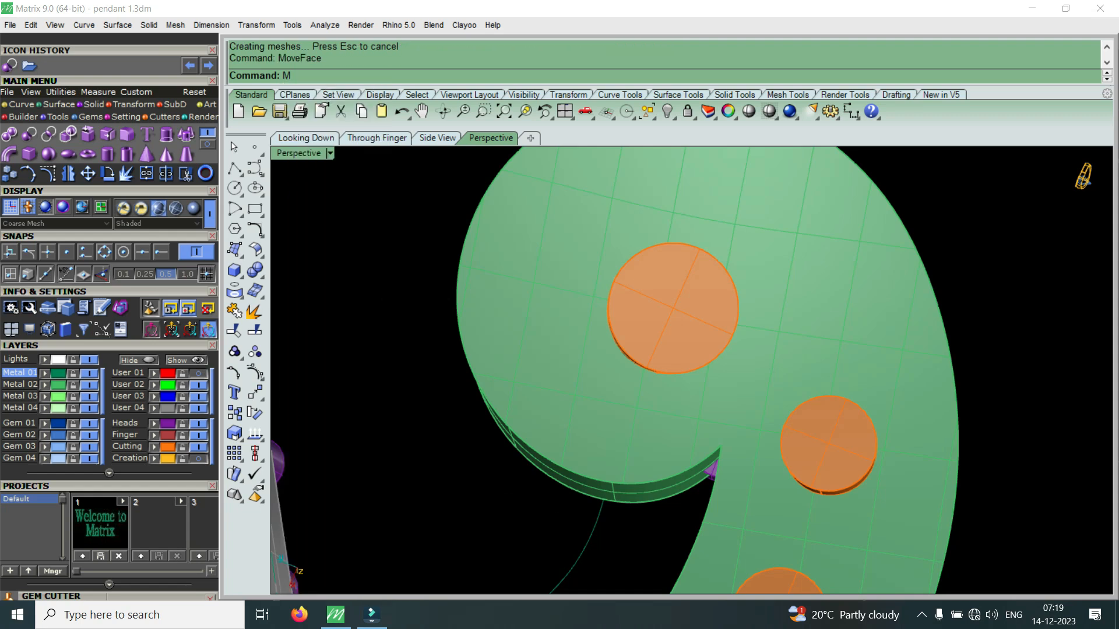
pyautogui.click(664, 280)
pyautogui.press('Return')
pyautogui.click(660, 267)
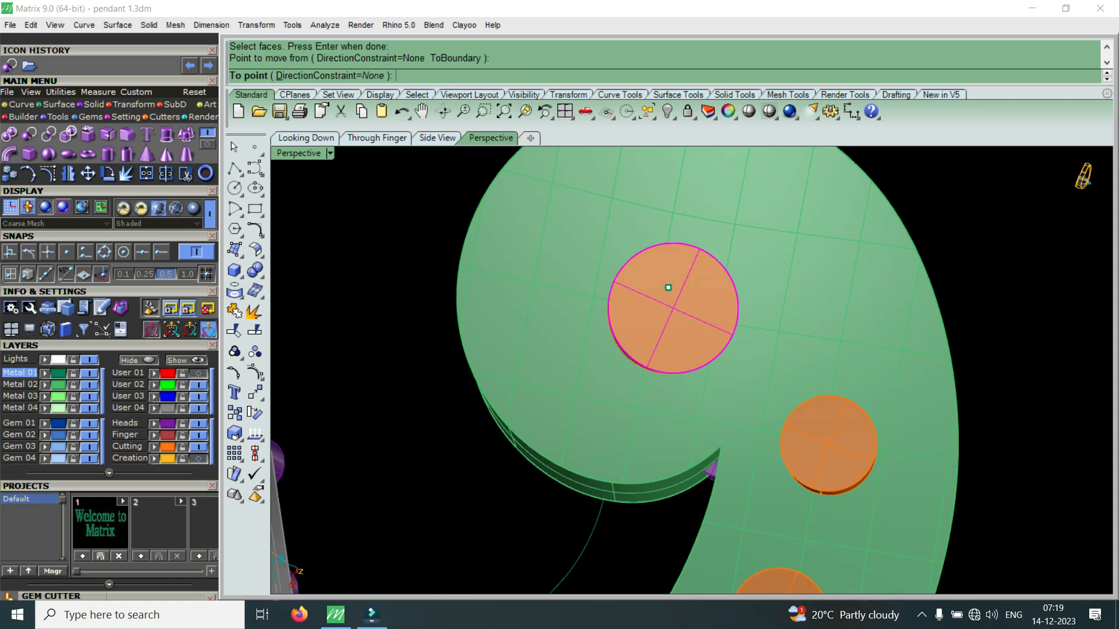
pyautogui.click(669, 287)
pyautogui.scroll(-3, 673, 303)
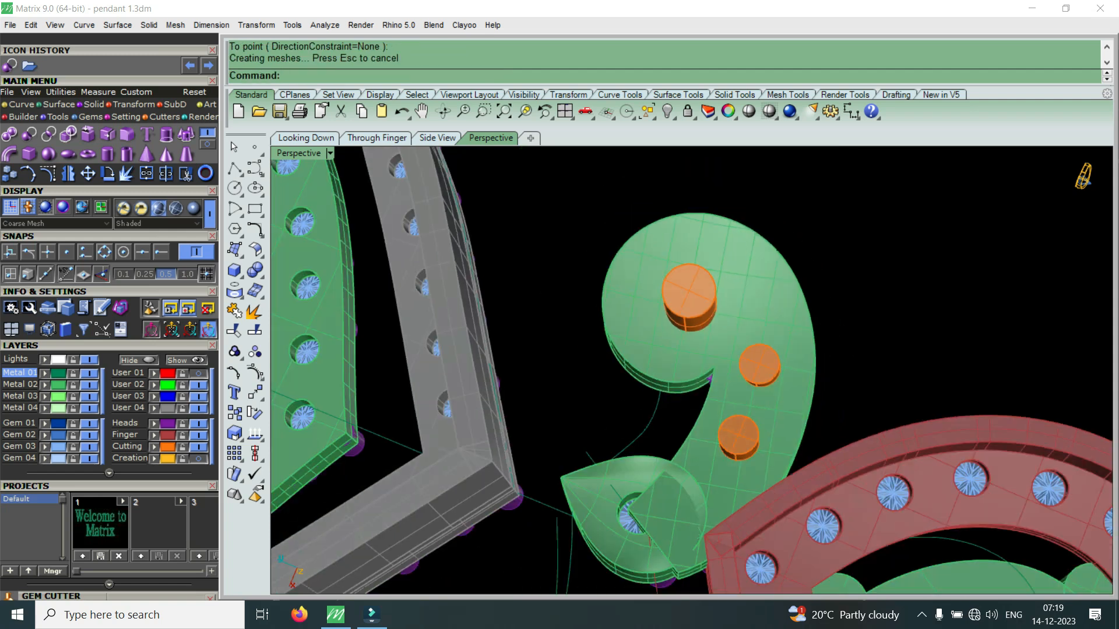
# Step: Extend the largest gem cutter slightly further by moving its bottom face again with MoveFace
pyautogui.moveTo(646, 289); pyautogui.dragTo(667, 314, button='right')
pyautogui.scroll(6, 667, 315)
pyautogui.press('Return')
pyautogui.click(667, 314)
pyautogui.press('Return')
pyautogui.click(662, 305)
pyautogui.click(661, 302)
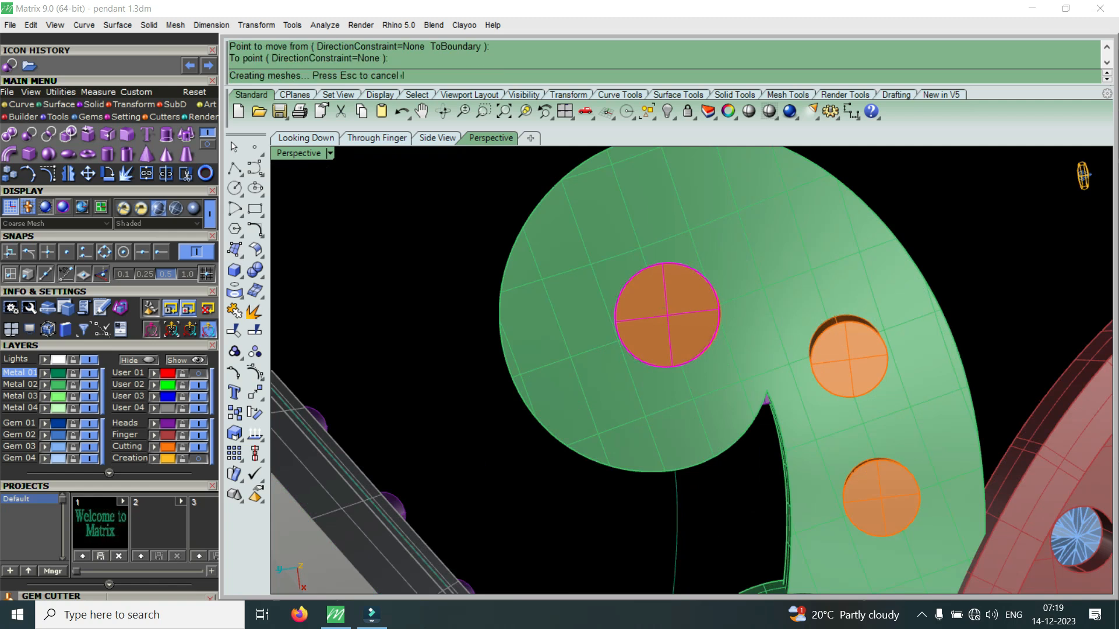
# Step: Move the bottom face of the scroll's middle gem cutter outward with MoveFace
pyautogui.moveTo(660, 303)
pyautogui.mouseDown(button='right')
pyautogui.moveTo(671, 265)
pyautogui.moveTo(669, 288)
pyautogui.mouseUp(button='right')
pyautogui.scroll(3, 848, 326)
pyautogui.press('Return')
pyautogui.click(849, 329)
pyautogui.press('Return')
pyautogui.click(852, 325)
pyautogui.click(852, 310)
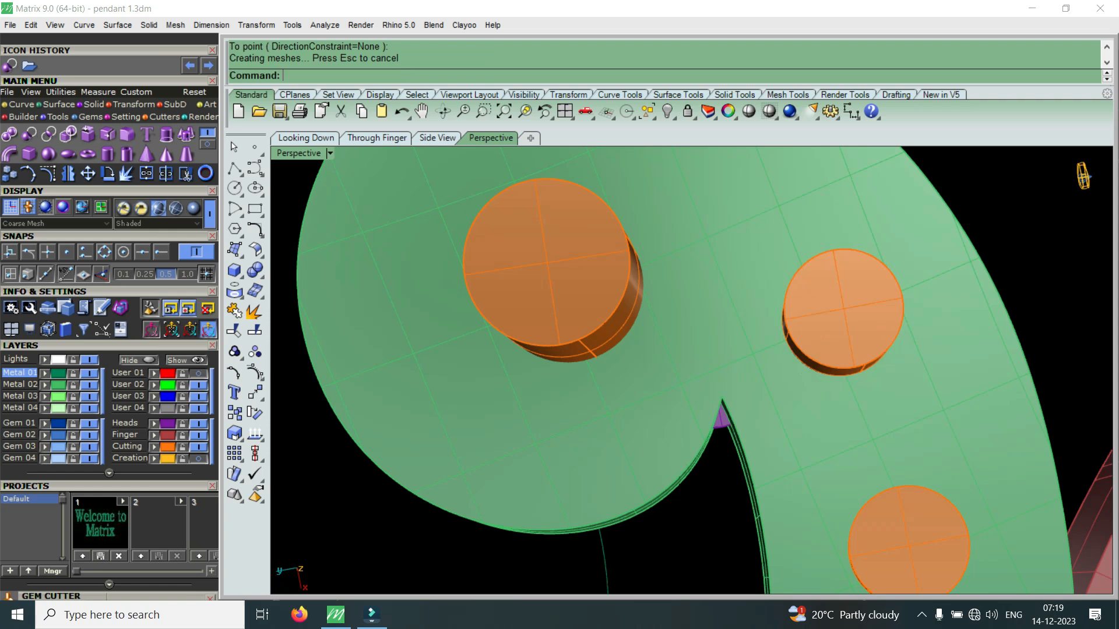
# Step: Move the bottom face of the third gem cutter, nearest the leaf-shaped setting, outward from the scroll plate with MoveFace
pyautogui.keyDown('shift'); pyautogui.moveTo(852, 310); pyautogui.dragTo(798, 170, button='right'); pyautogui.keyUp('shift')
pyautogui.rightClick(880, 394)
pyautogui.click(882, 397)
pyautogui.rightClick(882, 397)
pyautogui.click(881, 397)
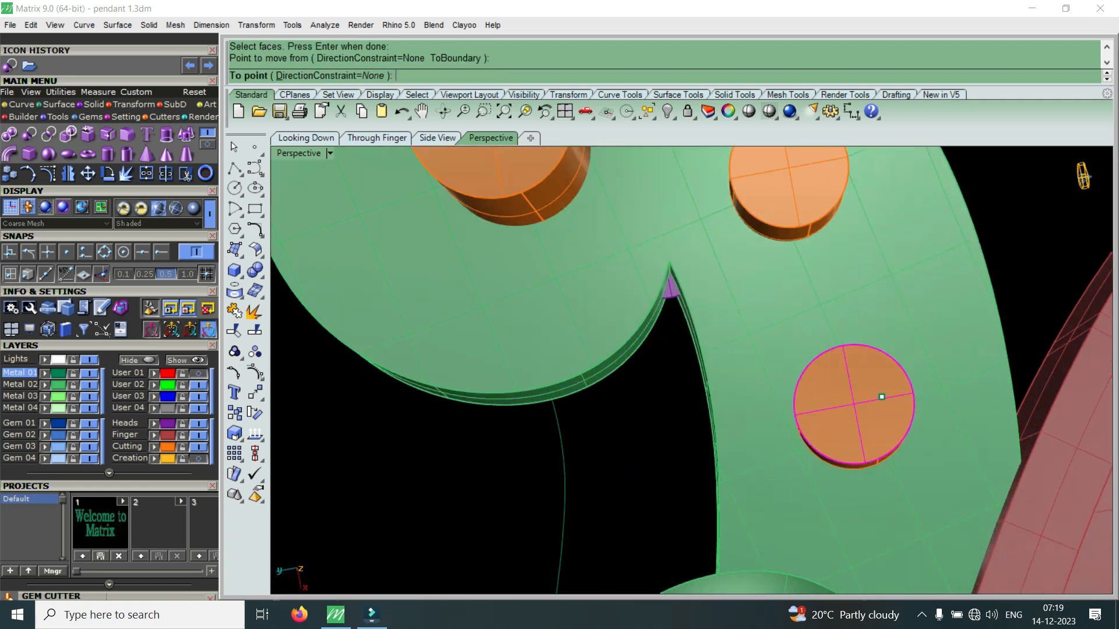
pyautogui.click(896, 390)
# Step: Subtract the gem cutters on the Cutting layer from the grouped scroll body and prongs with a Boolean difference
pyautogui.scroll(-7, 826, 350)
pyautogui.moveTo(826, 349); pyautogui.dragTo(814, 378, button='right')
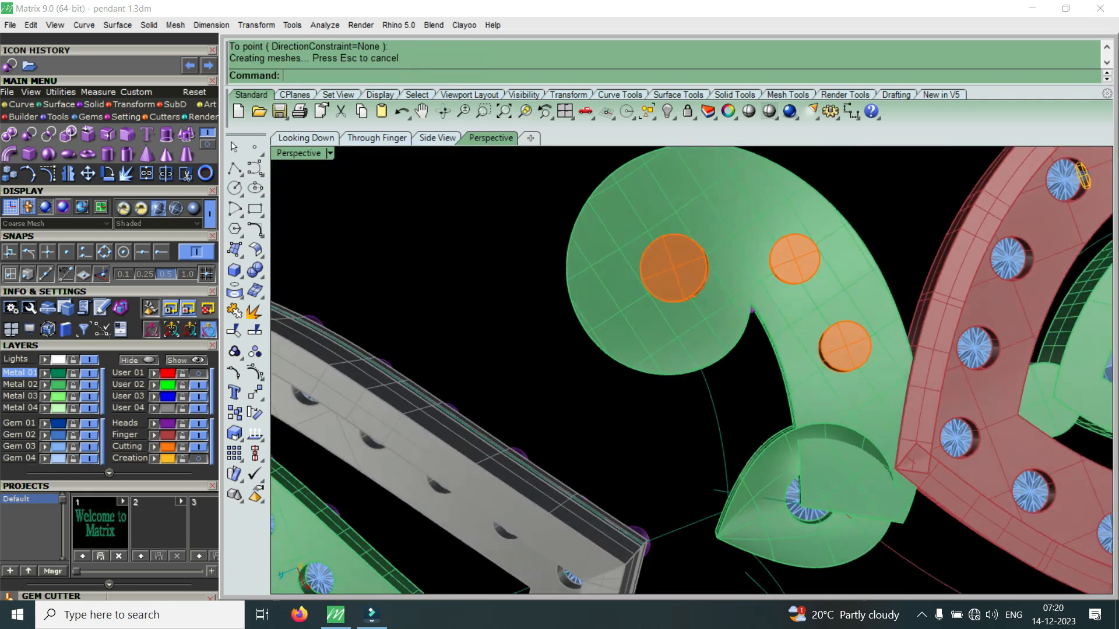
pyautogui.click(29, 134)
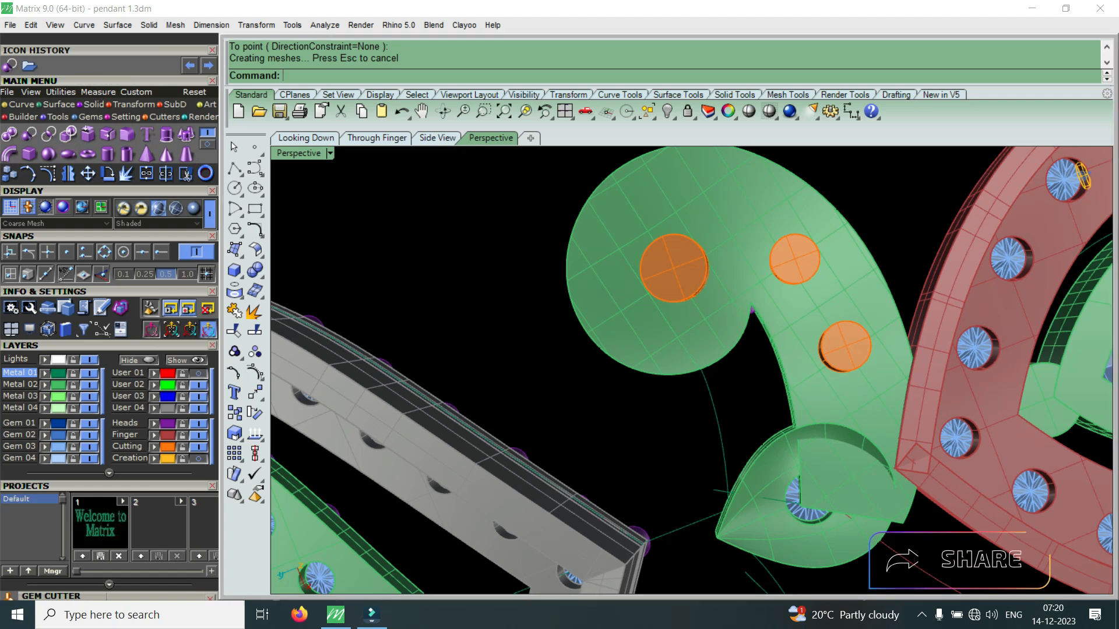
pyautogui.click(729, 245)
pyautogui.press('Return')
pyautogui.rightClick(126, 447)
pyautogui.press('Return')
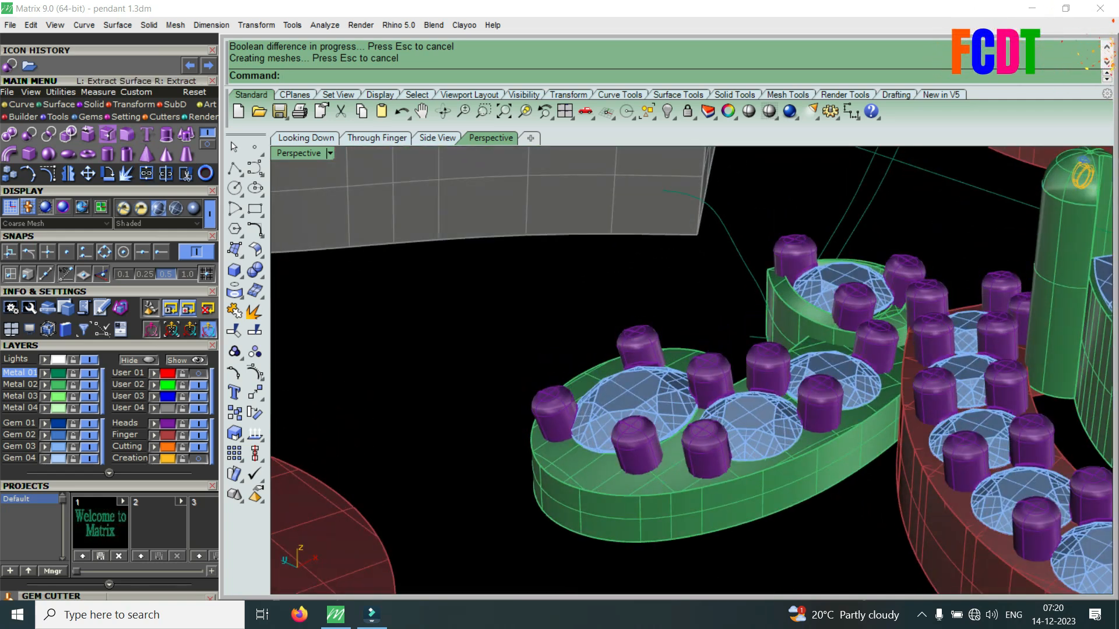
# Step: Extract copies of the side wall surfaces of the green scroll and the adjoining leaf-shaped setting, with Copy=Yes
pyautogui.click(108, 135)
pyautogui.click(694, 509)
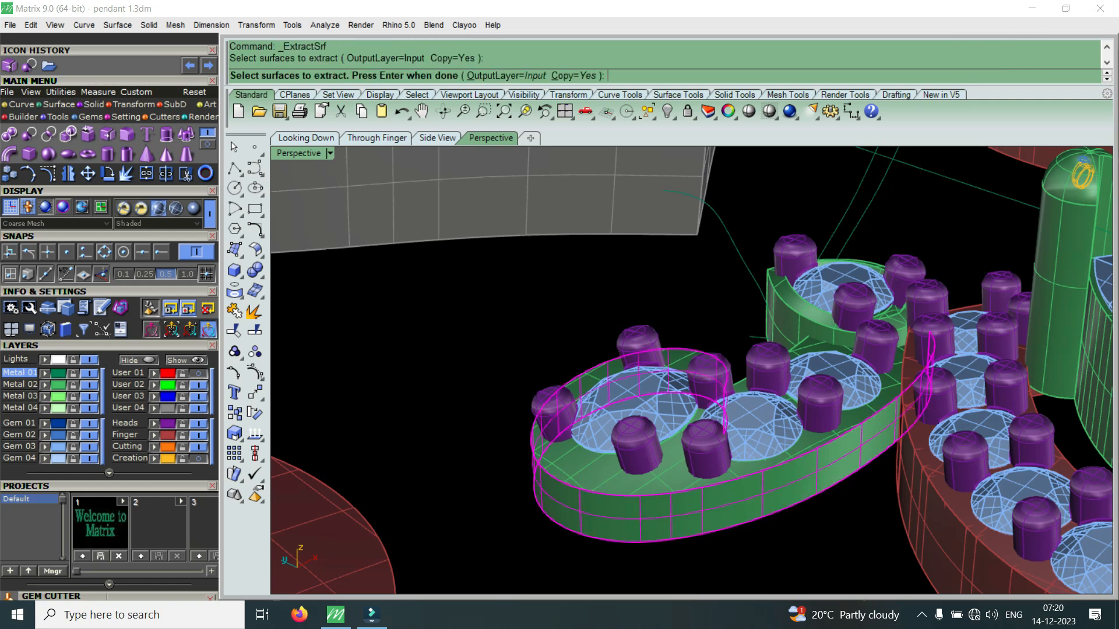
pyautogui.moveTo(542, 466); pyautogui.dragTo(743, 392, button='right')
pyautogui.scroll(3, 743, 392)
pyautogui.click(662, 373)
pyautogui.click(574, 356)
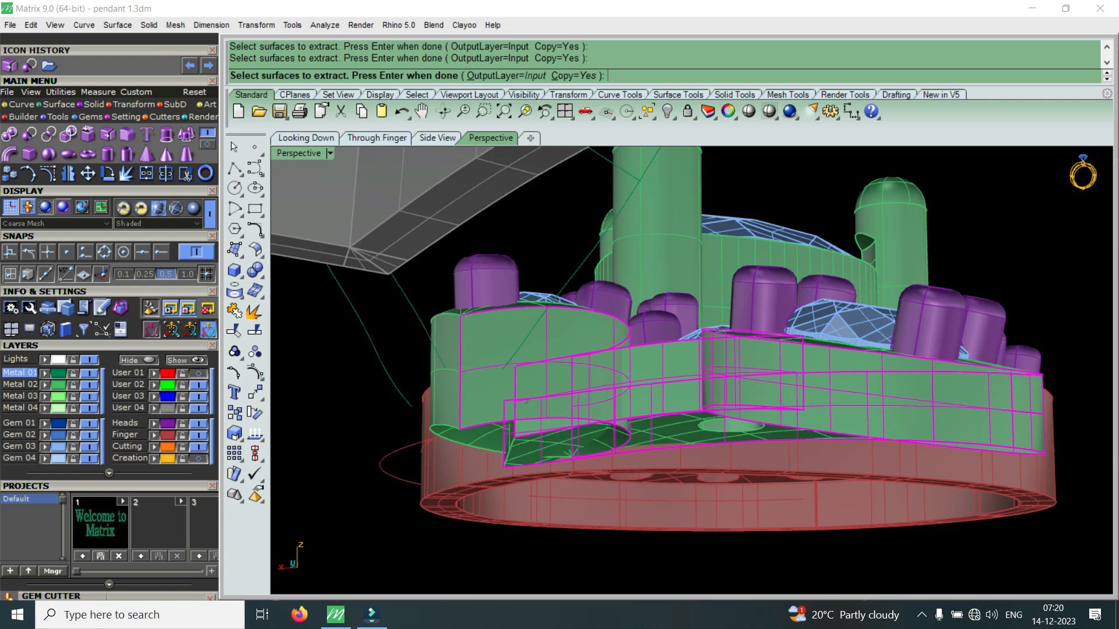
pyautogui.press('Return')
# Step: Move the extracted side wall surfaces down so they extend below the scroll and leaf plates
pyautogui.scroll(-3, 574, 358)
pyautogui.moveTo(574, 358); pyautogui.dragTo(493, 464, button='right')
pyautogui.scroll(4, 641, 408)
pyautogui.moveTo(641, 408); pyautogui.dragTo(417, 281, button='right')
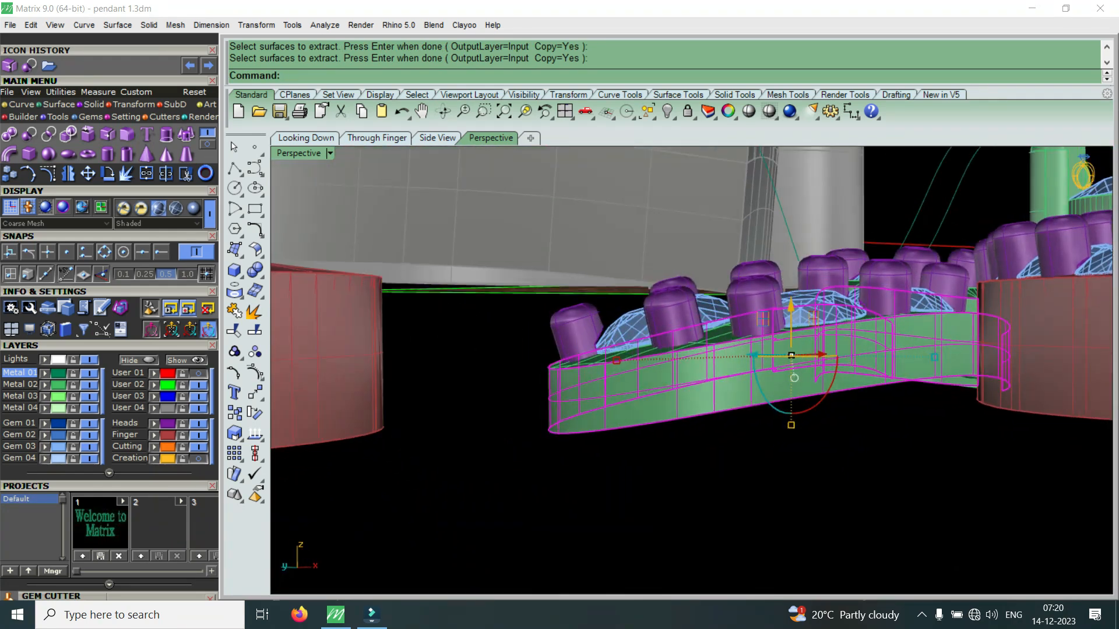
pyautogui.scroll(3, 750, 359)
pyautogui.moveTo(813, 317); pyautogui.dragTo(813, 336)
# Step: Examine the lowered wall surfaces from below, especially where the scroll's walls meet the leaf-shaped setting
pyautogui.moveTo(554, 431); pyautogui.dragTo(722, 341, button='right')
pyautogui.scroll(-7, 722, 340)
pyautogui.scroll(7, 582, 380)
pyautogui.moveTo(582, 380); pyautogui.dragTo(726, 434, button='right')
pyautogui.moveTo(630, 356); pyautogui.dragTo(641, 344, button='right')
pyautogui.moveTo(630, 385); pyautogui.dragTo(650, 219, button='right')
pyautogui.scroll(-5, 647, 267)
pyautogui.moveTo(650, 315); pyautogui.dragTo(633, 341, button='right')
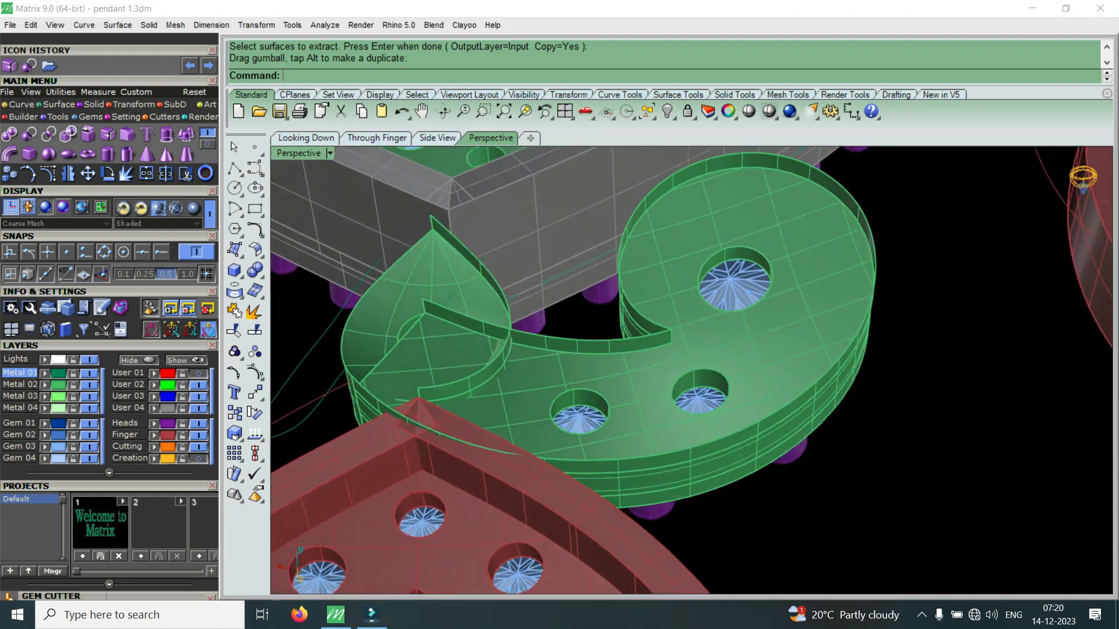
pyautogui.scroll(6, 633, 342)
pyautogui.click(631, 340)
pyautogui.scroll(-6, 624, 335)
pyautogui.press('Escape')
pyautogui.scroll(4, 398, 386)
pyautogui.moveTo(398, 386); pyautogui.dragTo(816, 263, button='right')
pyautogui.scroll(6, 862, 300)
pyautogui.scroll(2, 752, 271)
pyautogui.click(752, 271)
pyautogui.scroll(-5, 751, 273)
pyautogui.moveTo(903, 309); pyautogui.dragTo(860, 316, button='right')
pyautogui.scroll(-7, 860, 316)
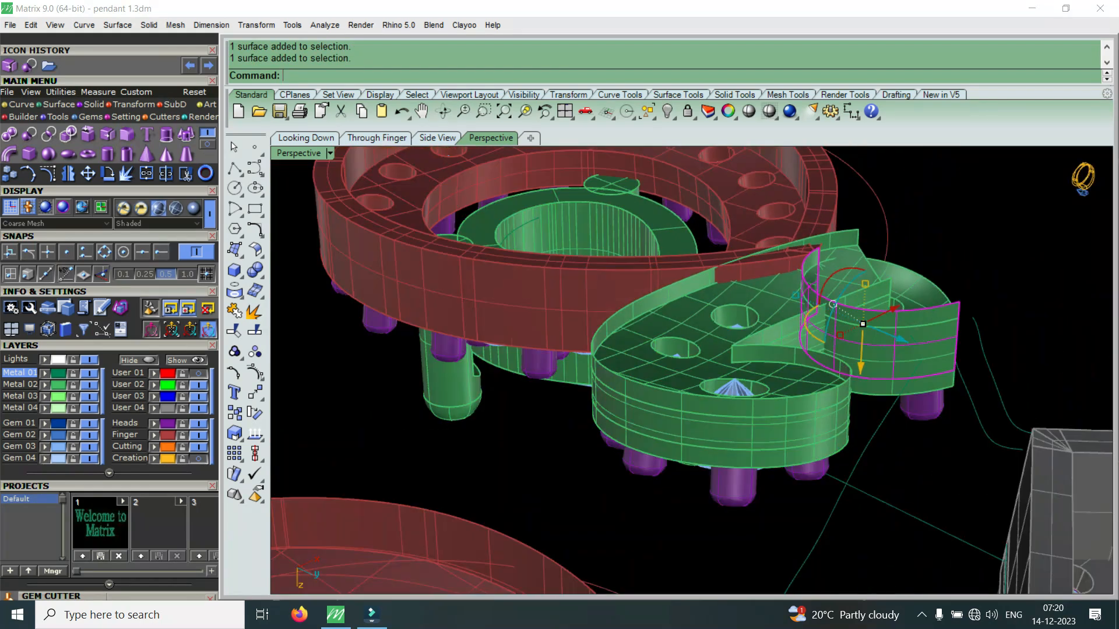
pyautogui.press('Escape')
pyautogui.scroll(7, 874, 317)
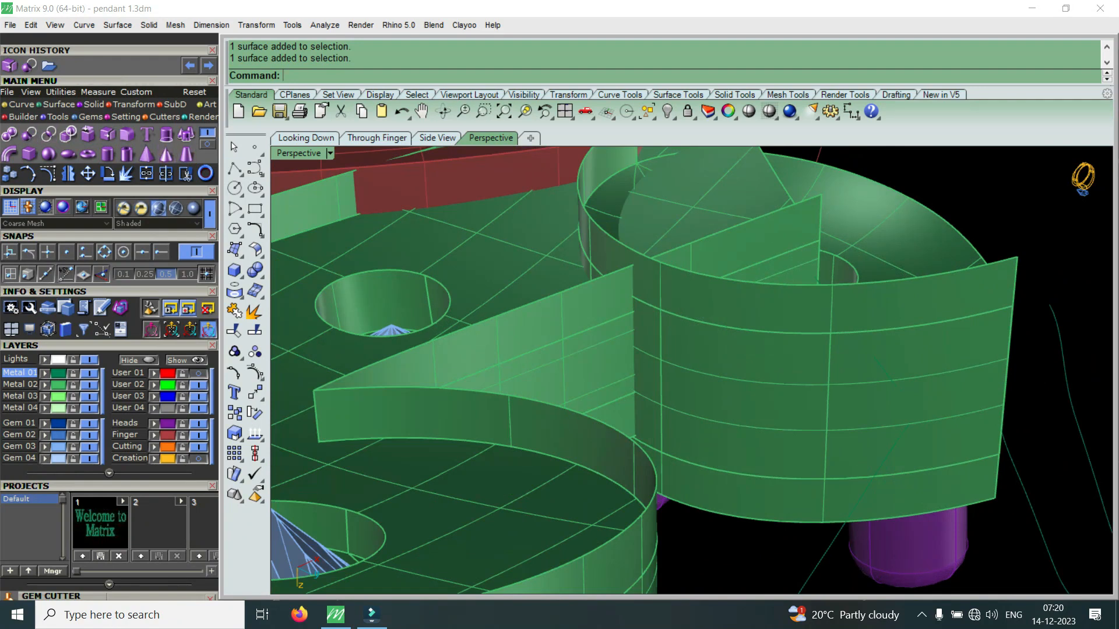
# Step: Extract a U-direction isocurve along the length of the leaf-shaped setting's curved wall surface
pyautogui.moveTo(22, 105)
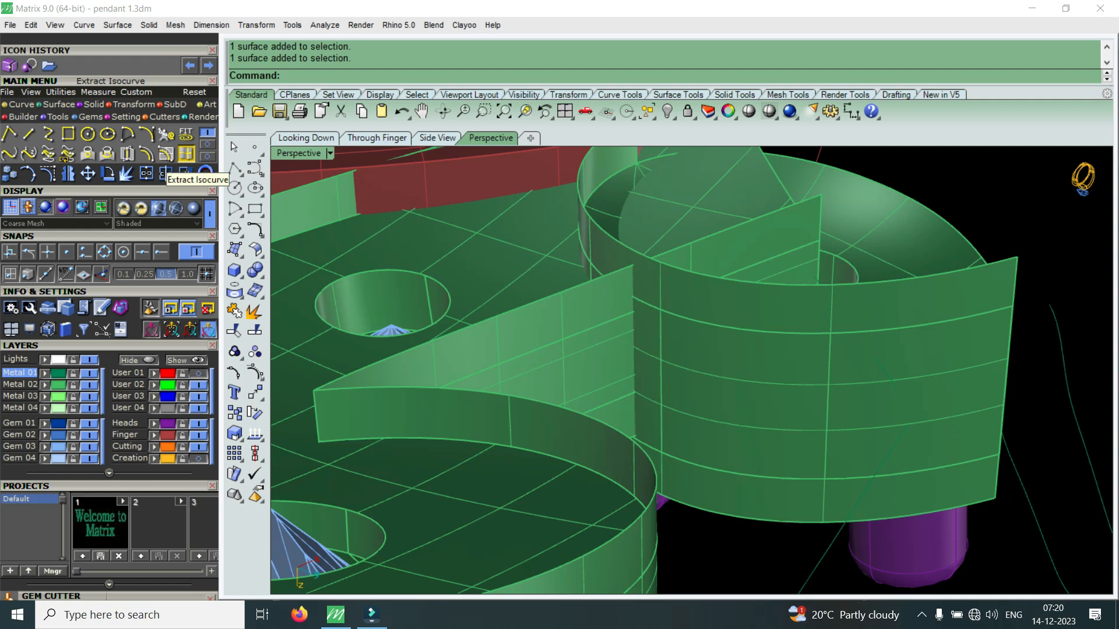
pyautogui.click(186, 173)
pyautogui.click(757, 315)
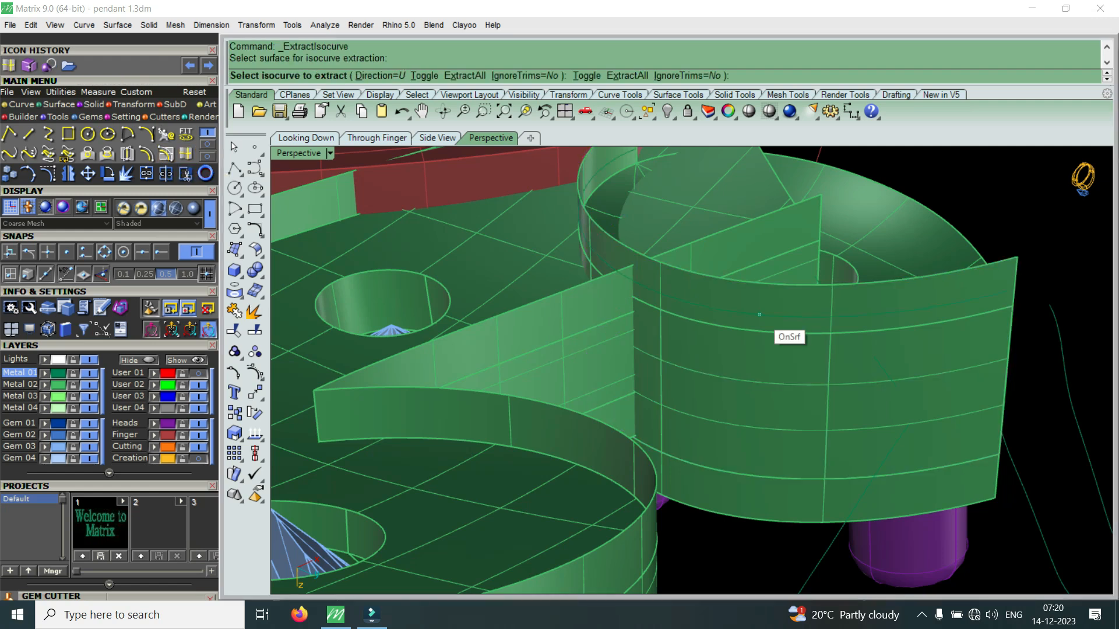
pyautogui.click(769, 409)
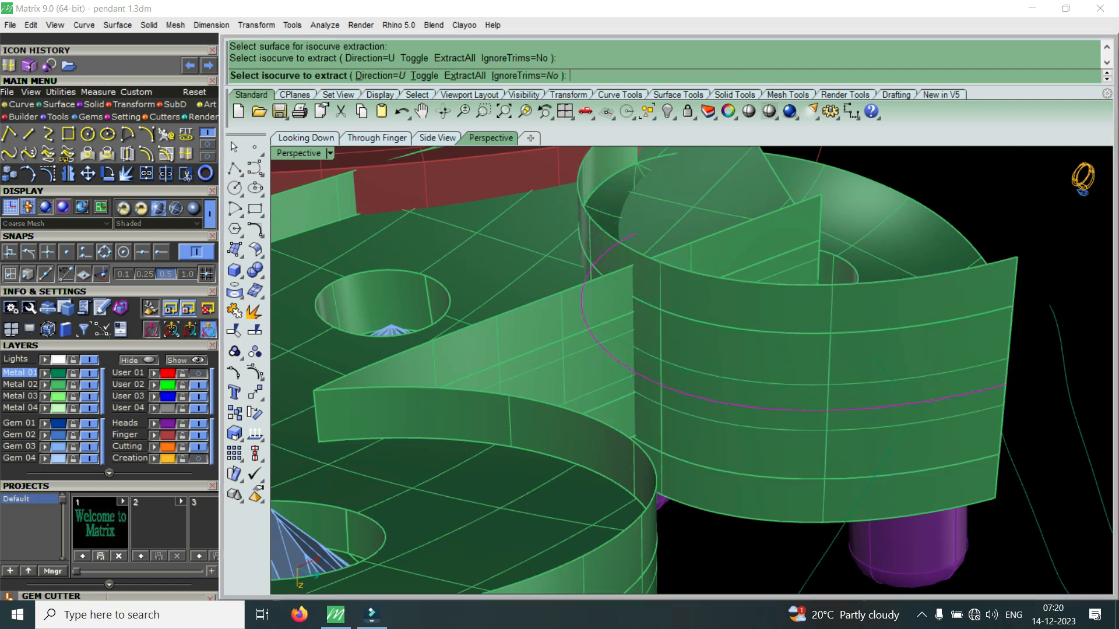
pyautogui.press('Return')
# Step: Trim the leaf-shaped setting's wall with the extracted isocurve, removing the part on the gem side of the curve
pyautogui.click(185, 173)
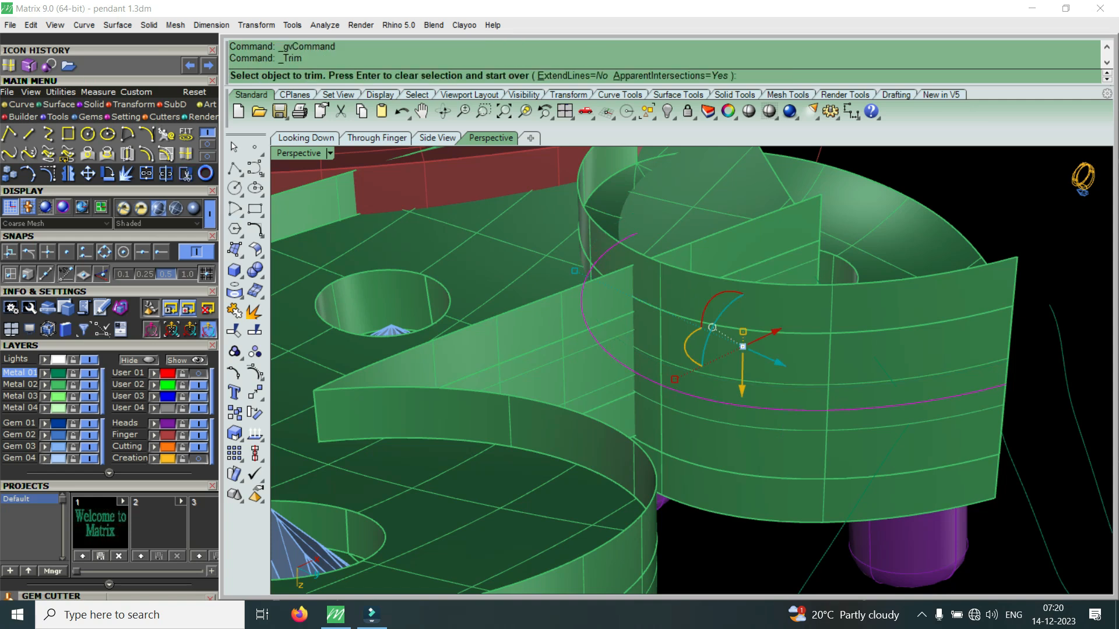
pyautogui.click(717, 444)
pyautogui.click(739, 465)
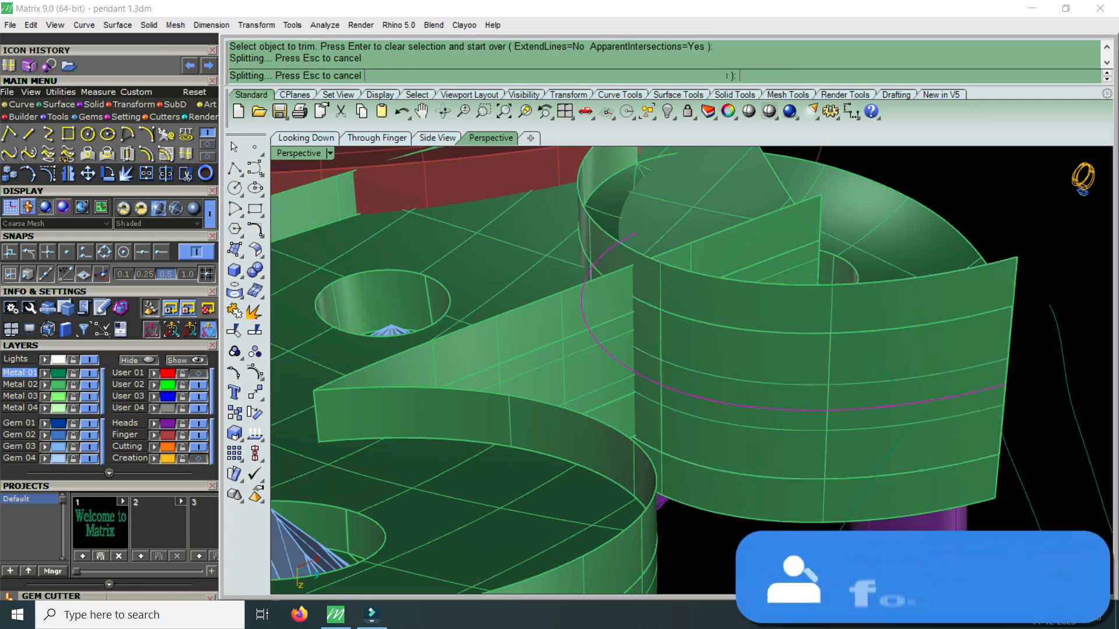
pyautogui.scroll(-5, 687, 391)
pyautogui.moveTo(688, 391); pyautogui.dragTo(863, 373, button='right')
pyautogui.scroll(5, 699, 373)
pyautogui.scroll(4, 600, 352)
pyautogui.press('Return')
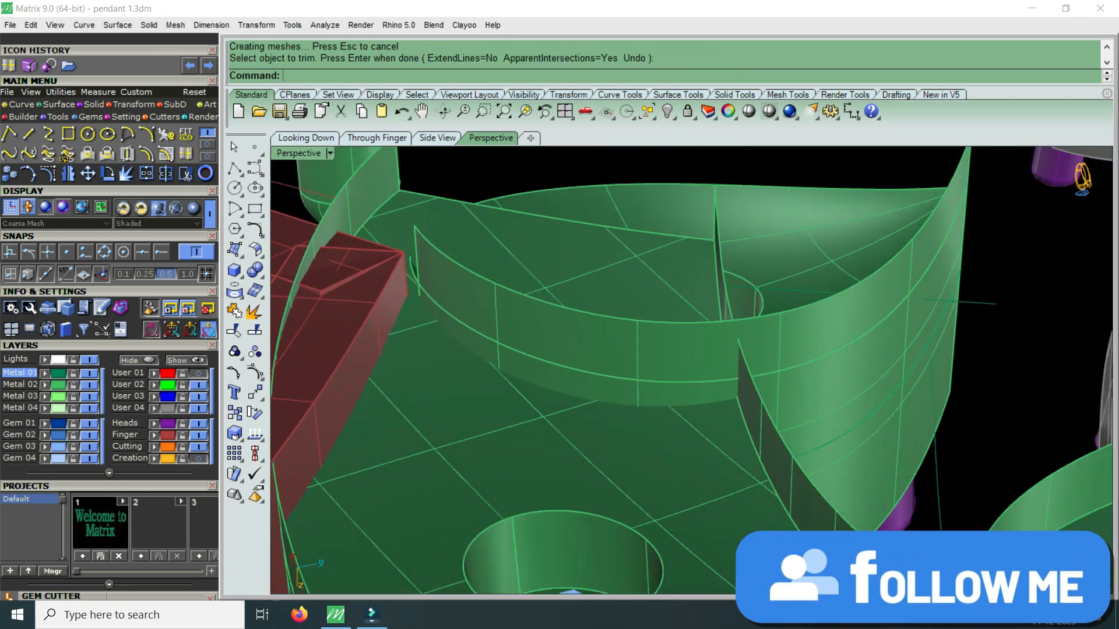
# Step: Extract a V-direction isocurve across the leaf-shaped setting's curved wall, near the end that meets the scroll
pyautogui.click(186, 154)
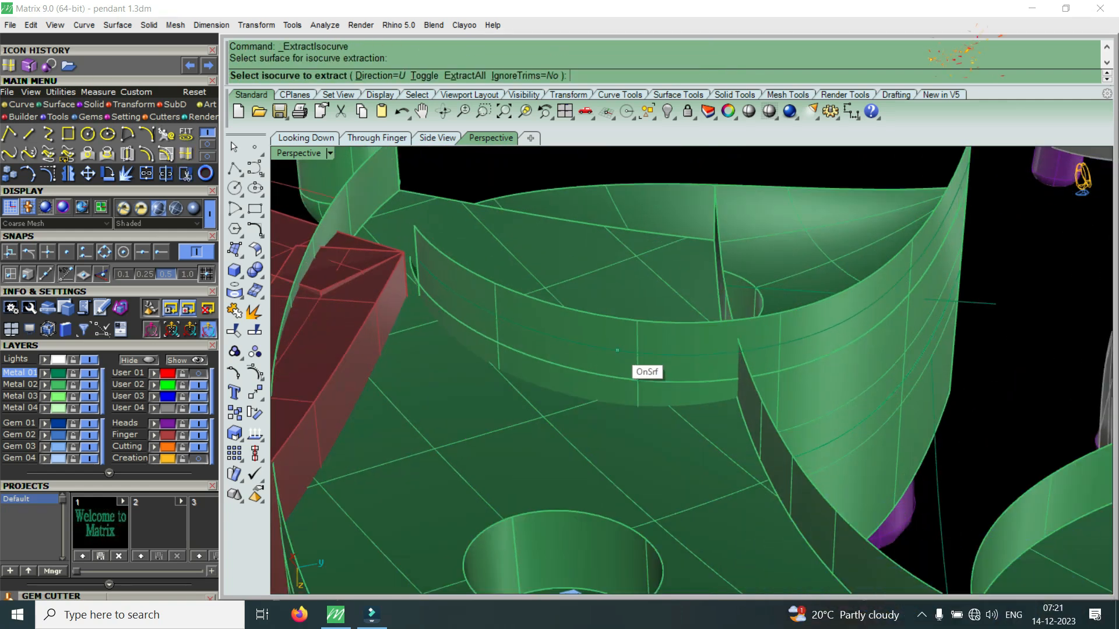
pyautogui.write('t')
pyautogui.press('Return')
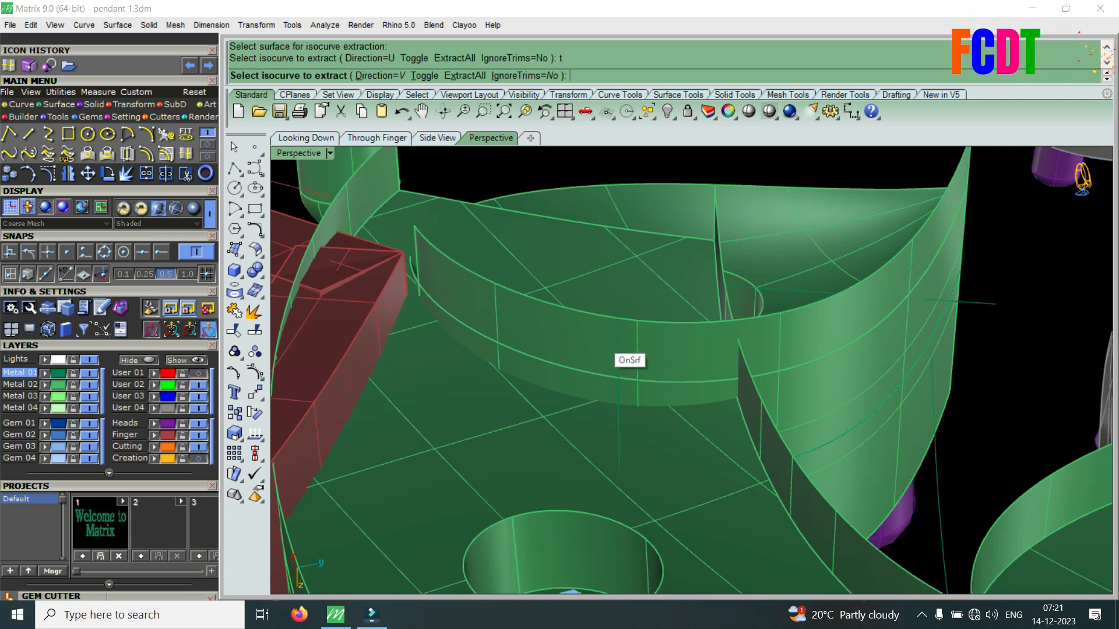
pyautogui.moveTo(609, 341); pyautogui.dragTo(601, 322, button='right')
pyautogui.scroll(5, 609, 328)
pyautogui.click(636, 341)
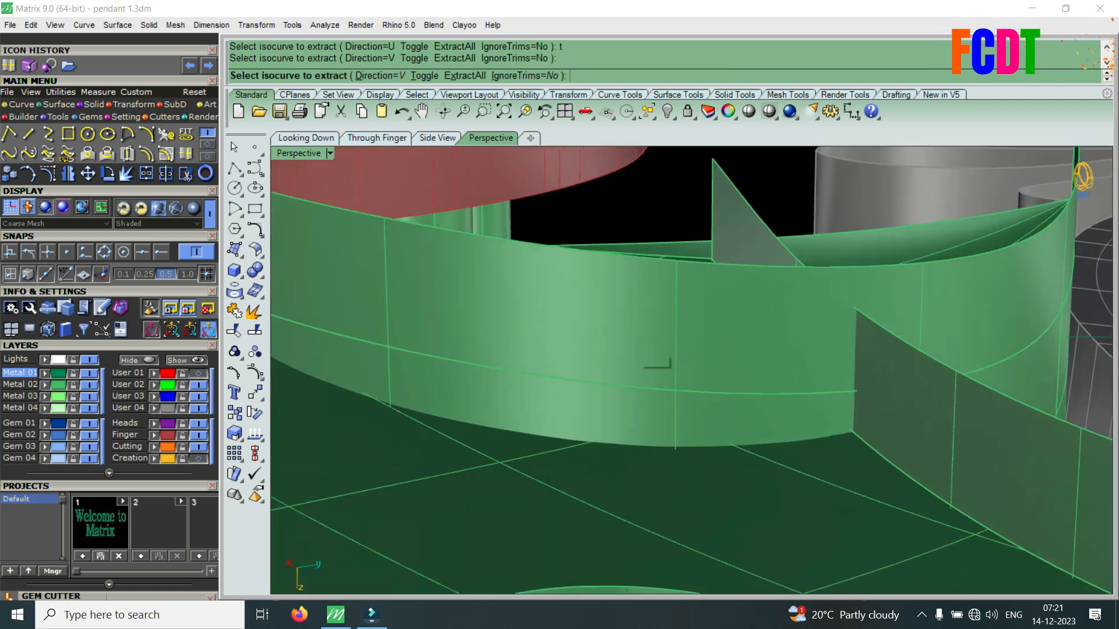
pyautogui.click(623, 408)
pyautogui.press('Return')
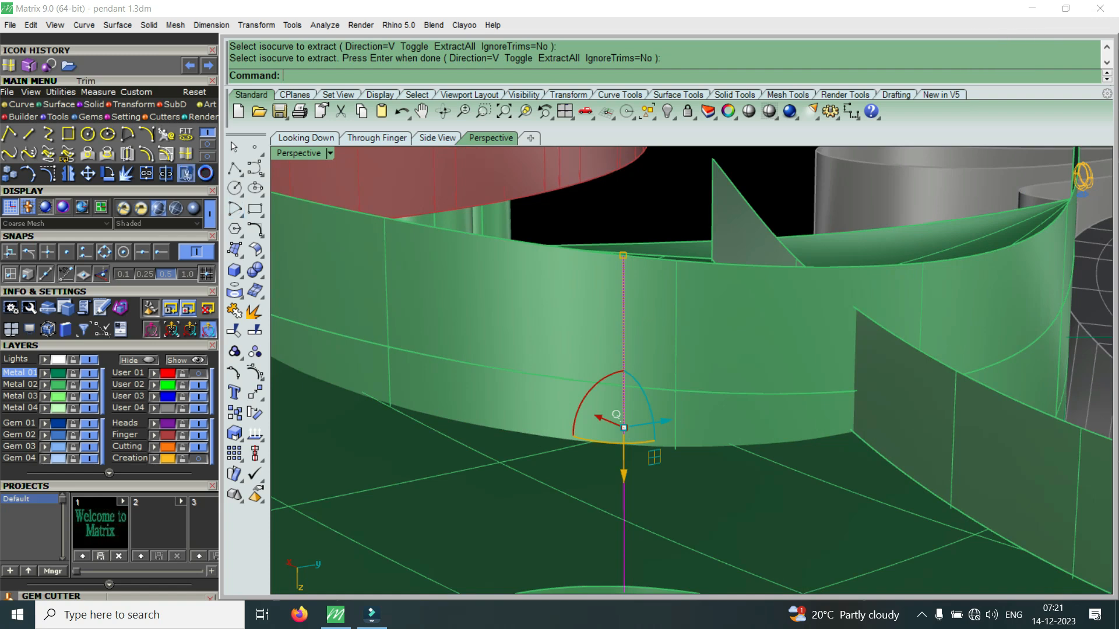
# Step: Trim the leaf-shaped setting's wall at the extracted isocurve, removing the short end section on the scroll side
pyautogui.click(186, 174)
pyautogui.click(589, 309)
pyautogui.scroll(-6, 641, 304)
pyautogui.moveTo(641, 303); pyautogui.dragTo(670, 350, button='right')
pyautogui.scroll(-4, 629, 321)
pyautogui.press('Return')
# Step: Mirror a copy of the trimmed leaf wall across the setting's centre line, starting the mirror plane at the origin
pyautogui.click(641, 350)
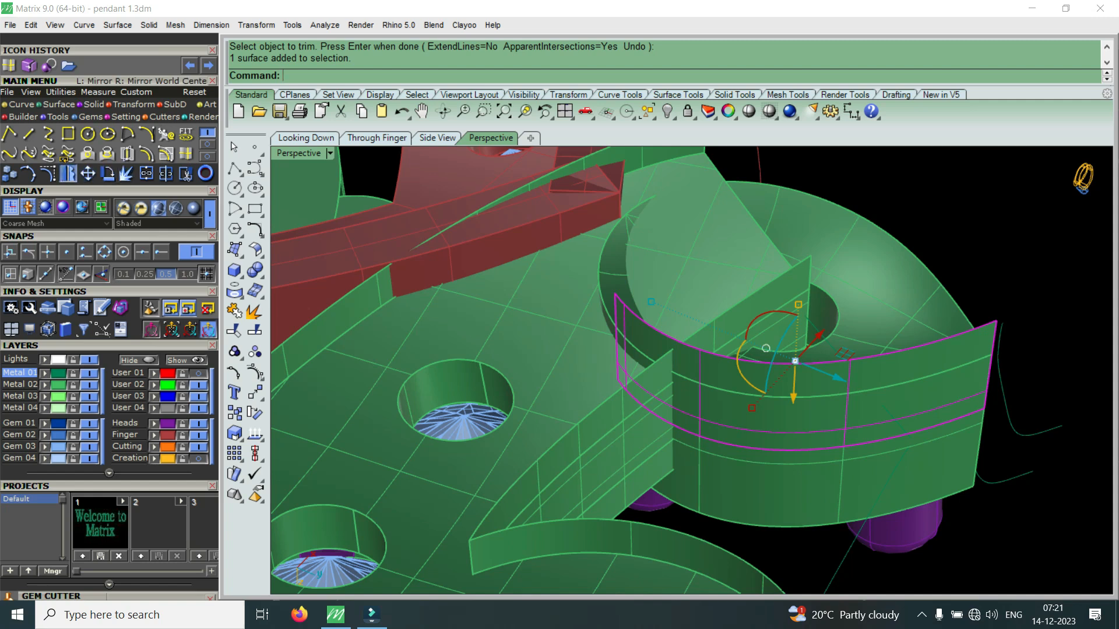
pyautogui.click(68, 173)
pyautogui.press('Return')
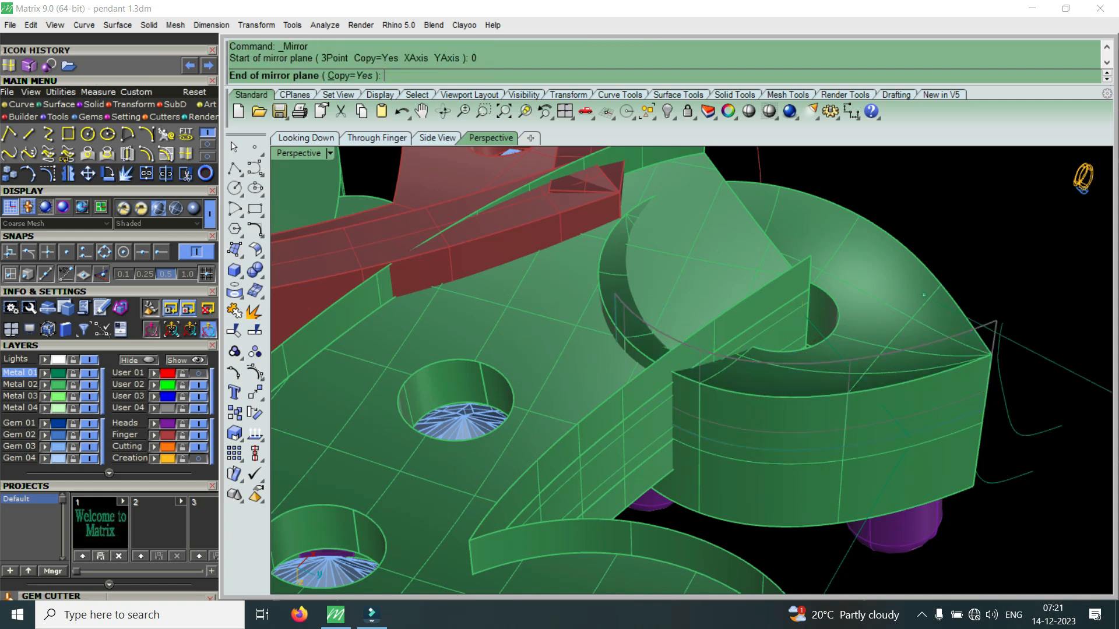
pyautogui.click(924, 295)
# Step: Offset both leaf walls inward by 0.5 as solids with the direction flipped and the input surfaces deleted
pyautogui.keyDown('shift'); pyautogui.click(926, 250); pyautogui.keyUp('shift')
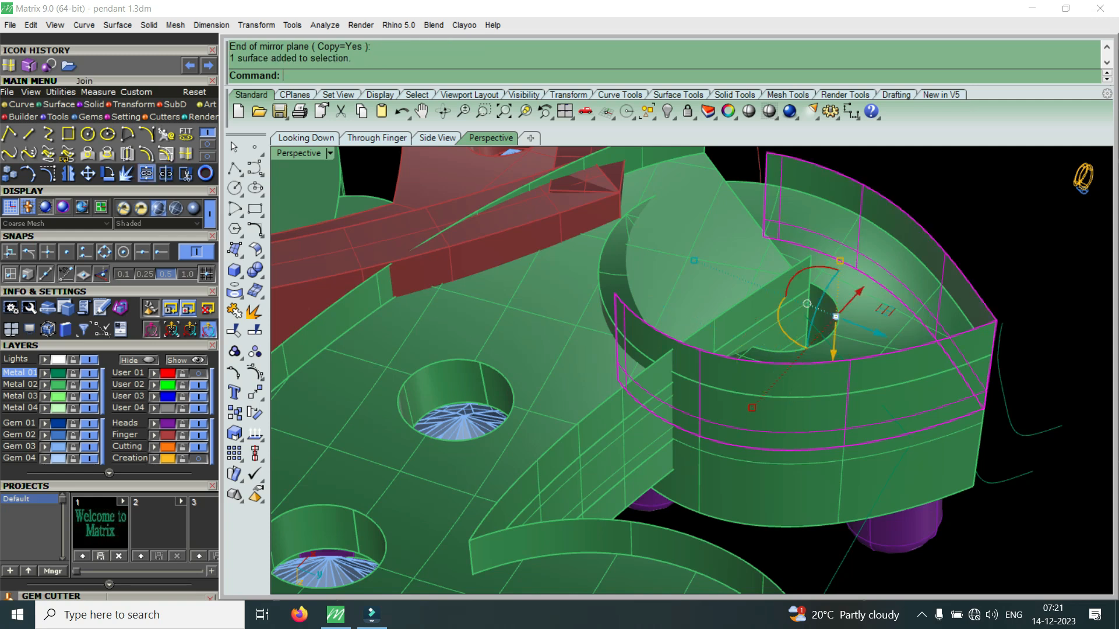
pyautogui.click(147, 173)
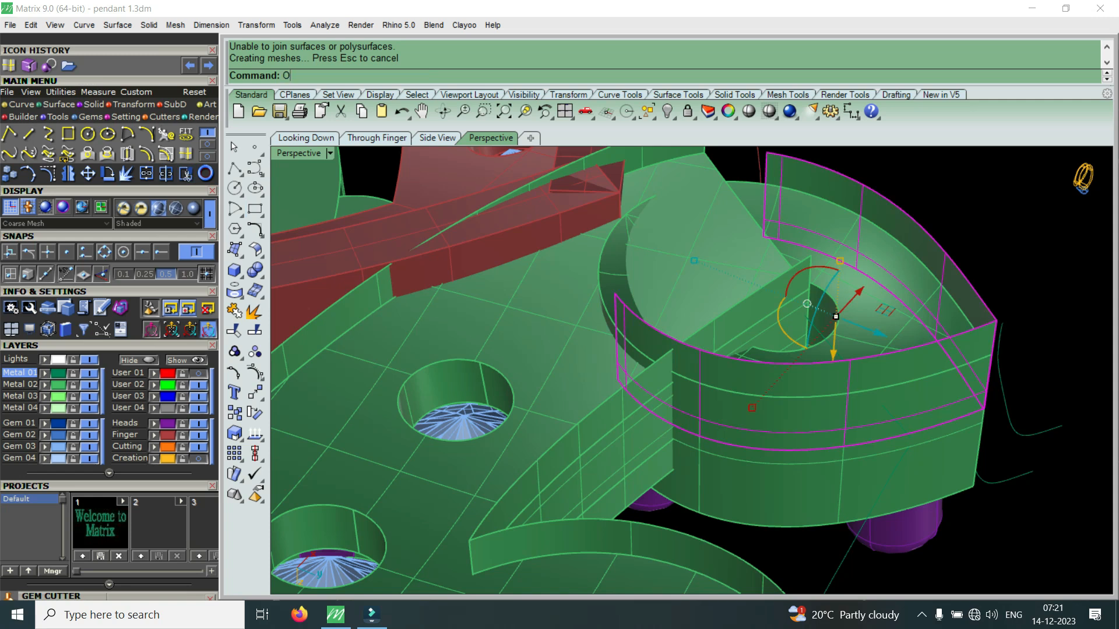
pyautogui.click(309, 146)
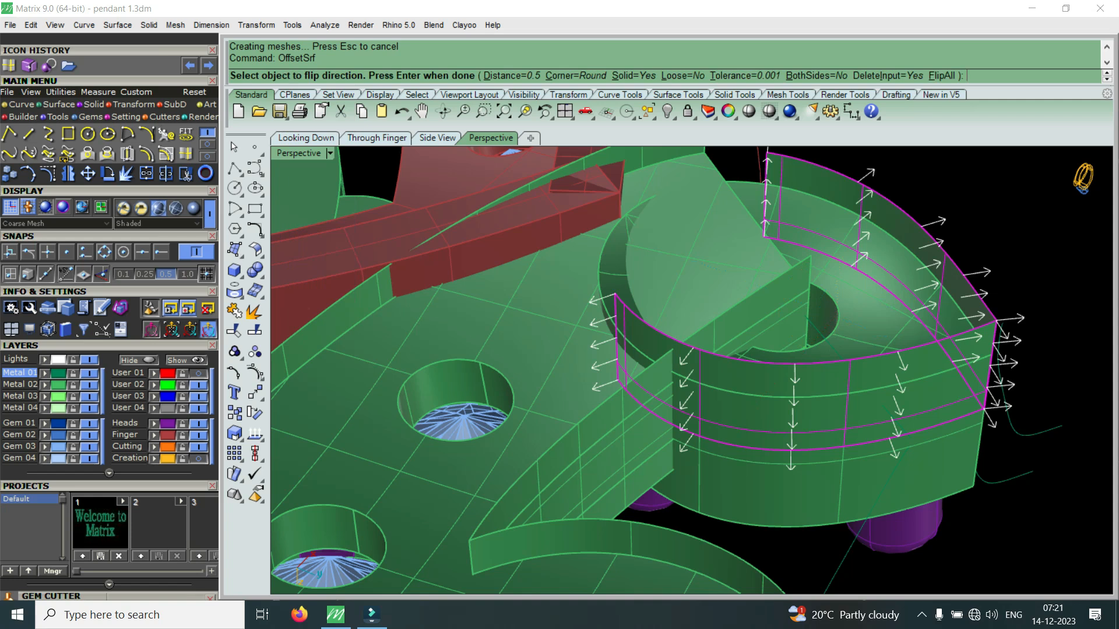
pyautogui.press('Return')
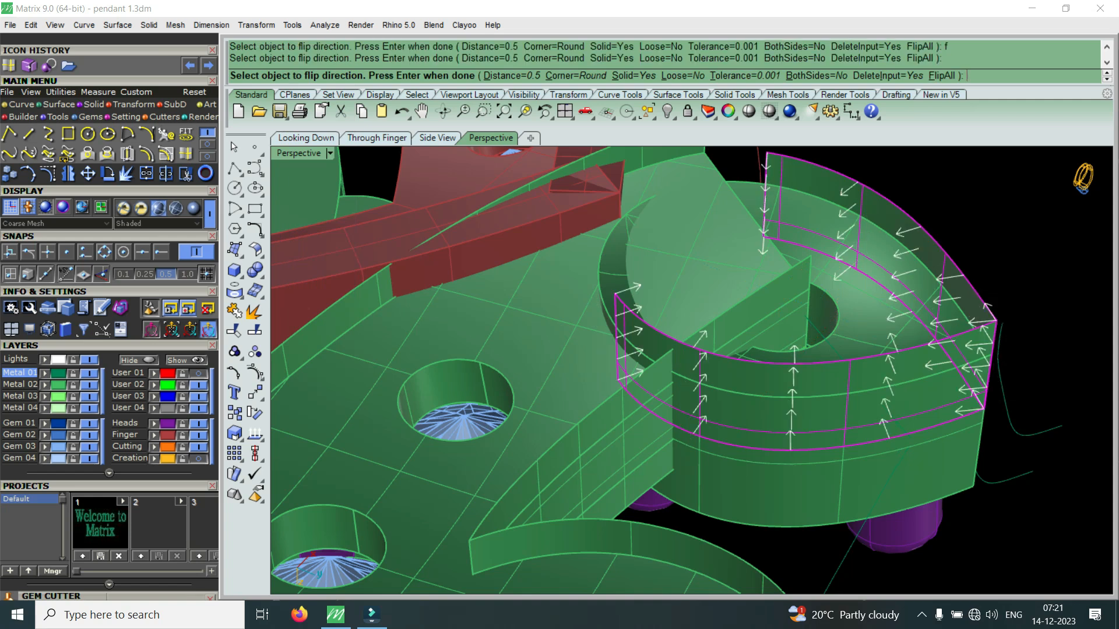
pyautogui.scroll(-2, 938, 463)
pyautogui.click(937, 463)
pyautogui.moveTo(937, 462); pyautogui.dragTo(737, 344, button='right')
# Step: Extract a V-direction isocurve across the scroll's outer wall where it passes over the red frame's pointed tip
pyautogui.click(707, 402)
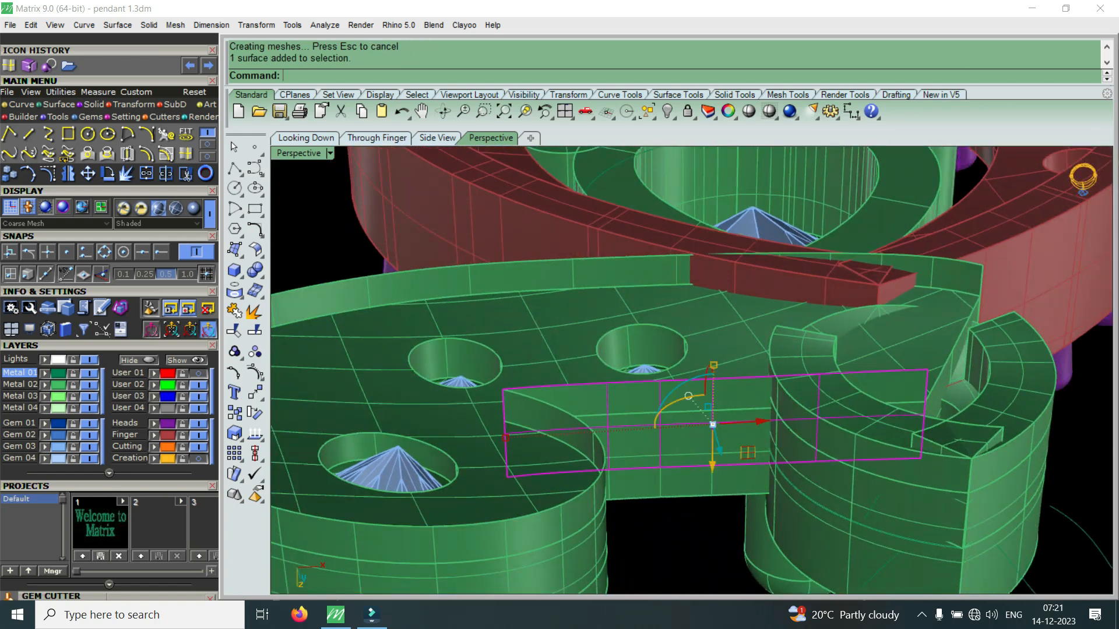
pyautogui.moveTo(706, 402); pyautogui.dragTo(734, 496, button='right')
pyautogui.scroll(-5, 780, 404)
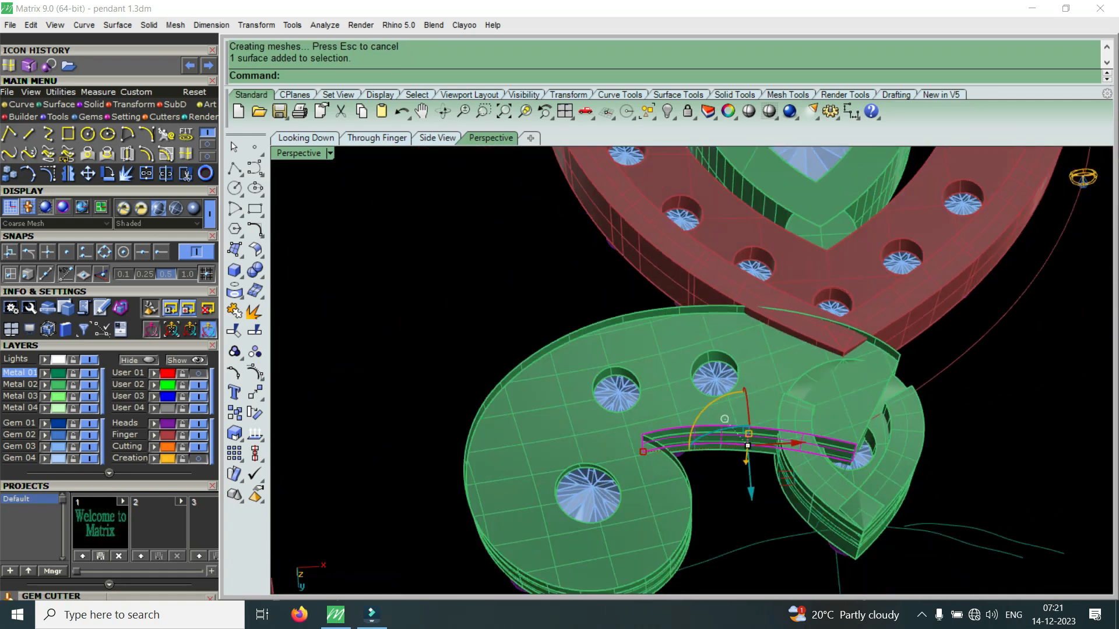
pyautogui.click(962, 362)
pyautogui.scroll(6, 833, 344)
pyautogui.moveTo(833, 343); pyautogui.dragTo(827, 297, button='right')
pyautogui.scroll(3, 878, 311)
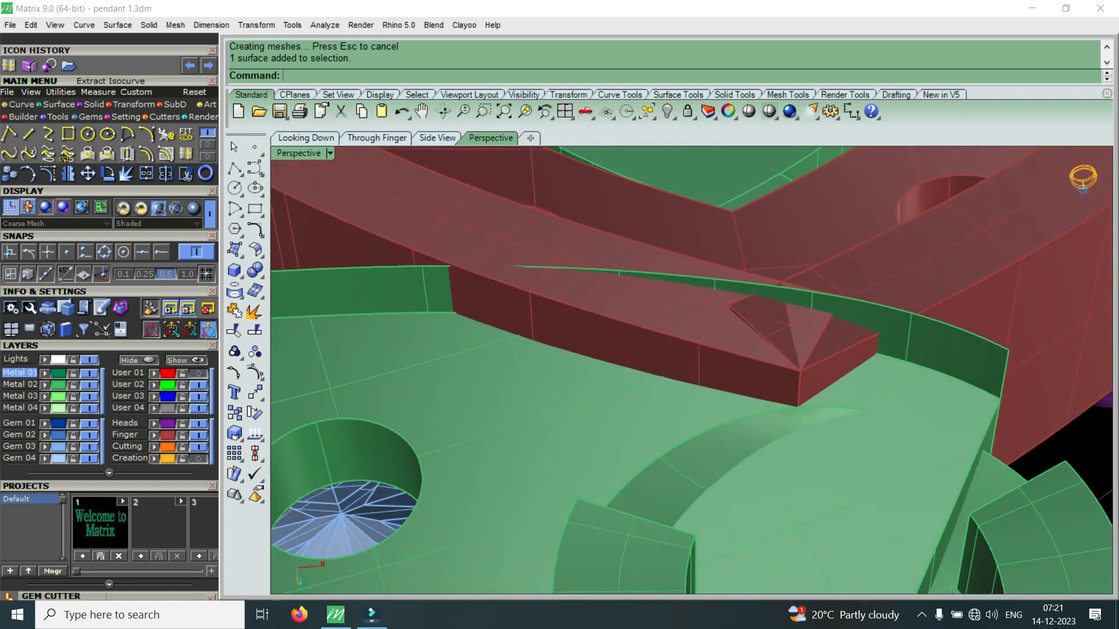
pyautogui.rightClick(944, 352)
pyautogui.click(945, 352)
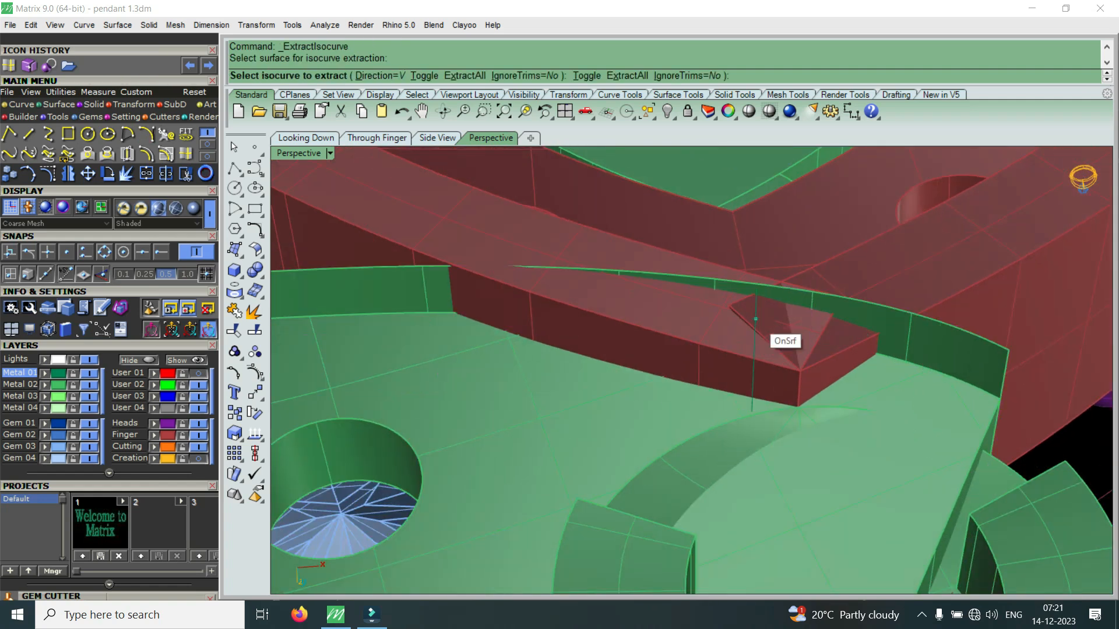
pyautogui.click(679, 306)
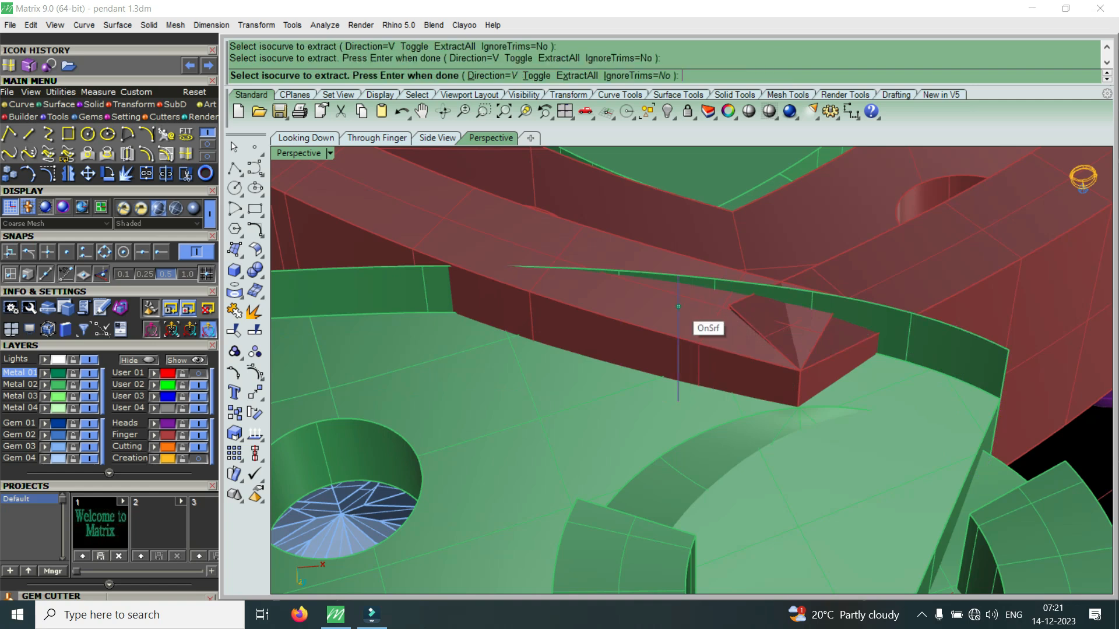
pyautogui.press('Return')
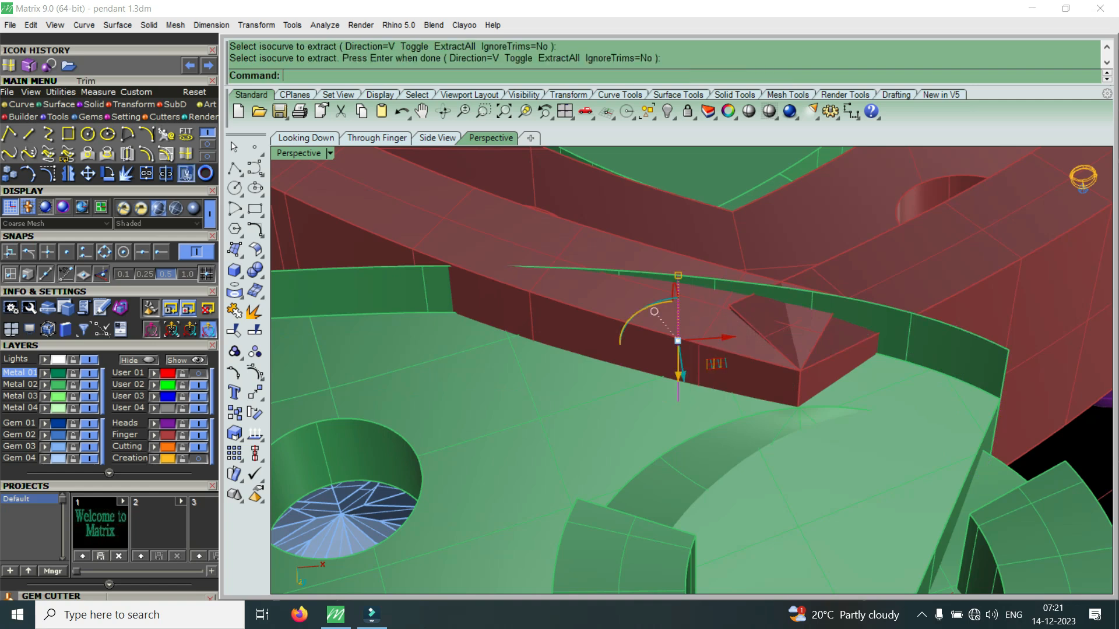
# Step: Trim the scroll's outer wall at the isocurve, removing the section that runs towards the leaf-shaped setting
pyautogui.click(186, 173)
pyautogui.click(937, 338)
pyautogui.scroll(-7, 937, 337)
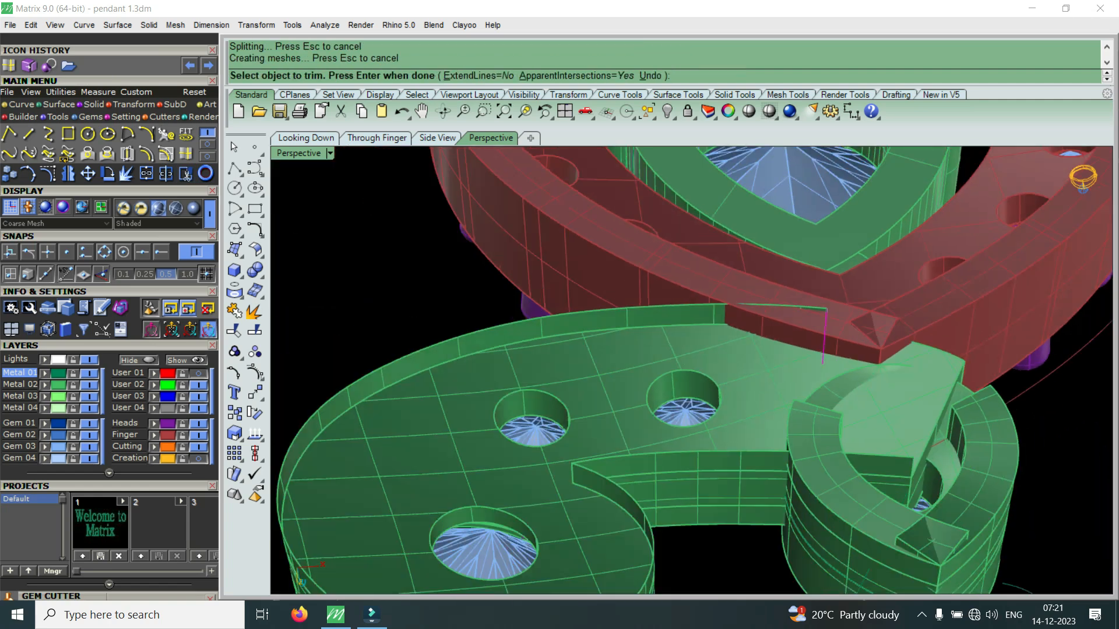
pyautogui.press('Return')
# Step: Extract a V-direction isocurve on the scroll's inner wall where it enters the leaf-shaped setting
pyautogui.moveTo(758, 361); pyautogui.dragTo(431, 379, button='right')
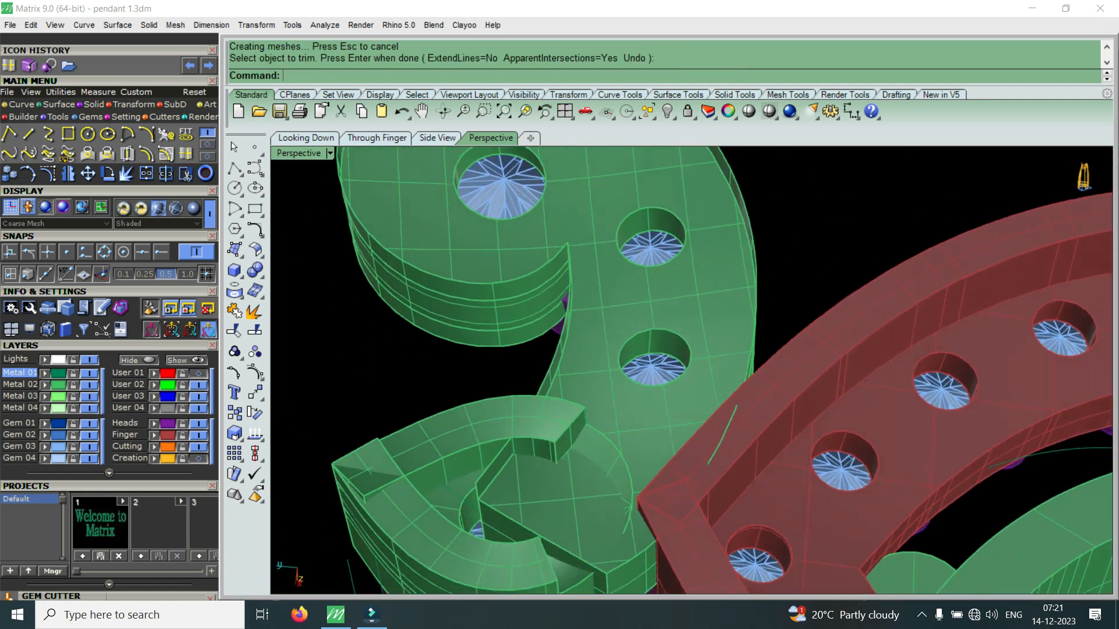
pyautogui.scroll(8, 758, 233)
pyautogui.click(765, 202)
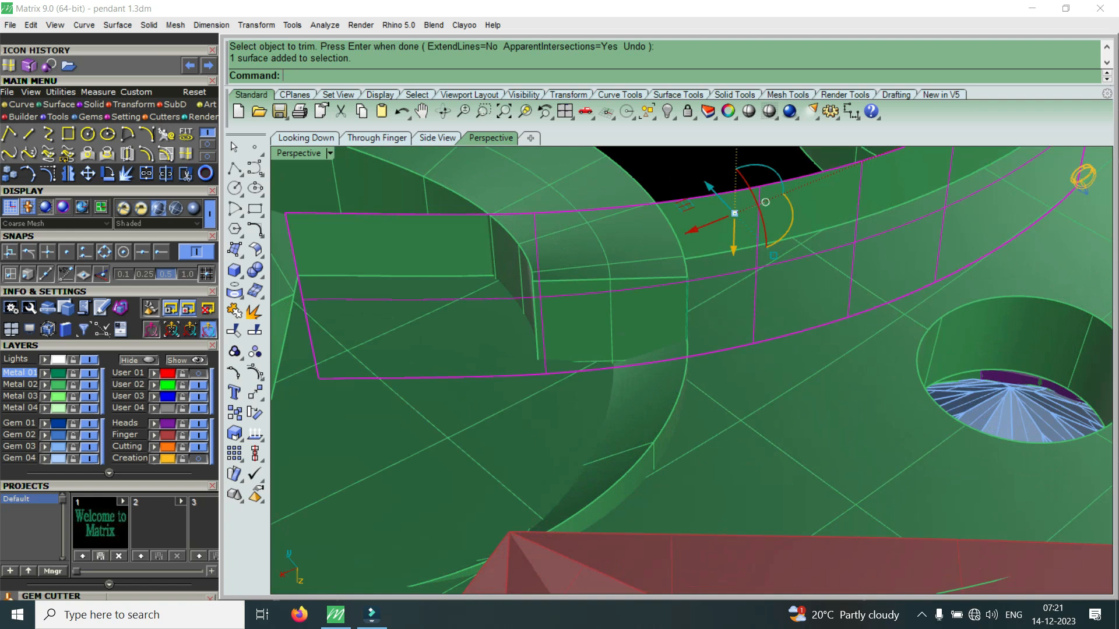
pyautogui.click(186, 174)
pyautogui.press('Escape')
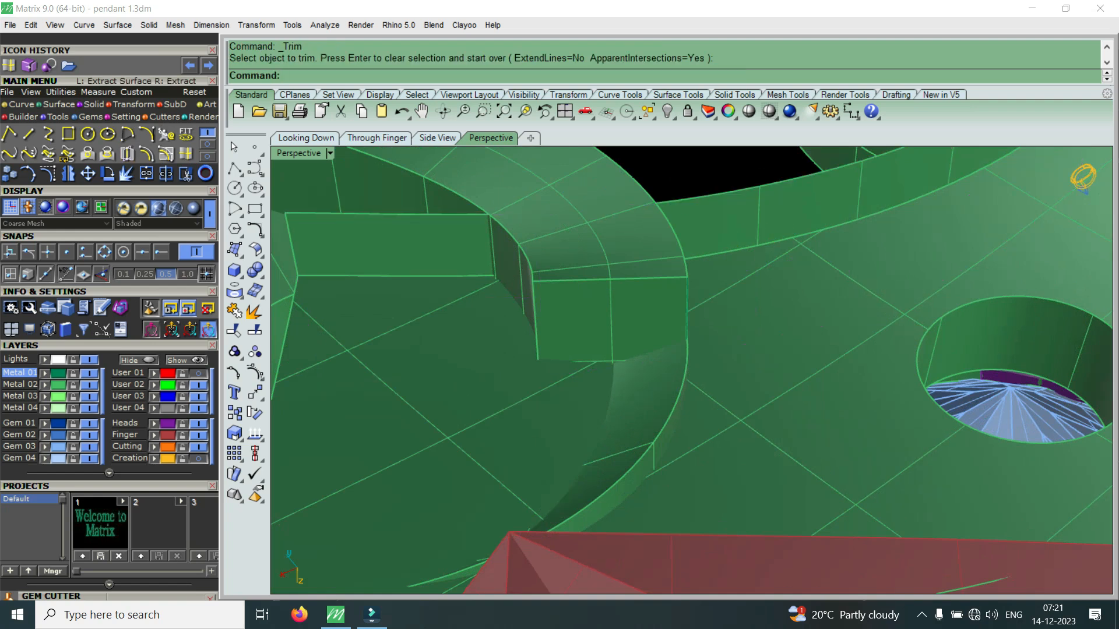
pyautogui.click(186, 154)
pyautogui.click(466, 250)
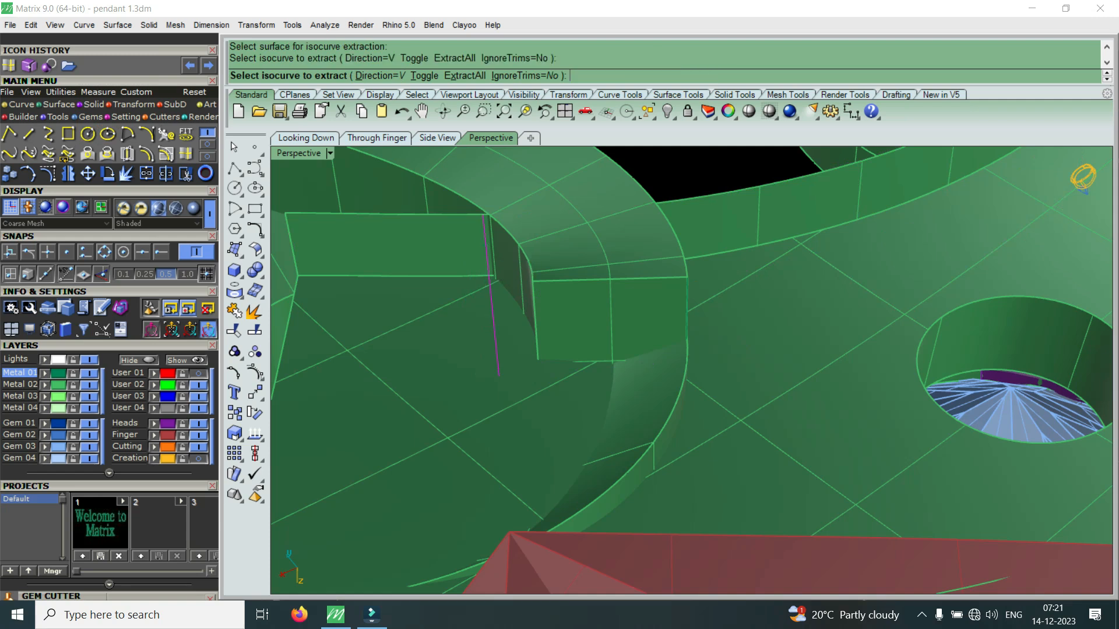
pyautogui.click(485, 245)
pyautogui.press('Return')
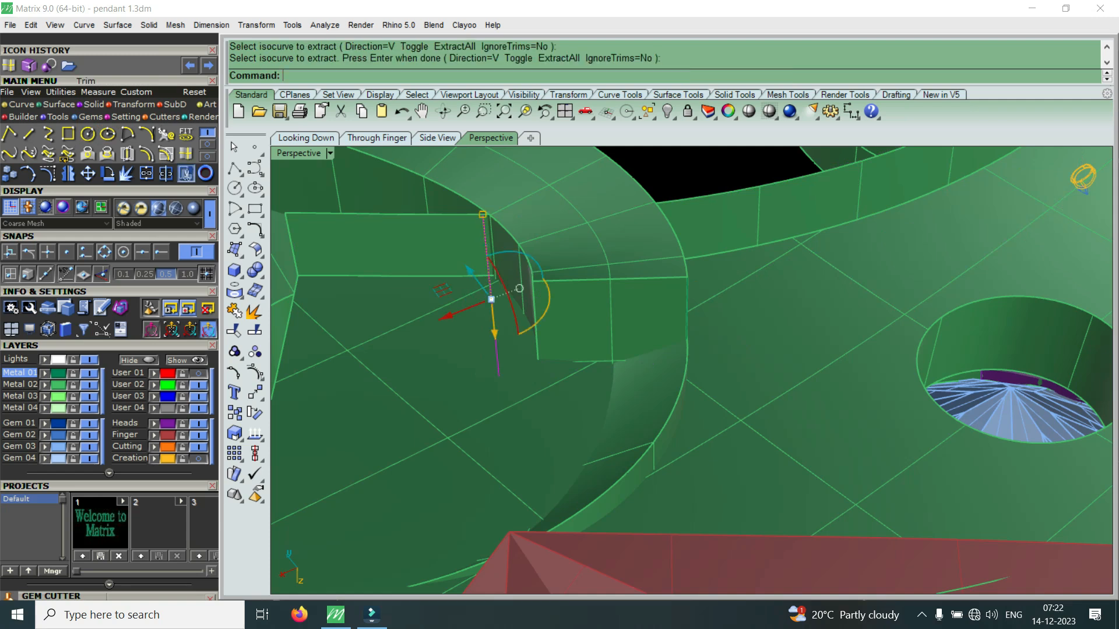
# Step: Trim the scroll's inner wall at the isocurve, removing the end that projects into the leaf-shaped setting
pyautogui.click(185, 174)
pyautogui.click(449, 247)
pyautogui.scroll(-10, 618, 305)
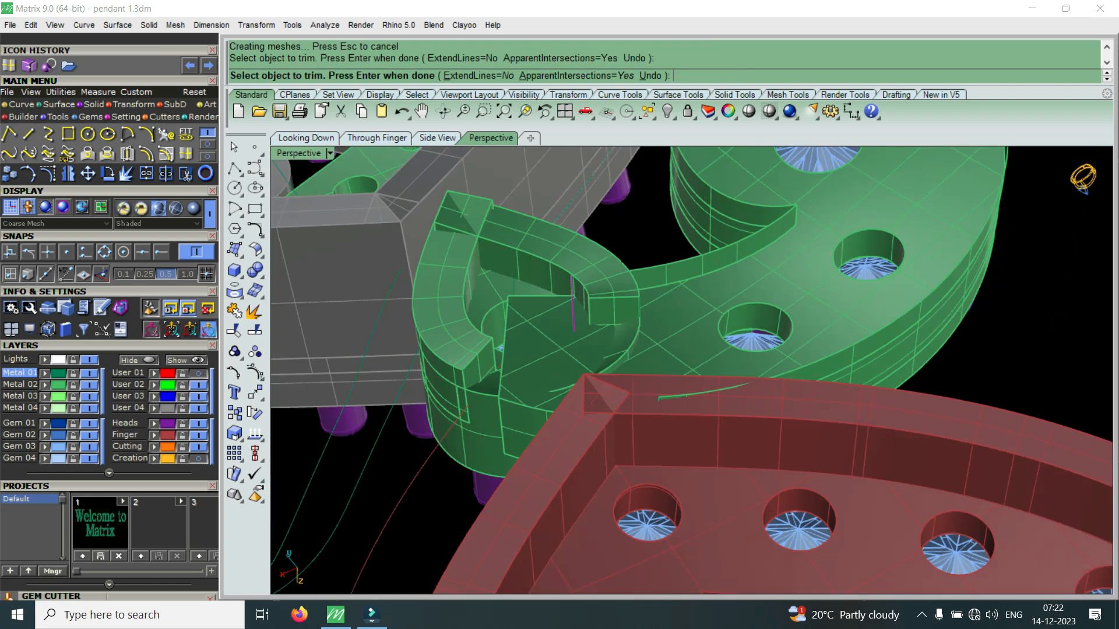
pyautogui.scroll(-1, 495, 366)
pyautogui.press('Return')
# Step: Duplicate the three inner rim edges around the leaf-shaped setting's gem and join them into one closed curve
pyautogui.moveTo(496, 366); pyautogui.dragTo(606, 525, button='right')
pyautogui.moveTo(501, 221); pyautogui.dragTo(592, 437, button='right')
pyautogui.scroll(6, 560, 327)
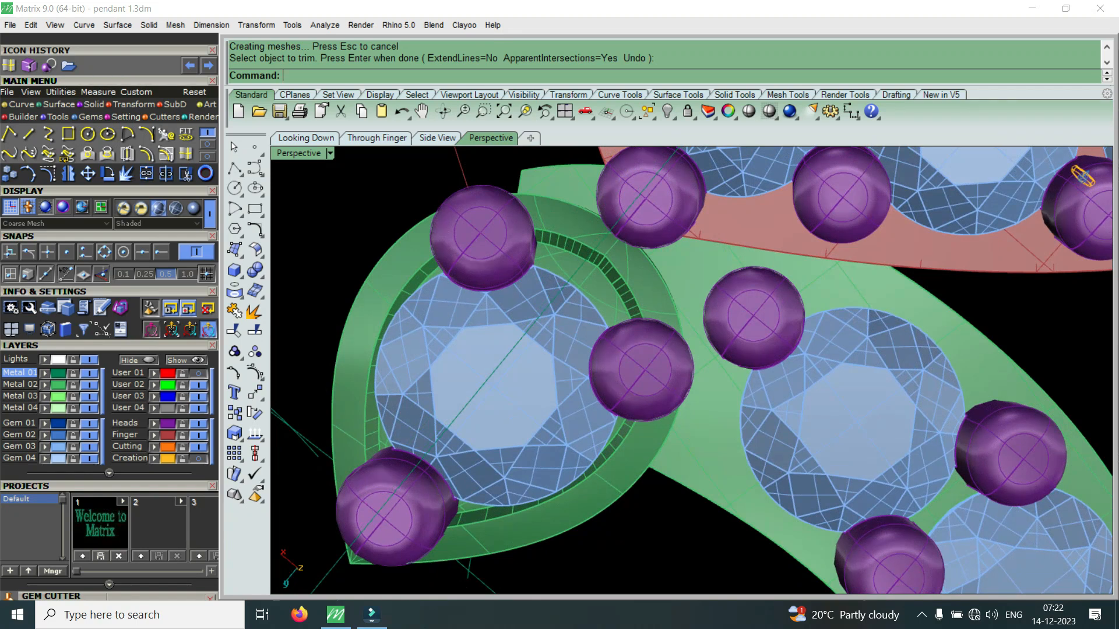
pyautogui.click(207, 144)
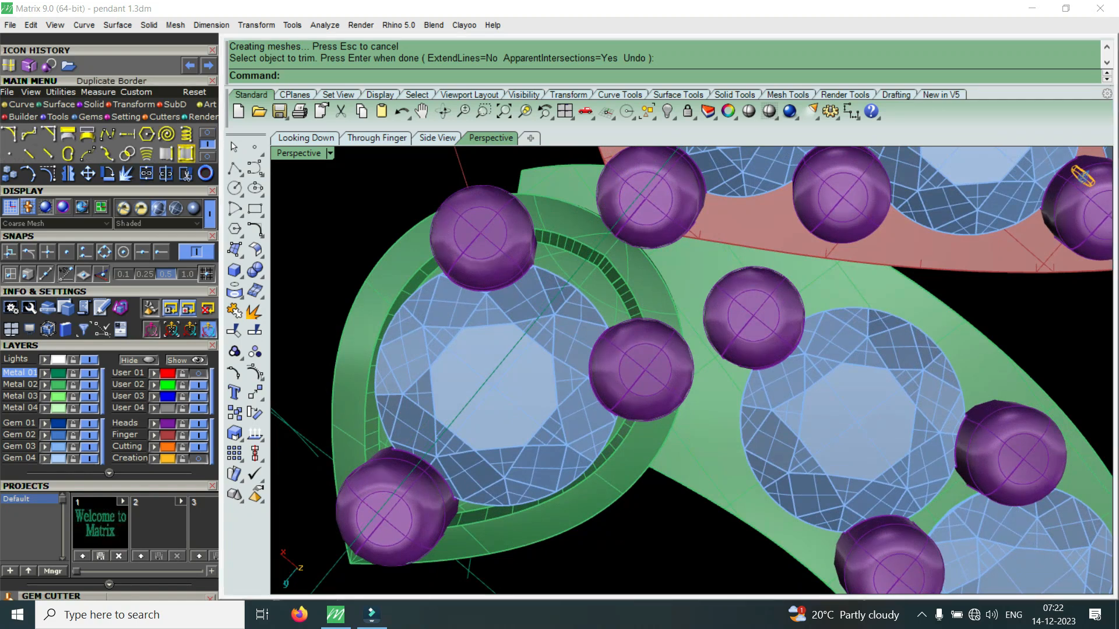
pyautogui.click(186, 174)
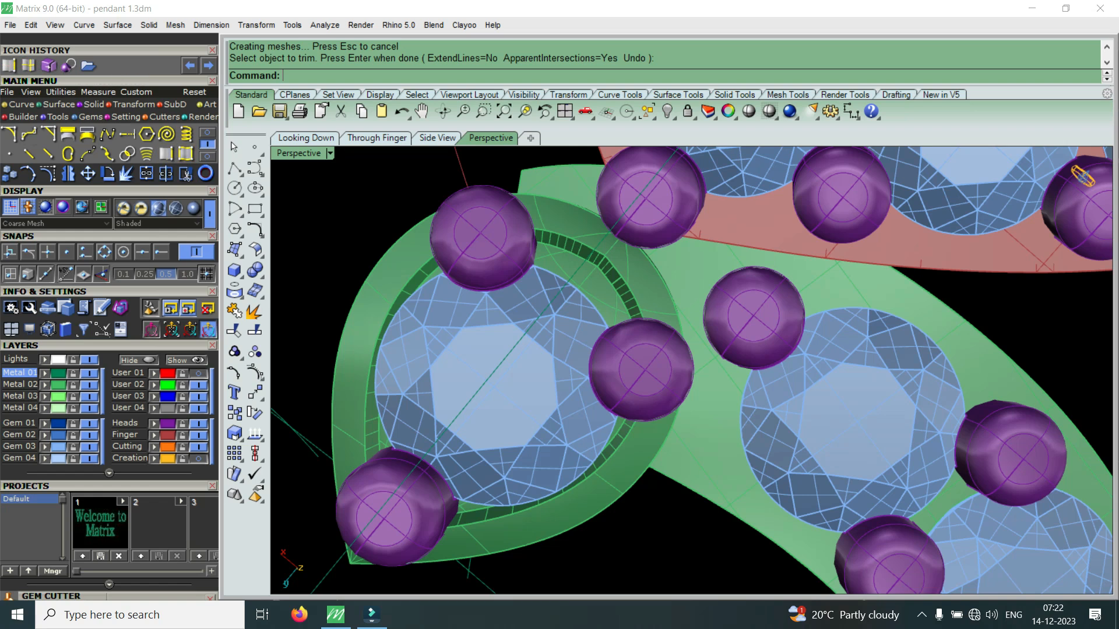
pyautogui.click(613, 266)
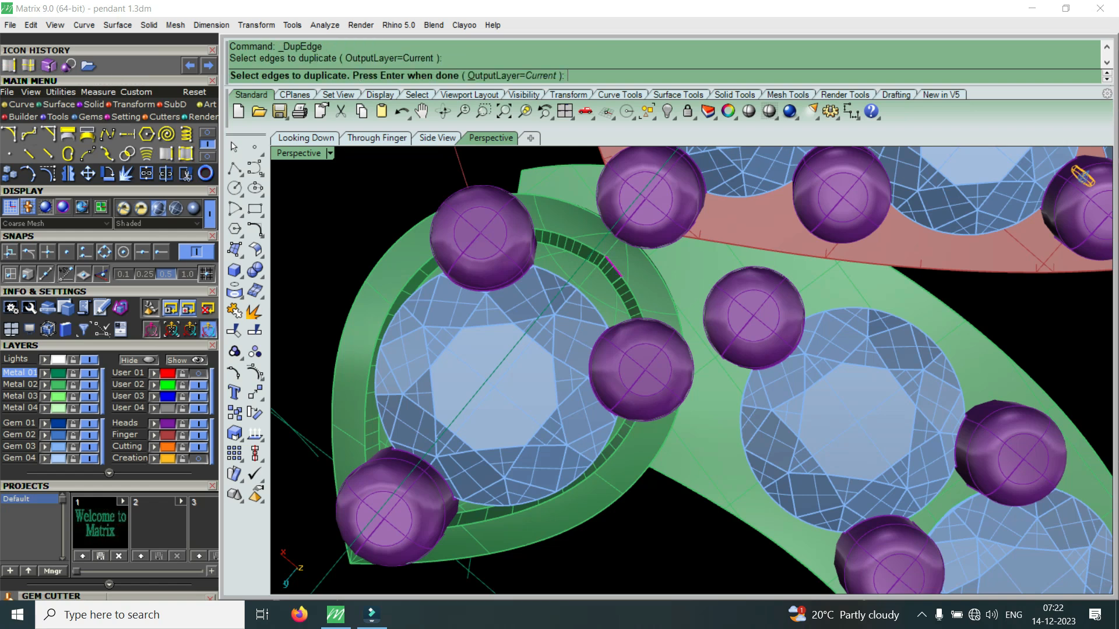
pyautogui.click(591, 247)
pyautogui.scroll(2, 634, 296)
pyautogui.click(632, 290)
pyautogui.scroll(-3, 632, 286)
pyautogui.scroll(1, 604, 370)
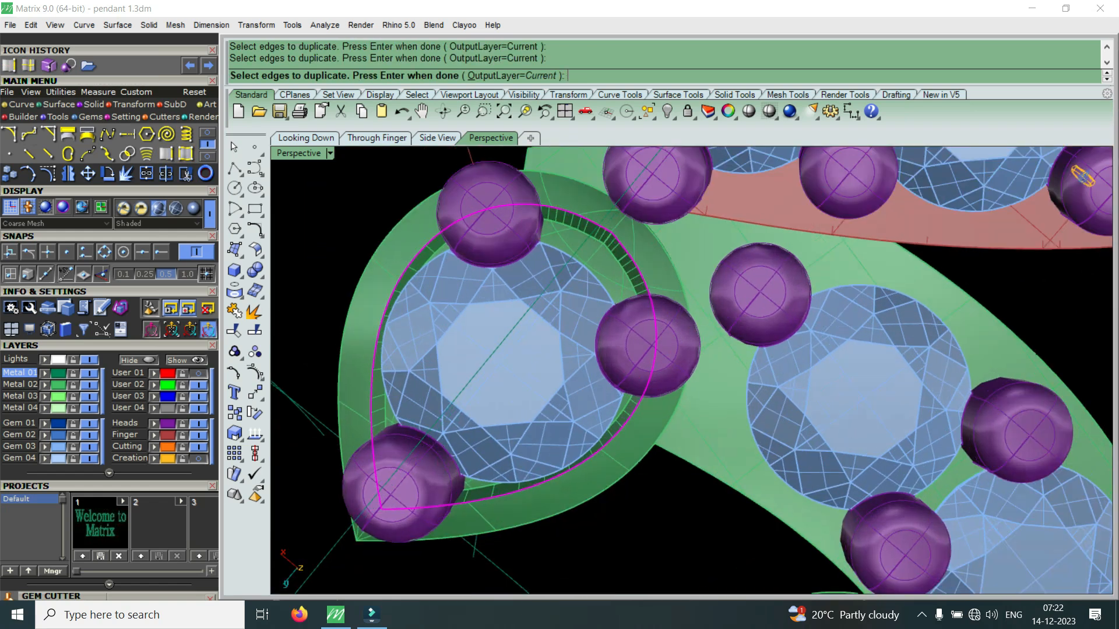
pyautogui.press('Return')
pyautogui.moveTo(604, 370); pyautogui.dragTo(604, 271, button='right')
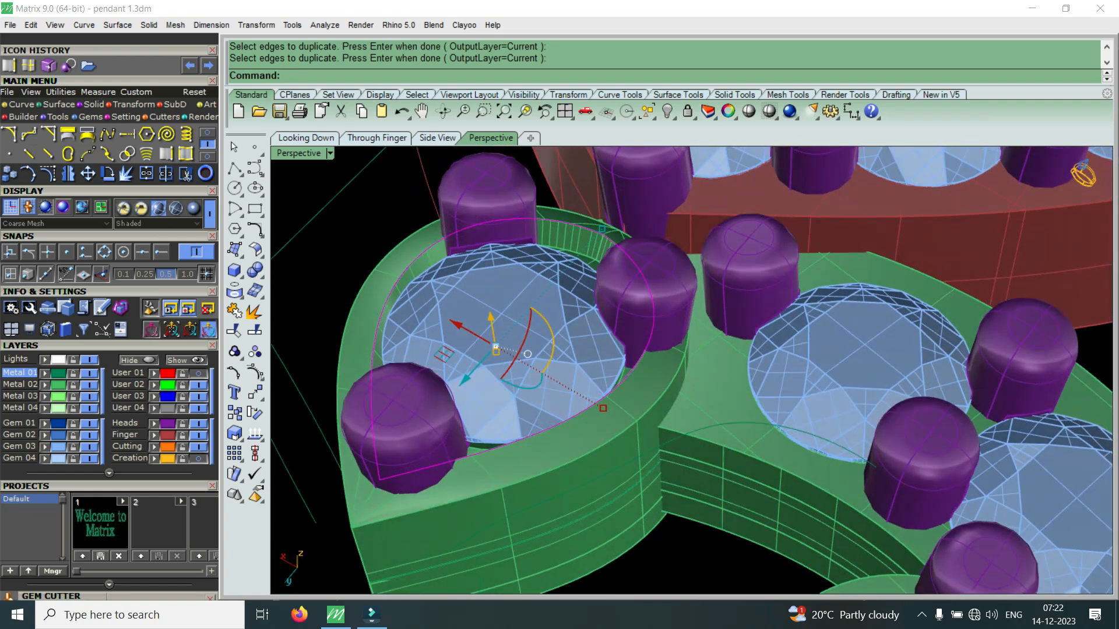
pyautogui.click(147, 173)
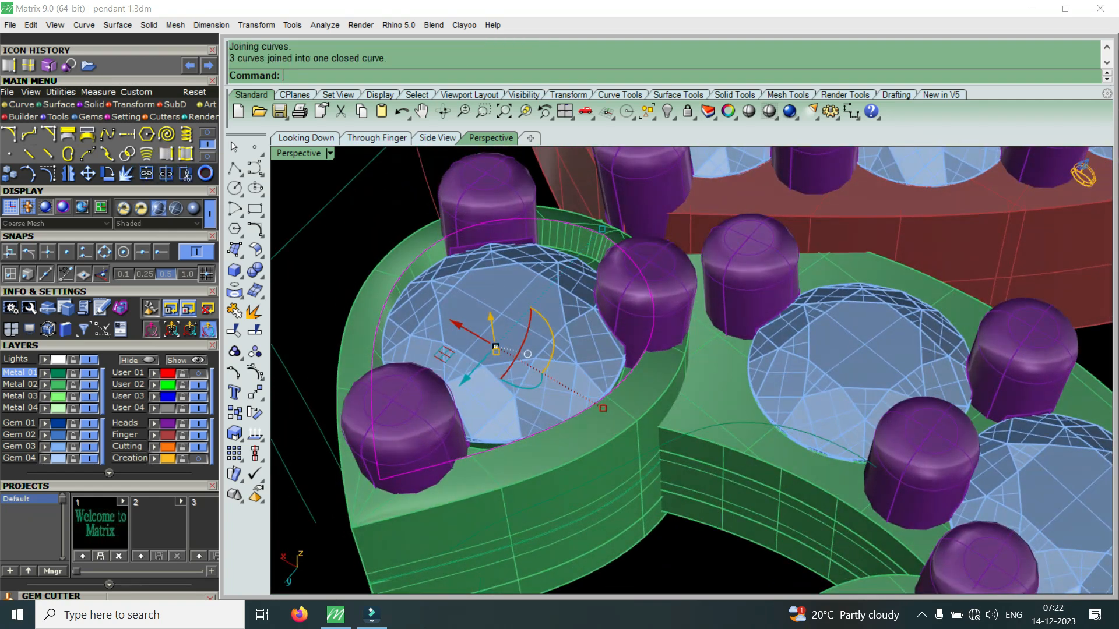
# Step: Extrude the closed rim curve down through the leaf-shaped setting as a solid, ending below its wall
pyautogui.scroll(-7, 736, 294)
pyautogui.scroll(5, 681, 408)
pyautogui.moveTo(745, 460); pyautogui.dragTo(745, 408, button='right')
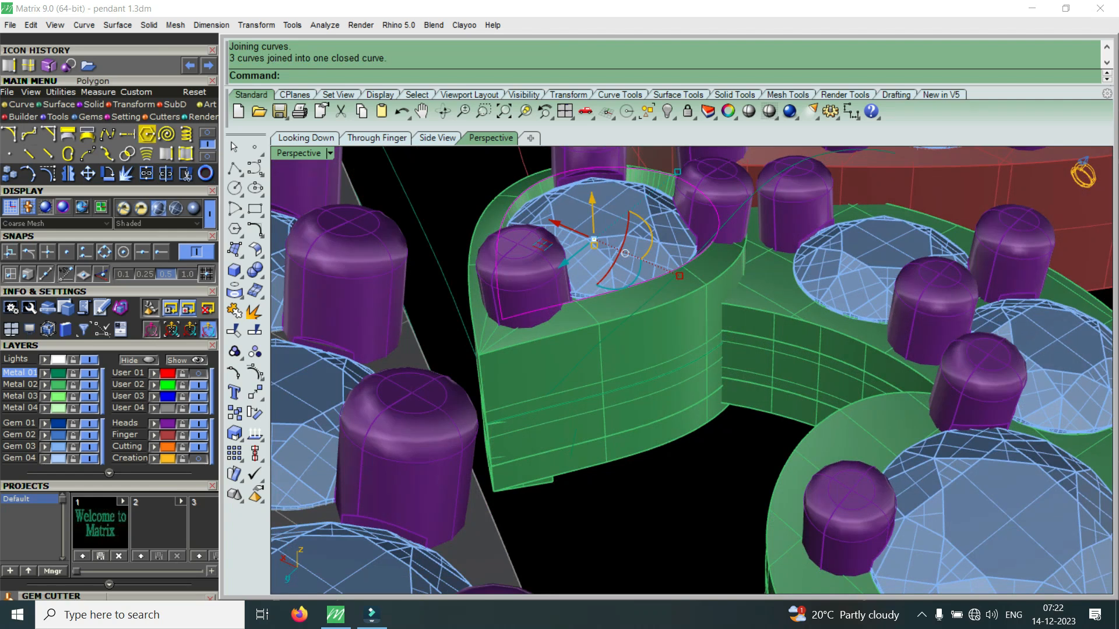
pyautogui.click(93, 105)
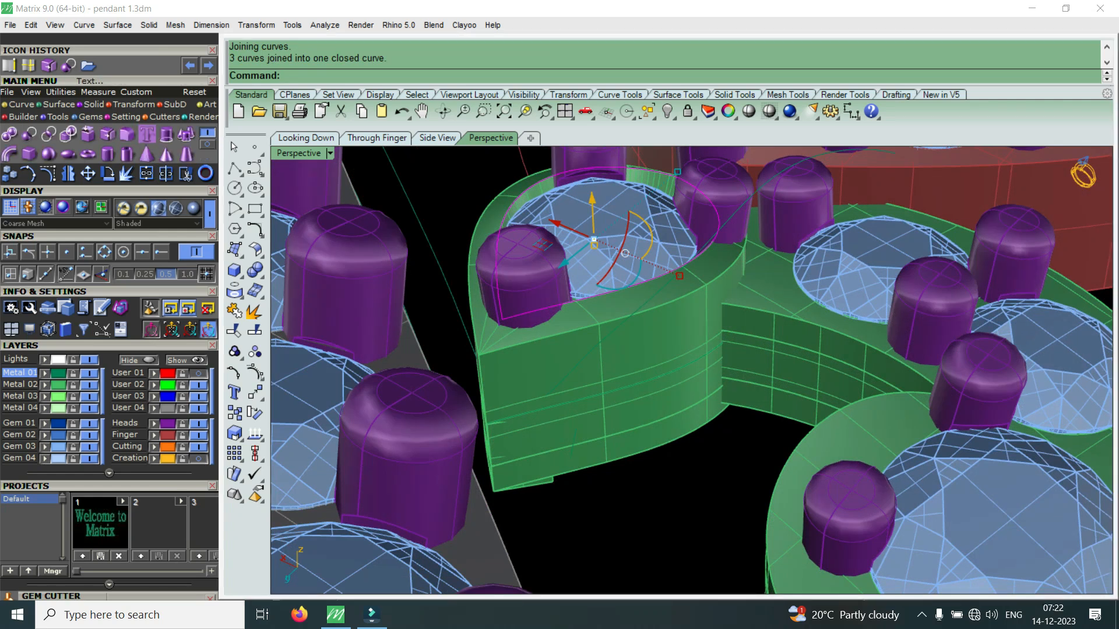
pyautogui.click(166, 134)
pyautogui.click(607, 540)
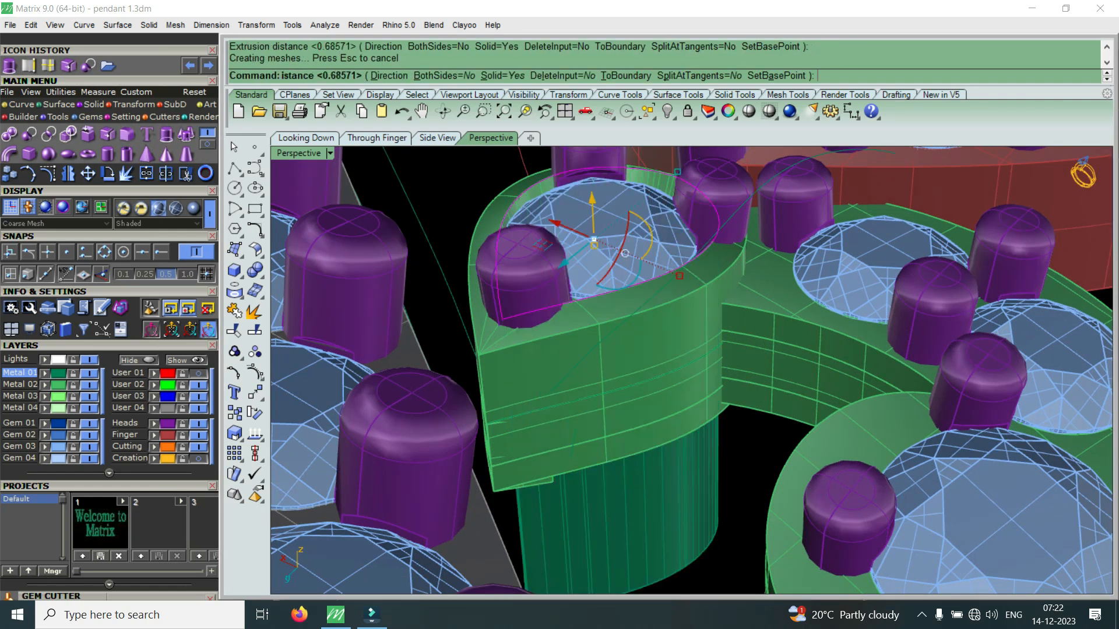
# Step: Boolean-split the scroll plate with the solid extruded through the leaf-shaped setting
pyautogui.moveTo(609, 533); pyautogui.dragTo(609, 507, button='right')
pyautogui.moveTo(630, 443); pyautogui.dragTo(595, 280, button='right')
pyautogui.scroll(-6, 629, 327)
pyautogui.scroll(5, 617, 291)
pyautogui.moveTo(629, 350); pyautogui.dragTo(664, 304, button='right')
pyautogui.moveTo(664, 350); pyautogui.dragTo(758, 349, button='right')
pyautogui.scroll(3, 641, 408)
pyautogui.moveTo(641, 408); pyautogui.dragTo(646, 379, button='right')
pyautogui.press('Escape')
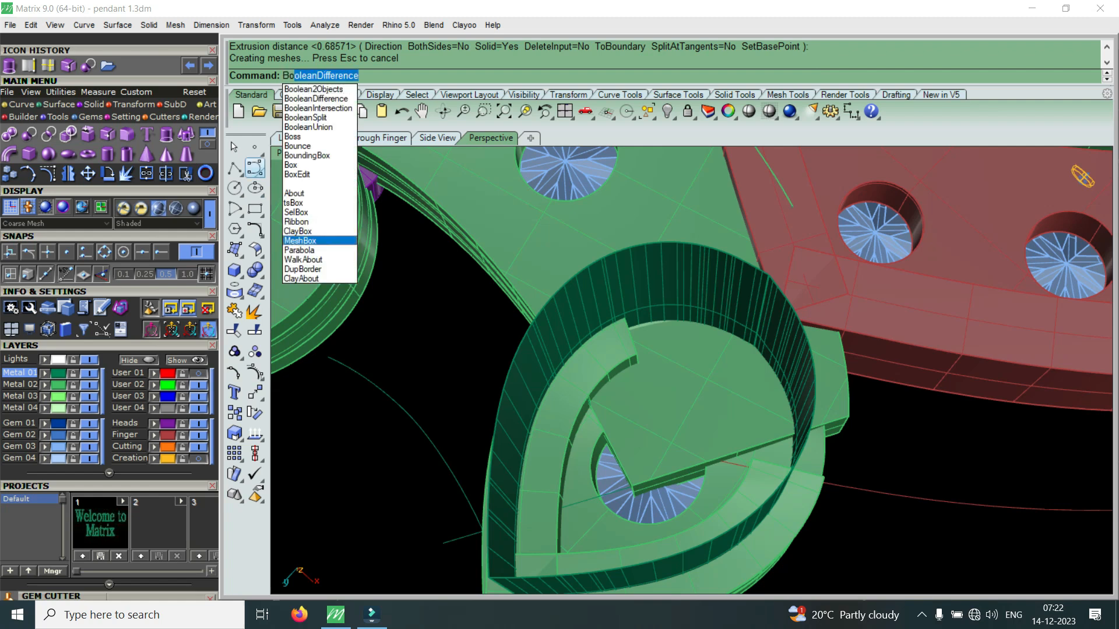
pyautogui.click(318, 119)
pyautogui.click(687, 379)
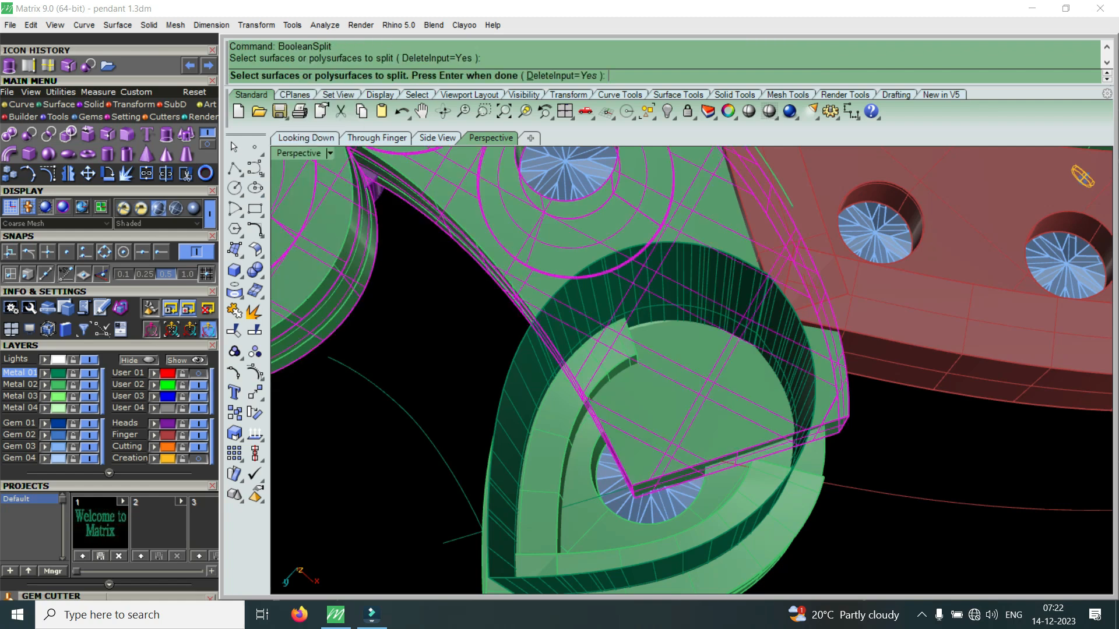
pyautogui.press('Return')
pyautogui.click(688, 280)
pyautogui.press('Return')
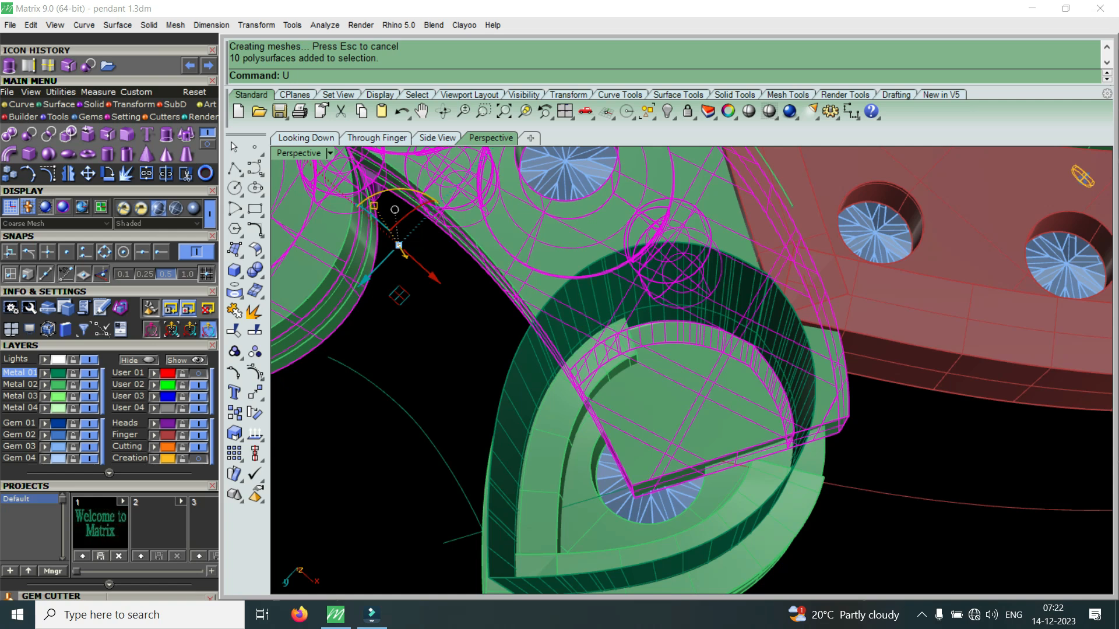
# Step: Ungroup the scroll parts, drop the split-off plate piece inside the leaf-shaped setting from the selection, and regroup the rest
pyautogui.click(318, 136)
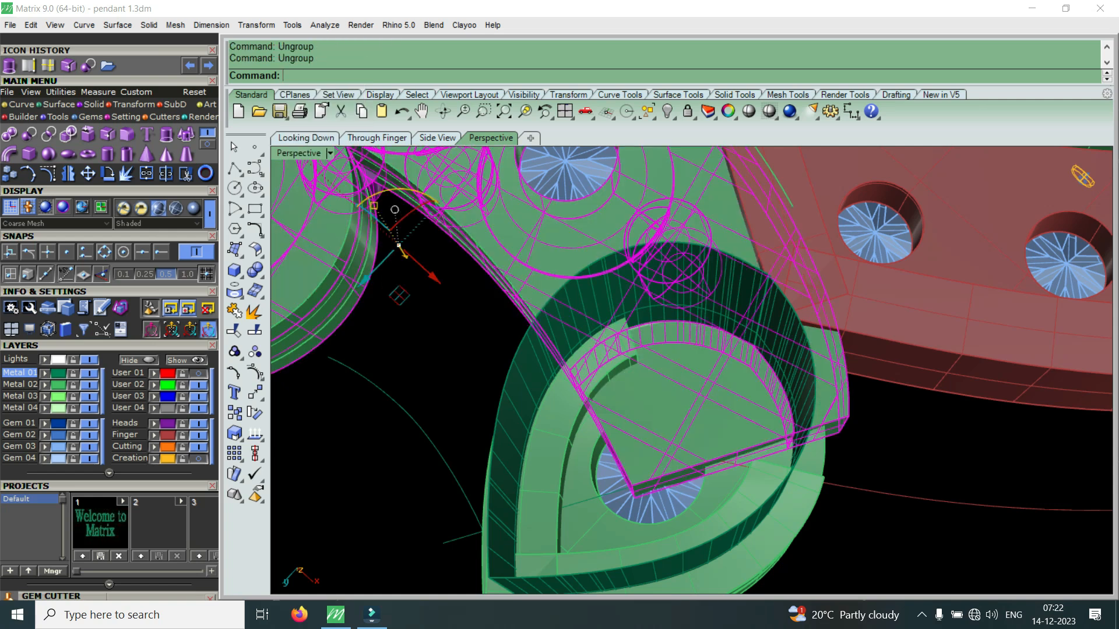
pyautogui.keyDown('ctrl'); pyautogui.click(688, 419); pyautogui.keyUp('ctrl')
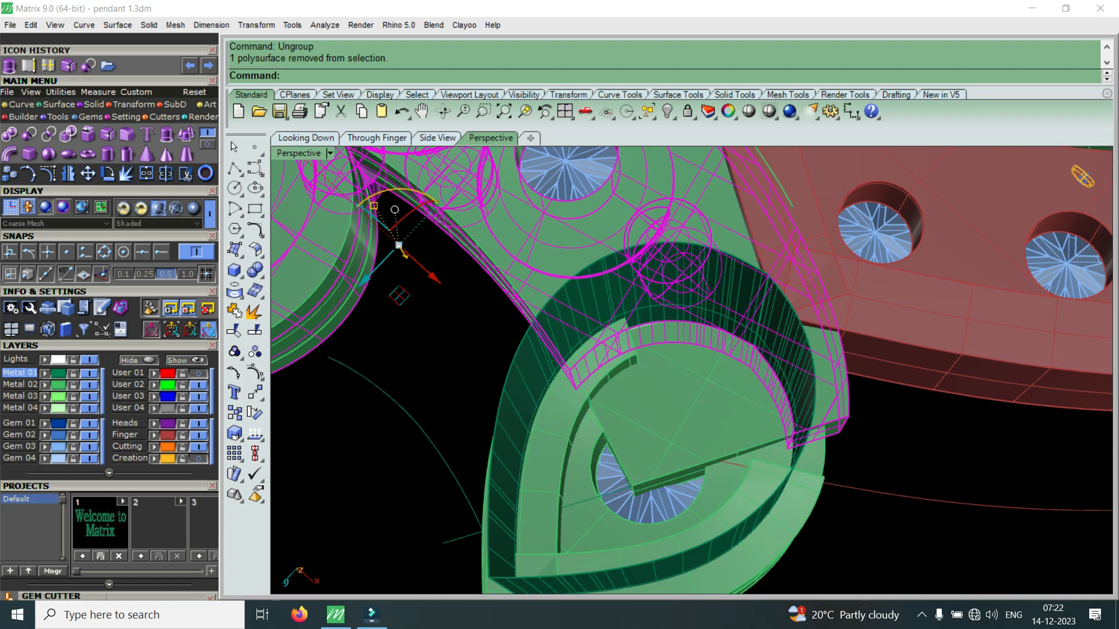
pyautogui.write('gvObjectActionsView')
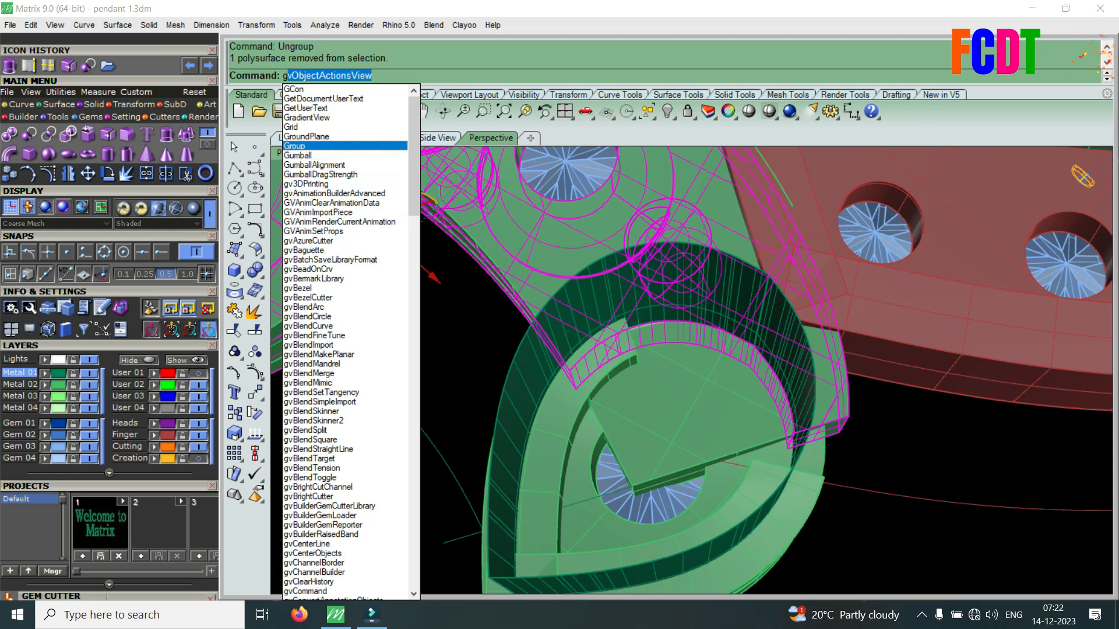
pyautogui.click(298, 146)
# Step: Delete the split-off plate piece inside the leaf-shaped setting together with the extruded cutting solid
pyautogui.click(688, 417)
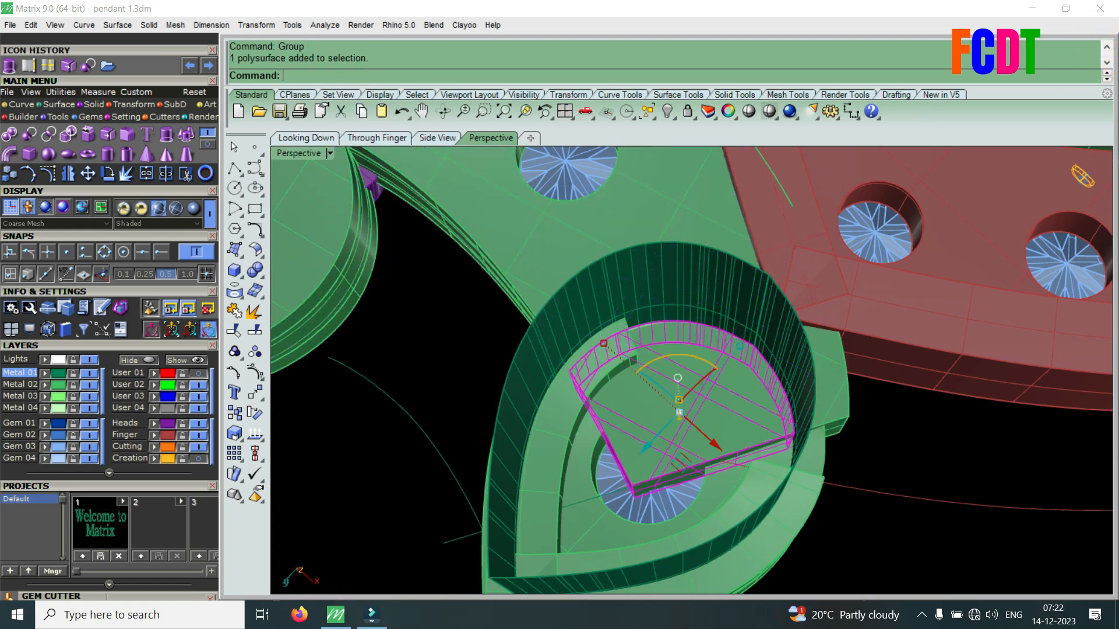
pyautogui.press('Delete')
pyautogui.click(676, 285)
pyautogui.press('Delete')
pyautogui.scroll(-10, 663, 438)
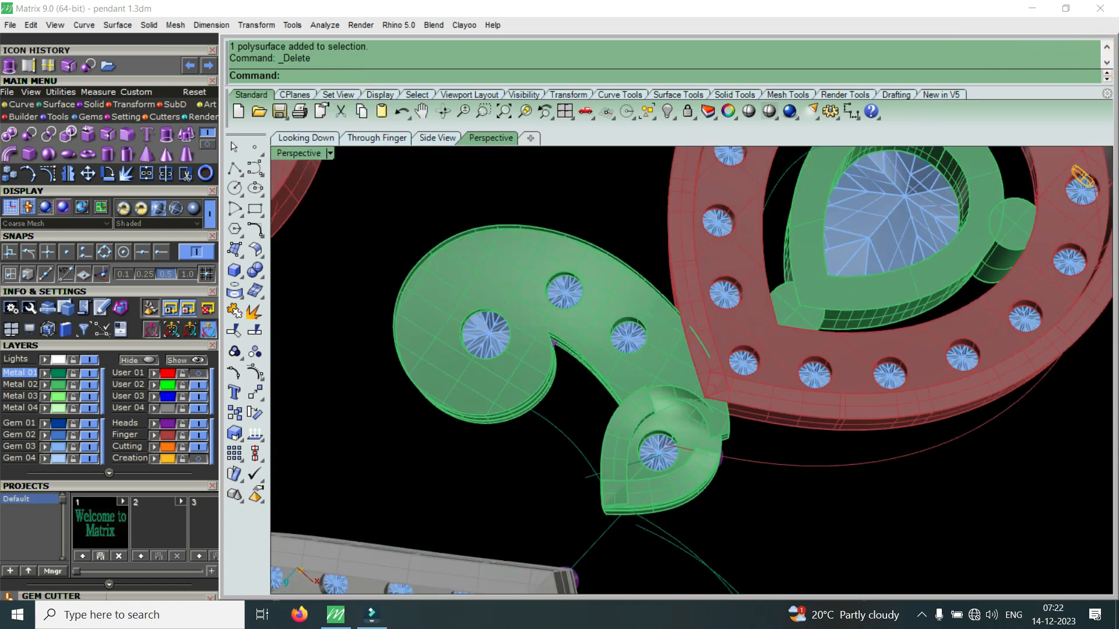
# Step: Join the scroll's two side wall surfaces and offset them inward as a solid with a distance of 0.5
pyautogui.scroll(5, 594, 295)
pyautogui.click(570, 395)
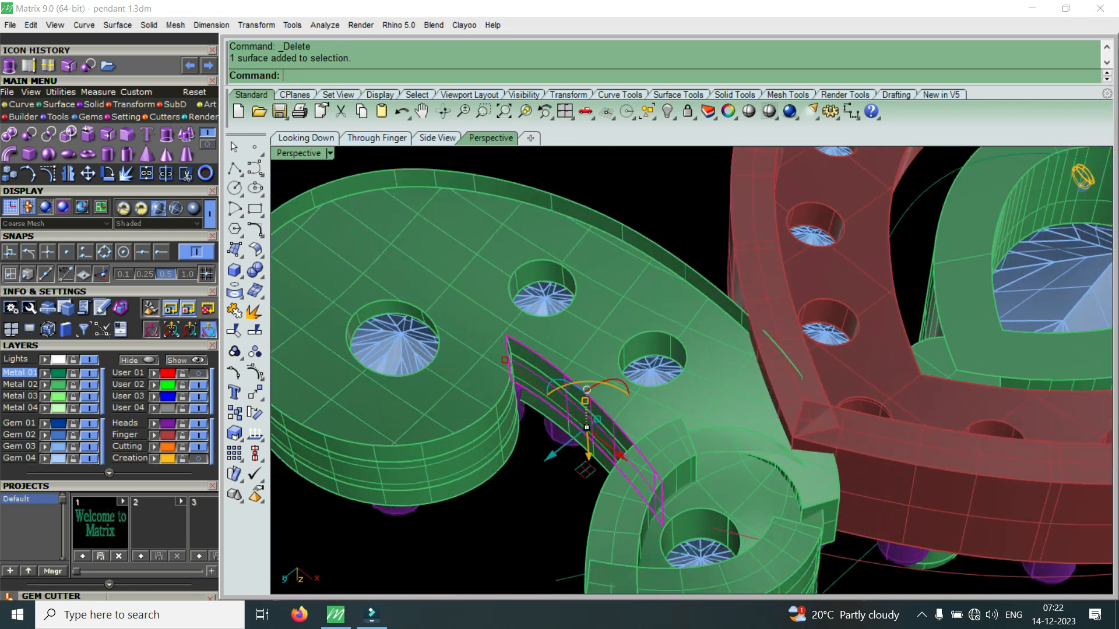
pyautogui.keyDown('shift'); pyautogui.click(479, 452); pyautogui.keyUp('shift')
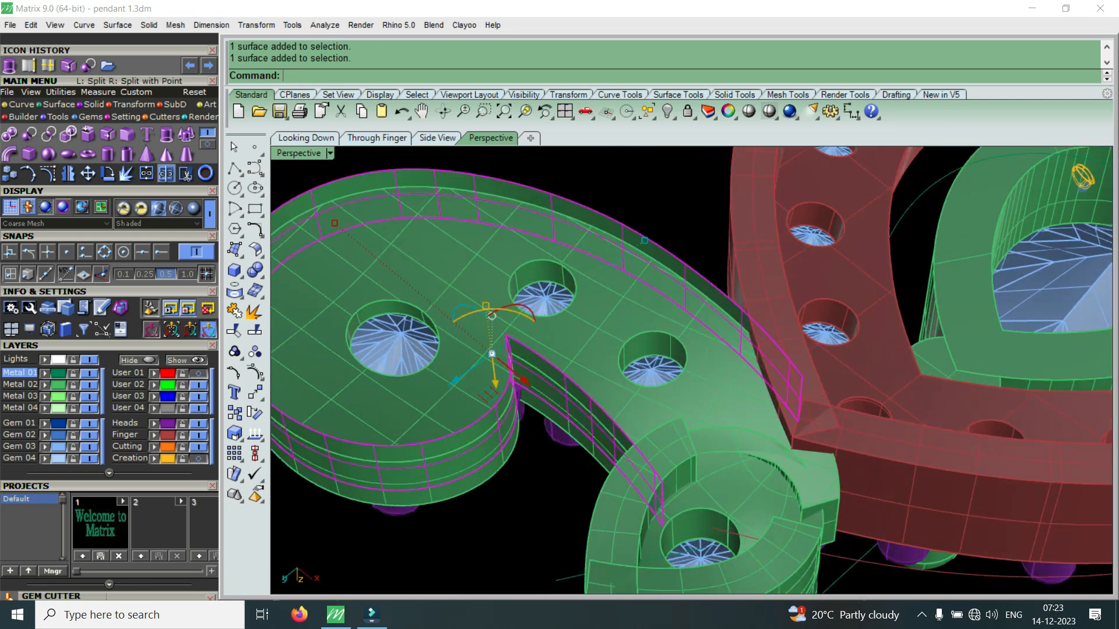
pyautogui.click(147, 174)
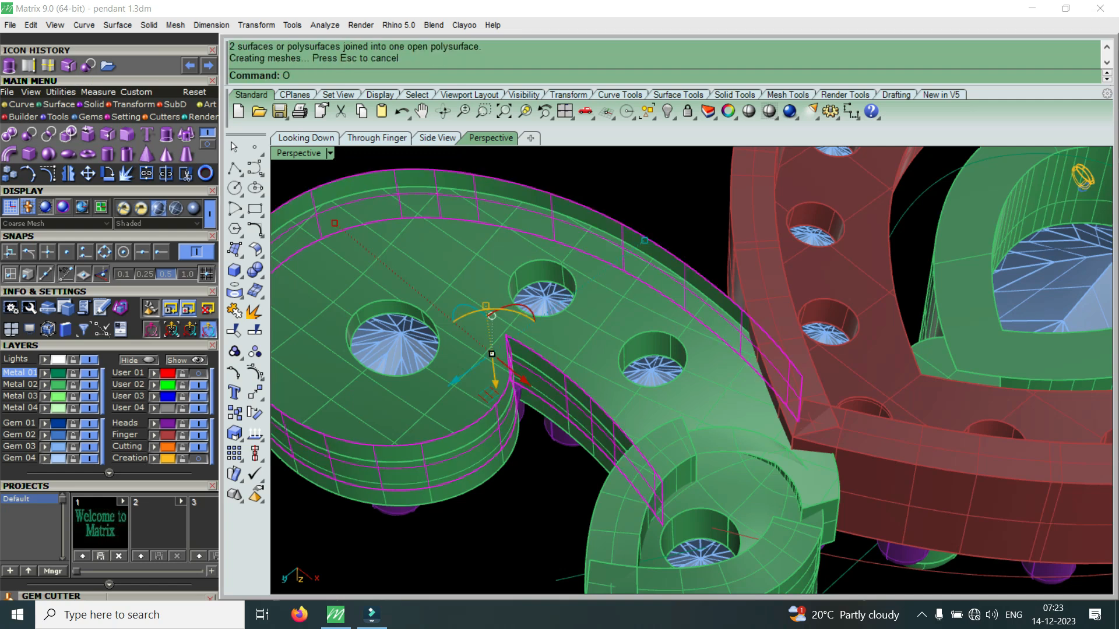
pyautogui.write('ffsetSrf')
pyautogui.press('Return')
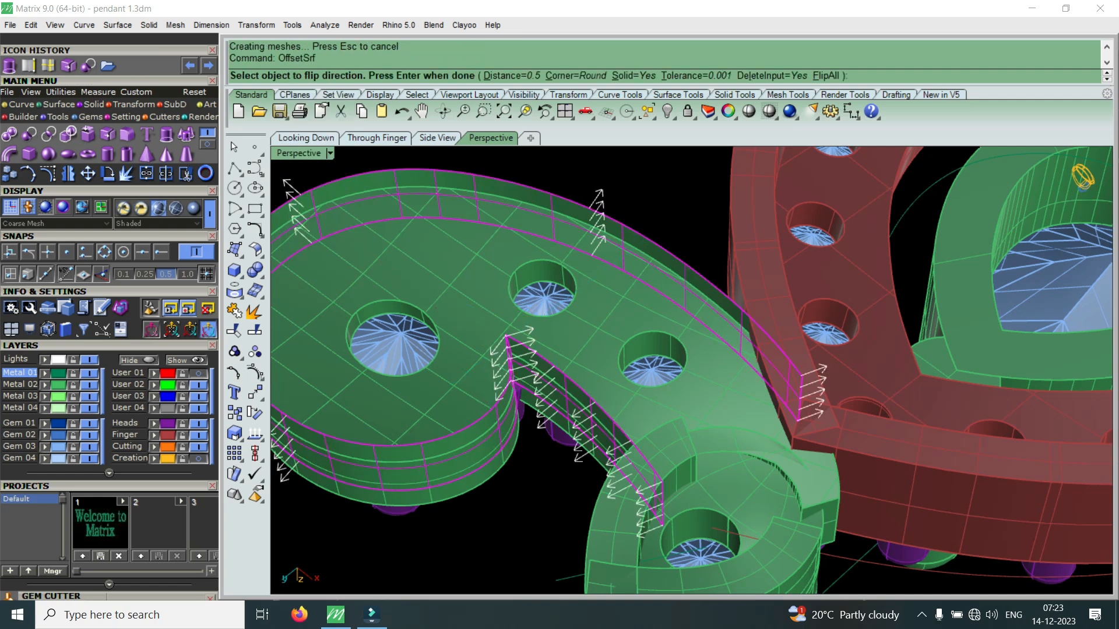
pyautogui.press('Return')
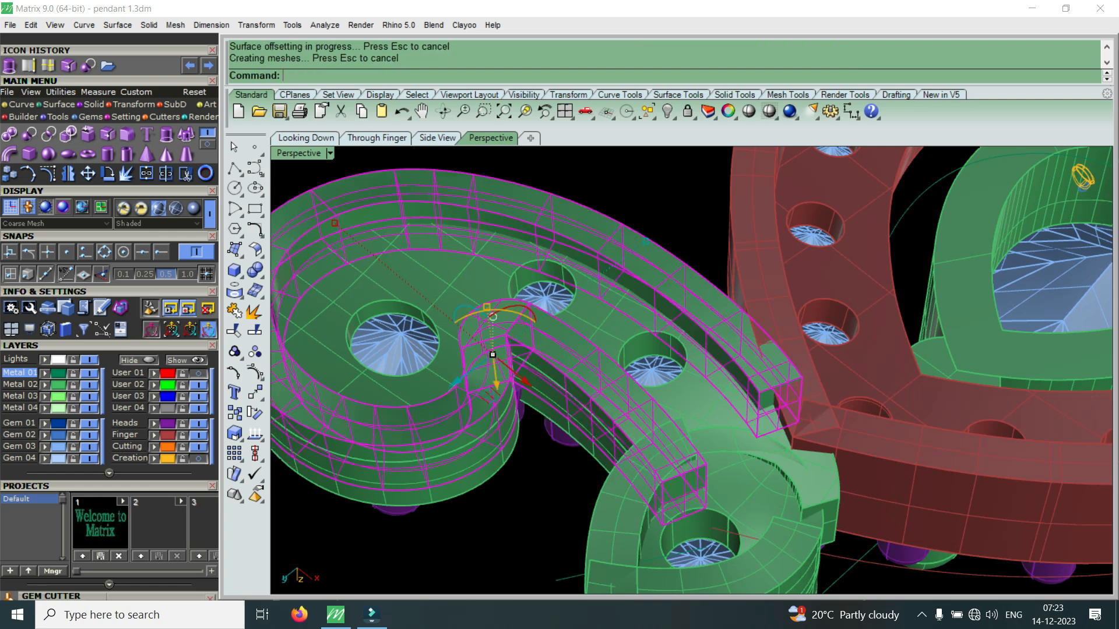
pyautogui.scroll(-4, 631, 300)
pyautogui.press('Escape')
# Step: Delete the three spare pear drops without gem-set borders around the finished drop, including the one with two plain scrolls
pyautogui.moveTo(631, 299); pyautogui.dragTo(665, 533, button='right')
pyautogui.scroll(-5, 668, 417)
pyautogui.moveTo(667, 417); pyautogui.dragTo(638, 440, button='right')
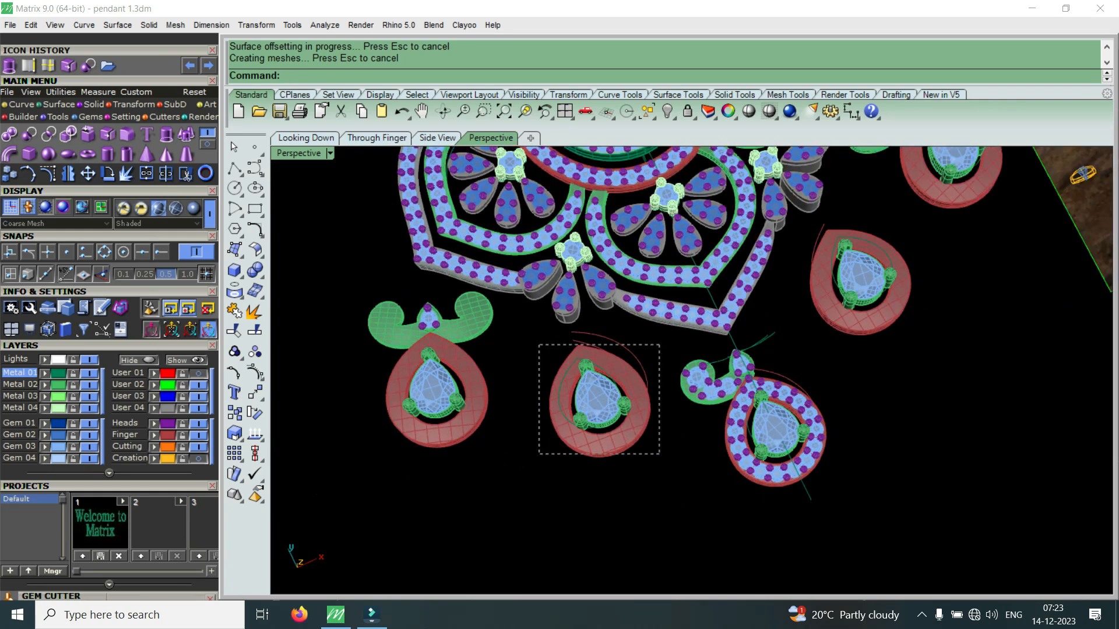
pyautogui.moveTo(659, 453); pyautogui.dragTo(539, 345)
pyautogui.press('Delete')
pyautogui.moveTo(384, 321); pyautogui.dragTo(363, 320)
pyautogui.press('Delete')
pyautogui.moveTo(807, 315); pyautogui.dragTo(806, 314)
pyautogui.press('Delete')
# Step: Delete the three leftover construction curves beside the leaf-shaped setting
pyautogui.scroll(8, 711, 379)
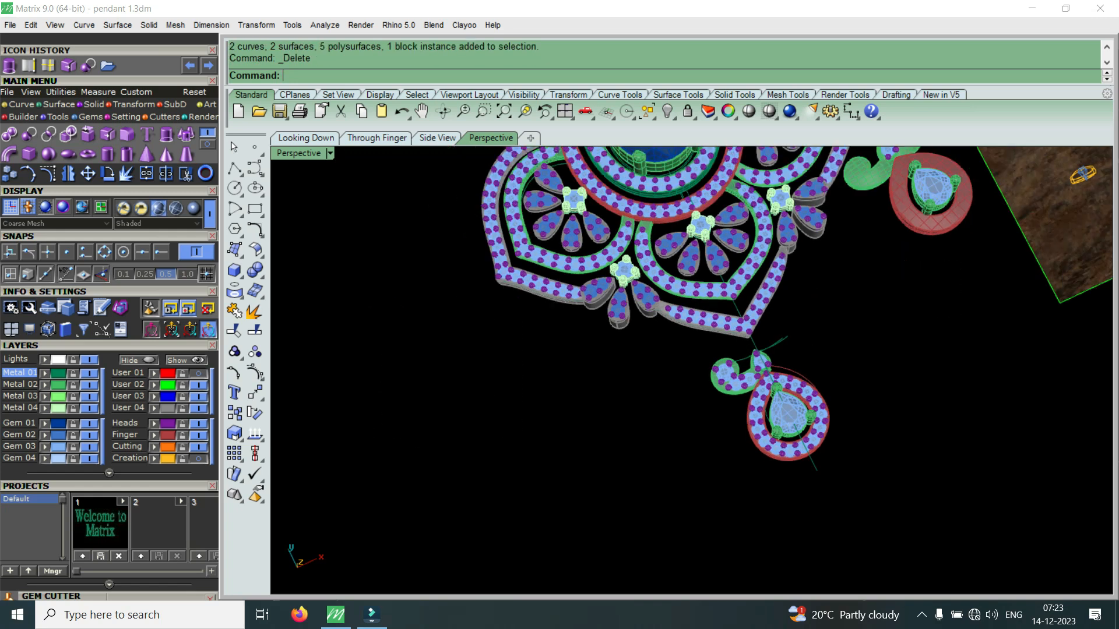
pyautogui.scroll(-4, 868, 379)
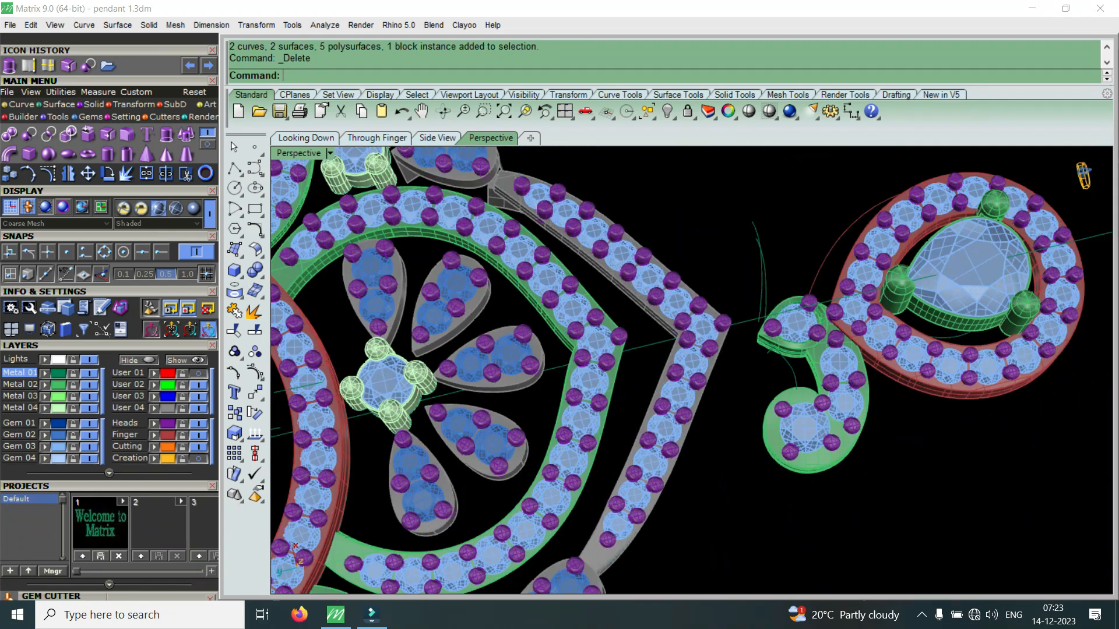
pyautogui.moveTo(822, 483); pyautogui.dragTo(804, 361, button='right')
pyautogui.scroll(7, 804, 358)
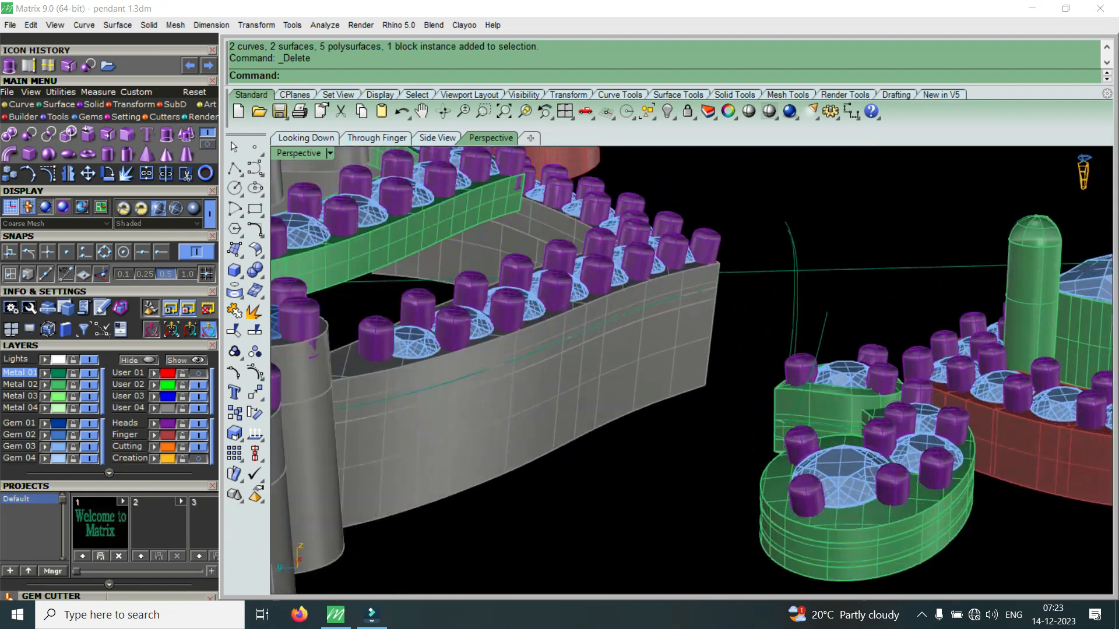
pyautogui.moveTo(769, 311); pyautogui.dragTo(758, 309)
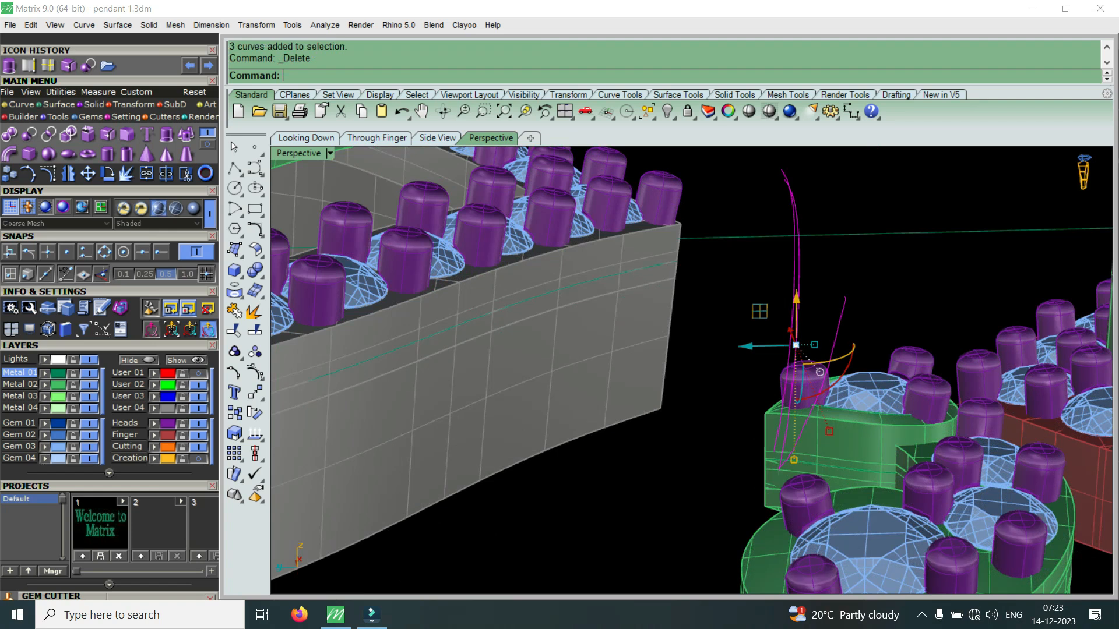
pyautogui.press('Delete')
# Step: Restore the four-view layout and draw a circle of diameter 1.6 in the side view, centred on the leaf-shaped setting's lower corner
pyautogui.hotkey('ctrl', 'm')
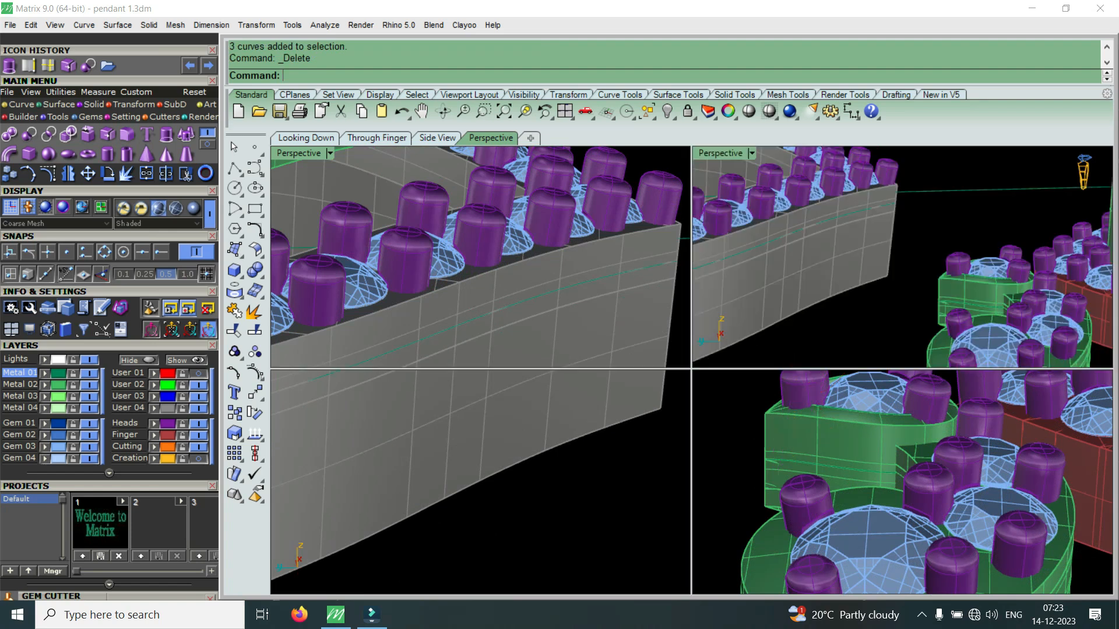
pyautogui.scroll(4, 606, 334)
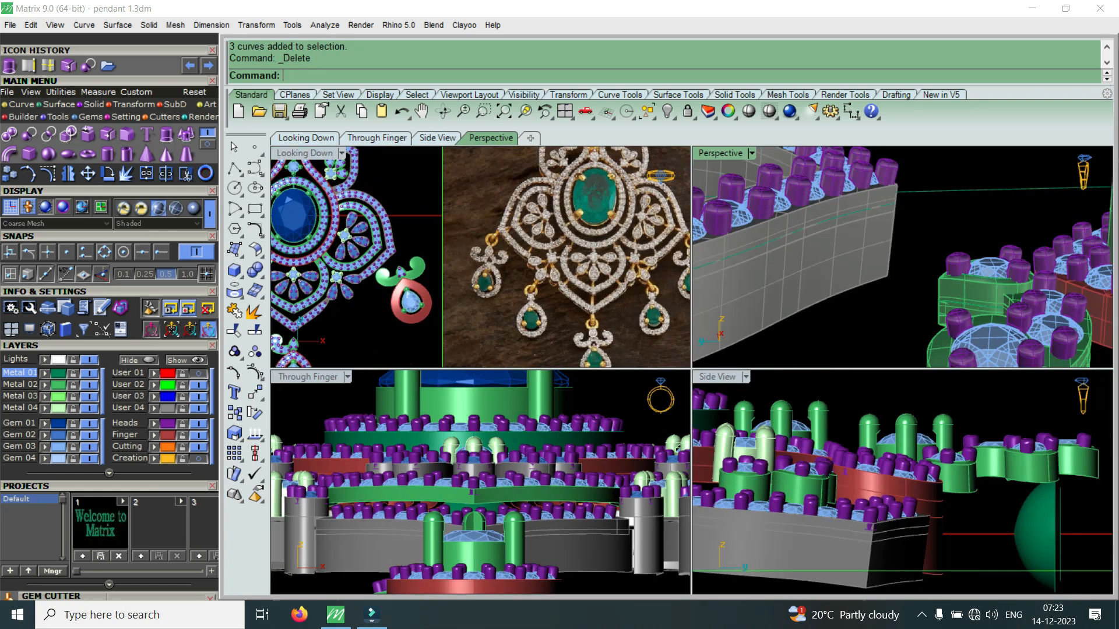
pyautogui.scroll(-5, 902, 482)
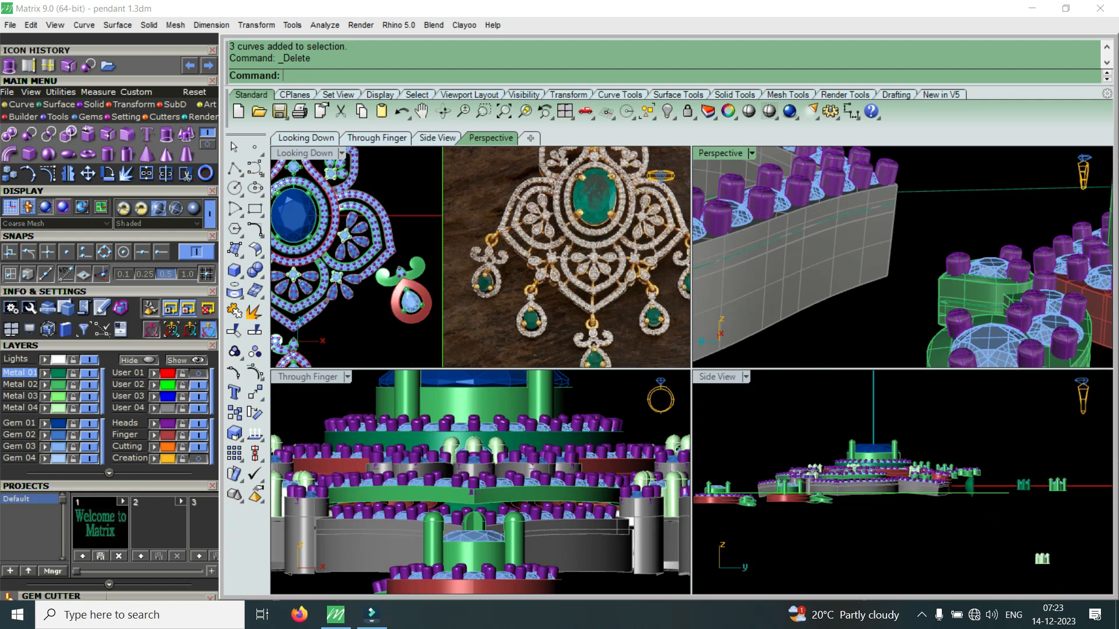
pyautogui.scroll(4, 1020, 497)
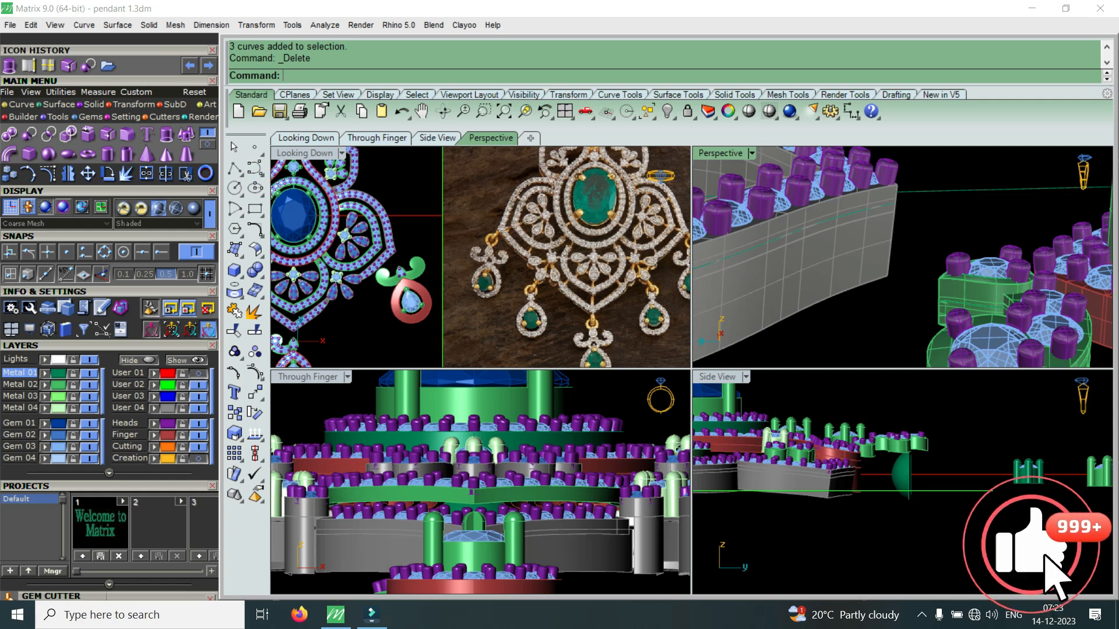
pyautogui.scroll(-3, 902, 482)
pyautogui.scroll(-3, 961, 492)
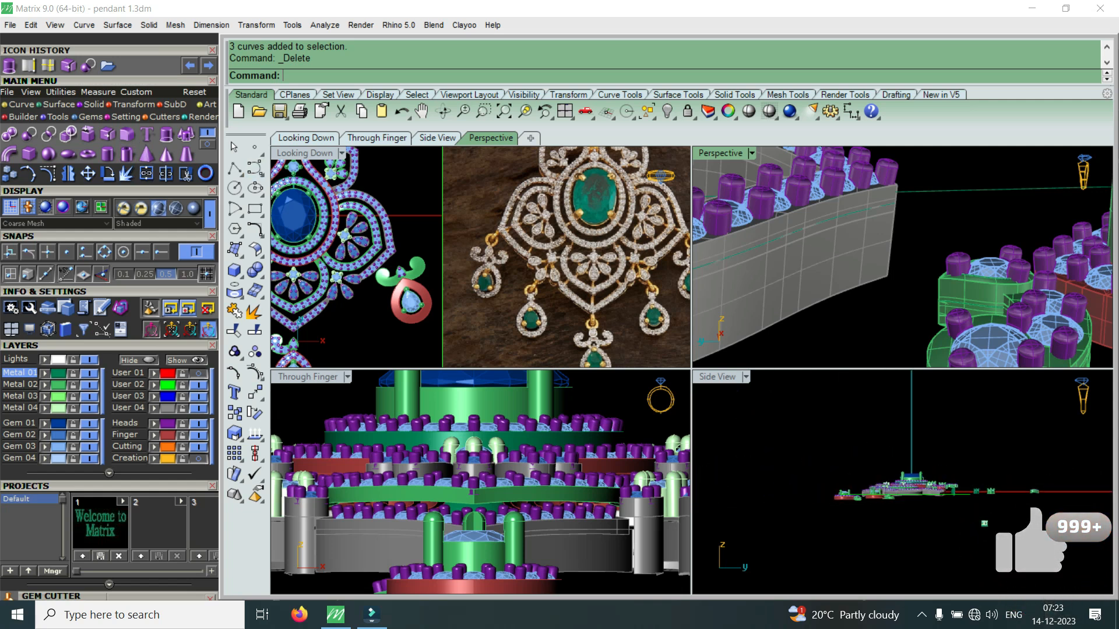
pyautogui.scroll(5, 863, 495)
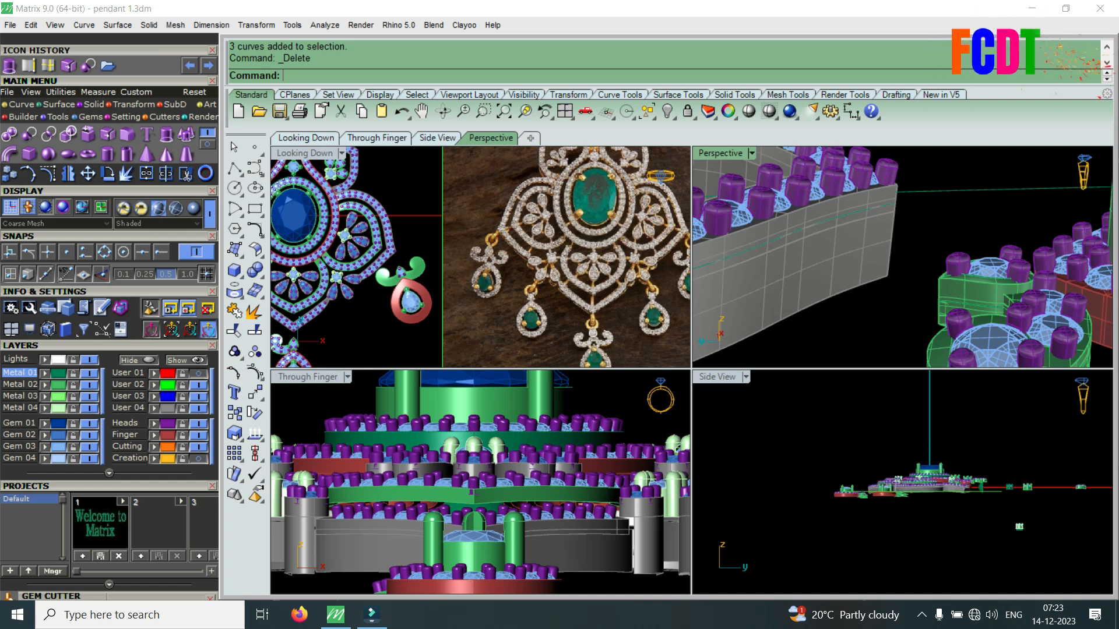
pyautogui.scroll(5, 826, 490)
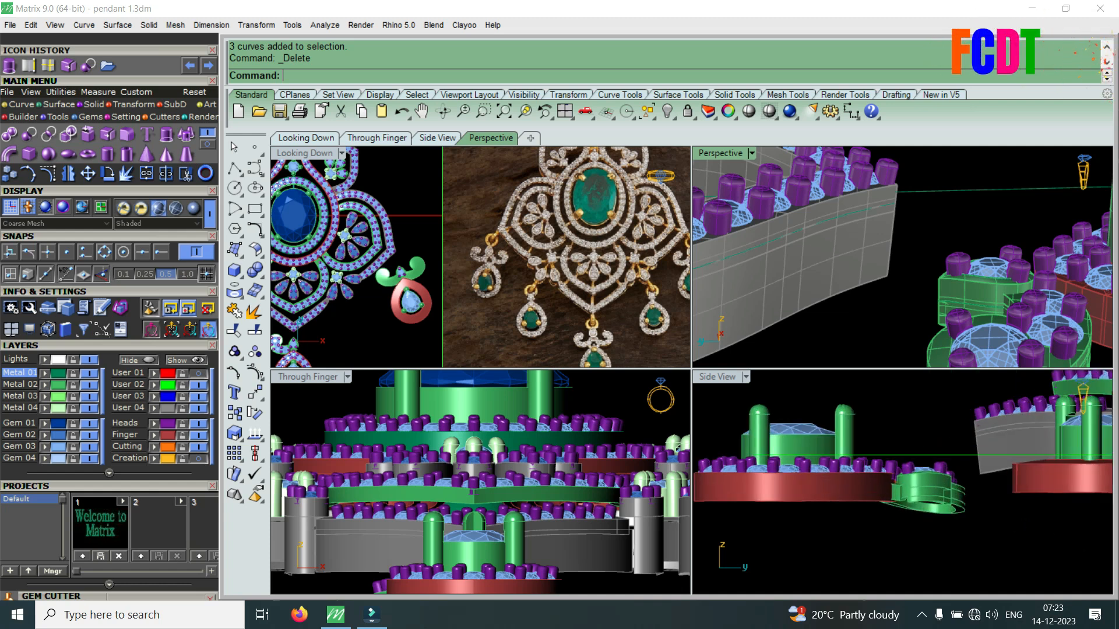
pyautogui.scroll(3, 950, 492)
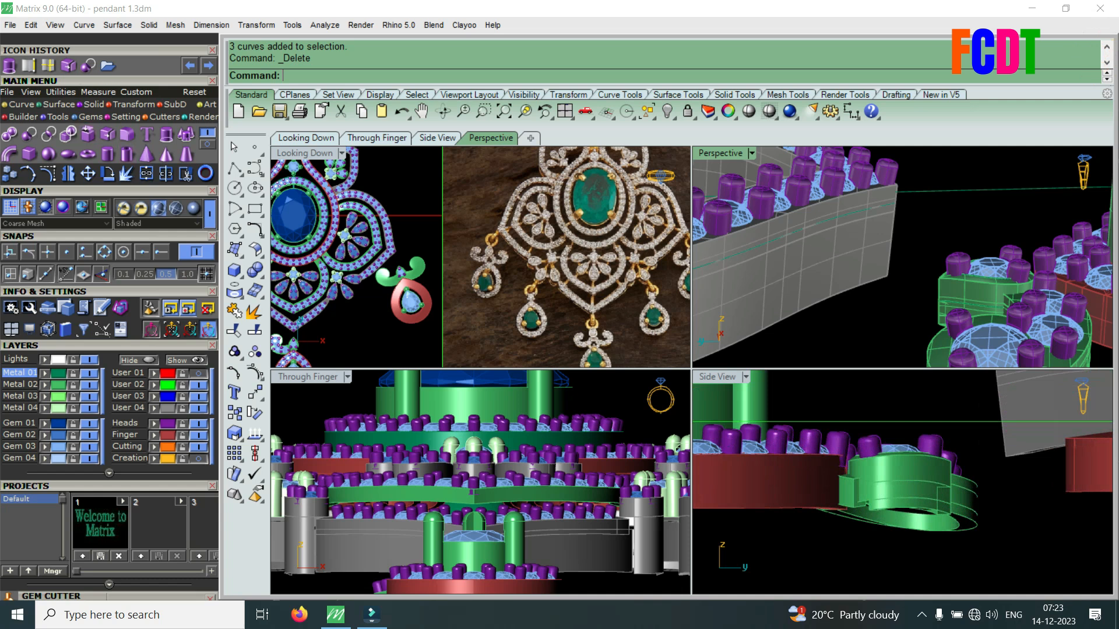
pyautogui.moveTo(21, 105)
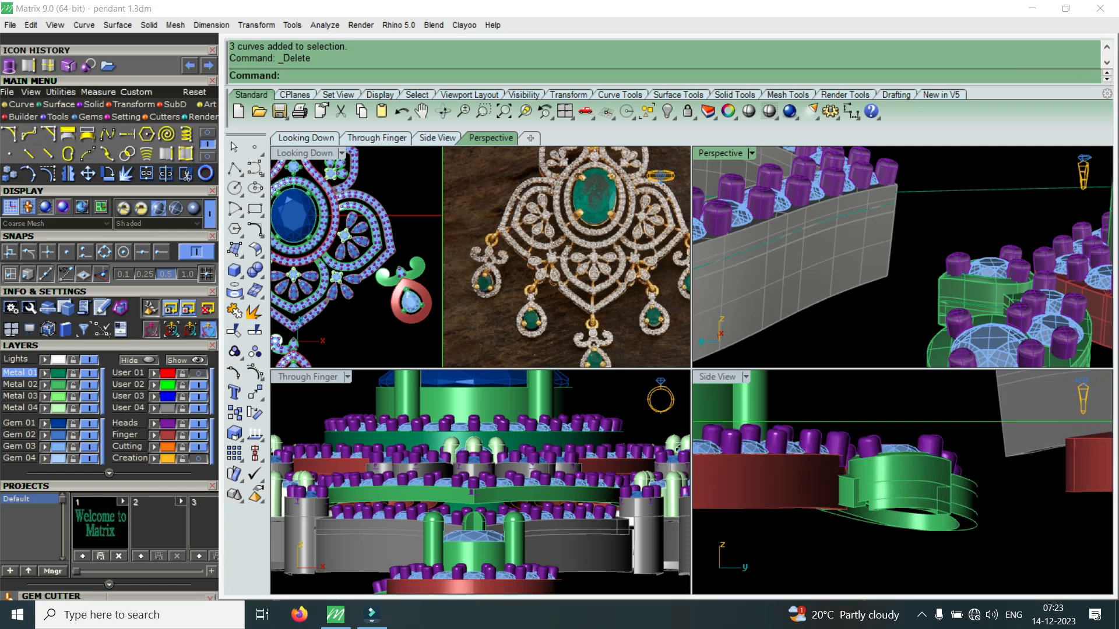
pyautogui.click(207, 133)
pyautogui.click(88, 133)
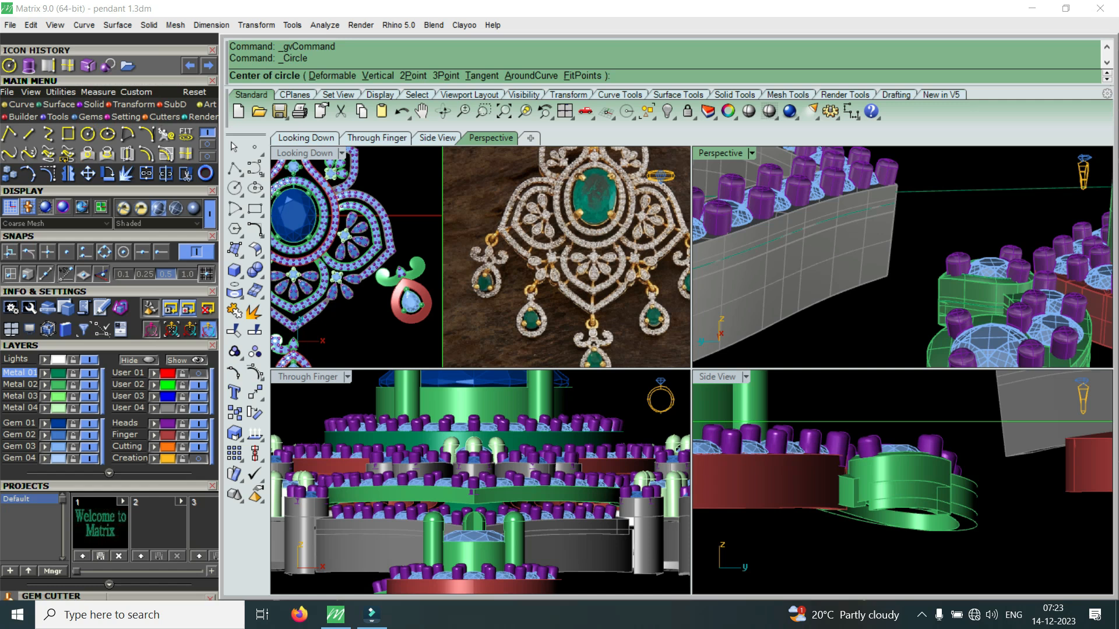
pyautogui.scroll(2, 951, 515)
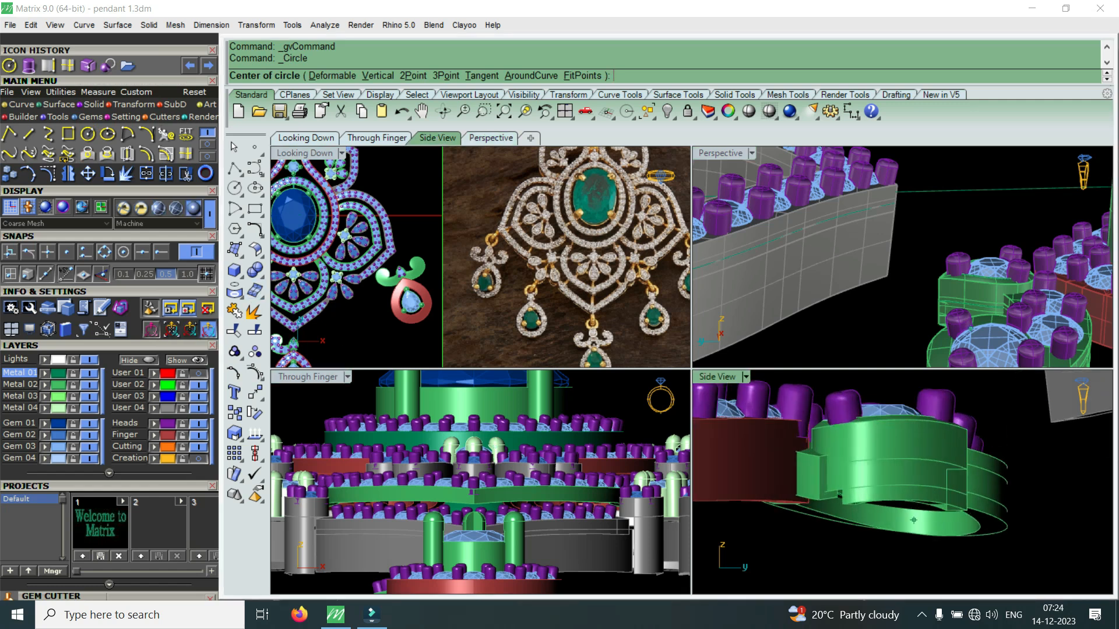
pyautogui.scroll(3, 967, 512)
pyautogui.click(939, 515)
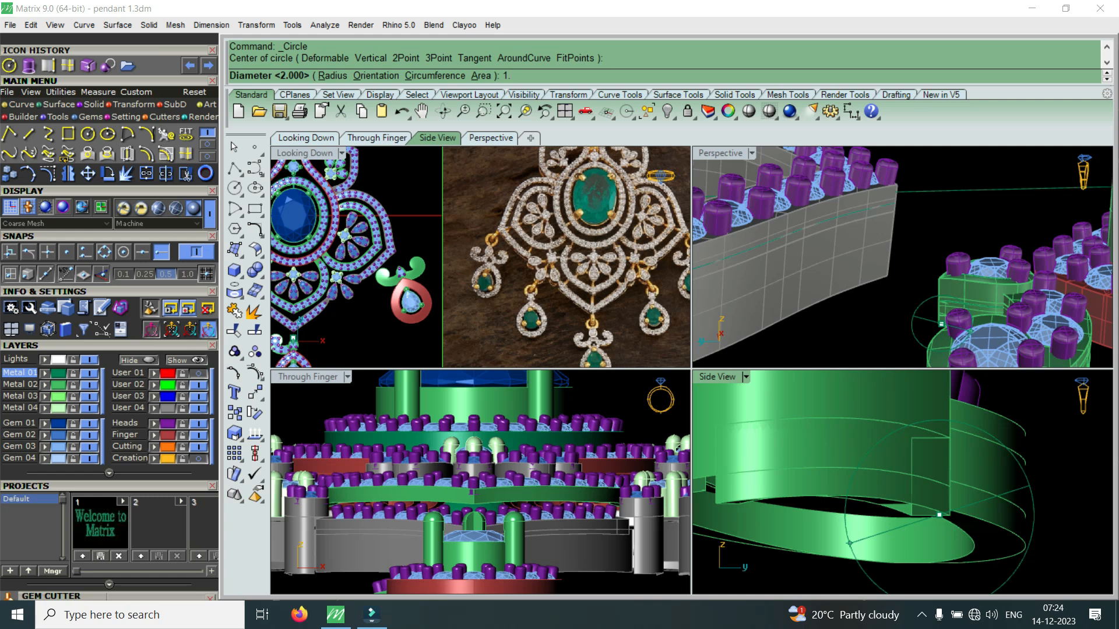
pyautogui.write('1.6')
pyautogui.press('Return')
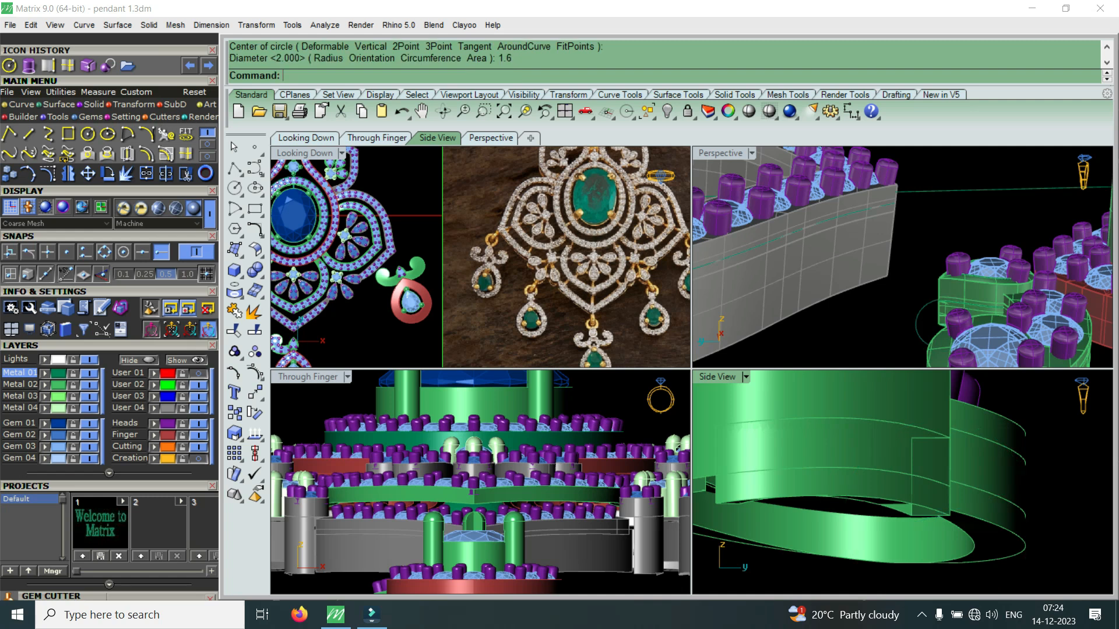
# Step: Shade the side view and offset the circle at the leaf-shaped setting's lower corner outward
pyautogui.click(746, 377)
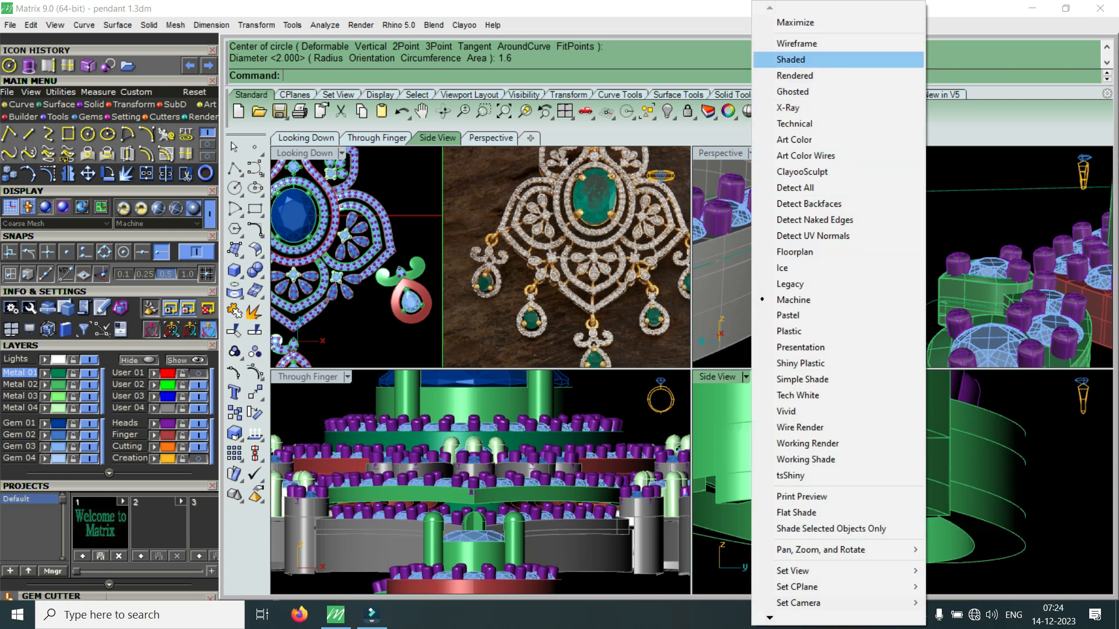
pyautogui.click(796, 59)
pyautogui.click(859, 505)
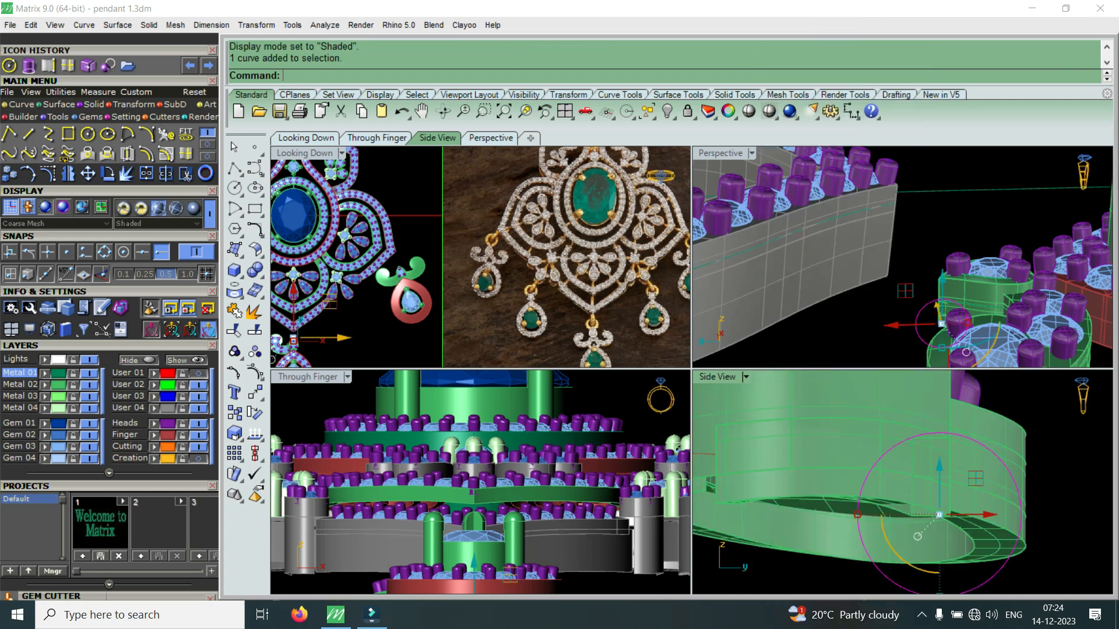
pyautogui.scroll(-8, 873, 499)
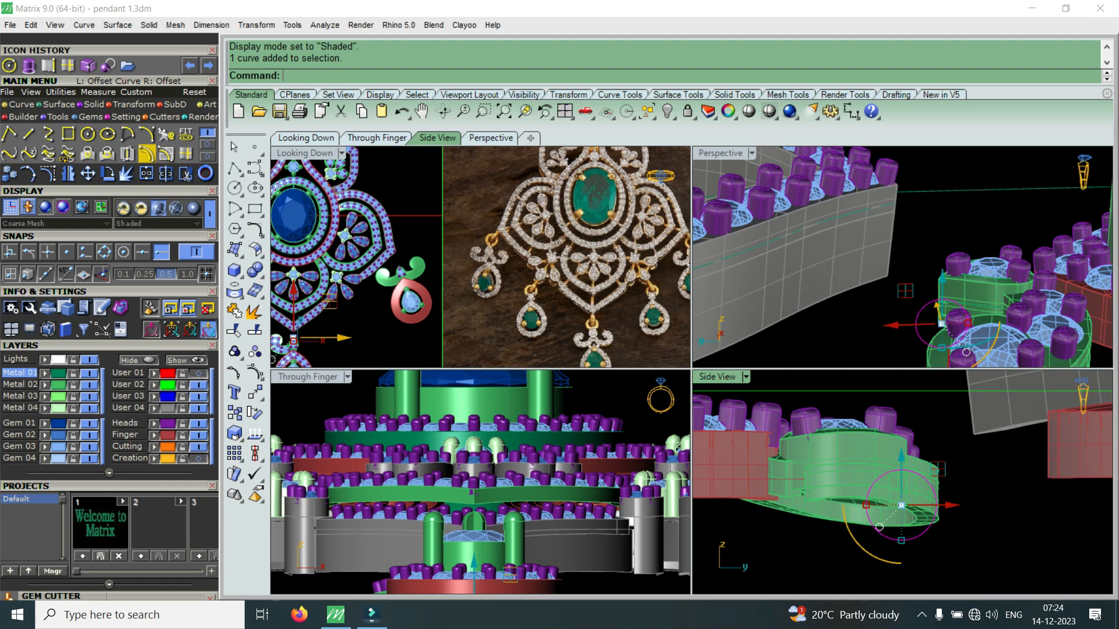
pyautogui.click(147, 153)
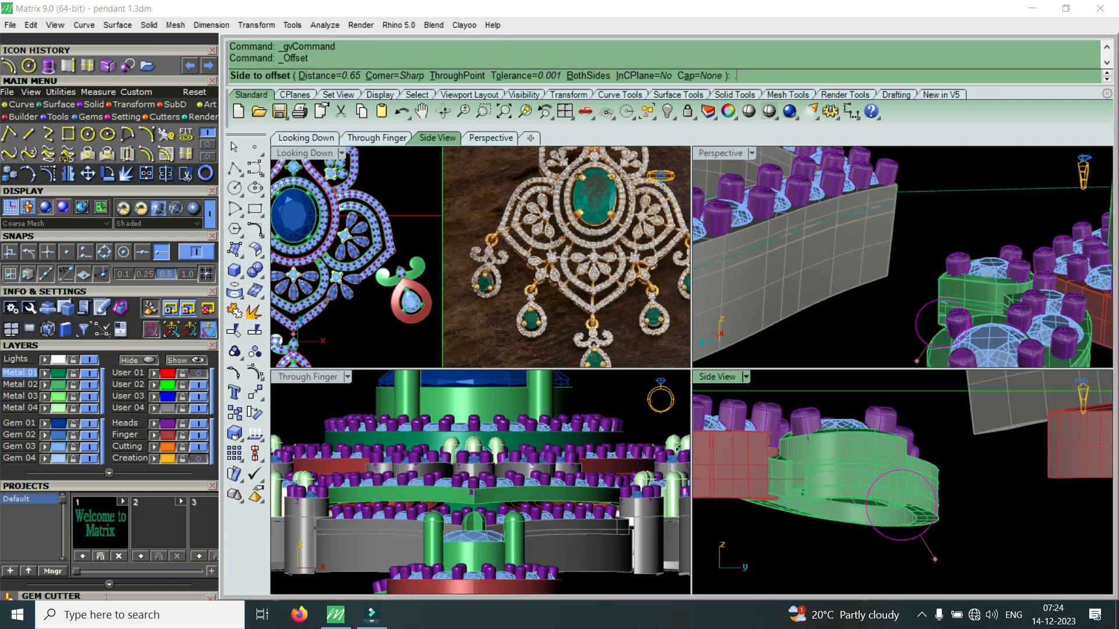
pyautogui.press('Return')
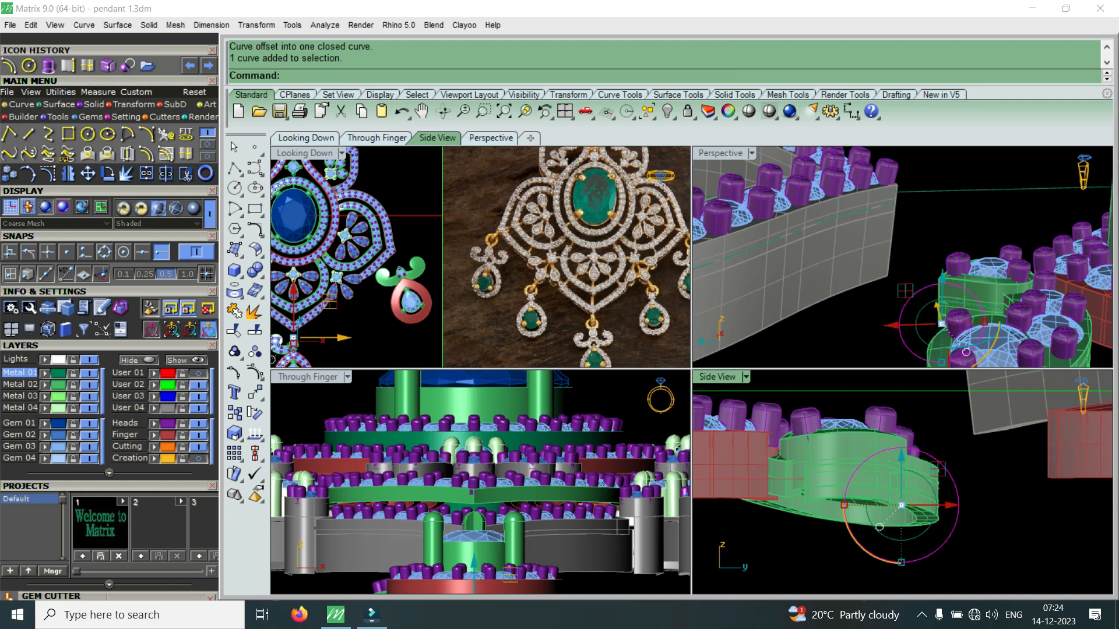
# Step: Build a closed pipe of radius 0.5 along the larger offset circle to form the connecting ring
pyautogui.click(93, 104)
pyautogui.click(9, 154)
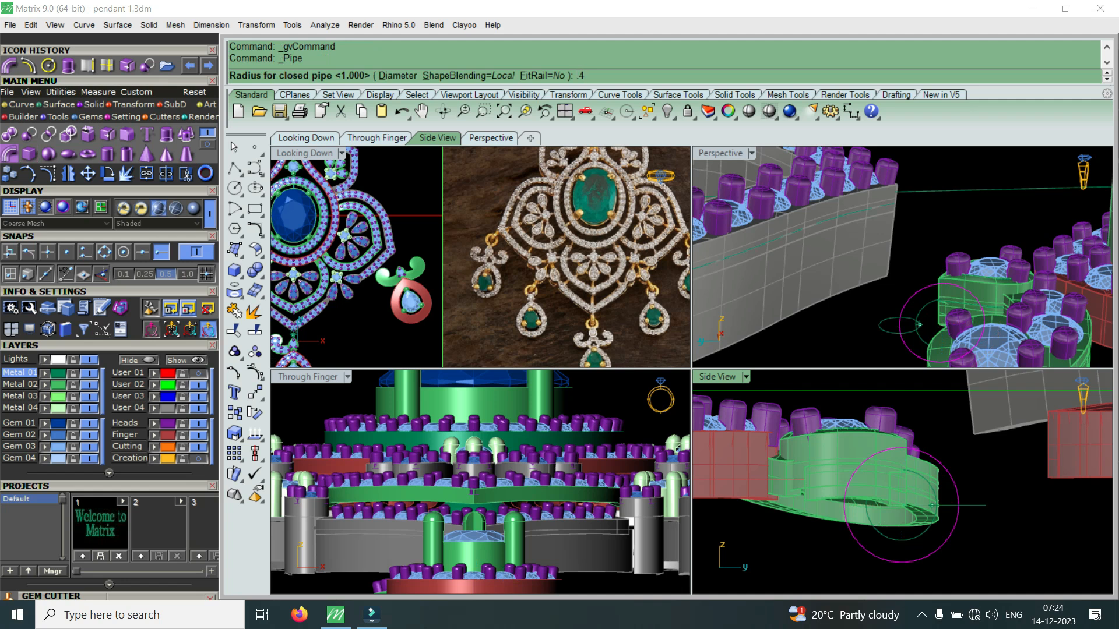
pyautogui.write('.5')
pyautogui.press('Return')
pyautogui.press('Return')
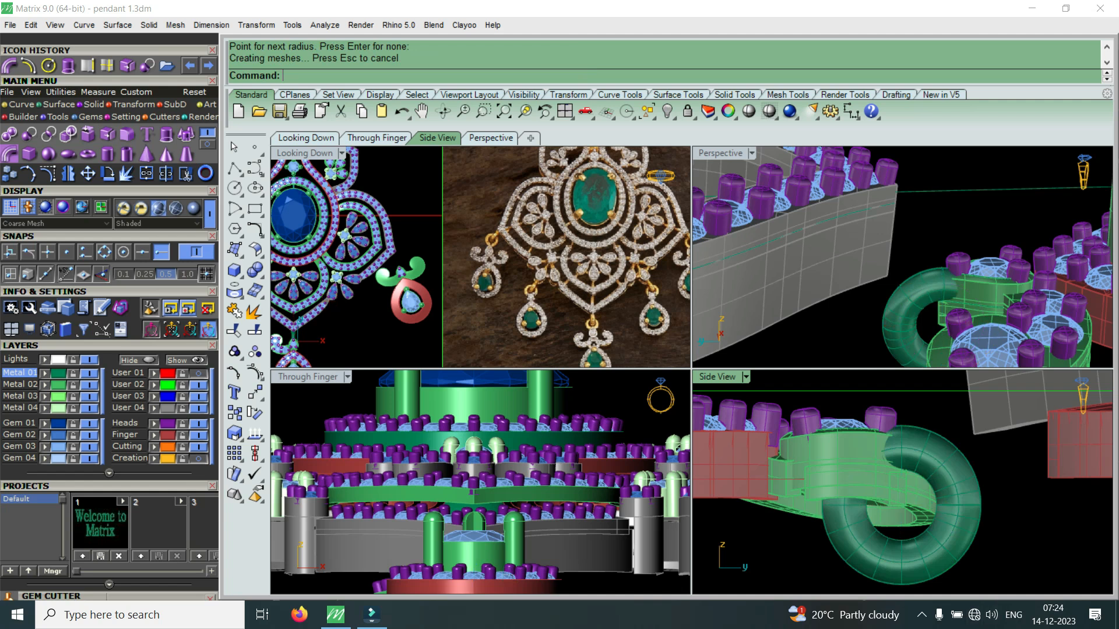
# Step: Move the ring slightly toward the V-shaped gem border's tip and raise it above the leaf-shaped setting
pyautogui.click(879, 528)
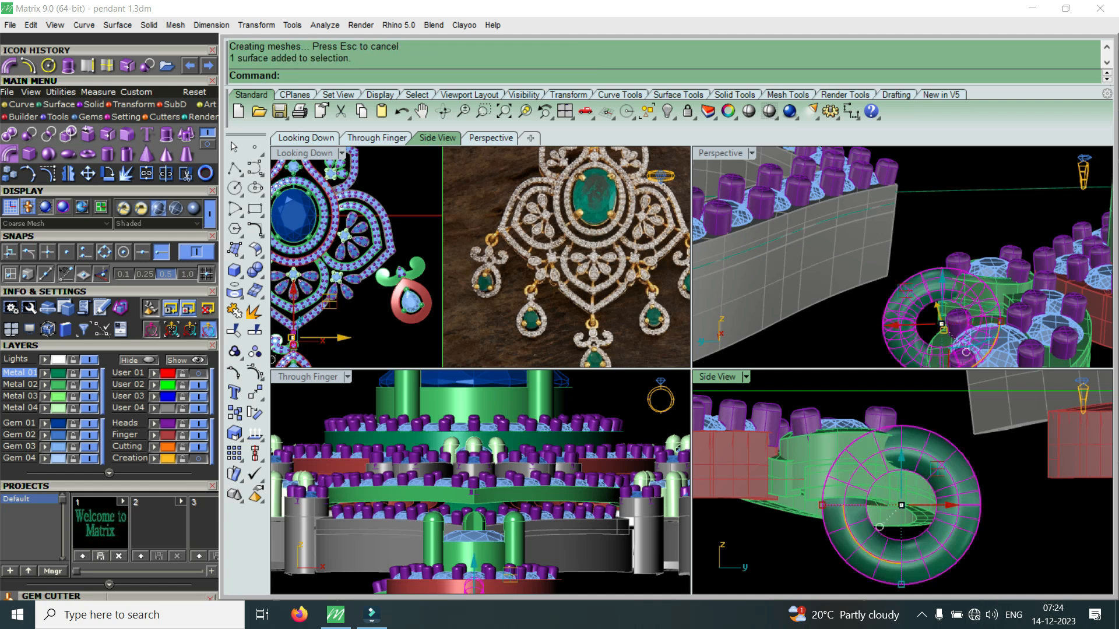
pyautogui.scroll(-8, 595, 217)
pyautogui.scroll(15, 458, 287)
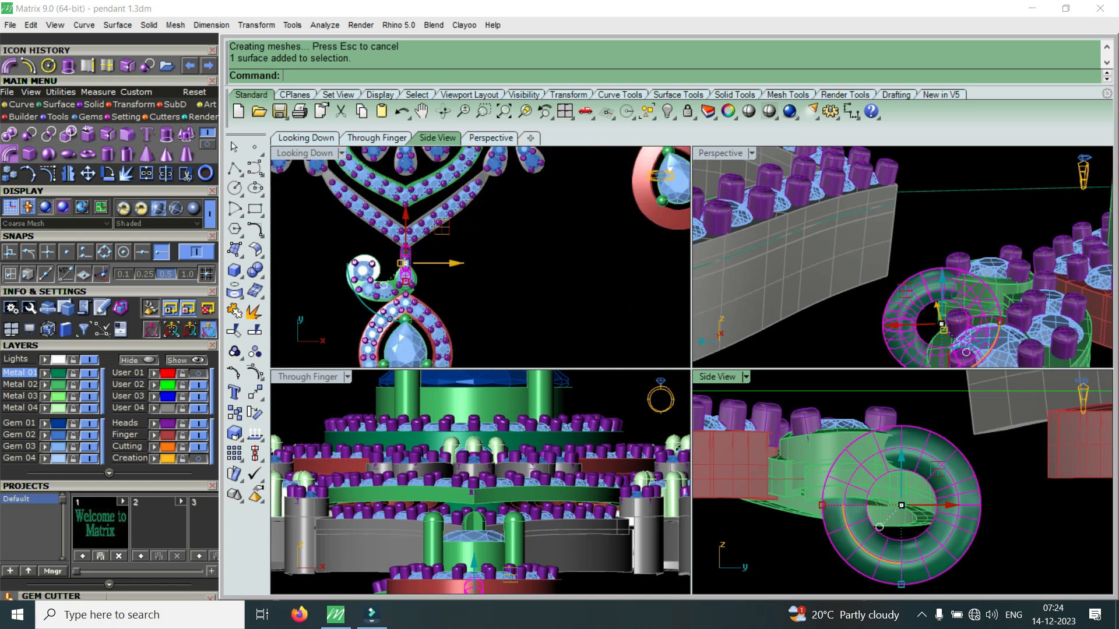
pyautogui.scroll(3, 411, 256)
pyautogui.scroll(-6, 942, 274)
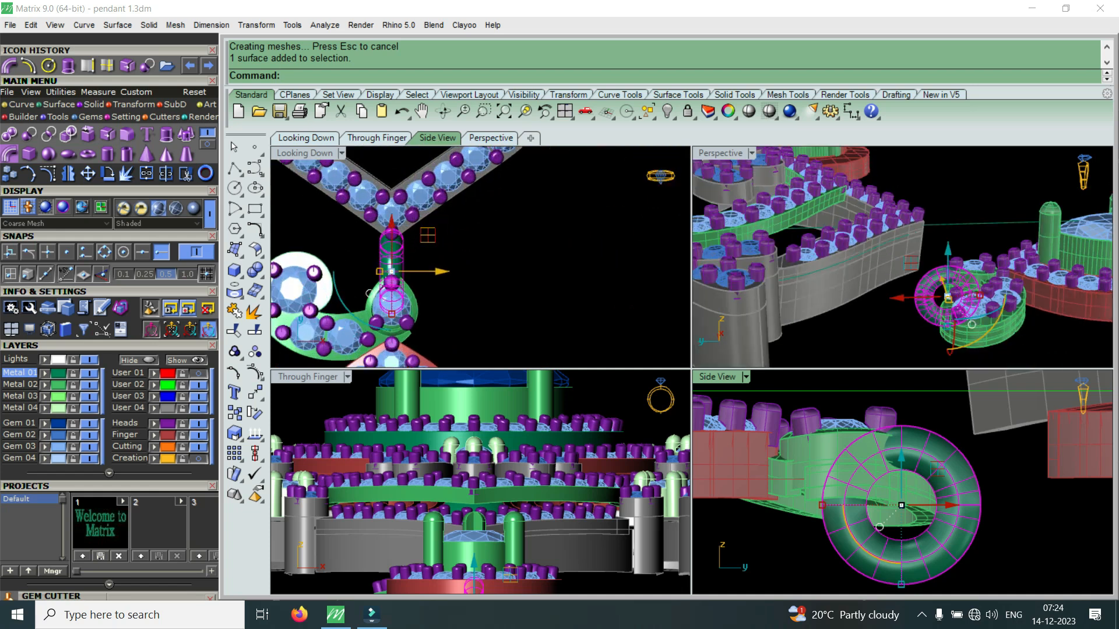
pyautogui.scroll(2, 941, 275)
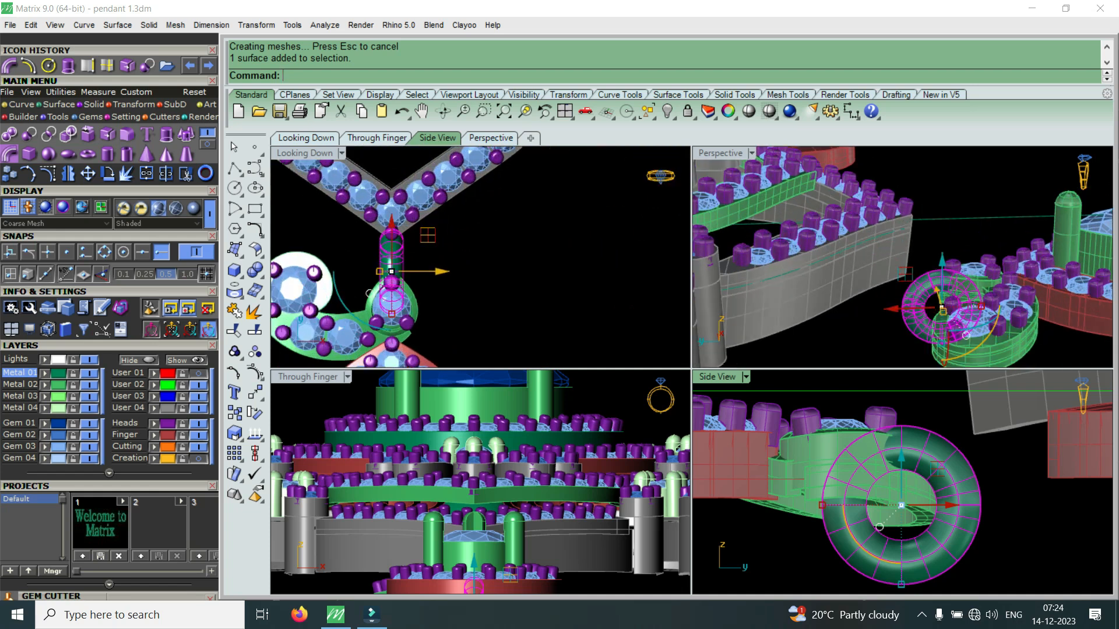
pyautogui.moveTo(392, 222); pyautogui.dragTo(391, 209)
pyautogui.moveTo(895, 298); pyautogui.dragTo(889, 271, button='right')
pyautogui.scroll(4, 889, 271)
pyautogui.moveTo(948, 336); pyautogui.dragTo(953, 249)
pyautogui.scroll(5, 934, 243)
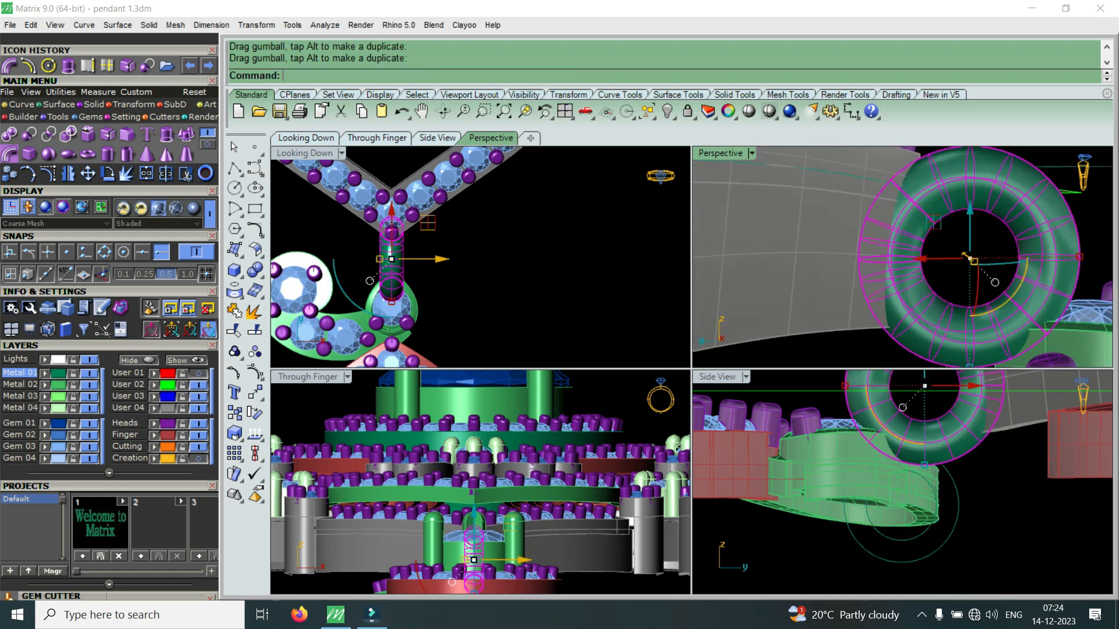
# Step: Nudge the jump ring slightly to fit it against the tip of the V-shaped frame
pyautogui.click(947, 247)
pyautogui.scroll(-5, 947, 247)
pyautogui.moveTo(947, 247); pyautogui.dragTo(916, 268, button='right')
pyautogui.scroll(4, 958, 254)
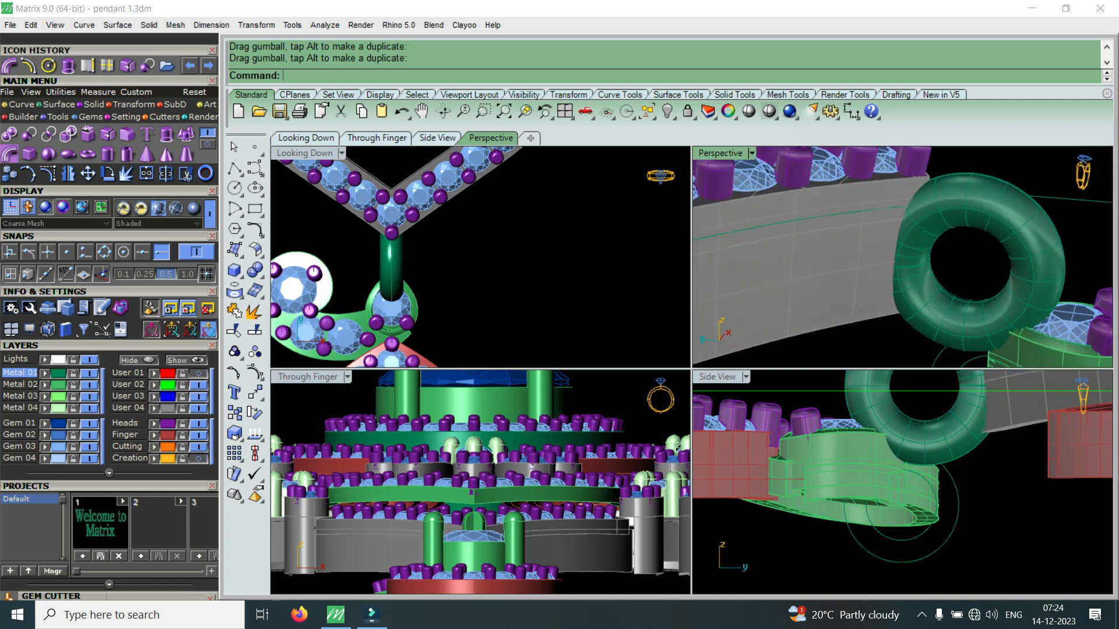
pyautogui.click(922, 265)
pyautogui.moveTo(924, 259); pyautogui.dragTo(918, 260)
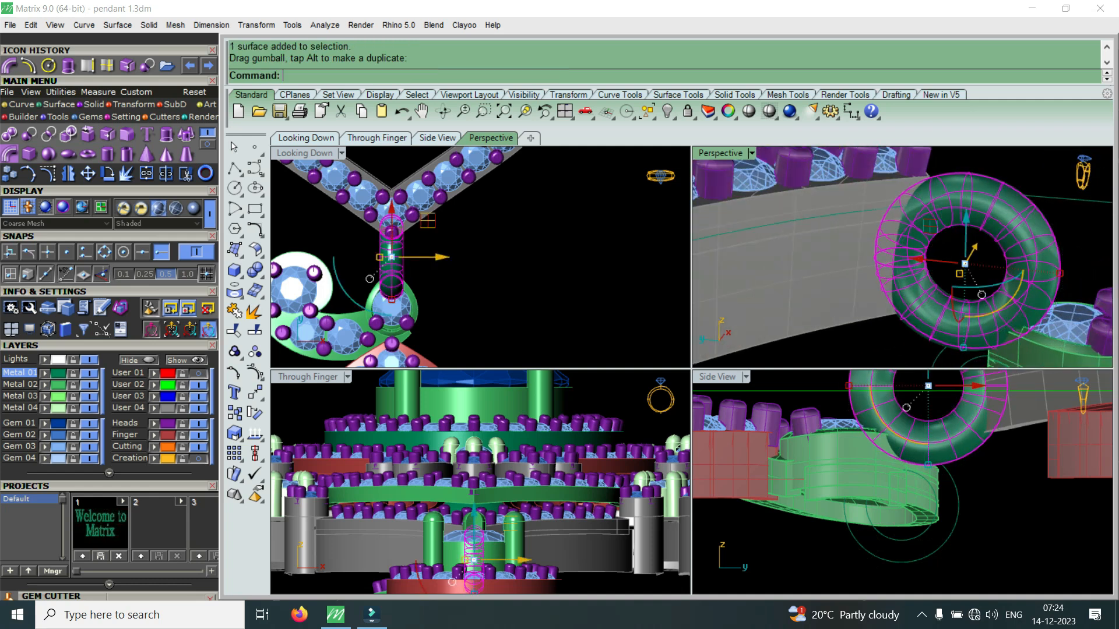
# Step: Copy the jump ring a short distance down toward the pear-shaped drop, along the pendant's vertical axis
pyautogui.scroll(-4, 524, 242)
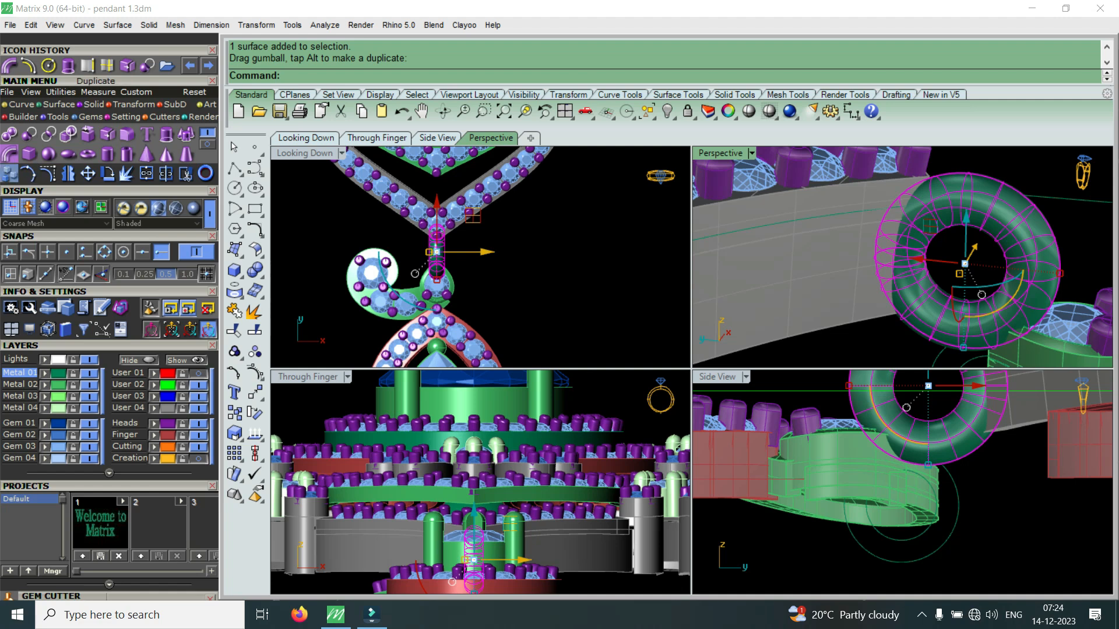
pyautogui.press('c')
pyautogui.click(513, 259)
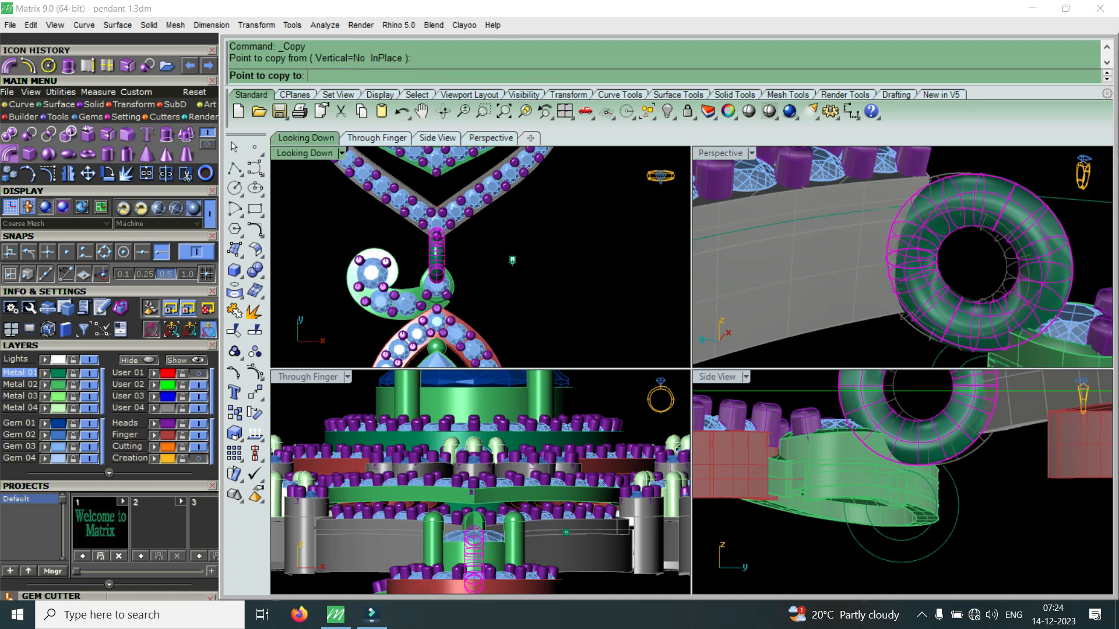
pyautogui.click(513, 279)
pyautogui.press('Return')
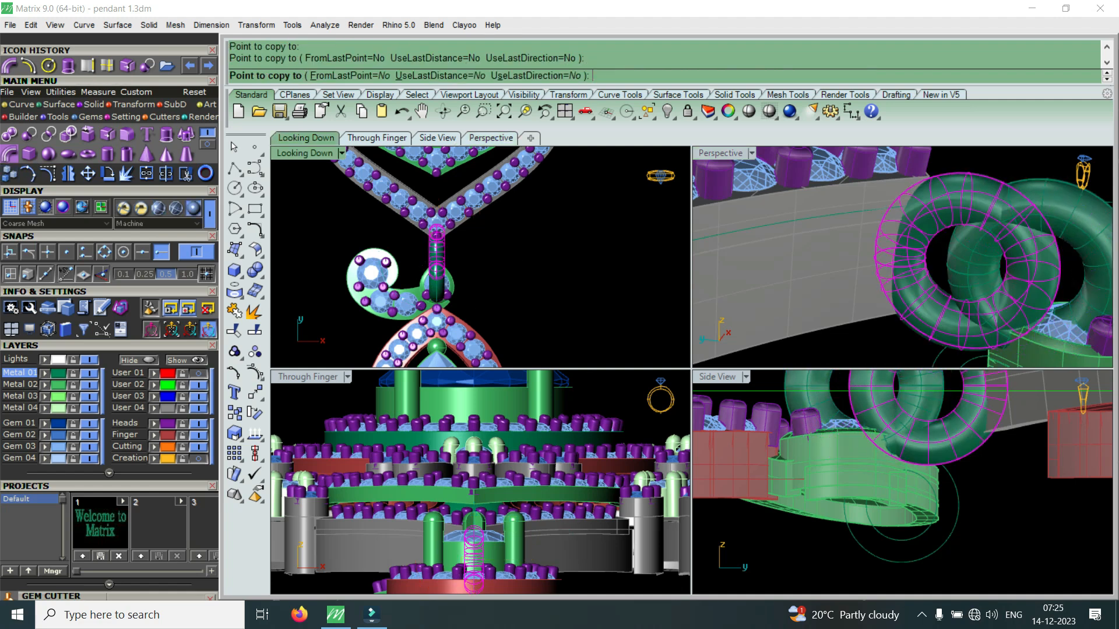
# Step: Select the pear-shaped drop, the scroll and the copied jump ring, and move them straight down away from the V-shaped frame
pyautogui.hotkey('ctrl', 'm')
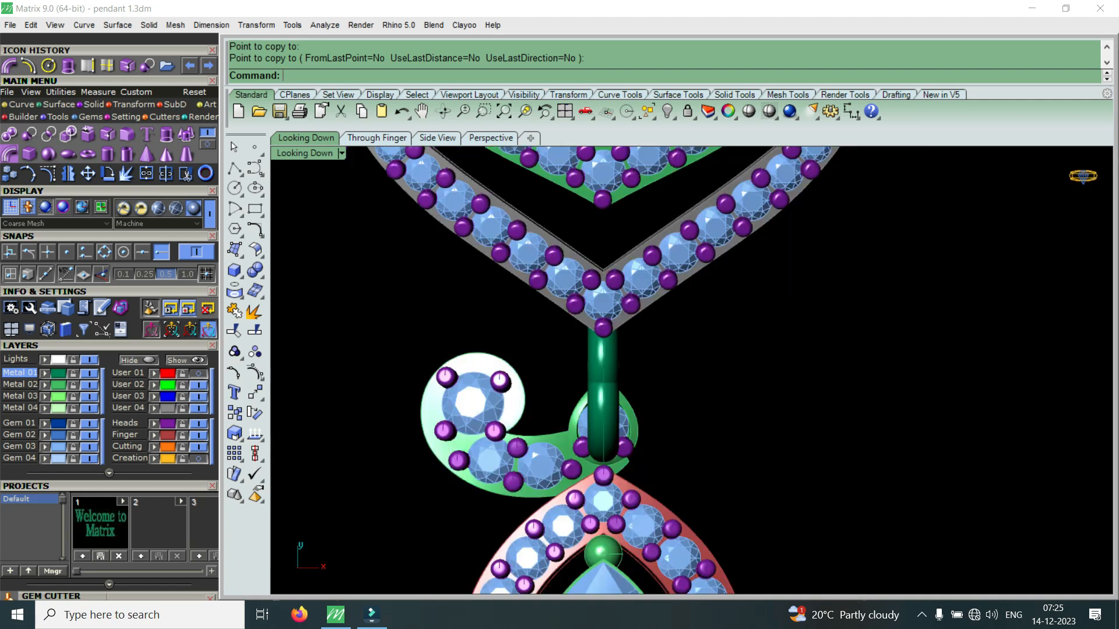
pyautogui.scroll(-5, 594, 315)
pyautogui.moveTo(507, 444); pyautogui.dragTo(670, 302)
pyautogui.scroll(5, 592, 317)
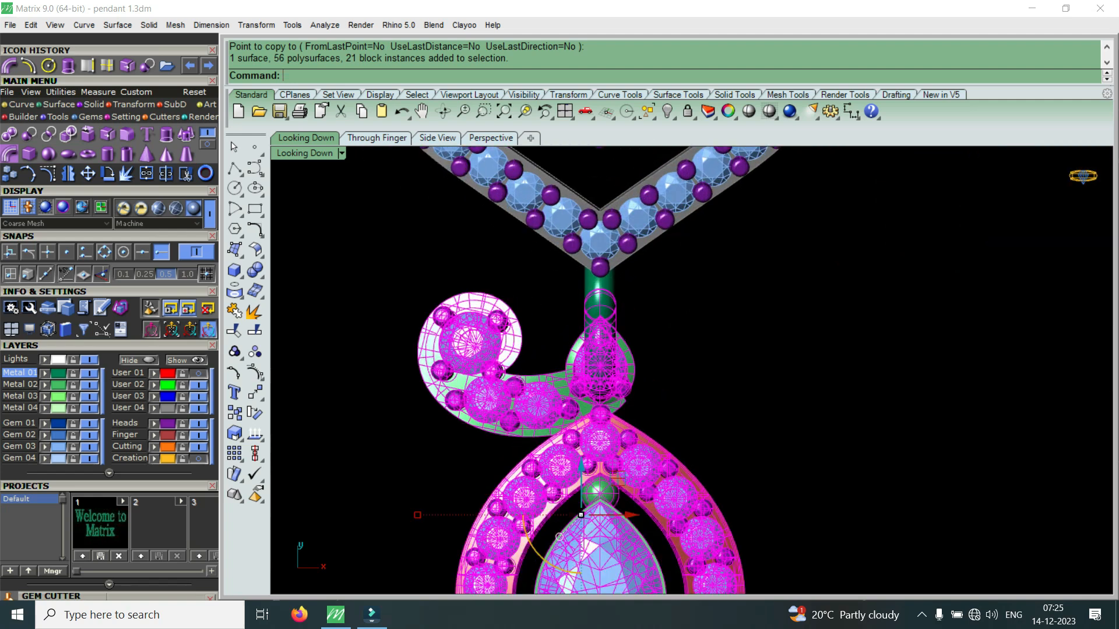
pyautogui.scroll(-1, 604, 298)
pyautogui.moveTo(595, 356); pyautogui.dragTo(596, 393)
pyautogui.scroll(10, 607, 341)
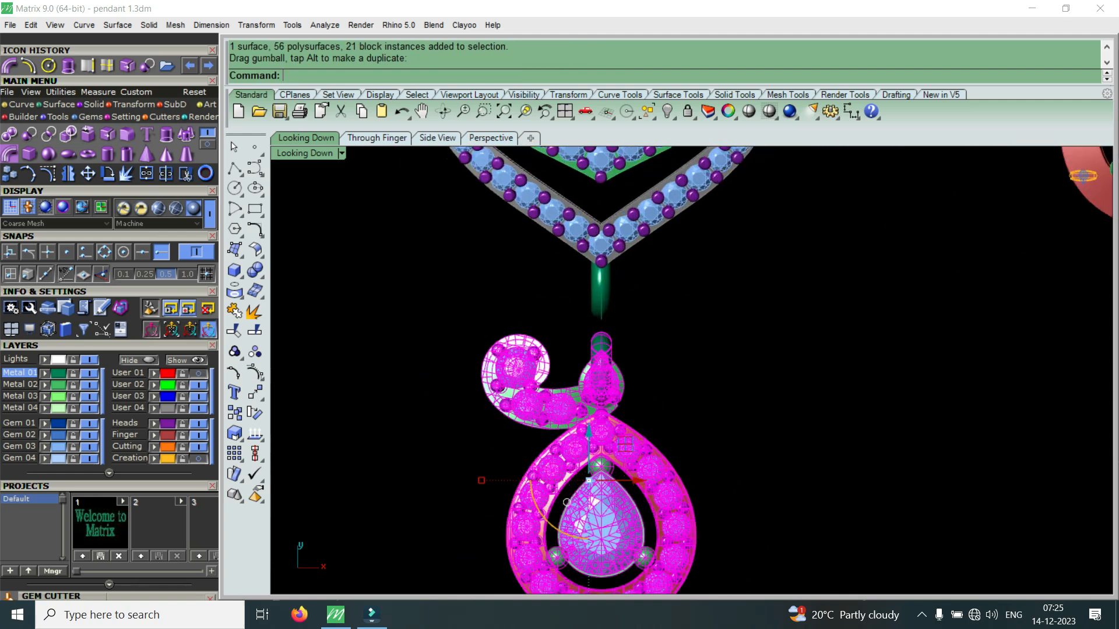
# Step: Rotate the lower jump ring a quarter turn so it lies flat, perpendicular to the upper ring
pyautogui.click(635, 329)
pyautogui.click(605, 349)
pyautogui.hotkey('ctrl', 'm')
pyautogui.scroll(-3, 483, 488)
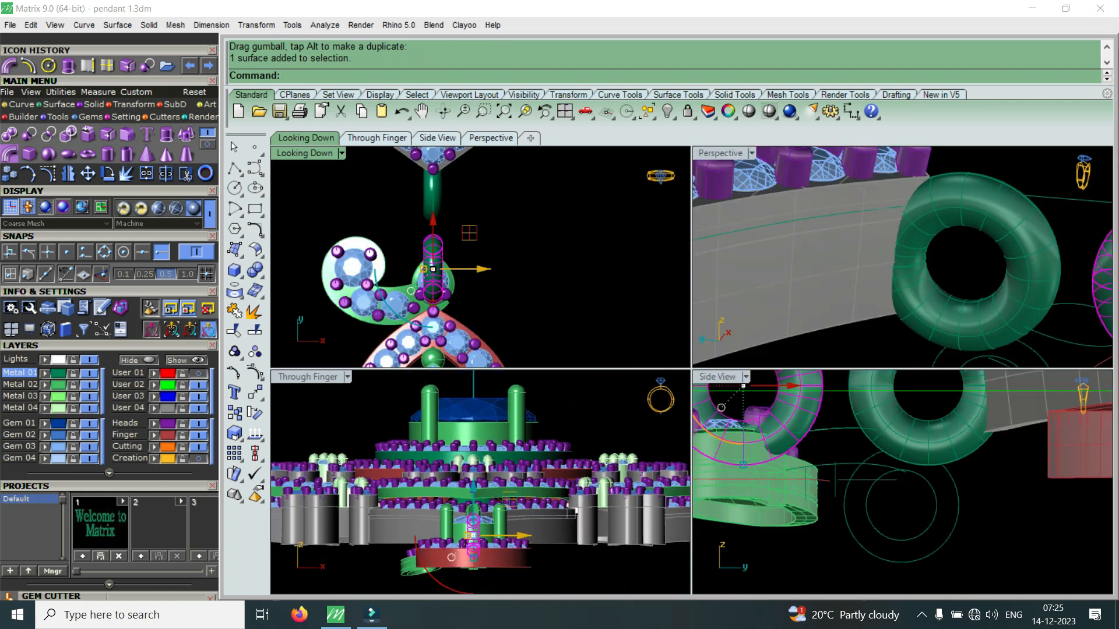
pyautogui.moveTo(468, 578); pyautogui.dragTo(469, 561, button='right')
pyautogui.scroll(2, 470, 561)
pyautogui.moveTo(456, 563)
pyautogui.mouseDown()
pyautogui.moveTo(497, 563)
pyautogui.moveTo(530, 529)
pyautogui.moveTo(456, 563)
pyautogui.mouseUp()
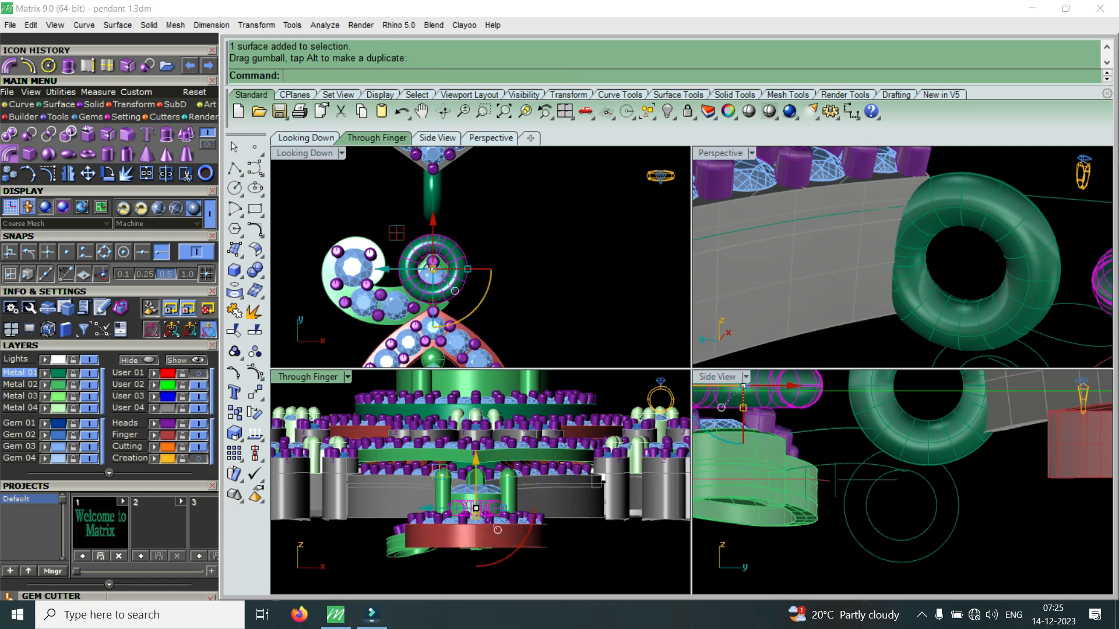
# Step: Move the flat jump ring up so it interlocks with the ring hanging from the V-shaped frame
pyautogui.moveTo(433, 222); pyautogui.dragTo(433, 192)
pyautogui.moveTo(455, 259); pyautogui.dragTo(455, 257)
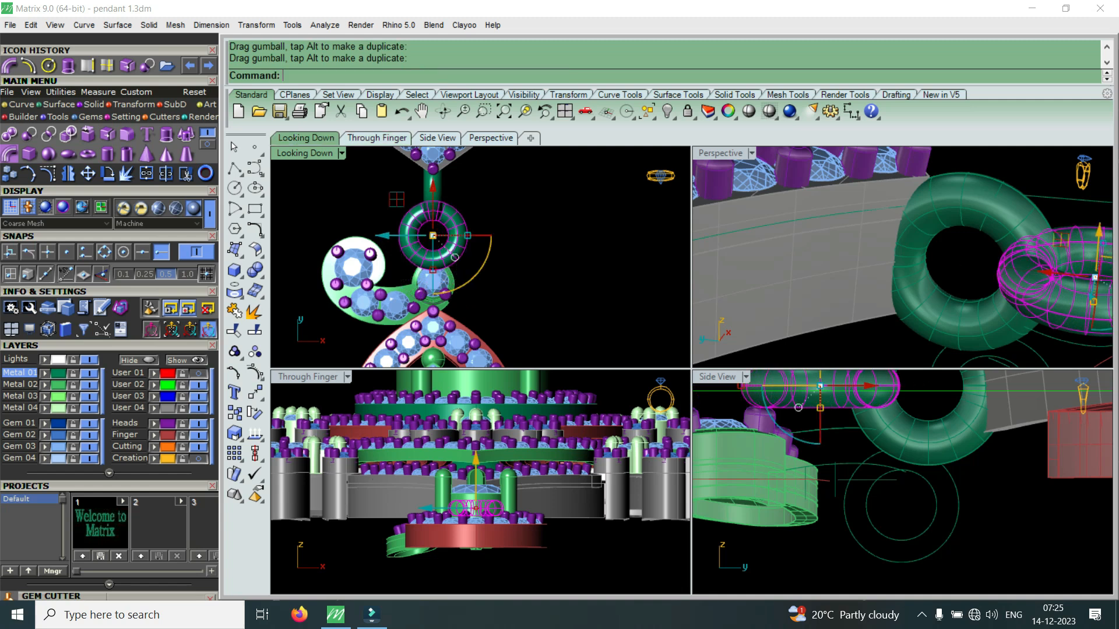
pyautogui.scroll(-3, 434, 239)
pyautogui.doubleClick(720, 153)
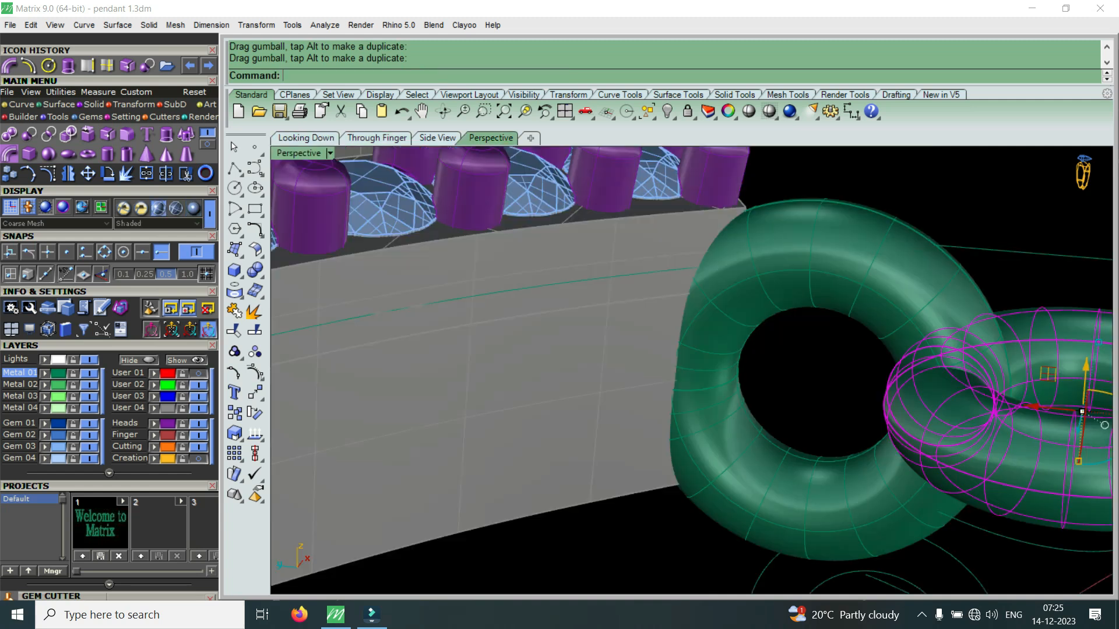
pyautogui.scroll(-10, 661, 283)
pyautogui.press('Escape')
# Step: Adjust the flat jump ring's height so it links the upper ring to the small setting above the drop
pyautogui.scroll(5, 760, 310)
pyautogui.scroll(2, 759, 311)
pyautogui.moveTo(759, 311); pyautogui.dragTo(819, 268, button='right')
pyautogui.click(799, 312)
pyautogui.moveTo(782, 305); pyautogui.dragTo(782, 443)
pyautogui.moveTo(782, 402); pyautogui.dragTo(782, 404)
pyautogui.press('Escape')
pyautogui.scroll(-8, 782, 357)
pyautogui.moveTo(782, 357); pyautogui.dragTo(813, 452, button='right')
pyautogui.scroll(-5, 692, 370)
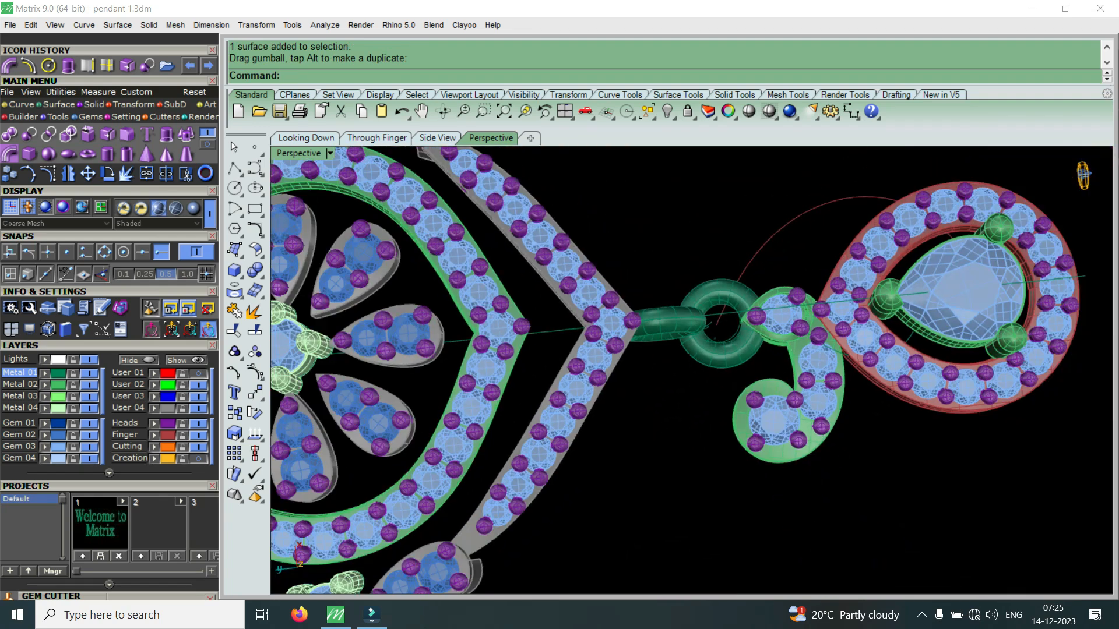
# Step: Mirror the scroll with its gems and prongs across the pendant's centre line, starting the mirror plane at 0 and keeping the original
pyautogui.scroll(-2, 595, 368)
pyautogui.moveTo(594, 368); pyautogui.dragTo(776, 460, button='right')
pyautogui.scroll(-2, 807, 490)
pyautogui.scroll(2, 761, 401)
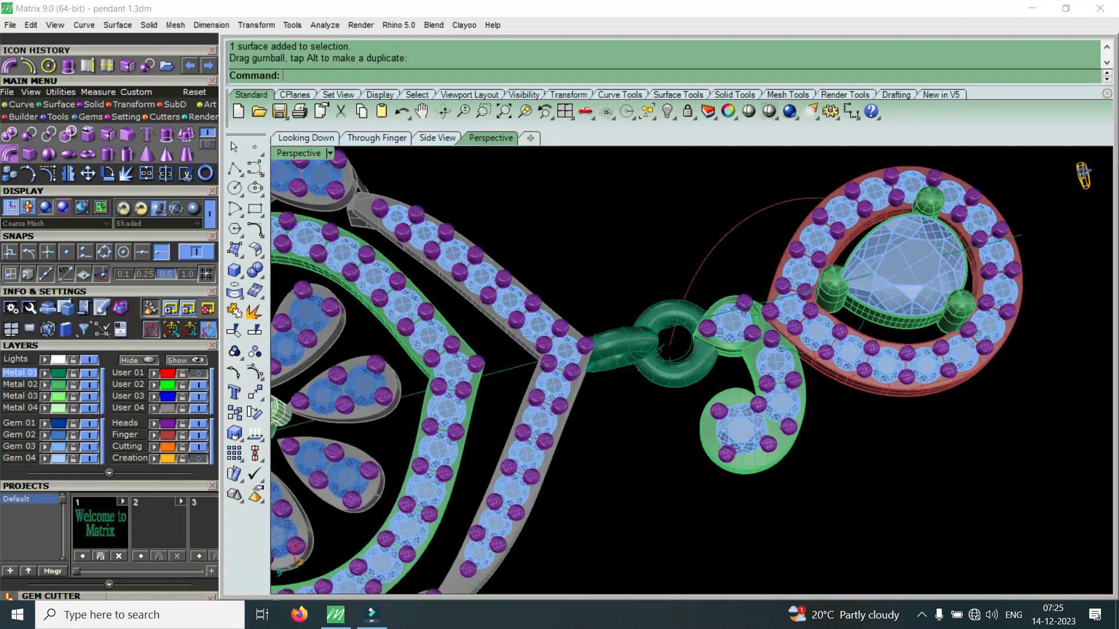
pyautogui.scroll(-4, 621, 472)
pyautogui.scroll(4, 751, 426)
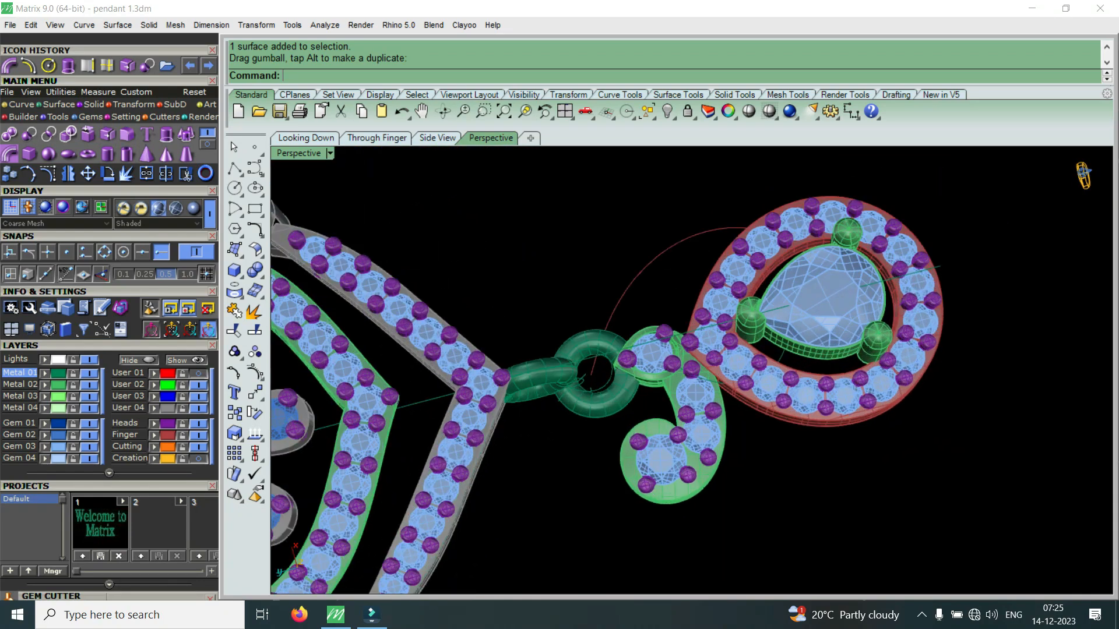
pyautogui.moveTo(616, 510); pyautogui.dragTo(615, 509)
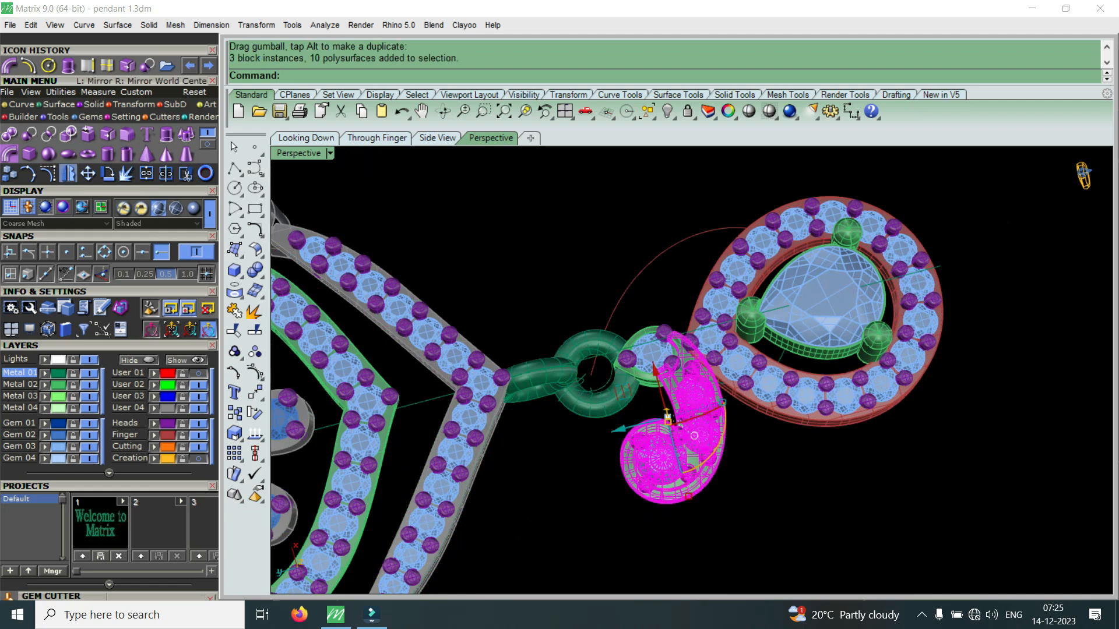
pyautogui.click(68, 173)
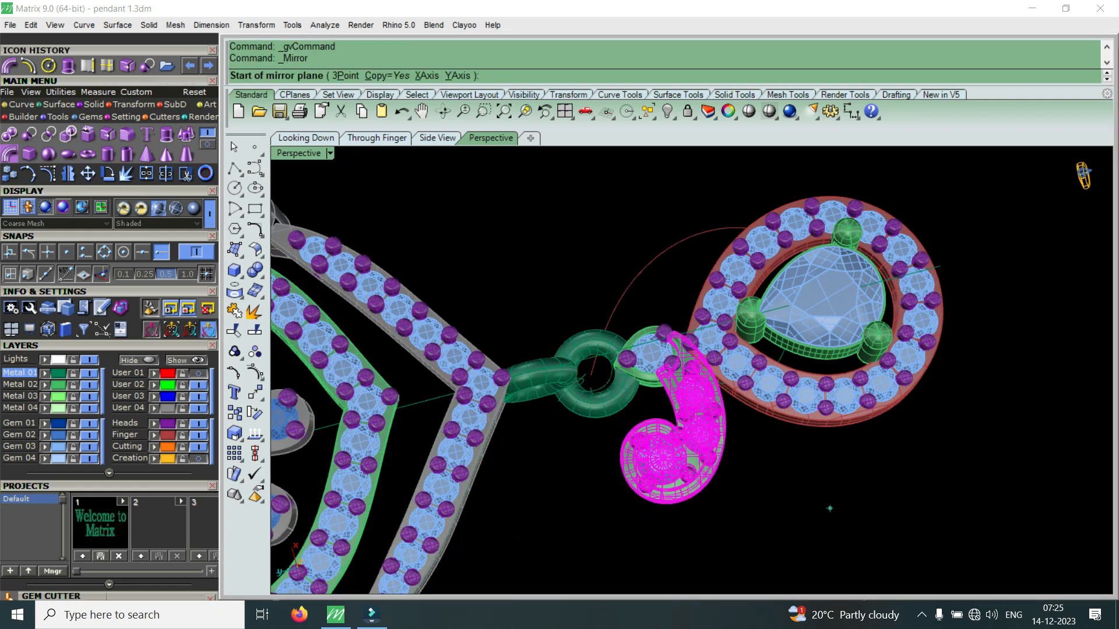
pyautogui.press('Return')
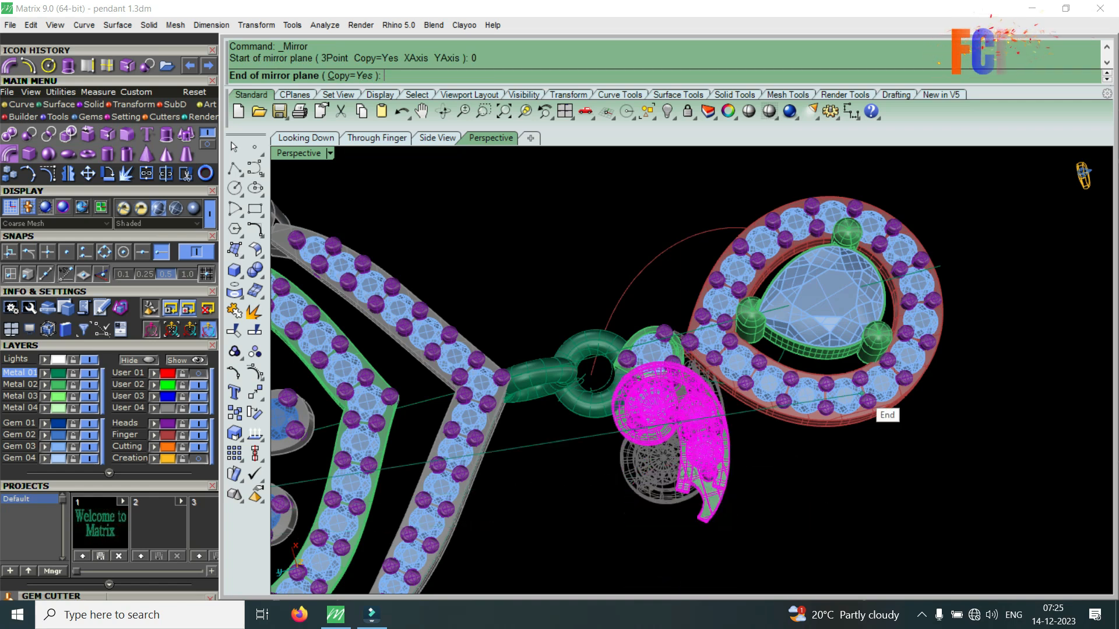
pyautogui.click(981, 255)
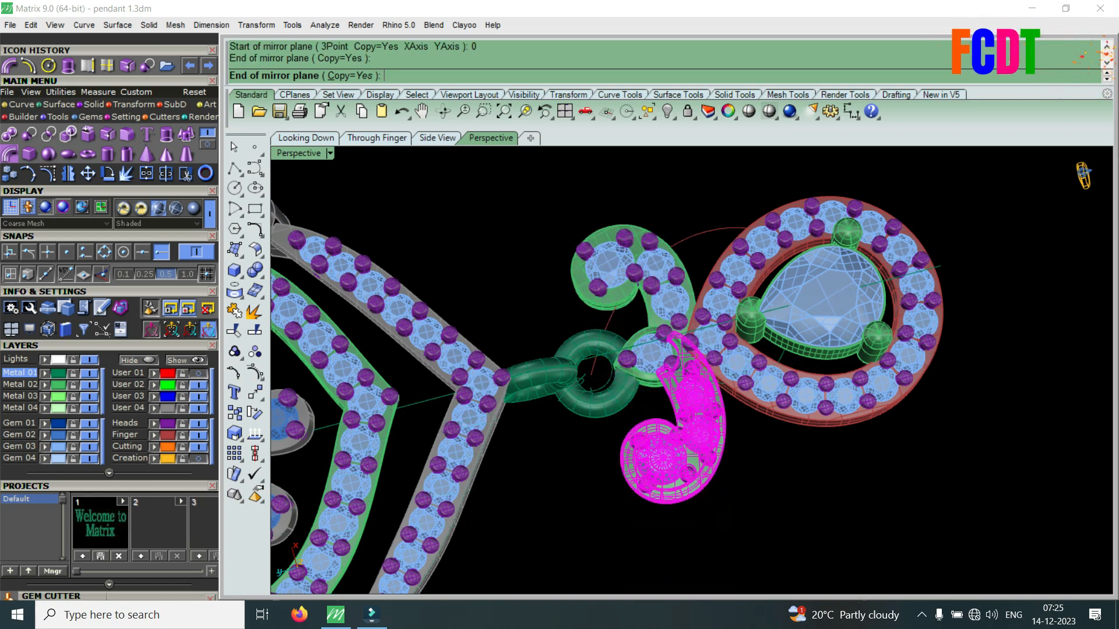
pyautogui.press('Escape')
# Step: Delete the leftover arc curve beside the pear-shaped drop
pyautogui.scroll(2, 766, 424)
pyautogui.moveTo(766, 424); pyautogui.dragTo(681, 426, button='right')
pyautogui.scroll(-4, 680, 427)
pyautogui.scroll(5, 757, 361)
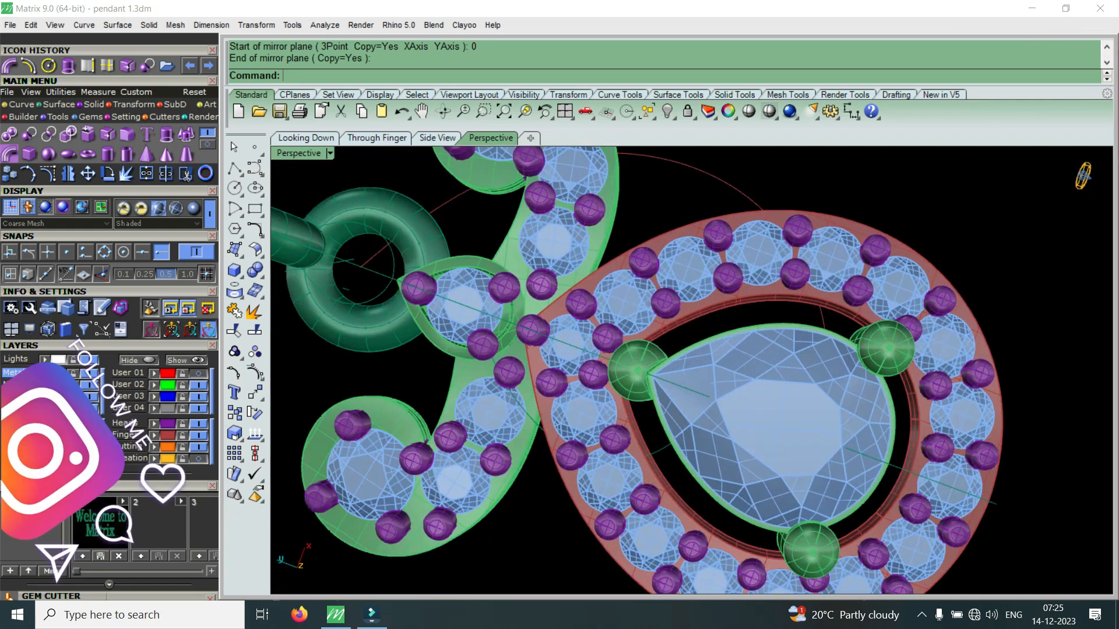
pyautogui.moveTo(758, 168); pyautogui.dragTo(708, 189)
pyautogui.press('Delete')
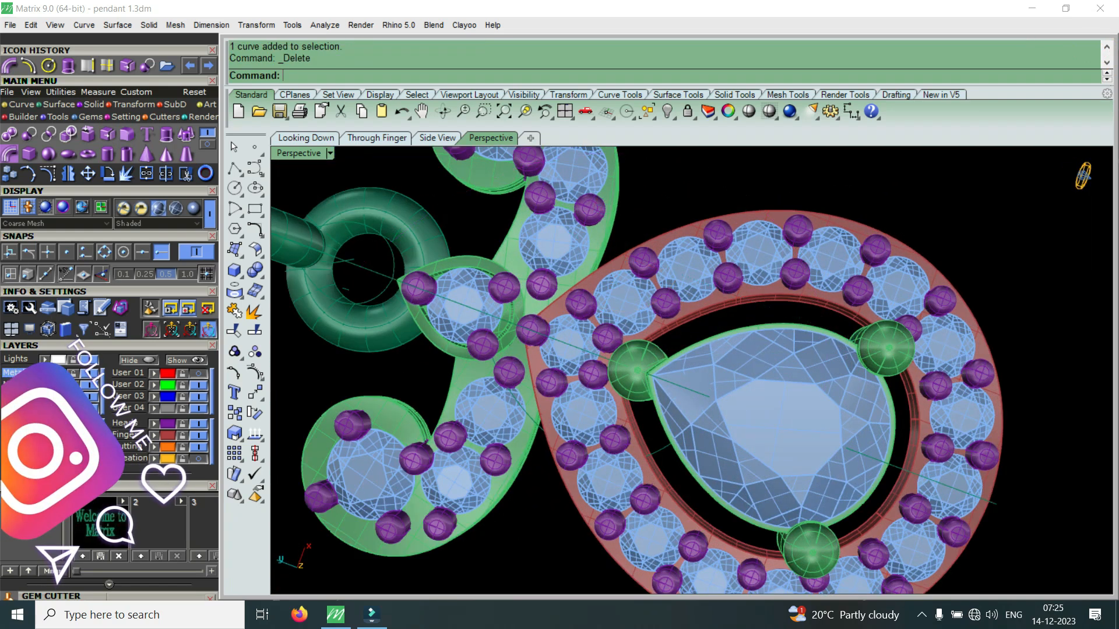
# Step: Delete the two leftover curves inside the opening of the flat jump ring
pyautogui.scroll(-5, 883, 373)
pyautogui.scroll(7, 655, 323)
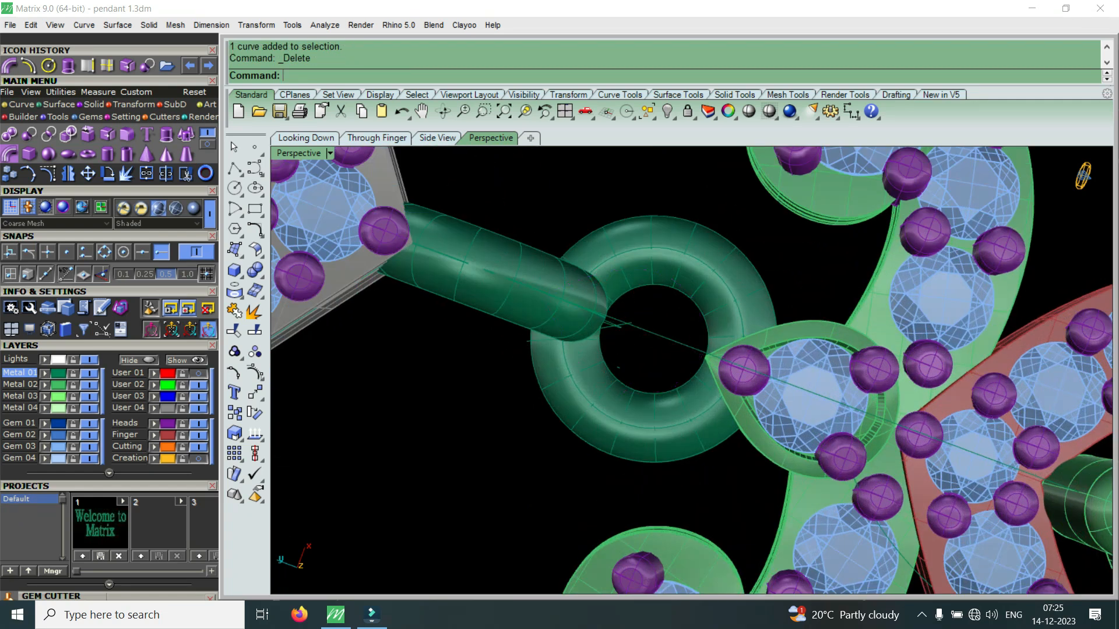
pyautogui.scroll(-4, 700, 349)
pyautogui.scroll(5, 641, 327)
pyautogui.scroll(10, 667, 343)
pyautogui.moveTo(707, 374); pyautogui.dragTo(654, 317)
pyautogui.press('Delete')
pyautogui.scroll(-5, 670, 379)
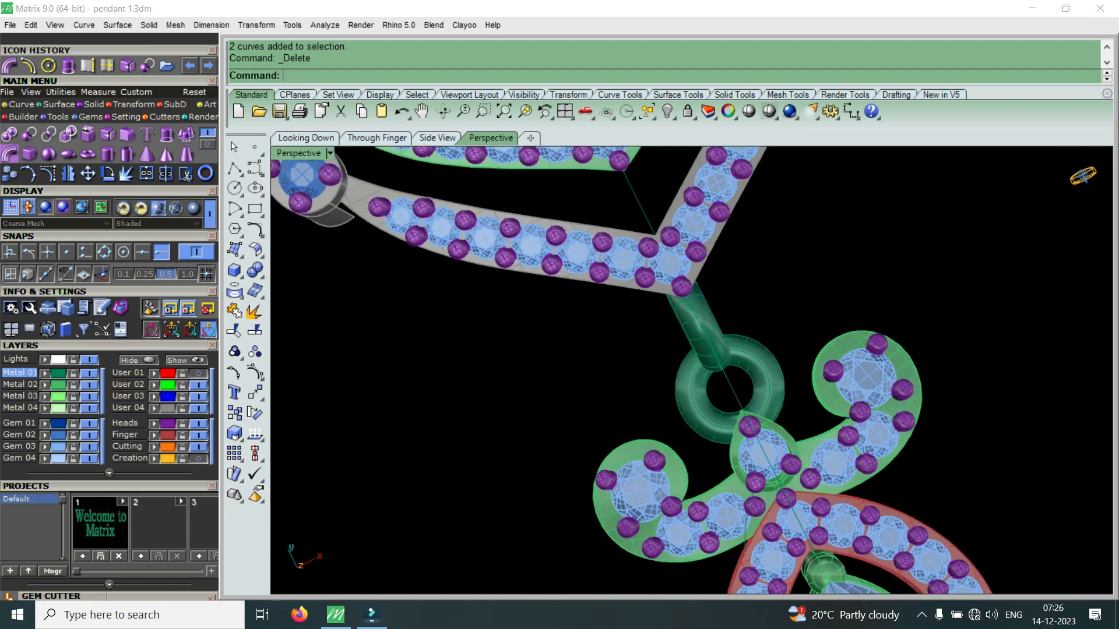
# Step: Delete the stray curve running across the large pear-shaped gem
pyautogui.moveTo(687, 379); pyautogui.dragTo(629, 387, button='right')
pyautogui.scroll(-8, 652, 396)
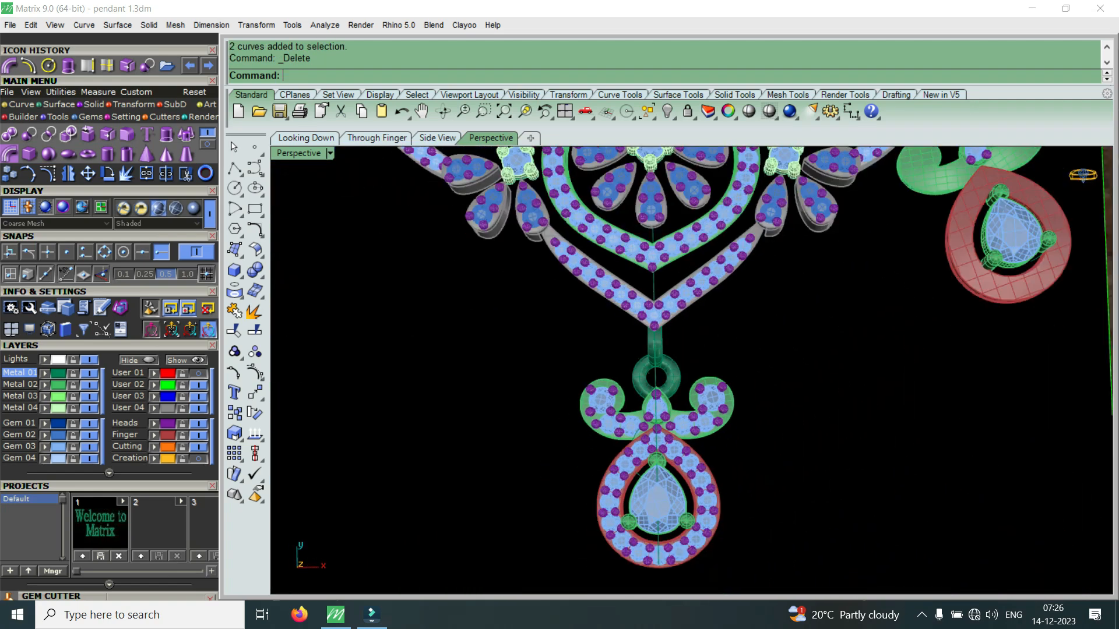
pyautogui.scroll(11, 647, 466)
pyautogui.scroll(5, 633, 482)
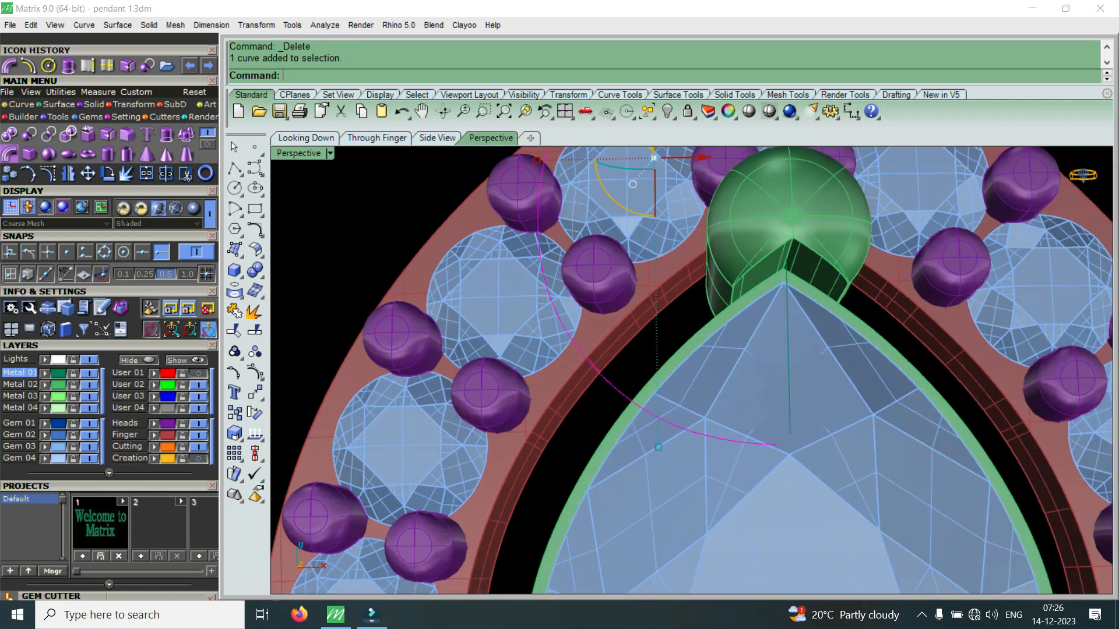
pyautogui.press('Delete')
pyautogui.scroll(-12, 676, 359)
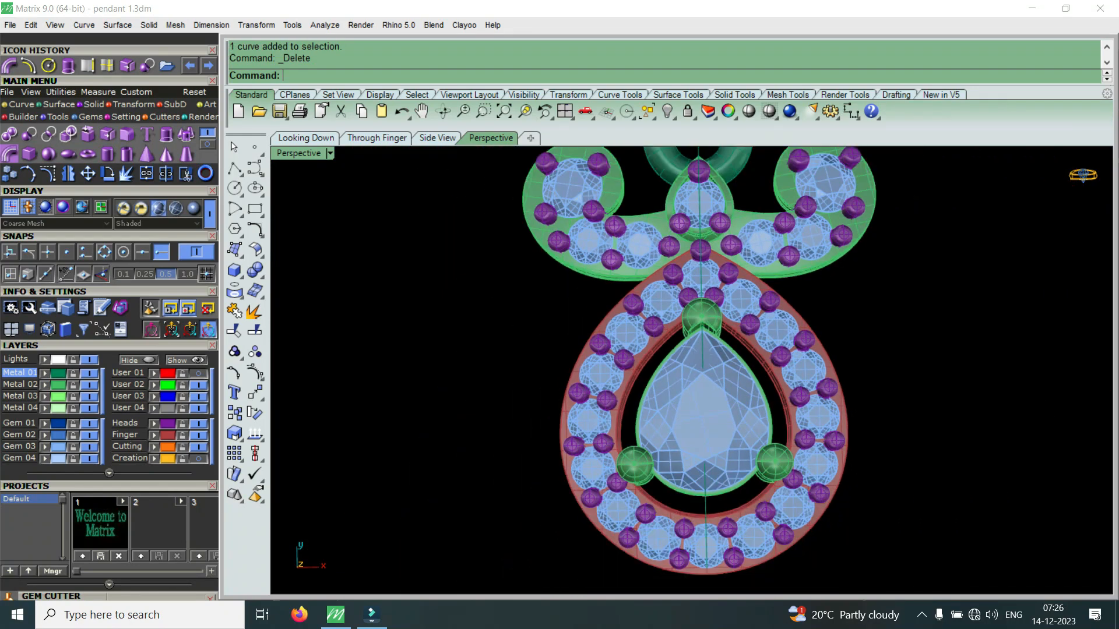
# Step: Delete the leftover curve underneath the two linked jump rings
pyautogui.moveTo(673, 361); pyautogui.dragTo(746, 329, button='right')
pyautogui.moveTo(630, 408); pyautogui.dragTo(751, 364, button='right')
pyautogui.scroll(9, 417, 437)
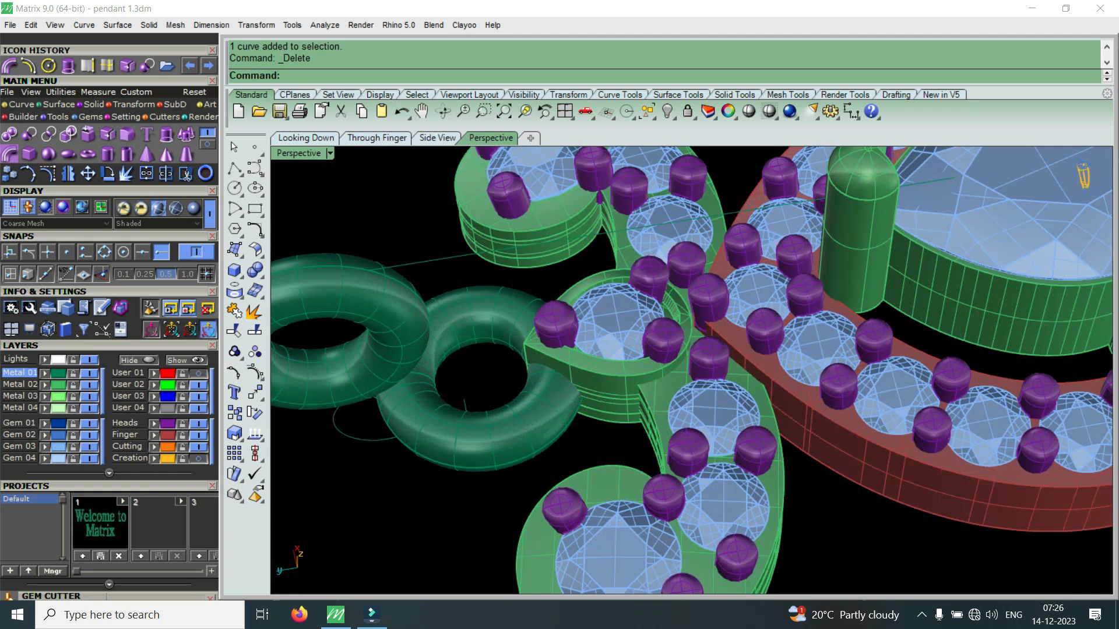
pyautogui.click(399, 438)
pyautogui.press('Delete')
pyautogui.scroll(-6, 466, 408)
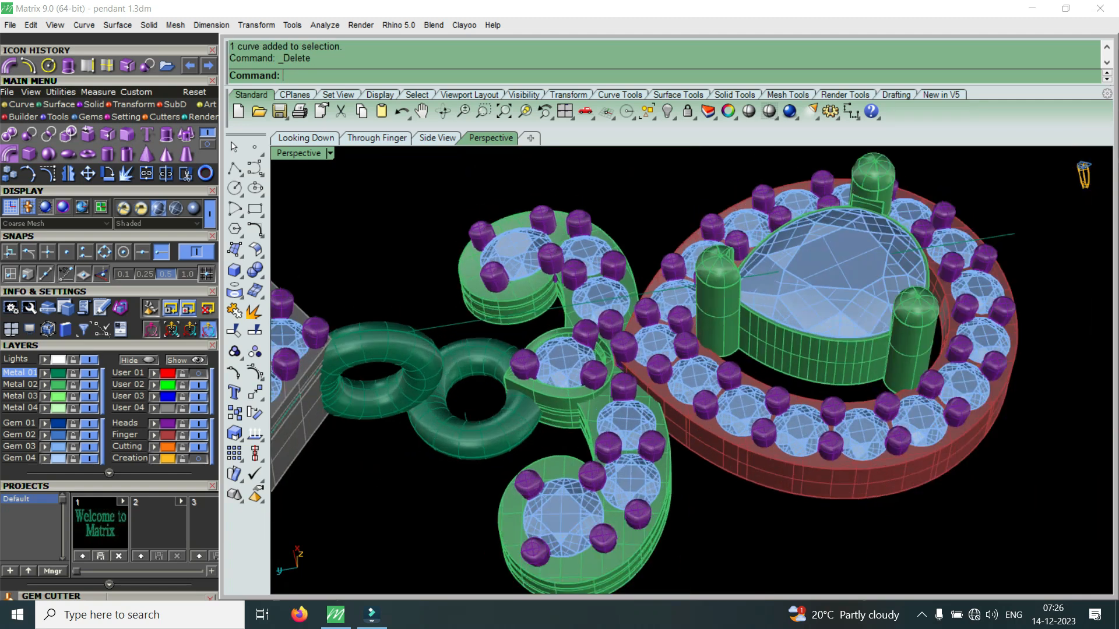
# Step: Delete the long construction line along the pendant's centre and the remaining small curve in the flat jump ring
pyautogui.scroll(7, 466, 408)
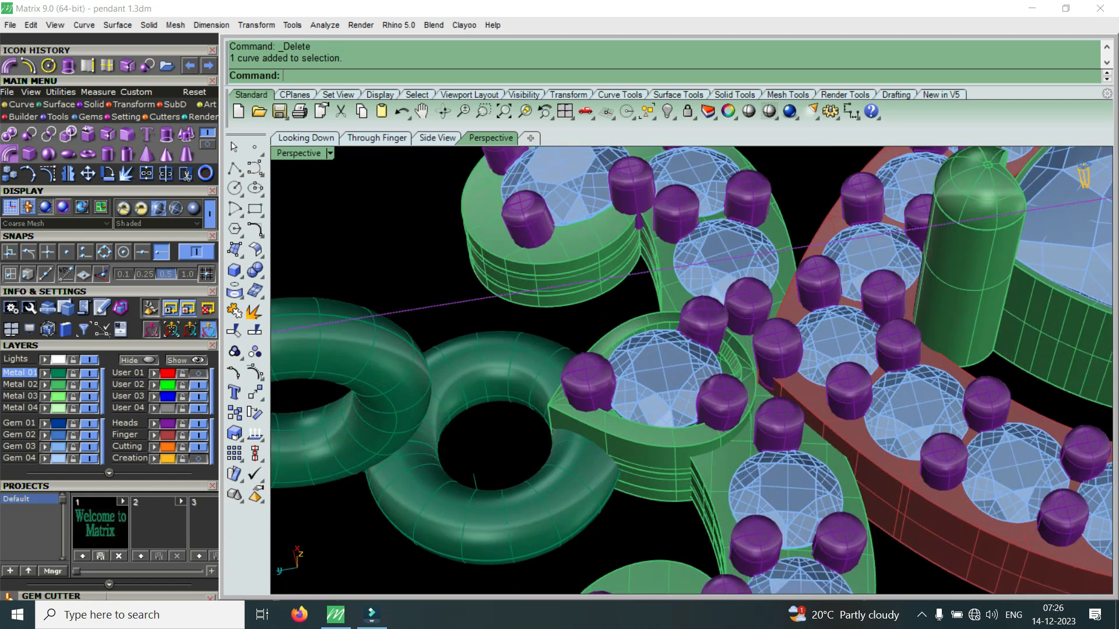
pyautogui.scroll(-6, 688, 367)
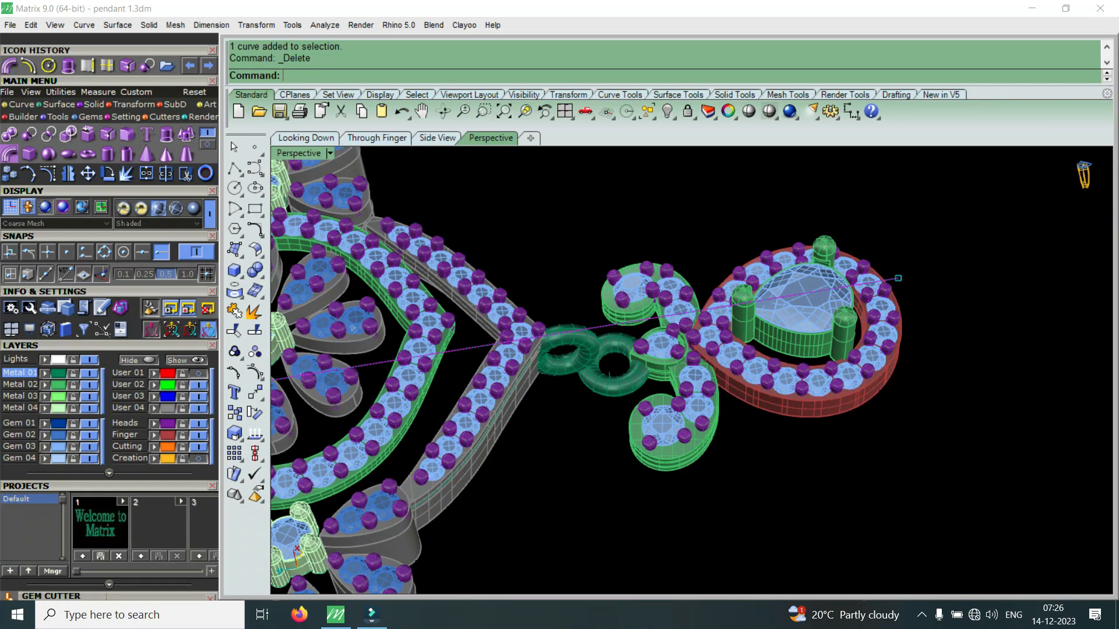
pyautogui.scroll(7, 605, 375)
pyautogui.moveTo(605, 376)
pyautogui.mouseDown(button='right')
pyautogui.moveTo(612, 256)
pyautogui.moveTo(605, 373)
pyautogui.mouseUp(button='right')
pyautogui.moveTo(644, 434); pyautogui.dragTo(643, 435)
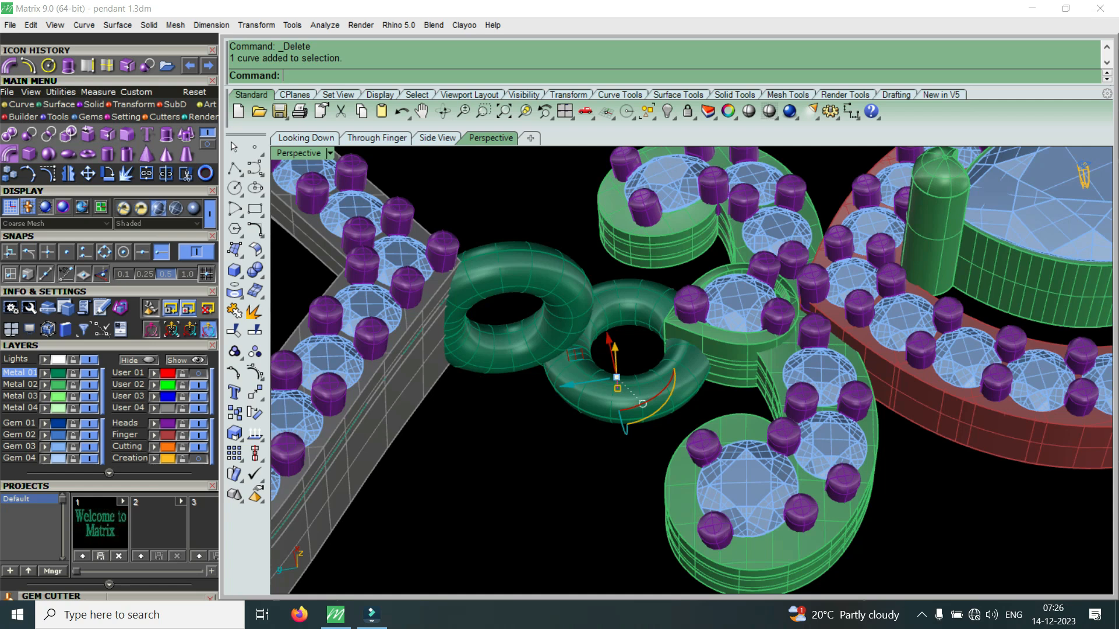
pyautogui.press('Delete')
pyautogui.scroll(-8, 643, 403)
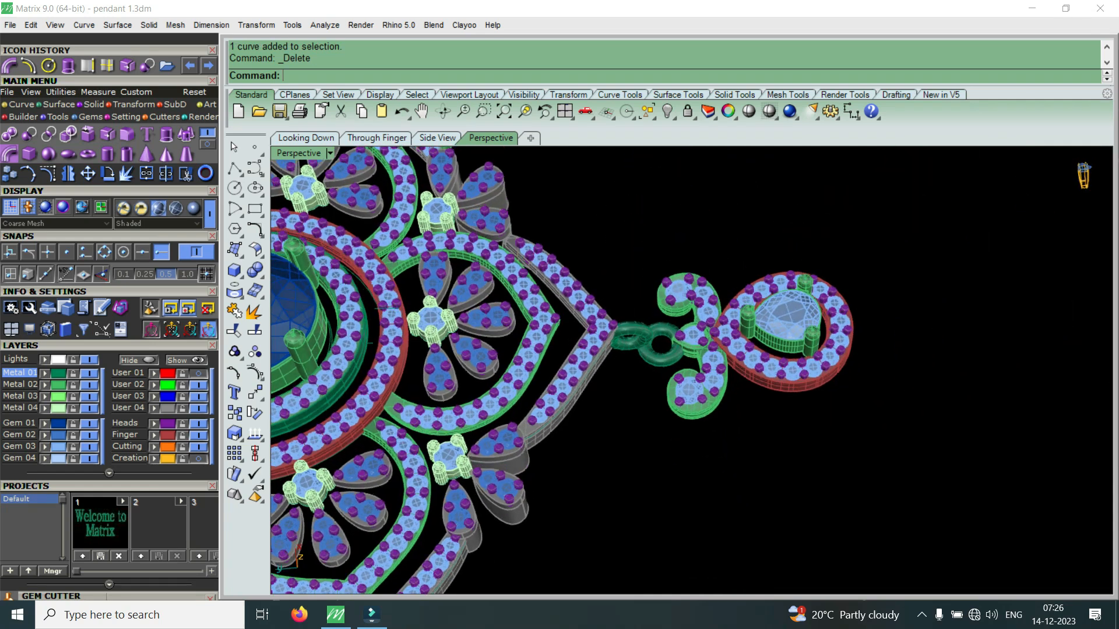
# Step: Show the pear-shaped drop in the Looking Down view and set its display mode to Shaded
pyautogui.moveTo(642, 404); pyautogui.dragTo(645, 431, button='right')
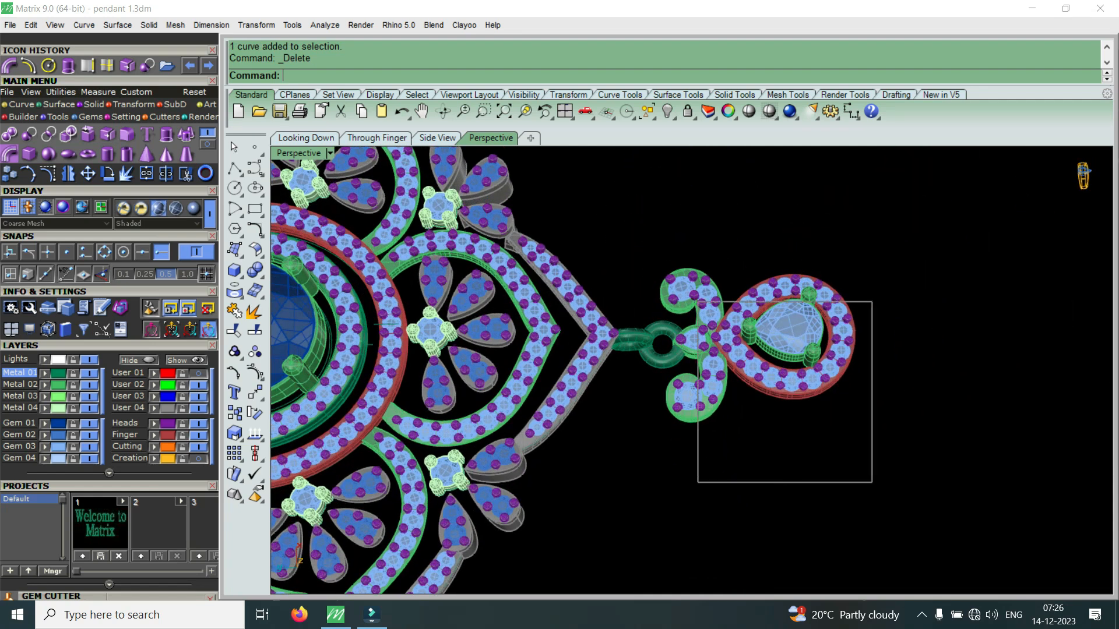
pyautogui.moveTo(871, 301); pyautogui.dragTo(938, 249)
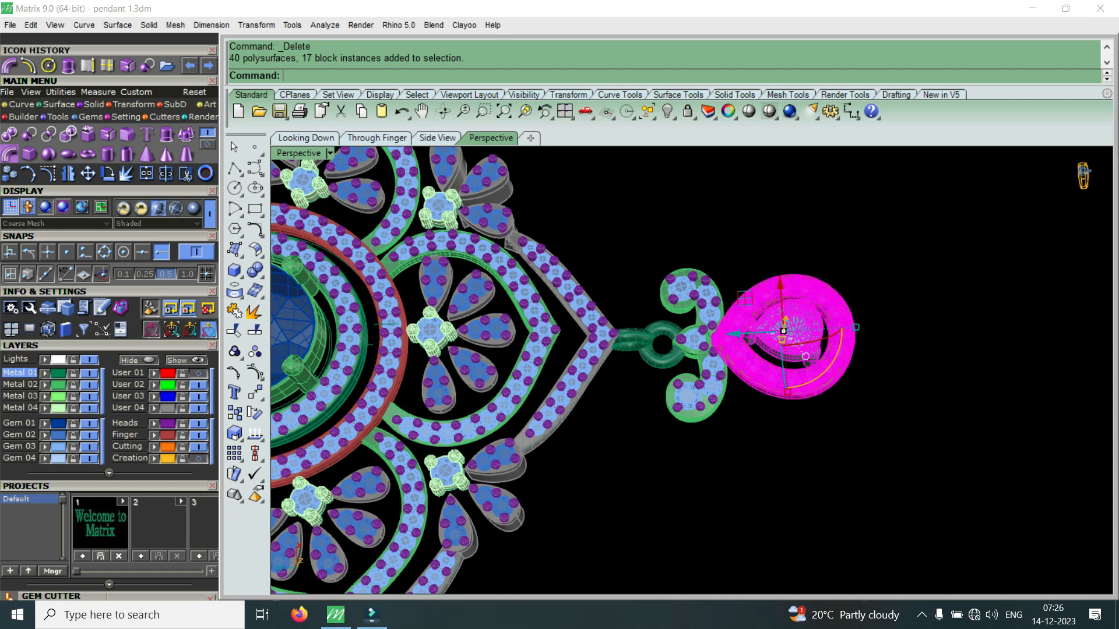
pyautogui.doubleClick(299, 153)
pyautogui.doubleClick(299, 154)
pyautogui.scroll(-2, 679, 299)
pyautogui.scroll(-12, 679, 299)
pyautogui.scroll(4, 683, 367)
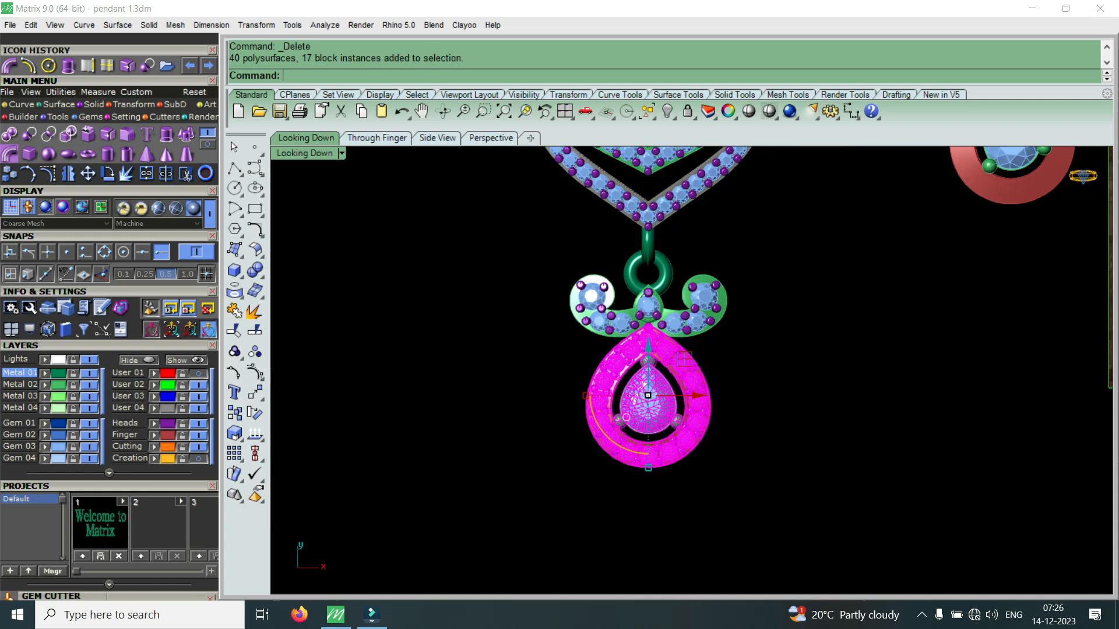
pyautogui.press('Escape')
pyautogui.scroll(18, 617, 425)
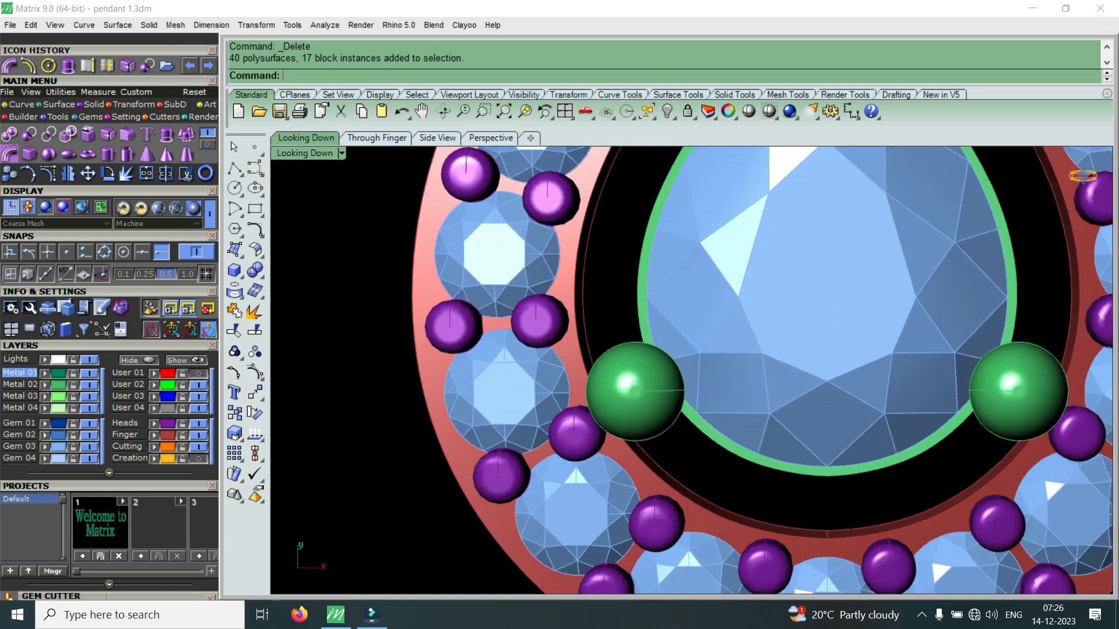
pyautogui.click(342, 153)
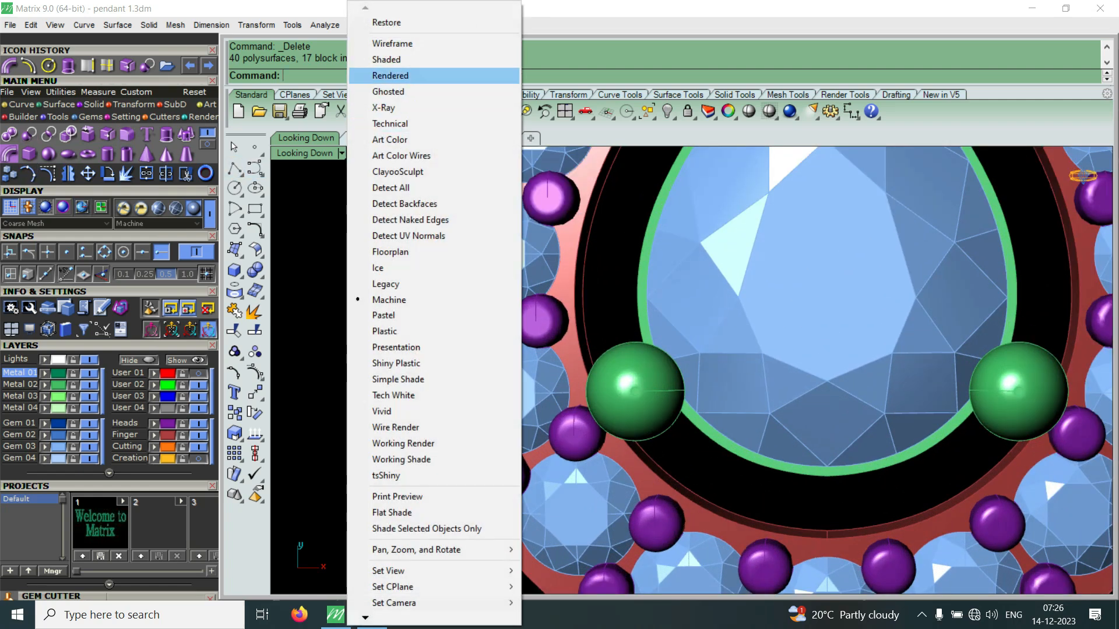
pyautogui.click(434, 57)
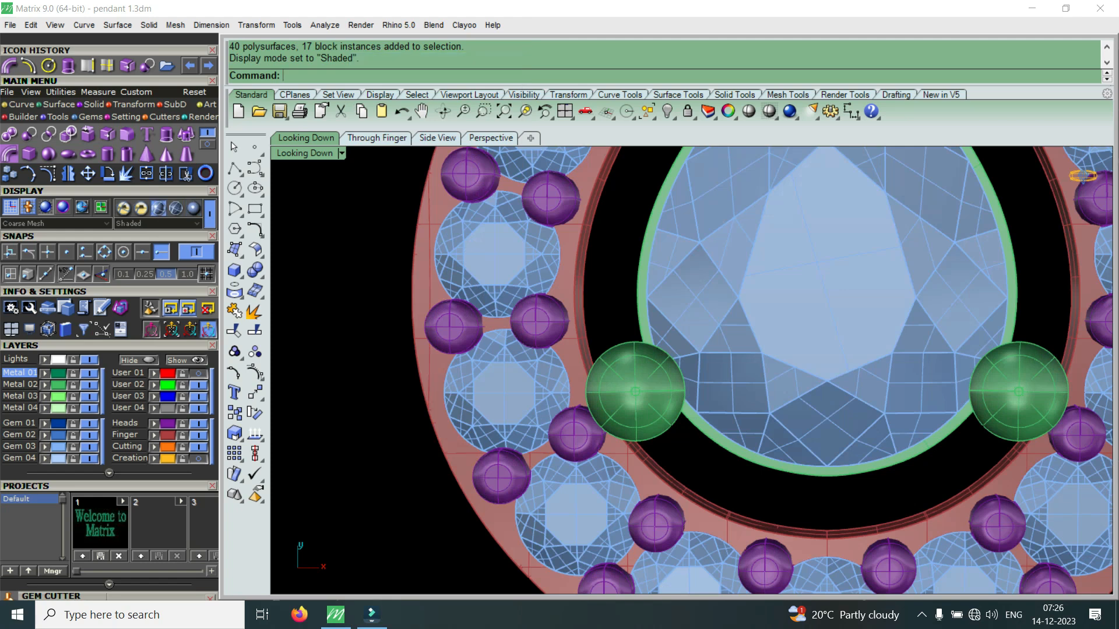
pyautogui.scroll(3, 635, 416)
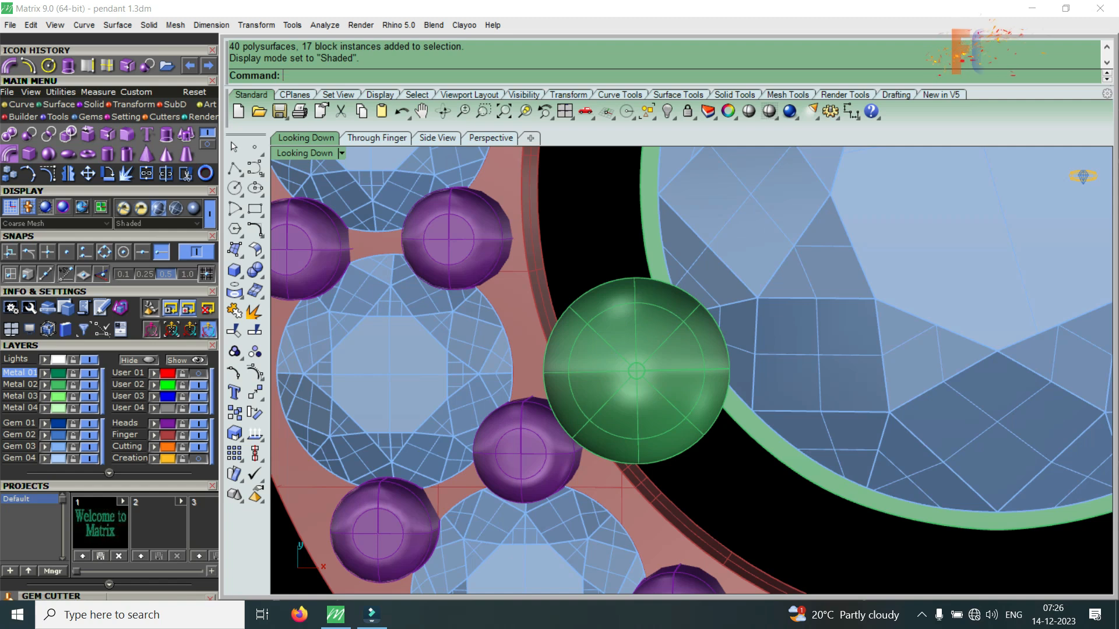
# Step: Draw a small rectangle over the inner edge of the drop's ring, just below the gem's lower-left prong, and select it
pyautogui.click(21, 105)
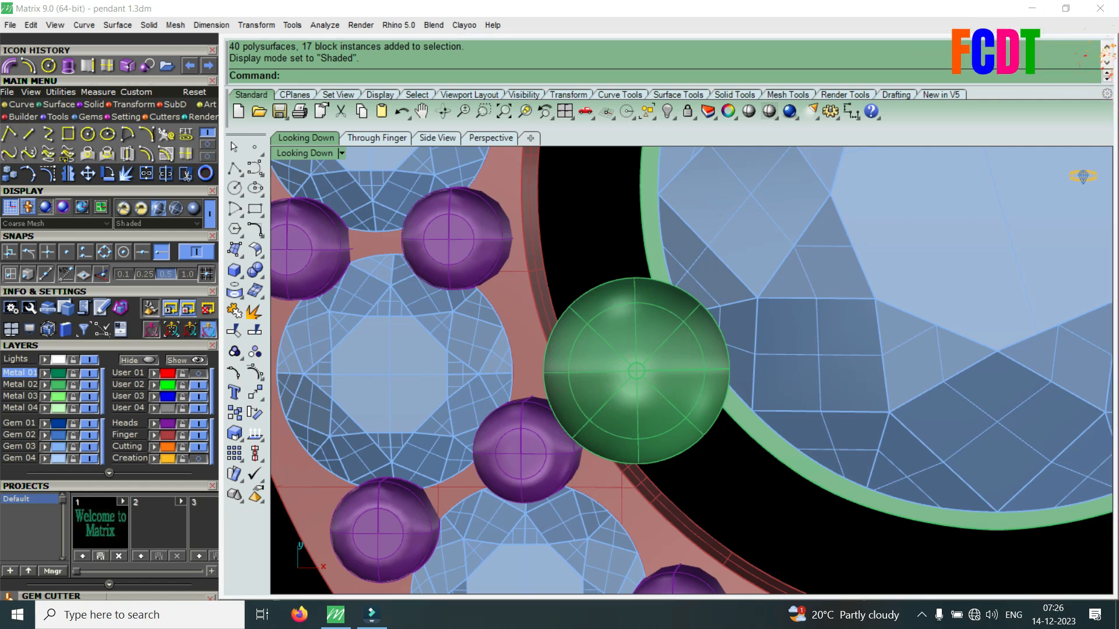
pyautogui.click(68, 134)
pyautogui.click(683, 506)
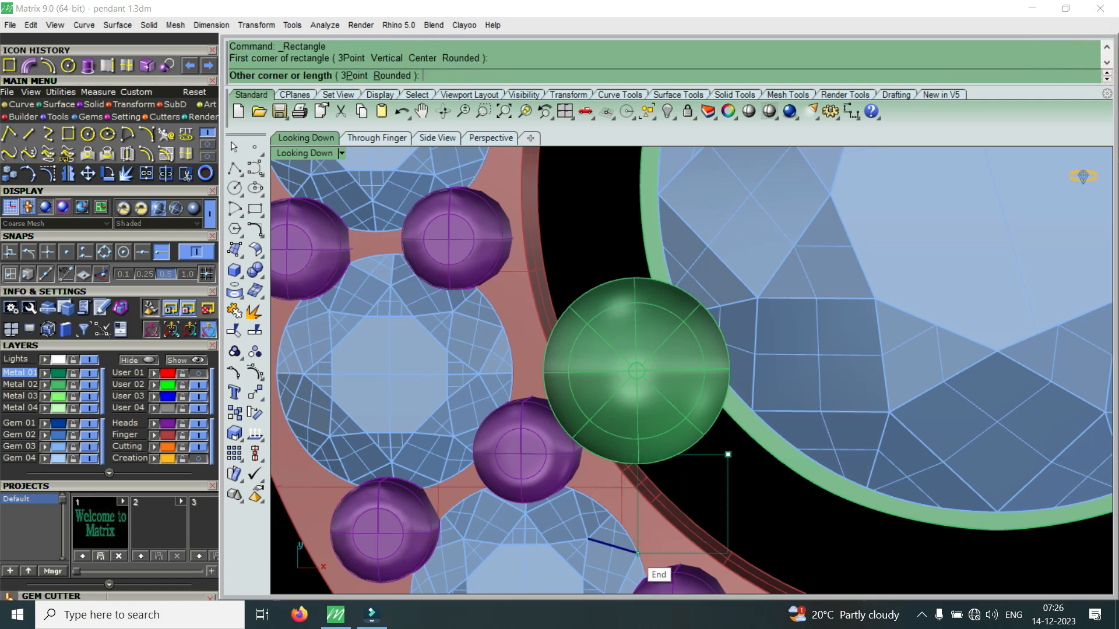
pyautogui.click(728, 454)
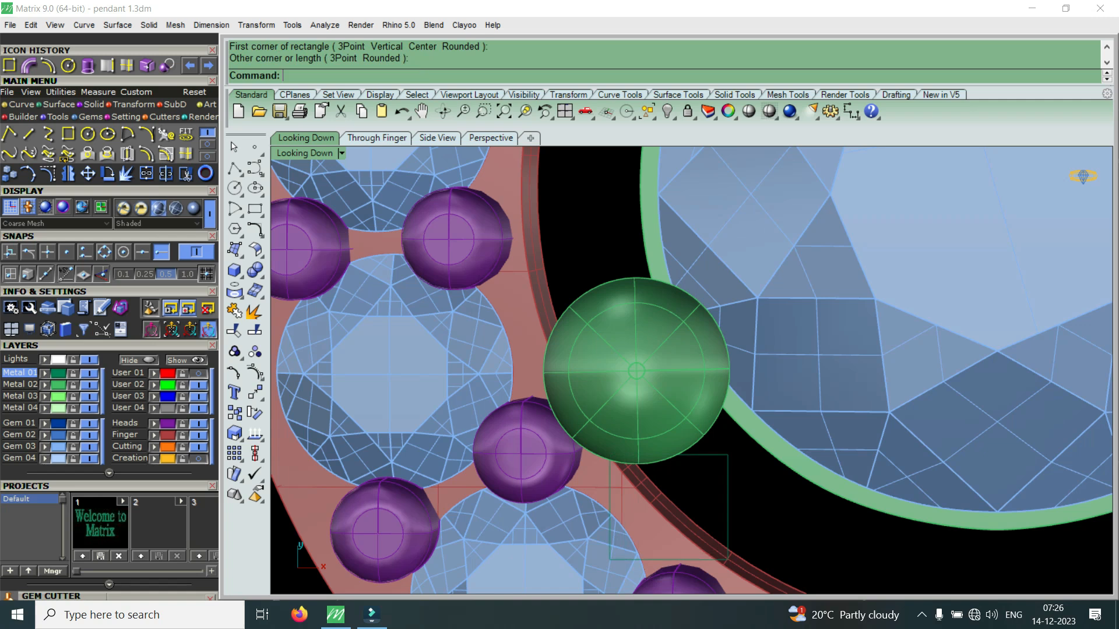
pyautogui.click(728, 470)
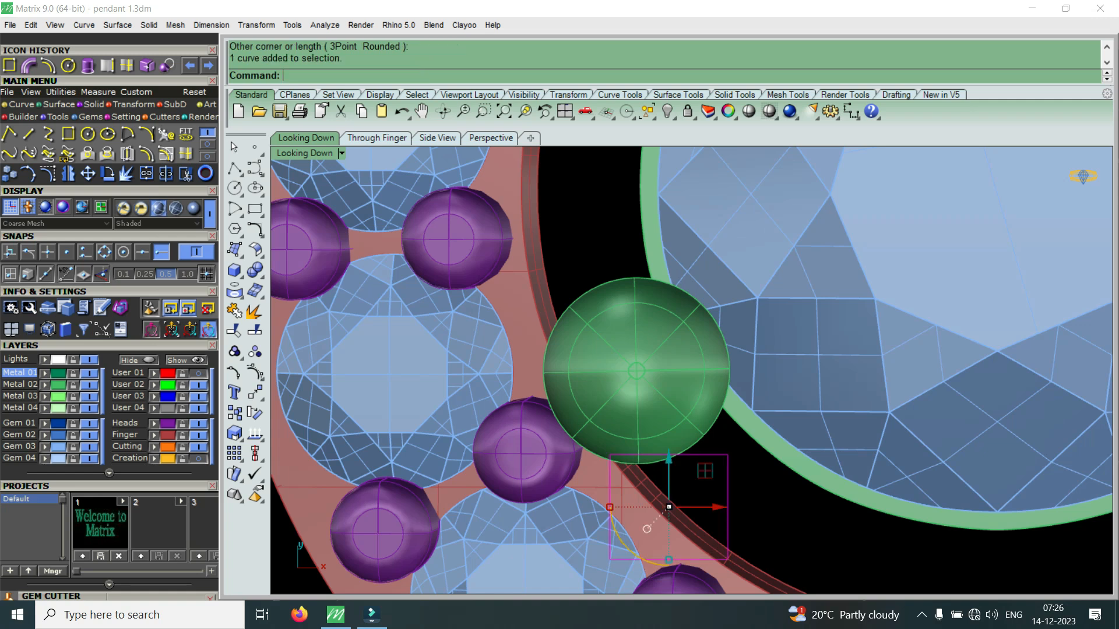
# Step: Return to the perspective view of the drop and save the pendant file
pyautogui.doubleClick(304, 153)
pyautogui.doubleClick(721, 153)
pyautogui.scroll(5, 845, 375)
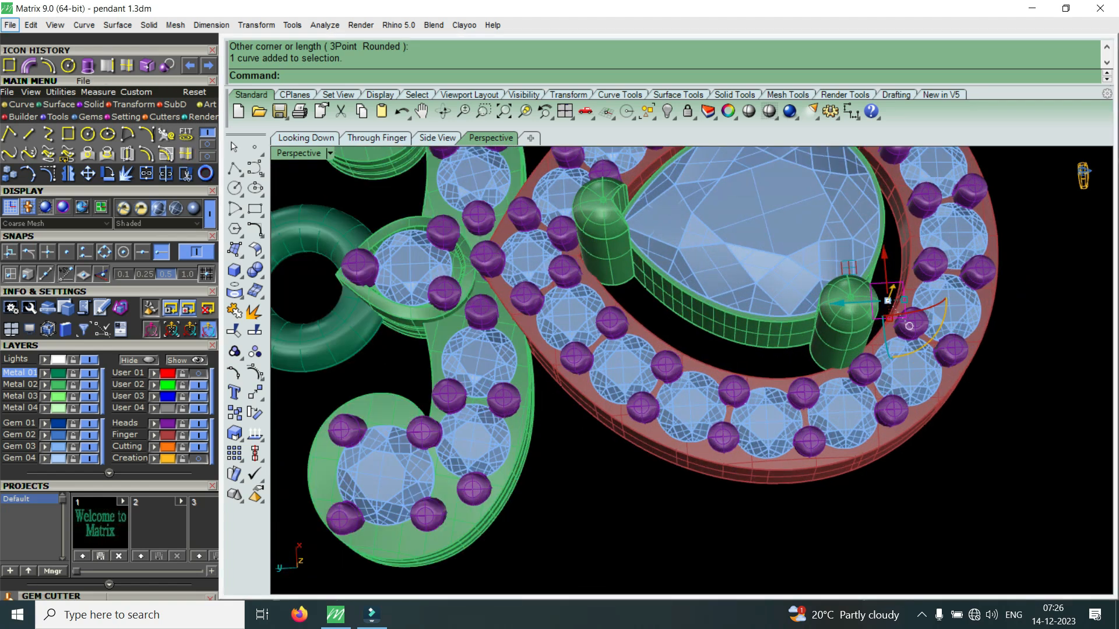
pyautogui.click(10, 26)
pyautogui.press('Return')
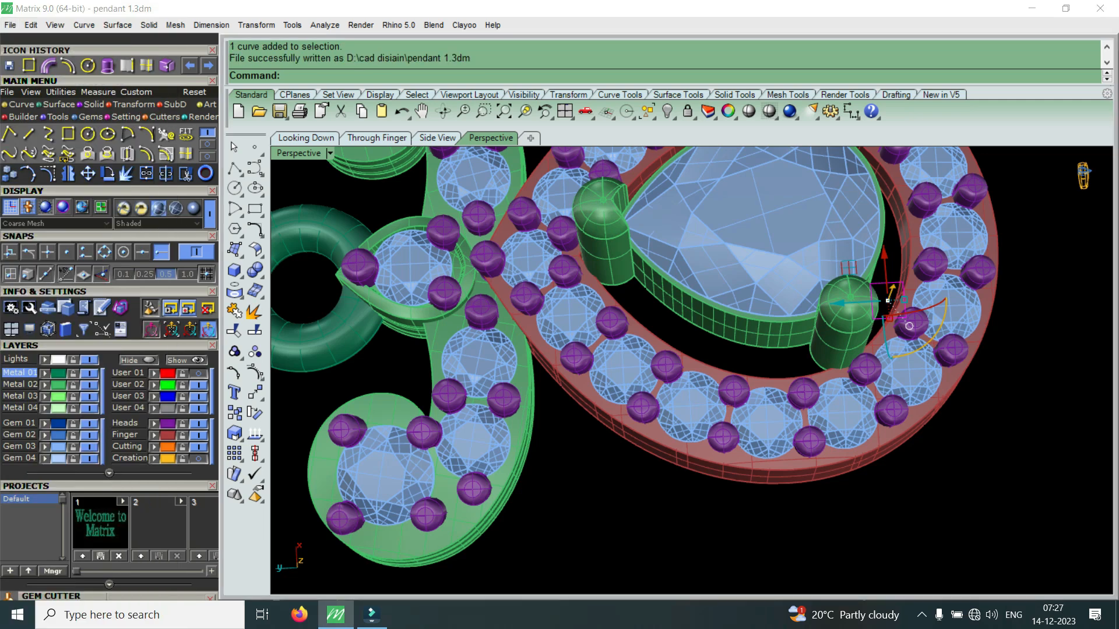
# Step: Extrude the selected rectangle straight down into a short solid block beside the prong, with the end position unsnapped
pyautogui.scroll(6, 953, 325)
pyautogui.moveTo(953, 324); pyautogui.dragTo(863, 251, button='right')
pyautogui.scroll(-7, 845, 309)
pyautogui.moveTo(845, 309); pyautogui.dragTo(699, 262, button='right')
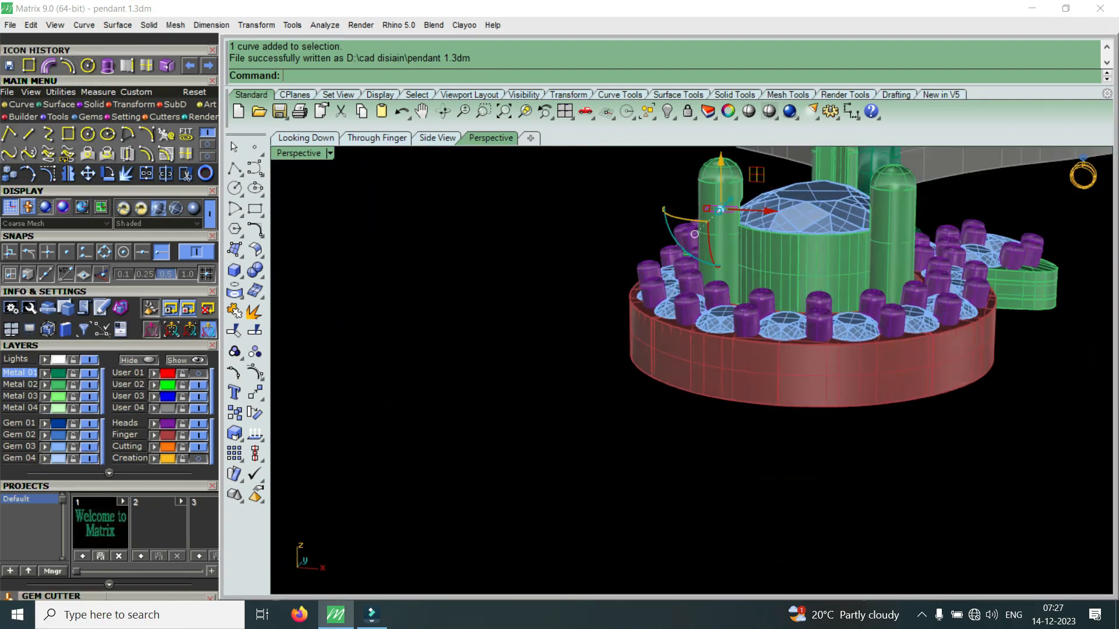
pyautogui.scroll(6, 695, 234)
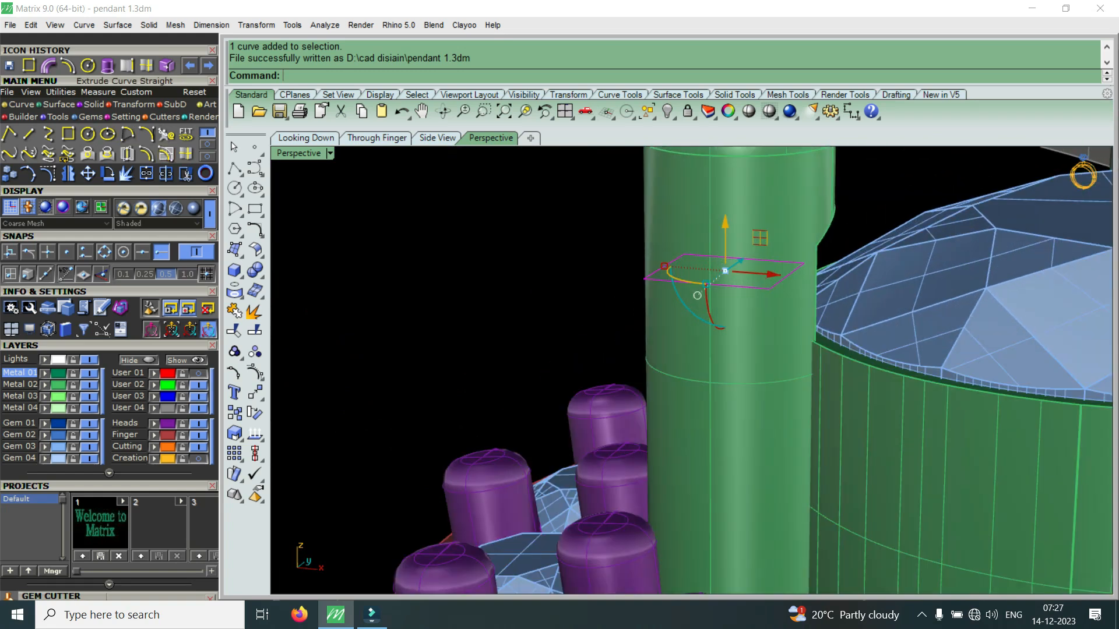
pyautogui.press('Return')
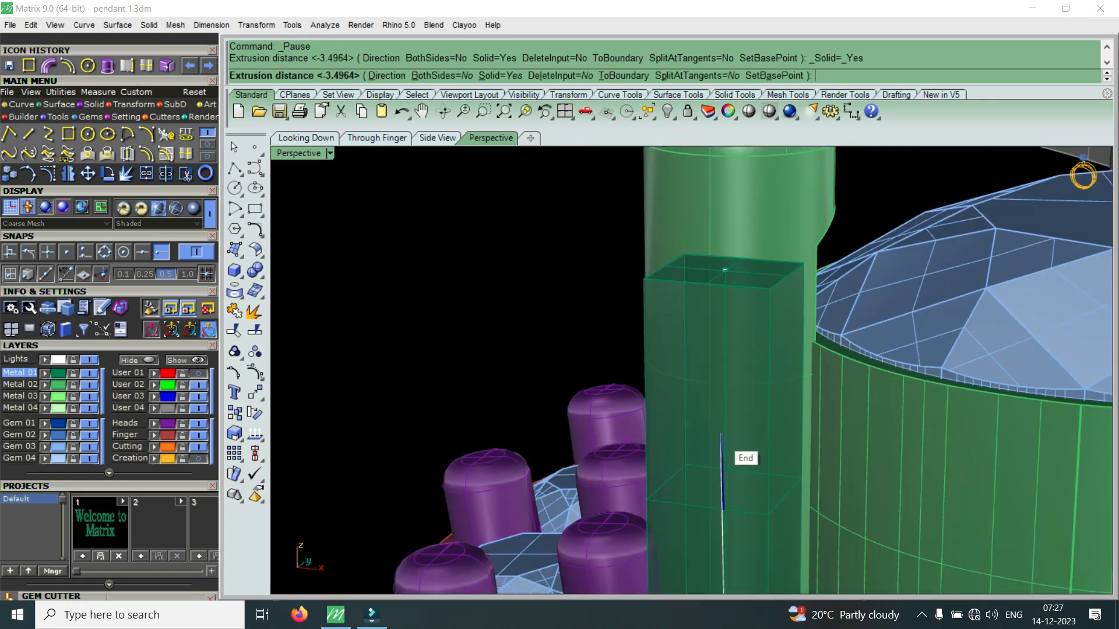
pyautogui.click(162, 252)
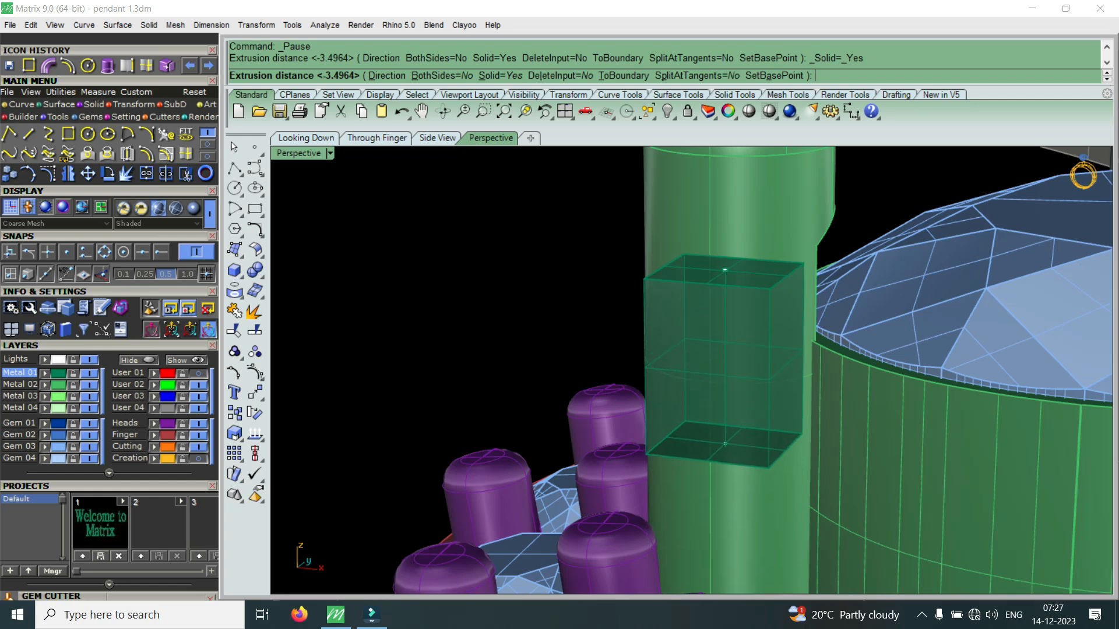
pyautogui.click(725, 449)
# Step: Select the extruded block and move it horizontally onto the nearby prong of the pear-shaped gem
pyautogui.click(720, 408)
pyautogui.moveTo(720, 385); pyautogui.dragTo(1026, 431, button='right')
pyautogui.scroll(-5, 985, 375)
pyautogui.scroll(3, 985, 375)
pyautogui.scroll(2, 985, 376)
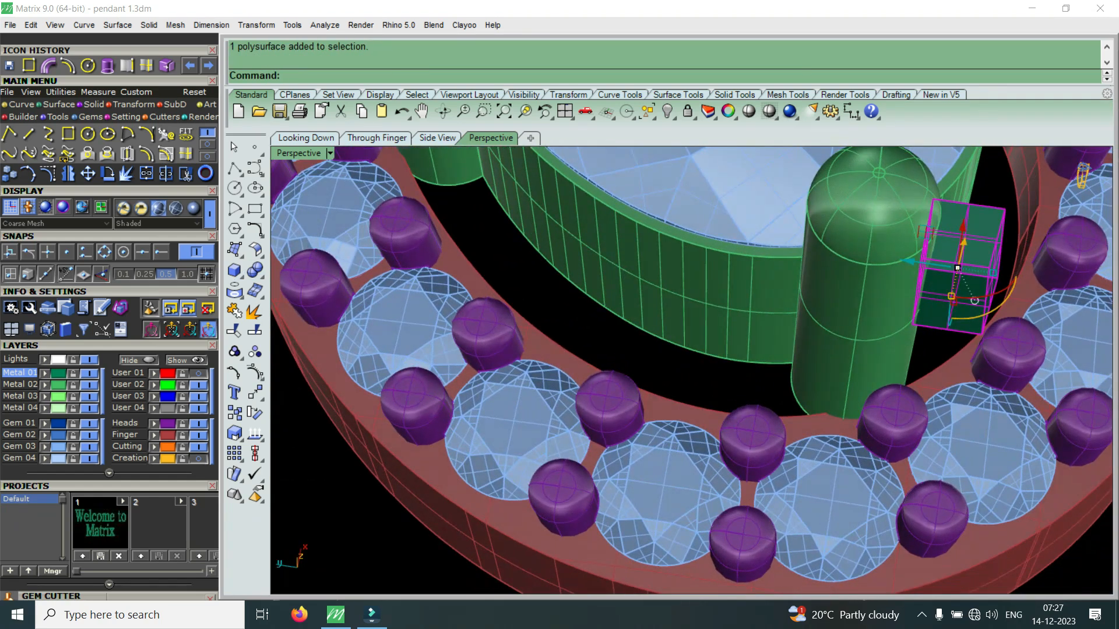
pyautogui.moveTo(912, 262); pyautogui.dragTo(827, 251)
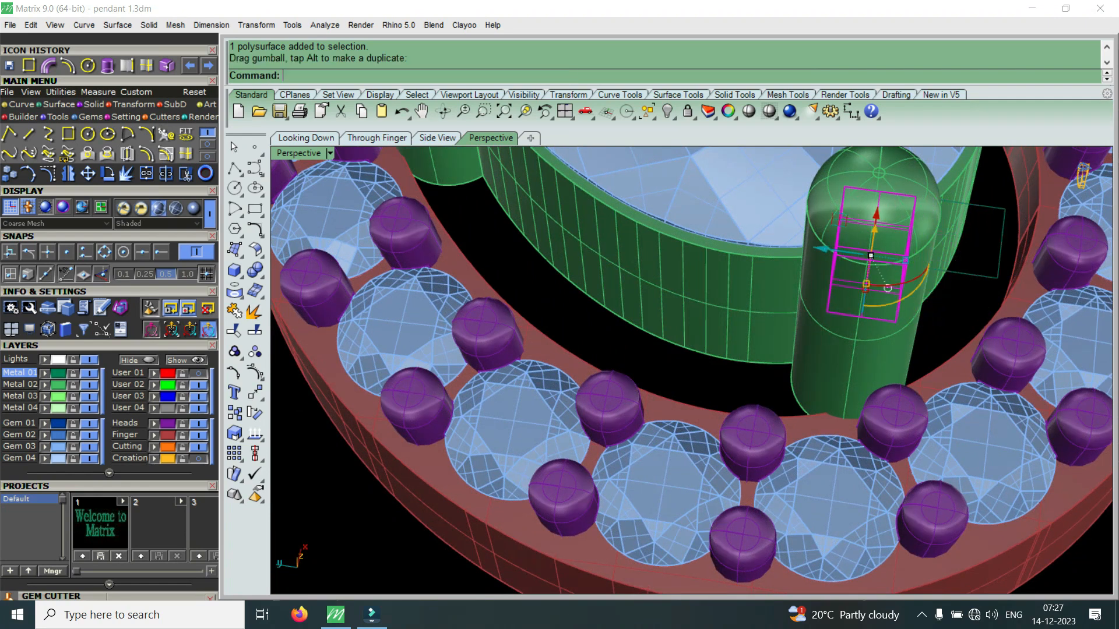
pyautogui.moveTo(827, 251); pyautogui.dragTo(711, 308, button='right')
pyautogui.moveTo(883, 373); pyautogui.dragTo(860, 399)
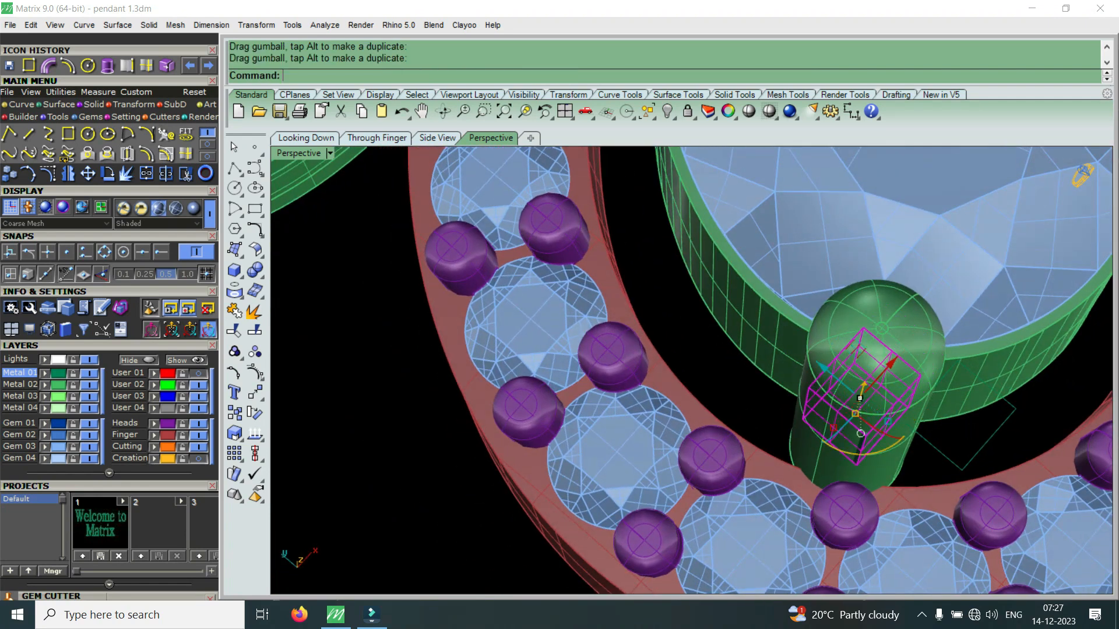
# Step: Rotate the block to face the drop's ring and lower it to the base of the prong
pyautogui.moveTo(859, 454); pyautogui.dragTo(807, 423)
pyautogui.moveTo(874, 356); pyautogui.dragTo(867, 376)
pyautogui.moveTo(781, 455); pyautogui.dragTo(682, 309, button='right')
pyautogui.moveTo(707, 207); pyautogui.dragTo(708, 447)
pyautogui.moveTo(716, 402); pyautogui.dragTo(807, 452, button='right')
pyautogui.scroll(-5, 810, 451)
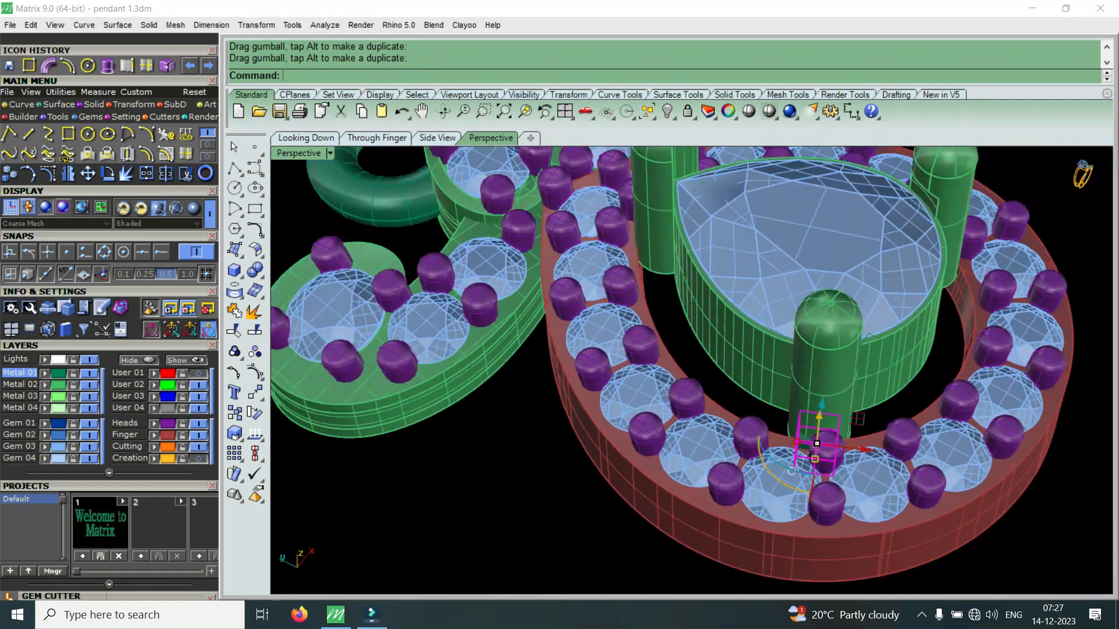
# Step: Widen the block slightly and nudge it into place between the prong's base and the ring
pyautogui.scroll(6, 812, 452)
pyautogui.moveTo(807, 373); pyautogui.dragTo(780, 434, button='right')
pyautogui.scroll(6, 775, 413)
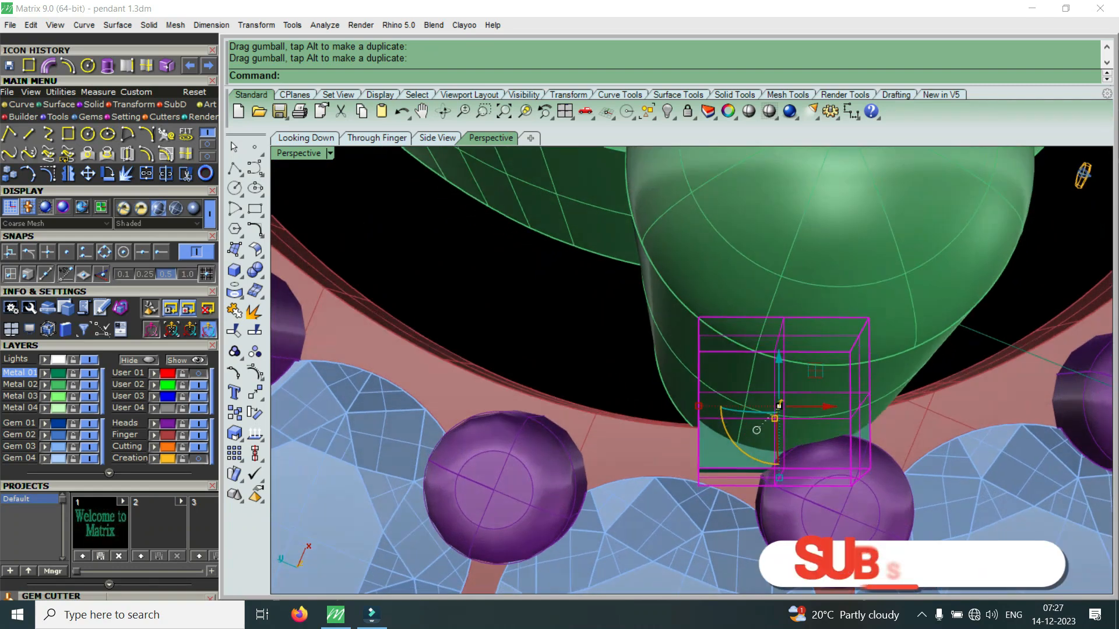
pyautogui.moveTo(699, 406); pyautogui.dragTo(676, 407)
pyautogui.moveTo(682, 416); pyautogui.dragTo(849, 272, button='right')
pyautogui.moveTo(737, 382); pyautogui.dragTo(737, 368)
# Step: Lower the large pear-shaped gem with its bezel and prongs closer to the drop's ring
pyautogui.scroll(-4, 723, 370)
pyautogui.moveTo(723, 371); pyautogui.dragTo(679, 273, button='right')
pyautogui.click(653, 285)
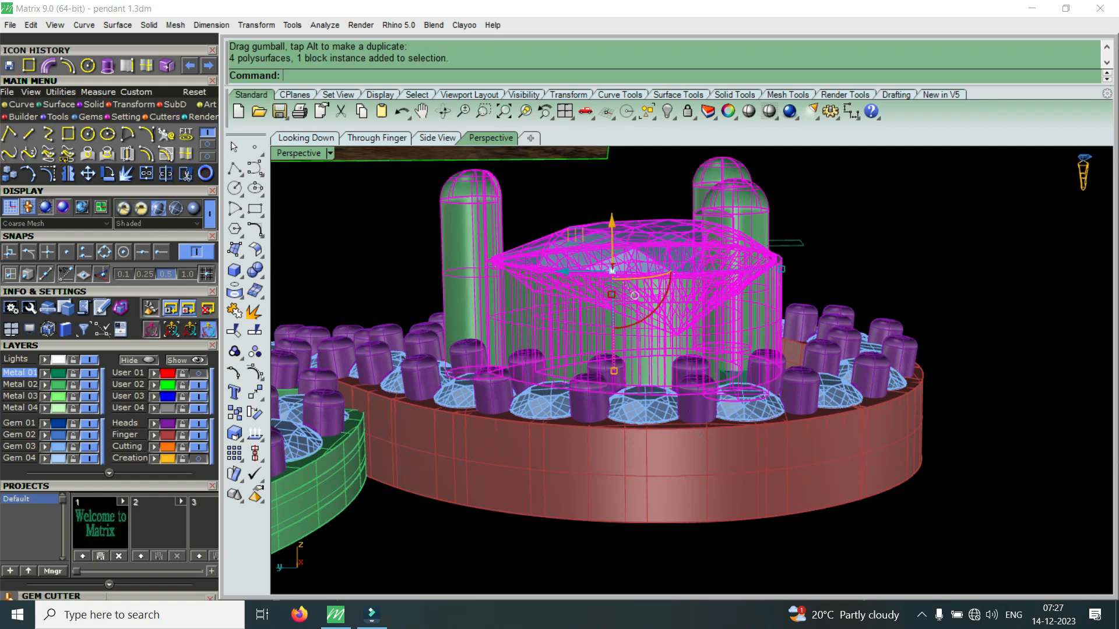
pyautogui.moveTo(612, 222); pyautogui.dragTo(612, 265)
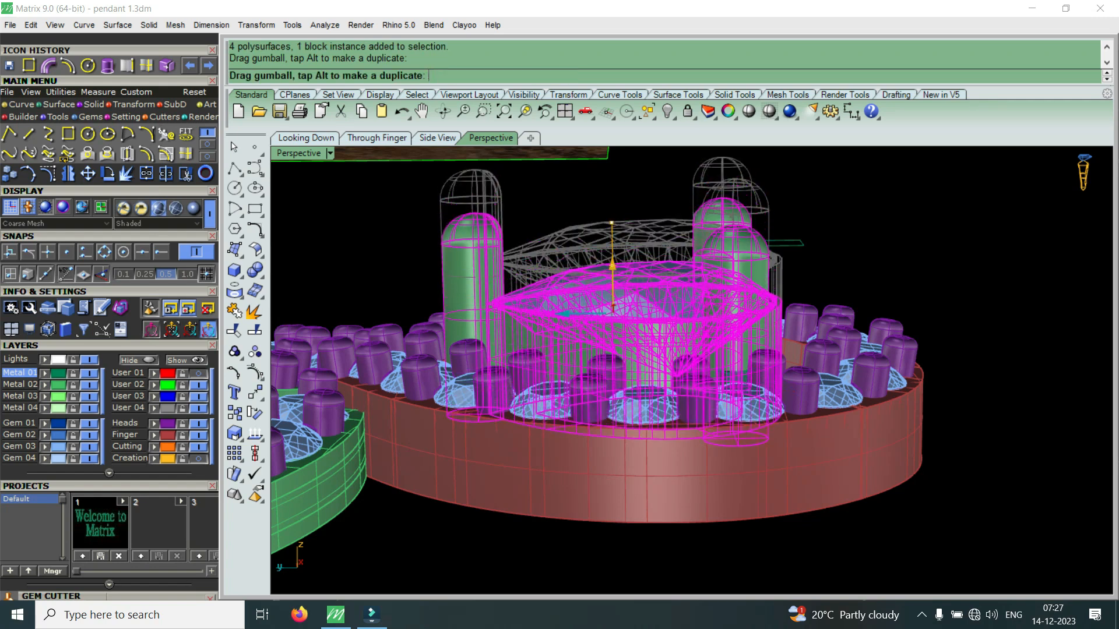
pyautogui.press('Escape')
pyautogui.moveTo(641, 350)
pyautogui.mouseDown(button='right')
pyautogui.moveTo(655, 233)
pyautogui.moveTo(641, 364)
pyautogui.mouseUp(button='right')
pyautogui.click(647, 290)
pyautogui.moveTo(619, 270); pyautogui.dragTo(619, 267)
pyautogui.press('Escape')
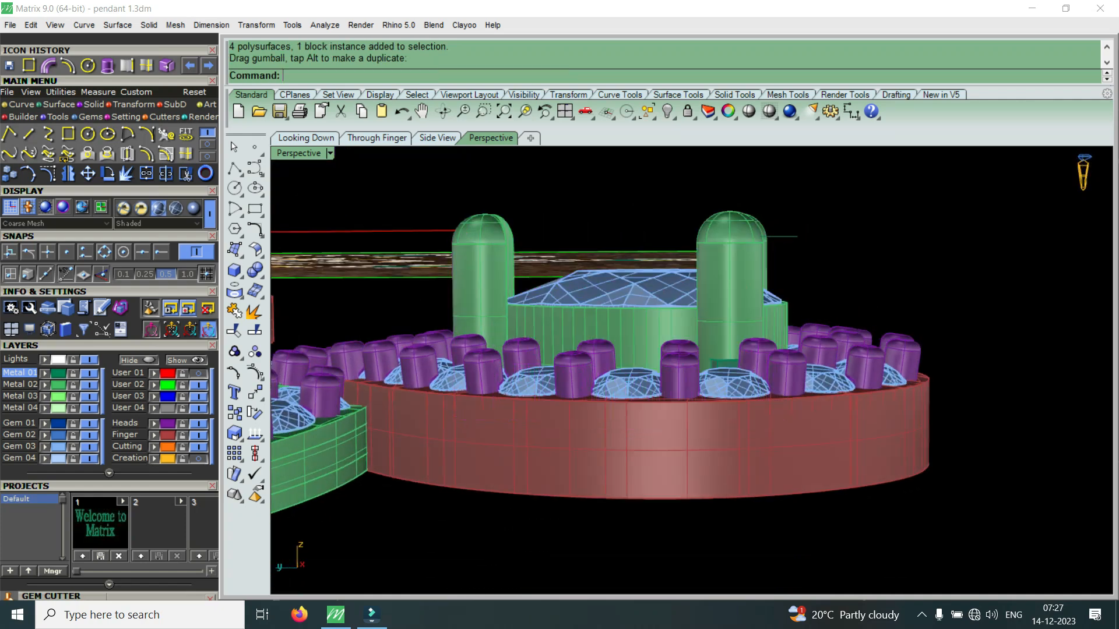
# Step: Reselect the connecting block, widen it to about the prong's width and shift it sideways and towards the gem
pyautogui.moveTo(658, 303); pyautogui.dragTo(682, 387, button='right')
pyautogui.scroll(9, 705, 396)
pyautogui.click(712, 466)
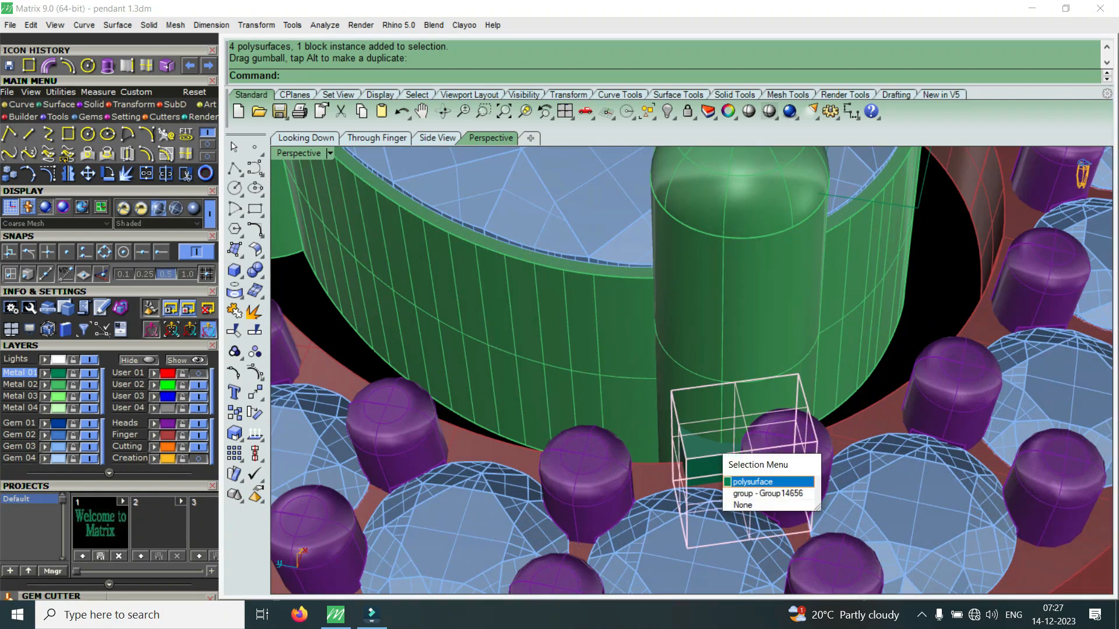
pyautogui.click(753, 482)
pyautogui.scroll(-6, 729, 402)
pyautogui.moveTo(728, 361); pyautogui.dragTo(711, 460, button='right')
pyautogui.scroll(8, 737, 465)
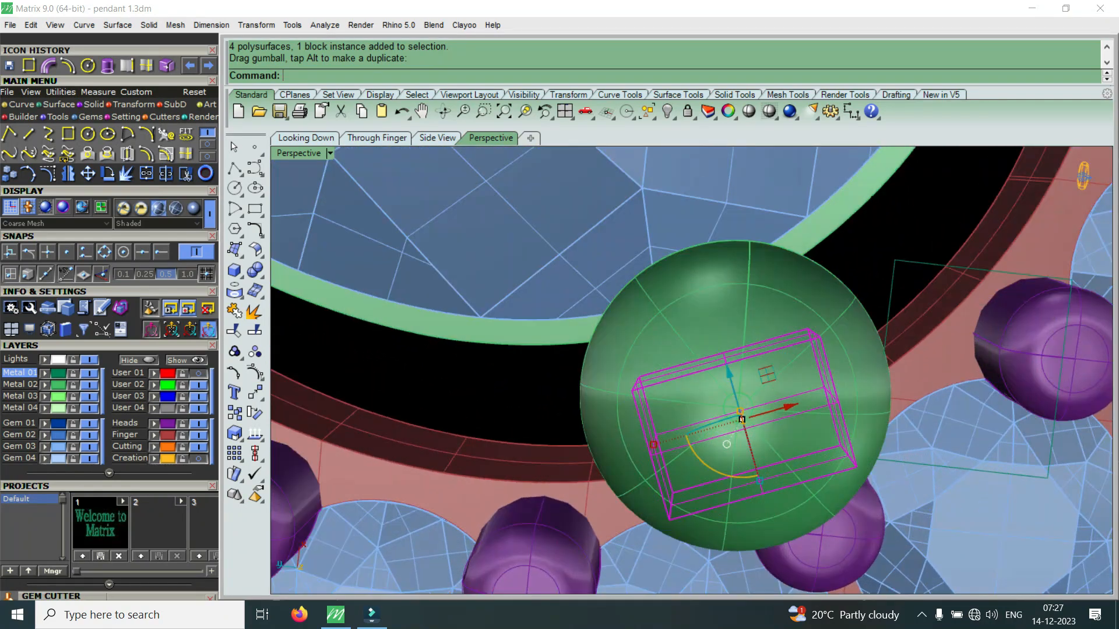
pyautogui.moveTo(653, 443); pyautogui.dragTo(627, 450)
pyautogui.moveTo(629, 452); pyautogui.dragTo(606, 440, button='right')
pyautogui.moveTo(785, 418); pyautogui.dragTo(796, 416)
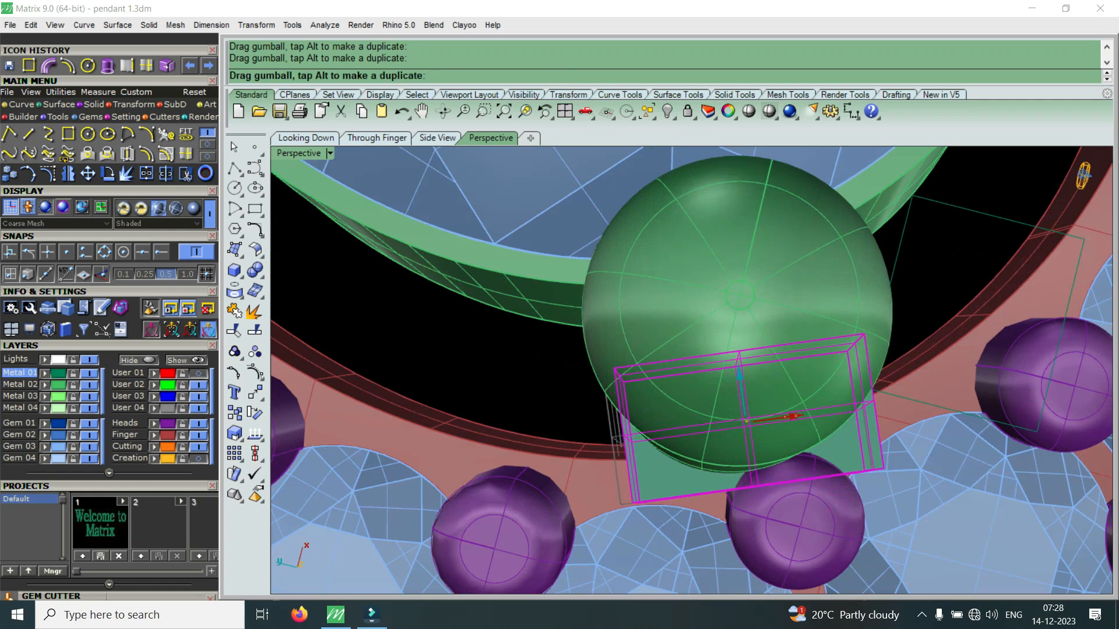
pyautogui.moveTo(740, 379); pyautogui.dragTo(736, 357)
pyautogui.moveTo(735, 379); pyautogui.dragTo(705, 434, button='right')
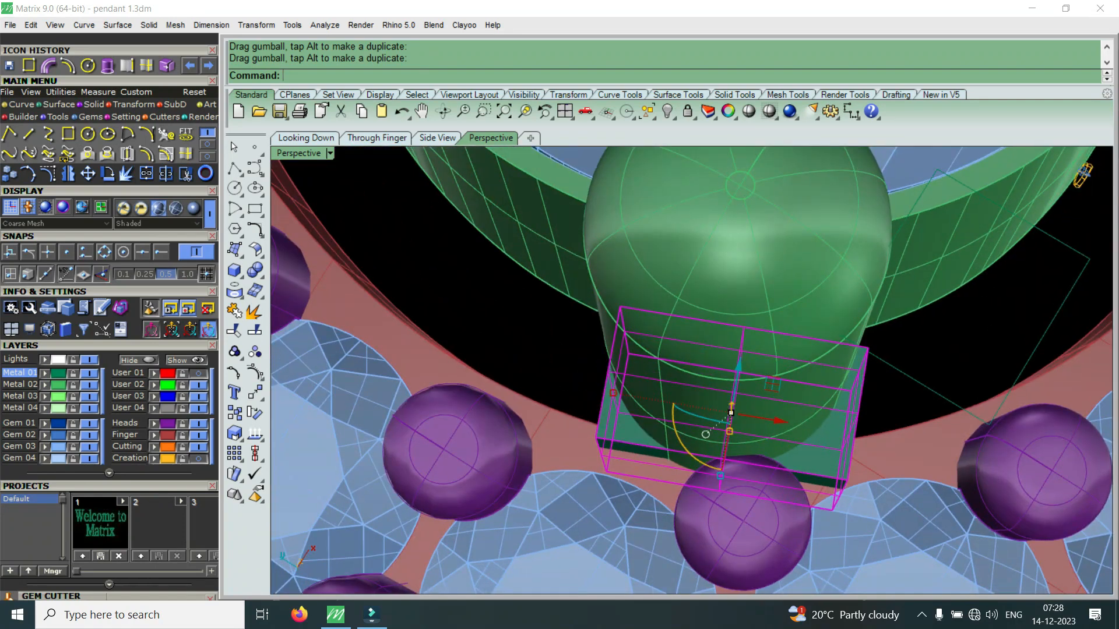
# Step: Narrow the connecting block slightly and centre it on the prong
pyautogui.moveTo(764, 418); pyautogui.dragTo(763, 418)
pyautogui.moveTo(752, 425); pyautogui.dragTo(796, 393, button='right')
pyautogui.moveTo(620, 424); pyautogui.dragTo(625, 423)
pyautogui.moveTo(721, 423); pyautogui.dragTo(693, 430, button='right')
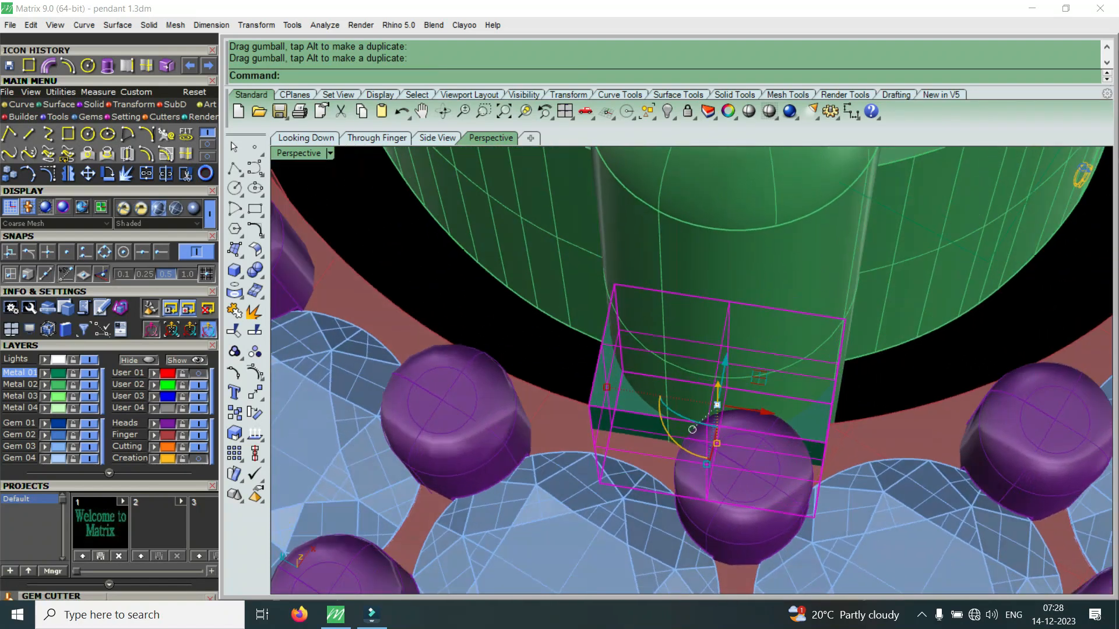
pyautogui.moveTo(764, 412); pyautogui.dragTo(767, 413)
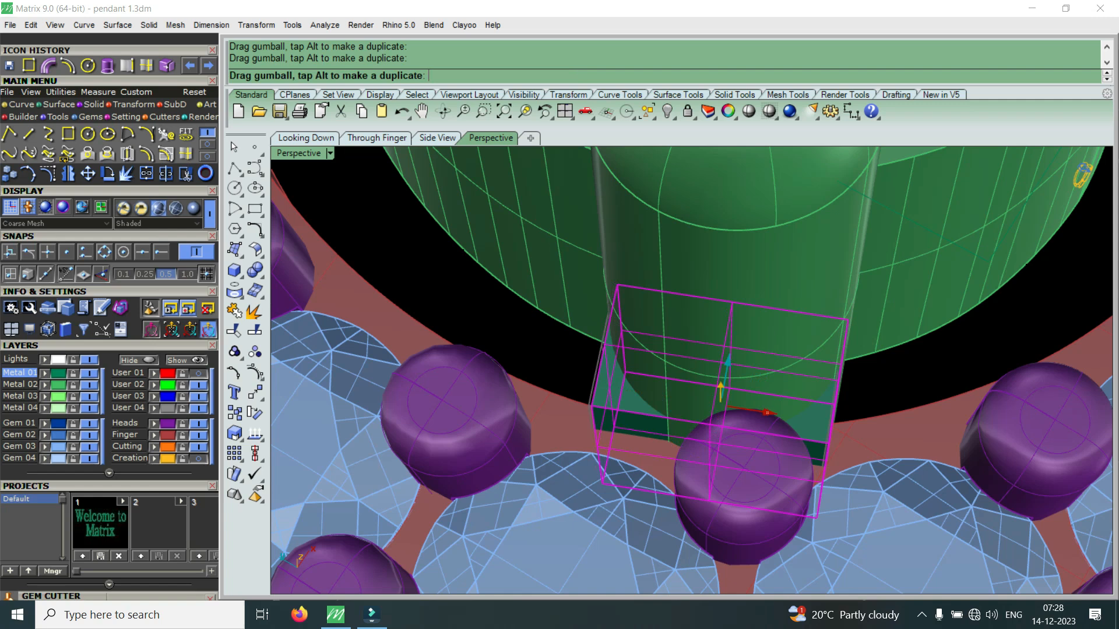
# Step: Lower the connecting block towards the ring's top surface and reduce its height slightly
pyautogui.moveTo(682, 428); pyautogui.dragTo(903, 257, button='right')
pyautogui.moveTo(748, 389); pyautogui.dragTo(740, 400, button='right')
pyautogui.moveTo(712, 345); pyautogui.dragTo(713, 387)
pyautogui.moveTo(712, 387); pyautogui.dragTo(719, 417, button='right')
pyautogui.moveTo(635, 380); pyautogui.dragTo(638, 382)
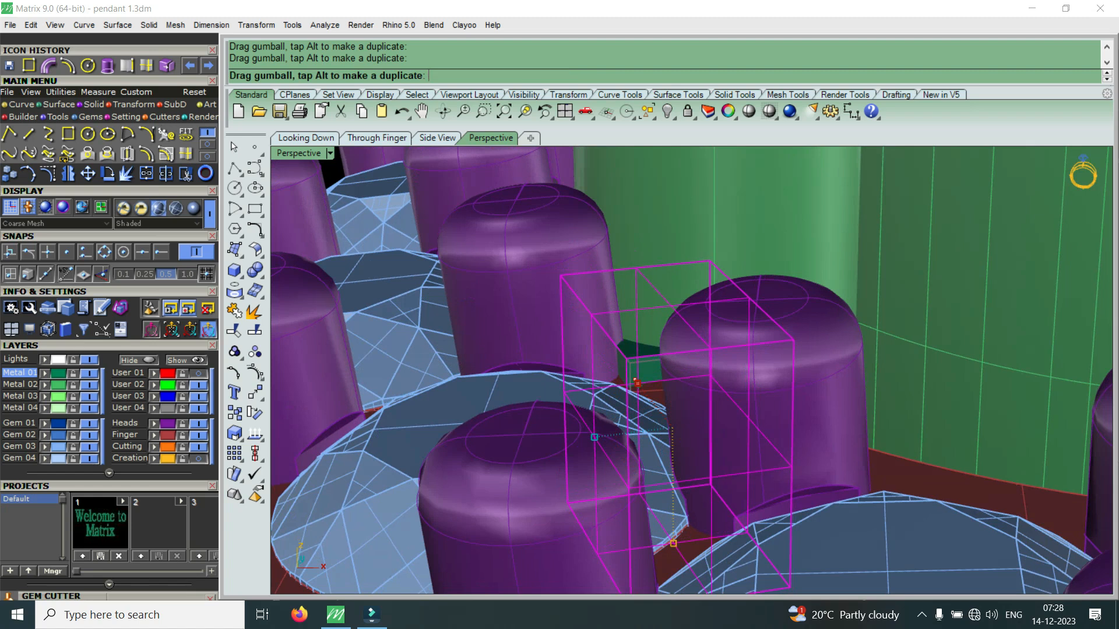
pyautogui.hotkey('ctrl', 'z')
pyautogui.moveTo(637, 385); pyautogui.dragTo(501, 419, button='right')
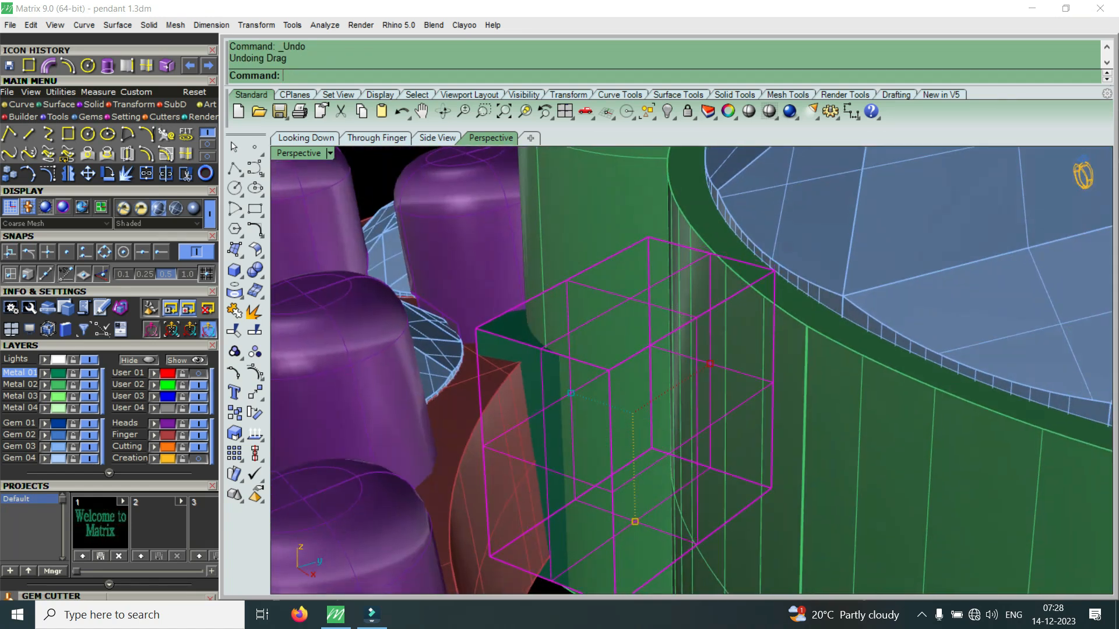
pyautogui.moveTo(634, 516); pyautogui.dragTo(635, 513)
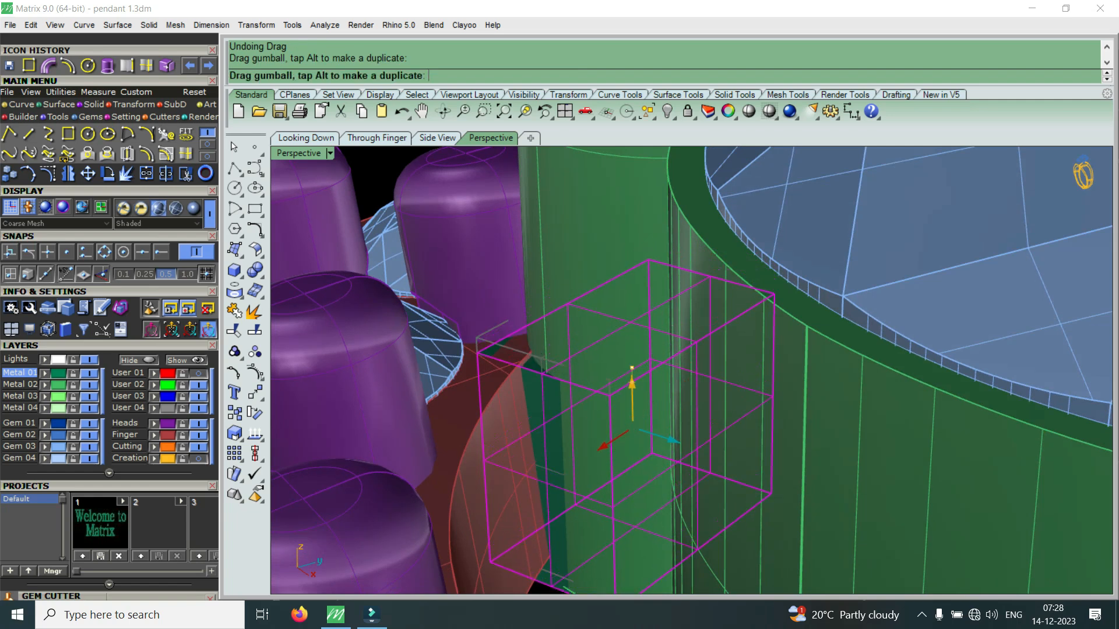
# Step: Inspect the drop's ring and the area around the other prong near the scroll
pyautogui.moveTo(653, 350); pyautogui.dragTo(845, 422, button='right')
pyautogui.scroll(-10, 801, 422)
pyautogui.scroll(-5, 816, 408)
pyautogui.scroll(8, 589, 332)
pyautogui.moveTo(589, 332); pyautogui.dragTo(662, 350, button='right')
pyautogui.moveTo(661, 432); pyautogui.dragTo(708, 402, button='right')
pyautogui.scroll(-5, 708, 379)
pyautogui.scroll(5, 708, 332)
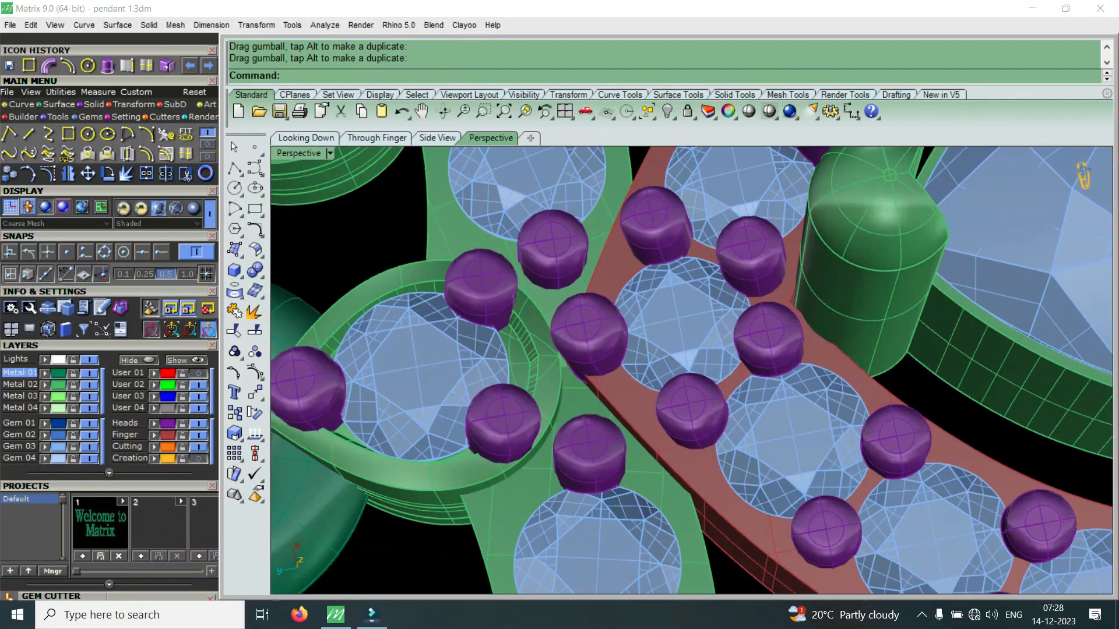
# Step: Copy the connecting block from the drop's lower prong onto the prong at the drop's pointed end
pyautogui.scroll(-4, 693, 370)
pyautogui.scroll(-3, 692, 370)
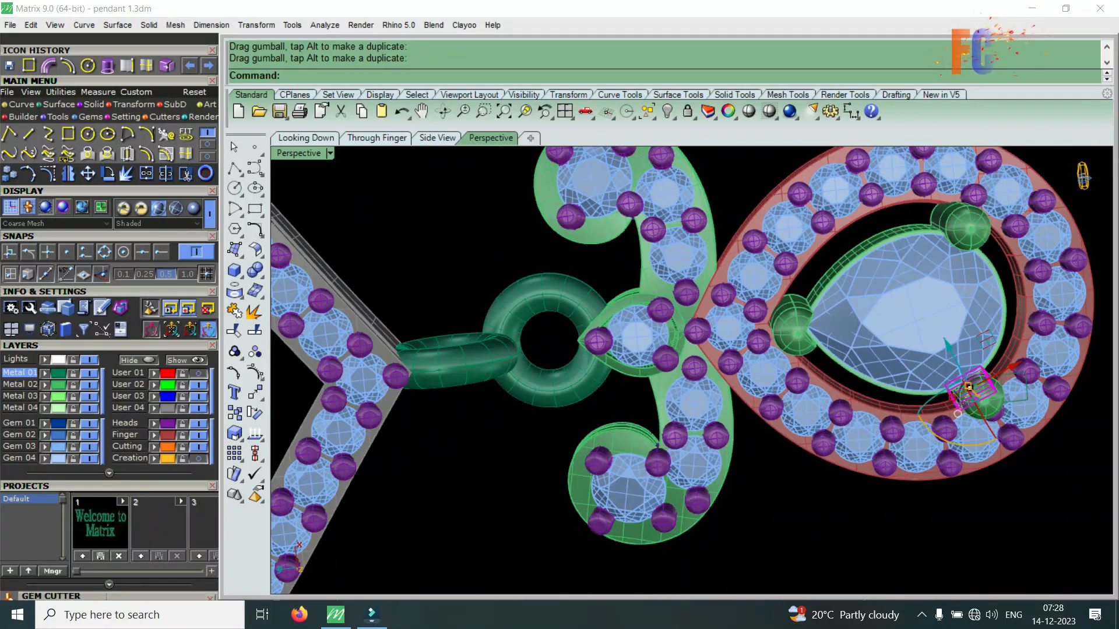
pyautogui.doubleClick(300, 154)
pyautogui.doubleClick(300, 154)
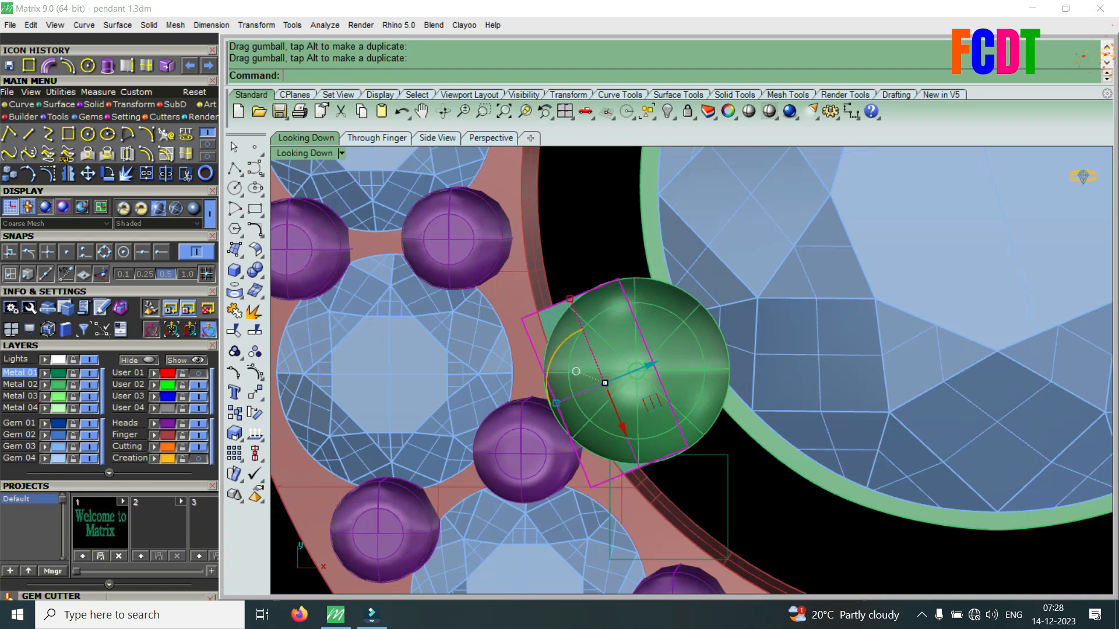
pyautogui.scroll(-5, 580, 482)
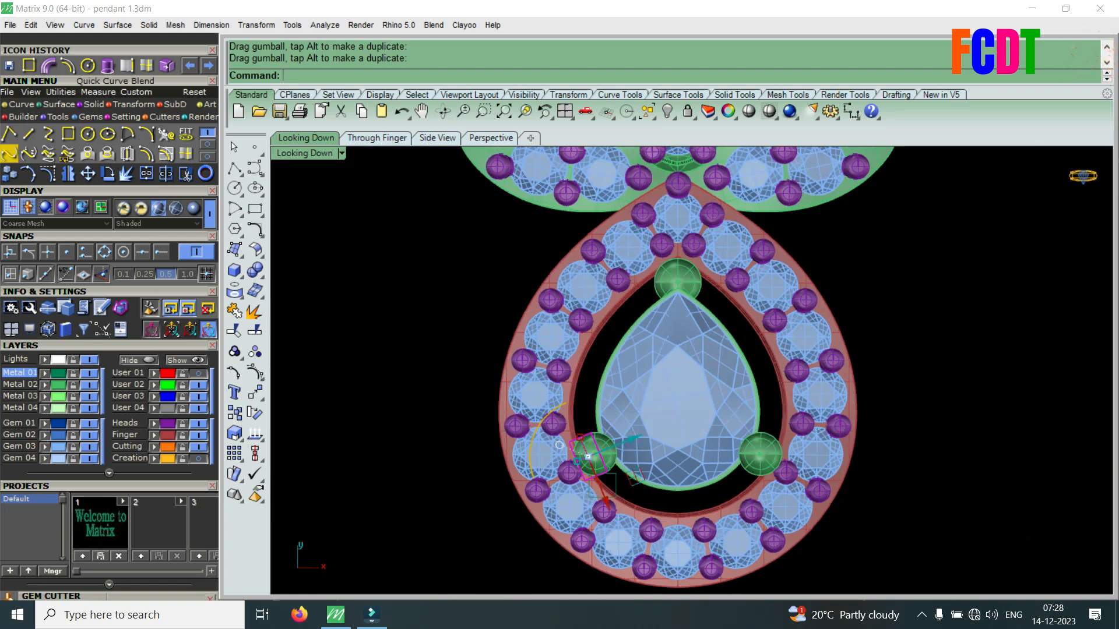
pyautogui.click(10, 173)
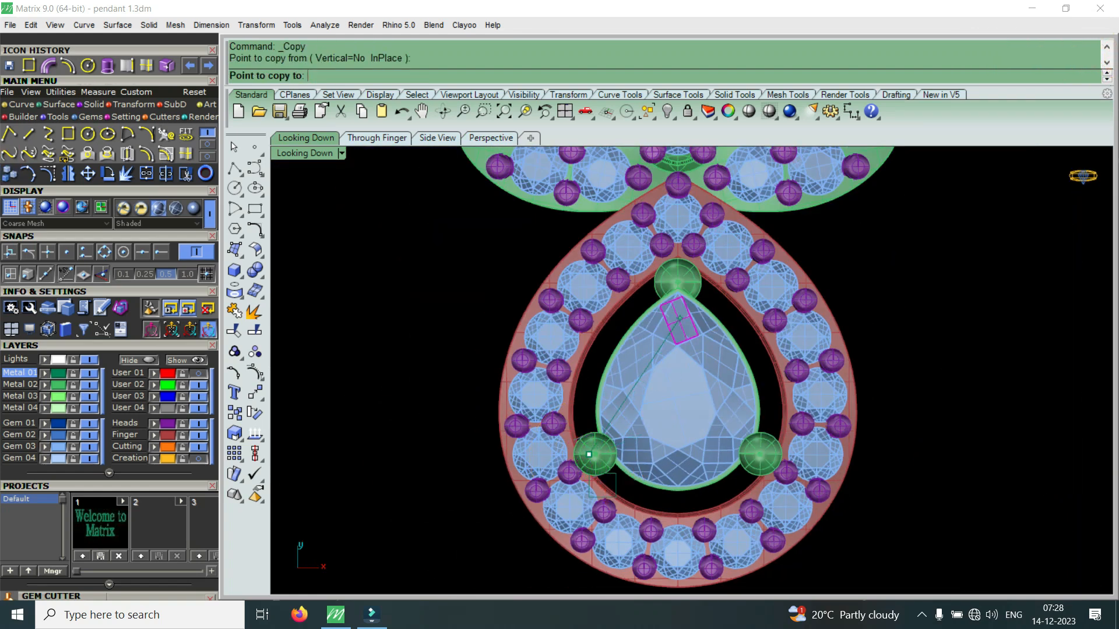
pyautogui.scroll(5, 680, 318)
pyautogui.click(668, 303)
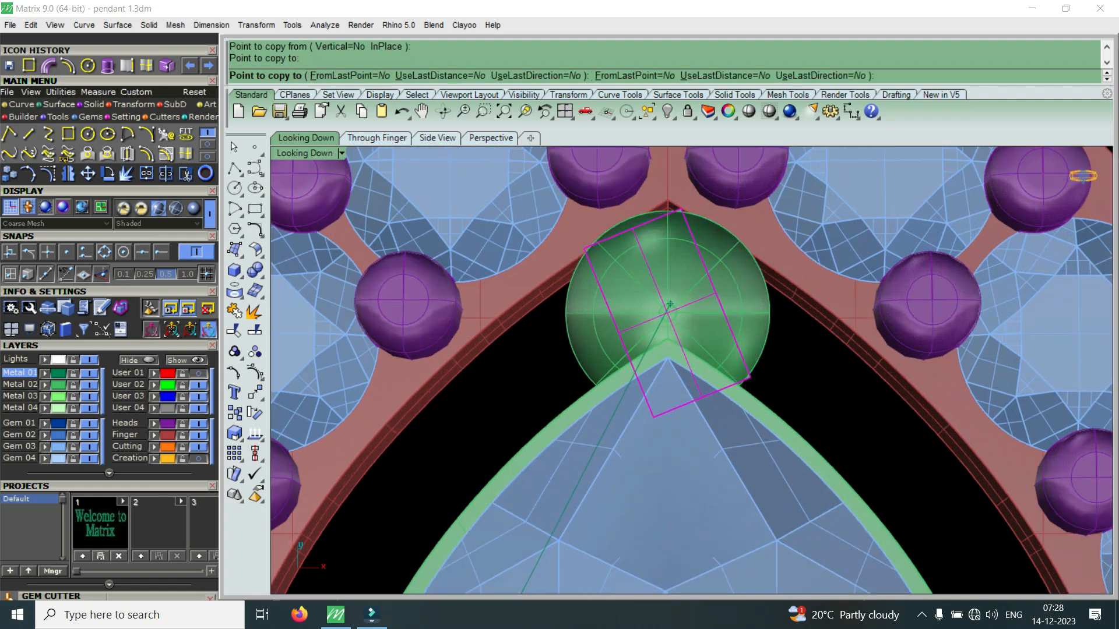
pyautogui.press('Return')
# Step: Rotate the copied block so its long side lies exactly horizontal across the prong at the drop's tip
pyautogui.scroll(2, 669, 303)
pyautogui.click(743, 391)
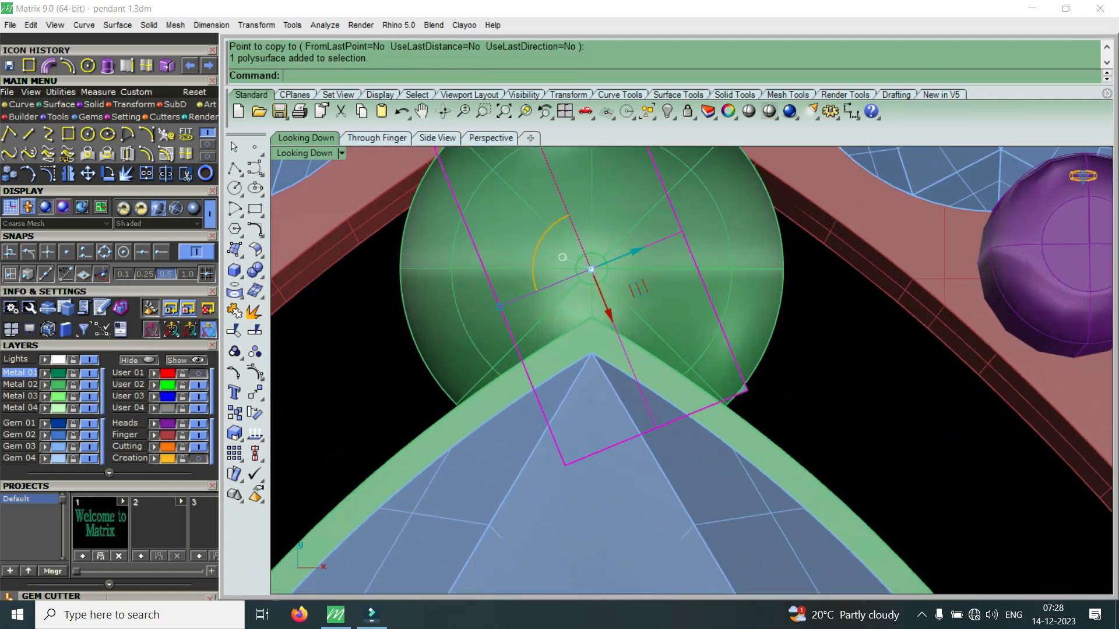
pyautogui.moveTo(533, 268); pyautogui.dragTo(575, 324)
pyautogui.click(108, 174)
pyautogui.scroll(-6, 655, 382)
pyautogui.scroll(12, 627, 283)
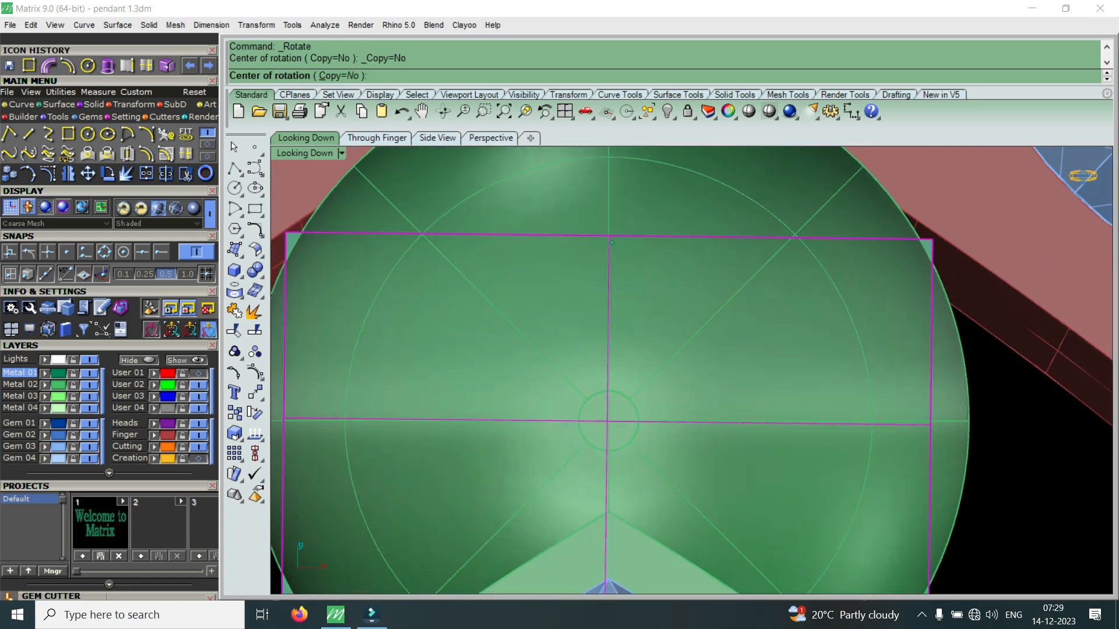
pyautogui.scroll(-5, 611, 239)
pyautogui.scroll(13, 613, 418)
pyautogui.click(647, 420)
pyautogui.click(648, 471)
# Step: Move the copied block up against the ring's inner tip and widen it slightly
pyautogui.scroll(-6, 595, 507)
pyautogui.moveTo(644, 327); pyautogui.dragTo(644, 254)
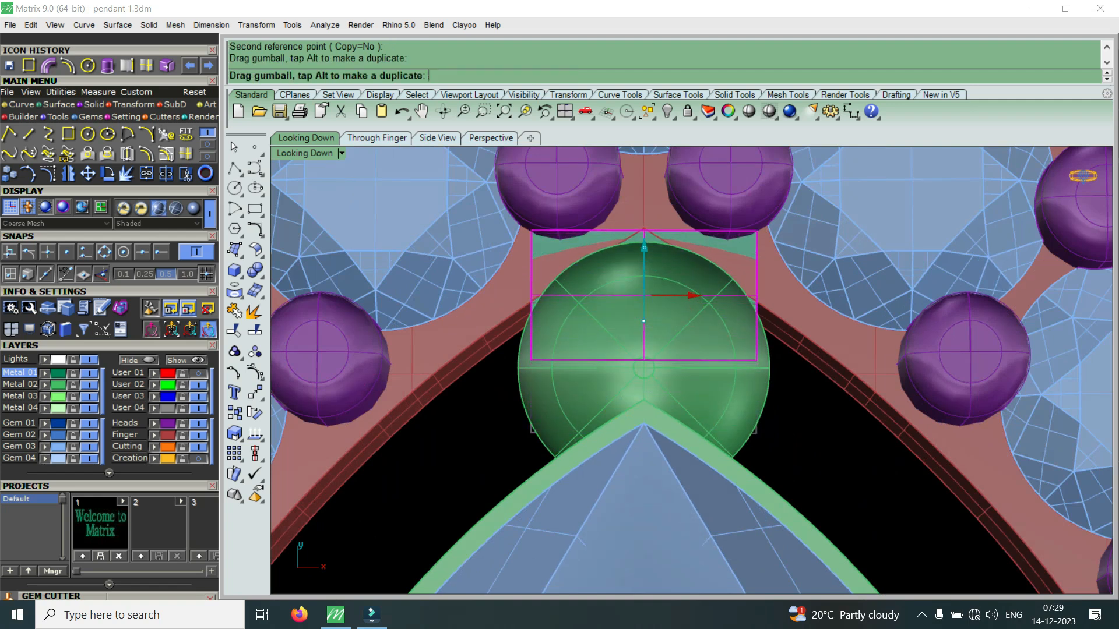
pyautogui.scroll(3, 541, 285)
pyautogui.moveTo(526, 301); pyautogui.dragTo(517, 301)
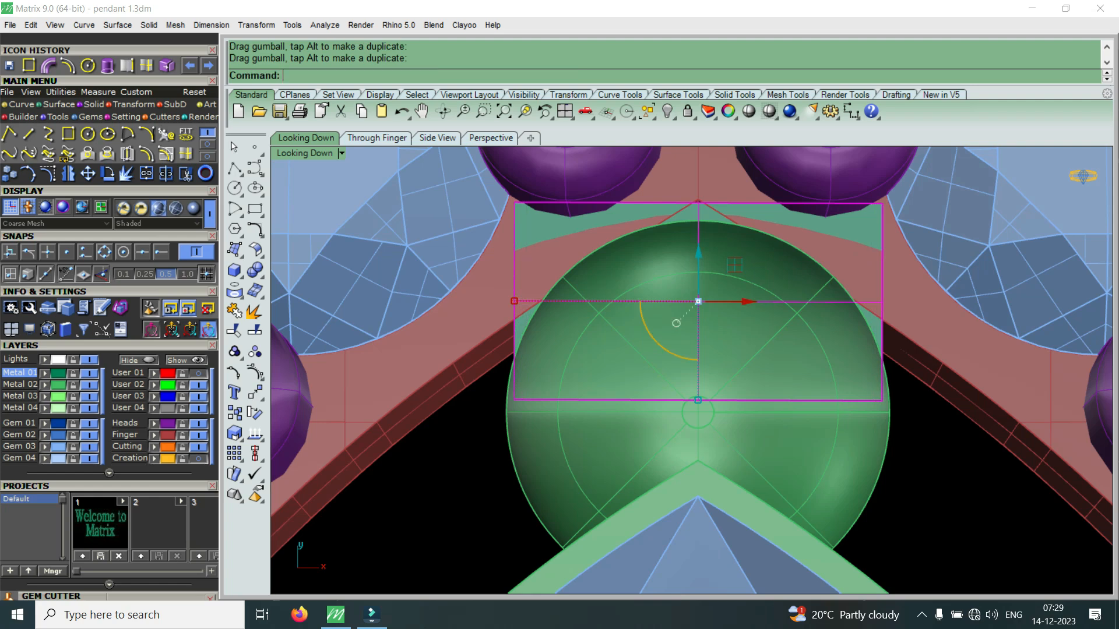
# Step: Inspect how the connecting blocks sit between the prongs and the drop's ring in the perspective view
pyautogui.hotkey('ctrl', 'm')
pyautogui.doubleClick(721, 153)
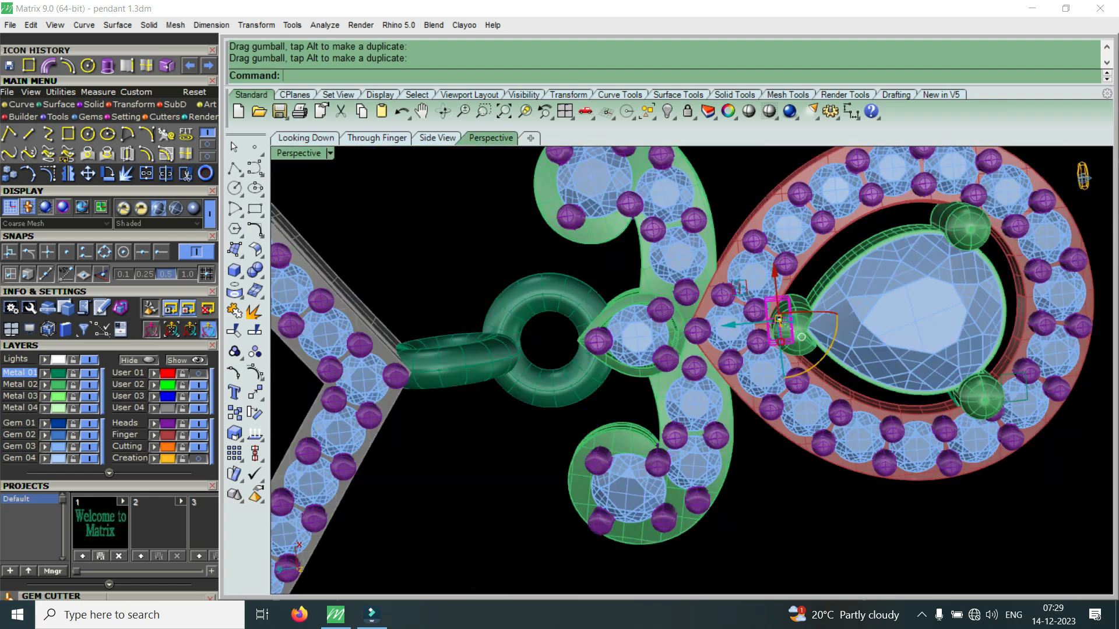
pyautogui.scroll(10, 834, 332)
pyautogui.moveTo(833, 332); pyautogui.dragTo(769, 257, button='right')
pyautogui.scroll(5, 764, 280)
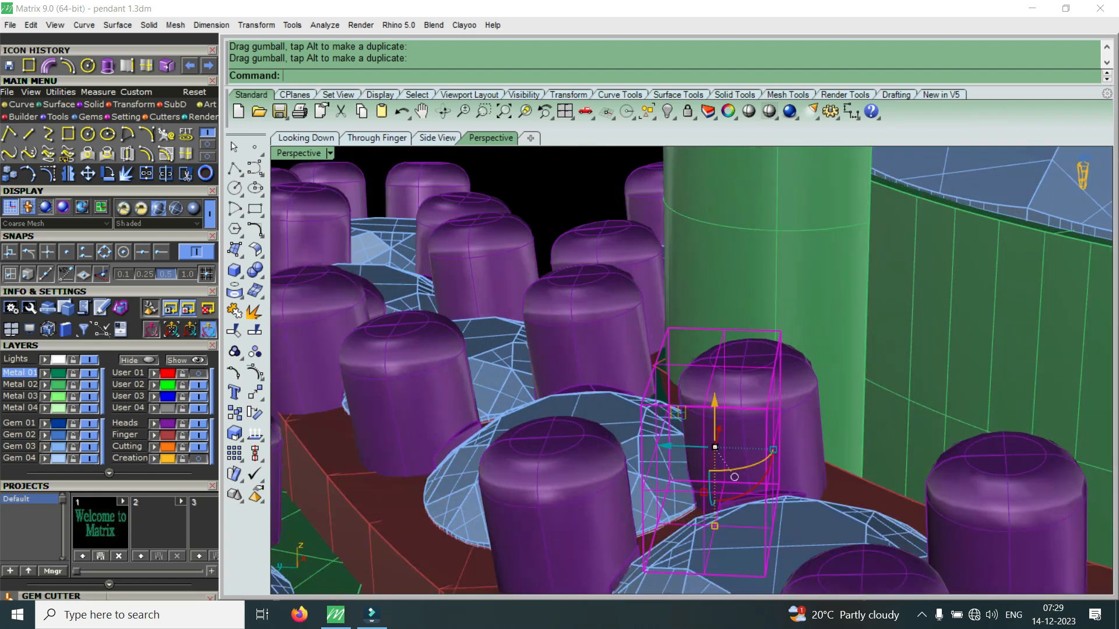
pyautogui.scroll(-10, 712, 424)
pyautogui.scroll(-5, 650, 315)
pyautogui.scroll(7, 670, 318)
pyautogui.moveTo(670, 317); pyautogui.dragTo(615, 382, button='right')
pyautogui.scroll(3, 615, 382)
pyautogui.scroll(3, 641, 466)
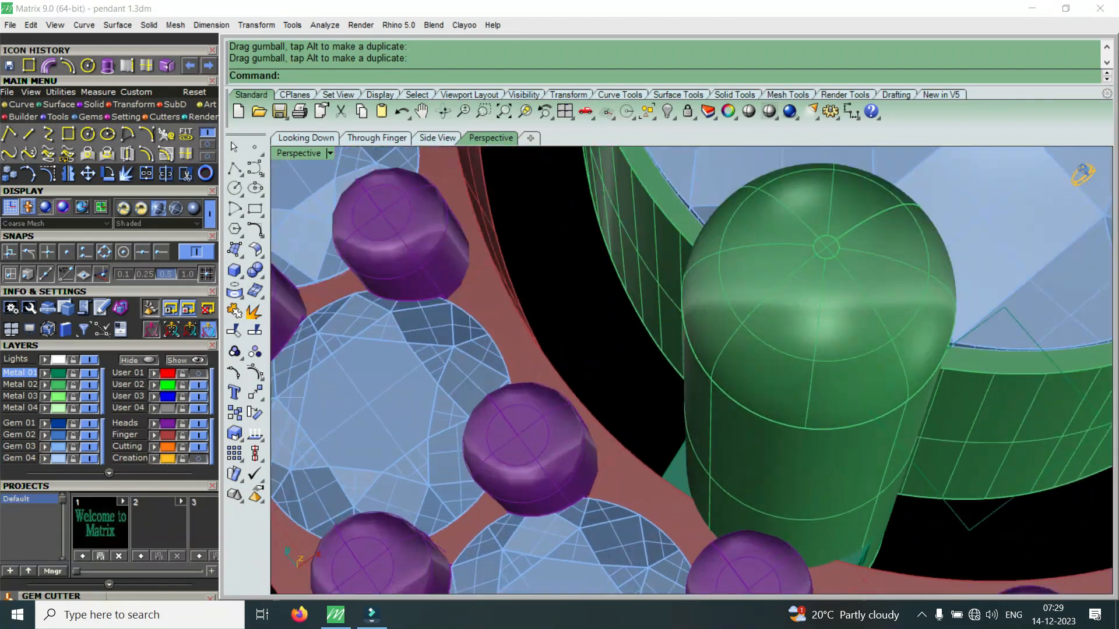
# Step: Mirror the lower prong's connecting block across the pendant's vertical centre line from 0 to the opposite prong
pyautogui.scroll(-8, 646, 403)
pyautogui.scroll(10, 646, 410)
pyautogui.click(621, 396)
pyautogui.click(644, 436)
pyautogui.scroll(-10, 711, 394)
pyautogui.moveTo(711, 394); pyautogui.dragTo(619, 455, button='right')
pyautogui.scroll(-6, 618, 454)
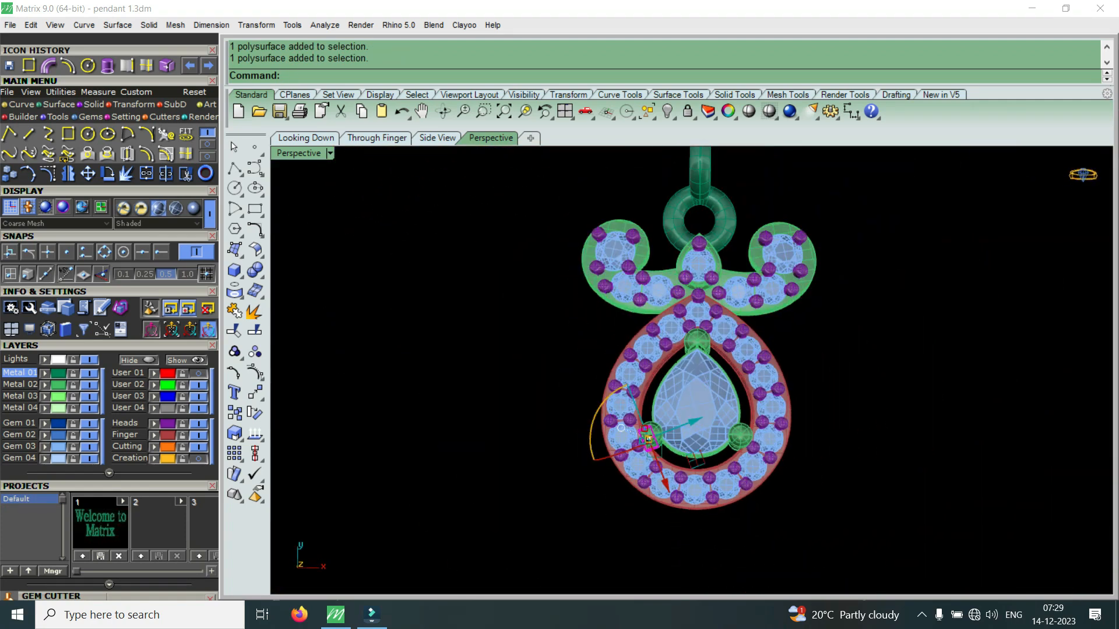
pyautogui.click(68, 173)
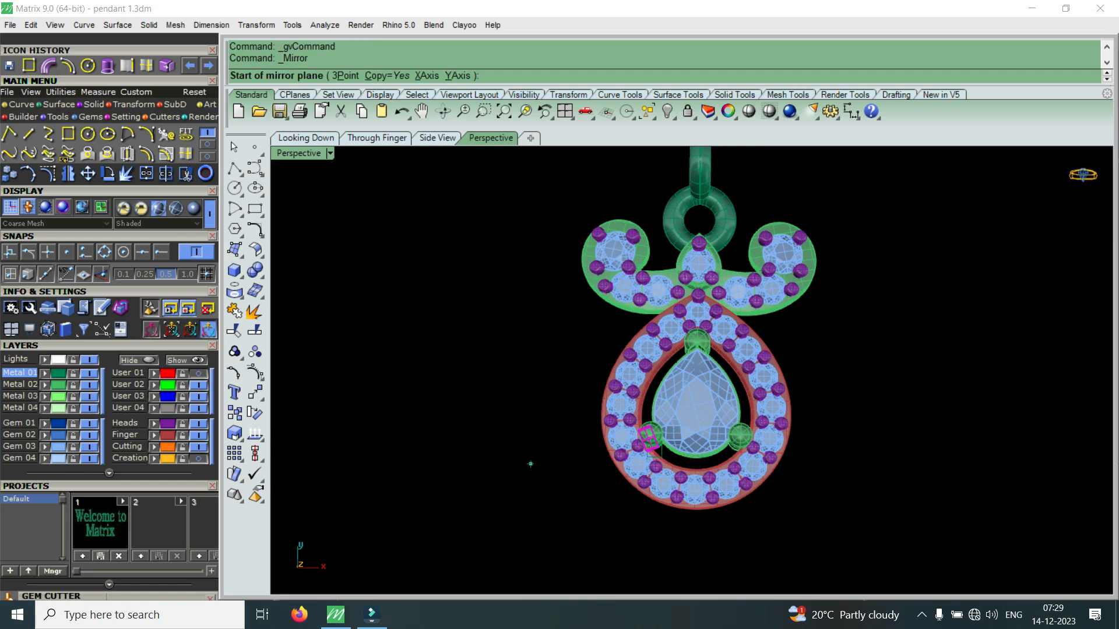
pyautogui.press('Return')
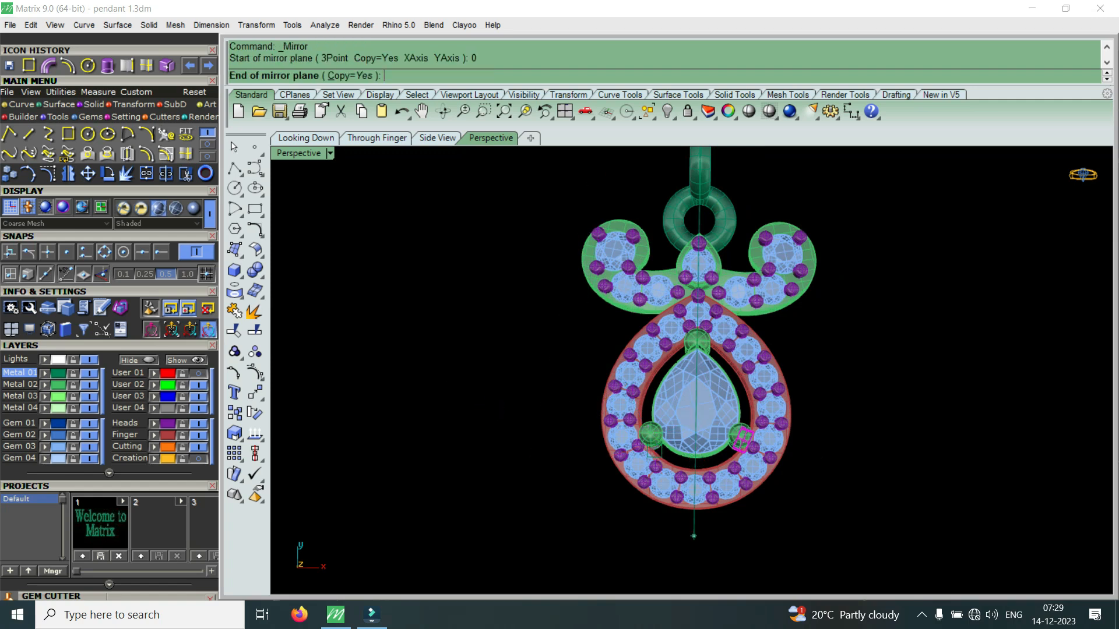
pyautogui.click(693, 536)
# Step: Assign the link ring above the scroll piece to the Finger layer
pyautogui.scroll(3, 679, 237)
pyautogui.click(741, 235)
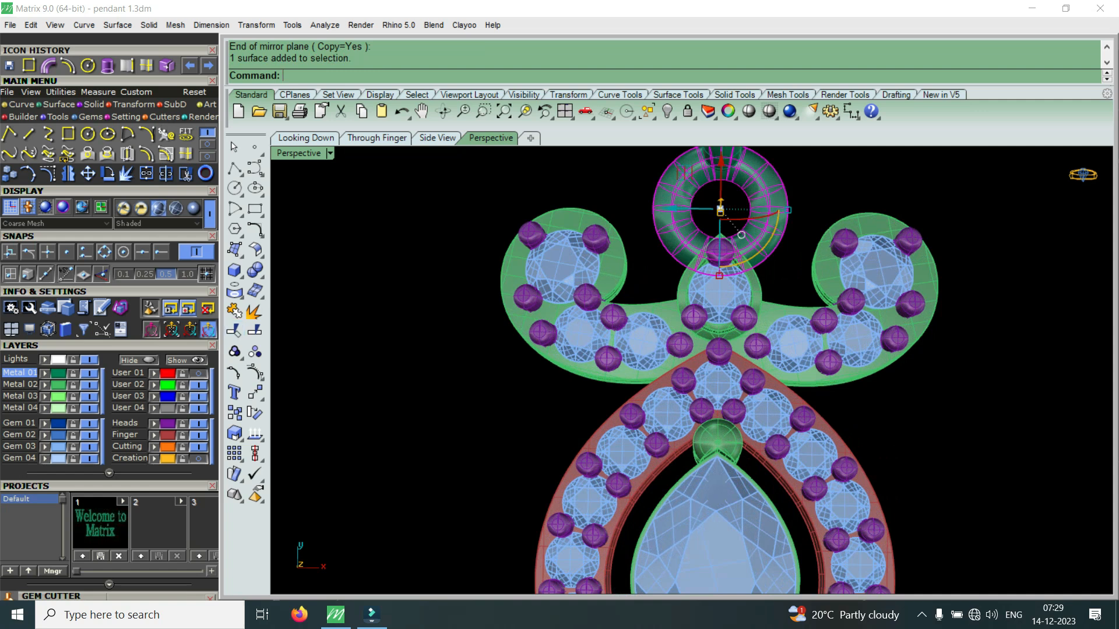
pyautogui.click(154, 435)
pyautogui.scroll(-6, 679, 334)
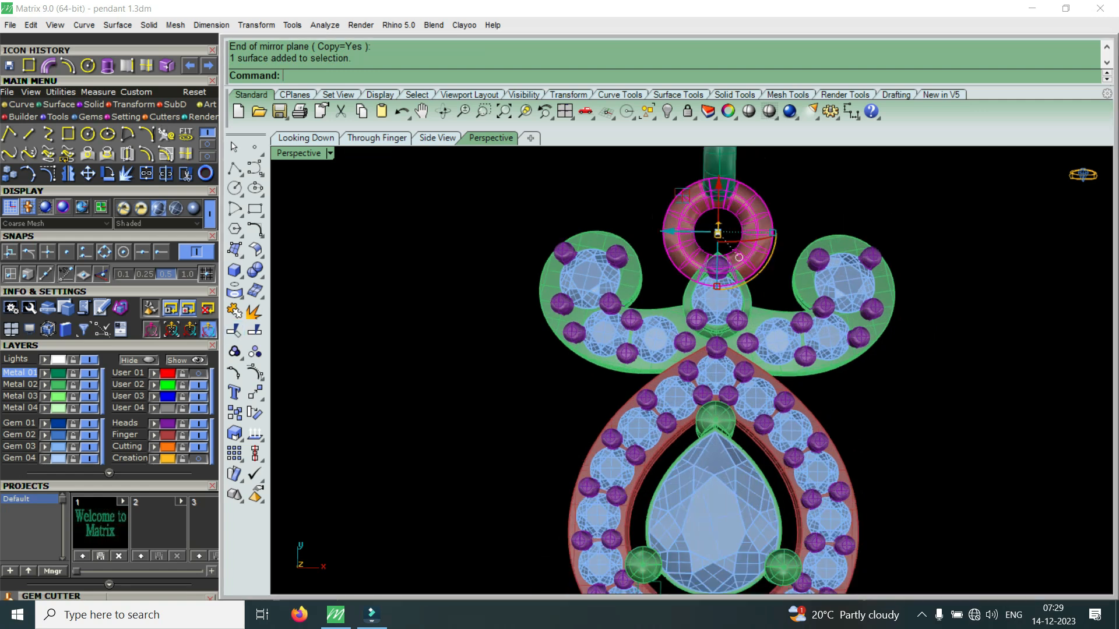
pyautogui.press('Escape')
# Step: Copy the pear-shaped drop together with the link ring straight down, clear of the original
pyautogui.moveTo(679, 334); pyautogui.dragTo(950, 343, button='right')
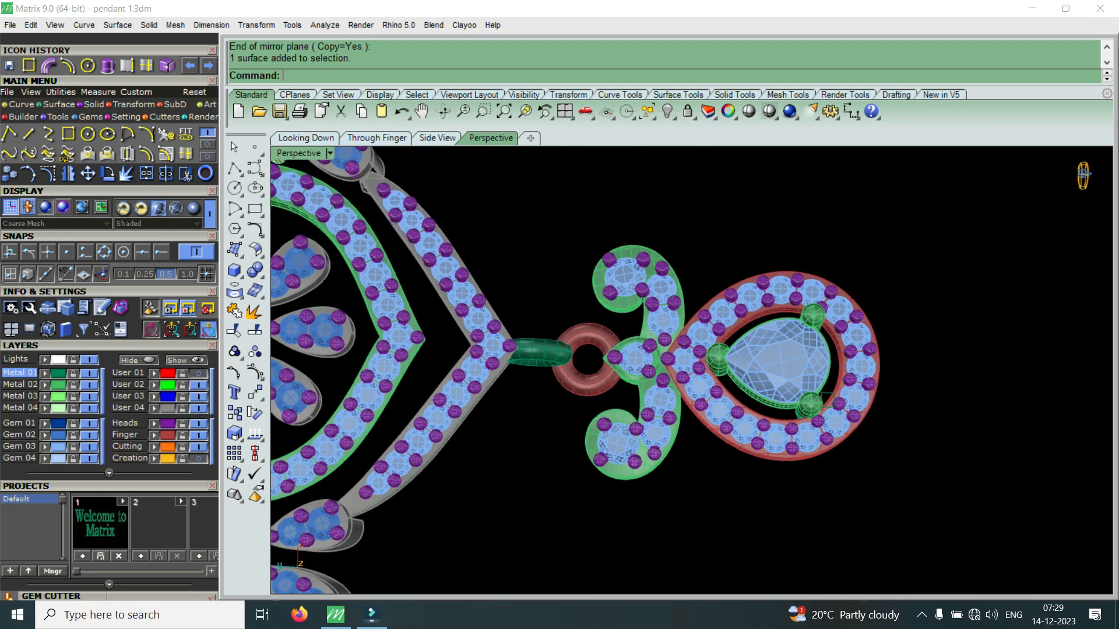
pyautogui.moveTo(841, 304); pyautogui.dragTo(994, 230)
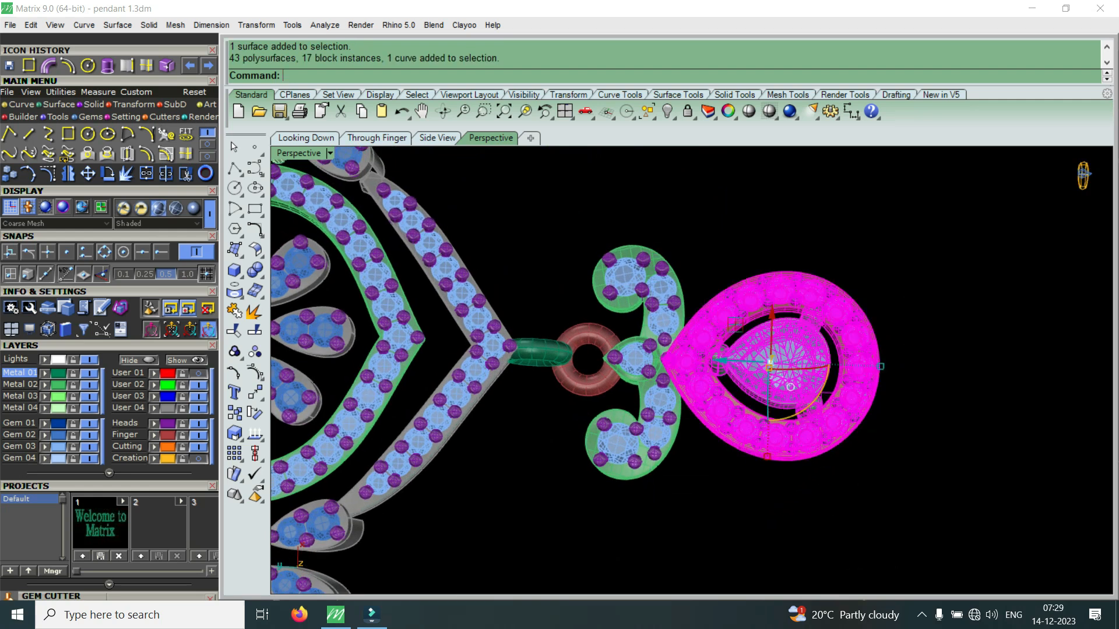
pyautogui.doubleClick(301, 154)
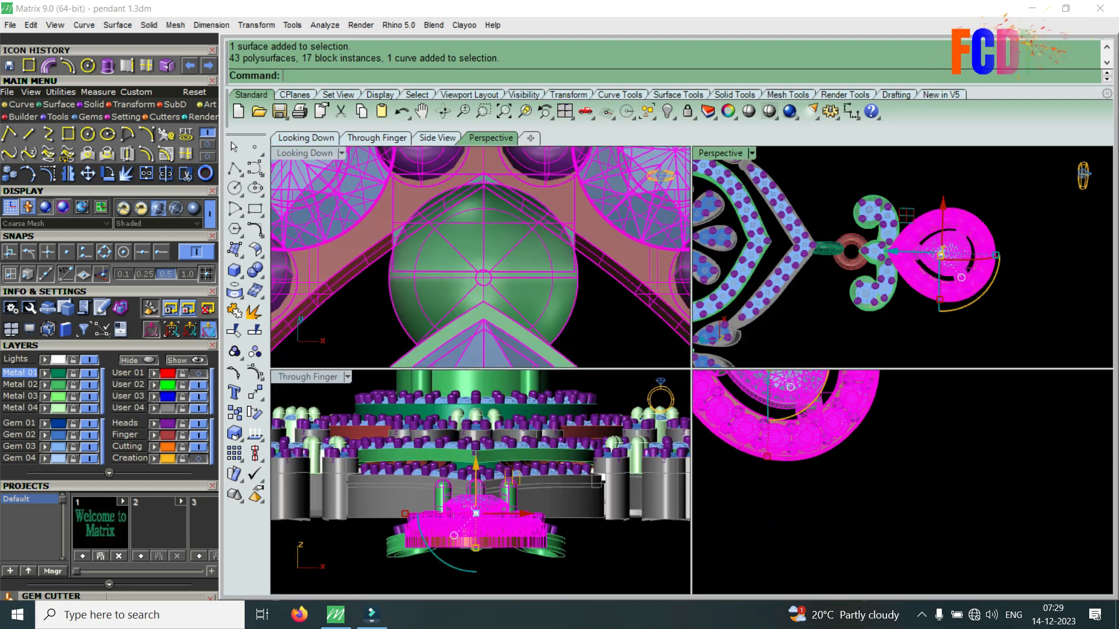
pyautogui.doubleClick(301, 153)
pyautogui.scroll(-20, 621, 318)
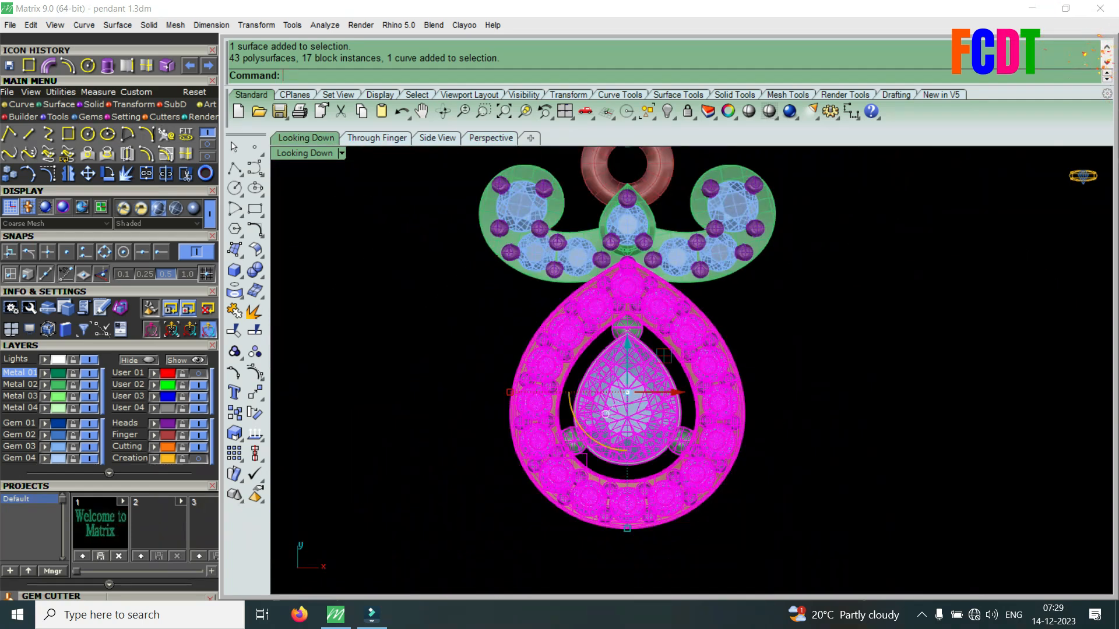
pyautogui.keyDown('shift'); pyautogui.click(623, 216); pyautogui.keyUp('shift')
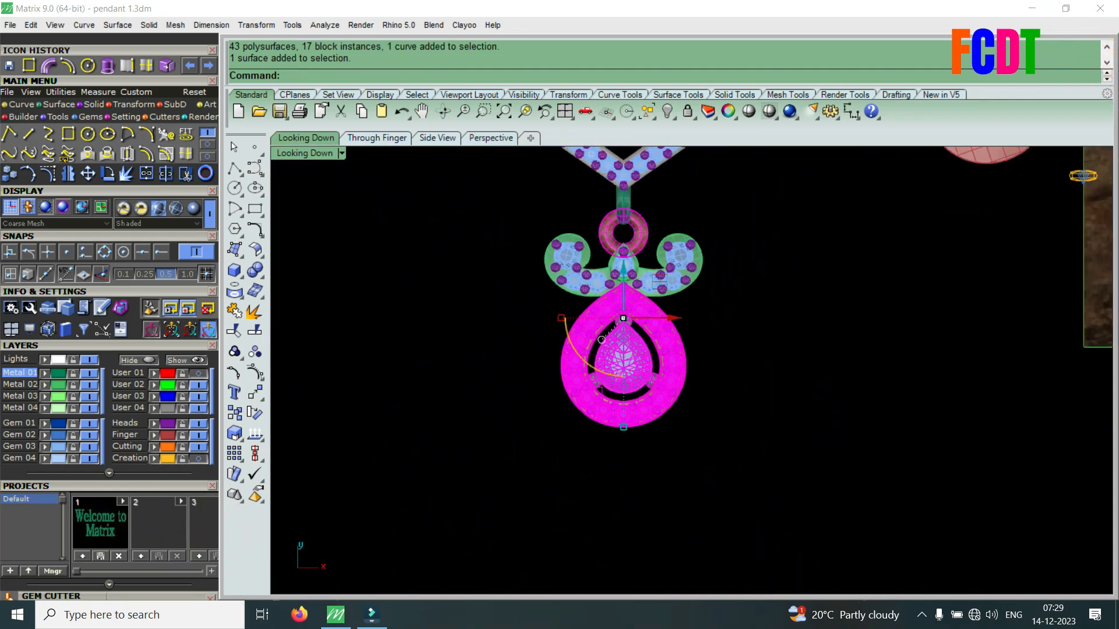
pyautogui.click(9, 173)
pyautogui.click(829, 302)
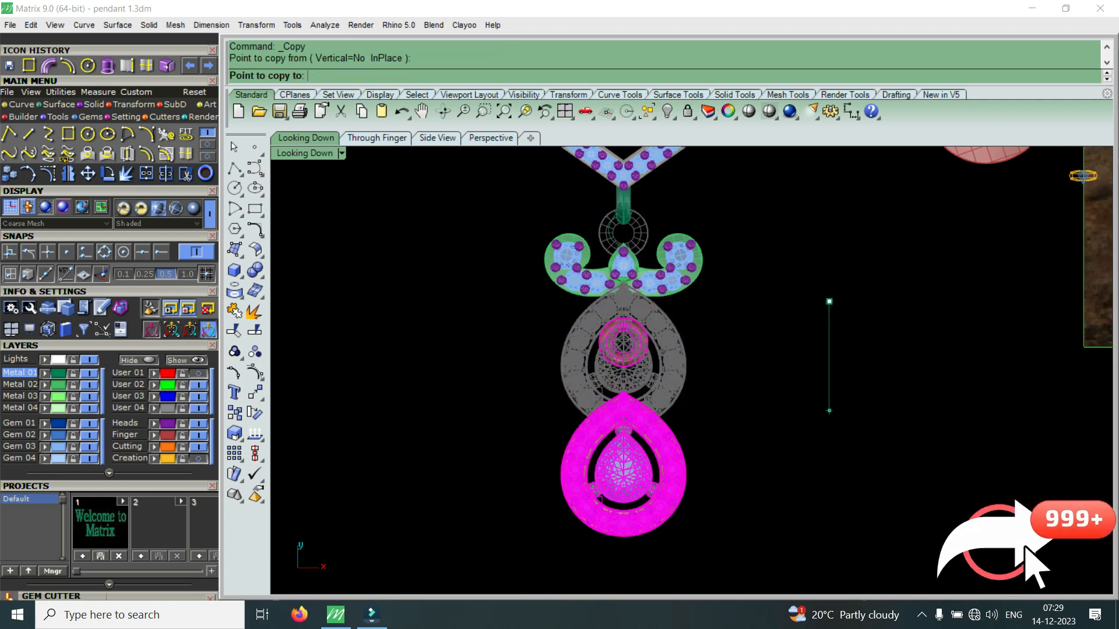
pyautogui.click(829, 517)
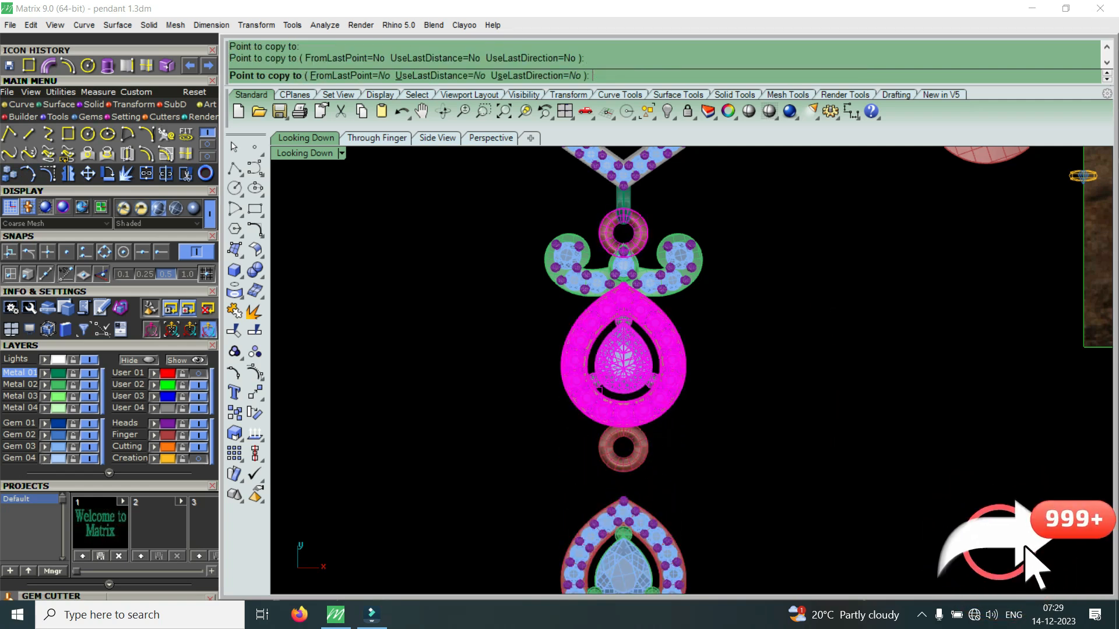
pyautogui.press('Escape')
# Step: Move the copied link ring down onto the pointed tip of the copied drop
pyautogui.scroll(-7, 671, 372)
pyautogui.scroll(13, 640, 457)
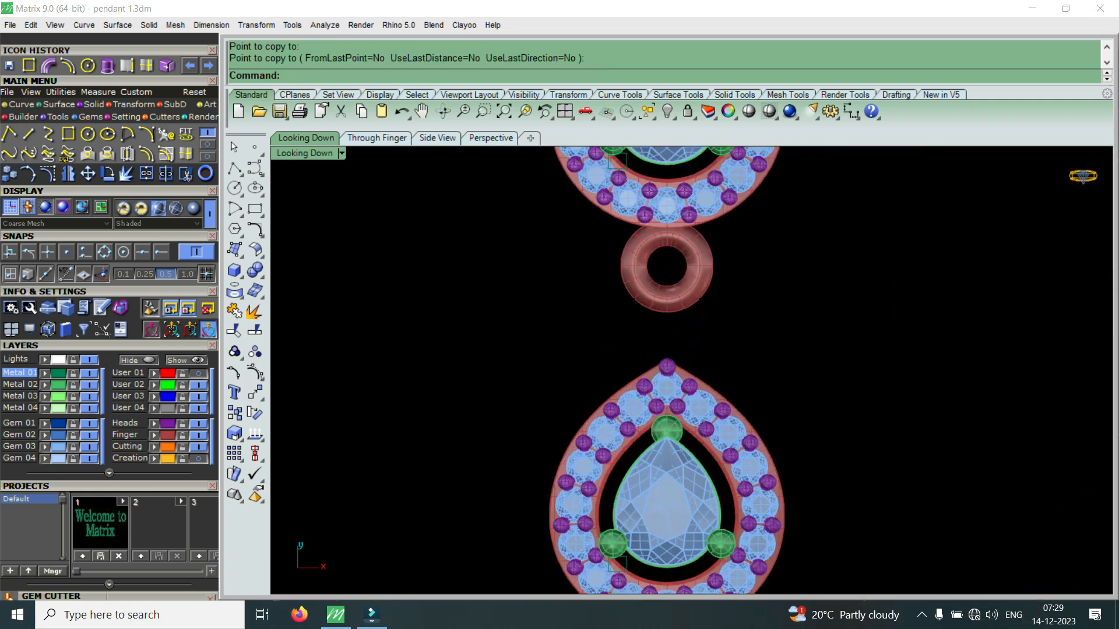
pyautogui.click(653, 300)
pyautogui.moveTo(688, 288); pyautogui.dragTo(688, 363)
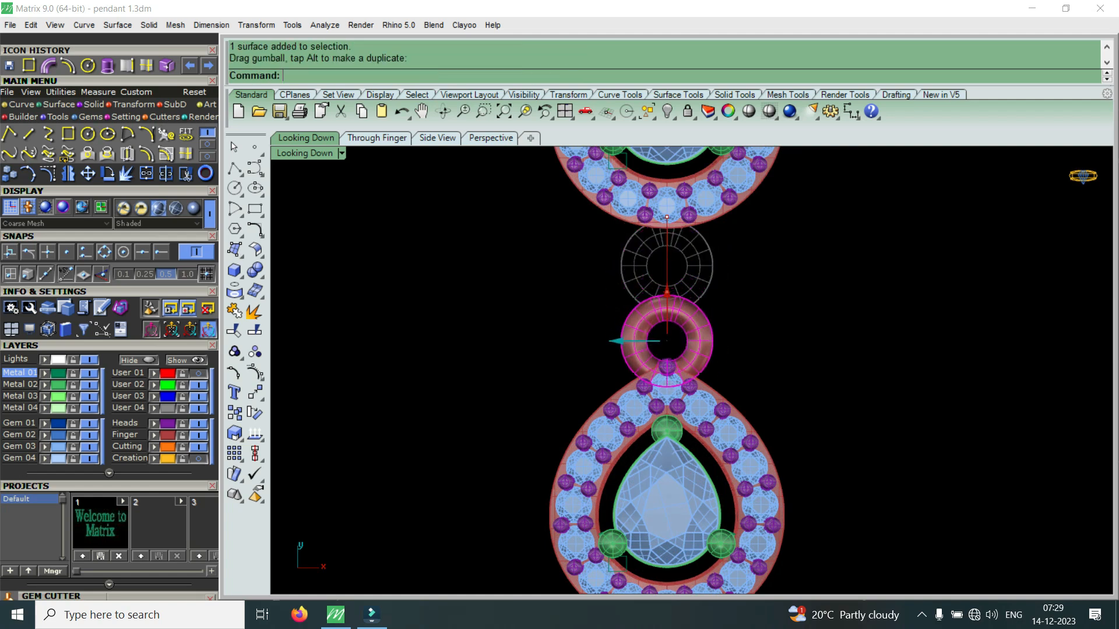
# Step: Group the copied pear-shaped drop with its link ring
pyautogui.scroll(-5, 669, 377)
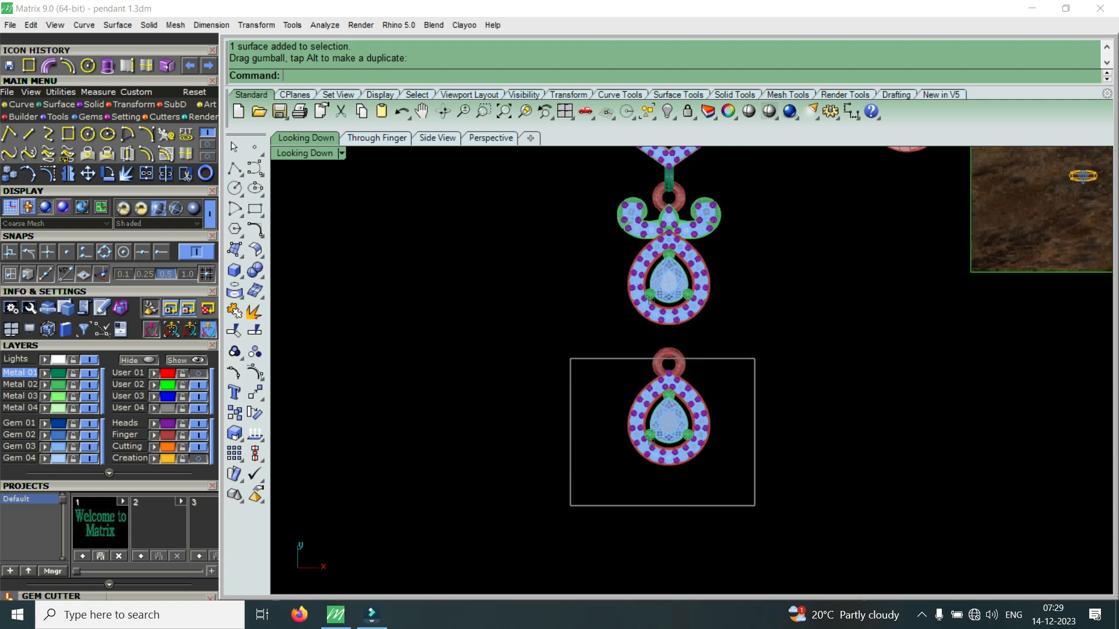
pyautogui.moveTo(570, 341); pyautogui.dragTo(763, 506)
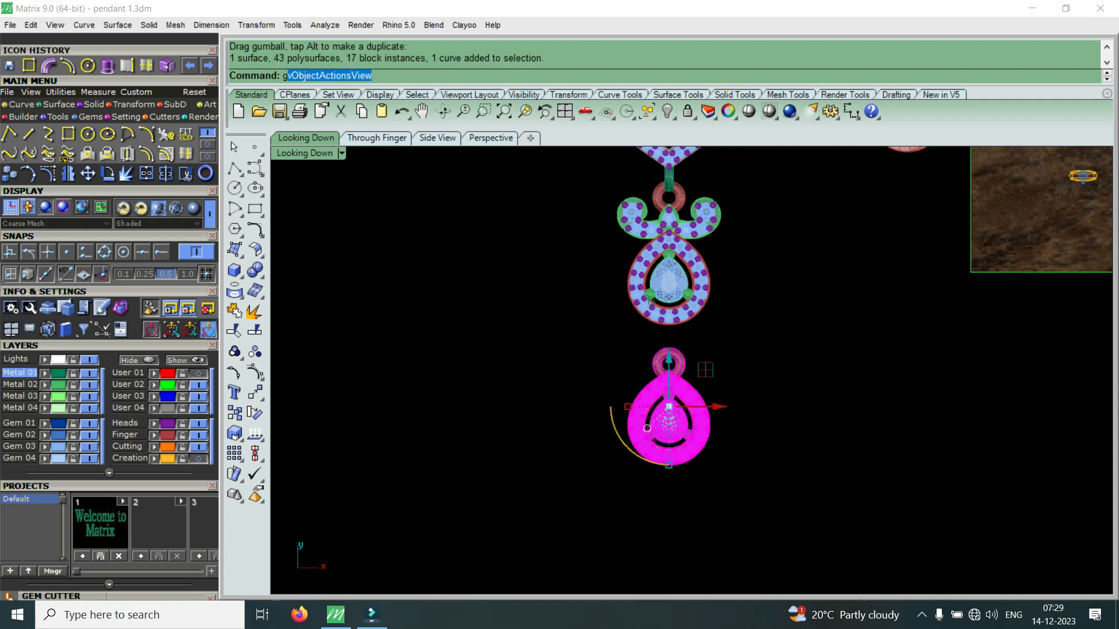
pyautogui.click(320, 147)
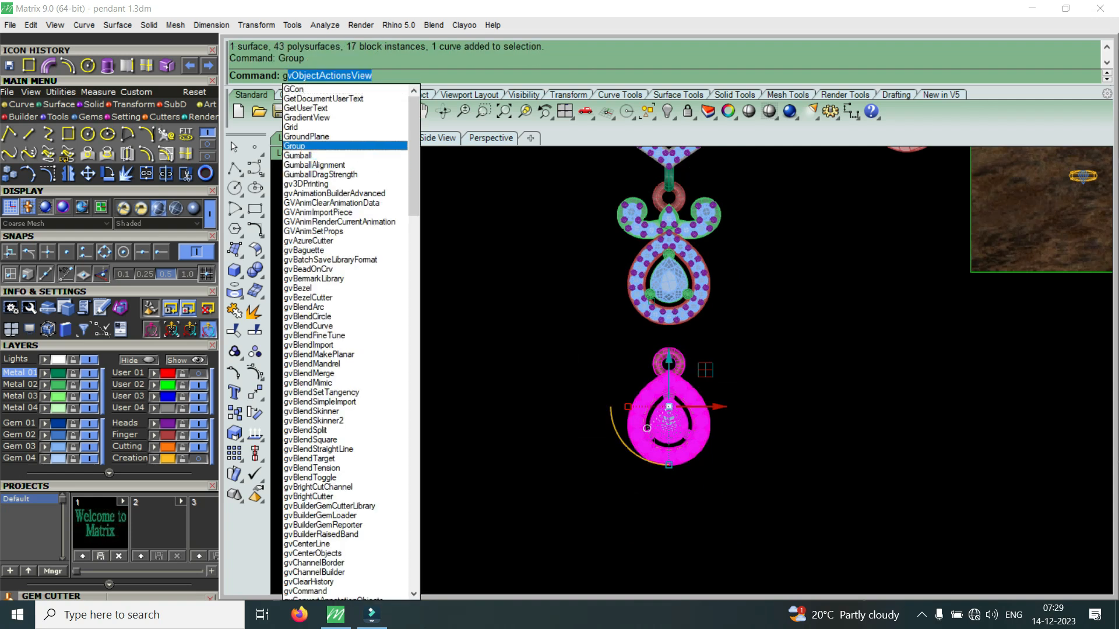
pyautogui.press('Escape')
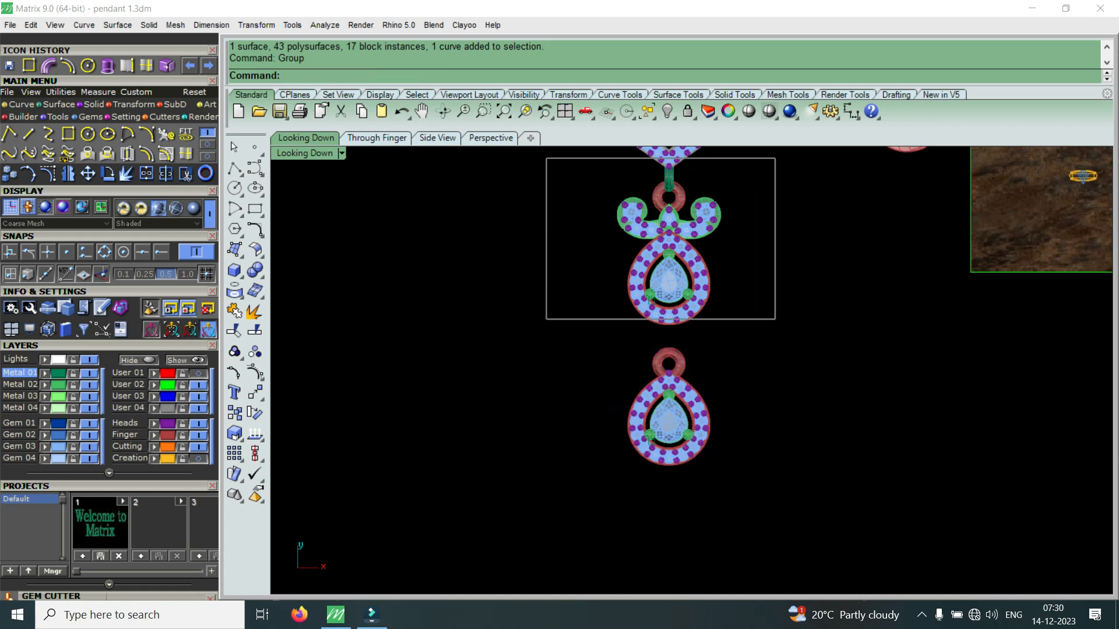
# Step: Group the original drop, scroll piece and link ring as one unit
pyautogui.moveTo(775, 320); pyautogui.dragTo(775, 320)
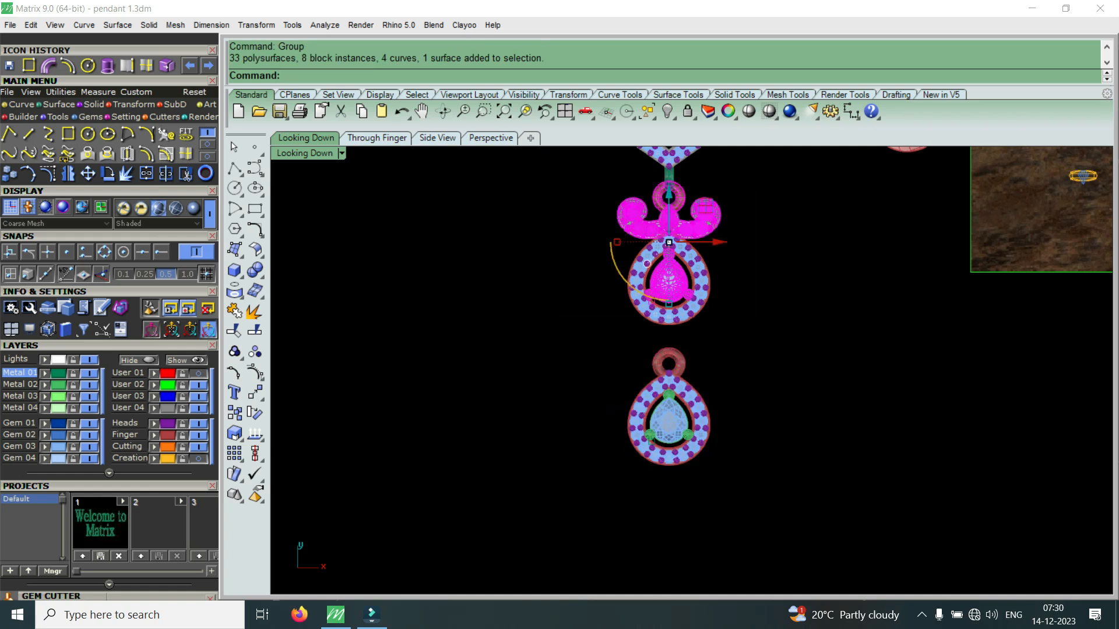
pyautogui.moveTo(602, 240); pyautogui.dragTo(602, 239)
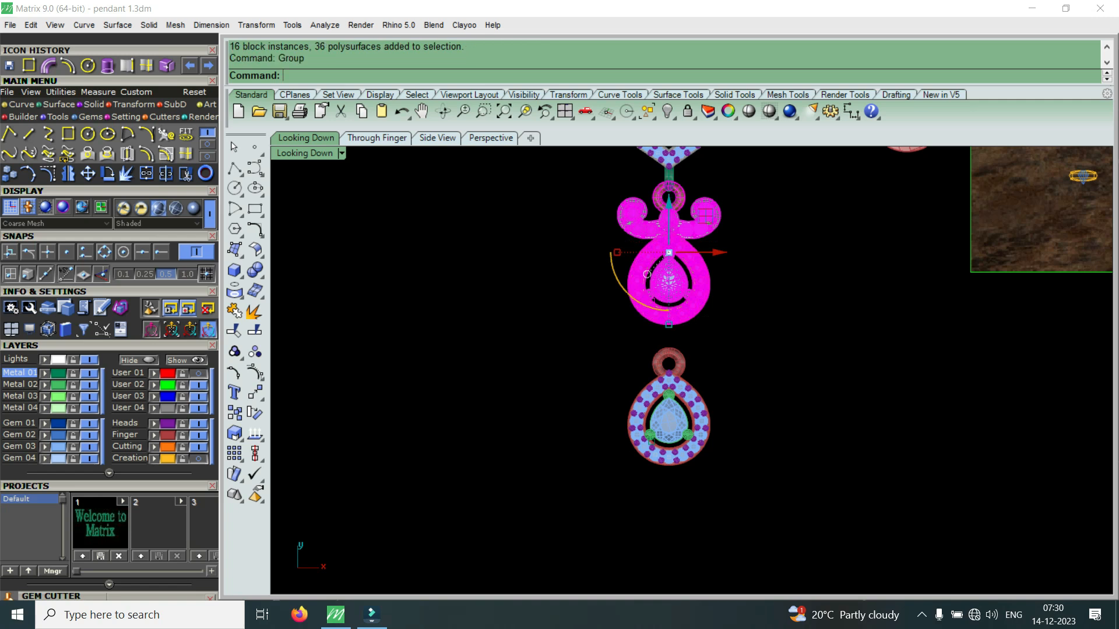
pyautogui.scroll(12, 675, 209)
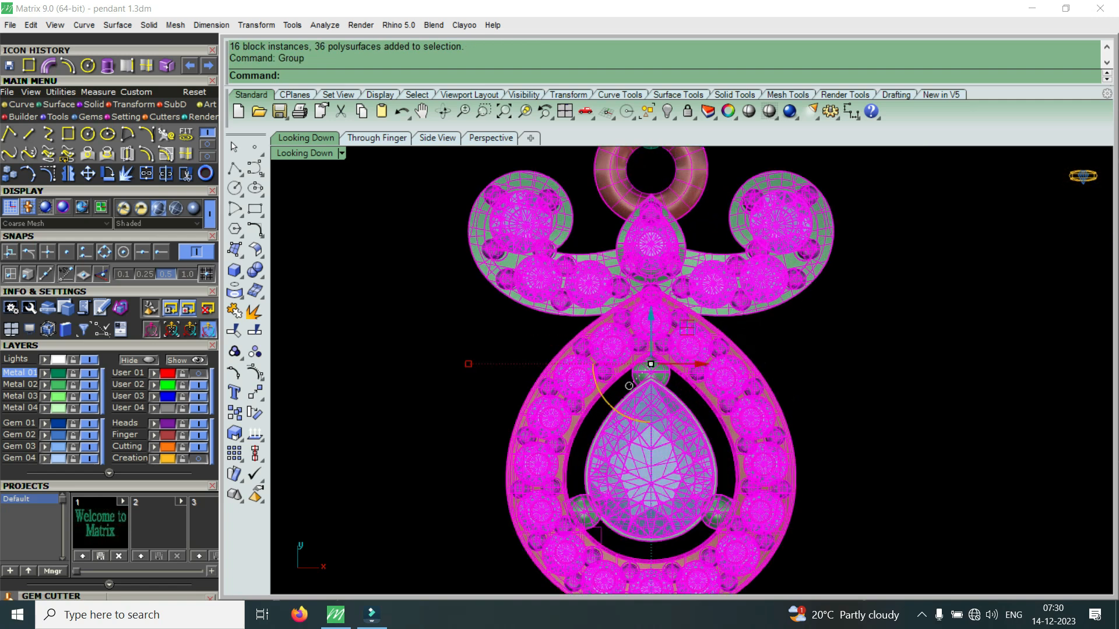
pyautogui.scroll(-8, 663, 355)
pyautogui.scroll(2, 669, 273)
pyautogui.press('Escape')
# Step: View the linked drops and the frame from a low side angle in perspective
pyautogui.hotkey('ctrl', 'm')
pyautogui.doubleClick(720, 153)
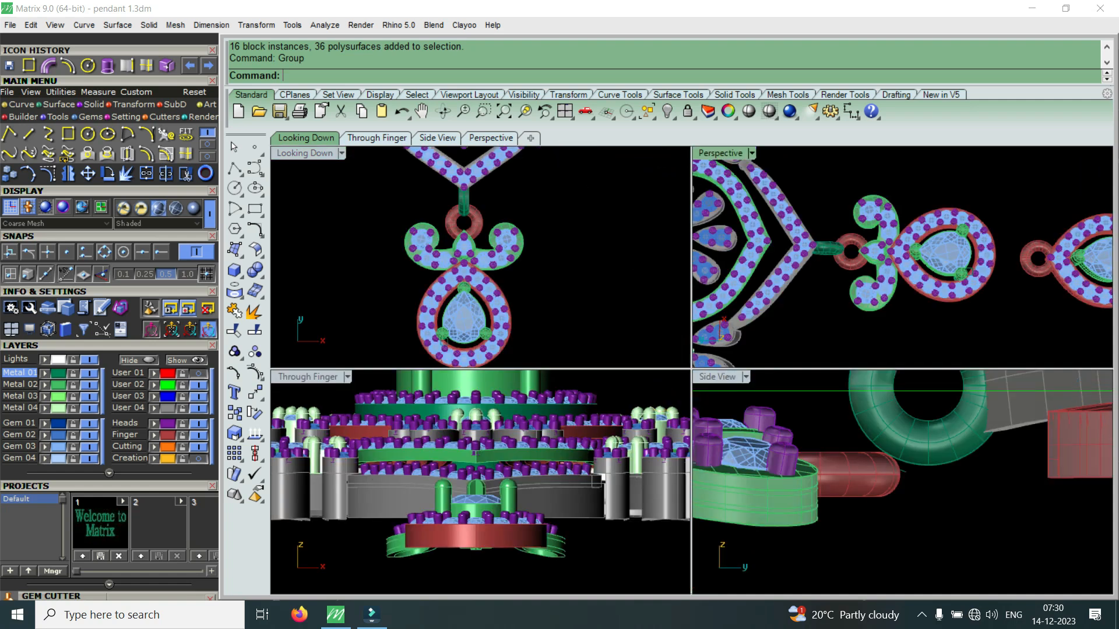
pyautogui.moveTo(699, 361); pyautogui.dragTo(723, 262, button='right')
pyautogui.moveTo(728, 443); pyautogui.dragTo(734, 356, button='right')
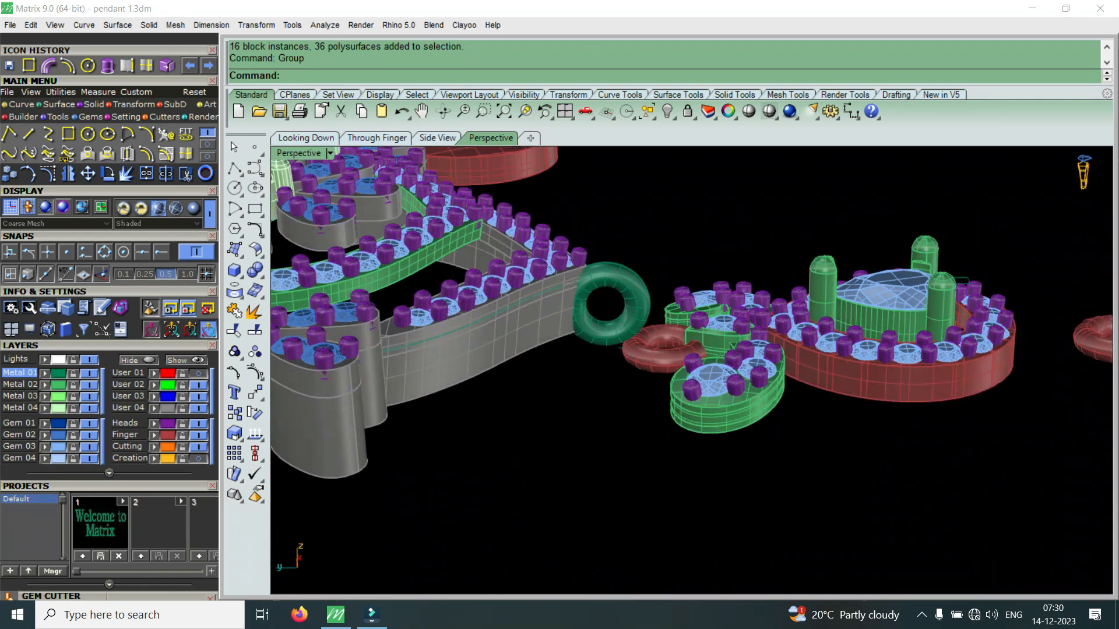
# Step: Move the grouped scroll-topped drop up and toward the frame until its ring links through the frame's lower-tip ring
pyautogui.scroll(4, 733, 355)
pyautogui.scroll(-4, 758, 396)
pyautogui.moveTo(758, 396); pyautogui.dragTo(738, 385, button='right')
pyautogui.moveTo(752, 434); pyautogui.dragTo(767, 396, button='right')
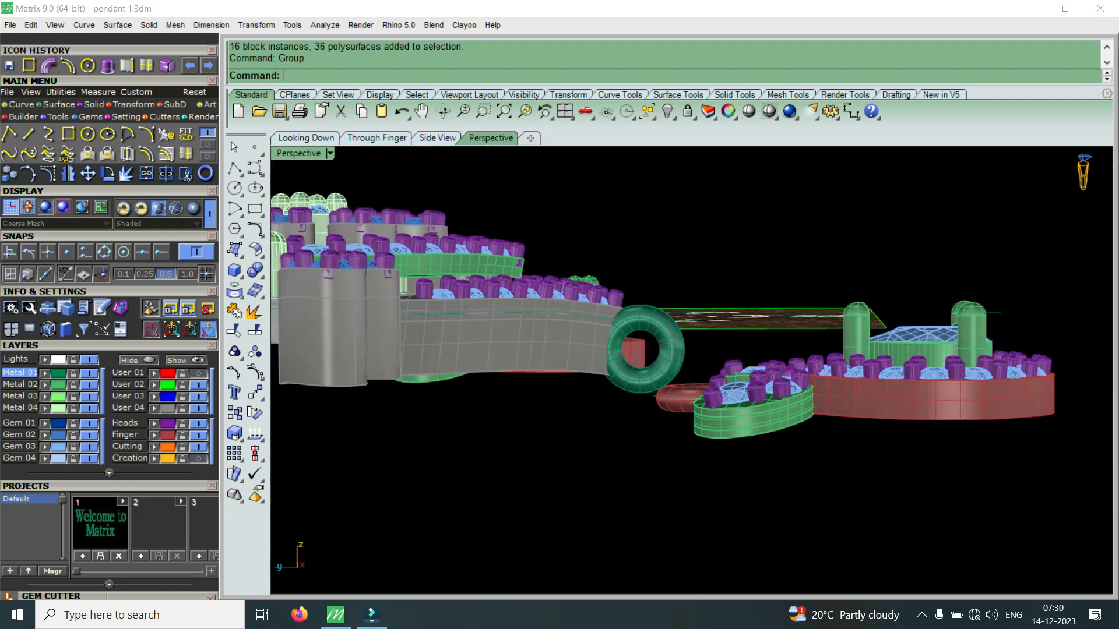
pyautogui.scroll(4, 768, 394)
pyautogui.click(768, 395)
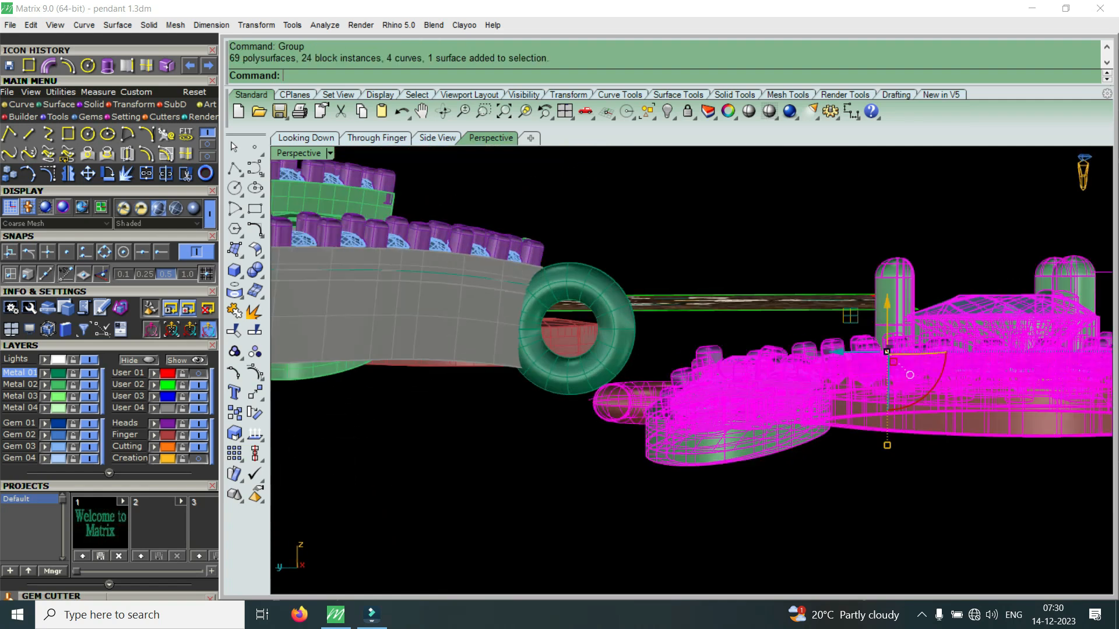
pyautogui.moveTo(887, 315); pyautogui.dragTo(887, 250)
pyautogui.moveTo(885, 315); pyautogui.dragTo(867, 522, button='right')
pyautogui.scroll(-3, 867, 522)
pyautogui.scroll(2, 825, 372)
pyautogui.moveTo(833, 298); pyautogui.dragTo(786, 308)
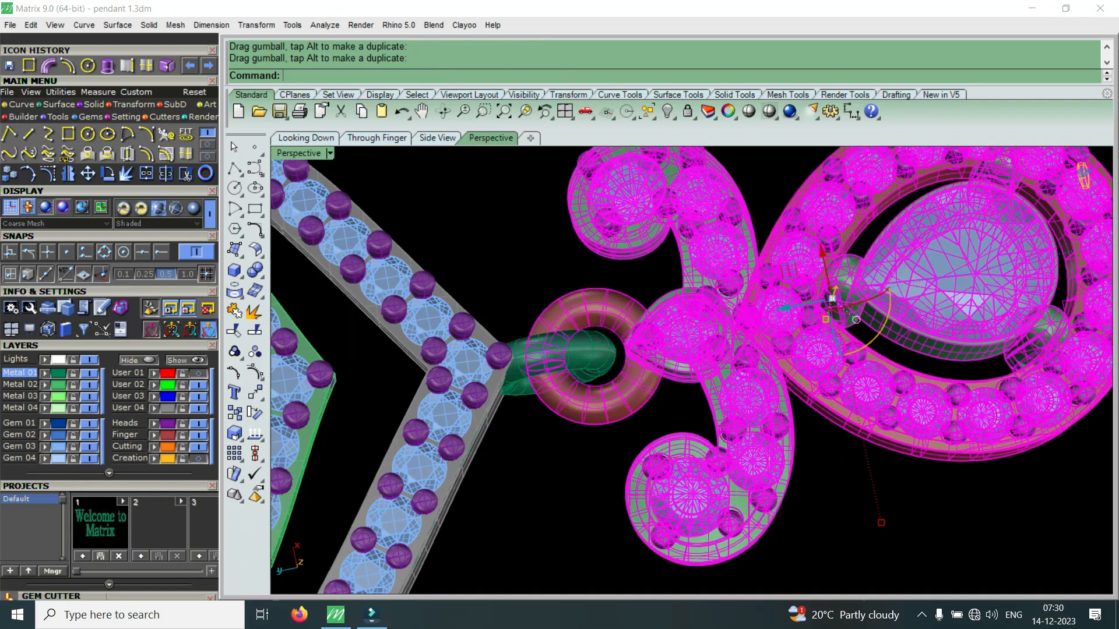
pyautogui.moveTo(786, 373); pyautogui.dragTo(779, 211, button='right')
pyautogui.moveTo(827, 251); pyautogui.dragTo(826, 242)
pyautogui.moveTo(791, 249); pyautogui.dragTo(783, 338, button='right')
# Step: Copy the link ring at the frame's lower tip to the outer petal tip of the lower-left flower cluster
pyautogui.scroll(-9, 782, 341)
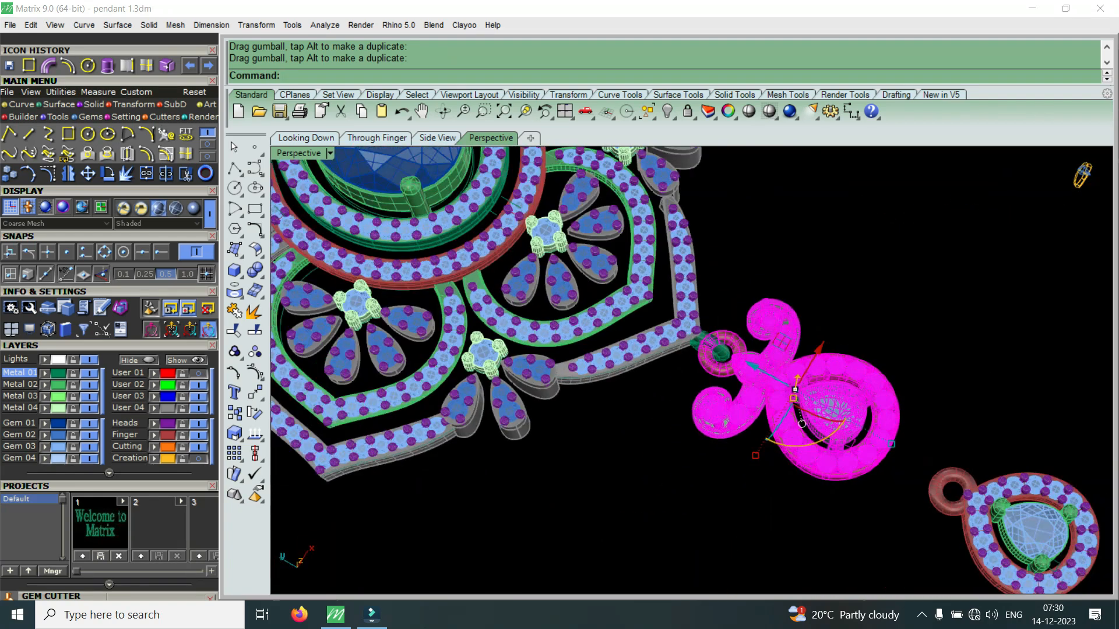
pyautogui.scroll(2, 690, 361)
pyautogui.scroll(-2, 874, 361)
pyautogui.scroll(10, 769, 352)
pyautogui.click(750, 332)
pyautogui.scroll(-8, 810, 397)
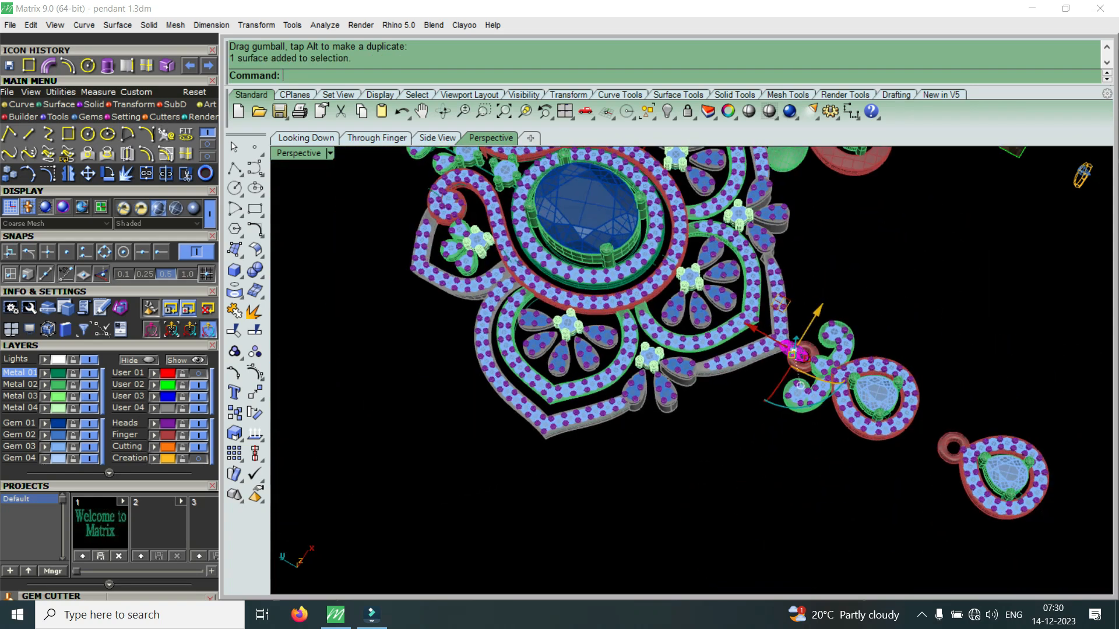
pyautogui.scroll(-4, 794, 409)
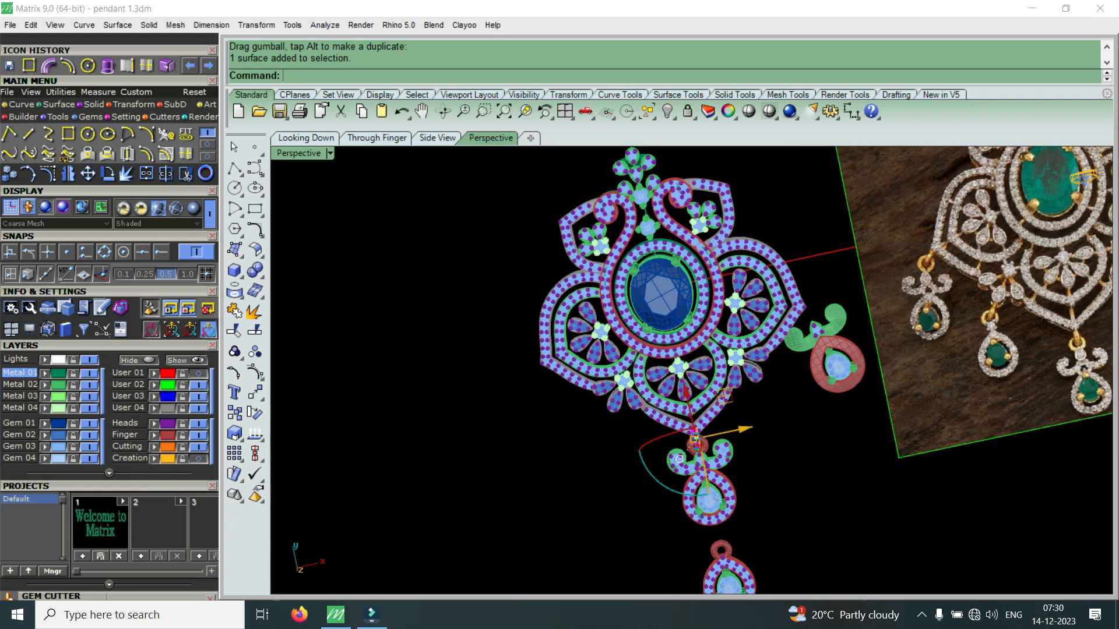
pyautogui.scroll(5, 816, 362)
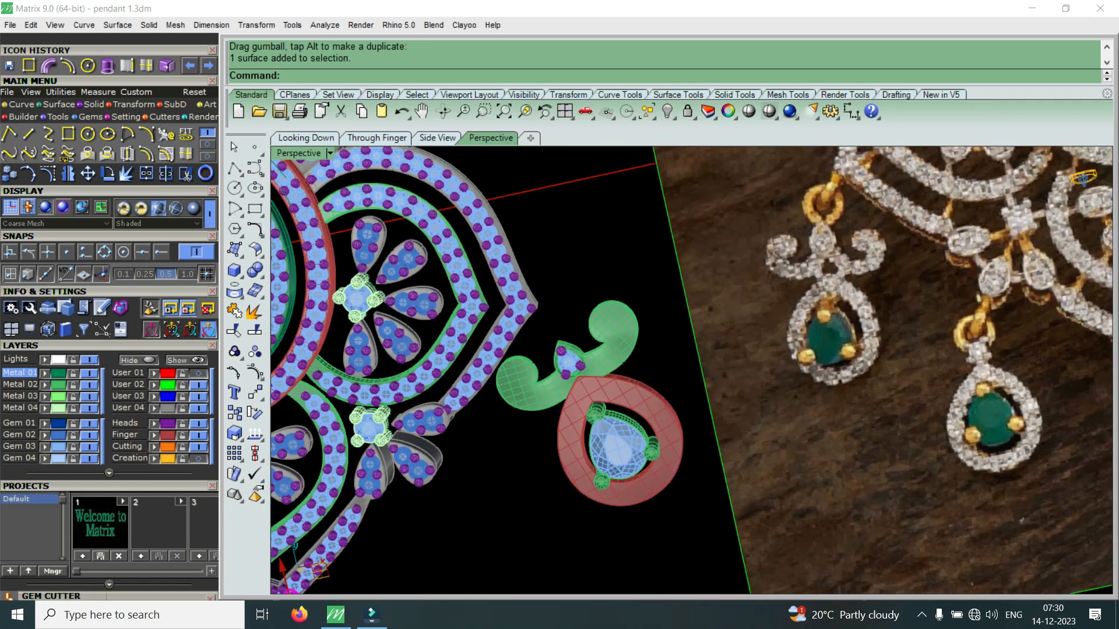
pyautogui.scroll(-5, 985, 333)
pyautogui.scroll(4, 612, 438)
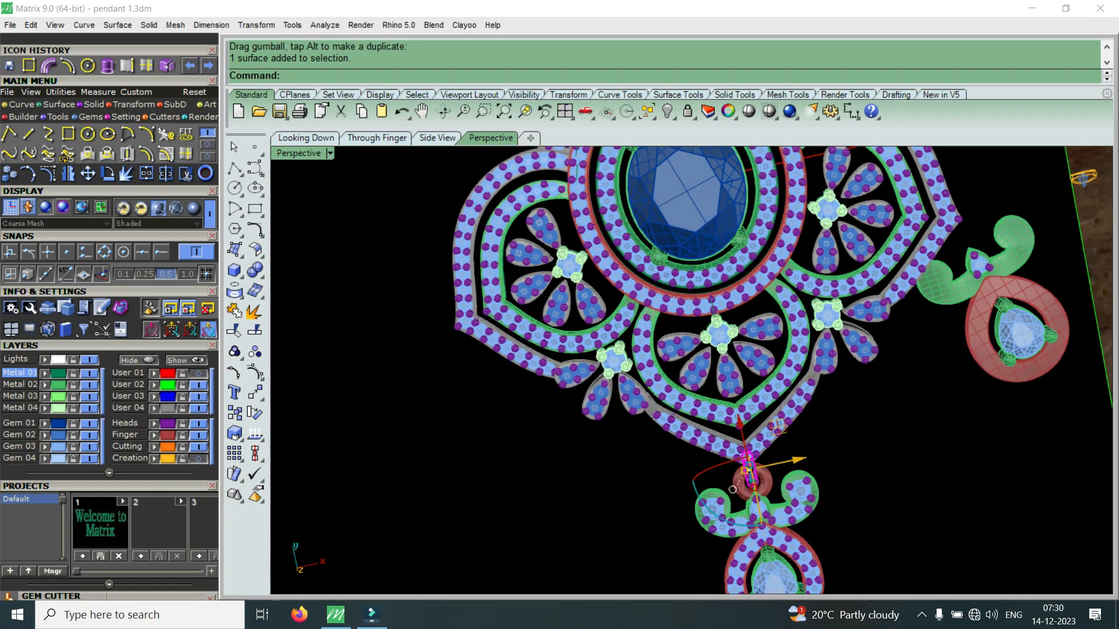
pyautogui.doubleClick(299, 154)
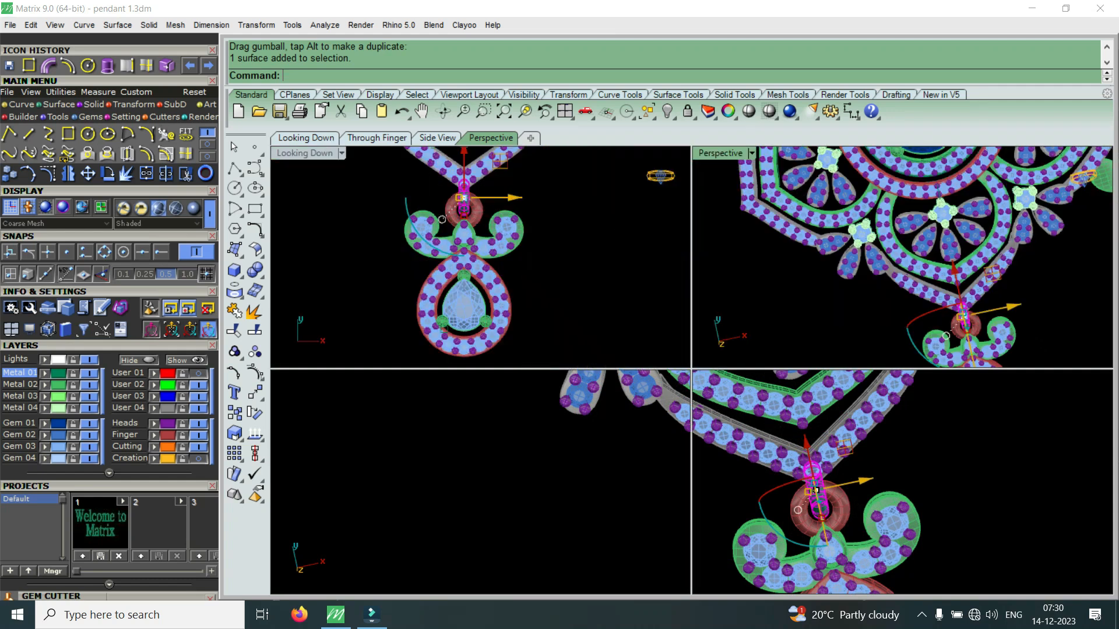
pyautogui.doubleClick(299, 153)
pyautogui.scroll(-5, 689, 479)
pyautogui.scroll(-2, 679, 448)
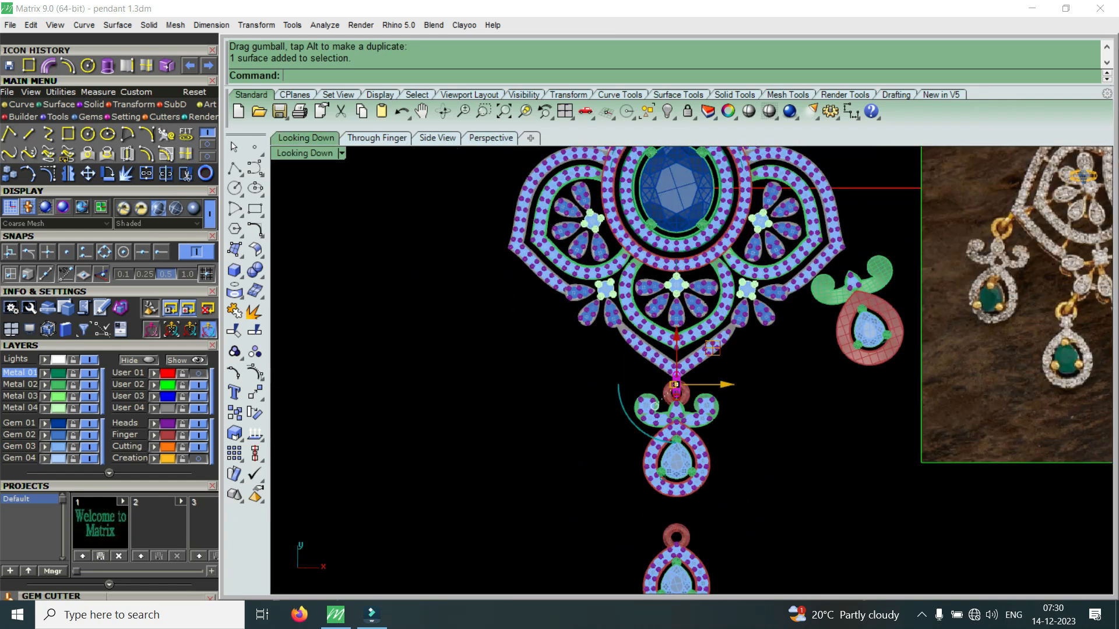
pyautogui.scroll(6, 589, 322)
pyautogui.click(10, 174)
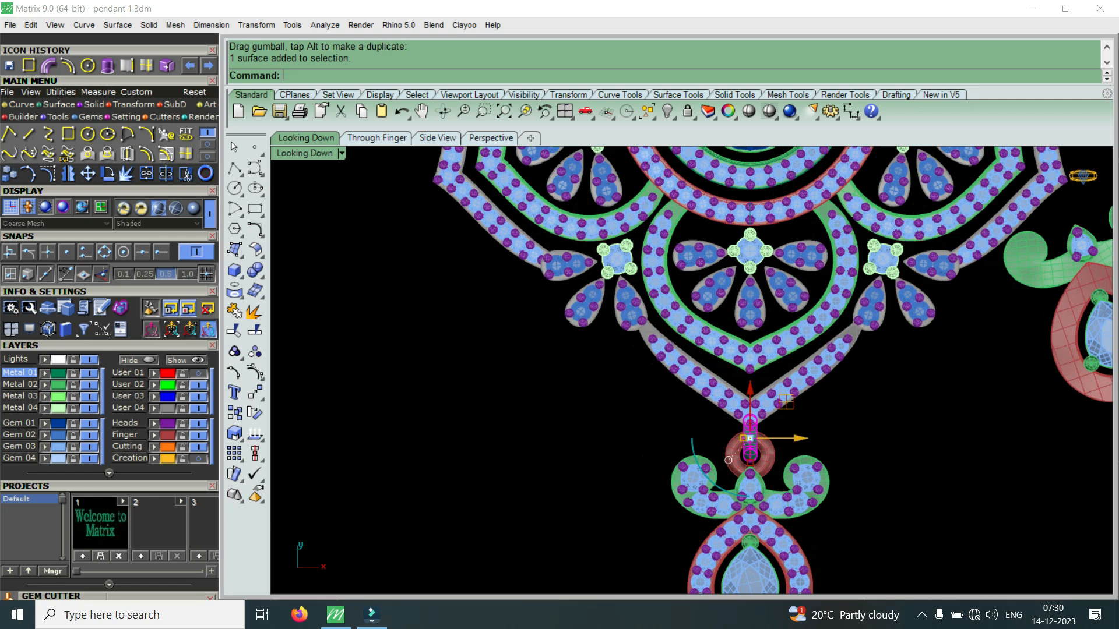
pyautogui.click(754, 436)
pyautogui.scroll(4, 601, 368)
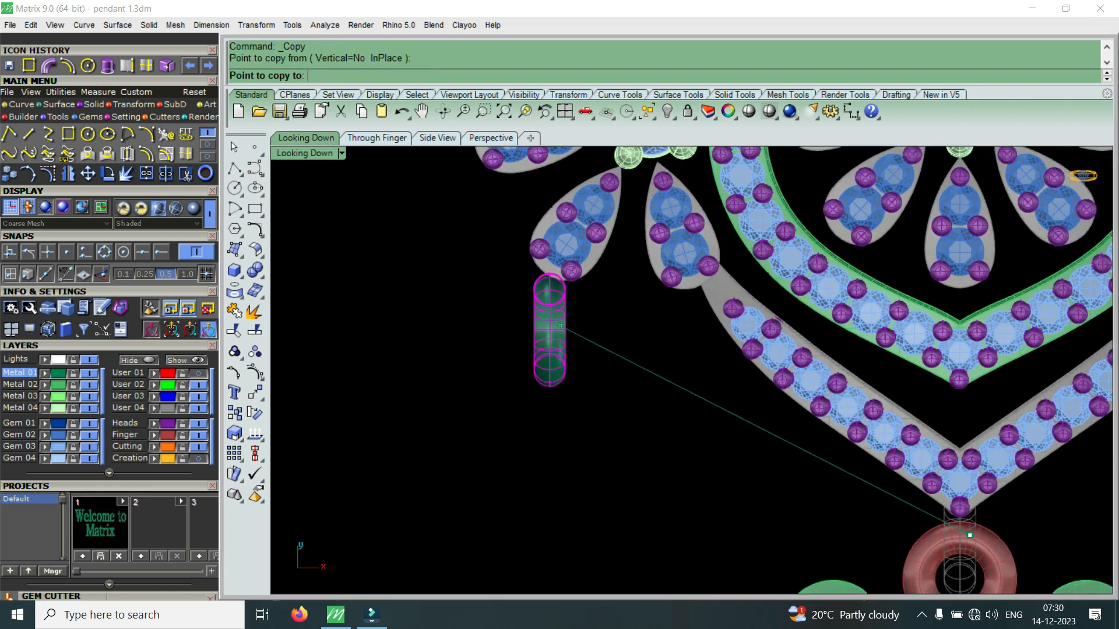
pyautogui.rightClick(562, 309)
# Step: Rotate the copied link ring about its upper end to follow the petal's slant, and nudge it into the petal tip
pyautogui.scroll(4, 562, 308)
pyautogui.click(562, 309)
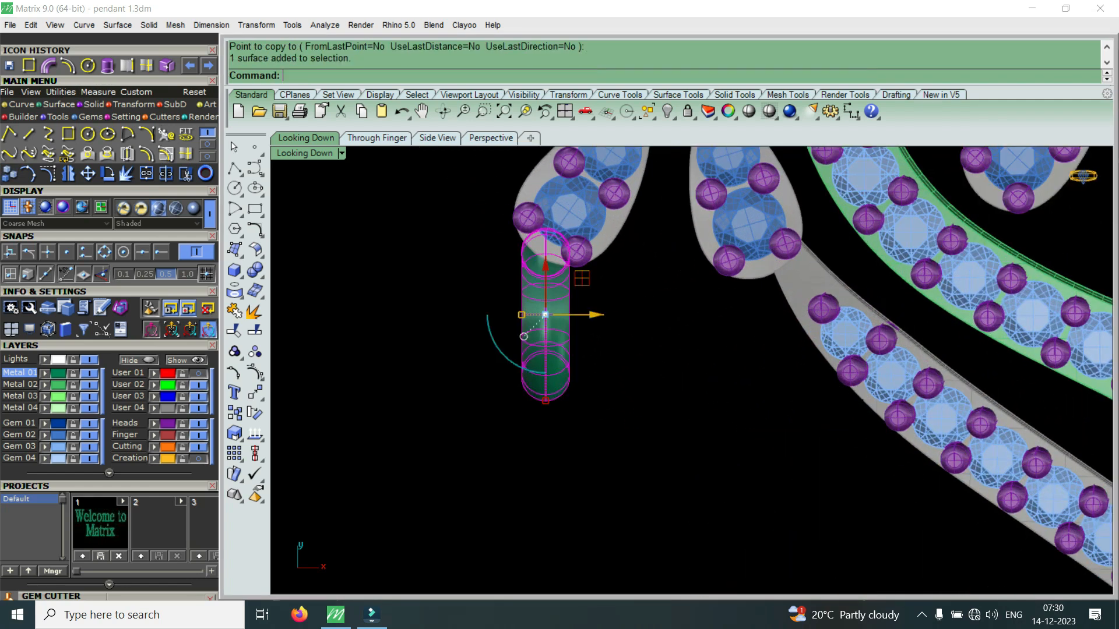
pyautogui.click(107, 173)
pyautogui.click(543, 245)
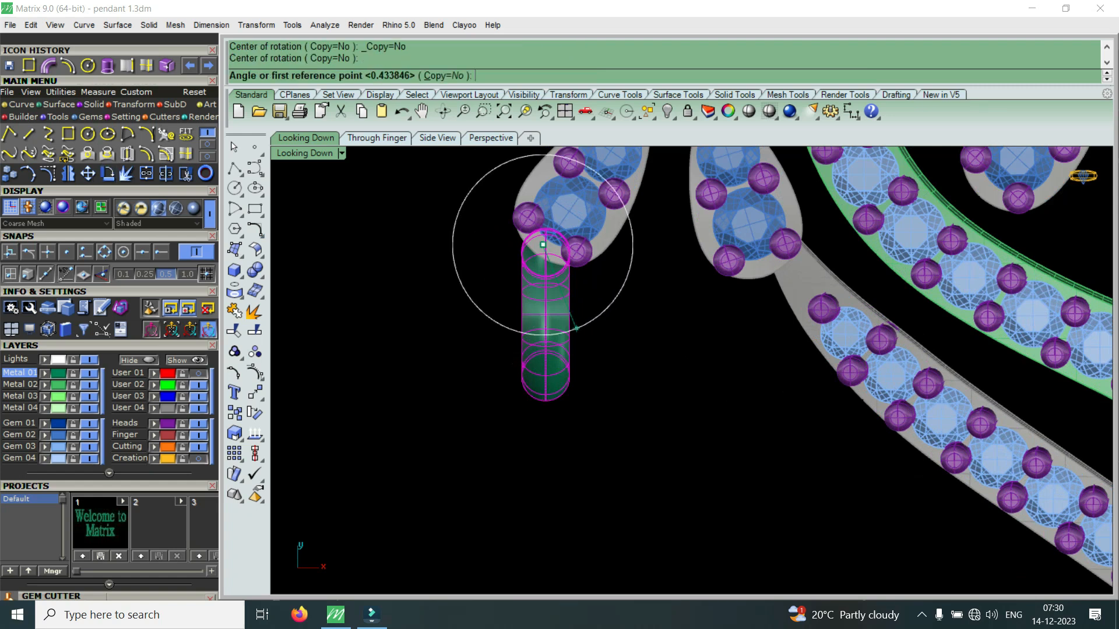
pyautogui.click(572, 355)
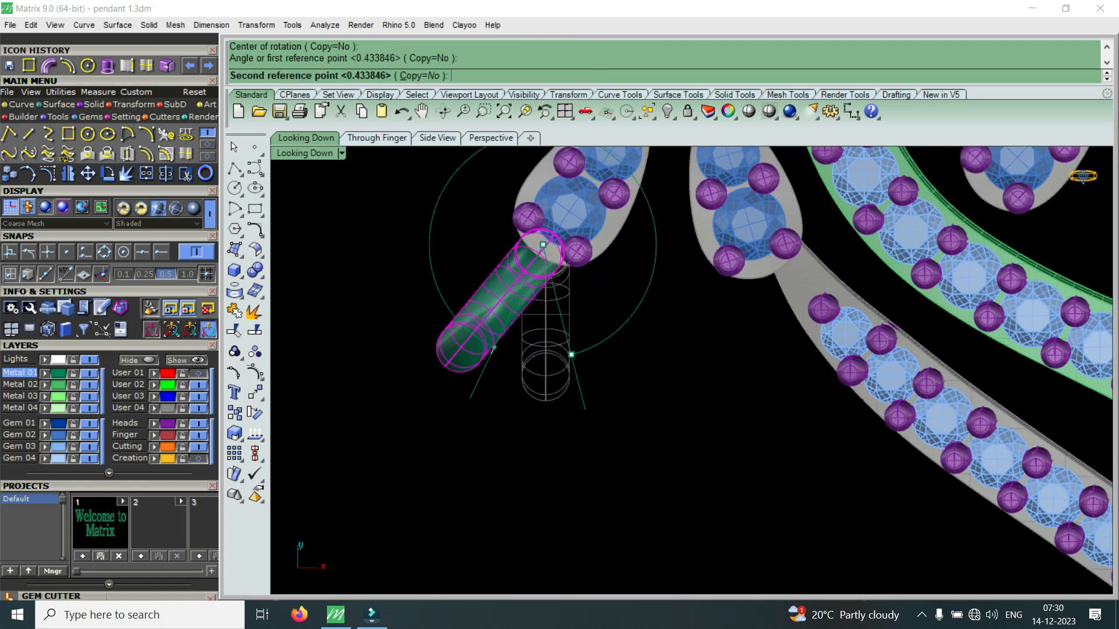
pyautogui.click(499, 351)
pyautogui.scroll(4, 533, 251)
pyautogui.moveTo(515, 291); pyautogui.dragTo(533, 266)
# Step: In perspective, raise the copied link ring to the petal's wall height and adjust its offset from the petal tip
pyautogui.doubleClick(305, 154)
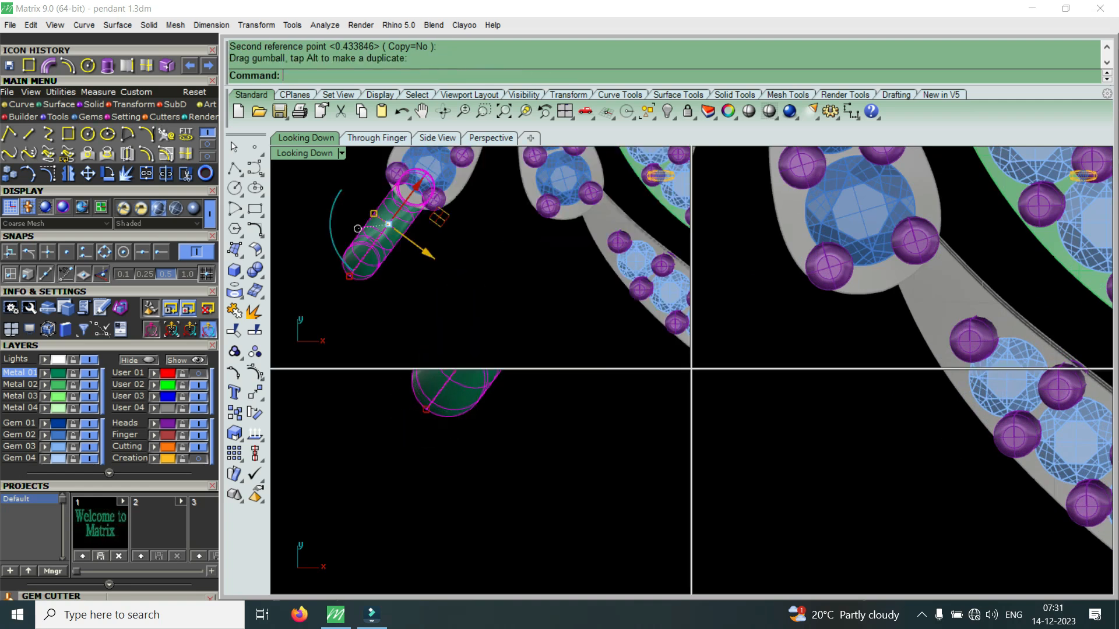
pyautogui.doubleClick(721, 153)
pyautogui.scroll(-2, 705, 245)
pyautogui.scroll(11, 584, 428)
pyautogui.moveTo(583, 429); pyautogui.dragTo(693, 326, button='right')
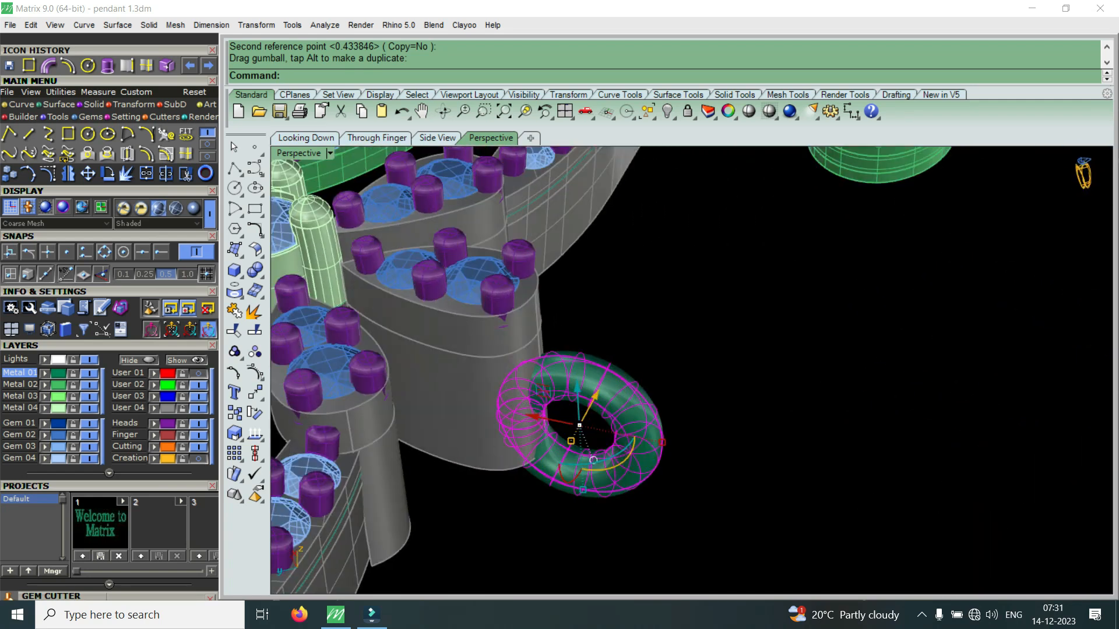
pyautogui.scroll(6, 579, 455)
pyautogui.moveTo(596, 403); pyautogui.dragTo(593, 313)
pyautogui.moveTo(527, 282); pyautogui.dragTo(537, 282)
pyautogui.click(804, 321)
# Step: Copy the petal-tip link ring to the outer left corner of the pendant frame
pyautogui.scroll(-8, 804, 321)
pyautogui.moveTo(804, 320); pyautogui.dragTo(612, 437, button='right')
pyautogui.scroll(-9, 650, 370)
pyautogui.scroll(-4, 662, 326)
pyautogui.scroll(-8, 728, 424)
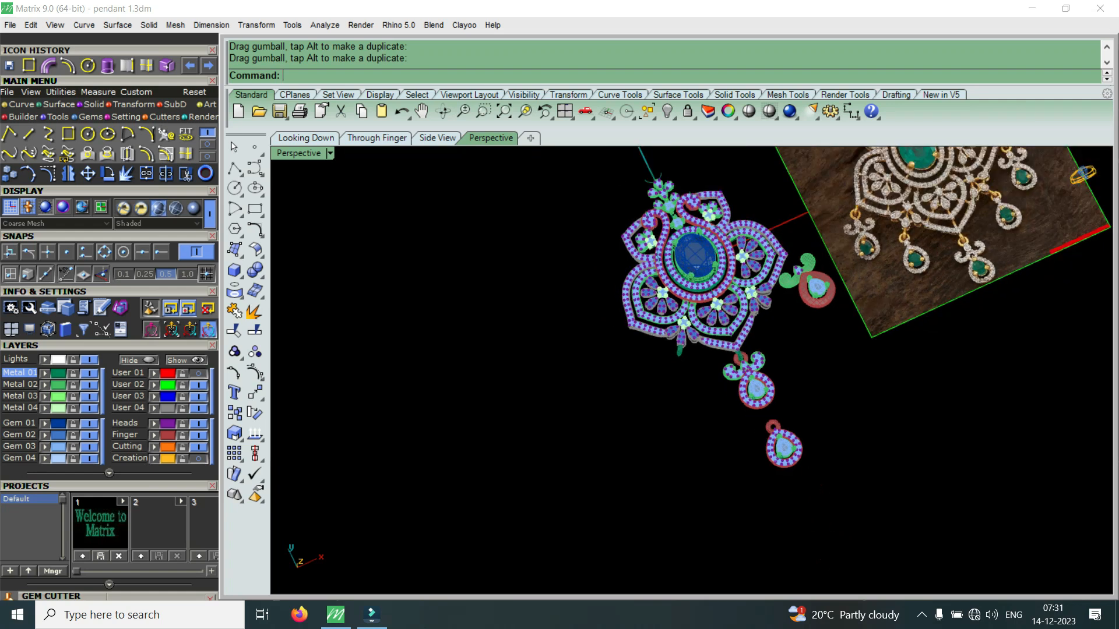
pyautogui.scroll(3, 691, 370)
pyautogui.scroll(3, 542, 472)
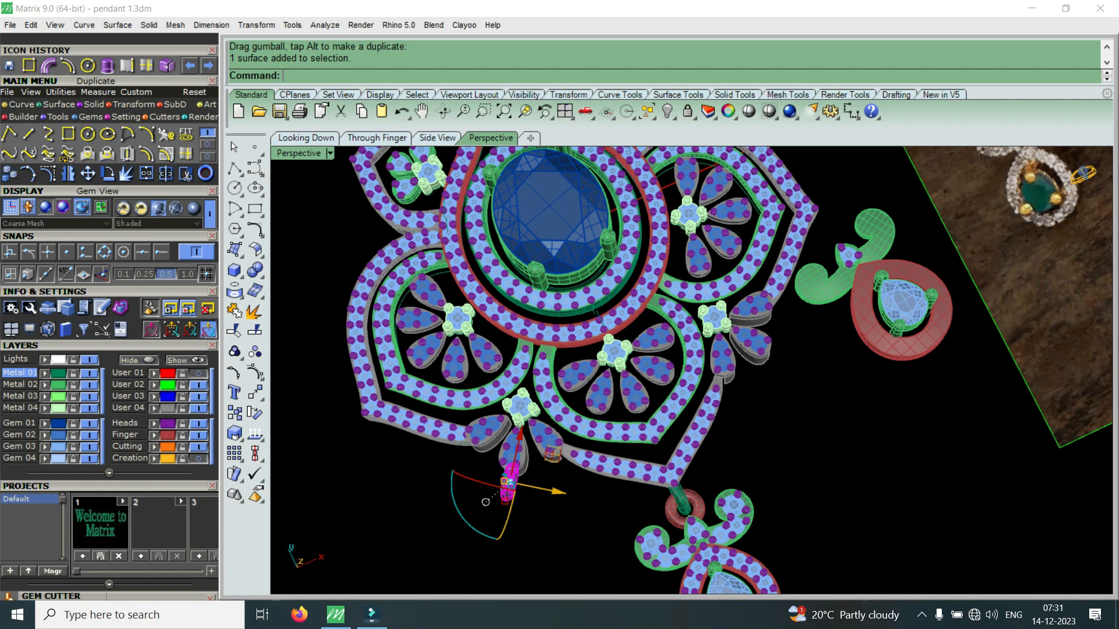
pyautogui.click(9, 174)
pyautogui.scroll(-6, 844, 479)
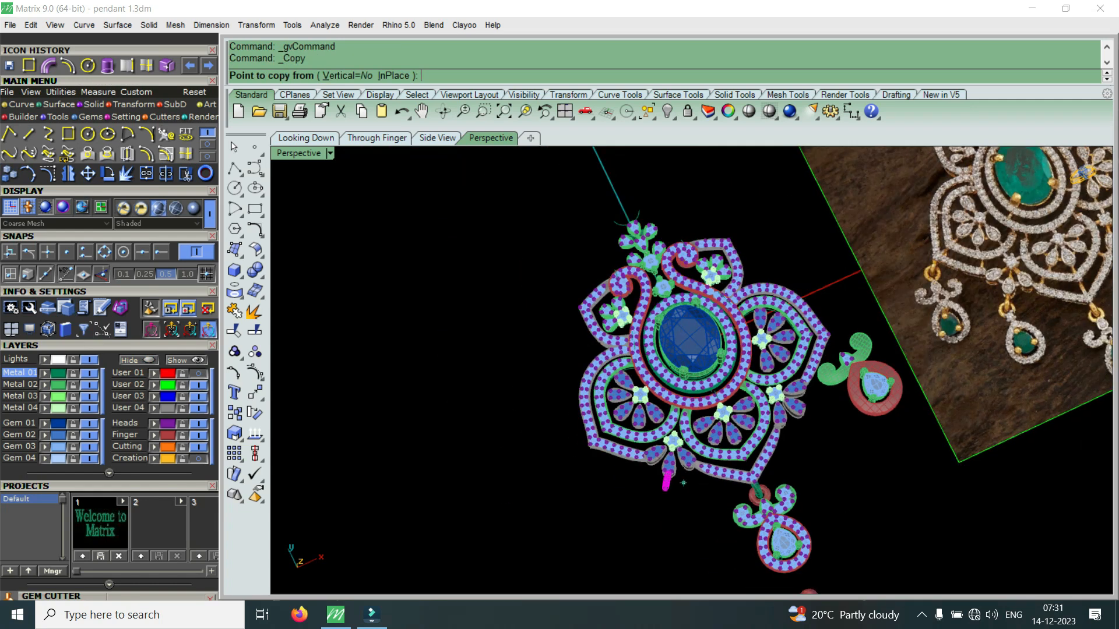
pyautogui.scroll(8, 683, 483)
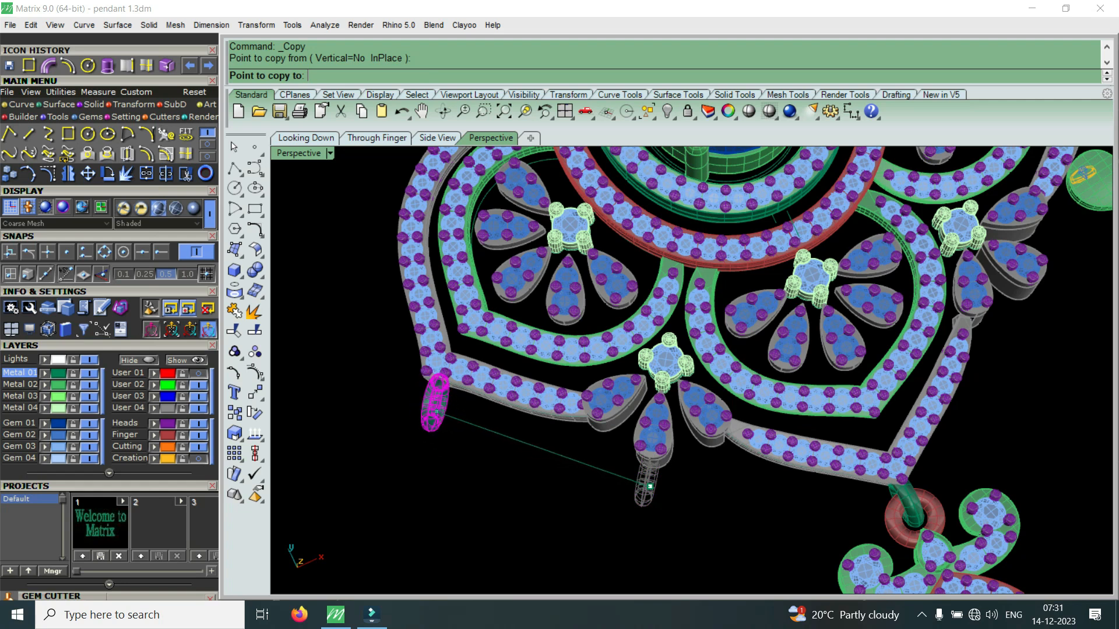
pyautogui.click(437, 411)
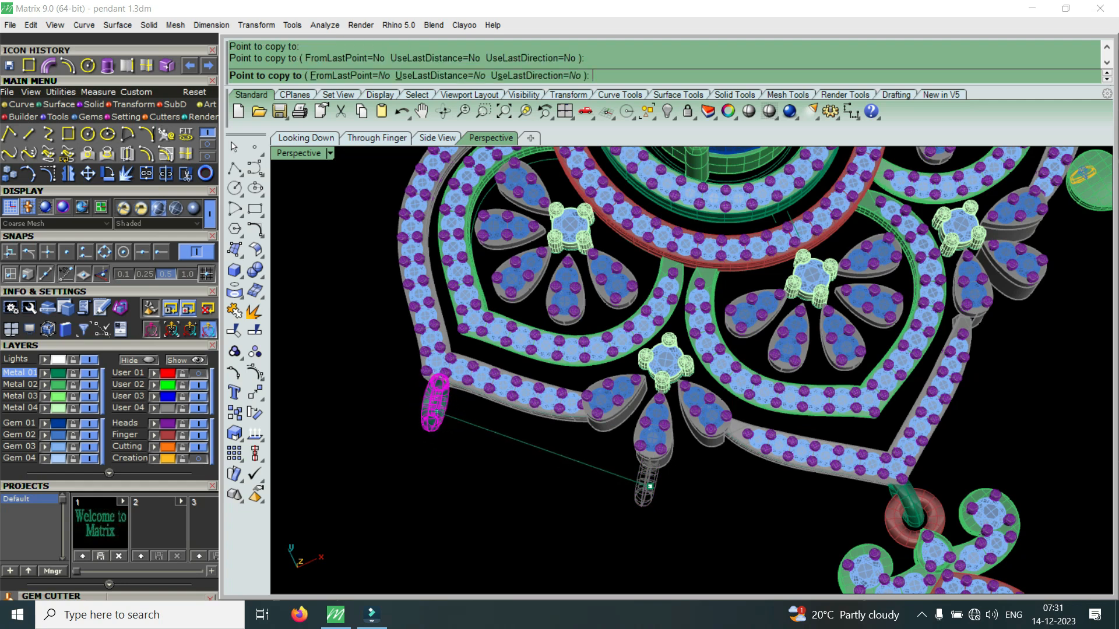
pyautogui.press('Return')
# Step: Lower the corner link ring against the frame wall and nudge it slightly into the corner
pyautogui.scroll(8, 389, 443)
pyautogui.moveTo(389, 443); pyautogui.dragTo(559, 314, button='right')
pyautogui.click(556, 463)
pyautogui.moveTo(556, 460); pyautogui.dragTo(636, 382, button='right')
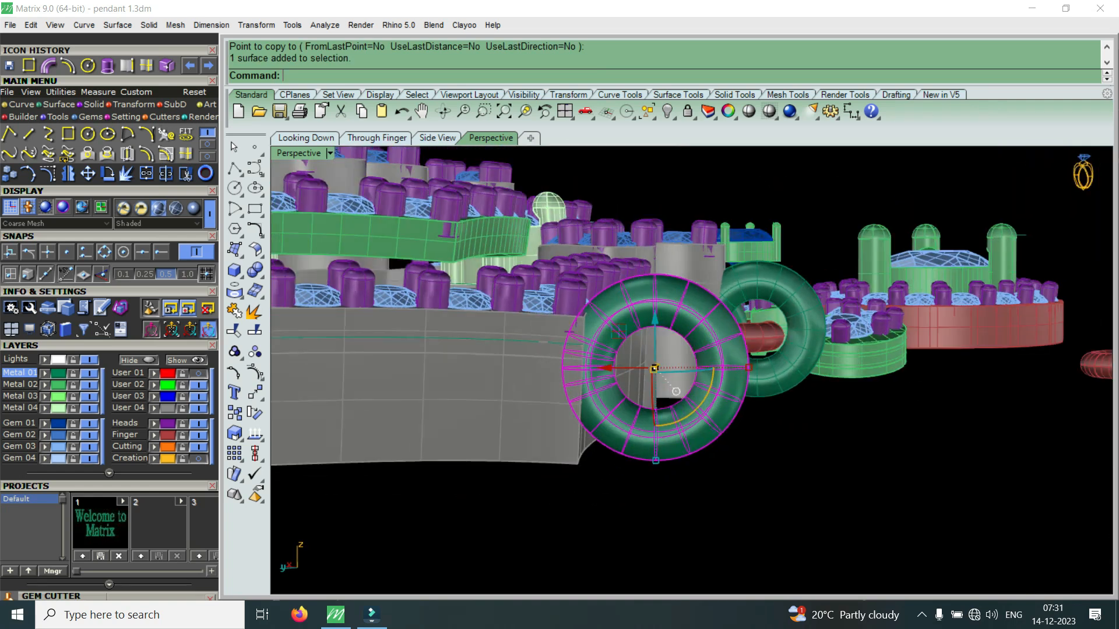
pyautogui.scroll(5, 636, 382)
pyautogui.moveTo(619, 357); pyautogui.dragTo(594, 391)
pyautogui.moveTo(644, 343); pyautogui.dragTo(643, 358)
pyautogui.press('Escape')
pyautogui.click(664, 429)
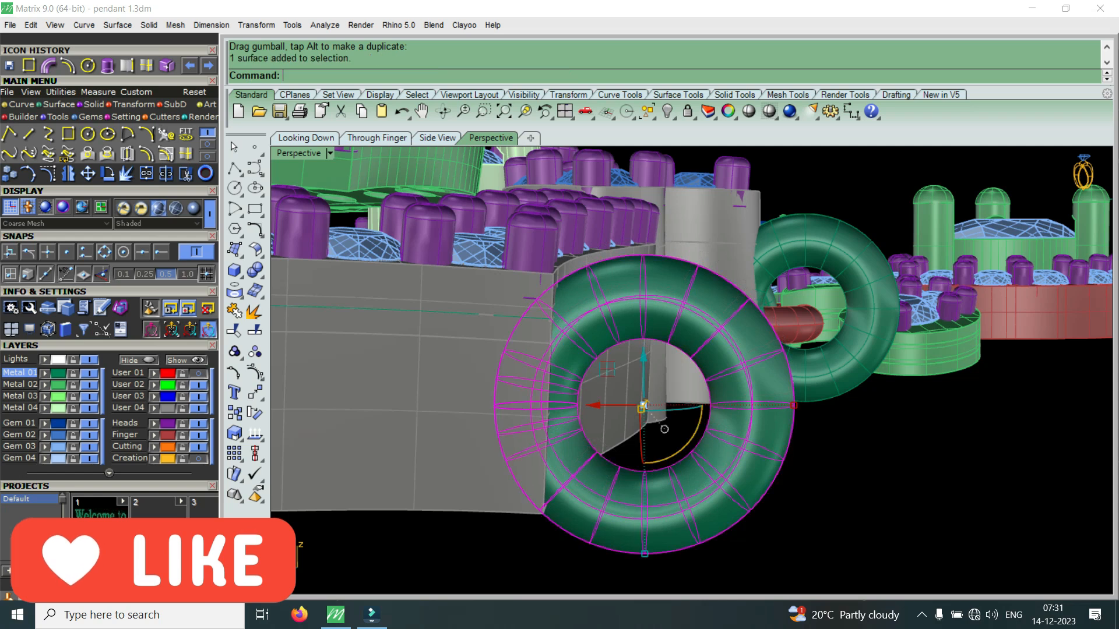
pyautogui.moveTo(593, 405); pyautogui.dragTo(591, 405)
pyautogui.press('Escape')
# Step: Shift the corner link ring sideways to align it with the frame's corner edge
pyautogui.moveTo(729, 397); pyautogui.dragTo(548, 455, button='right')
pyautogui.click(421, 402)
pyautogui.scroll(4, 419, 405)
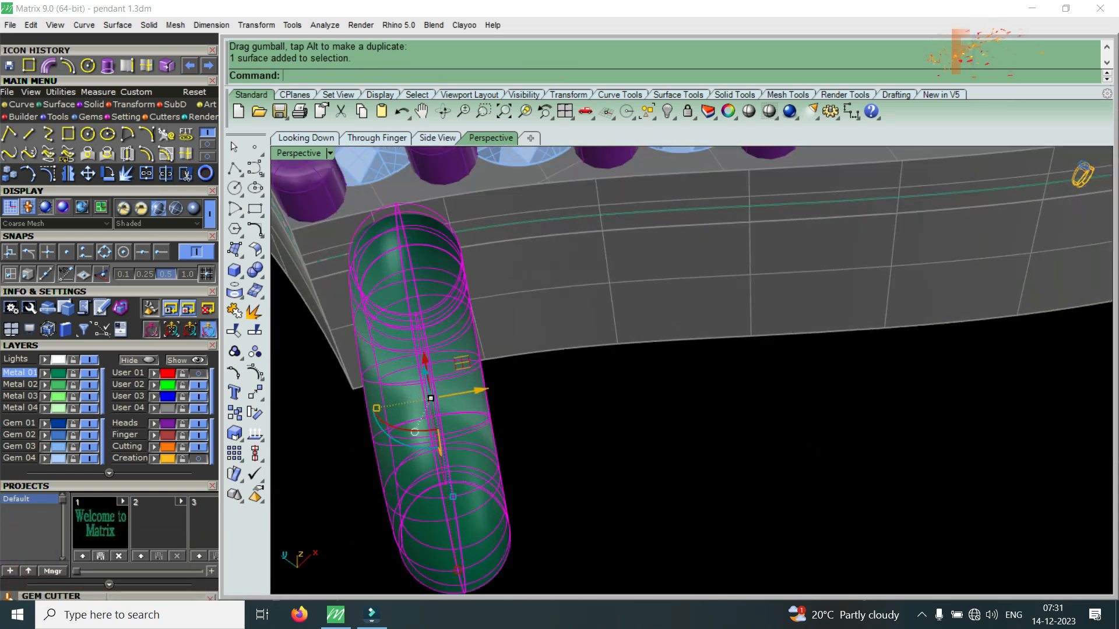
pyautogui.moveTo(423, 405); pyautogui.dragTo(513, 434, button='right')
pyautogui.moveTo(454, 441); pyautogui.dragTo(486, 452)
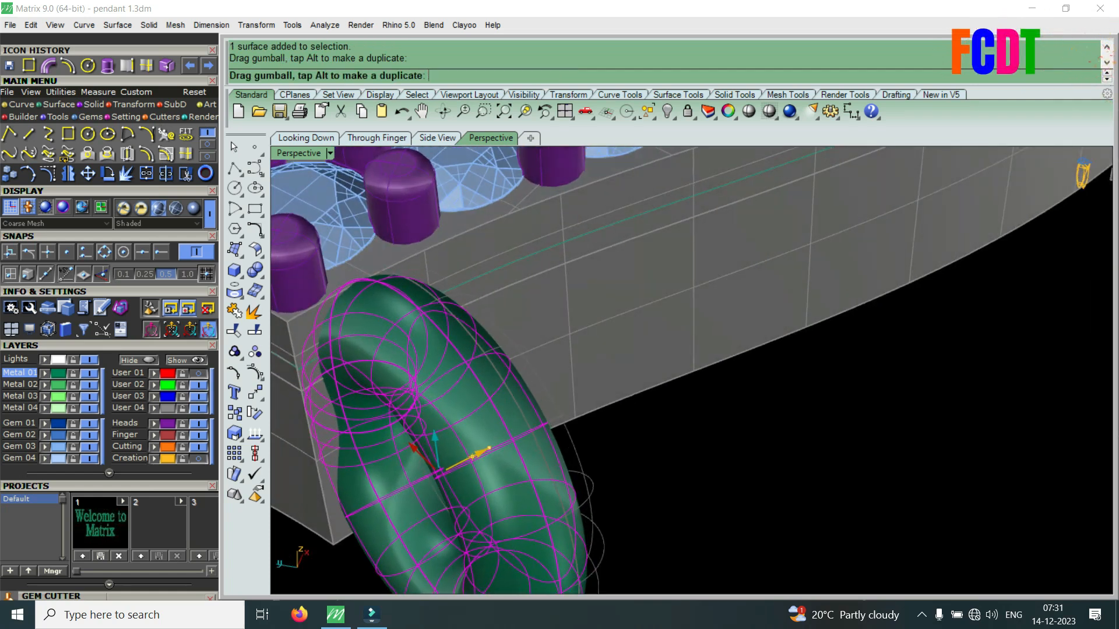
pyautogui.press('Escape')
# Step: Check the placement of the copied link rings along the frame's left and lower edges
pyautogui.scroll(-4, 525, 373)
pyautogui.moveTo(670, 349); pyautogui.dragTo(612, 461, button='right')
pyautogui.scroll(-3, 612, 461)
pyautogui.scroll(-4, 388, 457)
pyautogui.scroll(4, 728, 338)
pyautogui.moveTo(712, 338); pyautogui.dragTo(649, 386, button='right')
pyautogui.scroll(-2, 649, 386)
pyautogui.scroll(-11, 637, 378)
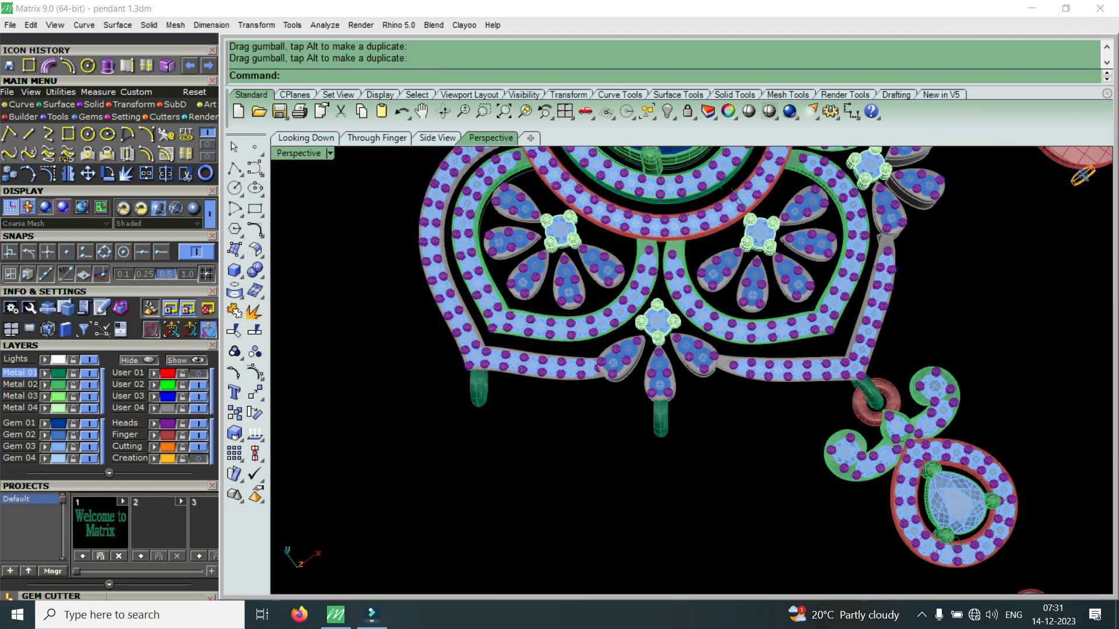
# Step: Move the grouped plain pear-shaped drop in the top view so its ring hangs on the lower-left petal's link ring
pyautogui.scroll(4, 900, 520)
pyautogui.click(898, 520)
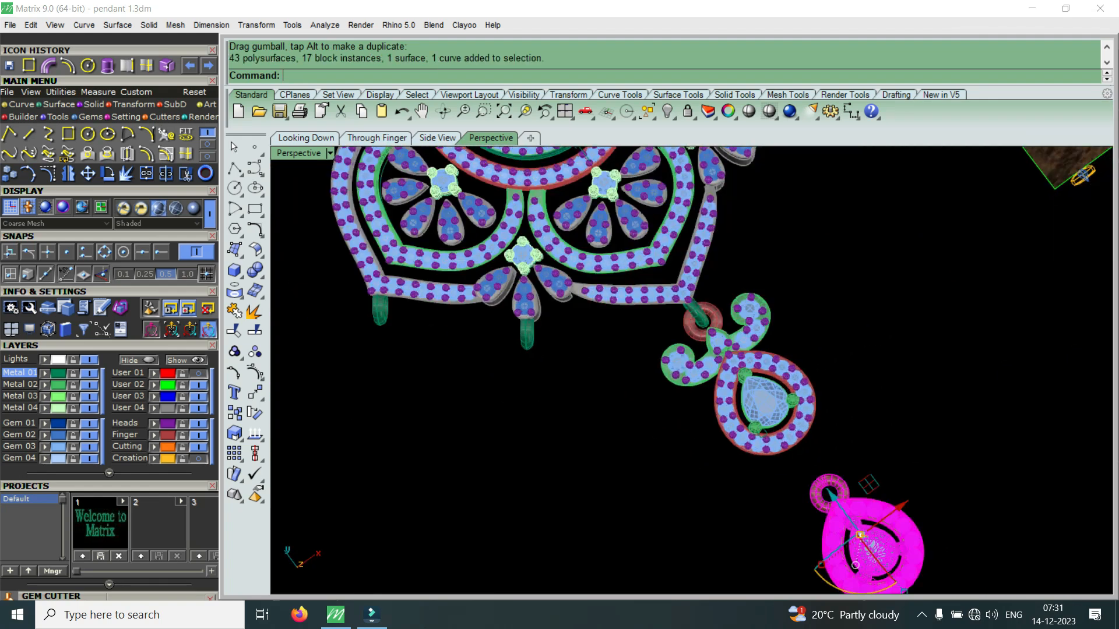
pyautogui.doubleClick(298, 153)
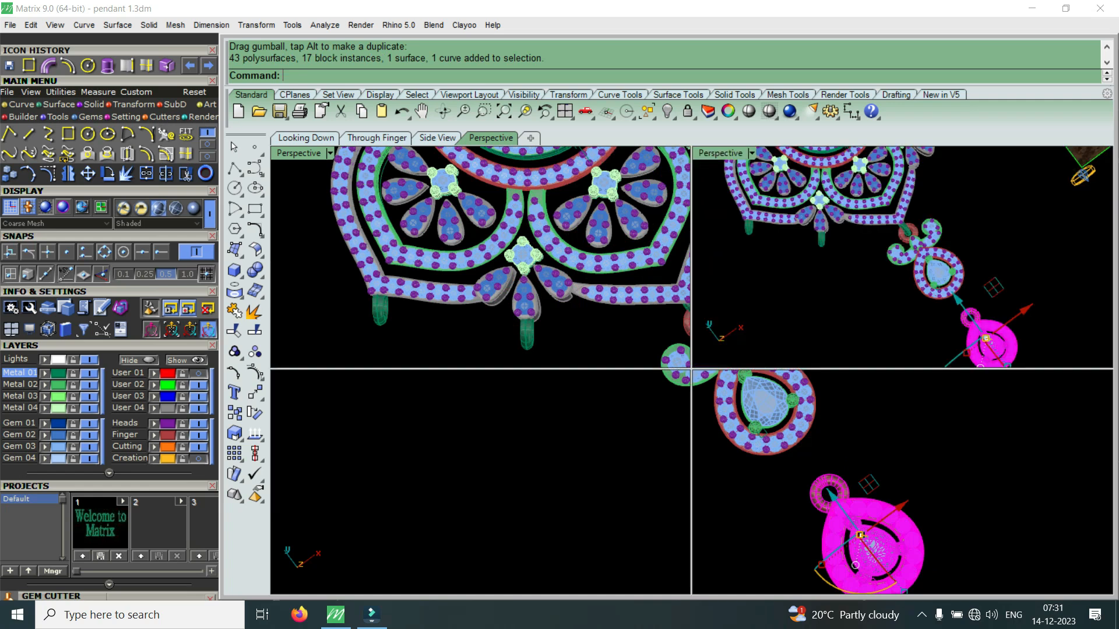
pyautogui.doubleClick(300, 154)
pyautogui.scroll(-4, 618, 332)
pyautogui.scroll(-6, 618, 332)
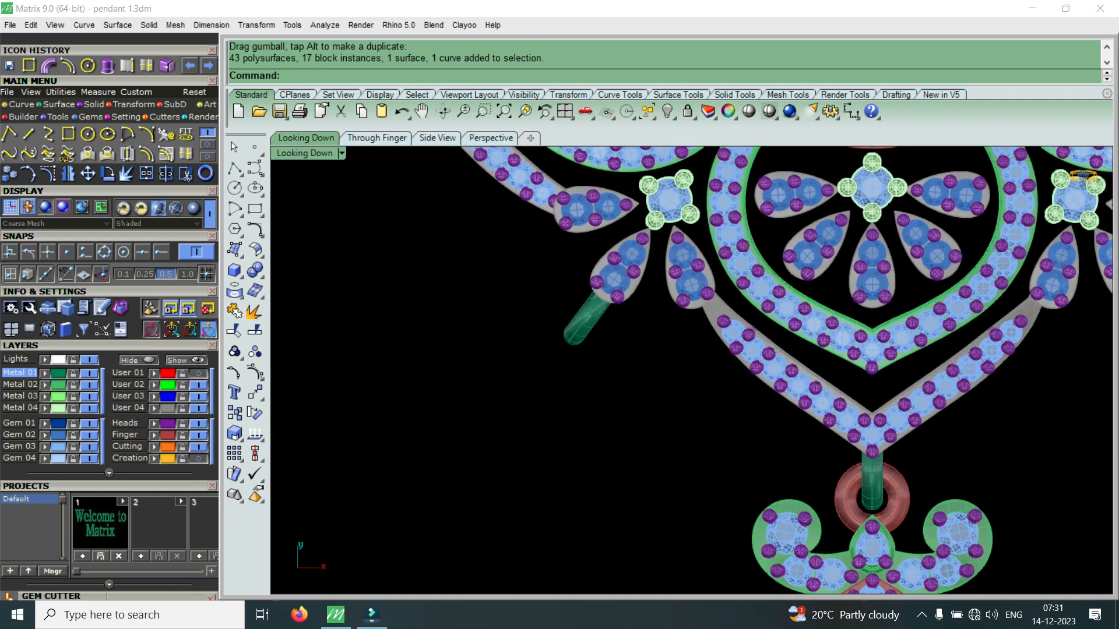
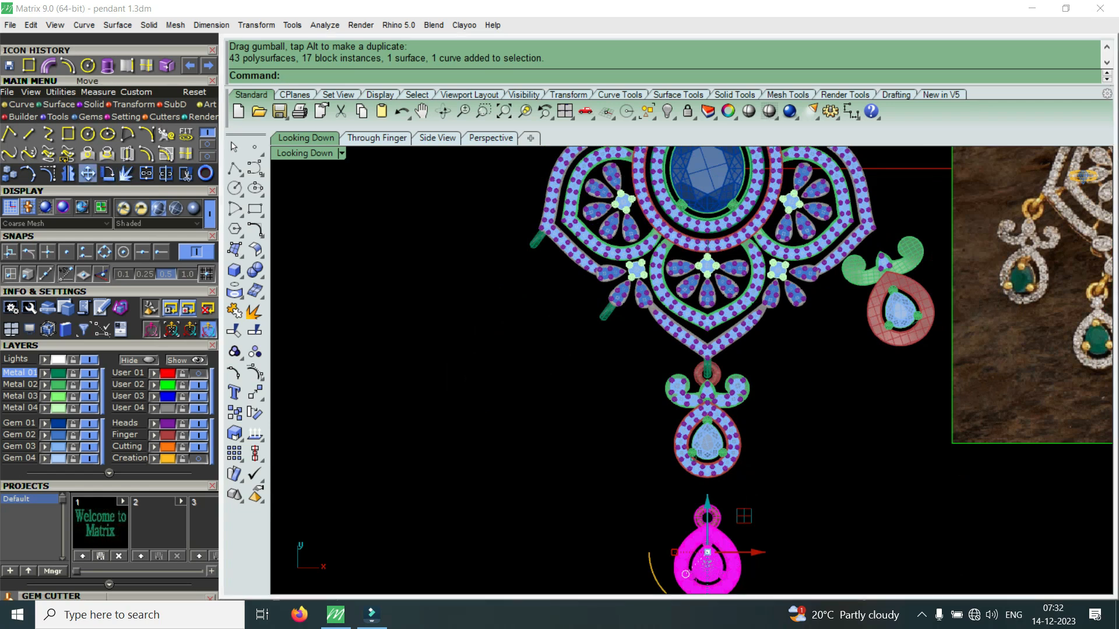
pyautogui.click(88, 173)
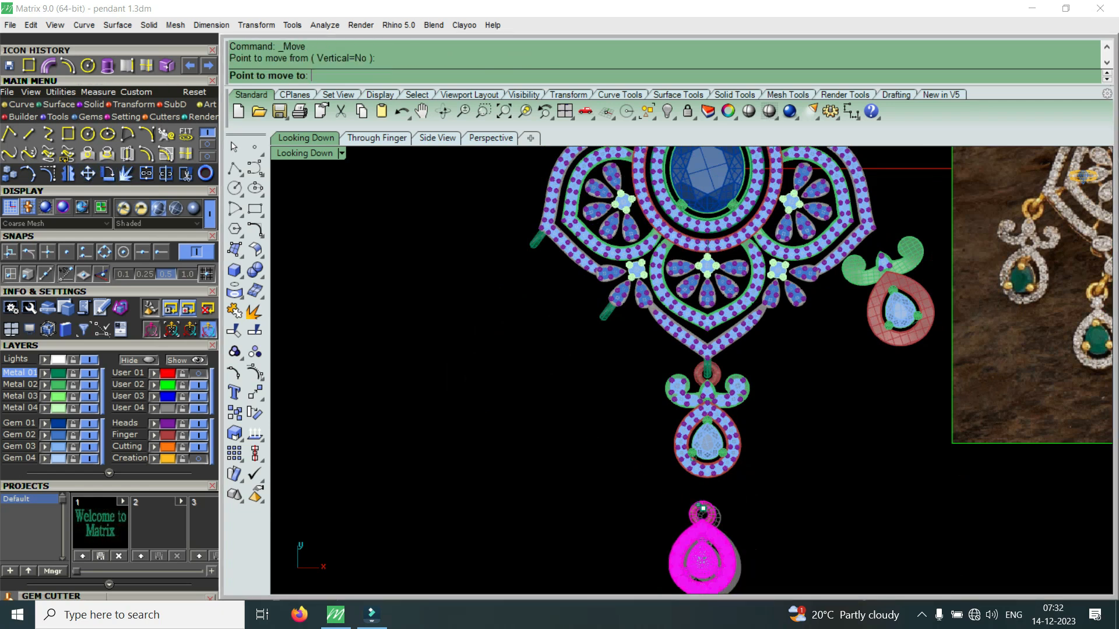
pyautogui.scroll(2, 583, 376)
pyautogui.scroll(3, 603, 344)
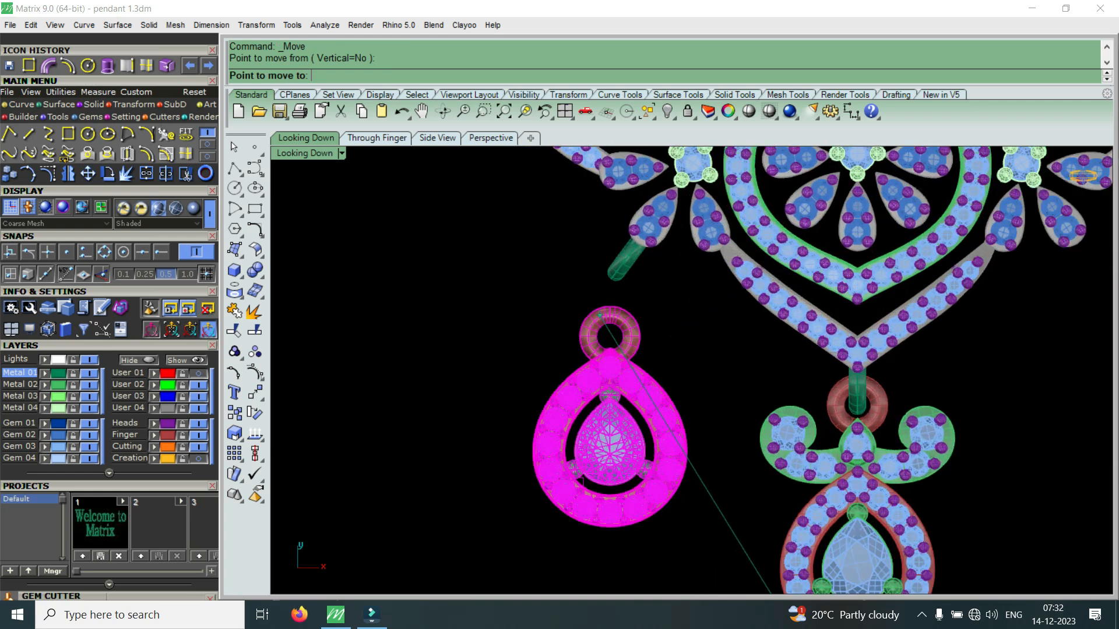
pyautogui.scroll(2, 600, 315)
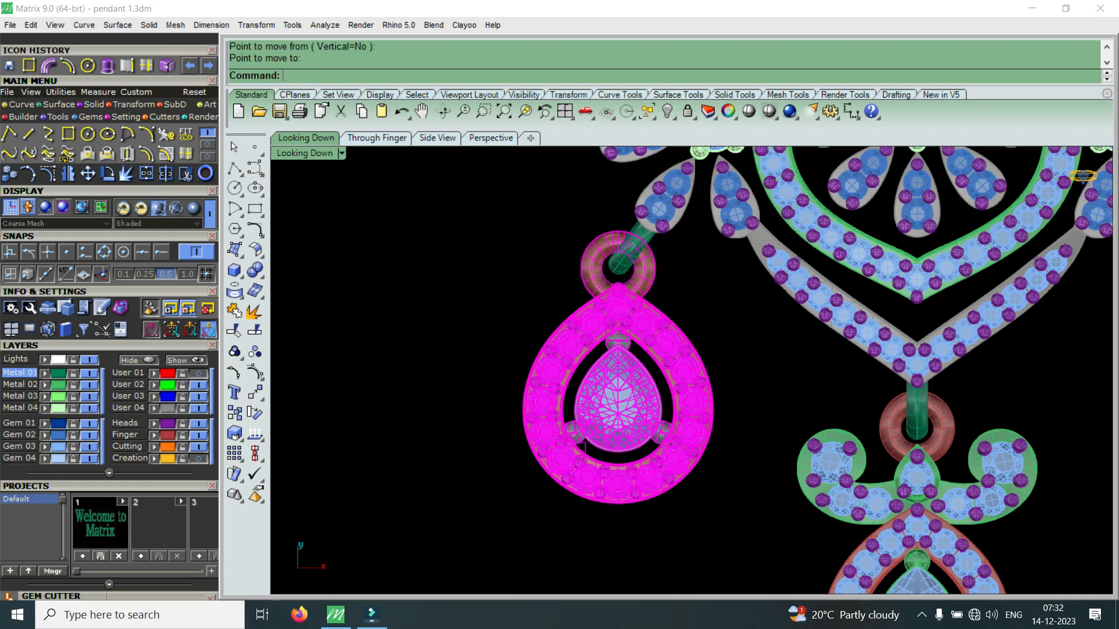
pyautogui.scroll(-2, 606, 240)
pyautogui.press('Escape')
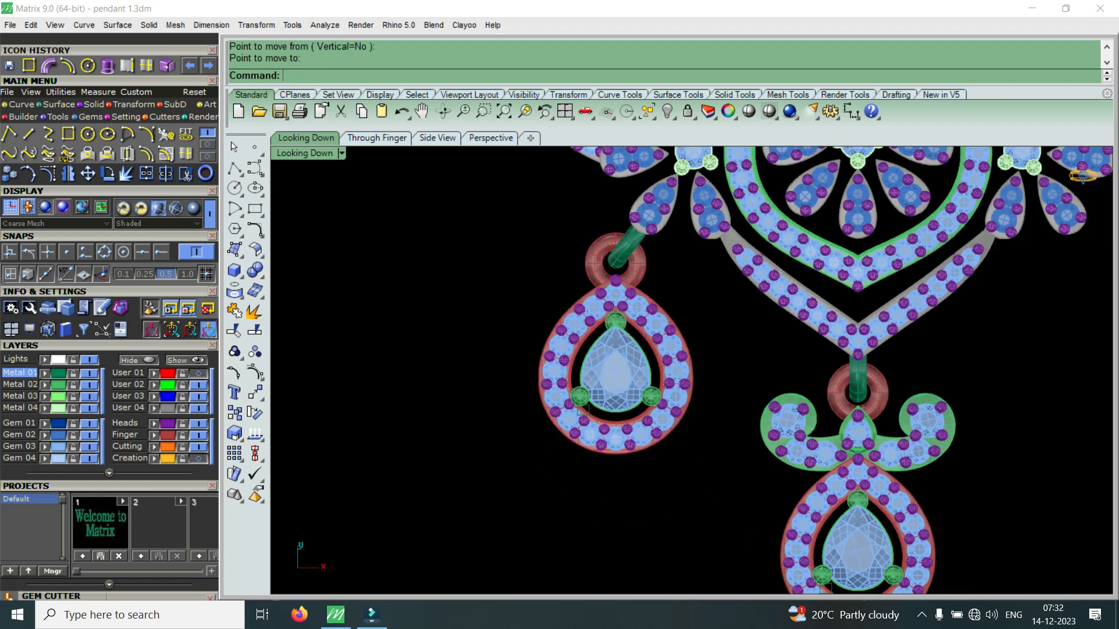
# Step: Copy the grouped scroll-topped drop from the frame's lower tip to the left corner so its ring sits on that corner's link ring
pyautogui.click(858, 452)
pyautogui.click(10, 173)
pyautogui.click(857, 438)
pyautogui.scroll(-4, 857, 439)
pyautogui.scroll(-3, 858, 438)
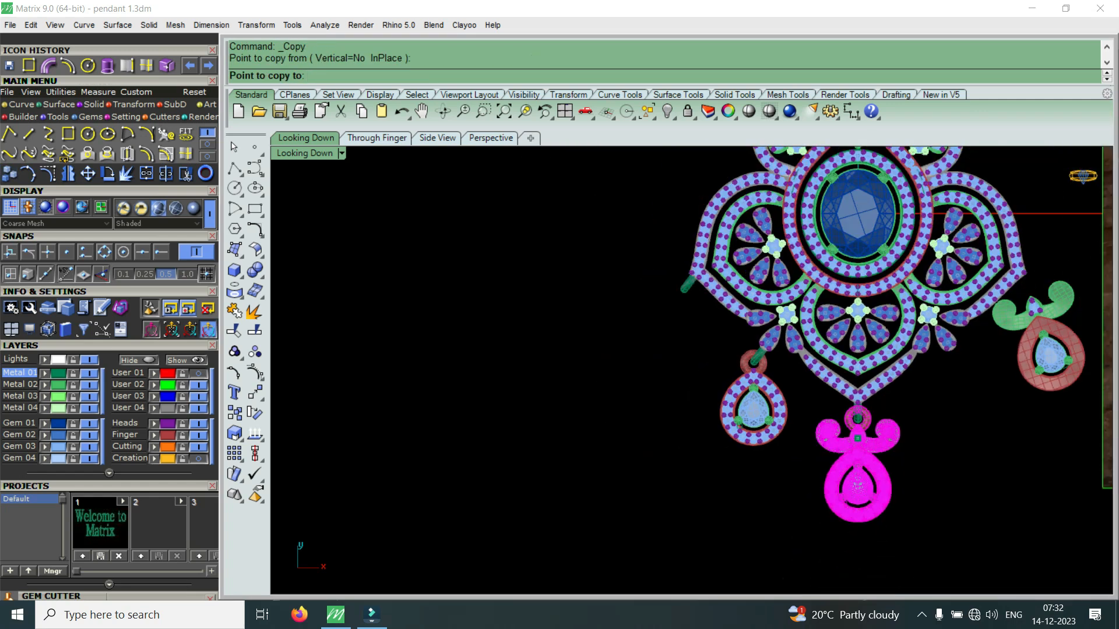
pyautogui.scroll(2, 712, 315)
pyautogui.scroll(5, 712, 310)
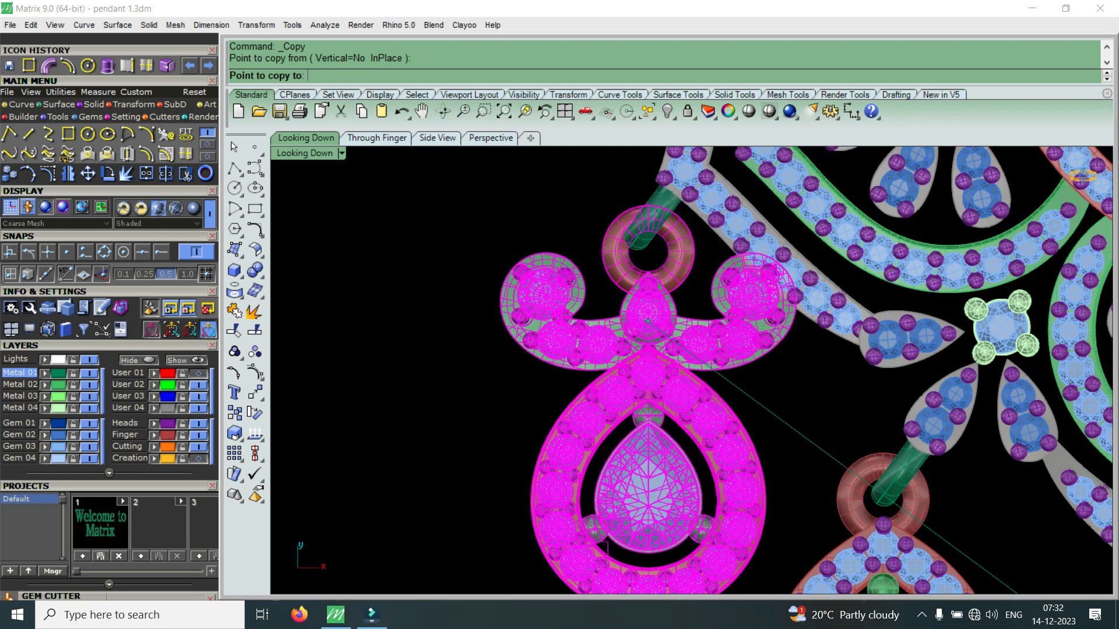
pyautogui.click(642, 313)
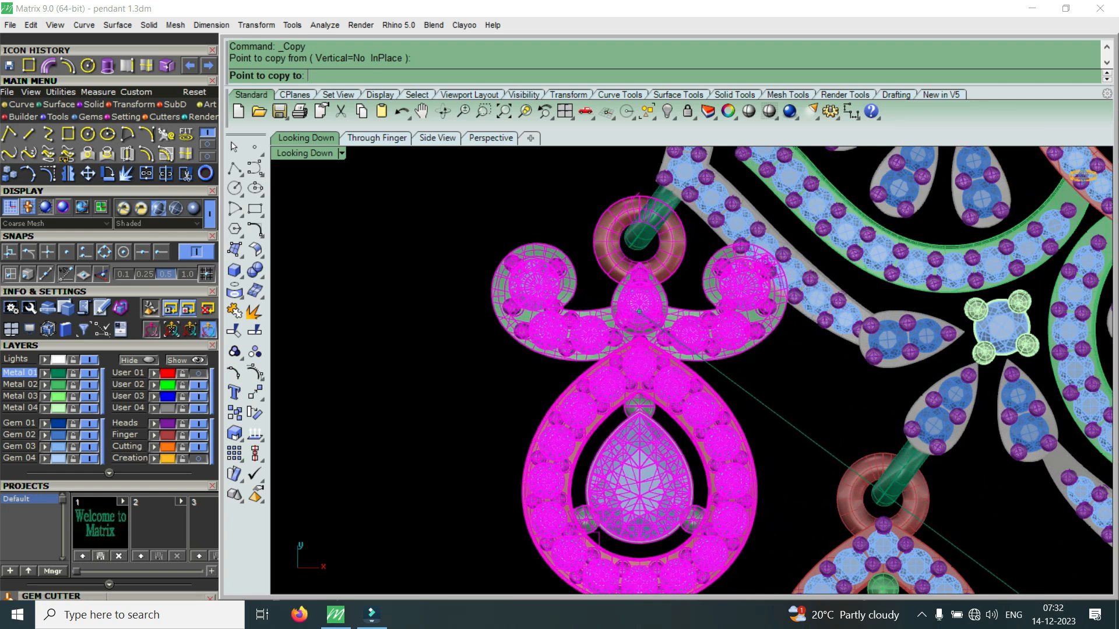
pyautogui.press('Return')
pyautogui.scroll(-6, 600, 350)
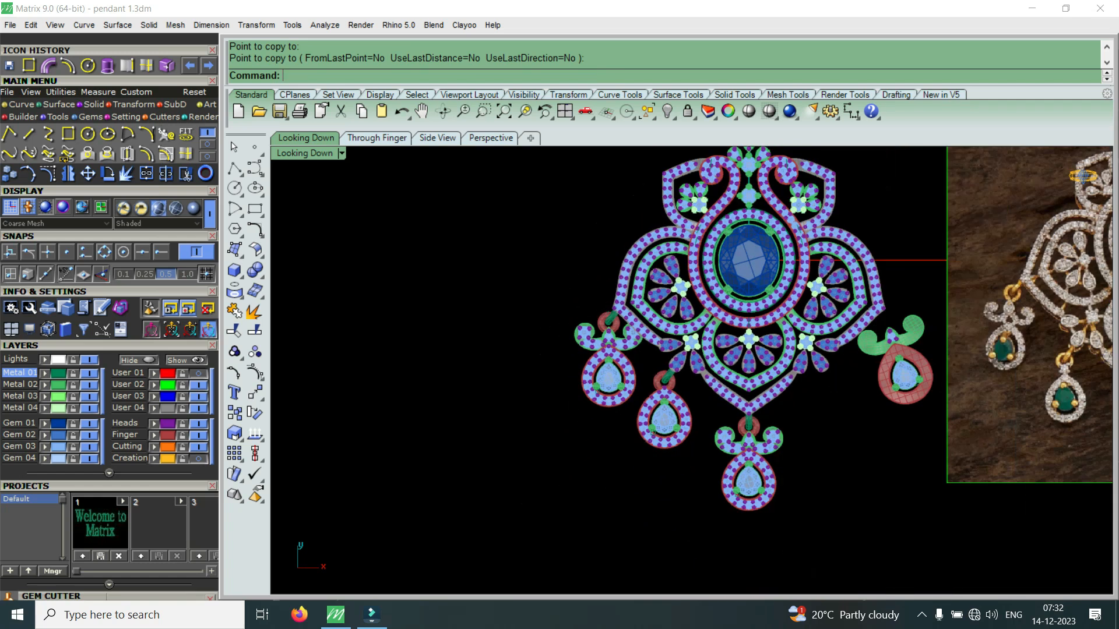
# Step: Rotate the left corner's link ring slightly in the top view so it tilts further toward the horizontal
pyautogui.scroll(10, 609, 320)
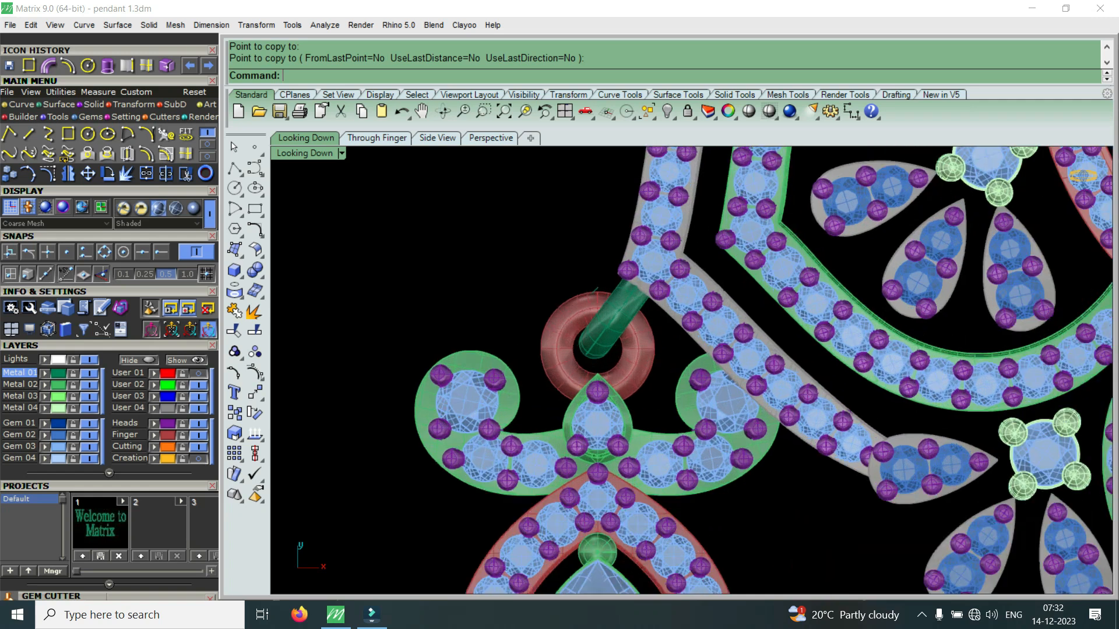
pyautogui.click(610, 319)
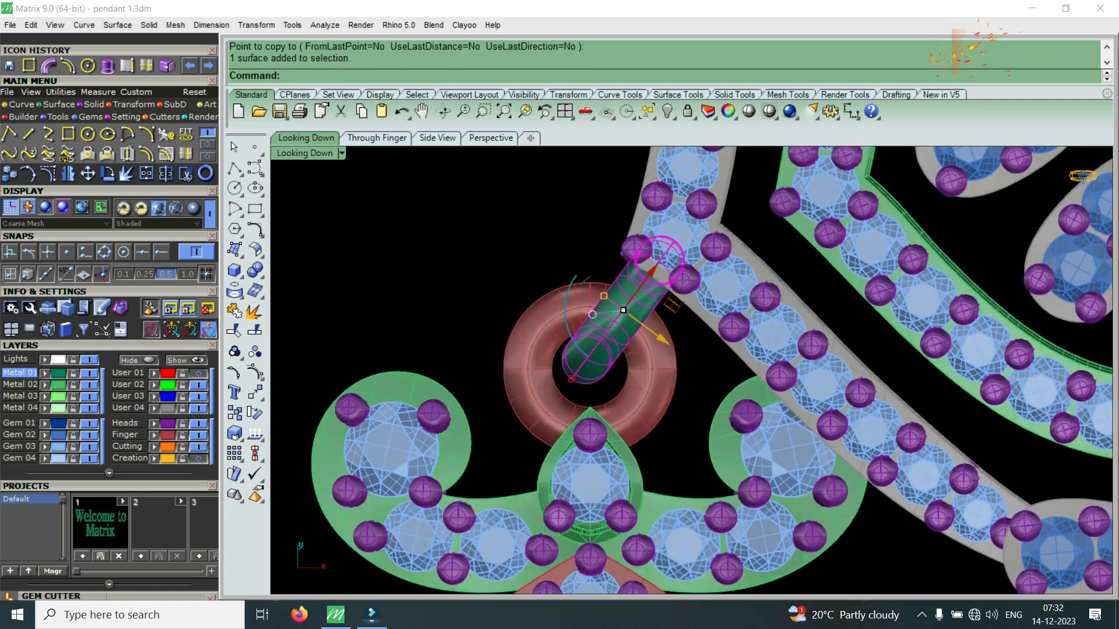
pyautogui.click(107, 173)
pyautogui.click(589, 311)
pyautogui.click(683, 218)
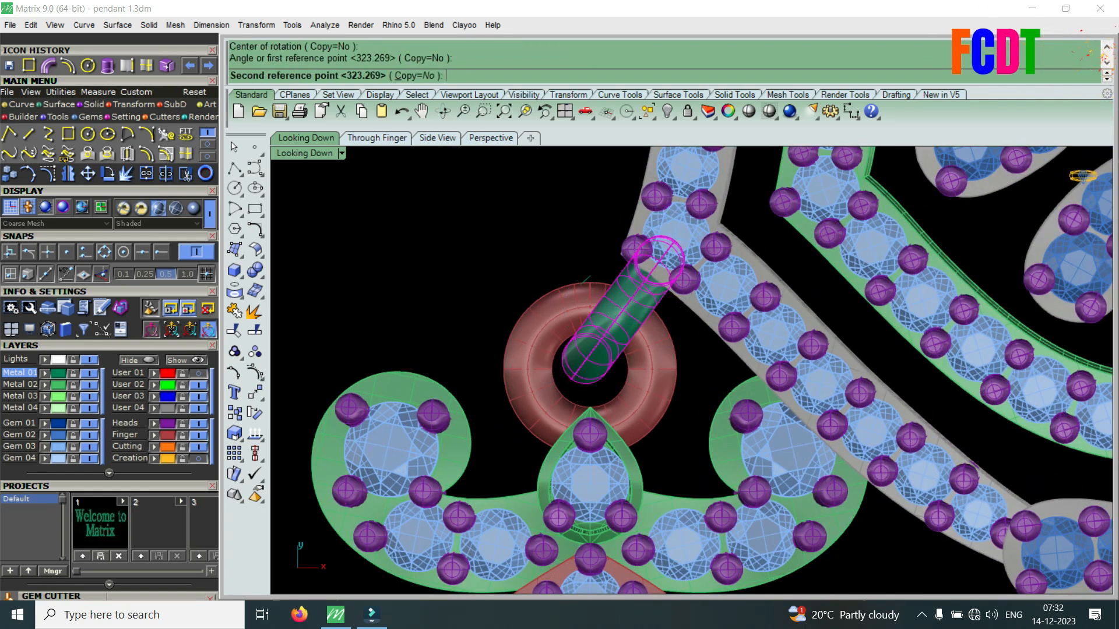
pyautogui.click(601, 319)
pyautogui.scroll(-11, 582, 295)
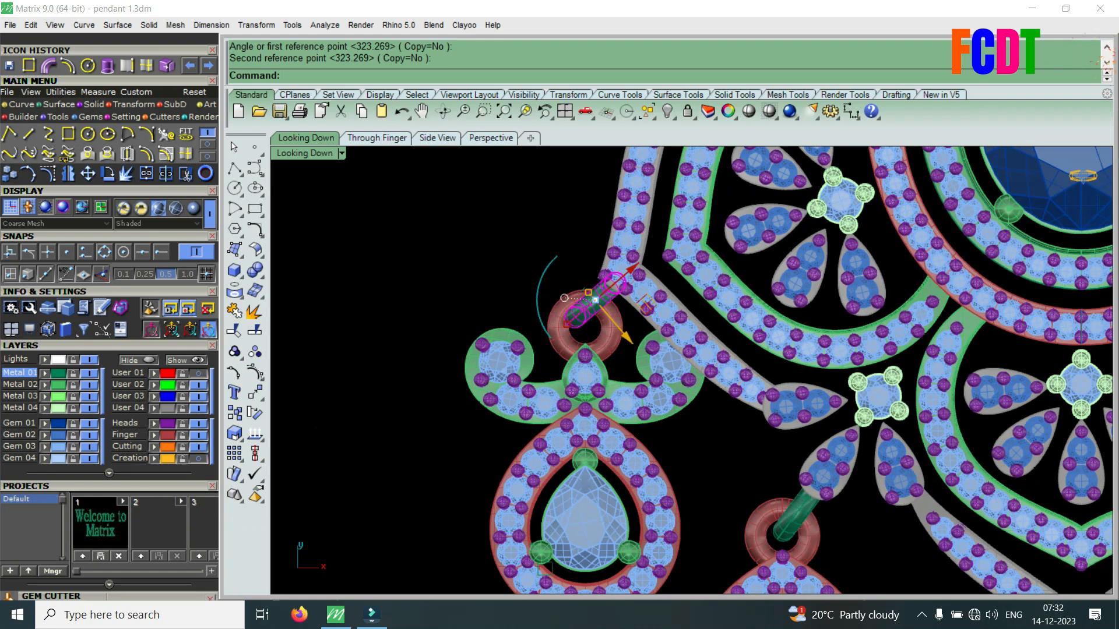
# Step: Shift the copied scroll-topped drop slightly left so its ring lines up with the rotated link ring
pyautogui.click(582, 297)
pyautogui.scroll(4, 612, 398)
pyautogui.moveTo(614, 402); pyautogui.dragTo(601, 402)
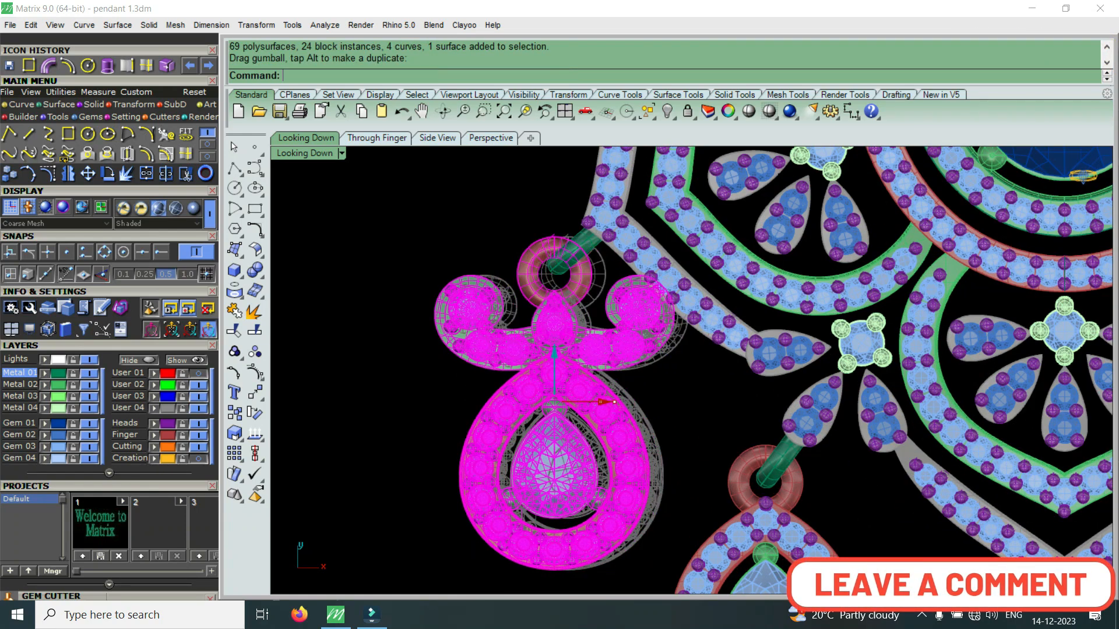
# Step: Examine in perspective how the left scroll-topped drop hangs from the corner's link ring
pyautogui.scroll(-7, 526, 406)
pyautogui.scroll(-5, 525, 405)
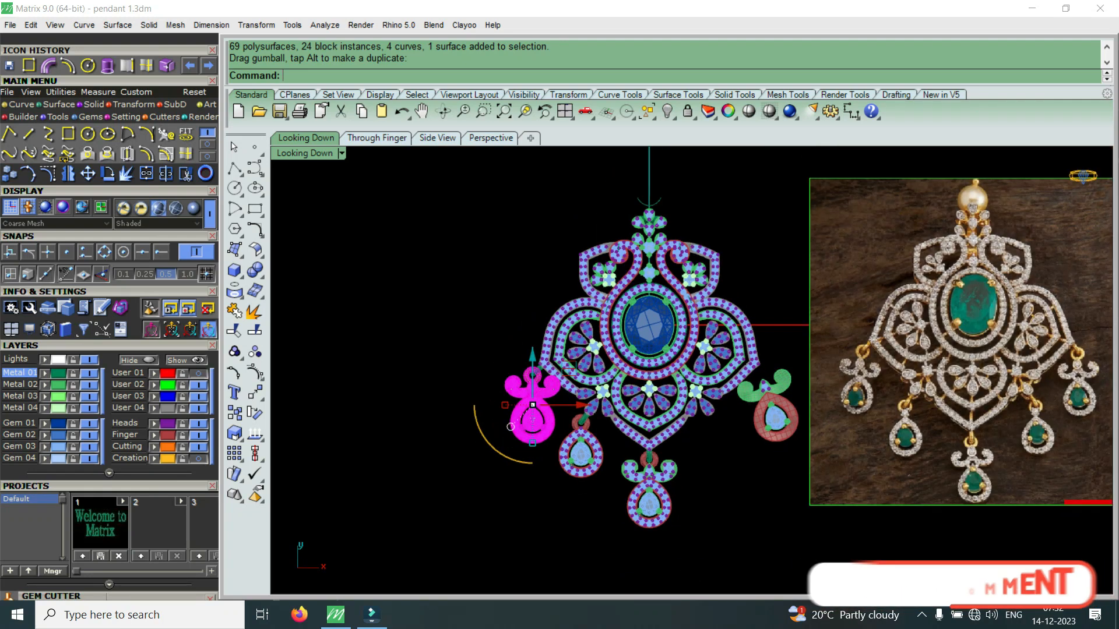
pyautogui.hotkey('ctrl', 'm')
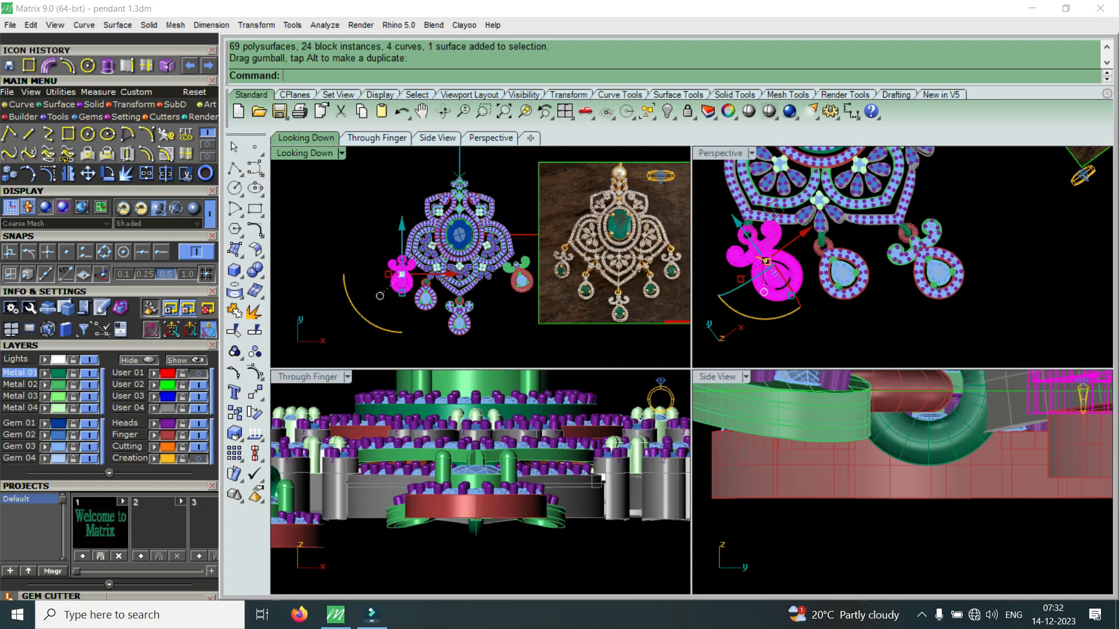
pyautogui.doubleClick(720, 154)
pyautogui.scroll(10, 363, 315)
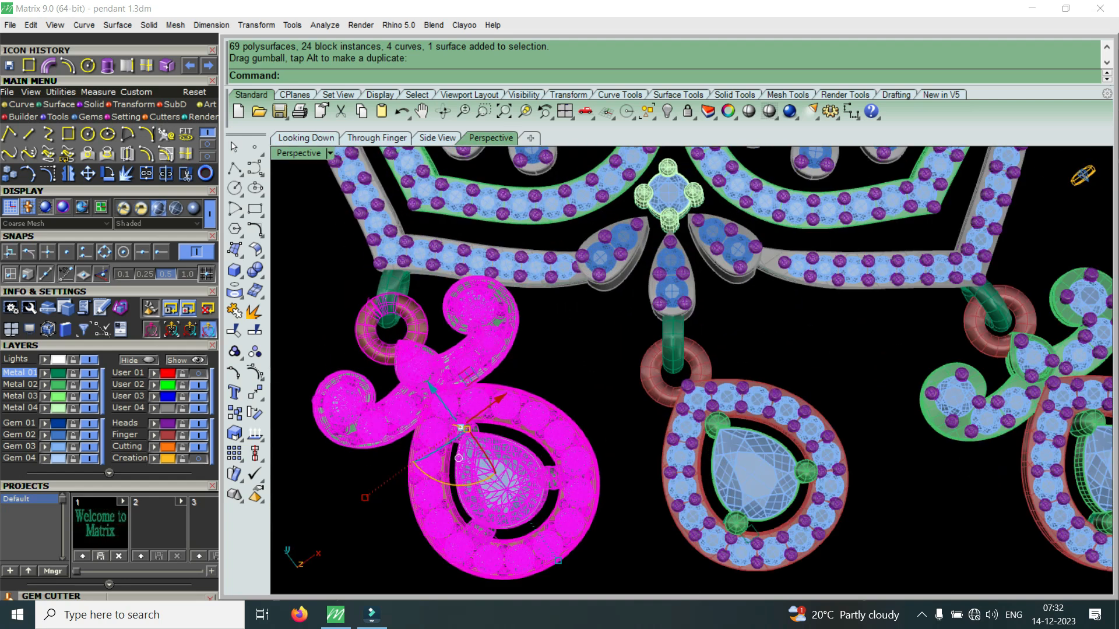
pyautogui.press('Escape')
pyautogui.moveTo(373, 373); pyautogui.dragTo(431, 297, button='right')
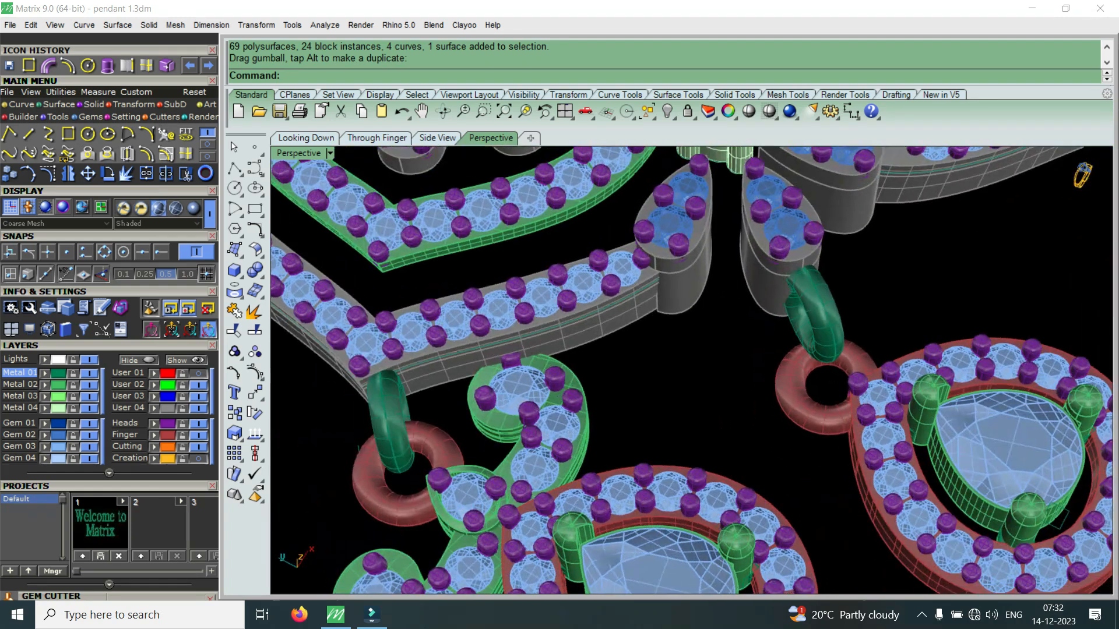
pyautogui.scroll(4, 373, 372)
# Step: Rotate the left corner's link ring slightly further about its frame end in the top view and nudge it along its length
pyautogui.click(420, 426)
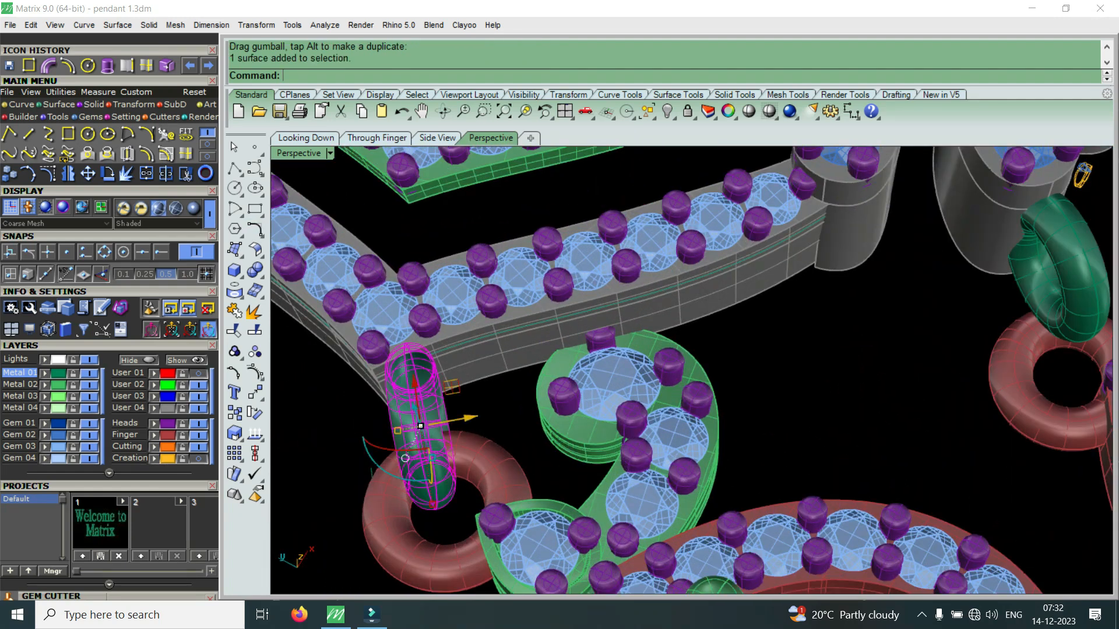
pyautogui.doubleClick(298, 153)
pyautogui.scroll(6, 405, 256)
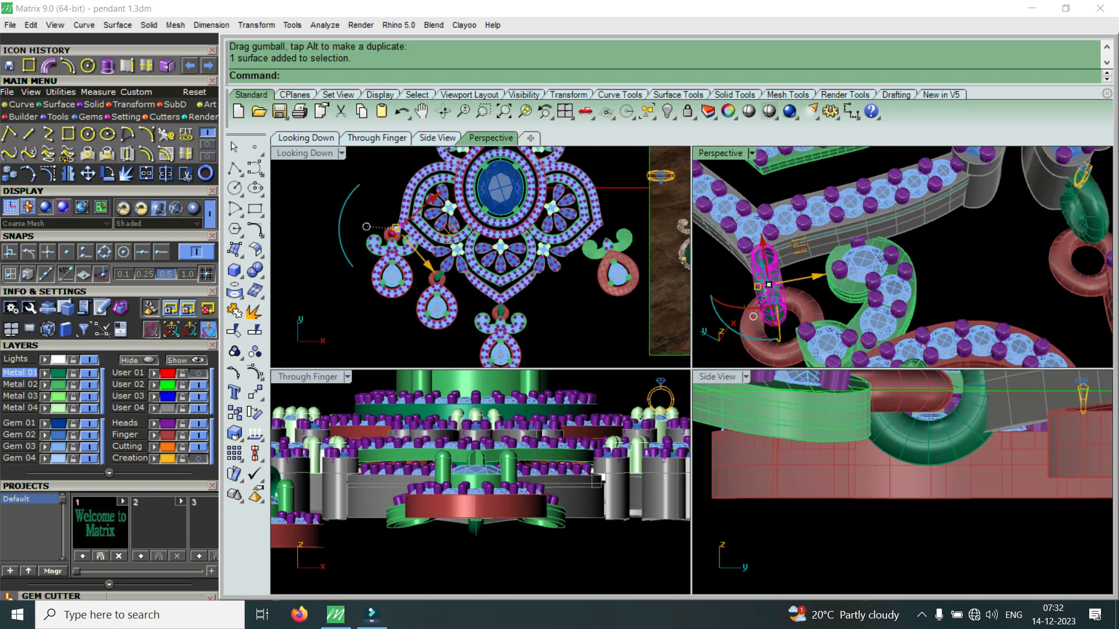
pyautogui.scroll(8, 392, 233)
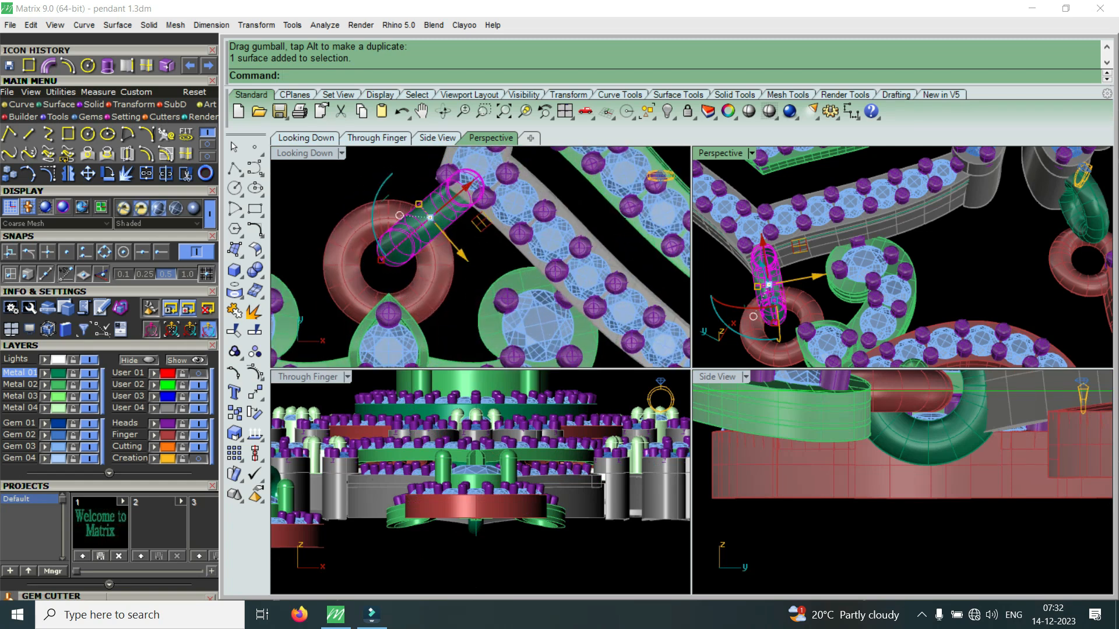
pyautogui.click(108, 174)
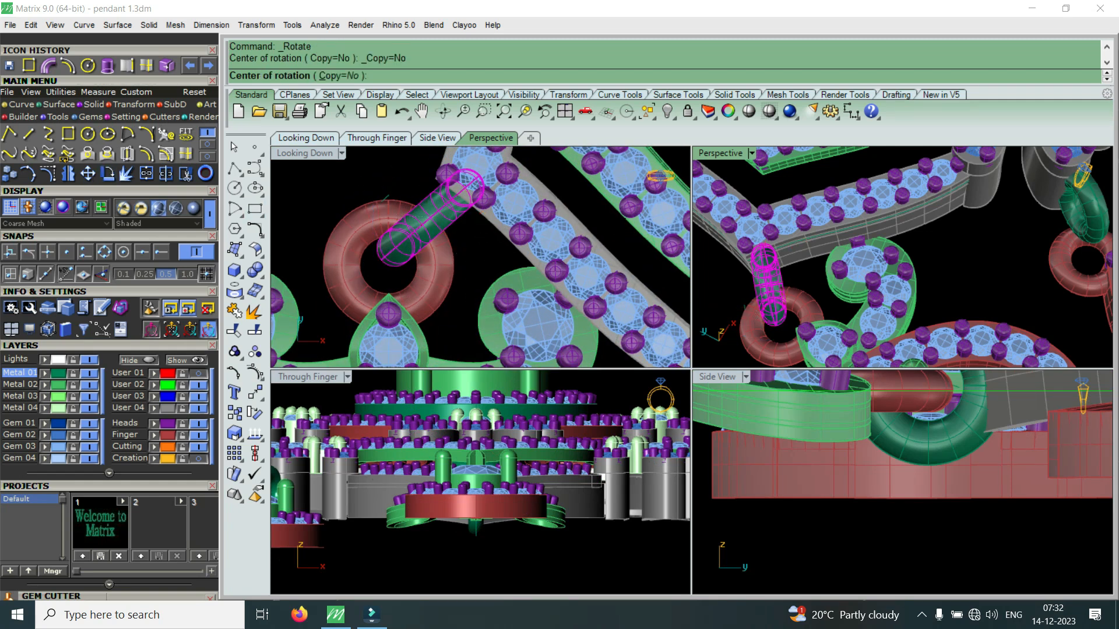
pyautogui.click(468, 190)
pyautogui.click(419, 237)
pyautogui.click(411, 231)
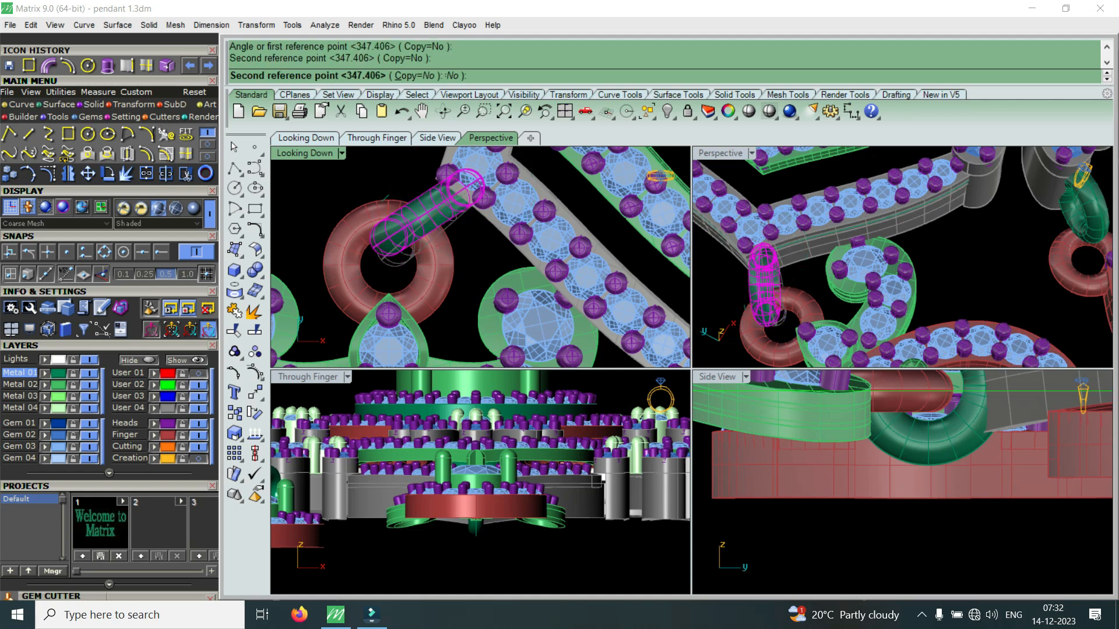
pyautogui.moveTo(467, 186); pyautogui.dragTo(465, 187)
pyautogui.press('Escape')
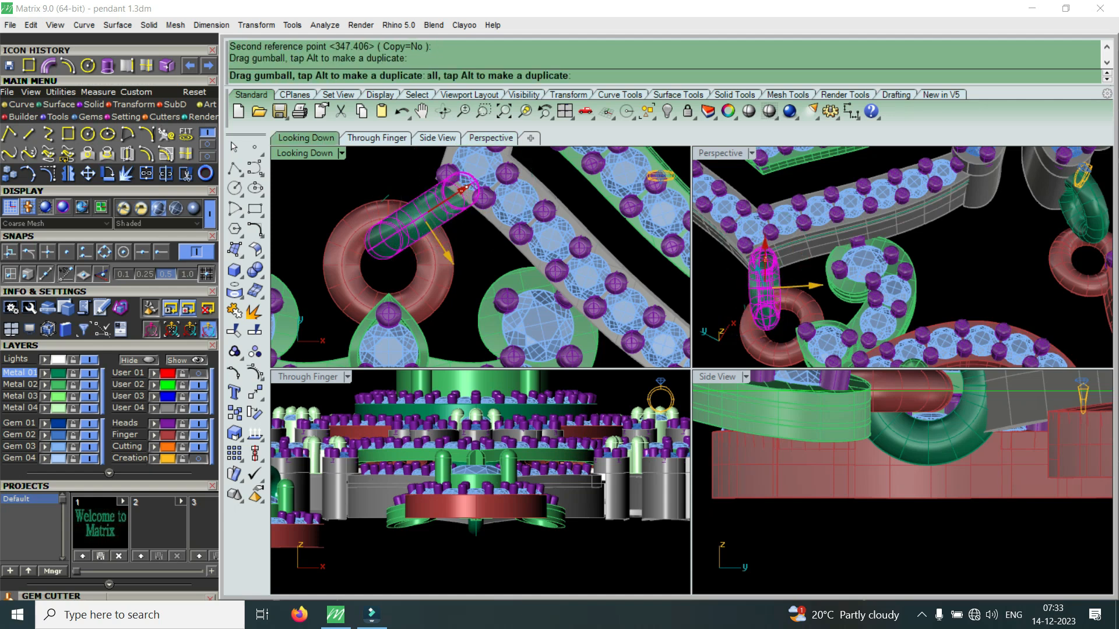
# Step: Move the left scroll-topped drop slightly up in the top view to bring its ring onto the link ring
pyautogui.scroll(-6, 410, 202)
pyautogui.press('Escape')
pyautogui.click(380, 348)
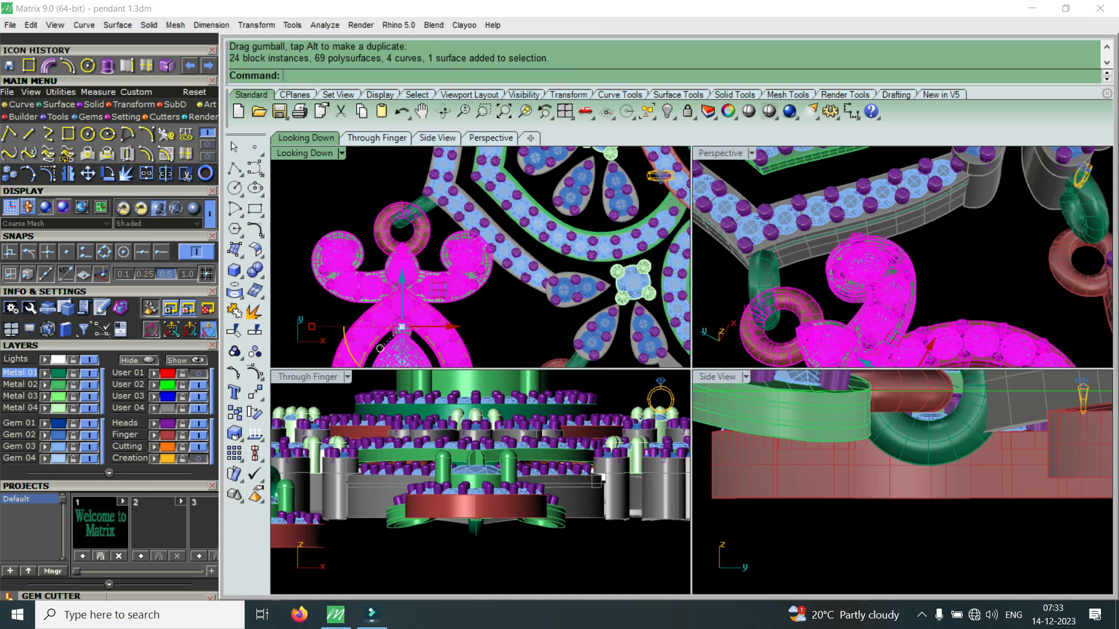
pyautogui.moveTo(401, 284); pyautogui.dragTo(402, 279)
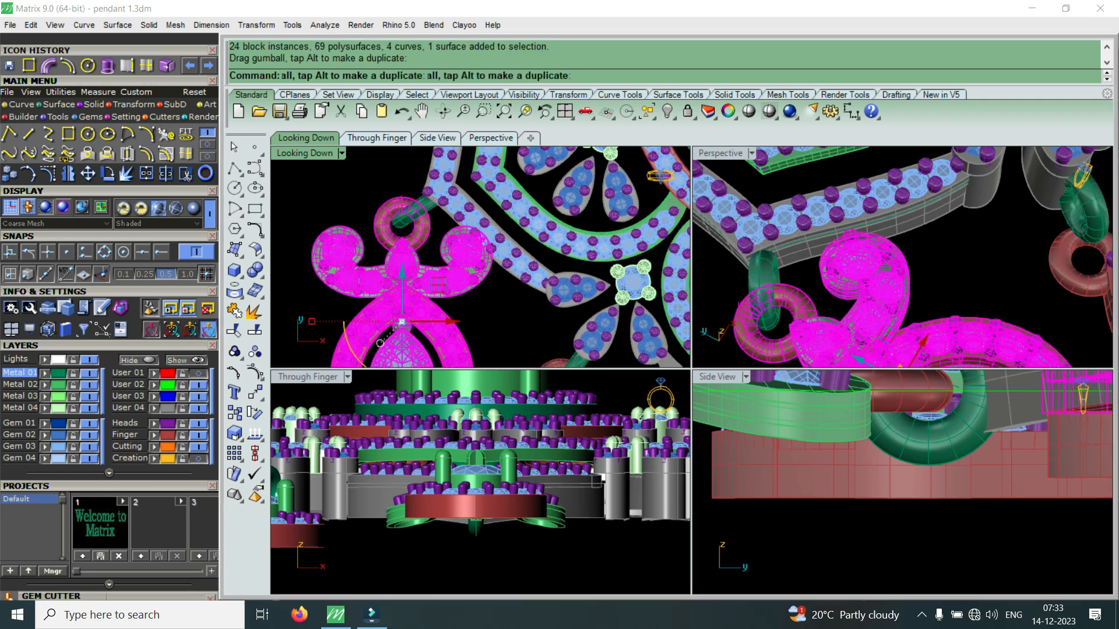
# Step: Rotate the left scroll-topped drop slightly about its ring so its lower end swings outward, and nudge it up
pyautogui.click(107, 173)
pyautogui.click(401, 218)
pyautogui.click(896, 301)
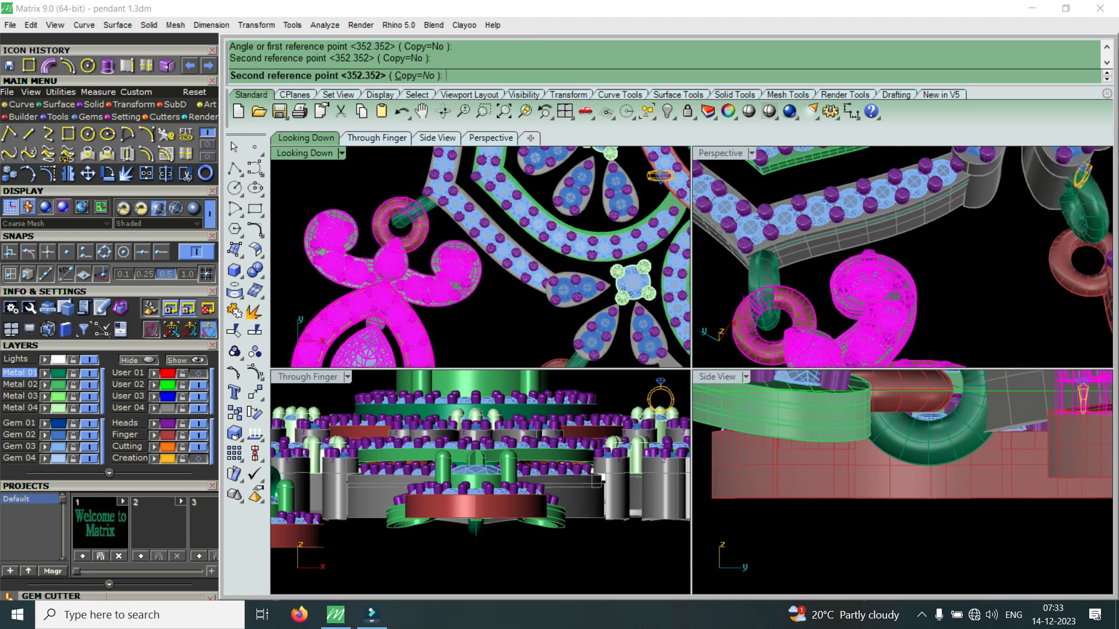
pyautogui.click(908, 361)
pyautogui.scroll(2, 402, 265)
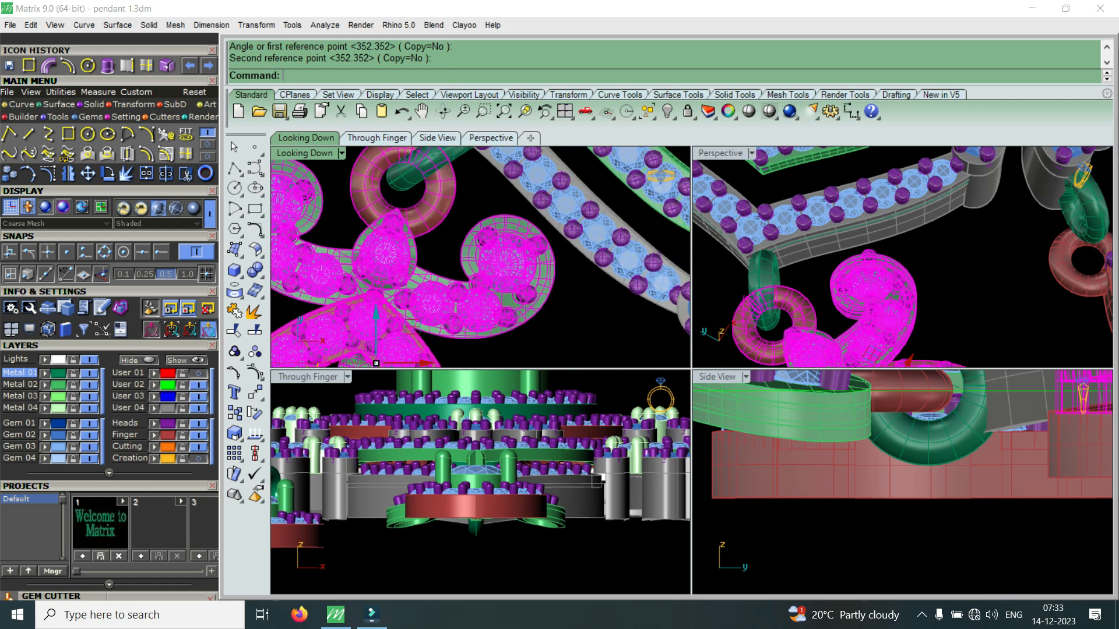
pyautogui.moveTo(376, 312); pyautogui.dragTo(376, 307)
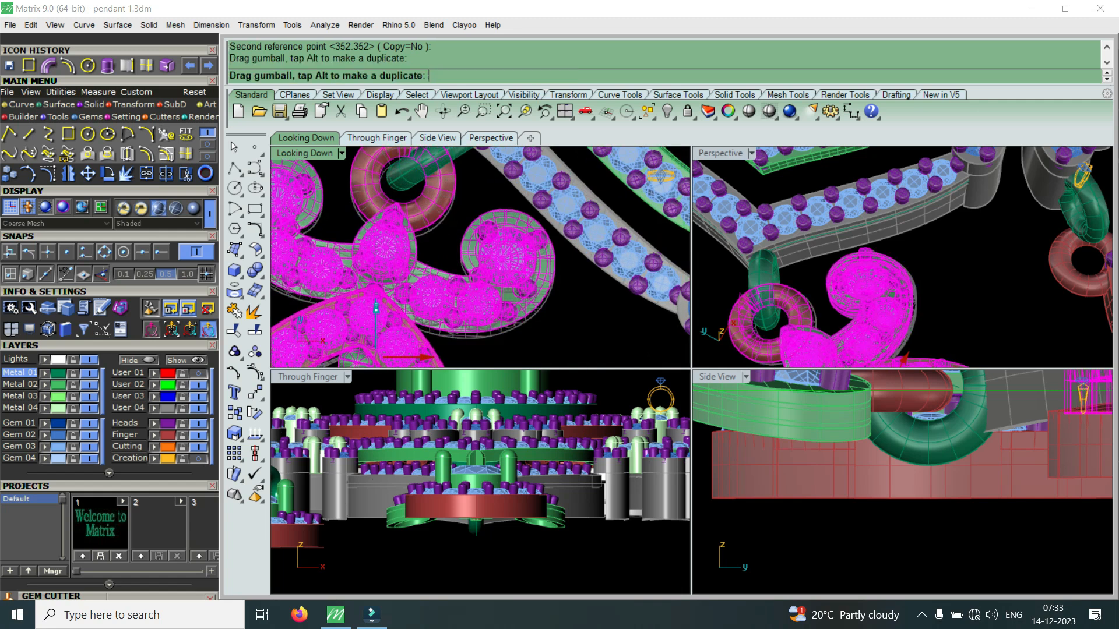
pyautogui.scroll(-6, 435, 256)
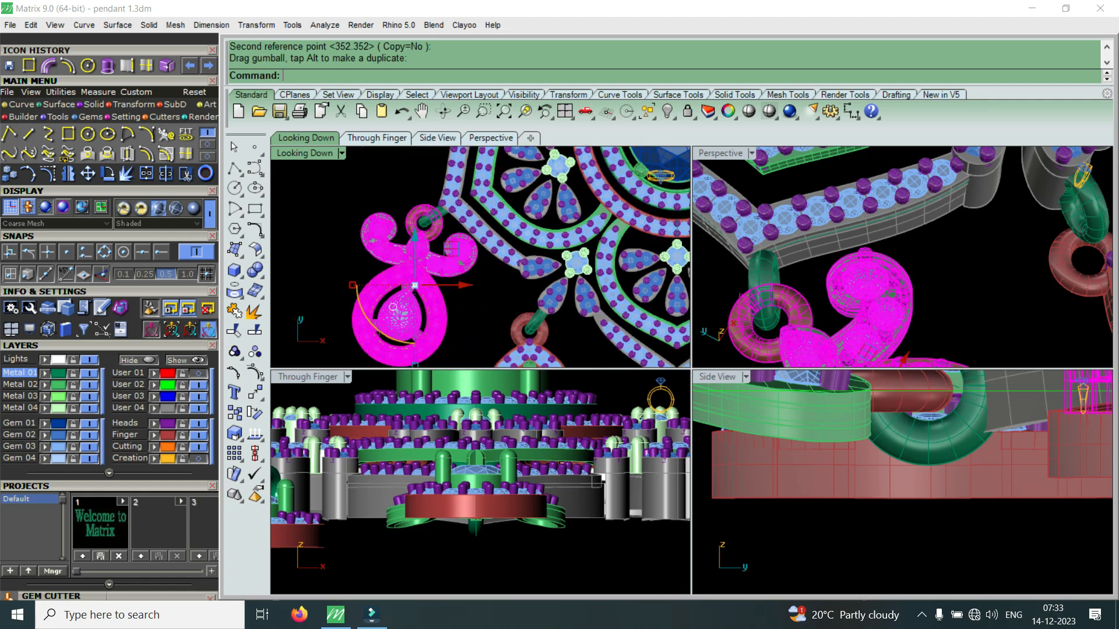
pyautogui.press('Escape')
# Step: Raise the plain pear-shaped drop vertically in the perspective view until its ring interlocks with the petal's link ring
pyautogui.scroll(-3, 414, 271)
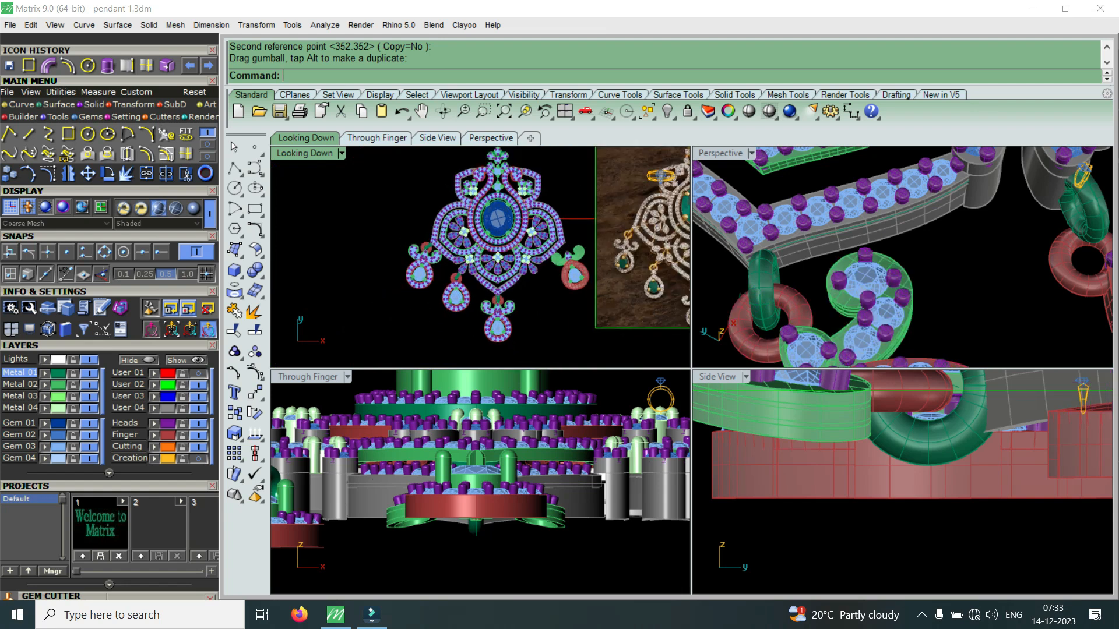
pyautogui.doubleClick(720, 153)
pyautogui.scroll(-8, 783, 443)
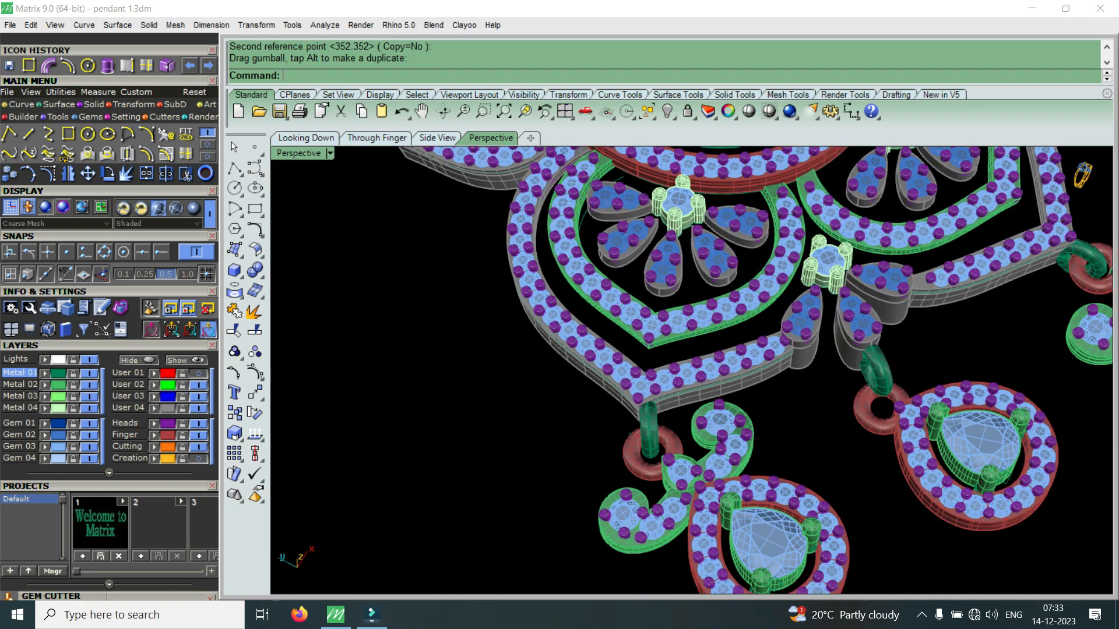
pyautogui.scroll(5, 932, 408)
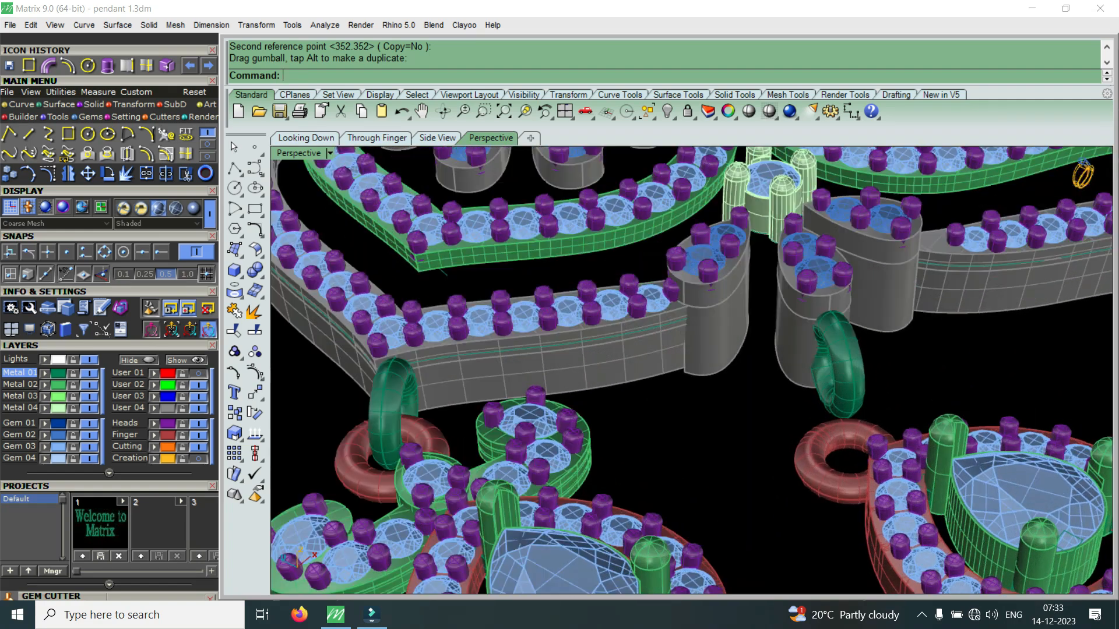
pyautogui.click(1011, 508)
pyautogui.scroll(8, 1002, 507)
pyautogui.moveTo(921, 484); pyautogui.dragTo(918, 460, button='right')
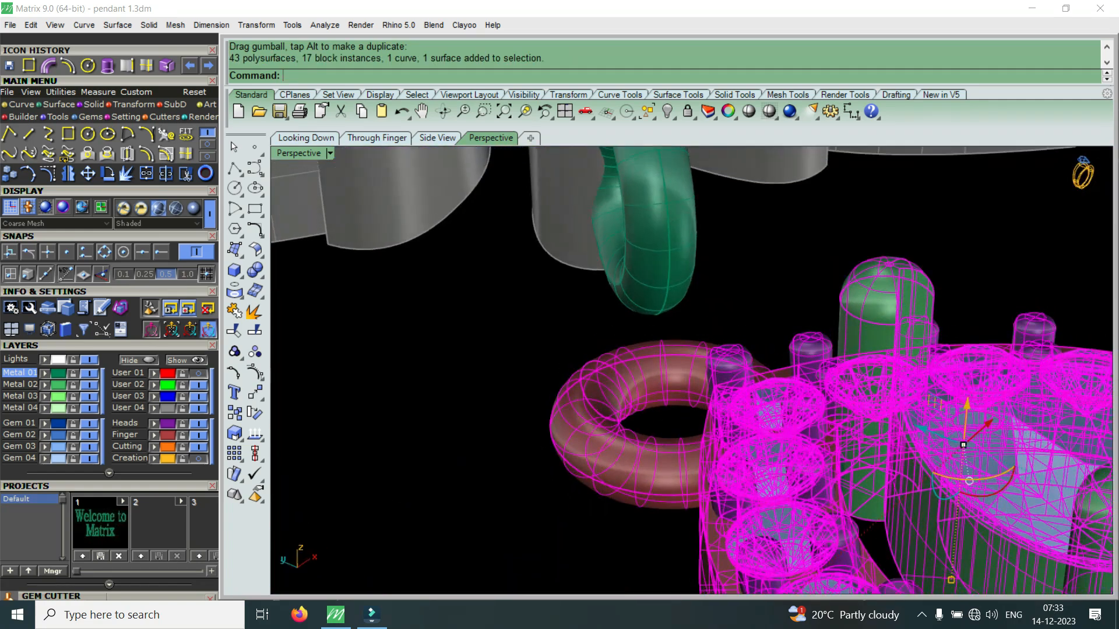
pyautogui.moveTo(967, 401); pyautogui.dragTo(985, 205)
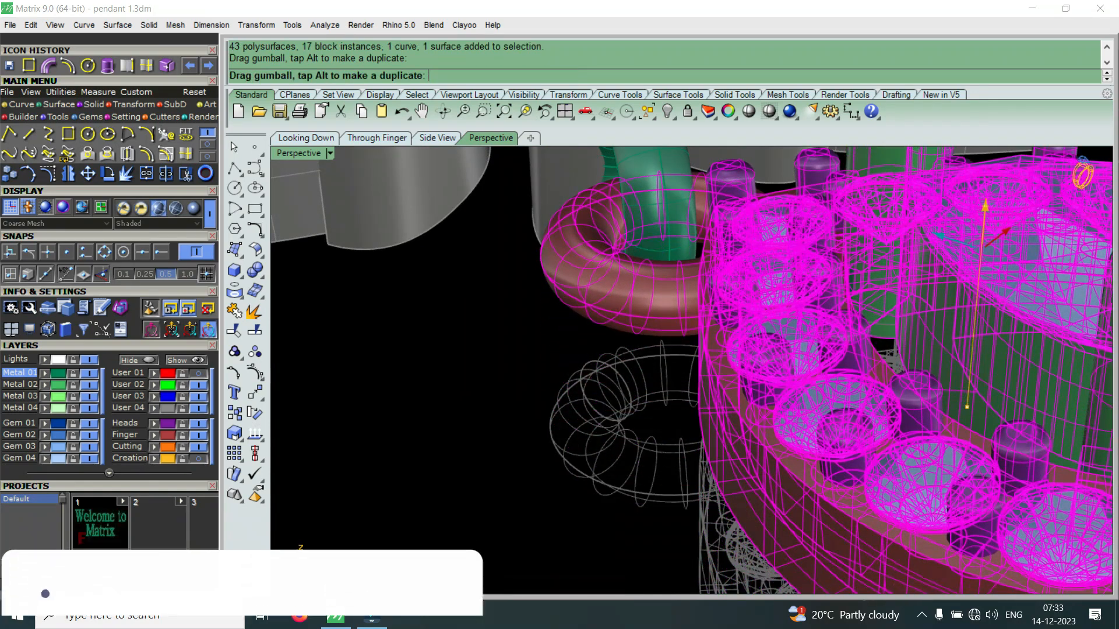
pyautogui.click(670, 349)
# Step: Raise the plain pear-shaped drop slightly more to centre its ring in the link ring's height
pyautogui.scroll(-4, 681, 347)
pyautogui.scroll(-5, 670, 355)
pyautogui.moveTo(722, 443); pyautogui.dragTo(726, 397, button='right')
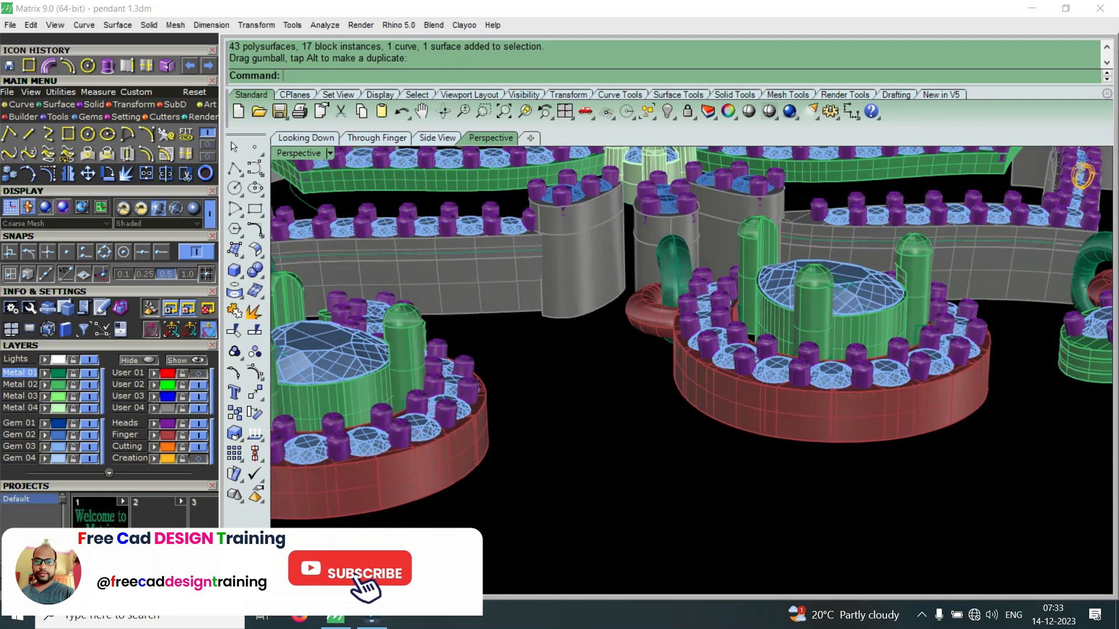
pyautogui.click(746, 408)
pyautogui.moveTo(786, 251); pyautogui.dragTo(786, 242)
pyautogui.click(833, 478)
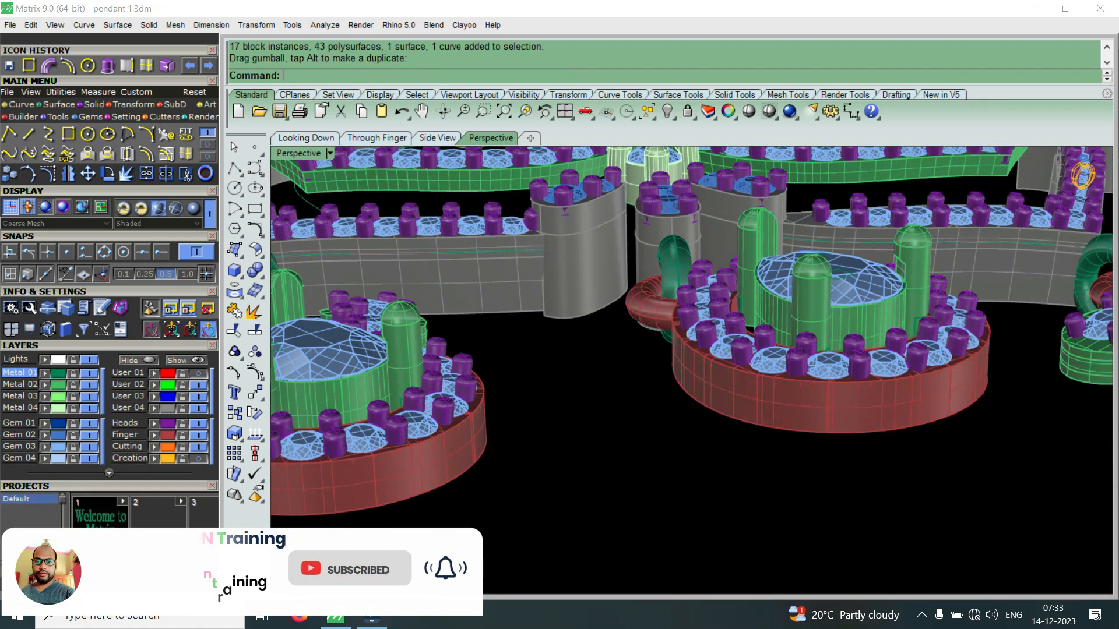
# Step: Raise the left scroll-topped drop slightly in height so its ring passes through the middle of the corner's link ring
pyautogui.scroll(-7, 833, 350)
pyautogui.scroll(7, 574, 335)
pyautogui.moveTo(583, 385); pyautogui.dragTo(798, 379, button='right')
pyautogui.click(799, 384)
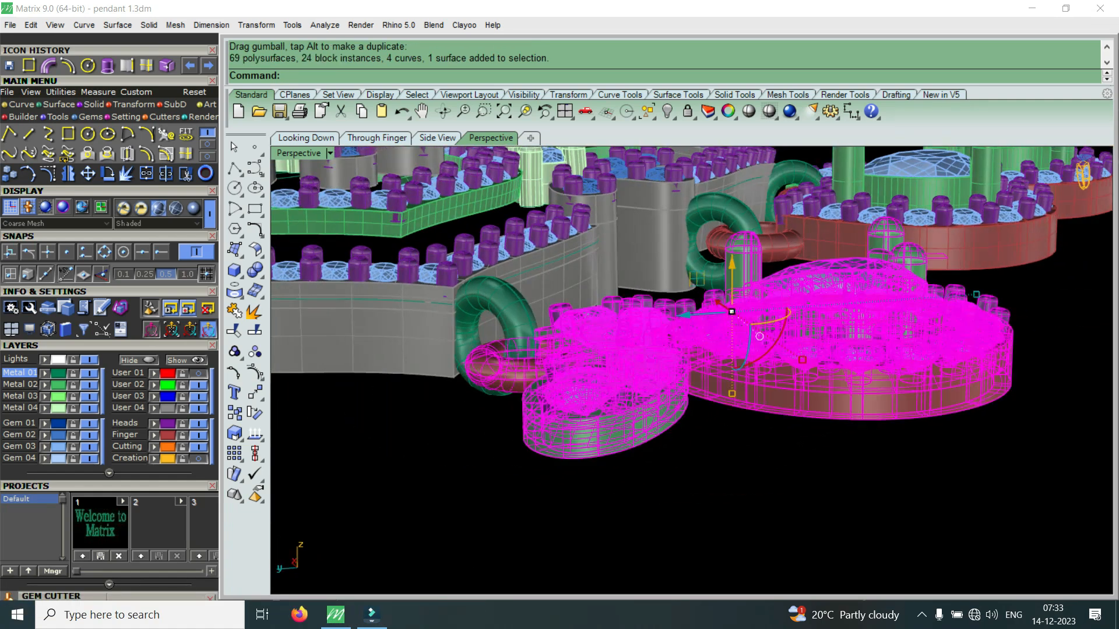
pyautogui.moveTo(732, 274); pyautogui.dragTo(732, 250)
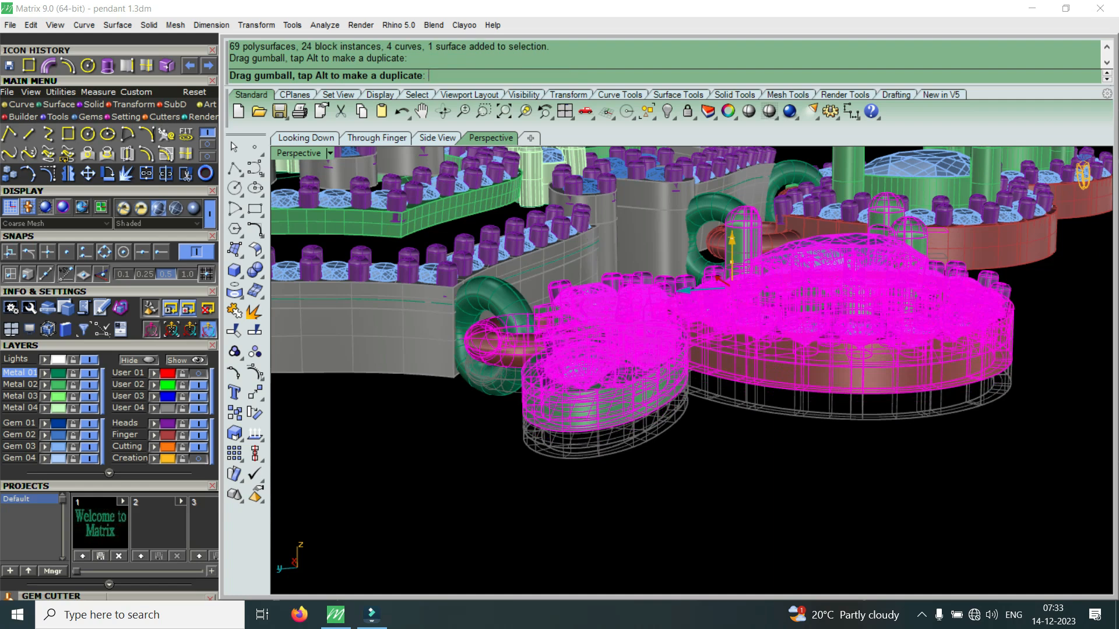
pyautogui.press('Escape')
pyautogui.moveTo(729, 280); pyautogui.dragTo(641, 390, button='right')
pyautogui.scroll(-5, 659, 384)
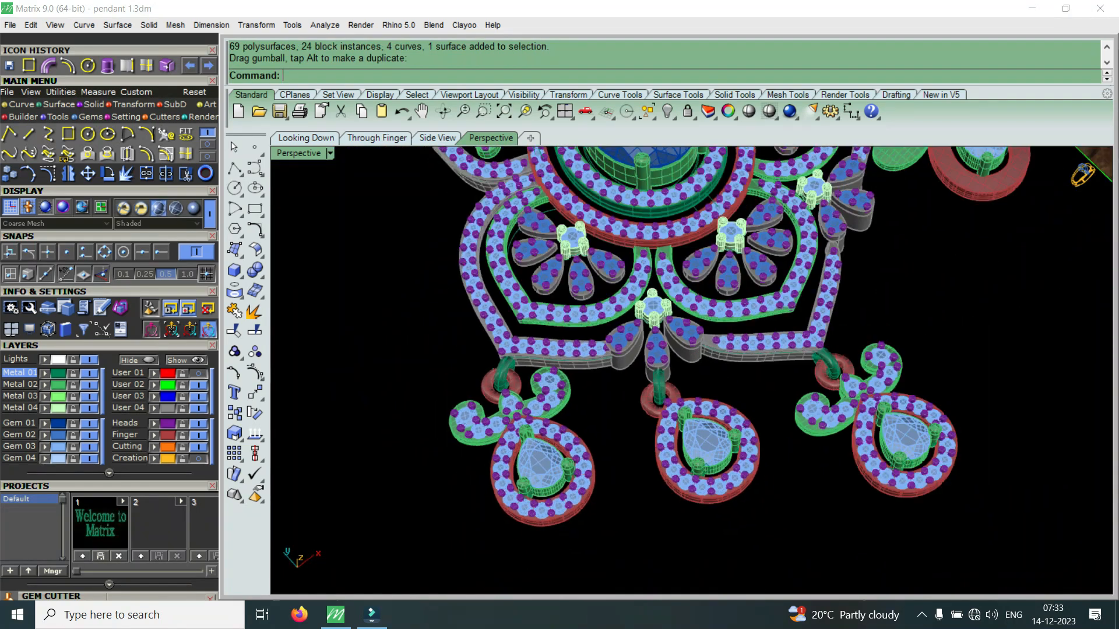
# Step: Delete the right-hand flower lobe with its frame and the loose scroll-topped drop hanging beside it
pyautogui.scroll(6, 871, 373)
pyautogui.moveTo(862, 373); pyautogui.dragTo(583, 438, button='right')
pyautogui.scroll(-6, 583, 437)
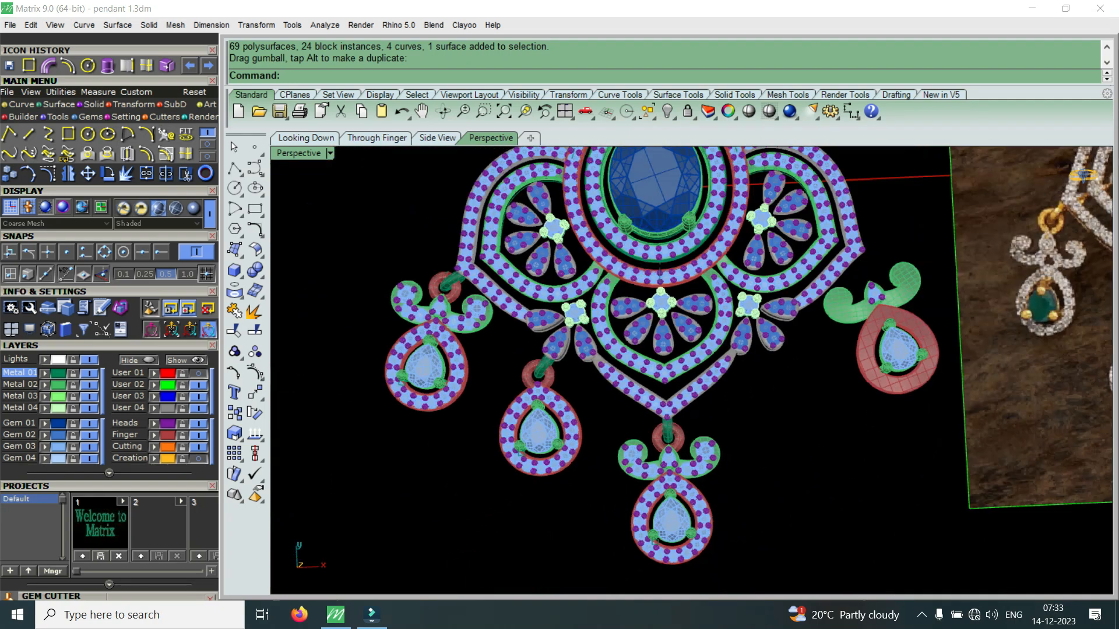
pyautogui.scroll(-4, 588, 436)
pyautogui.scroll(4, 765, 299)
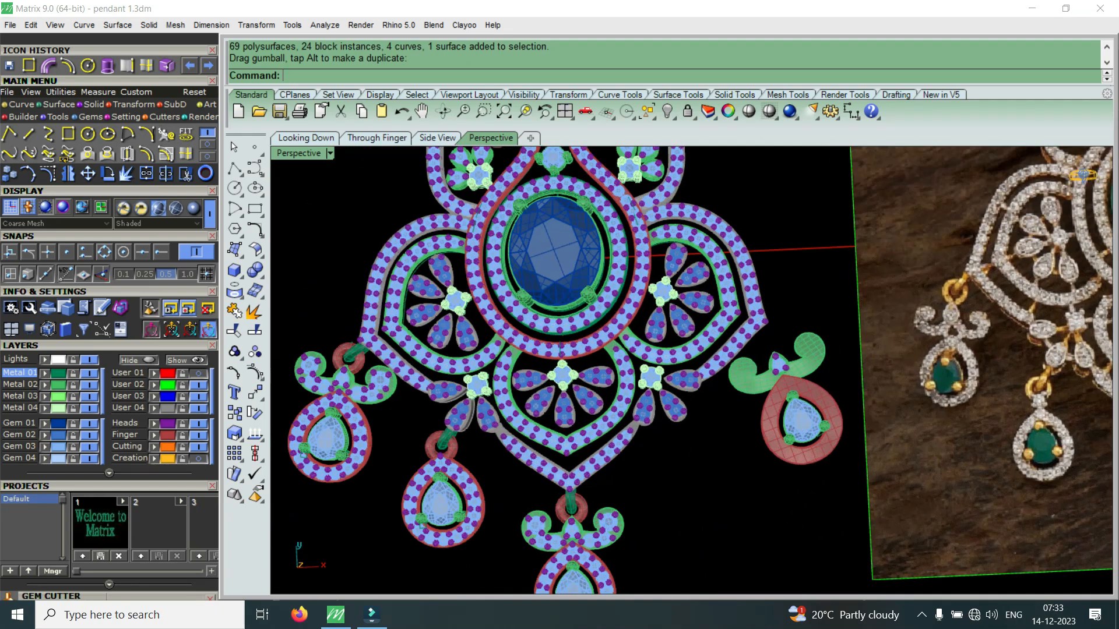
pyautogui.moveTo(757, 352); pyautogui.dragTo(756, 354)
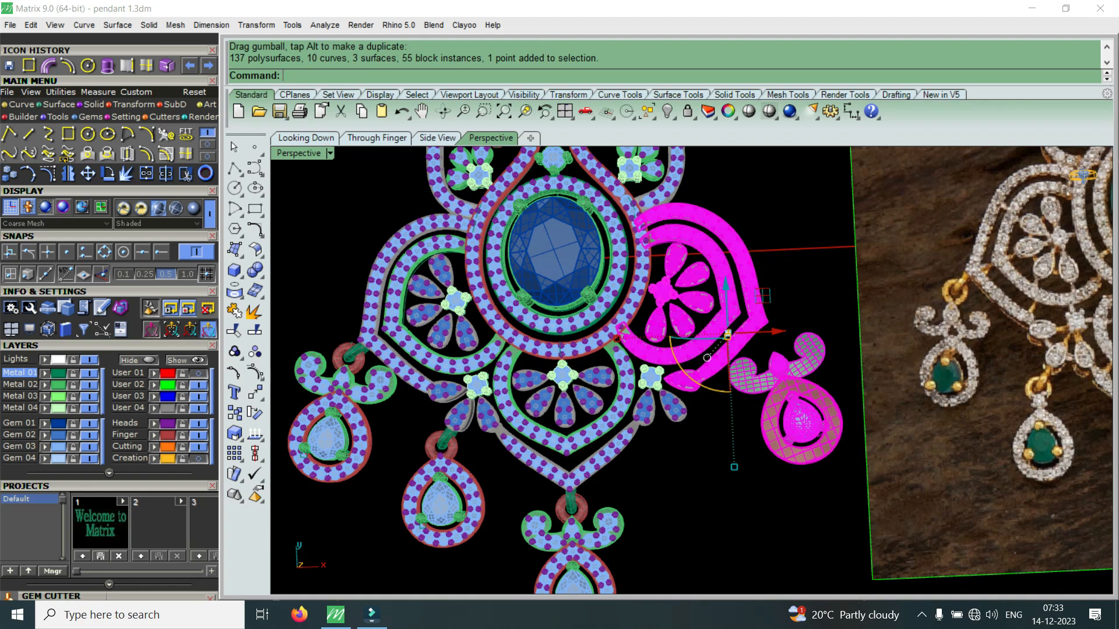
pyautogui.press('Delete')
# Step: Delete the small petal cluster between the lower flower lobe and the removed right-hand lobe
pyautogui.scroll(8, 688, 370)
pyautogui.moveTo(701, 355); pyautogui.dragTo(607, 447)
pyautogui.press('Delete')
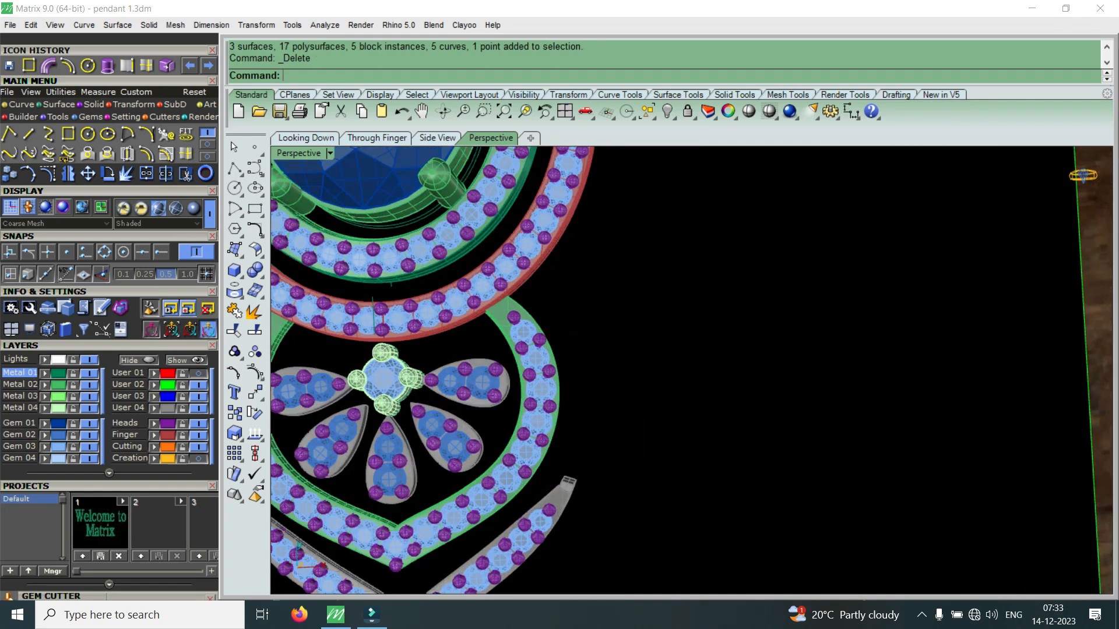
# Step: Delete the upper-right side panel with its gem-set frame and small petal flower
pyautogui.scroll(-12, 674, 399)
pyautogui.scroll(4, 660, 178)
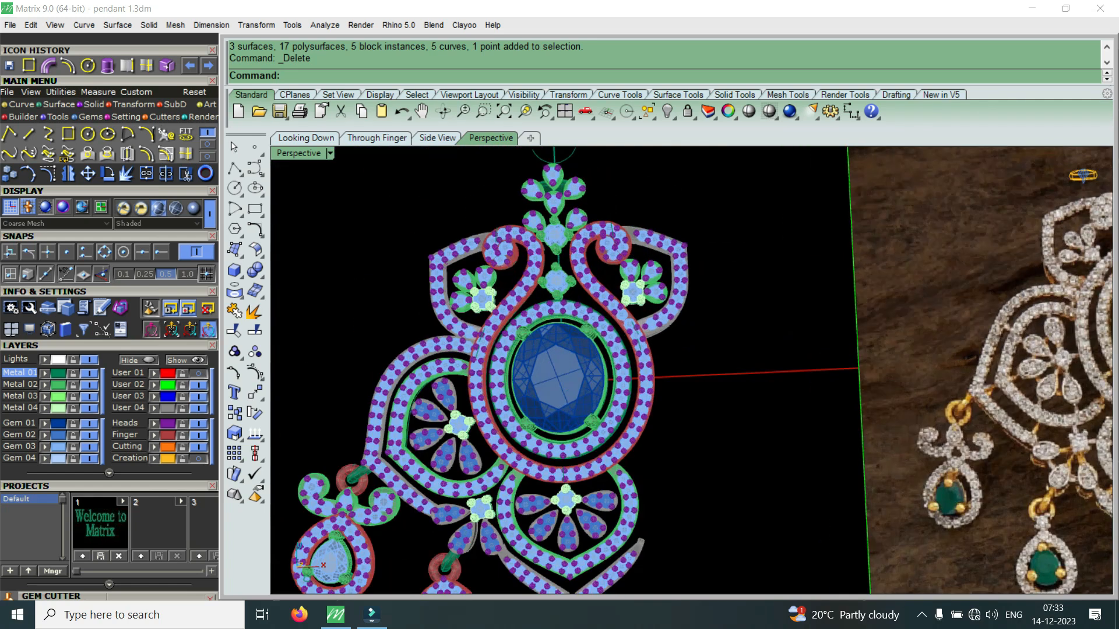
pyautogui.scroll(3, 676, 227)
pyautogui.moveTo(644, 334); pyautogui.dragTo(644, 335)
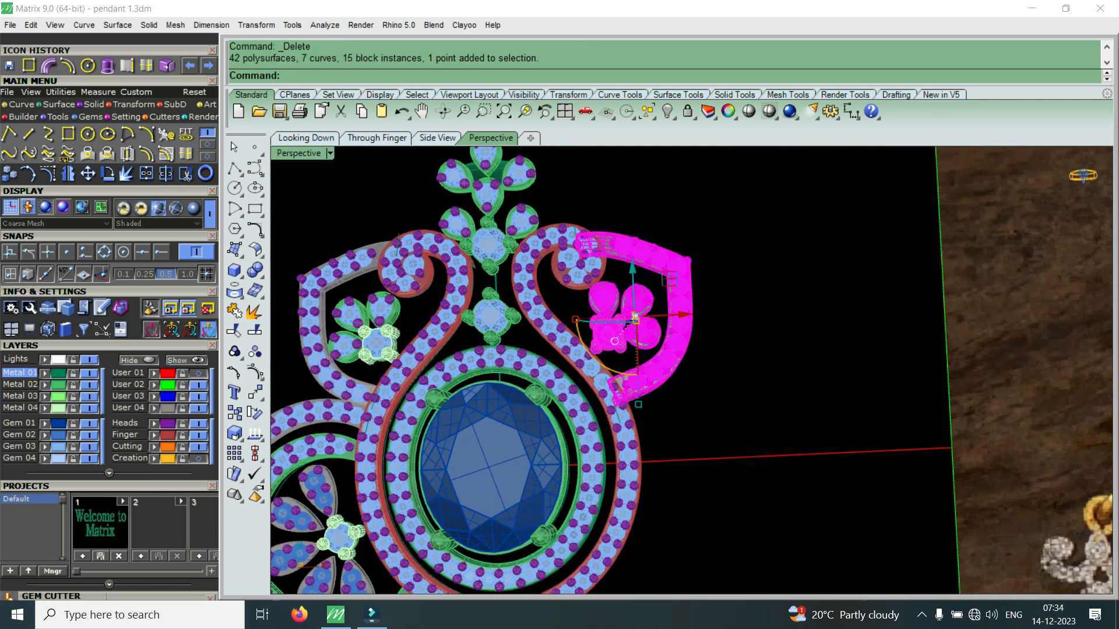
pyautogui.press('Delete')
pyautogui.scroll(-8, 708, 254)
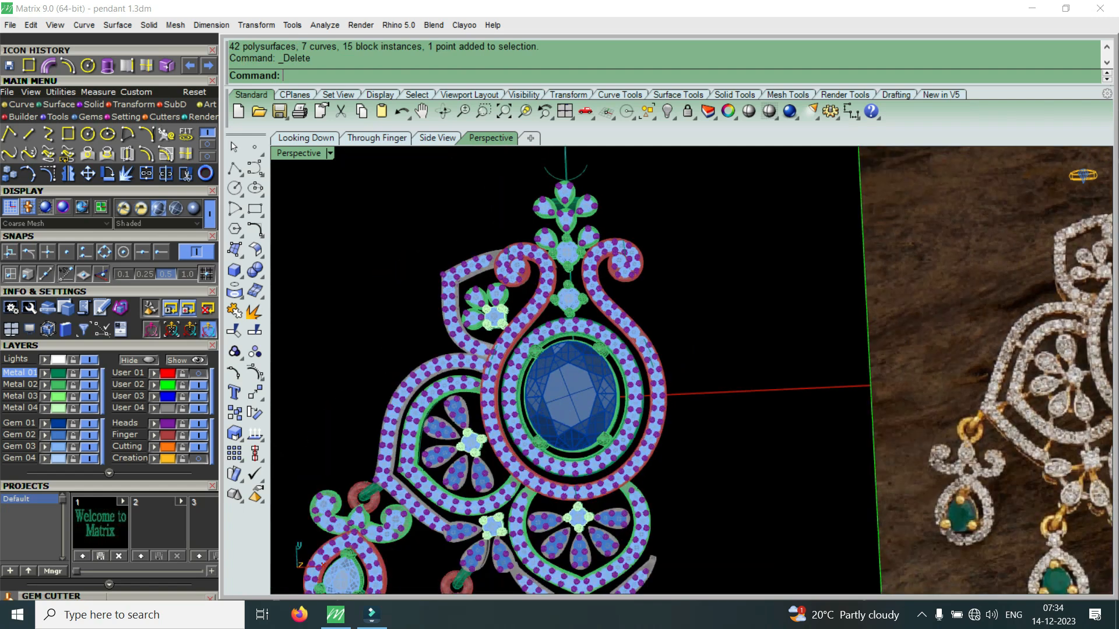
# Step: Draw a short vertical interpolated curve in the top view from the inner V frame's tip to the outer V frame's inner corner
pyautogui.scroll(8, 621, 500)
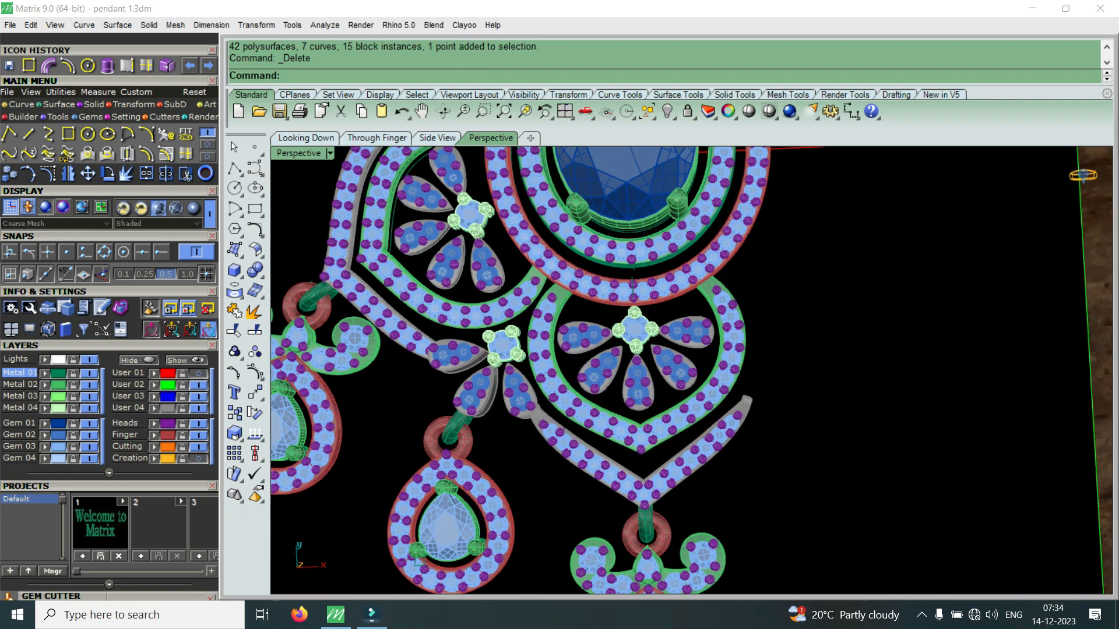
pyautogui.doubleClick(298, 154)
pyautogui.doubleClick(304, 153)
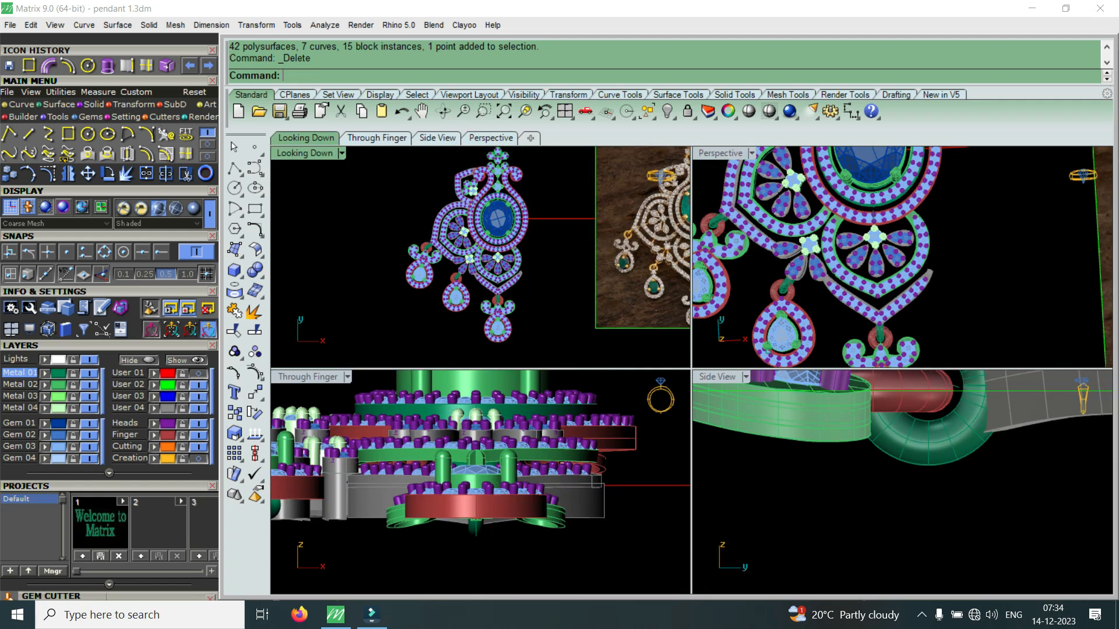
pyautogui.scroll(6, 744, 436)
pyautogui.scroll(-6, 571, 448)
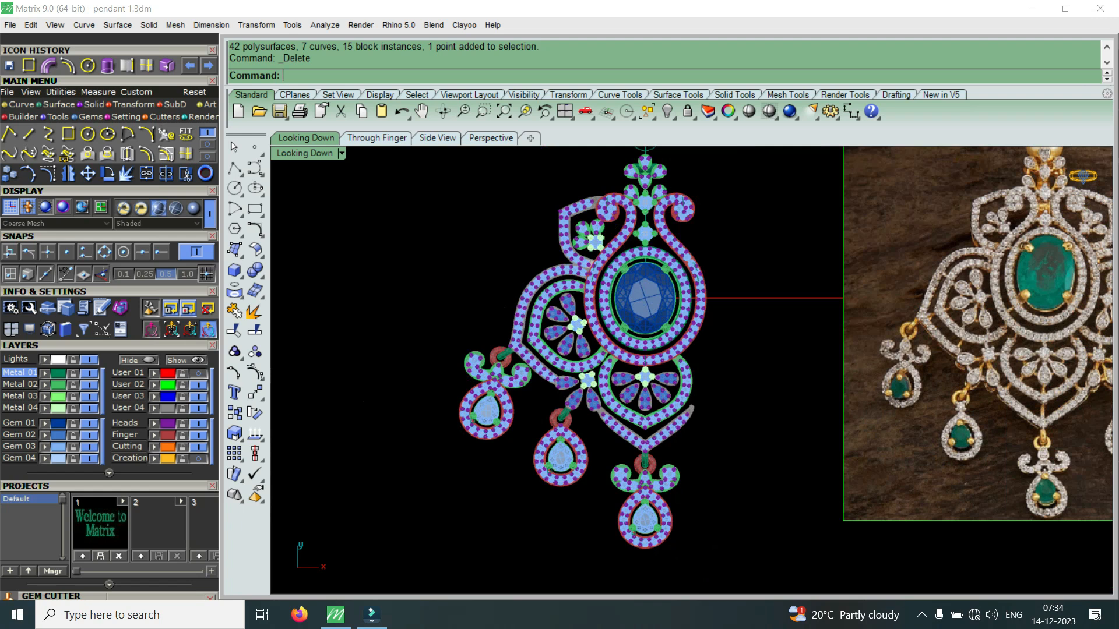
pyautogui.scroll(10, 646, 443)
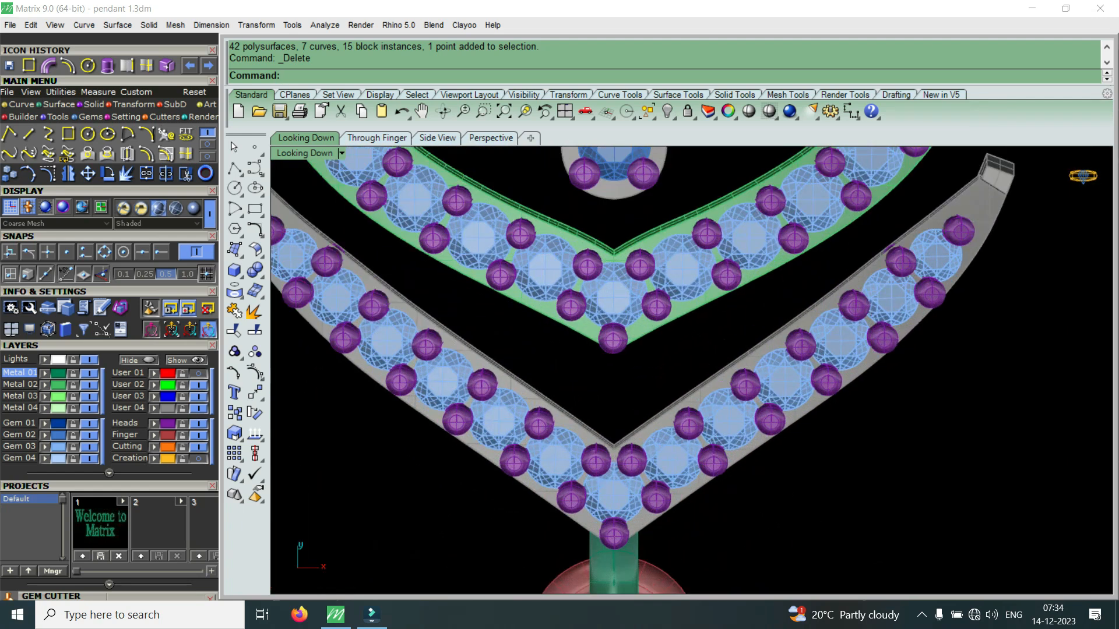
pyautogui.click(49, 134)
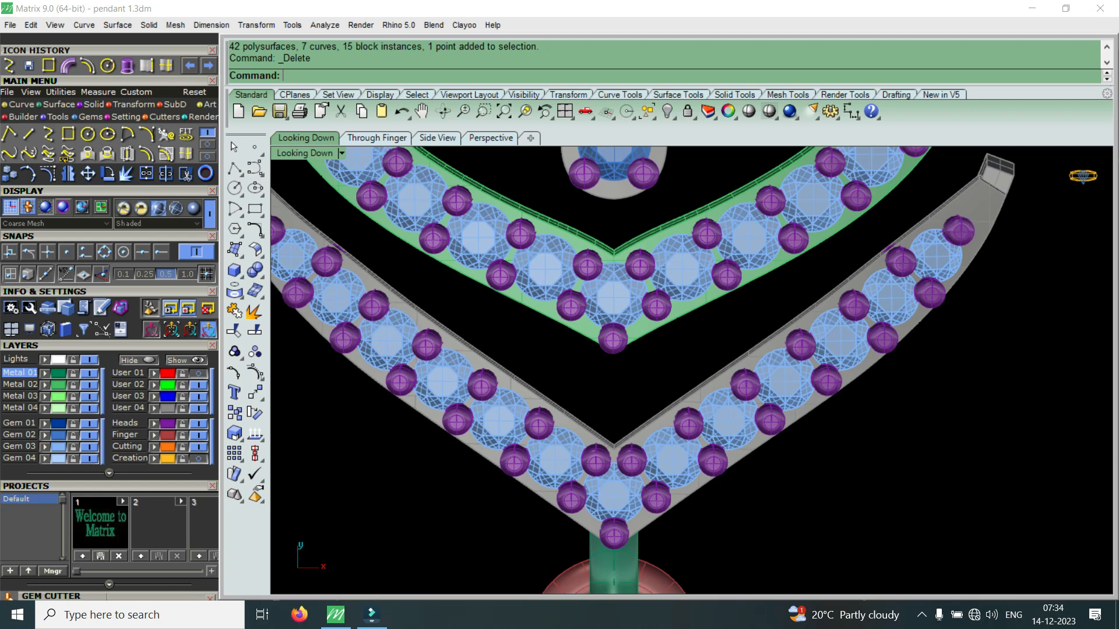
pyautogui.scroll(3, 618, 365)
pyautogui.click(599, 338)
pyautogui.scroll(-3, 598, 335)
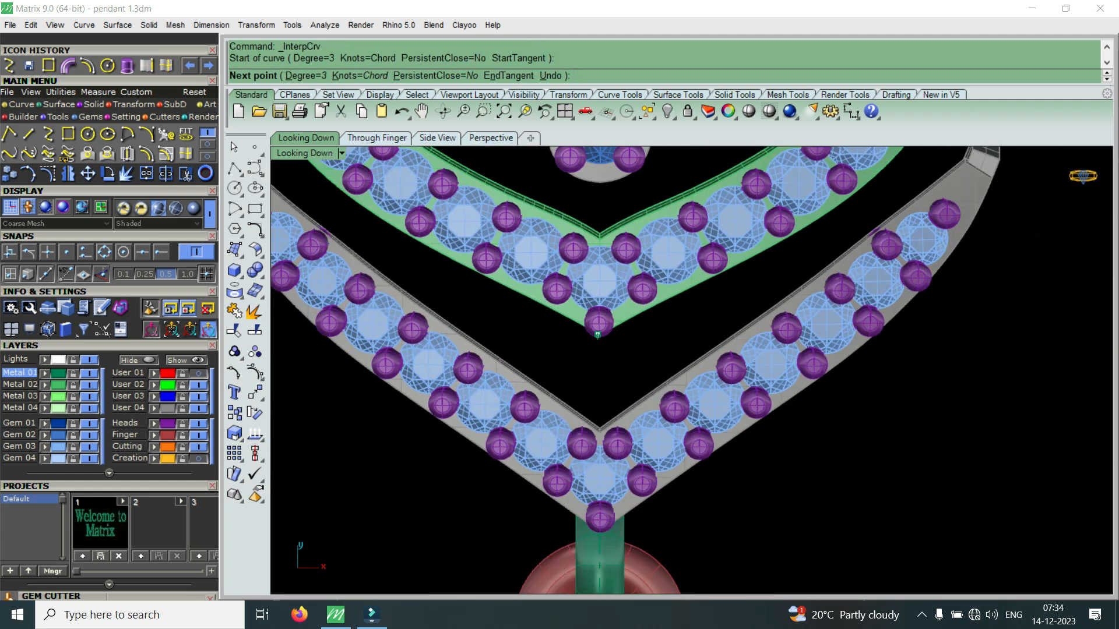
pyautogui.click(598, 419)
pyautogui.press('Return')
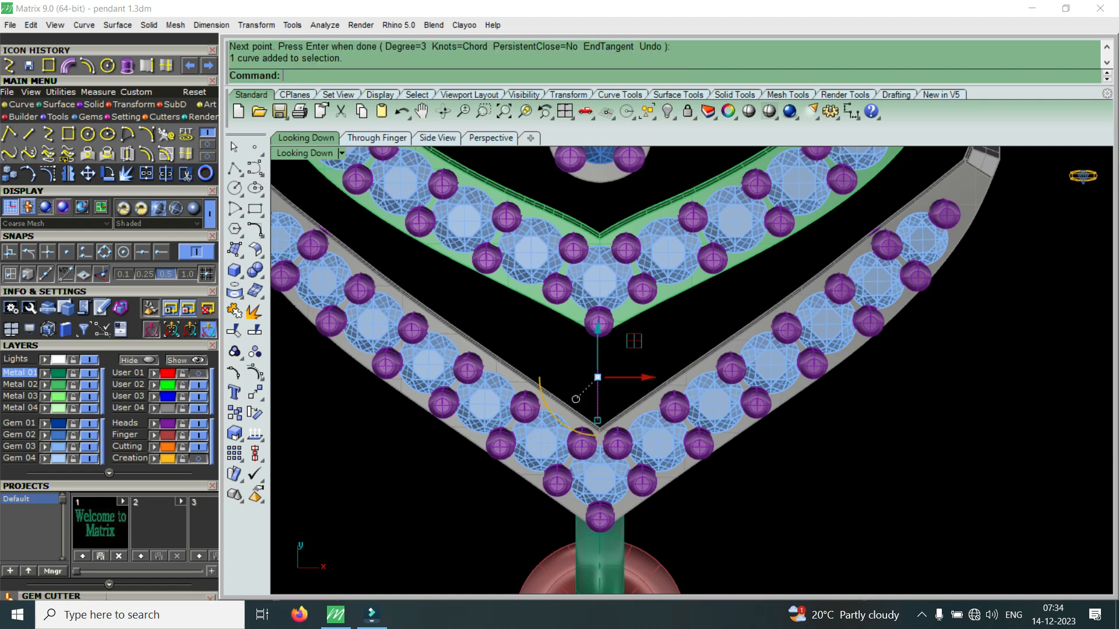
# Step: Turn on the connecting curve's control points and pull its end points farther toward the inner green frame
pyautogui.hotkey('ctrl', 'm')
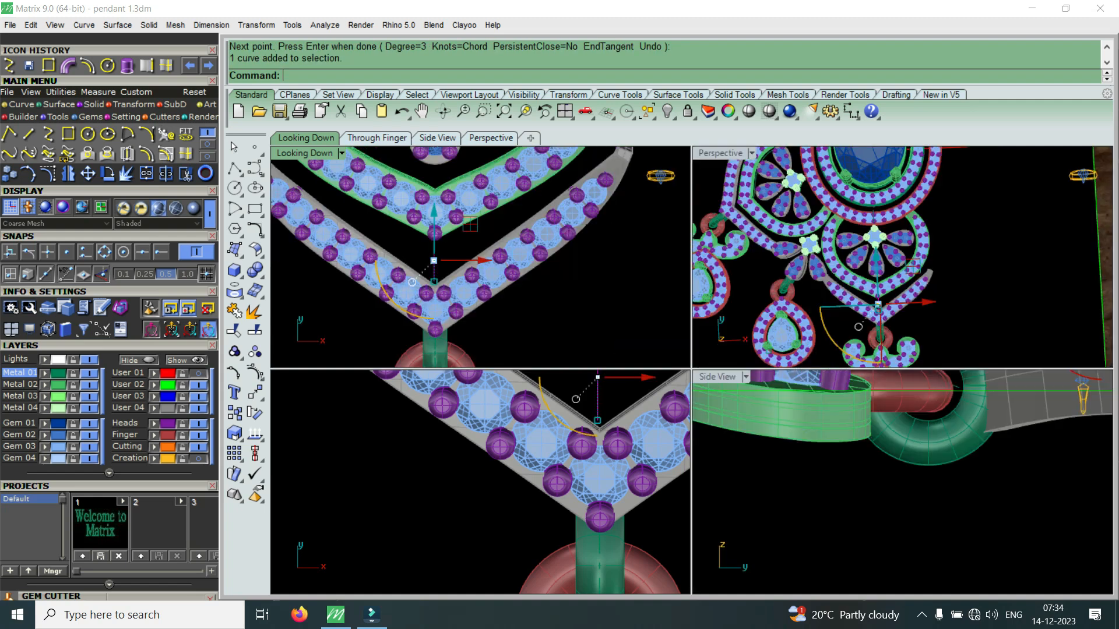
pyautogui.scroll(-14, 945, 515)
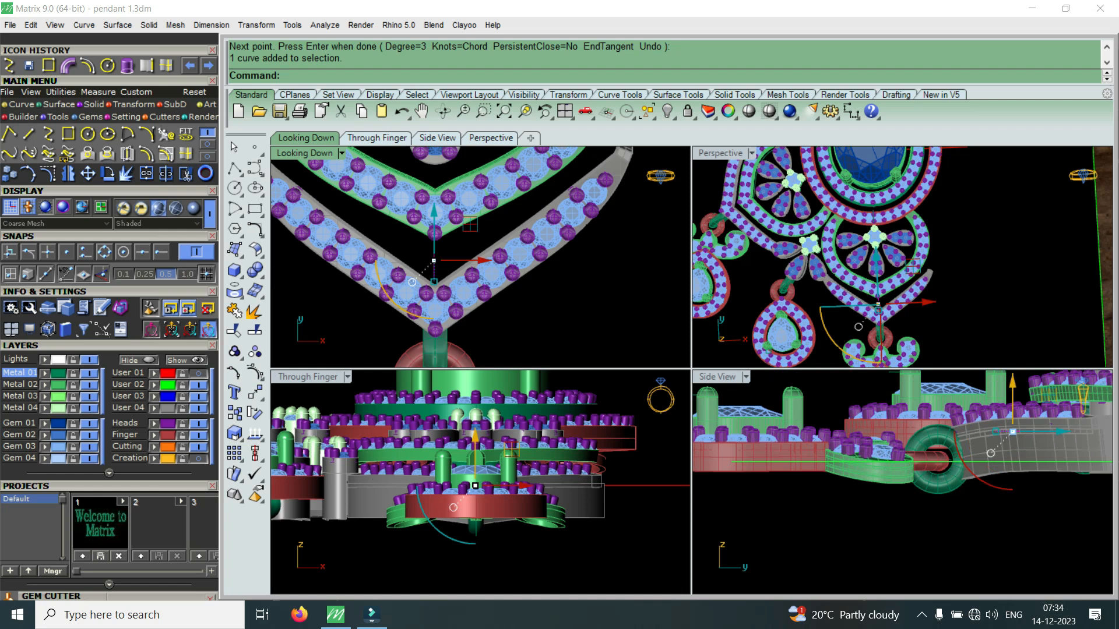
pyautogui.scroll(7, 975, 483)
pyautogui.scroll(3, 979, 437)
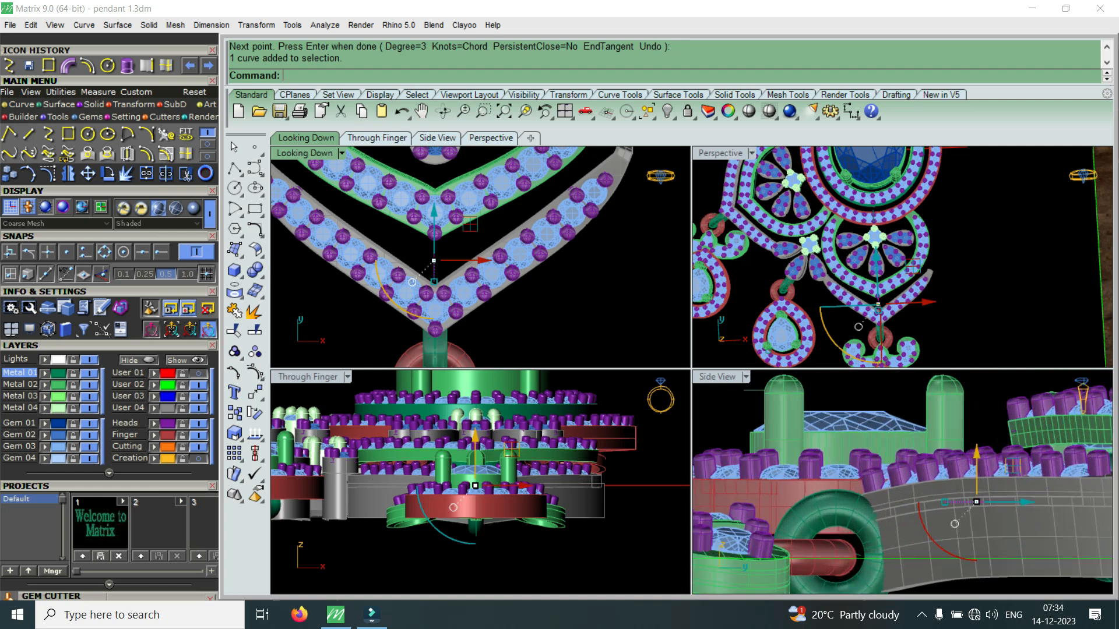
pyautogui.doubleClick(721, 153)
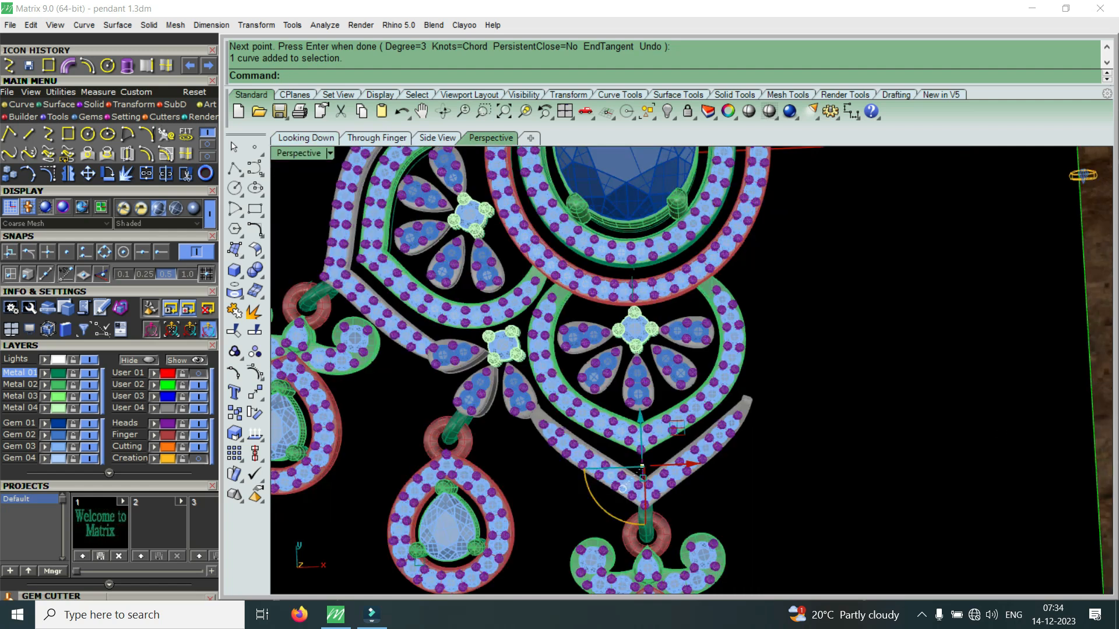
pyautogui.scroll(10, 659, 490)
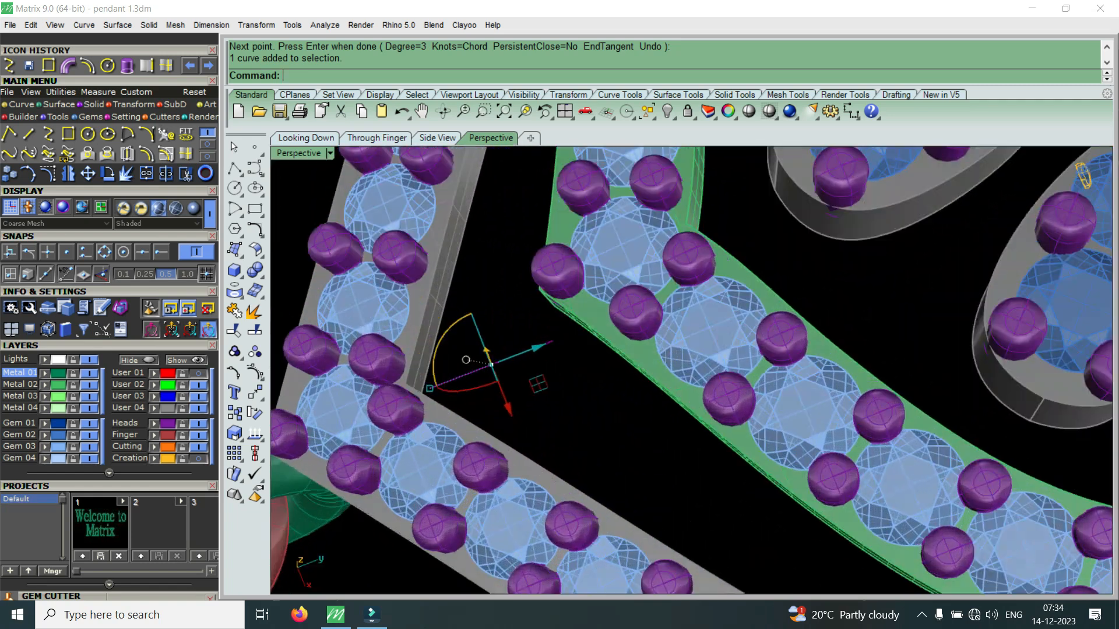
pyautogui.scroll(-6, 518, 304)
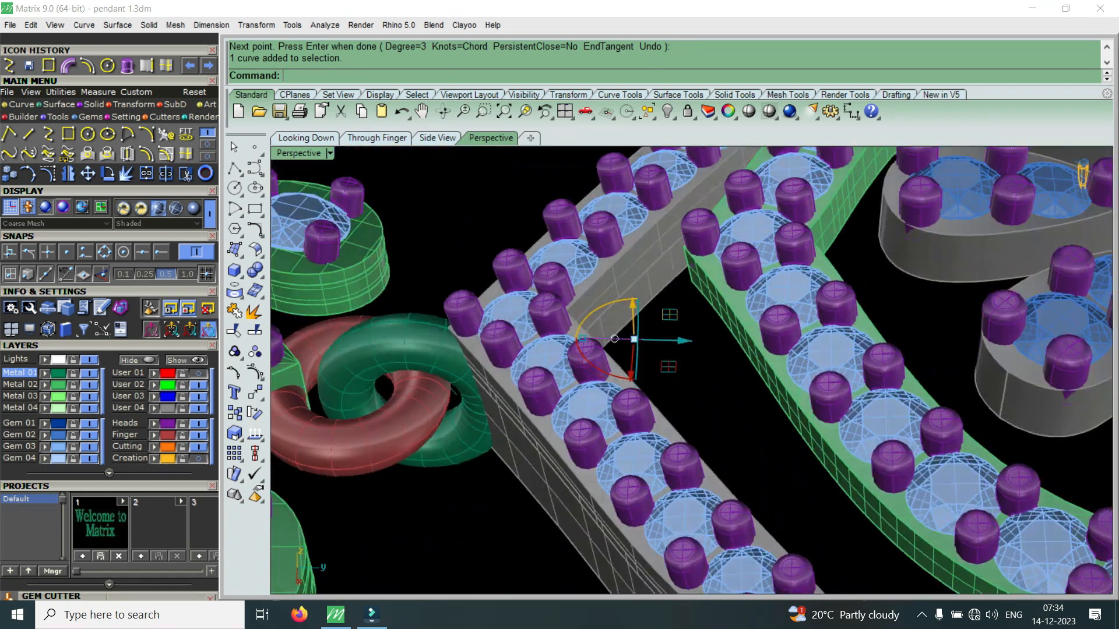
pyautogui.scroll(8, 668, 318)
pyautogui.scroll(2, 594, 326)
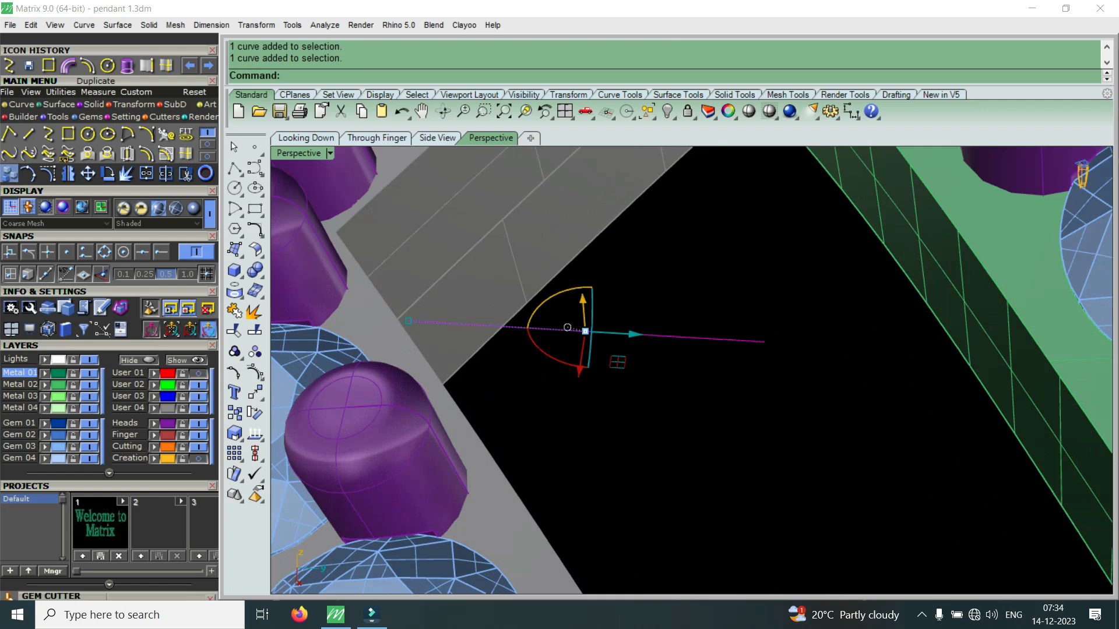
pyautogui.click(48, 174)
pyautogui.click(763, 342)
pyautogui.scroll(-2, 805, 379)
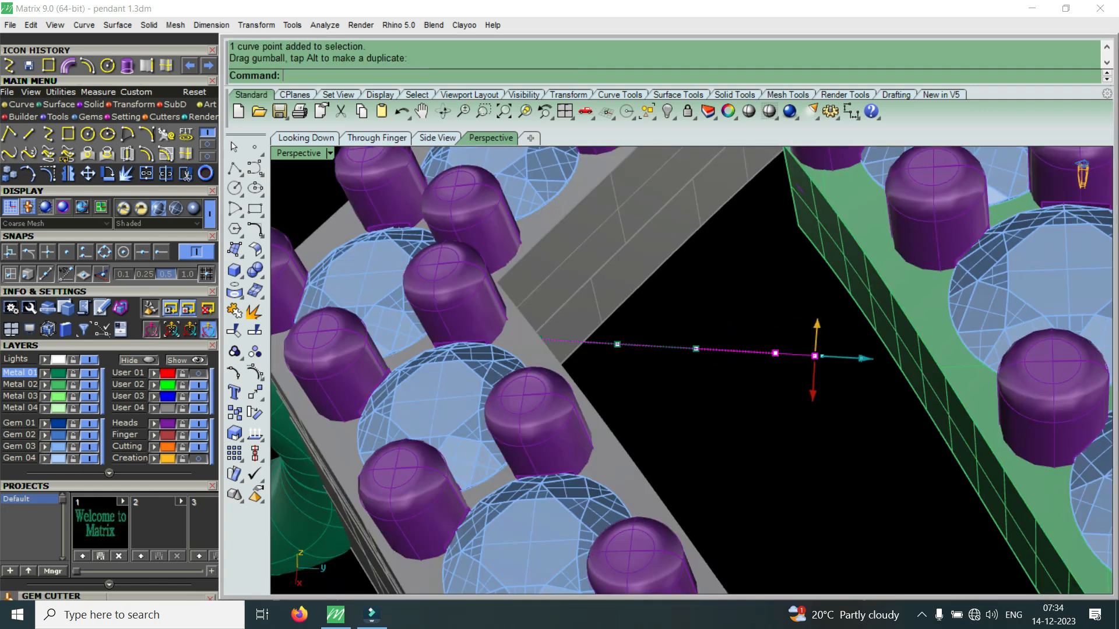
# Step: Try rebuilding the connecting curve with 10 points at degree 3 and adjusting its end near the green frame, and undo the rebuild
pyautogui.click(657, 344)
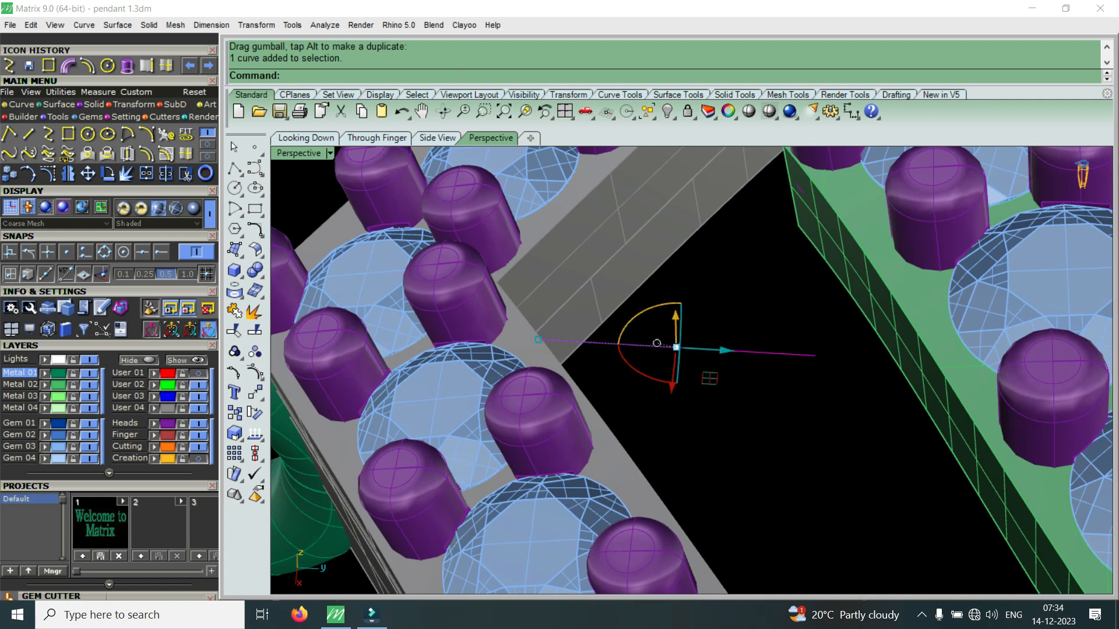
pyautogui.press('Return')
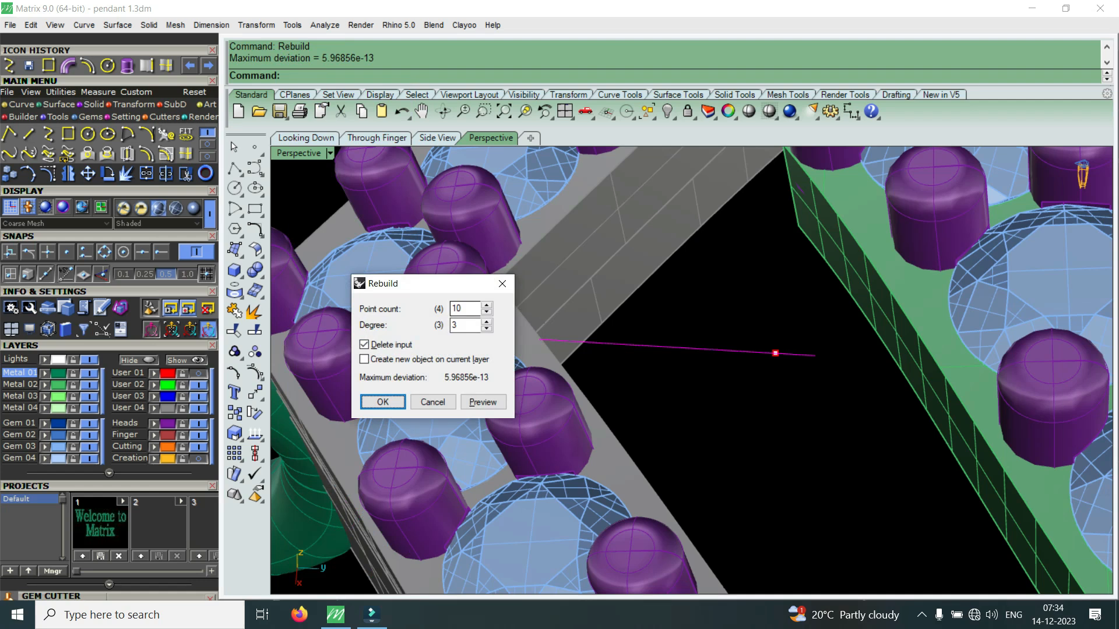
pyautogui.press('Return')
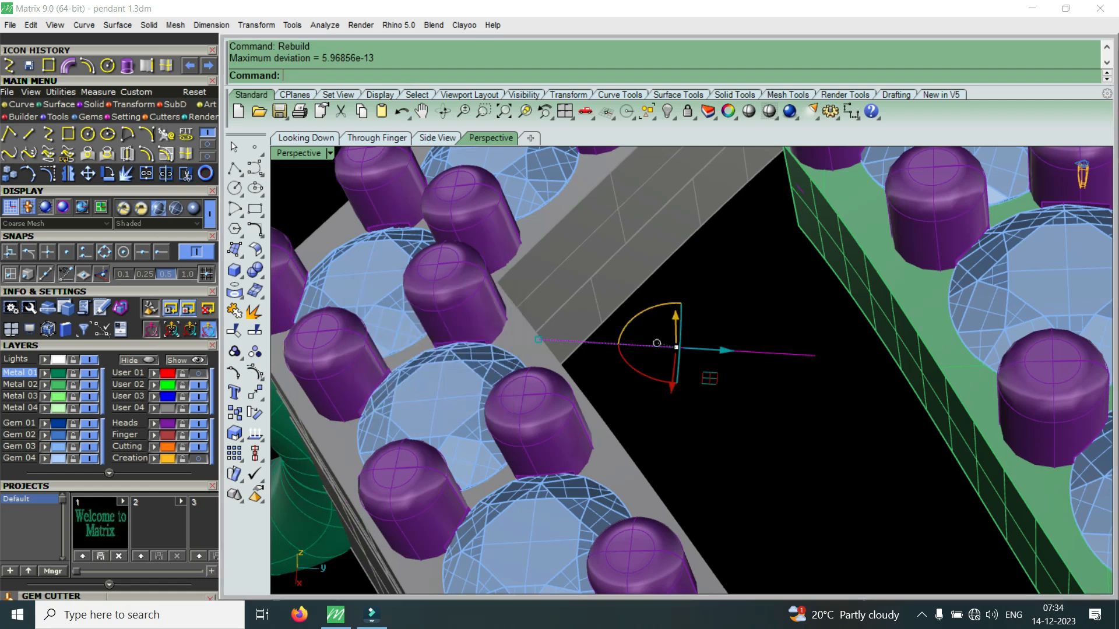
pyautogui.click(48, 173)
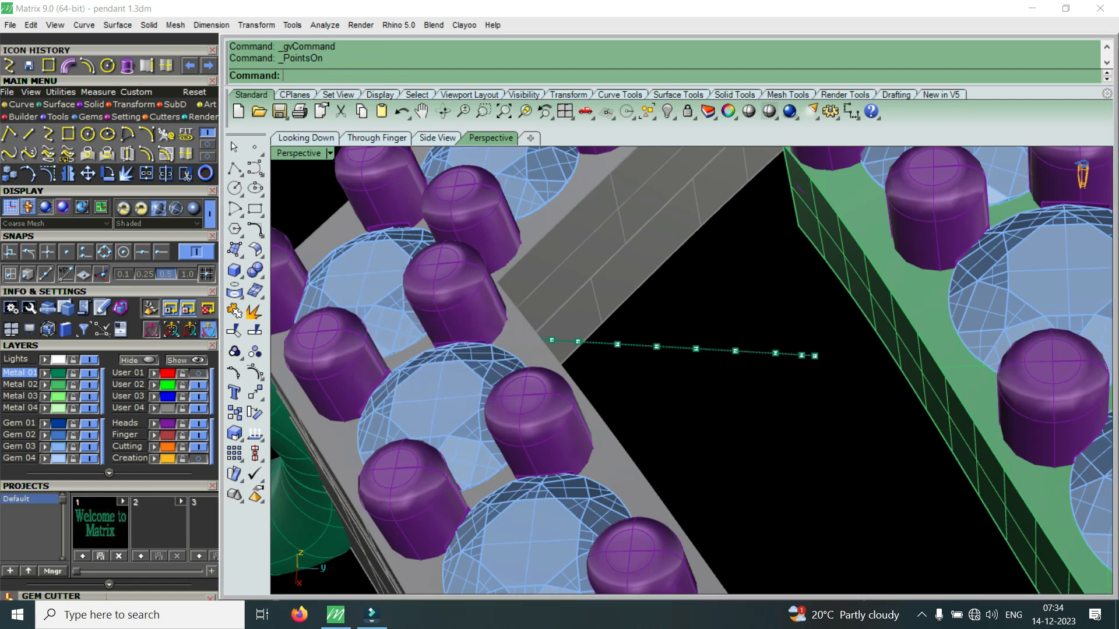
pyautogui.click(815, 355)
pyautogui.moveTo(793, 351); pyautogui.dragTo(793, 335)
pyautogui.hotkey('ctrl', 'z')
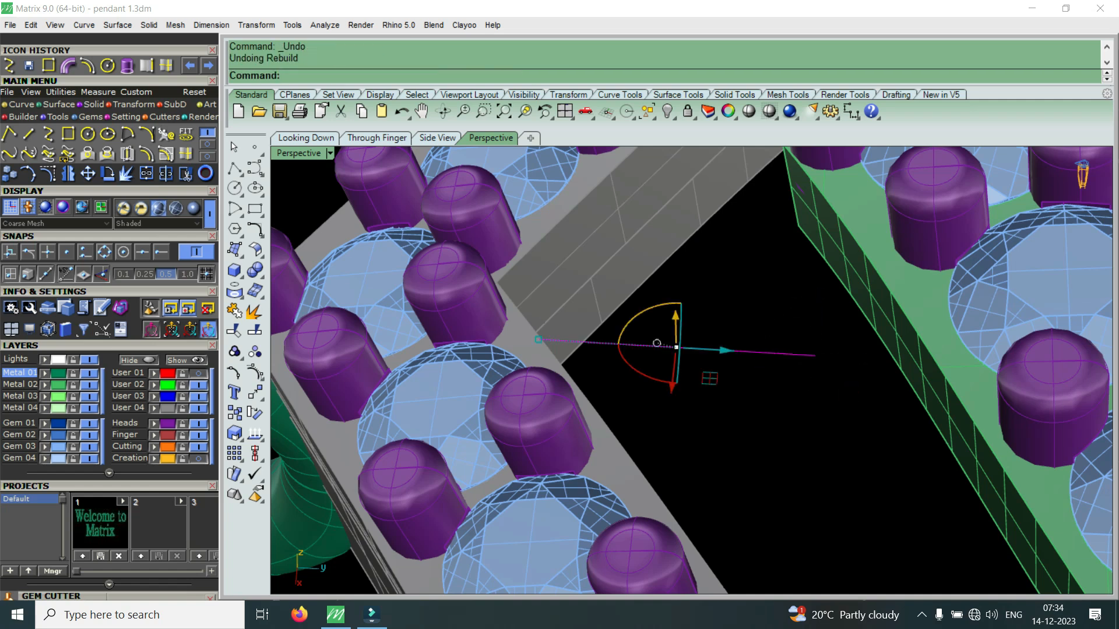
# Step: Raise the connecting curve's end control point vertically so the curve bends up toward the inner green frame
pyautogui.scroll(1, 656, 343)
pyautogui.click(633, 342)
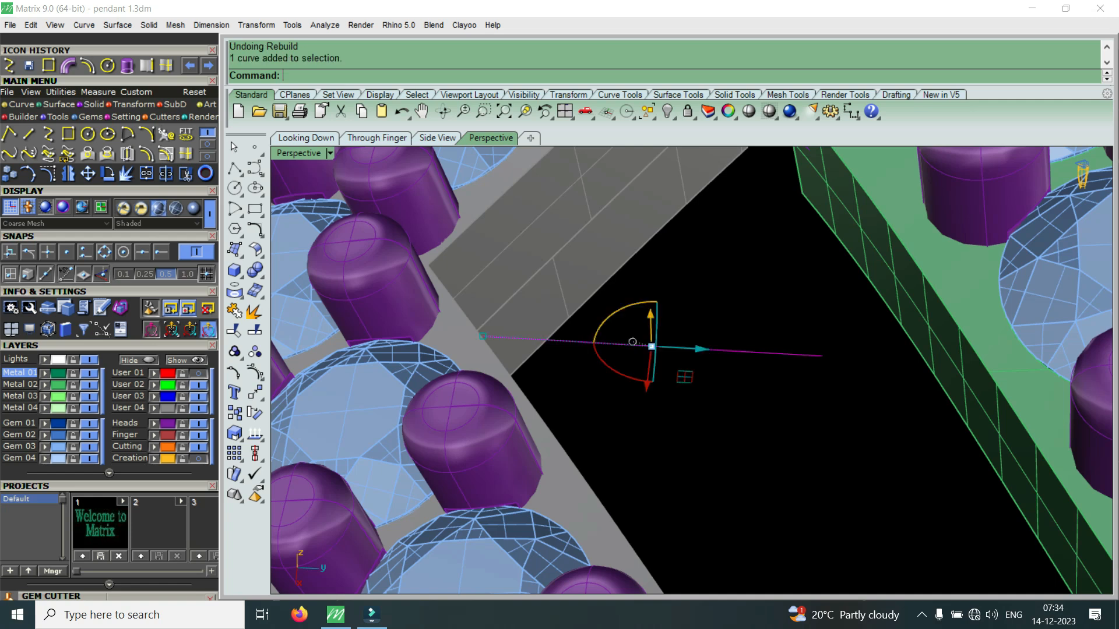
pyautogui.click(48, 173)
pyautogui.scroll(2, 815, 361)
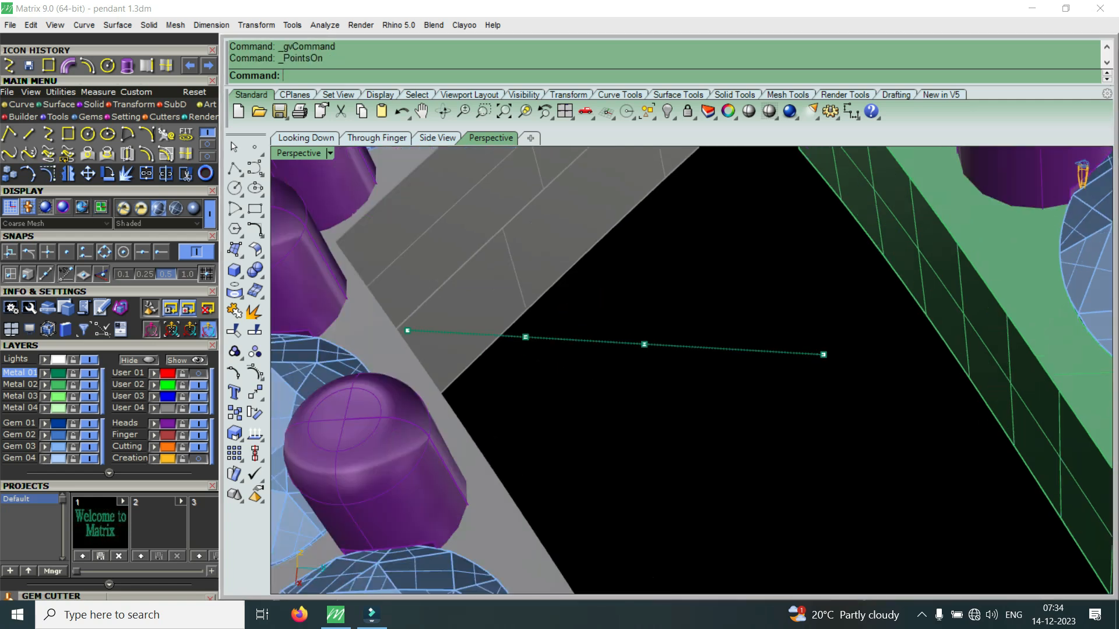
pyautogui.moveTo(800, 346); pyautogui.dragTo(852, 398)
pyautogui.scroll(-4, 848, 428)
pyautogui.moveTo(853, 427); pyautogui.dragTo(856, 369, button='right')
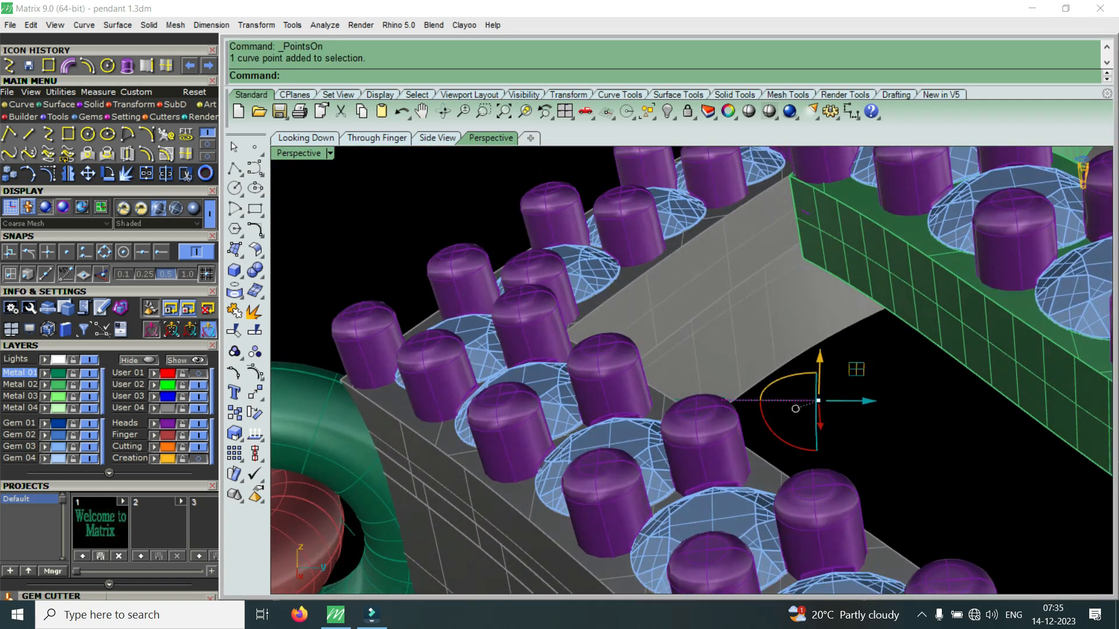
pyautogui.moveTo(820, 359); pyautogui.dragTo(821, 314)
pyautogui.moveTo(828, 318); pyautogui.dragTo(830, 373, button='right')
pyautogui.press('Escape')
pyautogui.press('Escape')
# Step: Rebuild the bent connecting curve with 10 points at degree 3 and turn on its control points
pyautogui.click(778, 357)
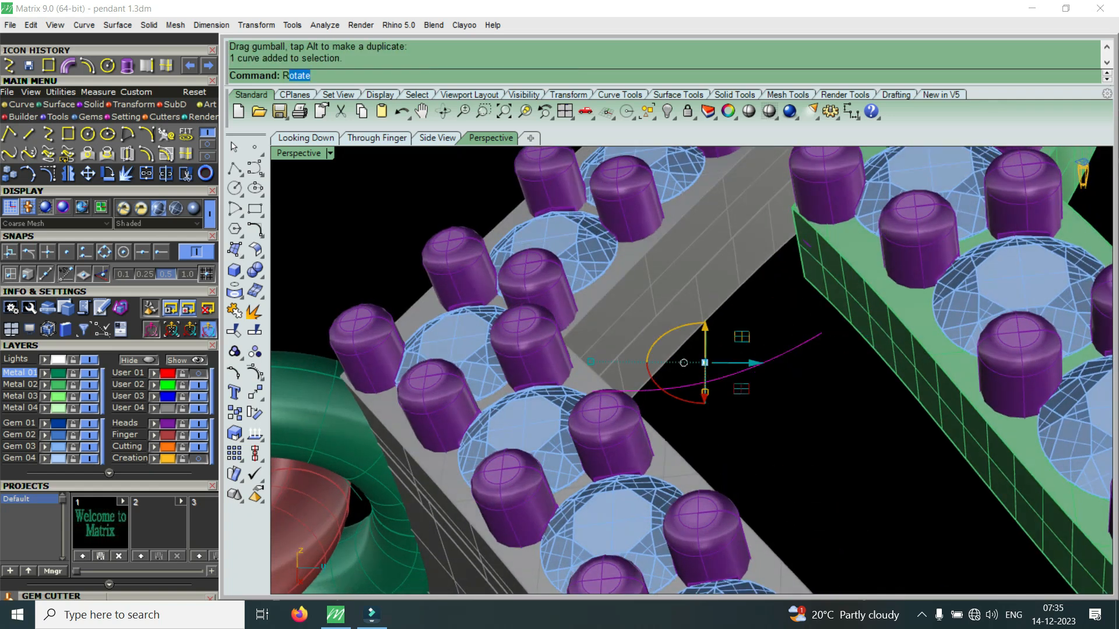
pyautogui.press('Return')
pyautogui.click(382, 403)
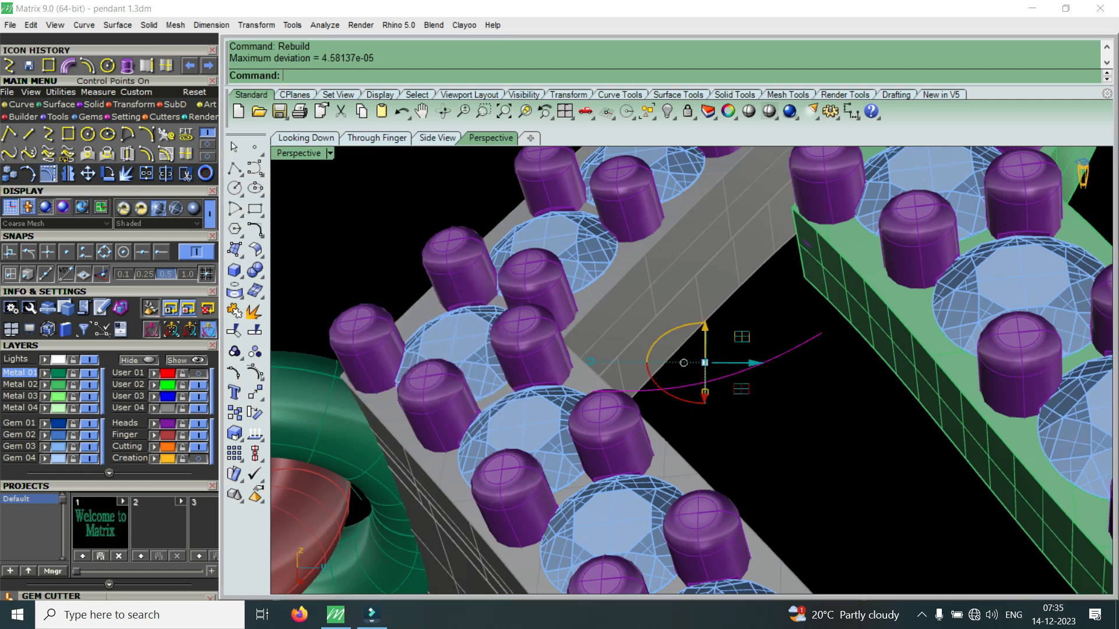
pyautogui.click(48, 174)
pyautogui.scroll(7, 794, 363)
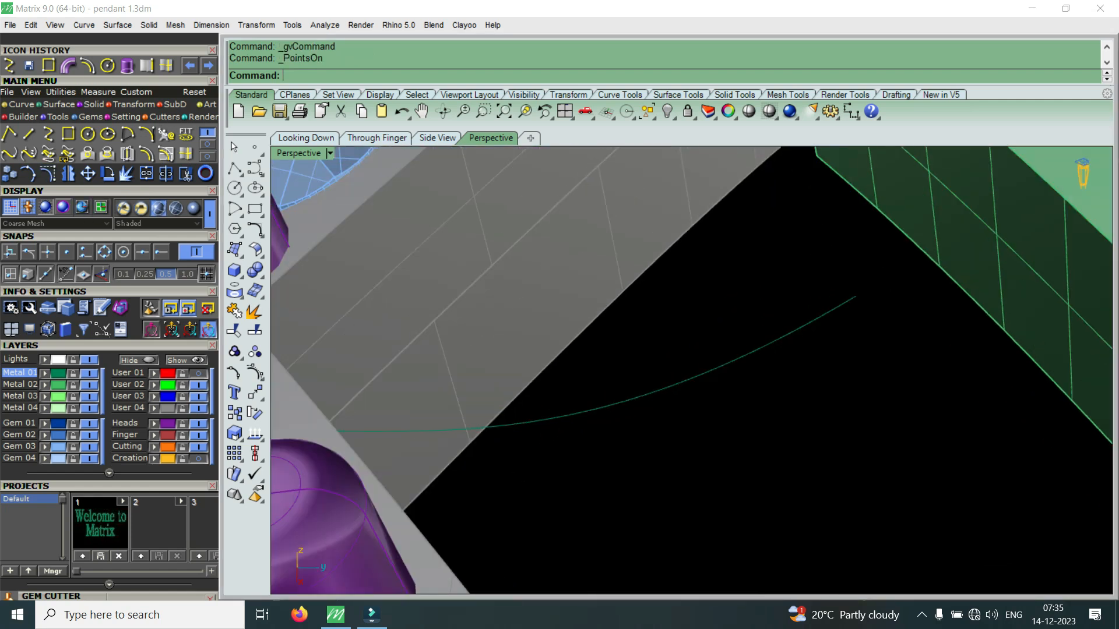
# Step: Rebuild the bent connecting curve with 7 points at degree 3, deleting the input curve
pyautogui.click(699, 376)
pyautogui.write('Re')
pyautogui.press('Return')
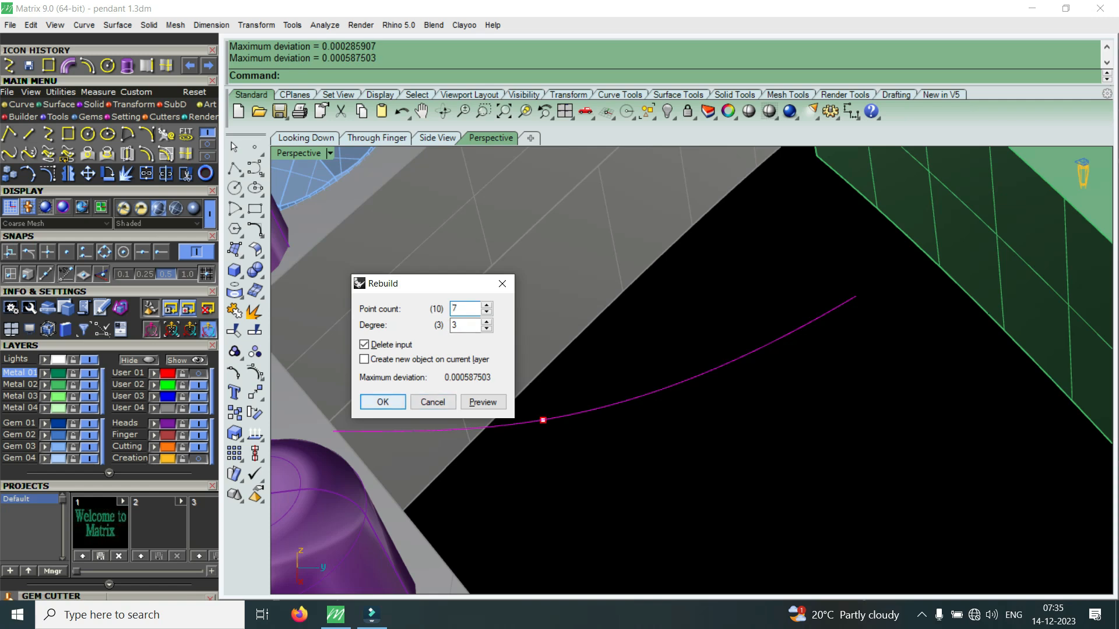
pyautogui.press('Return')
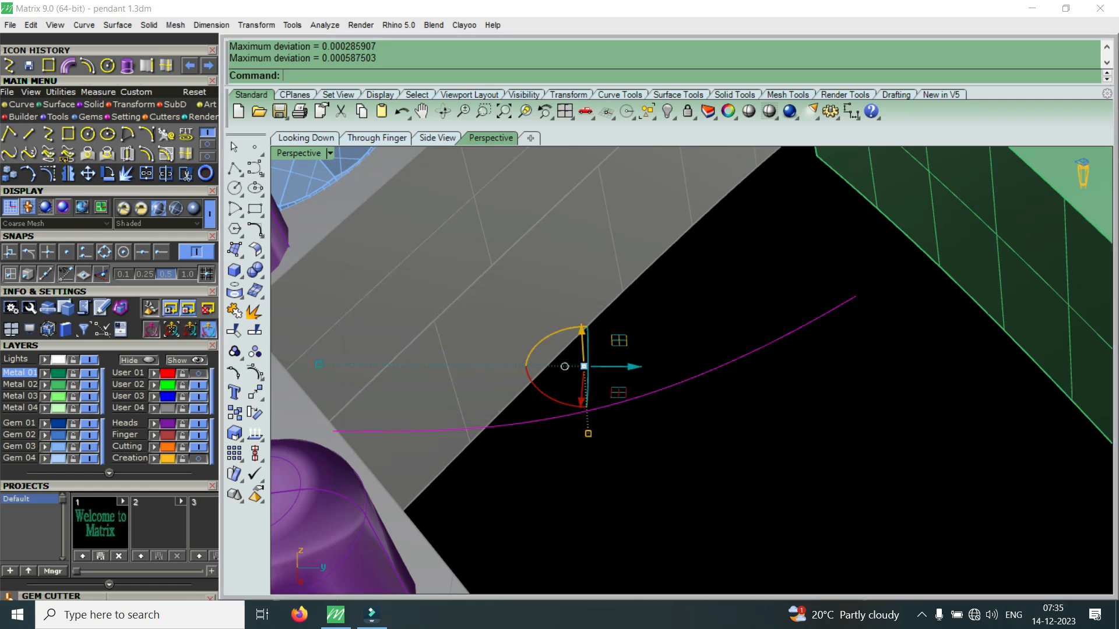
# Step: Turn on the rebuilt curve's control points and shift the points at its free end horizontally toward the green inner frame
pyautogui.press('F10')
pyautogui.moveTo(715, 324); pyautogui.dragTo(901, 364)
pyautogui.scroll(4, 825, 368)
pyautogui.click(812, 294)
pyautogui.moveTo(861, 294); pyautogui.dragTo(911, 294)
pyautogui.scroll(-5, 841, 402)
pyautogui.moveTo(842, 402); pyautogui.dragTo(816, 486, button='right')
# Step: Move the curve's bend control point sideways and lower the neighbouring point toward the outer frame to sharpen the bend
pyautogui.moveTo(814, 490); pyautogui.dragTo(890, 388)
pyautogui.moveTo(890, 388); pyautogui.dragTo(882, 303, button='right')
pyautogui.moveTo(891, 394); pyautogui.dragTo(847, 400)
pyautogui.moveTo(847, 402); pyautogui.dragTo(844, 516, button='right')
pyautogui.moveTo(611, 463); pyautogui.dragTo(685, 366)
pyautogui.moveTo(684, 367); pyautogui.dragTo(664, 257, button='right')
pyautogui.moveTo(652, 419); pyautogui.dragTo(652, 445)
pyautogui.scroll(-7, 693, 401)
pyautogui.moveTo(692, 401); pyautogui.dragTo(834, 460, button='right')
pyautogui.moveTo(583, 438); pyautogui.dragTo(751, 402, button='right')
pyautogui.scroll(4, 693, 385)
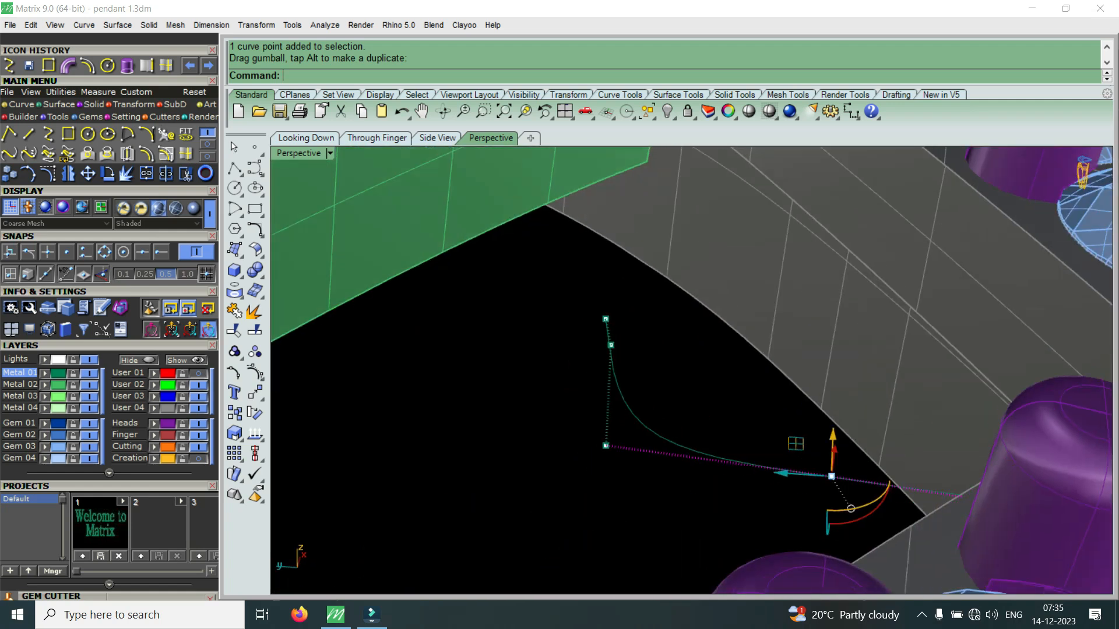
# Step: Raise the control points at the curve's upper end so that it rises vertically toward the green inner frame
pyautogui.scroll(3, 627, 316)
pyautogui.click(596, 320)
pyautogui.moveTo(595, 320); pyautogui.dragTo(594, 273)
pyautogui.moveTo(645, 382); pyautogui.dragTo(549, 360)
pyautogui.scroll(-7, 552, 363)
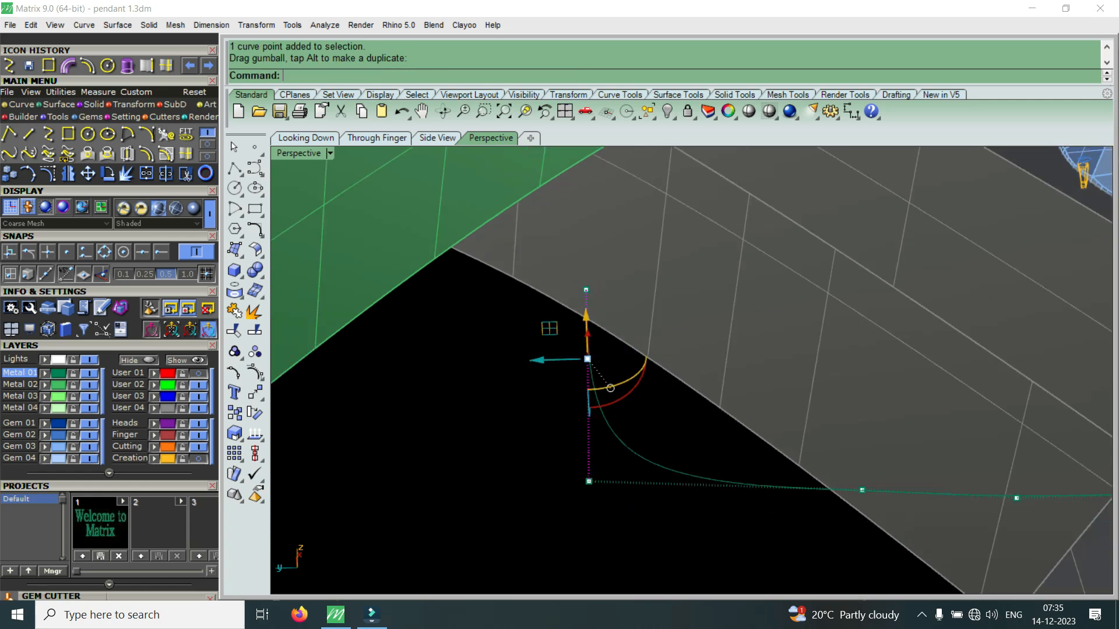
pyautogui.moveTo(552, 363)
pyautogui.mouseDown(button='right')
pyautogui.moveTo(507, 381)
pyautogui.moveTo(559, 378)
pyautogui.mouseUp(button='right')
pyautogui.moveTo(529, 327); pyautogui.dragTo(530, 263, button='right')
pyautogui.scroll(5, 620, 292)
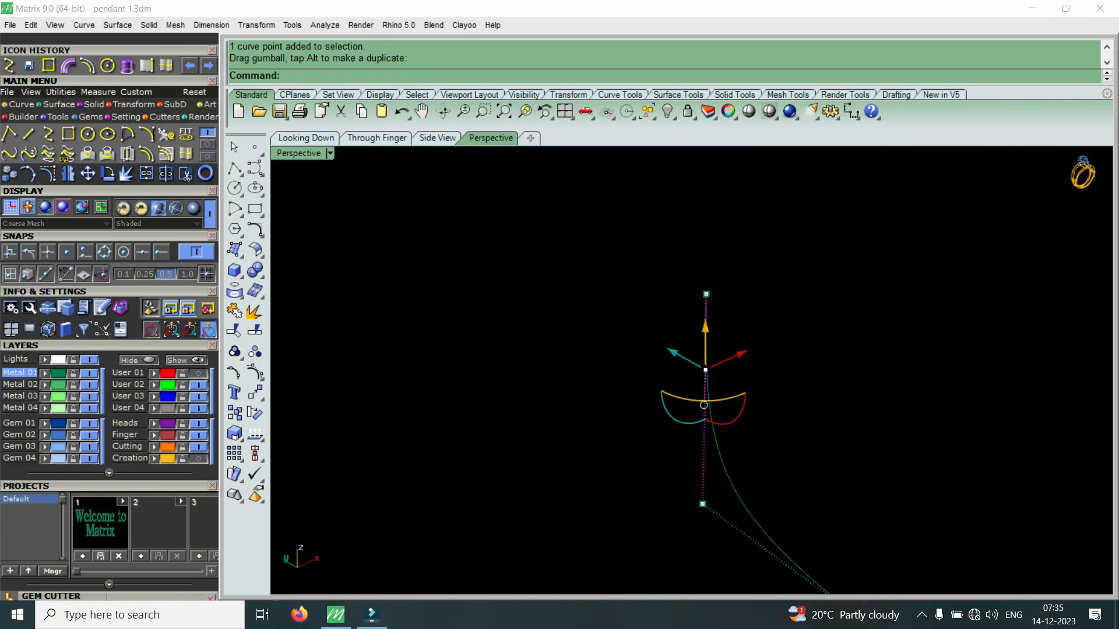
pyautogui.click(706, 295)
pyautogui.scroll(-4, 722, 376)
pyautogui.moveTo(717, 293); pyautogui.dragTo(716, 240)
pyautogui.scroll(-4, 636, 303)
pyautogui.moveTo(635, 303); pyautogui.dragTo(658, 364, button='right')
# Step: Show the curve's control points again and extend its lower end point beneath the prong on the grey outer frame
pyautogui.click(676, 363)
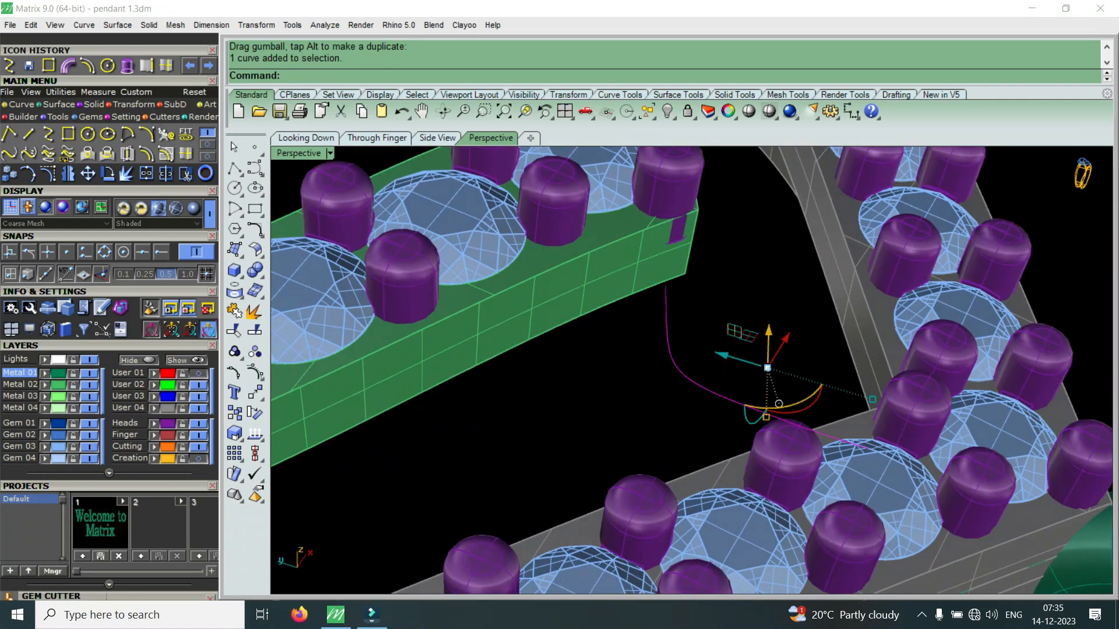
pyautogui.moveTo(768, 368); pyautogui.dragTo(764, 433, button='right')
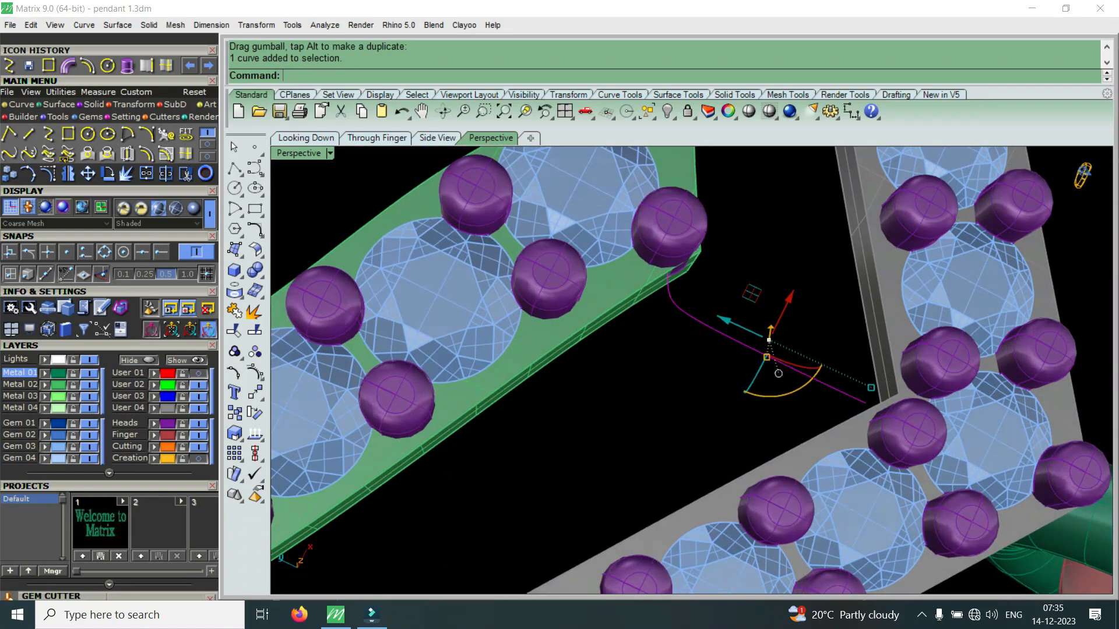
pyautogui.click(48, 174)
pyautogui.scroll(8, 877, 383)
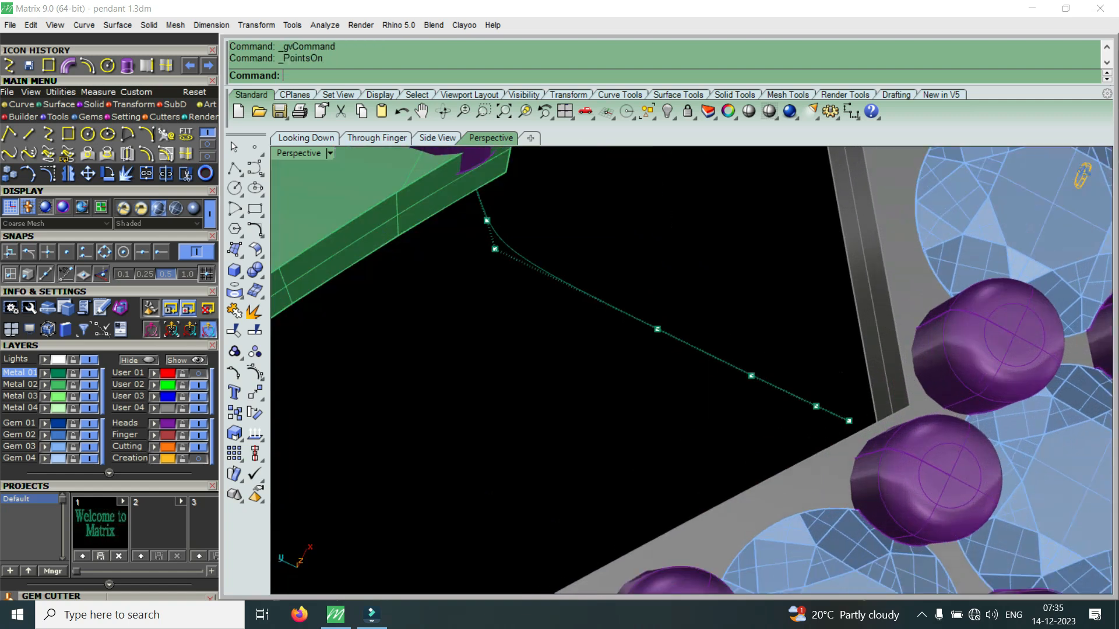
pyautogui.click(846, 429)
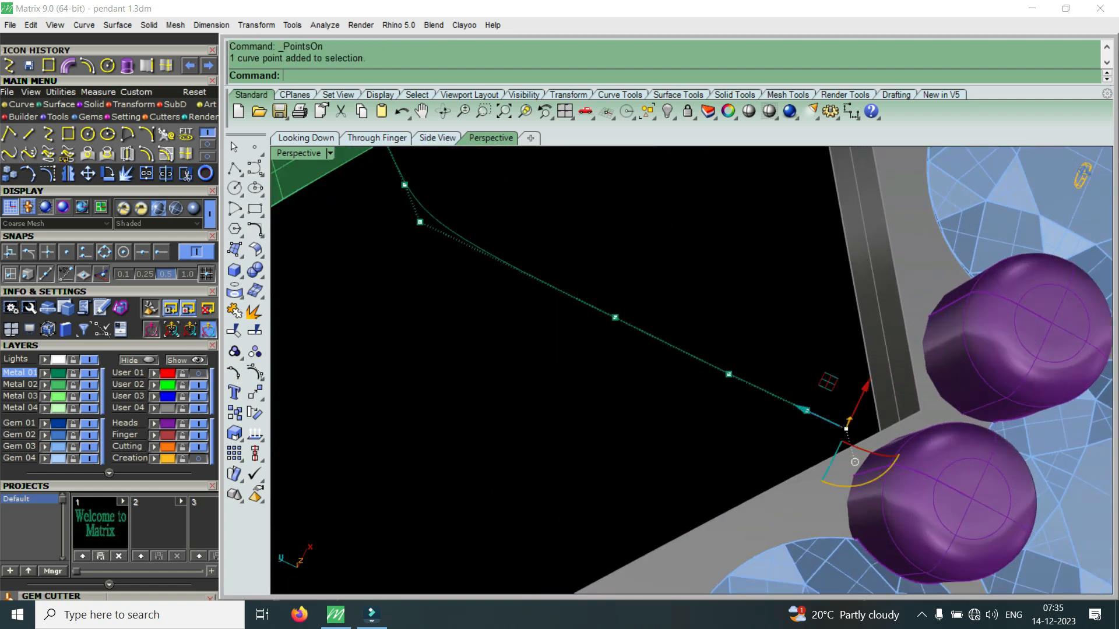
pyautogui.moveTo(847, 429); pyautogui.dragTo(938, 473)
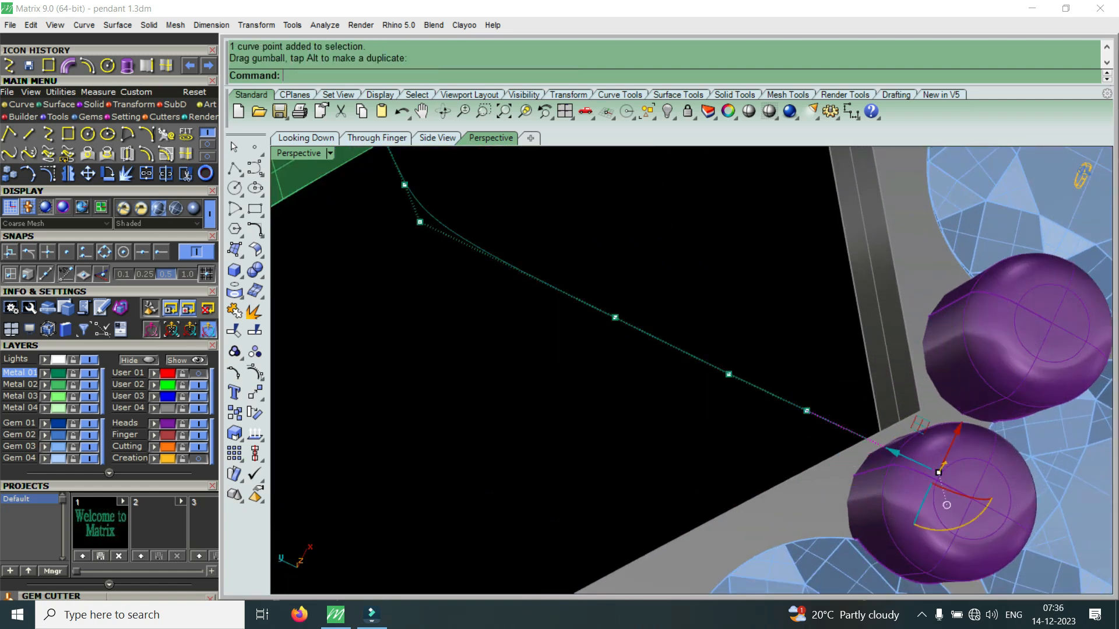
# Step: Create a flat-capped pipe along the connecting curve with a constant radius of 0.5
pyautogui.click(687, 345)
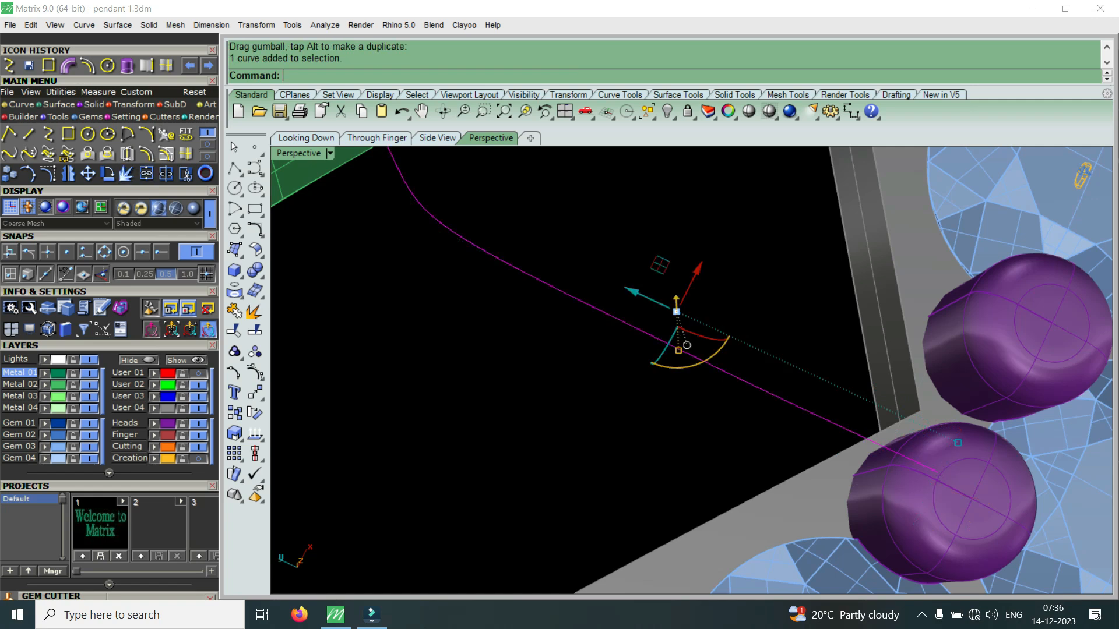
pyautogui.click(69, 66)
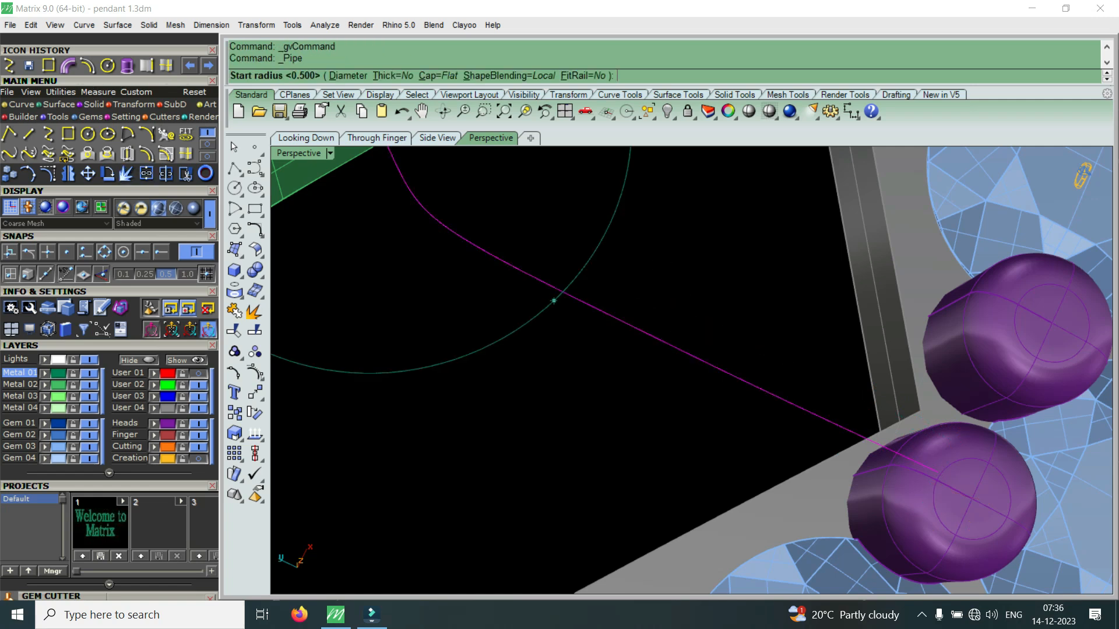
pyautogui.press('Return')
pyautogui.press('Return')
pyautogui.press('Return')
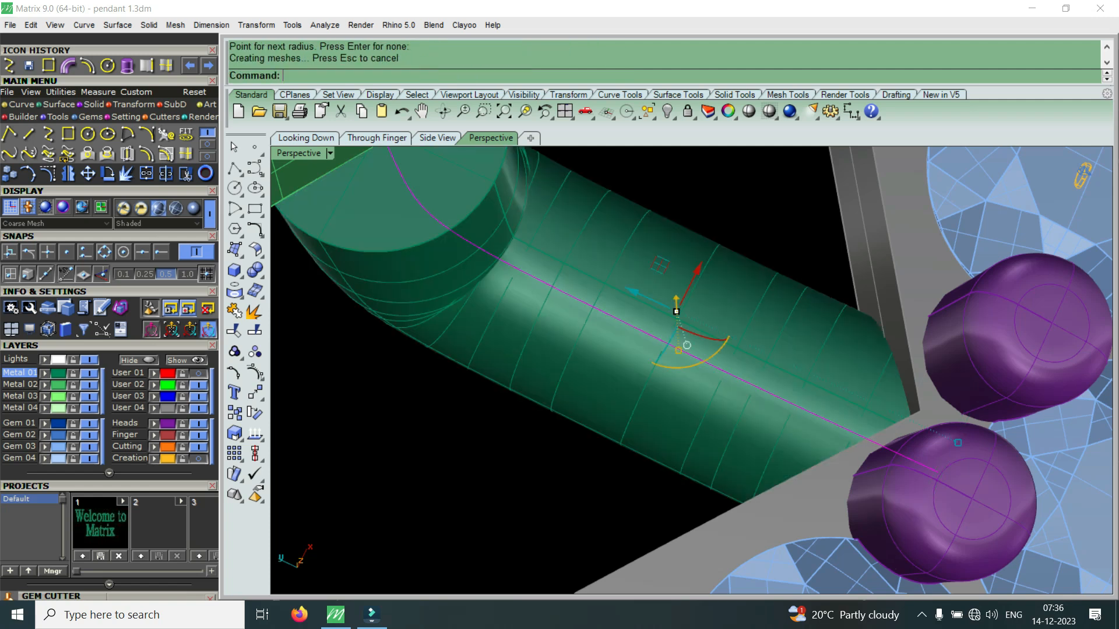
# Step: Select the new pipe and reposition it sideways and vertically between the green inner frame and the grey outer frame
pyautogui.press('Escape')
pyautogui.scroll(-5, 606, 354)
pyautogui.click(606, 354)
pyautogui.moveTo(606, 354); pyautogui.dragTo(653, 239, button='right')
pyautogui.moveTo(516, 411); pyautogui.dragTo(497, 412)
pyautogui.moveTo(500, 408); pyautogui.dragTo(511, 335, button='right')
pyautogui.moveTo(544, 406); pyautogui.dragTo(542, 345)
pyautogui.scroll(-4, 558, 360)
pyautogui.moveTo(558, 360); pyautogui.dragTo(558, 324, button='right')
pyautogui.moveTo(573, 404); pyautogui.dragTo(574, 432)
pyautogui.moveTo(573, 432); pyautogui.dragTo(556, 557, button='right')
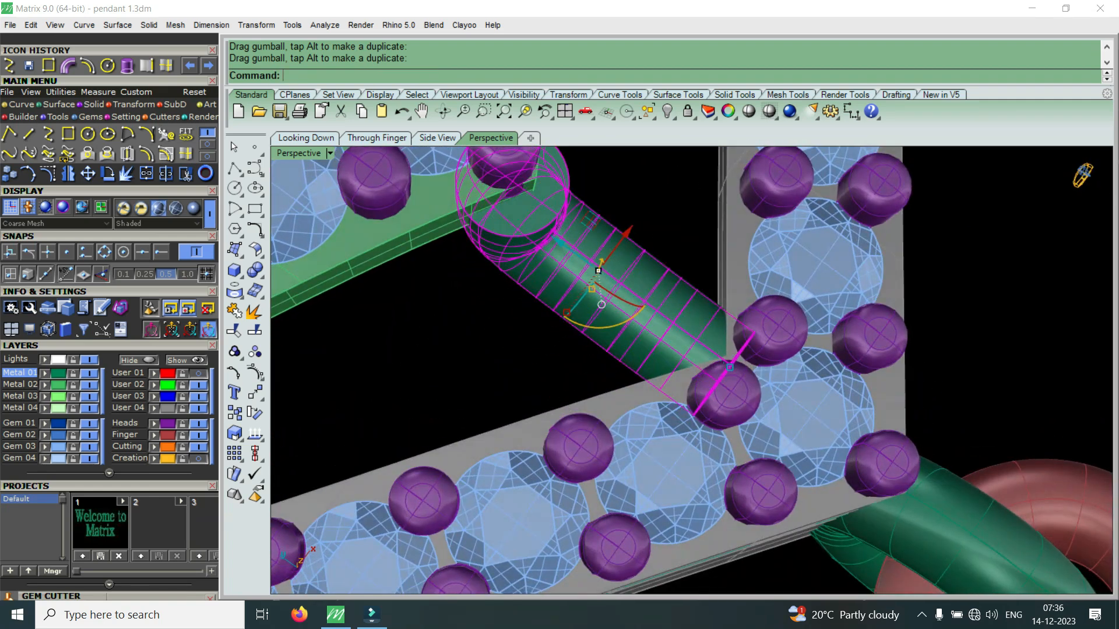
# Step: Slide the pipe along its length toward the green frame and stretch it to reach the outer frame
pyautogui.moveTo(563, 244); pyautogui.dragTo(553, 237)
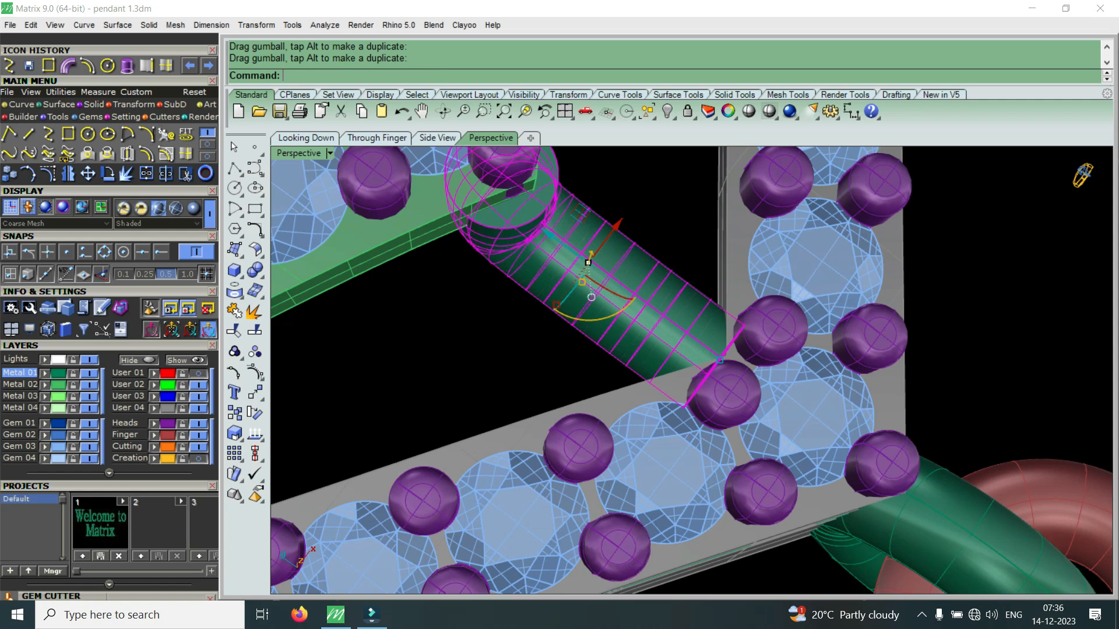
pyautogui.moveTo(720, 359); pyautogui.dragTo(739, 374)
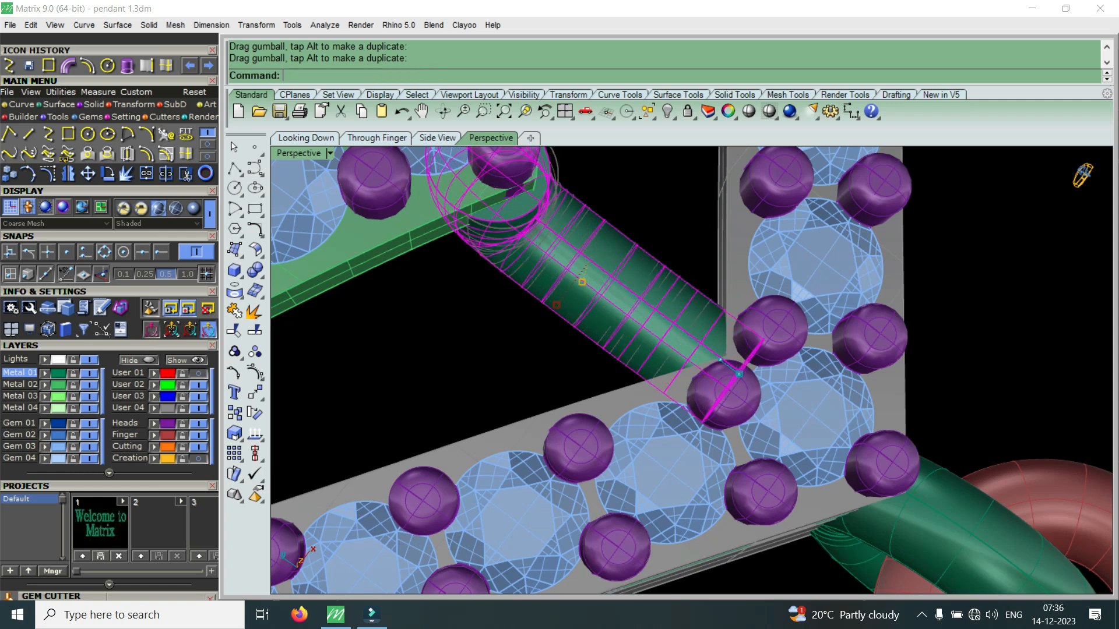
pyautogui.moveTo(550, 235); pyautogui.dragTo(532, 221)
pyautogui.press('Escape')
# Step: Check the pipe from below and fine-tune its placement between the two frames
pyautogui.moveTo(574, 373); pyautogui.dragTo(719, 149, button='right')
pyautogui.scroll(-4, 618, 309)
pyautogui.click(609, 306)
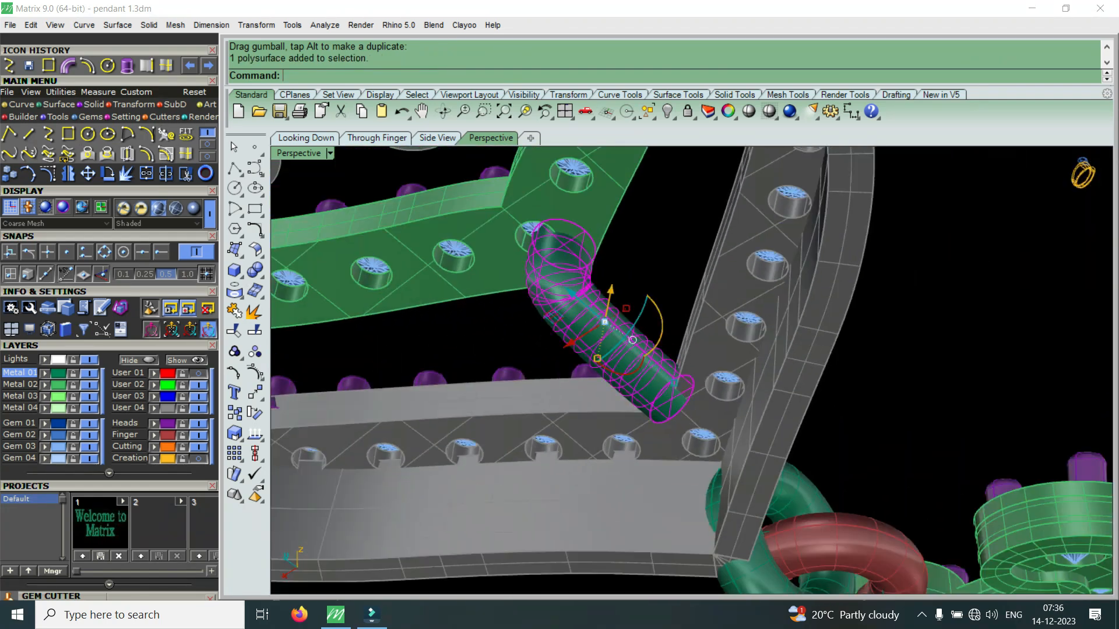
pyautogui.scroll(4, 609, 304)
pyautogui.moveTo(609, 303); pyautogui.dragTo(528, 431, button='right')
pyautogui.moveTo(574, 436); pyautogui.dragTo(584, 440)
# Step: Try raising the pipe connector slightly, and undo that move
pyautogui.scroll(4, 571, 370)
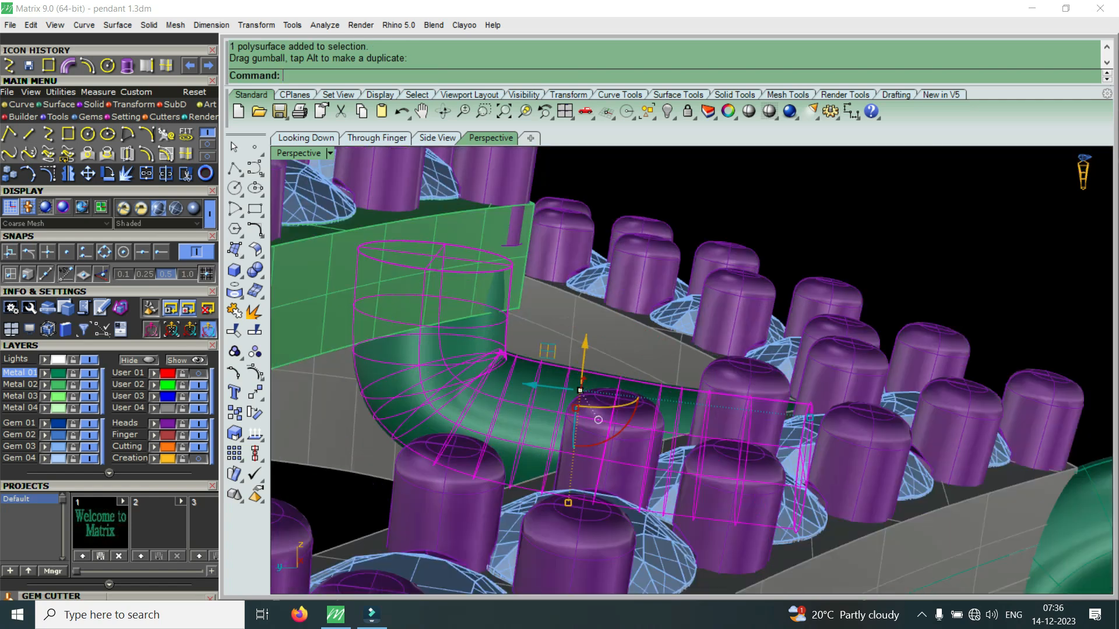
pyautogui.moveTo(585, 342); pyautogui.dragTo(587, 334)
pyautogui.press('Escape')
pyautogui.moveTo(586, 334); pyautogui.dragTo(589, 367, button='right')
pyautogui.hotkey('ctrl', 'z')
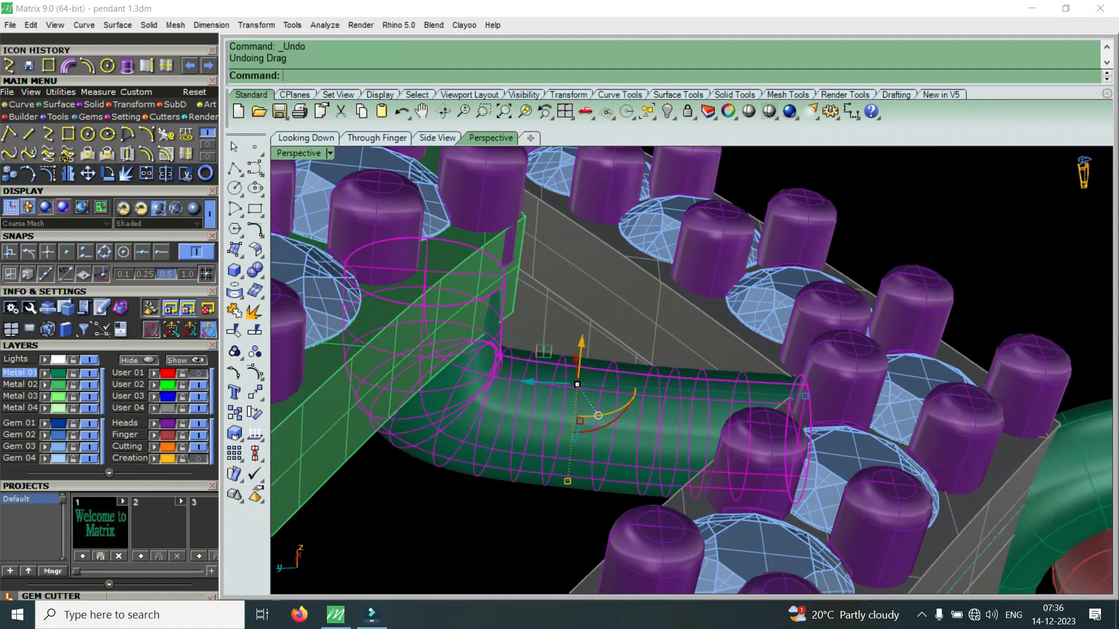
pyautogui.press('Escape')
# Step: Compare the new connector and the pendant's lower frames with the reference photo
pyautogui.moveTo(752, 303); pyautogui.dragTo(704, 418, button='right')
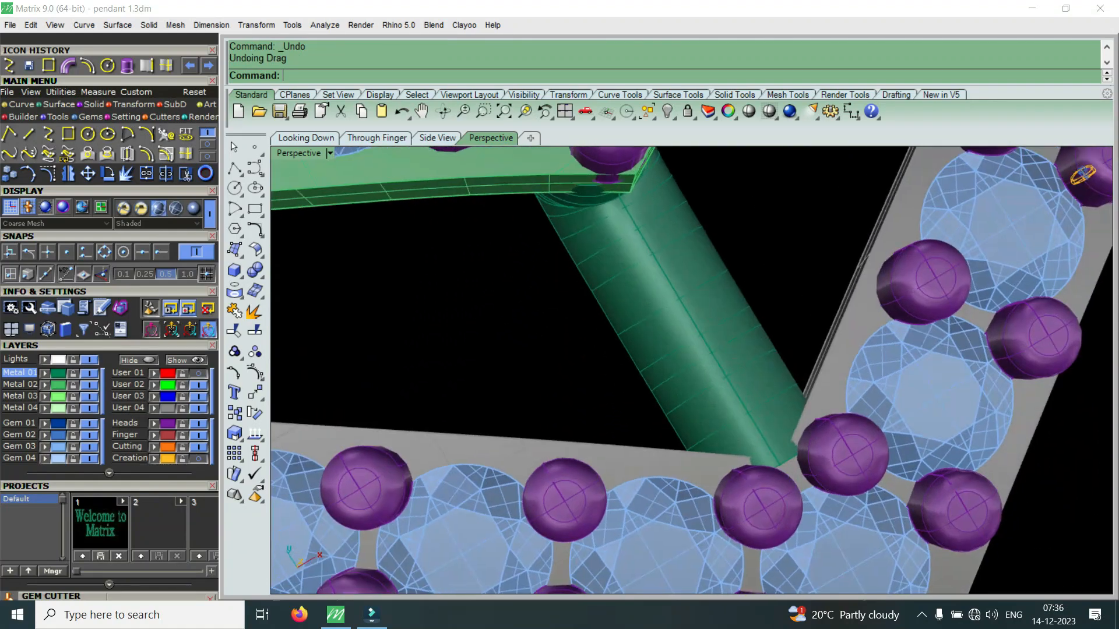
pyautogui.scroll(-7, 703, 417)
pyautogui.moveTo(802, 455); pyautogui.dragTo(760, 456, button='right')
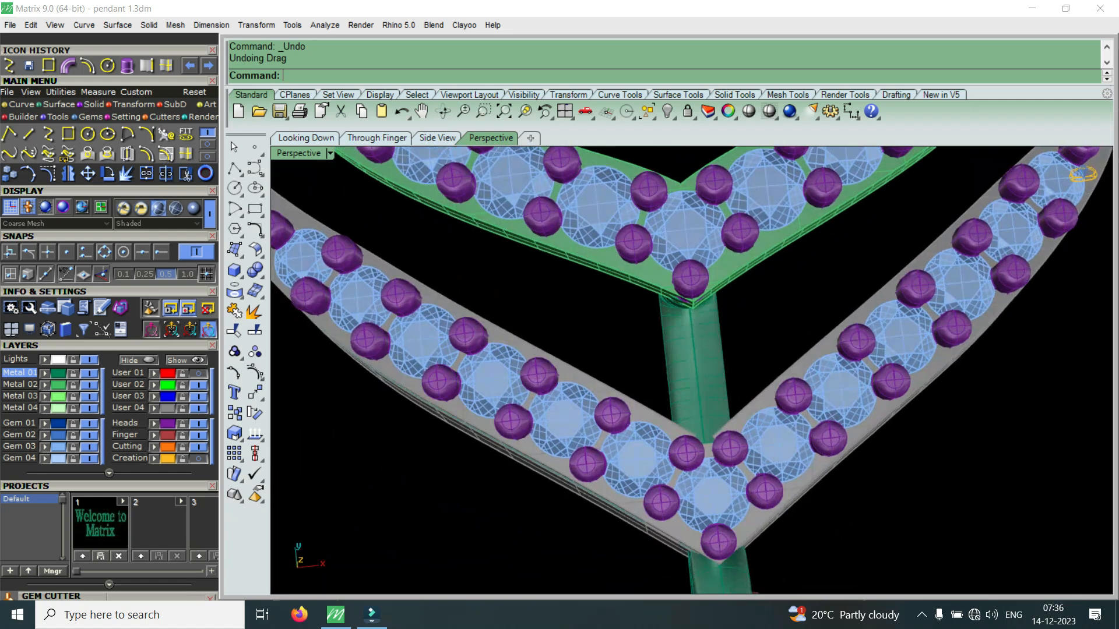
pyautogui.scroll(-10, 760, 455)
pyautogui.scroll(-8, 692, 370)
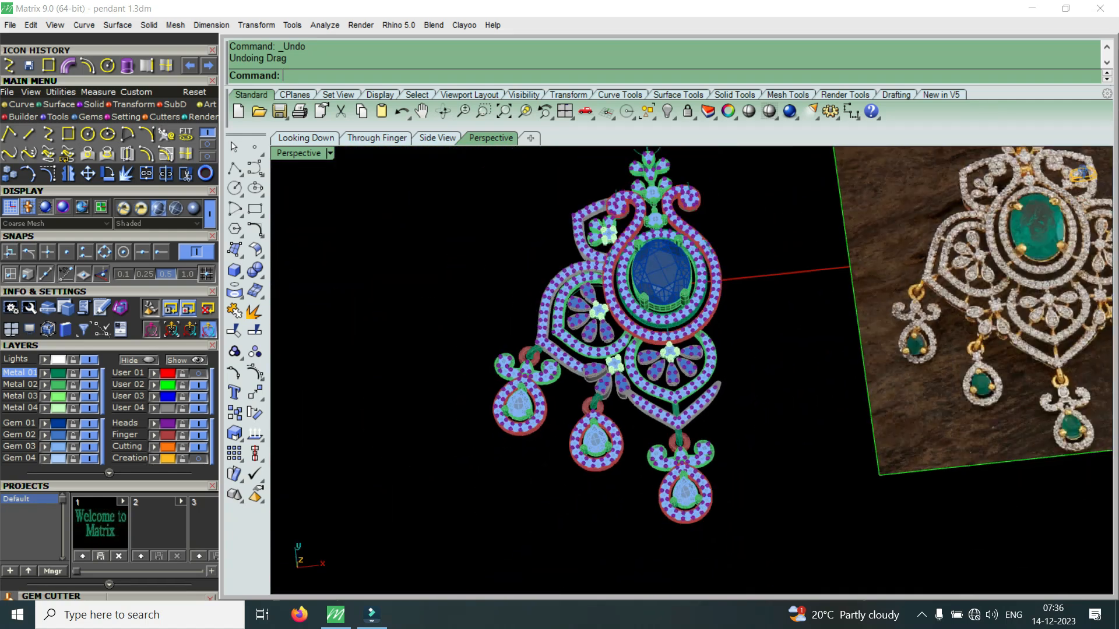
pyautogui.scroll(6, 962, 350)
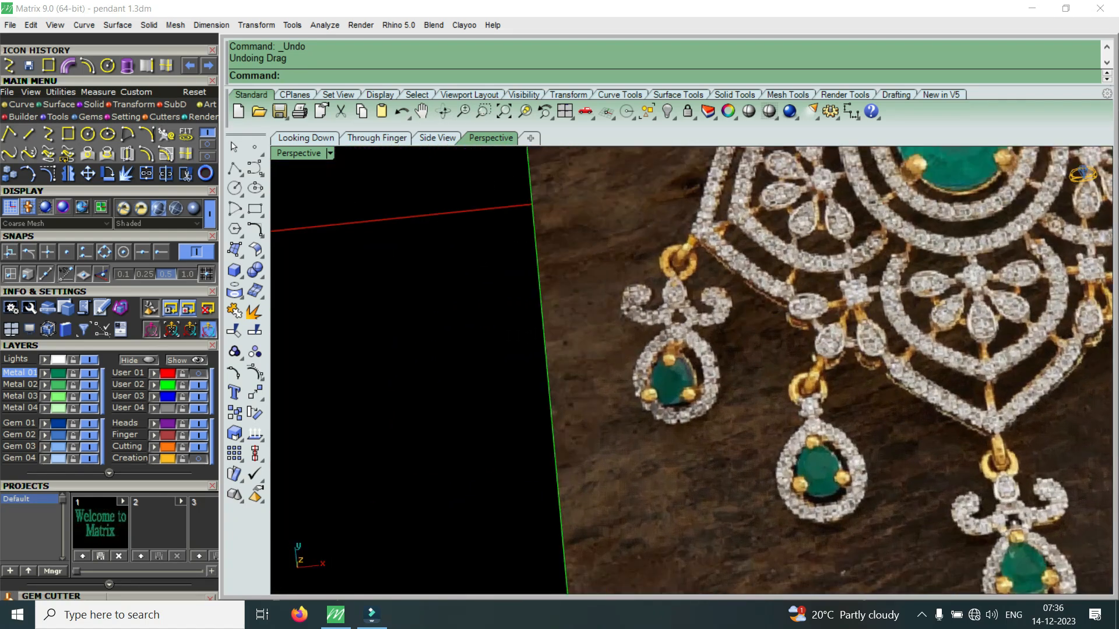
pyautogui.scroll(-12, 974, 415)
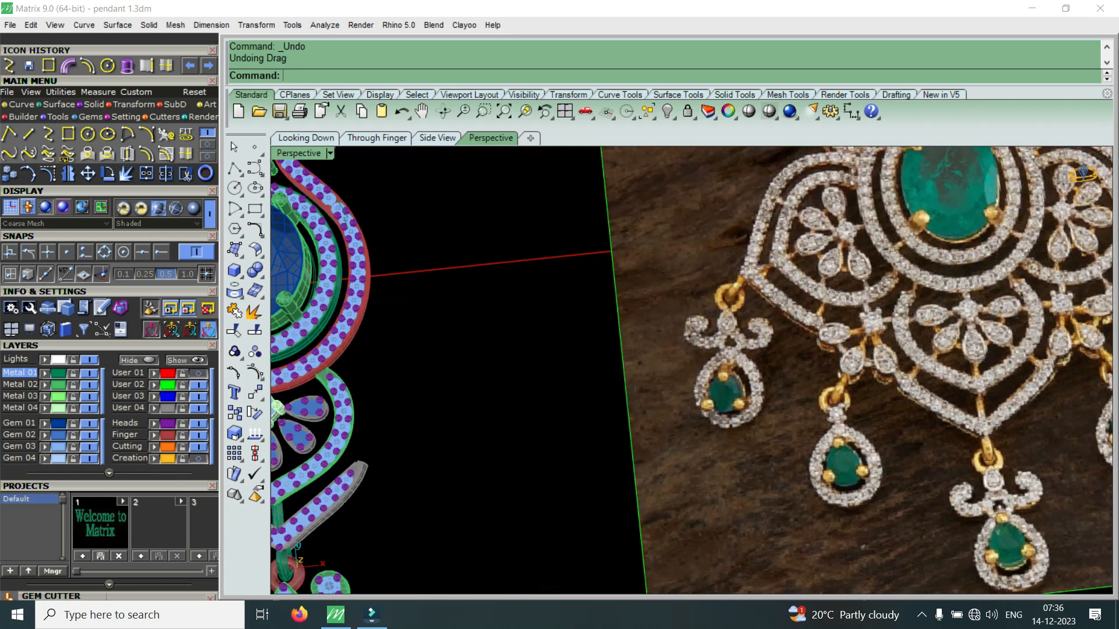
pyautogui.scroll(4, 520, 499)
pyautogui.scroll(5, 624, 460)
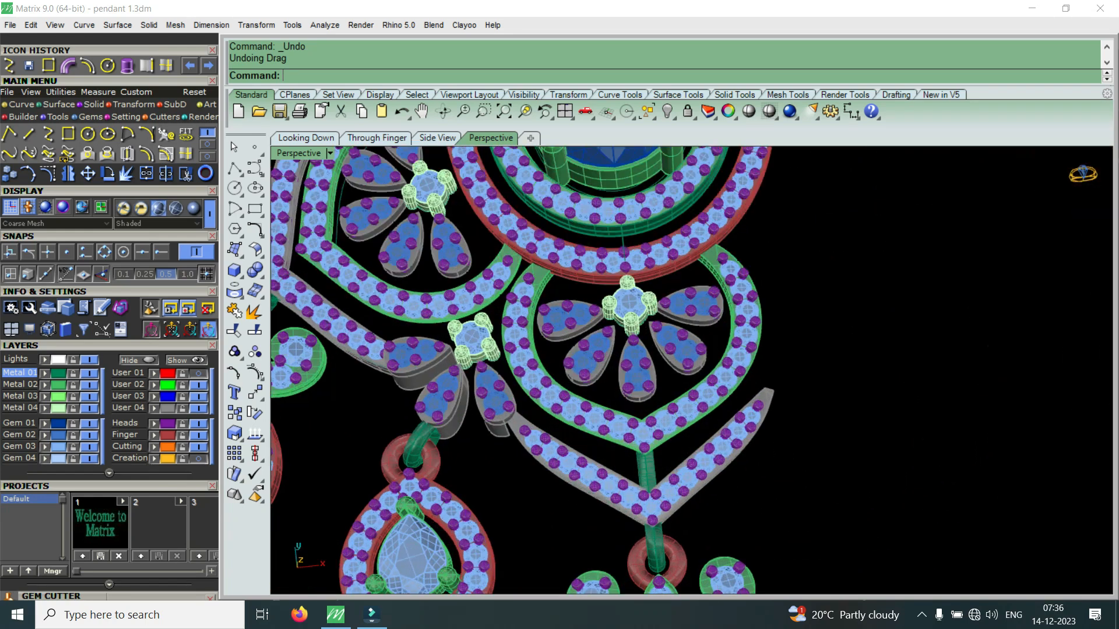
# Step: Copy the pipe connector in the Looking Down view to the gap between the frames near the left petals
pyautogui.click(636, 490)
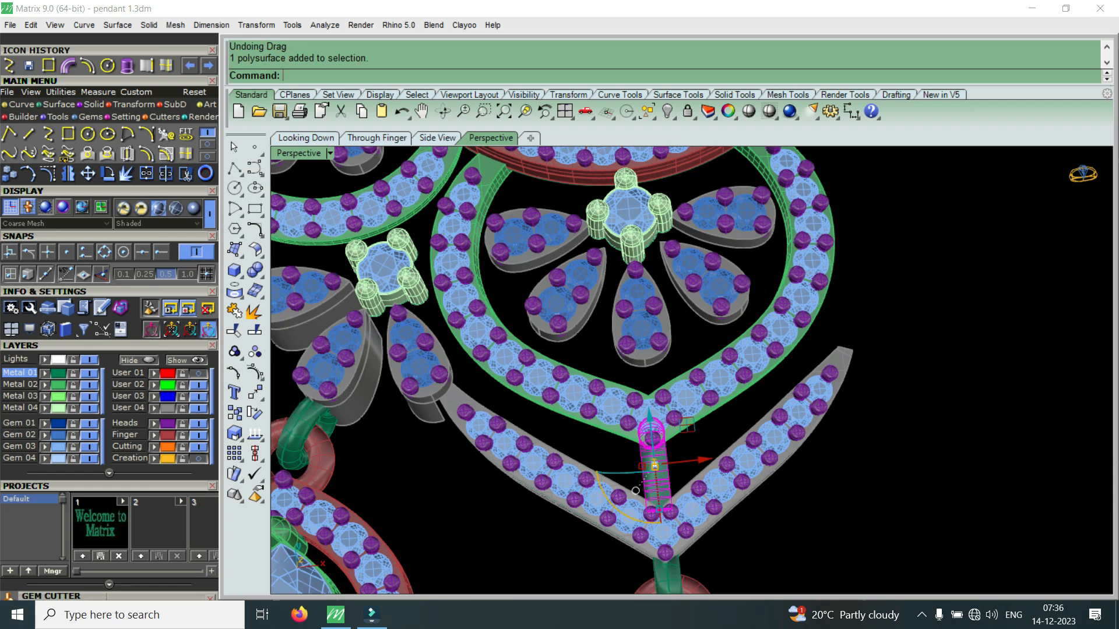
pyautogui.doubleClick(298, 154)
pyautogui.doubleClick(304, 154)
pyautogui.scroll(-5, 693, 434)
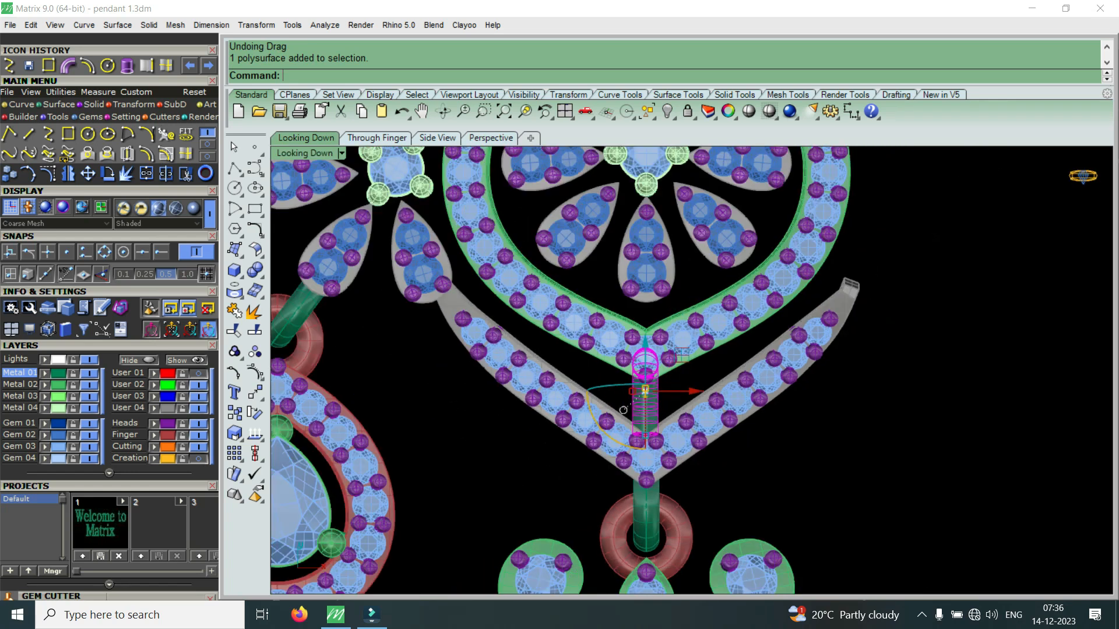
pyautogui.scroll(-3, 623, 410)
pyautogui.click(9, 173)
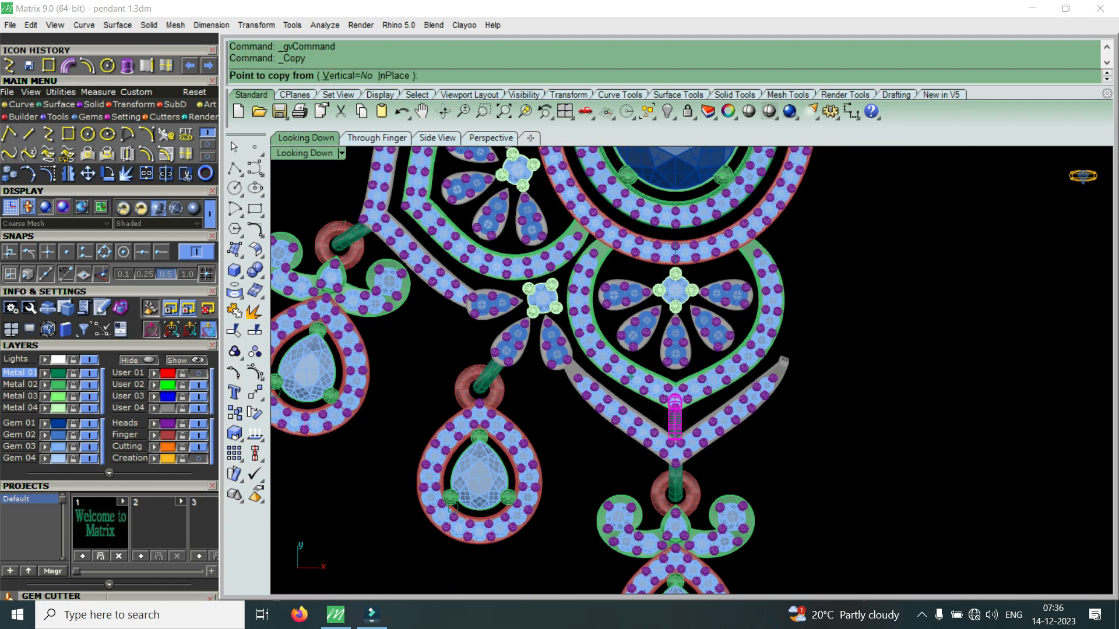
pyautogui.scroll(5, 593, 365)
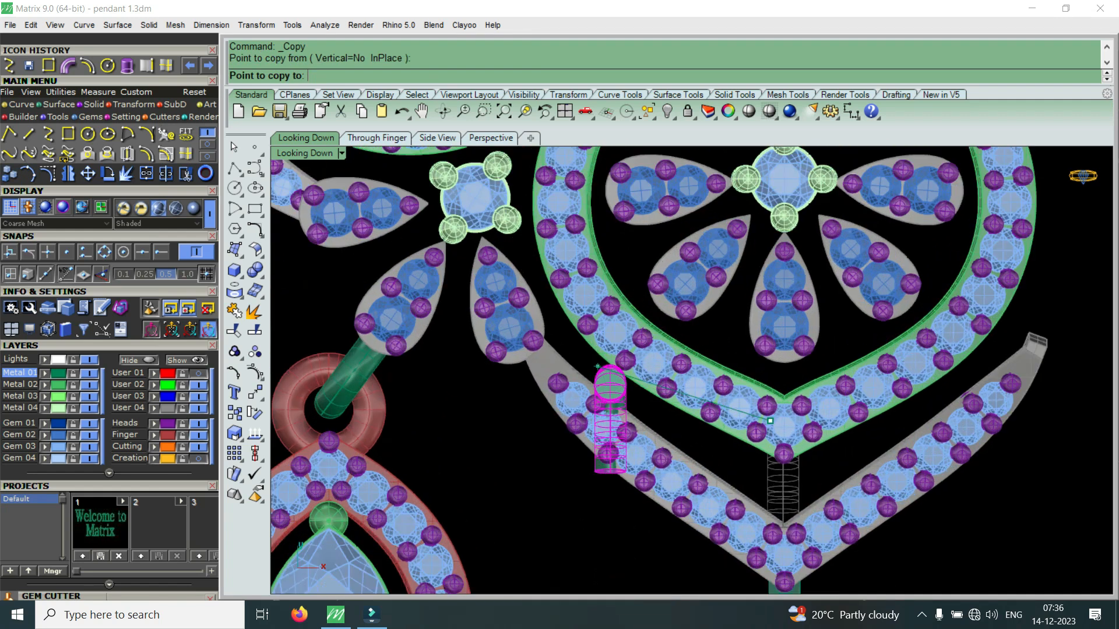
pyautogui.click(600, 339)
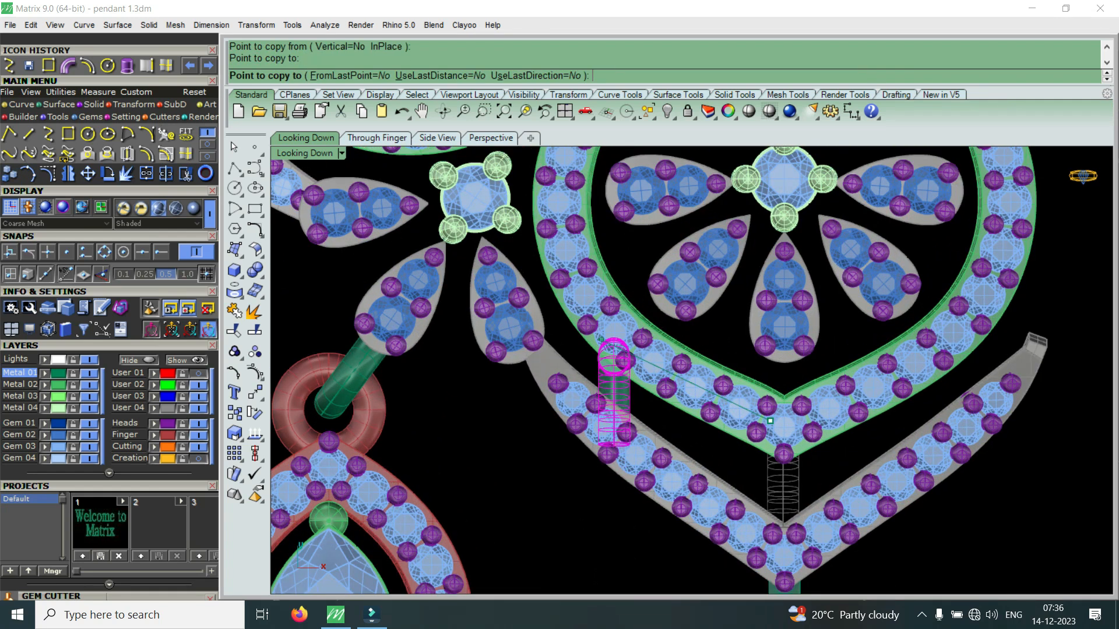
pyautogui.rightClick(600, 340)
# Step: Rotate the copied connector about its upper end so that it crosses the gap diagonally between the two frames
pyautogui.scroll(8, 603, 378)
pyautogui.click(604, 379)
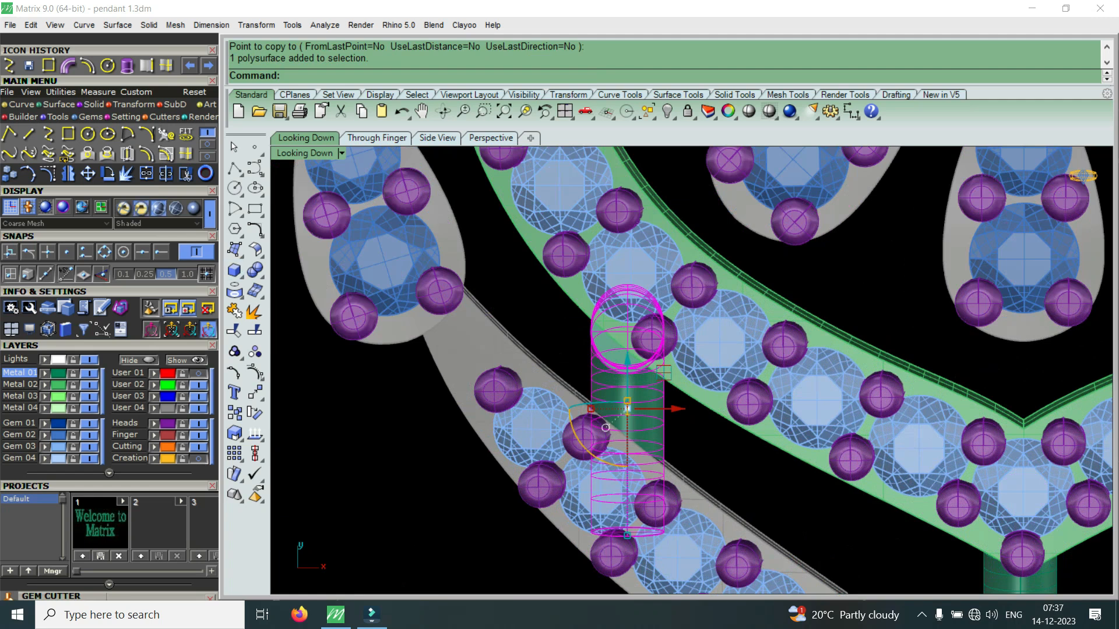
pyautogui.click(107, 173)
pyautogui.click(619, 354)
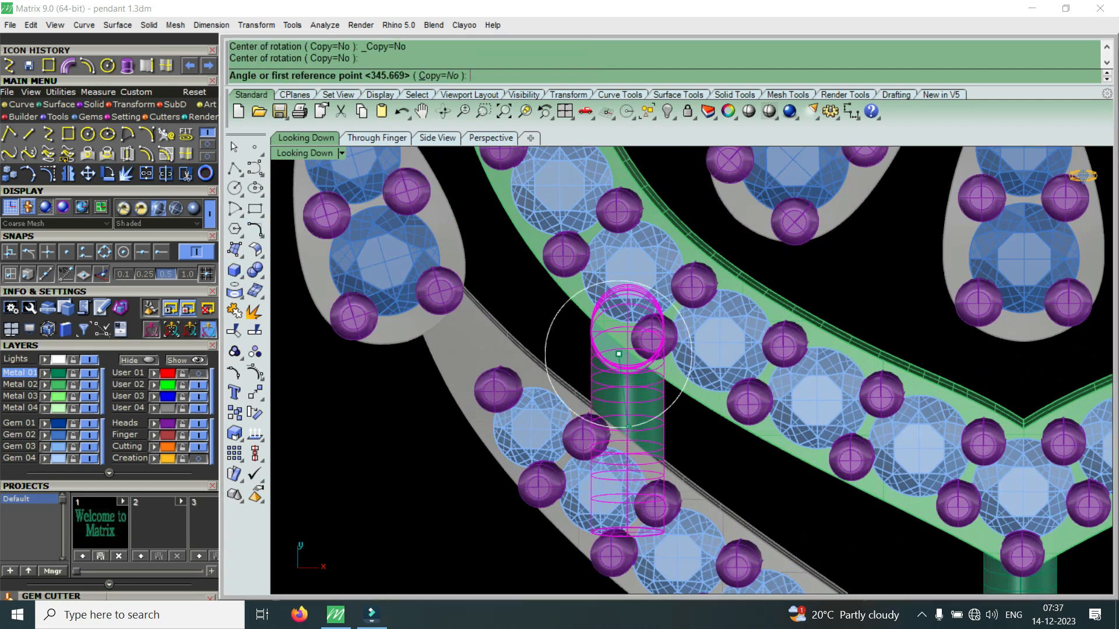
pyautogui.click(627, 516)
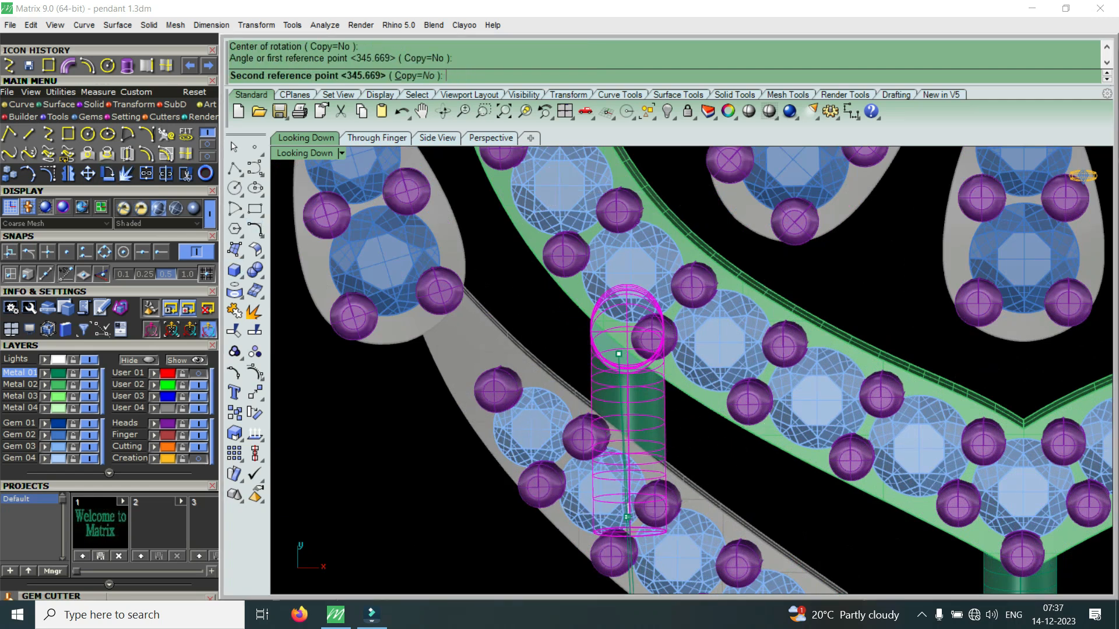
pyautogui.click(585, 399)
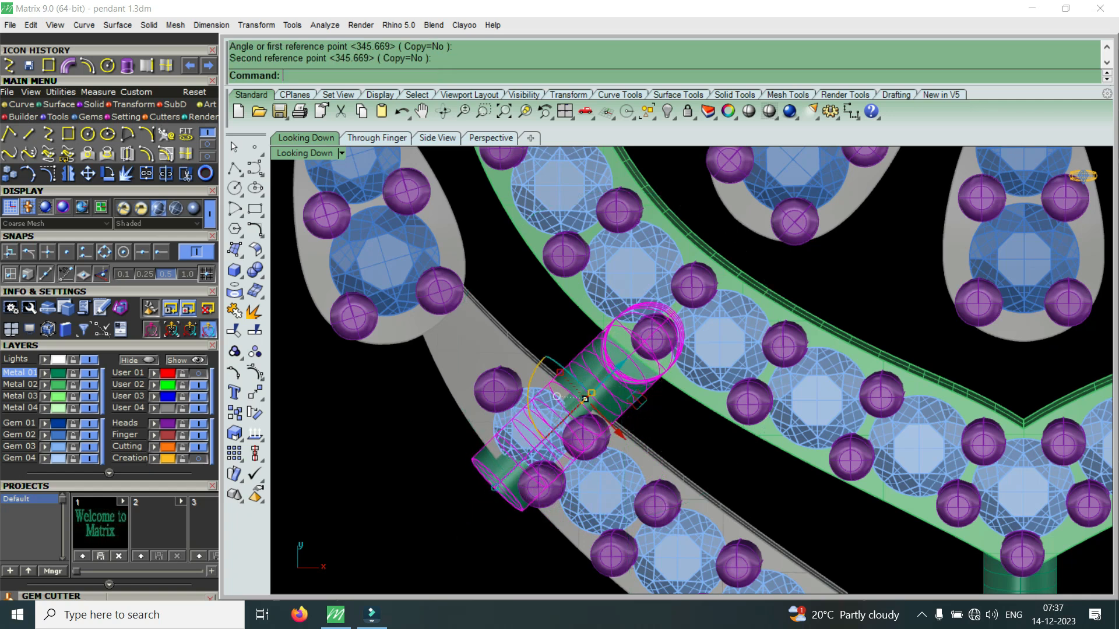
# Step: Shorten the rotated connector and shift it under the prongs of both frames, and show all four viewports
pyautogui.moveTo(494, 487); pyautogui.dragTo(509, 474)
pyautogui.moveTo(620, 435); pyautogui.dragTo(609, 423)
pyautogui.scroll(-4, 610, 423)
pyautogui.scroll(4, 627, 408)
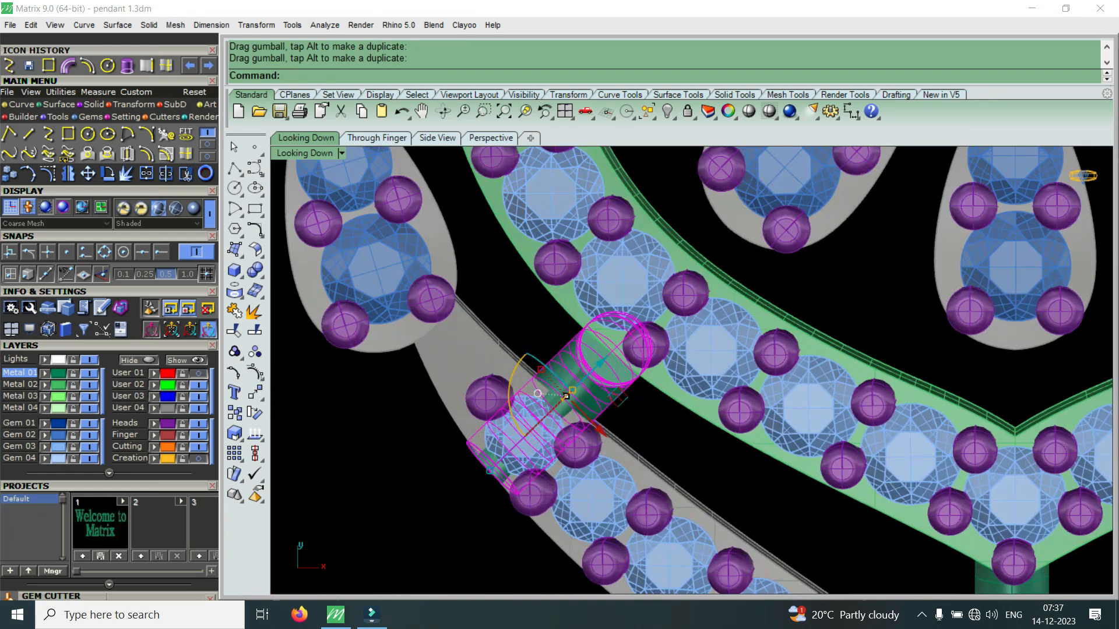
pyautogui.moveTo(566, 396); pyautogui.dragTo(592, 389)
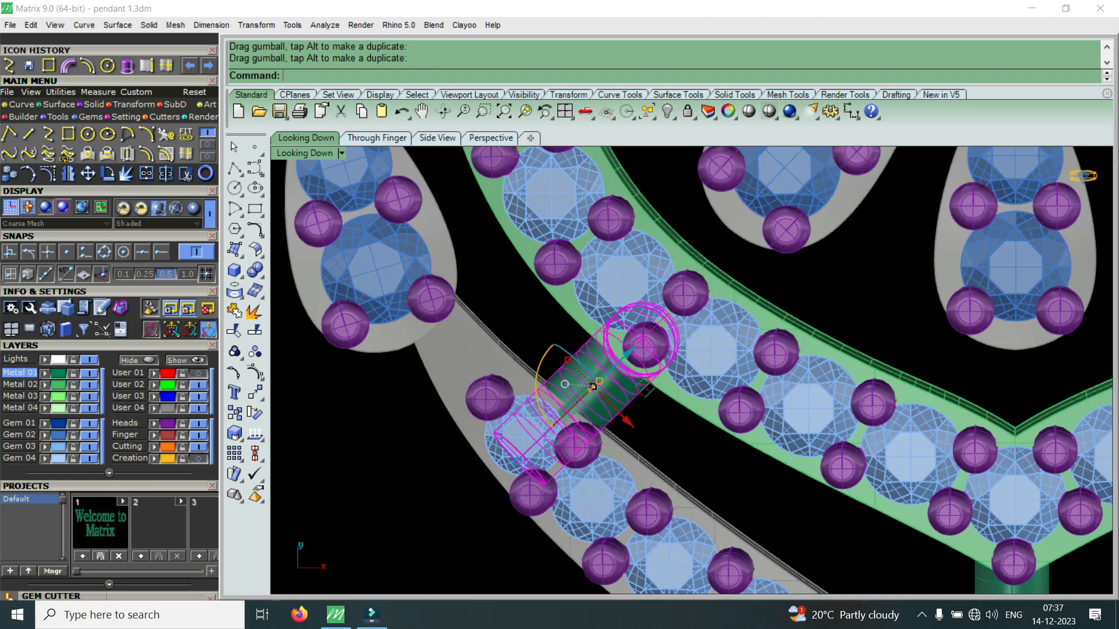
pyautogui.hotkey('ctrl', 'm')
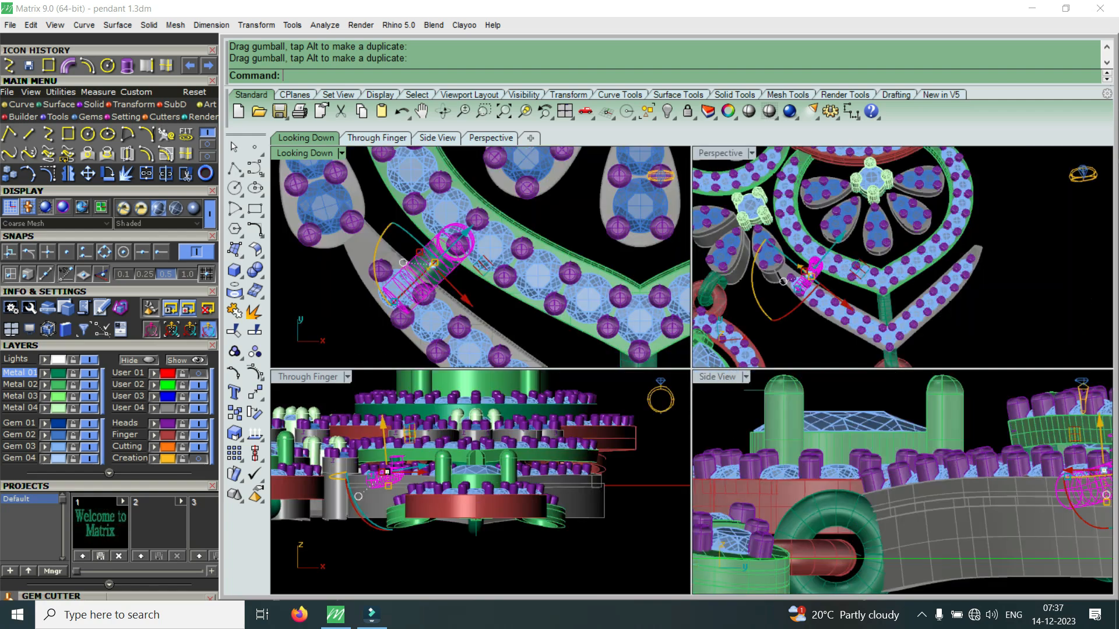
# Step: Examine the connectors between the inner and outer lower frames from above and below in the Perspective view
pyautogui.doubleClick(721, 153)
pyautogui.scroll(4, 501, 431)
pyautogui.moveTo(501, 373); pyautogui.dragTo(653, 426, button='right')
pyautogui.press('Escape')
pyautogui.scroll(5, 502, 431)
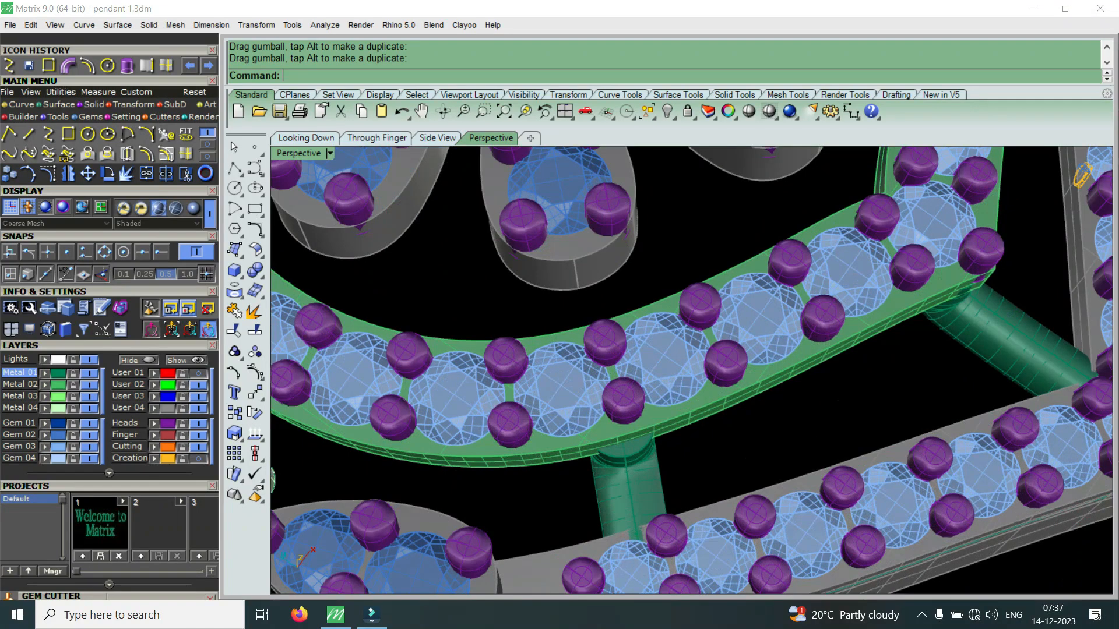
pyautogui.scroll(10, 692, 370)
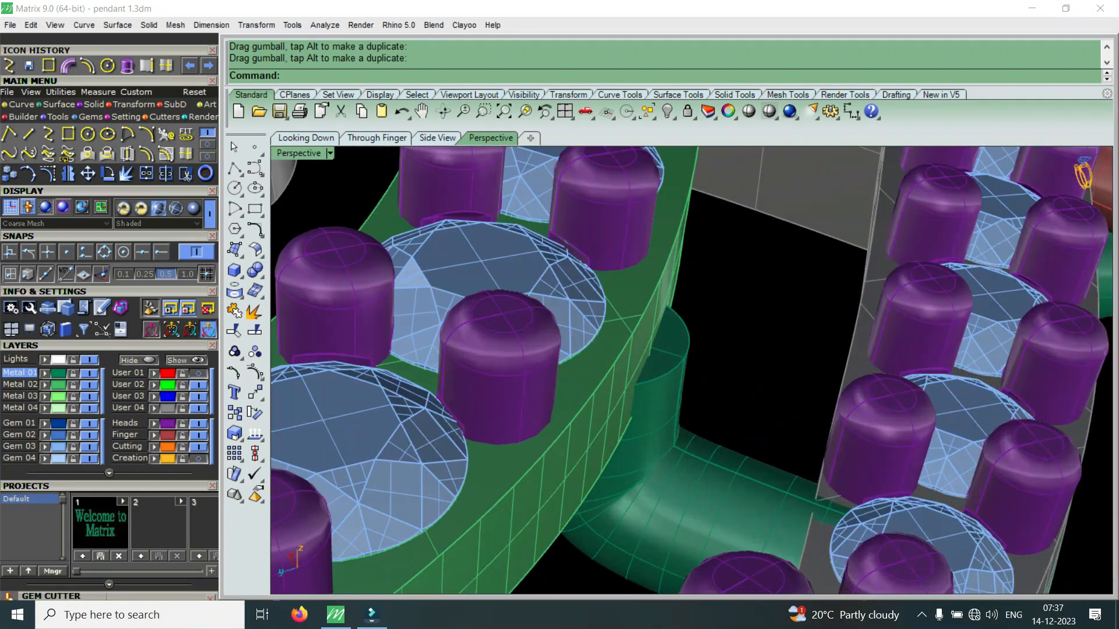
pyautogui.moveTo(693, 370); pyautogui.dragTo(606, 484, button='right')
pyautogui.click(604, 452)
pyautogui.scroll(-5, 605, 452)
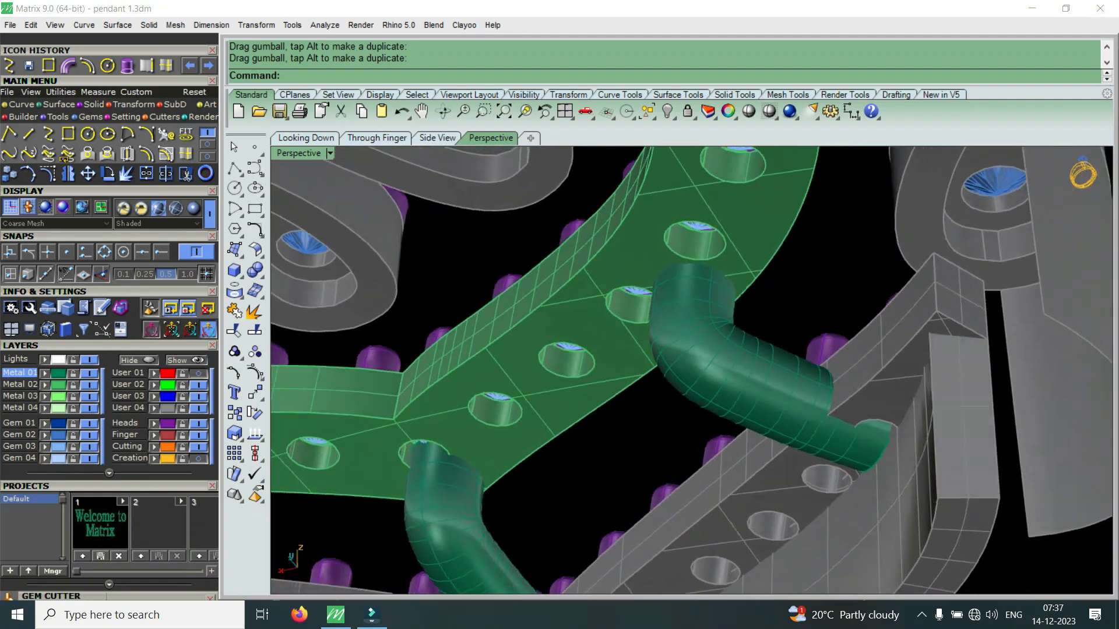
pyautogui.moveTo(717, 309); pyautogui.dragTo(595, 438, button='right')
pyautogui.scroll(4, 757, 344)
pyautogui.scroll(-2, 769, 461)
pyautogui.moveTo(769, 460); pyautogui.dragTo(746, 420, button='right')
pyautogui.scroll(-4, 757, 420)
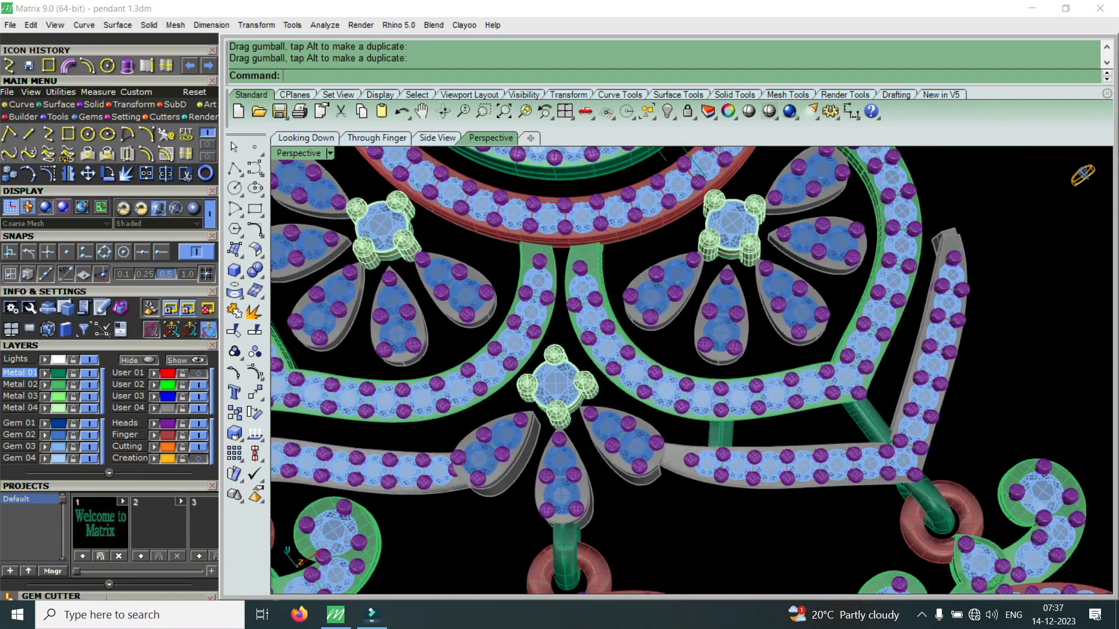
pyautogui.scroll(4, 687, 408)
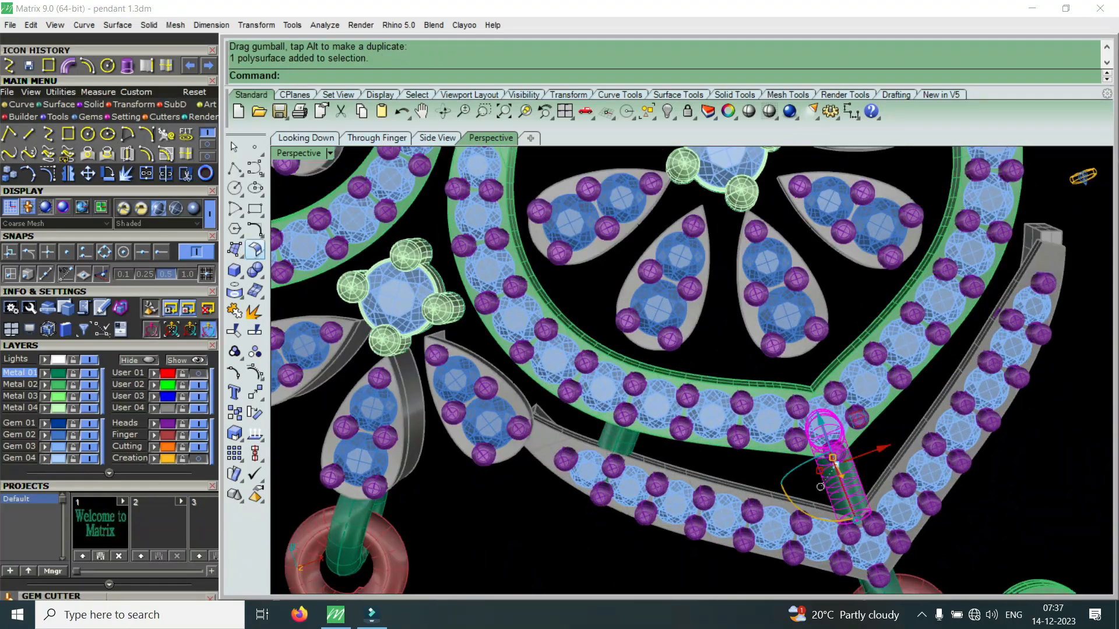
# Step: Copy the vertical connector at the frame's lower tip to beneath the centre petal and to the petal on its left
pyautogui.doubleClick(298, 153)
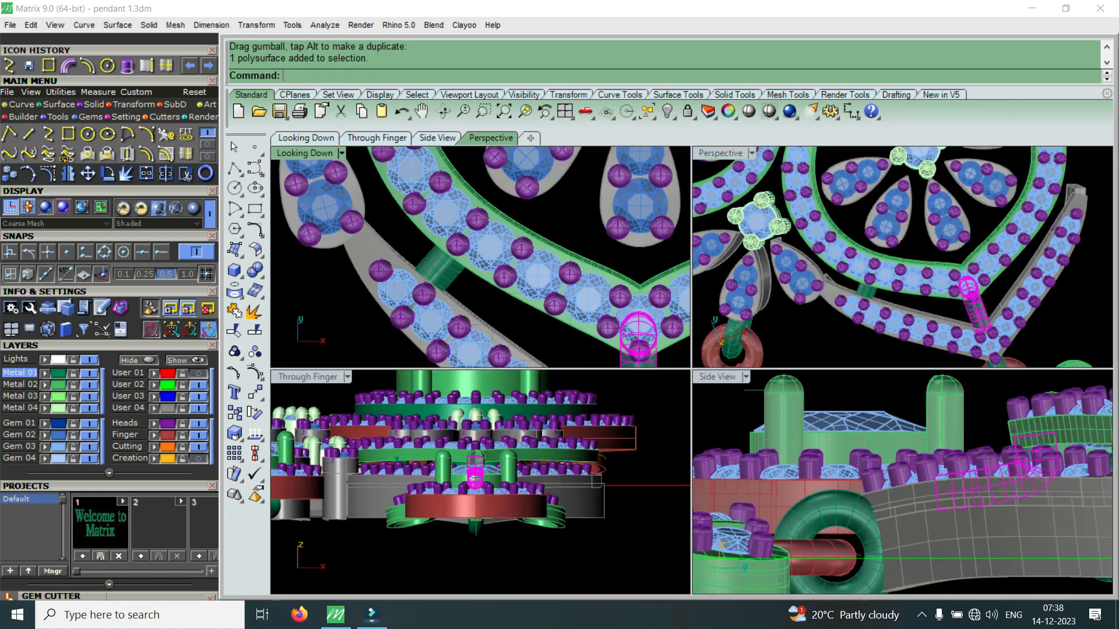
pyautogui.doubleClick(303, 153)
pyautogui.scroll(-9, 409, 386)
pyautogui.scroll(3, 705, 399)
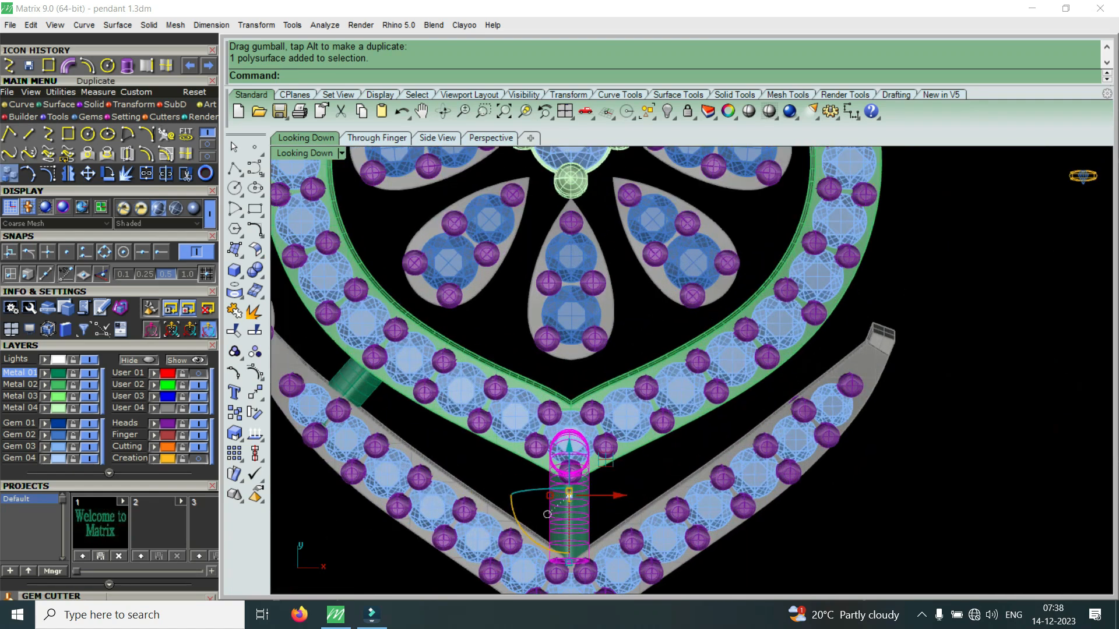
pyautogui.press('Escape')
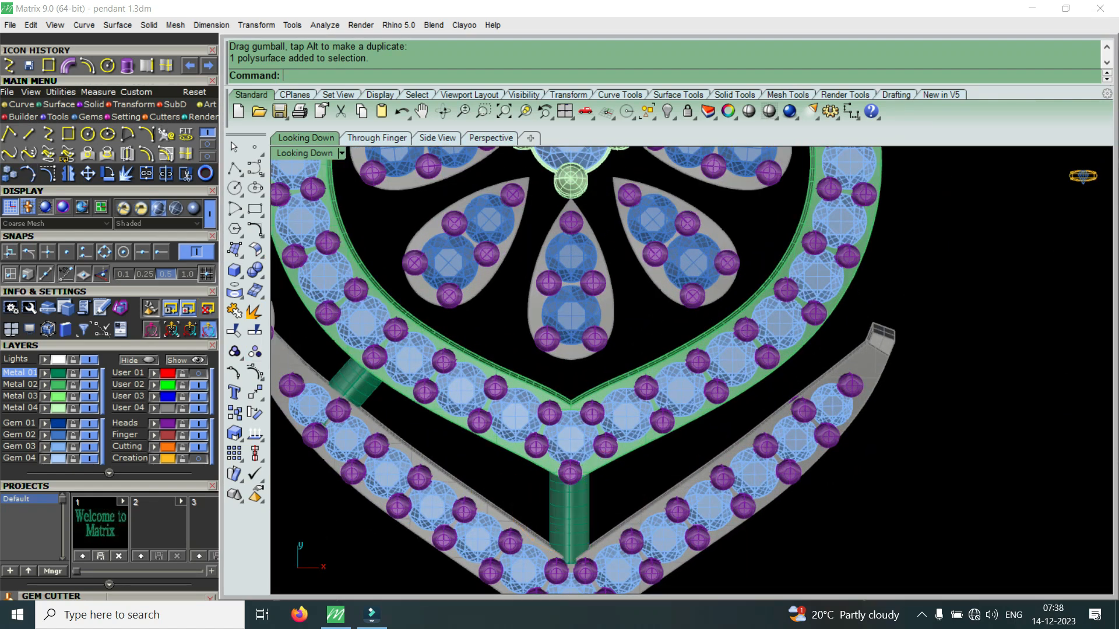
pyautogui.click(9, 173)
pyautogui.click(582, 490)
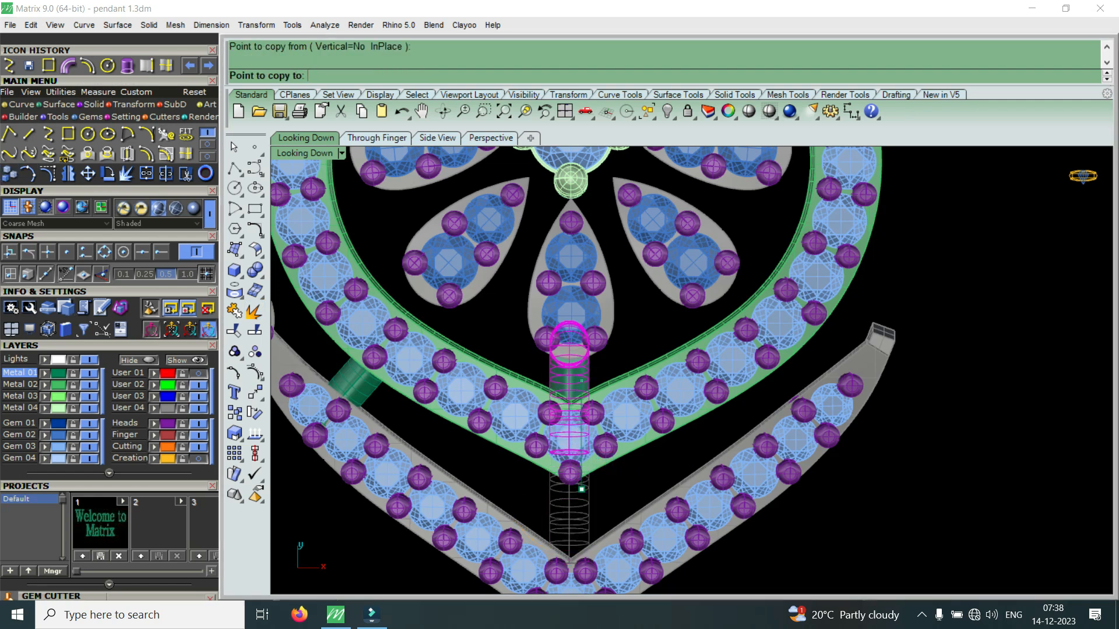
pyautogui.click(582, 377)
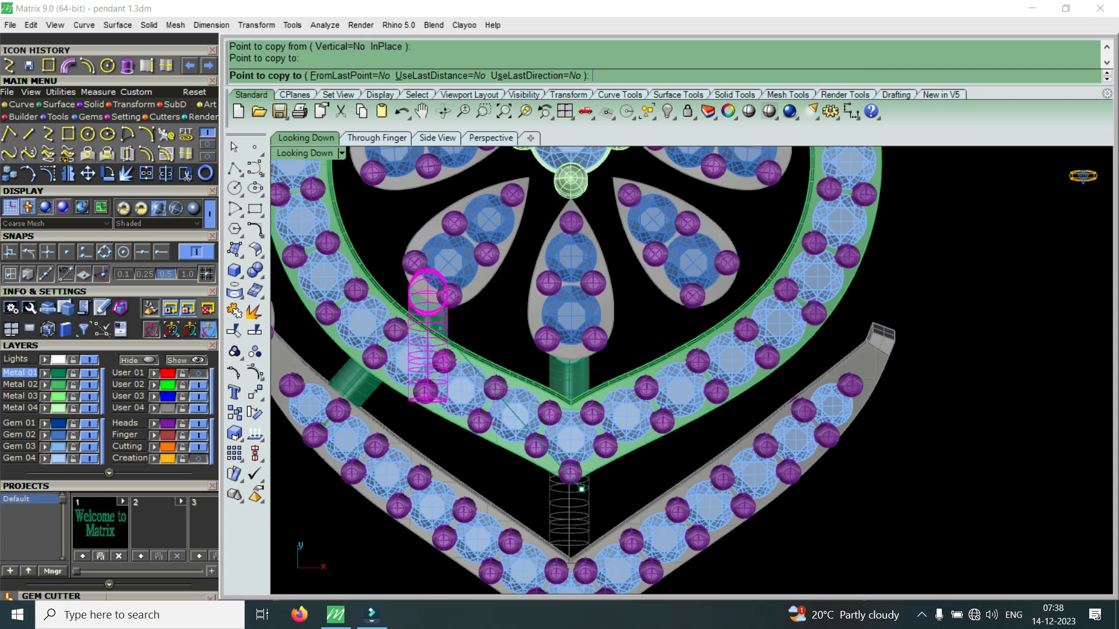
pyautogui.rightClick(433, 315)
pyautogui.scroll(6, 434, 315)
# Step: Rotate the copy at the left petal about its upper end and shift it diagonally across the gap to the frame
pyautogui.click(433, 315)
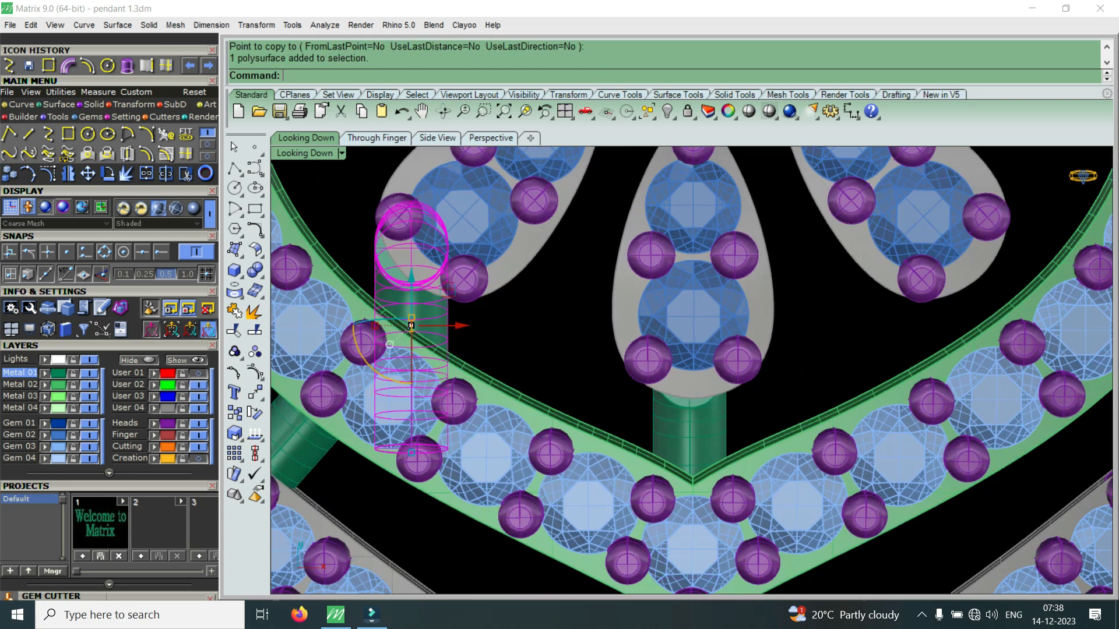
pyautogui.click(107, 173)
pyautogui.click(413, 239)
pyautogui.click(419, 350)
pyautogui.click(339, 344)
pyautogui.rightClick(330, 348)
pyautogui.click(329, 347)
pyautogui.click(371, 282)
pyautogui.click(371, 283)
pyautogui.moveTo(401, 279); pyautogui.dragTo(409, 272)
pyautogui.doubleClick(304, 154)
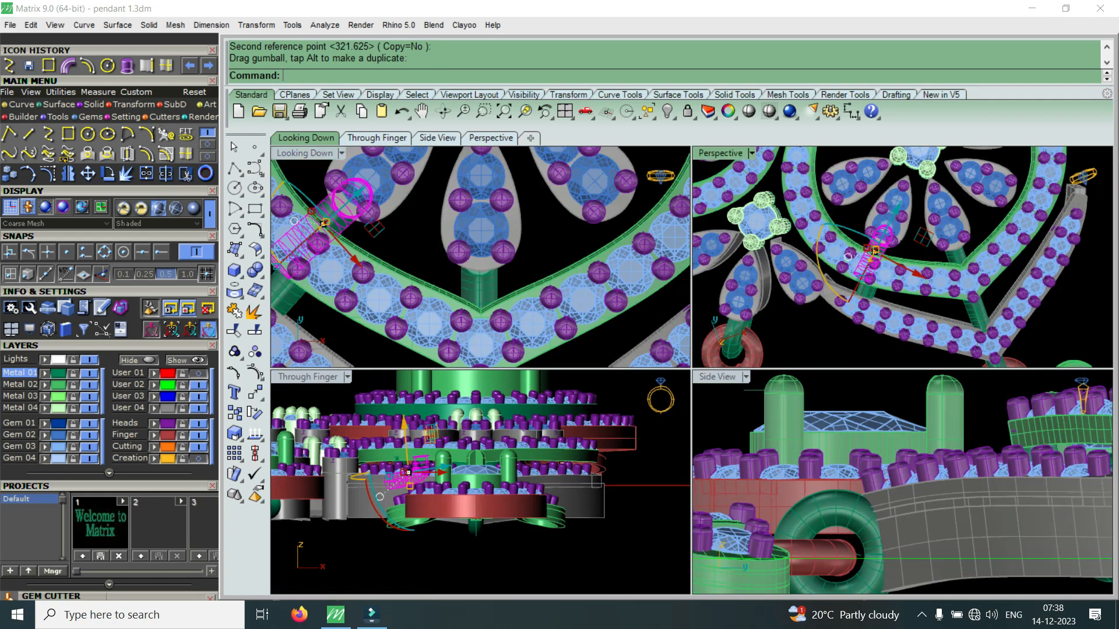
# Step: Raise the connector copy at the centre petal vertically in the Perspective view
pyautogui.doubleClick(720, 153)
pyautogui.scroll(8, 796, 356)
pyautogui.moveTo(796, 356); pyautogui.dragTo(848, 236, button='right')
pyautogui.press('Escape')
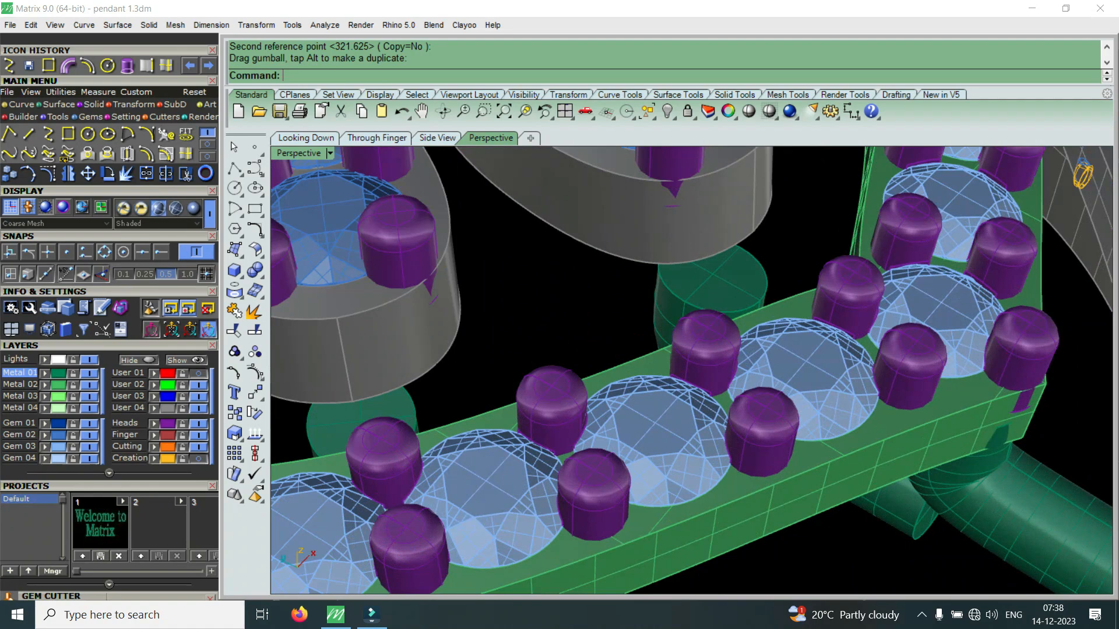
pyautogui.click(693, 309)
pyautogui.scroll(-6, 692, 323)
pyautogui.moveTo(692, 323); pyautogui.dragTo(748, 260, button='right')
pyautogui.scroll(3, 748, 259)
pyautogui.moveTo(710, 406); pyautogui.dragTo(722, 319)
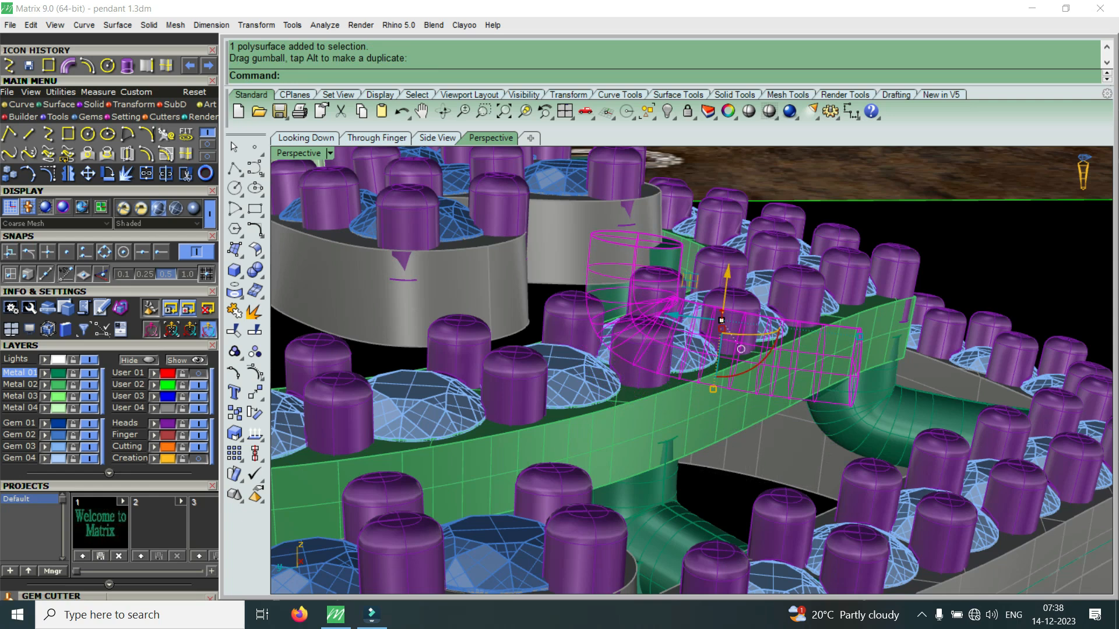
# Step: Shift the centre petal's connector along its length and fine-tune its position under the petal's prongs
pyautogui.moveTo(722, 322); pyautogui.dragTo(712, 417, button='right')
pyautogui.scroll(5, 712, 326)
pyautogui.moveTo(708, 264); pyautogui.dragTo(675, 260)
pyautogui.scroll(-4, 673, 277)
pyautogui.moveTo(673, 277); pyautogui.dragTo(708, 201, button='right')
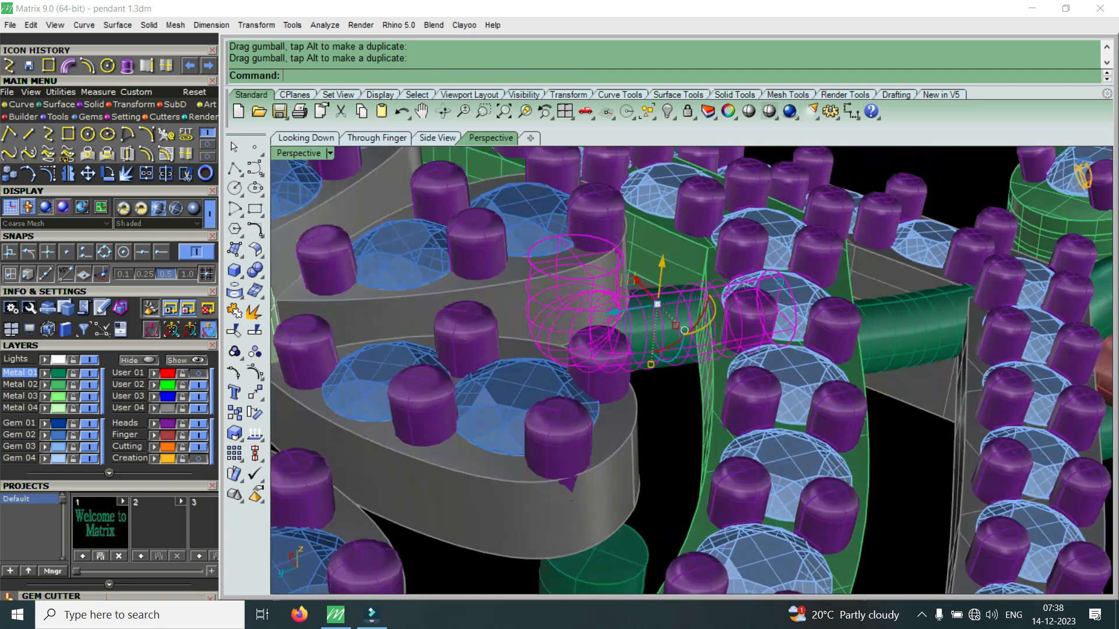
pyautogui.moveTo(708, 279); pyautogui.dragTo(673, 251, button='right')
pyautogui.scroll(5, 676, 262)
pyautogui.moveTo(683, 309); pyautogui.dragTo(688, 265)
# Step: Inspect the petal connectors and their fit against the petals and inner frame from below and above
pyautogui.moveTo(689, 268); pyautogui.dragTo(743, 263, button='right')
pyautogui.scroll(-7, 670, 335)
pyautogui.press('Escape')
pyautogui.scroll(-7, 691, 370)
pyautogui.scroll(7, 692, 370)
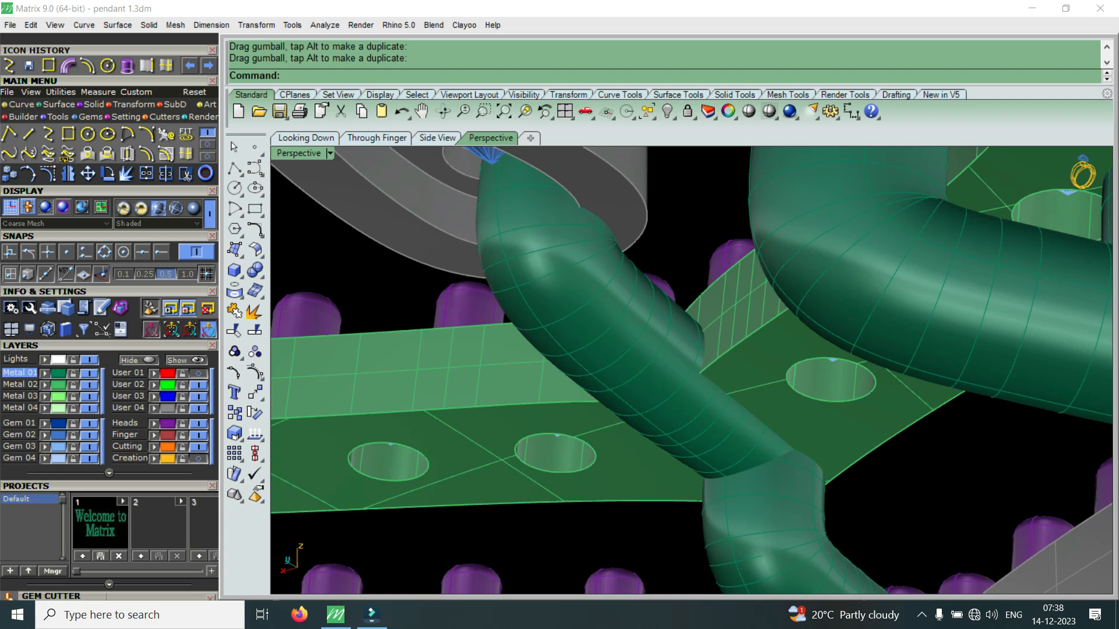
pyautogui.moveTo(880, 496); pyautogui.dragTo(810, 455, button='right')
pyautogui.scroll(-3, 839, 375)
pyautogui.moveTo(692, 291); pyautogui.dragTo(630, 455, button='right')
pyautogui.scroll(-6, 692, 370)
pyautogui.scroll(6, 642, 373)
pyautogui.scroll(2, 687, 350)
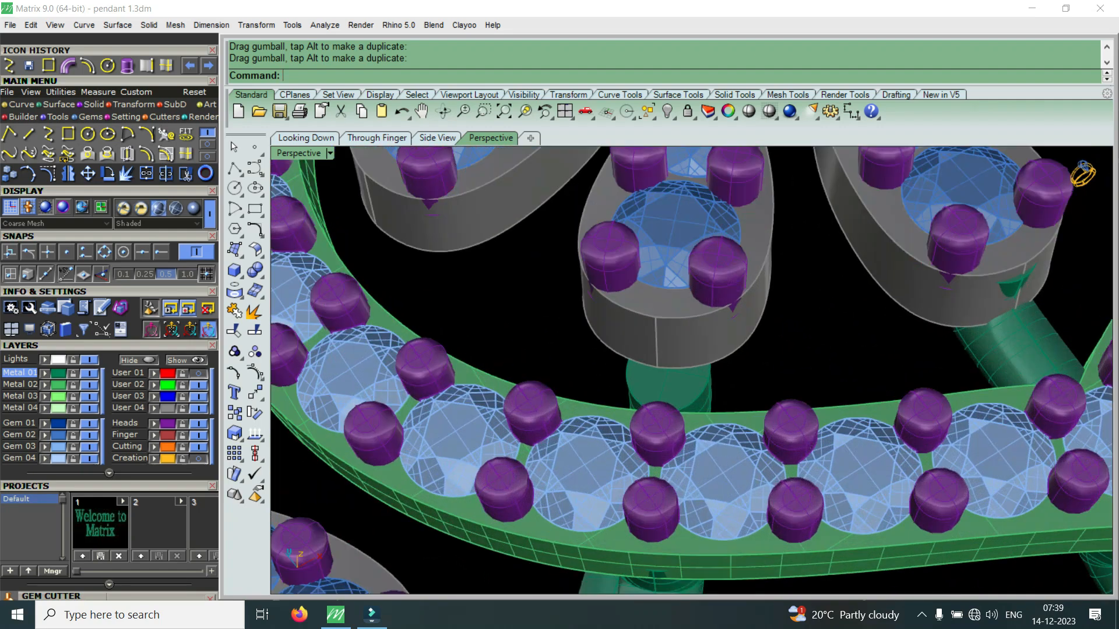
pyautogui.scroll(-8, 699, 291)
pyautogui.scroll(9, 659, 373)
# Step: Delete the rotated connector joining the left petal to the inner frame
pyautogui.click(651, 395)
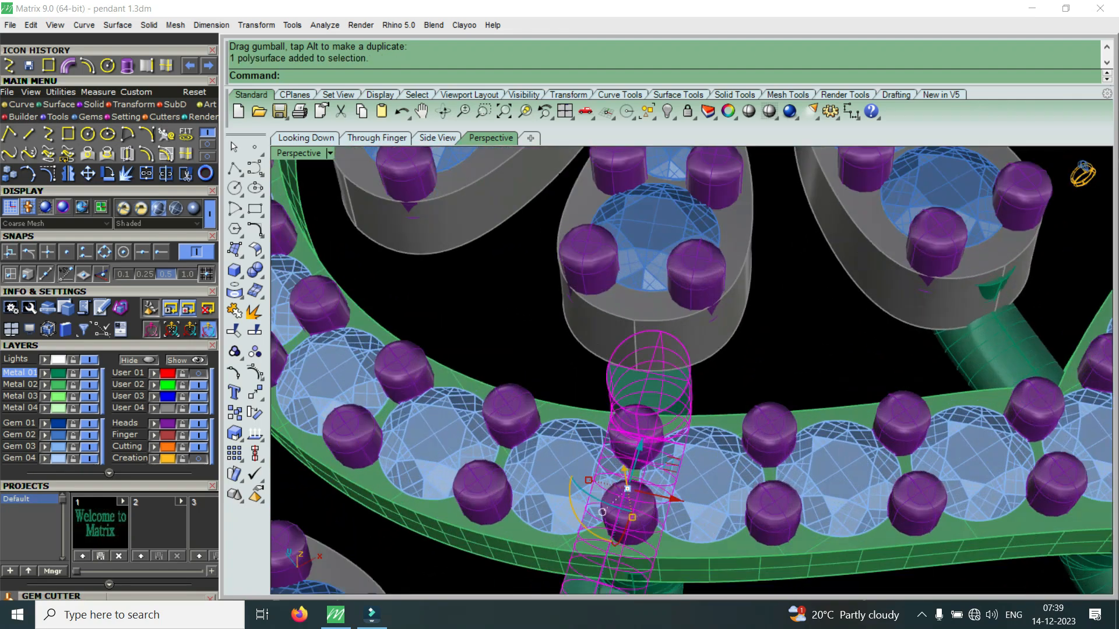
pyautogui.press('Delete')
pyautogui.scroll(-5, 693, 370)
pyautogui.scroll(4, 692, 370)
pyautogui.scroll(-4, 692, 370)
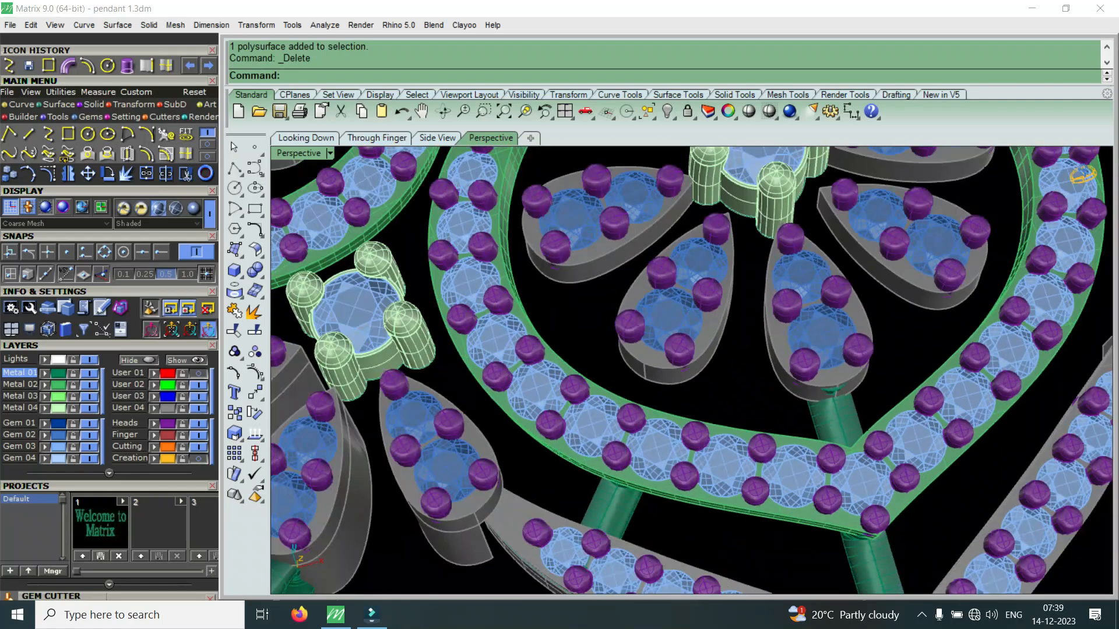
pyautogui.scroll(4, 692, 370)
pyautogui.scroll(-4, 692, 370)
pyautogui.scroll(6, 692, 370)
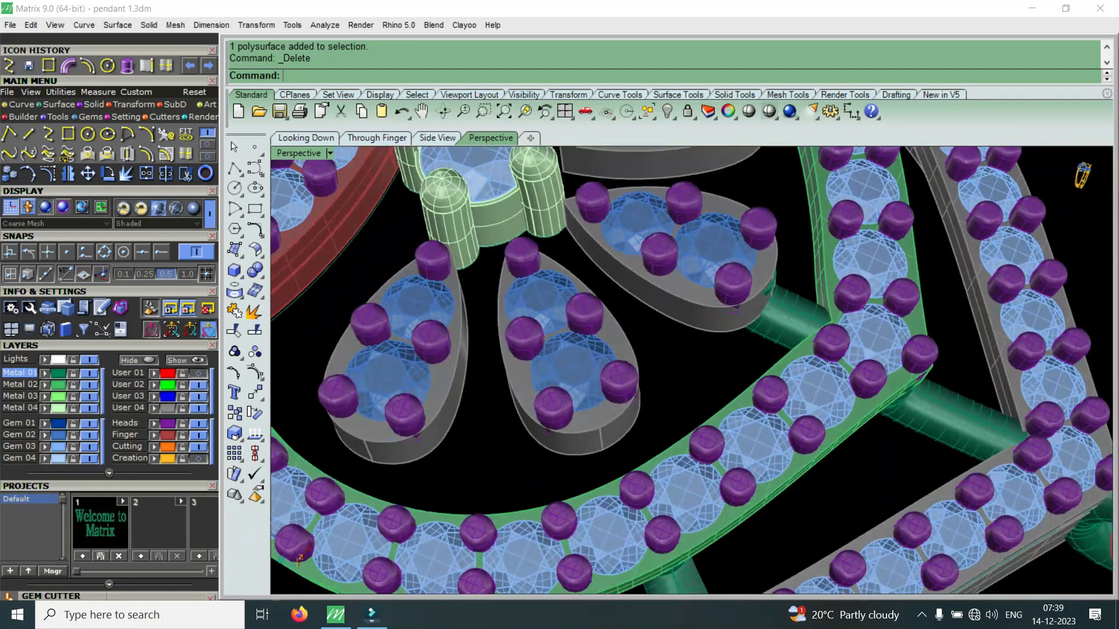
# Step: Extract copies of the inner frame's two inner wall surfaces that meet at the lower tip
pyautogui.moveTo(692, 370); pyautogui.dragTo(862, 304, button='right')
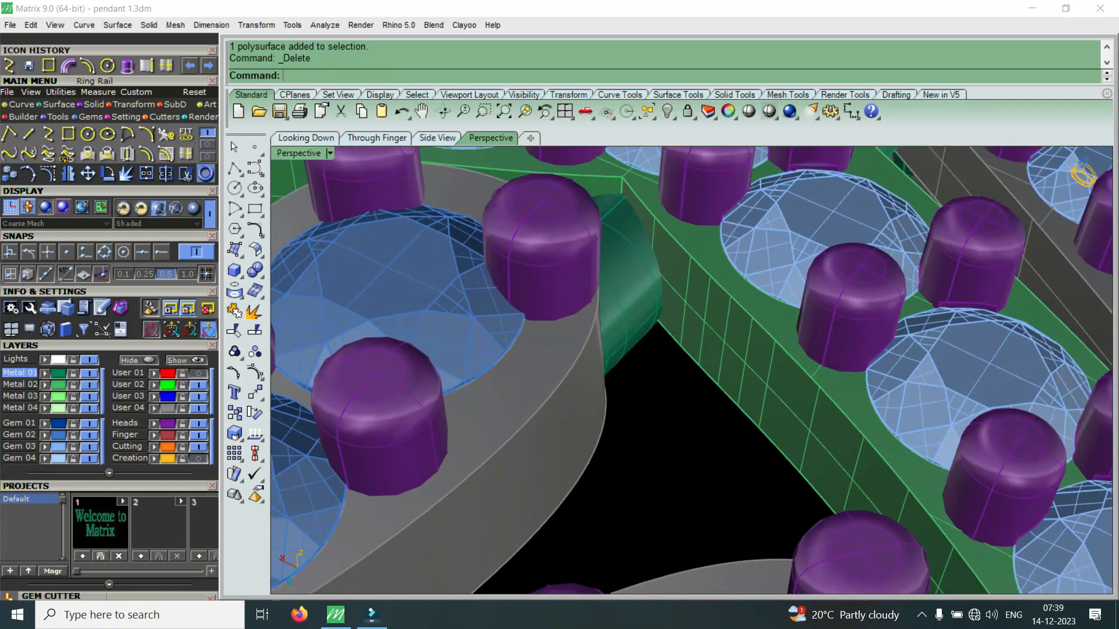
pyautogui.click(93, 104)
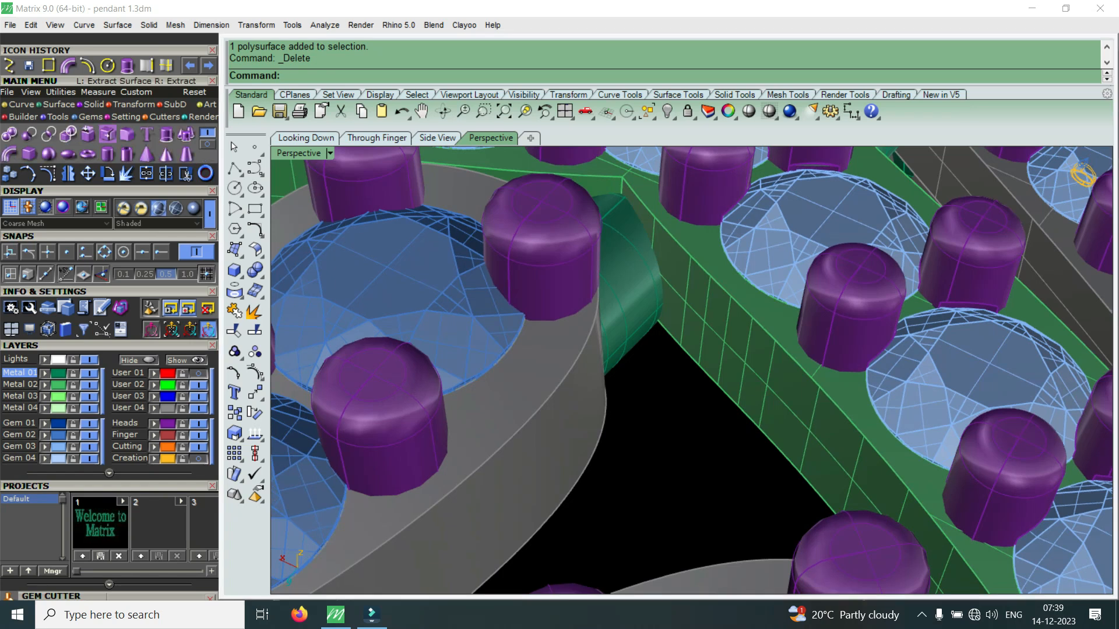
pyautogui.click(108, 134)
pyautogui.click(723, 338)
pyautogui.scroll(3, 692, 370)
pyautogui.scroll(-5, 692, 370)
pyautogui.moveTo(692, 349)
pyautogui.mouseDown(button='right')
pyautogui.moveTo(717, 402)
pyautogui.moveTo(700, 344)
pyautogui.mouseUp(button='right')
pyautogui.scroll(4, 692, 371)
pyautogui.click(589, 250)
pyautogui.press('Return')
pyautogui.scroll(2, 693, 370)
pyautogui.press('Escape')
# Step: Extend the extracted wall surfaces at their edges by the default factor of 1.000
pyautogui.click(59, 104)
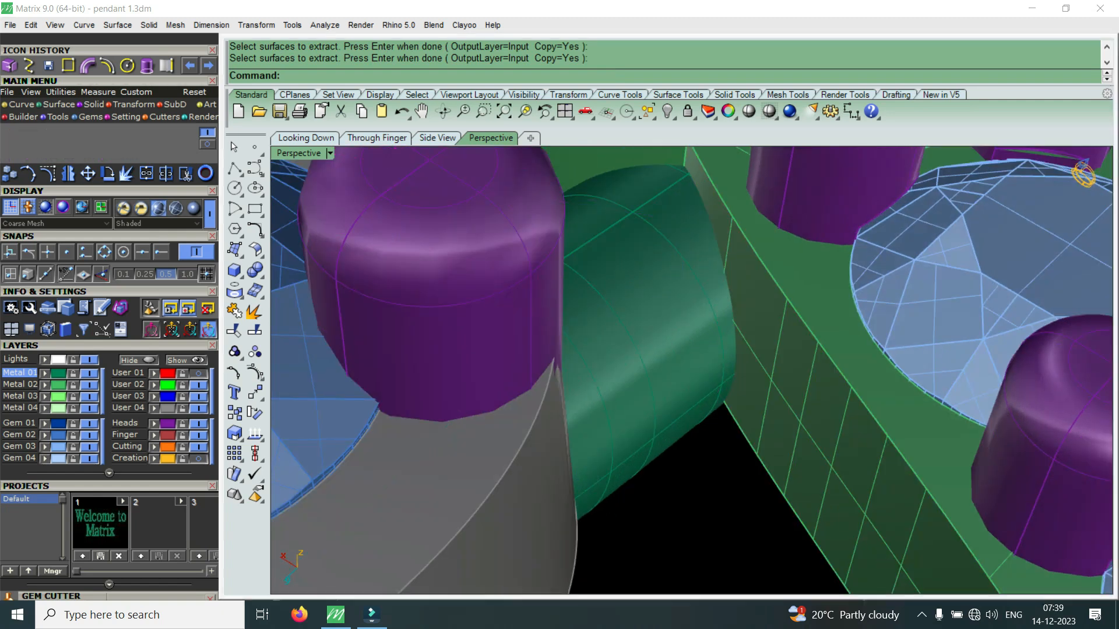
pyautogui.click(207, 144)
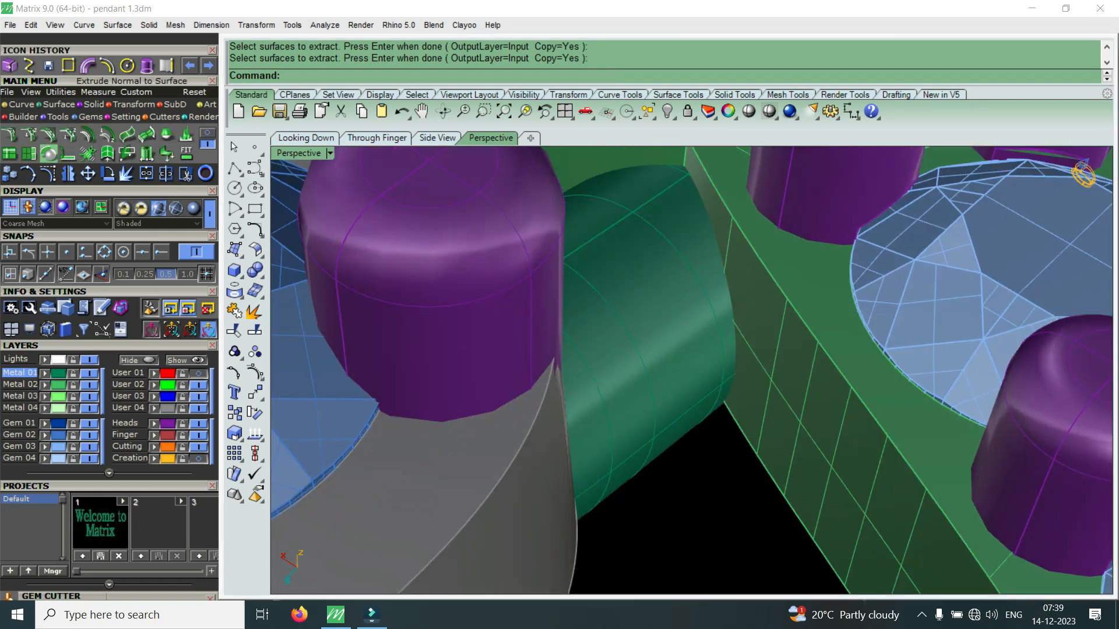
pyautogui.click(10, 173)
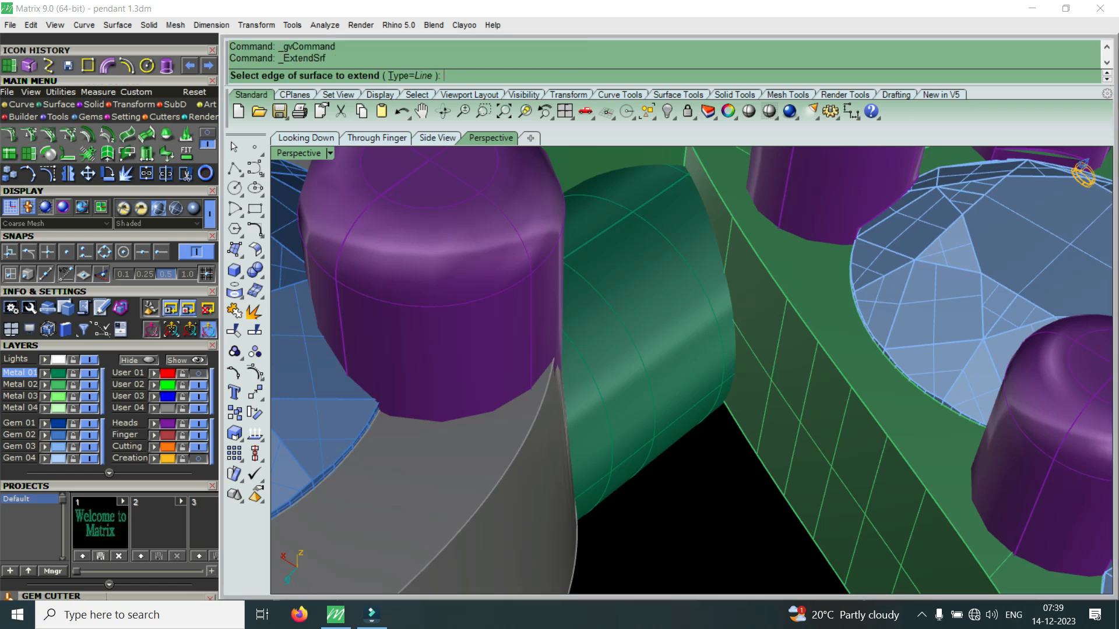
pyautogui.click(765, 465)
pyautogui.rightClick(764, 465)
pyautogui.scroll(-6, 772, 452)
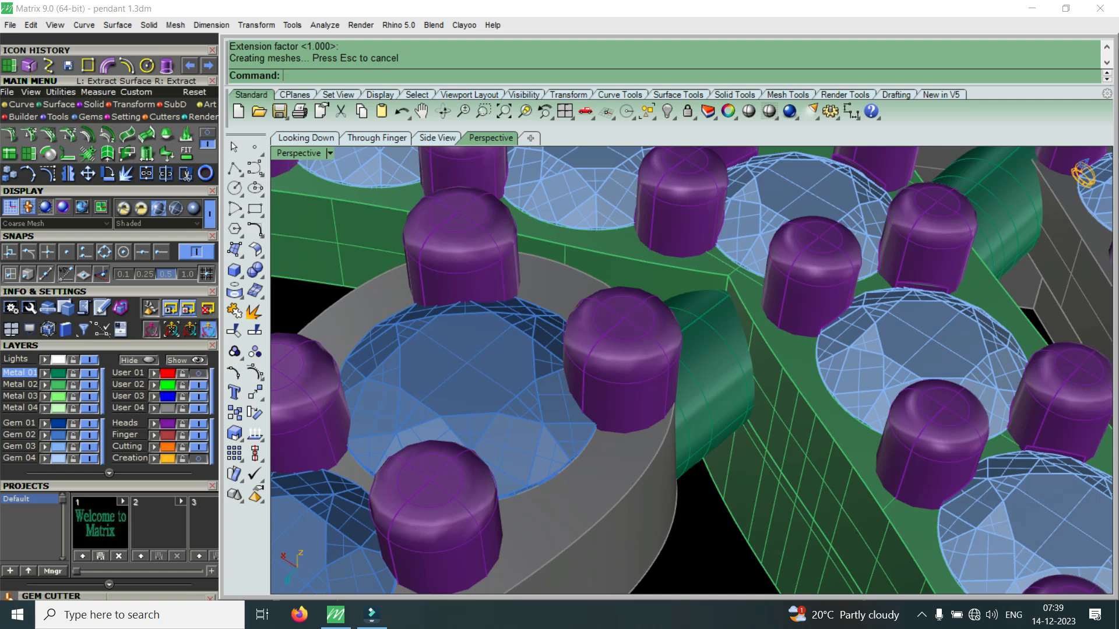
pyautogui.scroll(5, 592, 318)
pyautogui.rightClick(592, 317)
pyautogui.click(591, 318)
pyautogui.rightClick(592, 318)
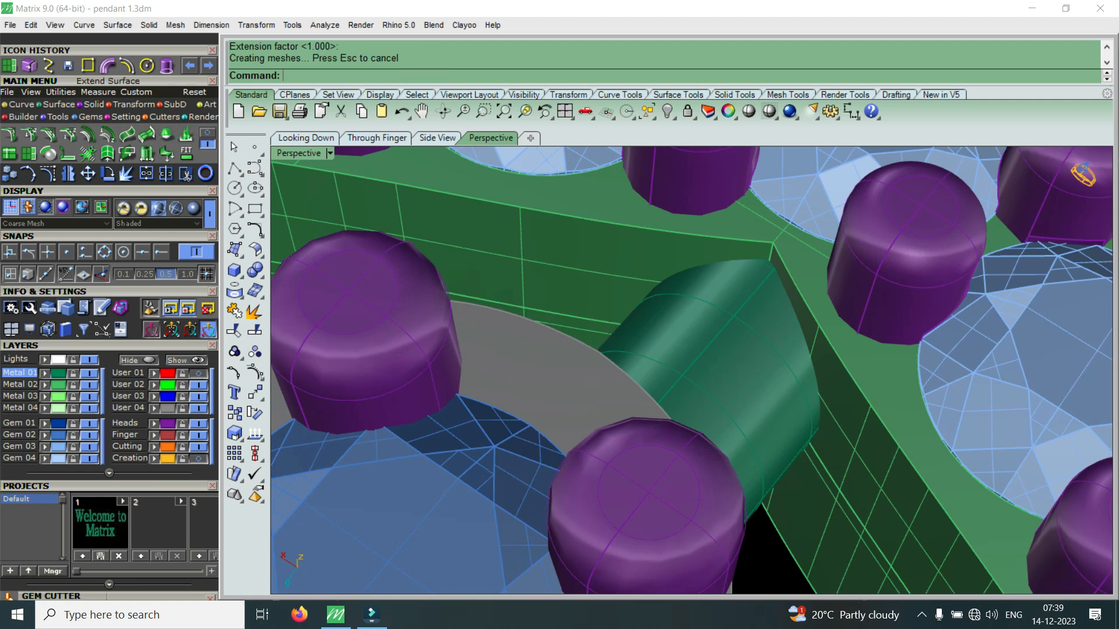
# Step: Join the two extended wall surfaces into one cutting surface and shift it slightly into the frame
pyautogui.scroll(-6, 723, 327)
pyautogui.moveTo(699, 396); pyautogui.dragTo(725, 163, button='right')
pyautogui.click(772, 399)
pyautogui.keyDown('shift'); pyautogui.click(618, 454); pyautogui.keyUp('shift')
pyautogui.click(146, 173)
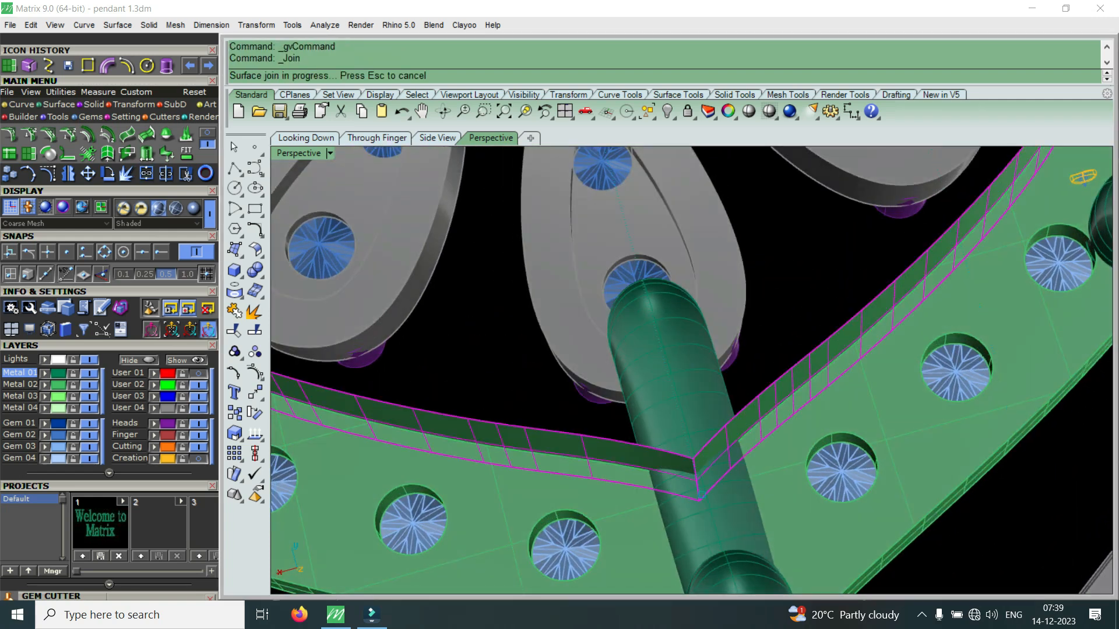
pyautogui.scroll(-4, 705, 378)
pyautogui.scroll(4, 703, 454)
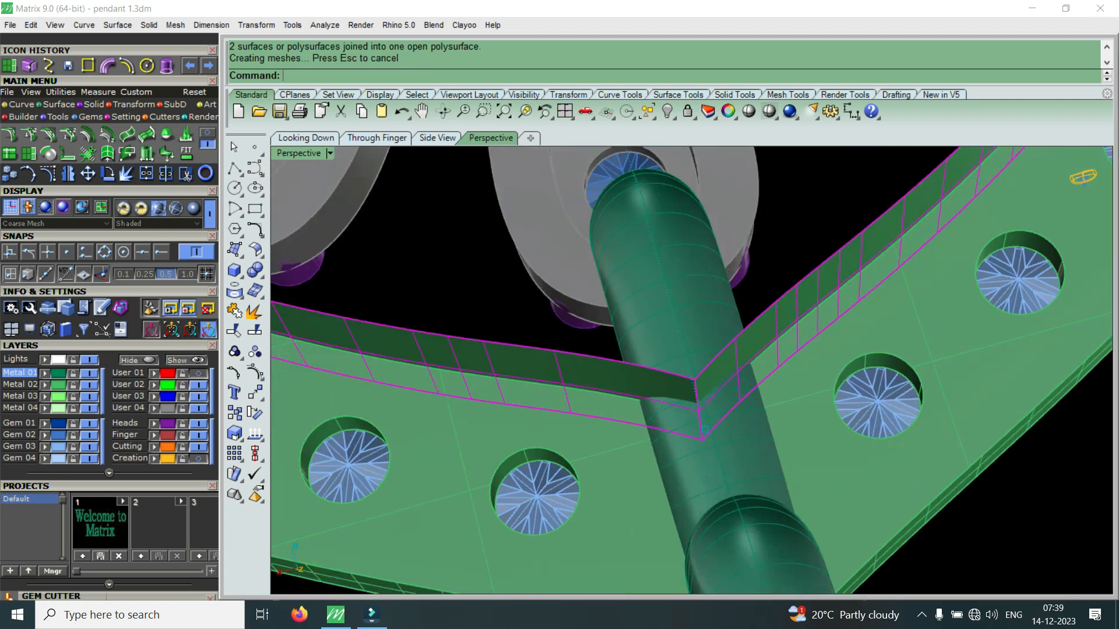
pyautogui.scroll(-5, 705, 443)
pyautogui.moveTo(653, 216); pyautogui.dragTo(657, 228)
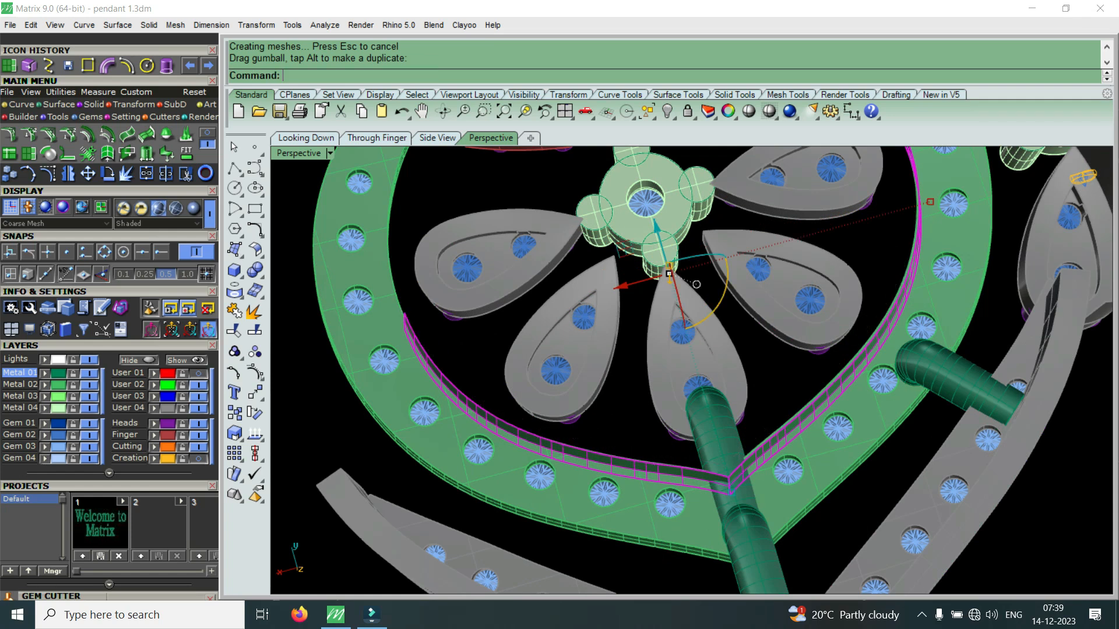
pyautogui.scroll(8, 716, 443)
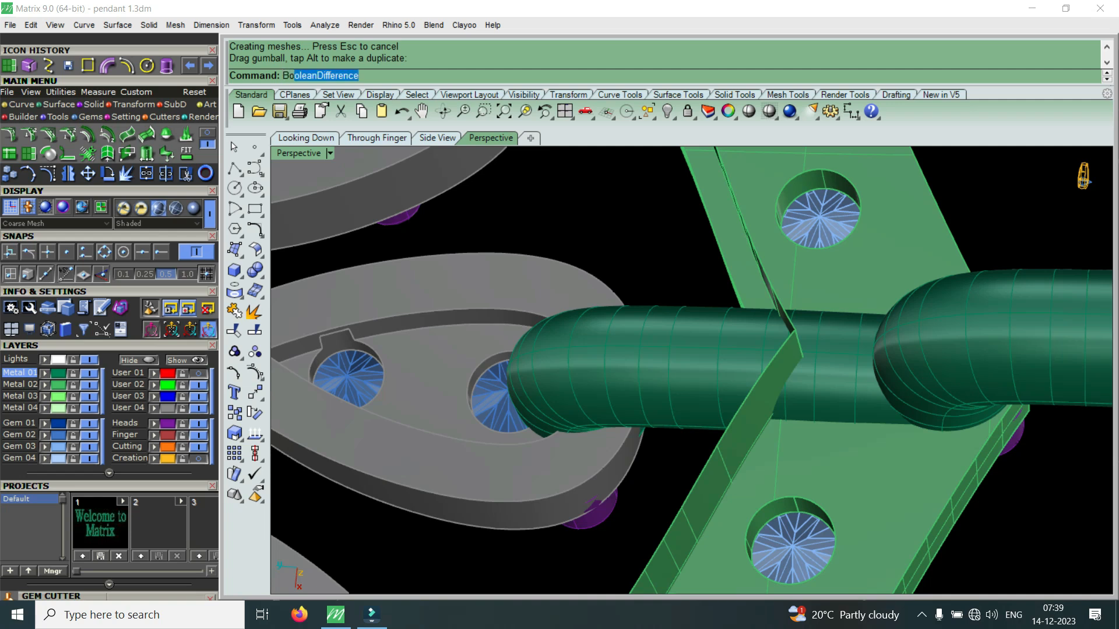
# Step: BooleanSplit the centre petal's connector with the joined wall surface and delete the piece lying beneath the frame
pyautogui.click(307, 118)
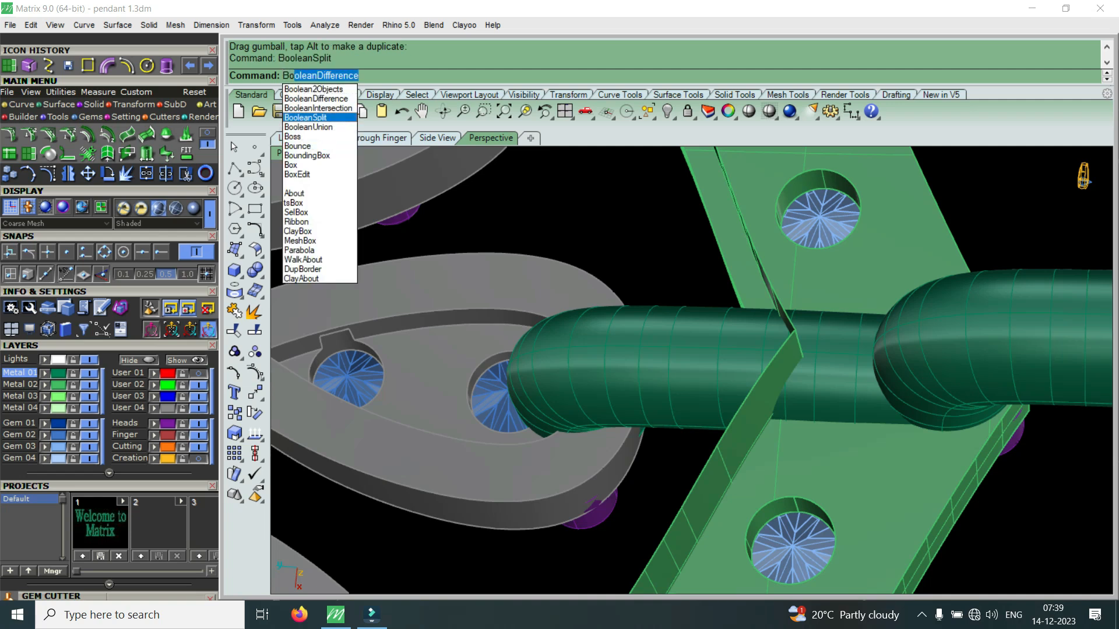
pyautogui.click(618, 361)
pyautogui.press('Return')
pyautogui.click(729, 466)
pyautogui.press('Return')
pyautogui.press('Delete')
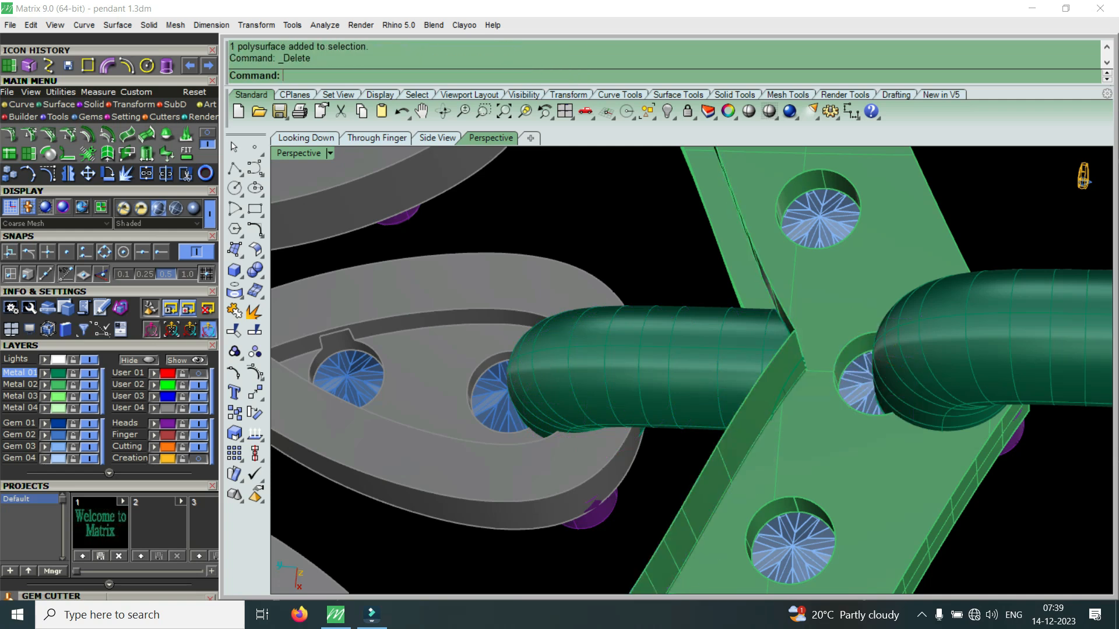
# Step: Delete the joined wall surface that served as the cutter
pyautogui.scroll(-3, 784, 362)
pyautogui.scroll(2, 783, 361)
pyautogui.click(753, 420)
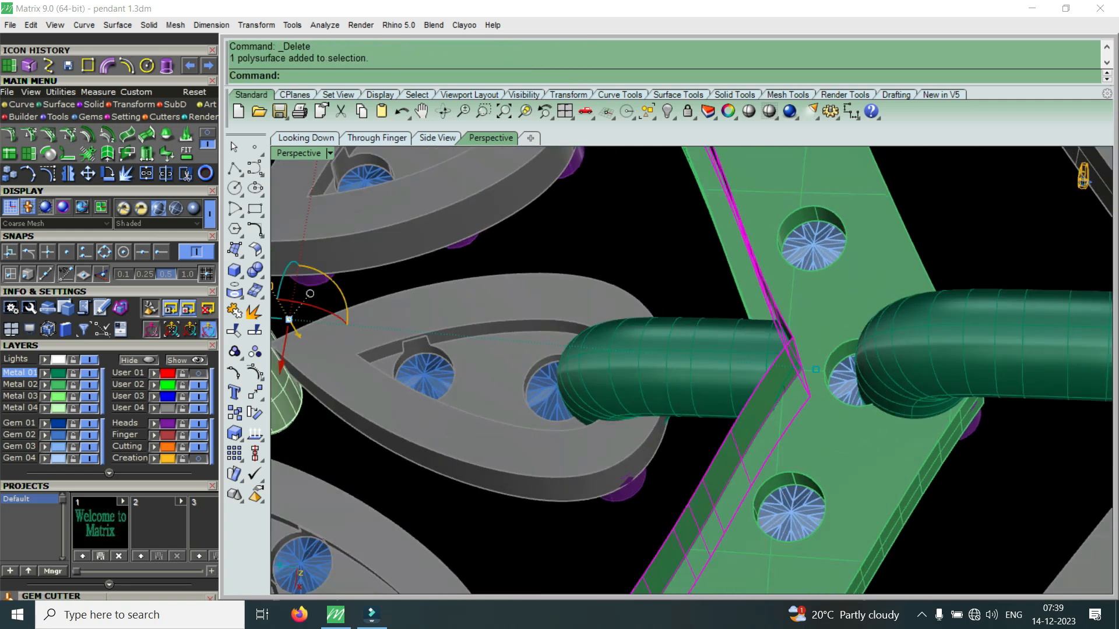
pyautogui.press('Delete')
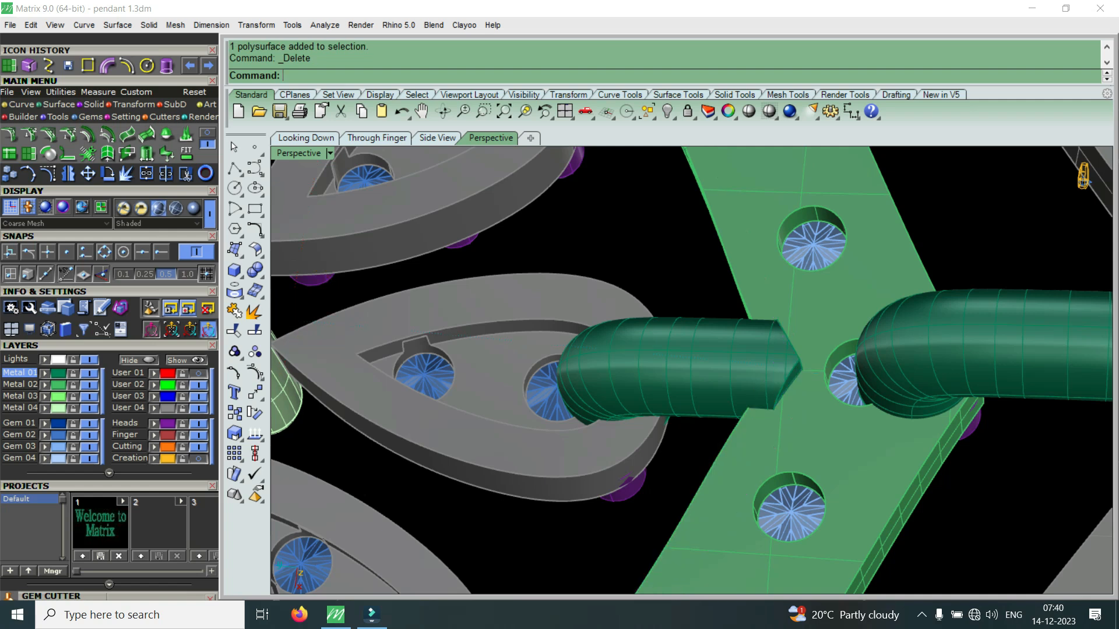
# Step: Undo the last deletion and nudge the centre petal's trimmed connector slightly
pyautogui.hotkey('ctrl', 'z')
pyautogui.scroll(-3, 692, 370)
pyautogui.scroll(3, 692, 370)
pyautogui.scroll(3, 692, 370)
pyautogui.moveTo(692, 370); pyautogui.dragTo(693, 303, button='right')
pyautogui.moveTo(712, 407)
pyautogui.mouseDown()
pyautogui.moveTo(736, 399)
pyautogui.moveTo(715, 407)
pyautogui.mouseUp()
pyautogui.press('Escape')
# Step: Raise the centre petal's trimmed connector slightly so that it sits closer beneath the petal
pyautogui.scroll(-5, 723, 380)
pyautogui.moveTo(723, 380); pyautogui.dragTo(671, 507, button='right')
pyautogui.moveTo(693, 303); pyautogui.dragTo(795, 306, button='right')
pyautogui.click(741, 405)
pyautogui.scroll(5, 740, 404)
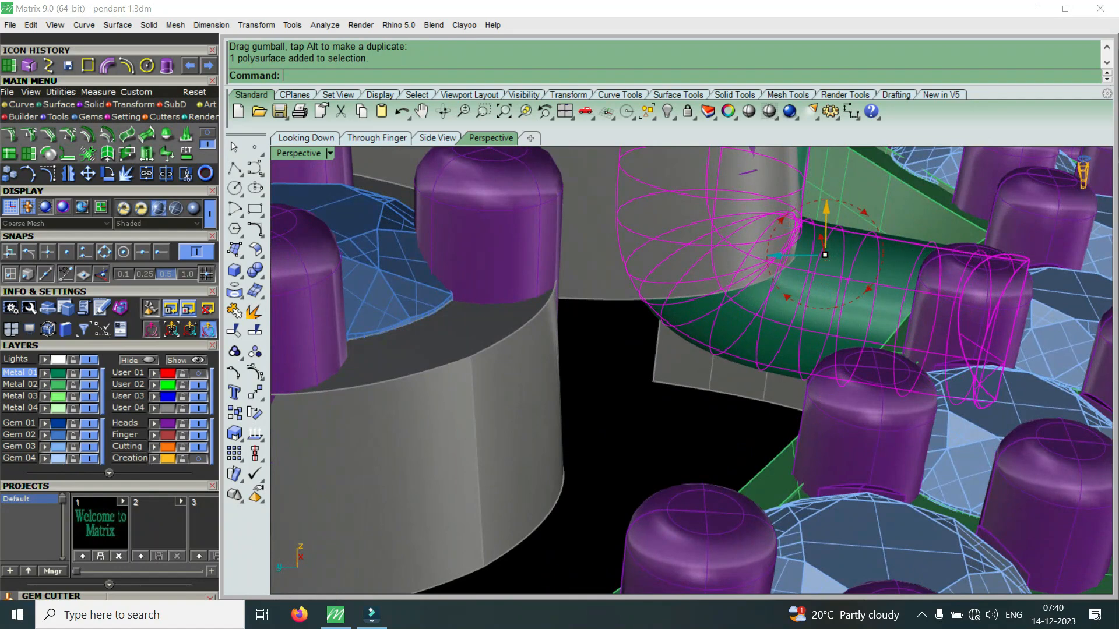
pyautogui.moveTo(826, 211); pyautogui.dragTo(826, 196)
pyautogui.press('Escape')
pyautogui.scroll(-5, 839, 286)
pyautogui.moveTo(840, 285); pyautogui.dragTo(763, 408, button='right')
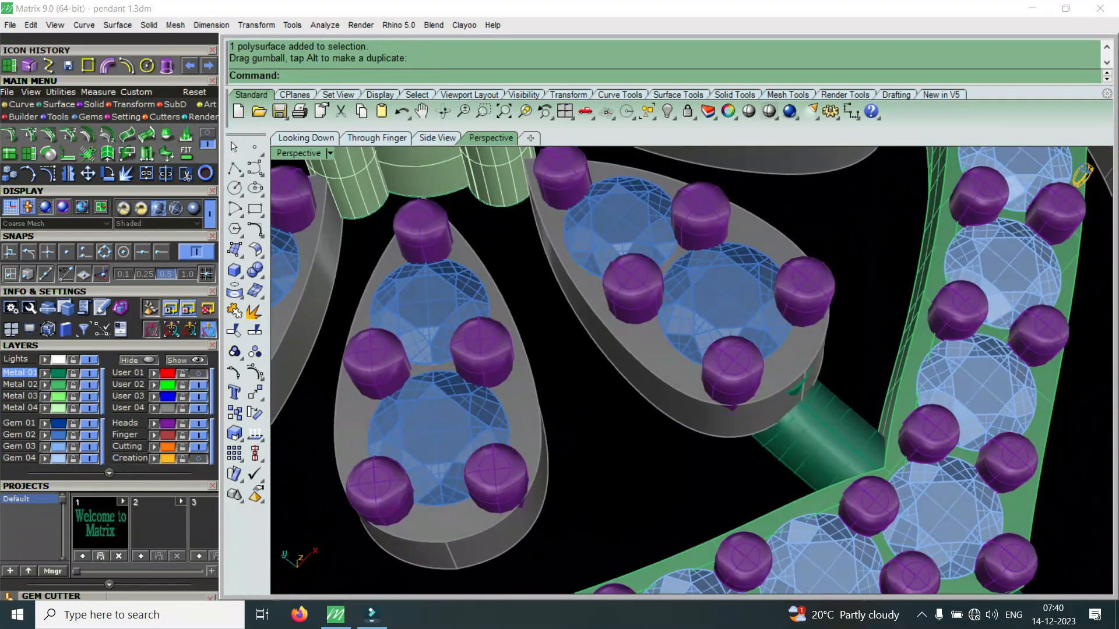
# Step: Start Orient 3 Points with copying on the centre petal's connector, using three facet corners of that petal's large gem as reference points
pyautogui.click(810, 416)
pyautogui.scroll(-7, 809, 350)
pyautogui.scroll(7, 809, 349)
pyautogui.scroll(-2, 809, 349)
pyautogui.moveTo(809, 349); pyautogui.dragTo(775, 396, button='right')
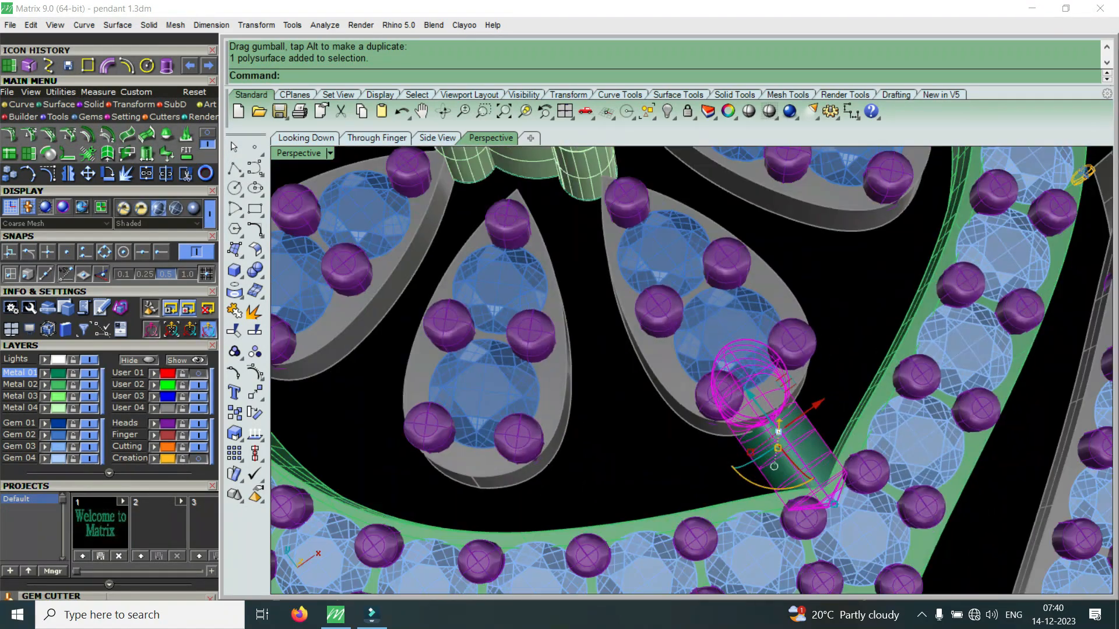
pyautogui.press('pageup')
pyautogui.press('pageup')
pyautogui.press('pageup')
pyautogui.press('pageup')
pyautogui.press('pageup')
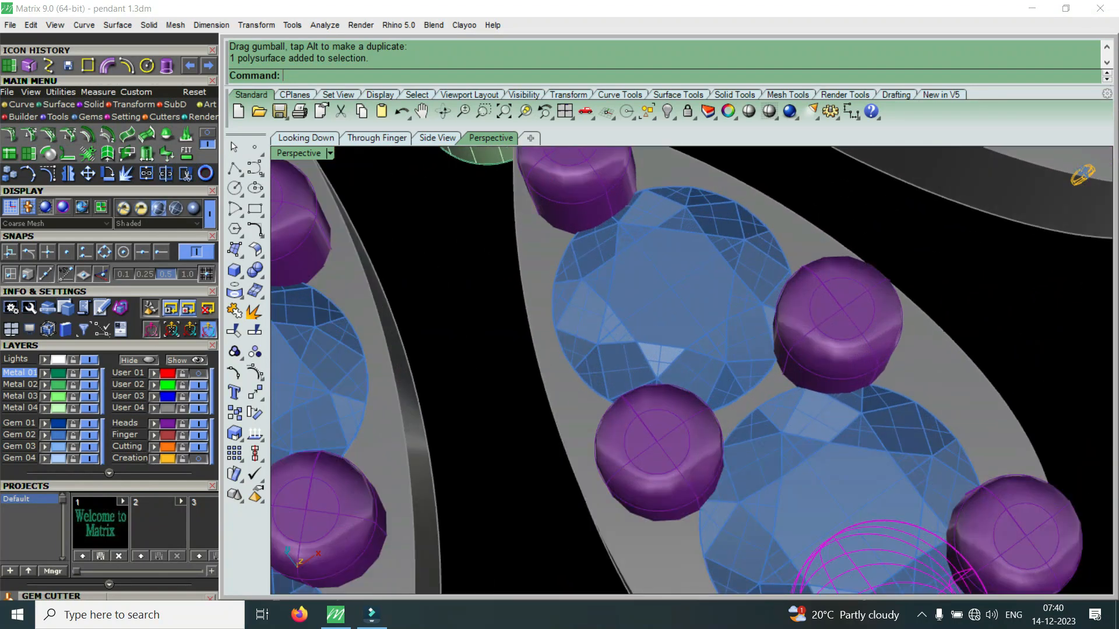
pyautogui.click(134, 104)
pyautogui.rightClick(108, 134)
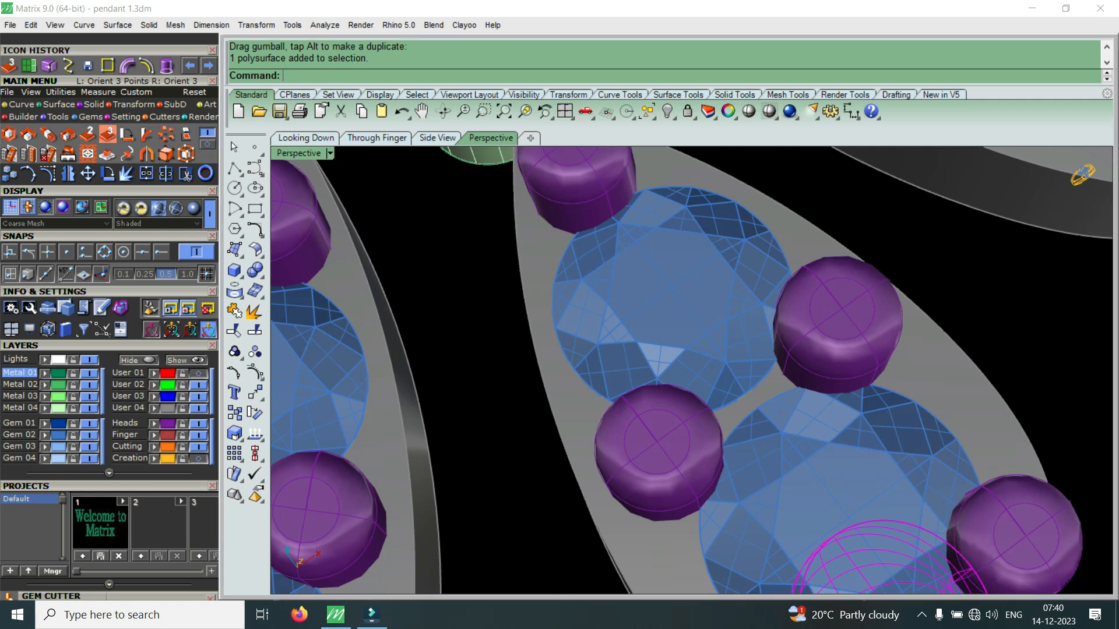
pyautogui.click(162, 251)
pyautogui.scroll(-4, 719, 446)
pyautogui.scroll(6, 764, 446)
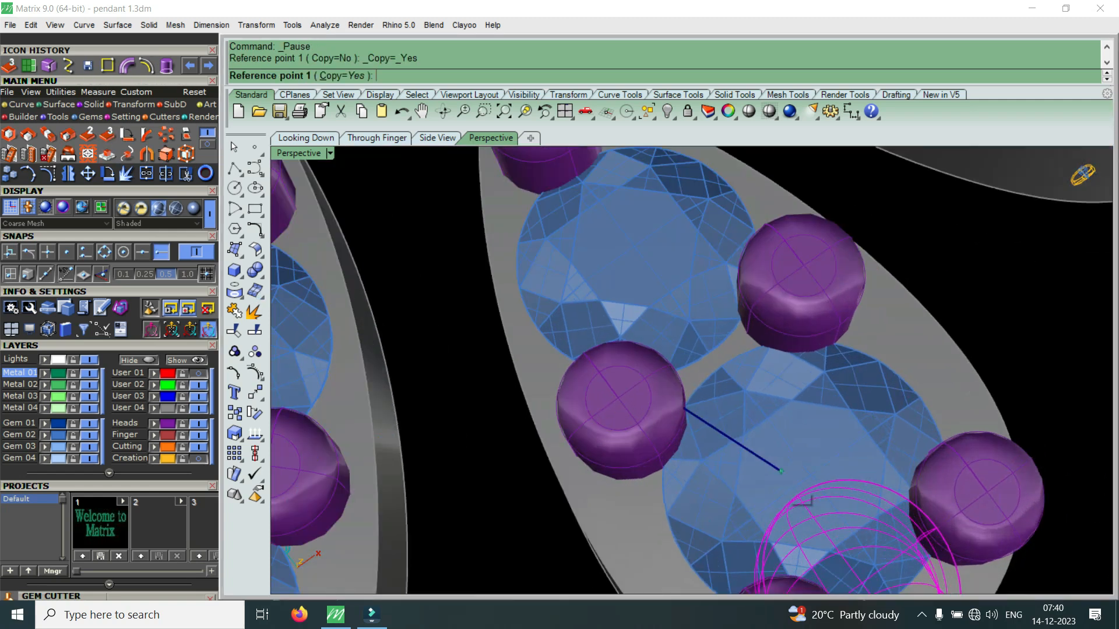
pyautogui.click(740, 433)
pyautogui.click(742, 377)
pyautogui.click(810, 405)
pyautogui.scroll(-3, 810, 405)
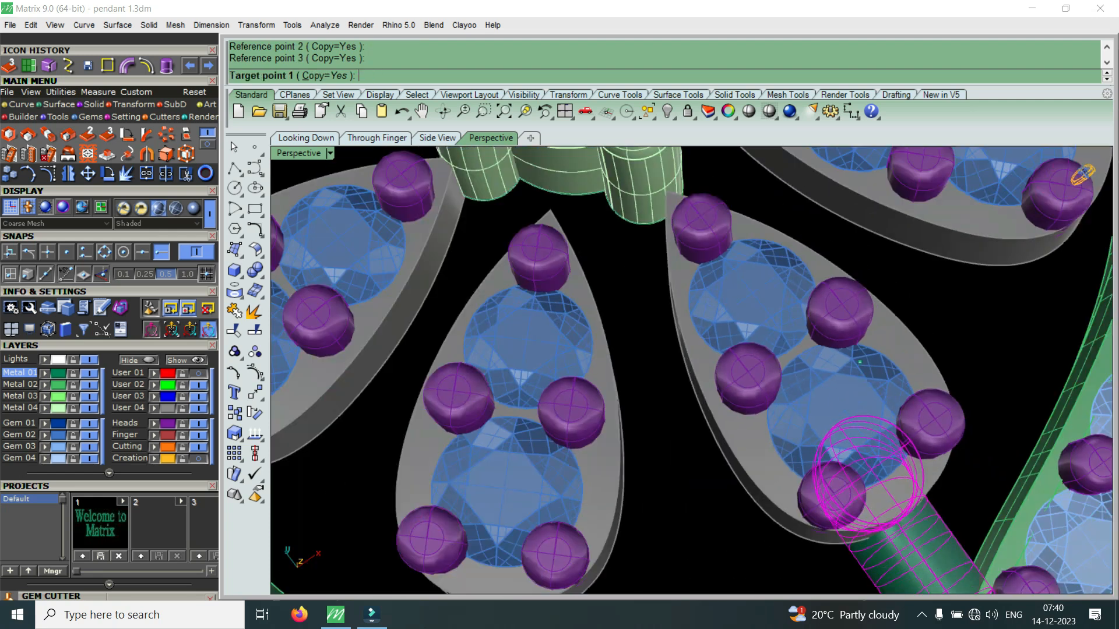
# Step: Place a connector copy at the lower-left petal by picking the three matching facet corners on its large gem
pyautogui.scroll(5, 627, 411)
pyautogui.scroll(2, 616, 391)
pyautogui.click(612, 386)
pyautogui.click(648, 354)
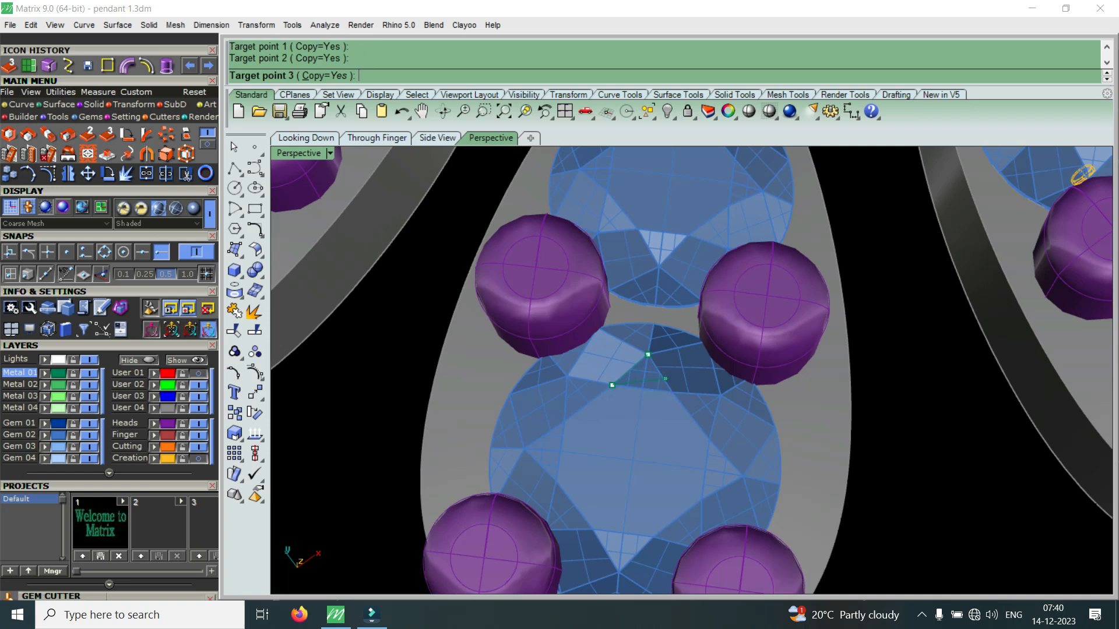
pyautogui.click(675, 391)
# Step: Place another connector copy at the left horizontal petal using the matching facet corners of its large gem, and finish orienting
pyautogui.scroll(-12, 676, 391)
pyautogui.scroll(10, 548, 322)
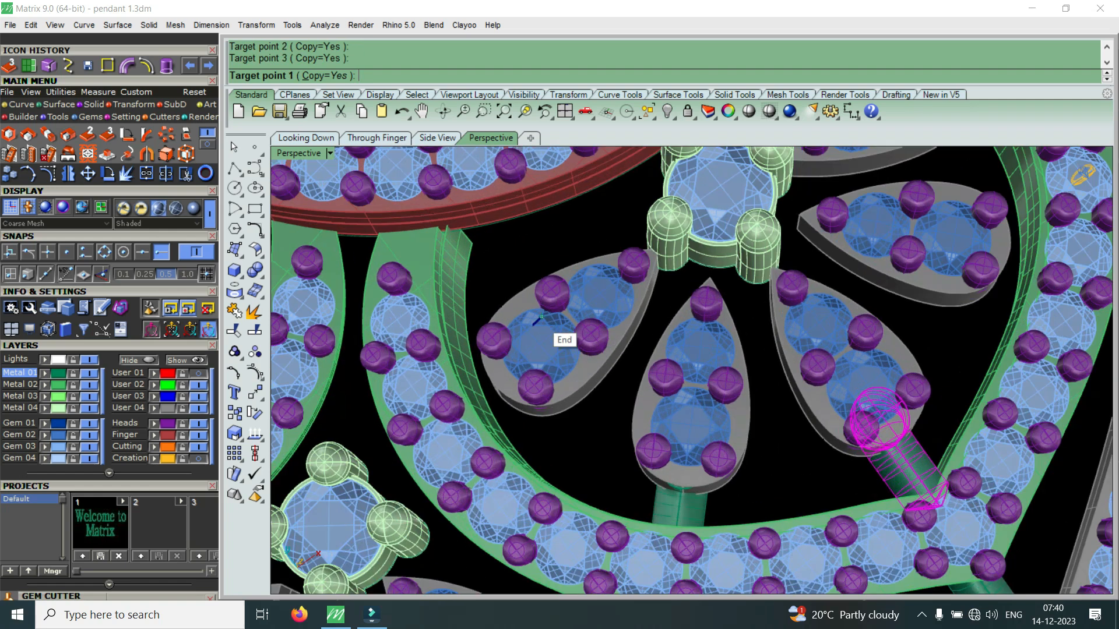
pyautogui.scroll(5, 548, 322)
pyautogui.click(558, 337)
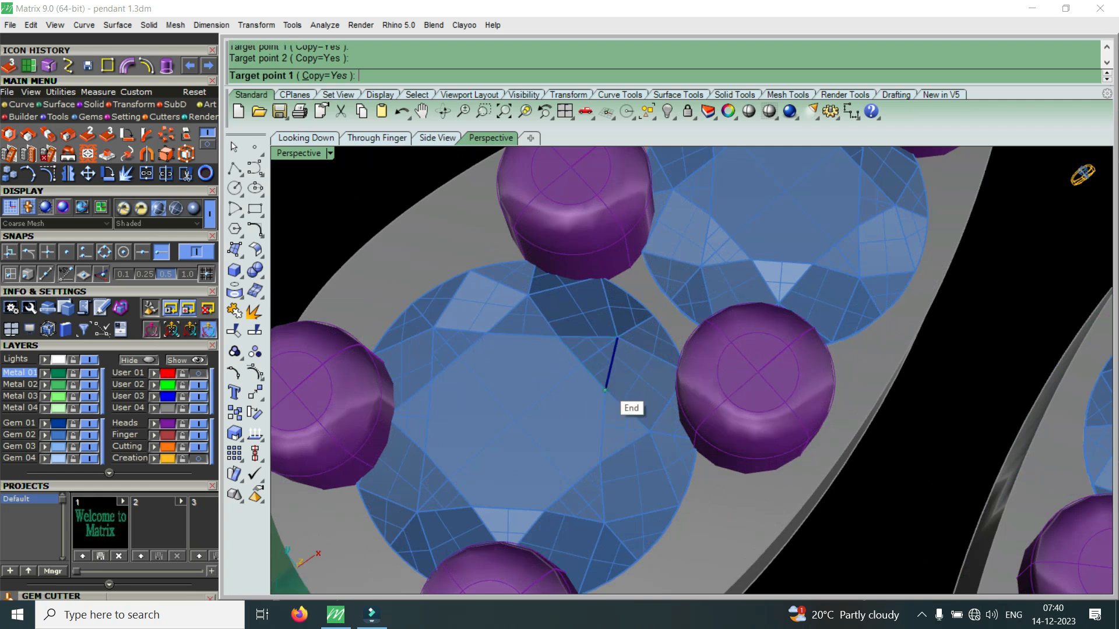
pyautogui.scroll(-8, 605, 390)
pyautogui.scroll(-4, 605, 388)
pyautogui.rightClick(825, 468)
pyautogui.scroll(6, 848, 469)
pyautogui.scroll(-6, 857, 468)
pyautogui.moveTo(845, 434); pyautogui.dragTo(697, 465, button='right')
# Step: Compare the connector positions across the pendant with the reference photo
pyautogui.scroll(-11, 688, 466)
pyautogui.scroll(-8, 692, 371)
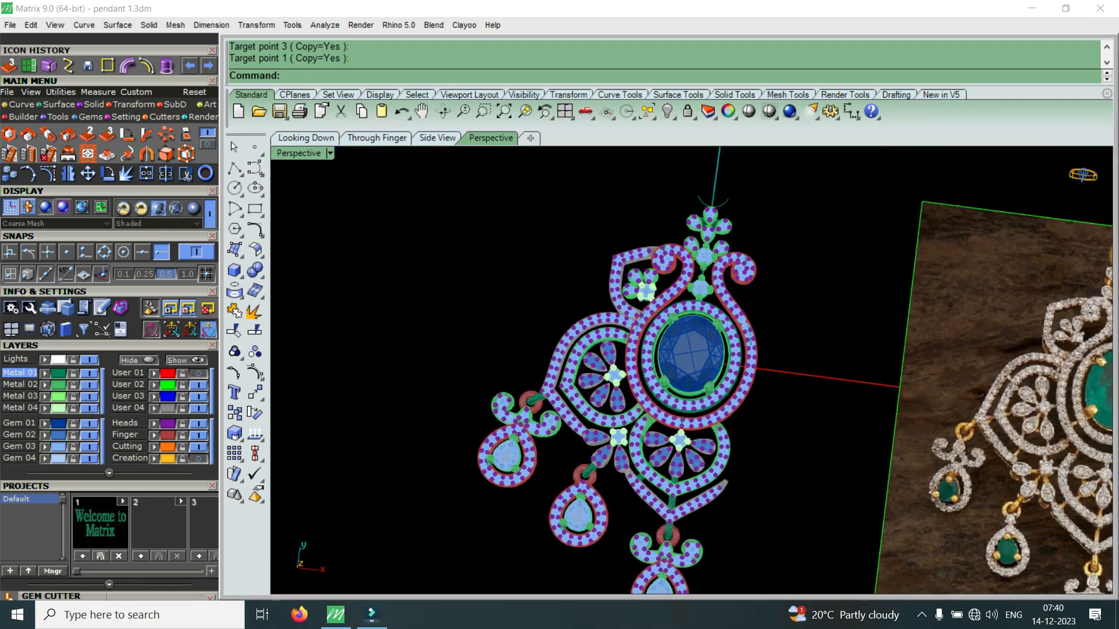
pyautogui.scroll(10, 691, 370)
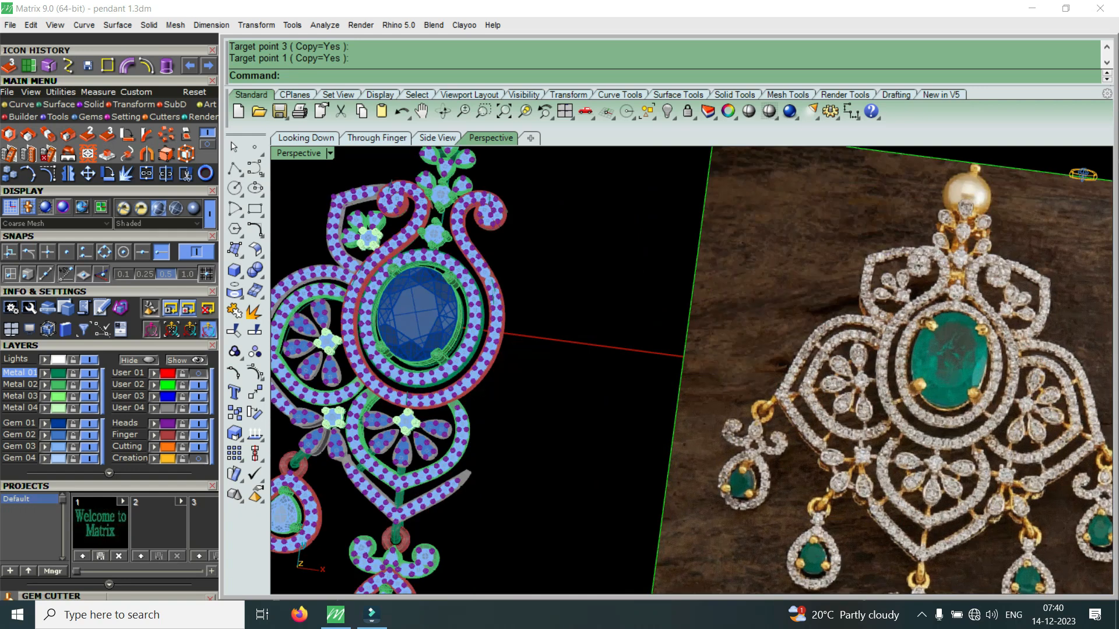
pyautogui.scroll(-3, 692, 370)
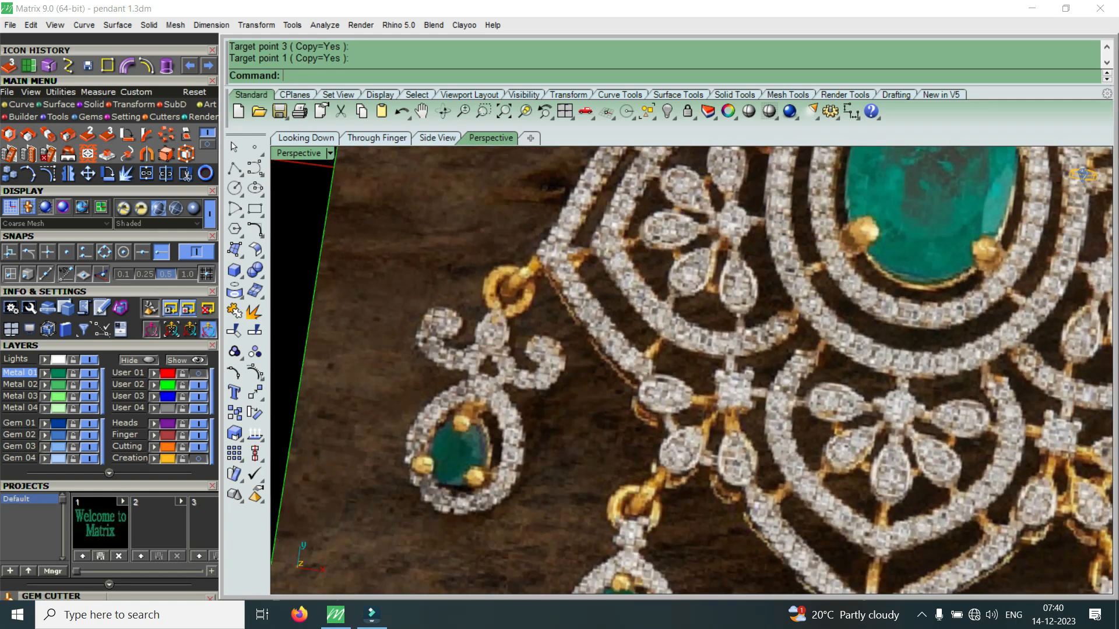
pyautogui.scroll(-4, 691, 371)
pyautogui.scroll(4, 692, 370)
pyautogui.scroll(-3, 692, 370)
pyautogui.scroll(4, 692, 370)
pyautogui.scroll(-6, 692, 370)
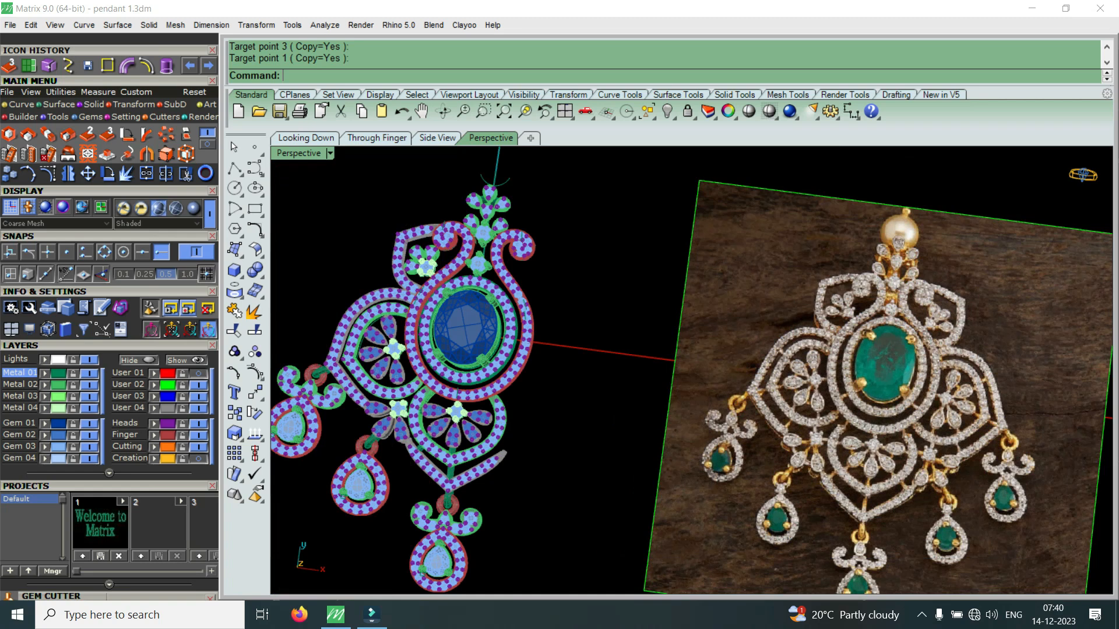
pyautogui.scroll(-4, 767, 443)
# Step: Mirror the lower-left and left petal connectors, keeping the originals, across the vertical plane starting at 0
pyautogui.scroll(12, 539, 458)
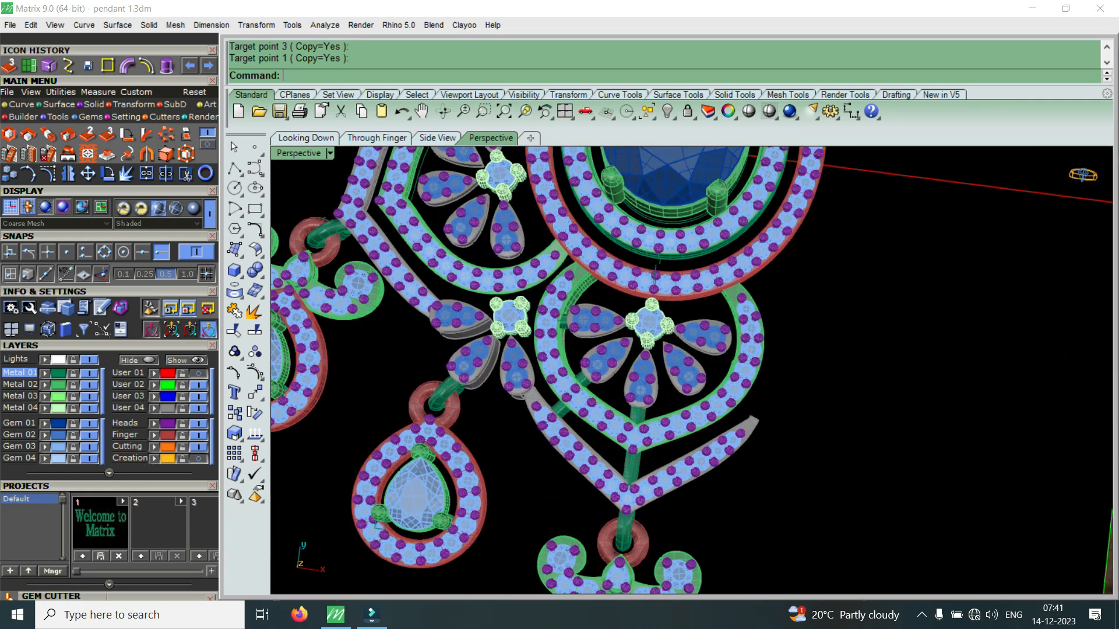
pyautogui.scroll(3, 594, 429)
pyautogui.click(678, 460)
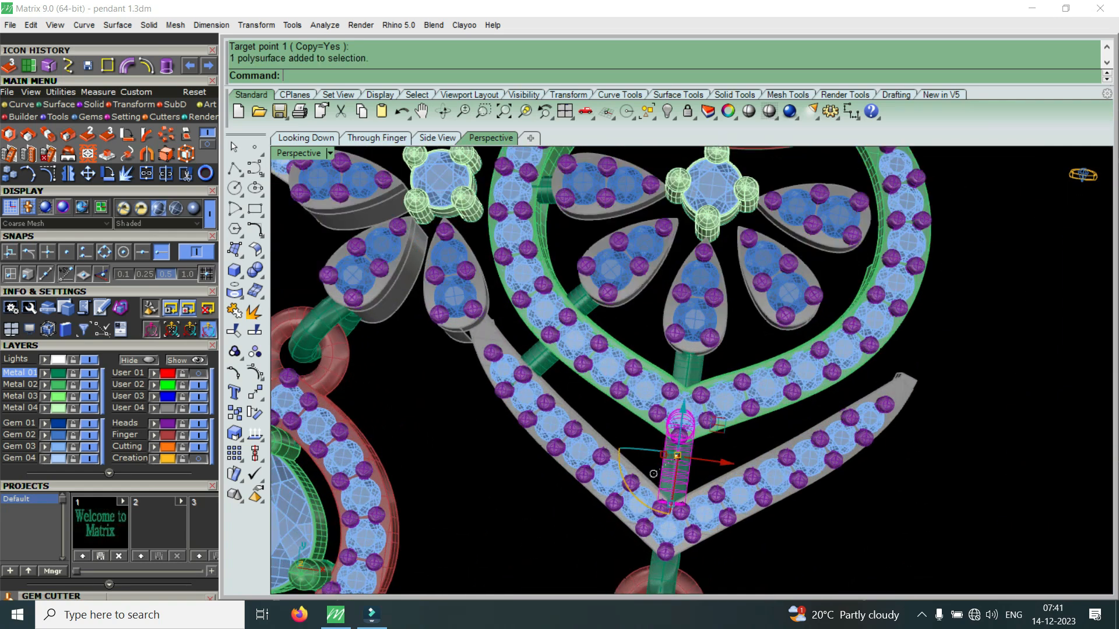
pyautogui.scroll(3, 590, 373)
pyautogui.click(573, 265)
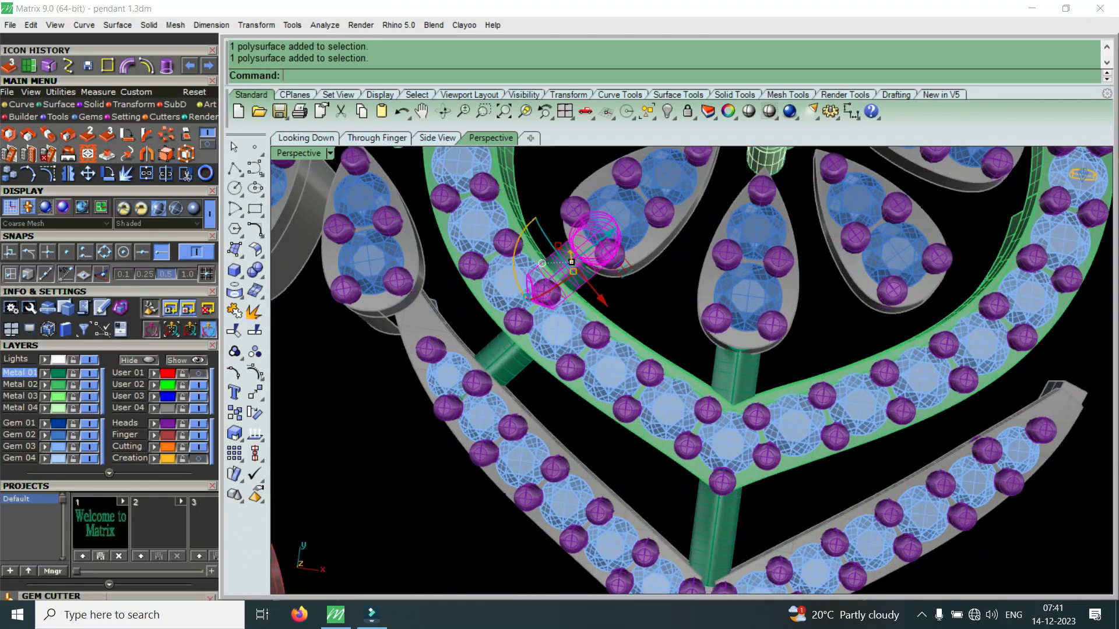
pyautogui.scroll(-7, 694, 451)
pyautogui.scroll(9, 594, 288)
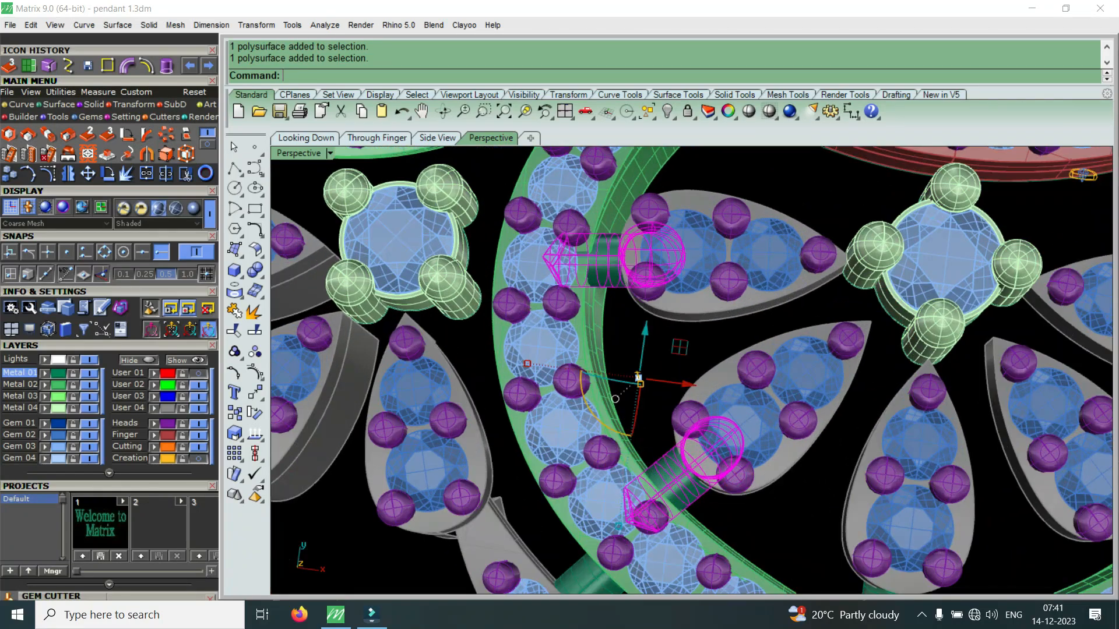
pyautogui.scroll(-2, 582, 297)
pyautogui.click(67, 173)
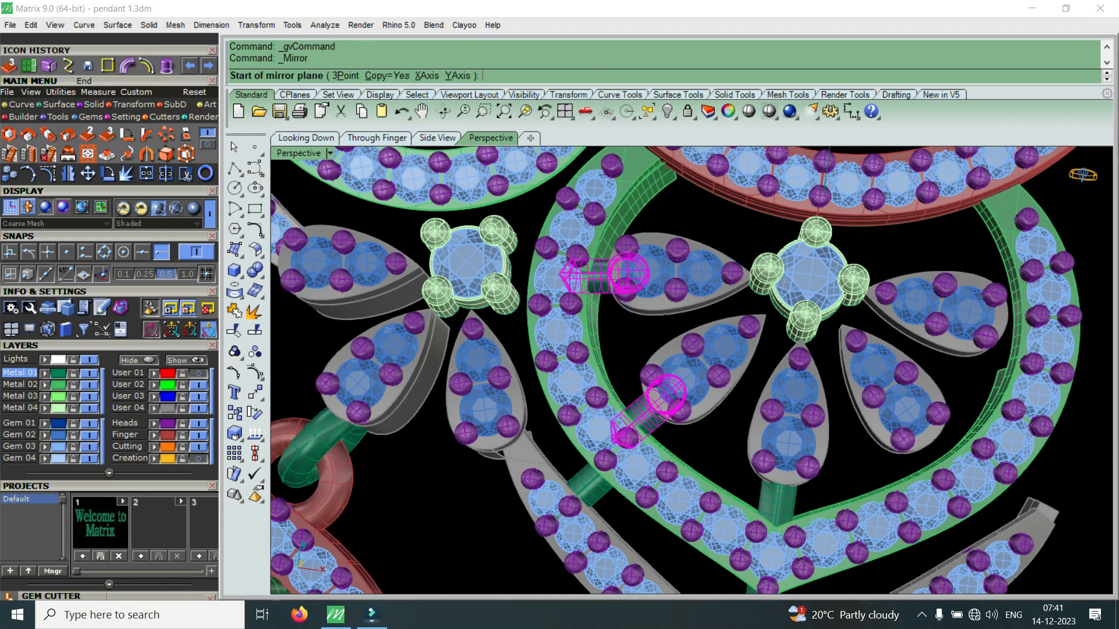
pyautogui.write('0')
pyautogui.press('Return')
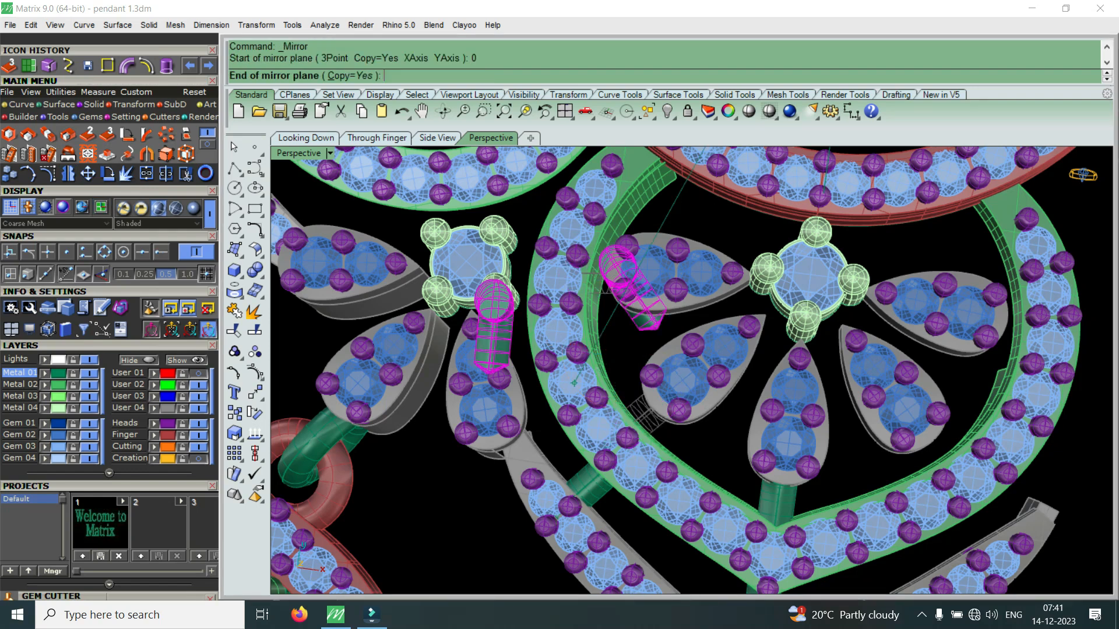
pyautogui.click(782, 456)
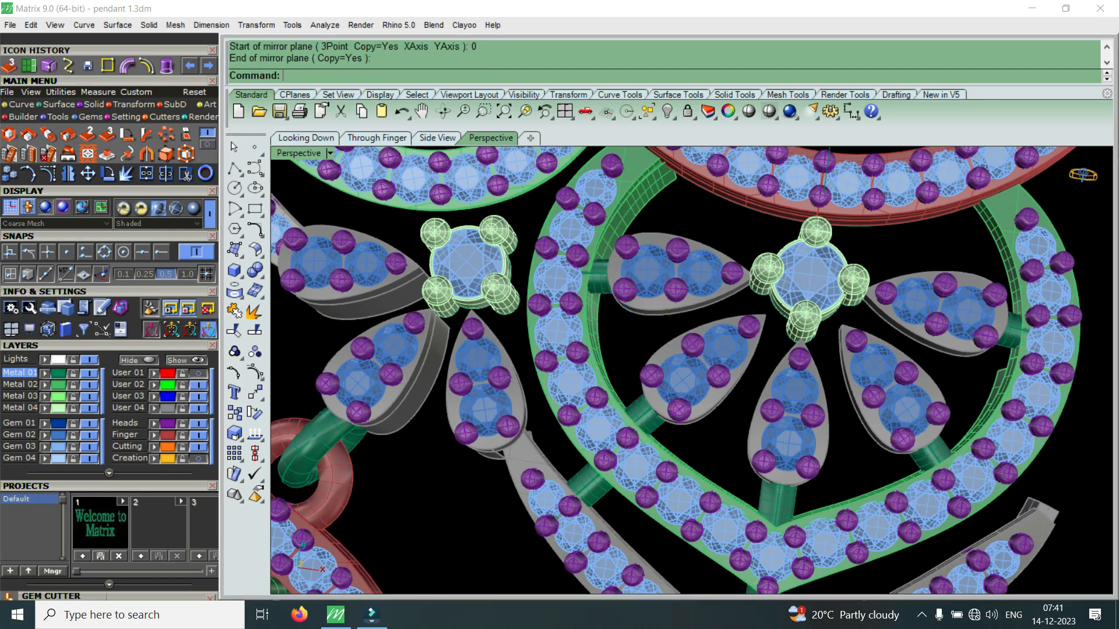
# Step: Examine the bottom flower from above and compare its link to the oval frame with the reference photo
pyautogui.scroll(4, 620, 350)
pyautogui.scroll(-2, 692, 350)
pyautogui.moveTo(687, 326); pyautogui.dragTo(688, 448, button='right')
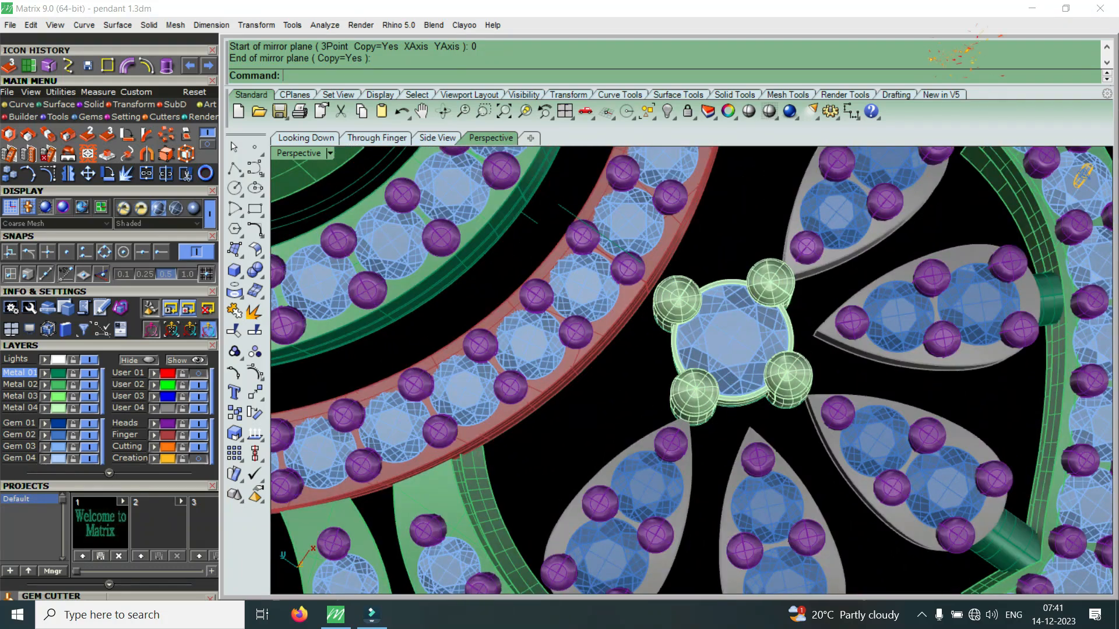
pyautogui.doubleClick(300, 153)
pyautogui.doubleClick(302, 153)
pyautogui.scroll(-8, 534, 408)
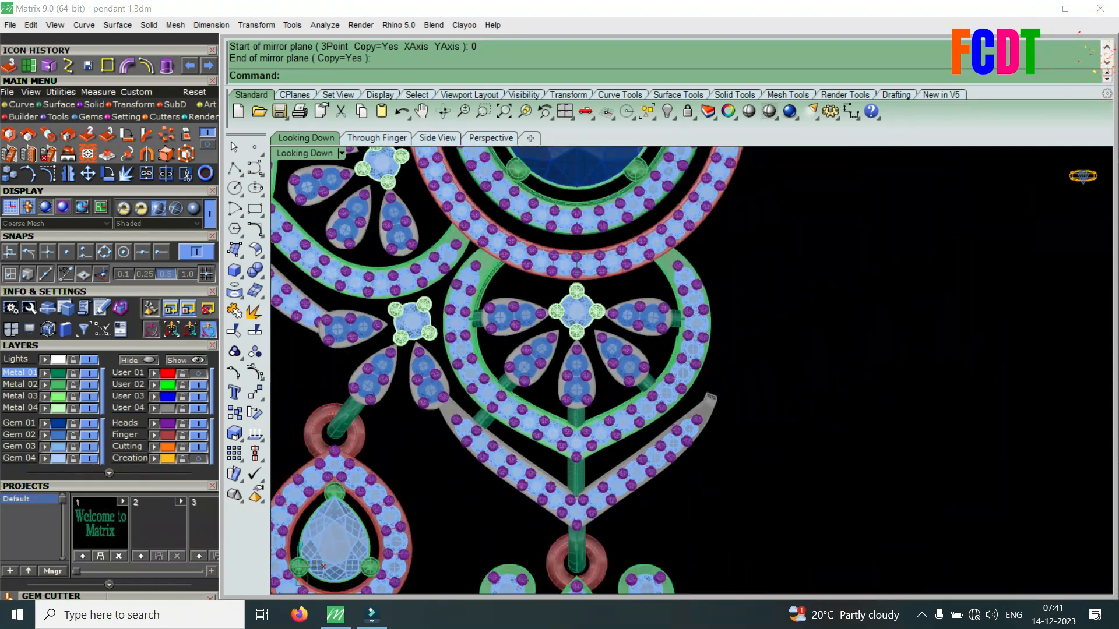
pyautogui.scroll(-6, 513, 400)
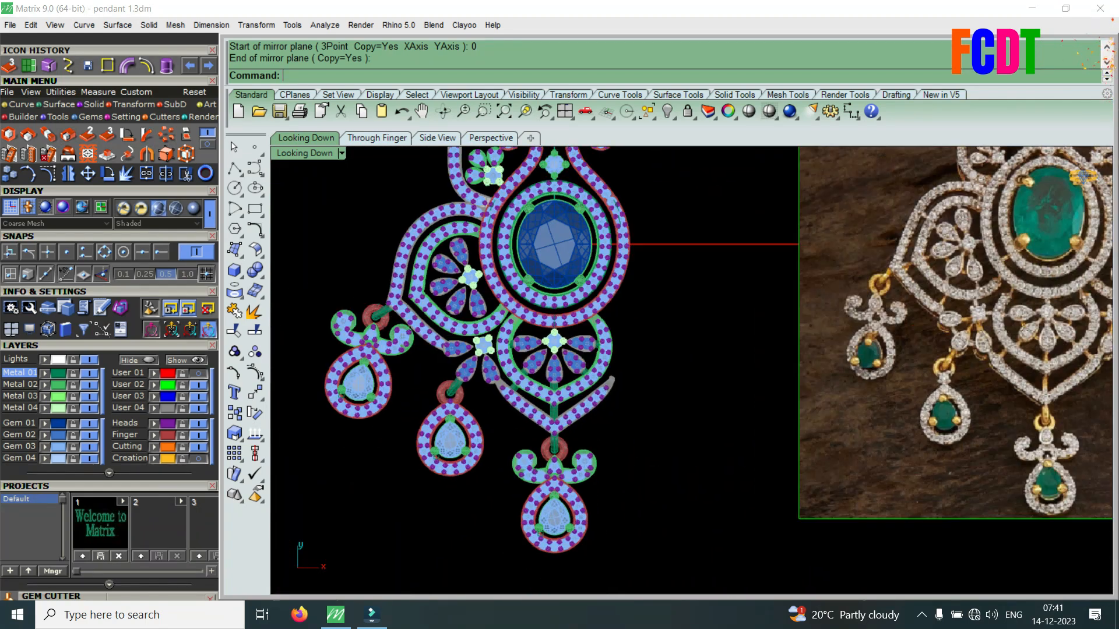
pyautogui.scroll(10, 552, 334)
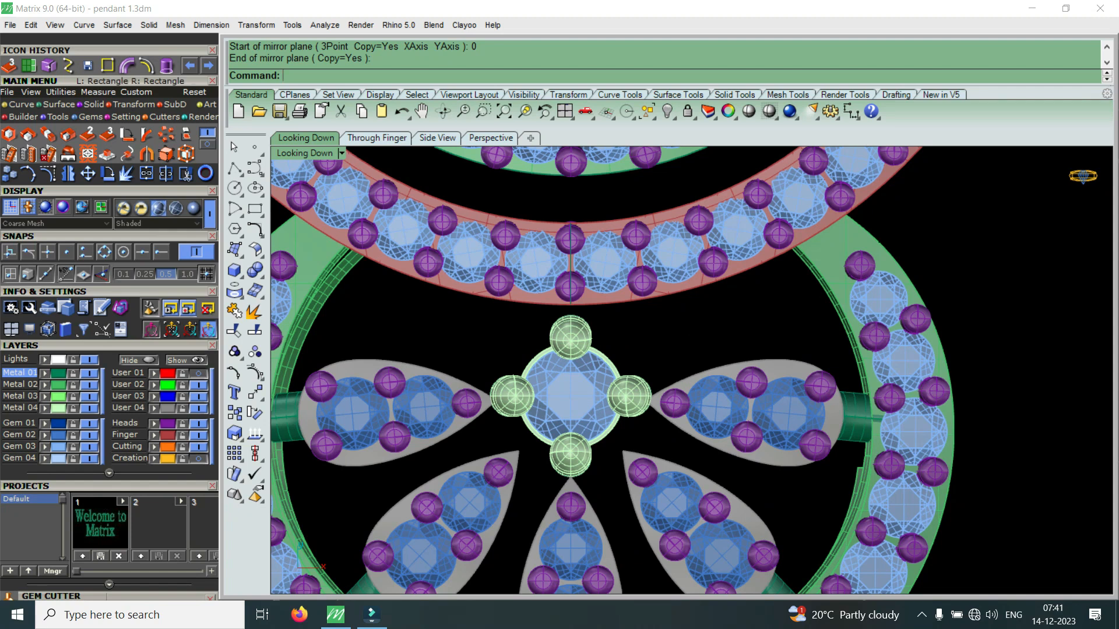
# Step: Draw a rectangle from its centre on the symmetry line, between the red oval frame and the flower's top prong, about as wide as the prong
pyautogui.click(107, 65)
pyautogui.scroll(6, 537, 319)
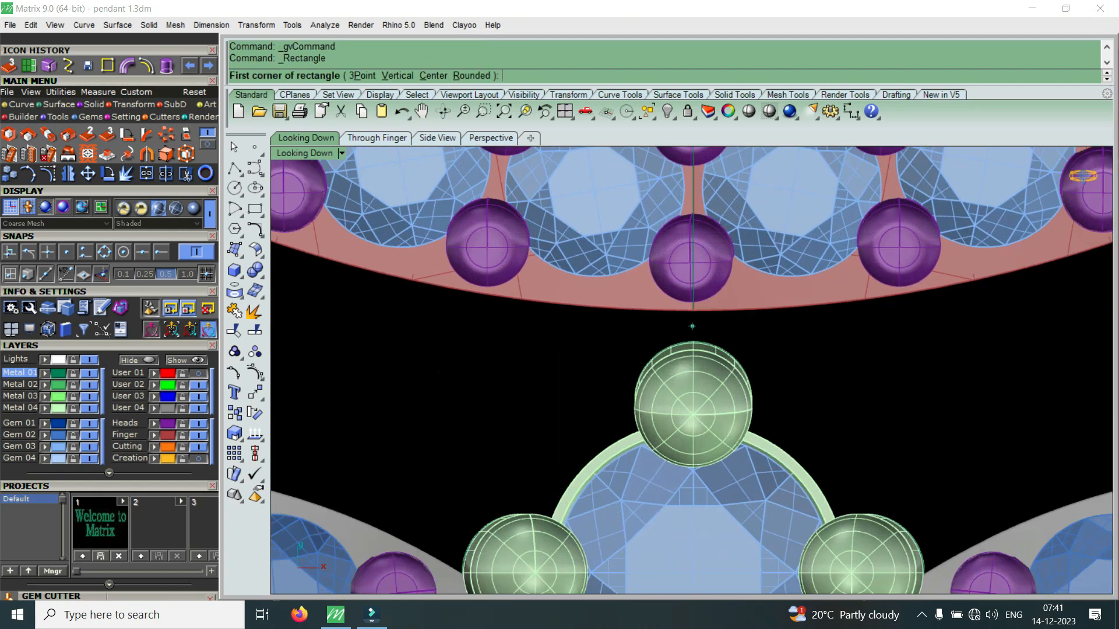
pyautogui.press('Escape')
pyautogui.rightClick(662, 358)
pyautogui.click(433, 75)
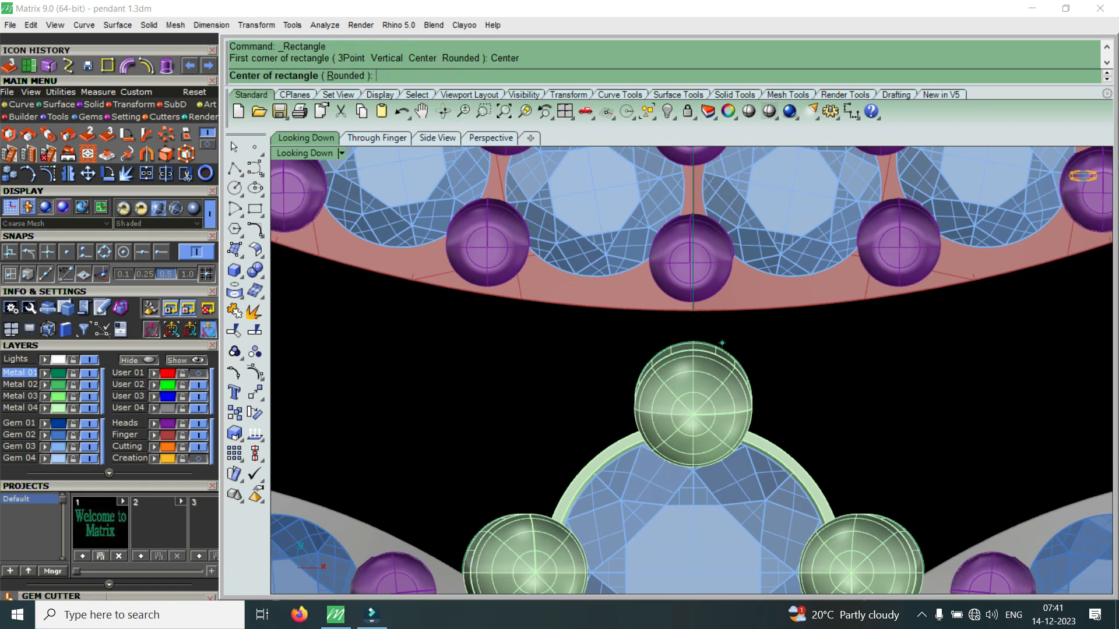
pyautogui.click(695, 329)
pyautogui.click(754, 376)
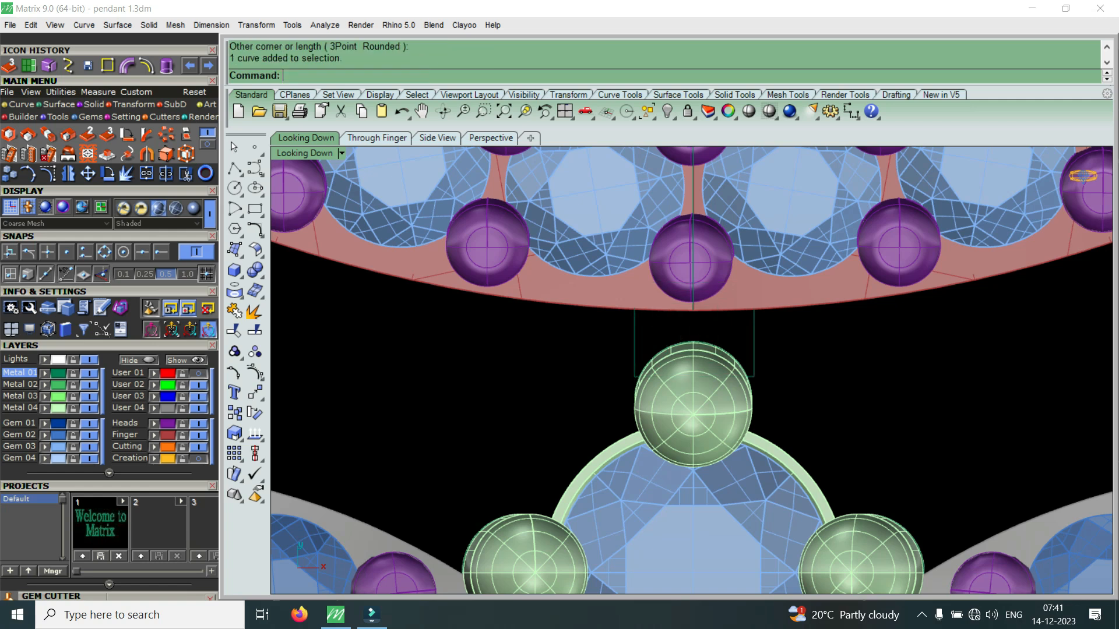
# Step: Undo the accidental frame shift, then move the rectangle slightly toward the prong and lengthen it to overlap both prong and oval frame
pyautogui.moveTo(682, 277); pyautogui.dragTo(687, 290)
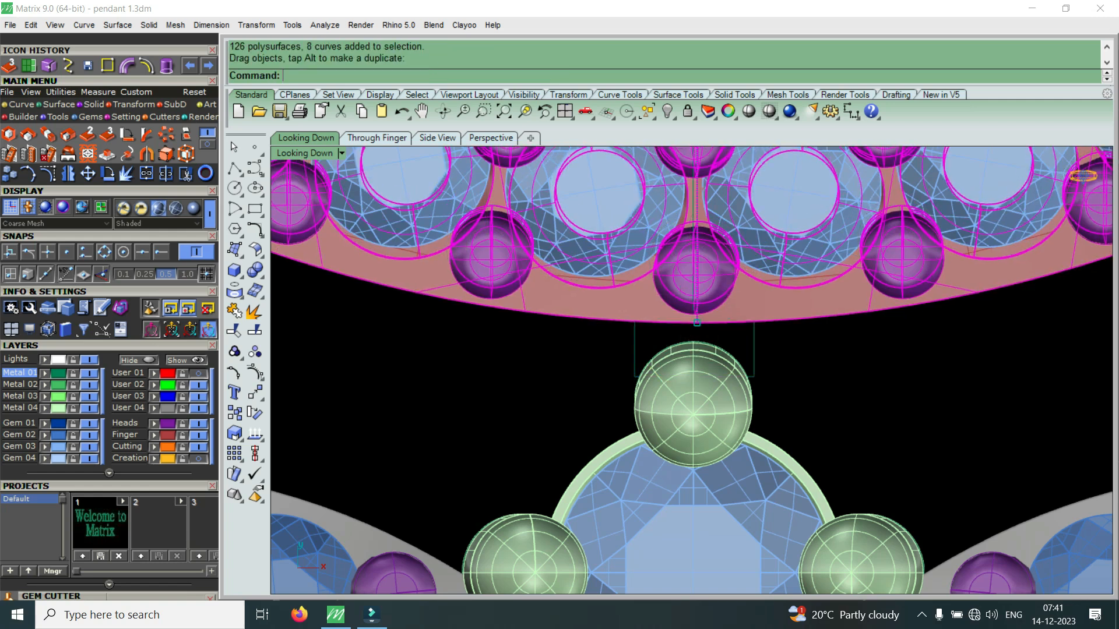
pyautogui.hotkey('ctrl', 'z')
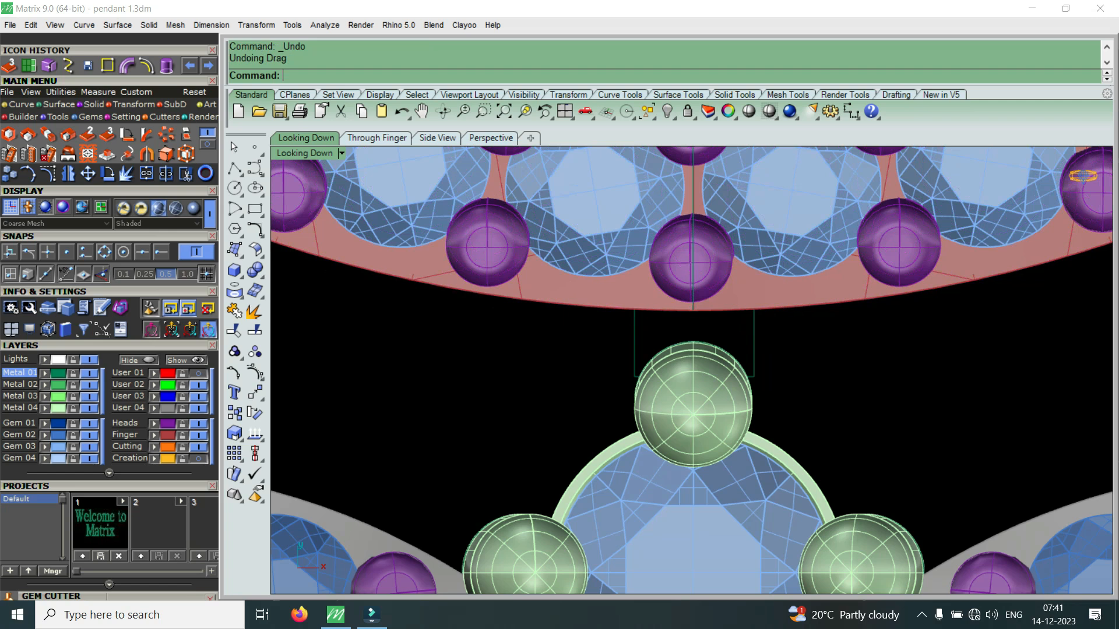
pyautogui.click(690, 337)
pyautogui.moveTo(694, 296); pyautogui.dragTo(694, 308)
pyautogui.moveTo(695, 388); pyautogui.dragTo(694, 403)
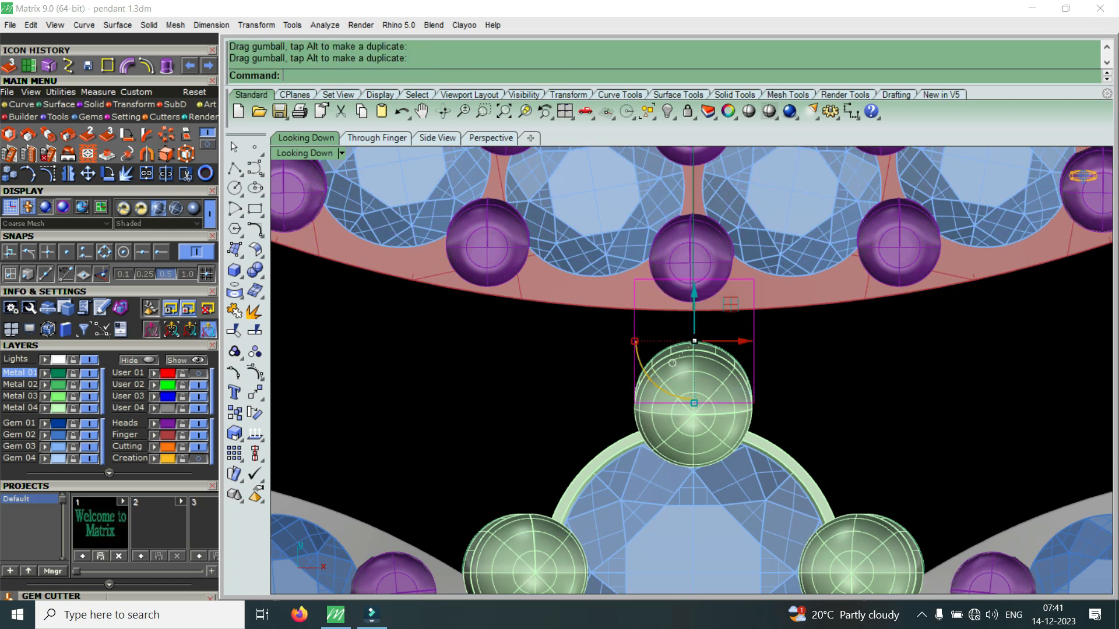
# Step: Extrude the rectangle upward into a solid block and select the block
pyautogui.hotkey('ctrl', 'm')
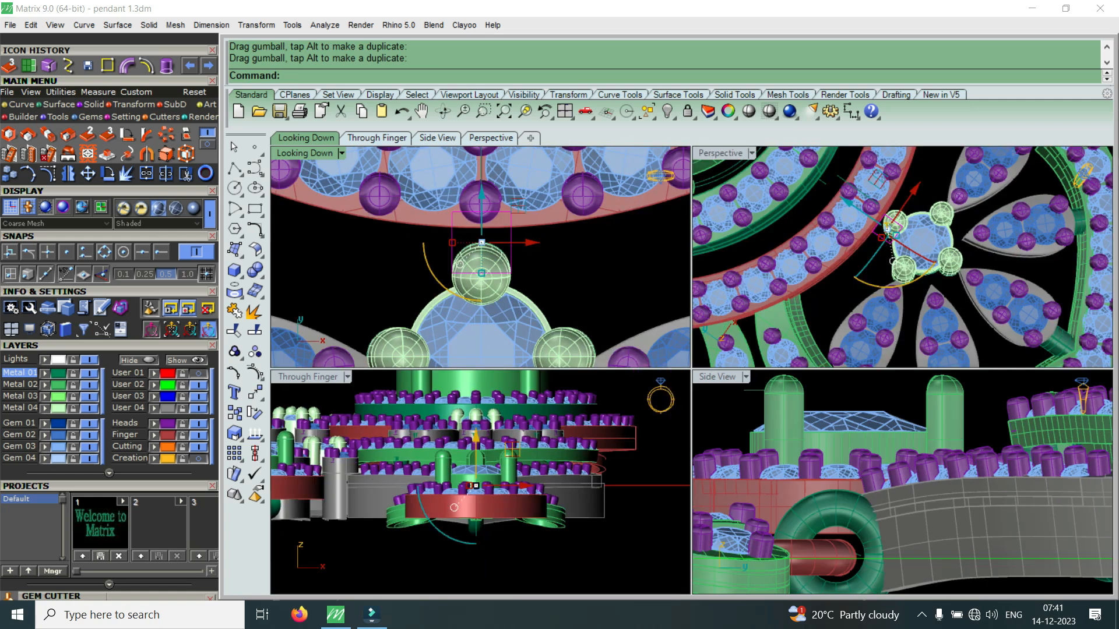
pyautogui.doubleClick(720, 153)
pyautogui.scroll(8, 636, 321)
pyautogui.moveTo(635, 321); pyautogui.dragTo(714, 192, button='right')
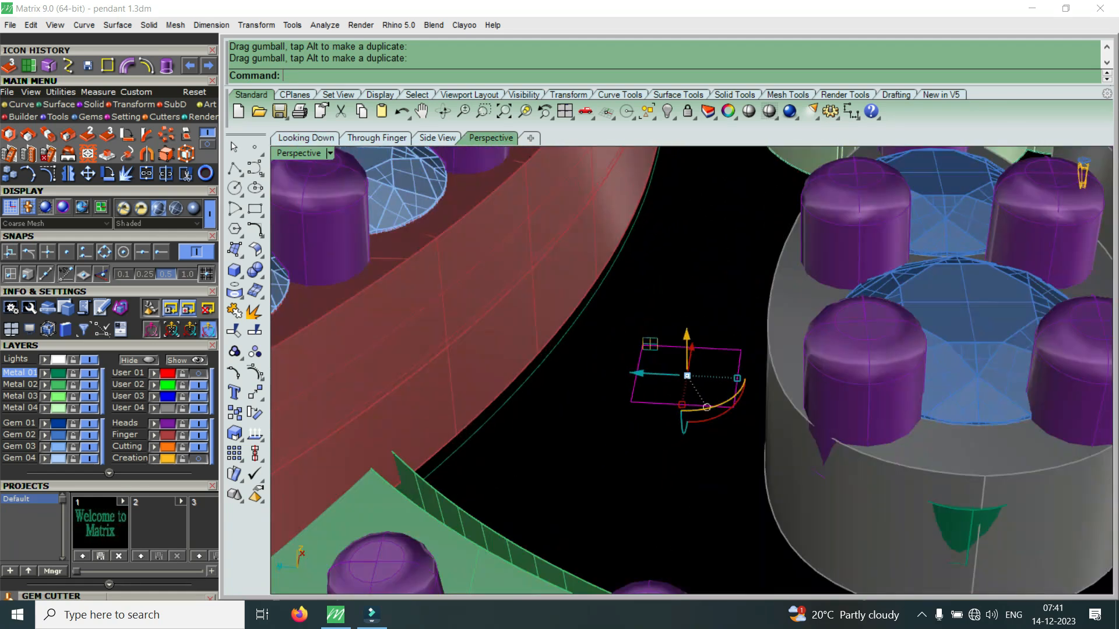
pyautogui.click(48, 65)
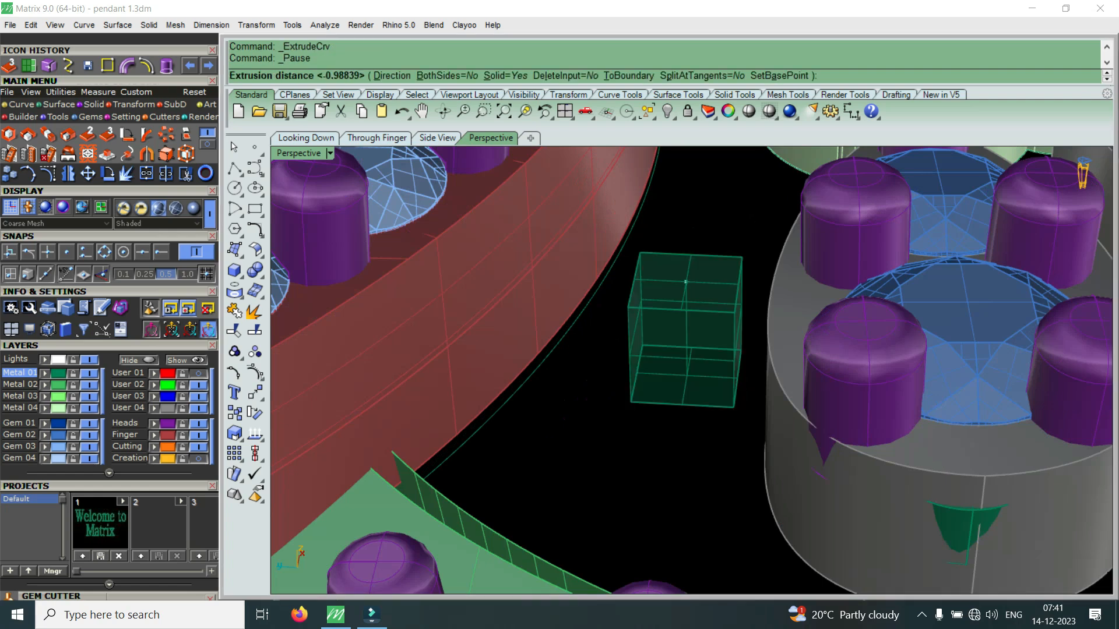
pyautogui.click(686, 256)
pyautogui.click(685, 295)
pyautogui.scroll(-8, 665, 373)
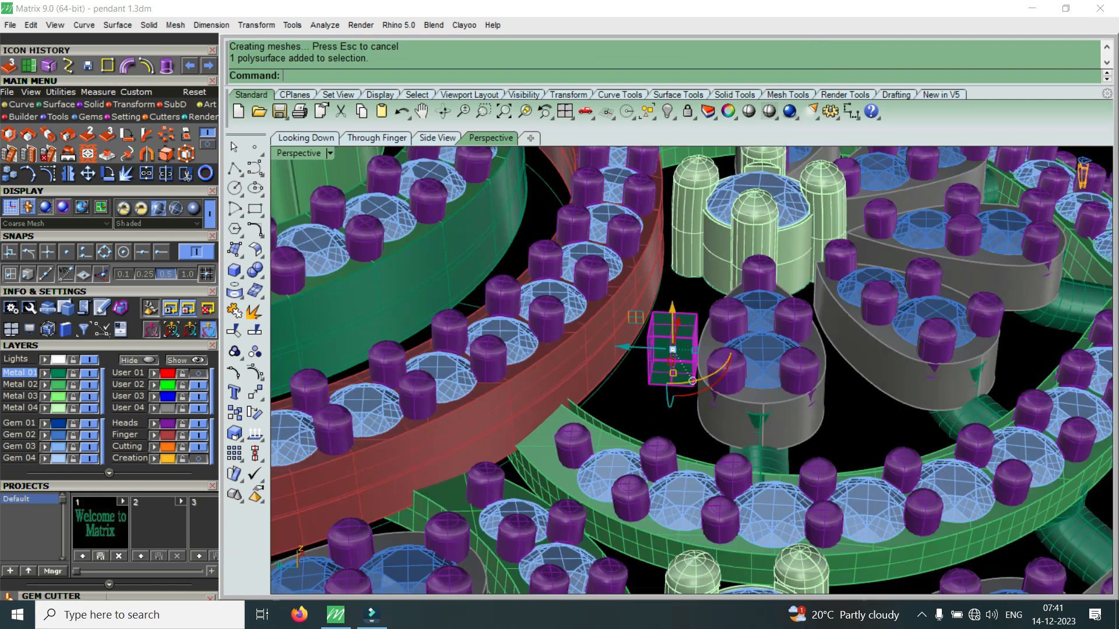
# Step: Raise the block vertically to the level of the red oval frame and the flower's prong
pyautogui.moveTo(664, 373); pyautogui.dragTo(668, 322, button='right')
pyautogui.scroll(6, 668, 322)
pyautogui.moveTo(674, 327); pyautogui.dragTo(674, 157)
pyautogui.scroll(-5, 676, 320)
pyautogui.scroll(4, 682, 244)
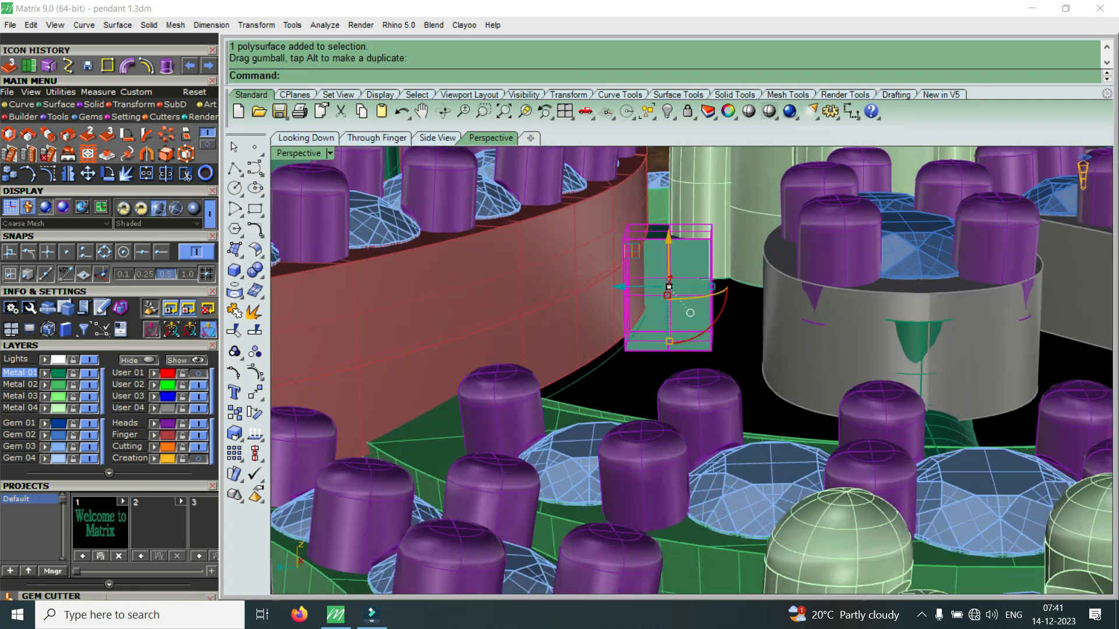
pyautogui.moveTo(668, 256); pyautogui.dragTo(669, 195)
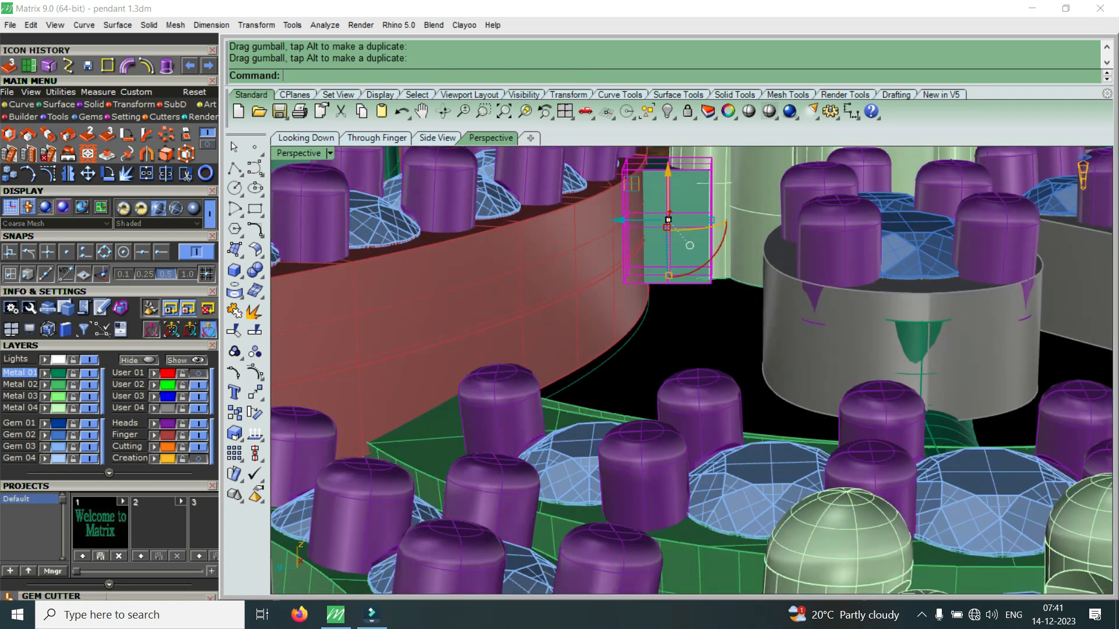
pyautogui.scroll(-3, 676, 223)
pyautogui.moveTo(676, 223); pyautogui.dragTo(650, 352, button='right')
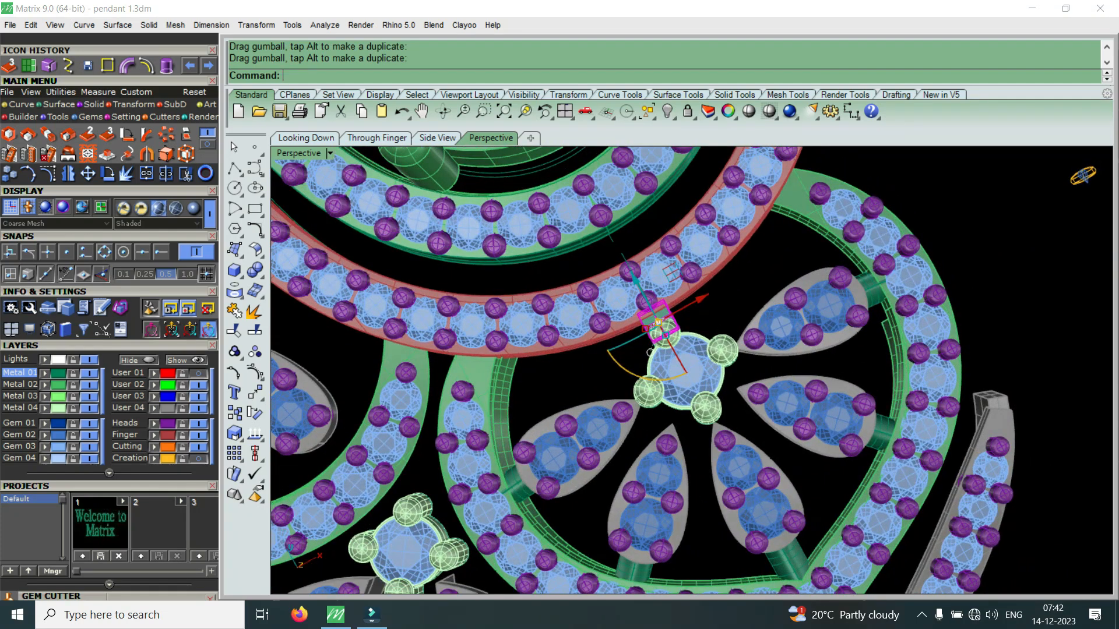
# Step: Copy the block straight down to the flower's bottom prong, bridging it to the tip of the bottom petal
pyautogui.hotkey('ctrl', 'm')
pyautogui.click(574, 324)
pyautogui.hotkey('ctrl', 'm')
pyautogui.scroll(-5, 574, 324)
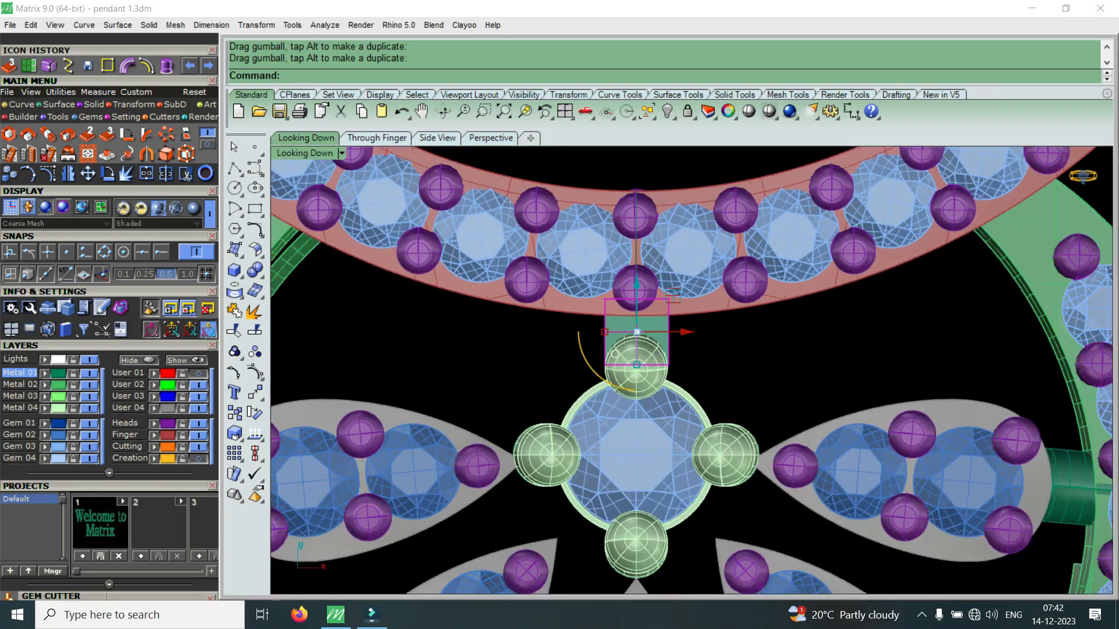
pyautogui.scroll(-6, 570, 322)
pyautogui.scroll(6, 629, 426)
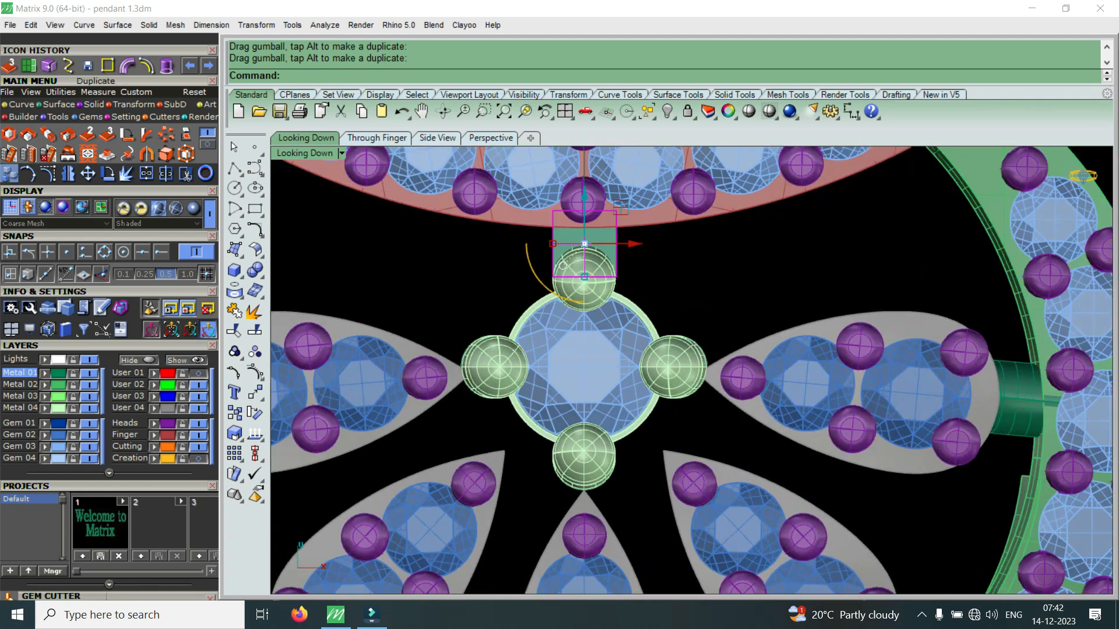
pyautogui.click(9, 174)
pyautogui.click(548, 258)
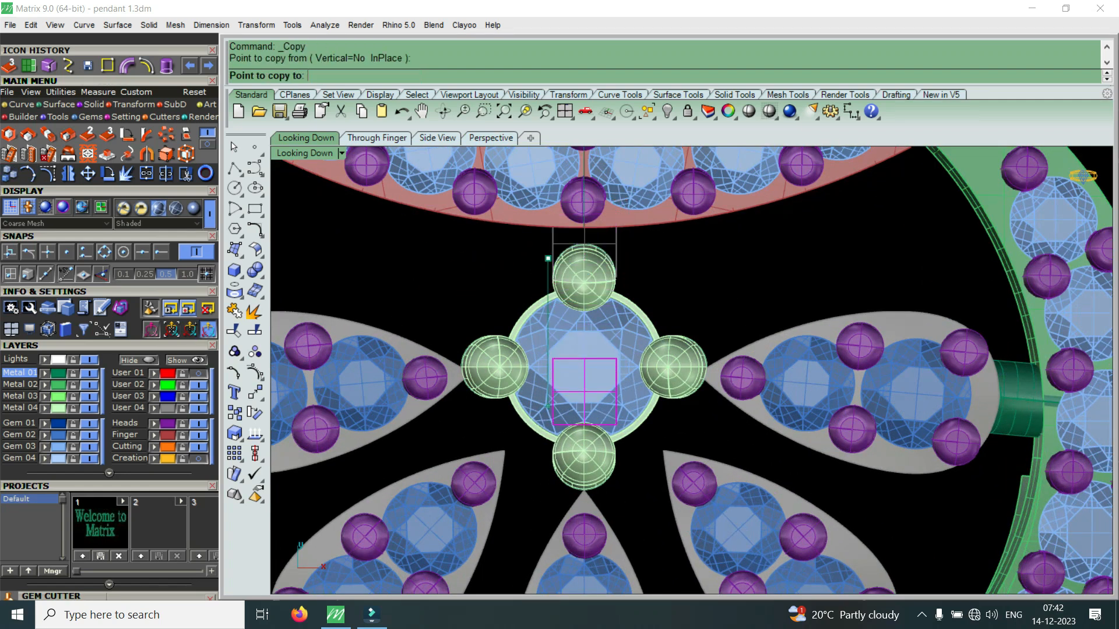
pyautogui.click(548, 501)
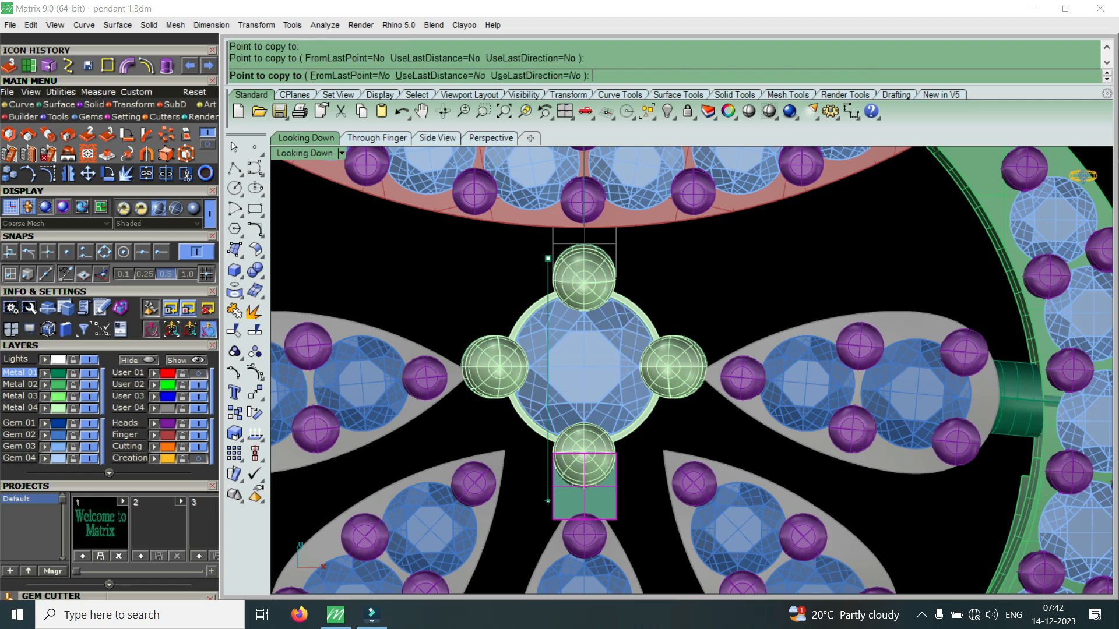
pyautogui.rightClick(549, 502)
# Step: Select the copied block and lengthen it to overlap both the flower's bottom prong and the petal's tip prong
pyautogui.scroll(8, 562, 508)
pyautogui.click(562, 509)
pyautogui.moveTo(613, 534); pyautogui.dragTo(613, 575)
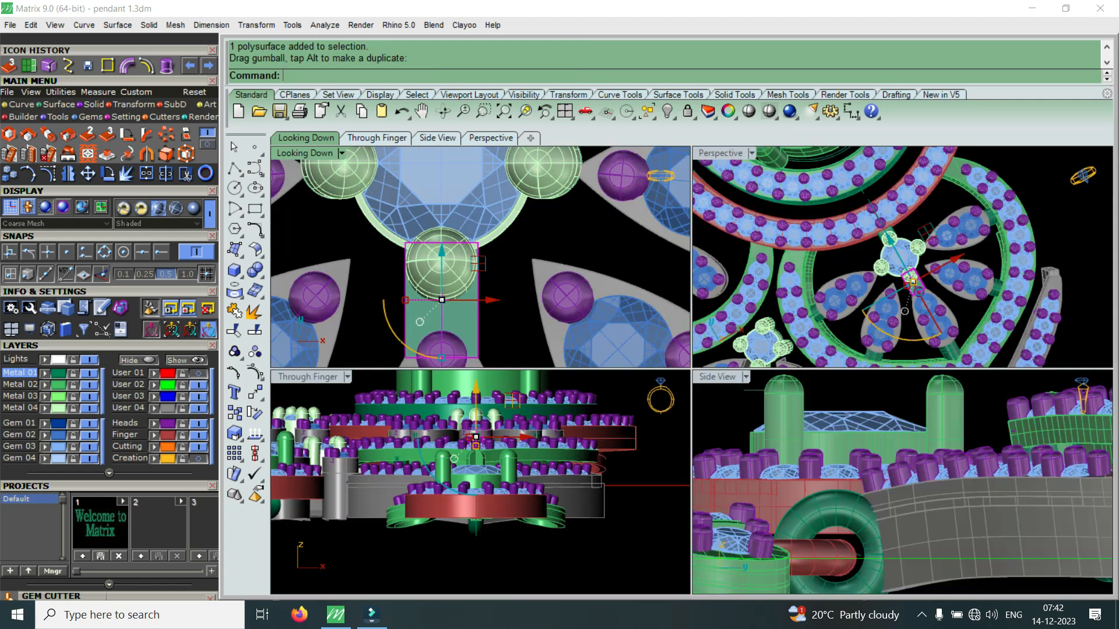
# Step: Slightly reduce the copied block's height and lower it to sit beneath the prong heads, then deselect it
pyautogui.doubleClick(720, 153)
pyautogui.scroll(-2, 598, 166)
pyautogui.scroll(6, 641, 460)
pyautogui.moveTo(641, 461); pyautogui.dragTo(670, 335, button='right')
pyautogui.scroll(8, 696, 216)
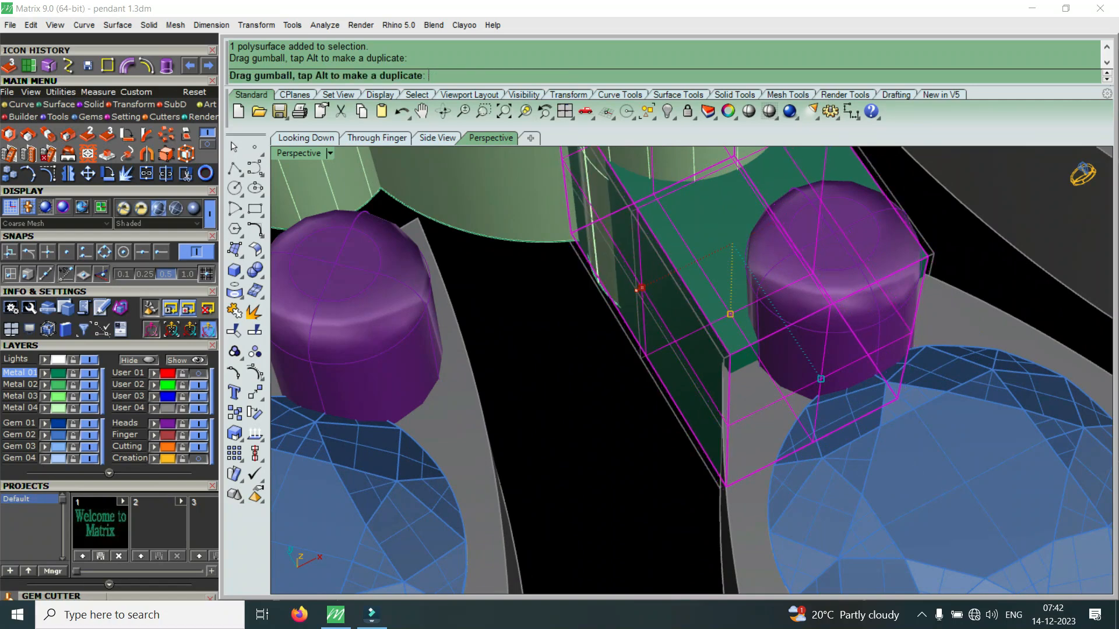
pyautogui.scroll(-8, 699, 245)
pyautogui.scroll(3, 708, 186)
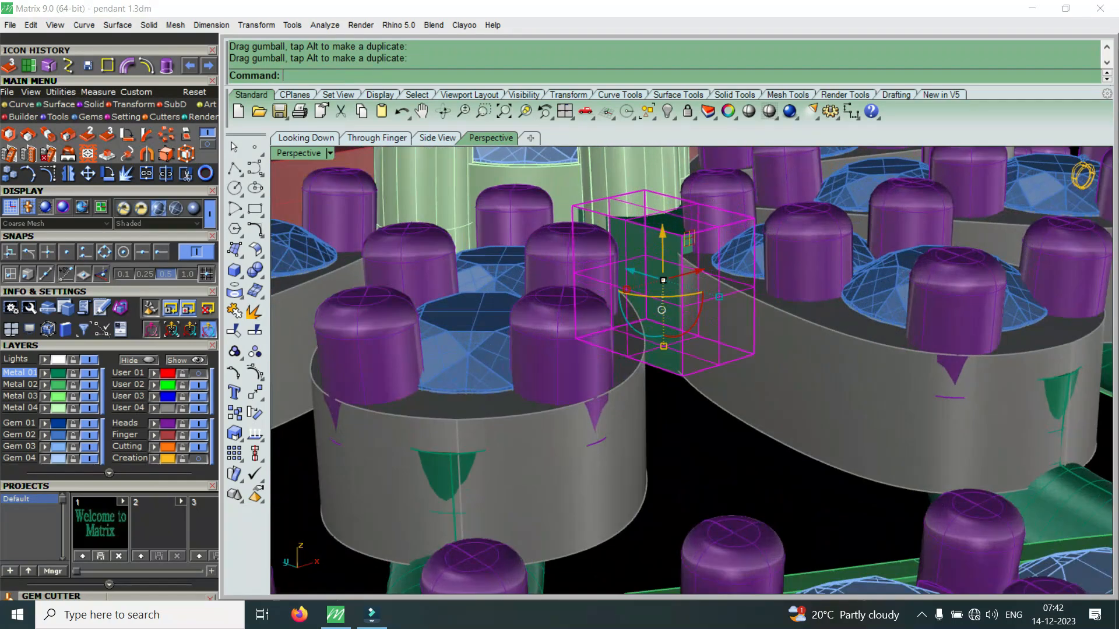
pyautogui.moveTo(662, 345); pyautogui.dragTo(662, 336)
pyautogui.moveTo(661, 229); pyautogui.dragTo(660, 239)
pyautogui.moveTo(664, 250); pyautogui.dragTo(722, 408, button='right')
pyautogui.press('Escape')
pyautogui.scroll(4, 672, 385)
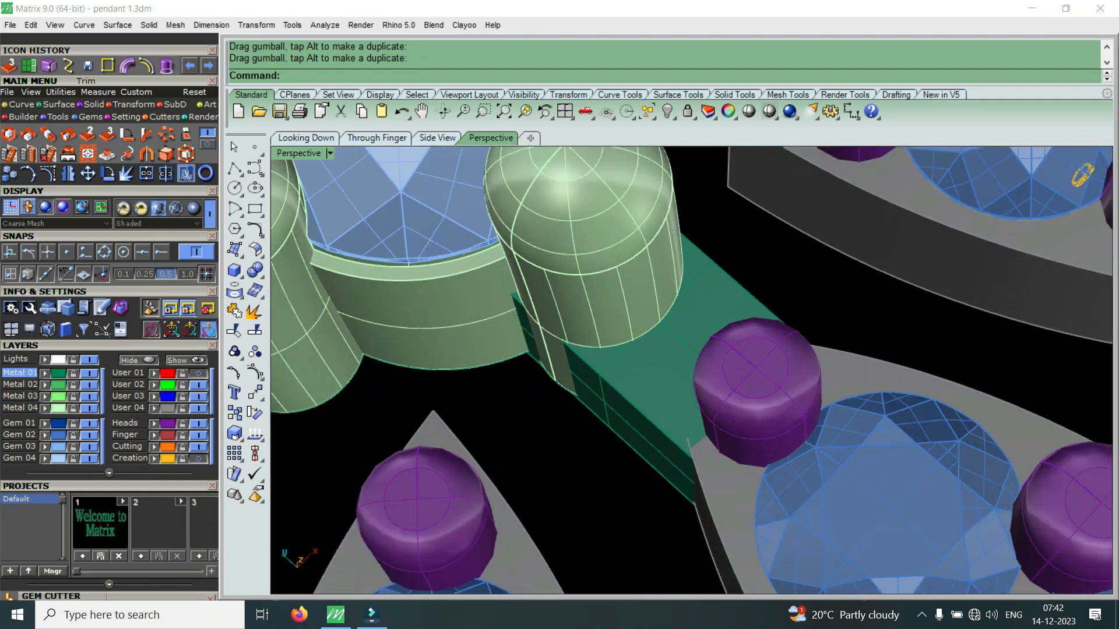
# Step: Chamfer the two long upper edges of the petal-side connector block by 0.25
pyautogui.click(149, 25)
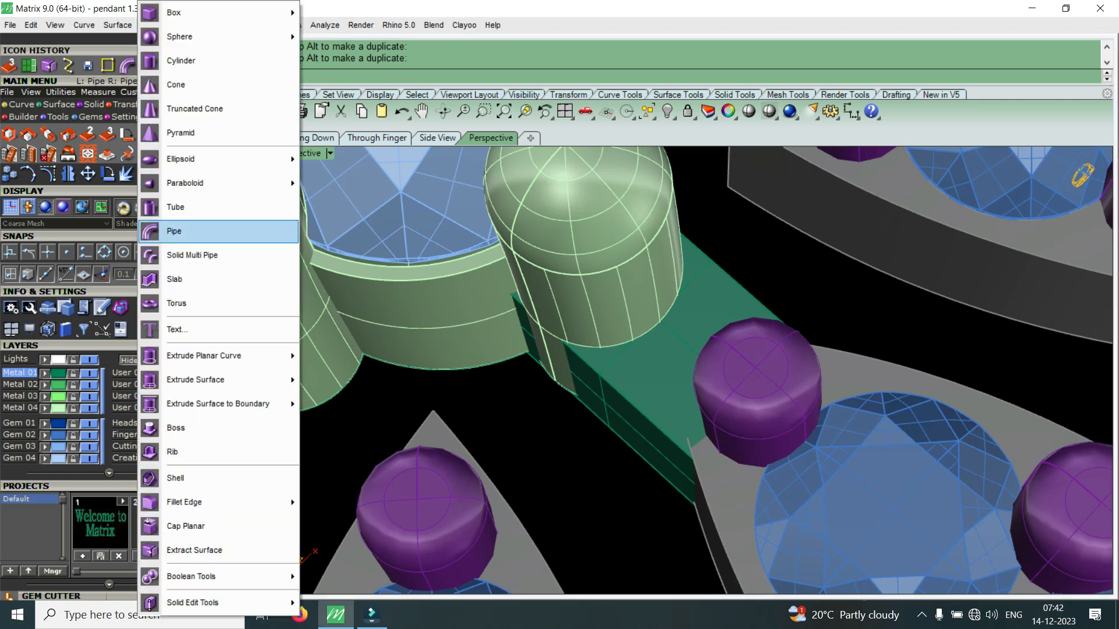
pyautogui.moveTo(204, 355)
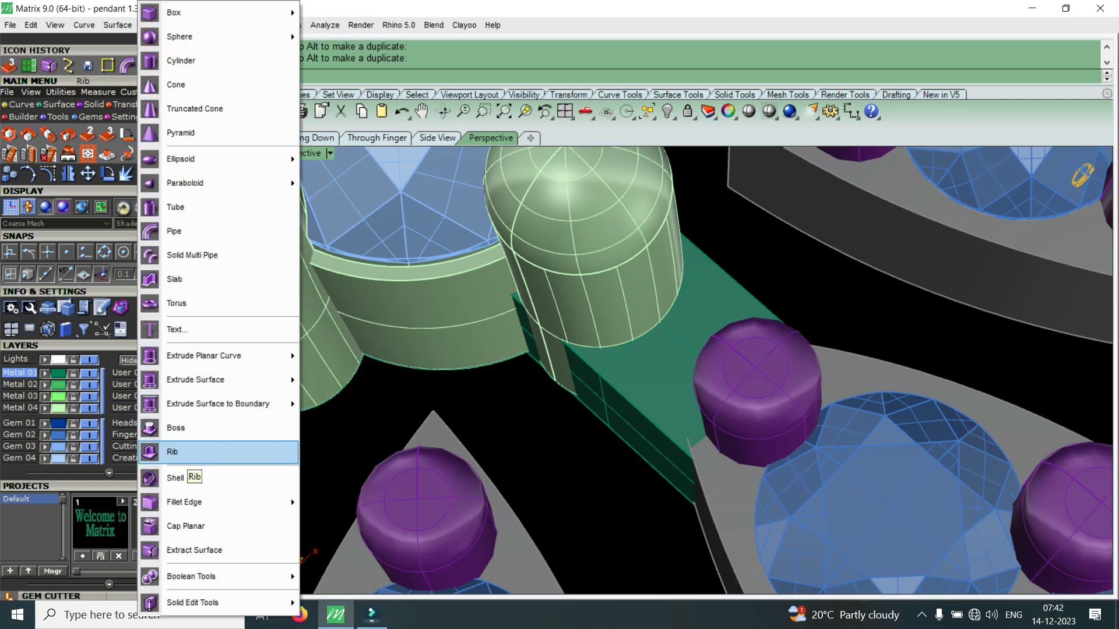
pyautogui.moveTo(184, 502)
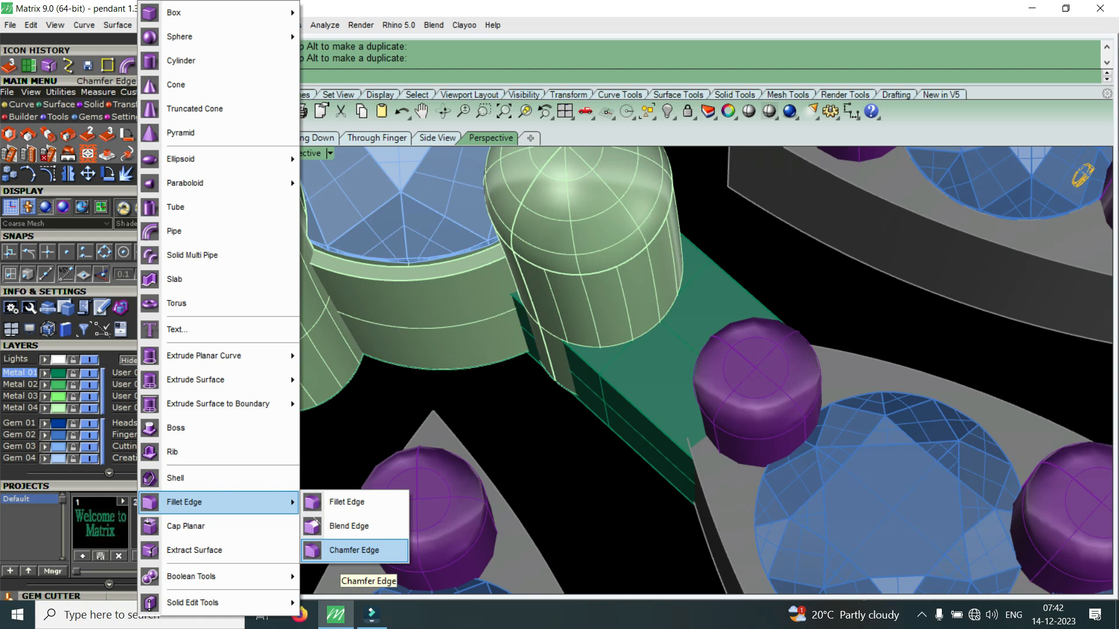
pyautogui.click(352, 550)
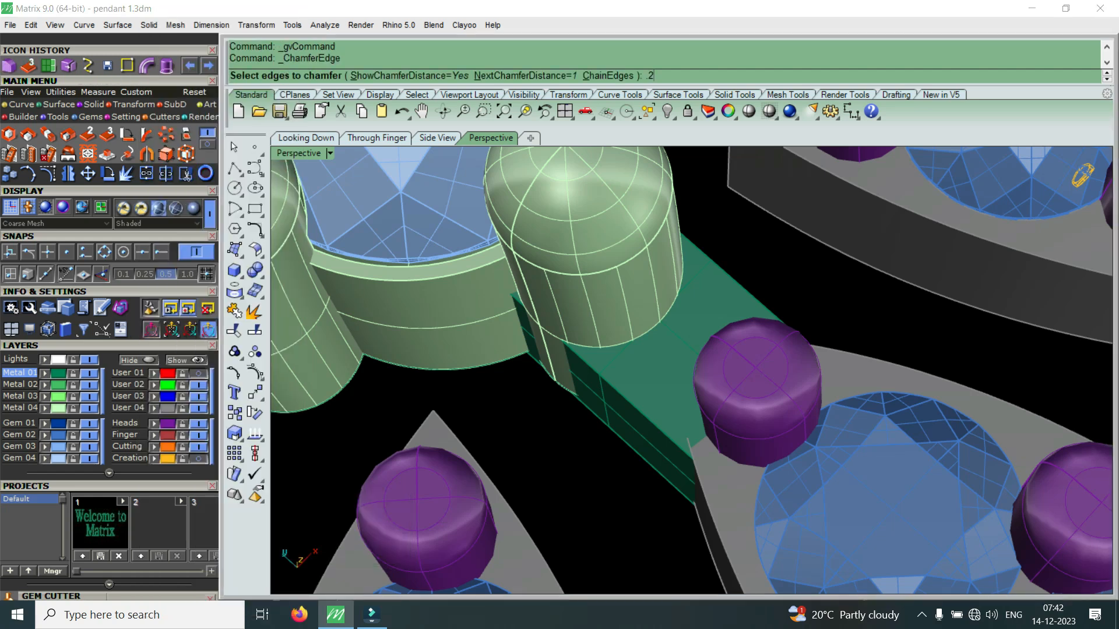
pyautogui.press('Return')
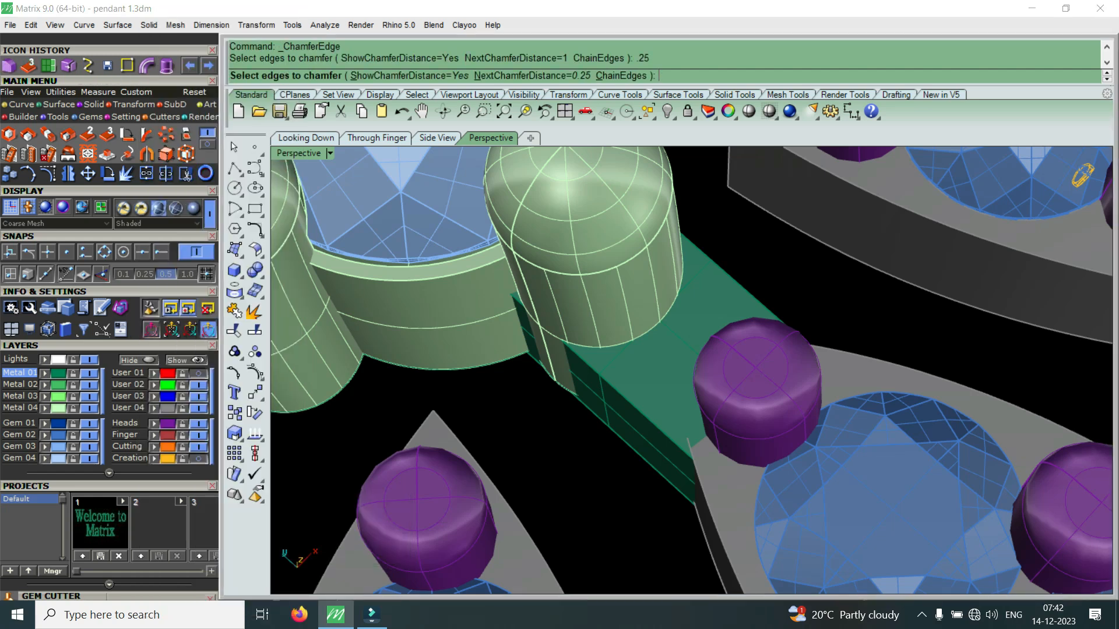
pyautogui.click(619, 392)
pyautogui.click(719, 268)
pyautogui.press('Return')
pyautogui.press('Return')
pyautogui.scroll(-12, 826, 373)
pyautogui.scroll(7, 676, 301)
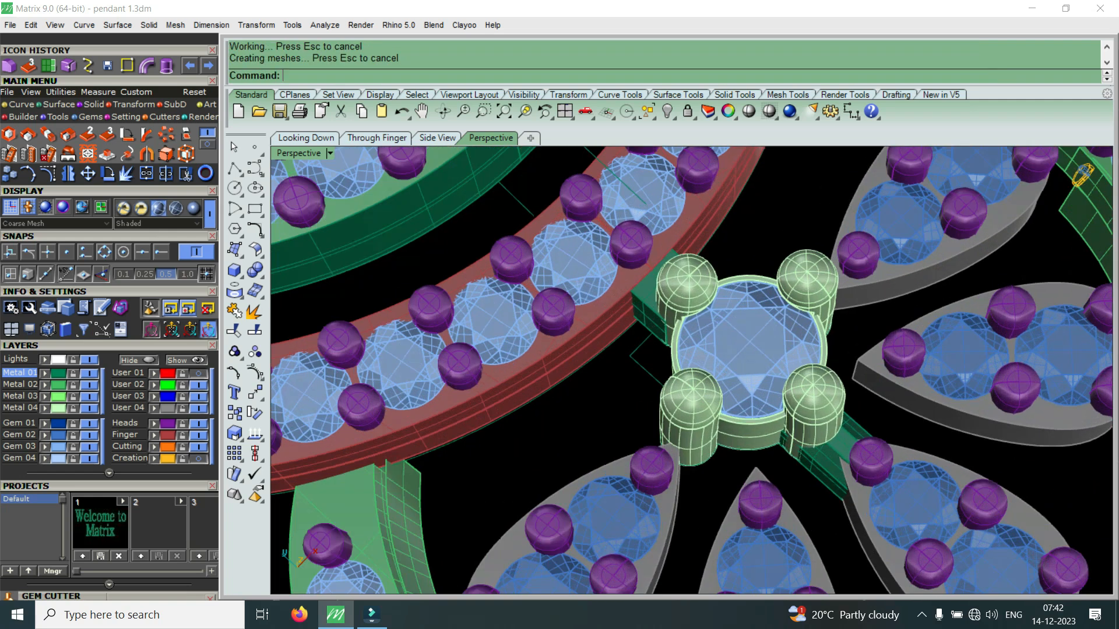
# Step: Chamfer the two upper side edges of the connector block between the oval frame and the flower's top prong by 0.25
pyautogui.scroll(4, 637, 342)
pyautogui.press('Return')
pyautogui.click(623, 279)
pyautogui.scroll(-3, 625, 291)
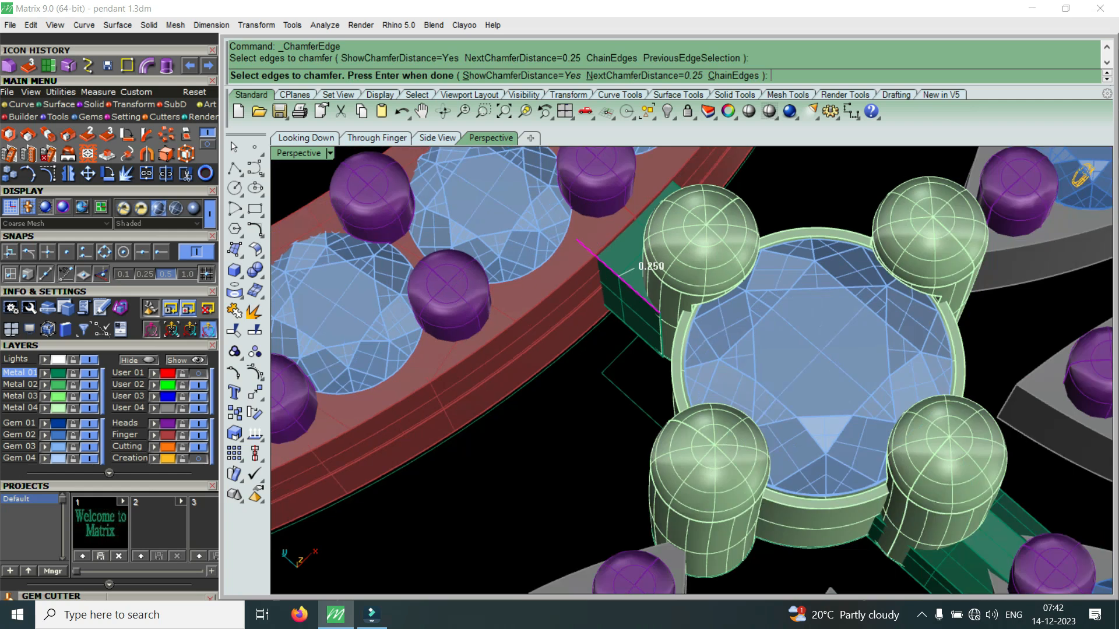
pyautogui.scroll(7, 671, 215)
pyautogui.click(661, 213)
pyautogui.press('Return')
pyautogui.press('Return')
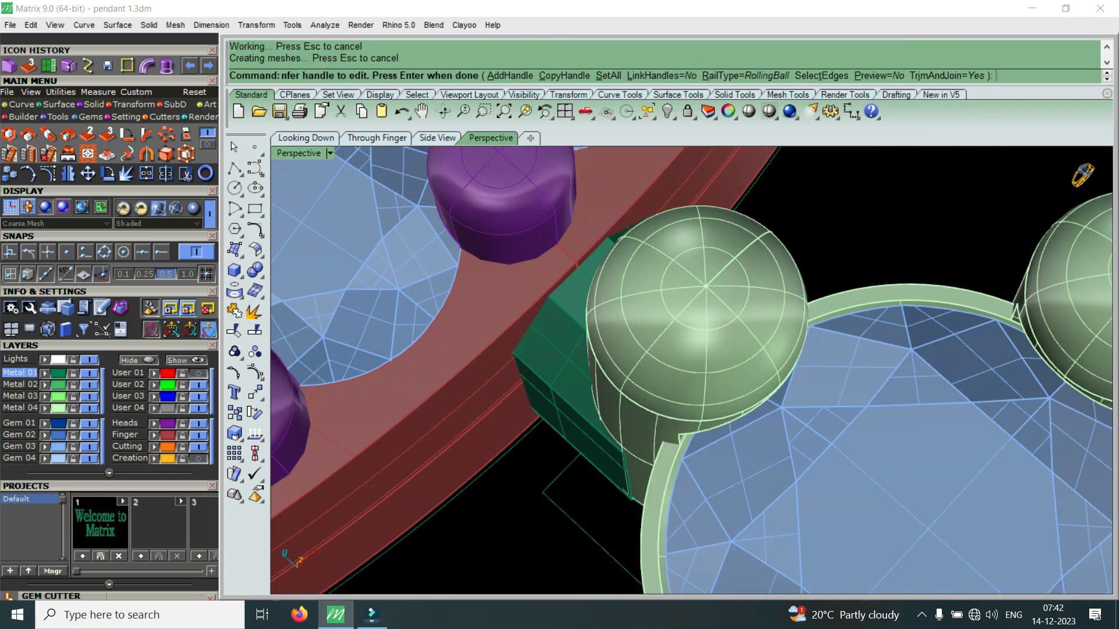
# Step: Select the petal-side connector and examine from several angles how it meets the flower's prong and the petal tip
pyautogui.scroll(-8, 683, 241)
pyautogui.scroll(-3, 692, 370)
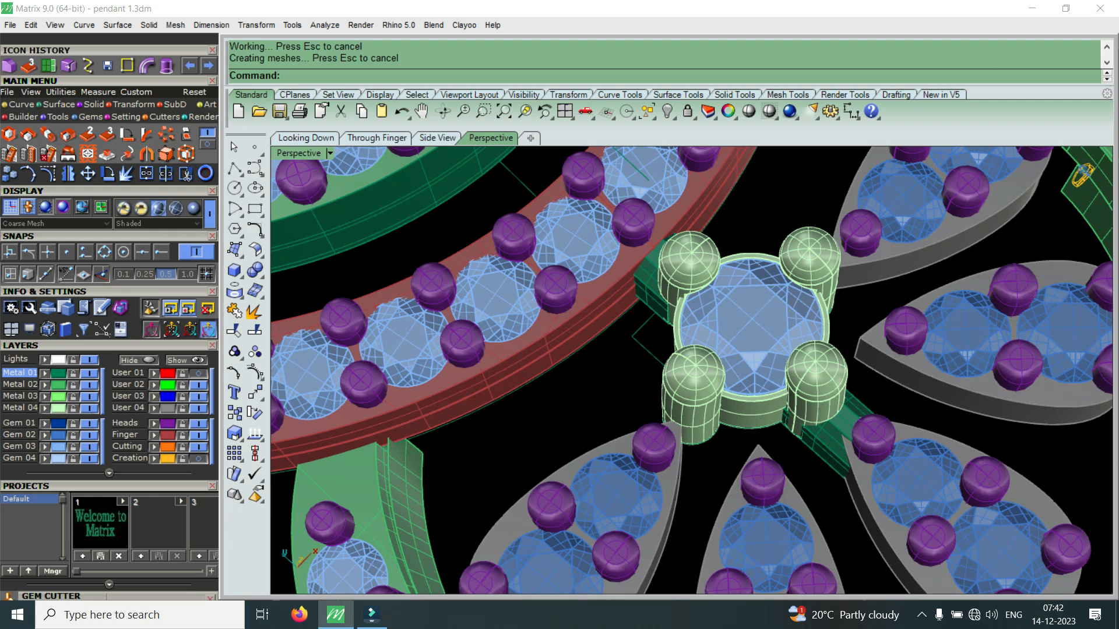
pyautogui.scroll(-4, 812, 382)
pyautogui.scroll(7, 816, 396)
pyautogui.click(814, 392)
pyautogui.scroll(-7, 811, 386)
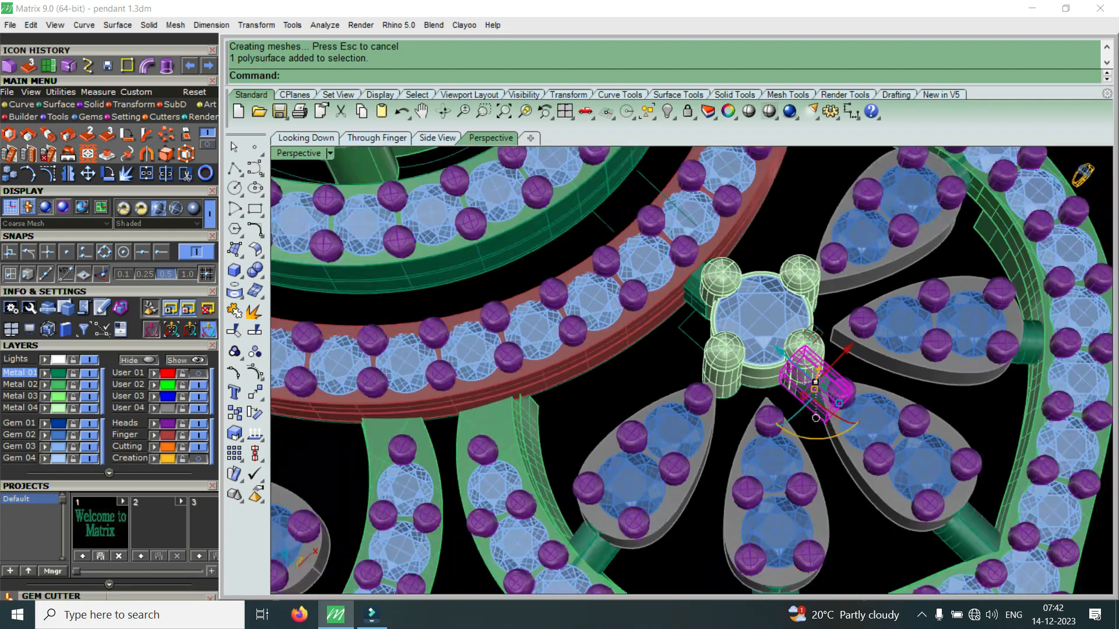
pyautogui.scroll(6, 810, 373)
pyautogui.moveTo(810, 373); pyautogui.dragTo(778, 408, button='right')
pyautogui.scroll(-6, 809, 373)
pyautogui.scroll(2, 809, 373)
pyautogui.moveTo(809, 373); pyautogui.dragTo(757, 384, button='right')
pyautogui.scroll(-5, 793, 396)
pyautogui.scroll(6, 796, 466)
pyautogui.scroll(4, 796, 326)
pyautogui.moveTo(795, 326); pyautogui.dragTo(807, 274, button='right')
pyautogui.scroll(6, 816, 251)
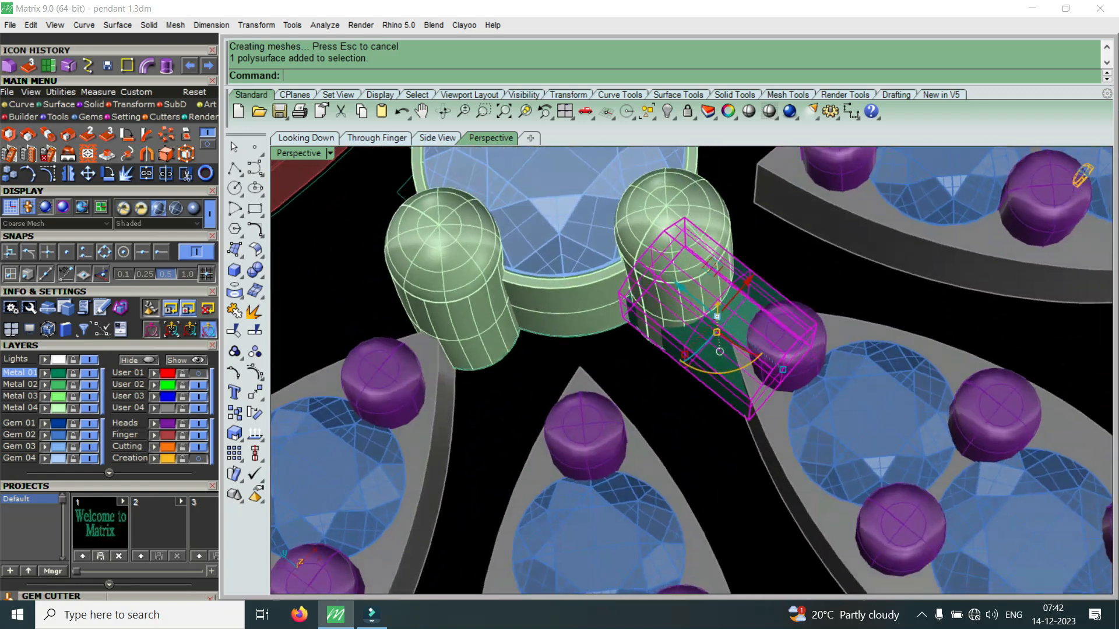
pyautogui.scroll(4, 869, 402)
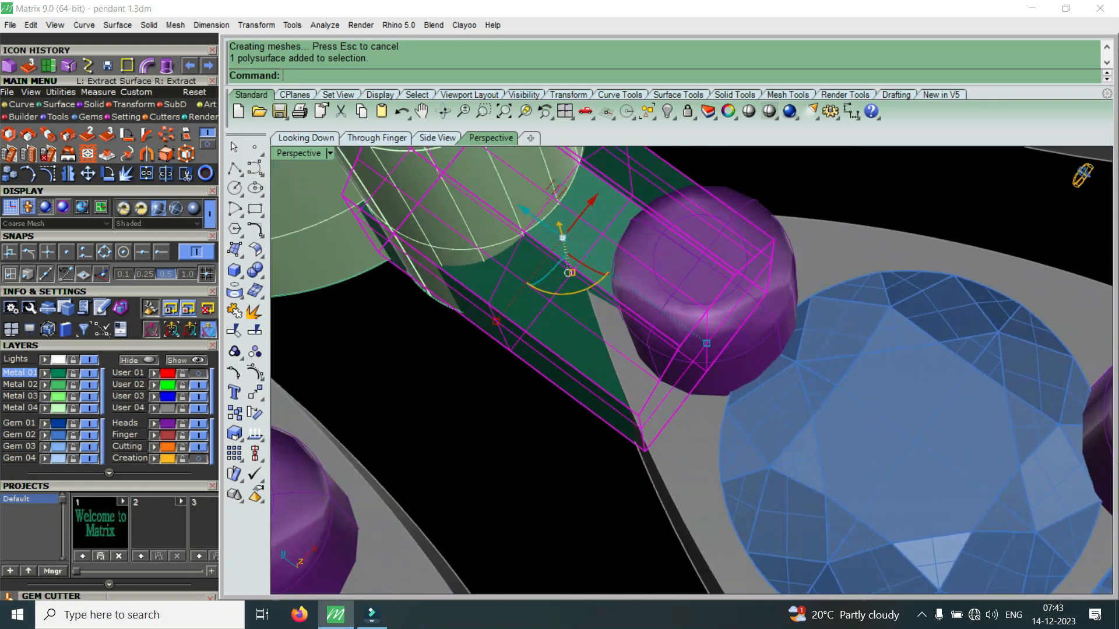
# Step: Orient a copy of the bottom petal's connector bar onto the lower-left petal, using three matching facet points on the gems
pyautogui.rightClick(107, 134)
pyautogui.click(161, 251)
pyautogui.scroll(5, 818, 437)
pyautogui.click(811, 396)
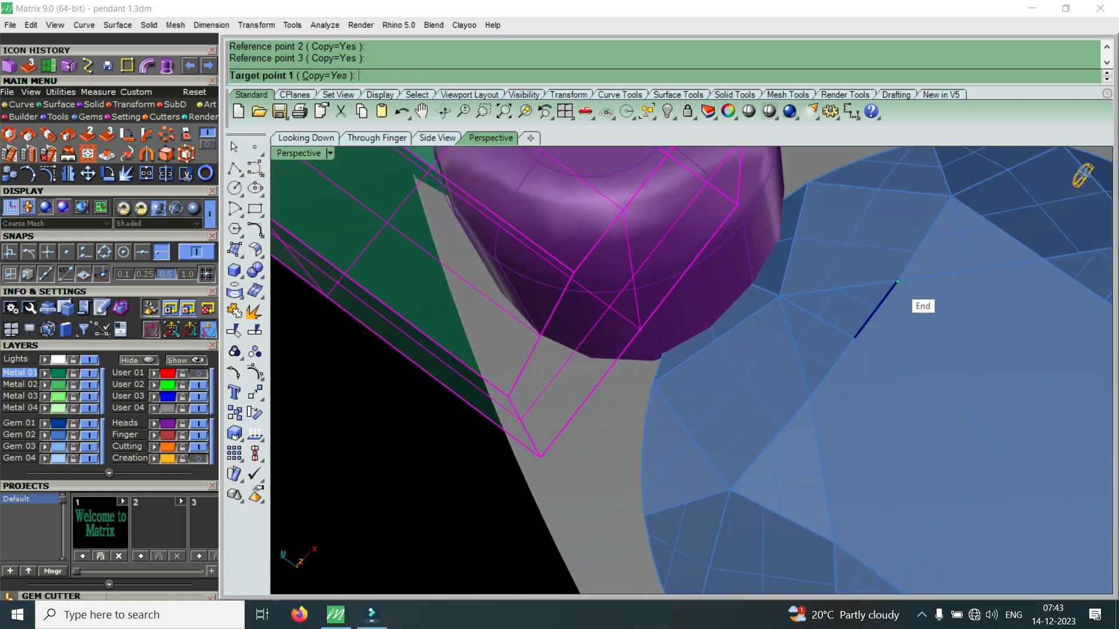
pyautogui.scroll(-5, 897, 281)
pyautogui.scroll(5, 756, 362)
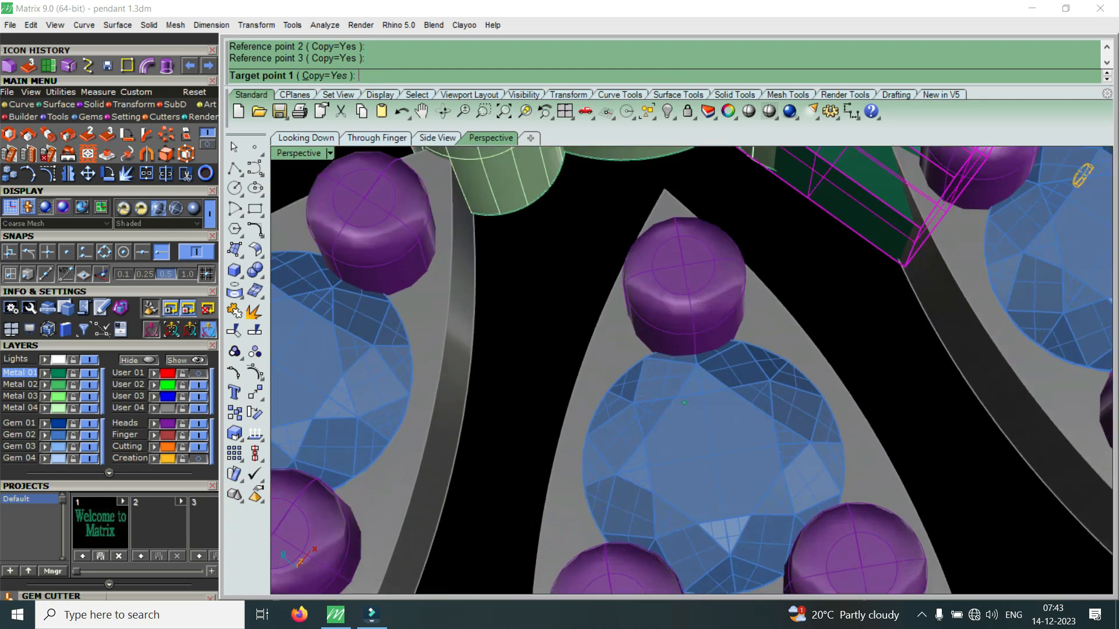
pyautogui.click(672, 394)
pyautogui.click(704, 344)
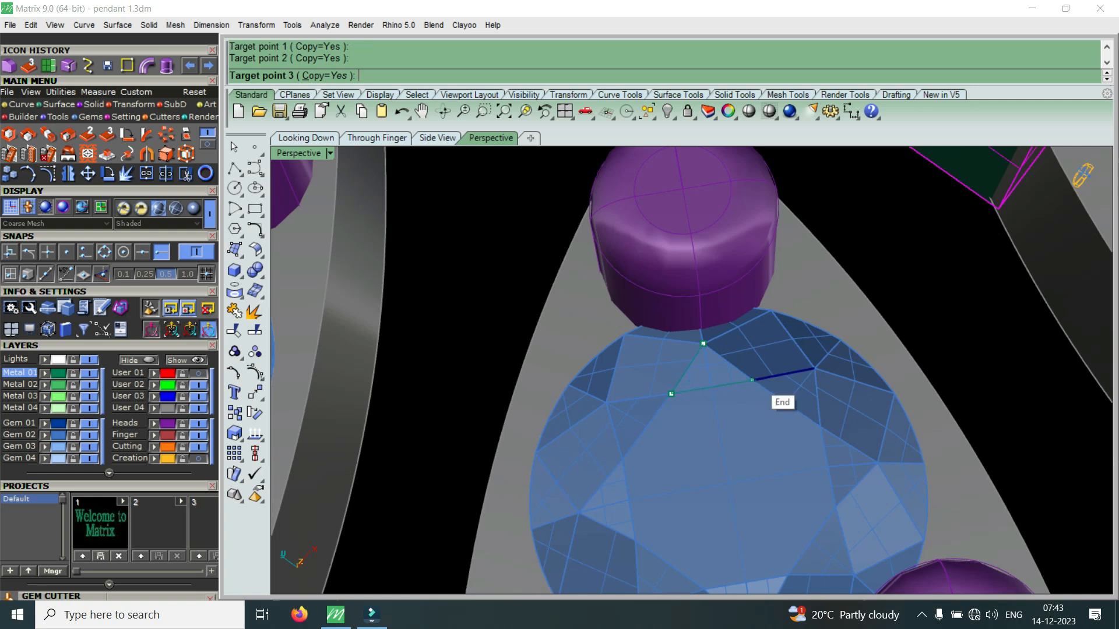
pyautogui.click(753, 380)
# Step: Place another oriented copy of the connector bar at the flower's left petal using three facet points on its gem
pyautogui.scroll(-5, 752, 380)
pyautogui.scroll(5, 629, 343)
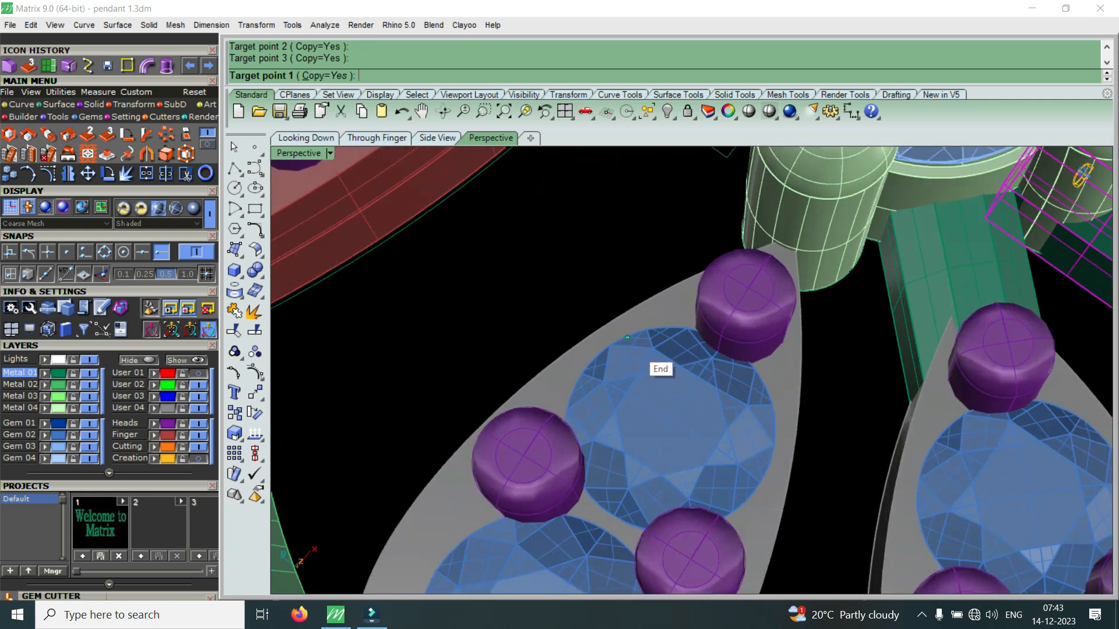
pyautogui.scroll(4, 670, 364)
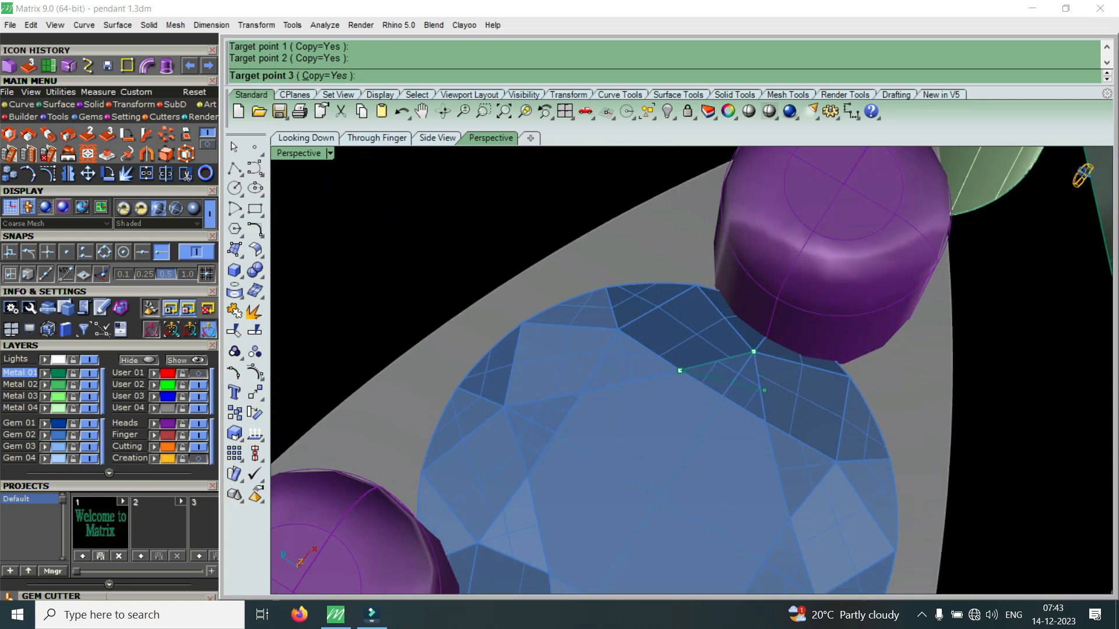
pyautogui.click(796, 441)
pyautogui.scroll(-6, 763, 408)
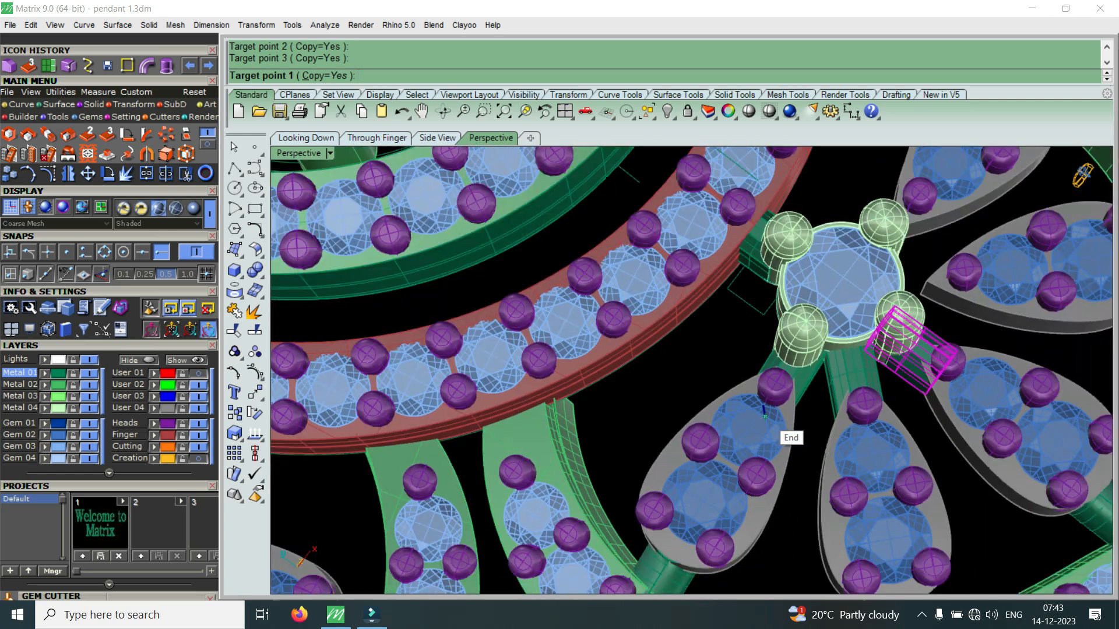
pyautogui.press('Escape')
# Step: Narrow the connector bar between the lower-left petal and the flower's centre setting
pyautogui.scroll(-4, 764, 408)
pyautogui.scroll(2, 975, 515)
pyautogui.moveTo(975, 515); pyautogui.dragTo(863, 522, button='right')
pyautogui.scroll(-2, 717, 391)
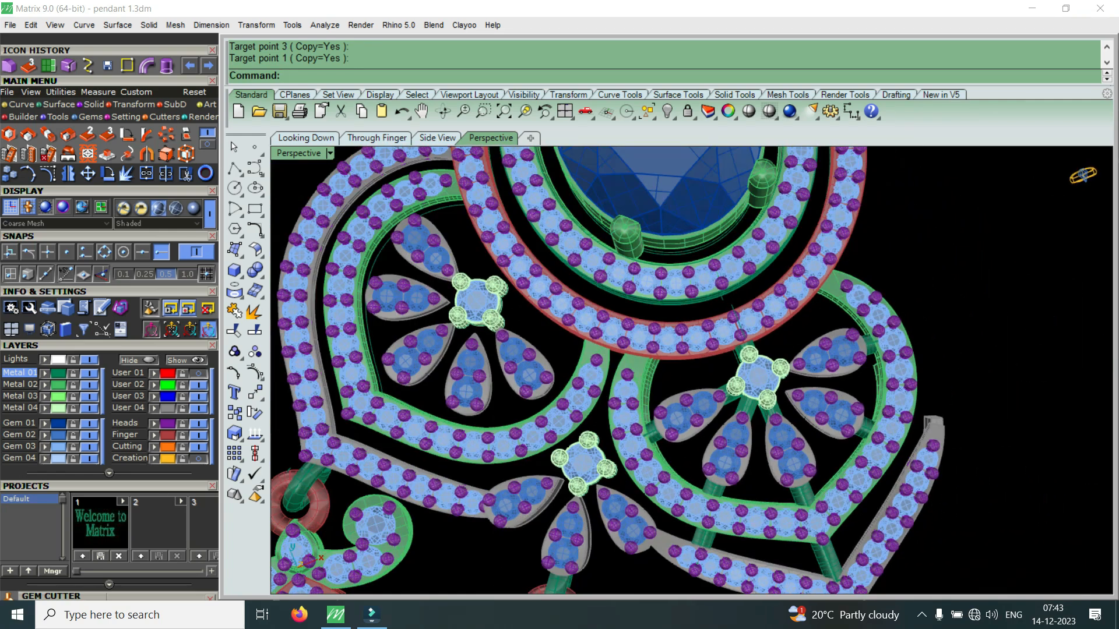
pyautogui.scroll(4, 748, 464)
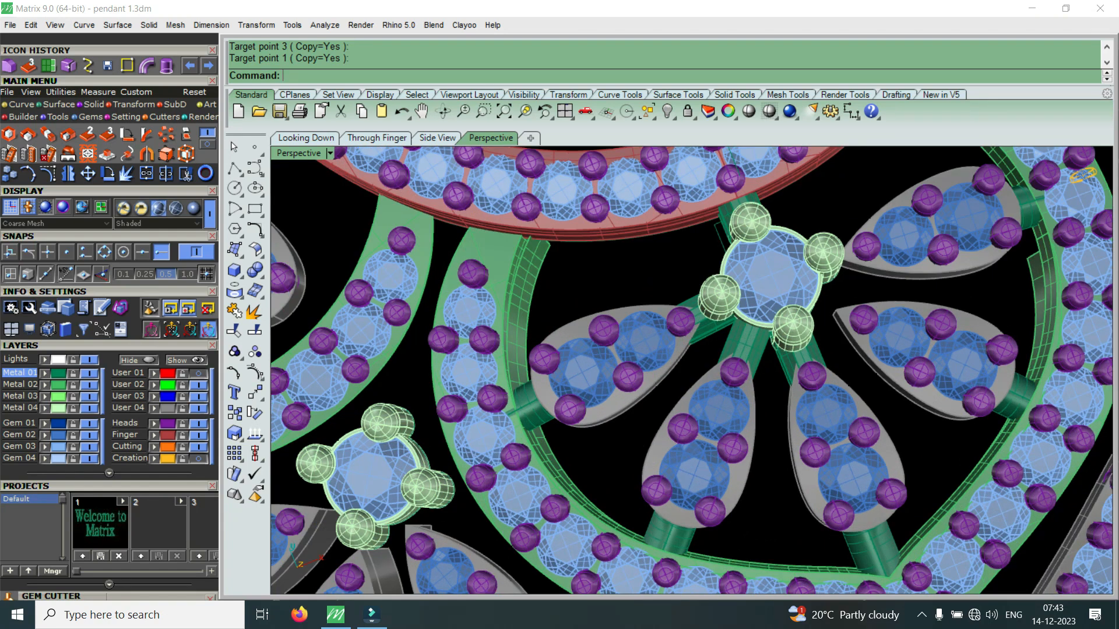
pyautogui.click(745, 345)
pyautogui.scroll(-5, 637, 400)
pyautogui.moveTo(636, 399); pyautogui.dragTo(493, 410, button='right')
pyautogui.scroll(8, 691, 367)
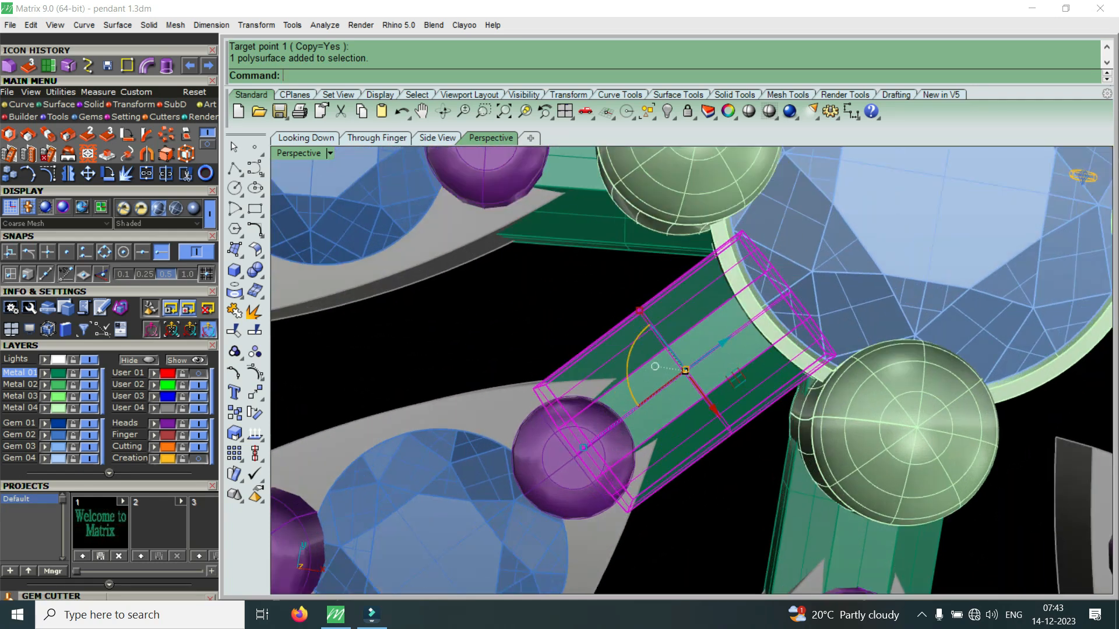
pyautogui.moveTo(640, 312); pyautogui.dragTo(650, 325)
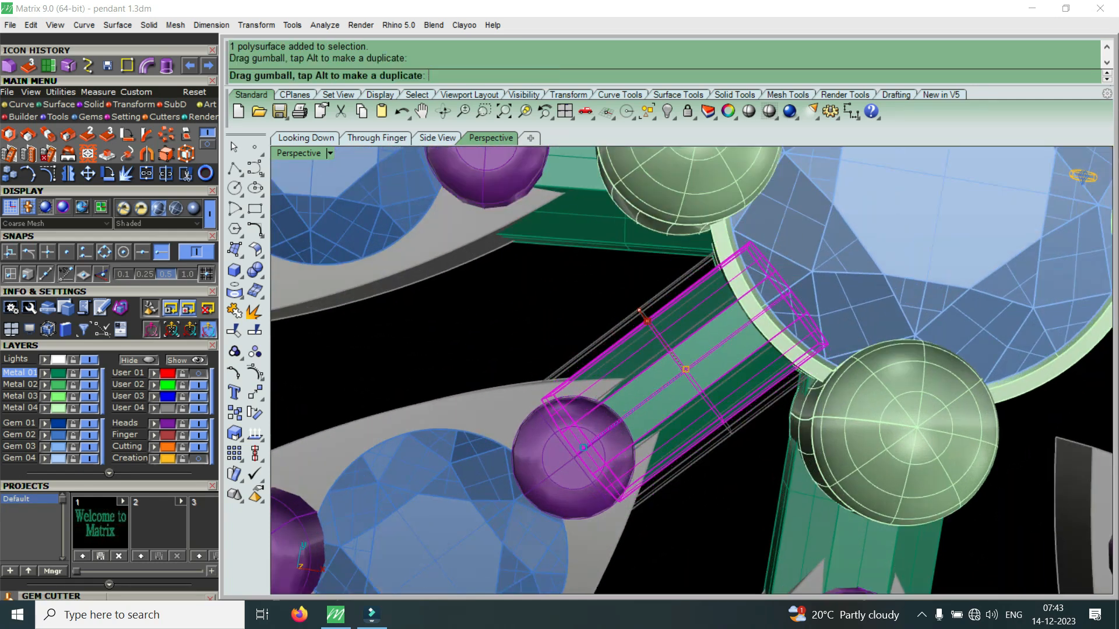
# Step: Narrow the connector bar between the bottom-centre petal and the flower's centre setting
pyautogui.scroll(-4, 653, 329)
pyautogui.scroll(2, 598, 265)
pyautogui.click(598, 266)
pyautogui.keyDown('shift'); pyautogui.moveTo(628, 290); pyautogui.dragTo(624, 294, button='right'); pyautogui.keyUp('shift')
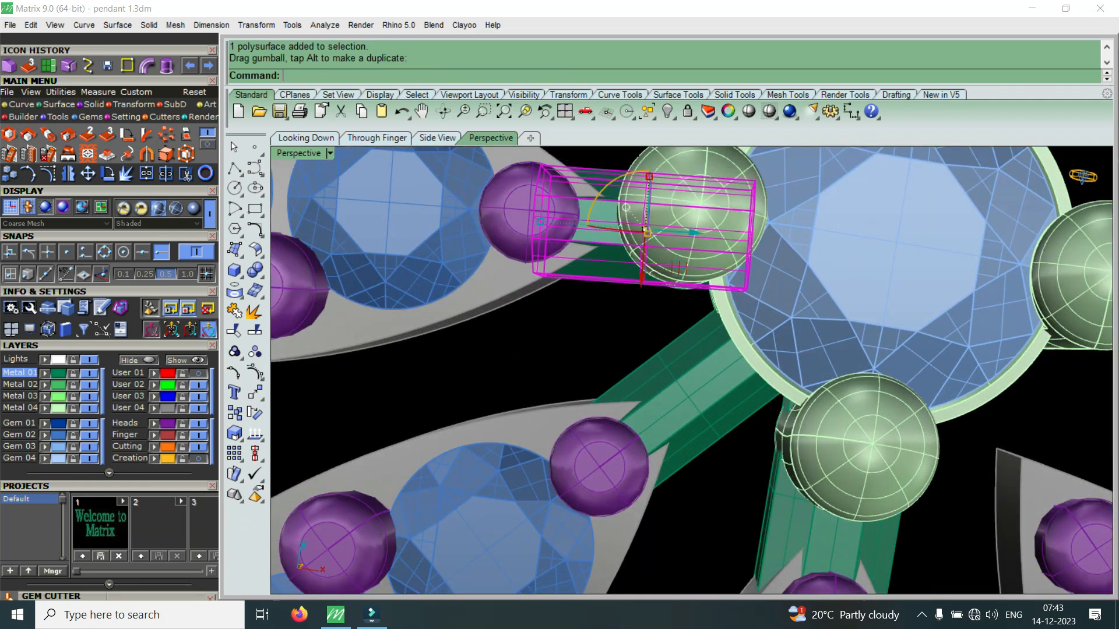
pyautogui.click(835, 500)
pyautogui.moveTo(773, 490); pyautogui.dragTo(780, 492)
# Step: Mirror the left and lower-left petal connector bars to the flower's other side about the vertical line through the origin (0)
pyautogui.keyDown('shift'); pyautogui.click(699, 394); pyautogui.keyUp('shift')
pyautogui.click(603, 233)
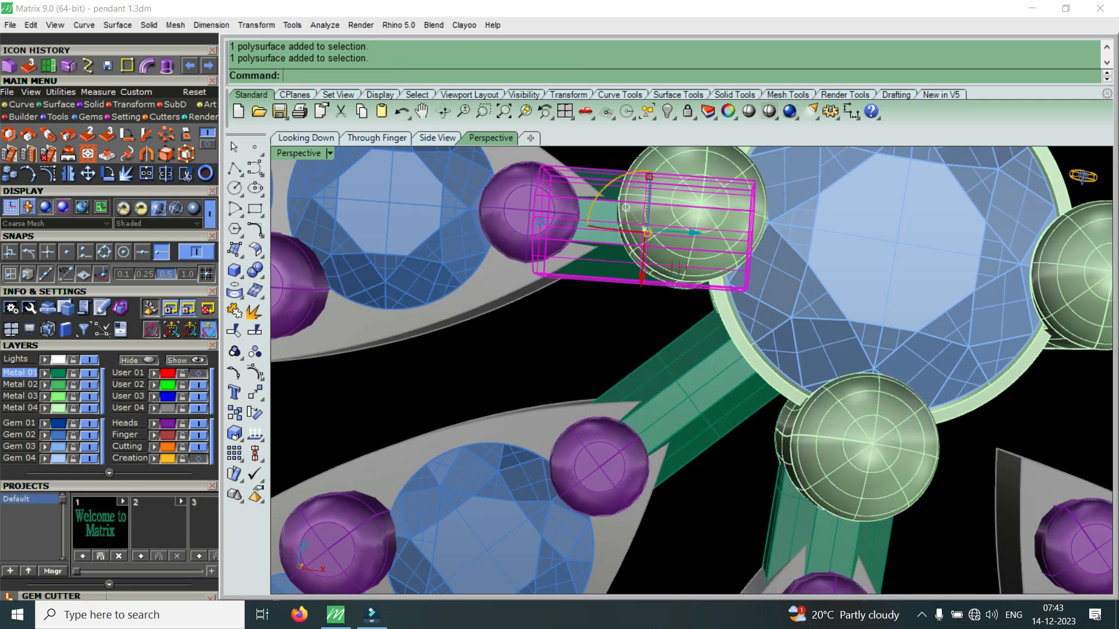
pyautogui.scroll(-5, 668, 365)
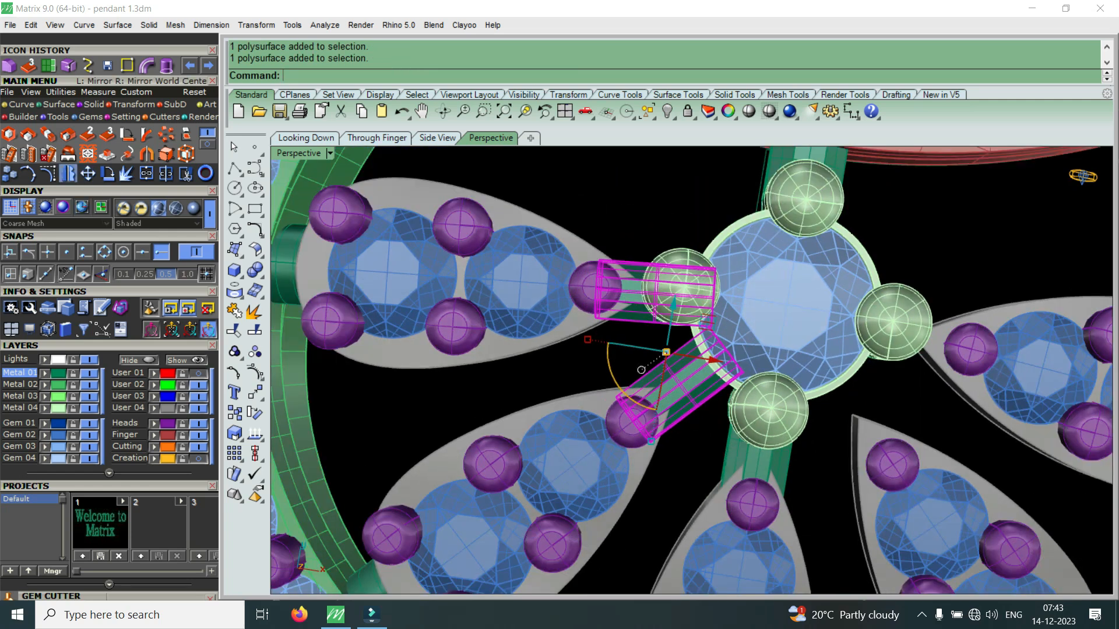
pyautogui.click(68, 173)
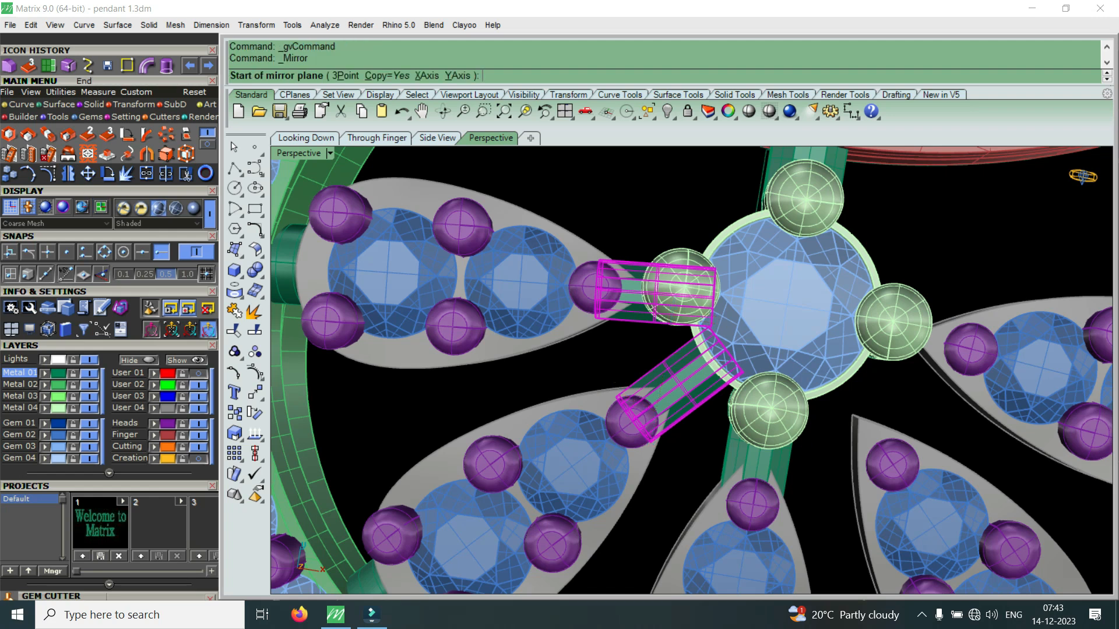
pyautogui.press('Return')
pyautogui.keyDown('shift'); pyautogui.click(600, 406); pyautogui.keyUp('shift')
pyautogui.scroll(-6, 600, 407)
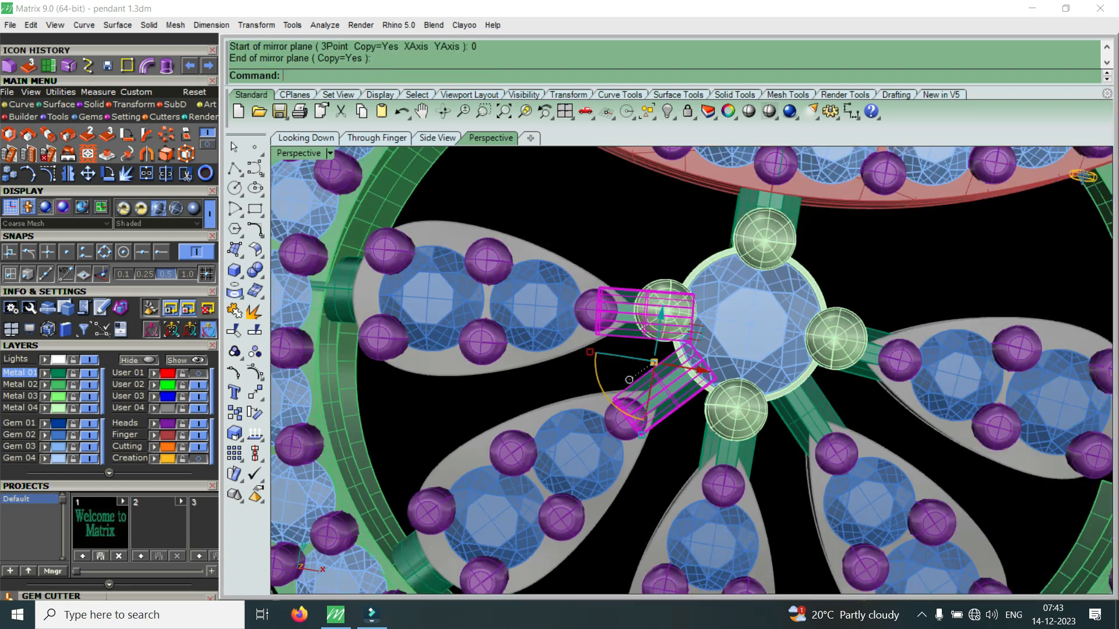
# Step: Mirror the connector between the green heart-shaped frame and the outer gray band across the vertical line through the origin (0)
pyautogui.scroll(-6, 611, 394)
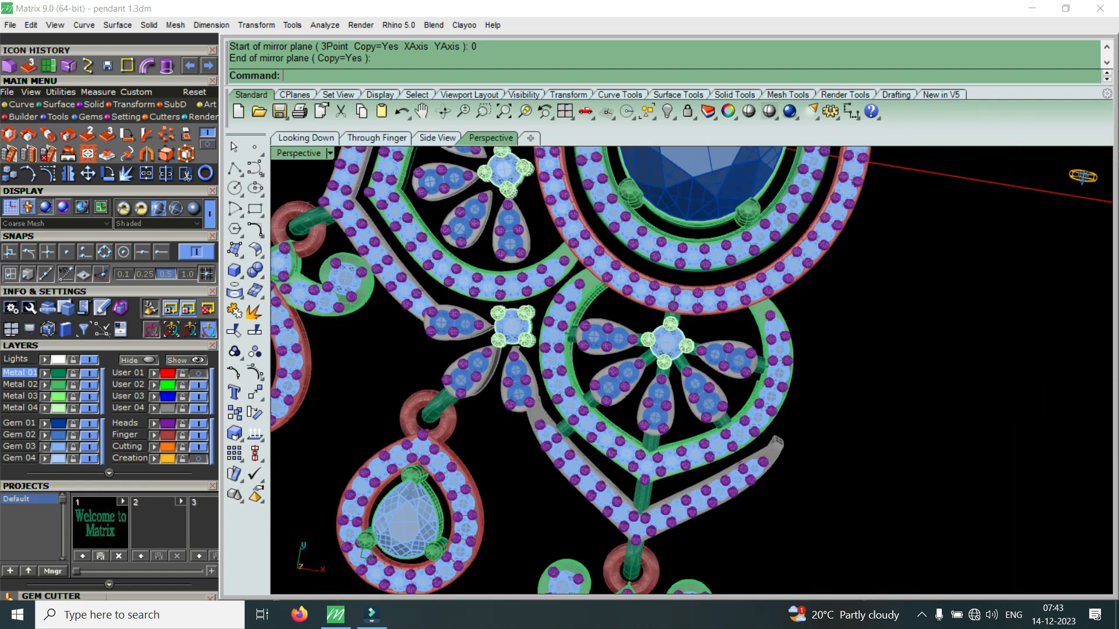
pyautogui.scroll(6, 532, 373)
pyautogui.click(532, 373)
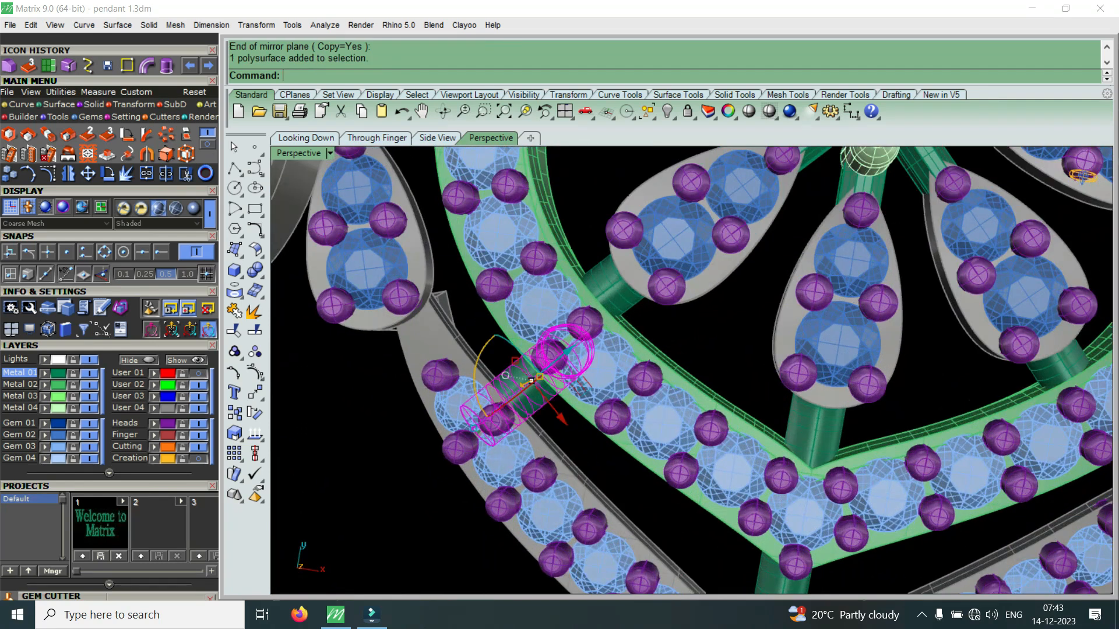
pyautogui.moveTo(531, 373); pyautogui.dragTo(532, 410, button='right')
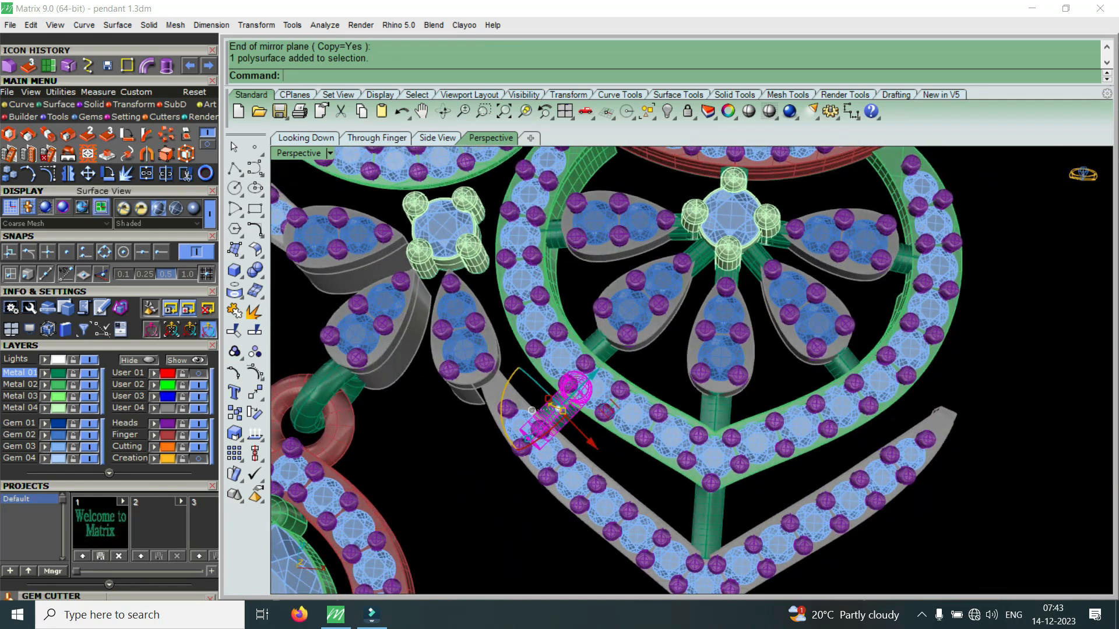
pyautogui.click(68, 173)
pyautogui.write('0')
pyautogui.press('Return')
pyautogui.write('0')
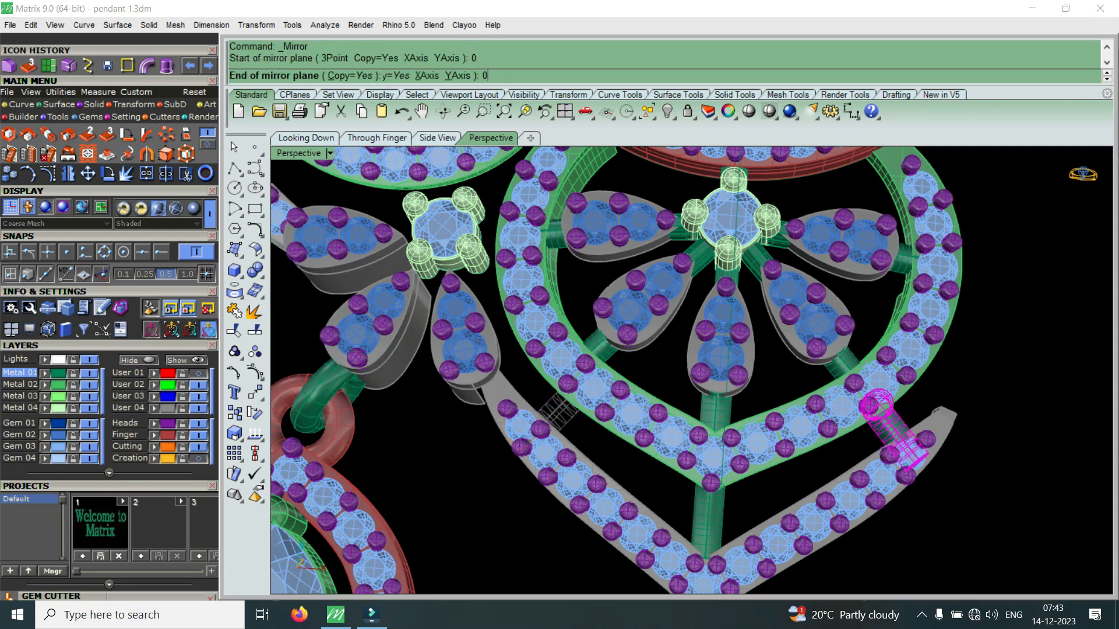
pyautogui.press('Return')
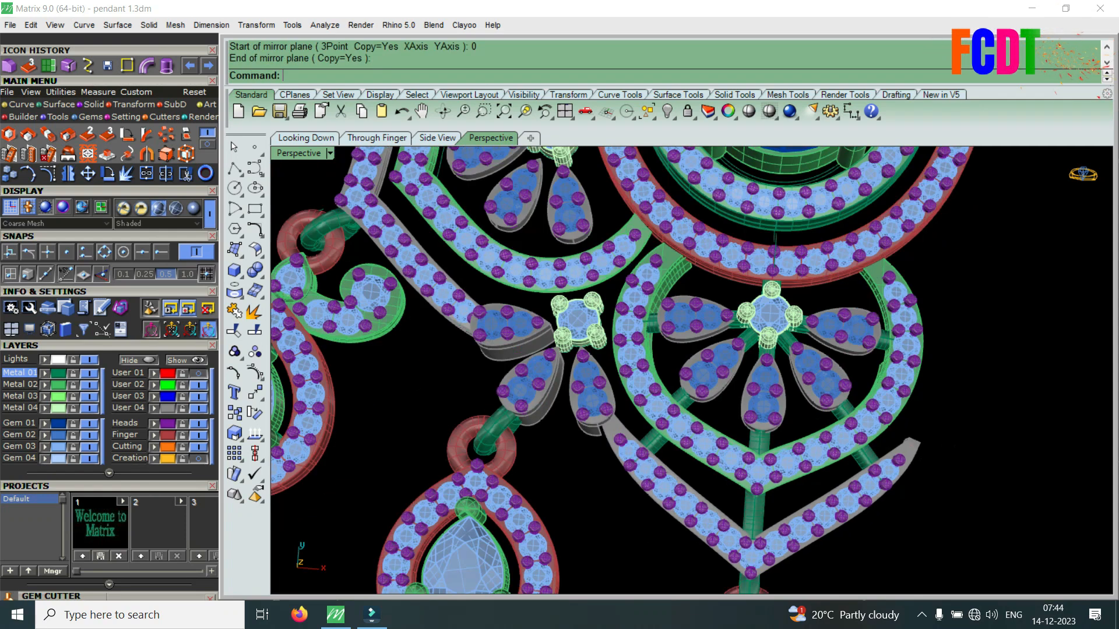
# Step: Copy the connector bar above the flower setting straight up into the gap between the red and green halo rings
pyautogui.scroll(-2, 758, 481)
pyautogui.scroll(6, 611, 434)
pyautogui.moveTo(611, 434); pyautogui.dragTo(723, 443, button='right')
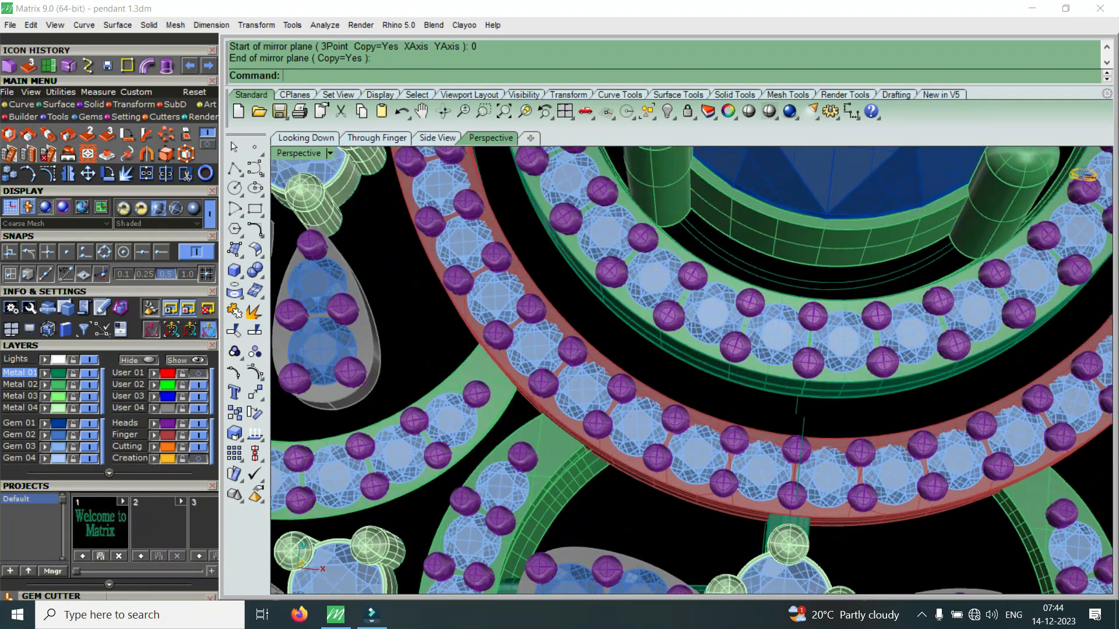
pyautogui.moveTo(769, 533); pyautogui.dragTo(723, 536, button='right')
pyautogui.scroll(8, 722, 536)
pyautogui.click(719, 539)
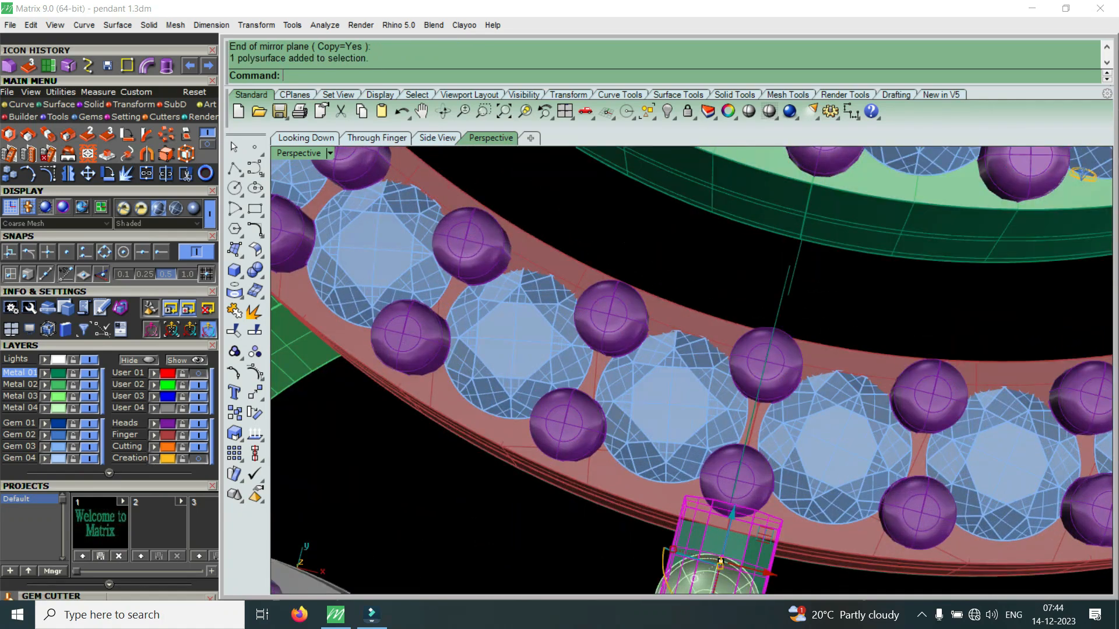
pyautogui.doubleClick(299, 154)
pyautogui.doubleClick(301, 154)
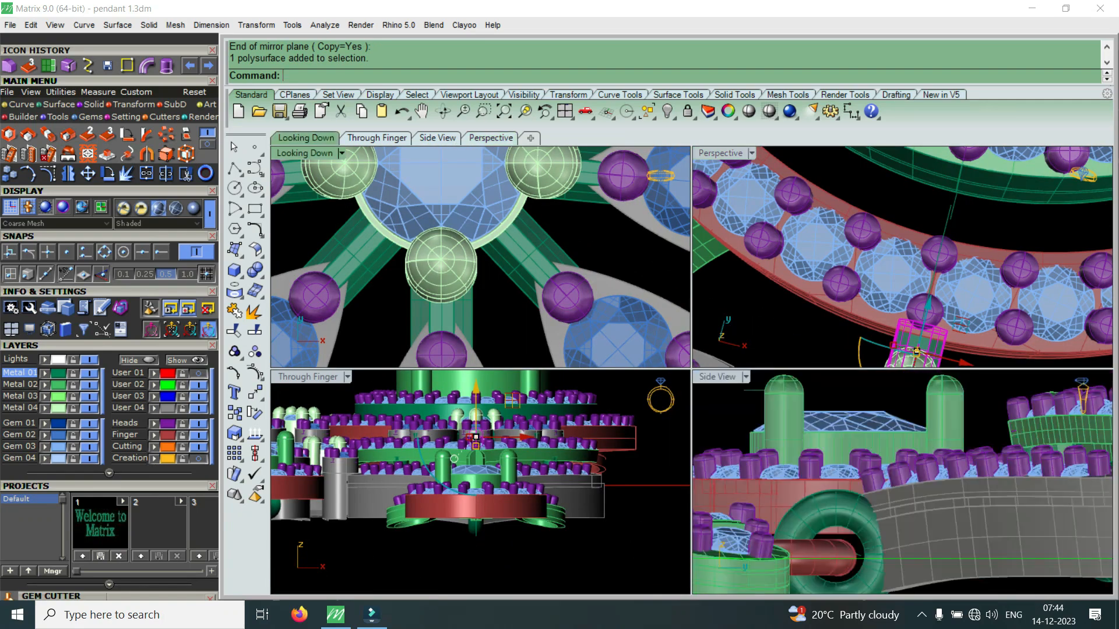
pyautogui.scroll(-10, 588, 437)
pyautogui.scroll(-7, 593, 443)
pyautogui.scroll(5, 604, 335)
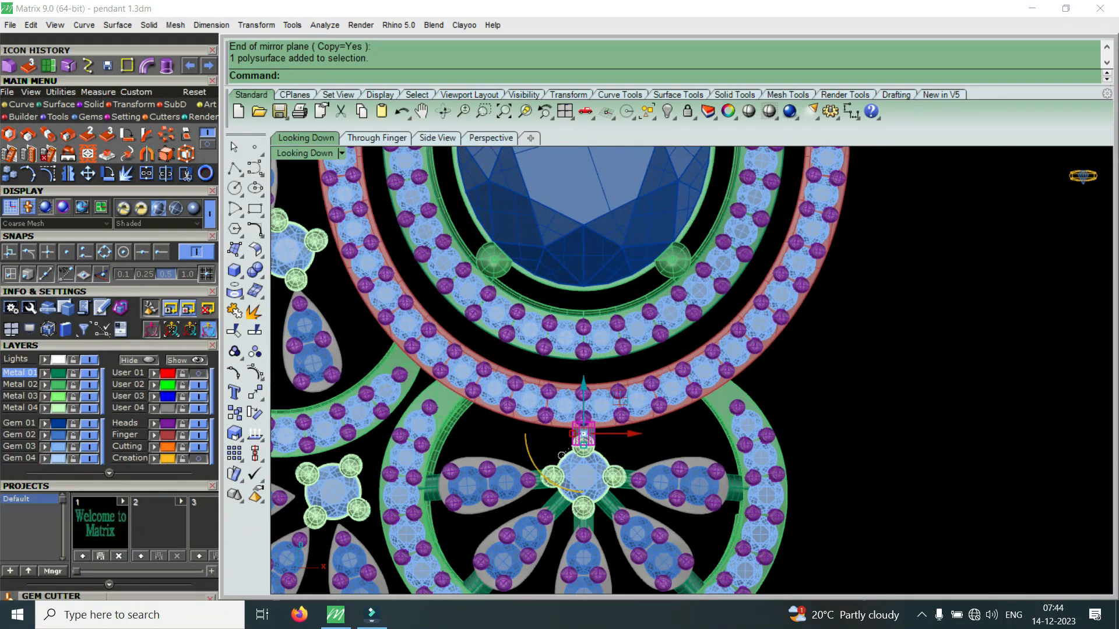
pyautogui.click(9, 174)
pyautogui.click(594, 437)
pyautogui.scroll(5, 585, 408)
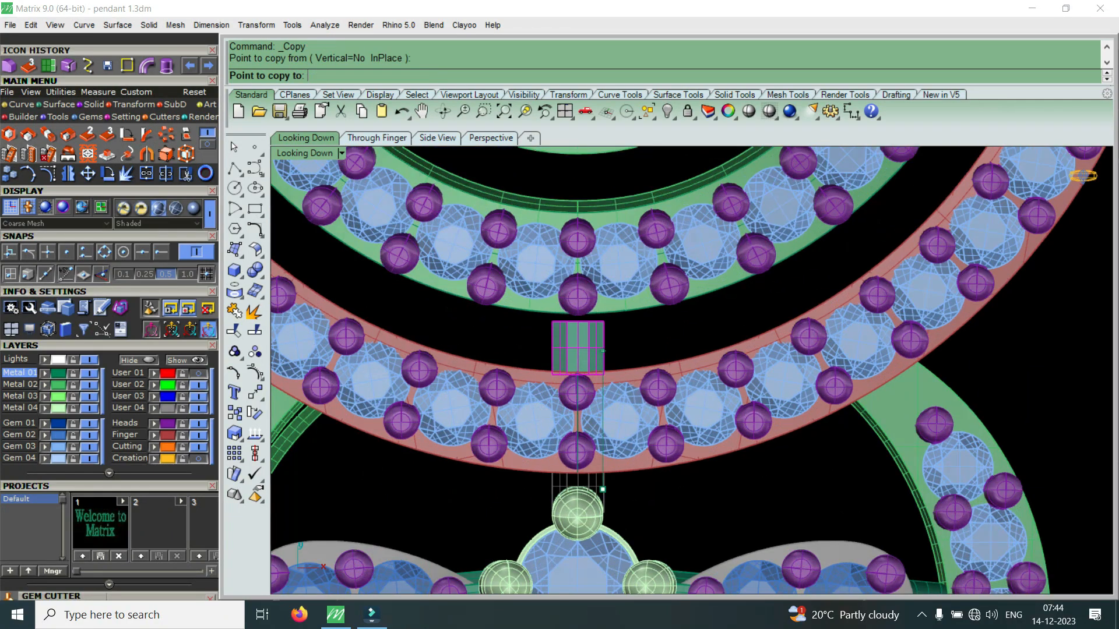
pyautogui.click(602, 346)
# Step: Place one more copy of the bar at the large centre gem's lower-left prong and finish copying
pyautogui.scroll(-7, 602, 346)
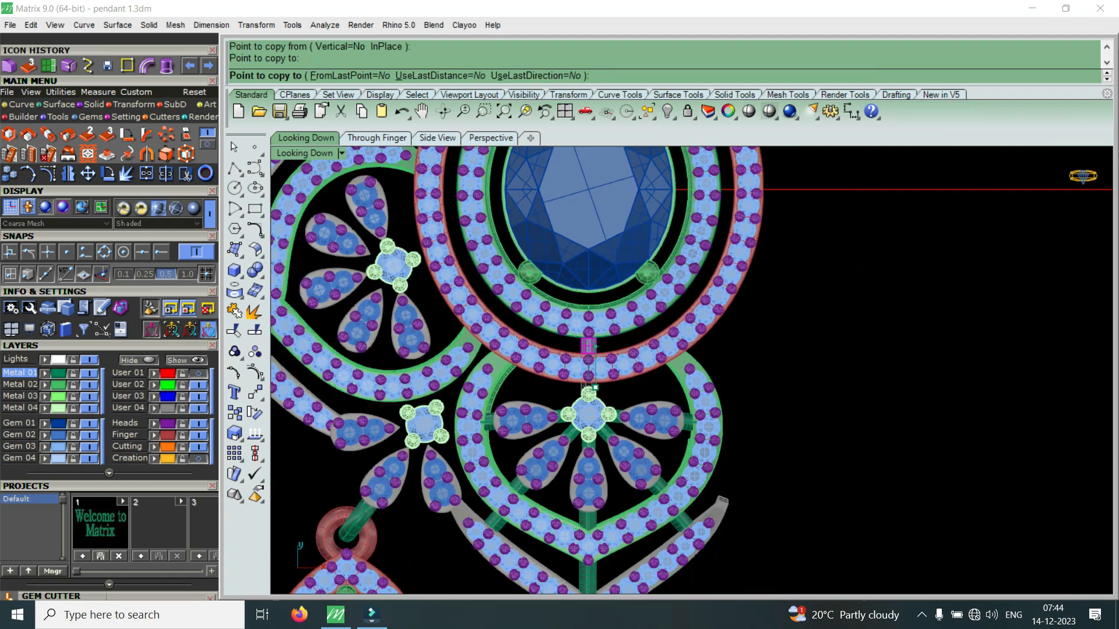
pyautogui.scroll(7, 594, 347)
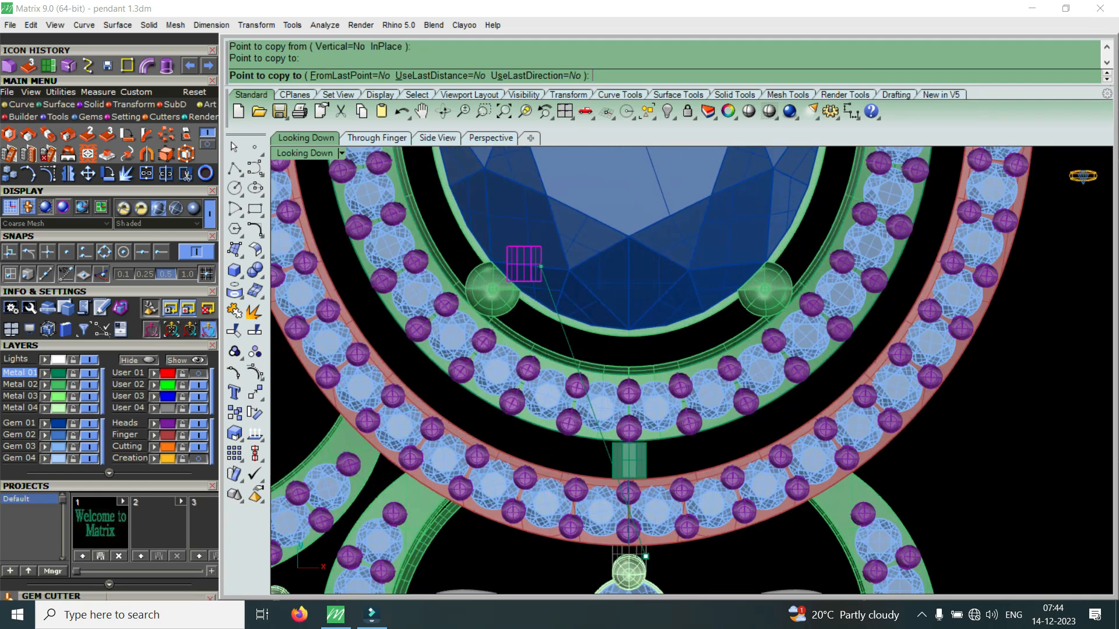
pyautogui.click(498, 306)
pyautogui.rightClick(498, 307)
# Step: Enlarge the bar at the lower-left prong, rotate it to line up with the ring's curve and centre it beneath the prong
pyautogui.scroll(7, 498, 313)
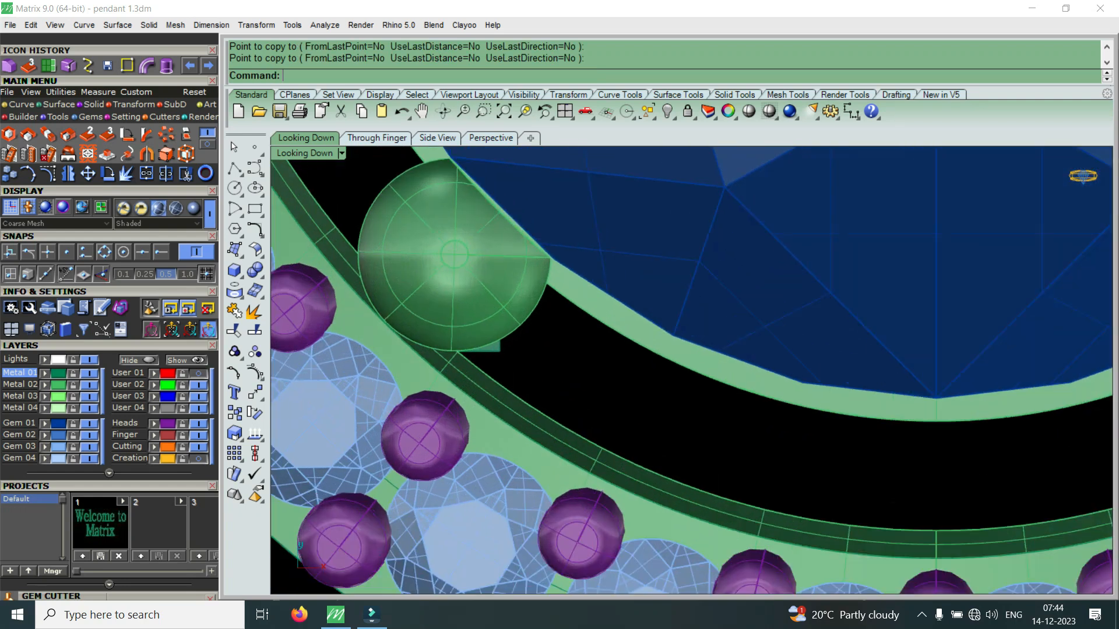
pyautogui.click(493, 344)
pyautogui.moveTo(380, 290); pyautogui.dragTo(361, 290)
pyautogui.moveTo(400, 331); pyautogui.dragTo(382, 290)
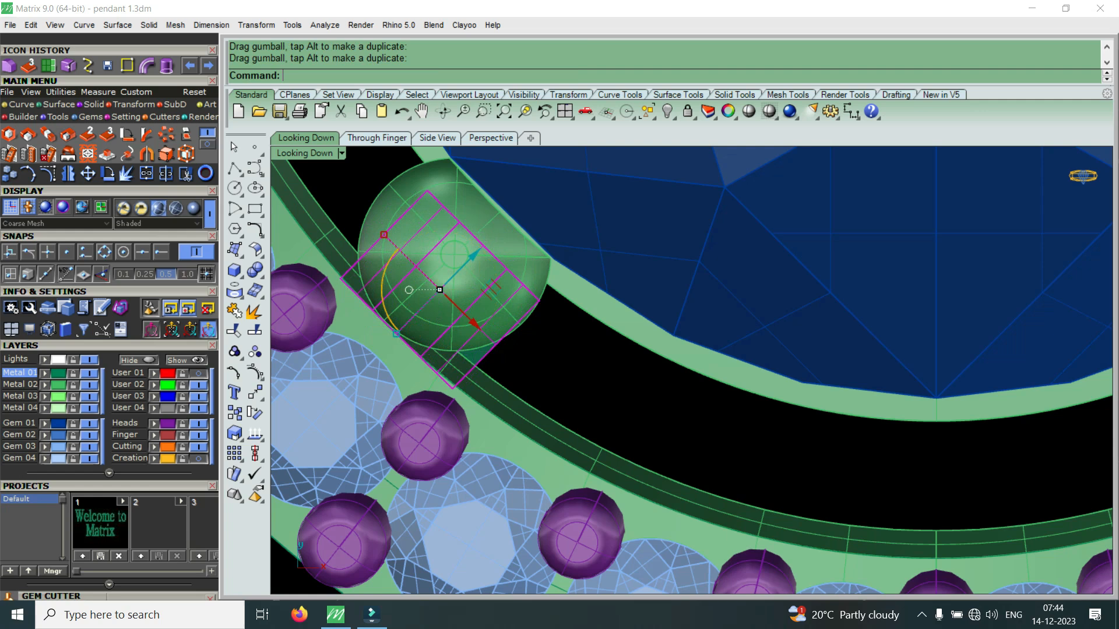
pyautogui.moveTo(475, 325); pyautogui.dragTo(469, 319)
pyautogui.hotkey('ctrl', 'm')
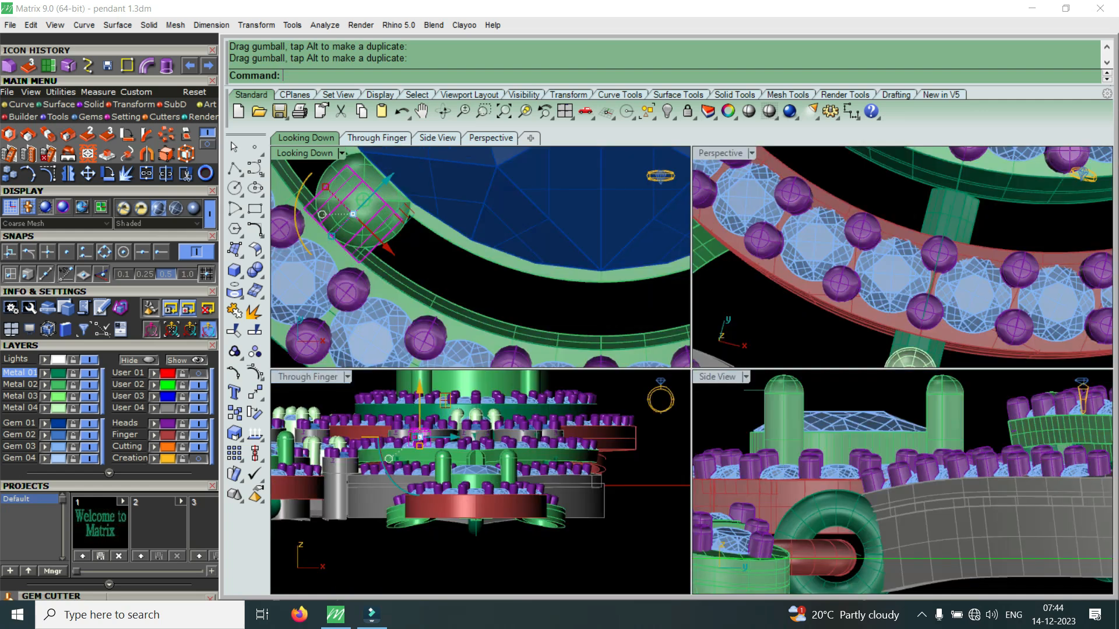
# Step: Raise the copied connector bars vertically toward the height of the halo rings
pyautogui.doubleClick(720, 153)
pyautogui.scroll(-14, 653, 434)
pyautogui.moveTo(653, 434); pyautogui.dragTo(776, 385, button='right')
pyautogui.scroll(6, 717, 396)
pyautogui.moveTo(693, 419); pyautogui.dragTo(778, 345, button='right')
pyautogui.keyDown('shift'); pyautogui.click(720, 401); pyautogui.keyUp('shift')
pyautogui.scroll(-2, 700, 414)
pyautogui.moveTo(672, 353); pyautogui.dragTo(672, 301)
pyautogui.click(656, 312)
pyautogui.scroll(7, 659, 320)
pyautogui.moveTo(775, 303); pyautogui.dragTo(803, 388, button='right')
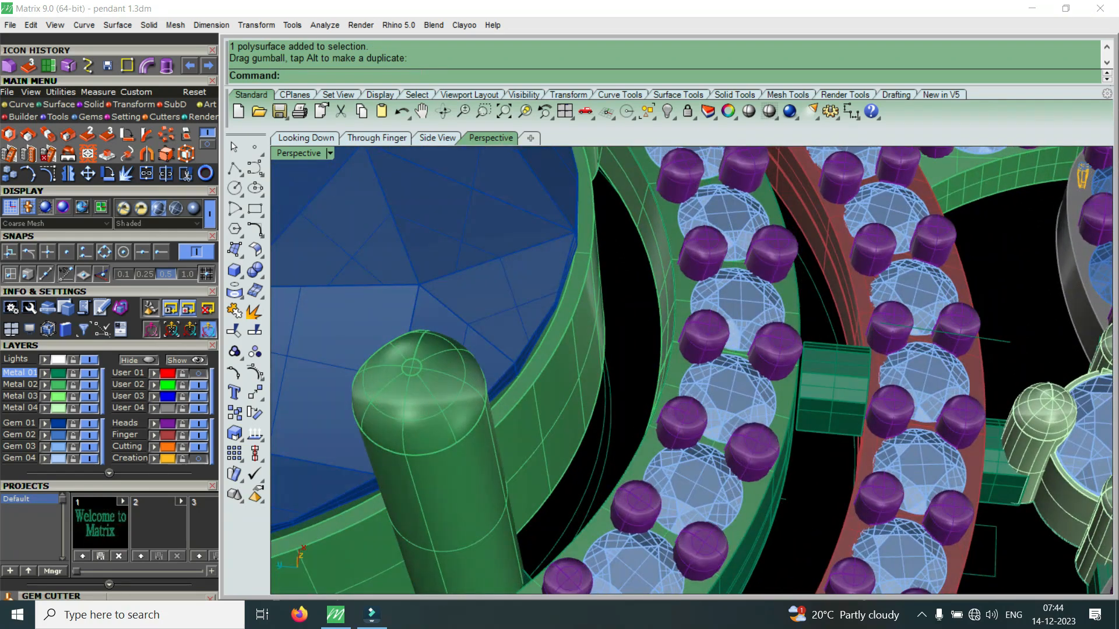
# Step: Lower the bar between the red and green halo rings, lengthen it and tilt it slightly
pyautogui.click(830, 393)
pyautogui.scroll(8, 826, 395)
pyautogui.moveTo(932, 379); pyautogui.dragTo(971, 382)
pyautogui.scroll(-6, 933, 383)
pyautogui.moveTo(921, 379); pyautogui.dragTo(911, 254, button='right')
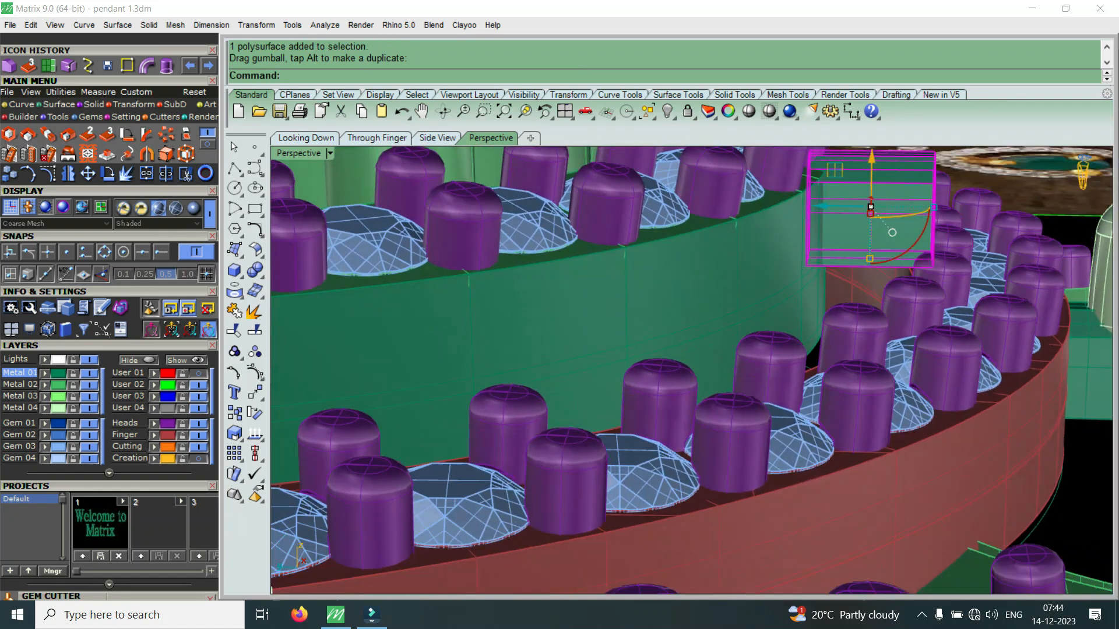
pyautogui.moveTo(871, 207); pyautogui.dragTo(869, 256)
pyautogui.moveTo(872, 303); pyautogui.dragTo(874, 266, button='right')
pyautogui.moveTo(931, 284); pyautogui.dragTo(952, 285)
pyautogui.moveTo(906, 328); pyautogui.dragTo(902, 331)
# Step: Tilt the bar between the halo rings further and shift it to meet both ring walls from the underside
pyautogui.moveTo(787, 298); pyautogui.dragTo(839, 250, button='right')
pyautogui.click(871, 271)
pyautogui.scroll(3, 874, 230)
pyautogui.moveTo(867, 194); pyautogui.dragTo(856, 226)
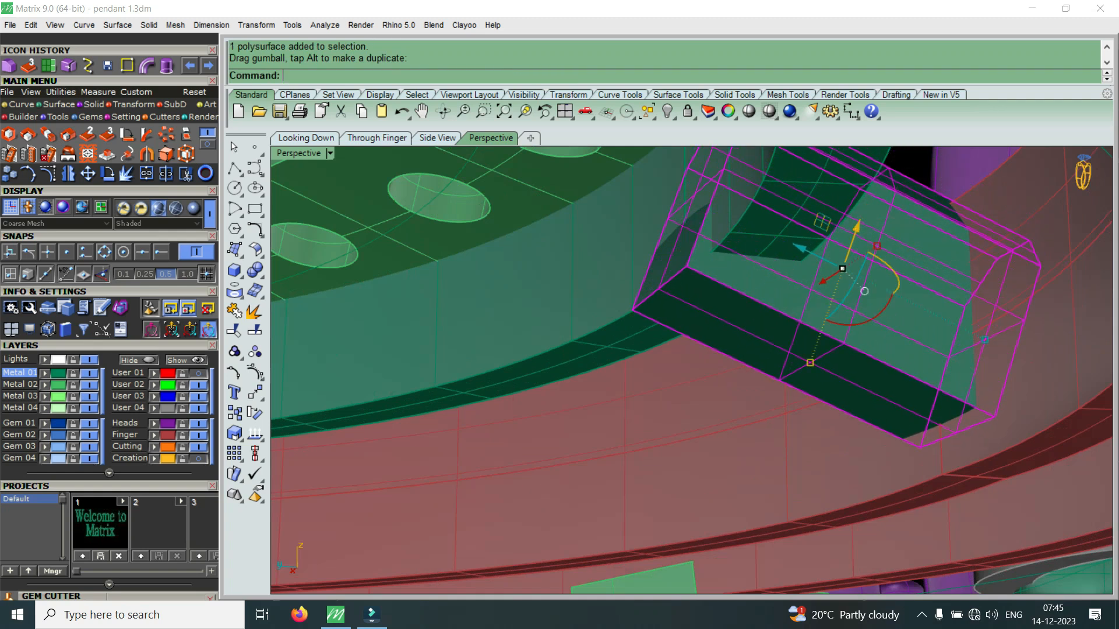
pyautogui.moveTo(870, 319); pyautogui.dragTo(867, 322)
pyautogui.moveTo(805, 239); pyautogui.dragTo(822, 253)
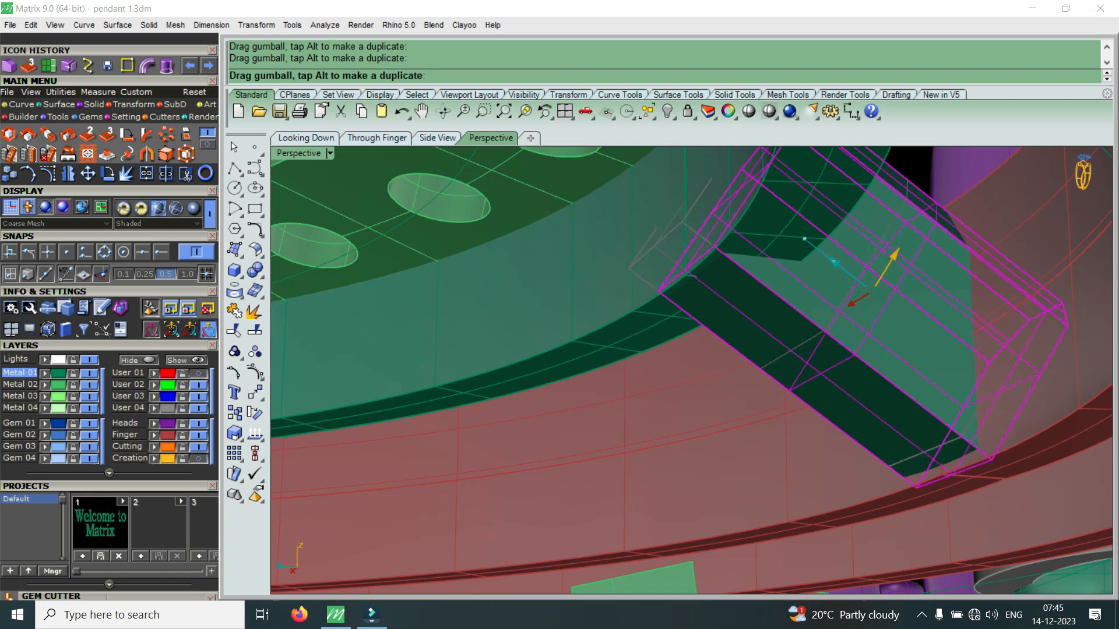
# Step: Fine-tune the length, tilt and position of the sloped bar joining the green halo to the red ring
pyautogui.moveTo(787, 245); pyautogui.dragTo(606, 472, button='right')
pyautogui.click(711, 402)
pyautogui.scroll(5, 710, 400)
pyautogui.scroll(-7, 710, 379)
pyautogui.moveTo(708, 381); pyautogui.dragTo(830, 286, button='right')
pyautogui.scroll(7, 747, 378)
pyautogui.moveTo(833, 354); pyautogui.dragTo(839, 353)
pyautogui.moveTo(950, 369); pyautogui.dragTo(957, 372)
pyautogui.moveTo(830, 335); pyautogui.dragTo(838, 342)
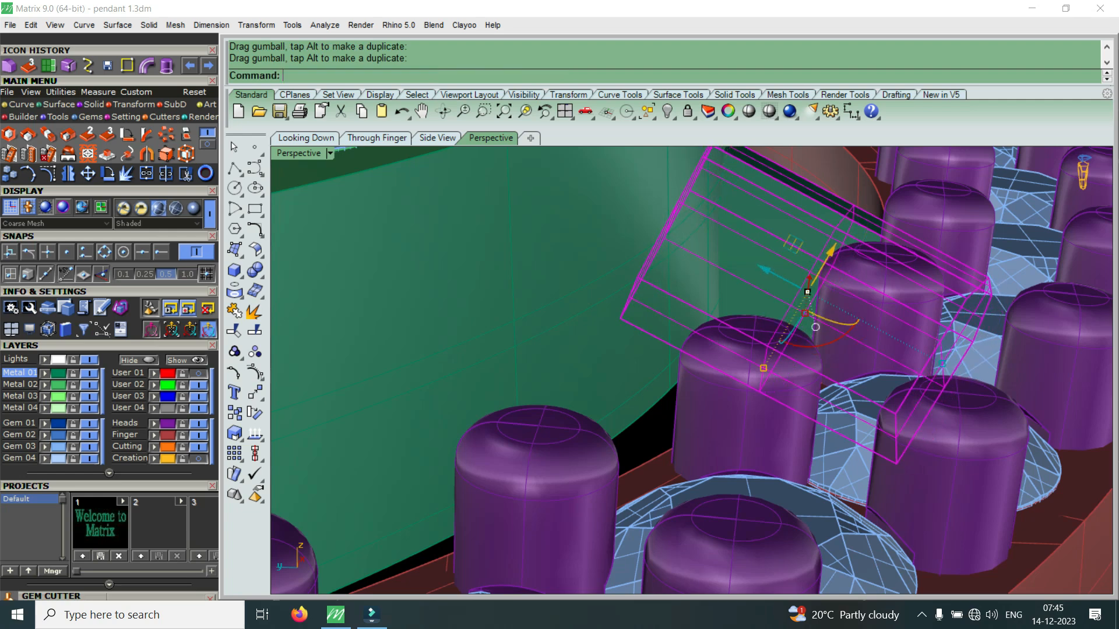
# Step: Raise the bar between the centre gem's prong and the green halo ring, shift it sideways and widen it
pyautogui.press('Escape')
pyautogui.scroll(-7, 728, 361)
pyautogui.moveTo(647, 408); pyautogui.dragTo(611, 378, button='right')
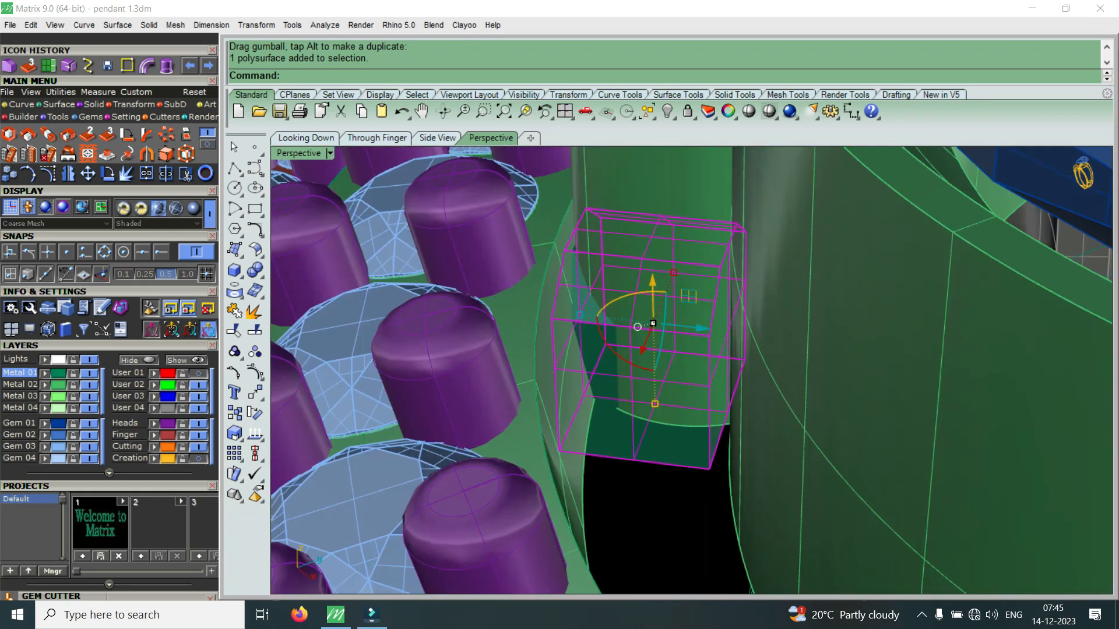
pyautogui.moveTo(653, 285); pyautogui.dragTo(652, 261)
pyautogui.moveTo(699, 302); pyautogui.dragTo(679, 299)
pyautogui.scroll(-6, 670, 300)
pyautogui.moveTo(670, 301); pyautogui.dragTo(723, 420, button='right')
pyautogui.scroll(5, 670, 432)
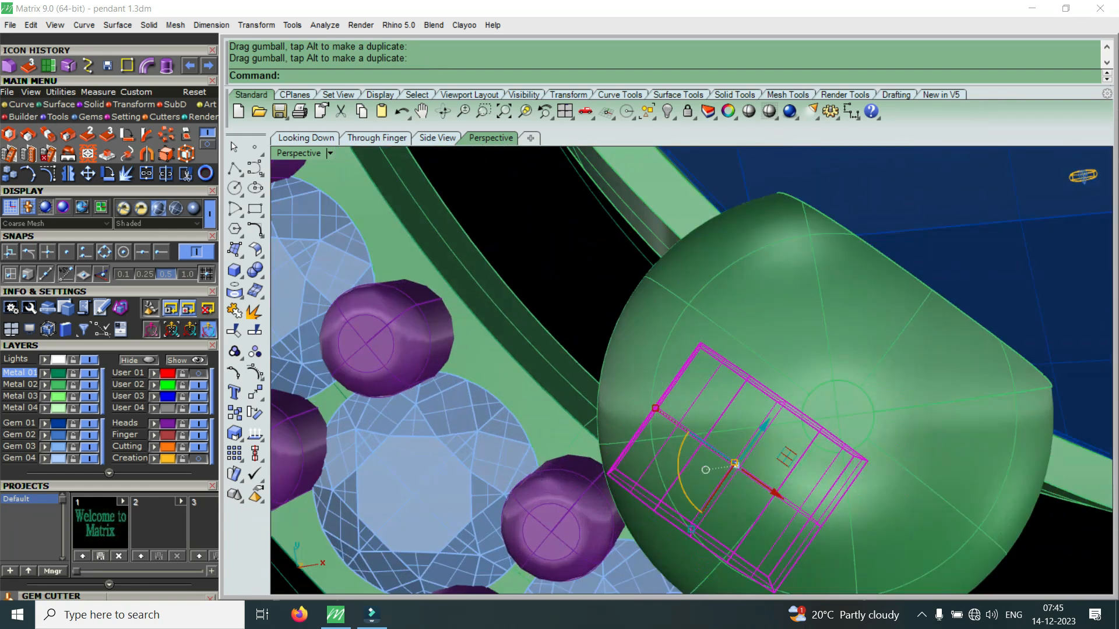
pyautogui.moveTo(655, 409); pyautogui.dragTo(621, 383)
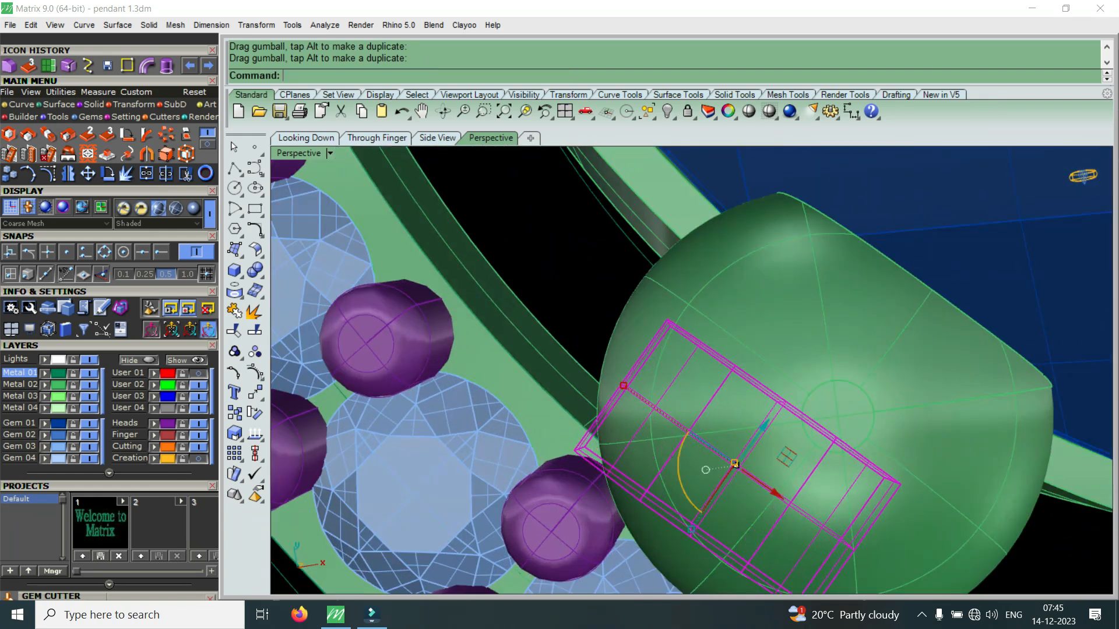
# Step: Set the Looking Down view to Wireframe display with the bar at the centre gem's prong still selected
pyautogui.scroll(-7, 717, 352)
pyautogui.scroll(-4, 737, 391)
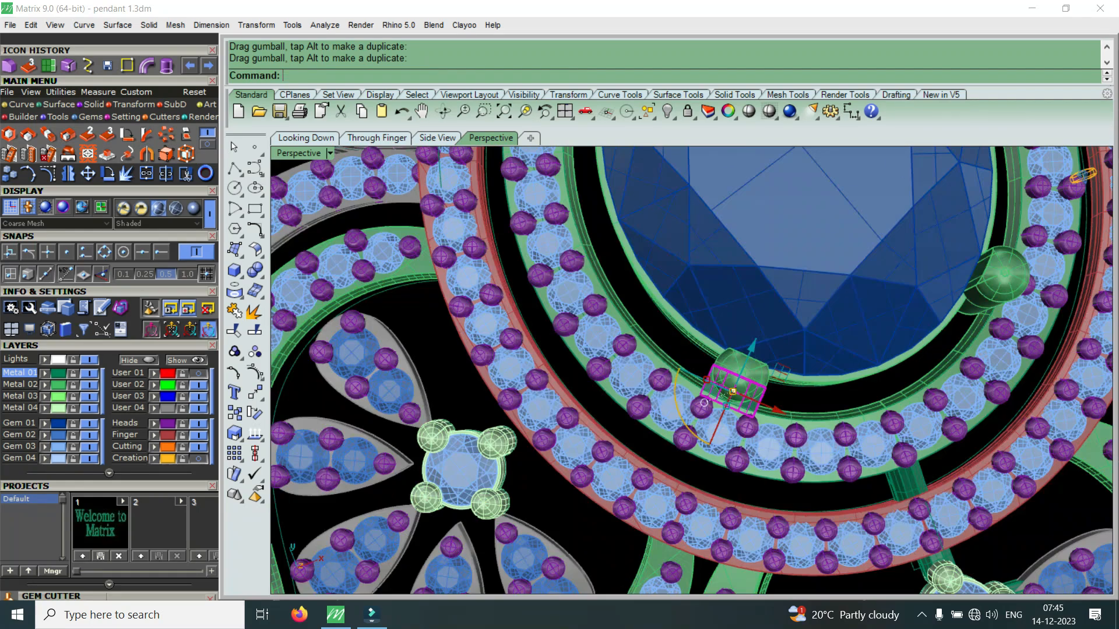
pyautogui.doubleClick(299, 154)
pyautogui.doubleClick(303, 154)
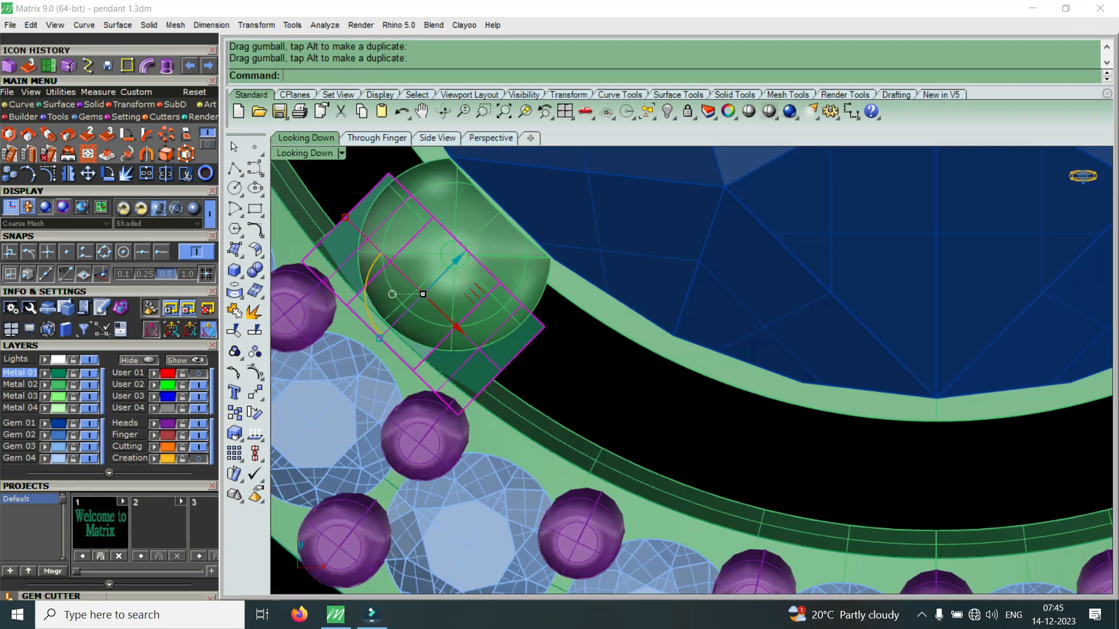
pyautogui.scroll(-9, 603, 459)
pyautogui.scroll(12, 506, 378)
pyautogui.moveTo(529, 356); pyautogui.dragTo(606, 460)
pyautogui.scroll(-10, 608, 462)
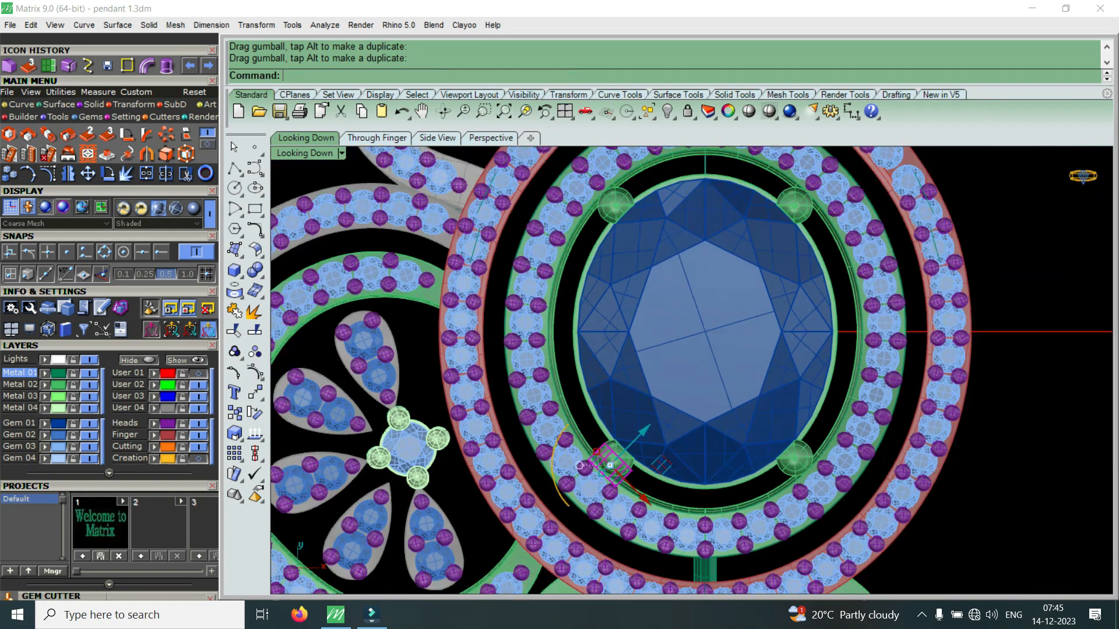
pyautogui.click(342, 152)
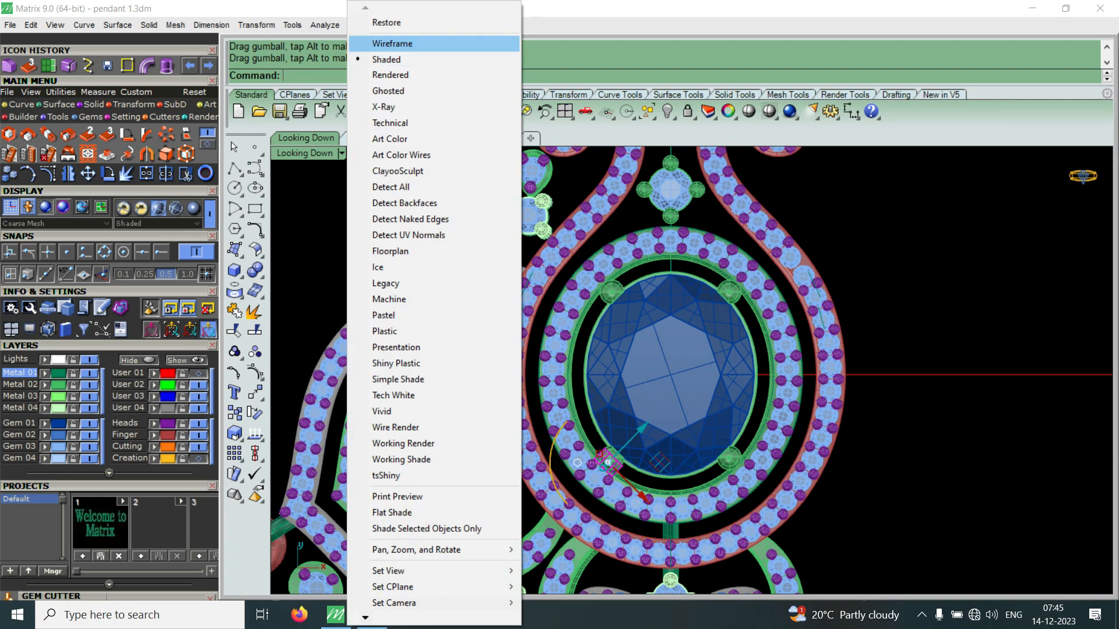
pyautogui.press('Return')
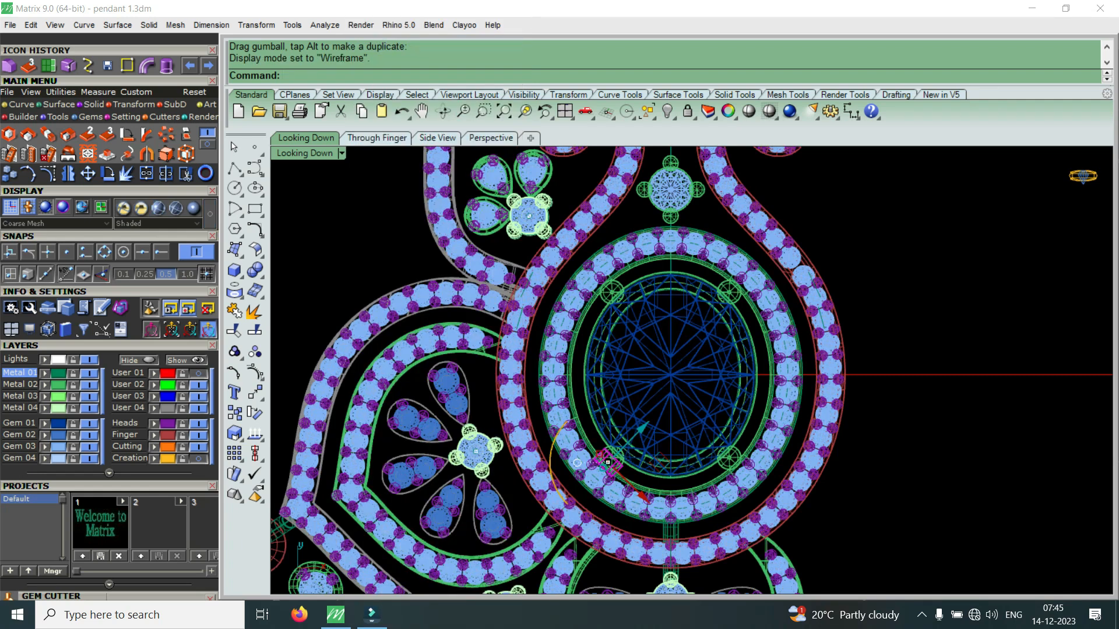
# Step: Mirror the prong bar as a copy across the horizontal axis through the centre of the large oval gem
pyautogui.click(68, 174)
pyautogui.click(161, 252)
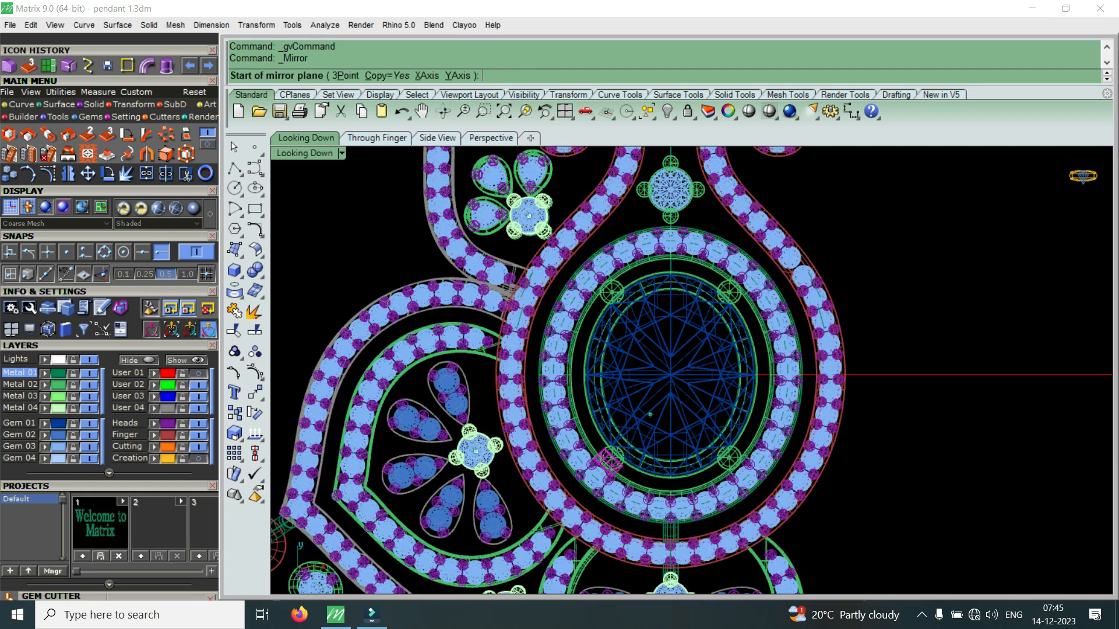
pyautogui.click(671, 375)
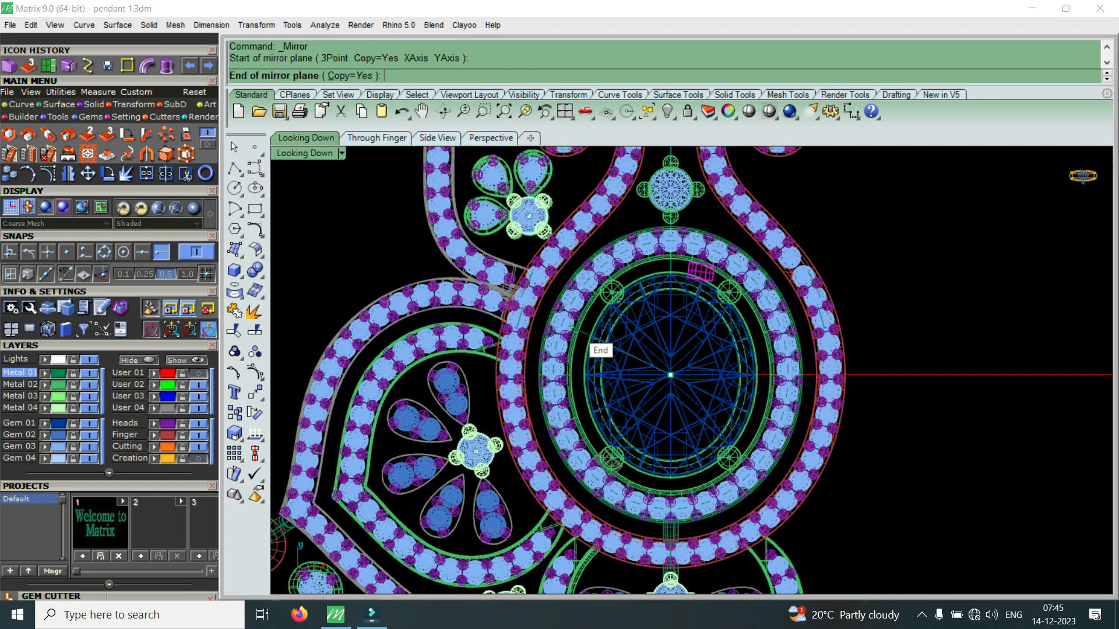
pyautogui.click(596, 375)
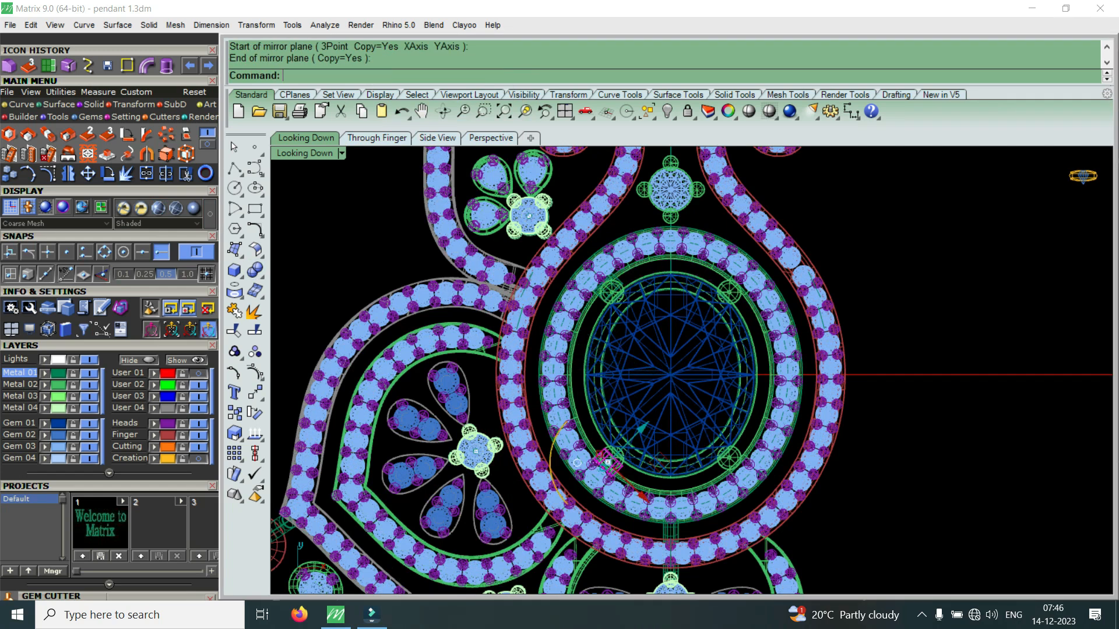
# Step: Mirror both prong bars across the vertical axis through the oval gem's centre to reach the opposite prongs
pyautogui.scroll(6, 624, 274)
pyautogui.scroll(7, 619, 274)
pyautogui.keyDown('shift'); pyautogui.click(608, 295); pyautogui.keyUp('shift')
pyautogui.scroll(-13, 608, 295)
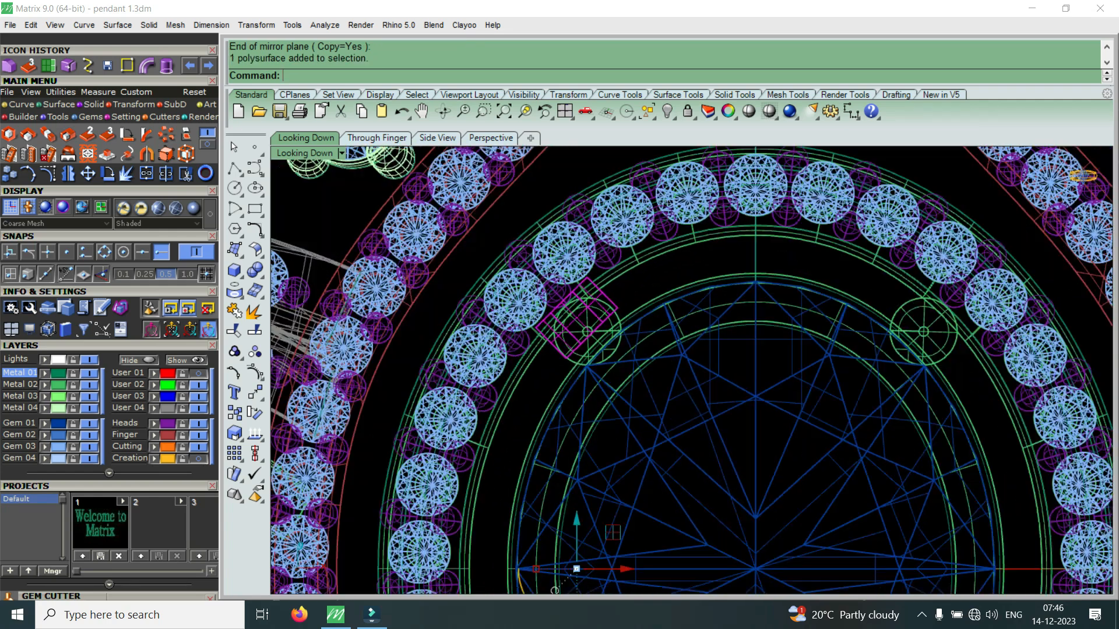
pyautogui.rightClick(634, 356)
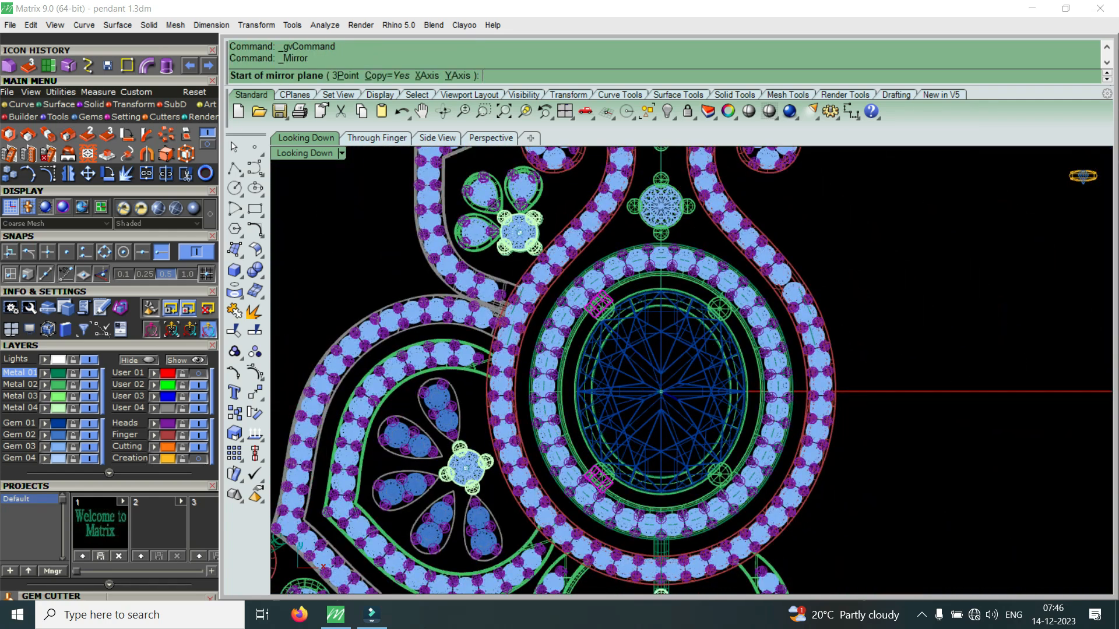
pyautogui.click(661, 391)
pyautogui.click(661, 305)
pyautogui.scroll(-4, 661, 326)
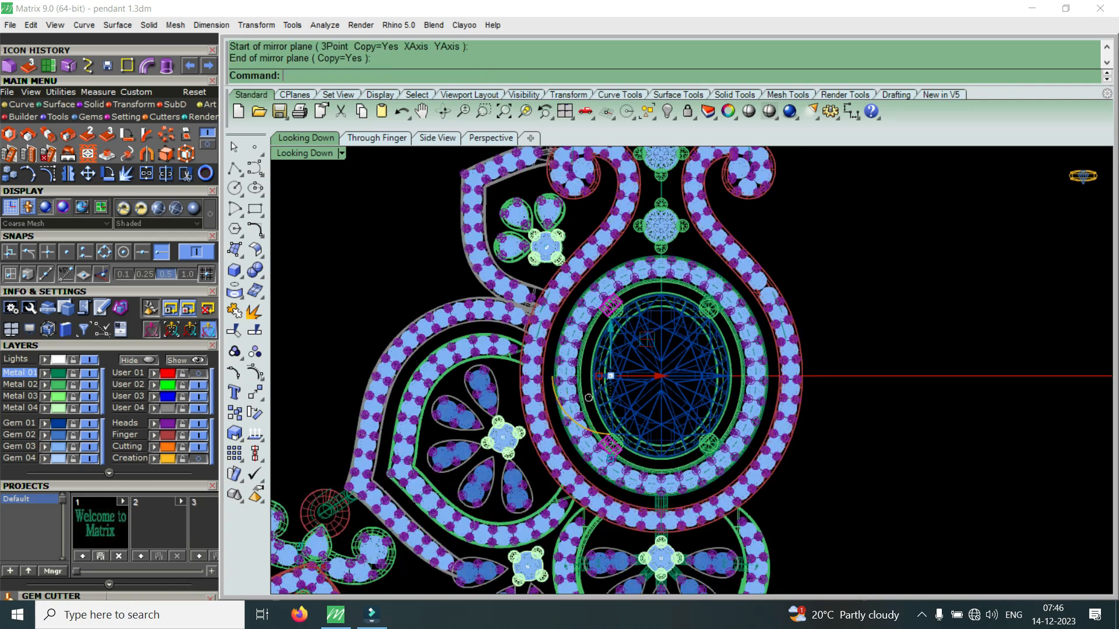
# Step: Array the bar joining the green and red halos along the halo curve with 8 items and Freeform orientation
pyautogui.scroll(12, 661, 361)
pyautogui.click(650, 428)
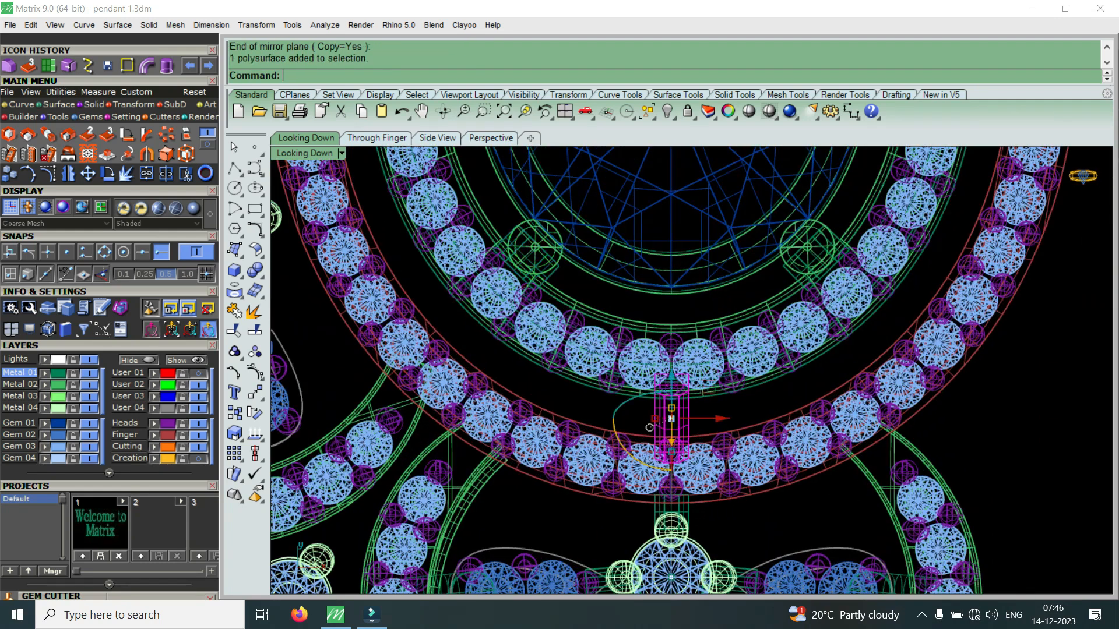
pyautogui.doubleClick(304, 154)
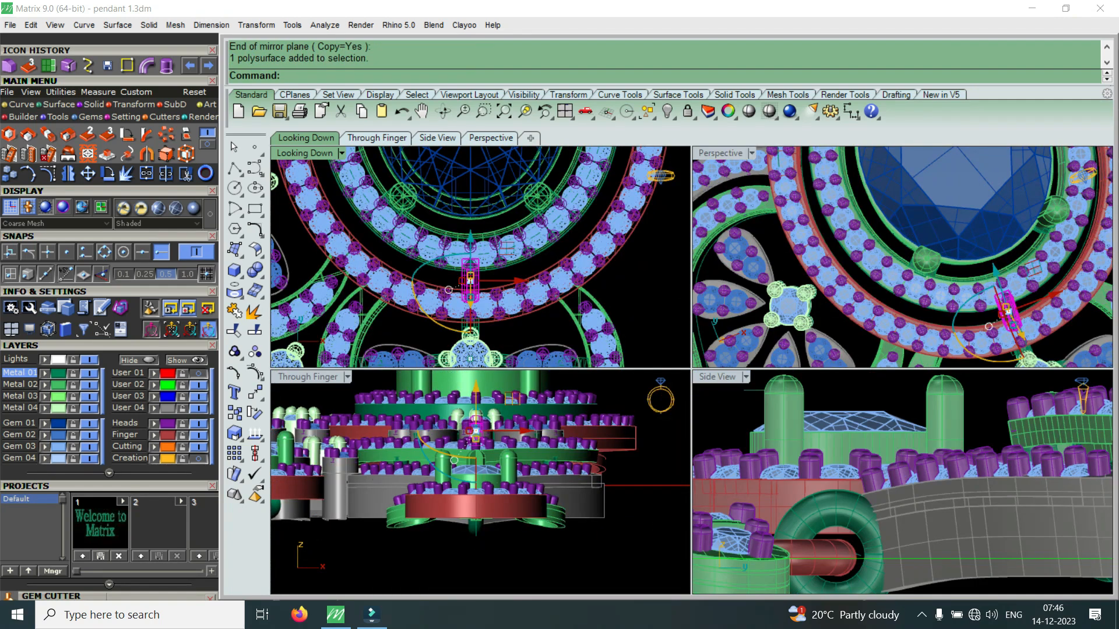
pyautogui.doubleClick(721, 154)
pyautogui.scroll(5, 775, 472)
pyautogui.moveTo(775, 472); pyautogui.dragTo(772, 364, button='right')
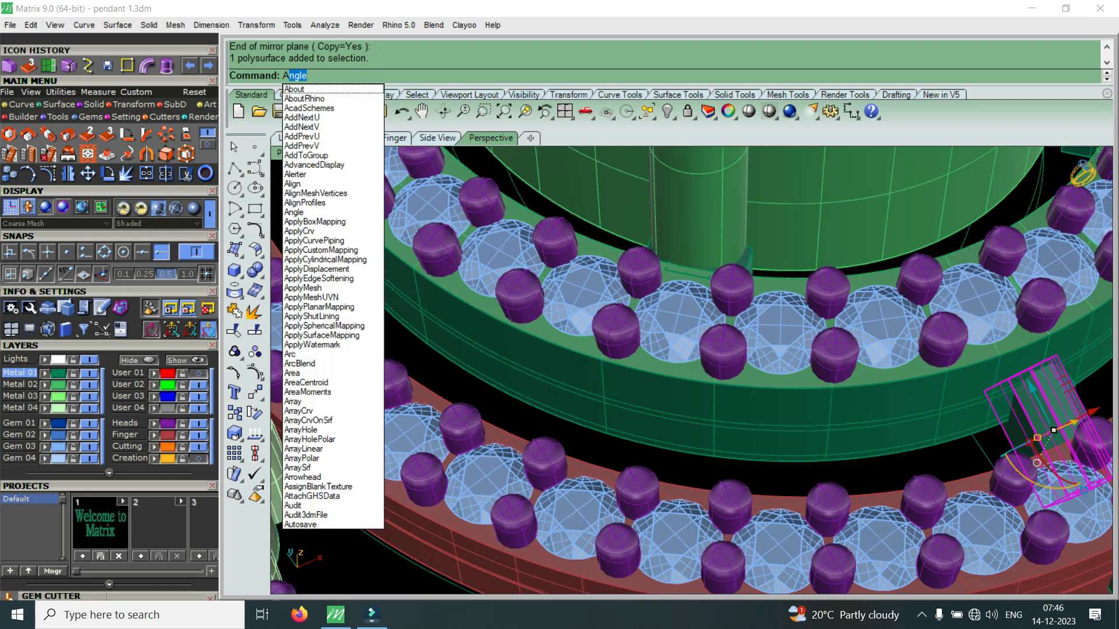
pyautogui.click(327, 410)
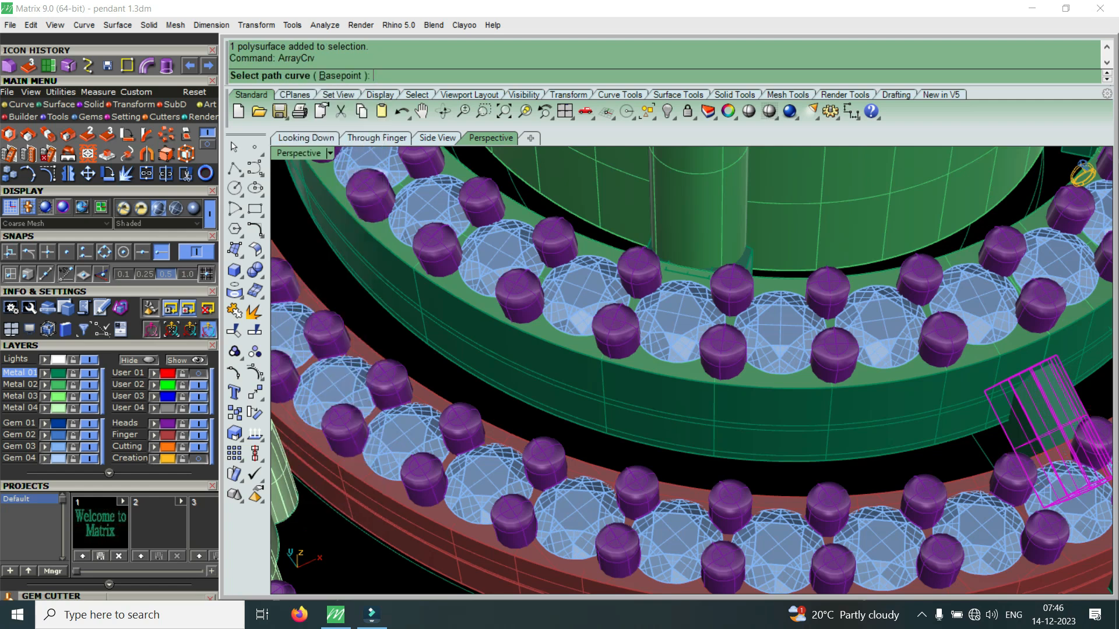
pyautogui.click(791, 461)
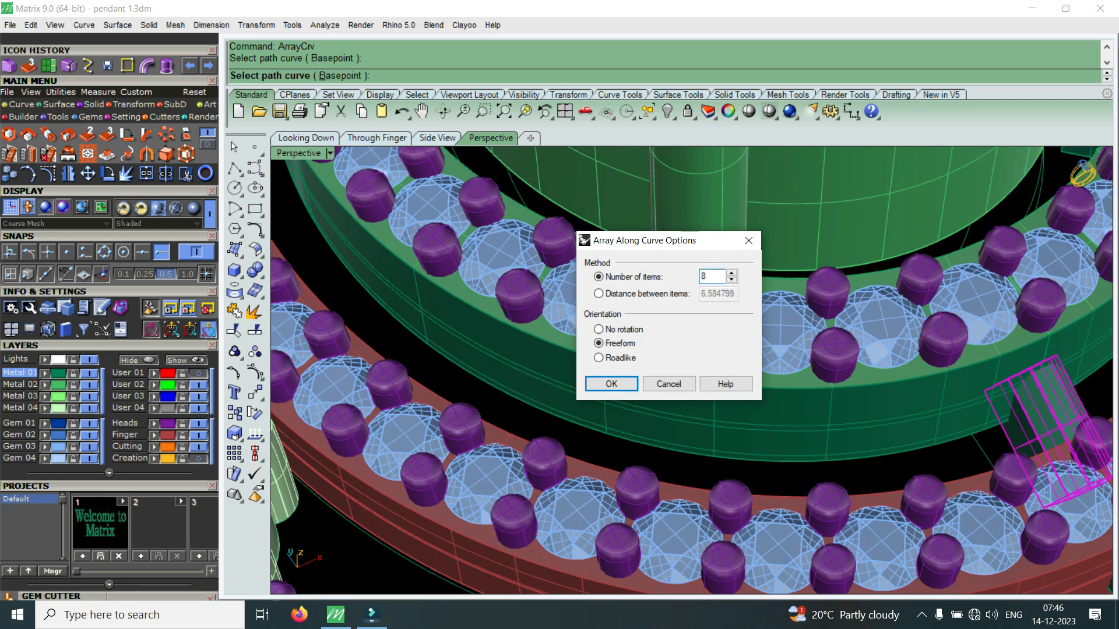
pyautogui.press('Return')
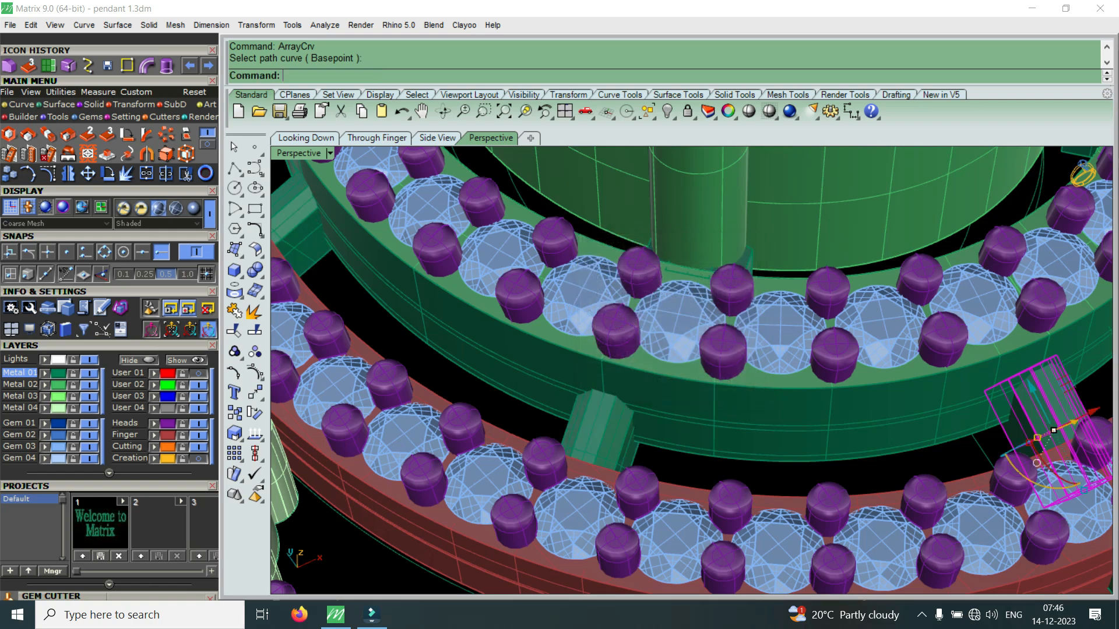
# Step: Examine the arrayed connector bars around the halo rings and the bar joining the neighbouring small gem setting
pyautogui.scroll(-9, 844, 423)
pyautogui.moveTo(844, 423); pyautogui.dragTo(813, 504, button='right')
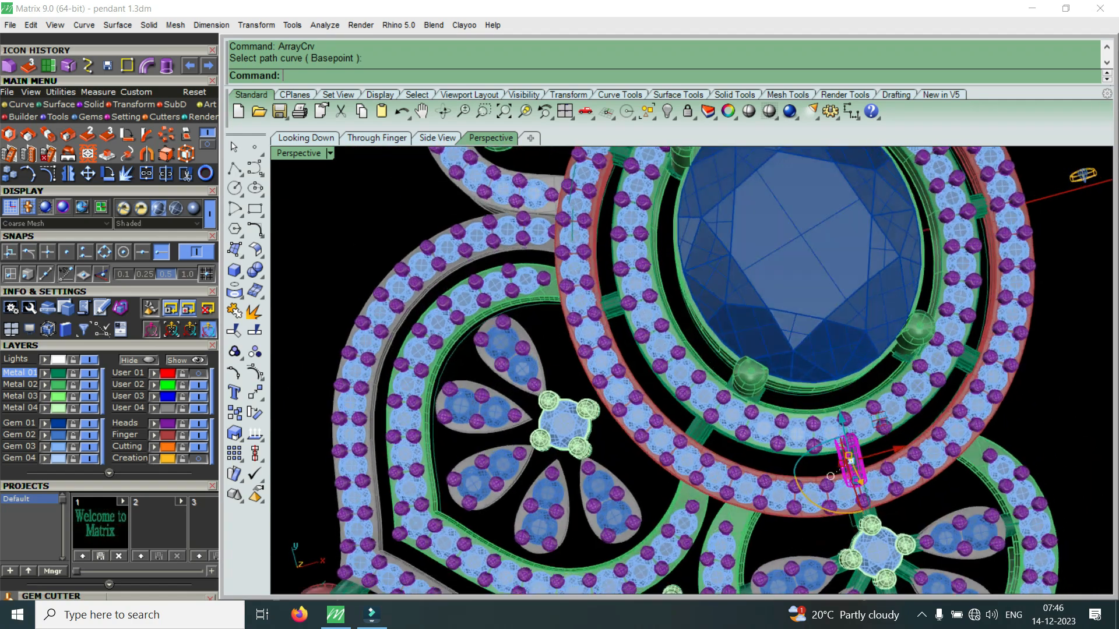
pyautogui.scroll(-3, 799, 280)
pyautogui.scroll(10, 728, 361)
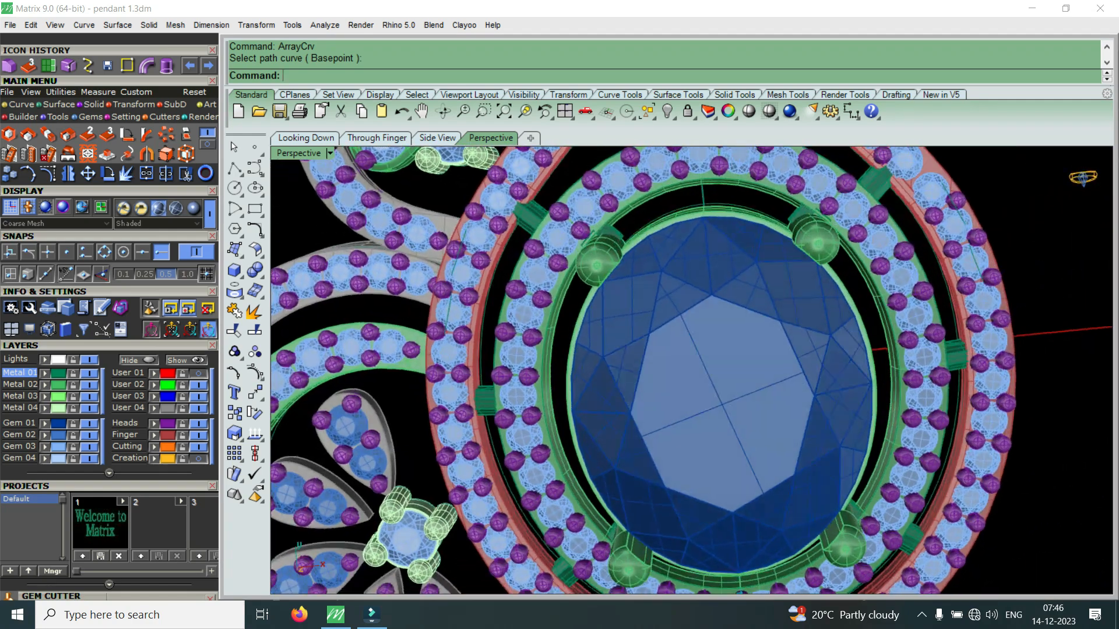
pyautogui.scroll(-4, 748, 530)
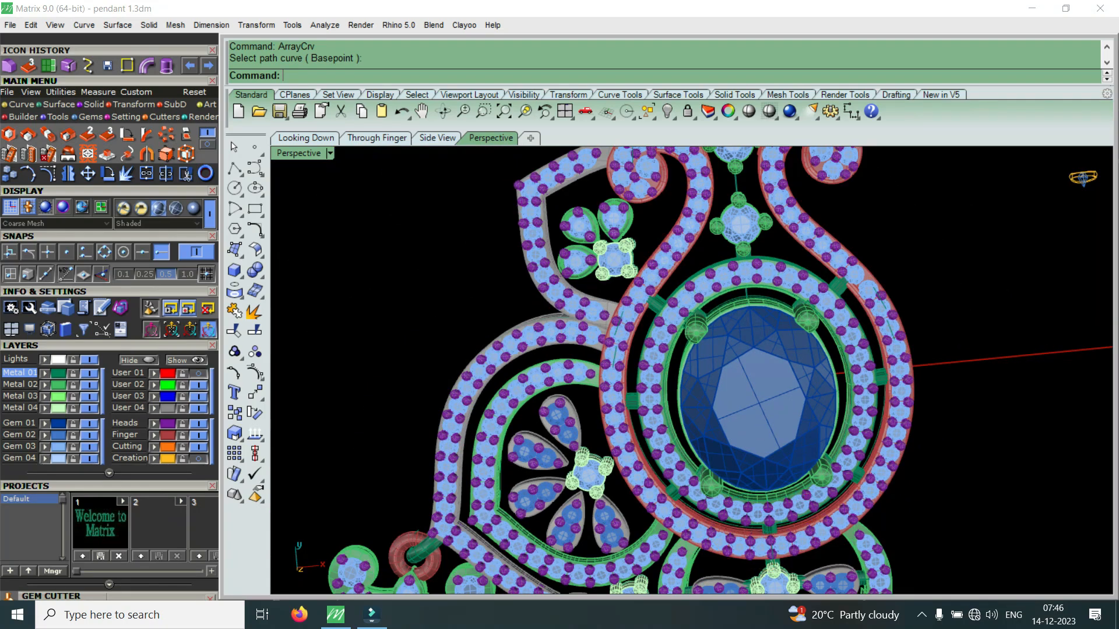
pyautogui.scroll(10, 664, 245)
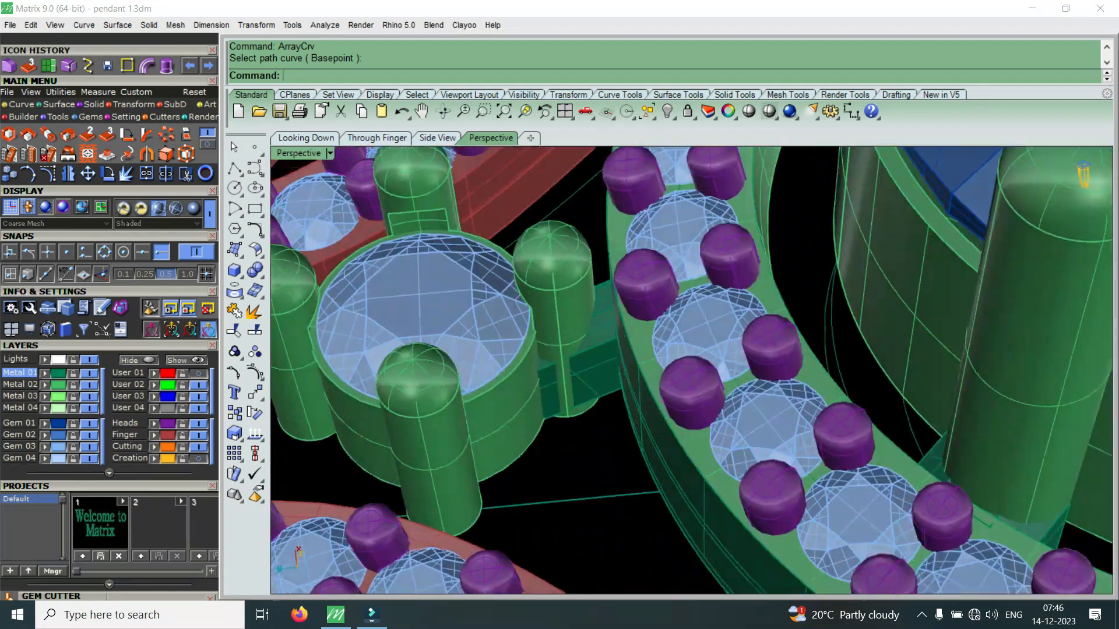
pyautogui.scroll(3, 583, 364)
pyautogui.click(586, 364)
pyautogui.scroll(-10, 635, 371)
pyautogui.press('Escape')
pyautogui.moveTo(577, 326); pyautogui.dragTo(505, 399, button='right')
pyautogui.scroll(-4, 504, 399)
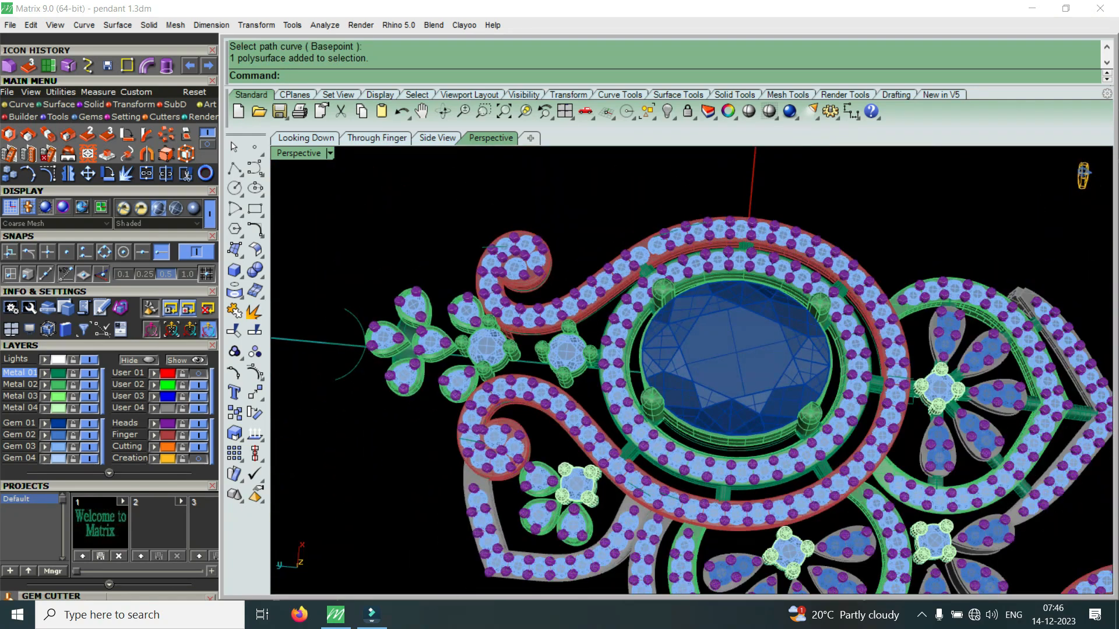
# Step: Examine the whole pendant and the connectors on the underside of the grey and green petal frames
pyautogui.scroll(-4, 725, 382)
pyautogui.scroll(6, 936, 428)
pyautogui.scroll(-4, 702, 402)
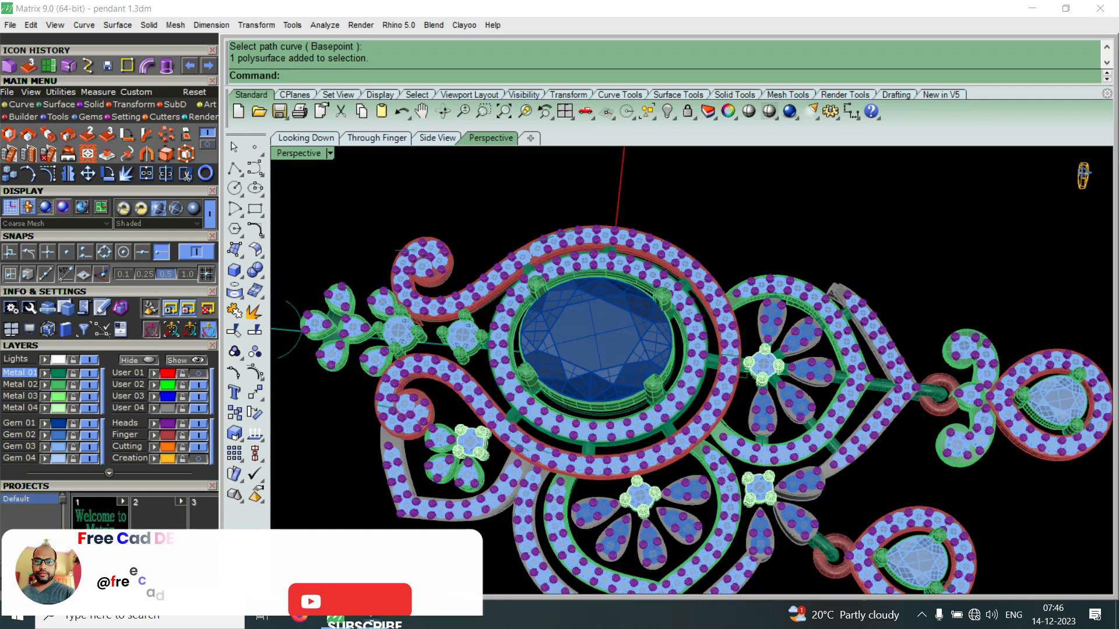
pyautogui.scroll(-4, 693, 368)
pyautogui.moveTo(692, 368); pyautogui.dragTo(641, 300, button='right')
pyautogui.scroll(5, 833, 432)
pyautogui.moveTo(834, 431); pyautogui.dragTo(758, 186, button='right')
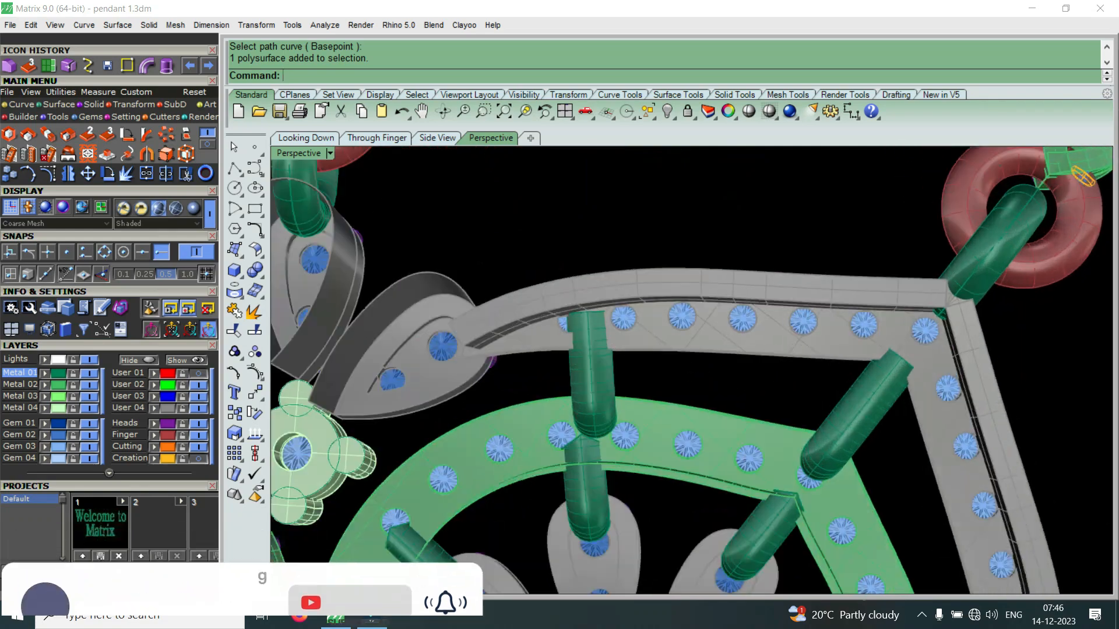
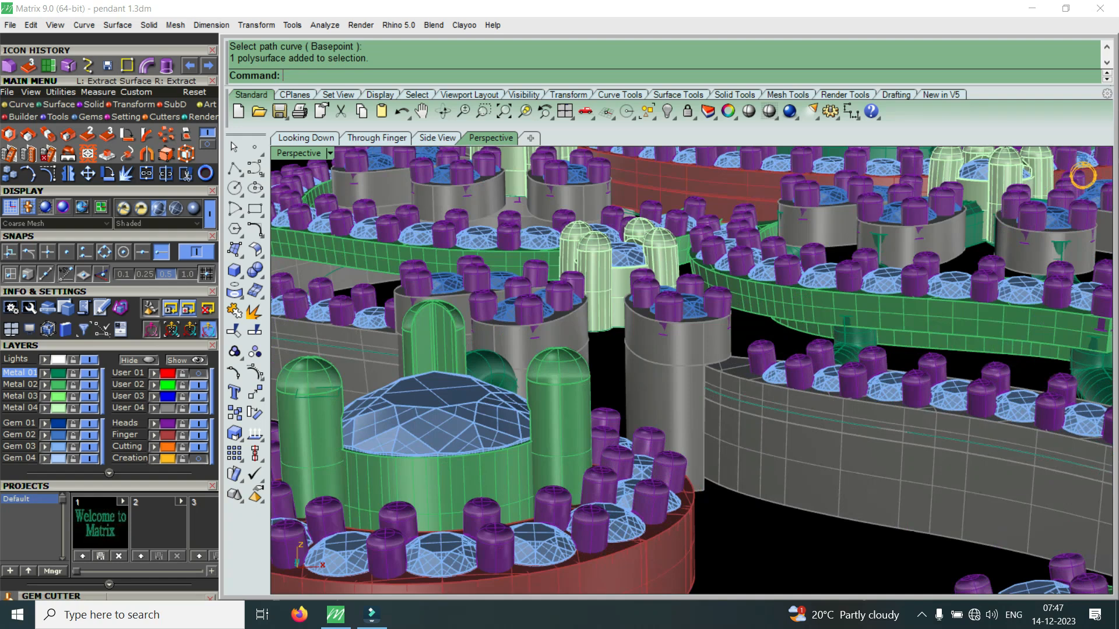
# Step: Extract a copy of the grey frame's long outer wall surface and delete the lower wall polysurface it came from
pyautogui.click(69, 65)
pyautogui.click(816, 461)
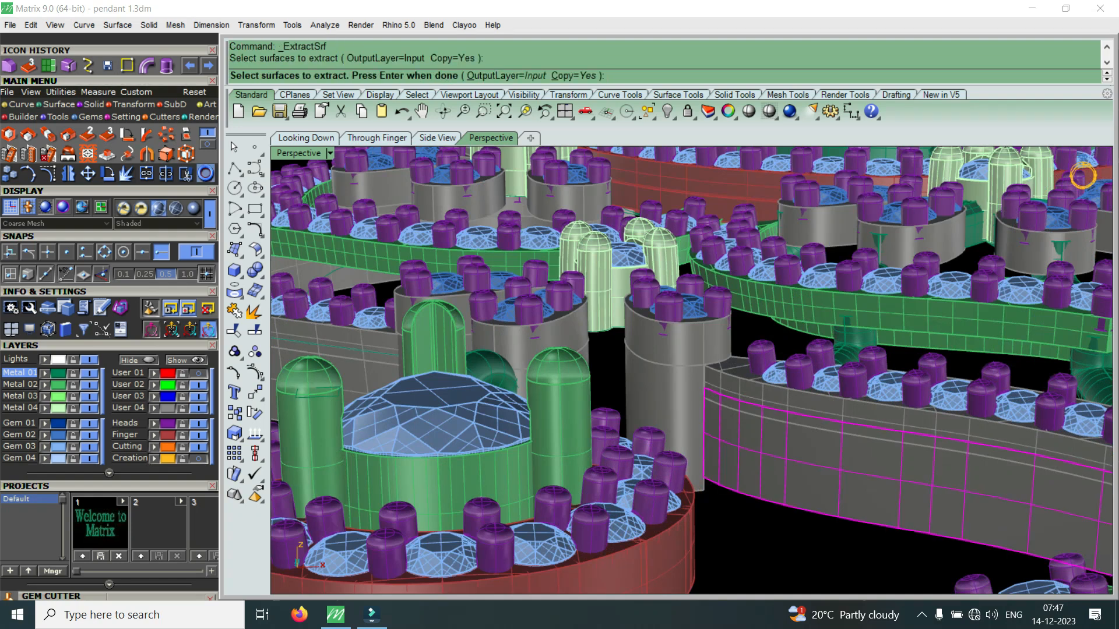
pyautogui.scroll(-5, 740, 448)
pyautogui.scroll(9, 886, 448)
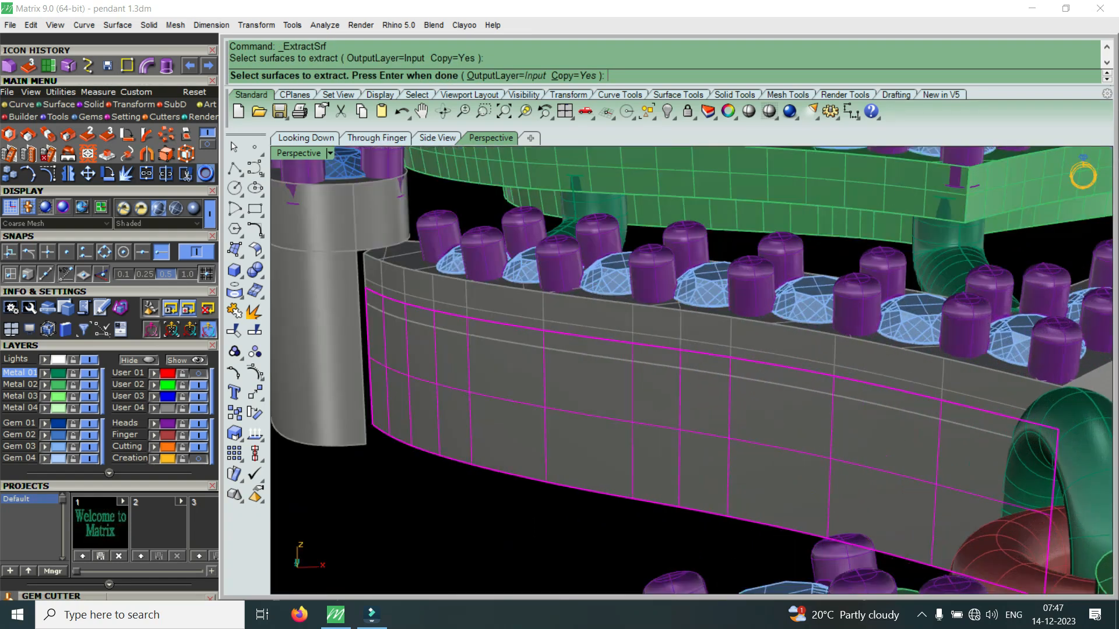
pyautogui.press('Return')
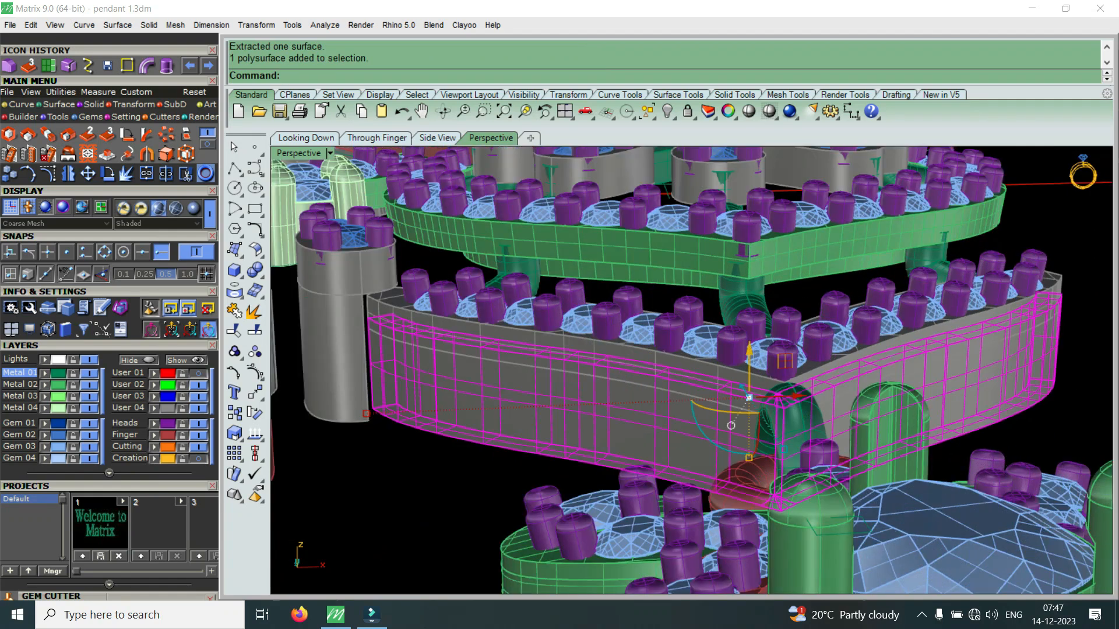
pyautogui.press('Delete')
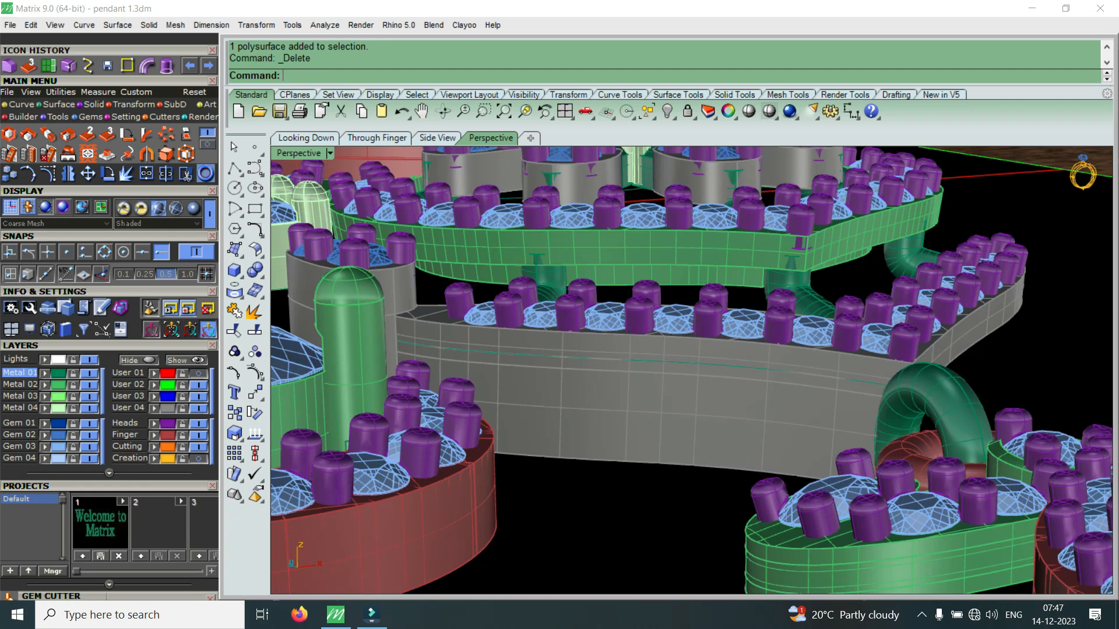
# Step: Duplicate the lower edge of the grey frame's extracted outer wall as a curve
pyautogui.click(21, 105)
pyautogui.click(207, 144)
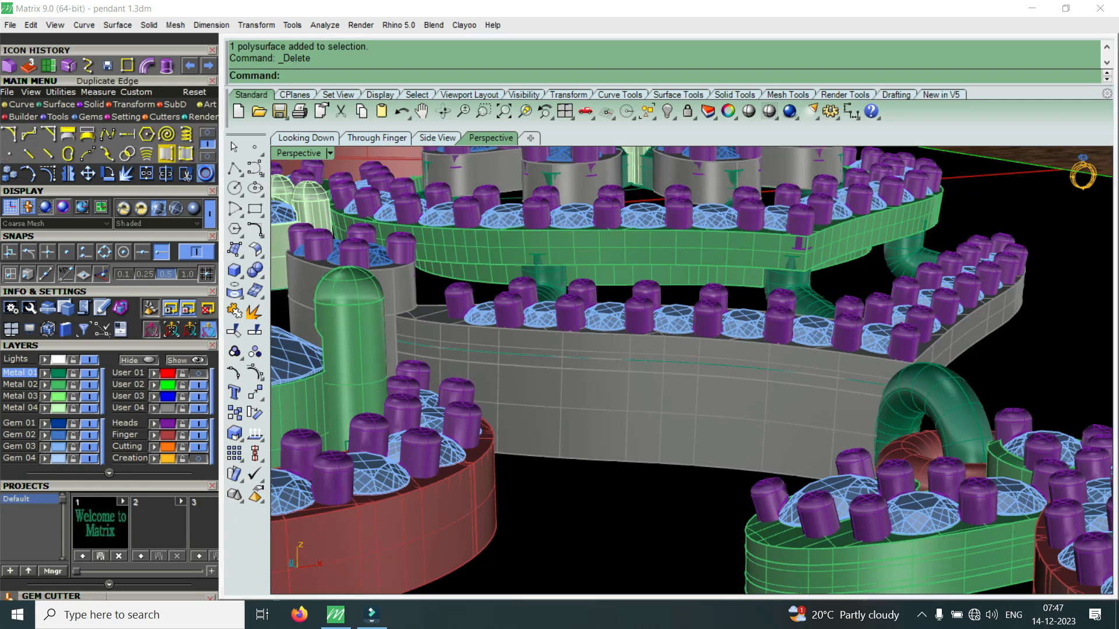
pyautogui.click(166, 154)
pyautogui.click(611, 460)
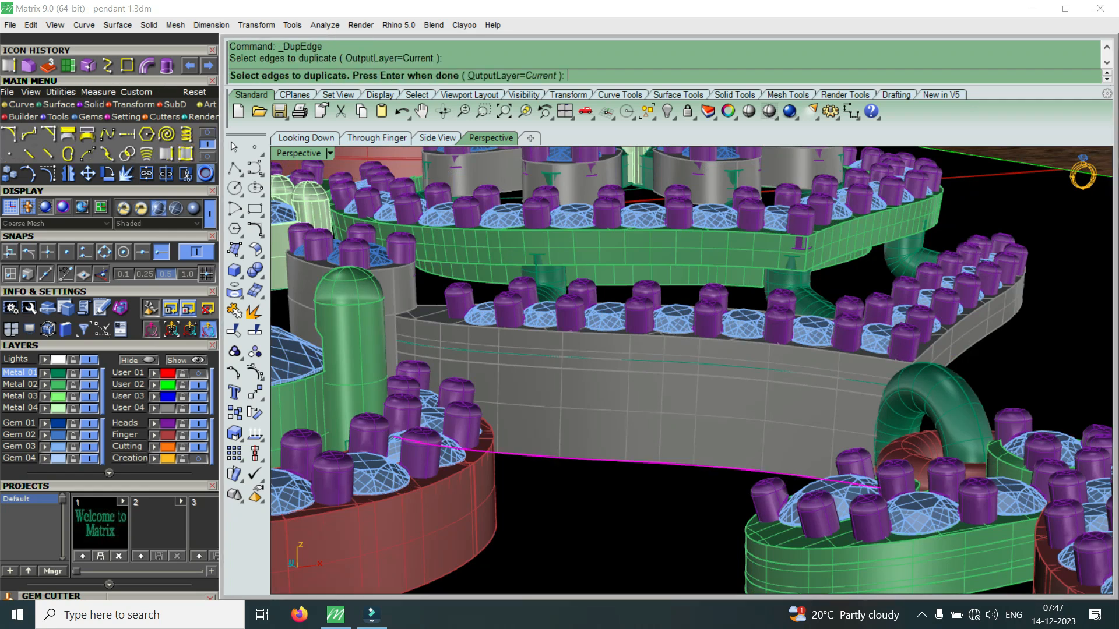
pyautogui.press('Return')
pyautogui.scroll(5, 609, 442)
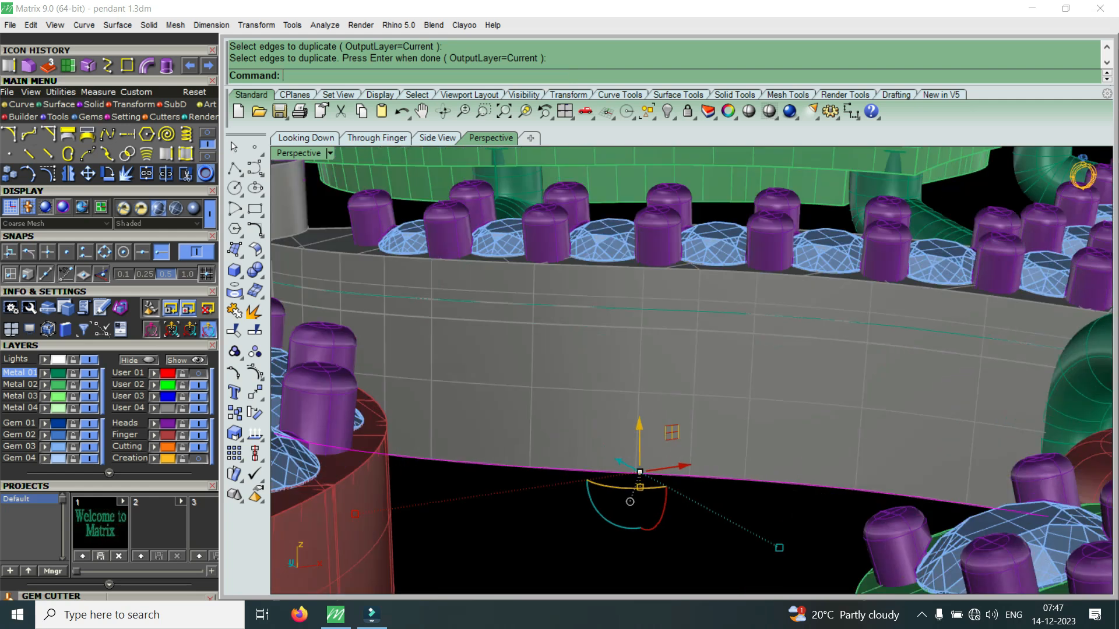
# Step: Offset the duplicated lower edge curve 0.8 upward on the grey frame's extracted outer wall surface
pyautogui.click(606, 408)
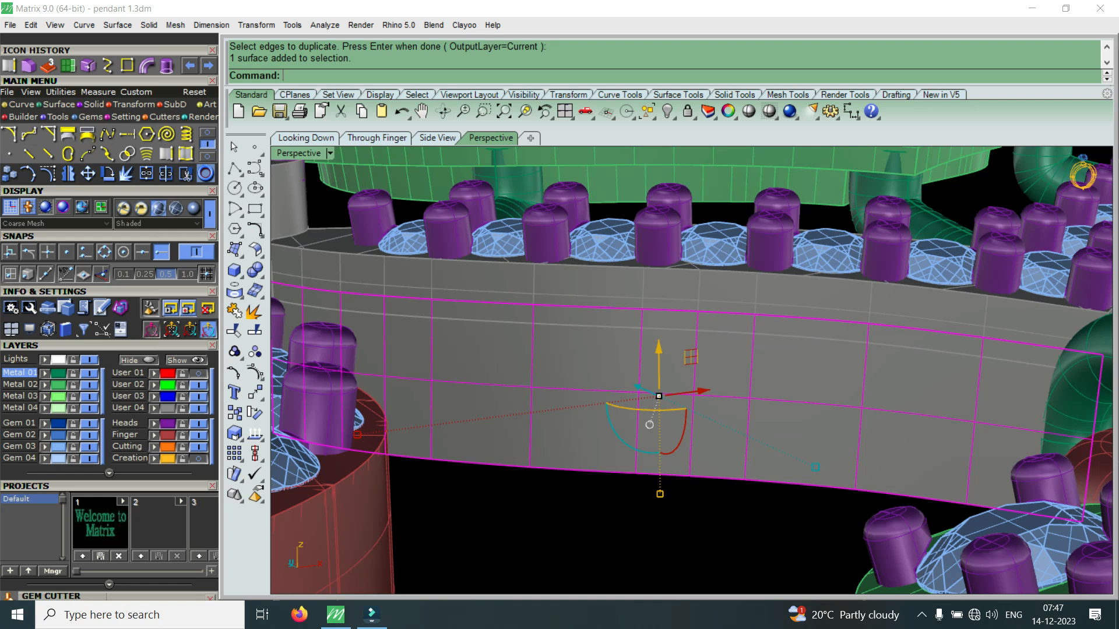
pyautogui.click(583, 470)
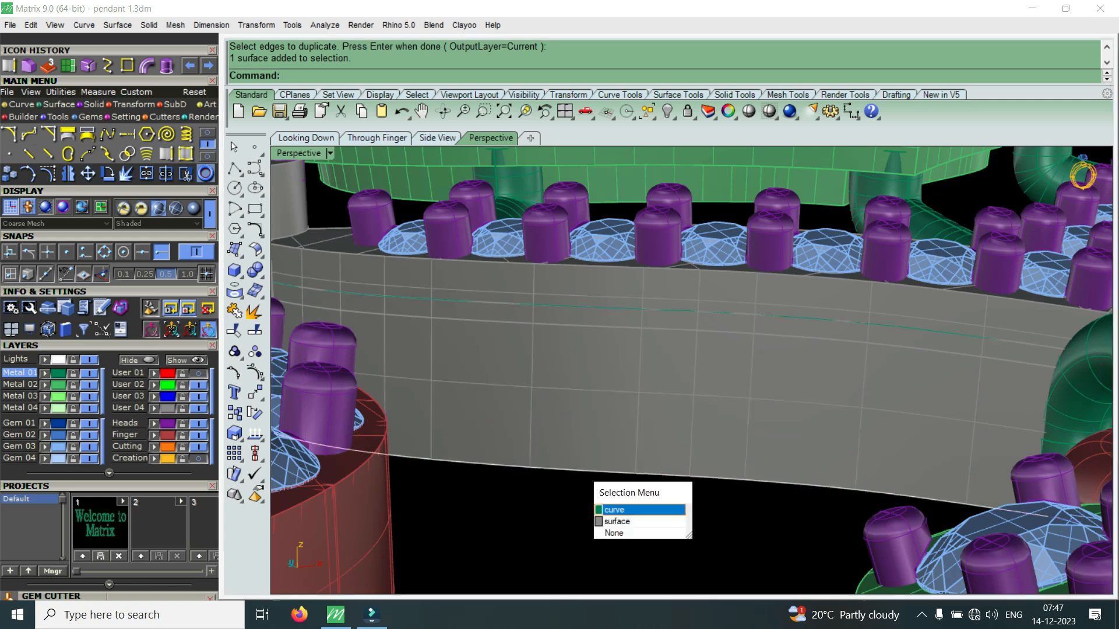
pyautogui.click(615, 510)
pyautogui.scroll(-6, 595, 434)
pyautogui.scroll(4, 595, 434)
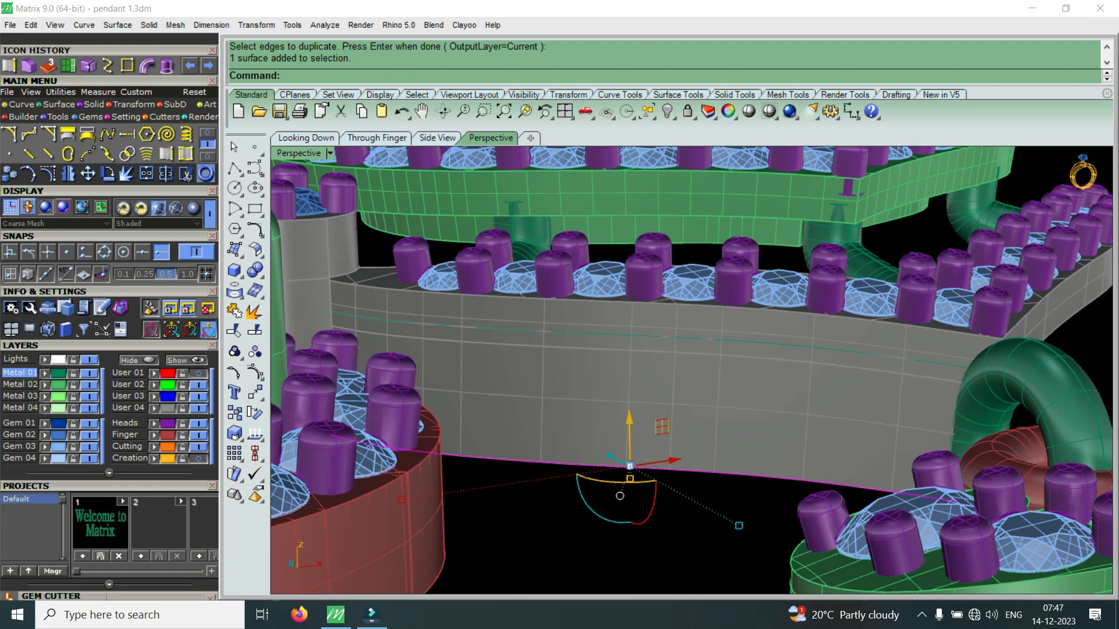
pyautogui.click(208, 133)
pyautogui.click(166, 154)
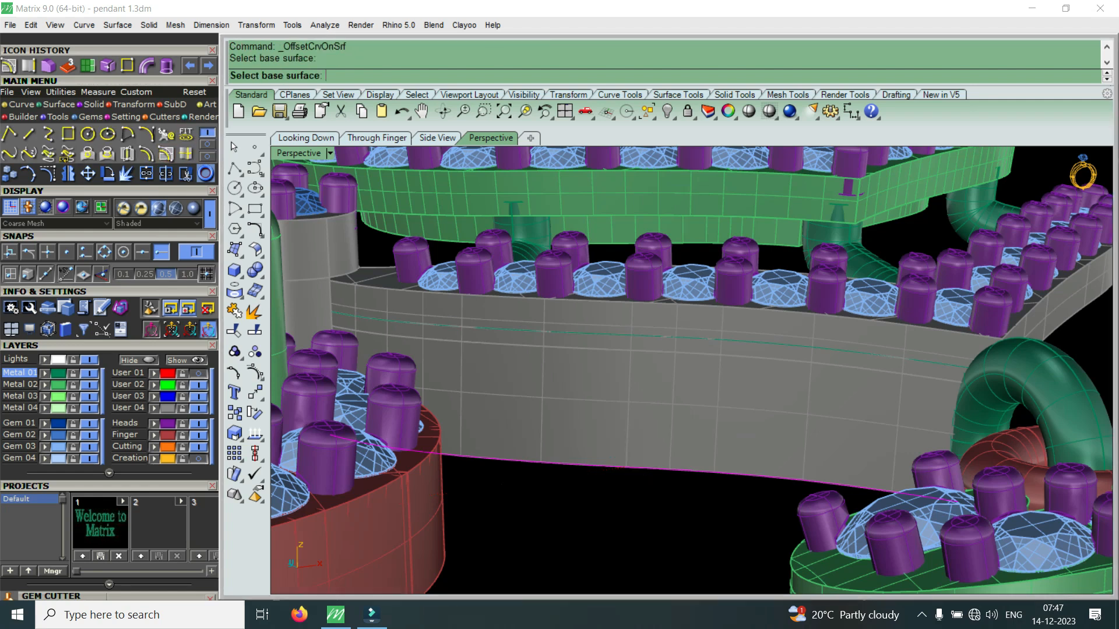
pyautogui.click(652, 408)
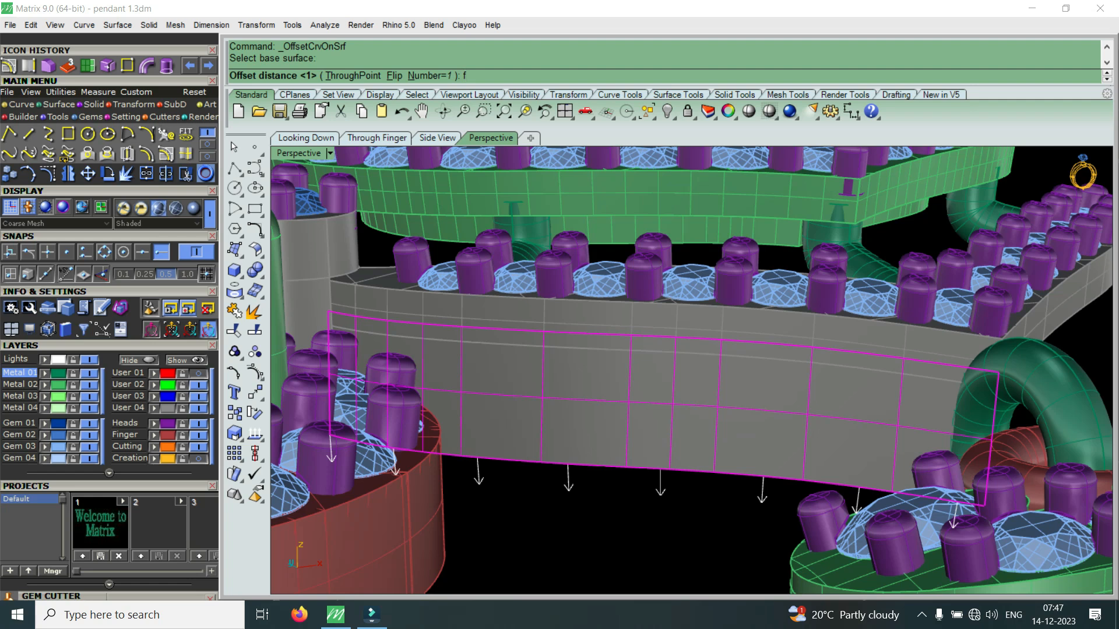
pyautogui.press('Return')
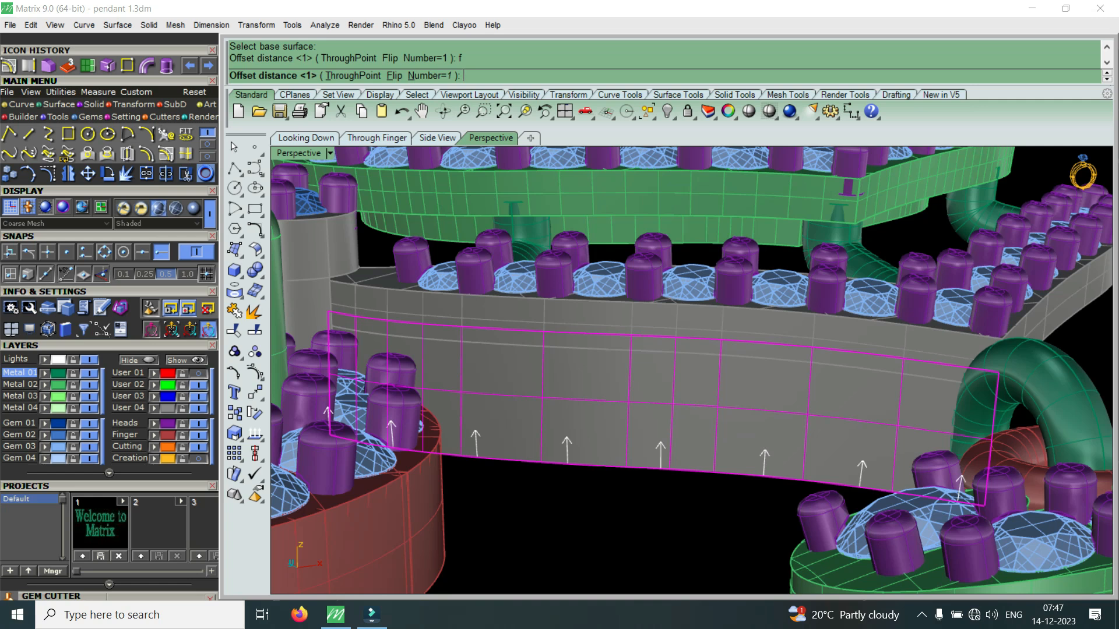
pyautogui.write('8')
pyautogui.press('Return')
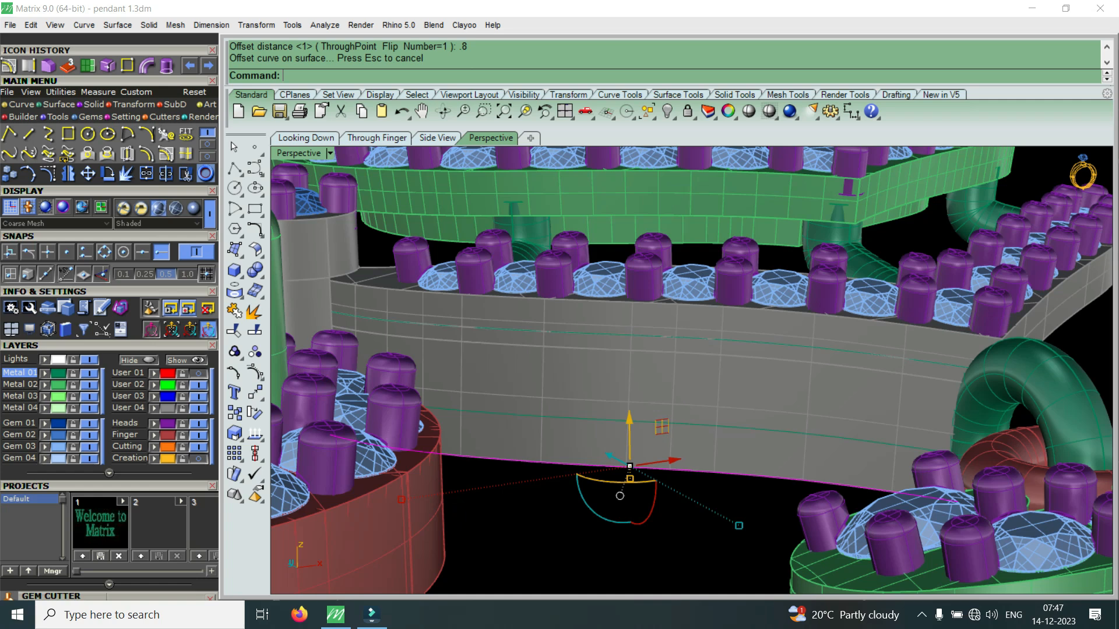
# Step: Extract two crosswise isocurves from the grey outer wall, one near the green link and one farther along the wall
pyautogui.scroll(4, 660, 415)
pyautogui.scroll(-6, 699, 420)
pyautogui.moveTo(699, 420); pyautogui.dragTo(822, 470, button='right')
pyautogui.scroll(5, 674, 477)
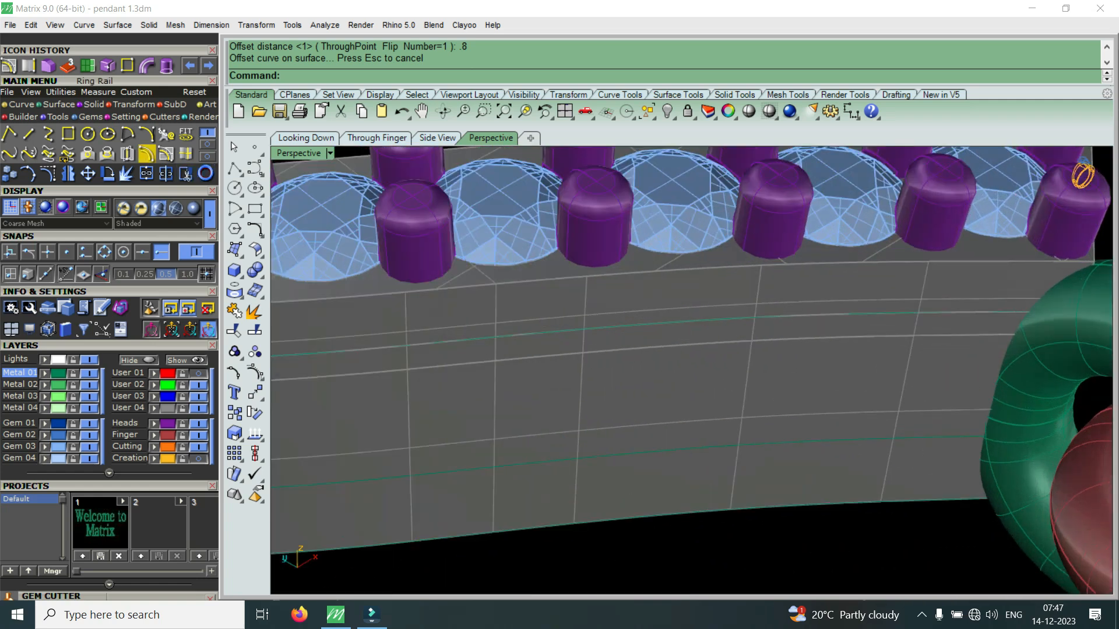
pyautogui.click(186, 153)
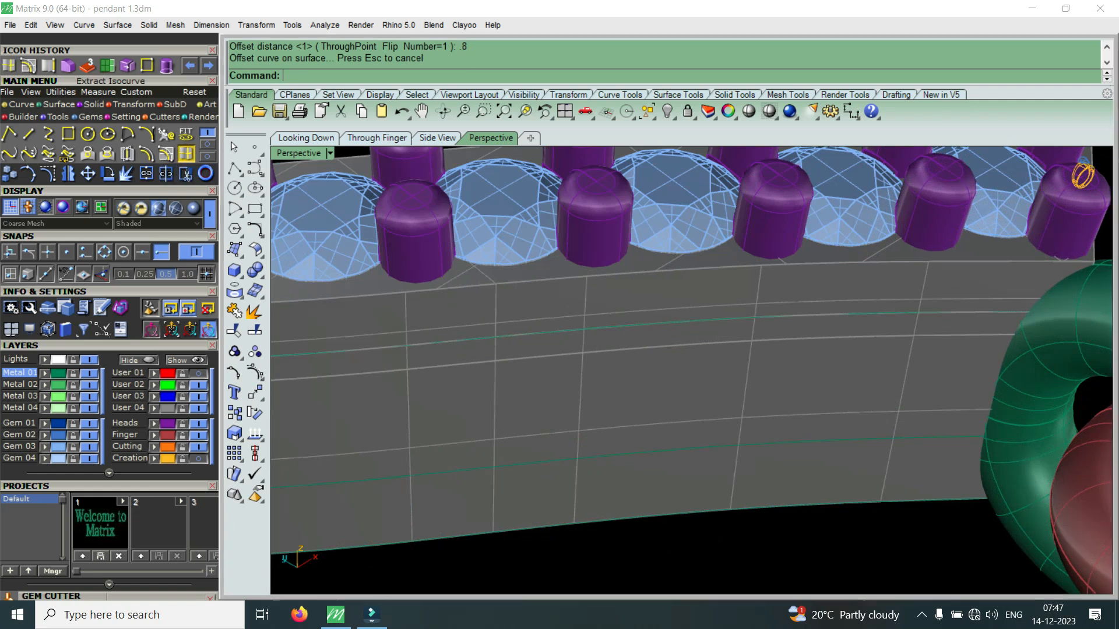
pyautogui.click(938, 408)
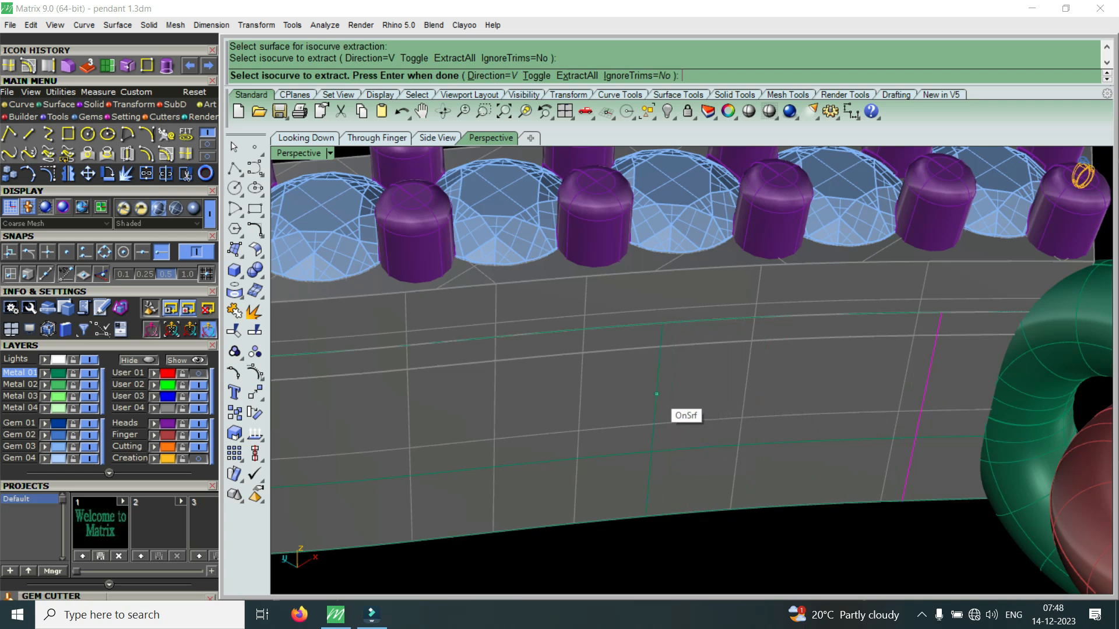
pyautogui.click(655, 393)
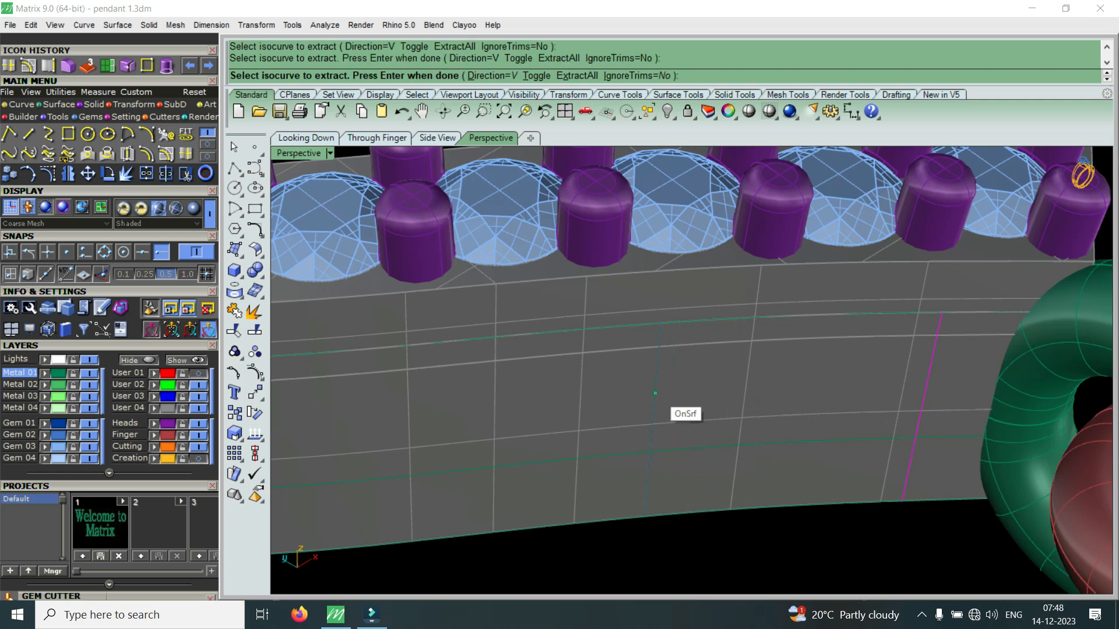
pyautogui.rightClick(655, 393)
# Step: Offset the isocurve farther from the green link by 0.8 along the wall surface, towards the small grey gem setting
pyautogui.click(655, 394)
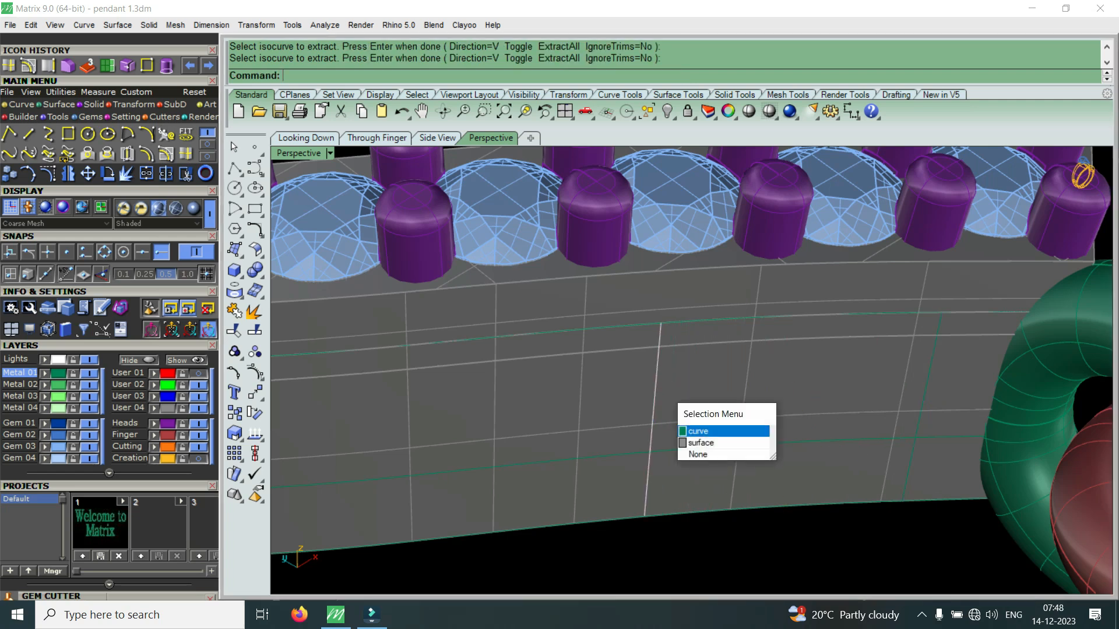
pyautogui.click(726, 431)
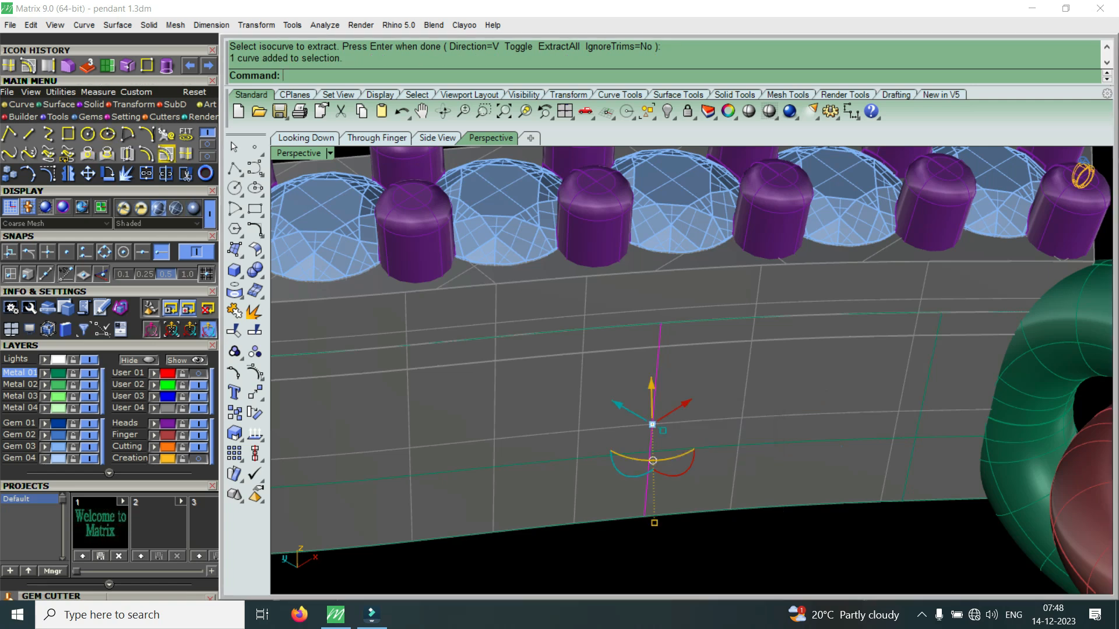
pyautogui.click(166, 154)
pyautogui.click(496, 396)
pyautogui.write('f')
pyautogui.press('Return')
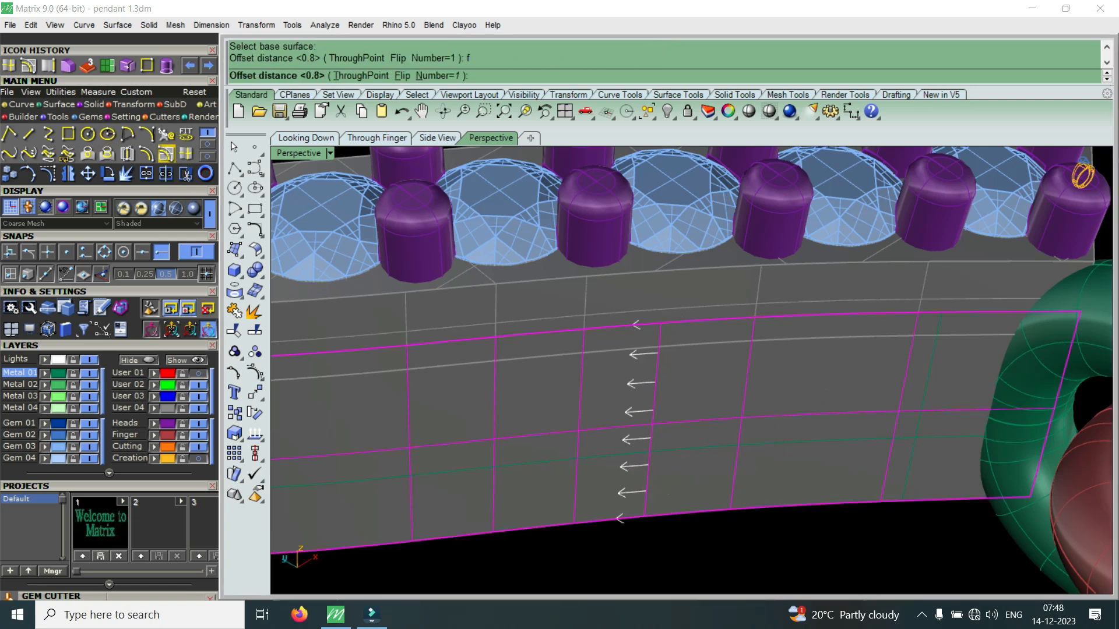
pyautogui.press('Return')
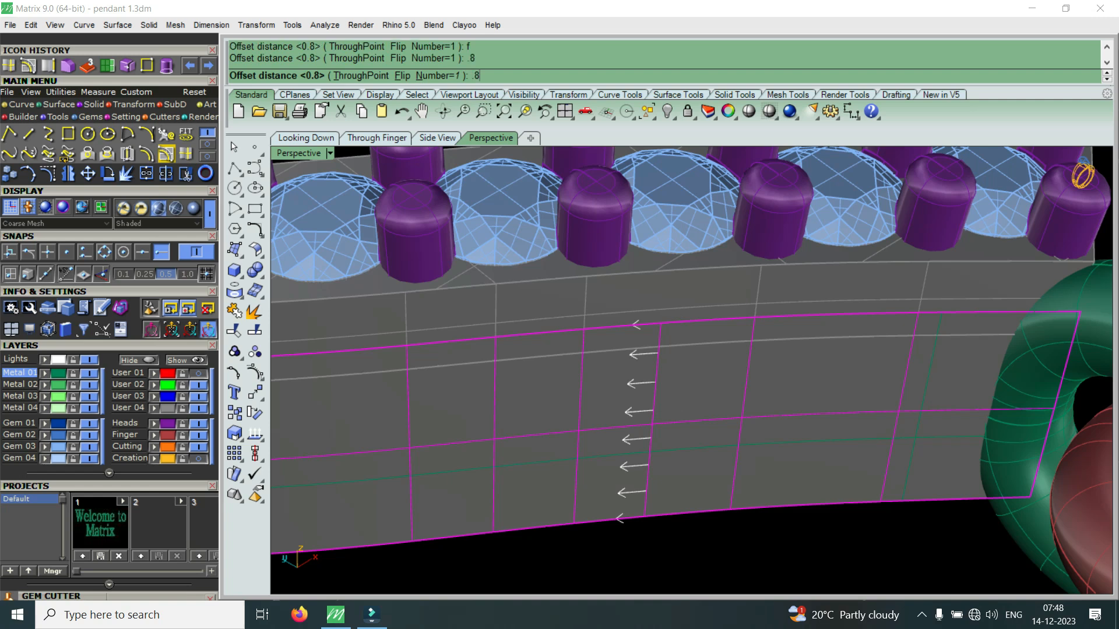
pyautogui.scroll(-5, 688, 373)
pyautogui.scroll(3, 604, 425)
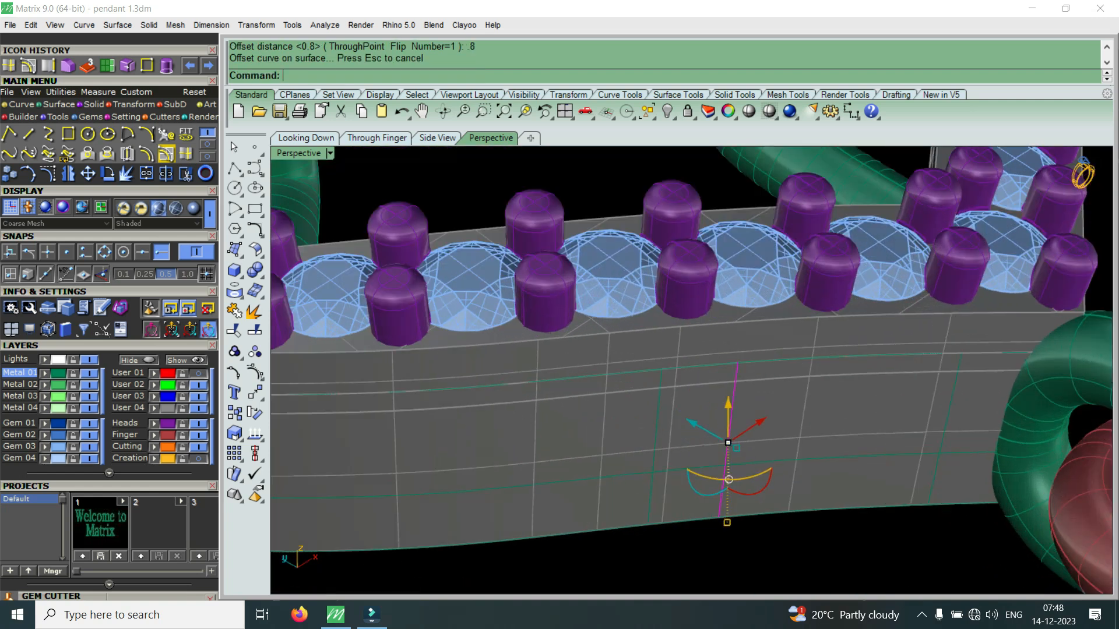
pyautogui.press('Escape')
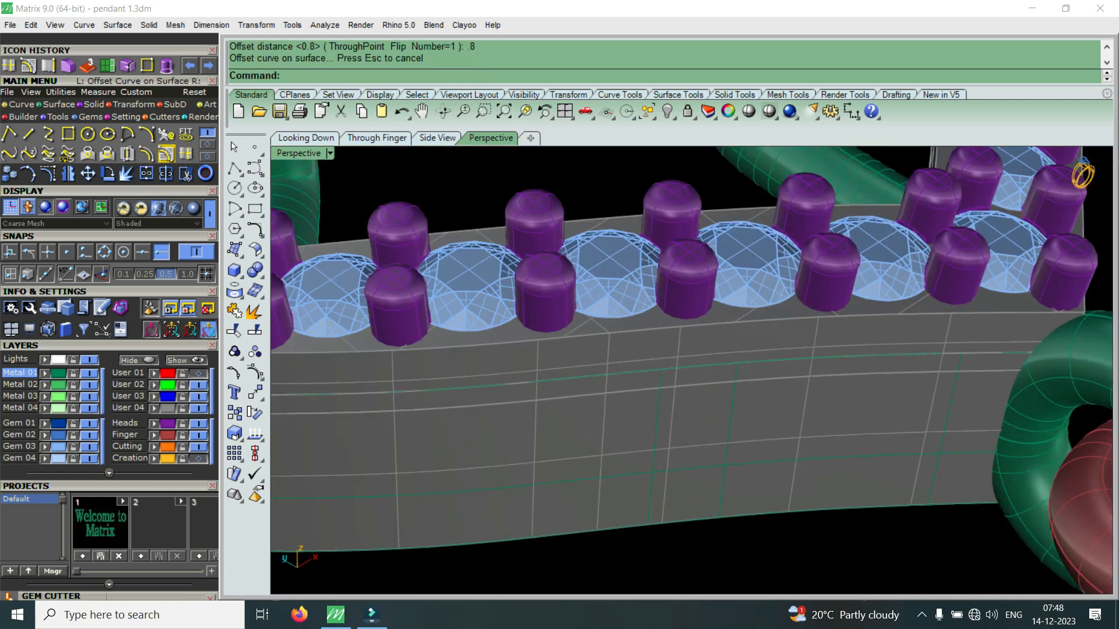
# Step: Extract another crosswise isocurve from the grey wall, between the existing pair of curves and the small grey gem setting
pyautogui.click(186, 154)
pyautogui.click(503, 430)
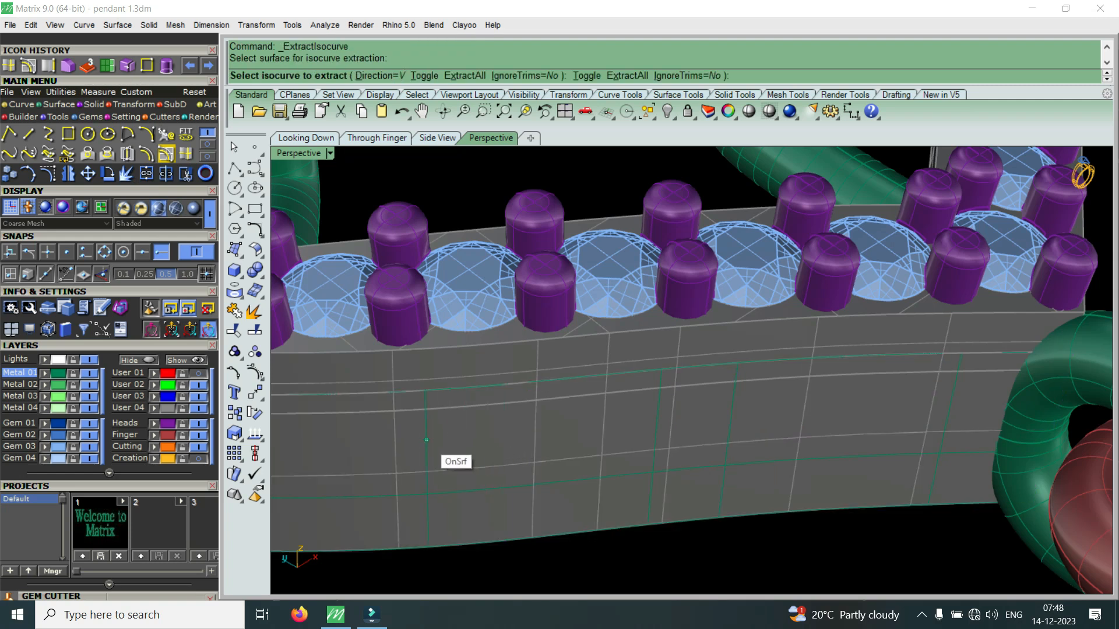
pyautogui.click(404, 443)
pyautogui.rightClick(403, 442)
pyautogui.scroll(-6, 740, 457)
pyautogui.scroll(6, 475, 470)
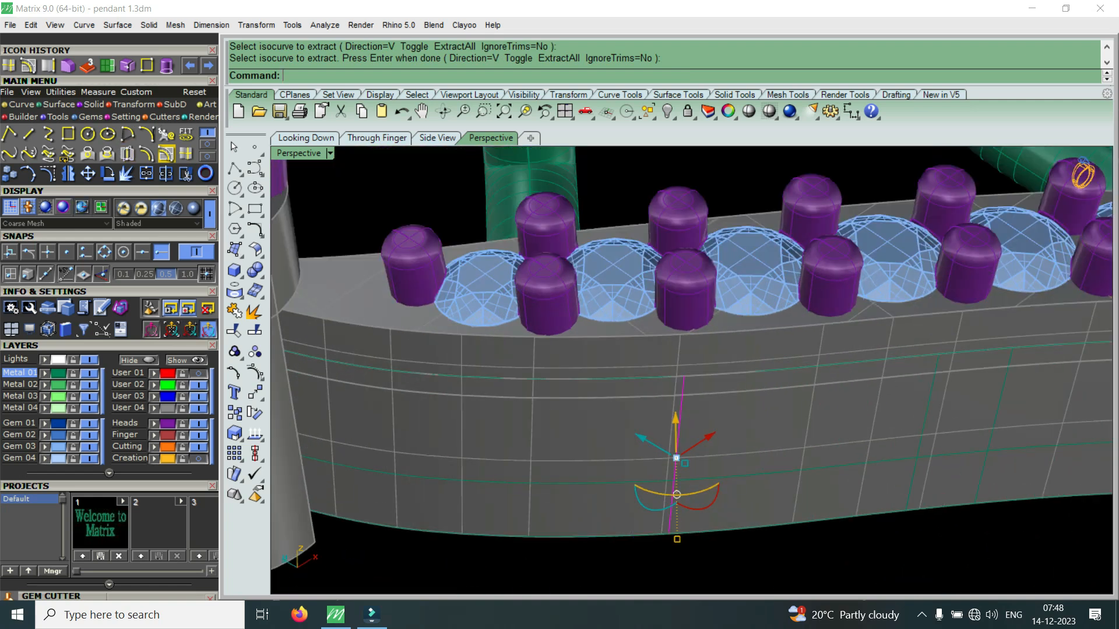
pyautogui.press('Return')
# Step: Offset the new isocurve by 0.8 on the wall surface to form a second pair of crosswise curves
pyautogui.click(166, 155)
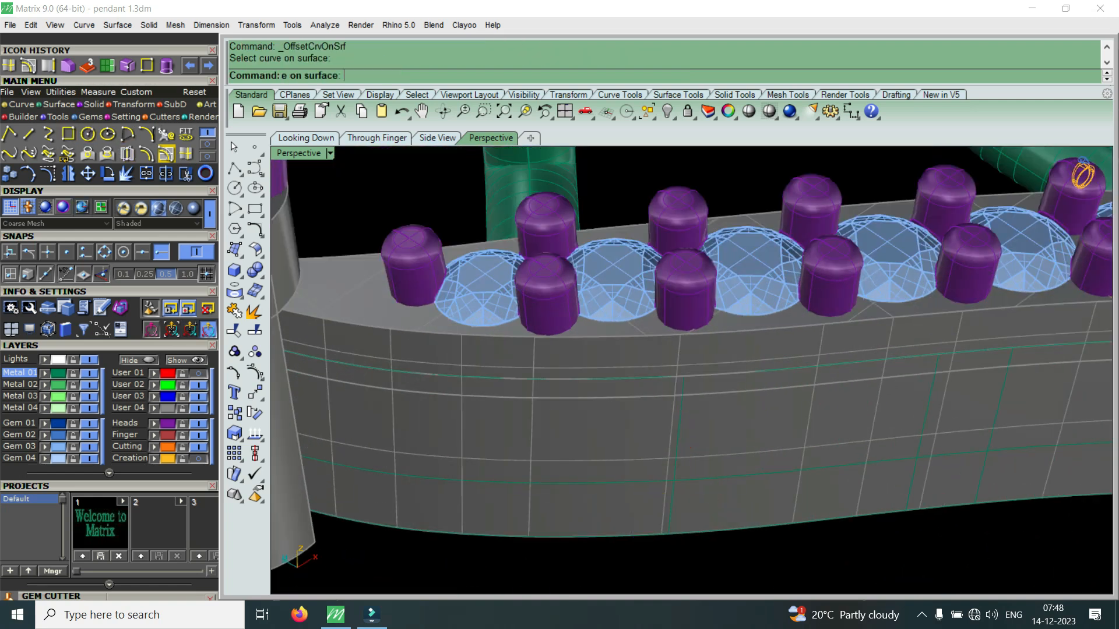
pyautogui.moveTo(637, 555); pyautogui.dragTo(723, 358)
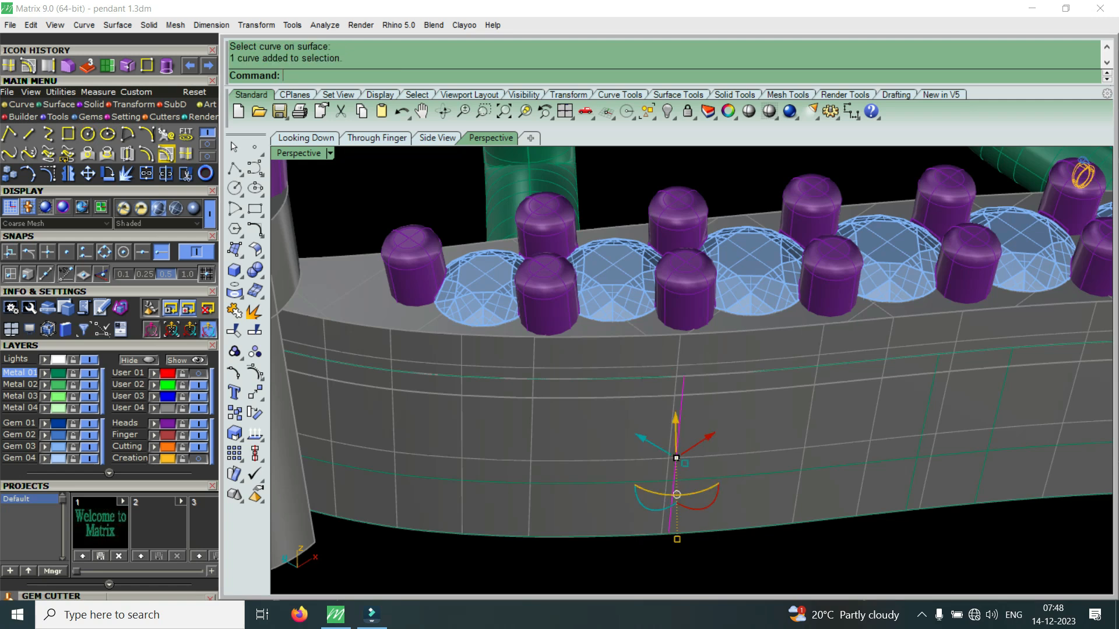
pyautogui.click(166, 154)
pyautogui.click(461, 442)
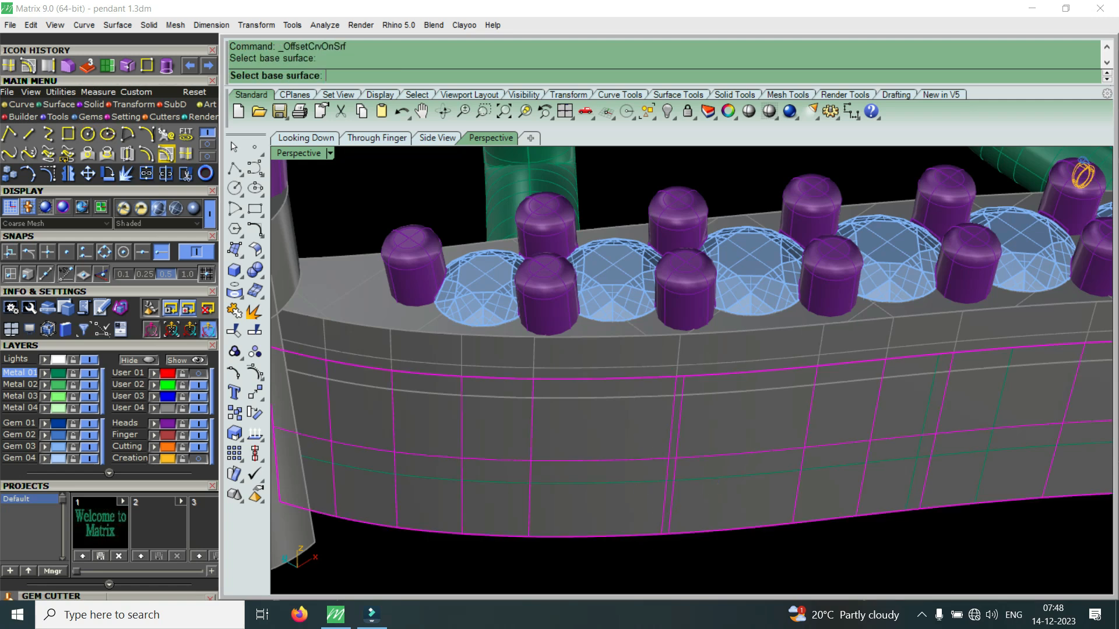
pyautogui.click(466, 431)
pyautogui.rightClick(466, 420)
pyautogui.scroll(-4, 478, 391)
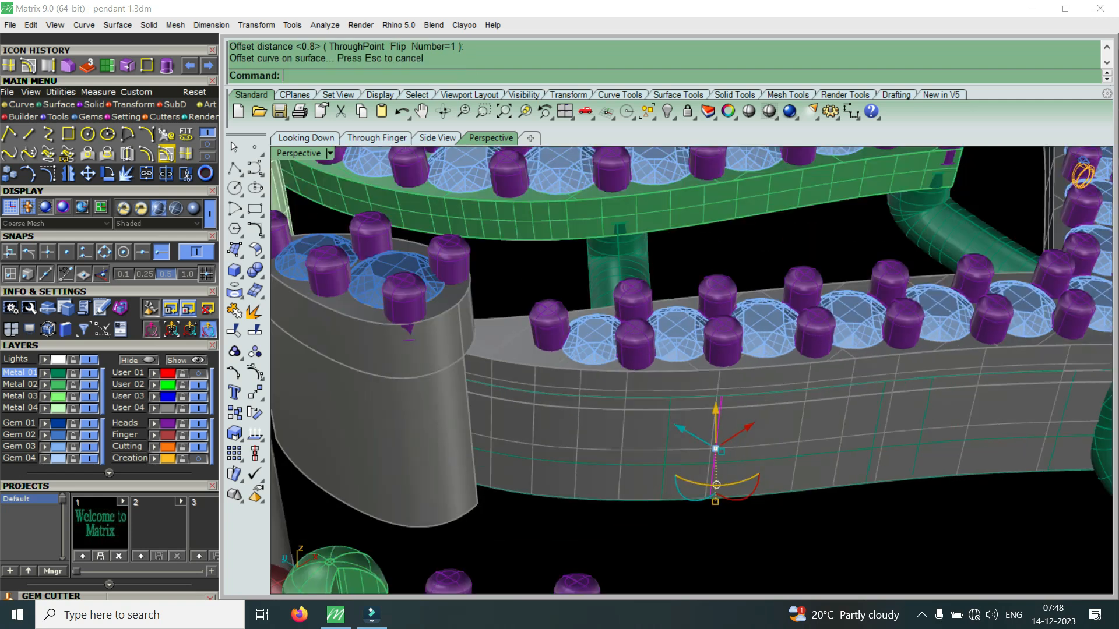
pyautogui.press('Escape')
# Step: Extract a crosswise isocurve at the end of the grey wall beside the small grey gem setting
pyautogui.scroll(6, 443, 382)
pyautogui.moveTo(449, 382); pyautogui.dragTo(419, 380, button='right')
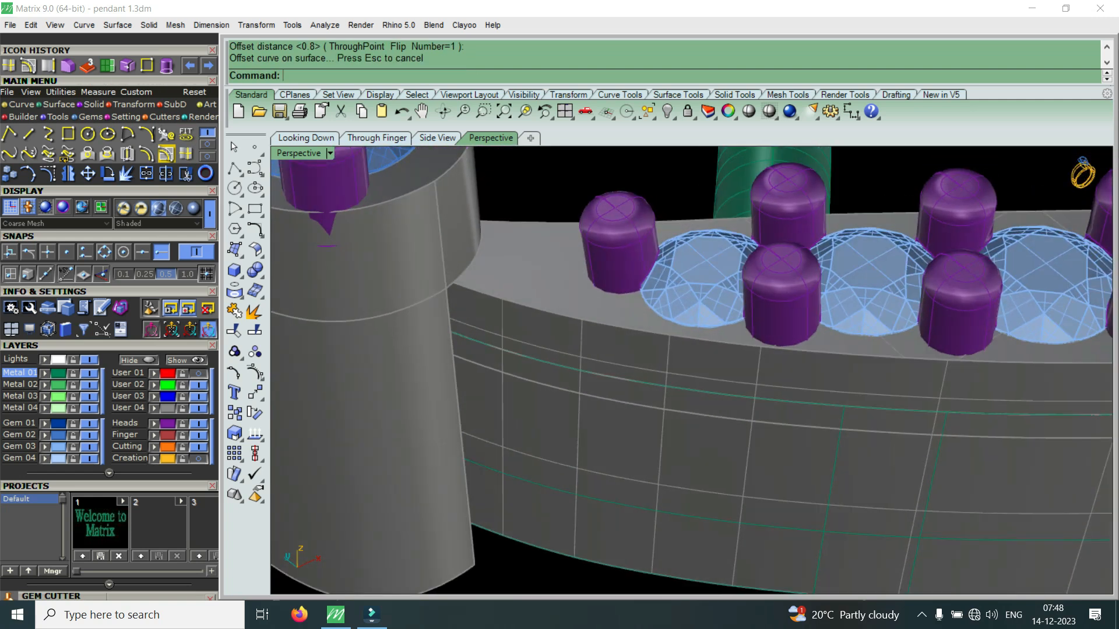
pyautogui.click(185, 155)
pyautogui.click(534, 415)
pyautogui.click(508, 414)
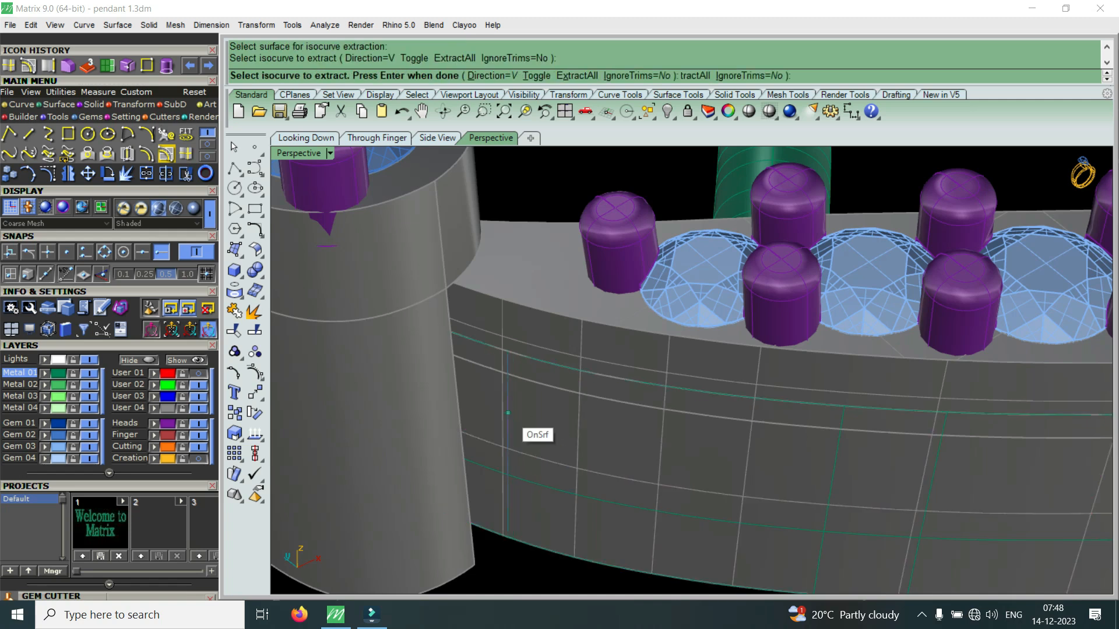
pyautogui.press('Return')
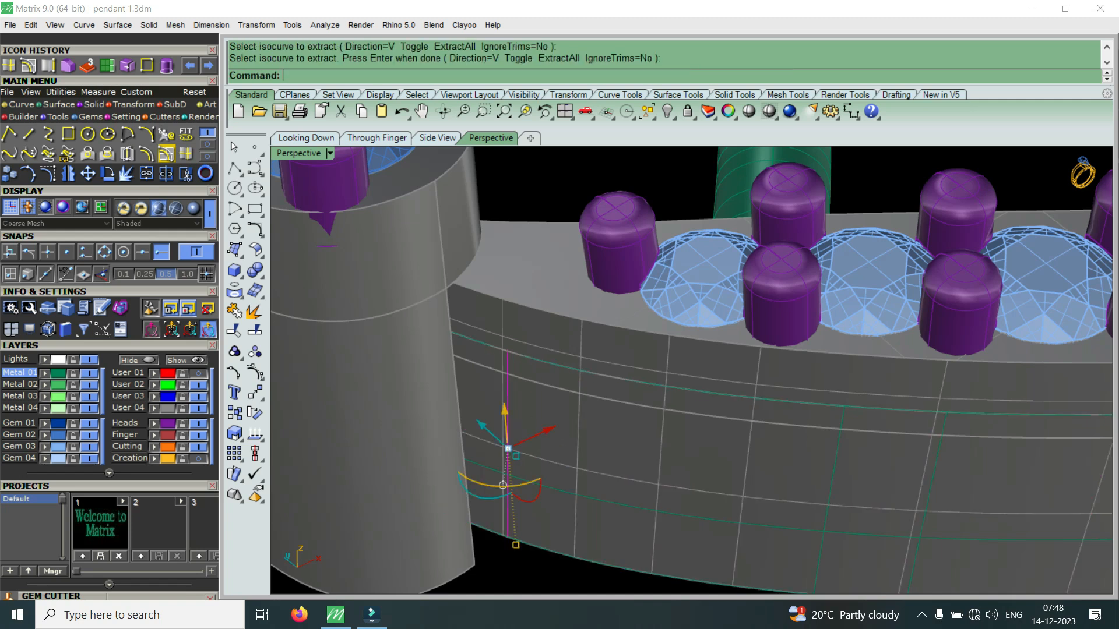
# Step: Trim three window openings out of the grey wall surface using the crosswise curves and the offset lower curve as cutters
pyautogui.keyDown('shift'); pyautogui.click(830, 503); pyautogui.keyUp('shift')
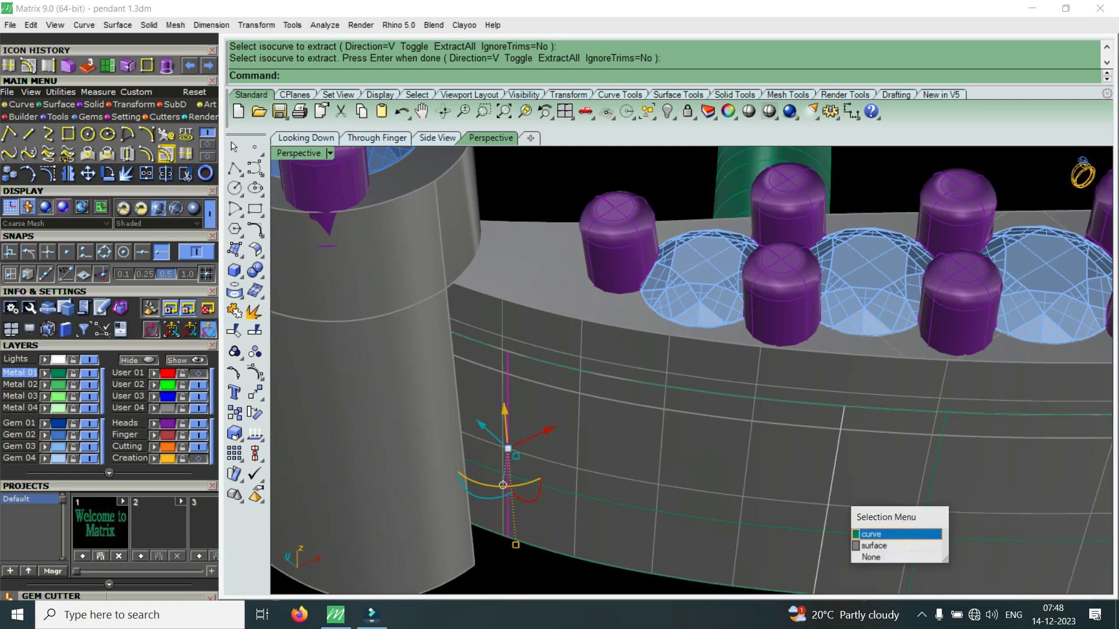
pyautogui.click(889, 532)
pyautogui.keyDown('shift'); pyautogui.click(950, 504); pyautogui.keyUp('shift')
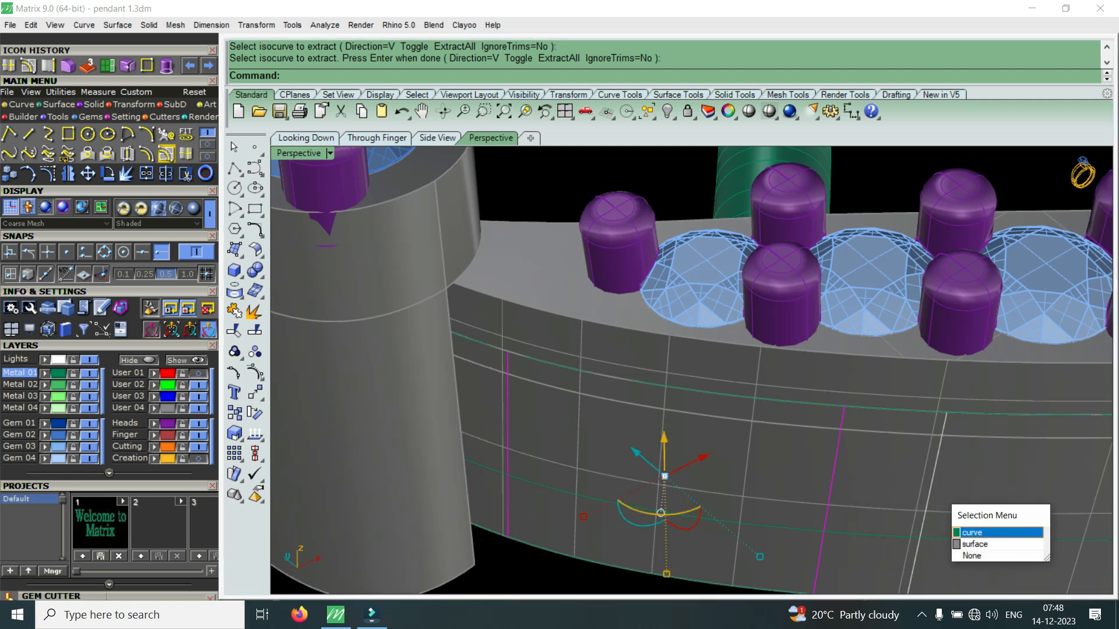
pyautogui.click(974, 531)
pyautogui.keyDown('shift'); pyautogui.click(908, 537); pyautogui.keyUp('shift')
pyautogui.click(933, 566)
pyautogui.scroll(-10, 533, 446)
pyautogui.scroll(6, 868, 488)
pyautogui.keyDown('shift'); pyautogui.moveTo(845, 554); pyautogui.dragTo(976, 383); pyautogui.keyUp('shift')
pyautogui.keyDown('shift'); pyautogui.moveTo(645, 554); pyautogui.dragTo(801, 367); pyautogui.keyUp('shift')
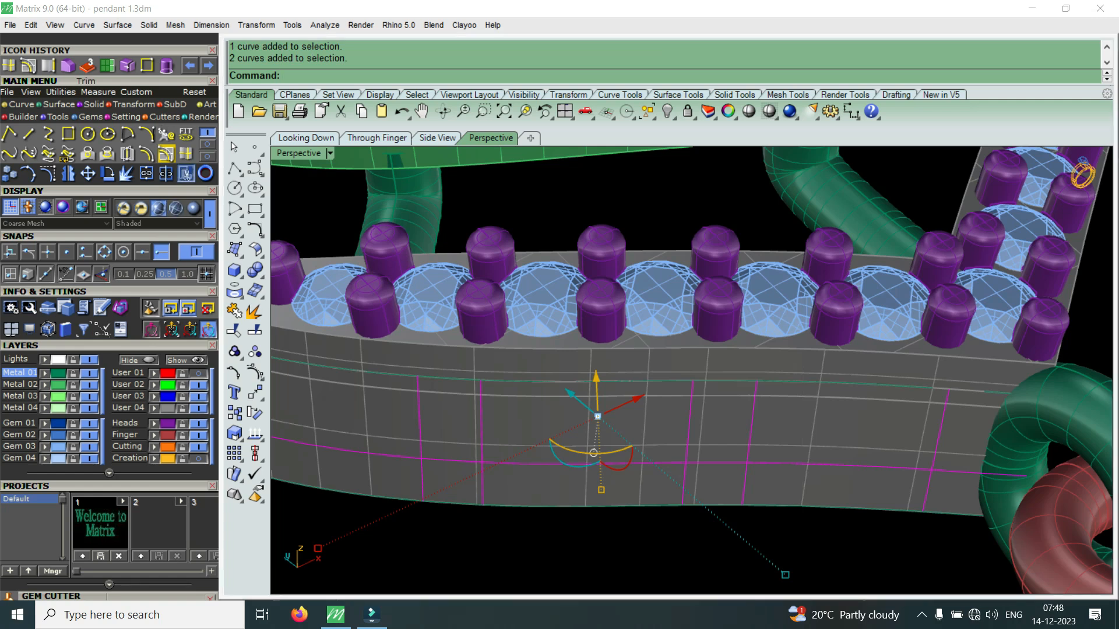
pyautogui.click(185, 173)
pyautogui.click(839, 434)
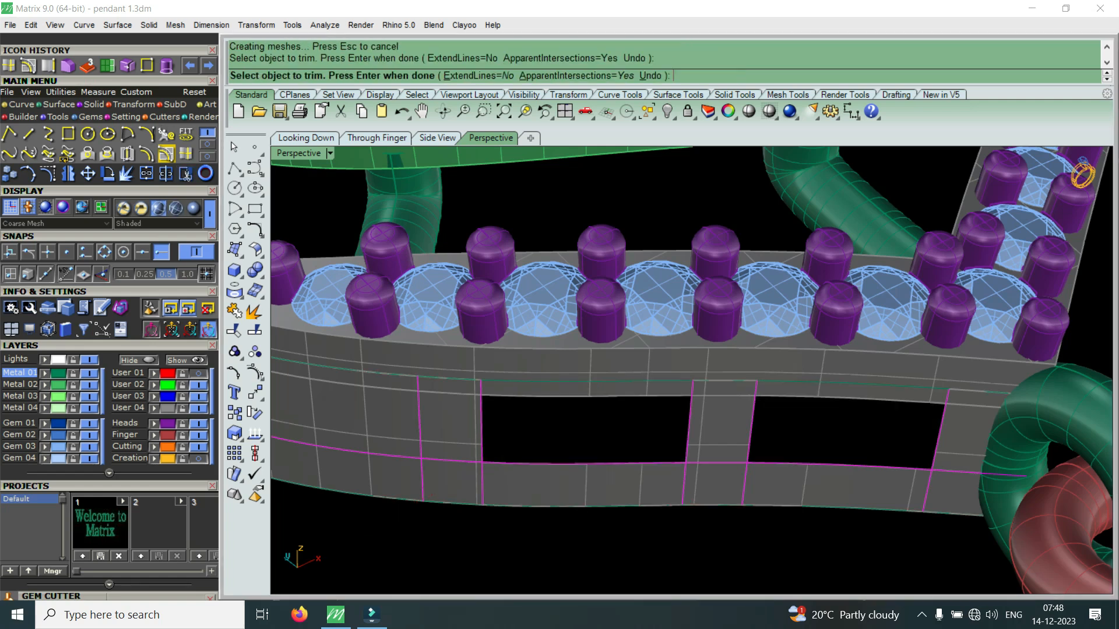
pyautogui.scroll(-5, 828, 437)
pyautogui.scroll(7, 583, 458)
pyautogui.click(507, 435)
pyautogui.scroll(-6, 550, 455)
pyautogui.press('Return')
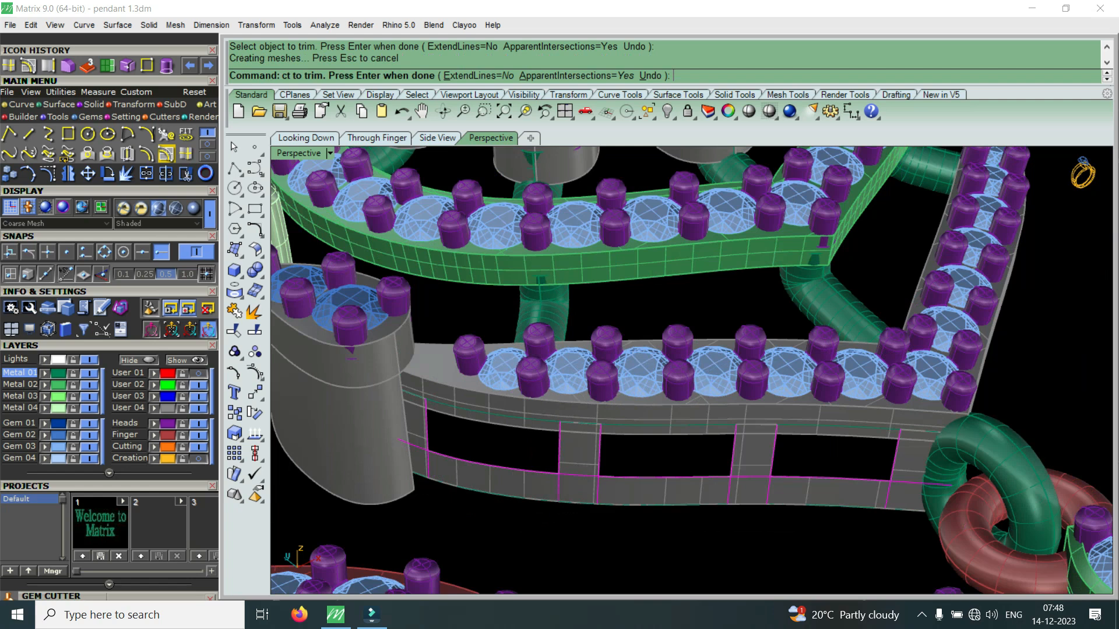
# Step: Thicken the trimmed wall surface into a solid with OffsetSrf, flipping the offset direction towards the inside of the frame
pyautogui.click(574, 464)
pyautogui.moveTo(574, 464); pyautogui.dragTo(574, 154, button='right')
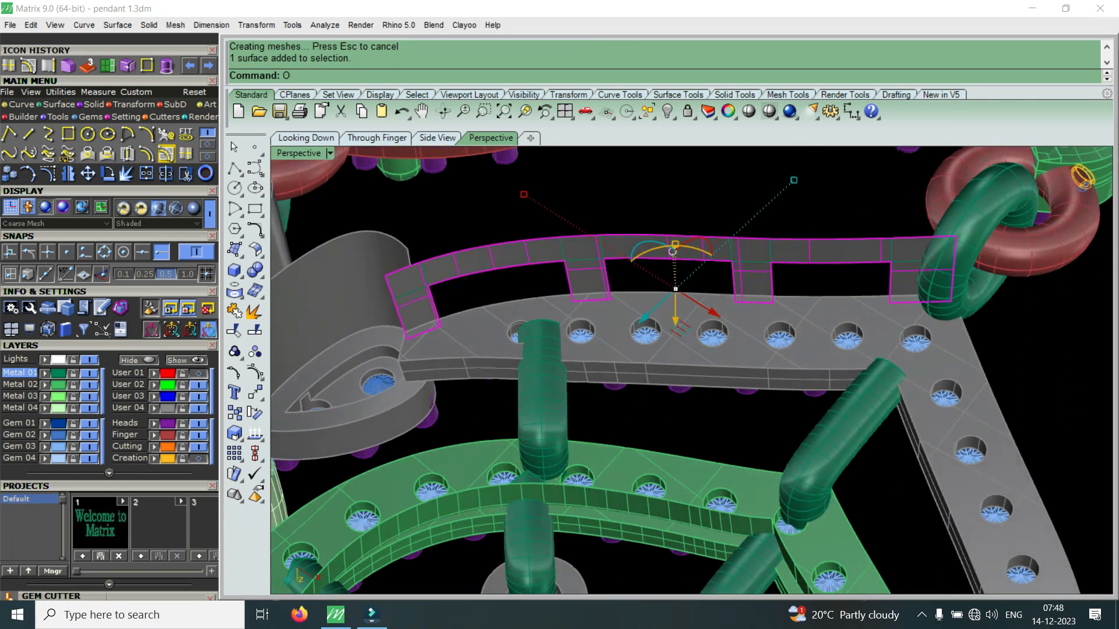
pyautogui.click(314, 144)
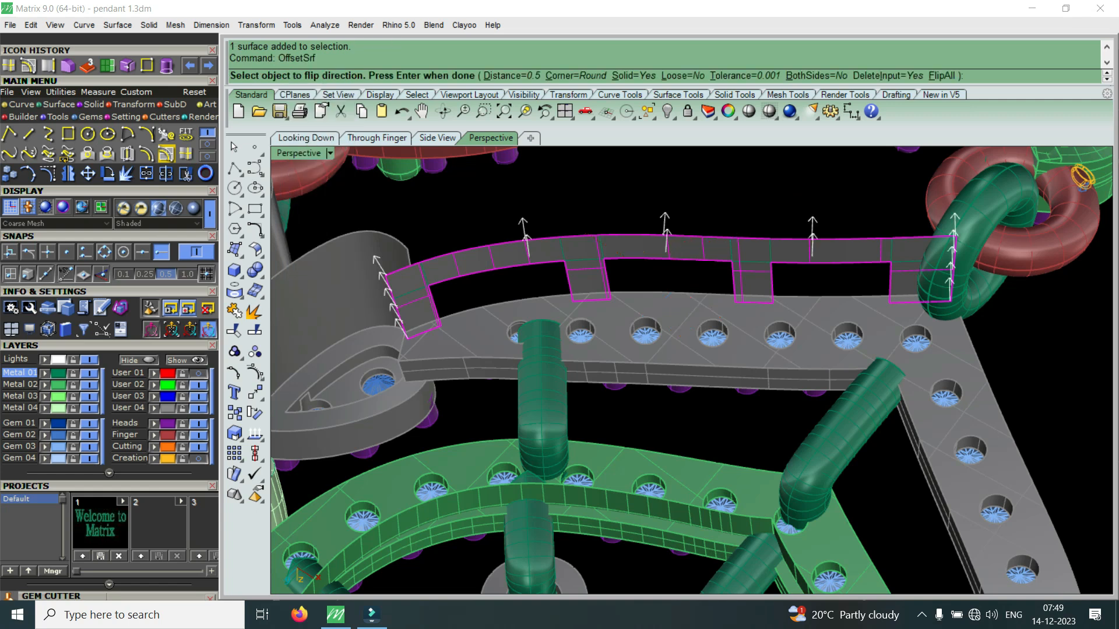
pyautogui.press('Return')
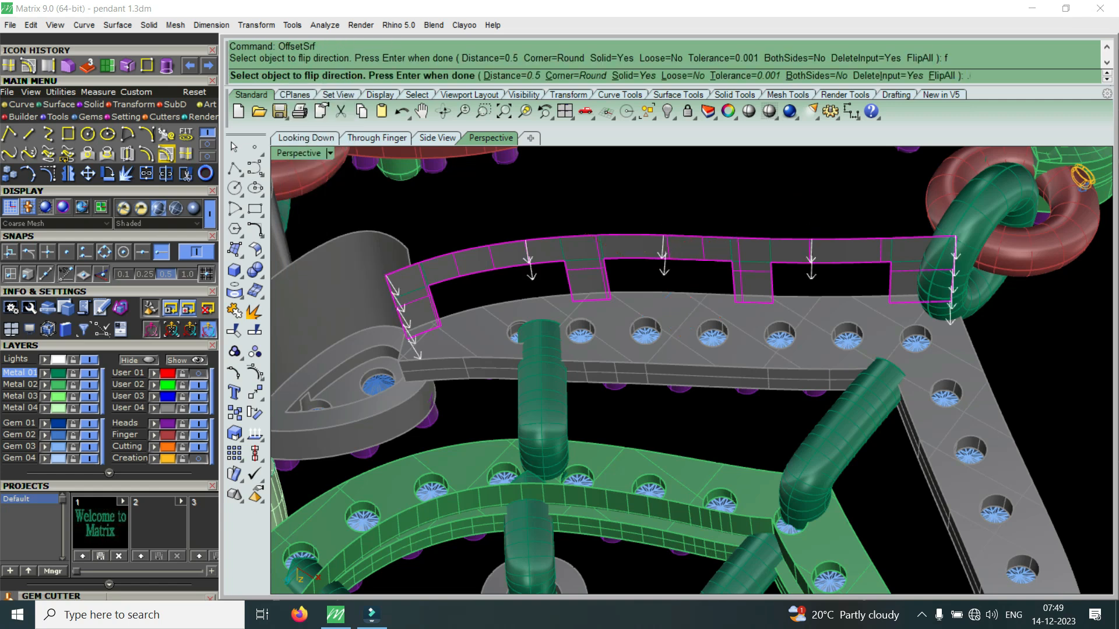
pyautogui.press('Return')
pyautogui.press('Return')
pyautogui.press('Escape')
pyautogui.scroll(-6, 764, 292)
pyautogui.scroll(7, 497, 314)
pyautogui.moveTo(497, 315); pyautogui.dragTo(554, 364, button='right')
pyautogui.scroll(3, 606, 355)
pyautogui.scroll(6, 641, 379)
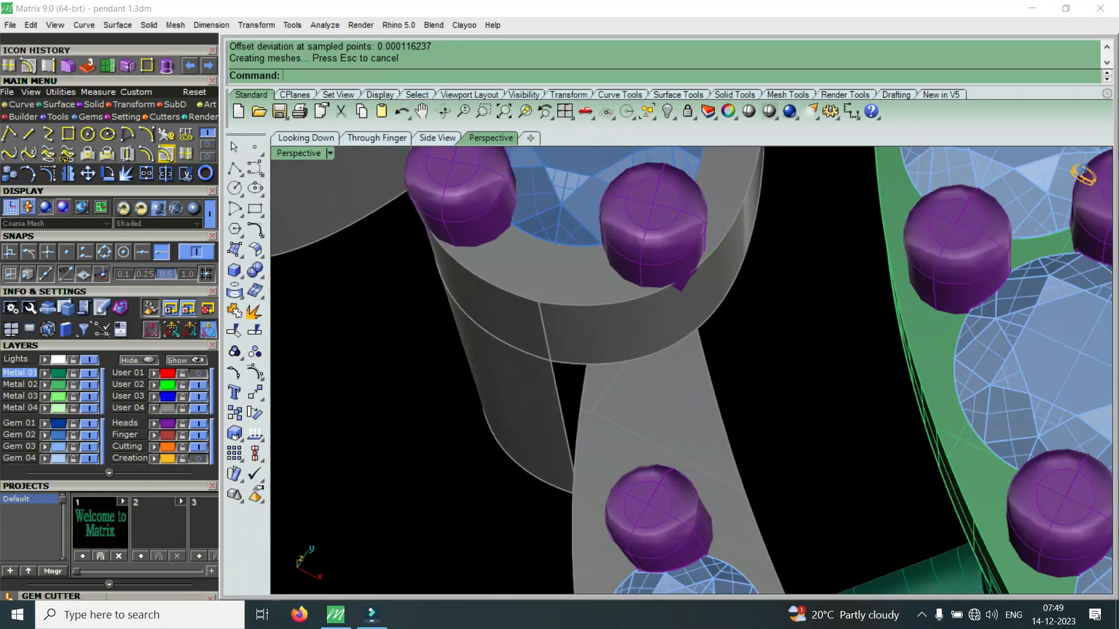
pyautogui.scroll(-5, 619, 277)
pyautogui.scroll(4, 612, 263)
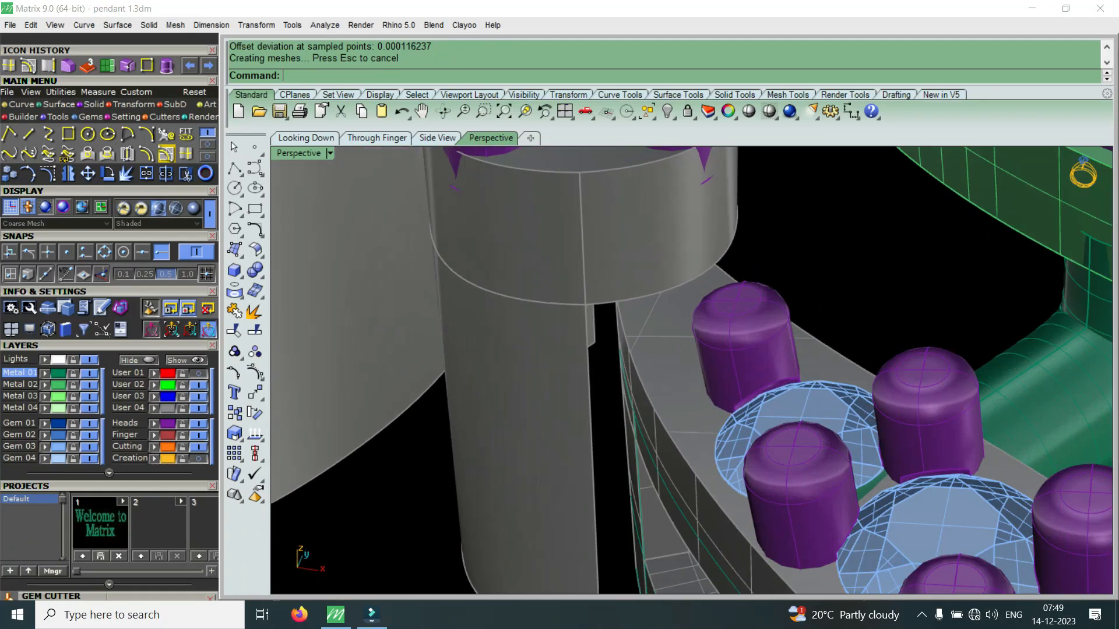
pyautogui.click(585, 280)
pyautogui.scroll(-5, 608, 271)
pyautogui.press('Escape')
pyautogui.scroll(7, 608, 271)
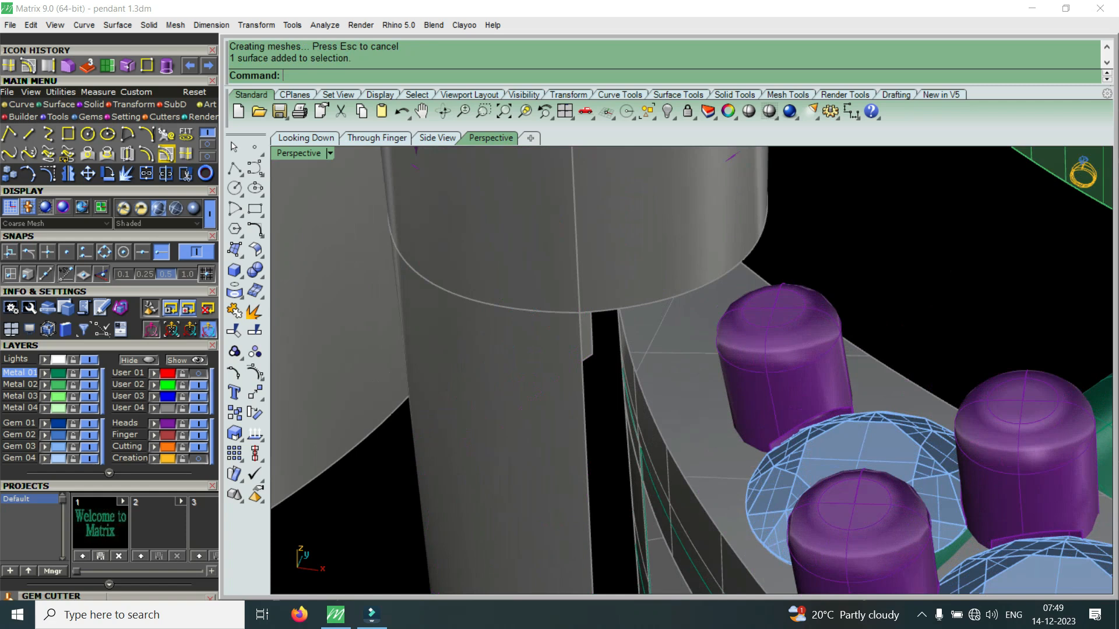
pyautogui.scroll(-2, 625, 286)
pyautogui.click(625, 287)
pyautogui.press('Escape')
pyautogui.press('Return')
pyautogui.click(671, 278)
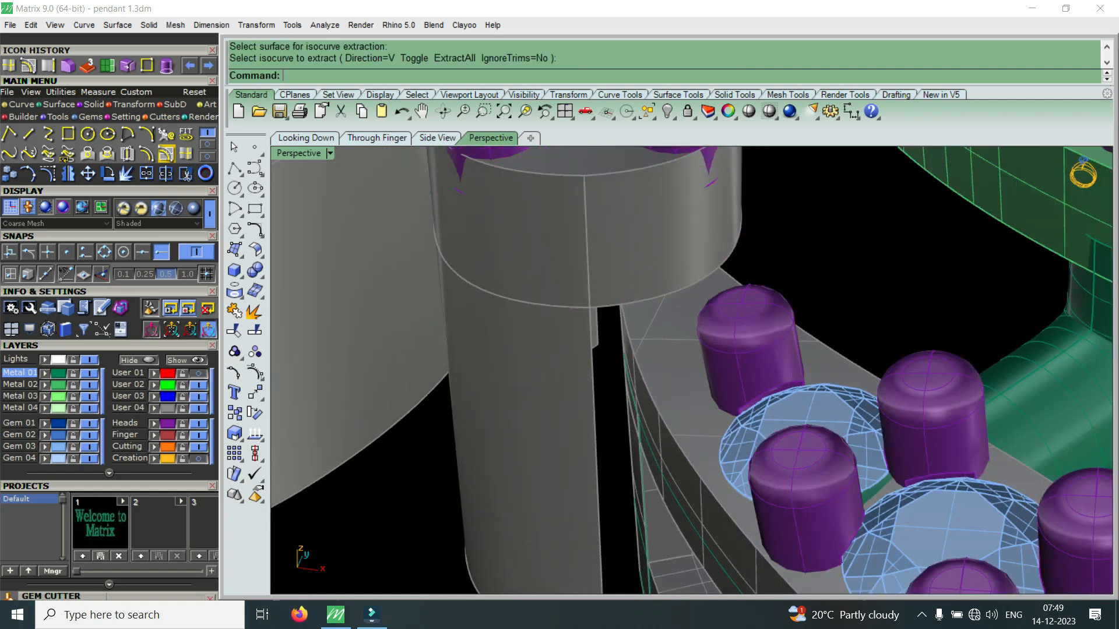
# Step: Extract a copy of the side surface from the grey petal setting, on the side facing the curved grey frame
pyautogui.click(127, 66)
pyautogui.click(609, 289)
pyautogui.press('Return')
pyautogui.scroll(5, 600, 299)
pyautogui.press('Escape')
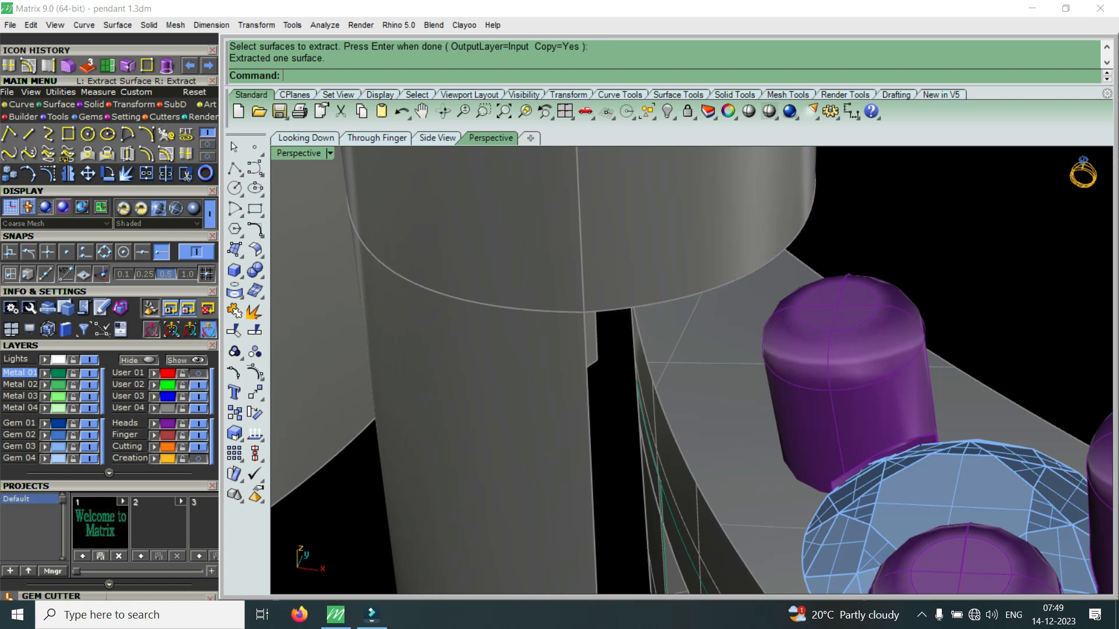
# Step: Try to extend the lower edge of the extracted petal side surface by a factor of 2
pyautogui.click(108, 65)
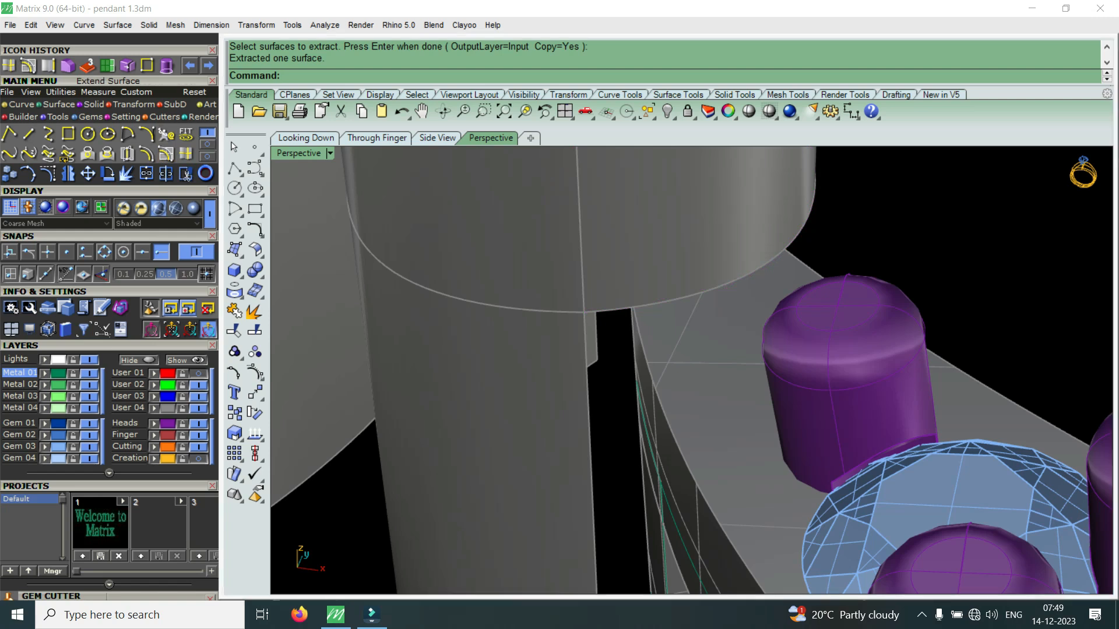
pyautogui.click(613, 306)
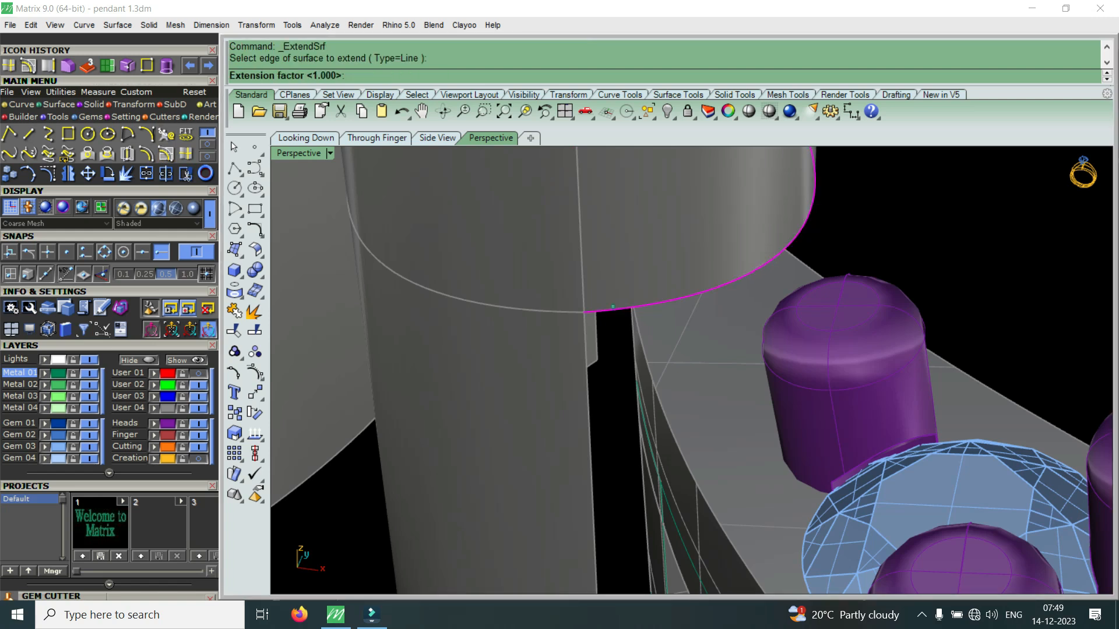
pyautogui.press('Return')
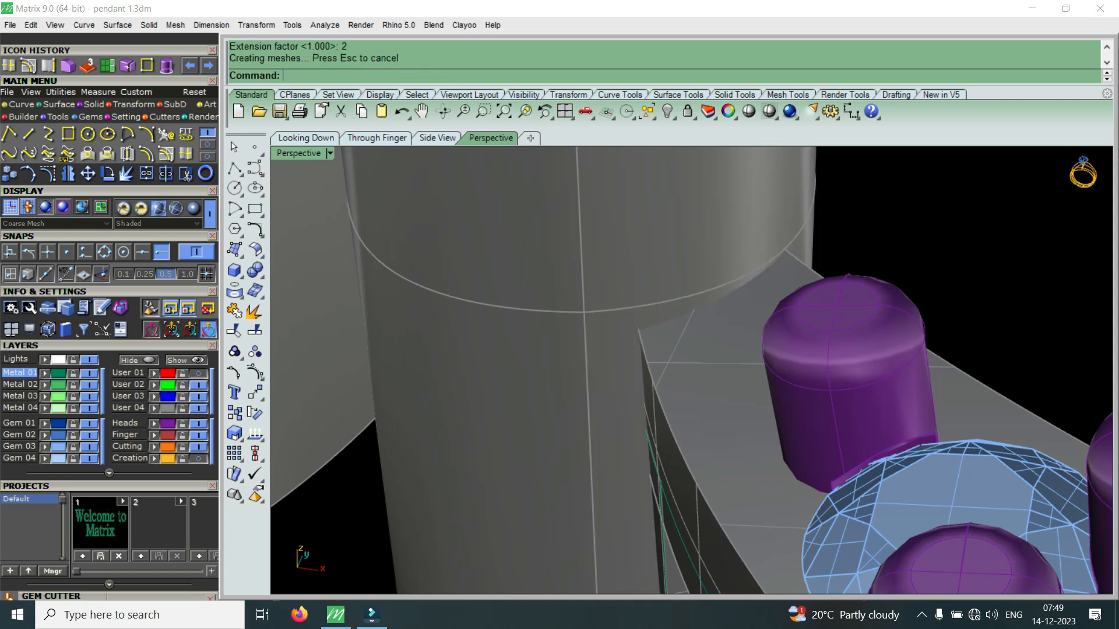
pyautogui.scroll(-8, 585, 228)
pyautogui.scroll(6, 586, 229)
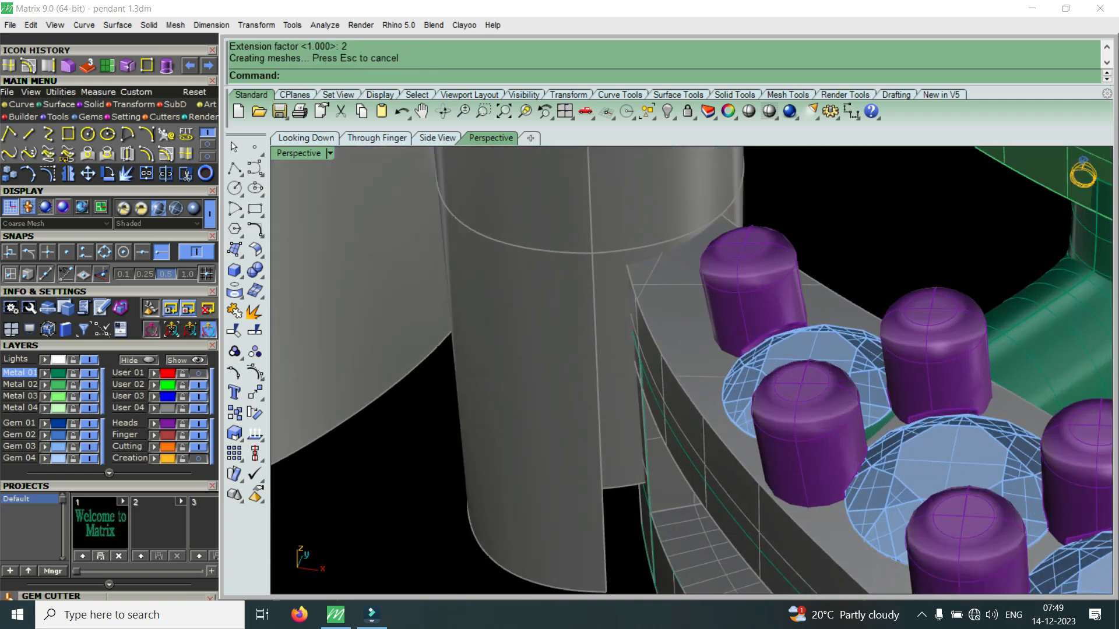
pyautogui.hotkey('ctrl', 'z')
# Step: Extend the lower edge of the extracted petal side surface by an extension factor of 3
pyautogui.press('Return')
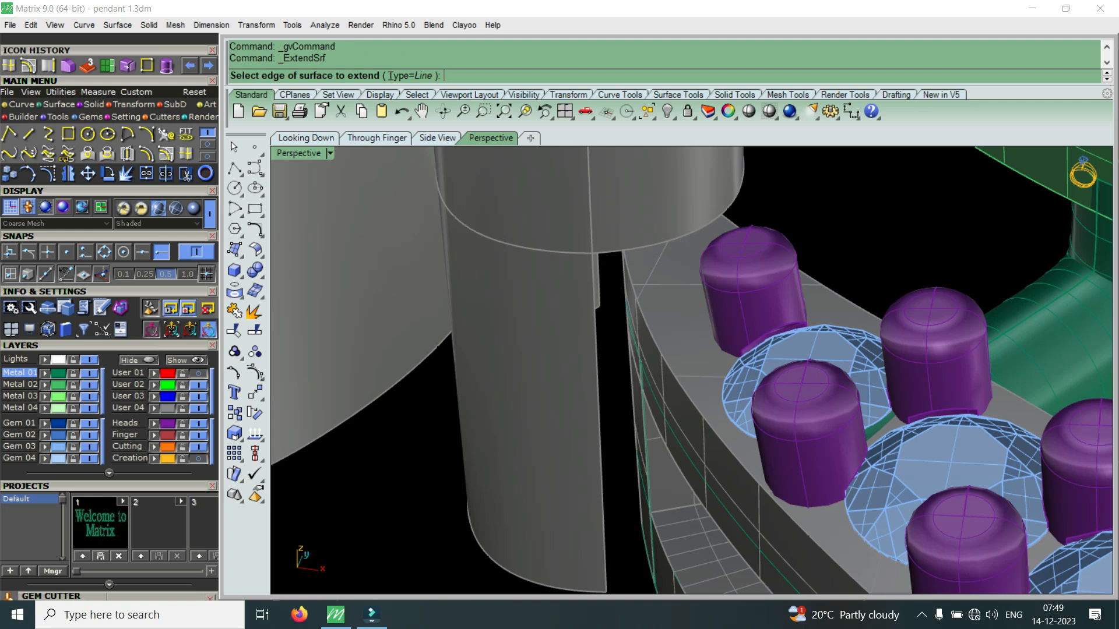
pyautogui.click(609, 252)
pyautogui.write('3')
pyautogui.press('Return')
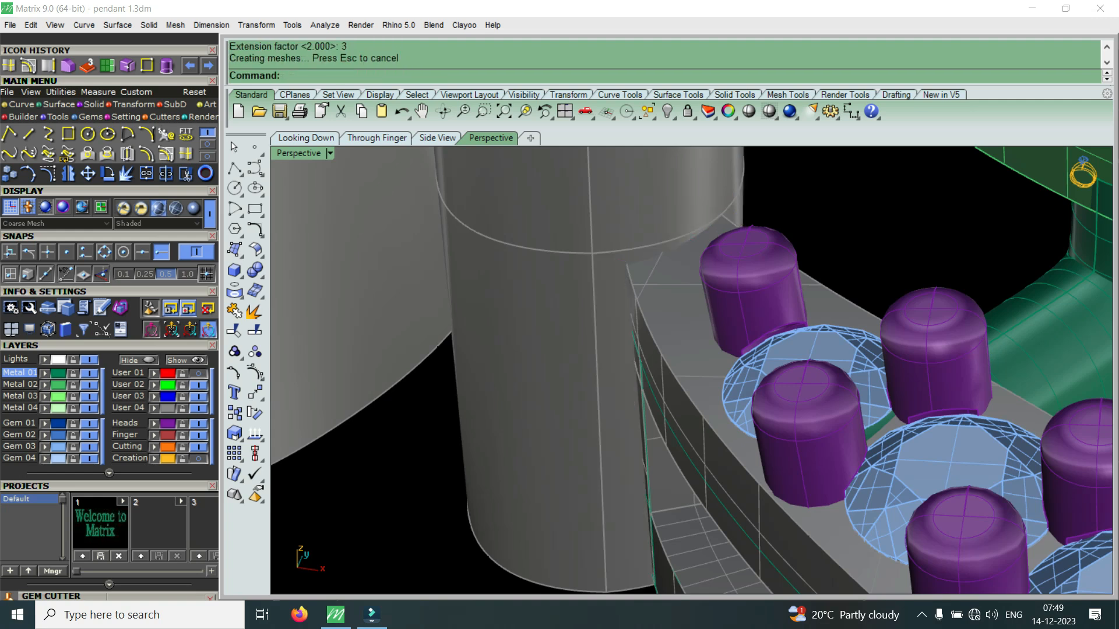
# Step: Extract a V-direction isocurve on the extended petal wall where it meets the end of the curved grey frame
pyautogui.scroll(-8, 630, 338)
pyautogui.moveTo(630, 338); pyautogui.dragTo(641, 174, button='right')
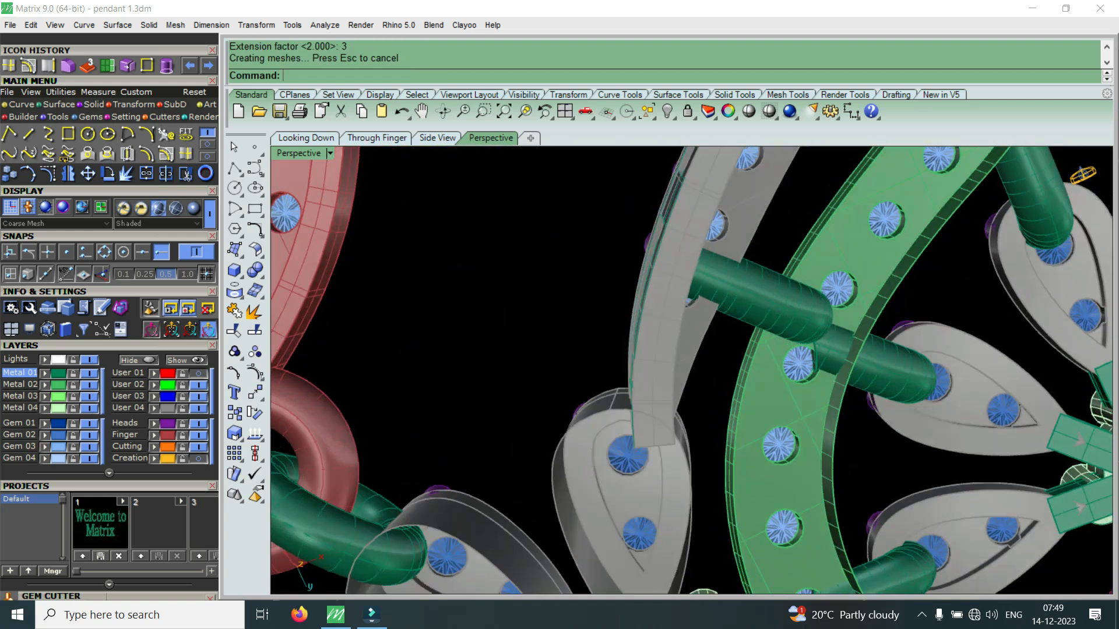
pyautogui.scroll(5, 655, 387)
pyautogui.moveTo(655, 388); pyautogui.dragTo(661, 321, button='right')
pyautogui.scroll(3, 662, 376)
pyautogui.moveTo(662, 376); pyautogui.dragTo(775, 484, button='right')
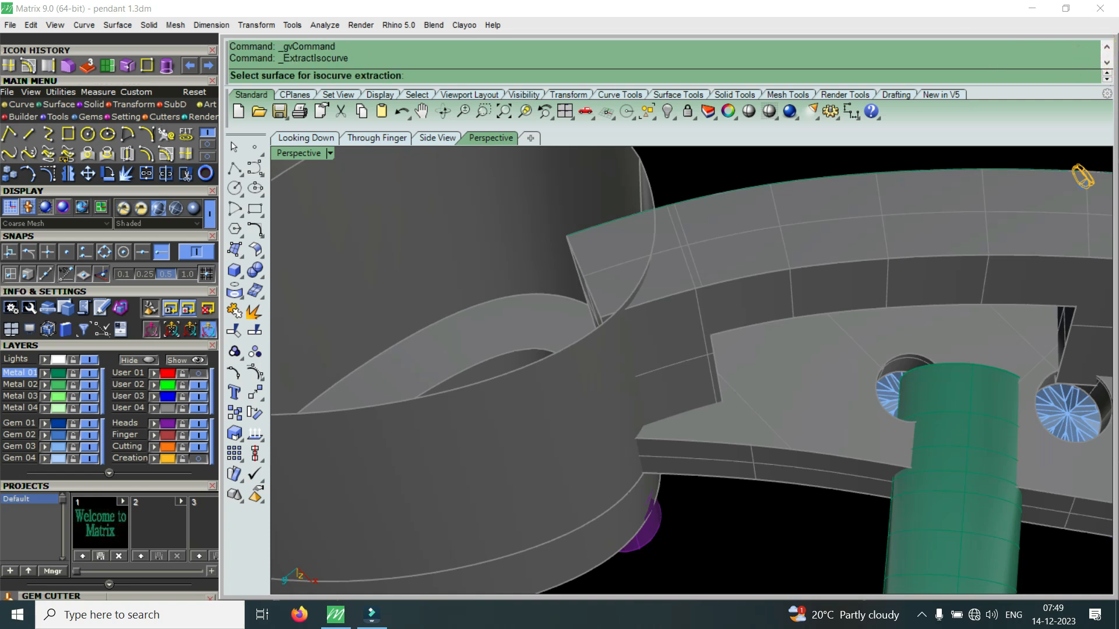
pyautogui.click(610, 404)
pyautogui.moveTo(616, 391); pyautogui.dragTo(715, 383, button='right')
pyautogui.scroll(2, 630, 340)
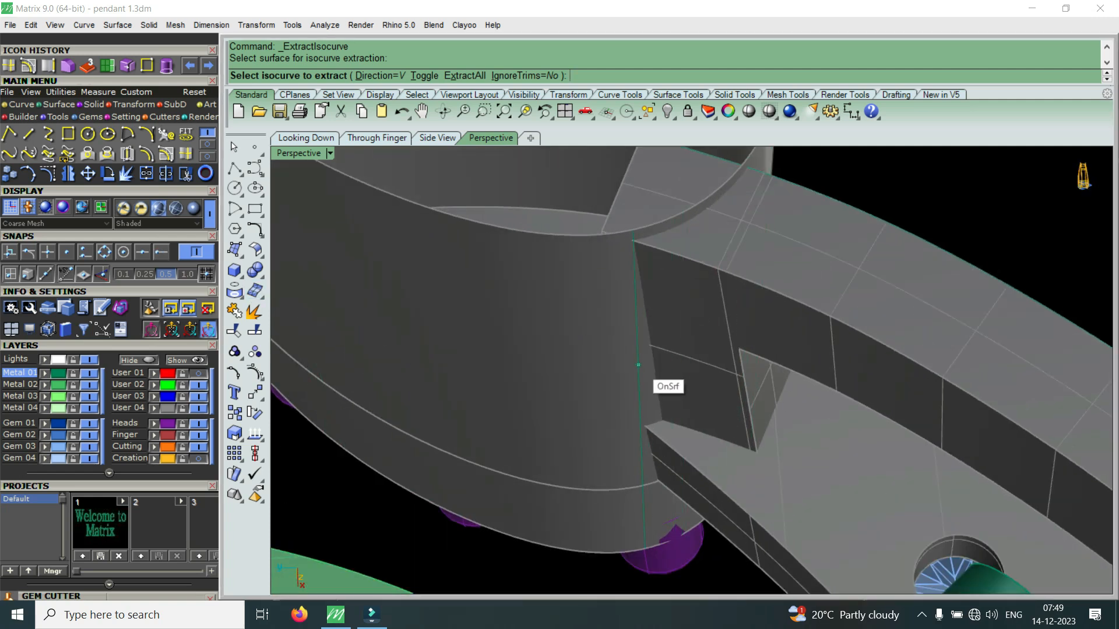
pyautogui.click(644, 363)
pyautogui.press('Return')
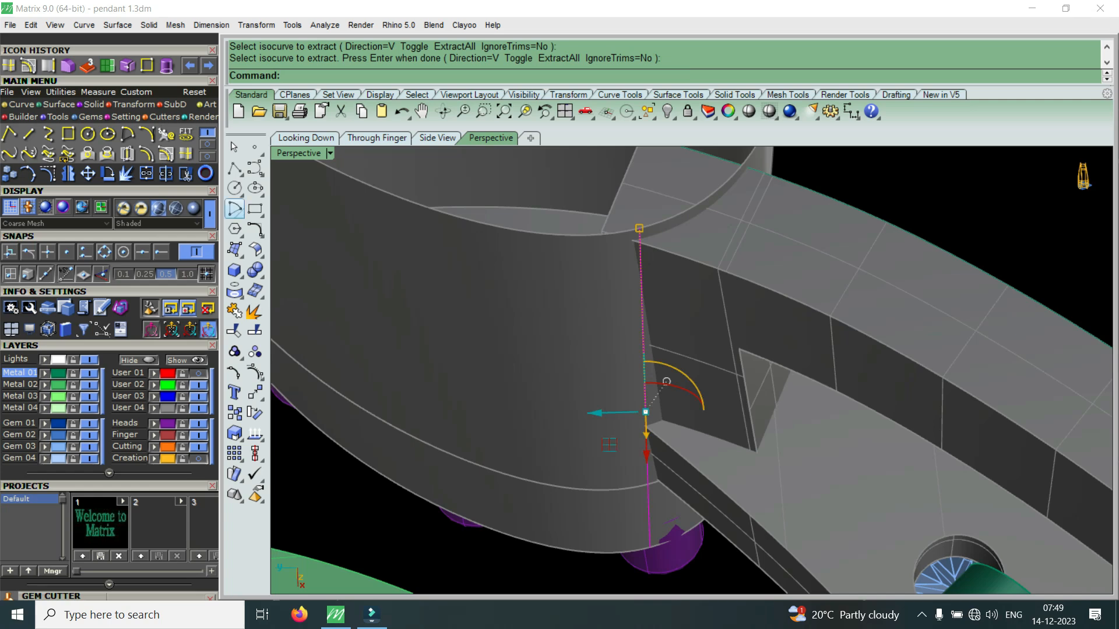
# Step: Trim away the extended petal wall on the pointed-tip side of the curved grey frame, using the extracted isocurve as cutter
pyautogui.click(234, 331)
pyautogui.click(589, 350)
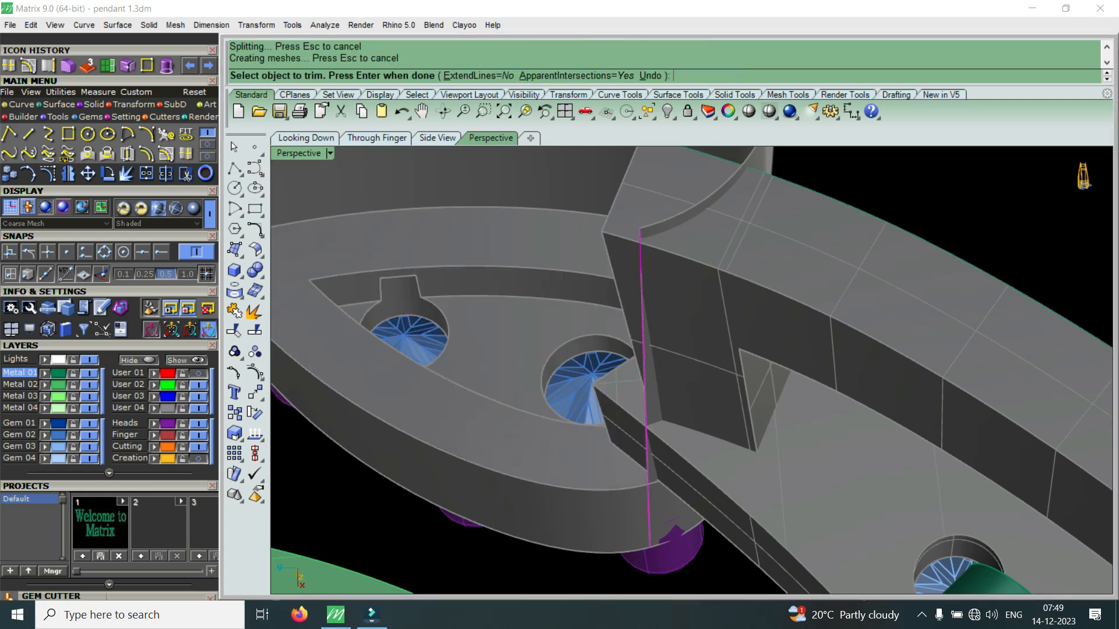
pyautogui.scroll(-5, 711, 443)
pyautogui.moveTo(711, 385); pyautogui.dragTo(740, 513, button='right')
pyautogui.moveTo(699, 315); pyautogui.dragTo(700, 501, button='right')
pyautogui.scroll(6, 682, 461)
pyautogui.moveTo(682, 460); pyautogui.dragTo(679, 376, button='right')
pyautogui.press('Return')
pyautogui.scroll(5, 699, 379)
pyautogui.click(681, 388)
pyautogui.scroll(-5, 689, 408)
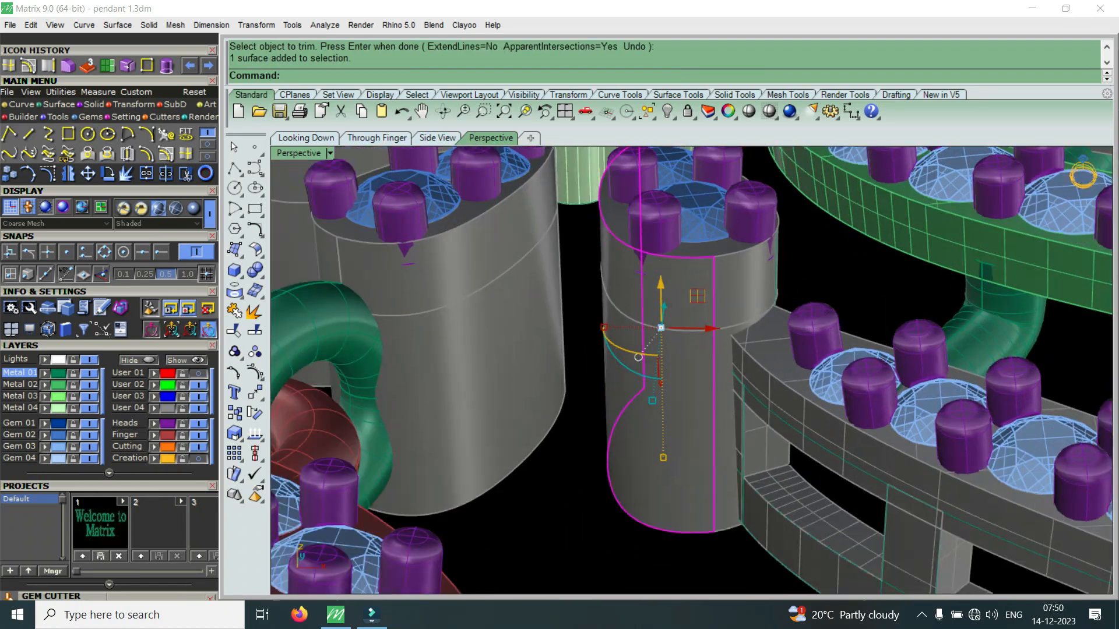
pyautogui.scroll(8, 719, 306)
pyautogui.press('Escape')
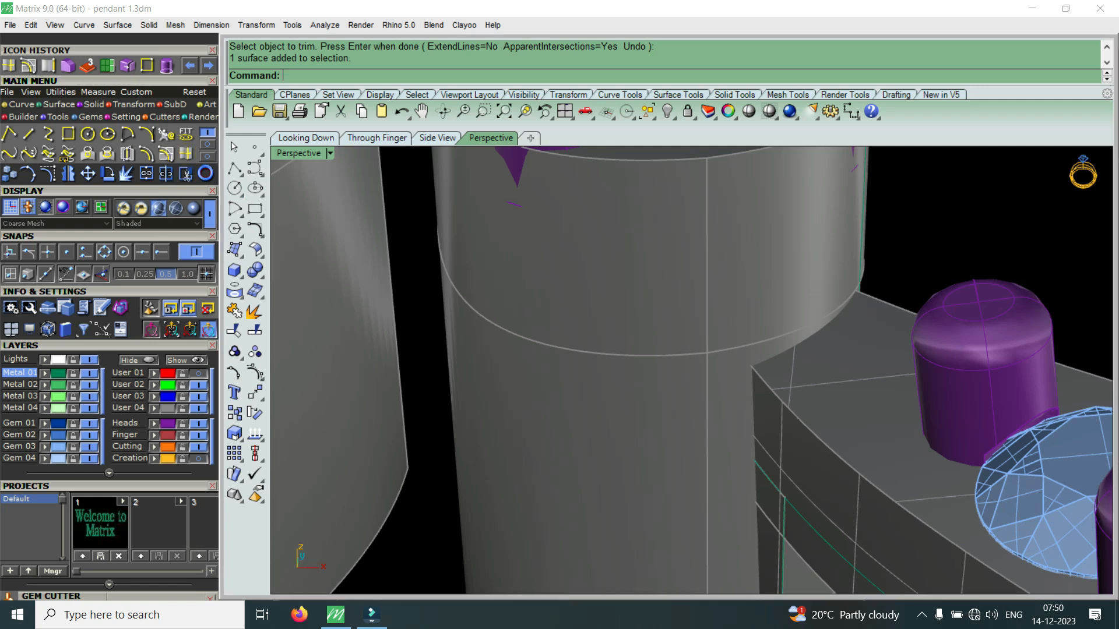
# Step: Extract a U-direction isocurve on each of the two petal side walls, slightly above the upper band's lower edge
pyautogui.click(186, 154)
pyautogui.click(704, 475)
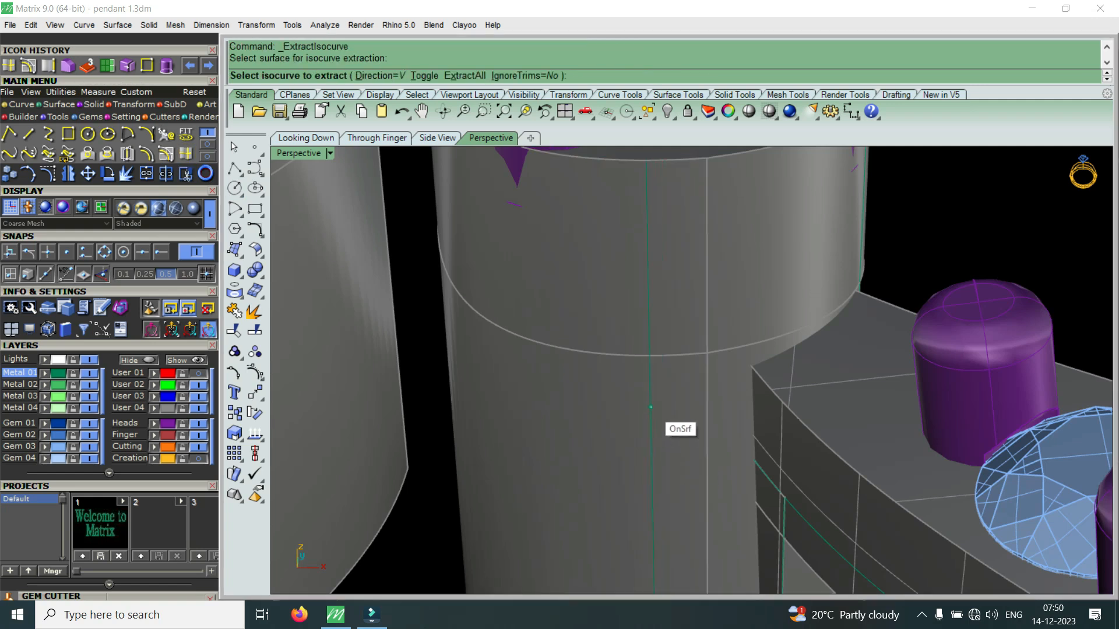
pyautogui.write('t')
pyautogui.press('Return')
pyautogui.click(660, 318)
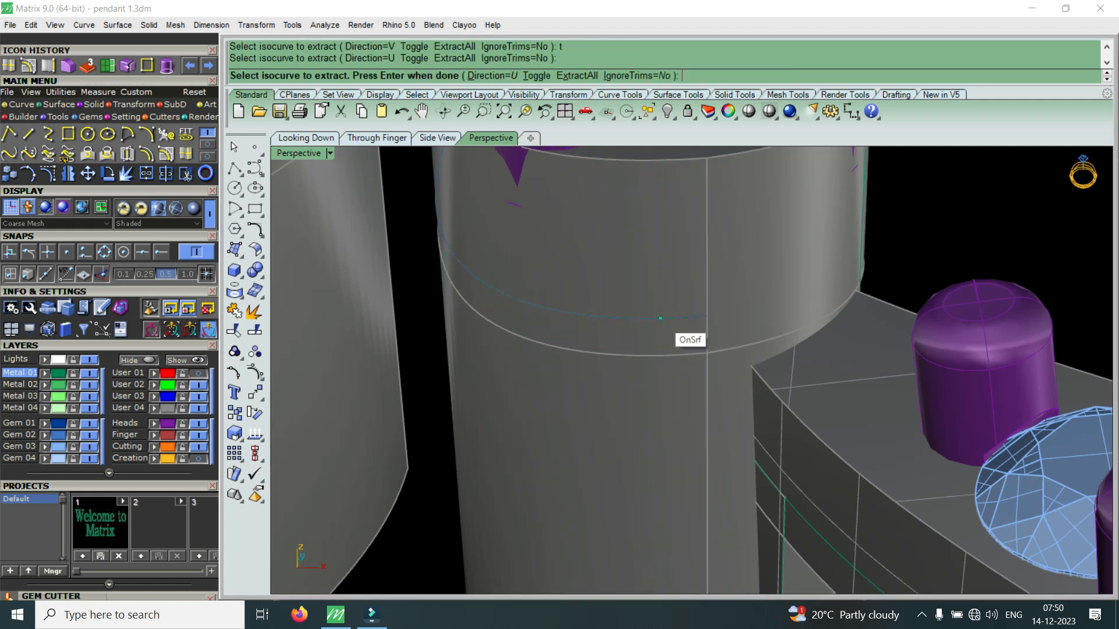
pyautogui.press('Return')
pyautogui.press('Return')
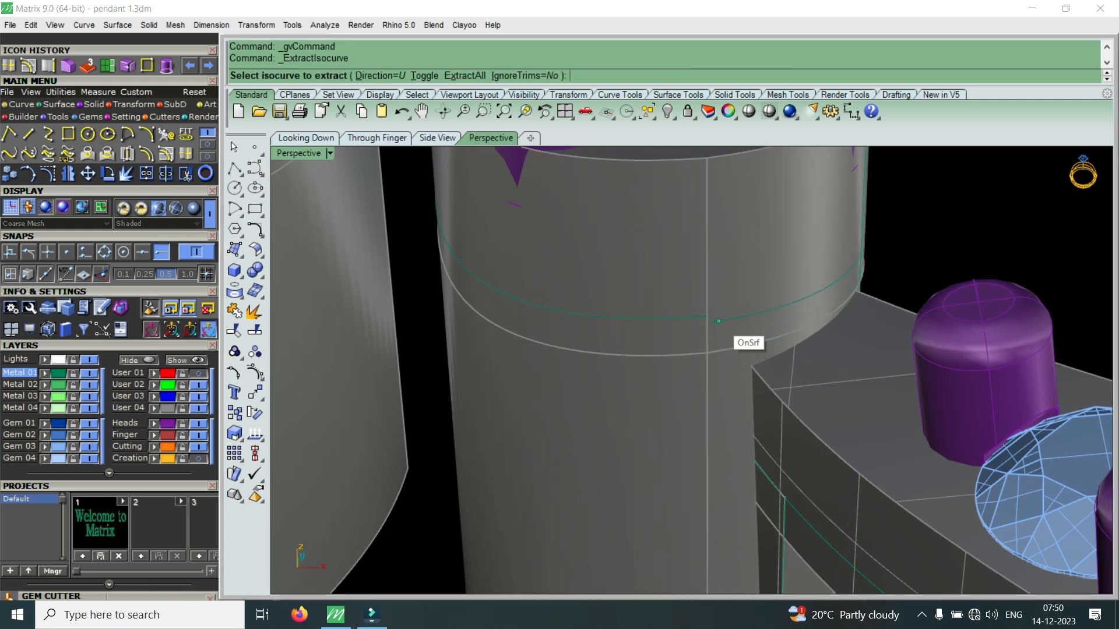
pyautogui.click(706, 316)
pyautogui.press('Return')
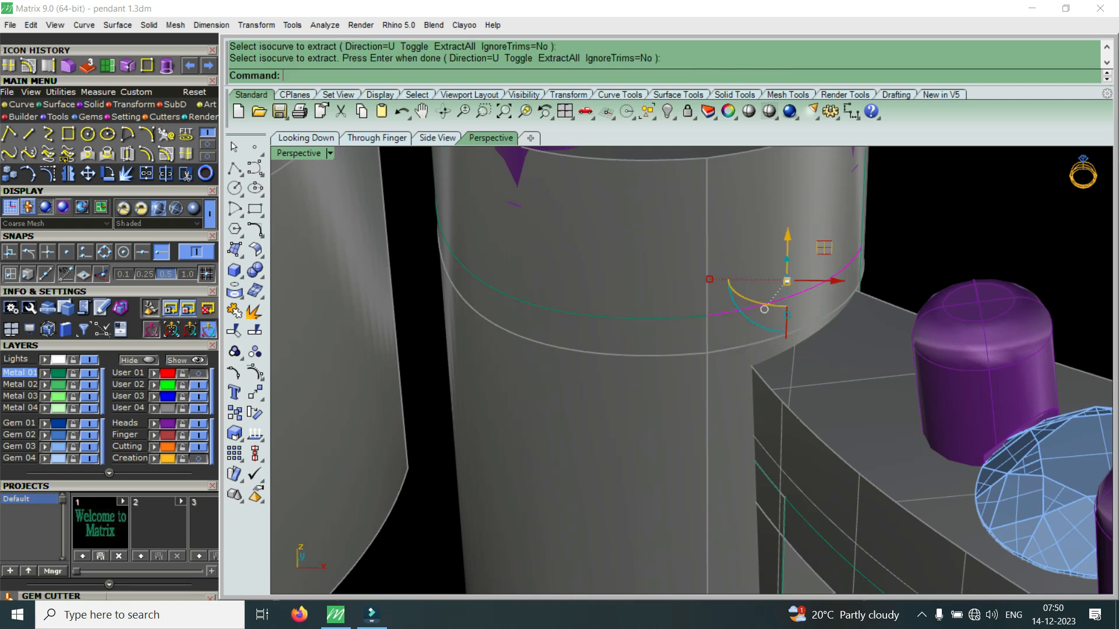
# Step: Trim away the parts of the two extended petal side walls above their horizontal isocurves
pyautogui.click(185, 174)
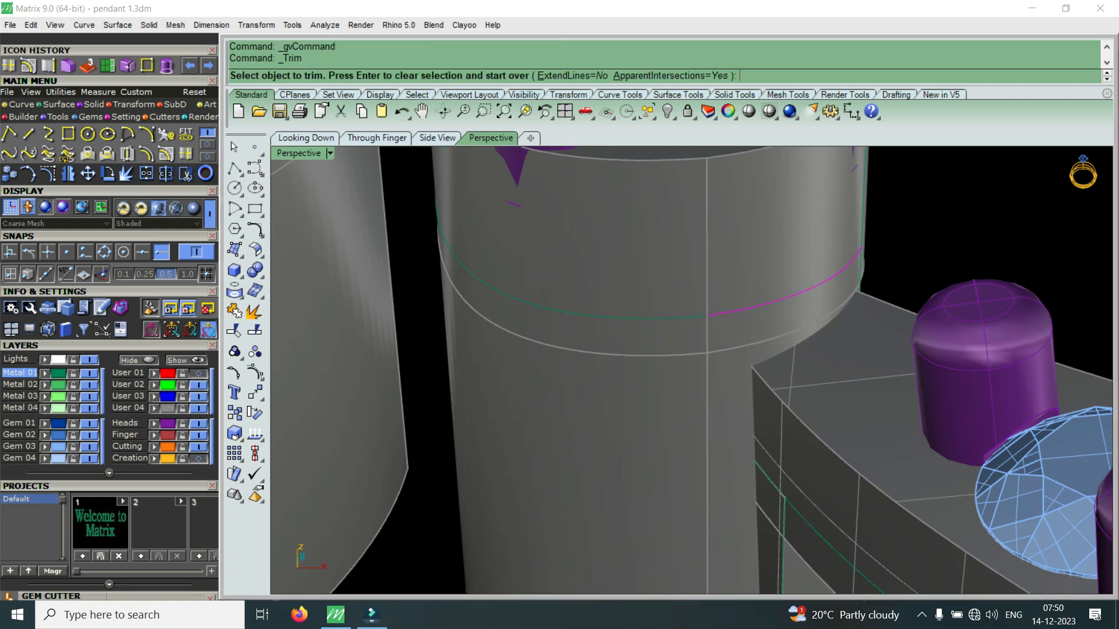
pyautogui.click(765, 284)
pyautogui.click(815, 310)
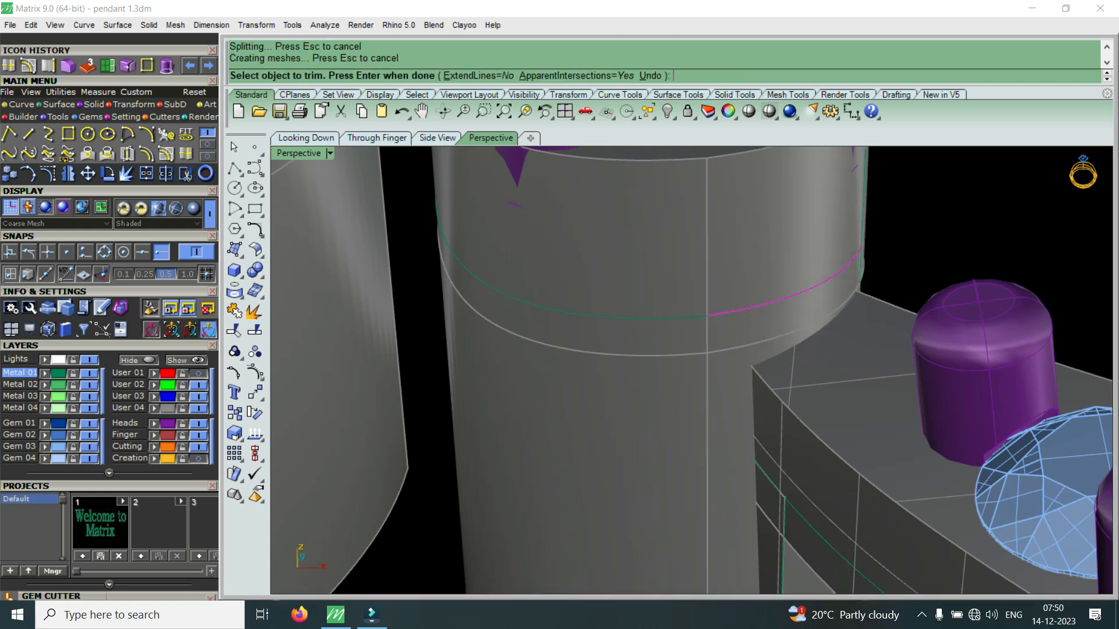
pyautogui.click(692, 330)
pyautogui.click(712, 357)
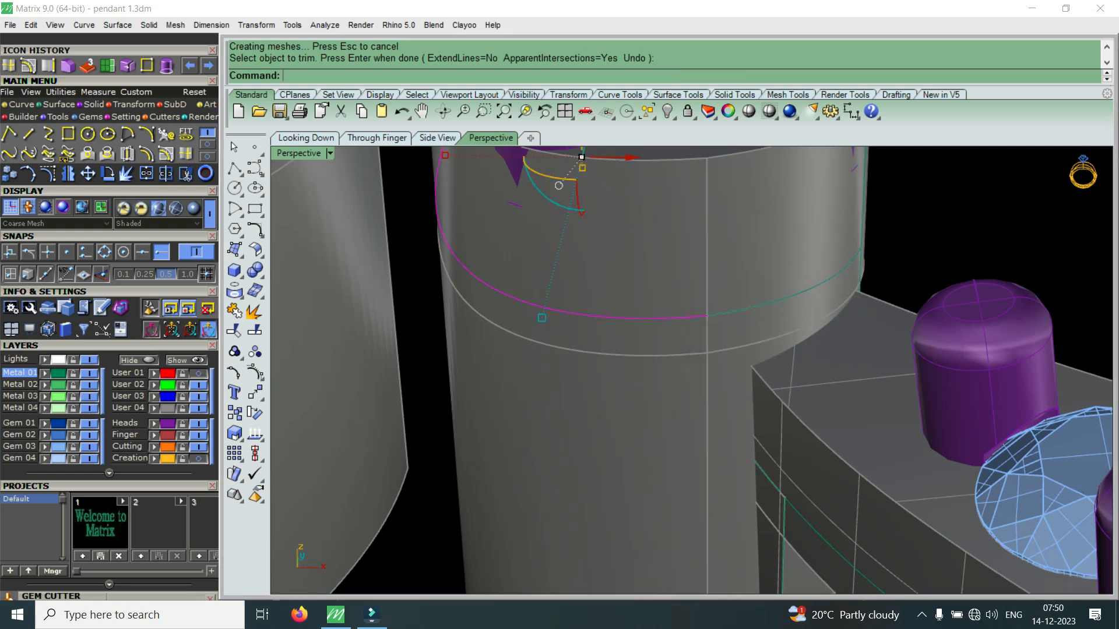
pyautogui.press('Return')
pyautogui.click(670, 286)
pyautogui.click(731, 324)
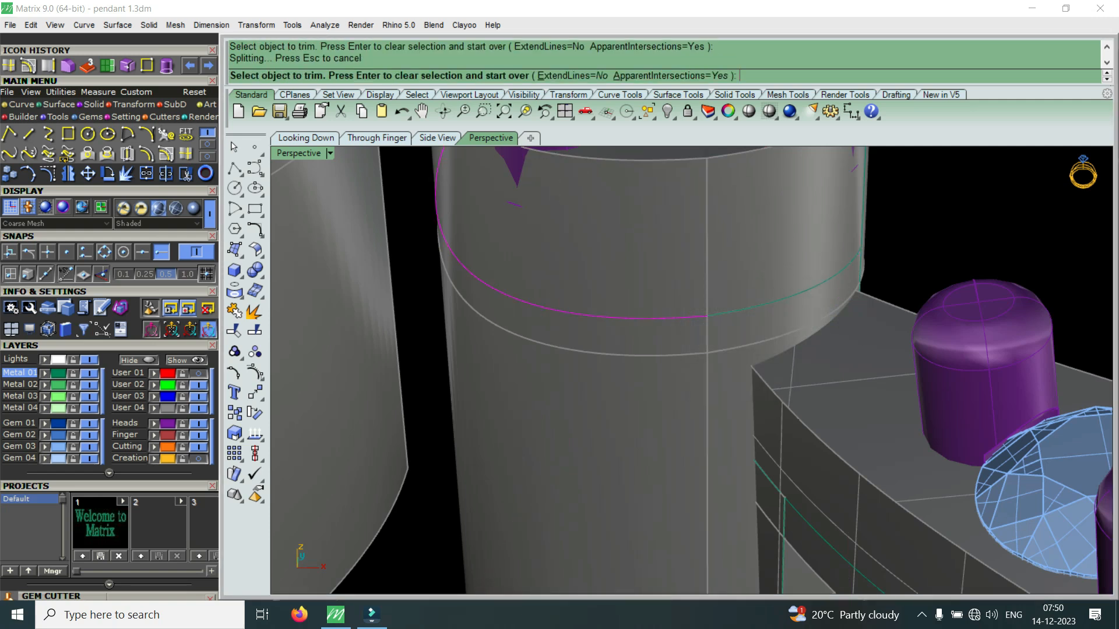
pyautogui.scroll(-5, 671, 327)
pyautogui.moveTo(670, 361); pyautogui.dragTo(720, 167, button='right')
pyautogui.moveTo(688, 327); pyautogui.dragTo(798, 254, button='right')
pyautogui.press('Escape')
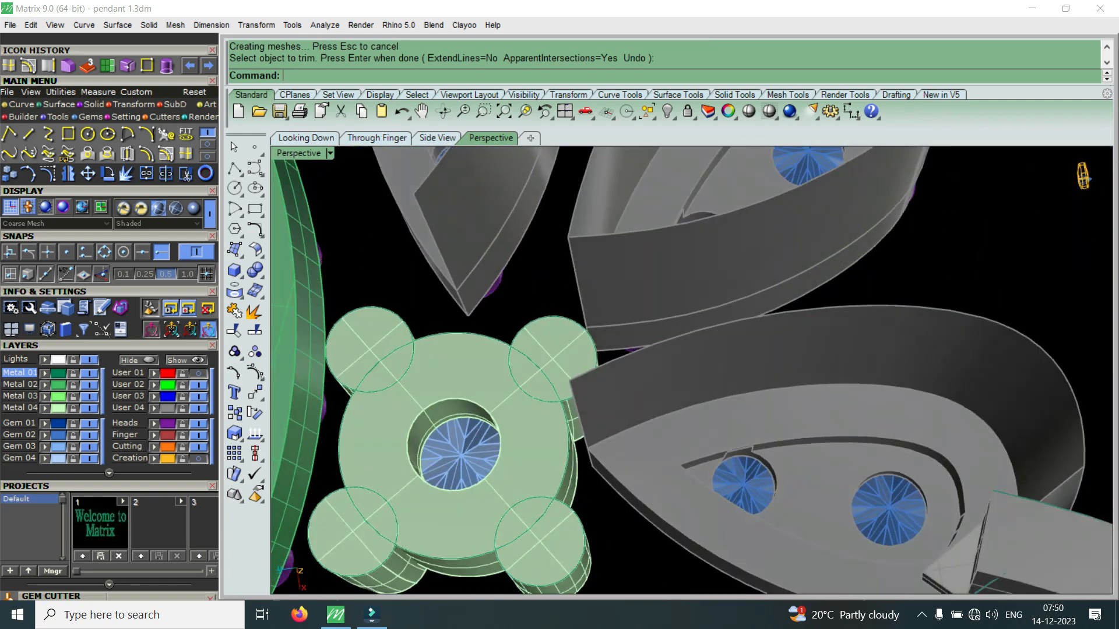
# Step: Switch to a maximised Looking Down view and examine the grey petals around the small four-prong setting
pyautogui.scroll(-6, 632, 370)
pyautogui.scroll(6, 693, 358)
pyautogui.moveTo(694, 358)
pyautogui.mouseDown(button='right')
pyautogui.moveTo(695, 399)
pyautogui.moveTo(683, 362)
pyautogui.mouseUp(button='right')
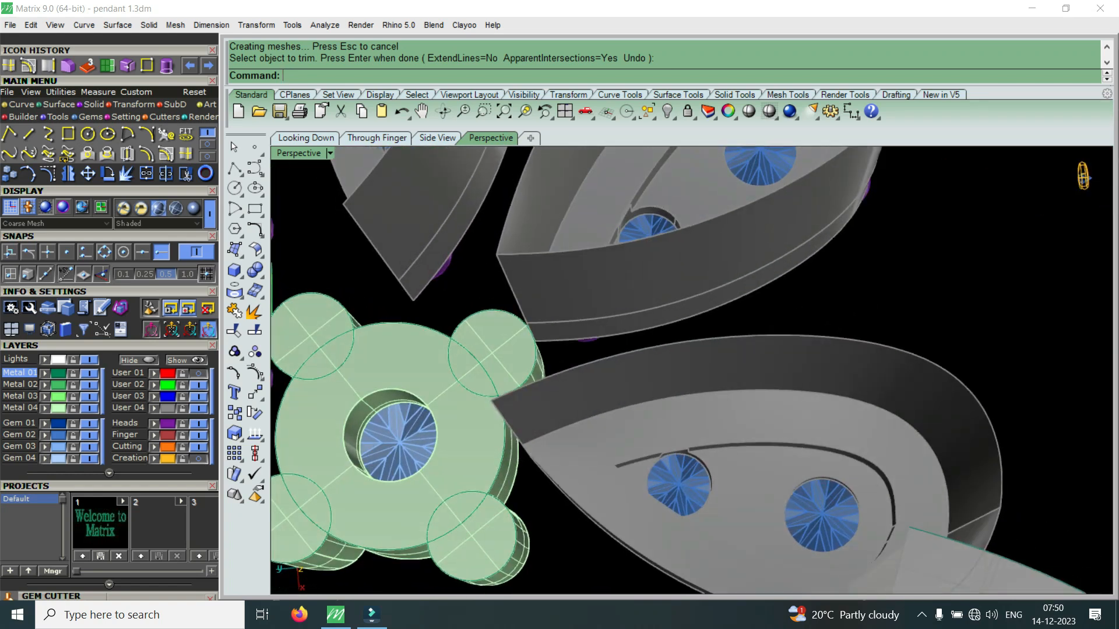
pyautogui.doubleClick(299, 154)
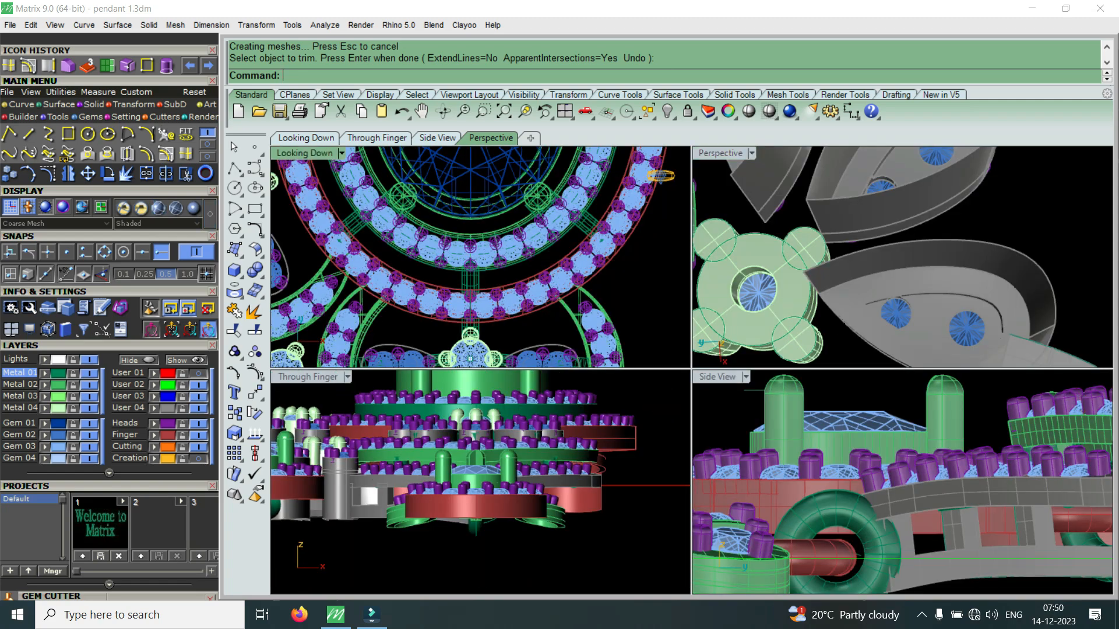
pyautogui.doubleClick(299, 154)
pyautogui.scroll(-8, 760, 377)
pyautogui.scroll(-4, 855, 370)
pyautogui.scroll(16, 665, 477)
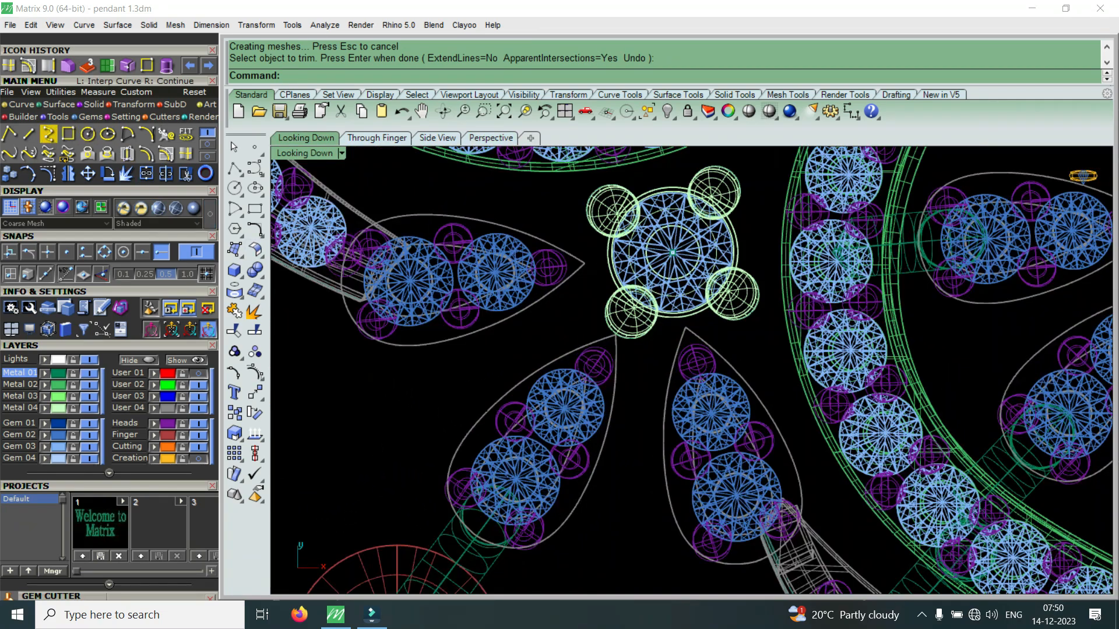
# Step: Compare the petal cluster around the small four-prong setting with the reference photo of the pendant
pyautogui.click(68, 133)
pyautogui.scroll(-3, 625, 439)
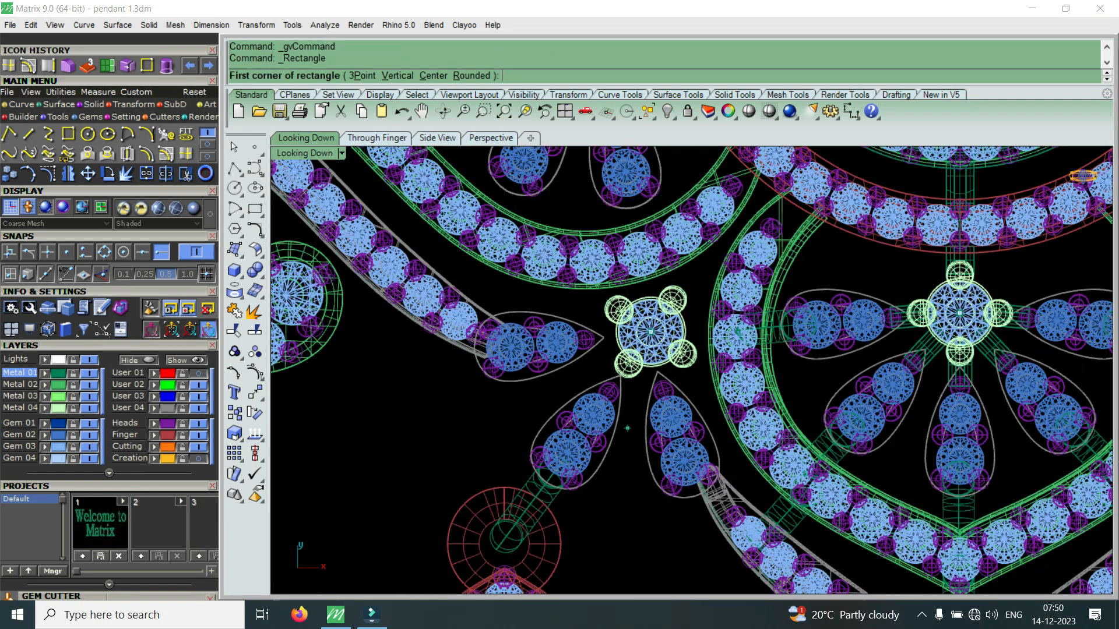
pyautogui.scroll(6, 617, 421)
pyautogui.scroll(-2, 614, 417)
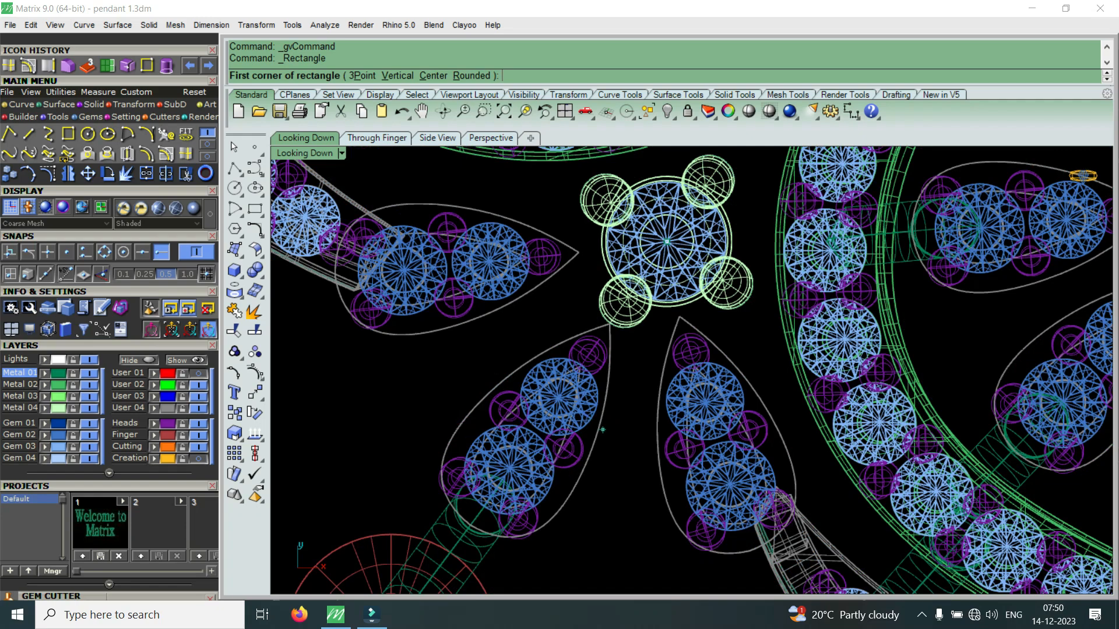
pyautogui.scroll(1, 603, 429)
pyautogui.scroll(-5, 508, 366)
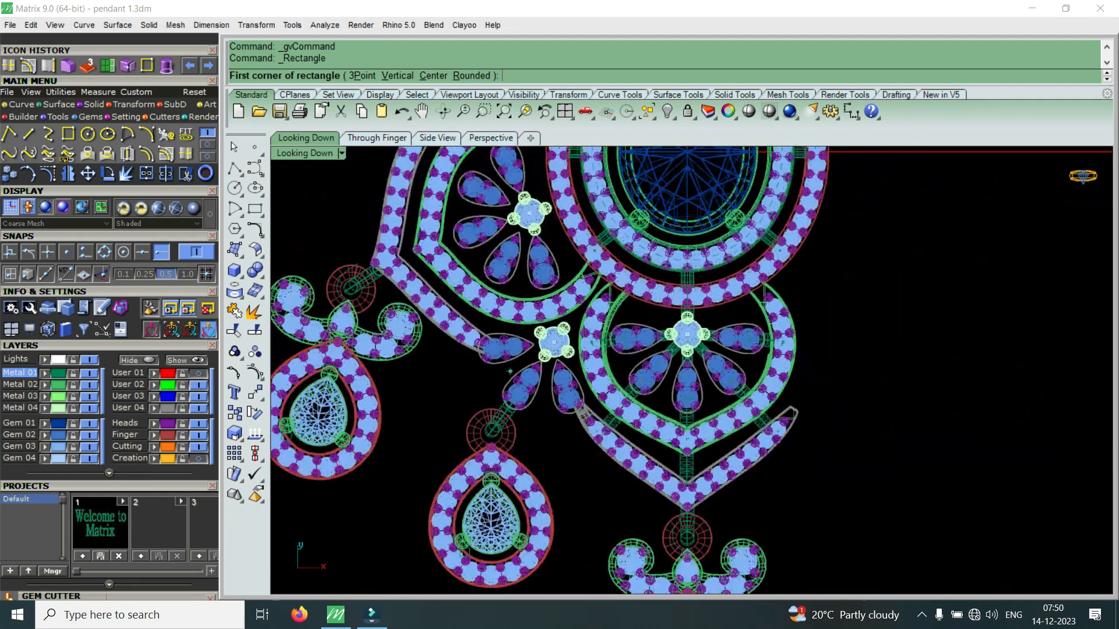
pyautogui.scroll(5, 957, 424)
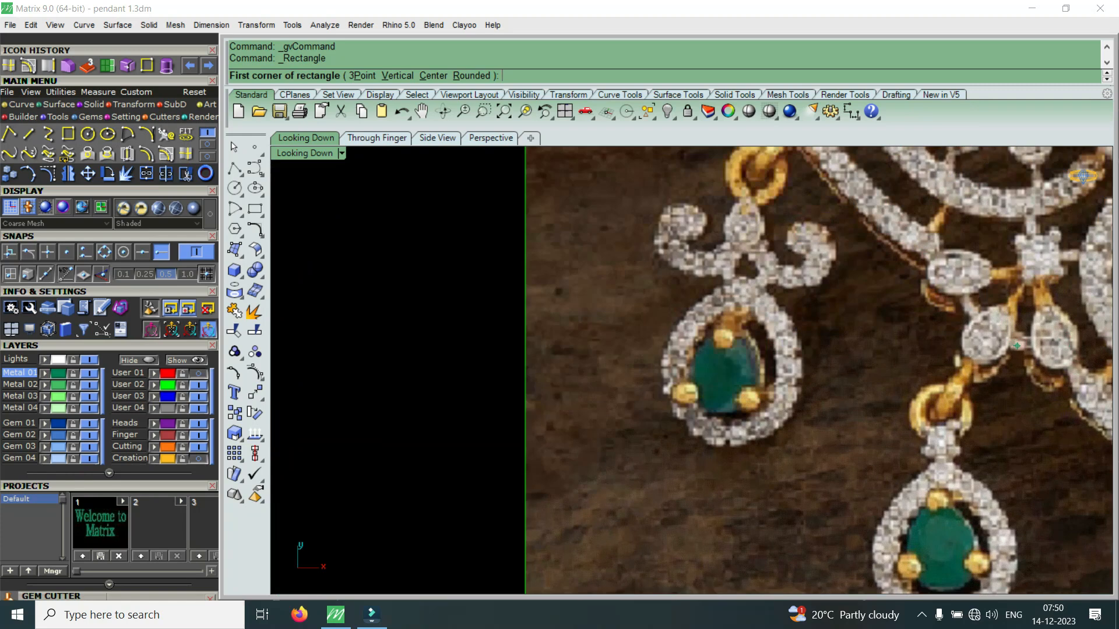
pyautogui.scroll(-5, 1018, 351)
pyautogui.scroll(4, 600, 449)
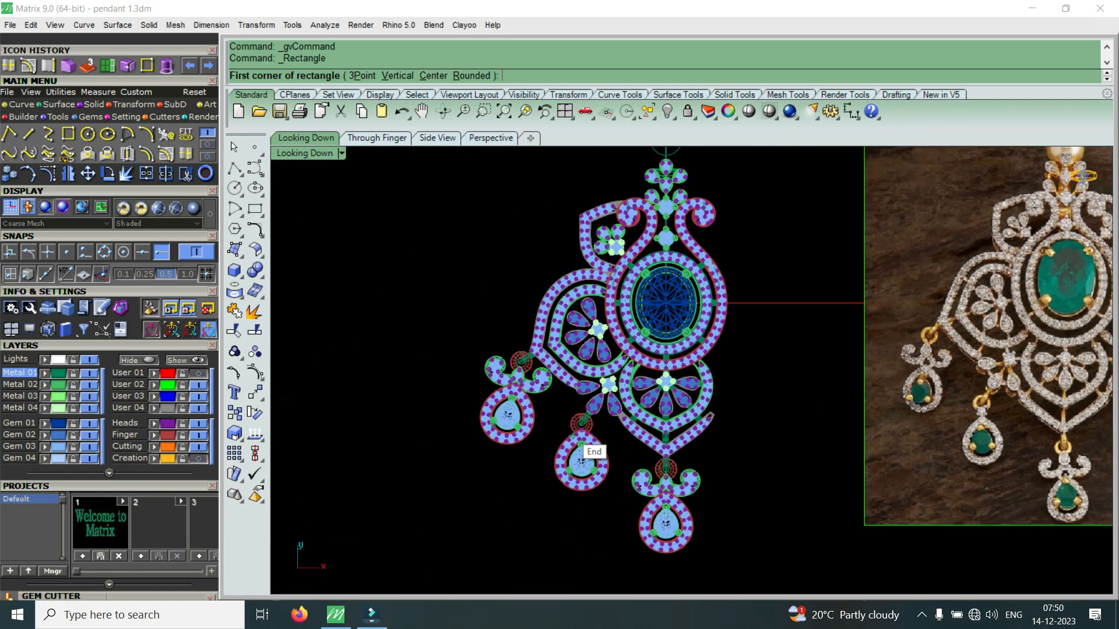
pyautogui.scroll(3, 613, 419)
pyautogui.press('Escape')
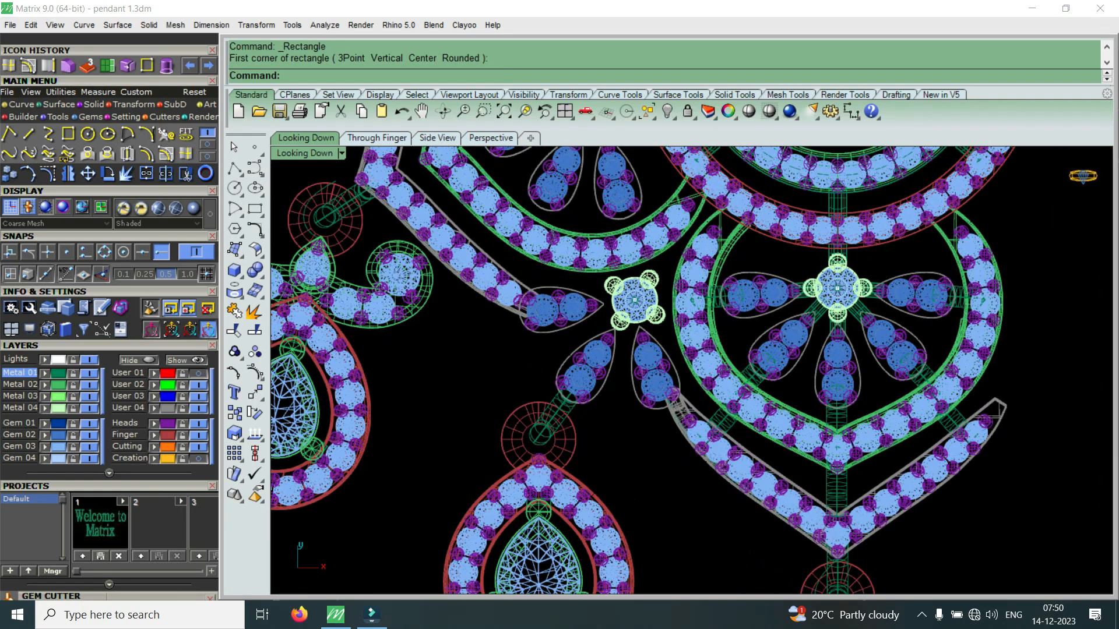
# Step: Draw a small rectangle between the two grey petals beneath the four-prong setting in the Looking Down view
pyautogui.click(147, 65)
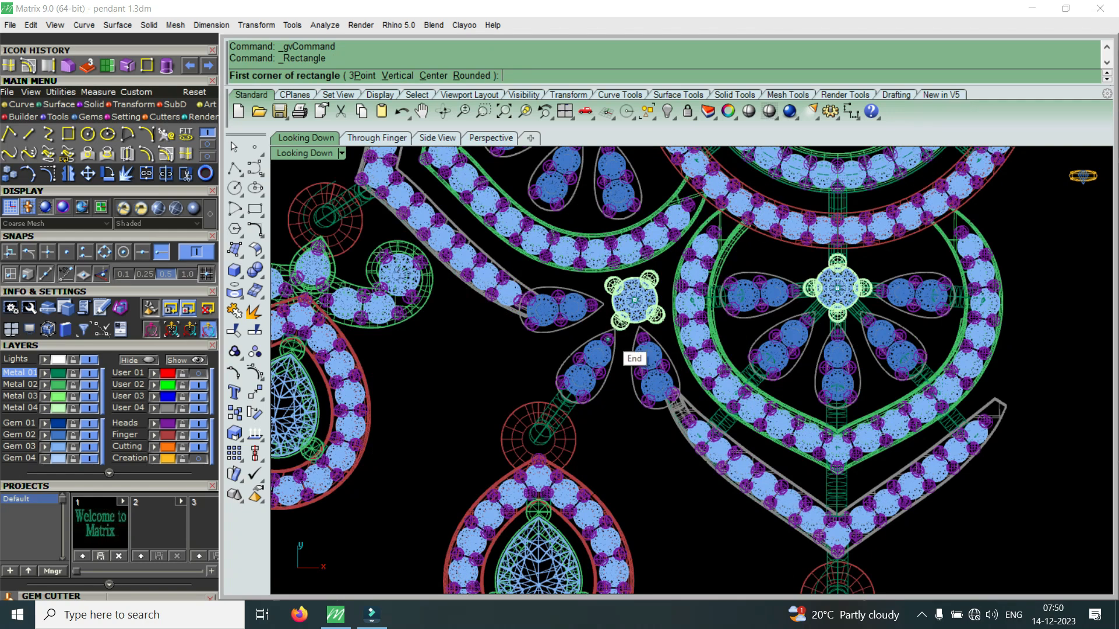
pyautogui.scroll(5, 626, 385)
pyautogui.click(626, 392)
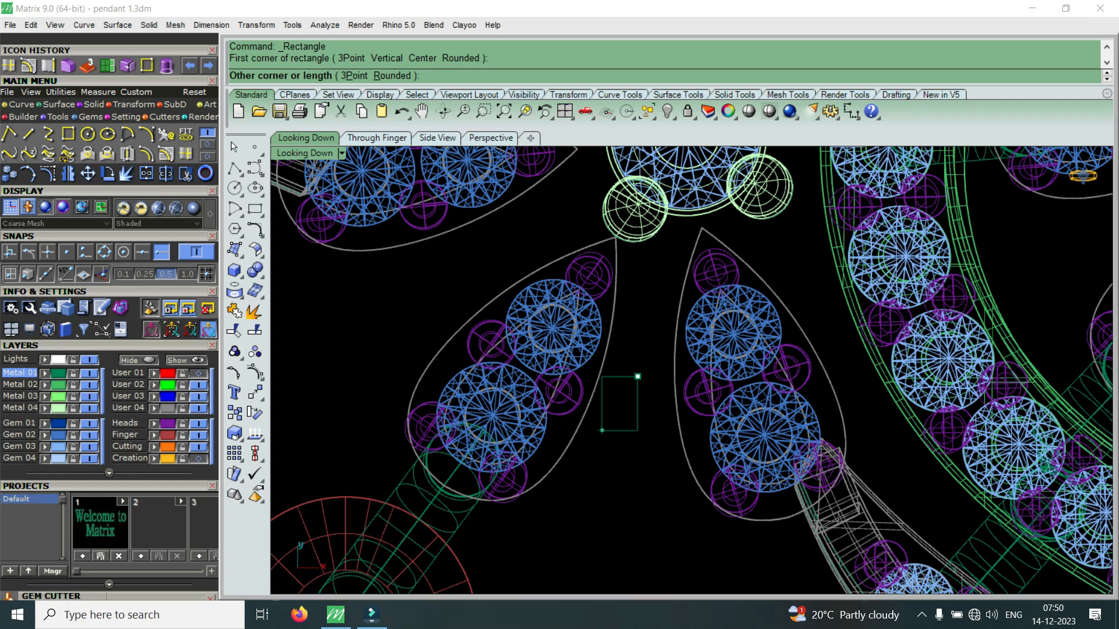
pyautogui.click(637, 377)
pyautogui.click(638, 386)
# Step: Rotate, move and resize the rectangle so it bridges the gap between the two neighbouring petals' side walls
pyautogui.moveTo(600, 459); pyautogui.dragTo(684, 413)
pyautogui.scroll(5, 636, 403)
pyautogui.press('alt')
pyautogui.moveTo(605, 350); pyautogui.dragTo(611, 310)
pyautogui.moveTo(599, 397); pyautogui.dragTo(598, 409)
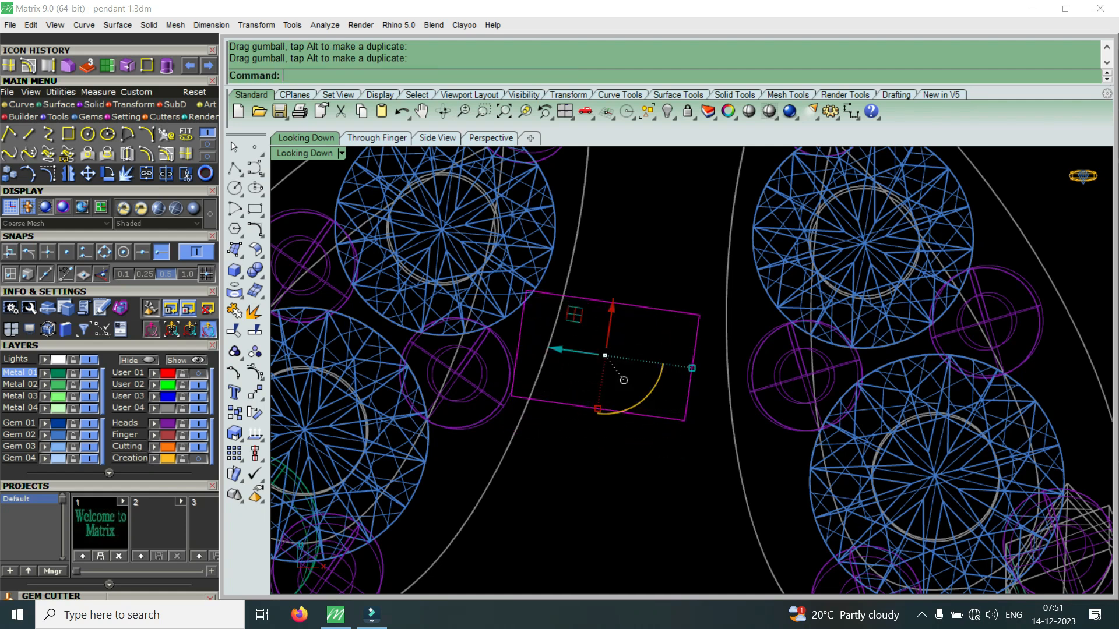
pyautogui.moveTo(692, 368); pyautogui.dragTo(731, 374)
pyautogui.moveTo(611, 309); pyautogui.dragTo(609, 326)
pyautogui.moveTo(553, 368); pyautogui.dragTo(582, 371)
# Step: Extrude the bridging rectangle downward as a solid bar between the two petal walls
pyautogui.scroll(-8, 585, 371)
pyautogui.hotkey('ctrl', 'm')
pyautogui.click(491, 137)
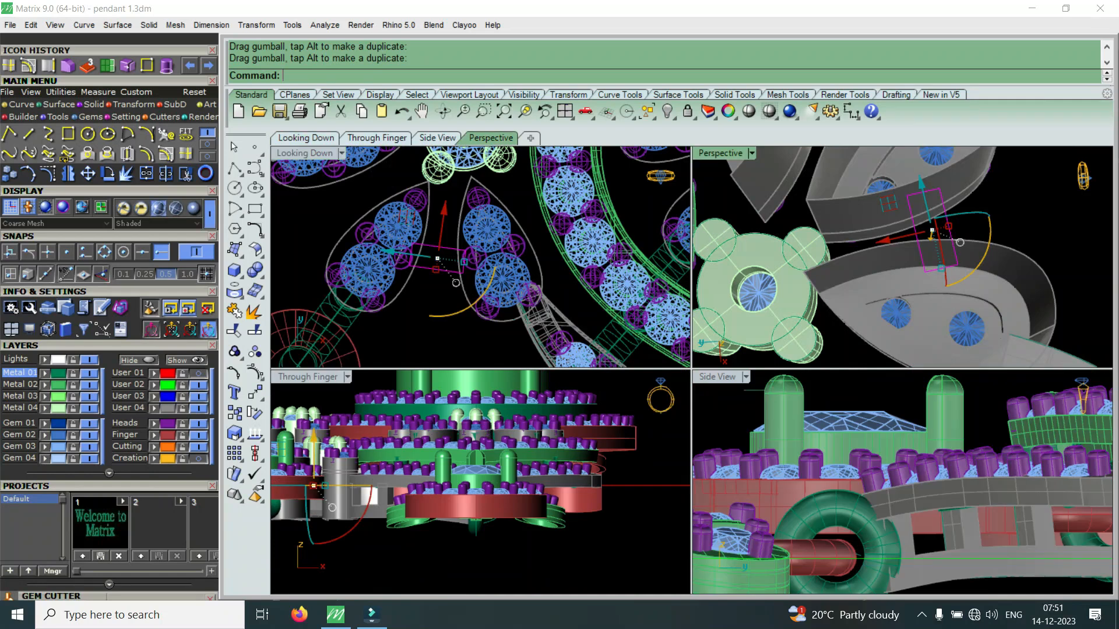
pyautogui.scroll(8, 641, 286)
pyautogui.moveTo(644, 289); pyautogui.dragTo(539, 326, button='right')
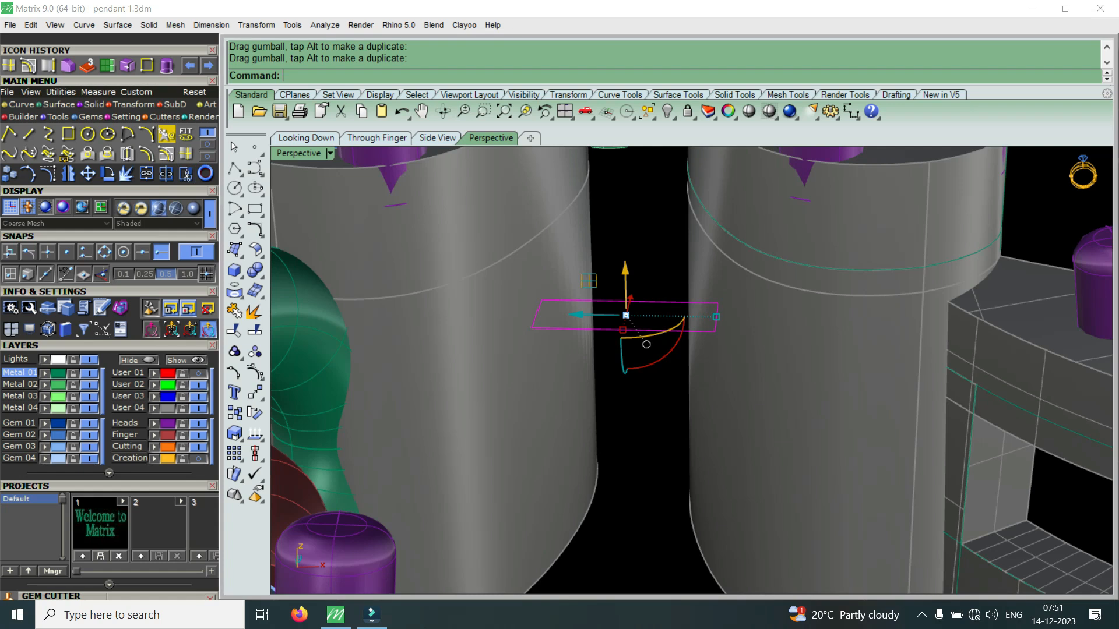
pyautogui.press('Return')
pyautogui.scroll(-6, 651, 428)
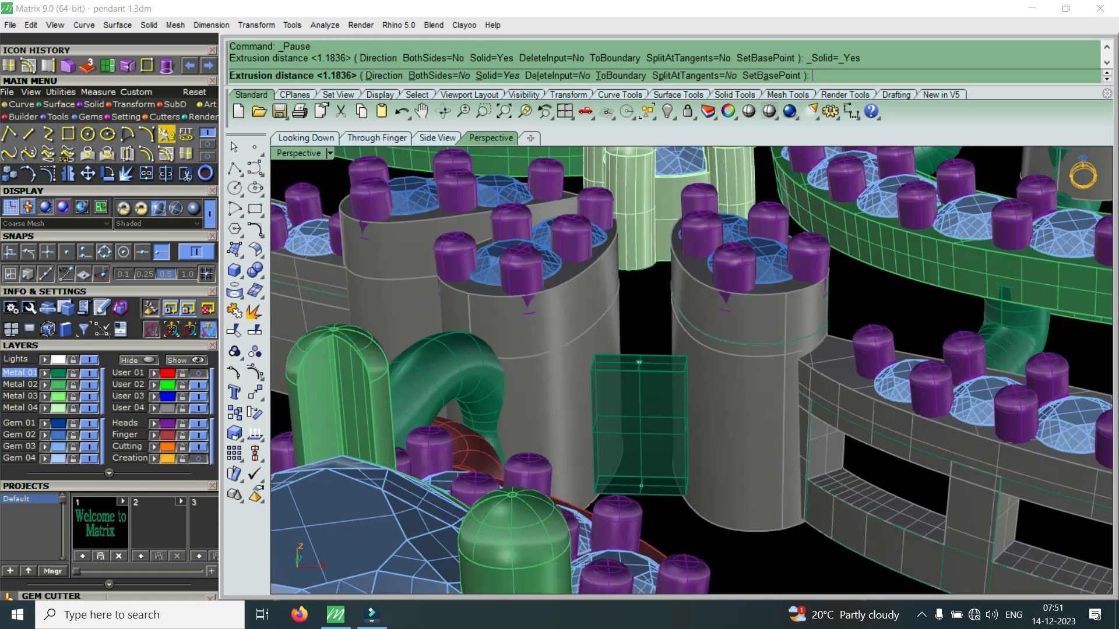
pyautogui.click(647, 515)
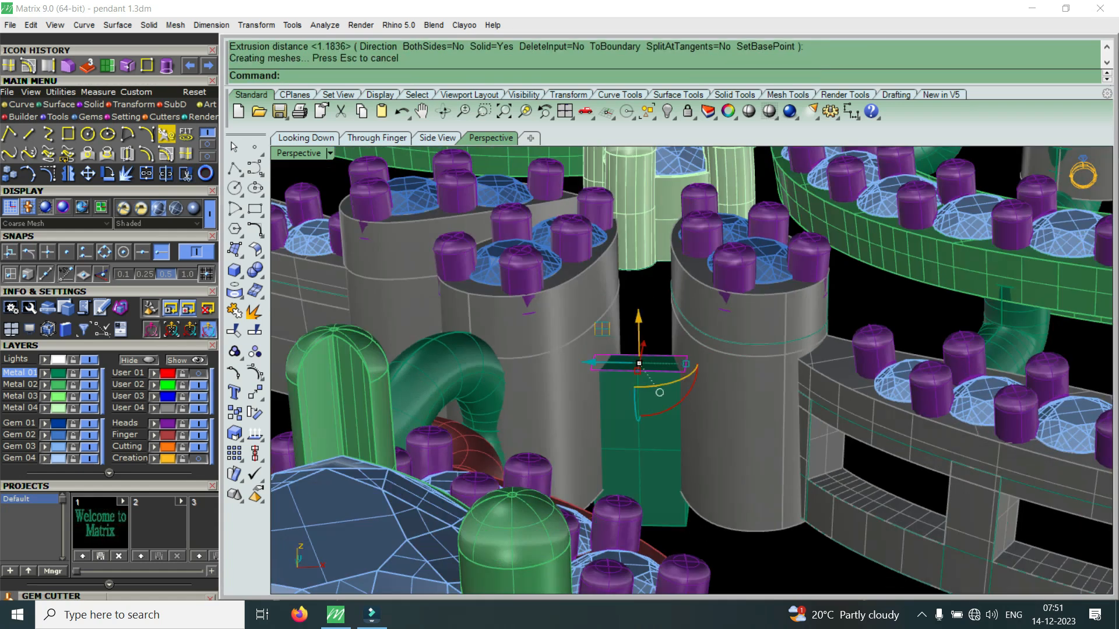
# Step: Adjust the solid bar's vertical position to fit within the height of the petal side walls
pyautogui.moveTo(640, 397); pyautogui.dragTo(640, 344)
pyautogui.scroll(6, 661, 424)
pyautogui.moveTo(661, 425); pyautogui.dragTo(633, 361, button='right')
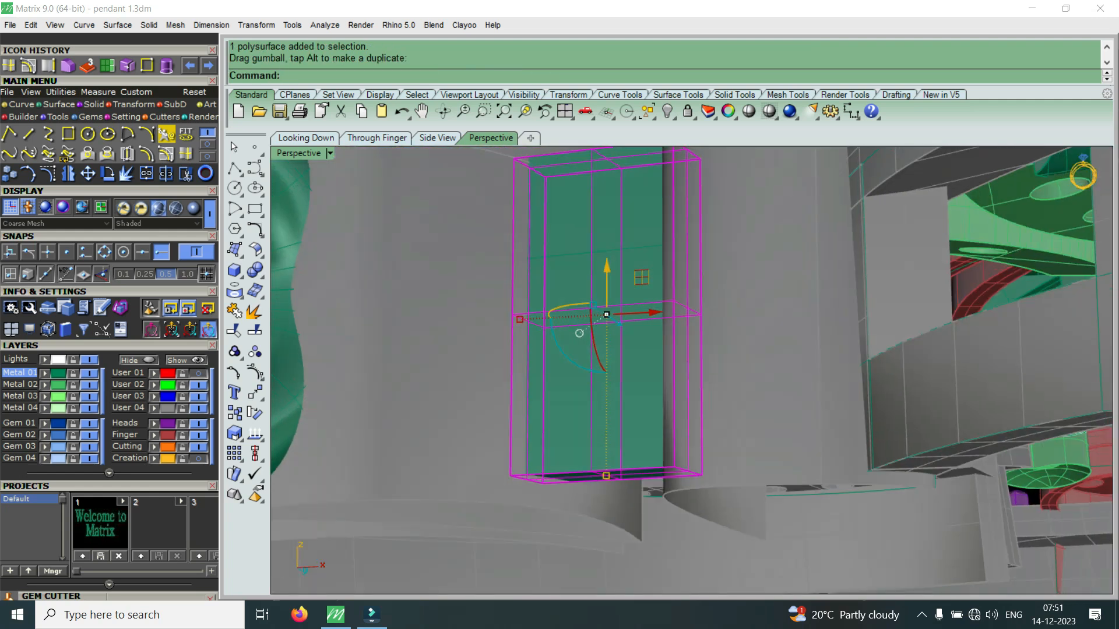
pyautogui.moveTo(606, 281); pyautogui.dragTo(607, 307)
pyautogui.press('Escape')
# Step: Extract a V-direction isocurve on the petal side wall right beside the bridging bar
pyautogui.scroll(-5, 605, 306)
pyautogui.moveTo(605, 305); pyautogui.dragTo(640, 149, button='right')
pyautogui.scroll(4, 609, 300)
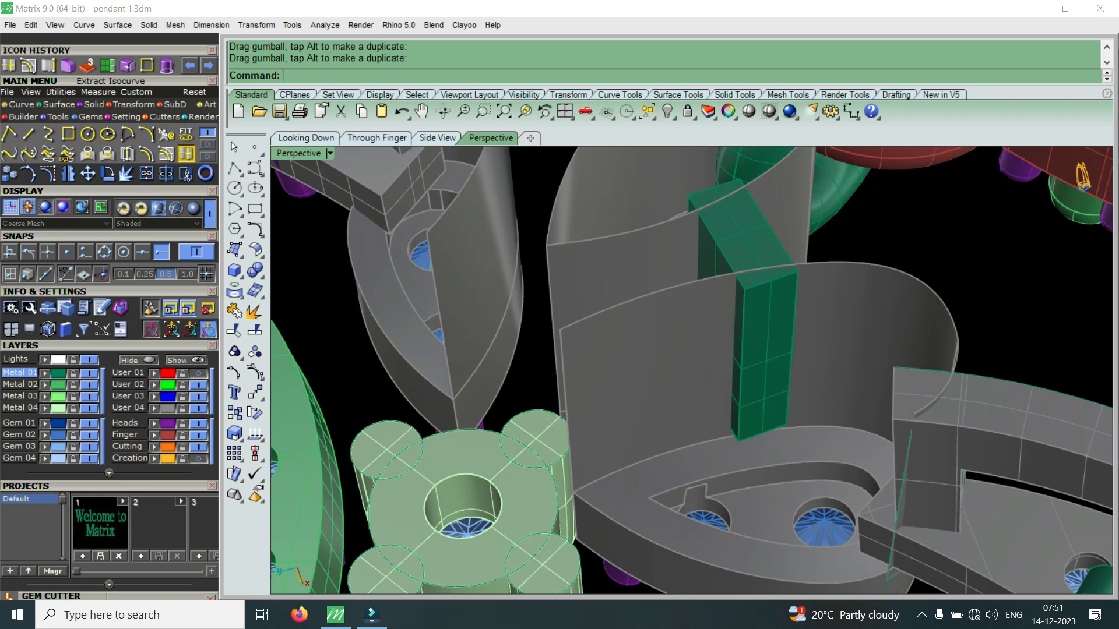
pyautogui.click(186, 154)
pyautogui.click(723, 350)
pyautogui.scroll(3, 723, 350)
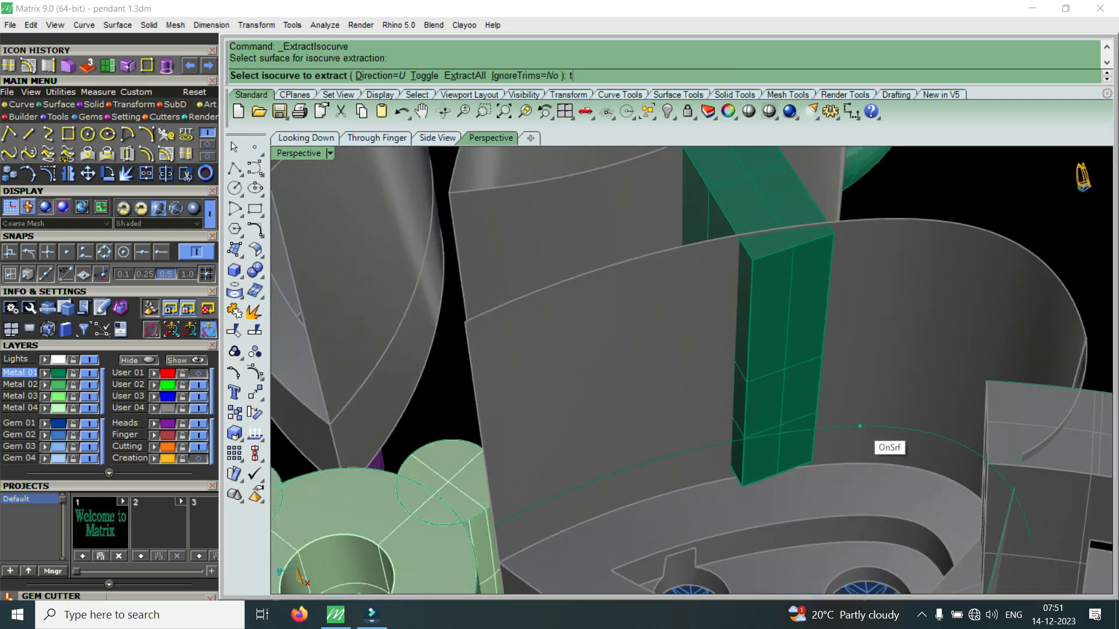
pyautogui.press('Return')
pyautogui.click(728, 380)
pyautogui.press('Return')
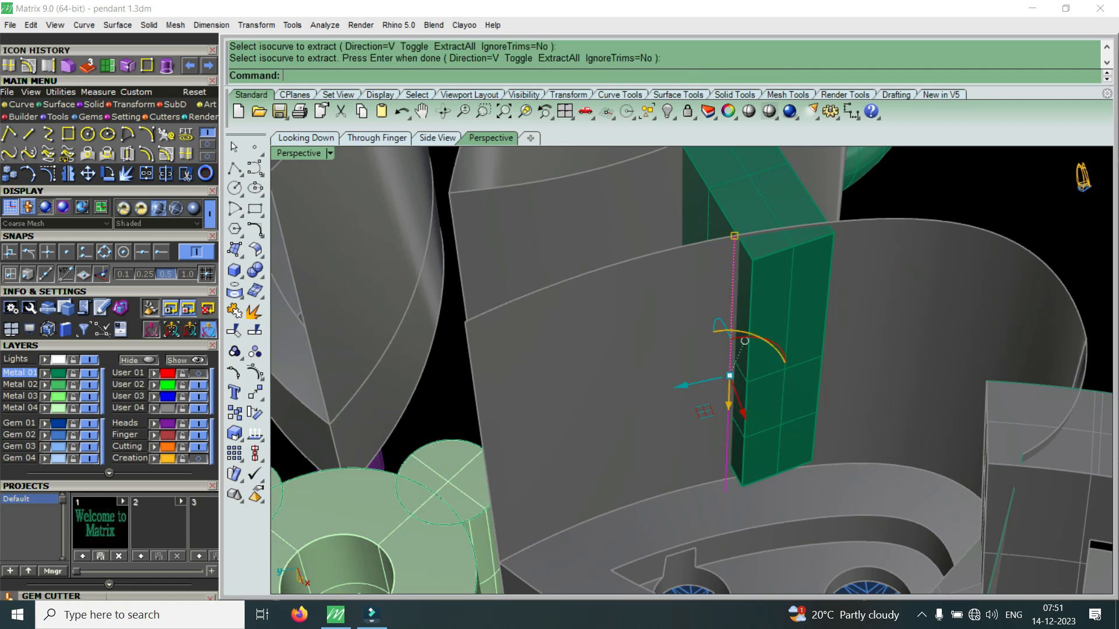
# Step: Trim away the petal side wall between the vertical isocurve and the petal's pointed tip
pyautogui.click(185, 173)
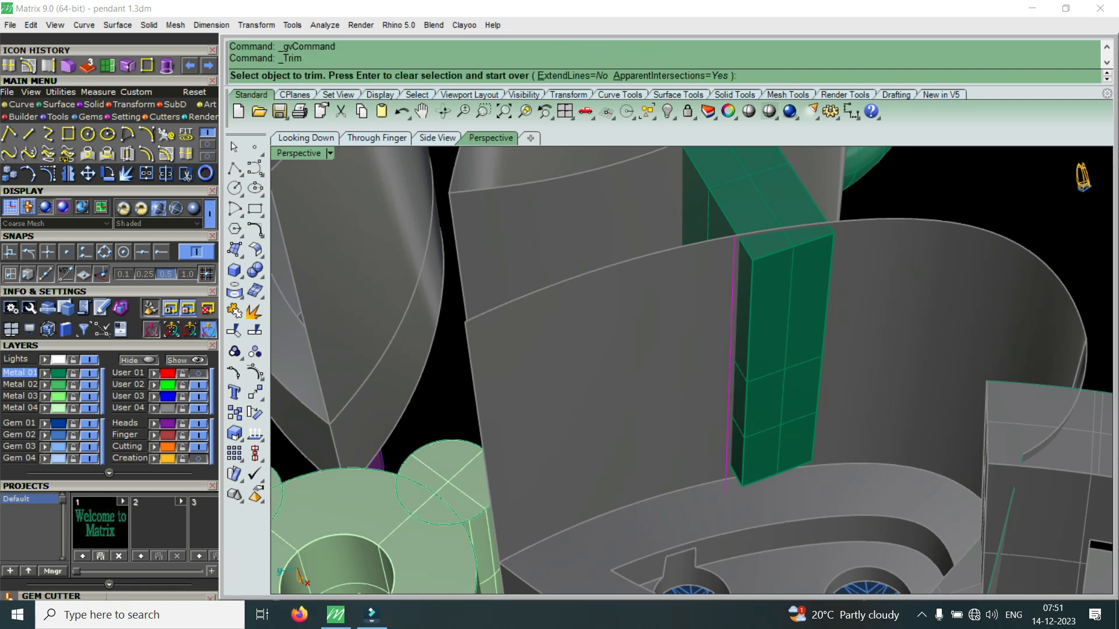
pyautogui.click(658, 373)
pyautogui.press('Return')
pyautogui.moveTo(659, 373); pyautogui.dragTo(635, 461, button='right')
pyautogui.scroll(-3, 688, 419)
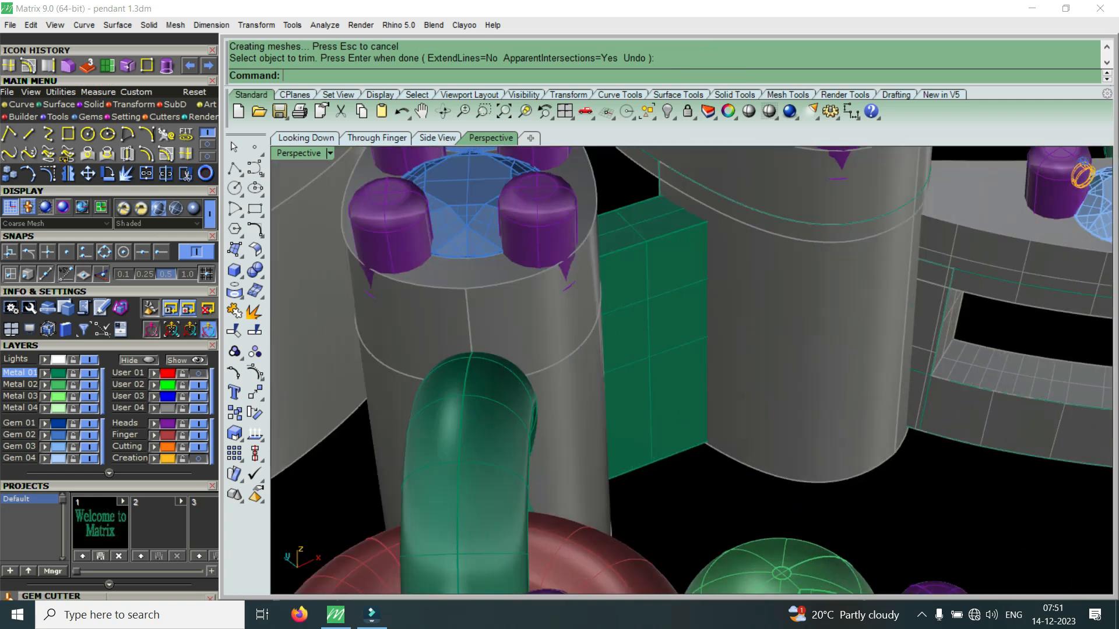
# Step: Duplicate the trimmed side wall's lower edge and offset the curve 0.8 upward on the wall surface
pyautogui.scroll(2, 729, 431)
pyautogui.click(166, 154)
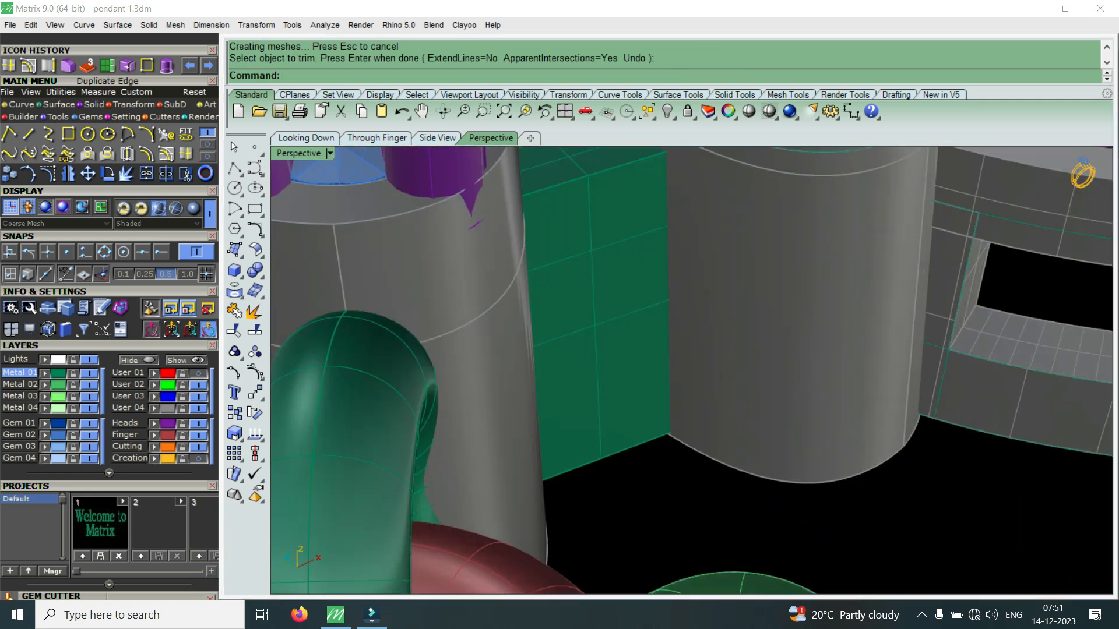
pyautogui.click(757, 477)
pyautogui.press('Return')
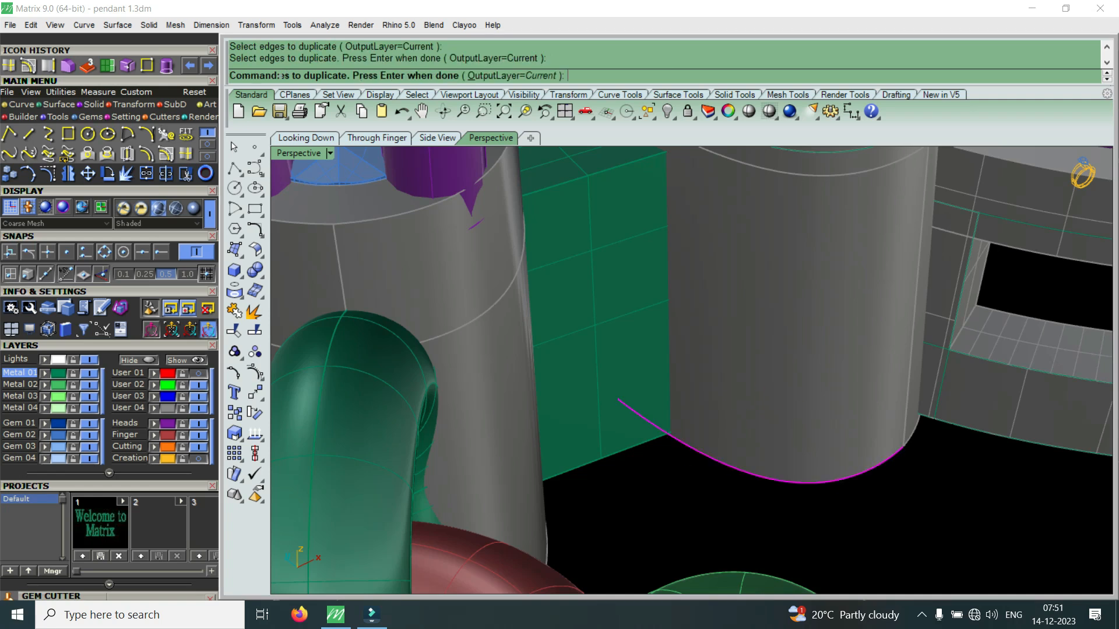
pyautogui.click(166, 154)
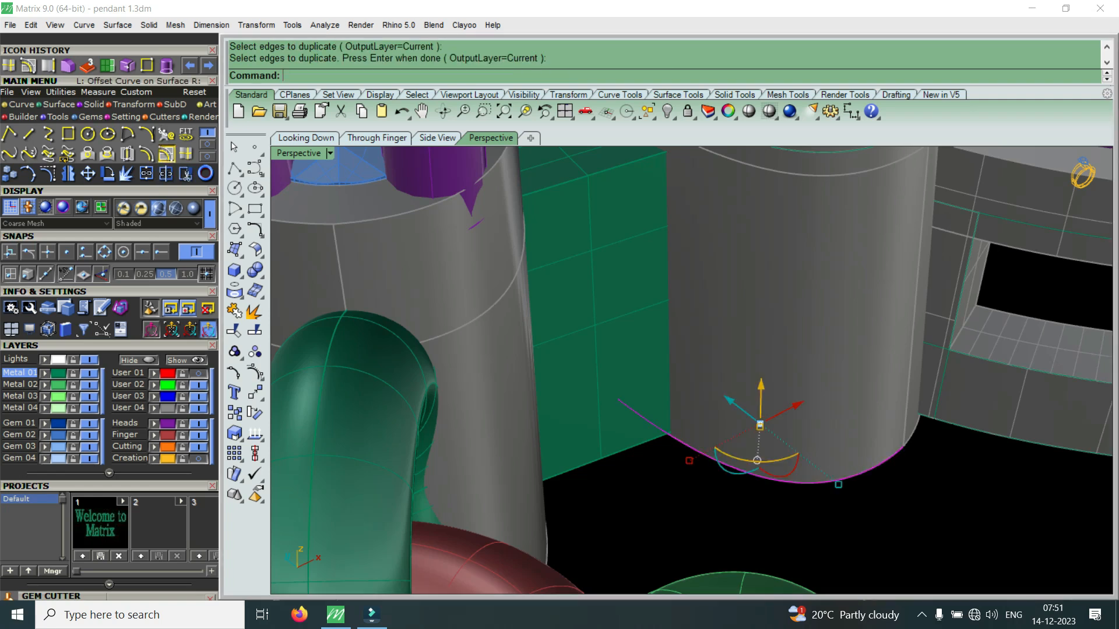
pyautogui.click(752, 362)
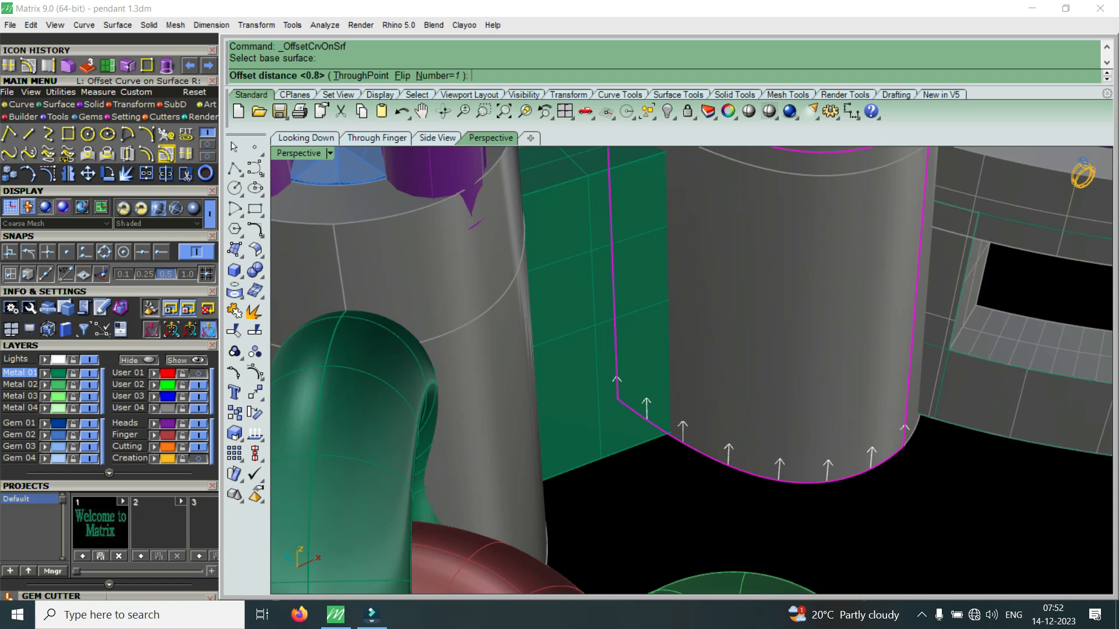
pyautogui.press('Return')
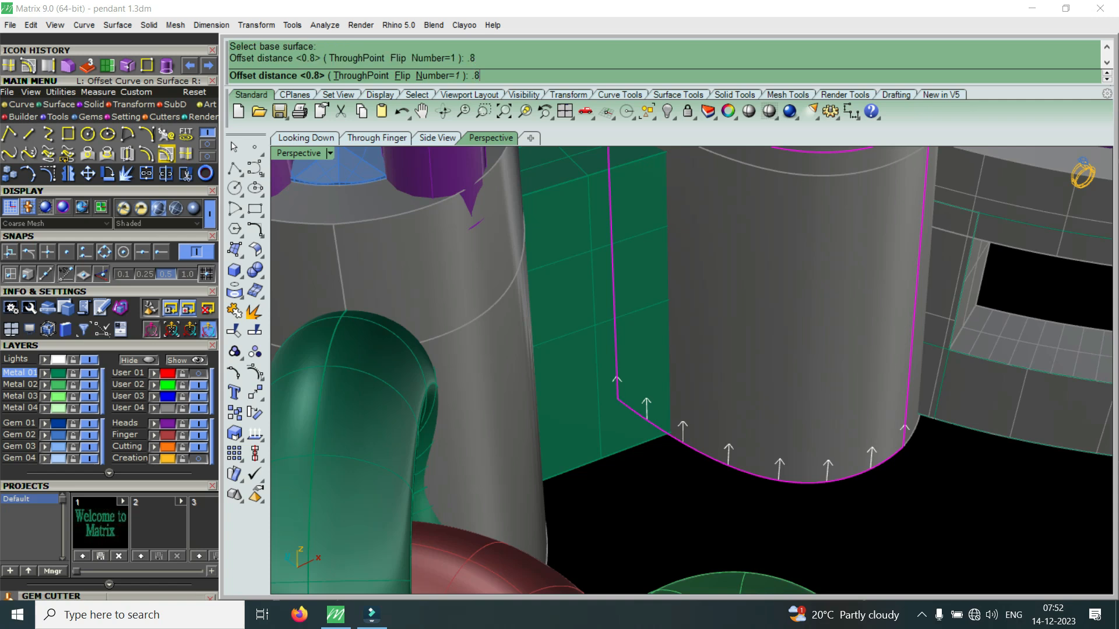
pyautogui.scroll(-6, 616, 317)
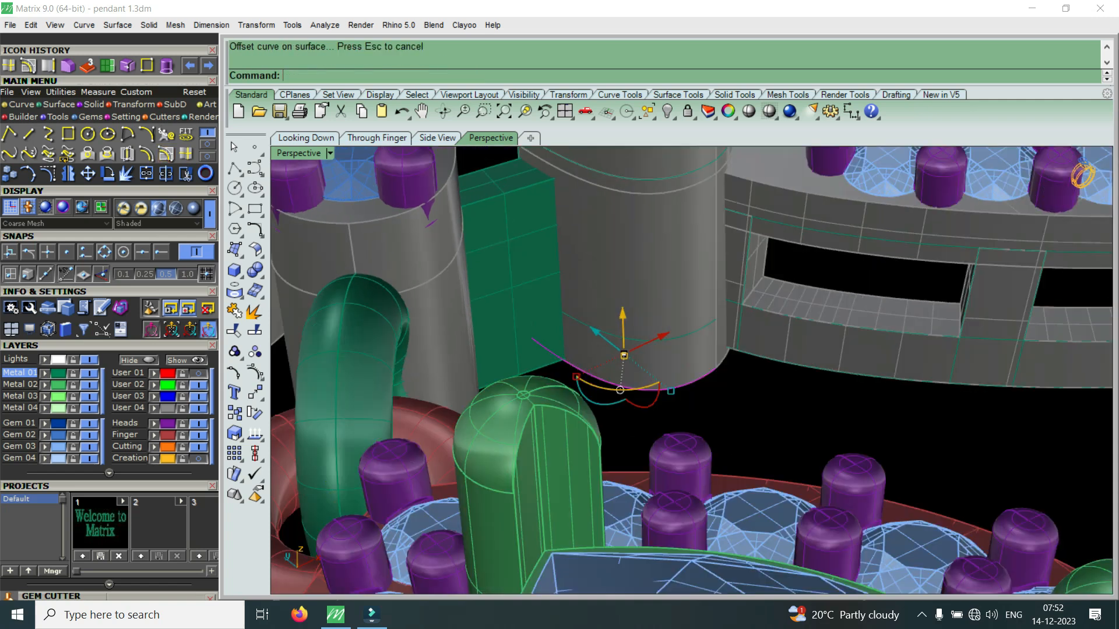
# Step: Extract a V-direction isocurve on the petal side wall slightly inside its contact with the bridging bar
pyautogui.scroll(5, 793, 331)
pyautogui.moveTo(793, 331); pyautogui.dragTo(795, 370, button='right')
pyautogui.scroll(-8, 795, 371)
pyautogui.scroll(3, 641, 303)
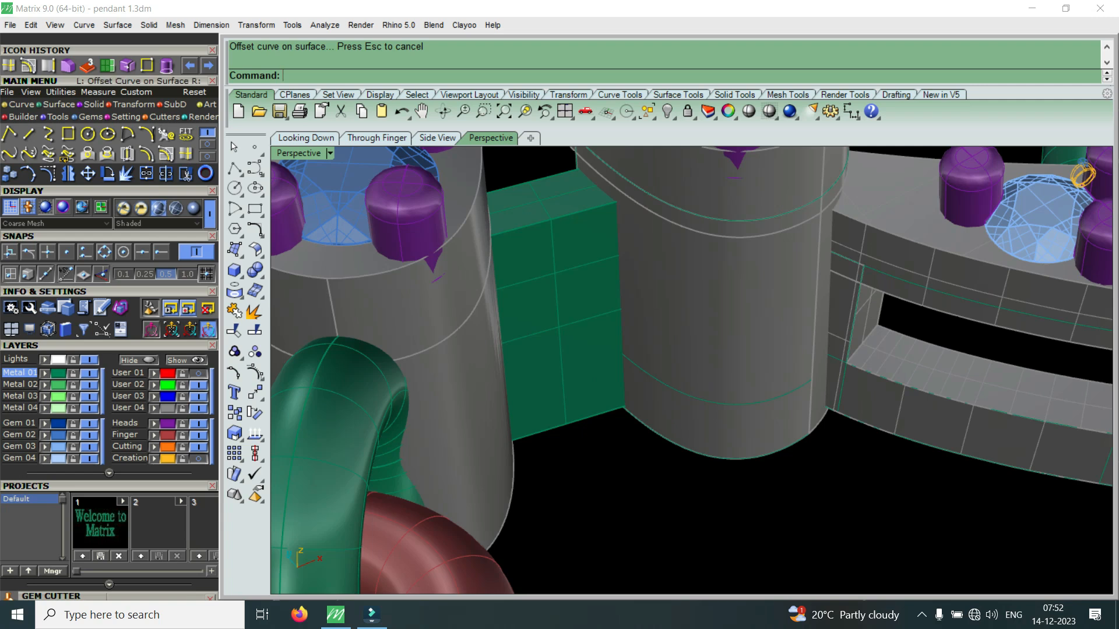
pyautogui.click(186, 154)
pyautogui.click(654, 306)
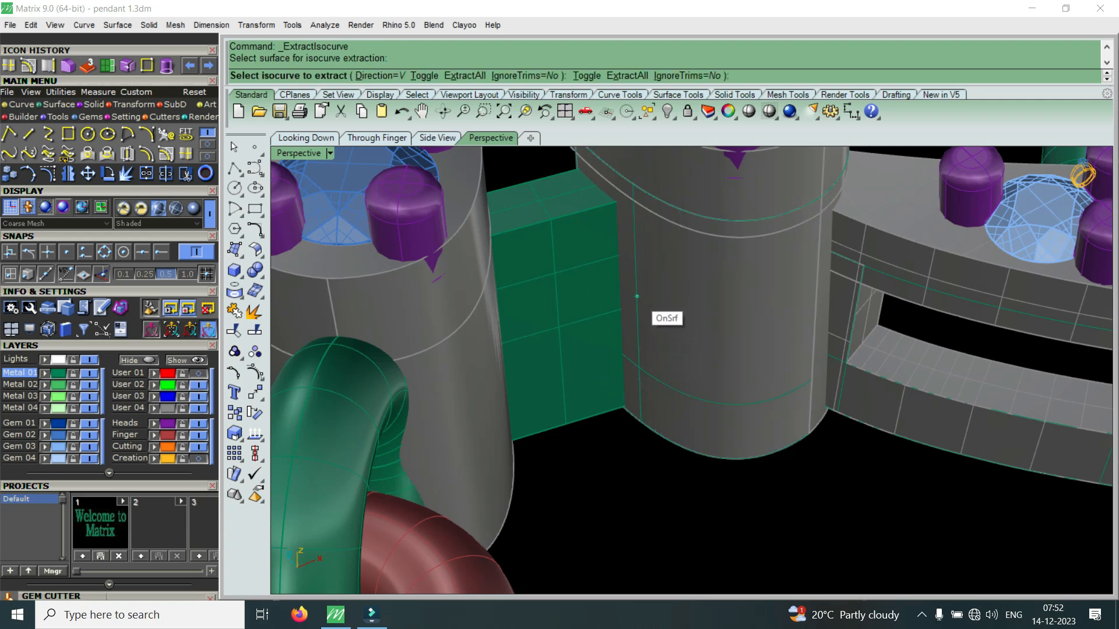
pyautogui.click(634, 296)
pyautogui.press('Return')
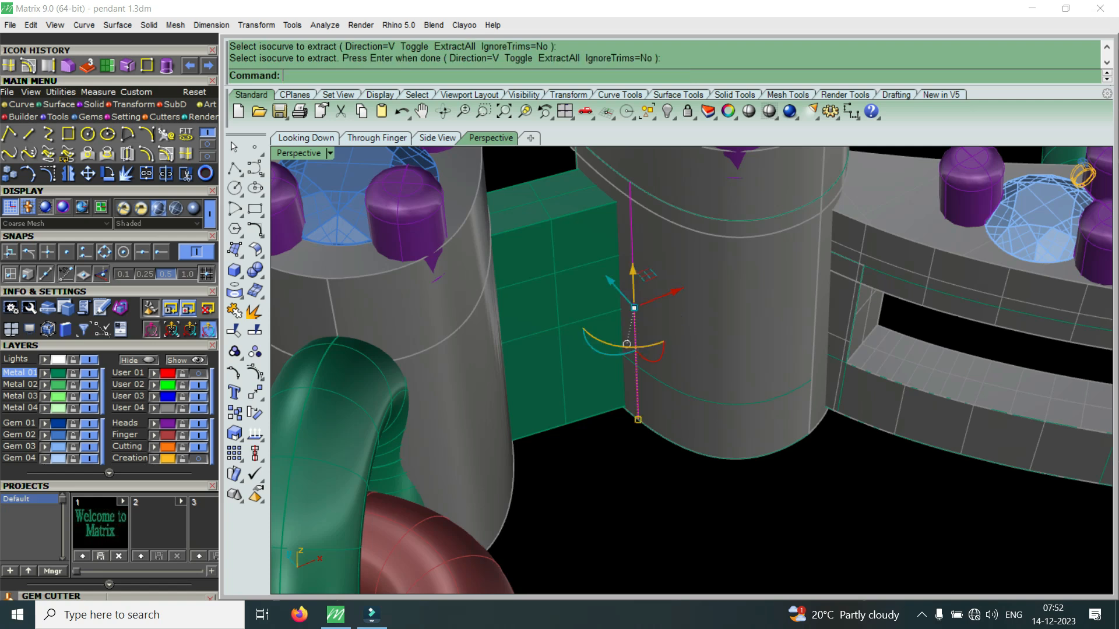
# Step: Trim a window out of the petal side wall using the vertical isocurve and the offset lower curve
pyautogui.keyDown('shift'); pyautogui.click(683, 394); pyautogui.keyUp('shift')
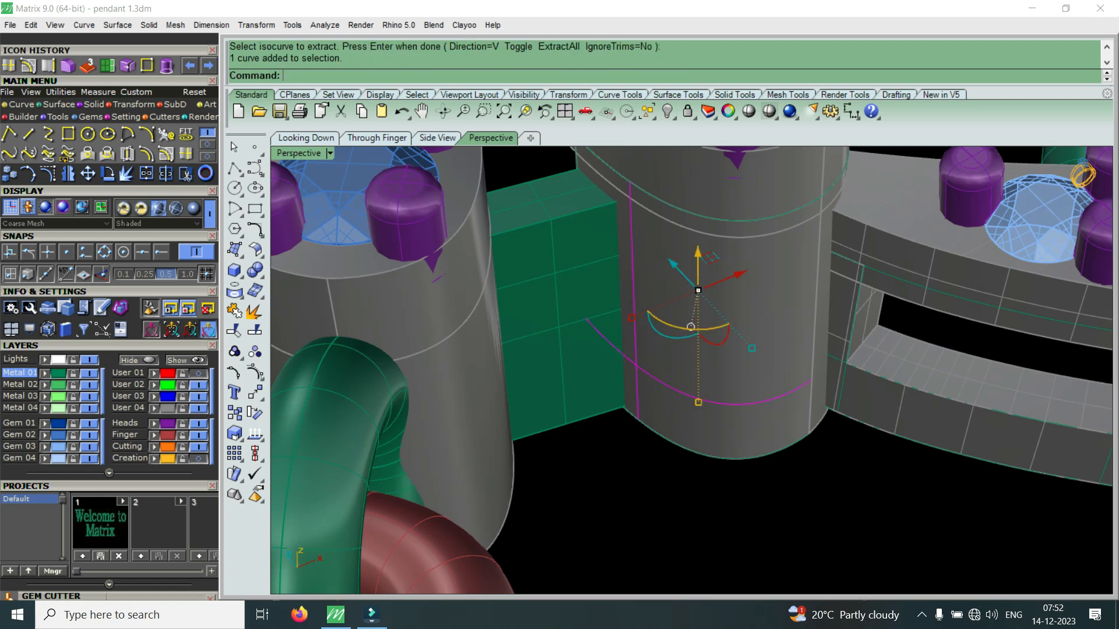
pyautogui.click(185, 173)
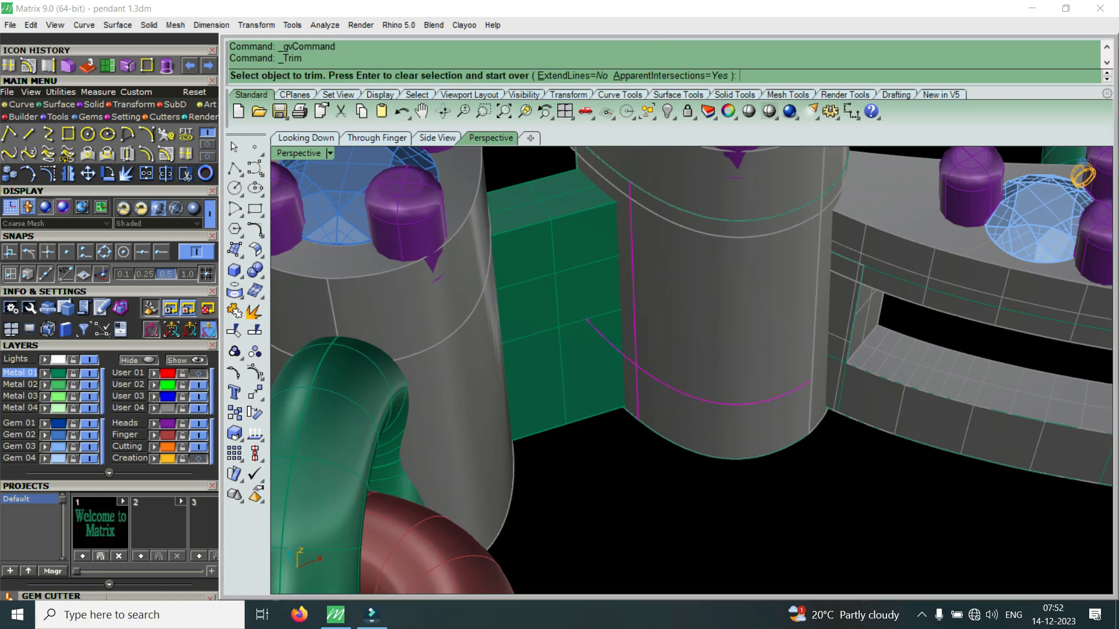
pyautogui.click(717, 245)
pyautogui.press('Return')
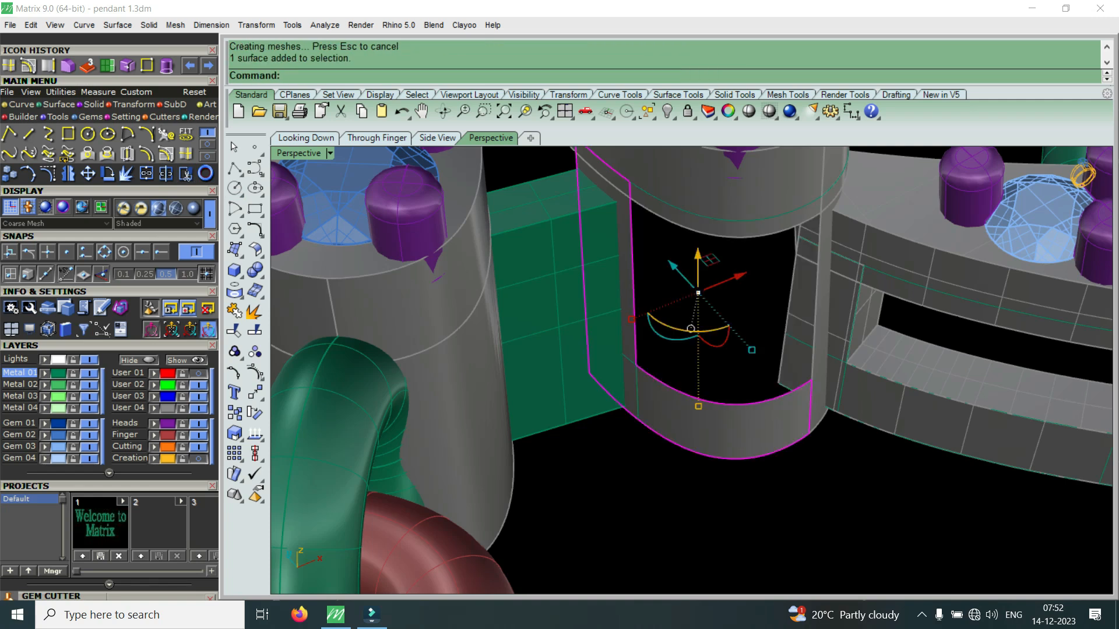
# Step: Join the windowed wall with the adjacent wall surface and offset them inward 0.65 as a solid with round corners
pyautogui.keyDown('shift'); pyautogui.click(821, 326); pyautogui.keyUp('shift')
pyautogui.click(146, 173)
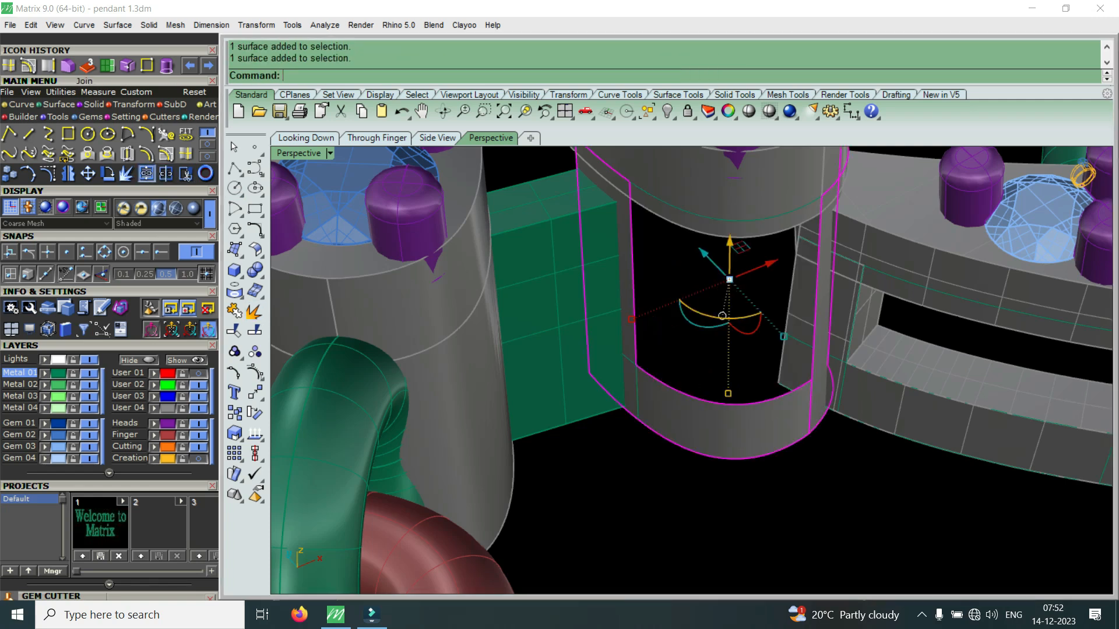
pyautogui.moveTo(714, 384); pyautogui.dragTo(722, 233, button='right')
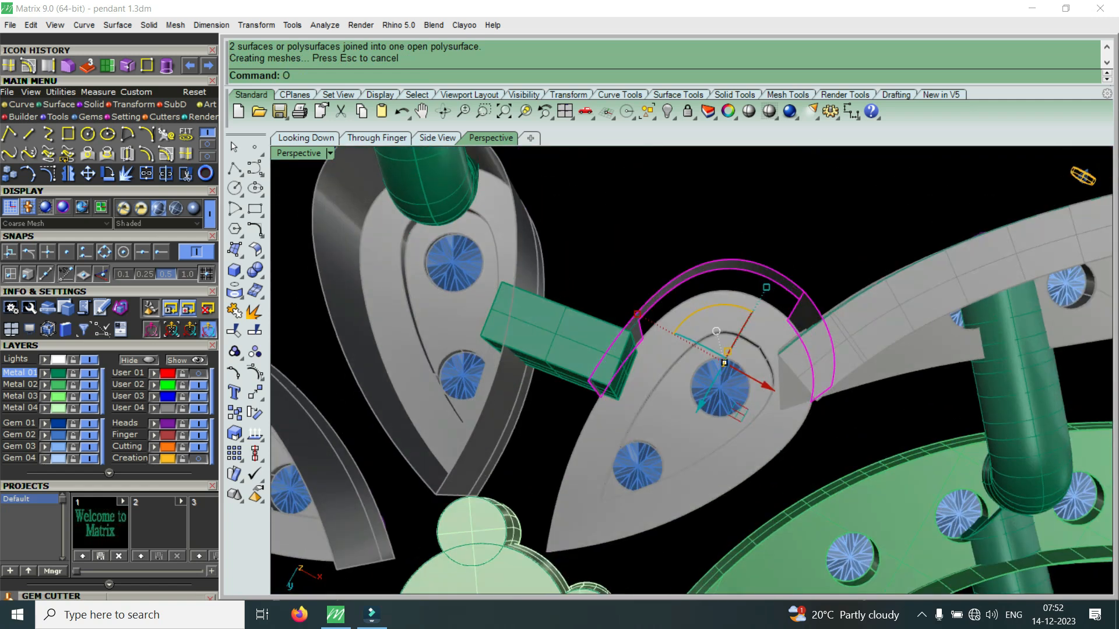
pyautogui.press('Up')
pyautogui.press('Up')
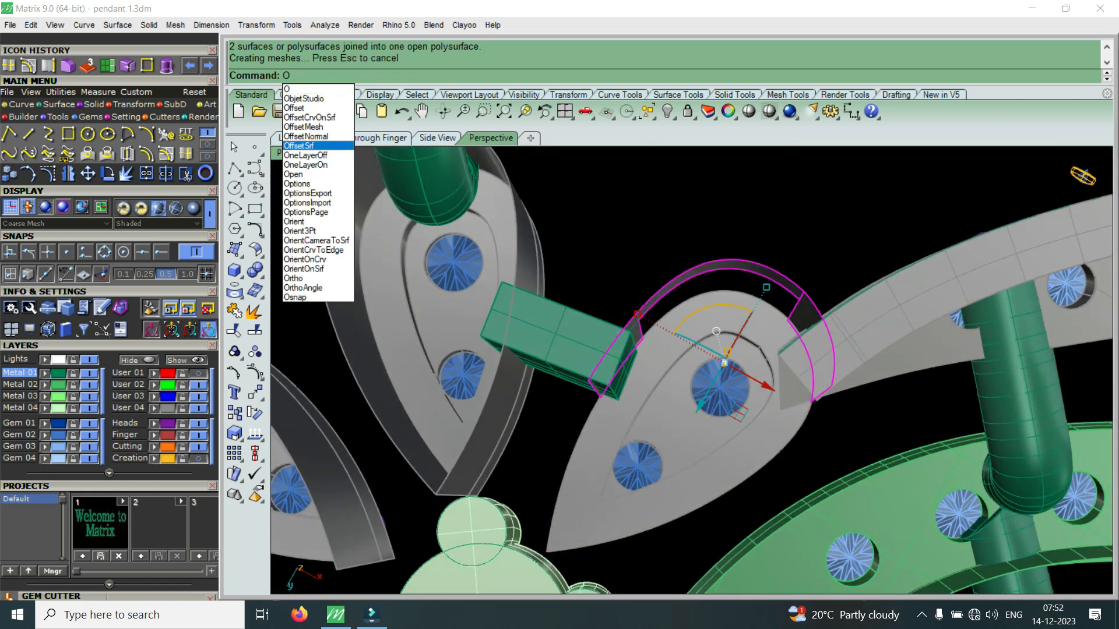
pyautogui.press('Return')
pyautogui.press('Return')
pyautogui.press('Return')
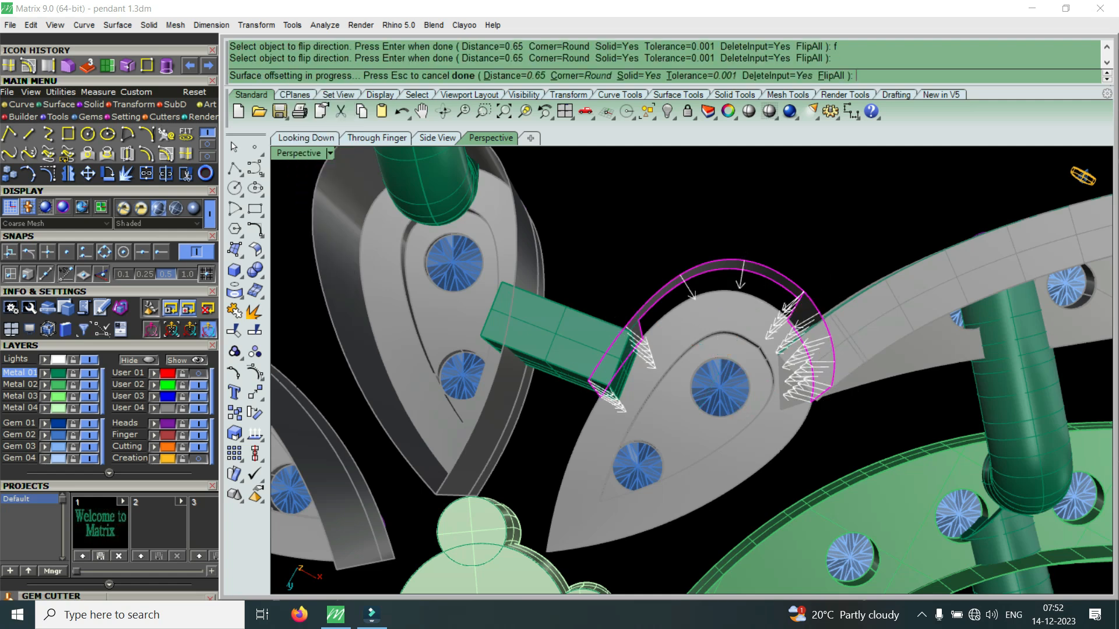
pyautogui.press('Escape')
# Step: Examine the thickened petal wall, its window and the bridging bar from below and from the side
pyautogui.scroll(-5, 892, 367)
pyautogui.scroll(5, 794, 381)
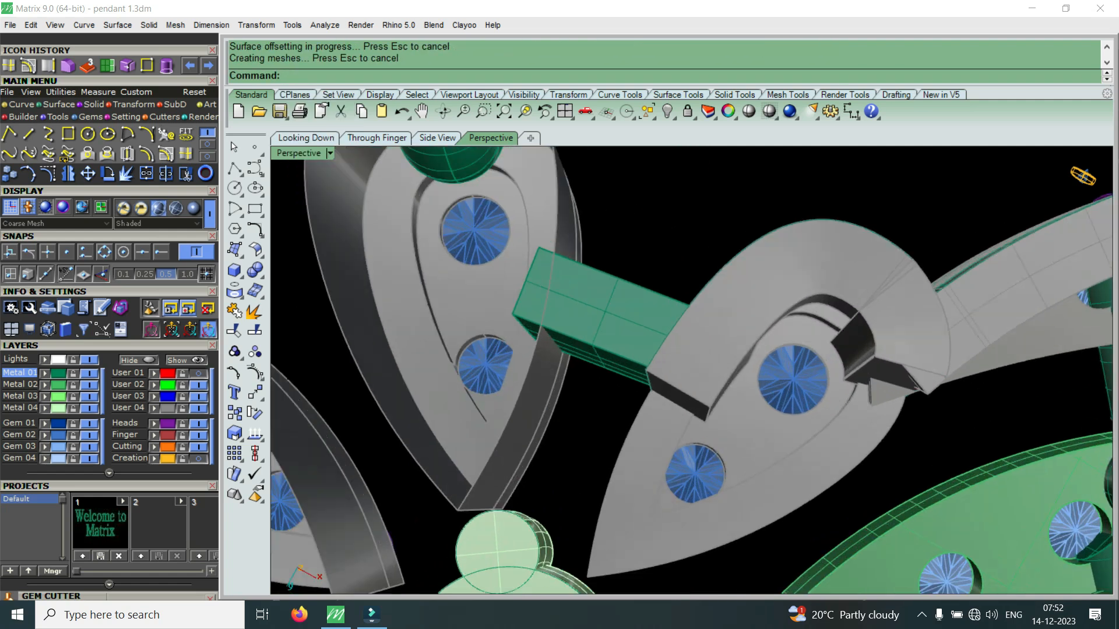
pyautogui.moveTo(794, 381); pyautogui.dragTo(789, 408, button='right')
pyautogui.scroll(-5, 793, 384)
pyautogui.moveTo(758, 349); pyautogui.dragTo(740, 419, button='right')
pyautogui.scroll(6, 746, 379)
pyautogui.moveTo(746, 373); pyautogui.dragTo(723, 477, button='right')
pyautogui.scroll(-6, 740, 431)
pyautogui.scroll(-4, 711, 466)
pyautogui.moveTo(769, 384); pyautogui.dragTo(775, 332, button='right')
pyautogui.scroll(5, 787, 419)
# Step: Mirror the windowed petal with its stones and prongs across the middle petal's axis, starting the mirror plane at the four-prong stone's centre
pyautogui.click(827, 445)
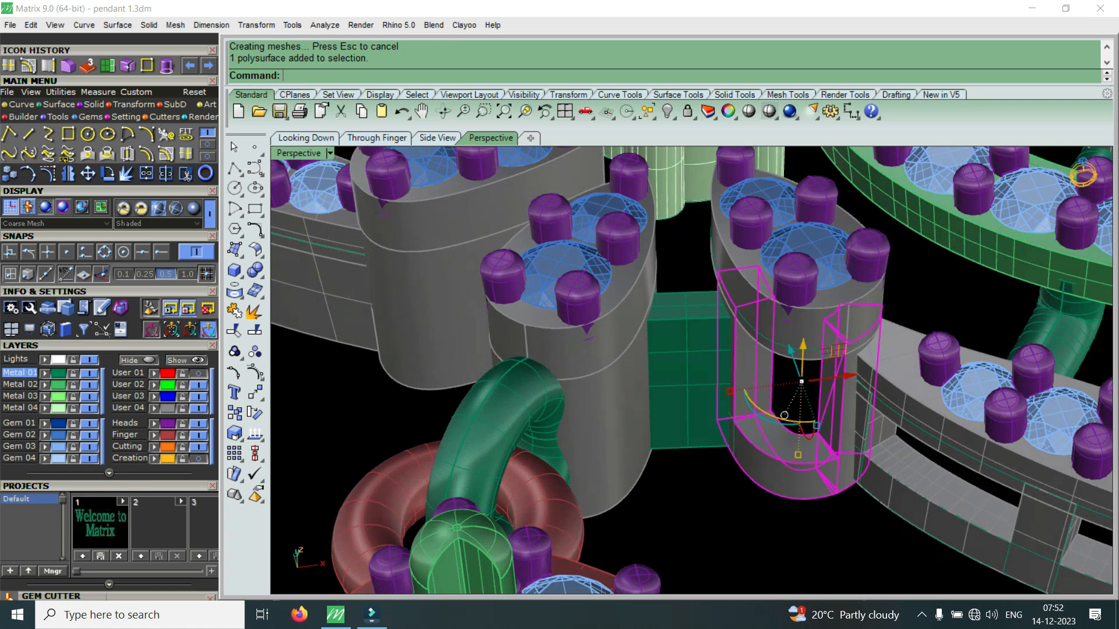
pyautogui.scroll(-4, 828, 443)
pyautogui.scroll(4, 831, 344)
pyautogui.keyDown('shift'); pyautogui.click(830, 376); pyautogui.keyUp('shift')
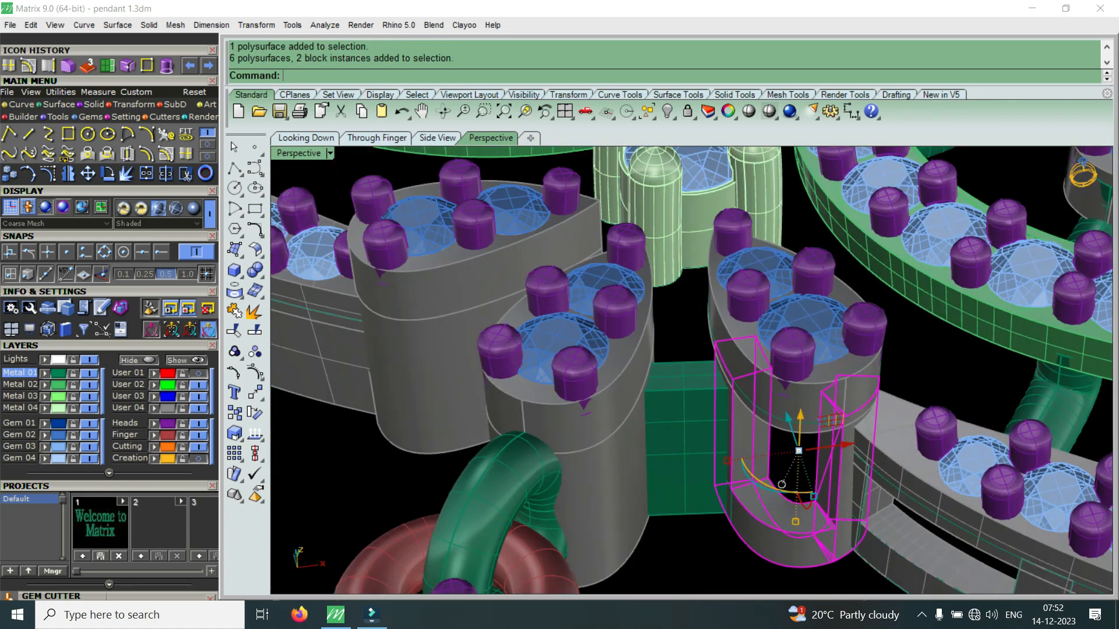
pyautogui.doubleClick(298, 154)
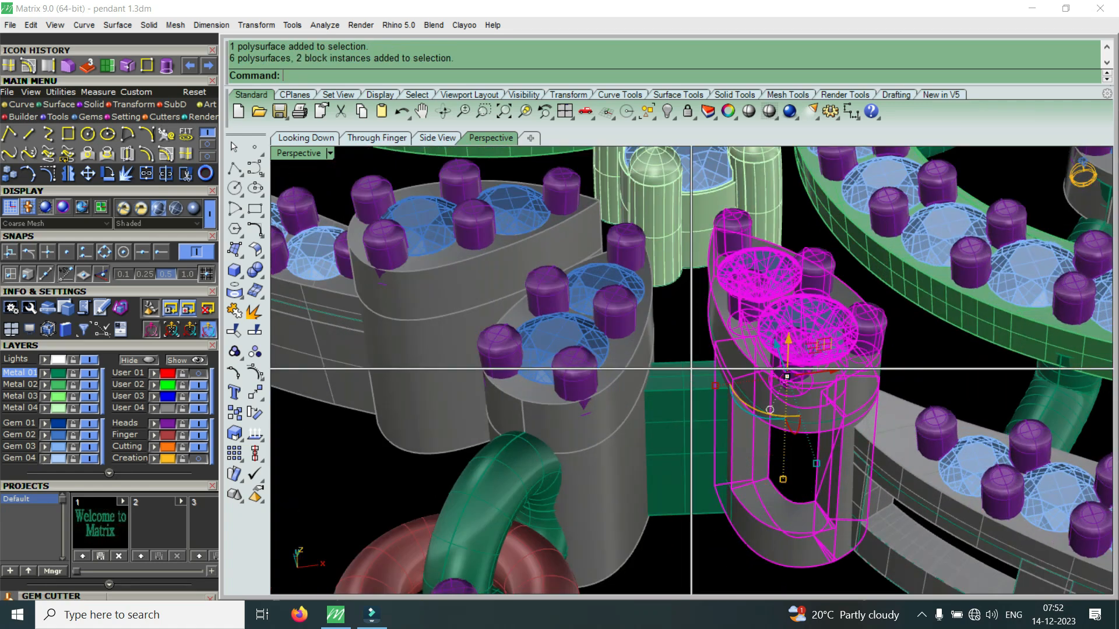
pyautogui.scroll(-6, 469, 245)
pyautogui.scroll(4, 454, 216)
pyautogui.scroll(2, 944, 256)
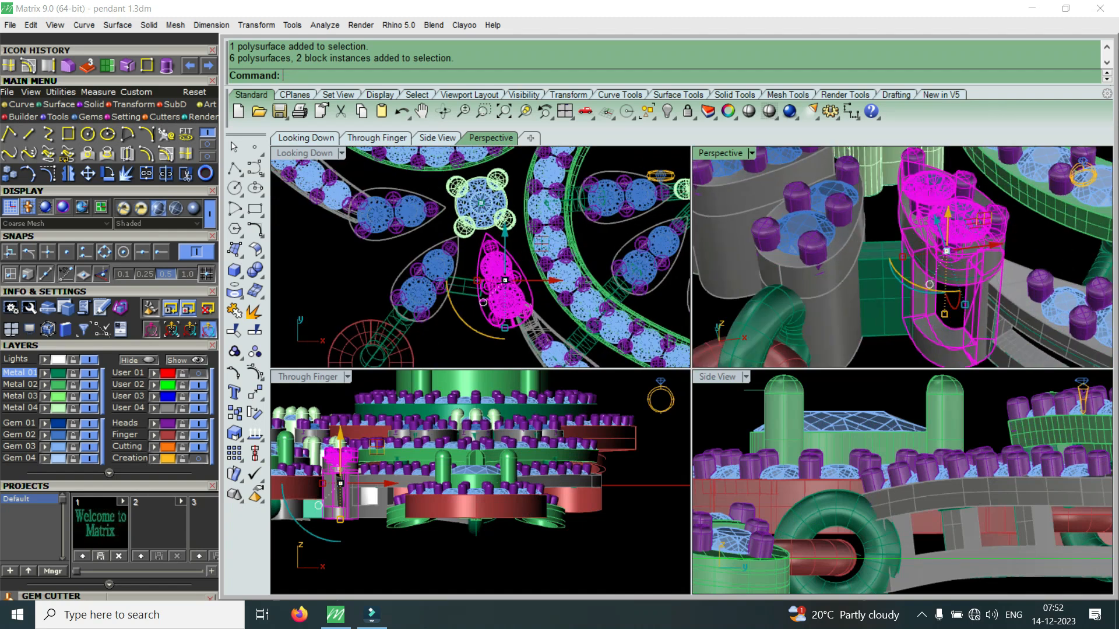
pyautogui.scroll(1, 471, 220)
pyautogui.click(68, 173)
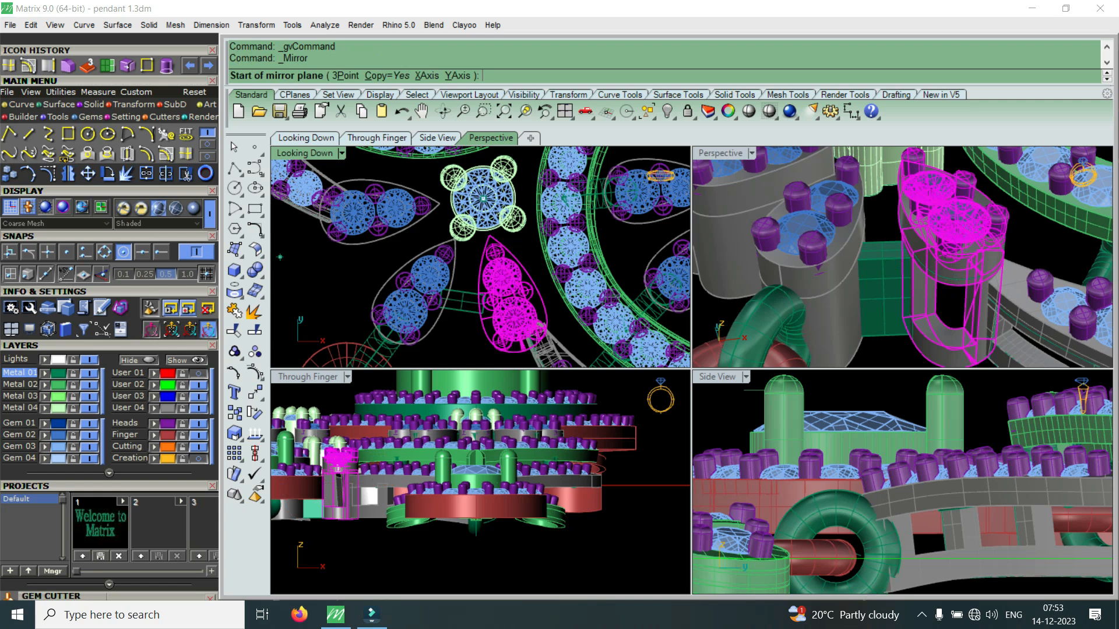
pyautogui.click(494, 234)
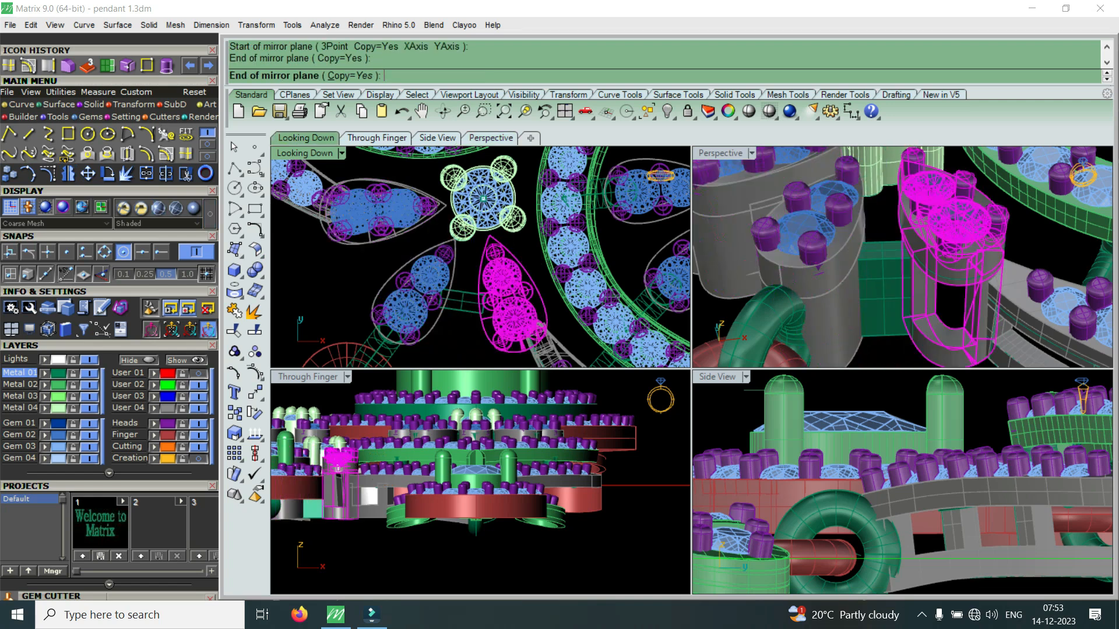
pyautogui.doubleClick(720, 153)
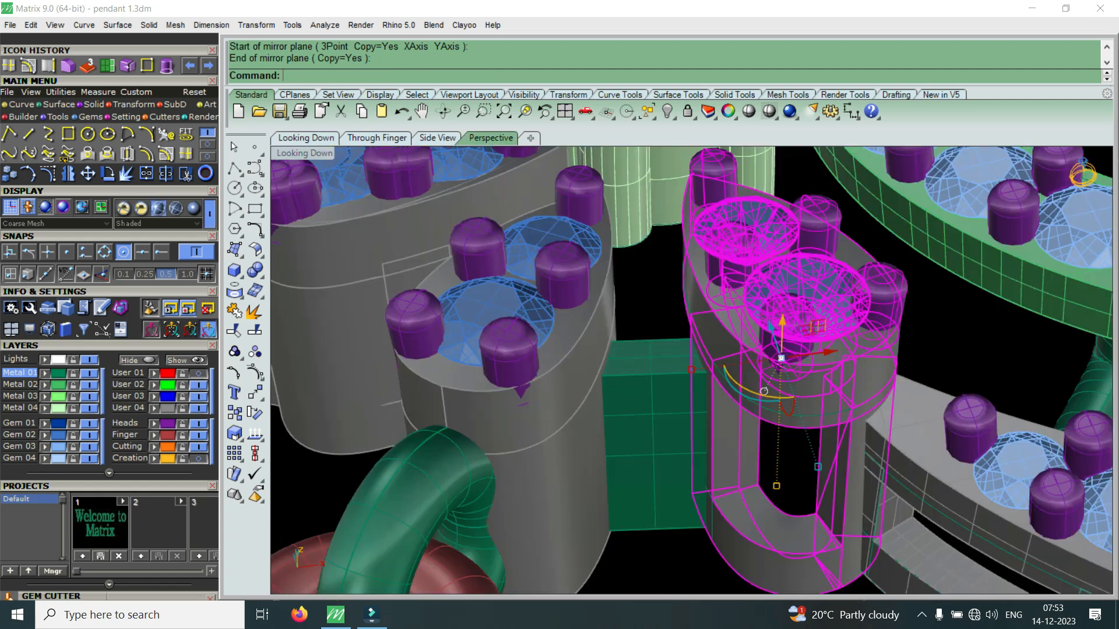
# Step: Delete the old plain side wall and the old stone setting overlapping the mirrored petal
pyautogui.scroll(-5, 874, 321)
pyautogui.scroll(5, 431, 264)
pyautogui.moveTo(431, 264); pyautogui.dragTo(536, 251, button='right')
pyautogui.click(656, 349)
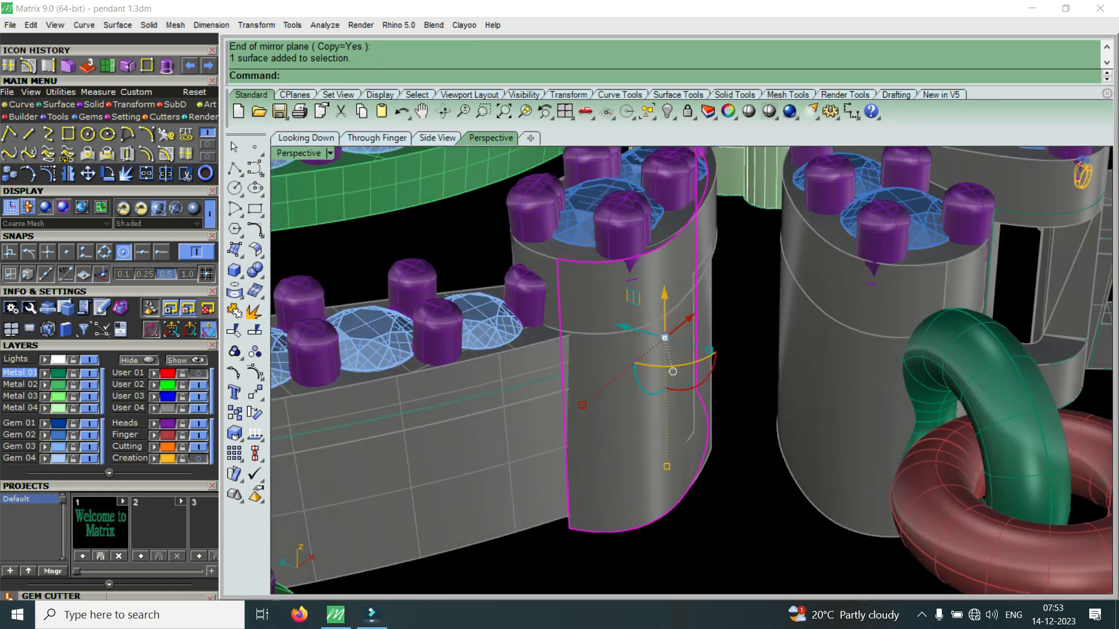
pyautogui.press('Delete')
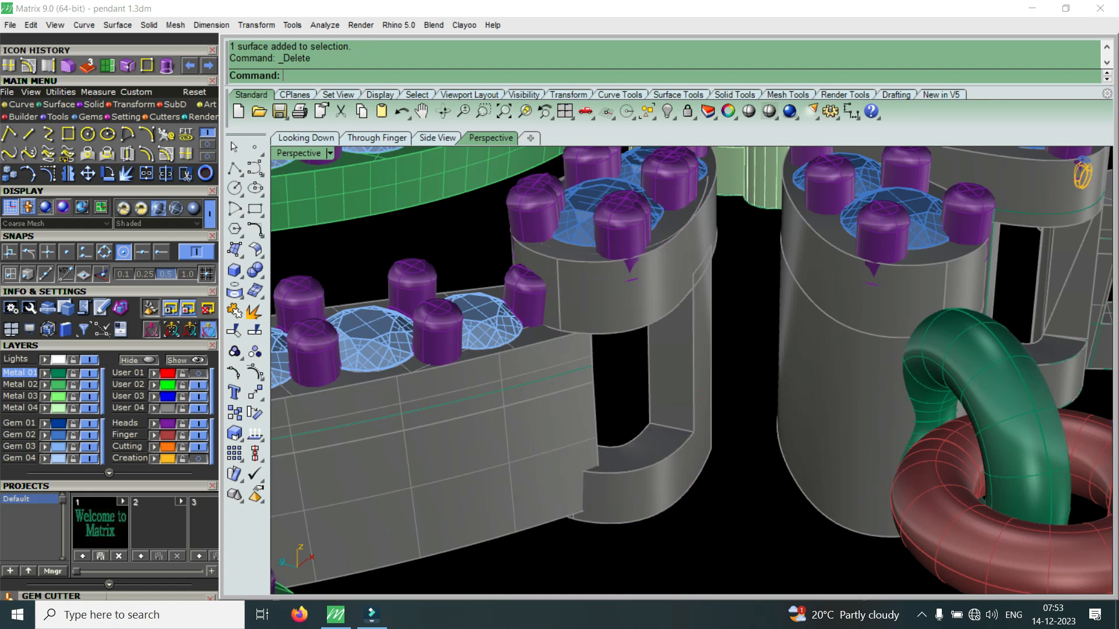
pyautogui.click(600, 256)
pyautogui.click(647, 290)
pyautogui.press('Delete')
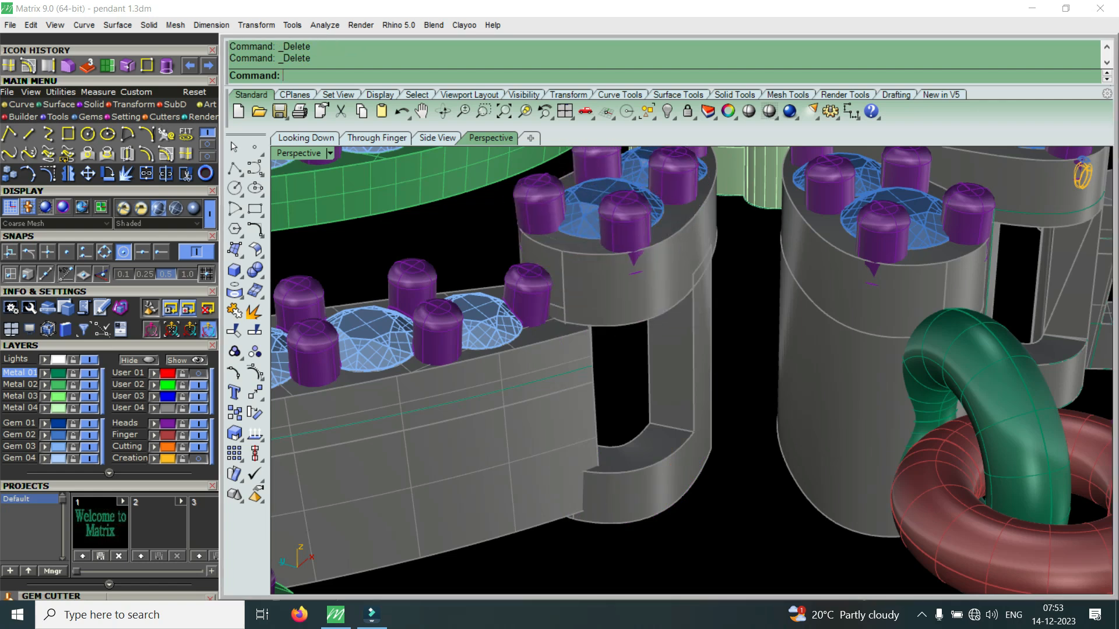
# Step: Mirror the bridging bar across the middle petal's axis to connect the mirrored petal
pyautogui.moveTo(652, 373); pyautogui.dragTo(626, 189, button='right')
pyautogui.click(644, 355)
pyautogui.click(626, 369)
pyautogui.click(620, 451)
pyautogui.scroll(-6, 620, 452)
pyautogui.moveTo(685, 466); pyautogui.dragTo(848, 361, button='right')
pyautogui.click(848, 361)
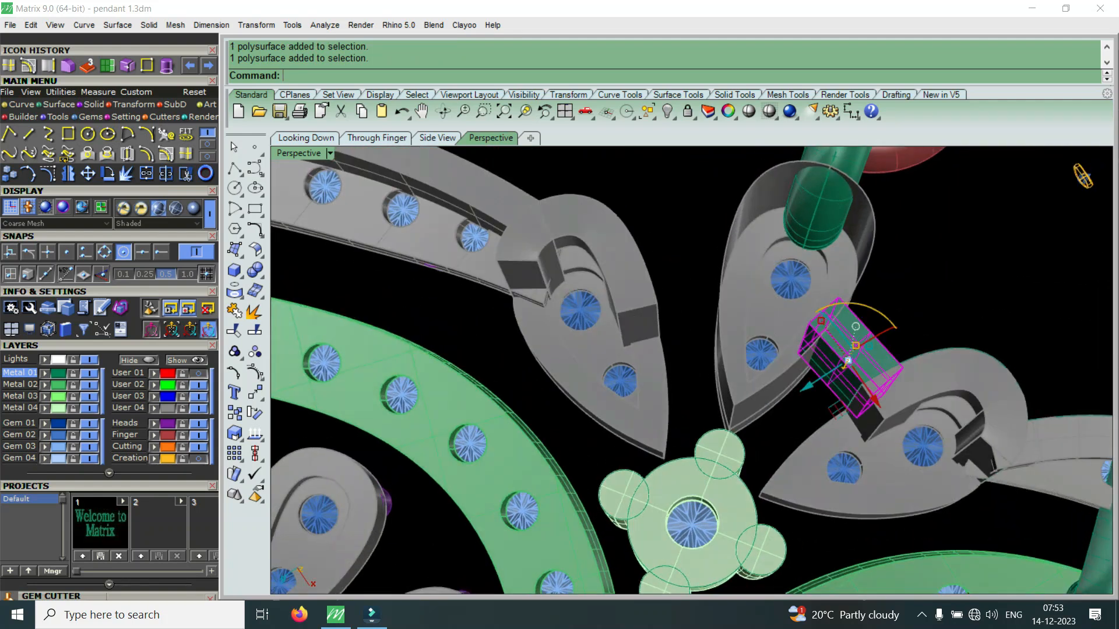
pyautogui.doubleClick(298, 154)
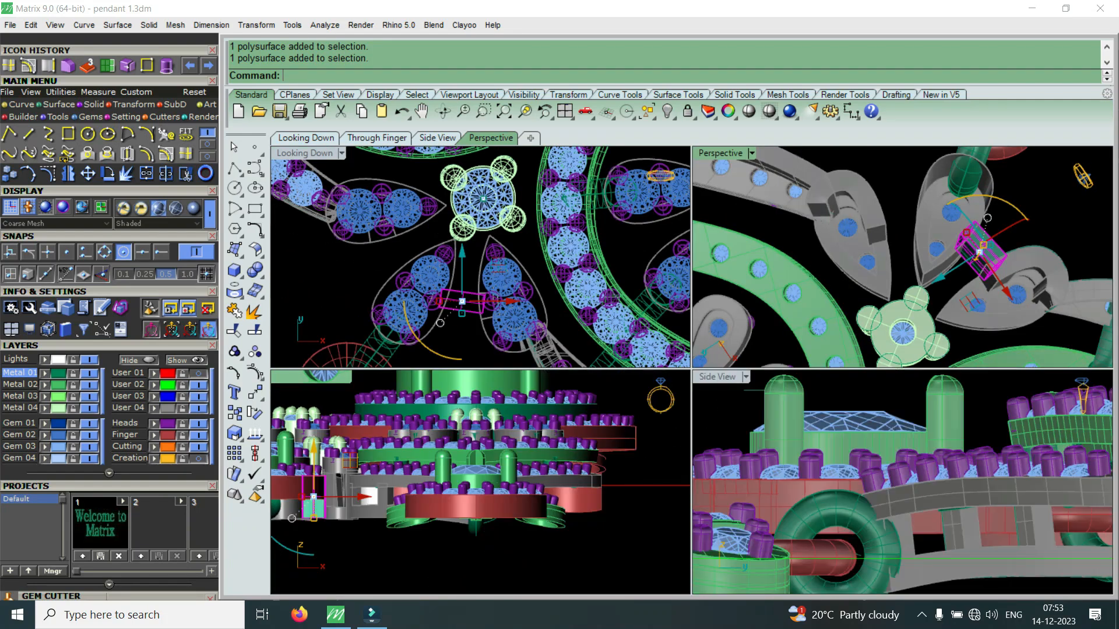
pyautogui.click(69, 174)
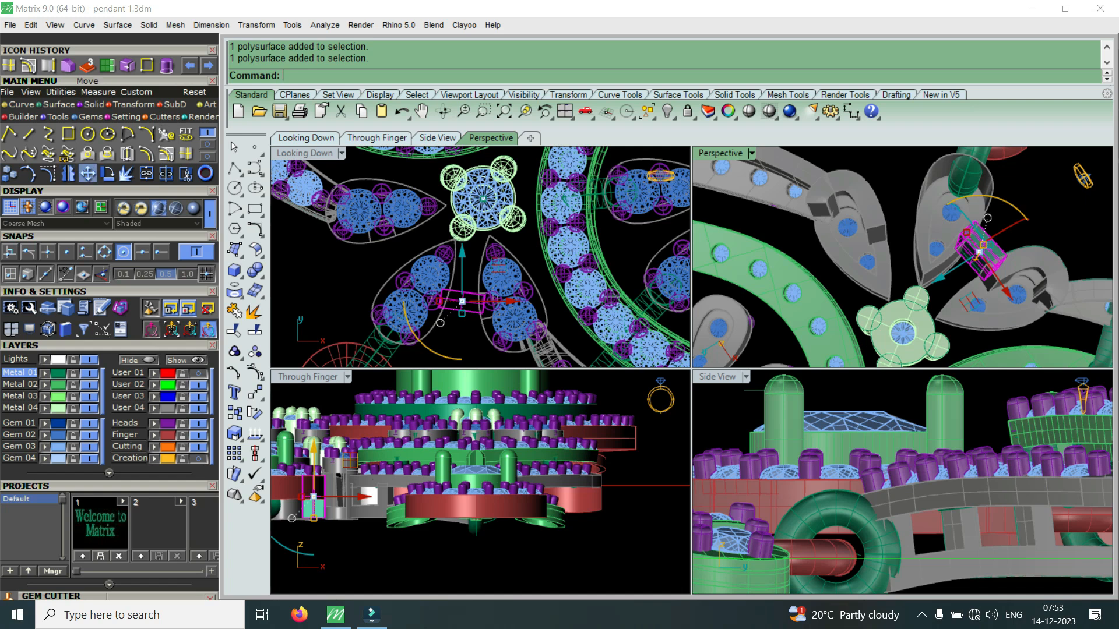
pyautogui.scroll(4, 506, 233)
pyautogui.click(495, 222)
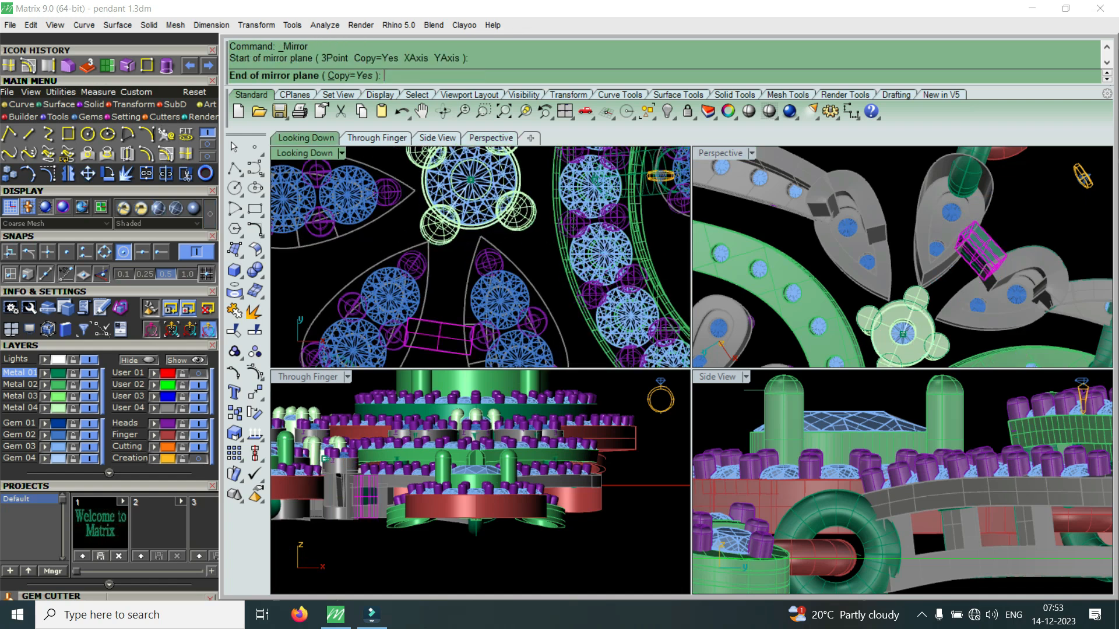
pyautogui.click(456, 242)
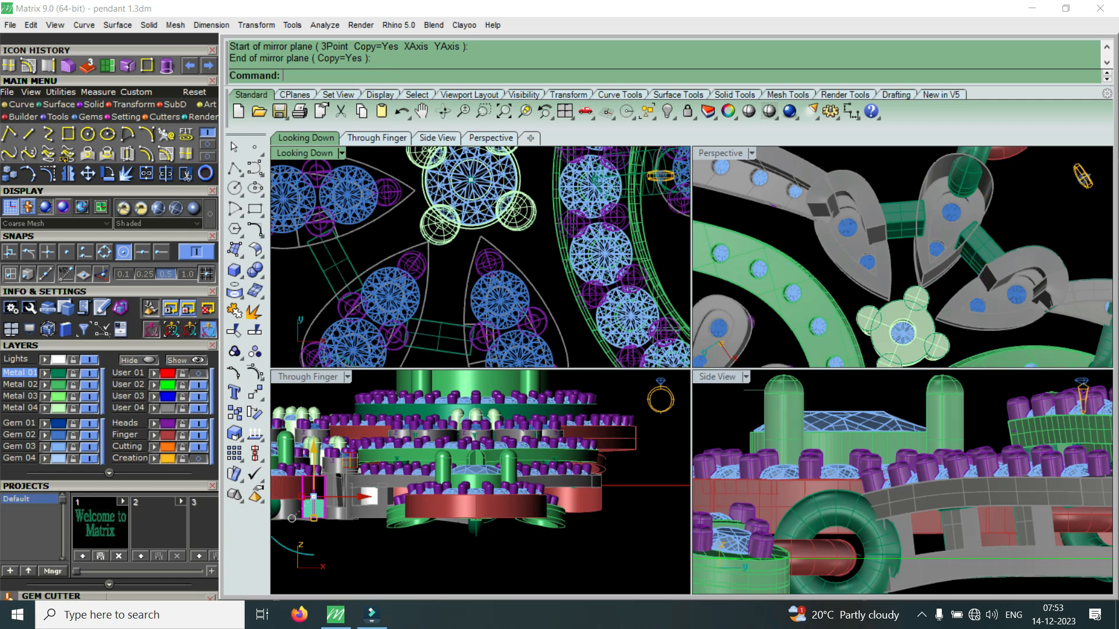
pyautogui.doubleClick(721, 154)
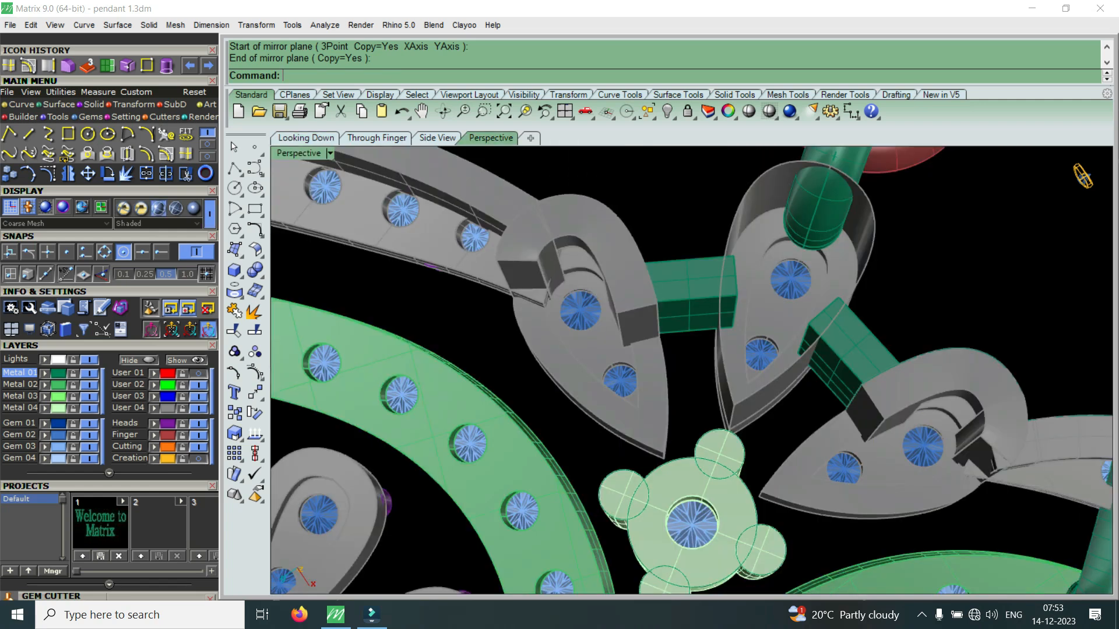
# Step: Extract a V-direction isocurve on the middle petal's side wall just beside its contact with the mirrored bar
pyautogui.moveTo(699, 280); pyautogui.dragTo(565, 245, button='right')
pyautogui.moveTo(1083, 176); pyautogui.dragTo(1083, 176, button='right')
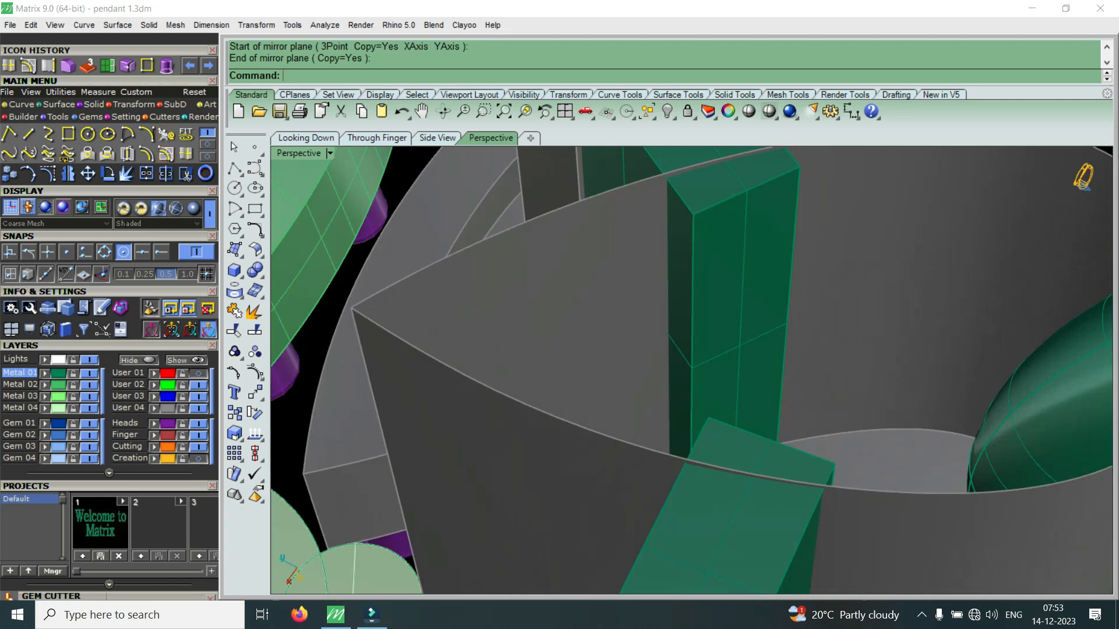
pyautogui.click(186, 154)
pyautogui.click(643, 272)
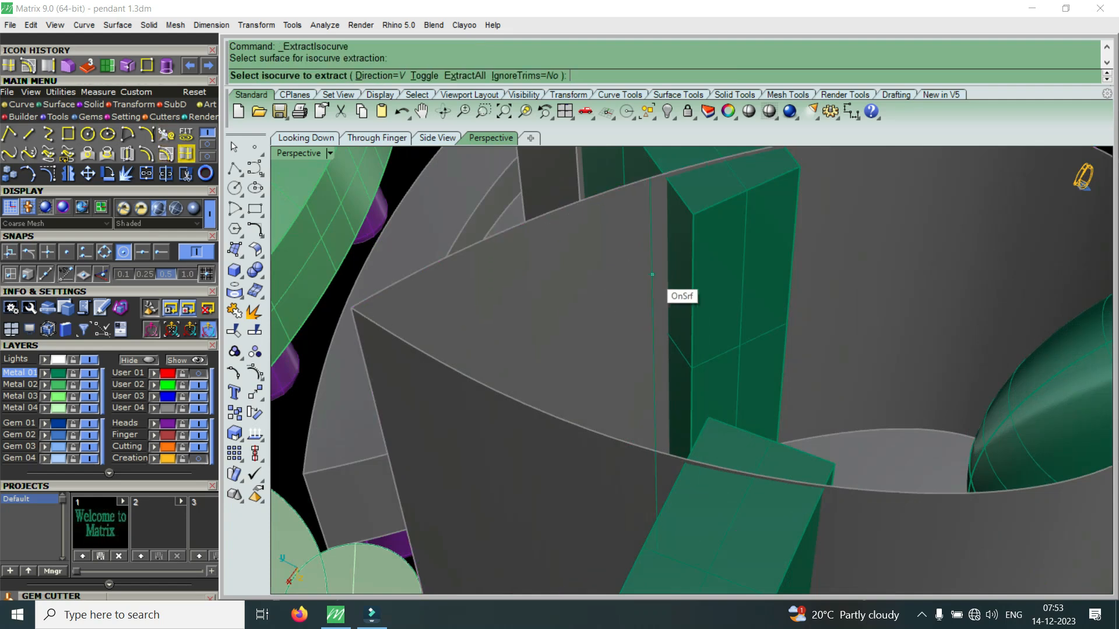
pyautogui.click(662, 276)
pyautogui.rightClick(662, 286)
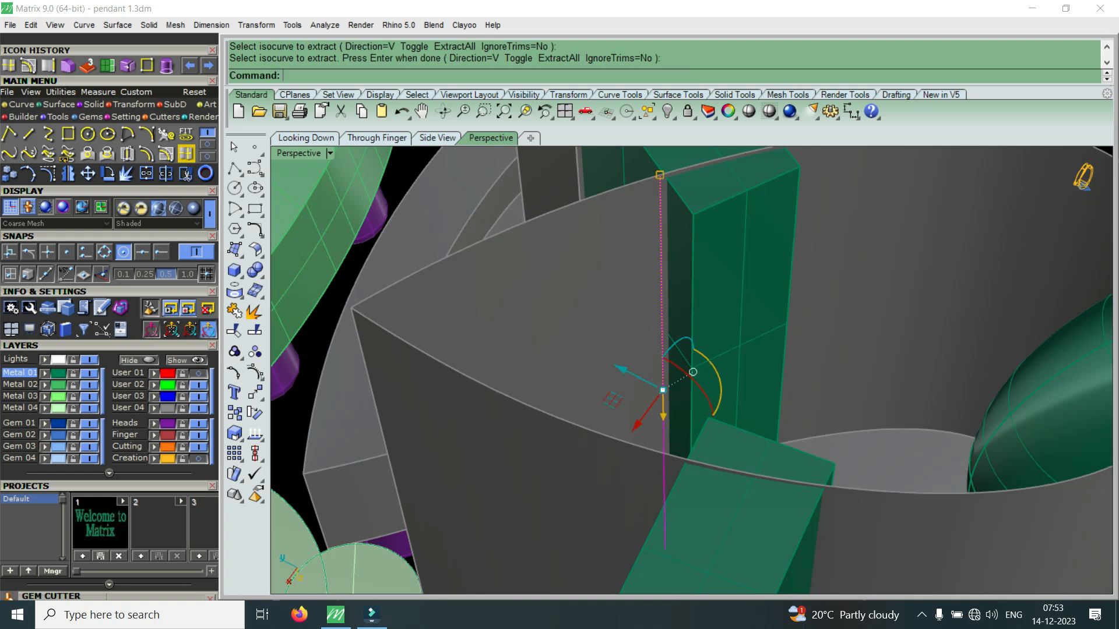
# Step: Extract a V-direction isocurve on the middle petal's opposite side wall, just beside the original bridging bar
pyautogui.scroll(-6, 661, 288)
pyautogui.moveTo(661, 289); pyautogui.dragTo(688, 268, button='right')
pyautogui.scroll(2, 657, 412)
pyautogui.click(702, 409)
pyautogui.rightClick(707, 409)
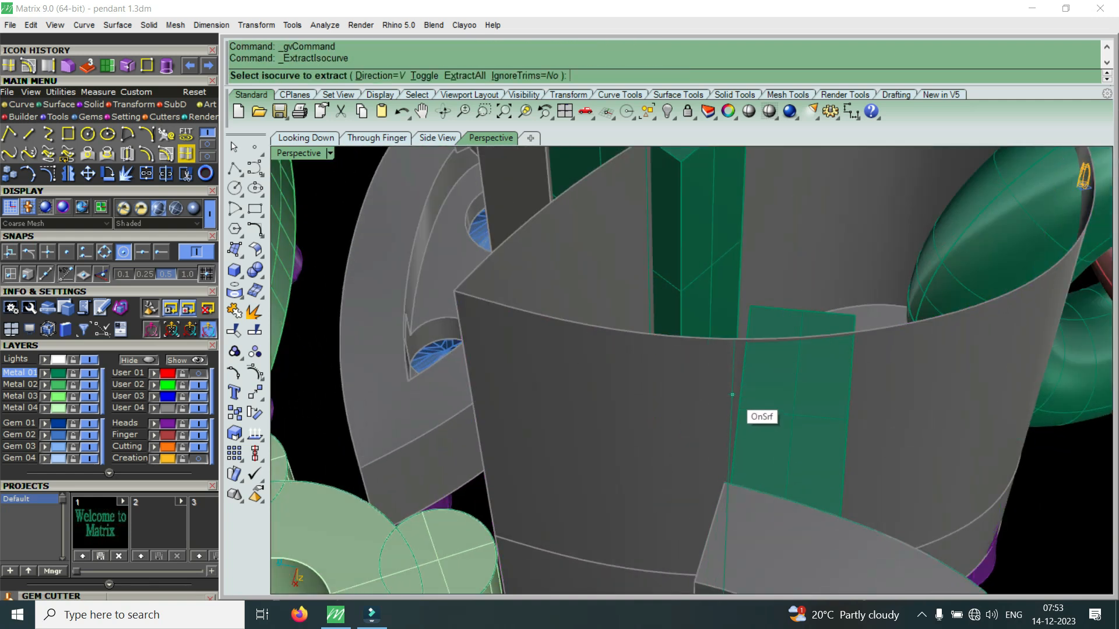
pyautogui.click(732, 395)
pyautogui.press('Return')
# Step: Trim away the pointed-tip portion of the middle petal's wall on the original bar's side with the vertical isocurve
pyautogui.click(186, 173)
pyautogui.click(629, 410)
pyautogui.scroll(-5, 627, 412)
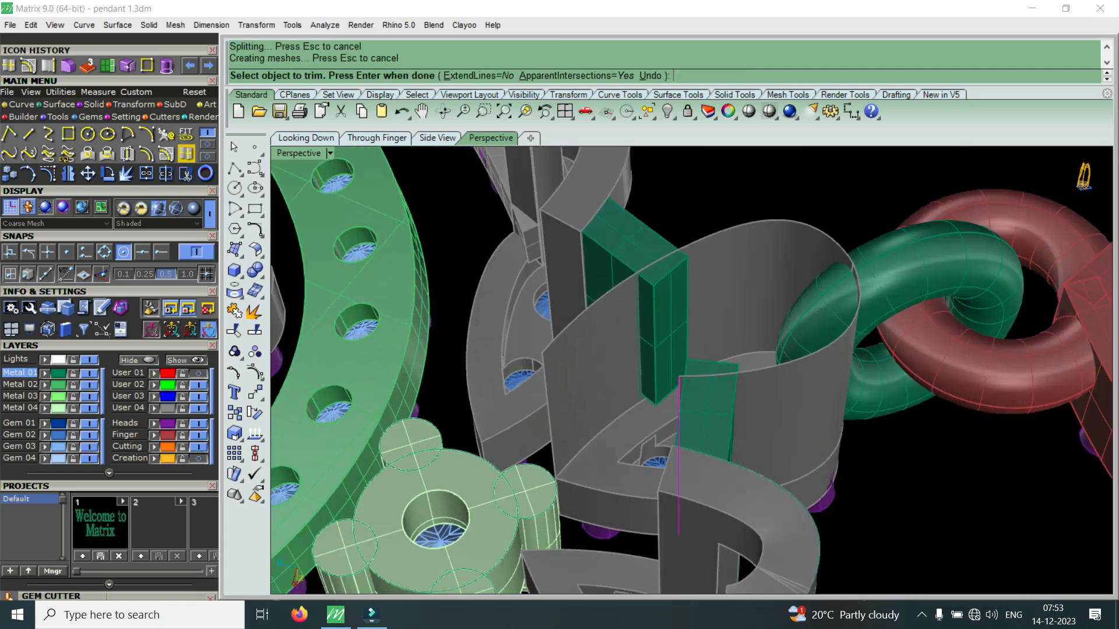
pyautogui.scroll(10, 636, 284)
pyautogui.press('Return')
# Step: Trim away the remaining pointed-tip portion of the middle petal's wall on the mirrored bar's side using its vertical isocurve
pyautogui.click(631, 303)
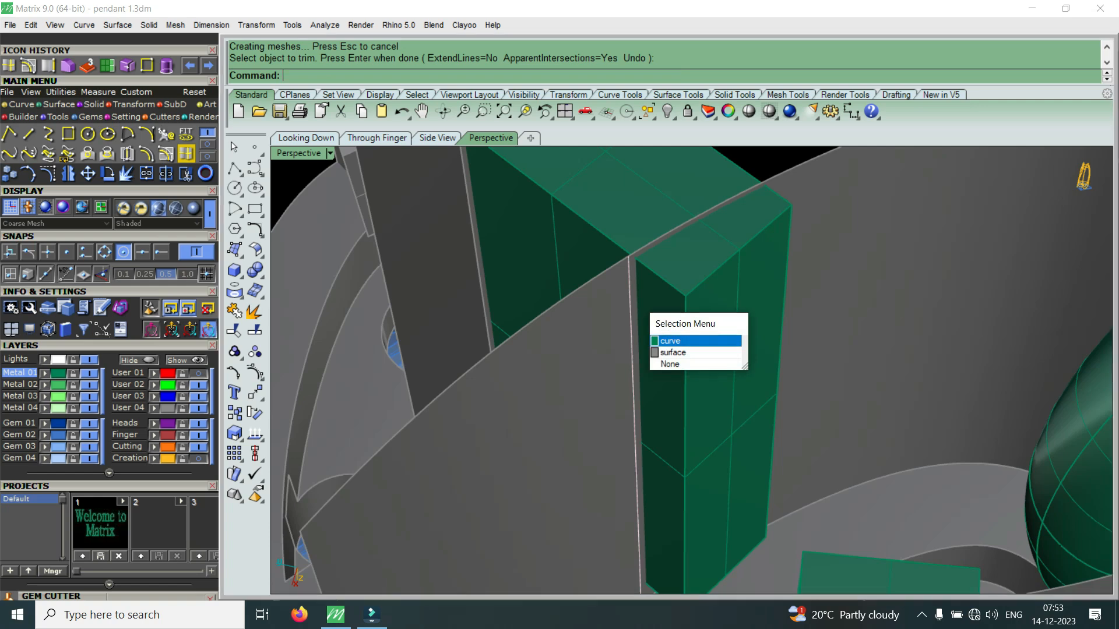
pyautogui.click(671, 342)
pyautogui.hotkey('ctrl', 't')
pyautogui.click(606, 361)
pyautogui.scroll(-6, 653, 361)
pyautogui.moveTo(652, 361); pyautogui.dragTo(687, 431, button='right')
pyautogui.scroll(5, 758, 291)
pyautogui.moveTo(758, 291); pyautogui.dragTo(746, 285, button='right')
pyautogui.press('Return')
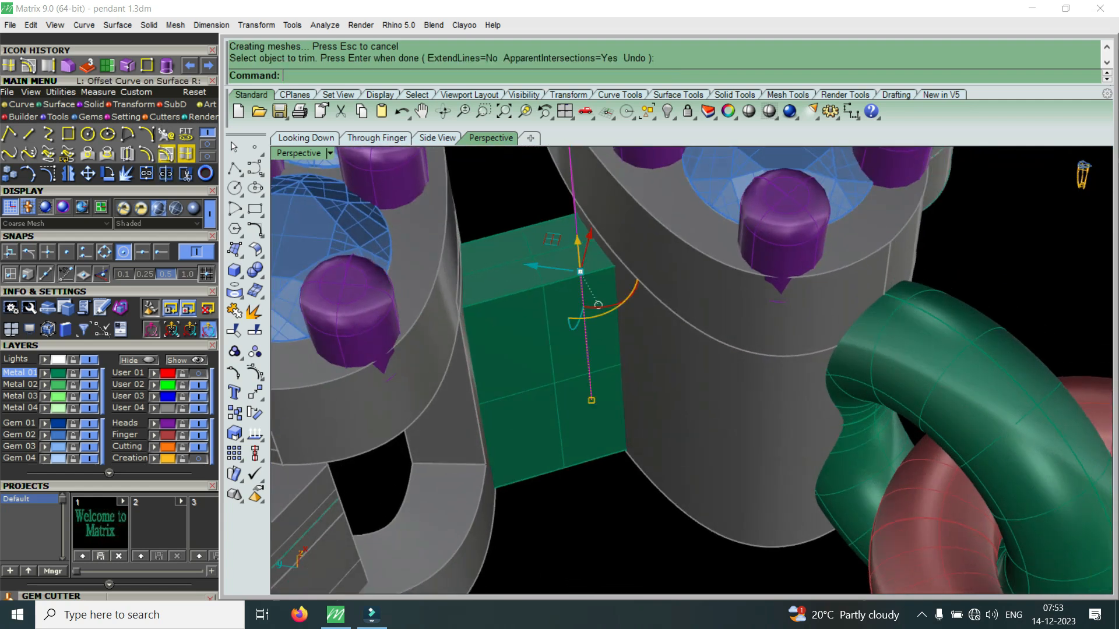
pyautogui.click(186, 154)
pyautogui.press('Escape')
pyautogui.click(723, 390)
pyautogui.press('Escape')
# Step: Extract a U-direction isocurve around the middle petal's first side wall, slightly above the underside of the stone plate
pyautogui.click(186, 154)
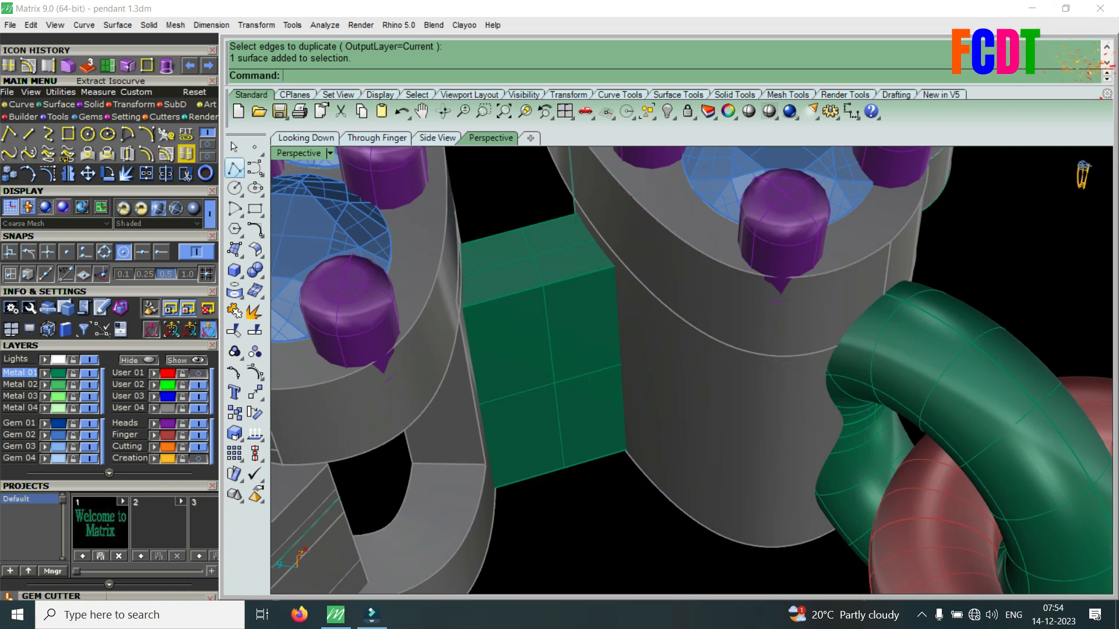
pyautogui.click(753, 433)
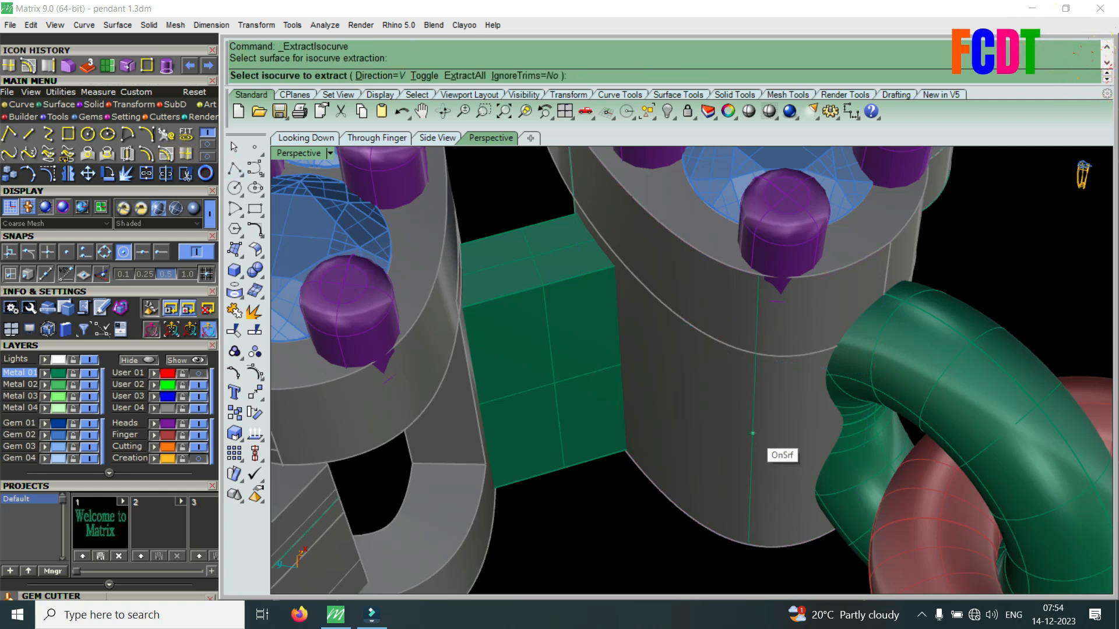
pyautogui.write('t')
pyautogui.press('Return')
pyautogui.click(777, 329)
pyautogui.rightClick(777, 329)
pyautogui.press('Return')
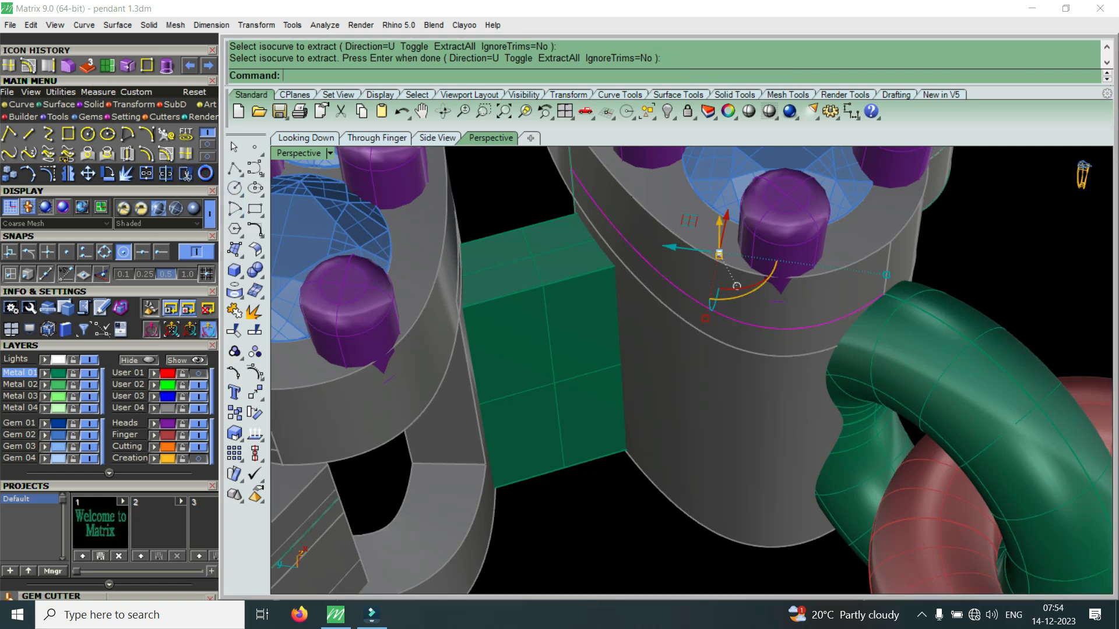
# Step: Trim off the upper strip of the first side wall above the U-direction isocurve
pyautogui.hotkey('ctrl', 't')
pyautogui.click(807, 318)
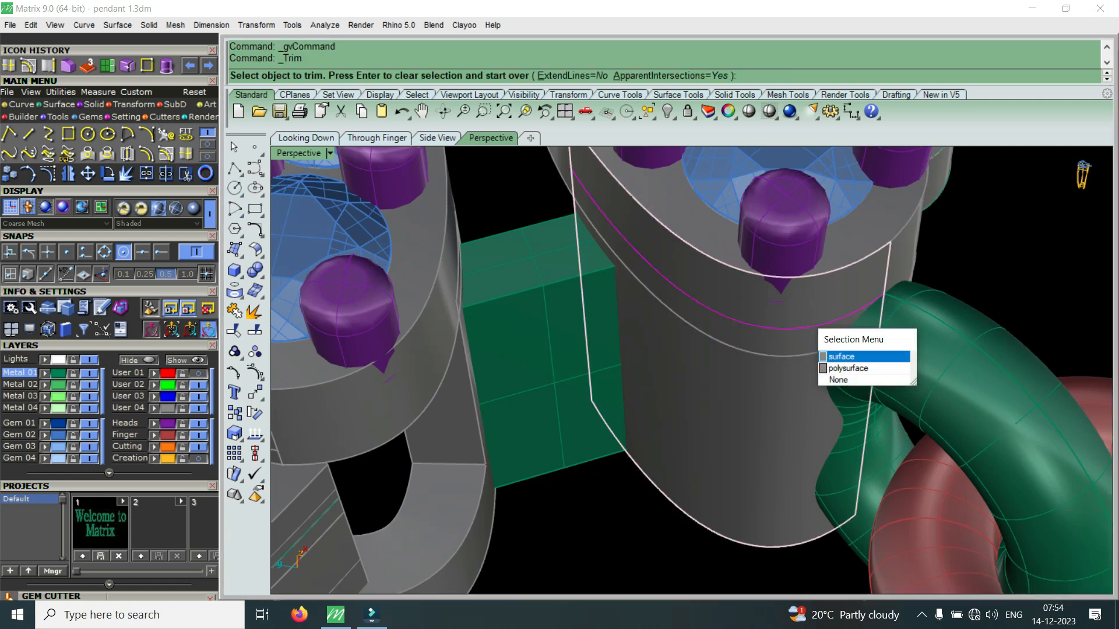
pyautogui.click(841, 356)
pyautogui.moveTo(839, 359); pyautogui.dragTo(623, 382, button='right')
pyautogui.press('Return')
# Step: Extract a matching U-direction isocurve on the middle petal's other side wall, slightly above the stone plate's underside
pyautogui.click(769, 402)
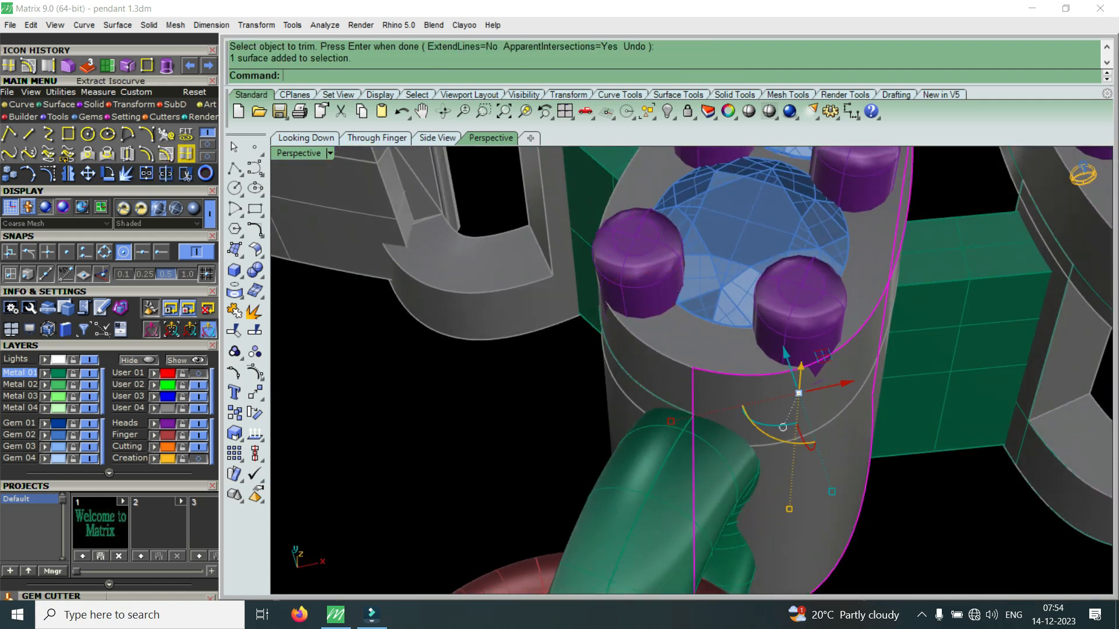
pyautogui.click(187, 154)
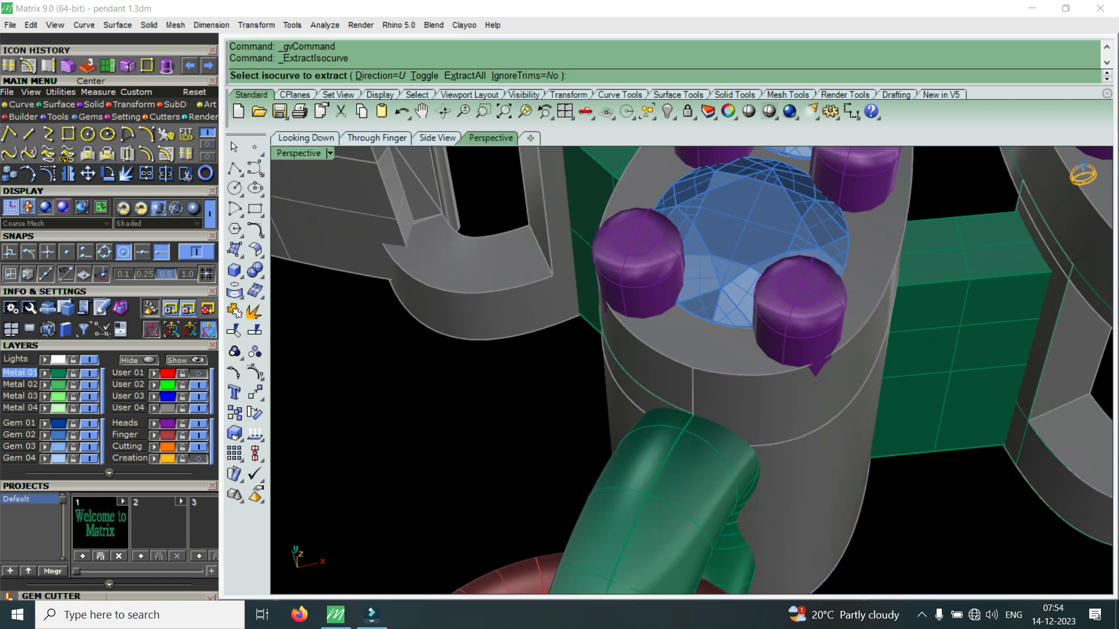
pyautogui.click(707, 420)
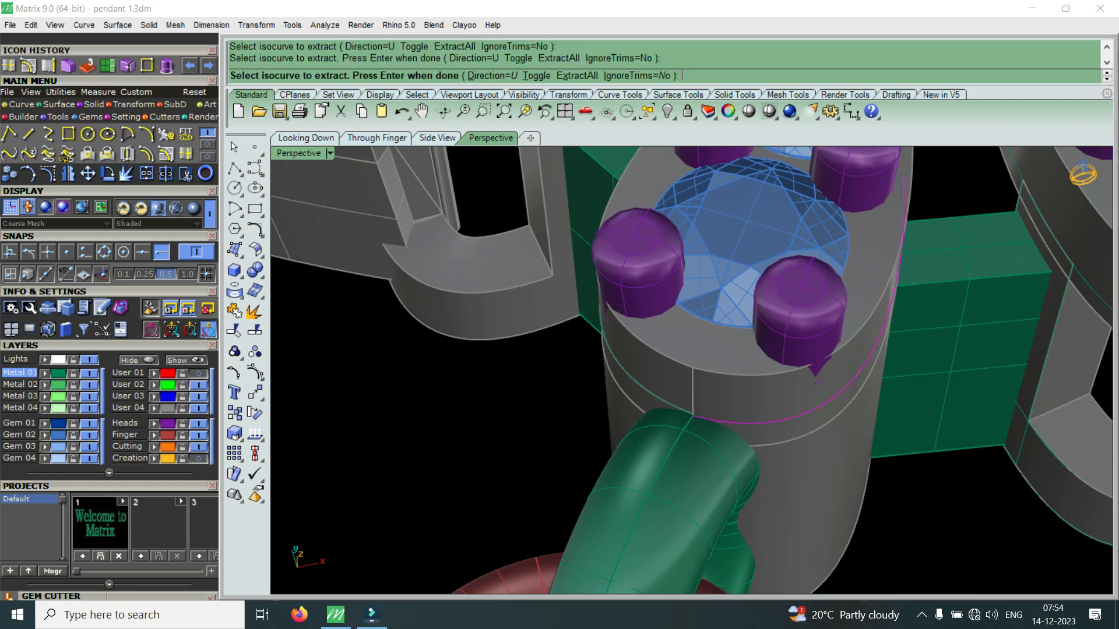
pyautogui.press('Return')
# Step: Trim off the upper strip of the other side wall above its U-direction isocurve
pyautogui.click(186, 173)
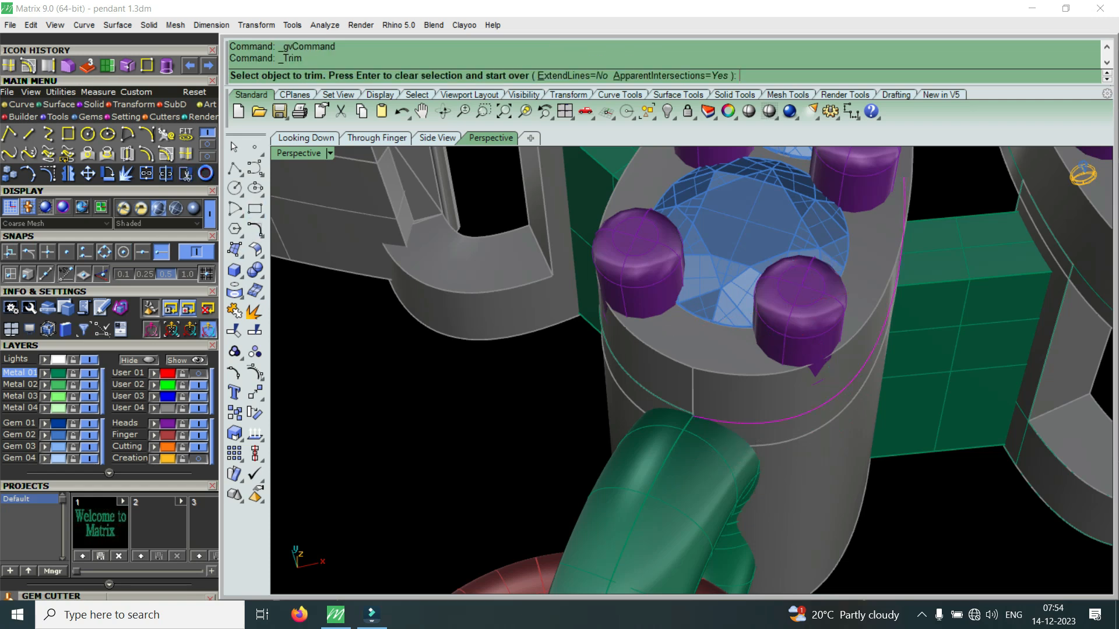
pyautogui.click(769, 421)
pyautogui.click(791, 447)
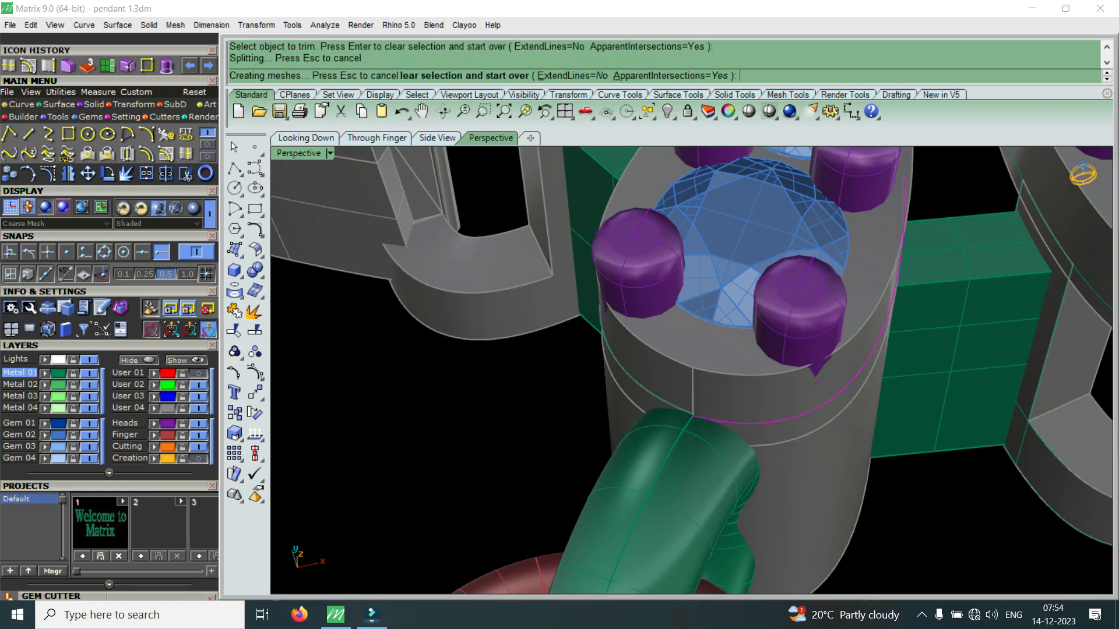
pyautogui.scroll(7, 678, 383)
pyautogui.press('Return')
# Step: Duplicate the bottom edges of the middle petal's two side walls as curves
pyautogui.scroll(-11, 742, 440)
pyautogui.moveTo(742, 441); pyautogui.dragTo(630, 361, button='right')
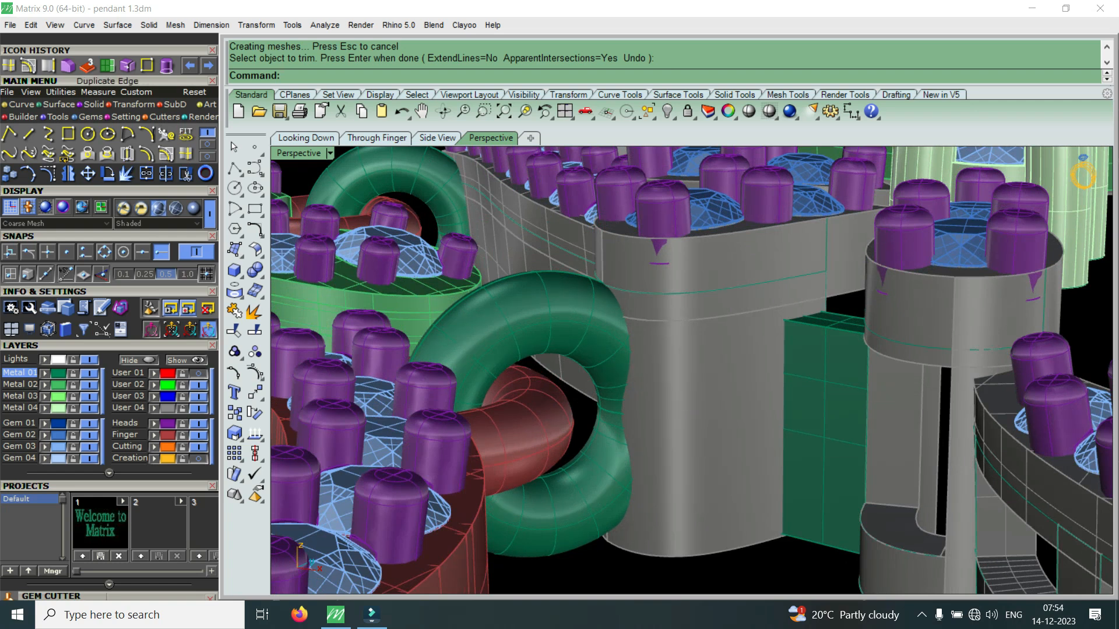
pyautogui.click(126, 154)
pyautogui.press('Escape')
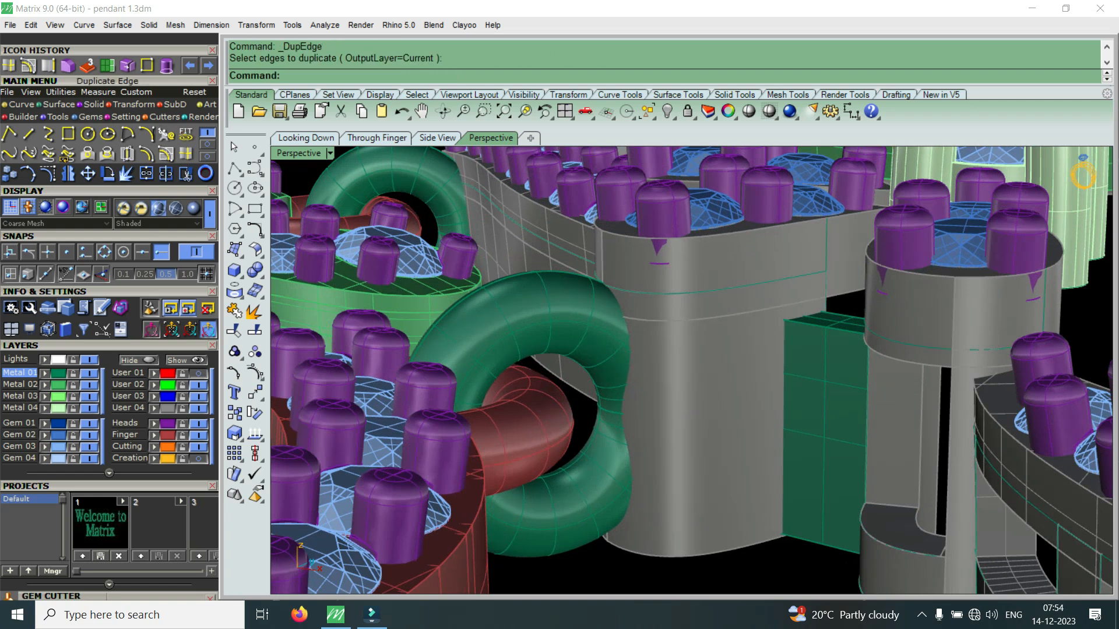
pyautogui.click(127, 154)
pyautogui.click(679, 556)
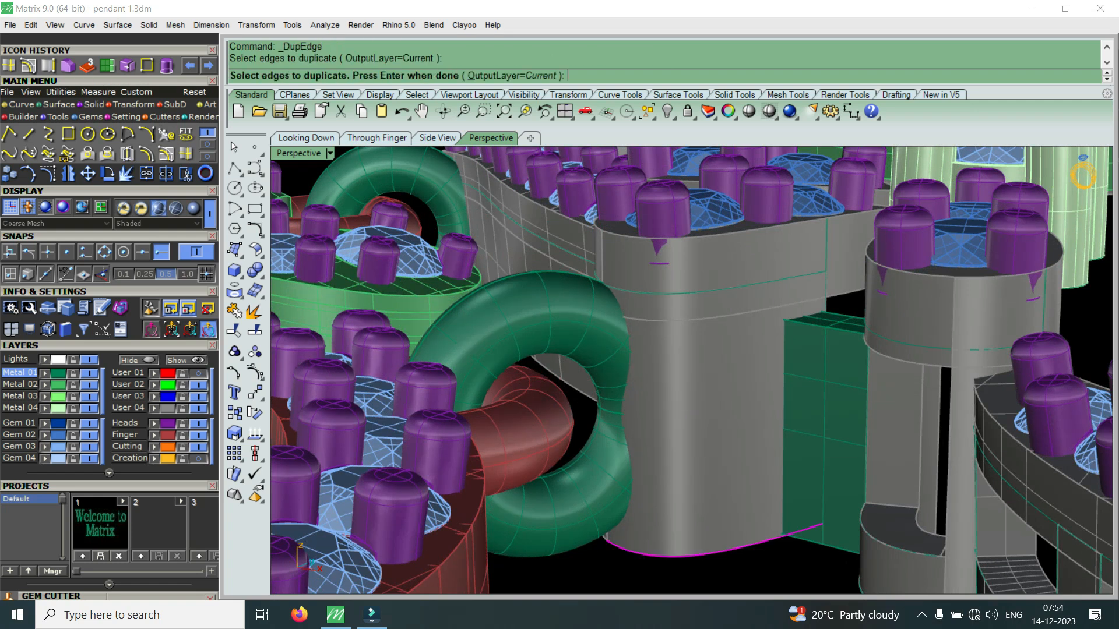
pyautogui.moveTo(679, 548); pyautogui.dragTo(804, 574, button='right')
pyautogui.moveTo(641, 361); pyautogui.dragTo(786, 373, button='right')
pyautogui.click(763, 493)
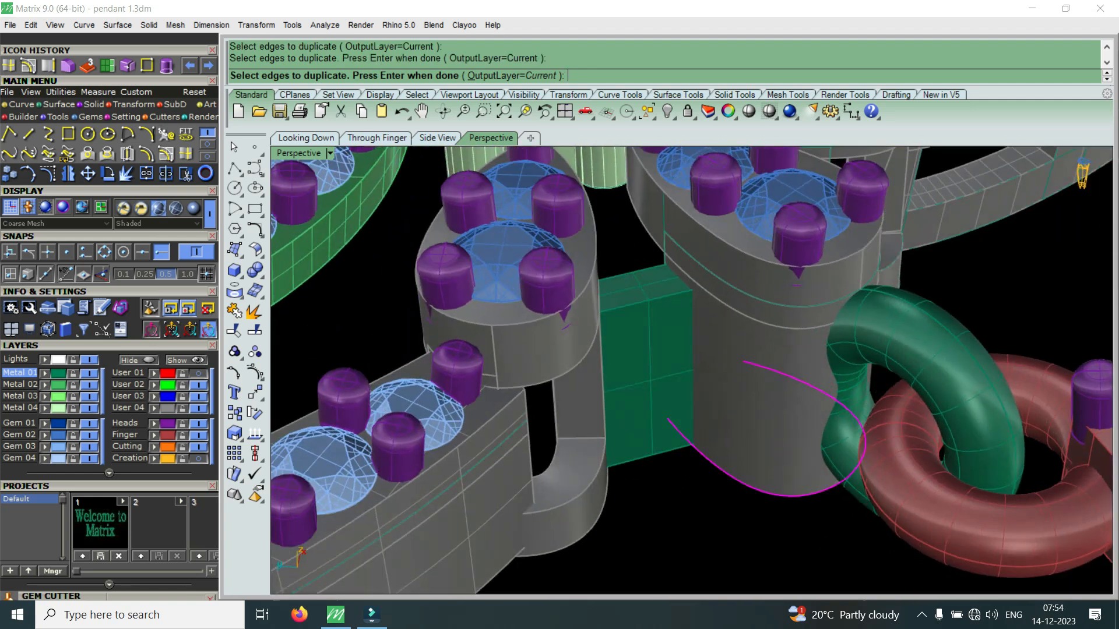
pyautogui.press('Return')
# Step: Offset the duplicated bottom edge of one middle-petal side wall by 0.8 along its wall surface
pyautogui.click(808, 497)
pyautogui.click(829, 532)
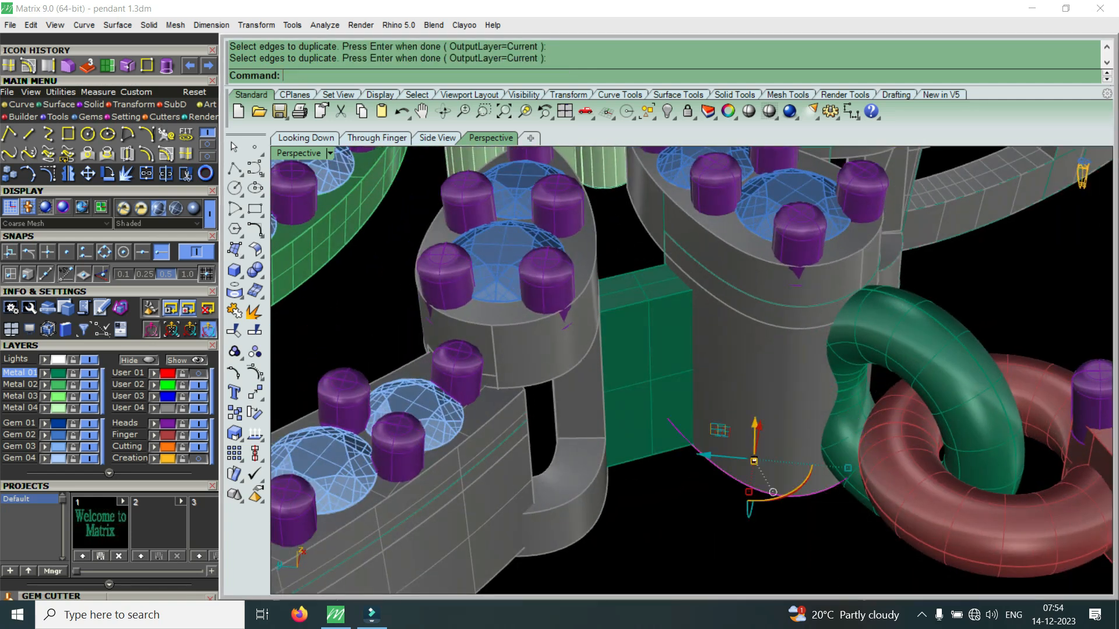
pyautogui.click(28, 66)
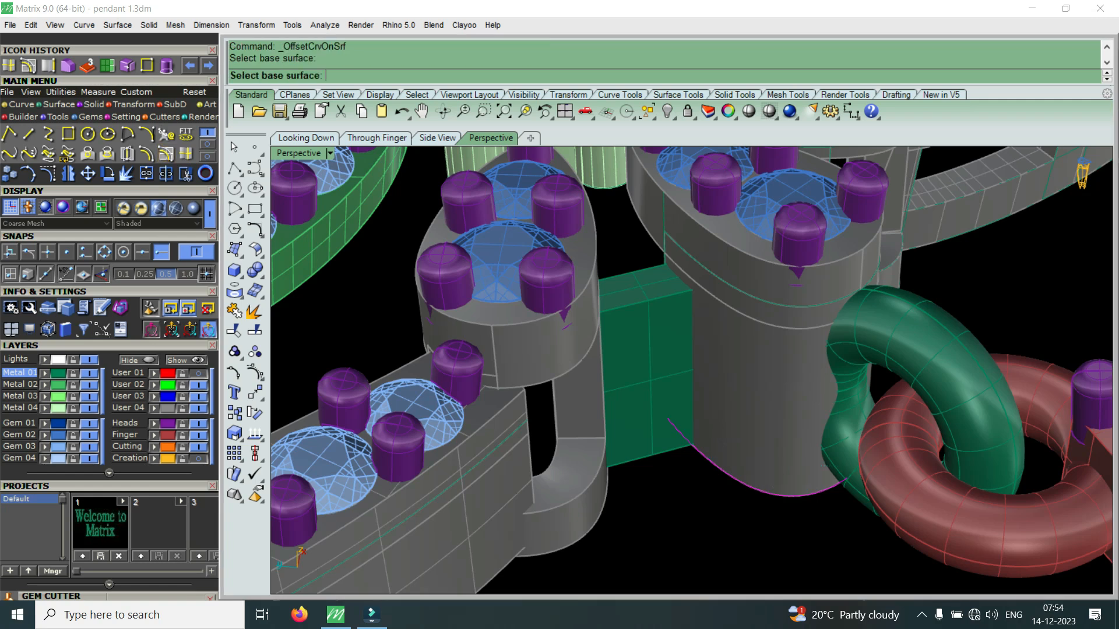
pyautogui.click(763, 403)
pyautogui.press('Return')
pyautogui.moveTo(728, 379); pyautogui.dragTo(495, 379, button='right')
pyautogui.press('Escape')
# Step: Offset the other side wall's duplicated bottom edge by 0.8 along its own surface
pyautogui.click(809, 545)
pyautogui.click(837, 565)
pyautogui.press('Return')
pyautogui.click(770, 455)
pyautogui.press('Return')
pyautogui.moveTo(728, 379); pyautogui.dragTo(728, 428, button='right')
pyautogui.press('Escape')
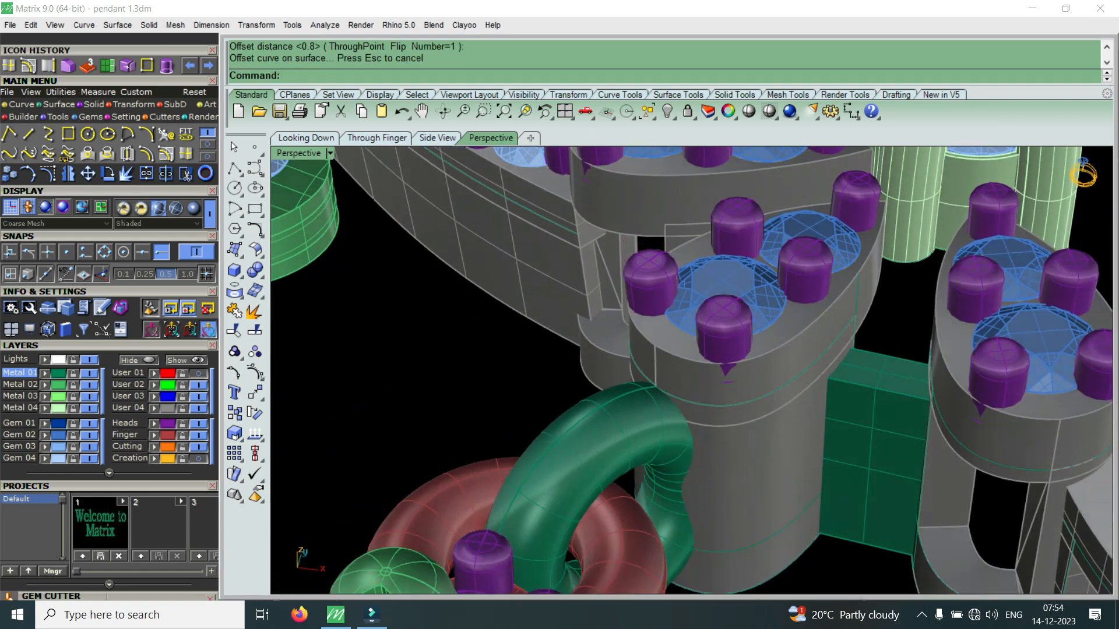
# Step: Extract two V-direction isocurves on the middle petal's first side wall, one beside the green connector block and one near the jump ring
pyautogui.click(186, 154)
pyautogui.scroll(6, 804, 506)
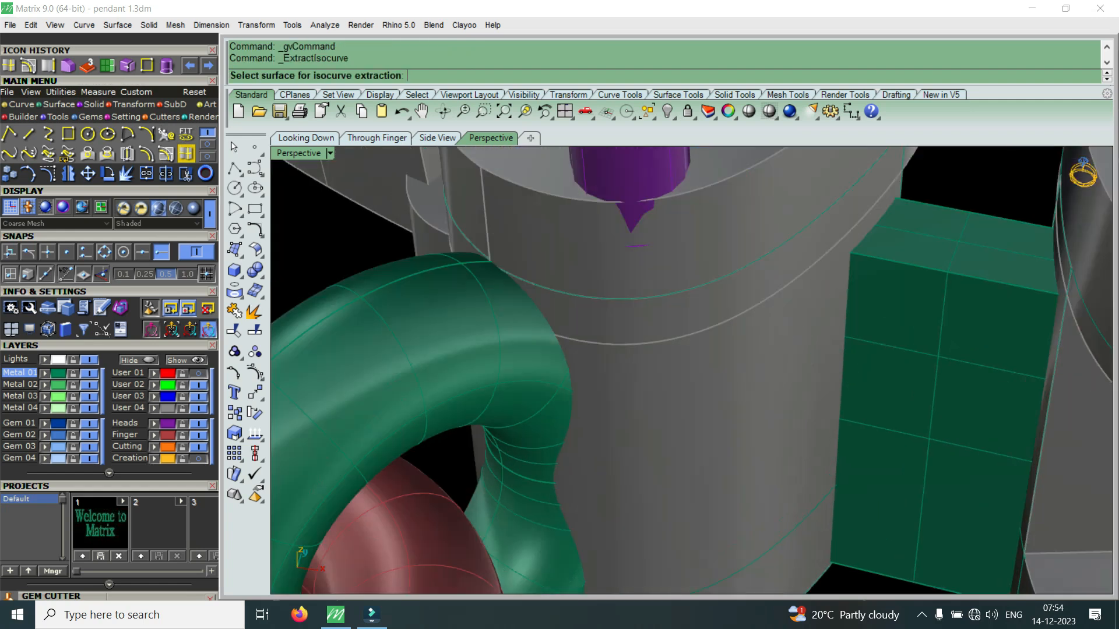
pyautogui.moveTo(805, 506); pyautogui.dragTo(740, 486, button='right')
pyautogui.click(758, 448)
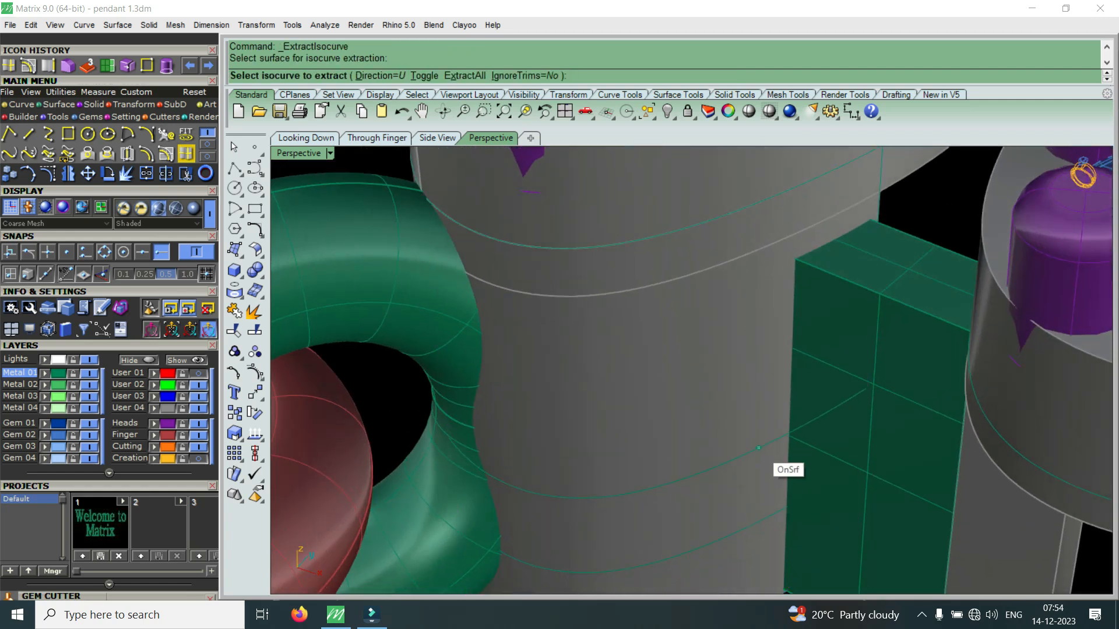
pyautogui.write('t')
pyautogui.press('Return')
pyautogui.write('t')
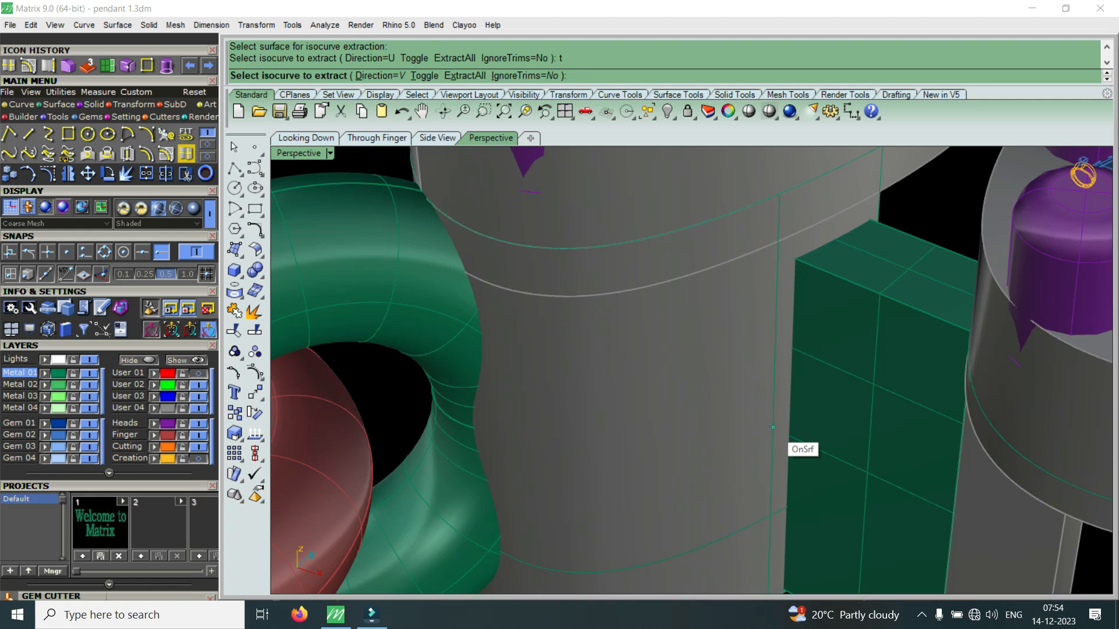
pyautogui.click(773, 427)
pyautogui.scroll(-3, 773, 427)
pyautogui.scroll(2, 657, 445)
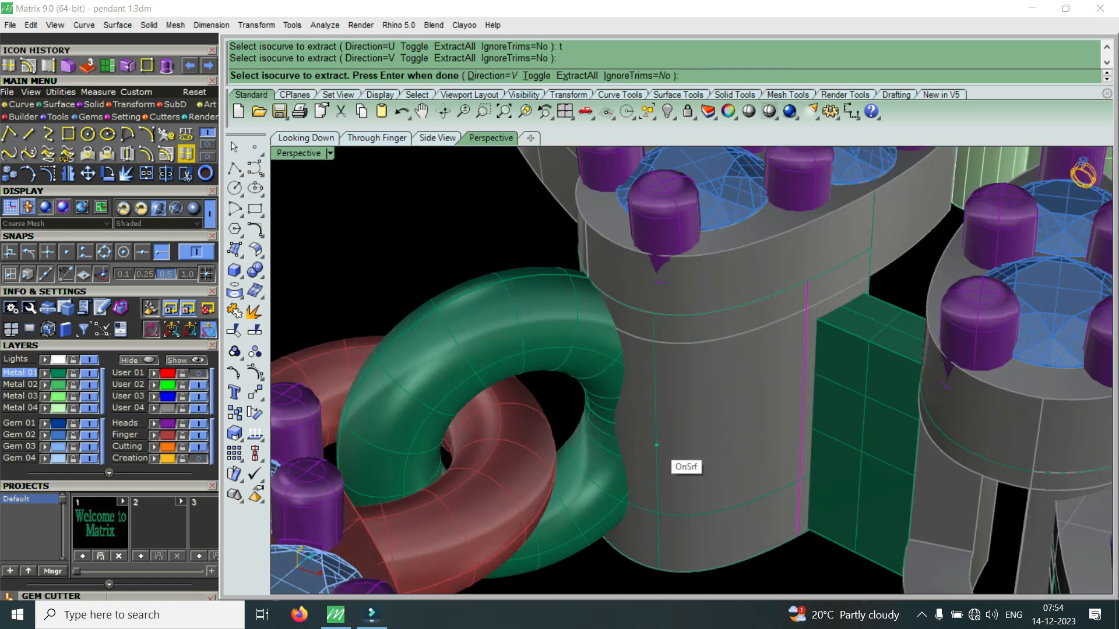
pyautogui.click(657, 445)
pyautogui.press('Return')
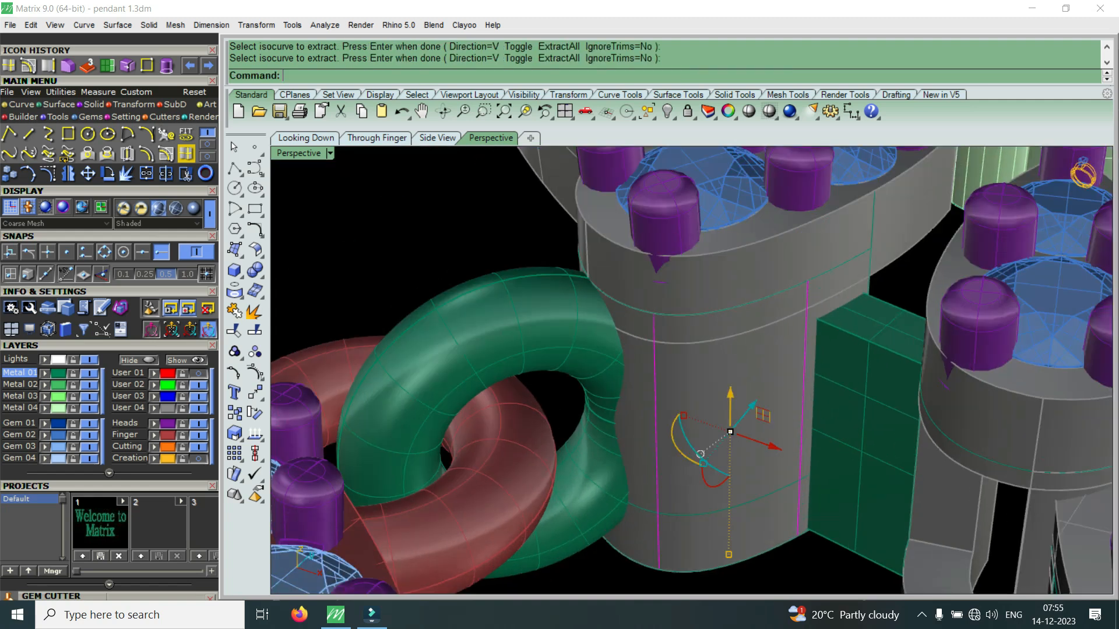
# Step: Trim a window out of the first side wall, bounded by the two vertical isocurves and the offset bottom curve
pyautogui.keyDown('shift'); pyautogui.click(704, 515); pyautogui.keyUp('shift')
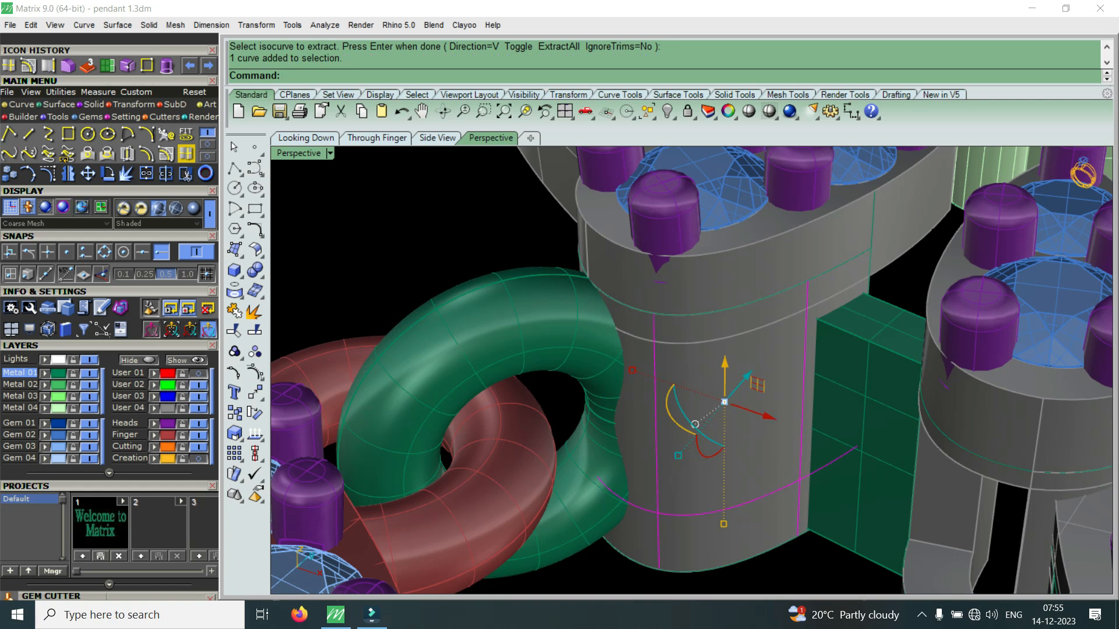
pyautogui.click(185, 174)
pyautogui.click(723, 425)
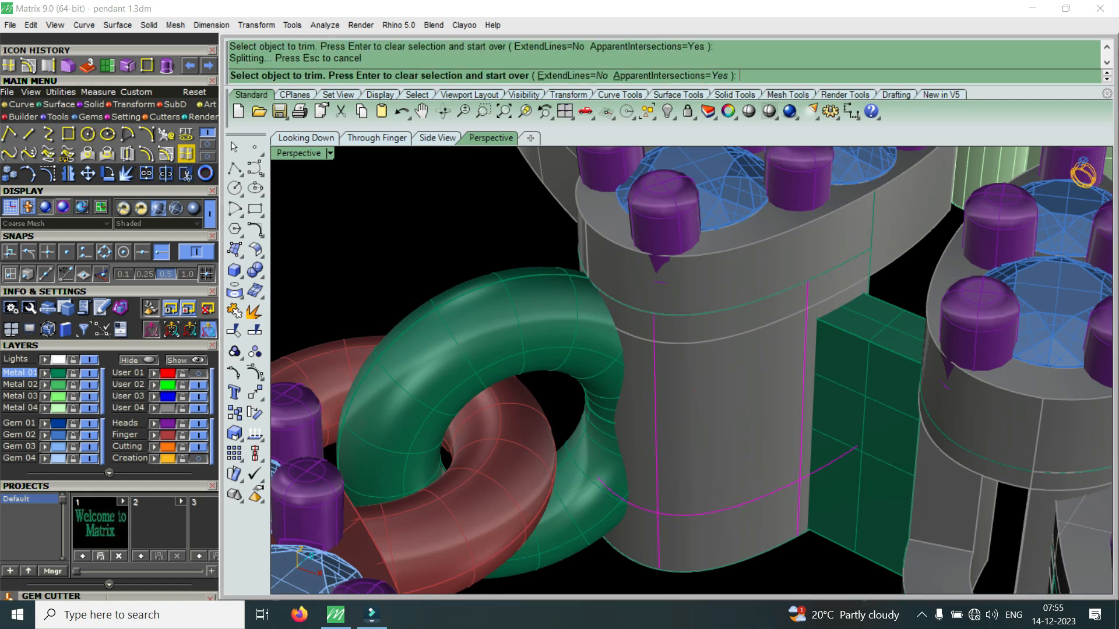
pyautogui.moveTo(722, 425); pyautogui.dragTo(944, 420, button='right')
pyautogui.press('Return')
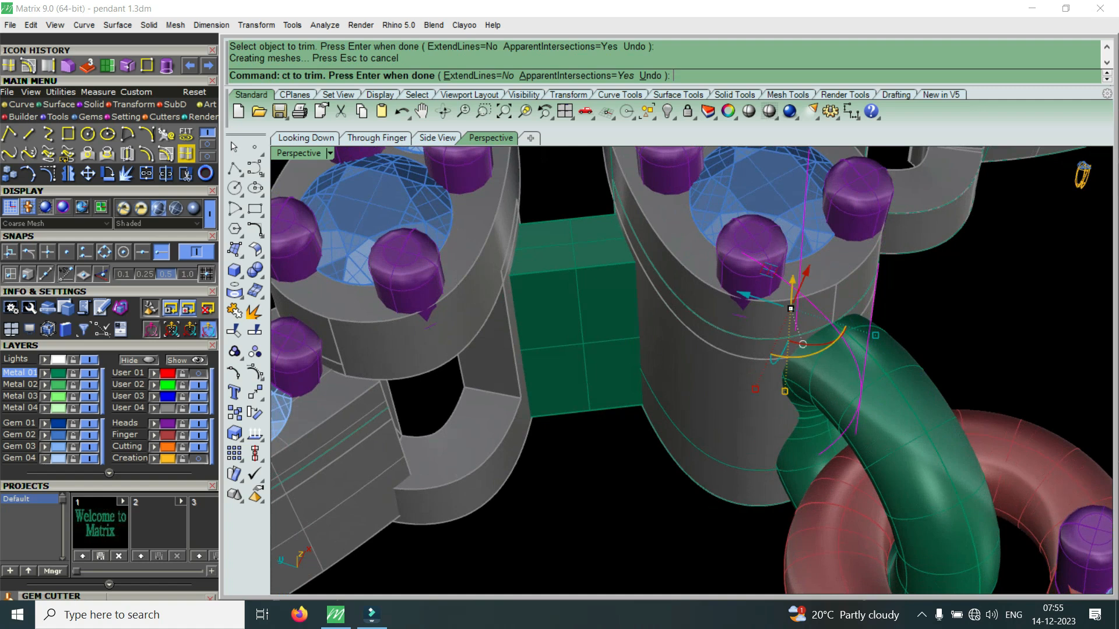
pyautogui.press('Escape')
pyautogui.moveTo(816, 408); pyautogui.dragTo(886, 402, button='right')
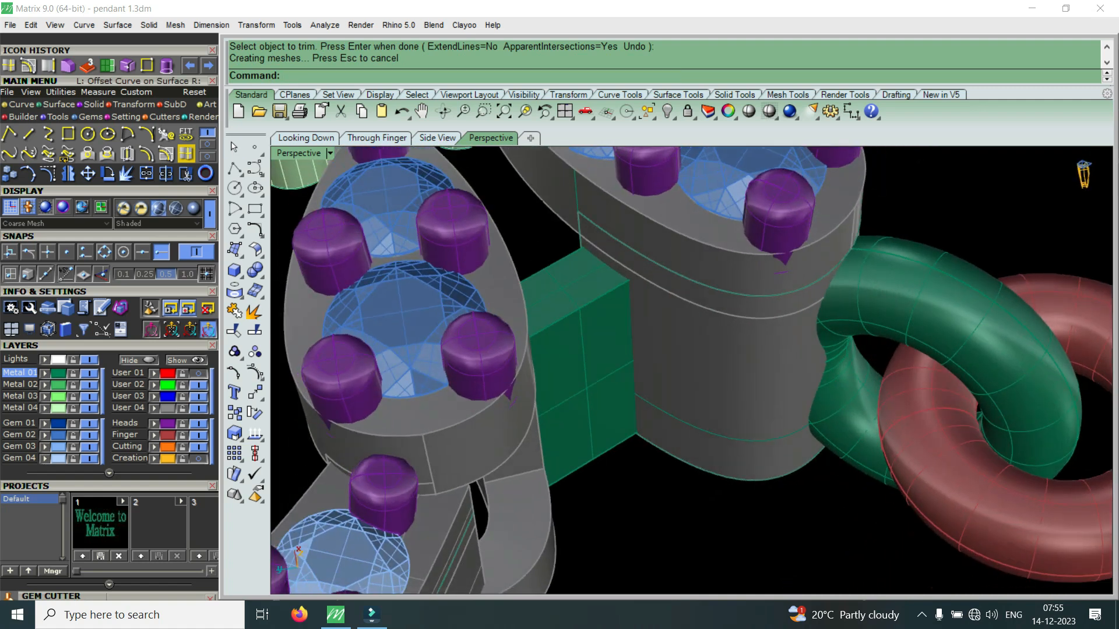
# Step: Extract two matching V-direction isocurves on the middle petal's other side wall, beside the connector block and near the jump ring
pyautogui.click(185, 154)
pyautogui.click(665, 334)
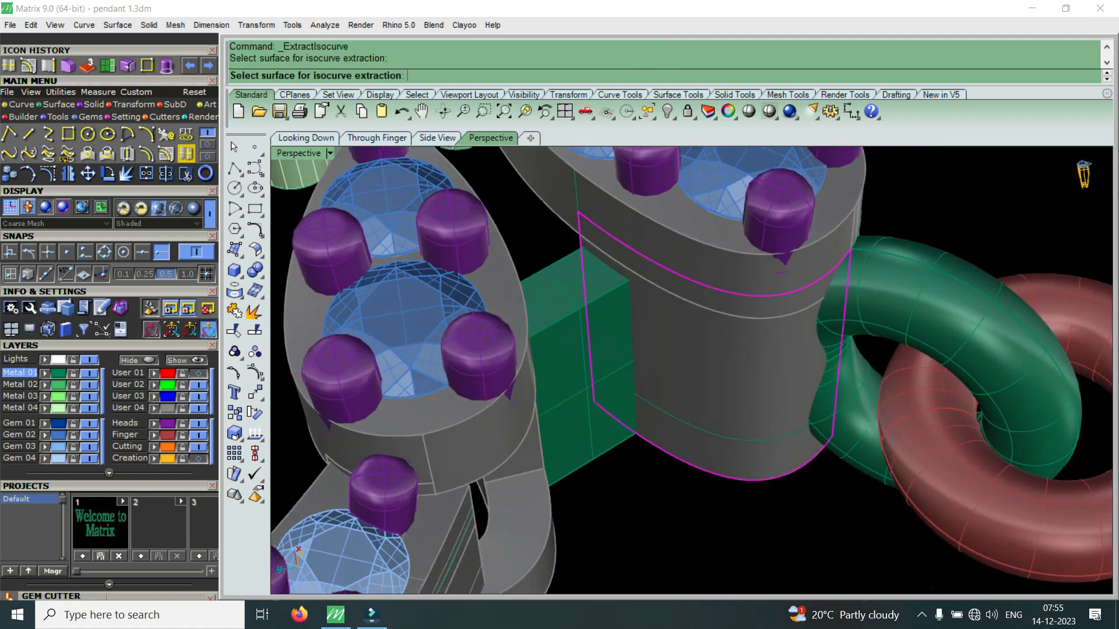
pyautogui.scroll(4, 657, 328)
pyautogui.click(634, 318)
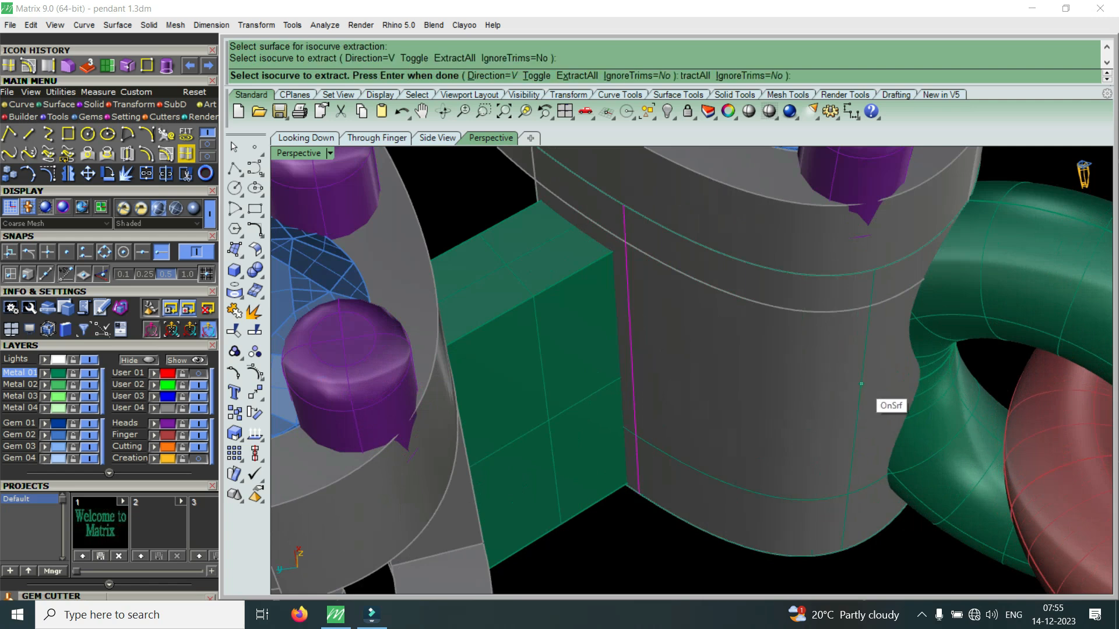
pyautogui.click(861, 384)
pyautogui.press('Return')
# Step: Trim a matching window out of the other side wall using its two vertical isocurves and offset bottom curve
pyautogui.keyDown('shift'); pyautogui.click(845, 497); pyautogui.keyUp('shift')
pyautogui.click(869, 535)
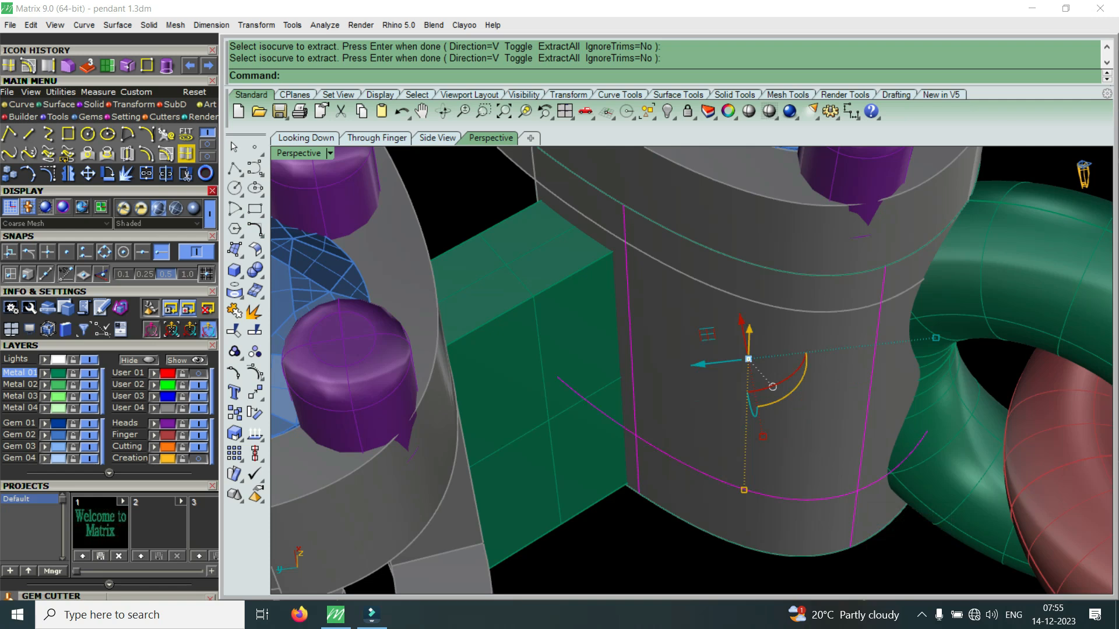
pyautogui.click(186, 174)
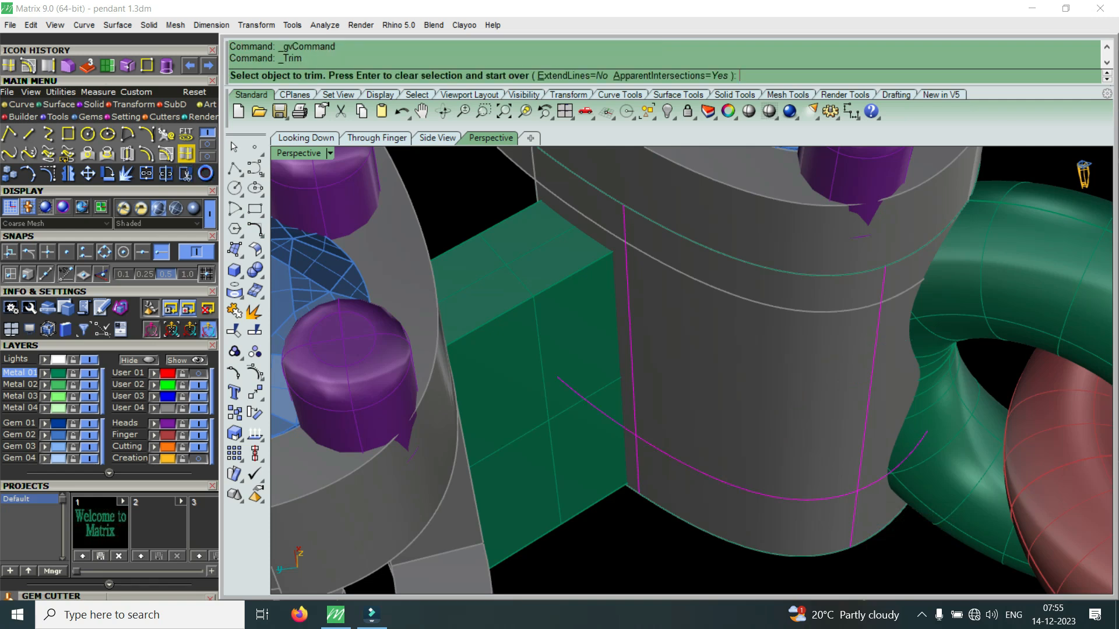
pyautogui.click(735, 385)
pyautogui.press('Return')
# Step: Join the middle petal's two windowed side walls into one polysurface
pyautogui.click(735, 513)
pyautogui.moveTo(748, 360); pyautogui.dragTo(688, 210, button='right')
pyautogui.moveTo(720, 321); pyautogui.dragTo(735, 297, button='right')
pyautogui.scroll(2, 816, 250)
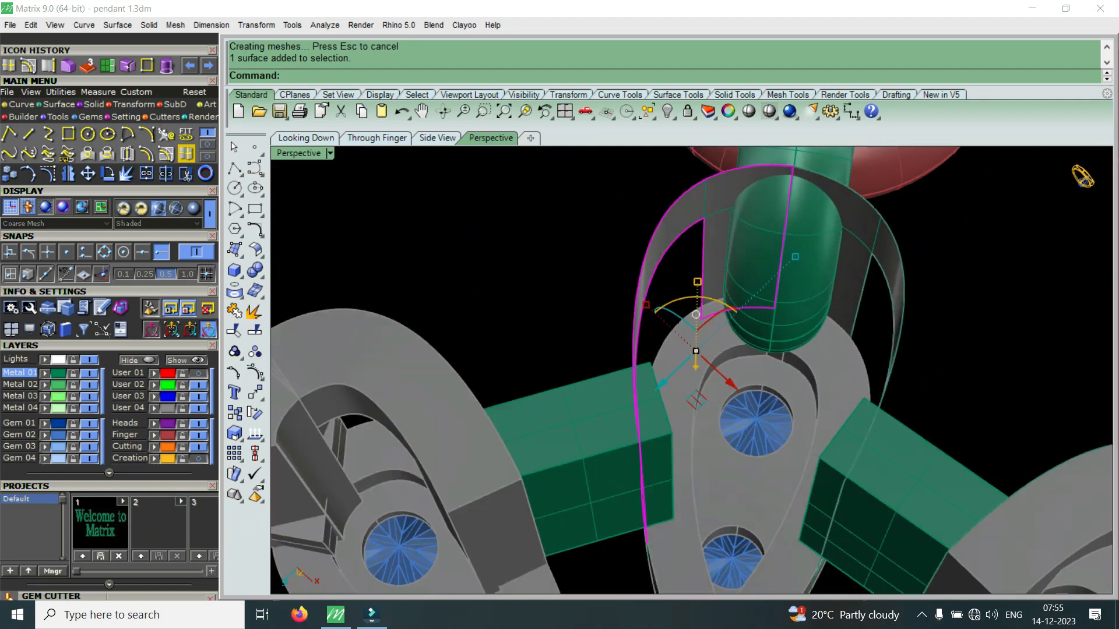
pyautogui.keyDown('shift'); pyautogui.click(861, 247); pyautogui.keyUp('shift')
pyautogui.click(145, 173)
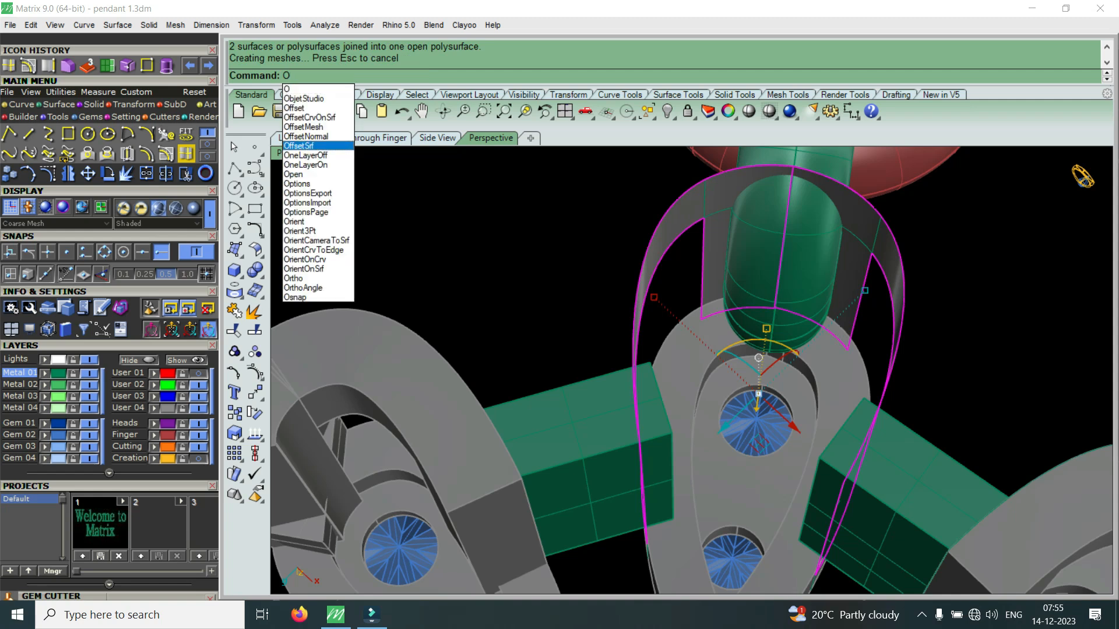
# Step: Thicken the joined middle-petal walls with OffsetSrf, using the flipped offset direction
pyautogui.click(303, 146)
pyautogui.write('f')
pyautogui.press('Return')
pyautogui.press('Return')
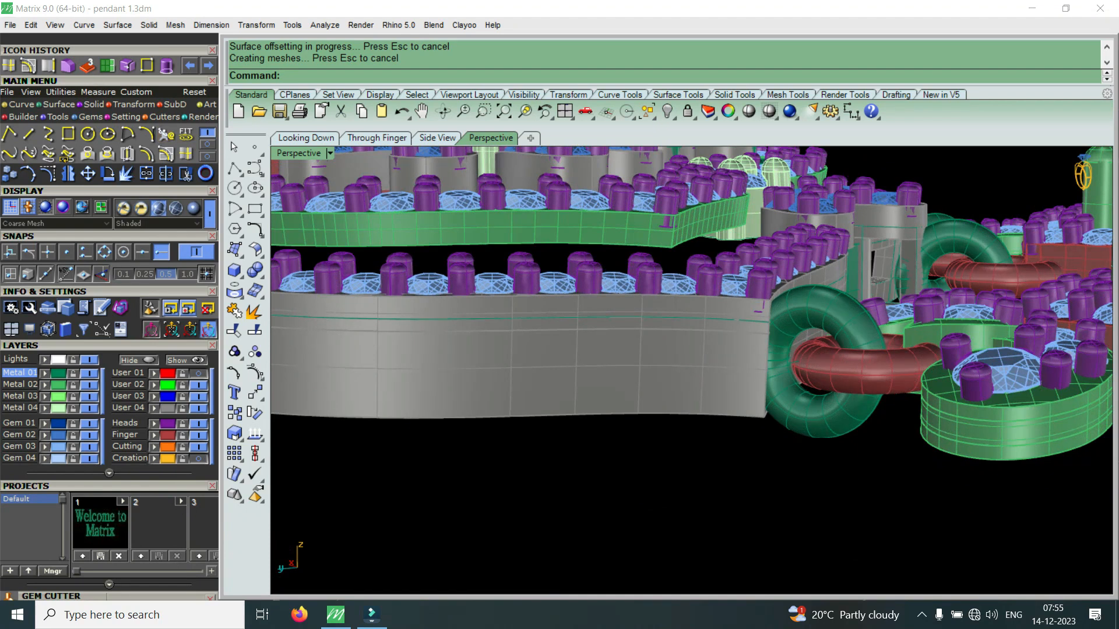
# Step: Extract copies of the two outer side faces of the V-shaped gem-set bar, either side of its point
pyautogui.click(127, 65)
pyautogui.click(443, 367)
pyautogui.moveTo(932, 244); pyautogui.dragTo(773, 326, button='right')
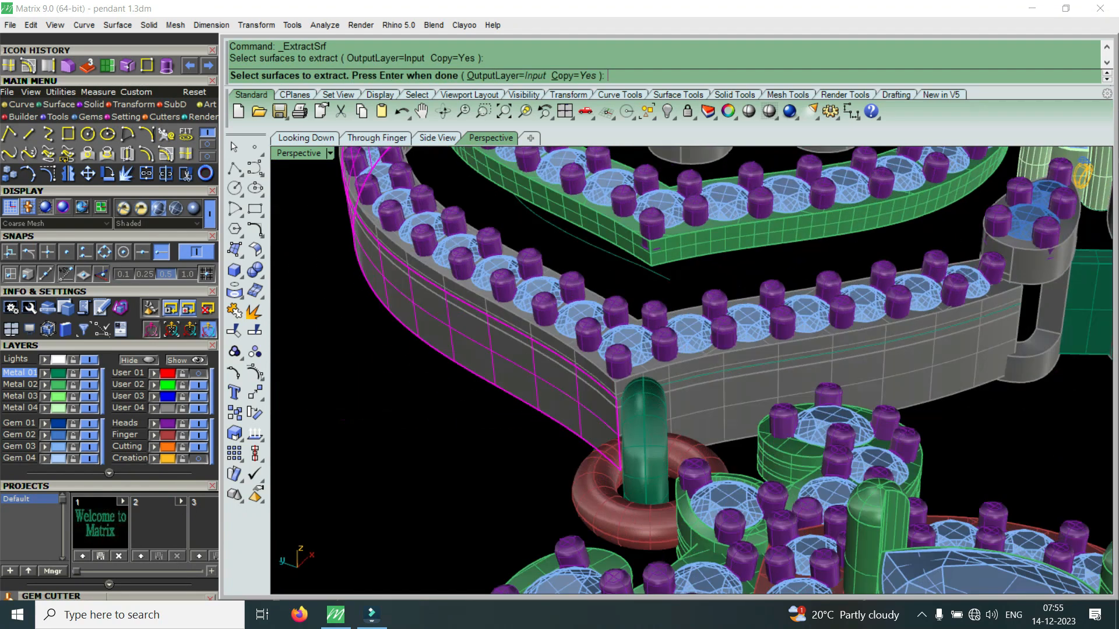
pyautogui.scroll(3, 772, 326)
pyautogui.click(775, 382)
pyautogui.press('Return')
pyautogui.scroll(2, 715, 386)
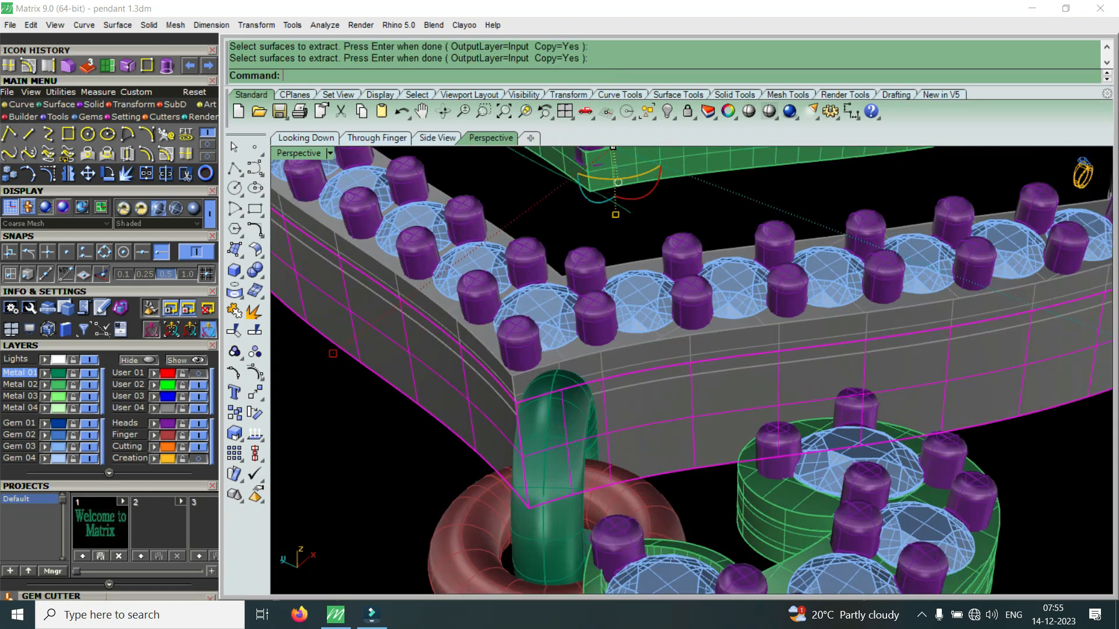
# Step: Delete the V-shaped bar's original wall polysurface, keeping the extracted outer faces
pyautogui.moveTo(714, 386); pyautogui.dragTo(798, 215, button='right')
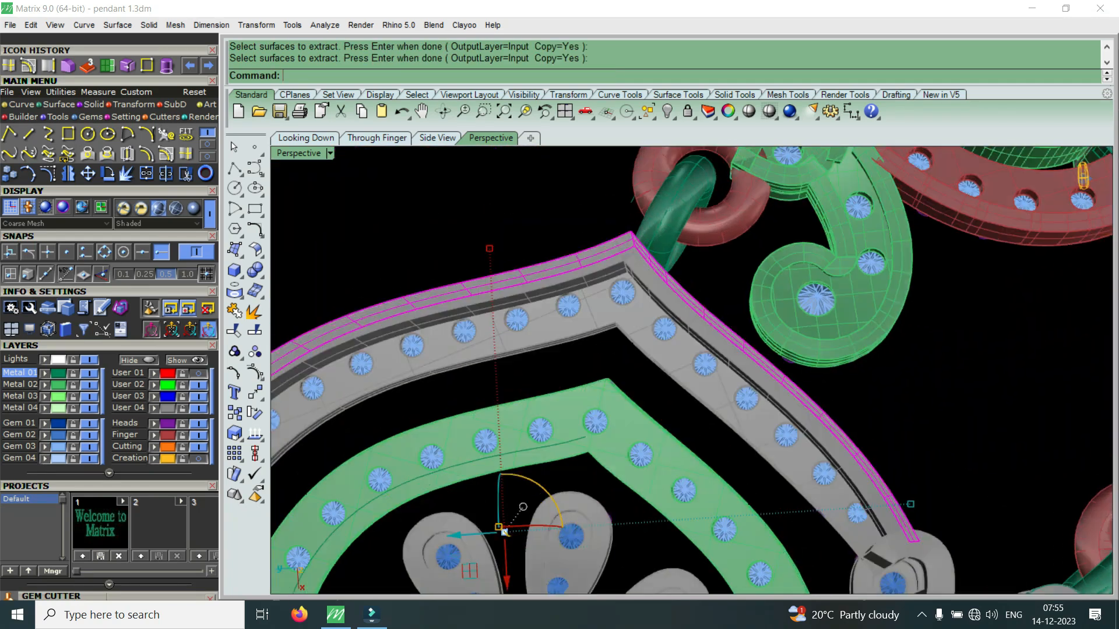
pyautogui.press('Escape')
pyautogui.scroll(2, 641, 279)
pyautogui.click(612, 280)
pyautogui.press('Delete')
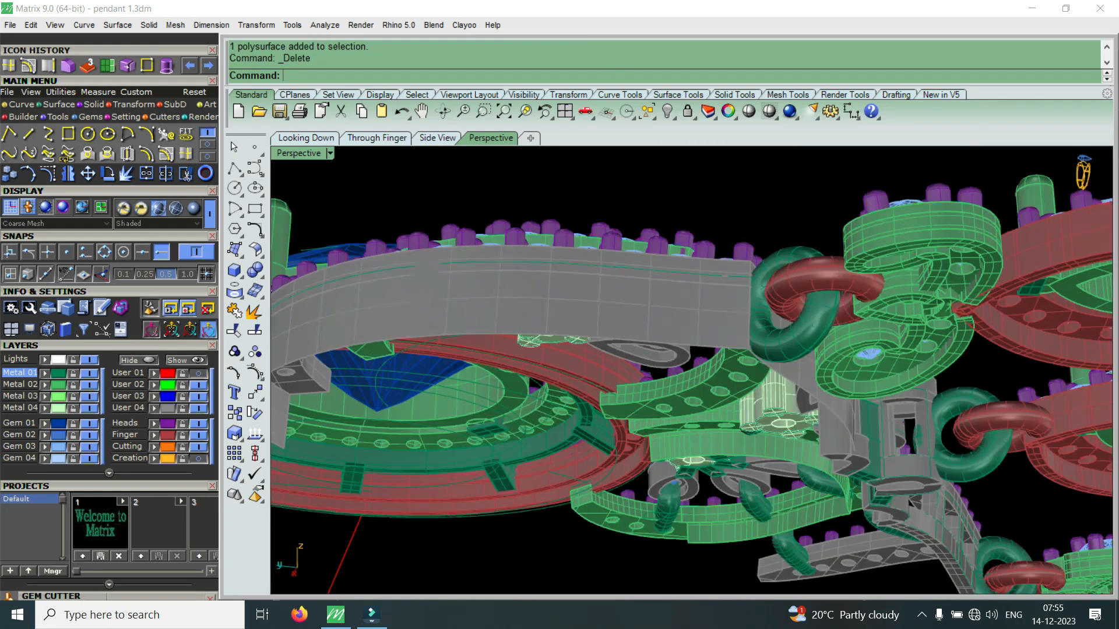
# Step: Duplicate the bottom edges of the V-shaped bar's two extracted outer walls as curves
pyautogui.moveTo(641, 256); pyautogui.dragTo(644, 367, button='right')
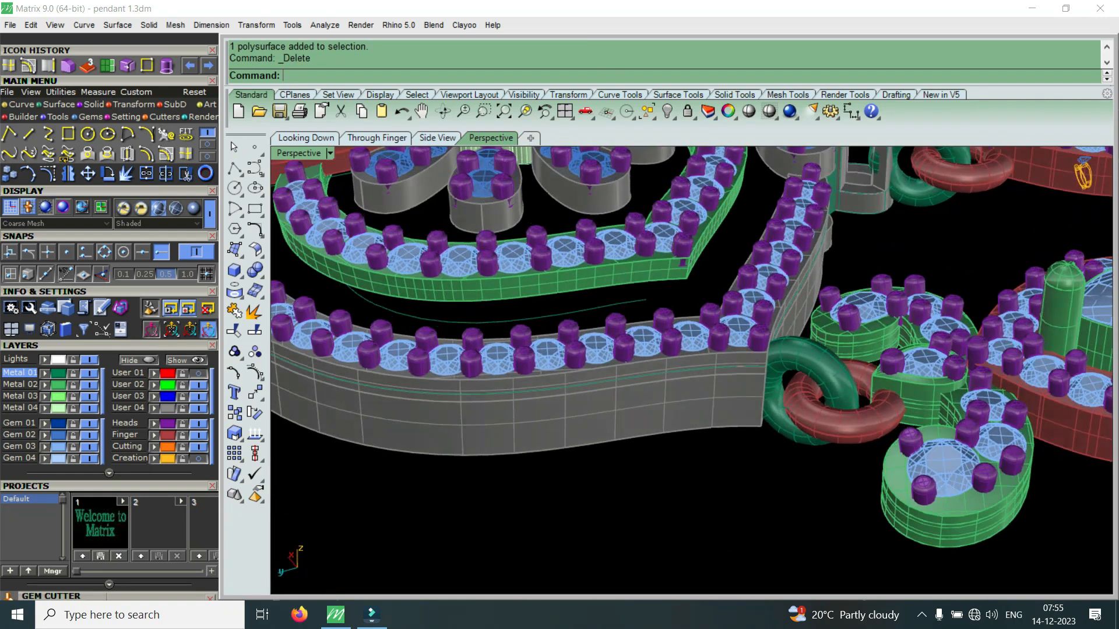
pyautogui.scroll(2, 644, 367)
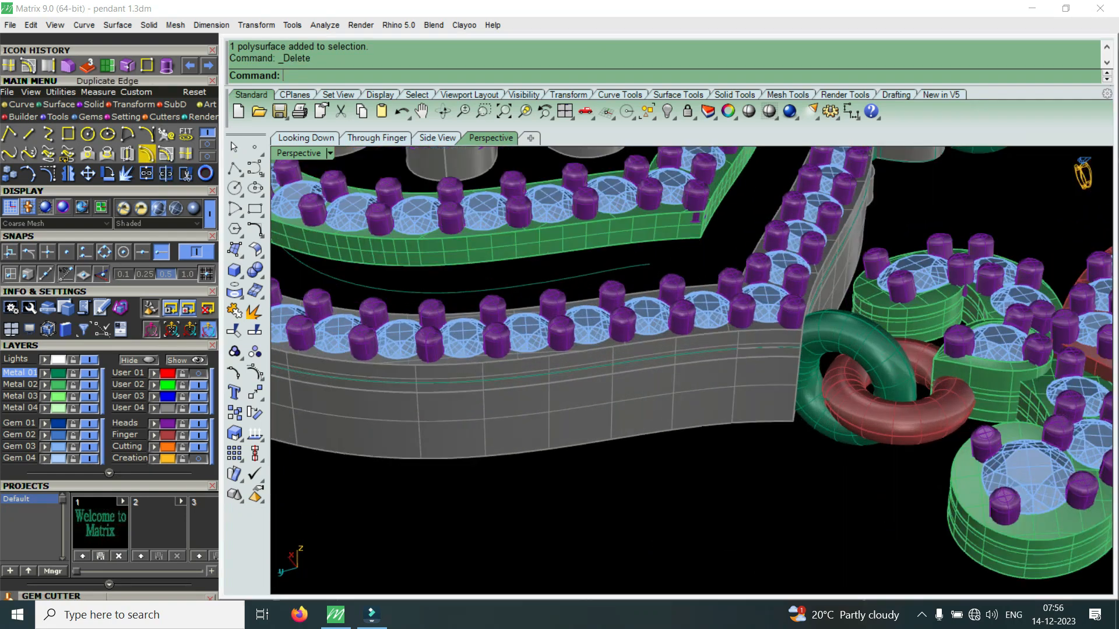
pyautogui.click(147, 134)
pyautogui.click(523, 452)
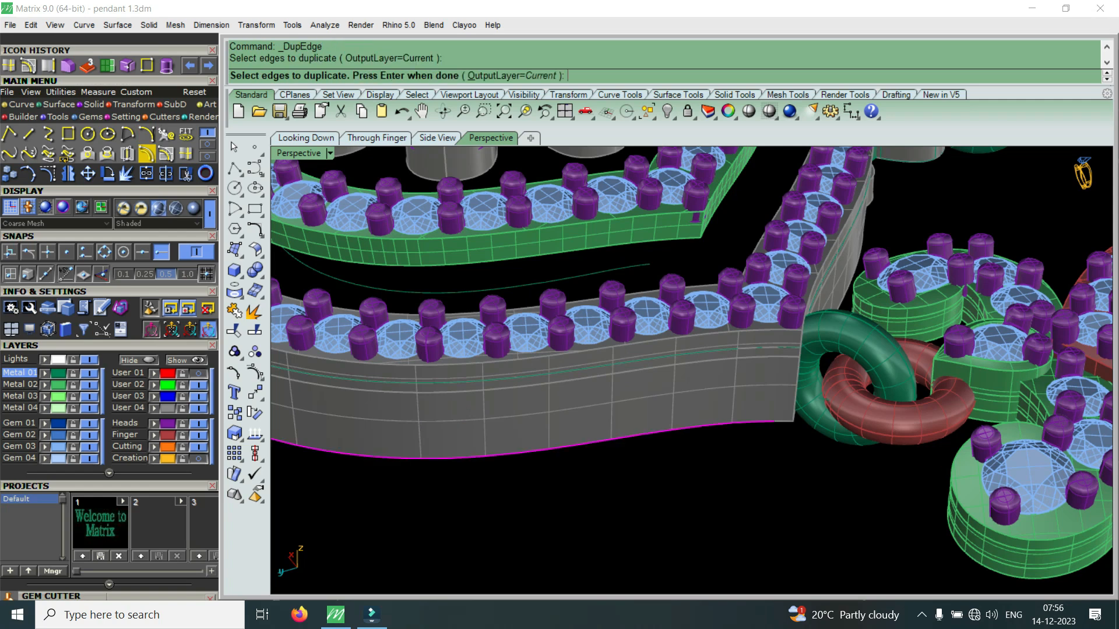
pyautogui.moveTo(525, 431); pyautogui.dragTo(373, 472, button='right')
pyautogui.click(816, 459)
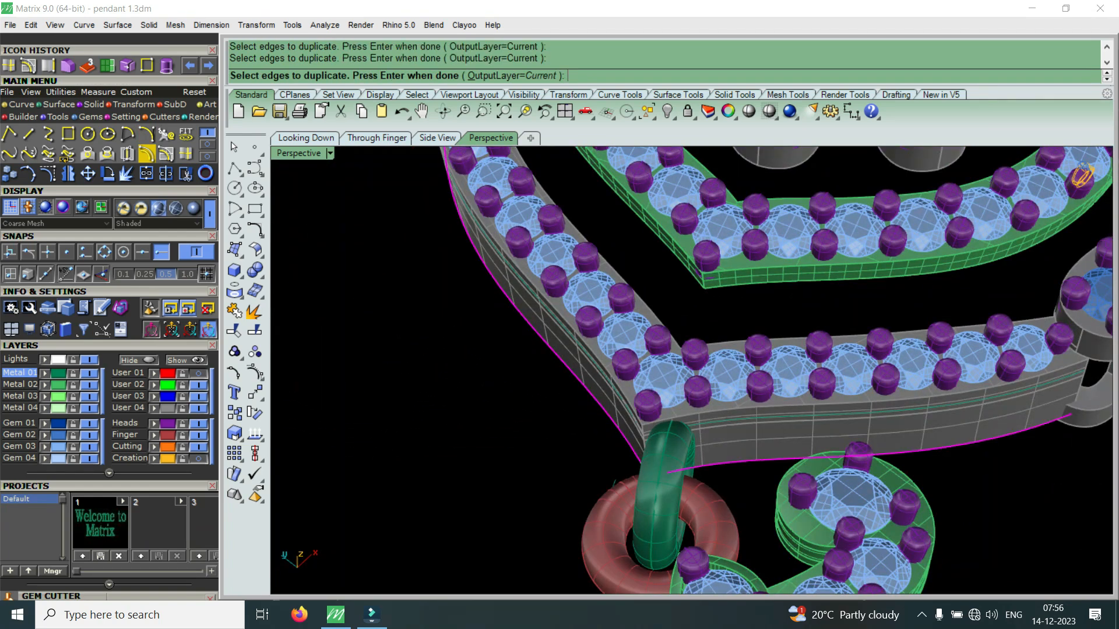
pyautogui.press('Return')
# Step: Offset the duplicated bottom edge of the V-shaped bar's first outer wall by 0.8 along that wall
pyautogui.scroll(3, 542, 478)
pyautogui.moveTo(542, 478); pyautogui.dragTo(741, 431, button='right')
pyautogui.scroll(-3, 740, 431)
pyautogui.scroll(3, 694, 397)
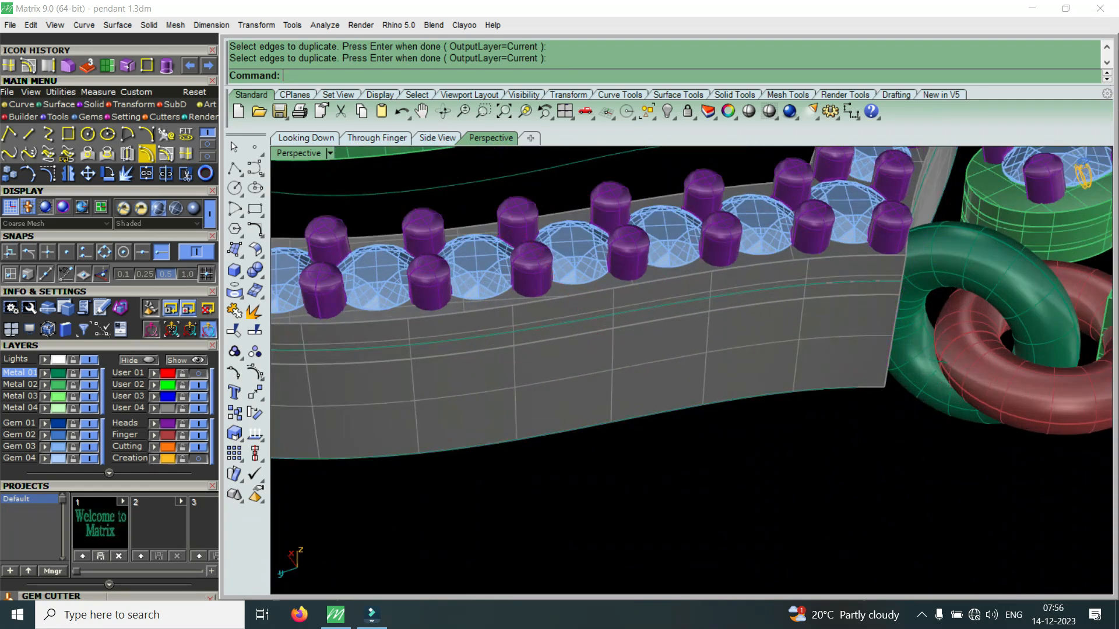
pyautogui.click(699, 421)
pyautogui.click(719, 449)
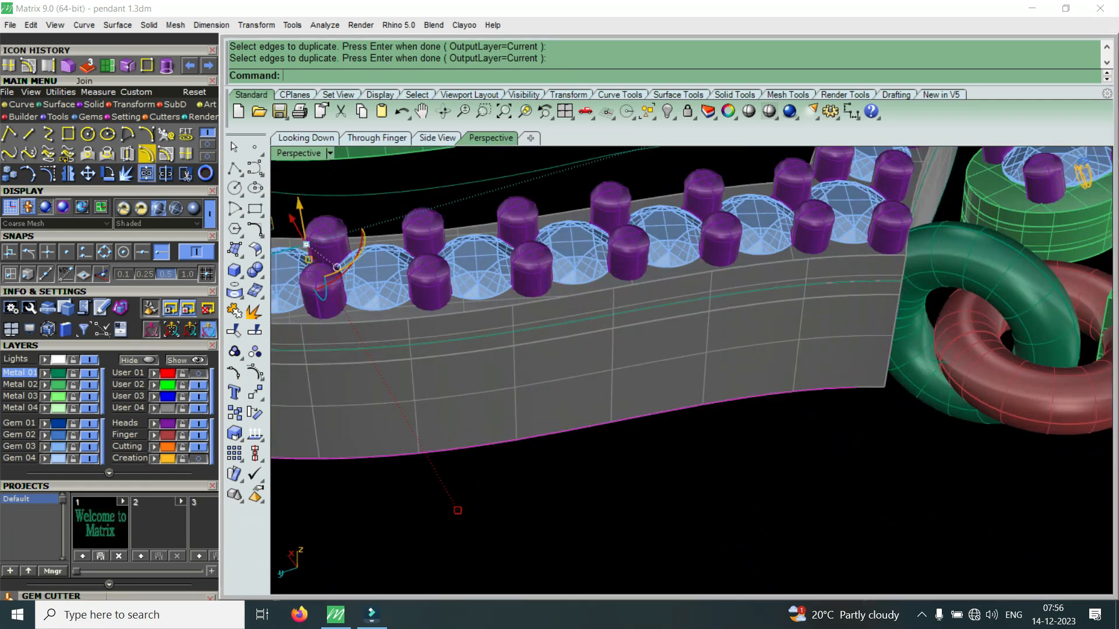
pyautogui.click(166, 155)
pyautogui.click(460, 391)
pyautogui.press('Return')
# Step: Offset the bottom edge curve of the V-shaped bar's second outer wall by 0.8 along its surface
pyautogui.moveTo(606, 373); pyautogui.dragTo(414, 387, button='right')
pyautogui.click(774, 375)
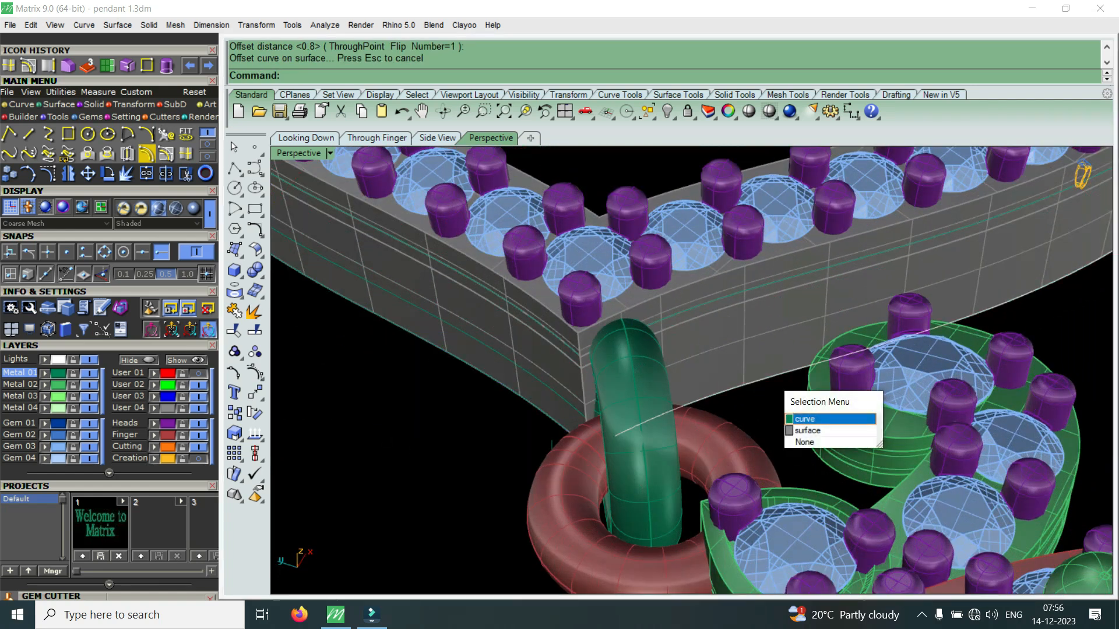
pyautogui.click(801, 419)
pyautogui.press('Return')
pyautogui.click(778, 344)
pyautogui.press('Return')
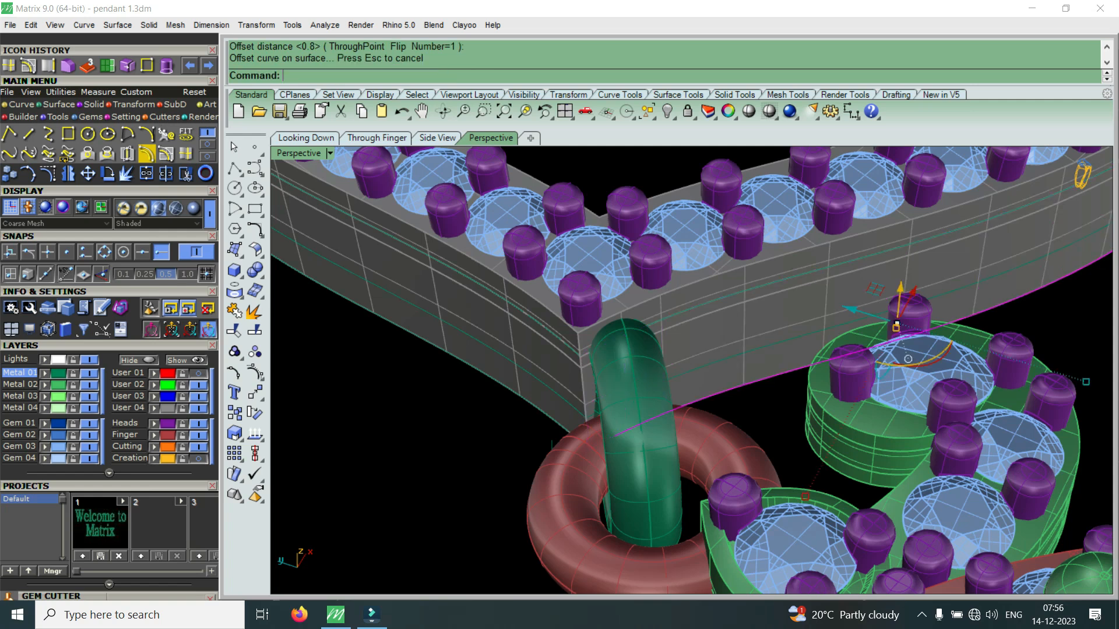
# Step: Extract four crosswise isocurves on the V-shaped bar's first outer wall, starting beside the connector ring, as window side edges
pyautogui.scroll(5, 886, 250)
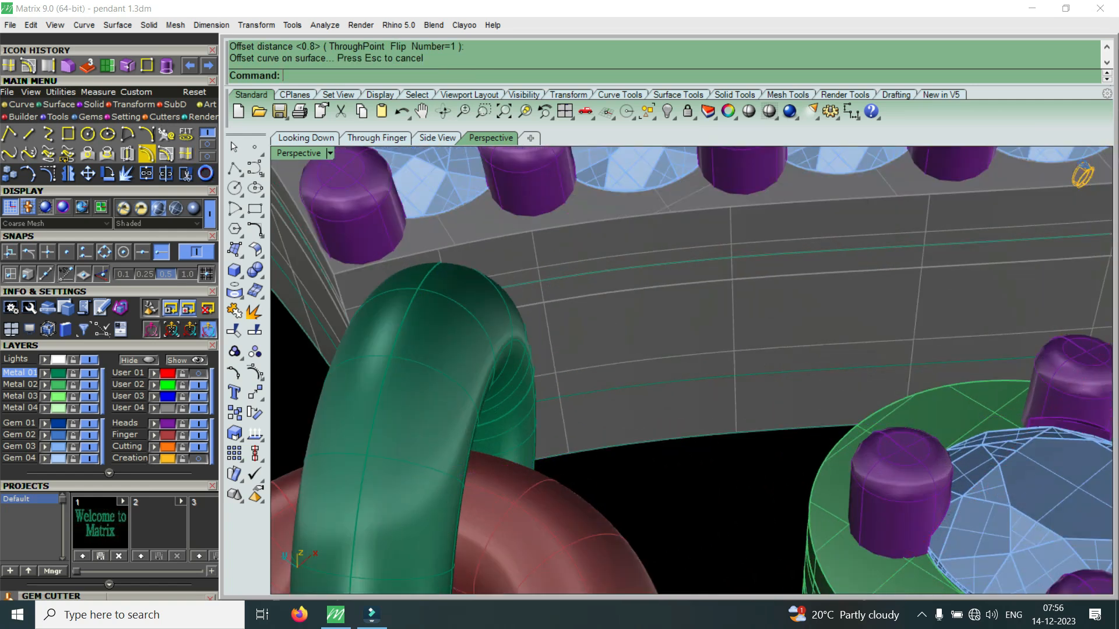
pyautogui.click(186, 154)
pyautogui.click(601, 347)
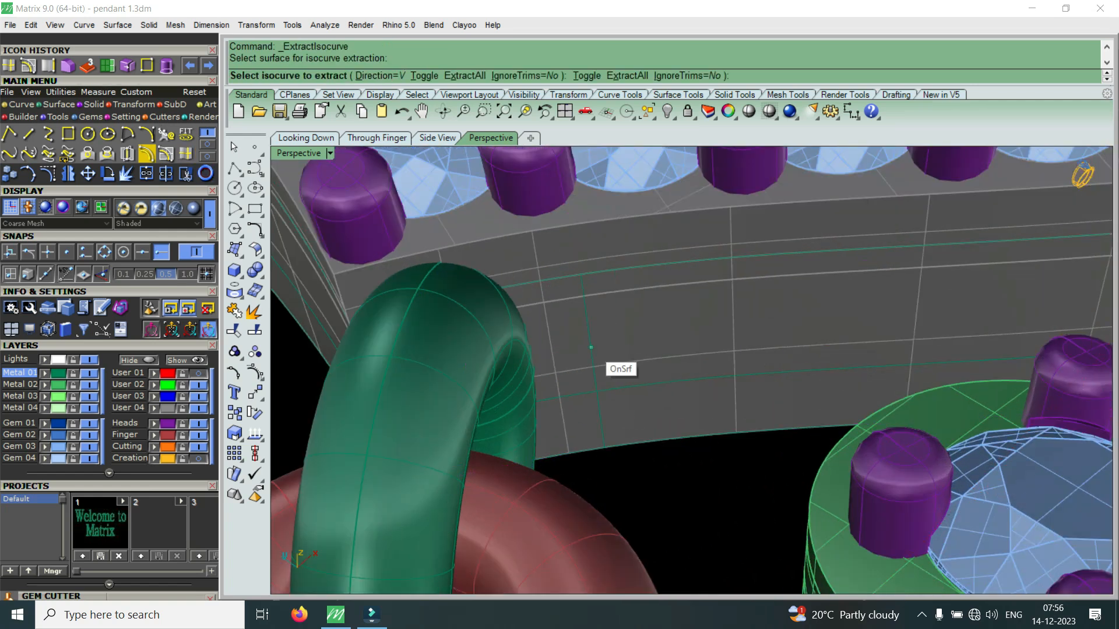
pyautogui.click(547, 342)
pyautogui.scroll(-3, 548, 344)
pyautogui.scroll(1, 676, 338)
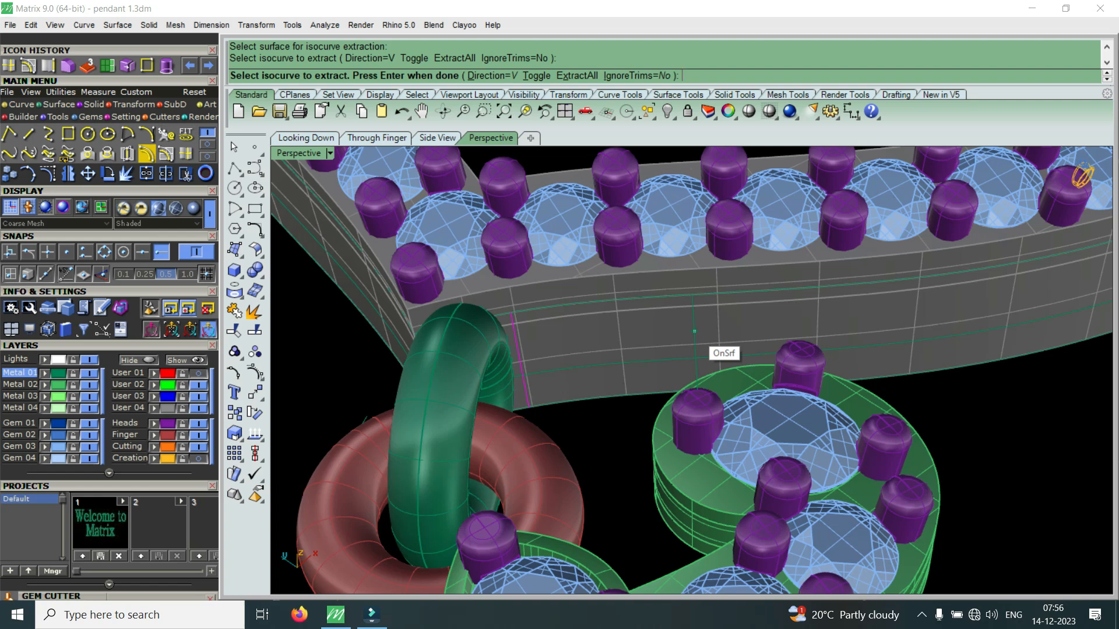
pyautogui.click(693, 327)
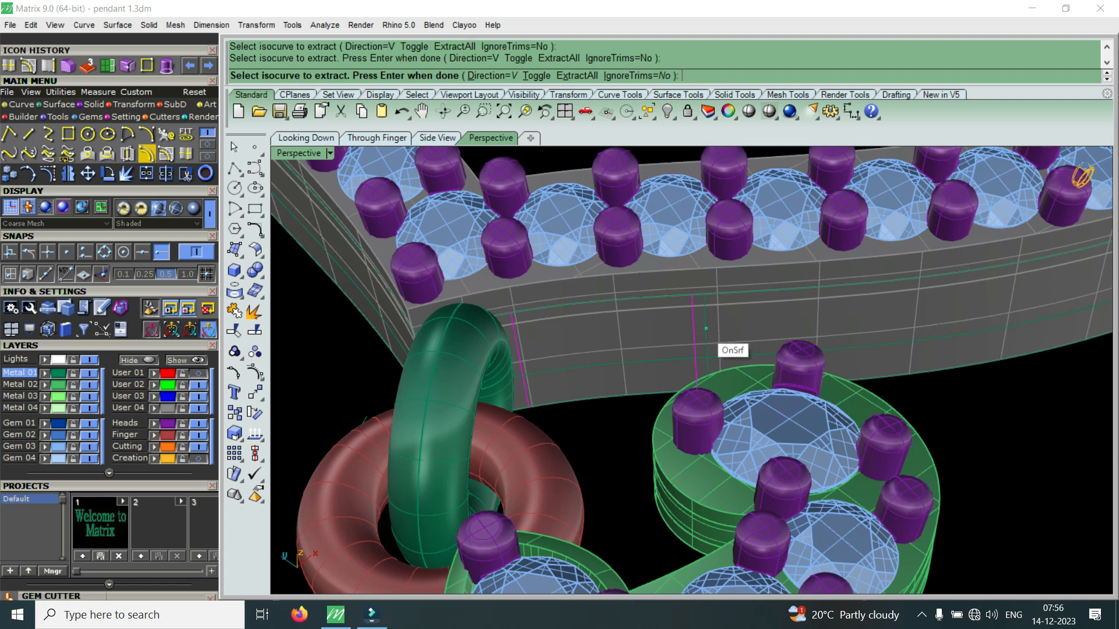
pyautogui.click(736, 323)
pyautogui.scroll(-3, 769, 342)
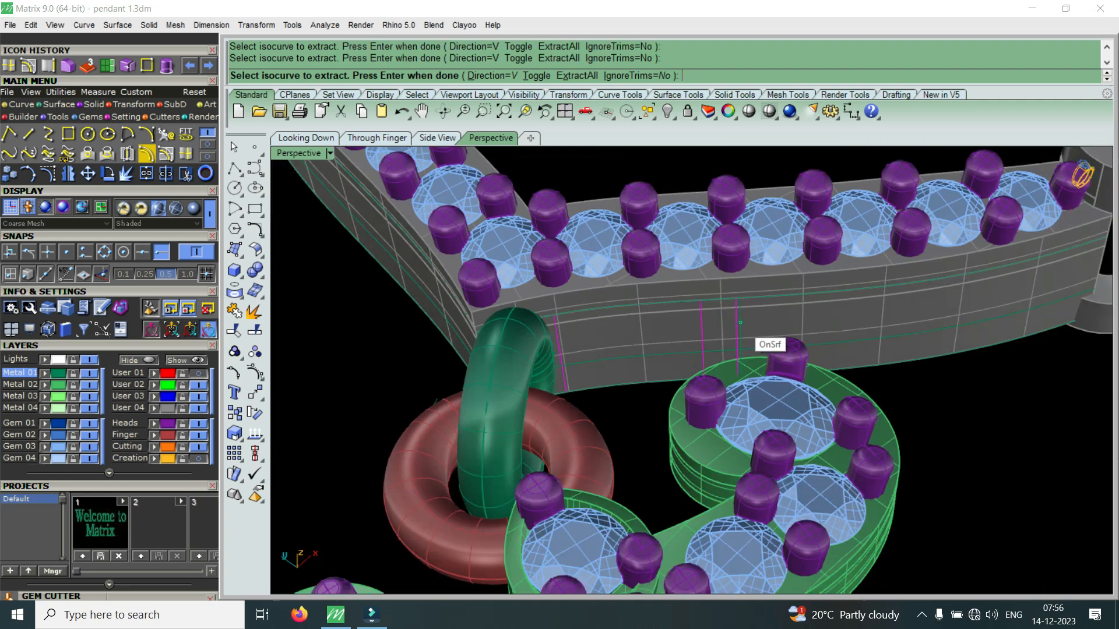
pyautogui.click(845, 303)
# Step: Extract four more crosswise isocurves along the first outer wall, continuing the paired spacing to its far end
pyautogui.scroll(-2, 795, 340)
pyautogui.scroll(3, 808, 328)
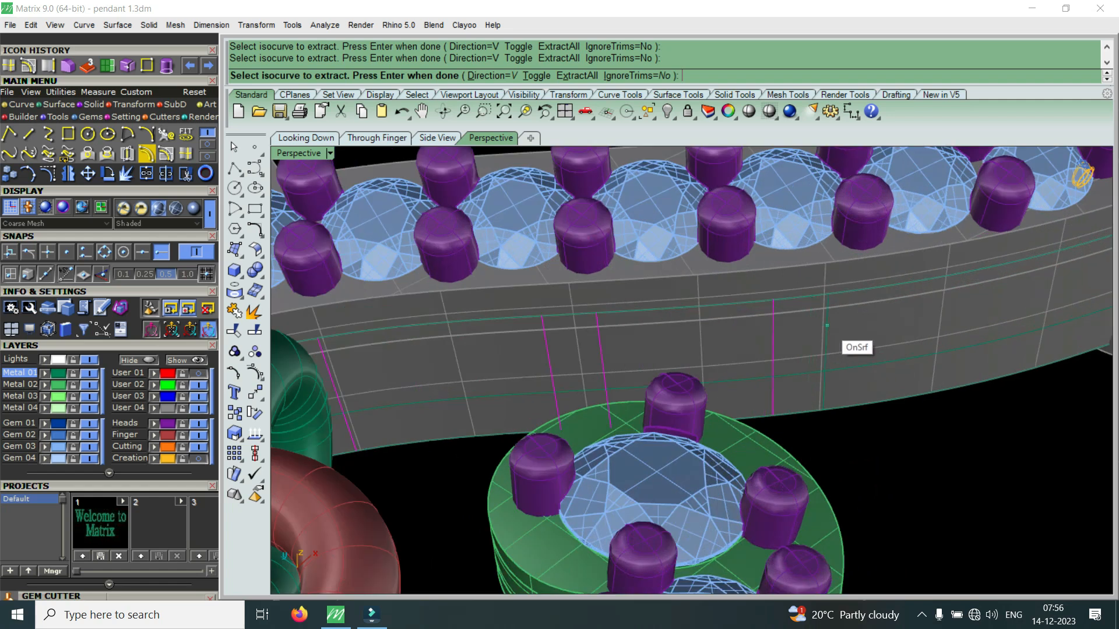
pyautogui.scroll(4, 824, 326)
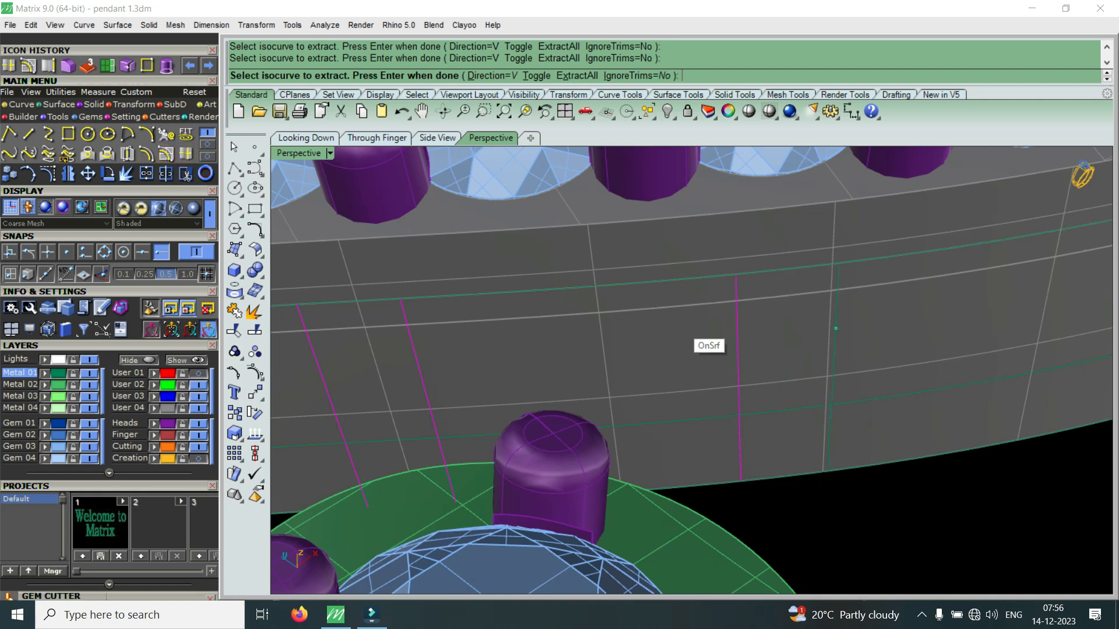
pyautogui.scroll(-4, 729, 352)
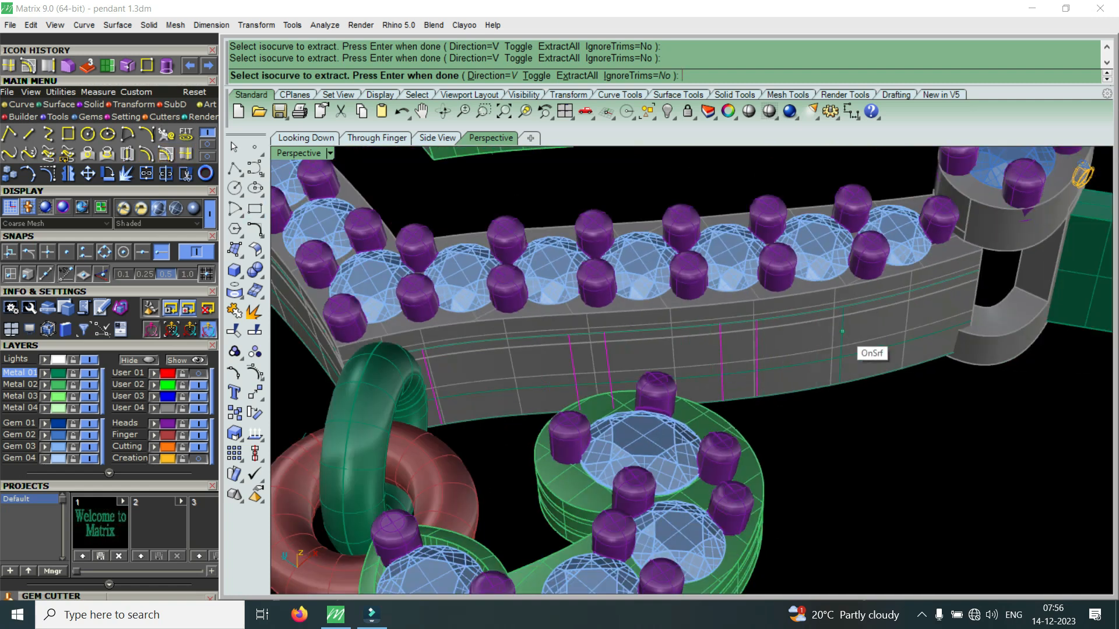
pyautogui.scroll(3, 815, 335)
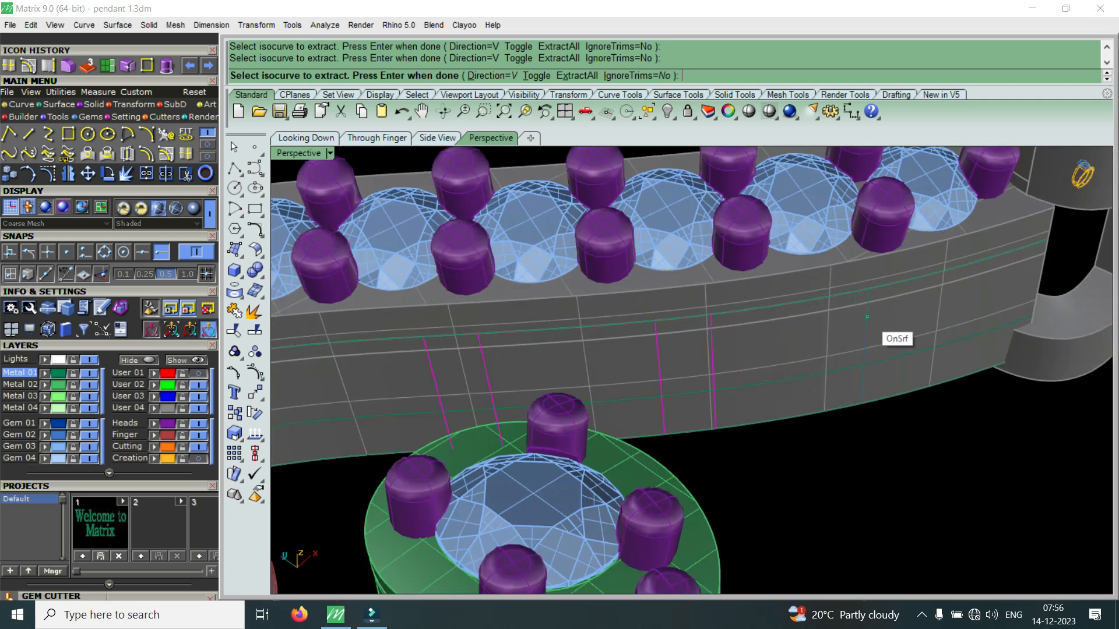
pyautogui.click(867, 317)
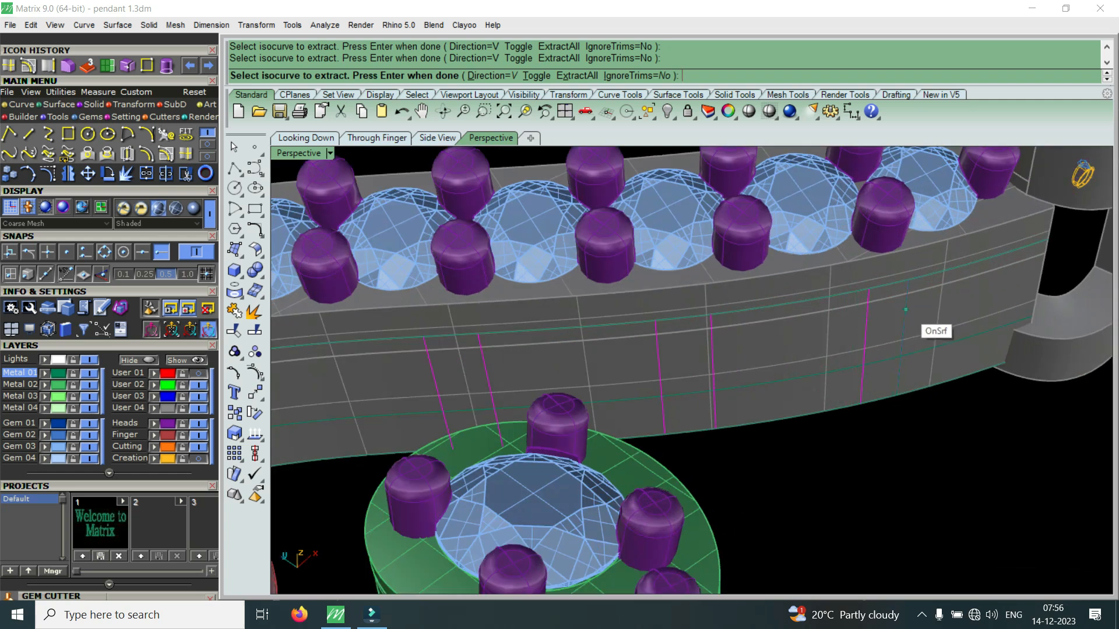
pyautogui.click(905, 310)
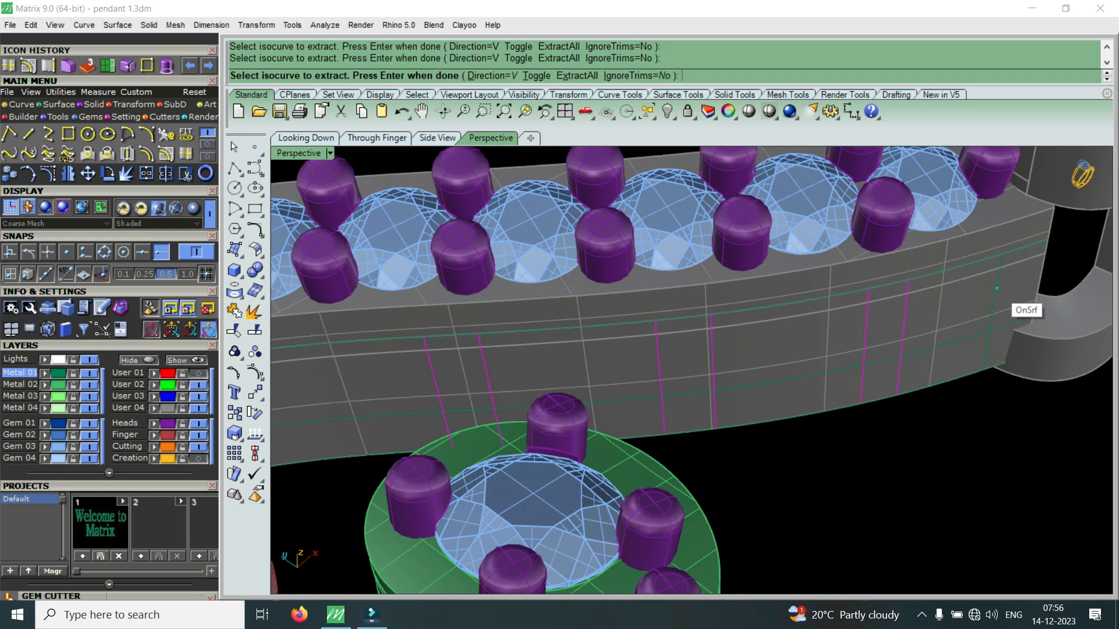
pyautogui.click(1001, 286)
pyautogui.press('Return')
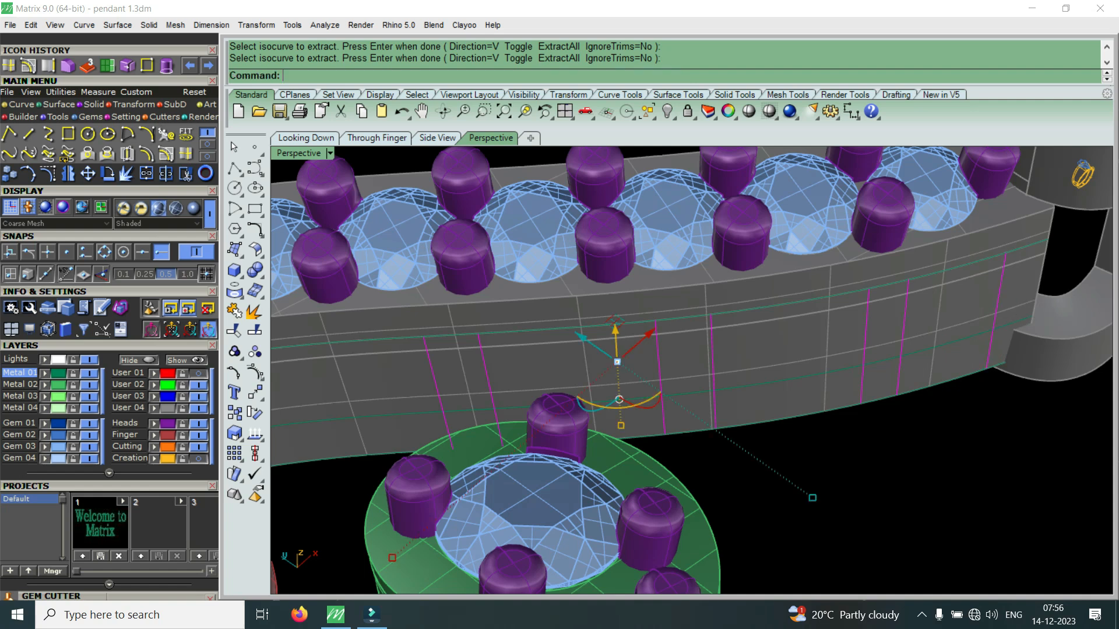
# Step: Trim four windows out of the V-shaped bar's first outer wall, using the extracted isocurves and the lower offset curve as cutters
pyautogui.keyDown('shift'); pyautogui.click(968, 336); pyautogui.keyUp('shift')
pyautogui.click(998, 379)
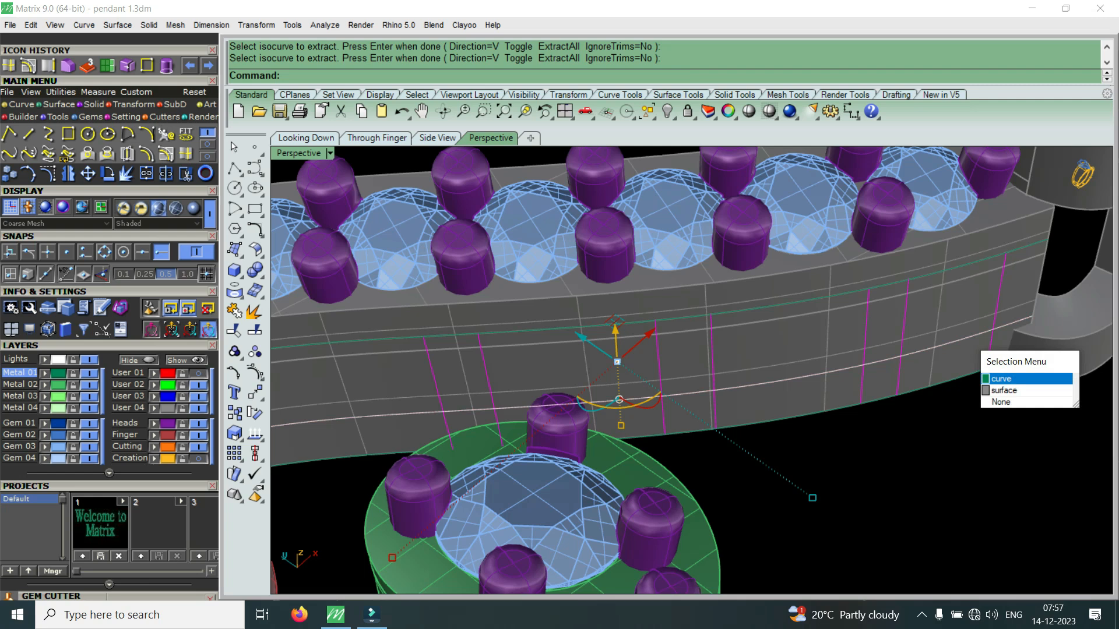
pyautogui.click(186, 174)
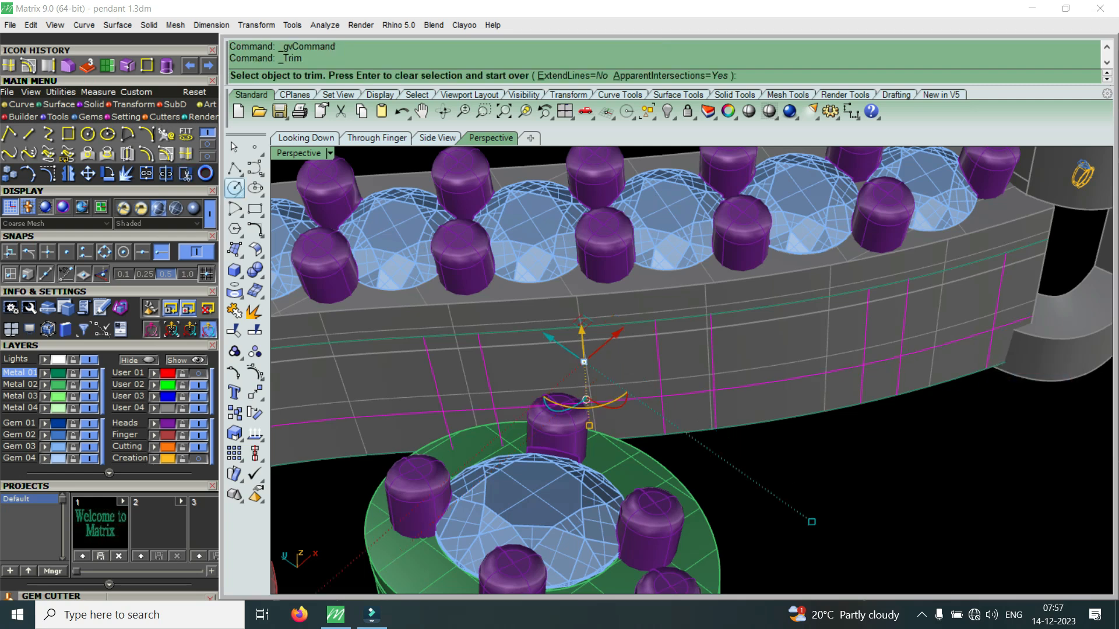
pyautogui.click(945, 320)
pyautogui.click(801, 347)
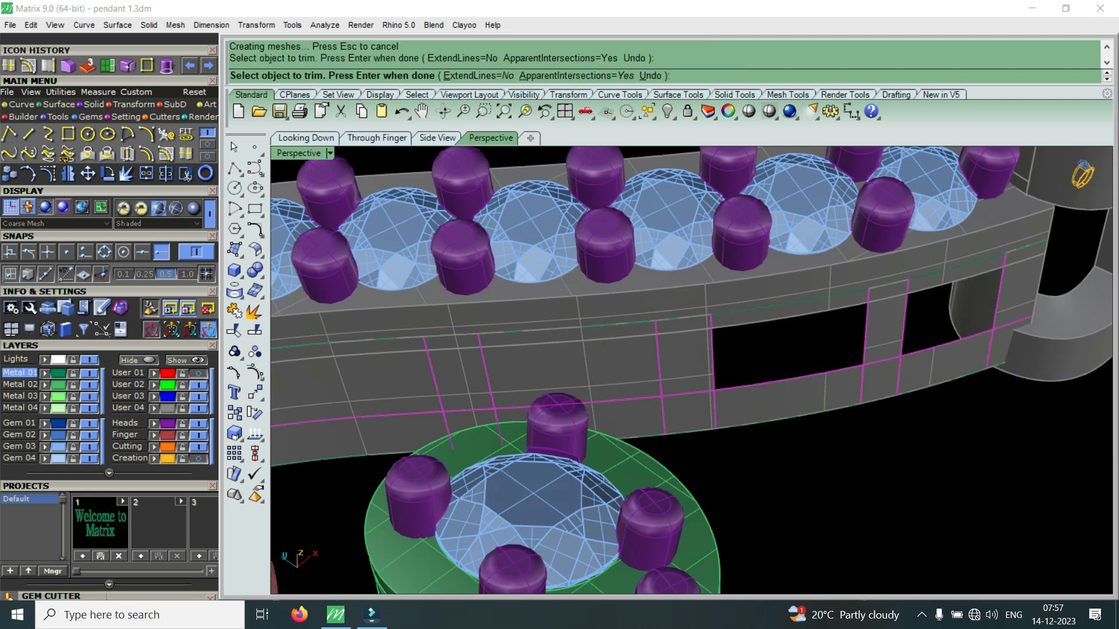
pyautogui.click(604, 350)
pyautogui.scroll(-6, 874, 367)
pyautogui.scroll(3, 641, 390)
pyautogui.click(633, 397)
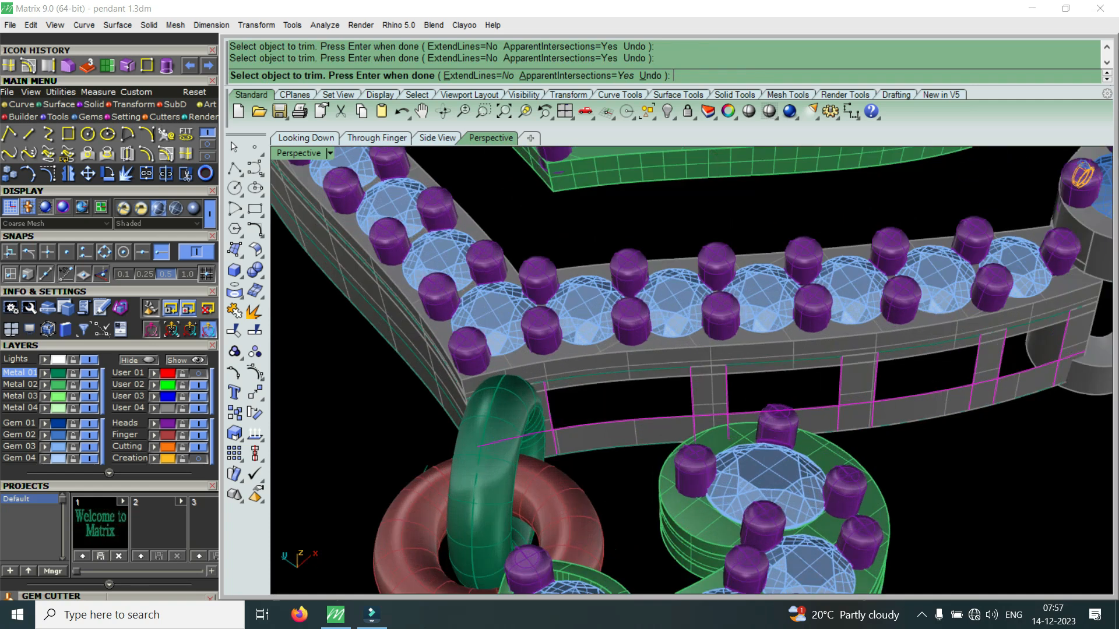
pyautogui.scroll(-5, 839, 403)
pyautogui.scroll(3, 583, 350)
pyautogui.moveTo(588, 352); pyautogui.dragTo(845, 338, button='right')
pyautogui.scroll(-3, 874, 333)
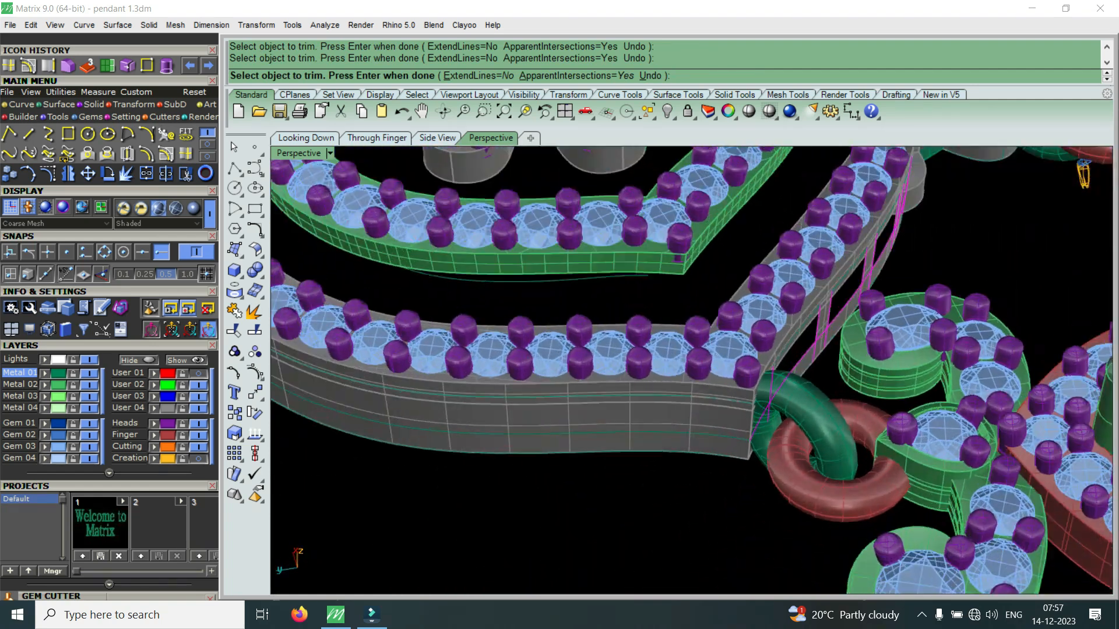
pyautogui.scroll(5, 656, 440)
pyautogui.press('Return')
# Step: Extract six crosswise isocurves on the V-shaped bar's second outer wall, starting near the connector ring and spacing them in pairs
pyautogui.click(185, 153)
pyautogui.click(707, 386)
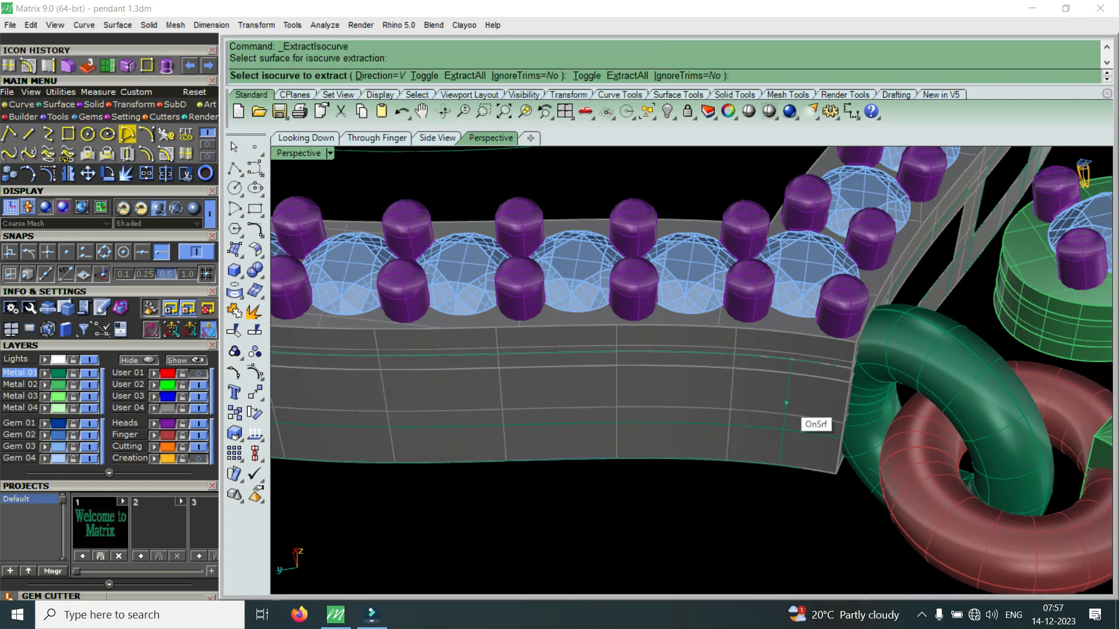
pyautogui.click(786, 402)
pyautogui.scroll(-3, 769, 394)
pyautogui.scroll(3, 691, 396)
pyautogui.click(678, 399)
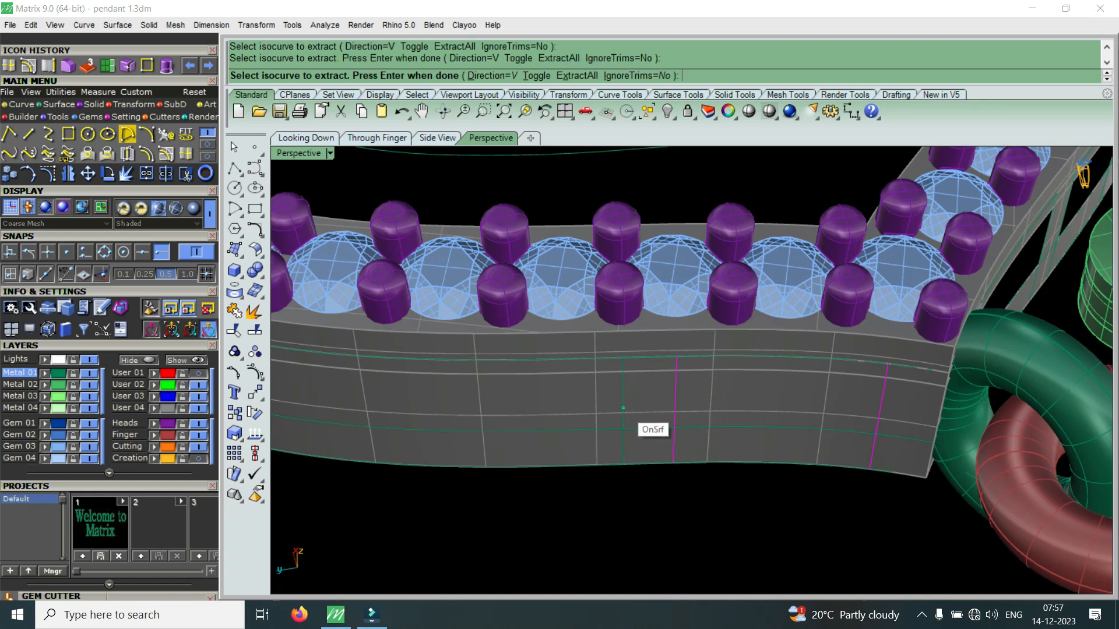
pyautogui.click(621, 408)
pyautogui.scroll(-2, 621, 408)
pyautogui.scroll(2, 560, 408)
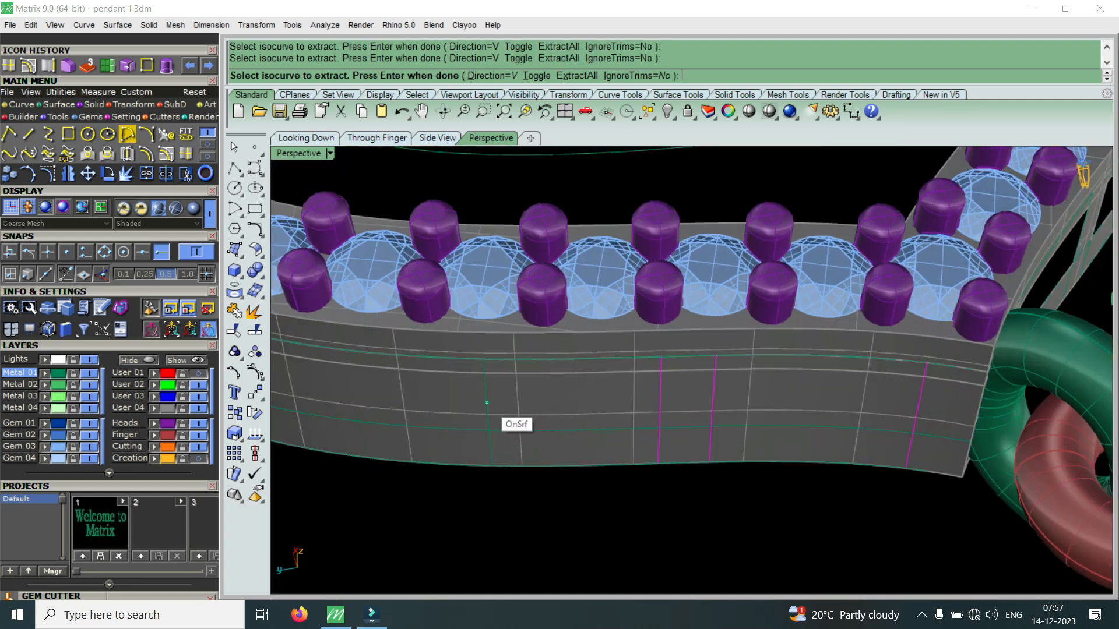
pyautogui.scroll(-3, 804, 449)
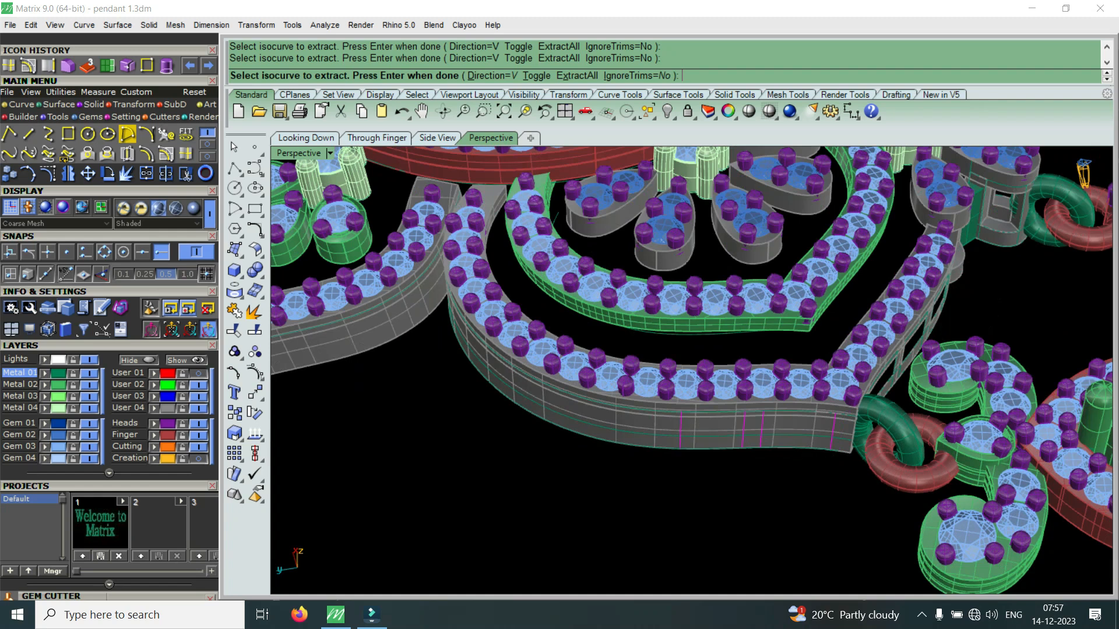
pyautogui.scroll(3, 886, 411)
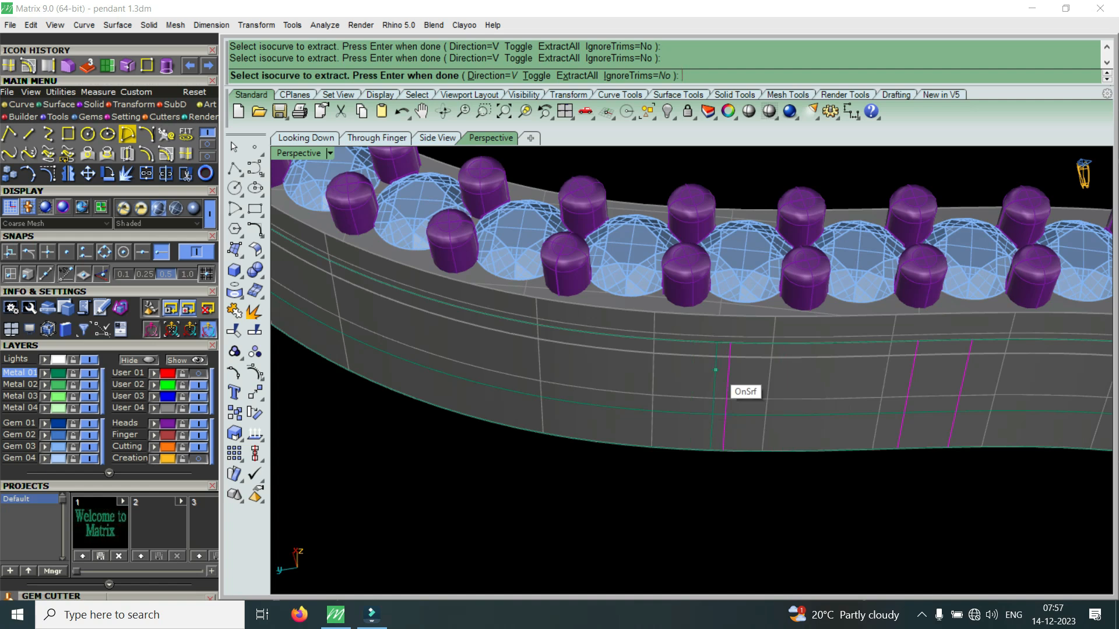
pyautogui.click(679, 383)
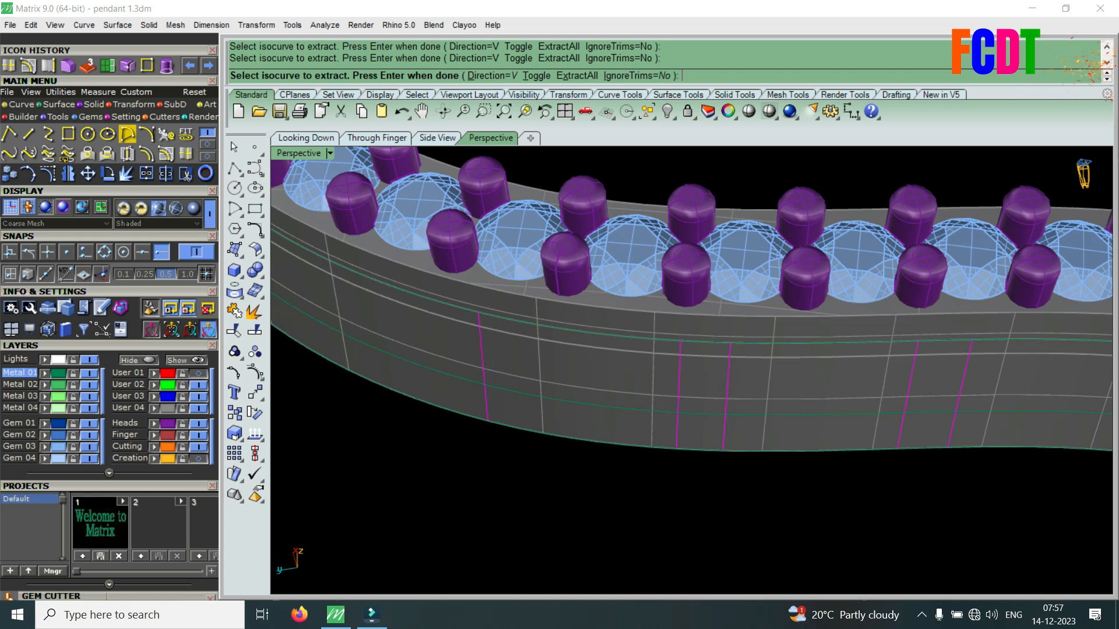
# Step: Extract six more isocurves around the curved remainder of the second outer wall, ending near its junction with the neighbouring petal
pyautogui.scroll(-3, 493, 364)
pyautogui.scroll(4, 670, 424)
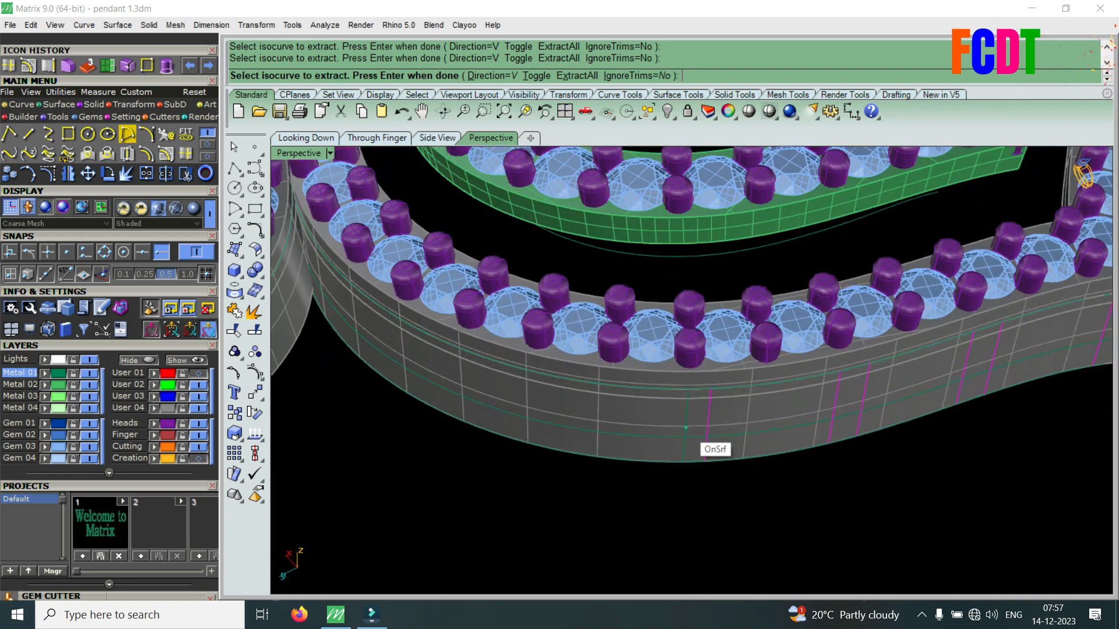
pyautogui.click(665, 424)
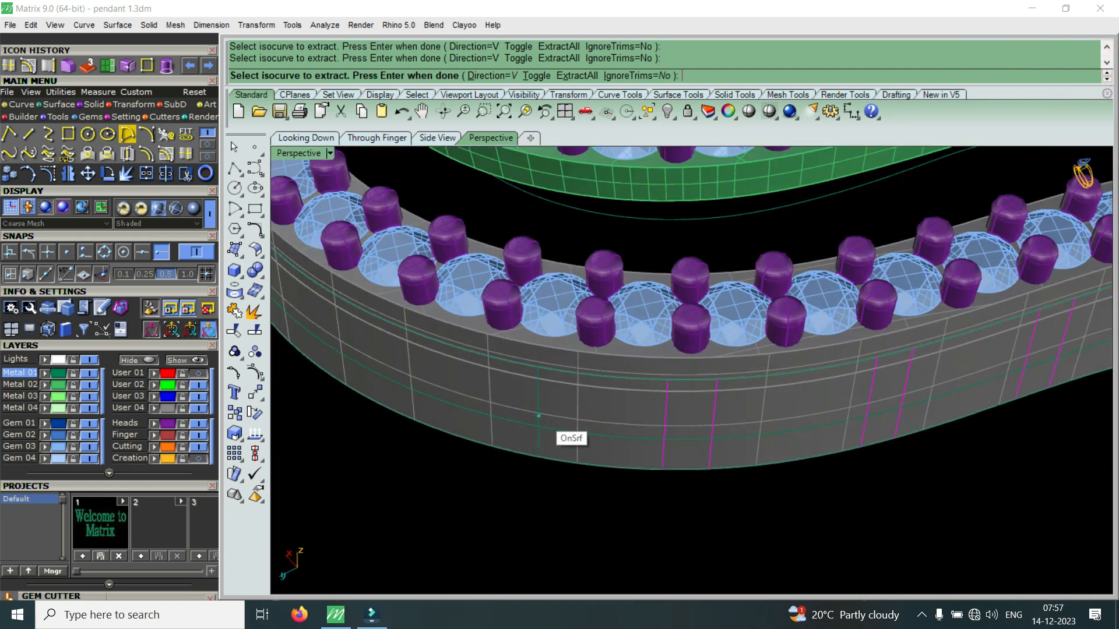
pyautogui.click(527, 414)
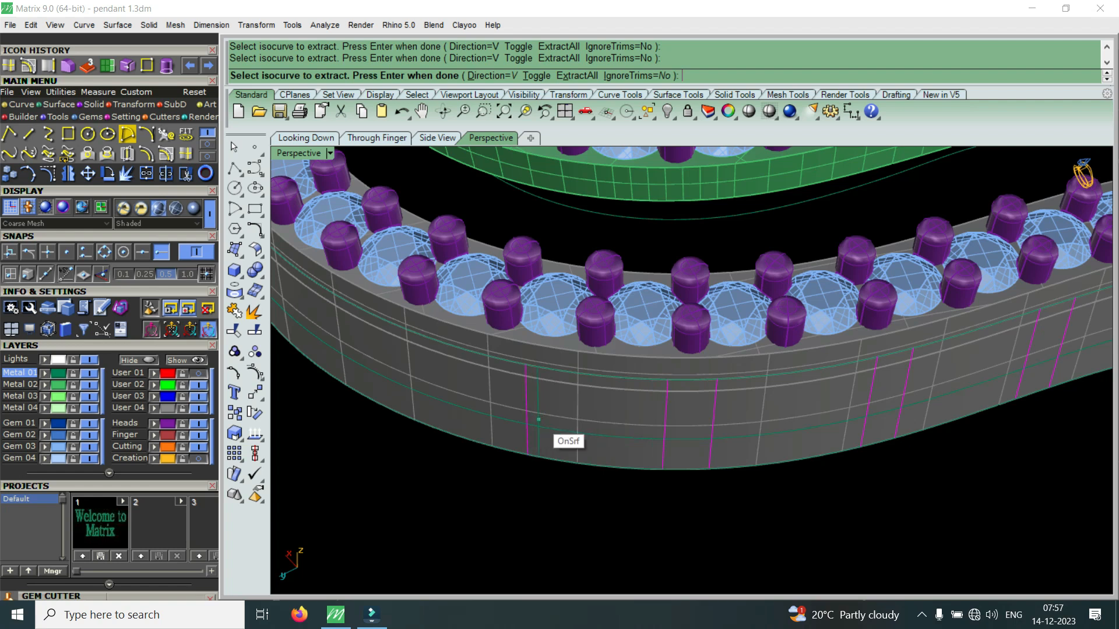
pyautogui.scroll(-8, 863, 457)
pyautogui.scroll(8, 670, 466)
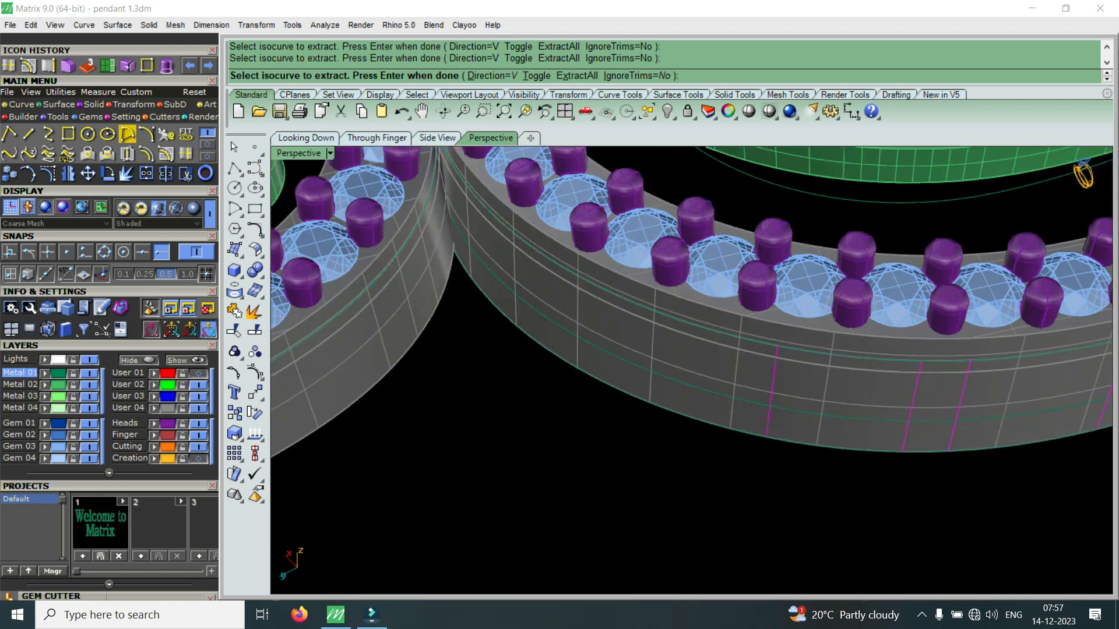
pyautogui.scroll(5, 736, 362)
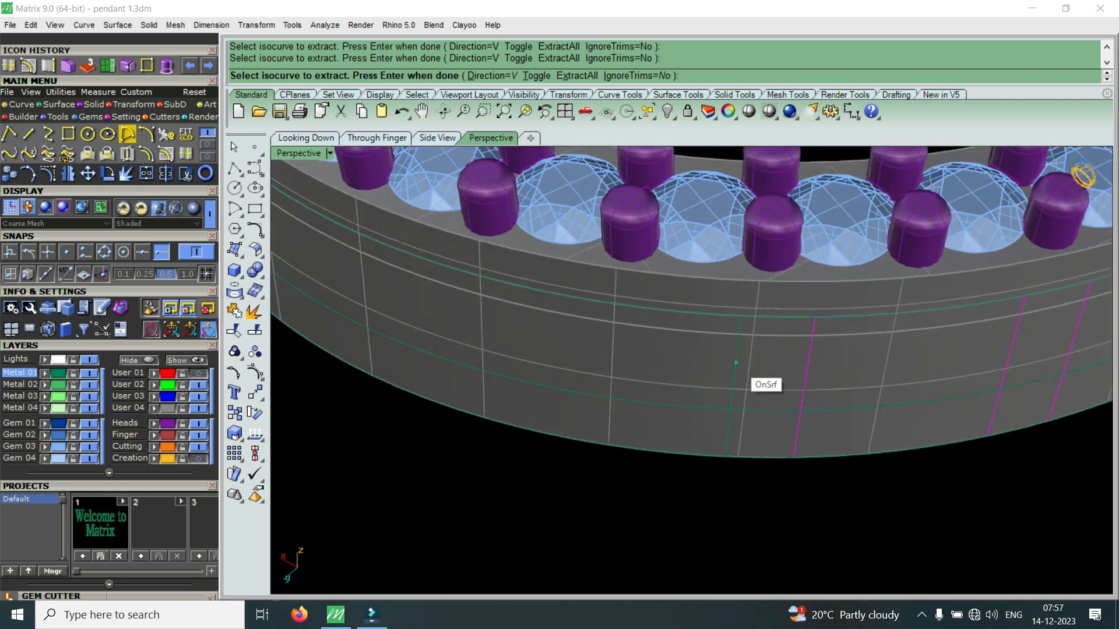
pyautogui.scroll(-3, 735, 363)
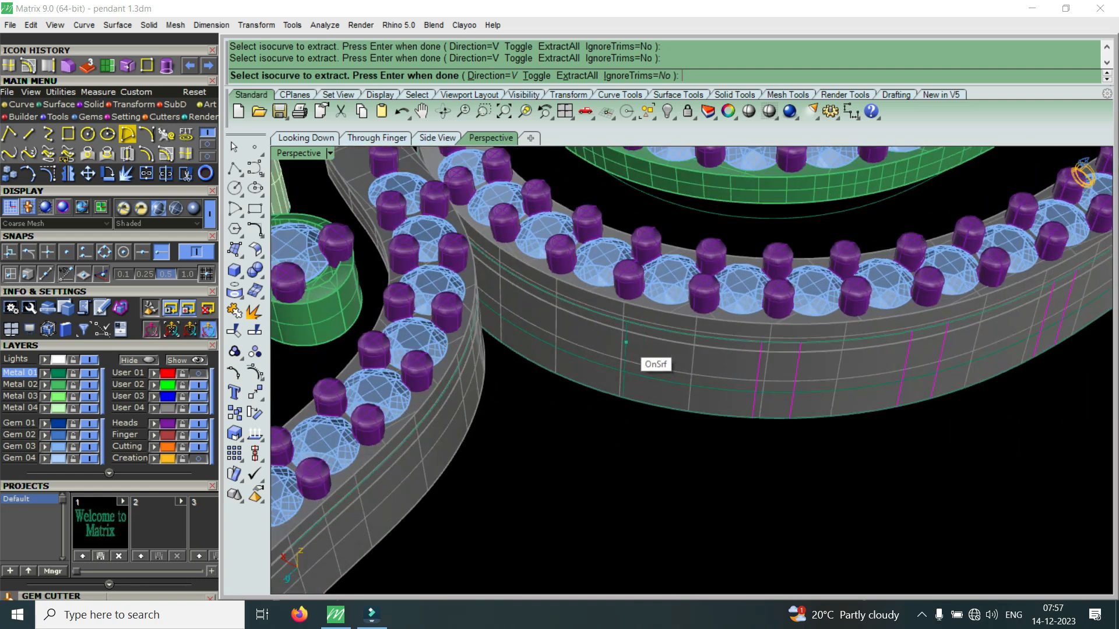
pyautogui.scroll(1, 595, 335)
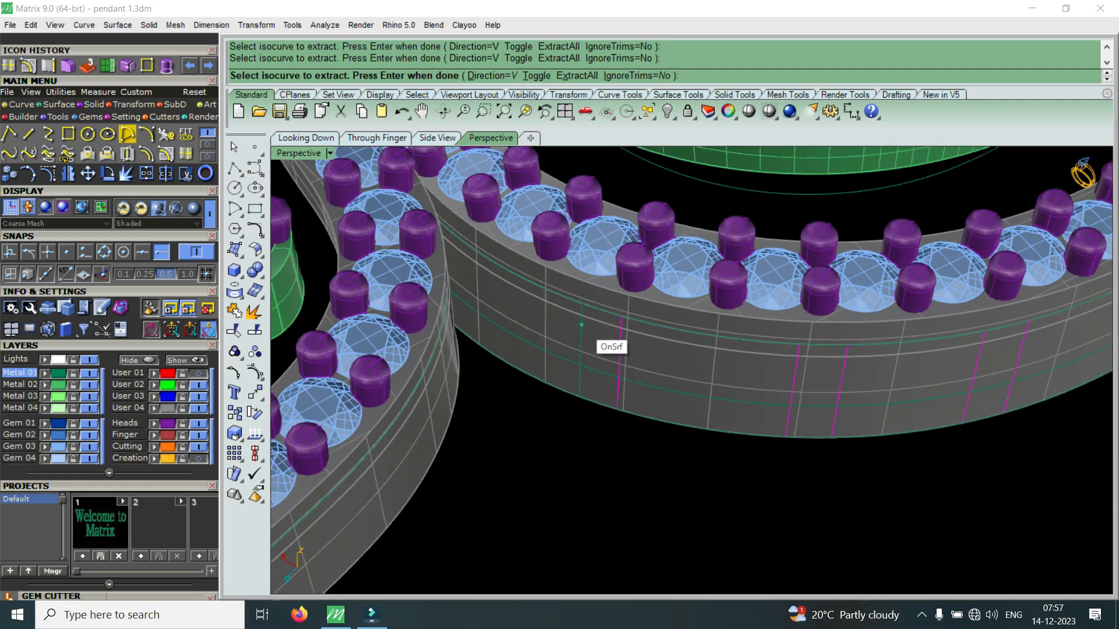
pyautogui.click(582, 325)
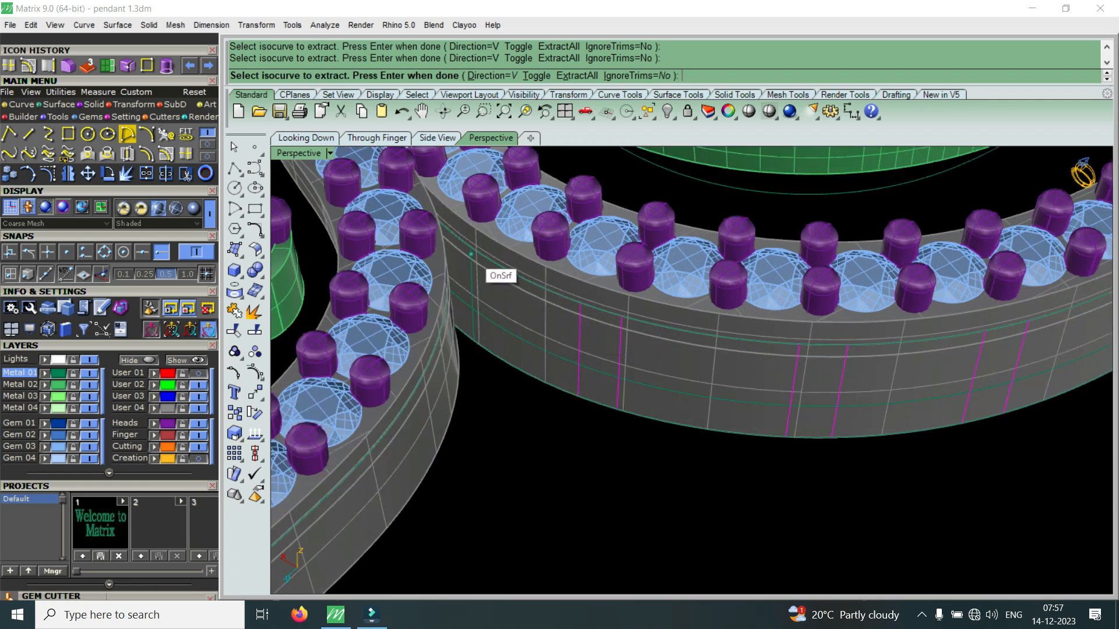
pyautogui.click(464, 243)
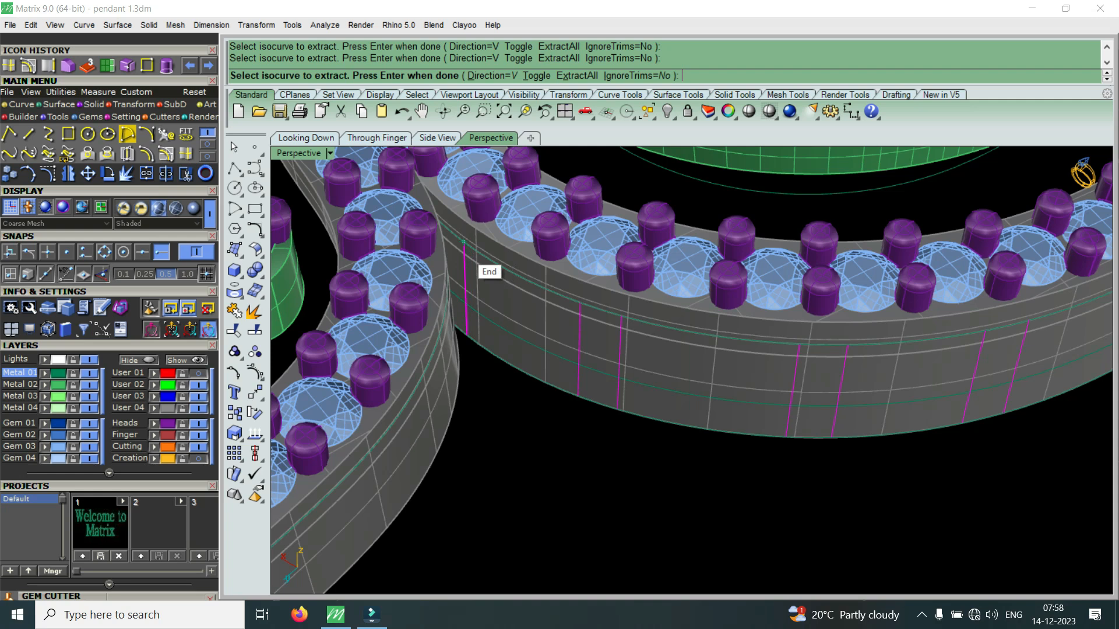
pyautogui.press('Return')
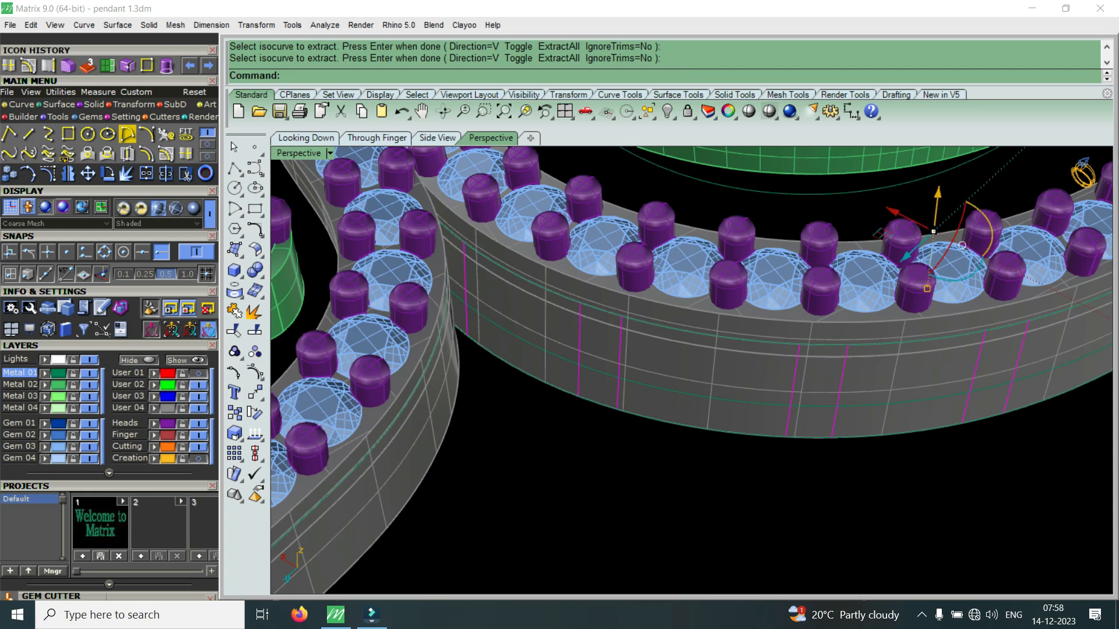
# Step: Trim six windows out of the V-shaped bar's second outer wall, using the extracted isocurves and the lower offset curve as cutters
pyautogui.keyDown('shift'); pyautogui.click(676, 392); pyautogui.keyUp('shift')
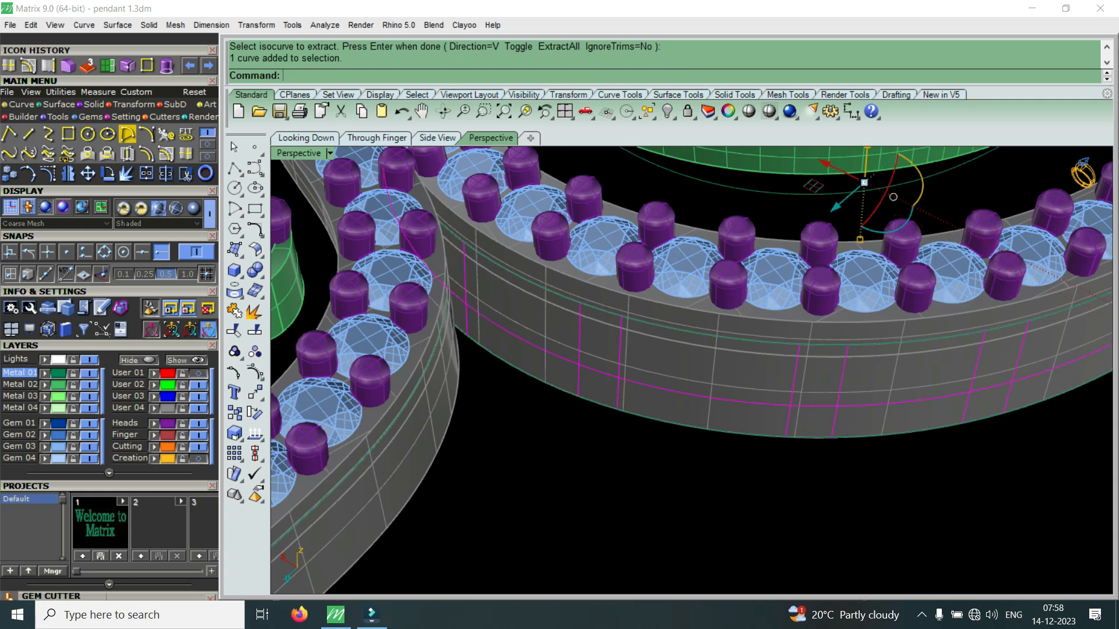
pyautogui.hotkey('ctrl', 't')
pyautogui.click(520, 309)
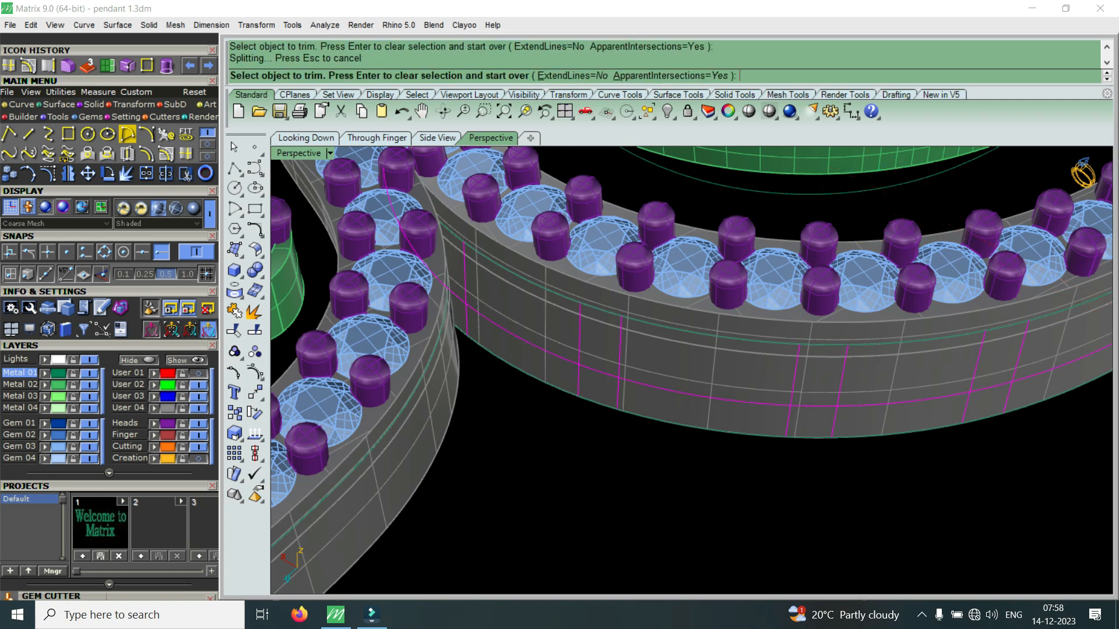
pyautogui.click(668, 364)
pyautogui.scroll(-5, 623, 380)
pyautogui.scroll(6, 778, 376)
pyautogui.click(778, 385)
pyautogui.scroll(-6, 775, 382)
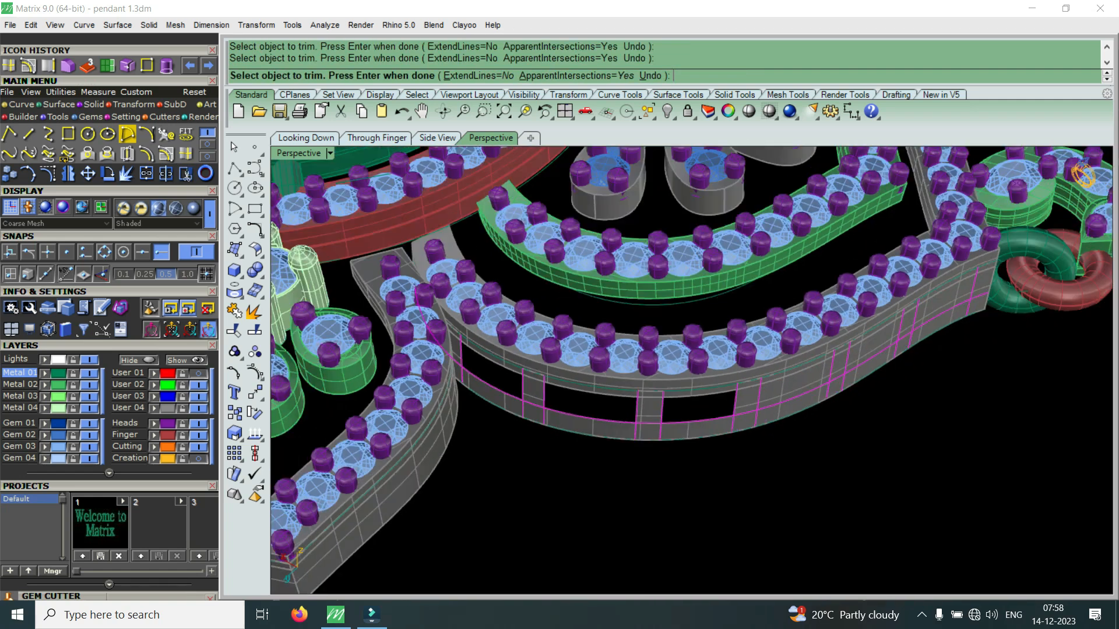
pyautogui.scroll(4, 990, 301)
pyautogui.click(701, 386)
pyautogui.scroll(4, 819, 343)
pyautogui.click(819, 338)
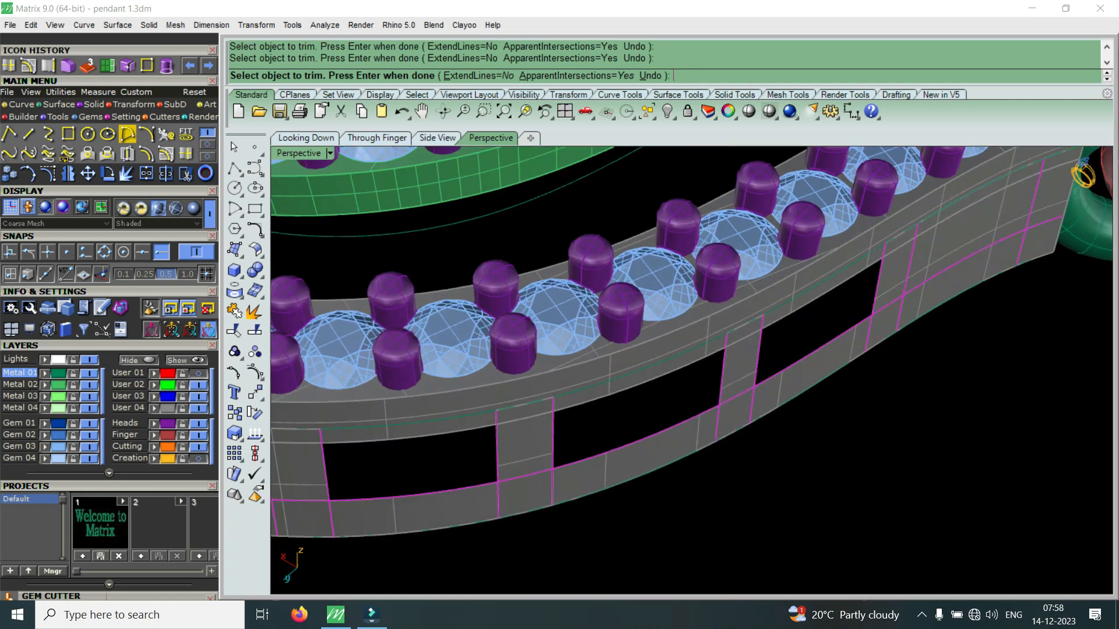
pyautogui.click(971, 233)
pyautogui.scroll(-6, 971, 236)
pyautogui.moveTo(956, 279); pyautogui.dragTo(901, 161, button='right')
pyautogui.moveTo(901, 373); pyautogui.dragTo(816, 180, button='right')
pyautogui.scroll(3, 583, 353)
pyautogui.rightClick(555, 478)
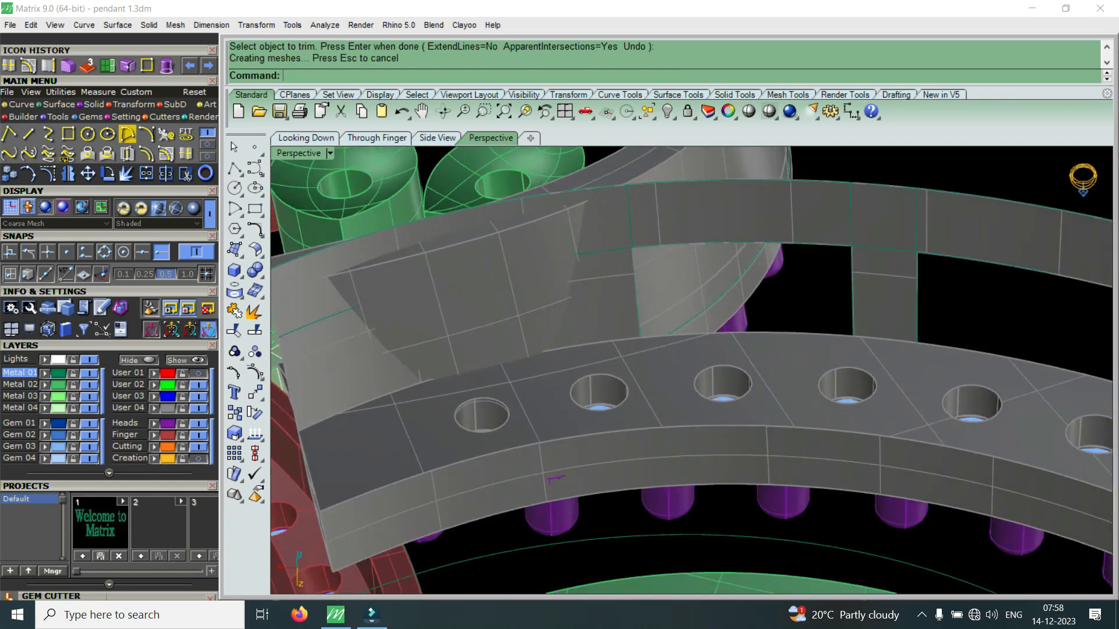
# Step: Extract one crosswise isocurve on the second outer wall near its end, where it runs into the neighbouring petal
pyautogui.click(185, 154)
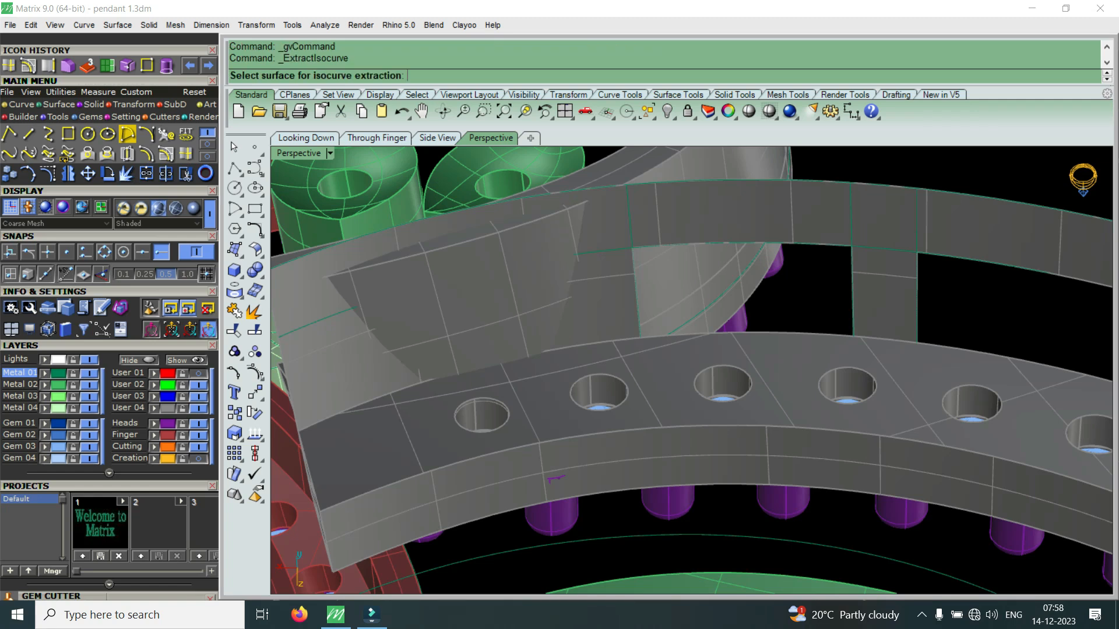
pyautogui.click(502, 278)
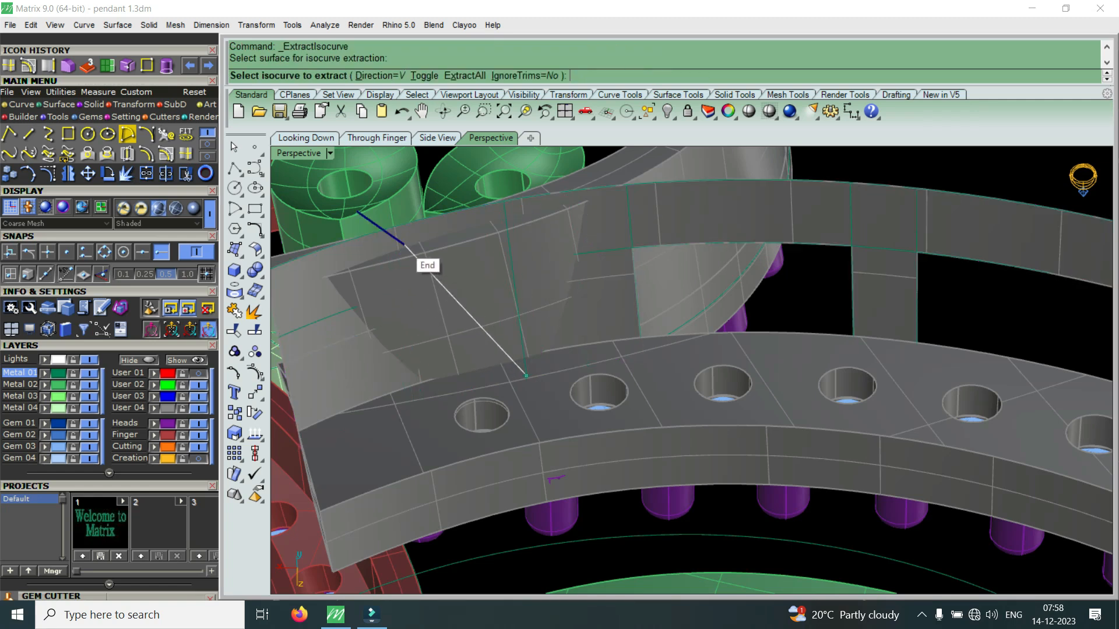
pyautogui.scroll(5, 396, 236)
pyautogui.click(467, 259)
pyautogui.press('Return')
pyautogui.scroll(-5, 511, 441)
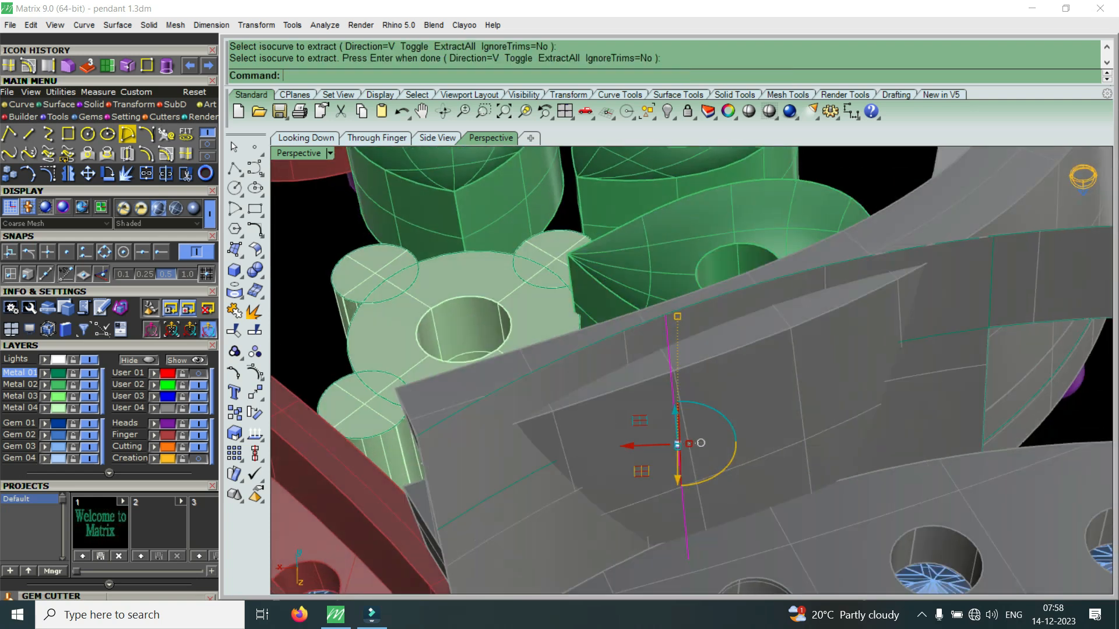
pyautogui.scroll(2, 668, 427)
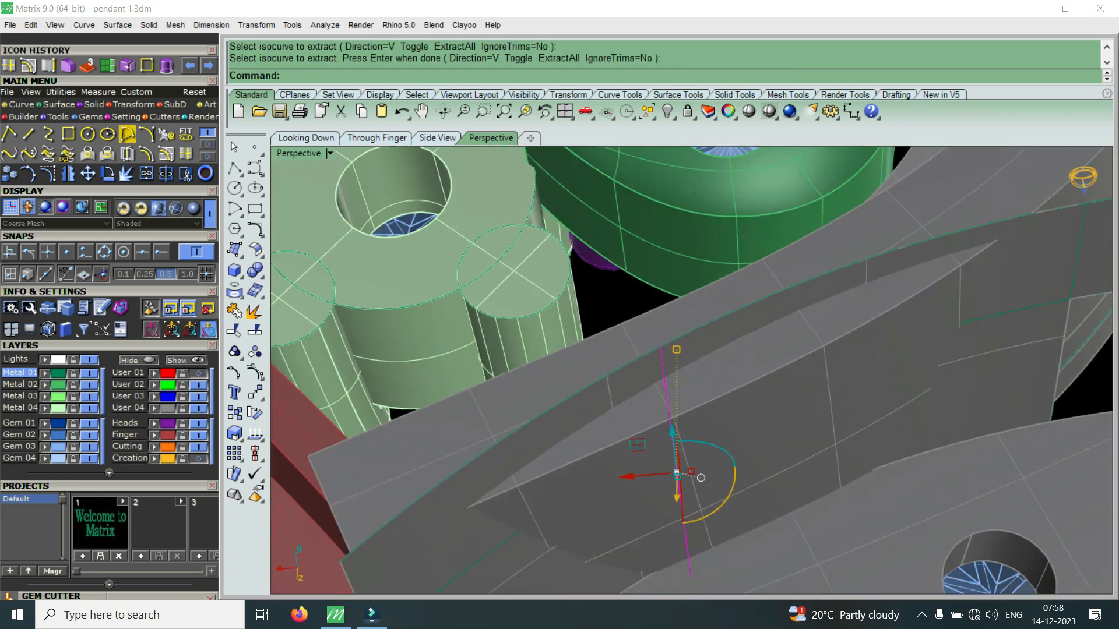
# Step: Trim away the end of the second outer wall beyond the extracted isocurve, inside the neighbouring petal
pyautogui.click(185, 174)
pyautogui.click(627, 371)
pyautogui.scroll(-8, 627, 371)
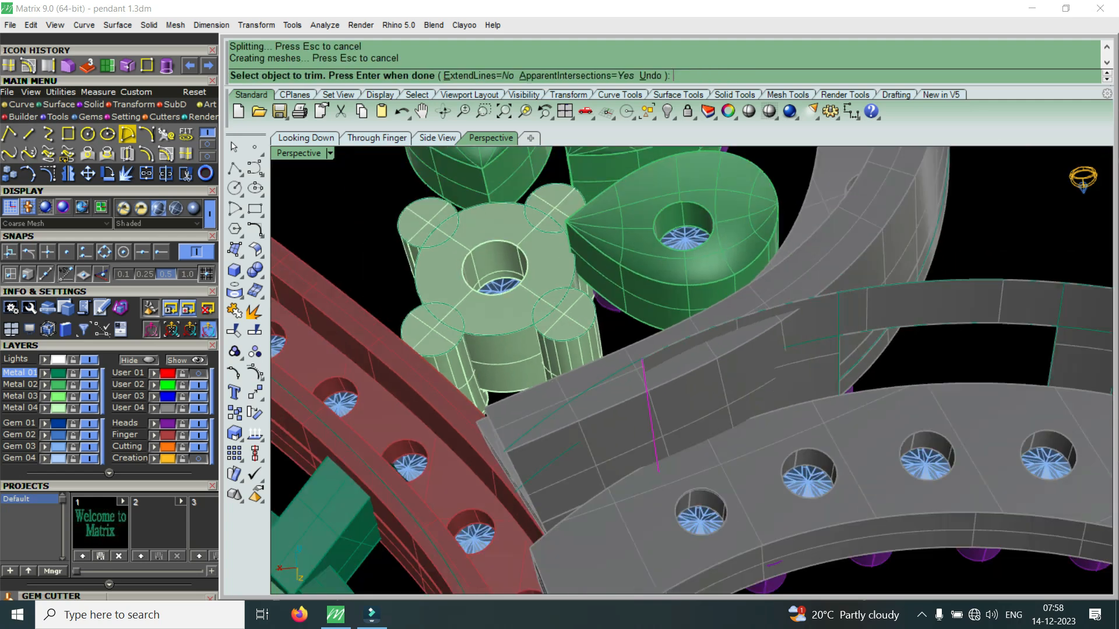
pyautogui.press('Return')
# Step: Select both windowed outer walls of the V-shaped bar and join them into one open polysurface
pyautogui.click(670, 392)
pyautogui.scroll(-6, 824, 336)
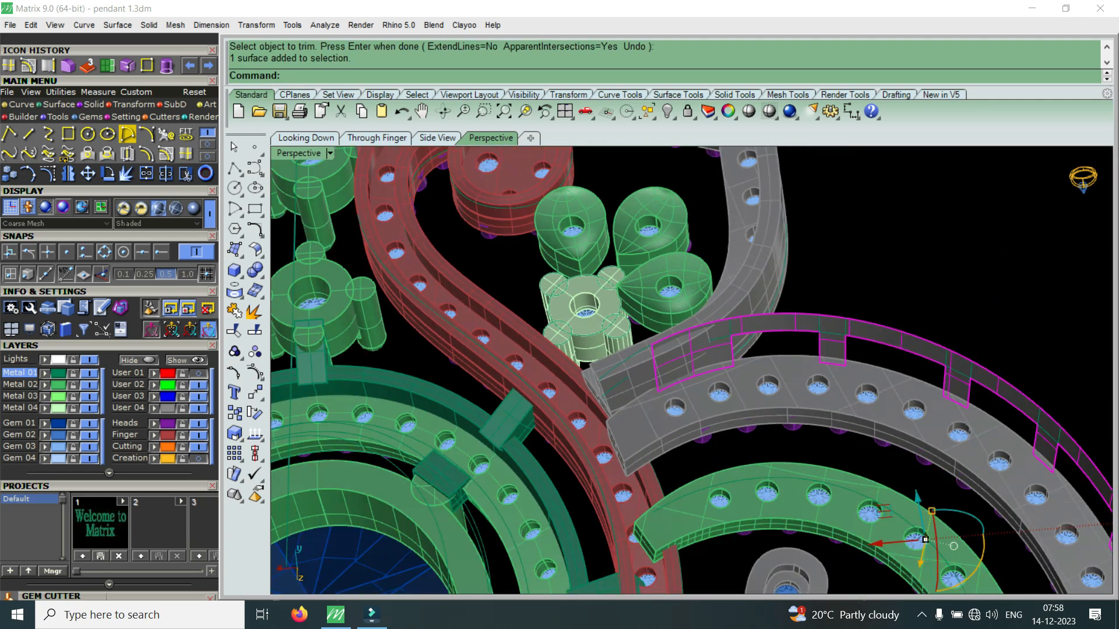
pyautogui.scroll(12, 898, 422)
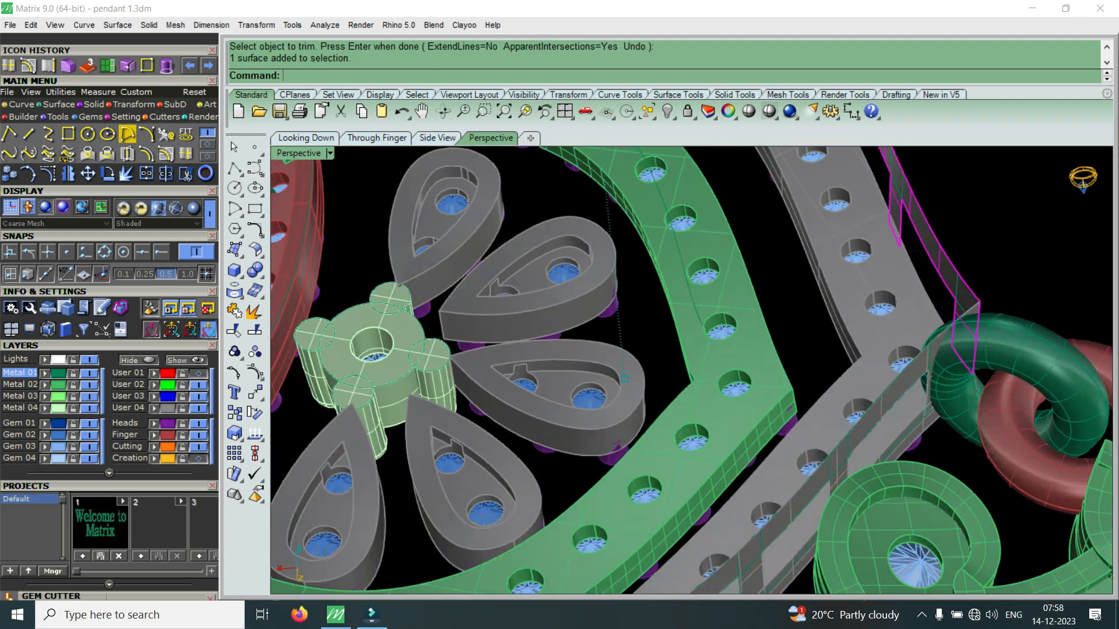
pyautogui.keyDown('shift'); pyautogui.click(903, 418); pyautogui.keyUp('shift')
pyautogui.scroll(-8, 903, 419)
pyautogui.moveTo(903, 418); pyautogui.dragTo(956, 379, button='right')
pyautogui.moveTo(781, 362); pyautogui.dragTo(875, 344, button='right')
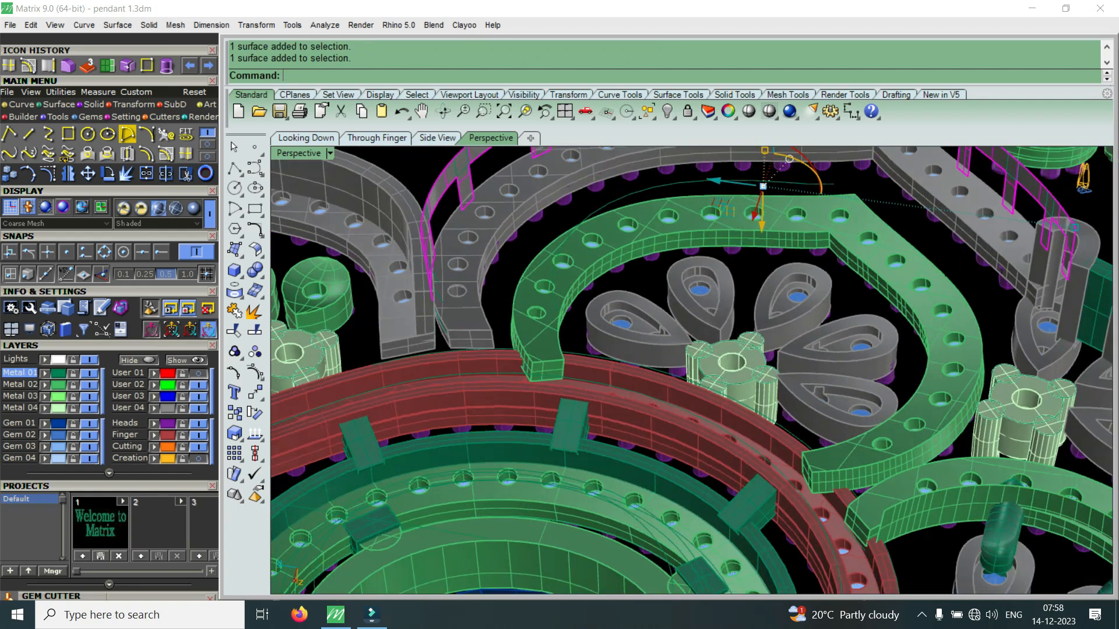
pyautogui.scroll(-8, 781, 326)
pyautogui.scroll(8, 801, 260)
pyautogui.scroll(2, 809, 237)
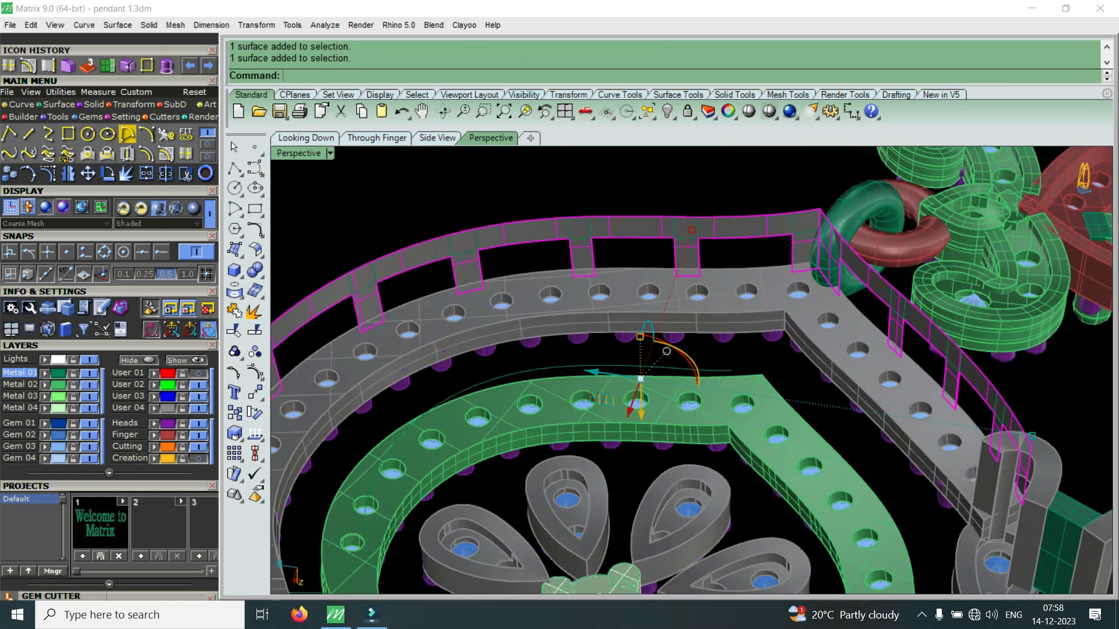
pyautogui.click(147, 173)
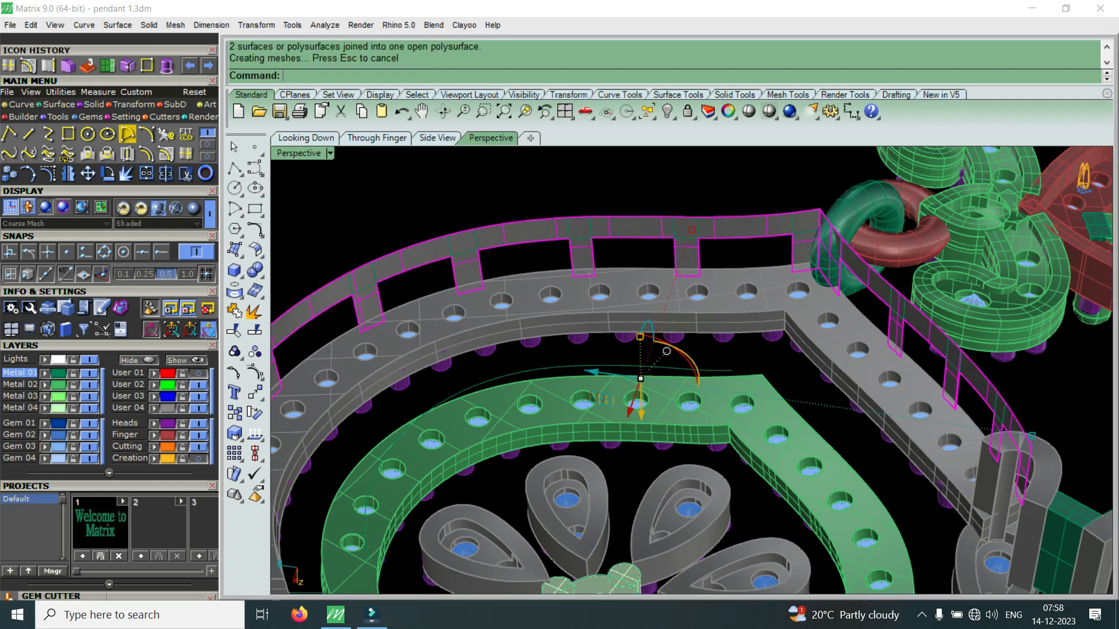
# Step: Offset the joined outer walls inward by 0.65 with OffsetSrf, using round corners, Solid=Yes and DeleteInput=Yes
pyautogui.write('OffsetCrvOnSrf')
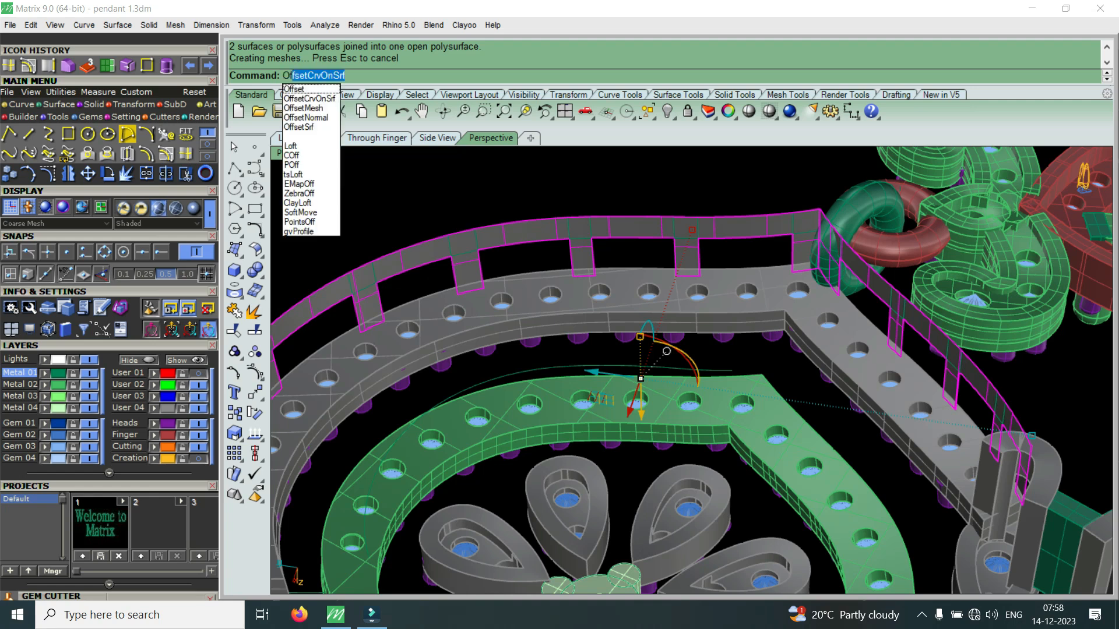
pyautogui.click(303, 127)
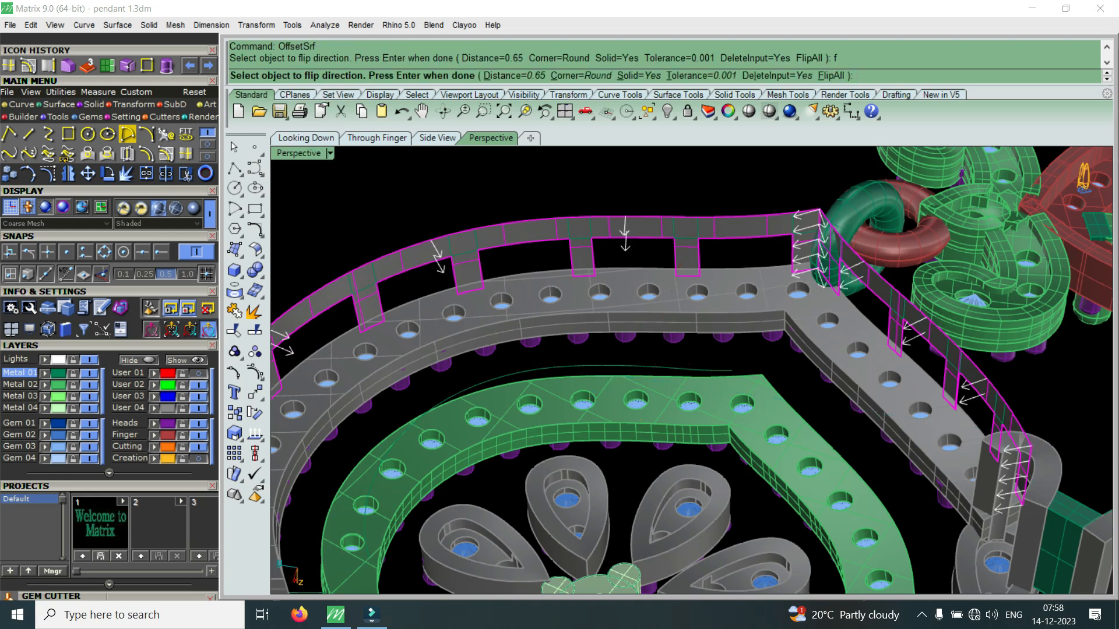
pyautogui.press('Return')
pyautogui.scroll(5, 637, 408)
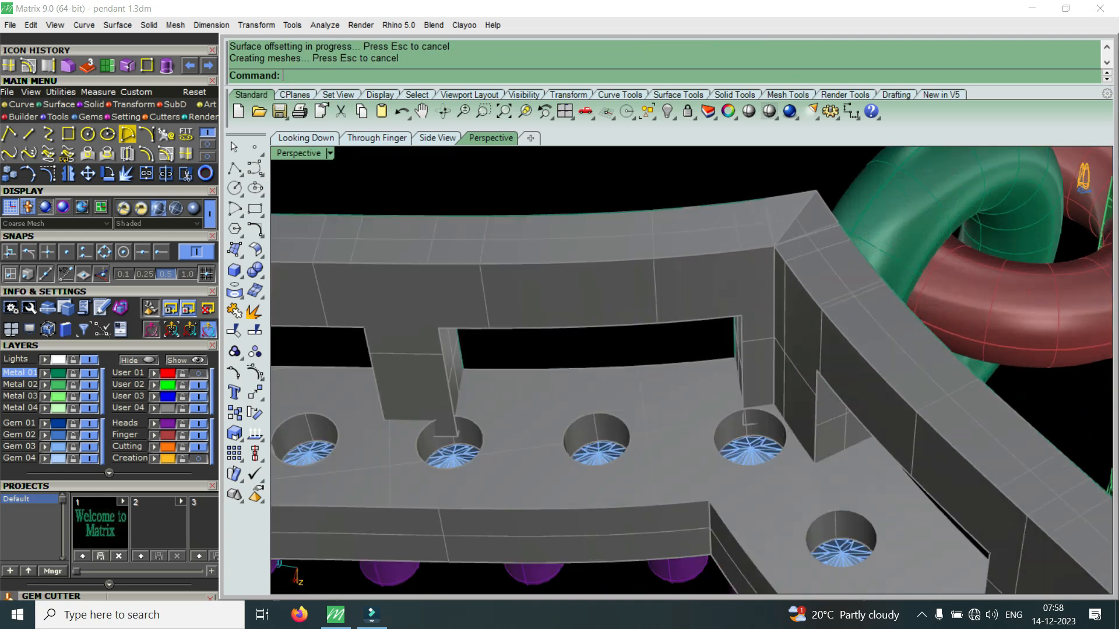
pyautogui.click(618, 292)
pyautogui.press('Escape')
# Step: Examine the thickened window gallery from the outside, then the whole pendant's centre stone, scrolls, petals and drops from above
pyautogui.scroll(-6, 758, 338)
pyautogui.moveTo(752, 338); pyautogui.dragTo(769, 572, button='right')
pyautogui.scroll(-3, 909, 443)
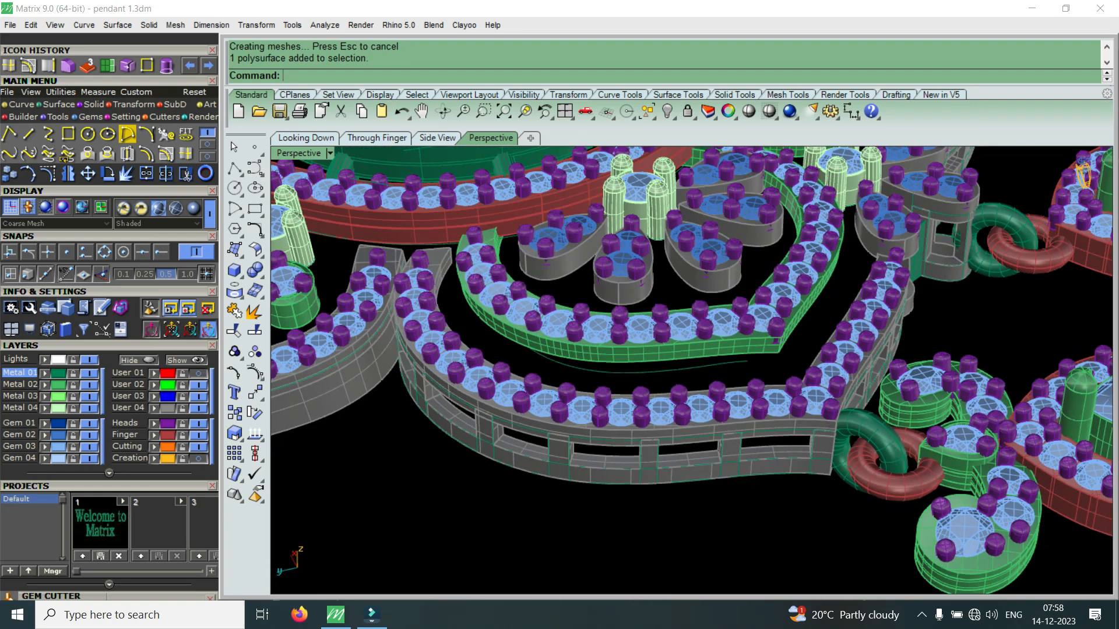
pyautogui.moveTo(863, 408); pyautogui.dragTo(915, 443, button='right')
pyautogui.scroll(-3, 932, 431)
pyautogui.scroll(-4, 906, 423)
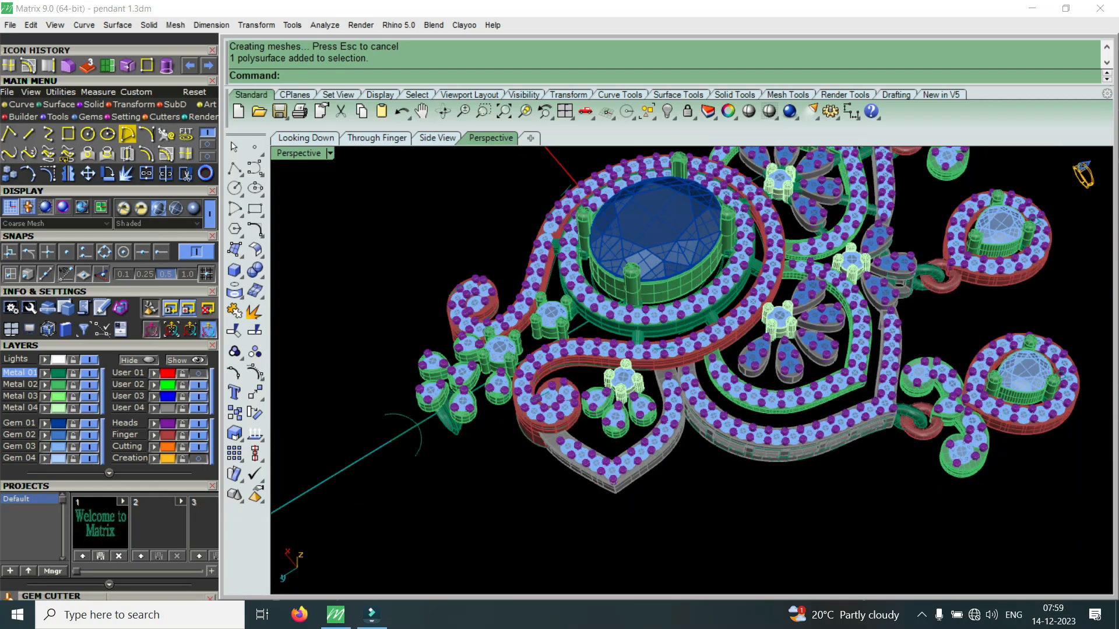
pyautogui.scroll(10, 685, 377)
pyautogui.scroll(-6, 1083, 173)
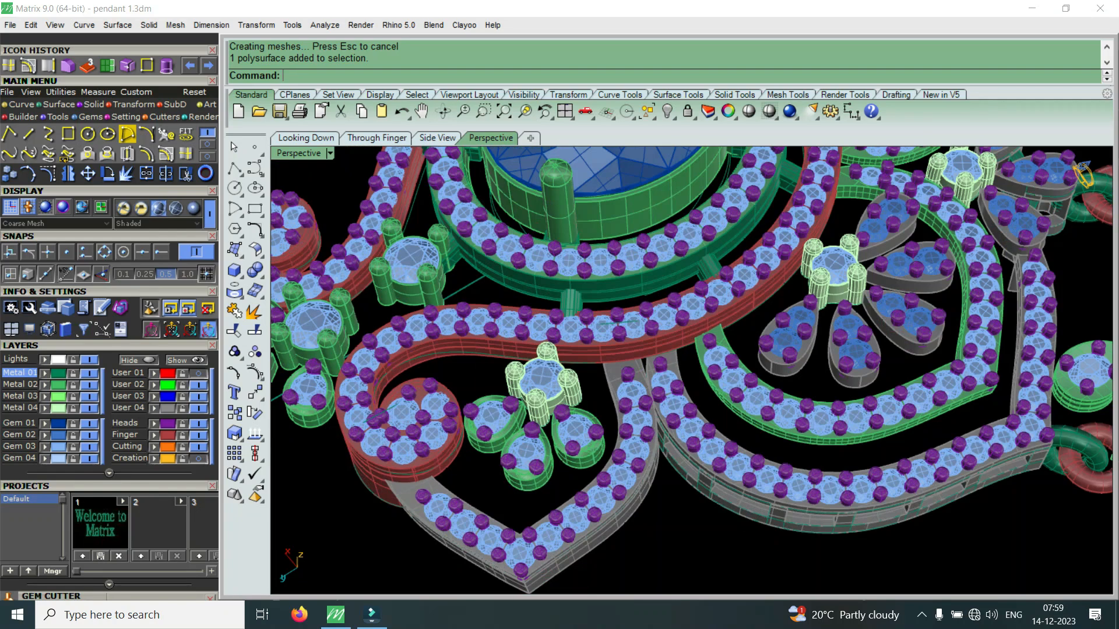
pyautogui.scroll(2, 1082, 173)
pyautogui.scroll(-2, 1083, 173)
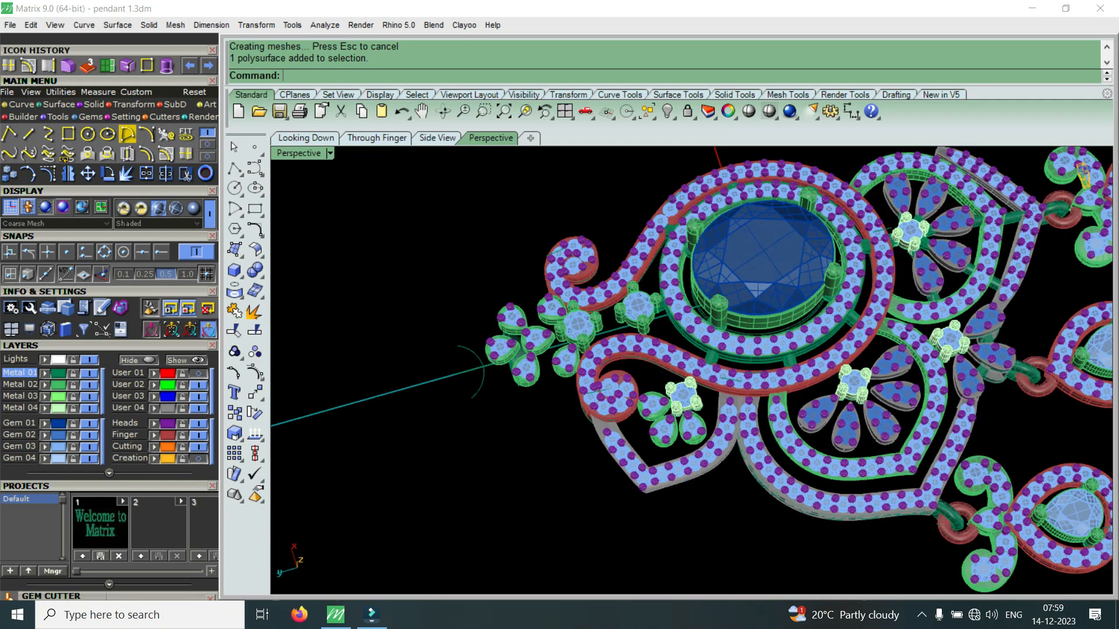
pyautogui.scroll(5, 1083, 173)
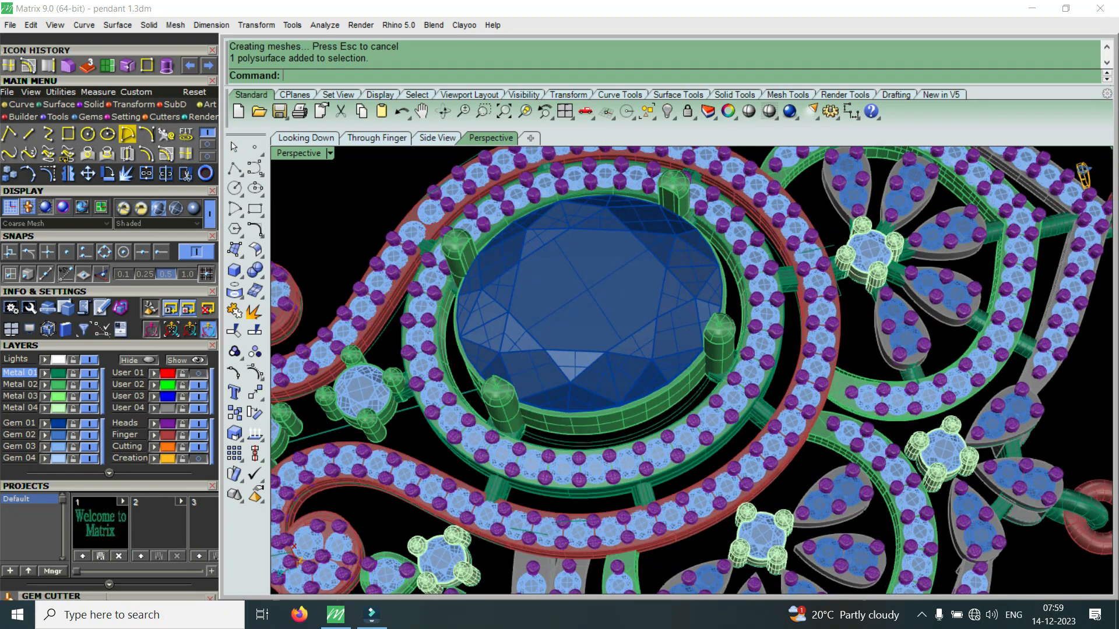
pyautogui.scroll(-3, 1083, 173)
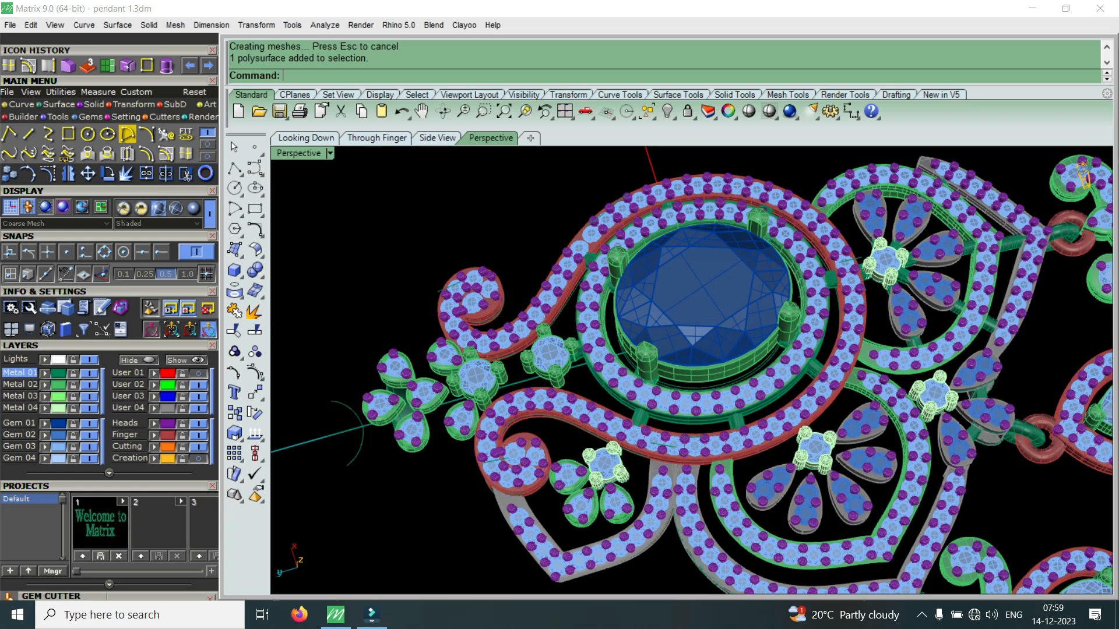
pyautogui.scroll(5, 1082, 173)
pyautogui.scroll(-4, 1083, 173)
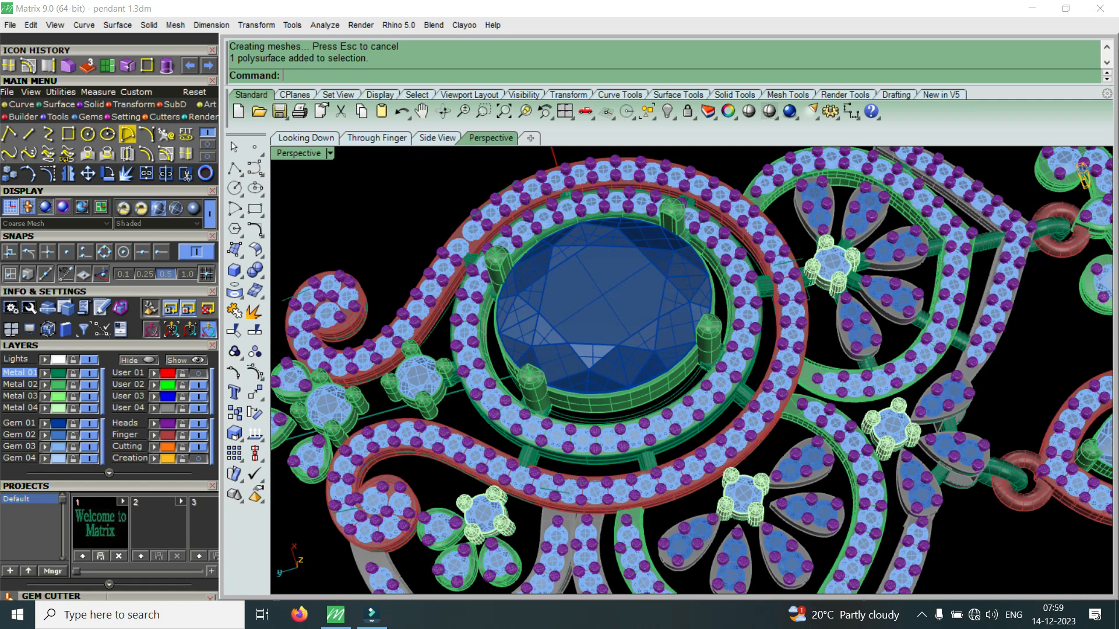
pyautogui.scroll(-2, 1083, 173)
pyautogui.scroll(5, 1083, 173)
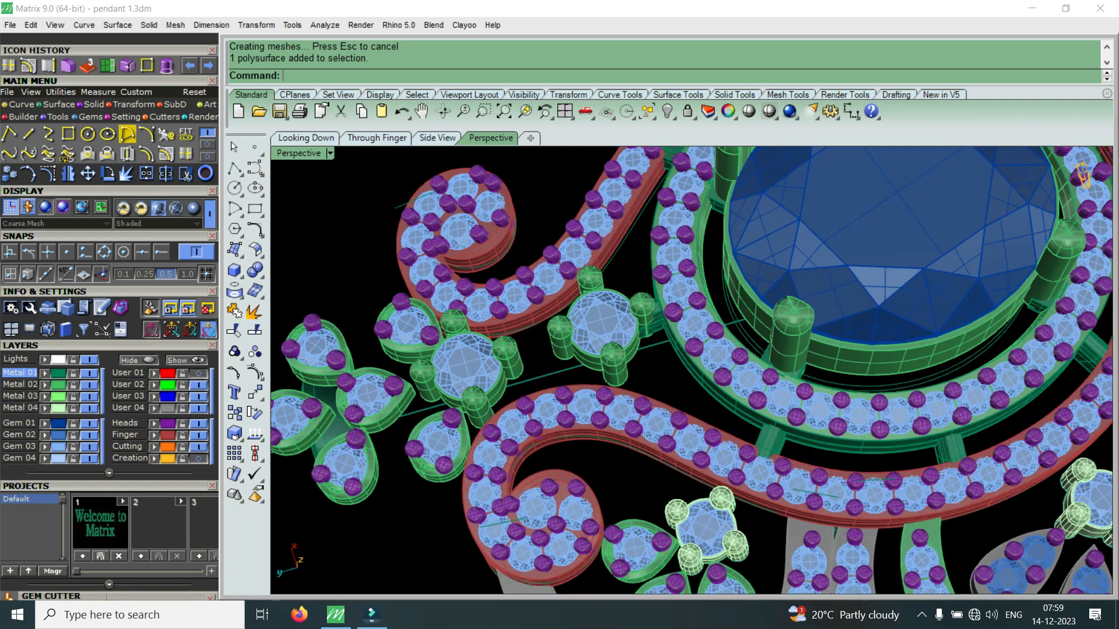
pyautogui.scroll(-4, 1083, 173)
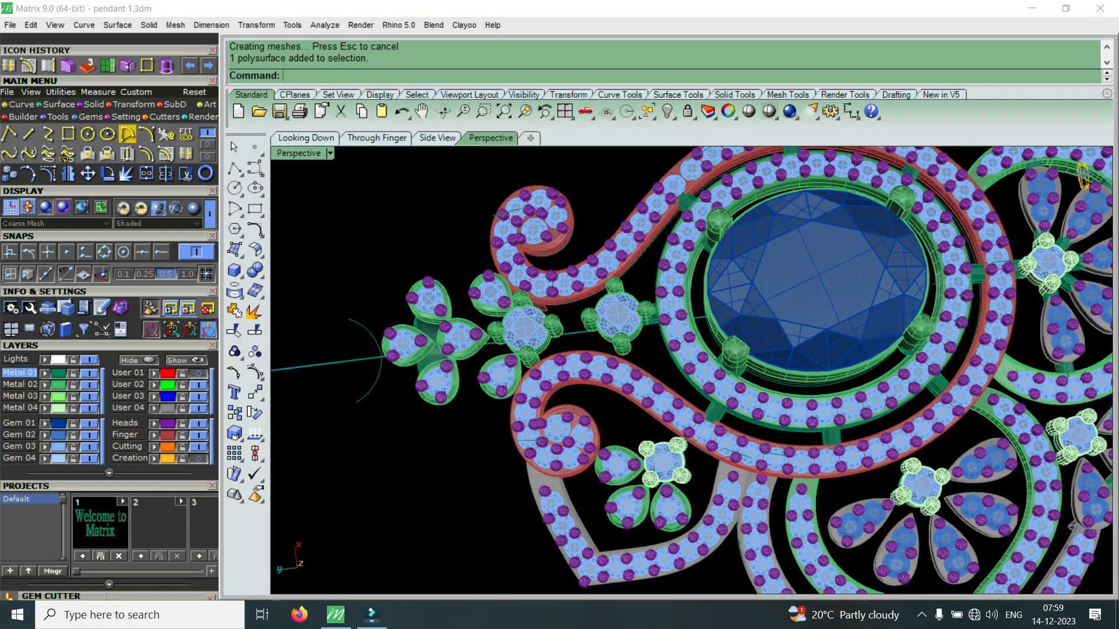
pyautogui.scroll(-3, 1083, 173)
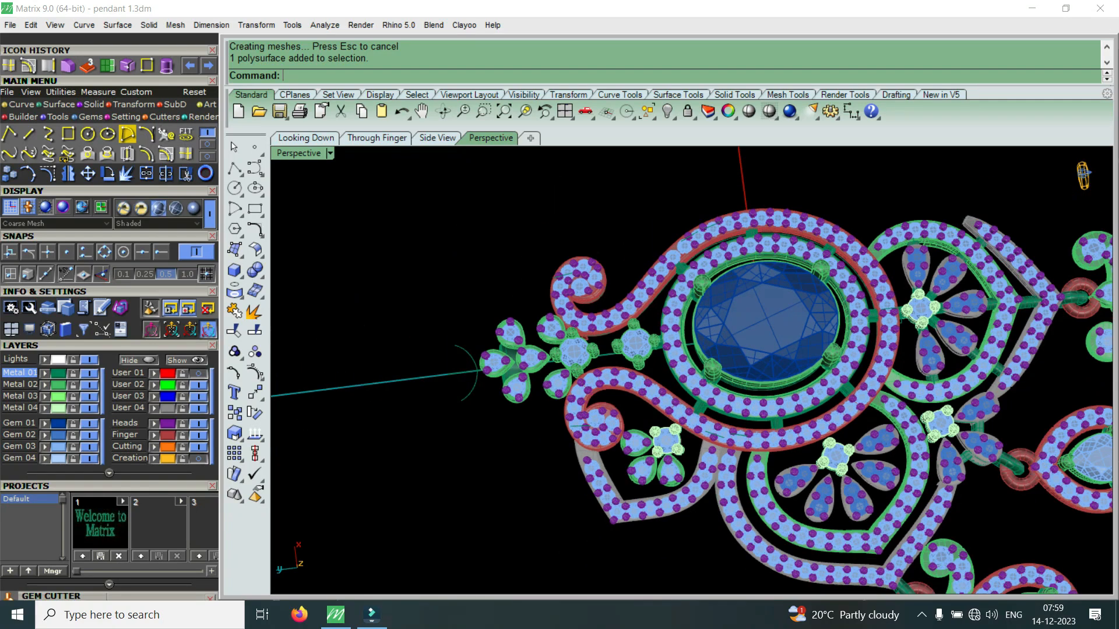
pyautogui.scroll(4, 1083, 173)
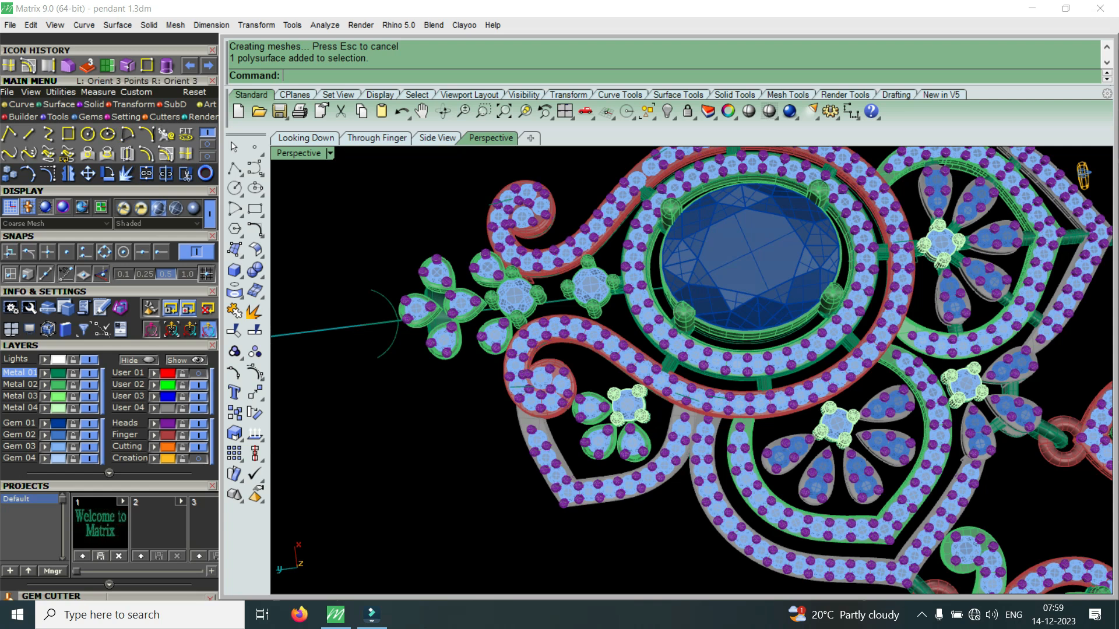
pyautogui.scroll(-5, 679, 347)
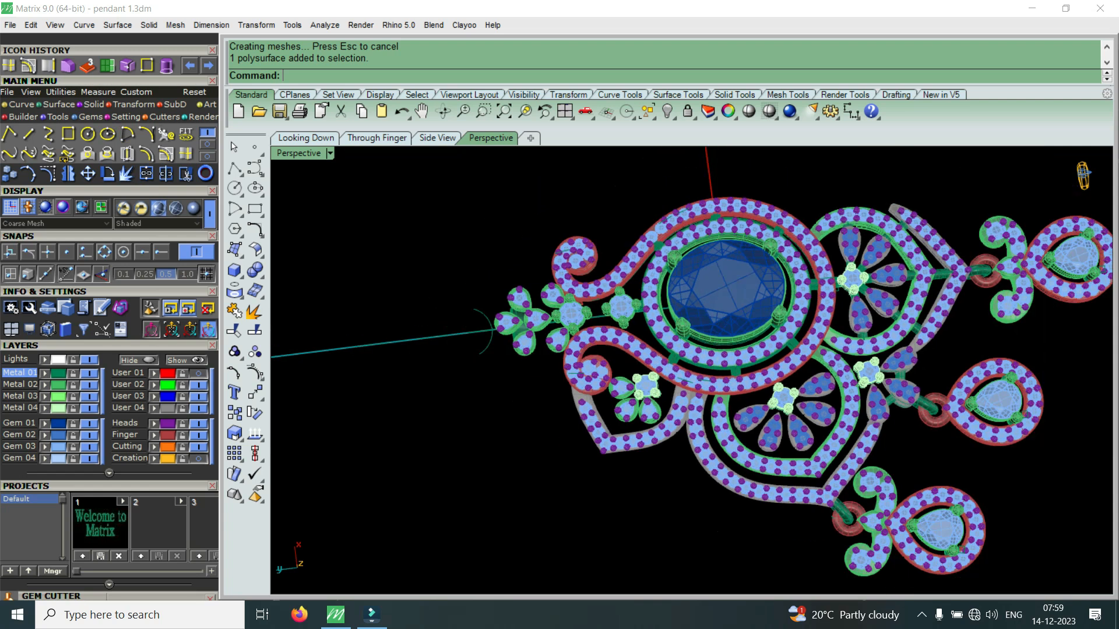
# Step: Select one side's galleries, petals and connectors, then take two central-ring connectors and their neighbouring prongs out of the selection
pyautogui.moveTo(498, 558); pyautogui.dragTo(917, 336)
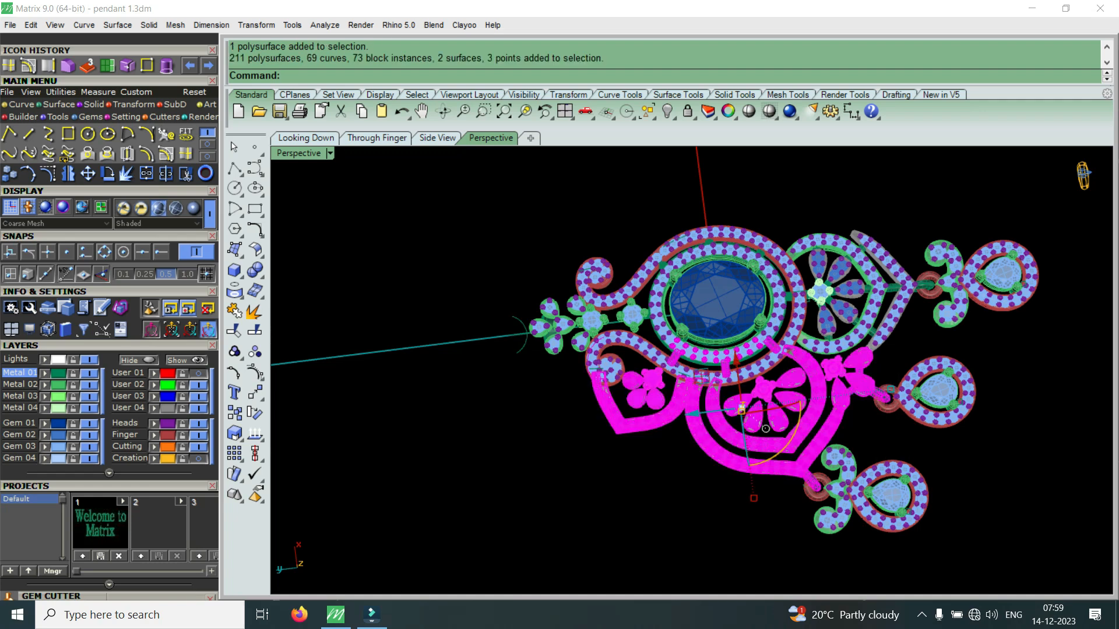
pyautogui.scroll(10, 766, 428)
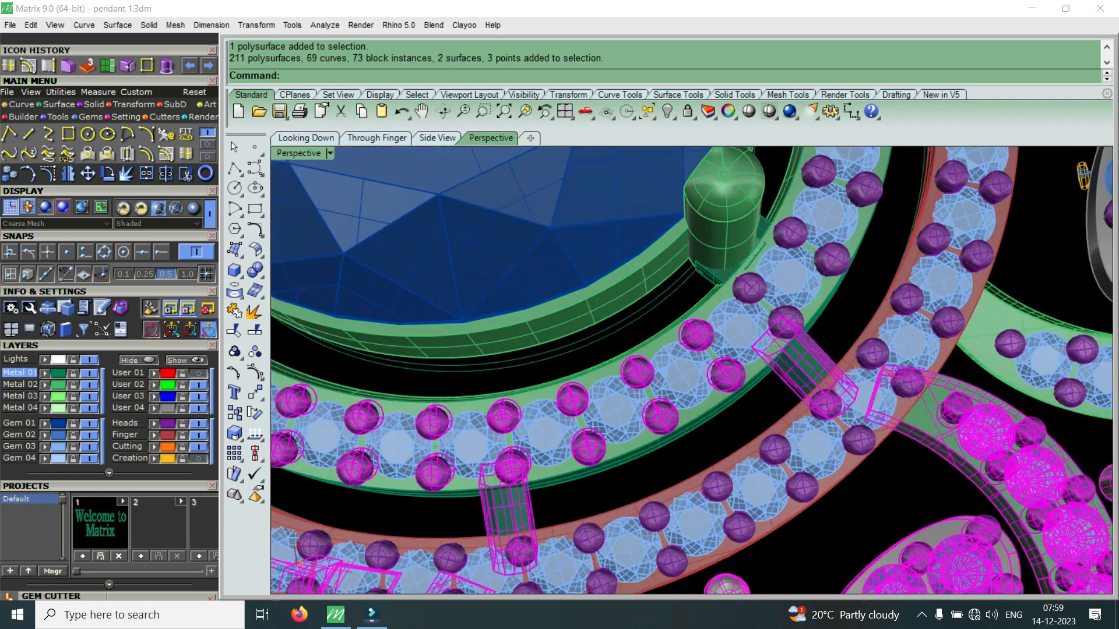
pyautogui.scroll(3, 691, 371)
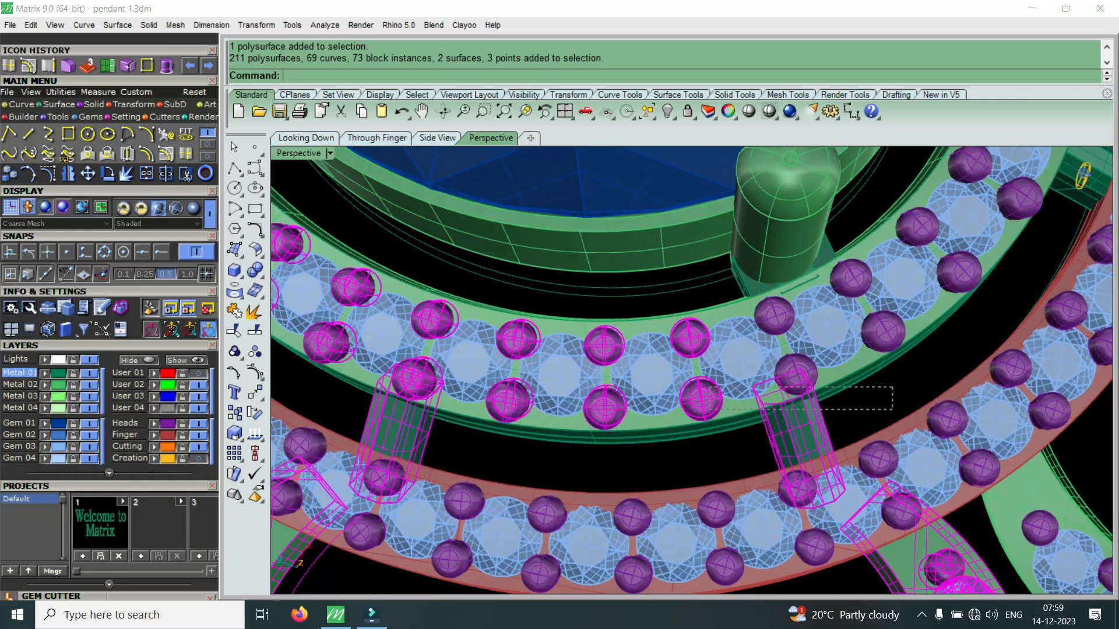
pyautogui.keyDown('ctrl'); pyautogui.moveTo(363, 400); pyautogui.dragTo(363, 399); pyautogui.keyUp('ctrl')
pyautogui.scroll(-2, 909, 438)
pyautogui.keyDown('ctrl'); pyautogui.click(734, 358); pyautogui.keyUp('ctrl')
pyautogui.keyDown('ctrl'); pyautogui.click(662, 364); pyautogui.keyUp('ctrl')
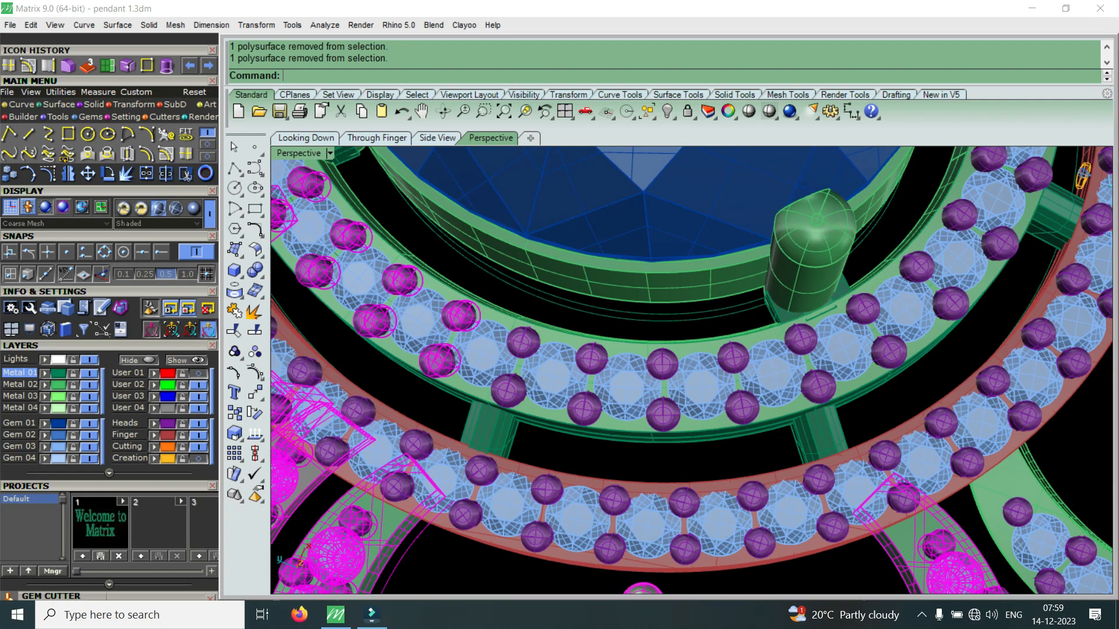
# Step: Remove the third central-ring connector and the ring's remaining prongs from the selection
pyautogui.scroll(-3, 688, 327)
pyautogui.scroll(5, 671, 349)
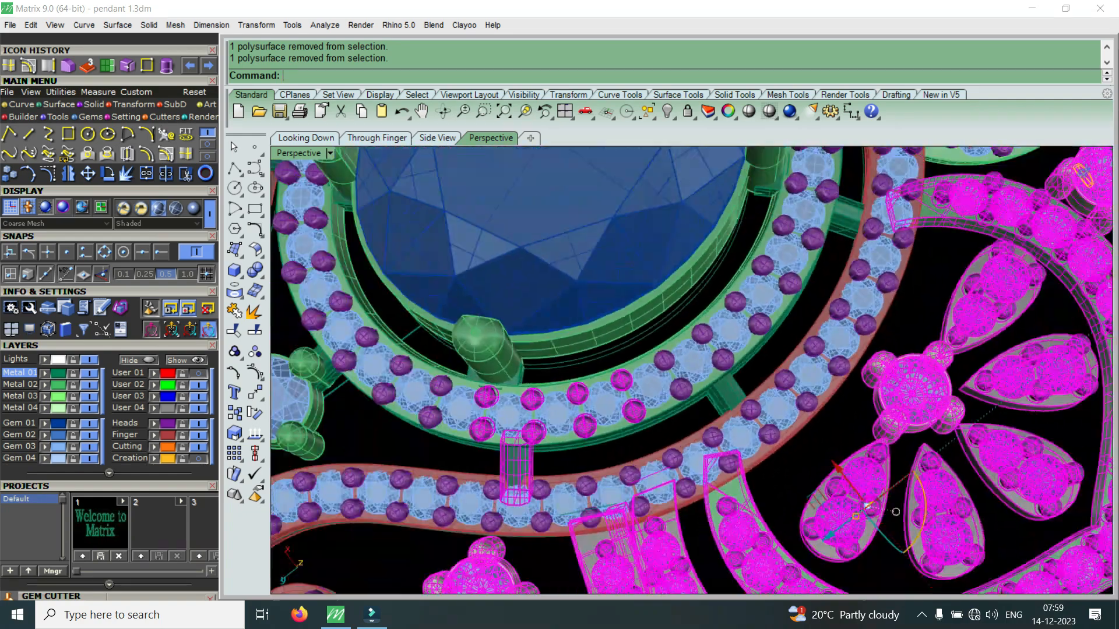
pyautogui.keyDown('ctrl'); pyautogui.moveTo(728, 312); pyautogui.dragTo(550, 446); pyautogui.keyUp('ctrl')
pyautogui.keyDown('ctrl'); pyautogui.click(496, 428); pyautogui.keyUp('ctrl')
pyautogui.keyDown('ctrl'); pyautogui.click(505, 378); pyautogui.keyUp('ctrl')
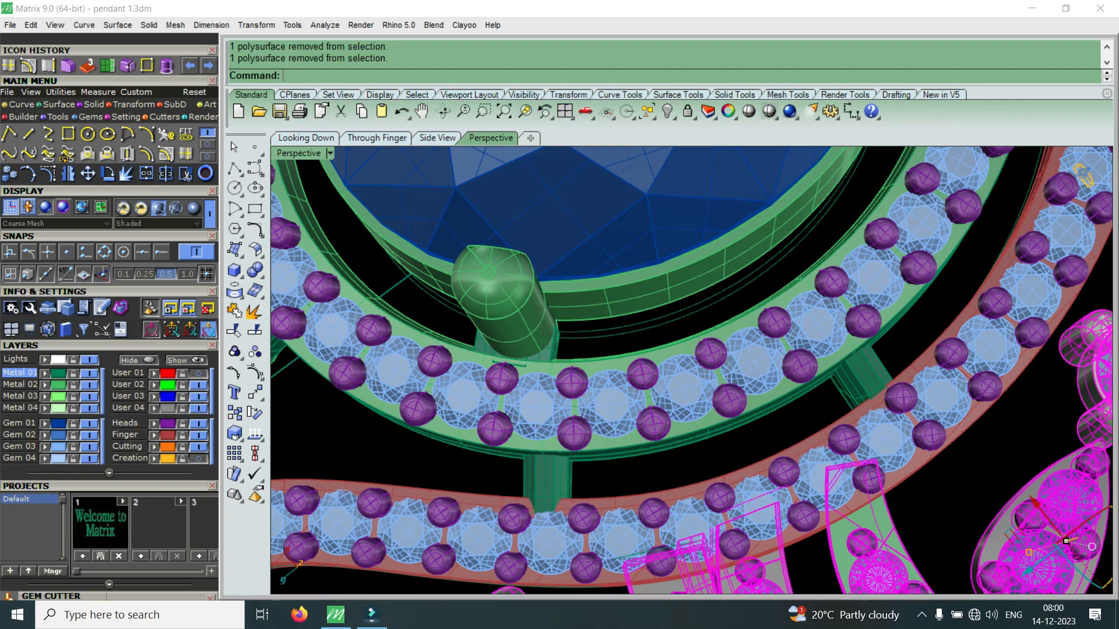
# Step: Add the two side pear-shaped drops, with their jump rings and the scroll motif, to the selection
pyautogui.scroll(-4, 508, 373)
pyautogui.moveTo(508, 373); pyautogui.dragTo(460, 373, button='right')
pyautogui.scroll(-6, 534, 437)
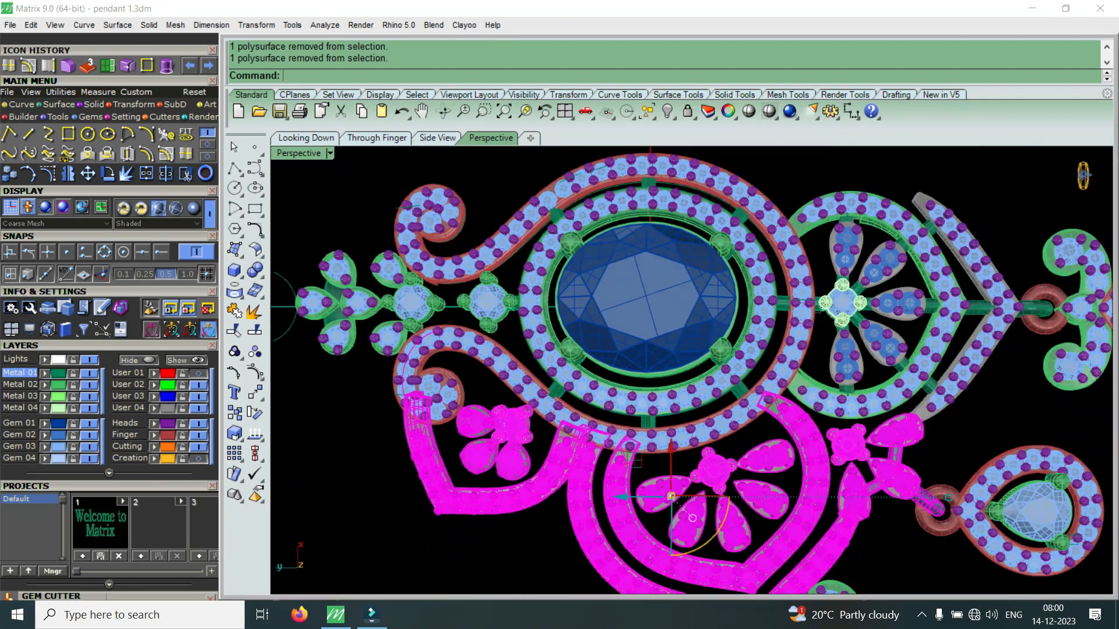
pyautogui.scroll(4, 787, 478)
pyautogui.moveTo(787, 478); pyautogui.dragTo(614, 472, button='right')
pyautogui.keyDown('shift'); pyautogui.click(500, 477); pyautogui.keyUp('shift')
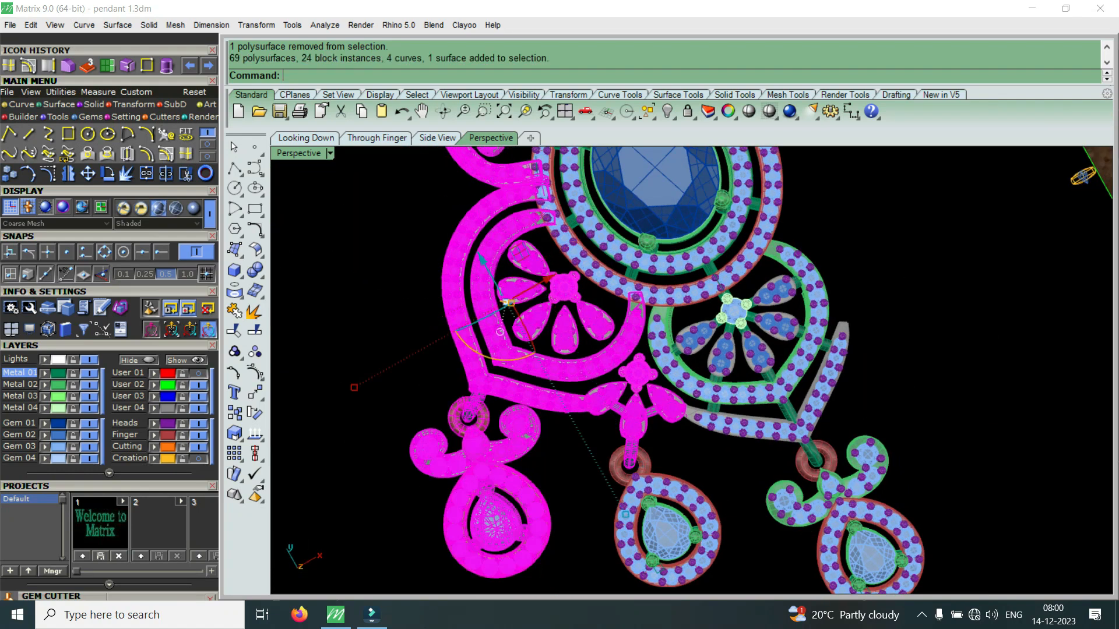
pyautogui.keyDown('shift'); pyautogui.click(635, 495); pyautogui.keyUp('shift')
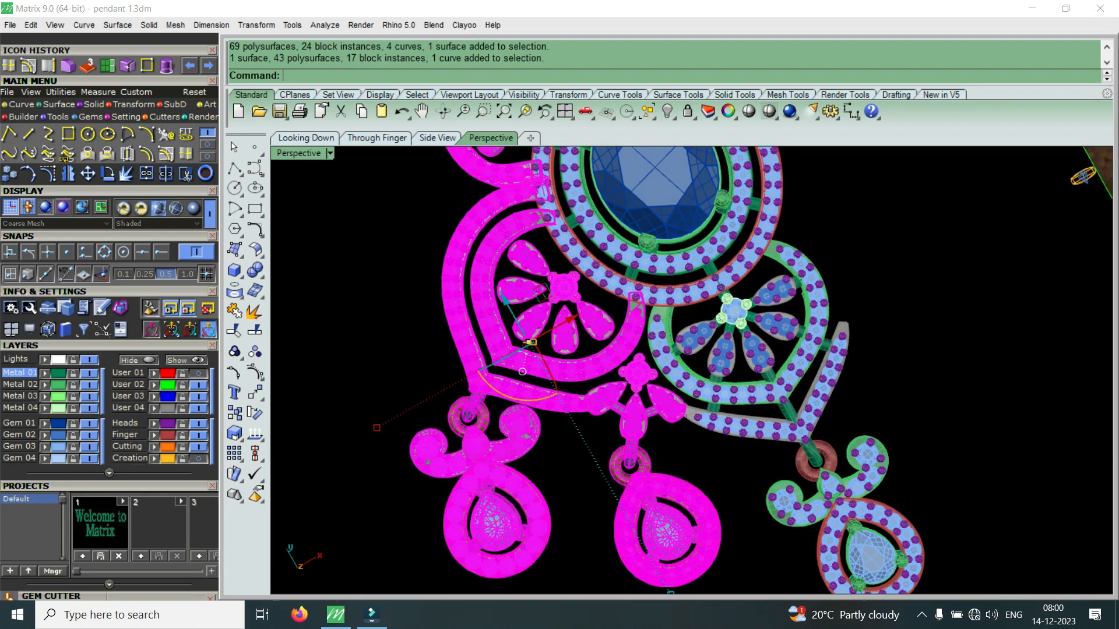
pyautogui.moveTo(735, 487); pyautogui.dragTo(654, 484, button='right')
pyautogui.scroll(-6, 652, 485)
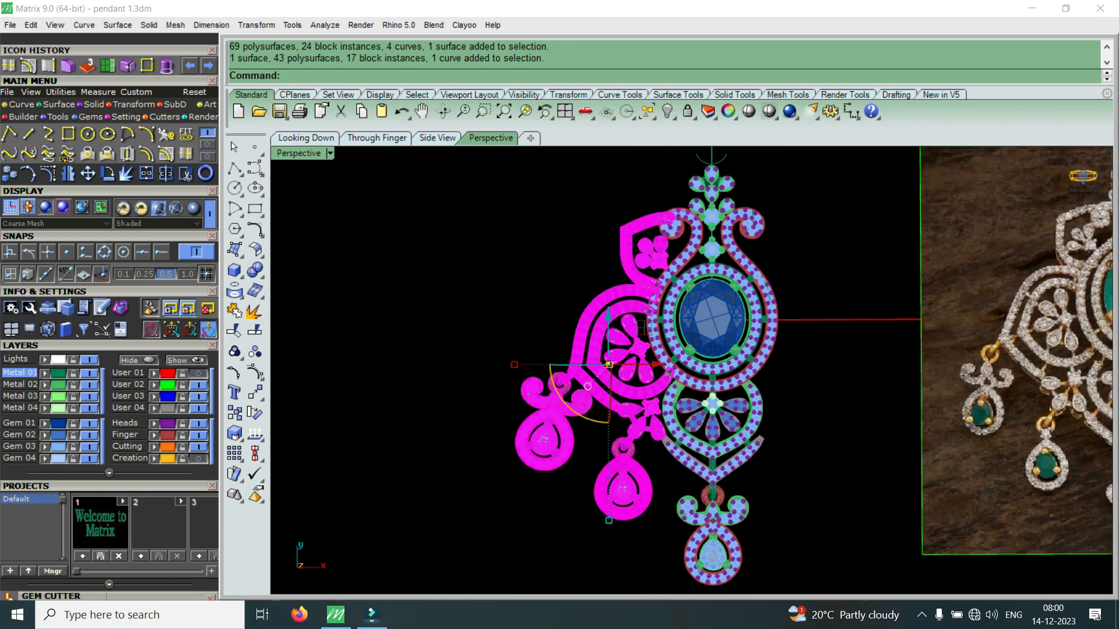
# Step: Mirror a copy of the selected side parts across the pendant's vertical centreline, starting the mirror plane at 0
pyautogui.click(68, 173)
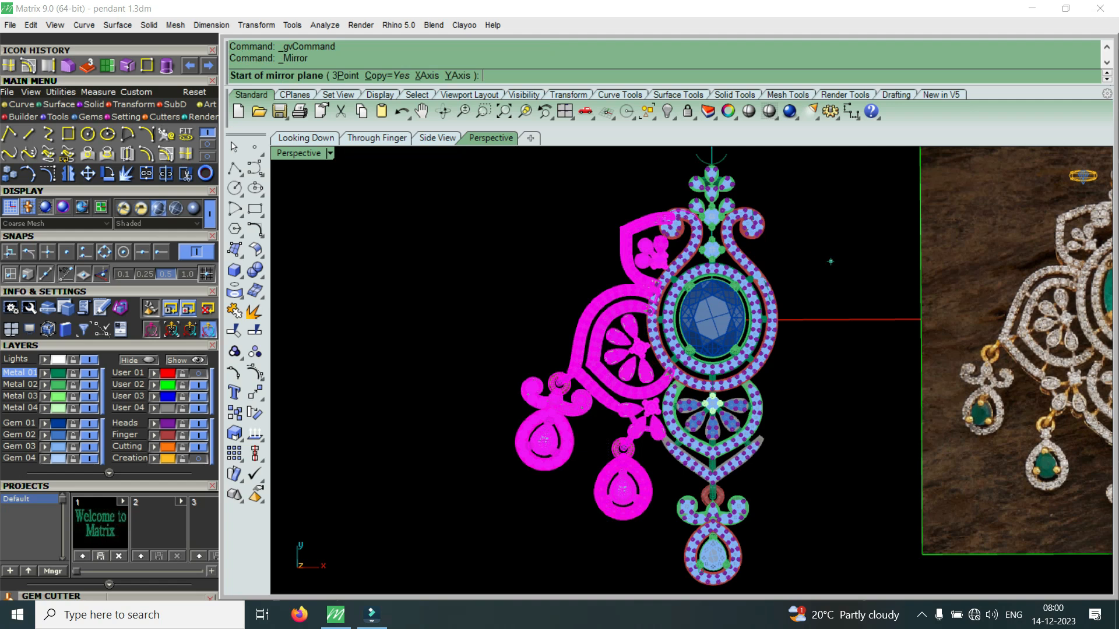
pyautogui.write('0')
pyautogui.press('Return')
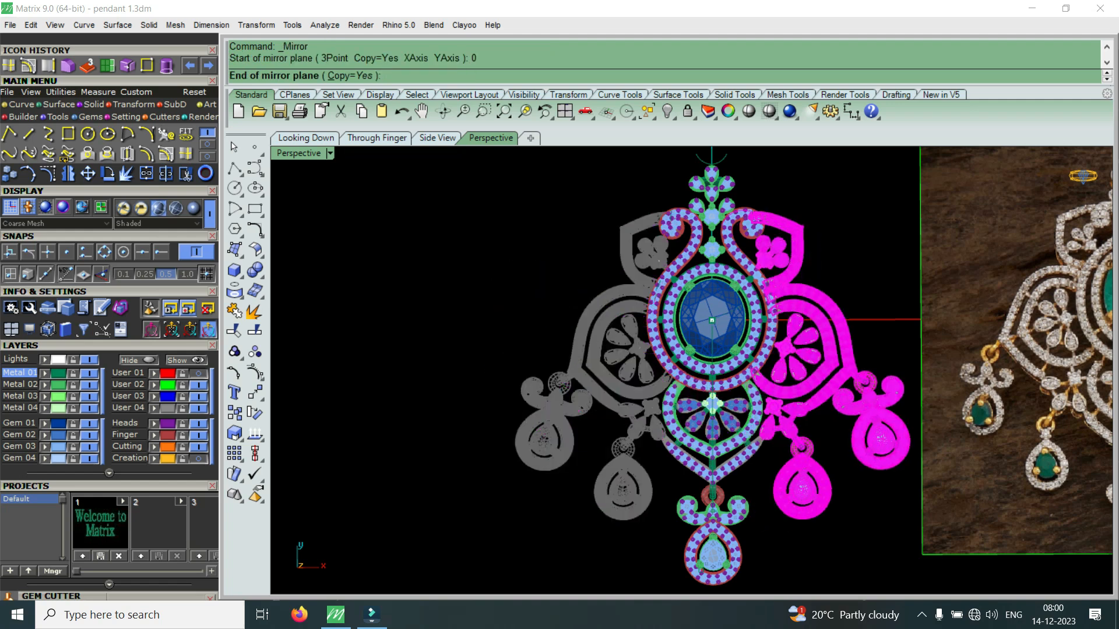
pyautogui.click(713, 512)
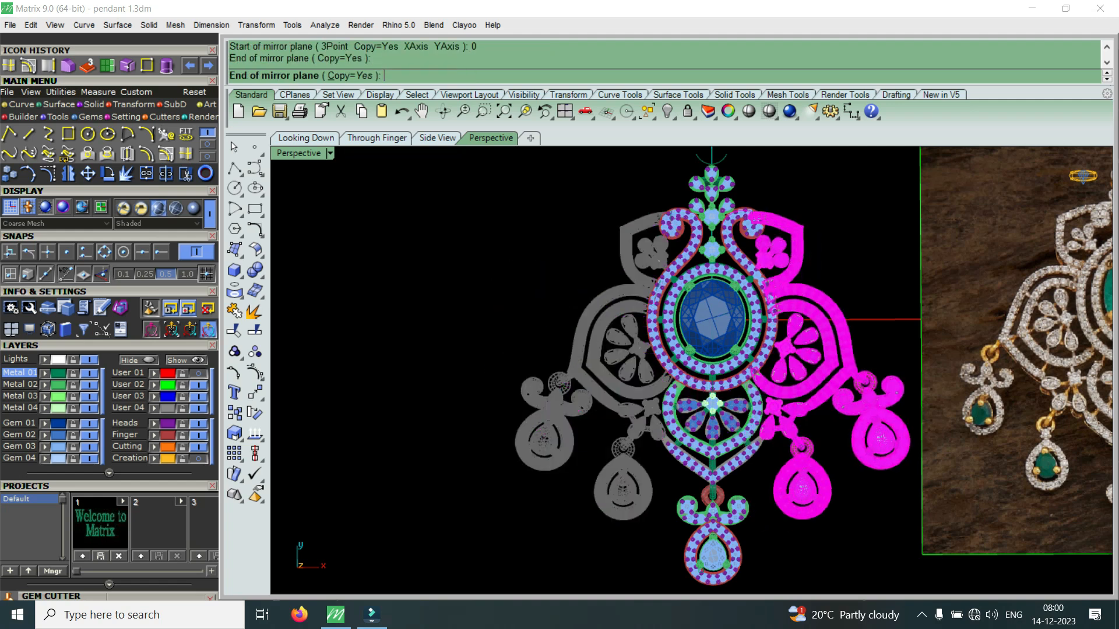
pyautogui.press('Escape')
pyautogui.scroll(6, 709, 458)
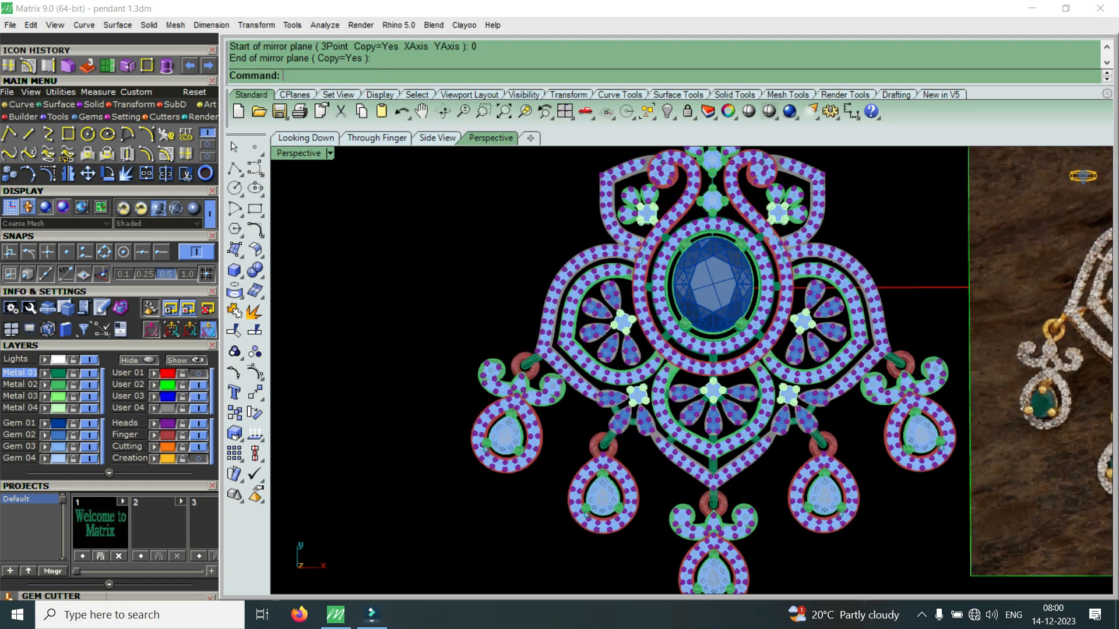
# Step: Set the Perspective viewport's display mode to Machine
pyautogui.scroll(4, 612, 422)
pyautogui.moveTo(612, 423); pyautogui.dragTo(708, 344, button='right')
pyautogui.click(330, 153)
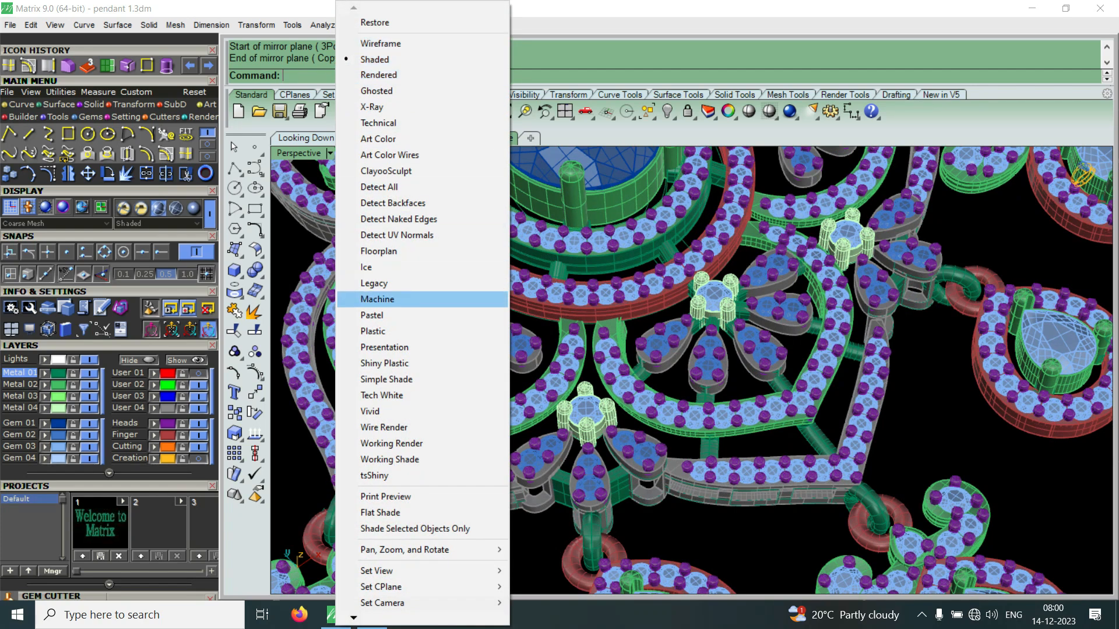
pyautogui.click(378, 299)
# Step: Examine the mirrored pendant's side galleries, windowed walls and underside from several angles
pyautogui.scroll(-8, 865, 407)
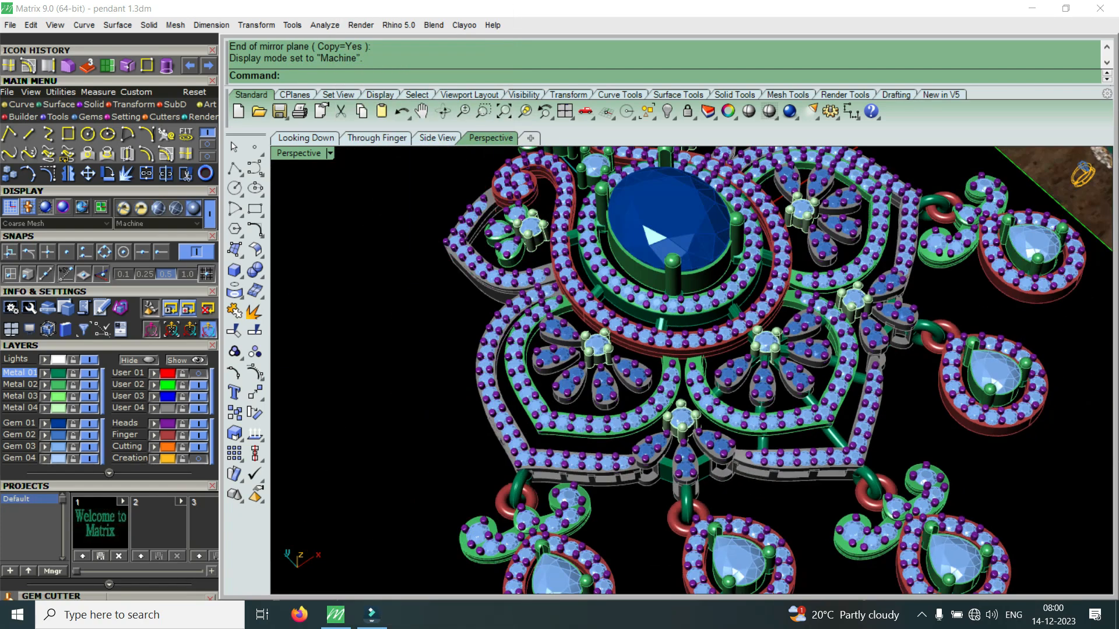
pyautogui.scroll(8, 644, 475)
pyautogui.scroll(6, 545, 434)
pyautogui.moveTo(545, 434); pyautogui.dragTo(682, 335, button='right')
pyautogui.scroll(-7, 784, 336)
pyautogui.scroll(7, 583, 370)
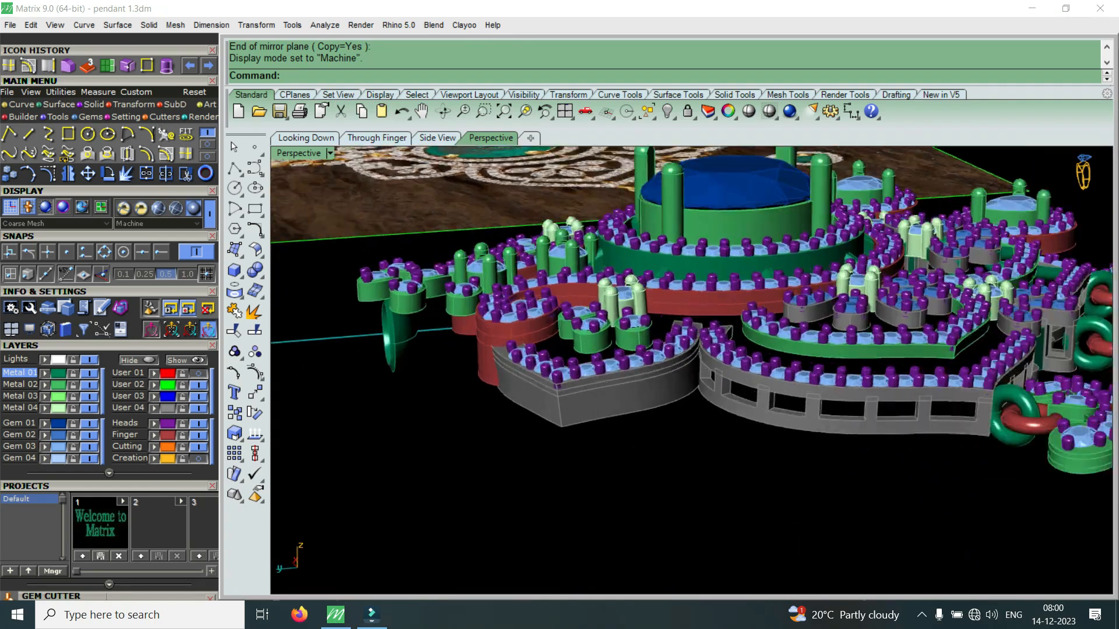
pyautogui.scroll(-2, 692, 370)
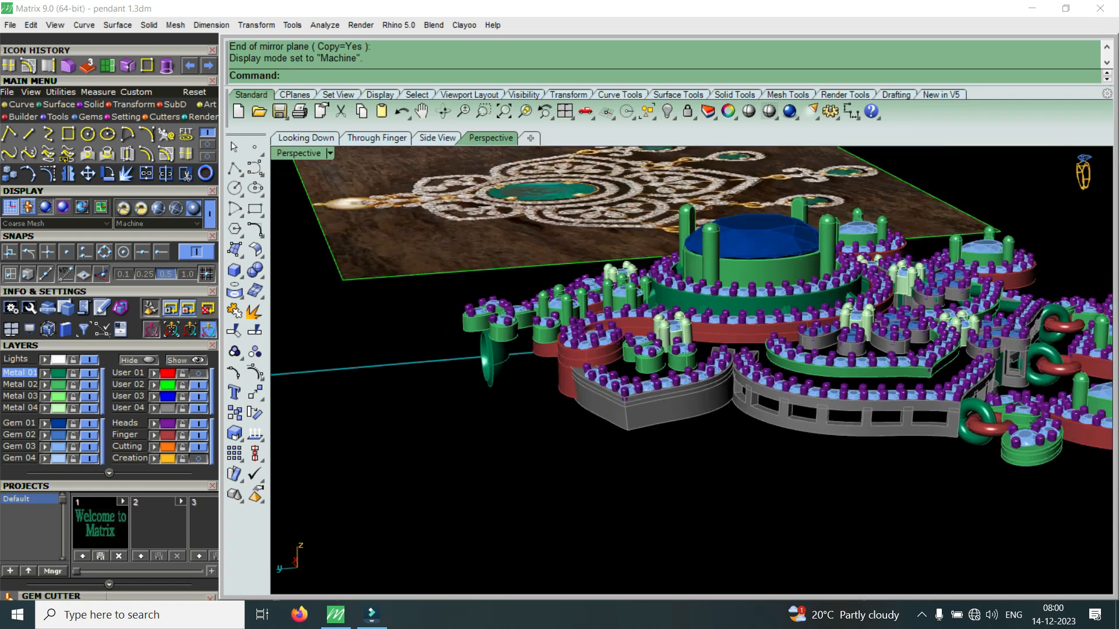
pyautogui.moveTo(681, 367); pyautogui.dragTo(767, 248, button='right')
pyautogui.scroll(-4, 732, 279)
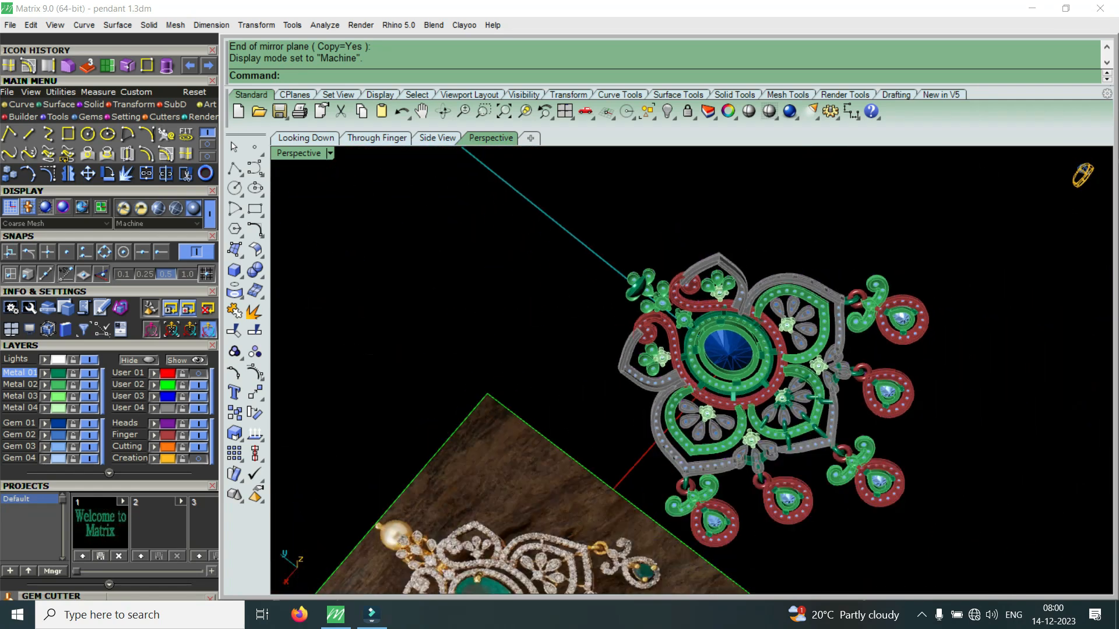
# Step: Select the windowed outer wall on one arm of the lower V-shaped bar and mirror a copy across the centreline from 0
pyautogui.scroll(14, 822, 437)
pyautogui.moveTo(807, 443); pyautogui.dragTo(816, 399, button='right')
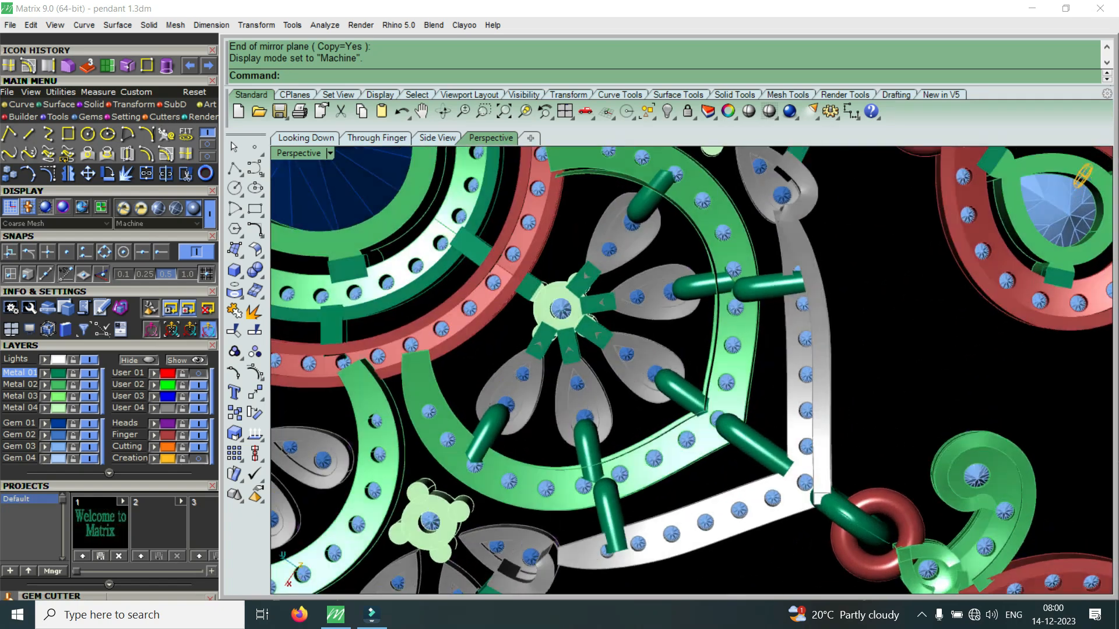
pyautogui.click(816, 396)
pyautogui.scroll(-6, 817, 393)
pyautogui.scroll(6, 803, 483)
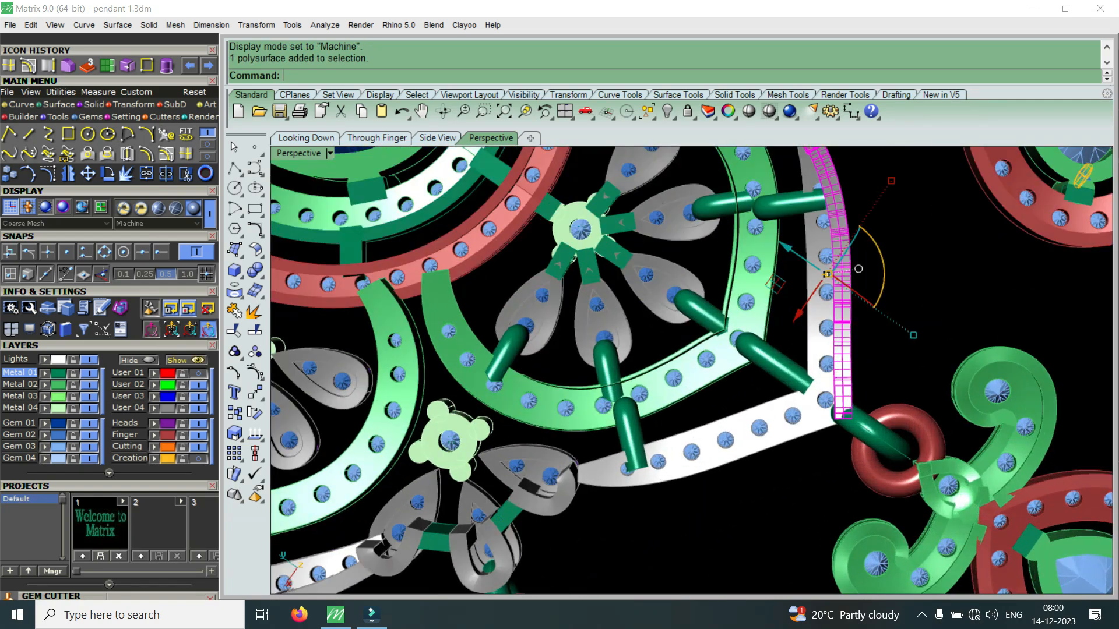
pyautogui.click(68, 173)
pyautogui.write('0')
pyautogui.press('Return')
pyautogui.keyDown('shift'); pyautogui.click(619, 451); pyautogui.keyUp('shift')
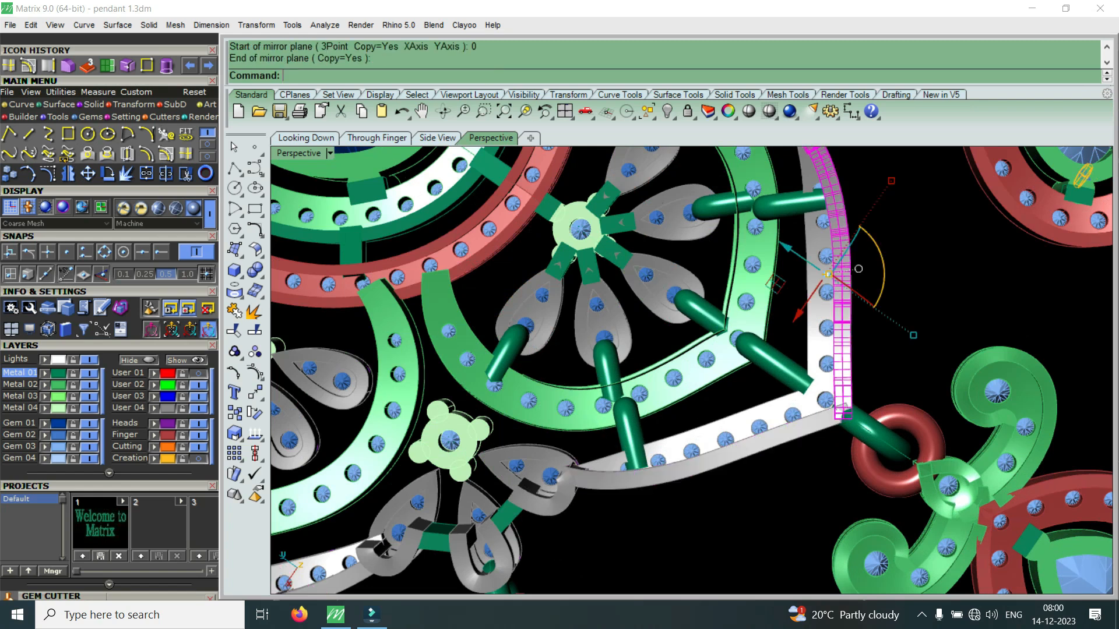
pyautogui.press('Escape')
# Step: Examine the completed V-shaped window gallery, then the lower petals, drops and centre stone from the front
pyautogui.scroll(5, 815, 343)
pyautogui.moveTo(816, 342); pyautogui.dragTo(837, 367, button='right')
pyautogui.scroll(-4, 845, 378)
pyautogui.scroll(-2, 863, 367)
pyautogui.moveTo(837, 280); pyautogui.dragTo(795, 489, button='right')
pyautogui.moveTo(862, 198); pyautogui.dragTo(752, 288, button='right')
pyautogui.scroll(-6, 751, 290)
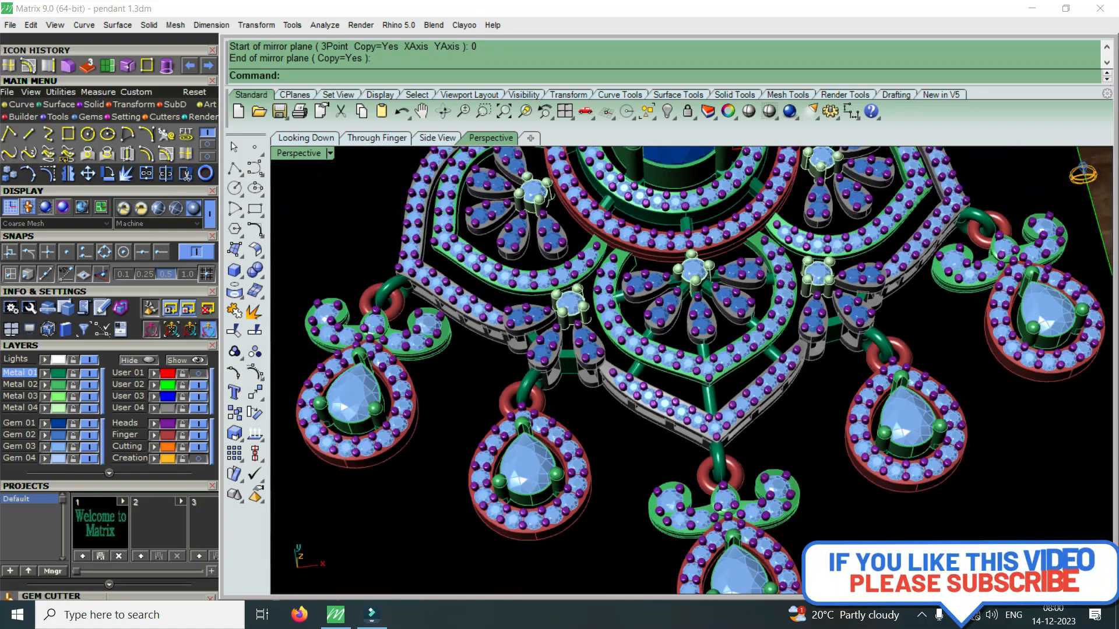
pyautogui.scroll(6, 619, 450)
pyautogui.scroll(-4, 804, 362)
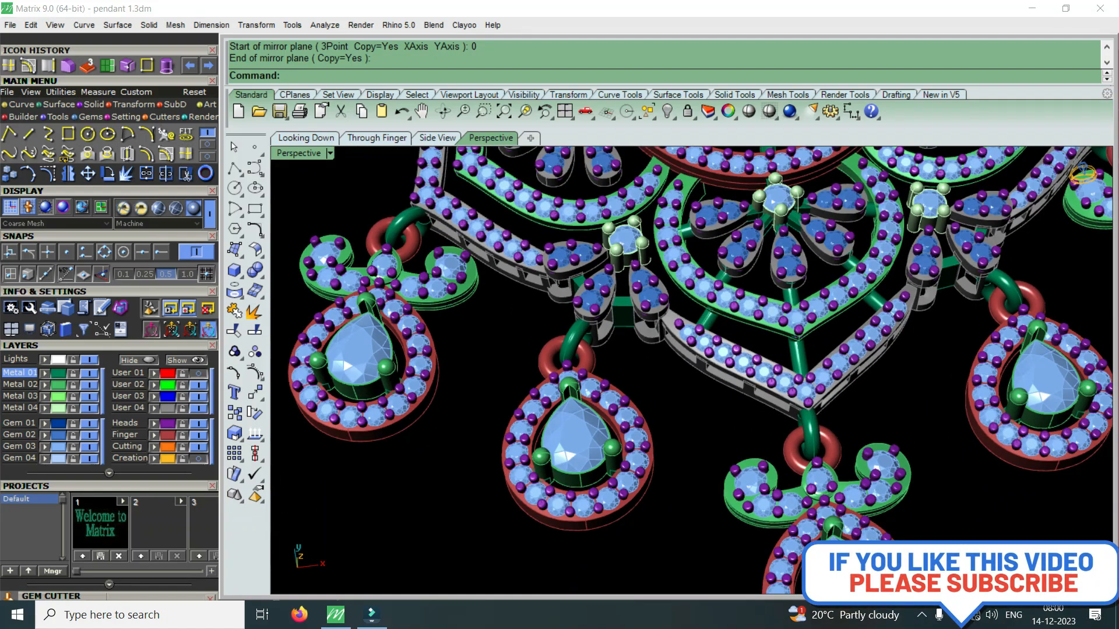
pyautogui.scroll(-3, 798, 361)
pyautogui.scroll(4, 694, 350)
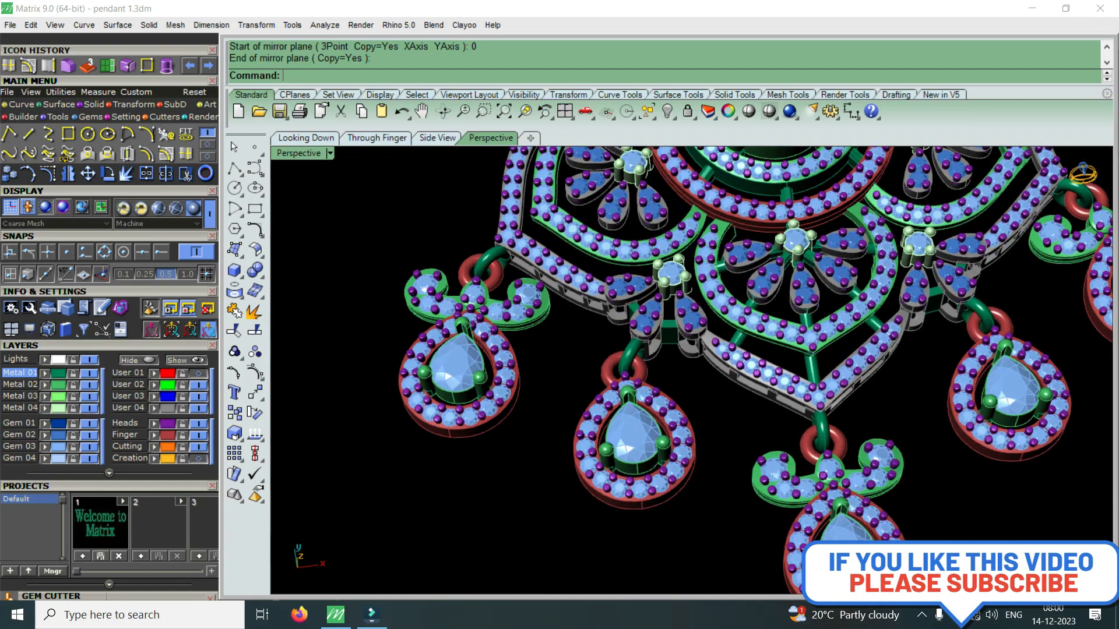
pyautogui.scroll(-3, 816, 455)
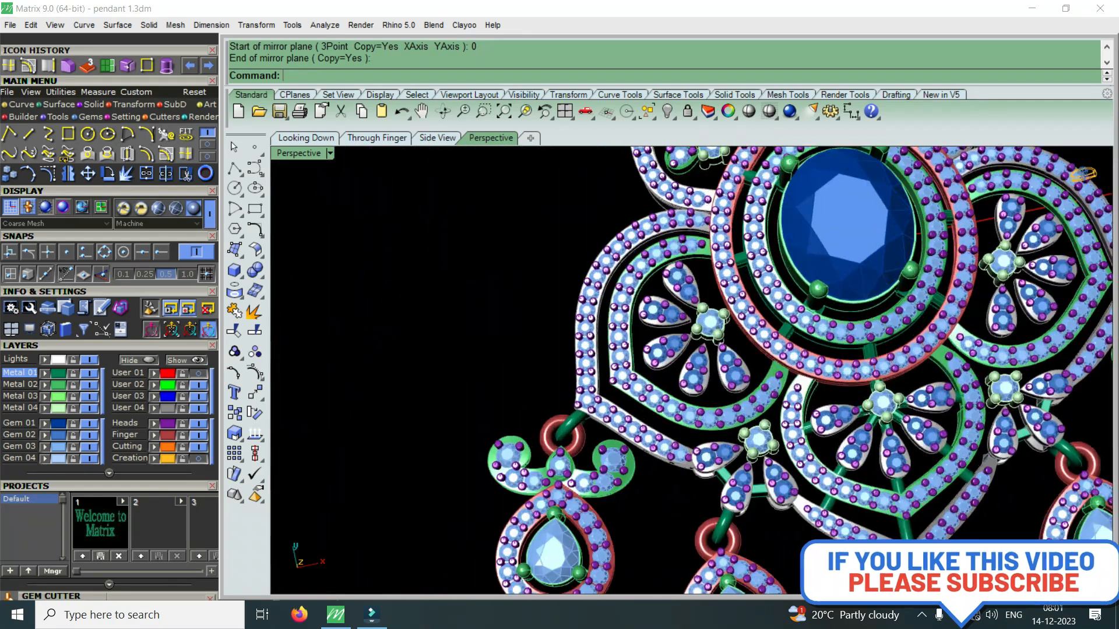
pyautogui.scroll(6, 647, 318)
pyautogui.scroll(-5, 679, 306)
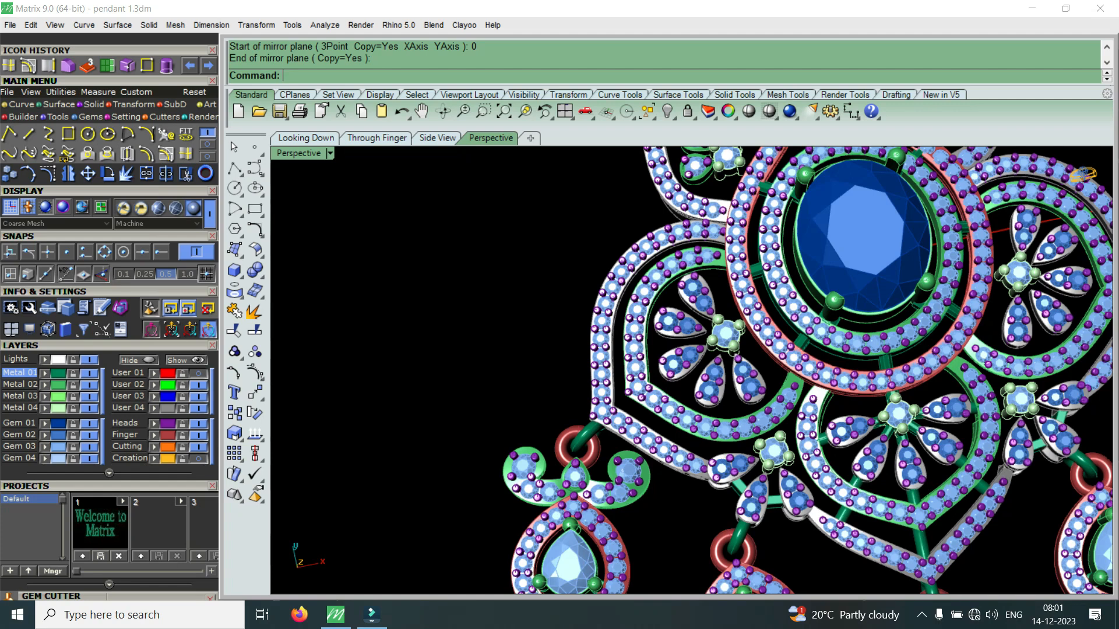
# Step: Examine the side galleries, petal clusters and hanging drops around the pendant's lower half
pyautogui.scroll(-2, 736, 239)
pyautogui.scroll(7, 675, 478)
pyautogui.moveTo(670, 467); pyautogui.dragTo(909, 349, button='right')
pyautogui.scroll(-5, 769, 367)
pyautogui.moveTo(816, 349); pyautogui.dragTo(624, 391, button='right')
pyautogui.moveTo(757, 350); pyautogui.dragTo(641, 361, button='right')
pyautogui.scroll(-6, 670, 361)
pyautogui.scroll(2, 915, 481)
pyautogui.moveTo(915, 451); pyautogui.dragTo(885, 573, button='right')
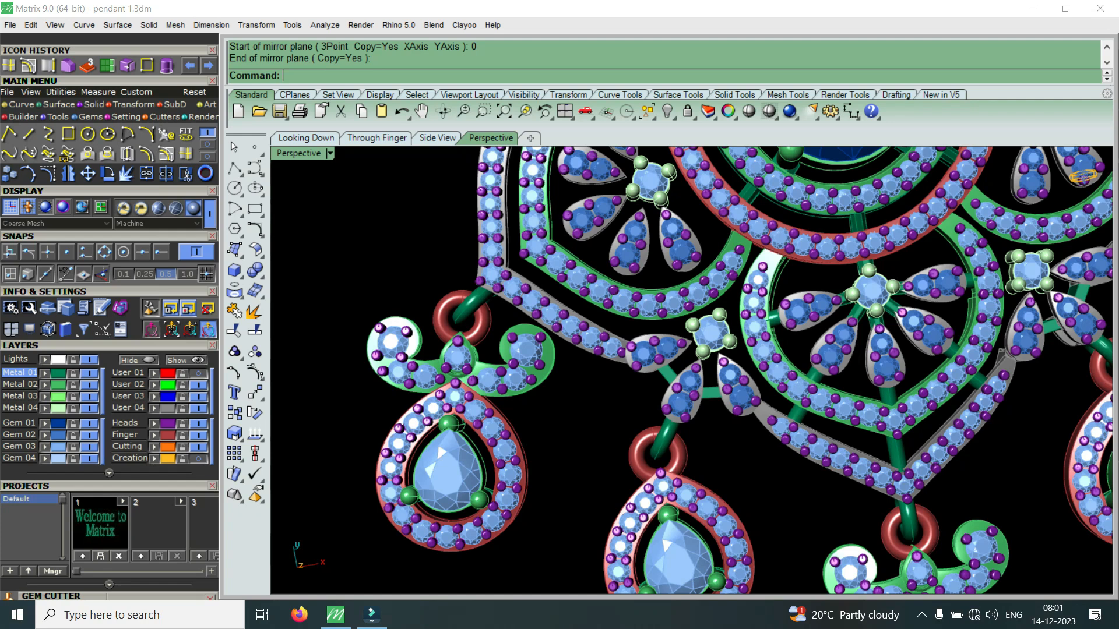
pyautogui.scroll(-2, 701, 405)
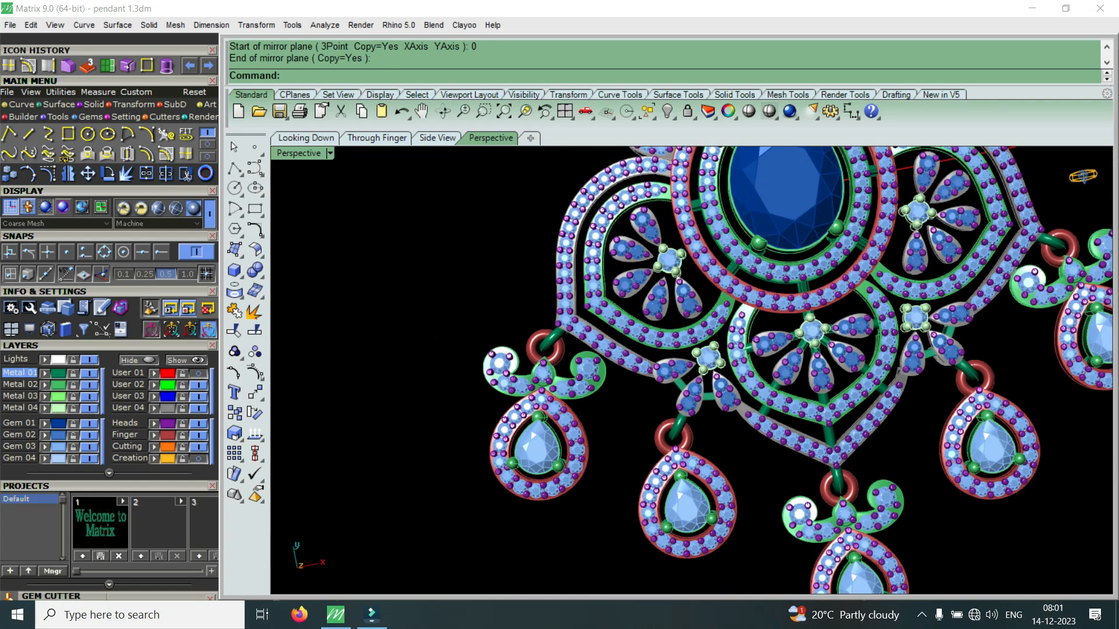
pyautogui.scroll(-3, 714, 396)
pyautogui.scroll(5, 833, 402)
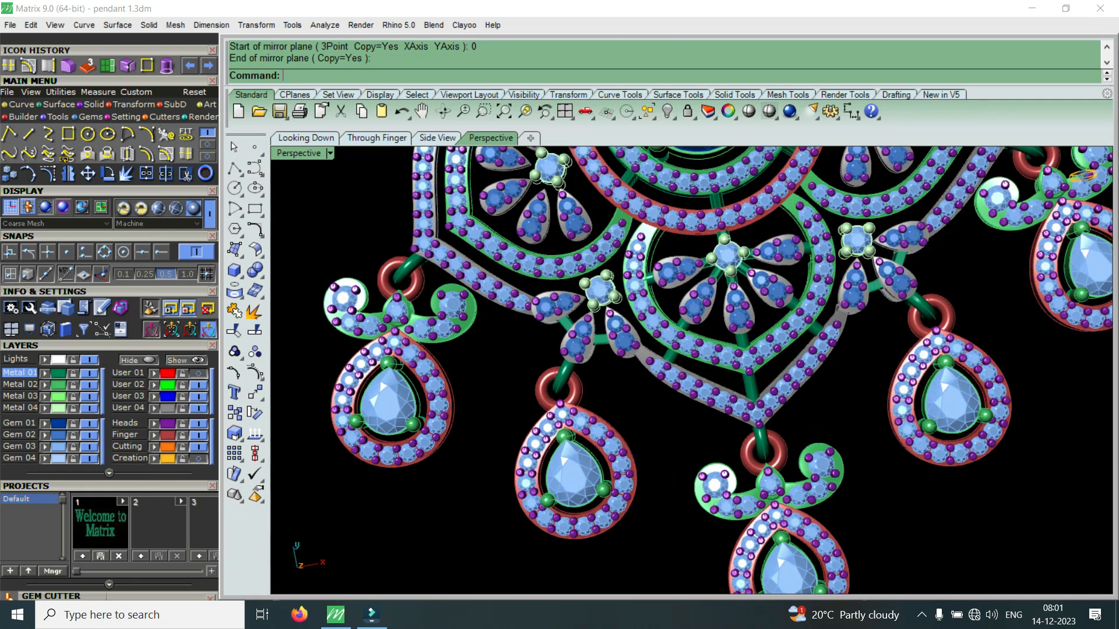
# Step: Inspect the lower gallery's windows and connectors at tilted angles, then compare the whole pendant with the reference photo
pyautogui.moveTo(833, 402); pyautogui.dragTo(828, 353, button='right')
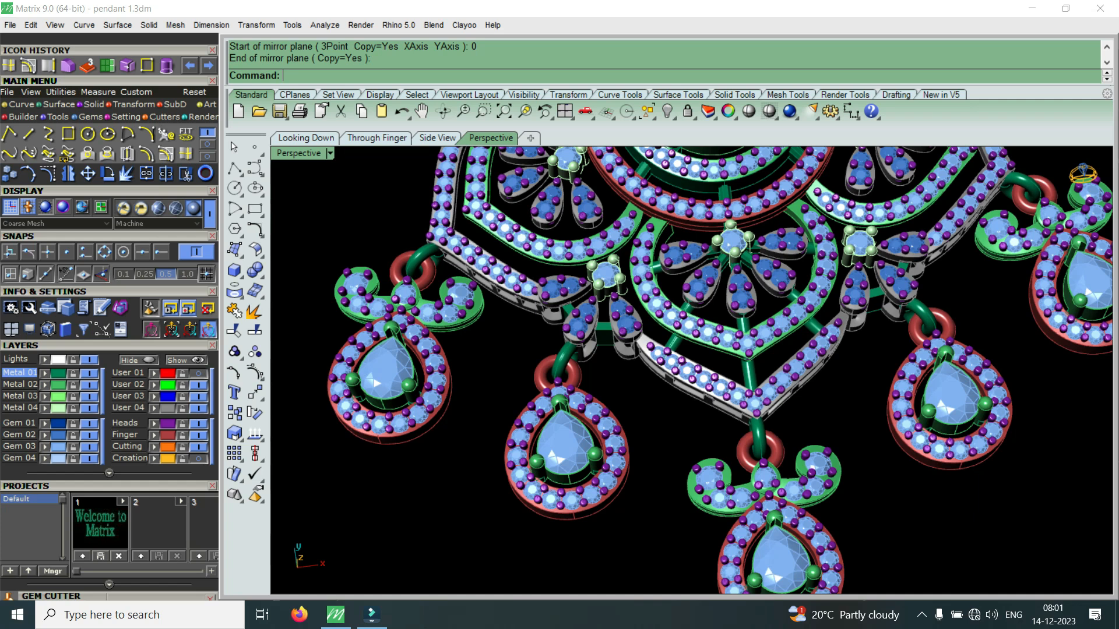
pyautogui.moveTo(691, 373); pyautogui.dragTo(743, 371, button='right')
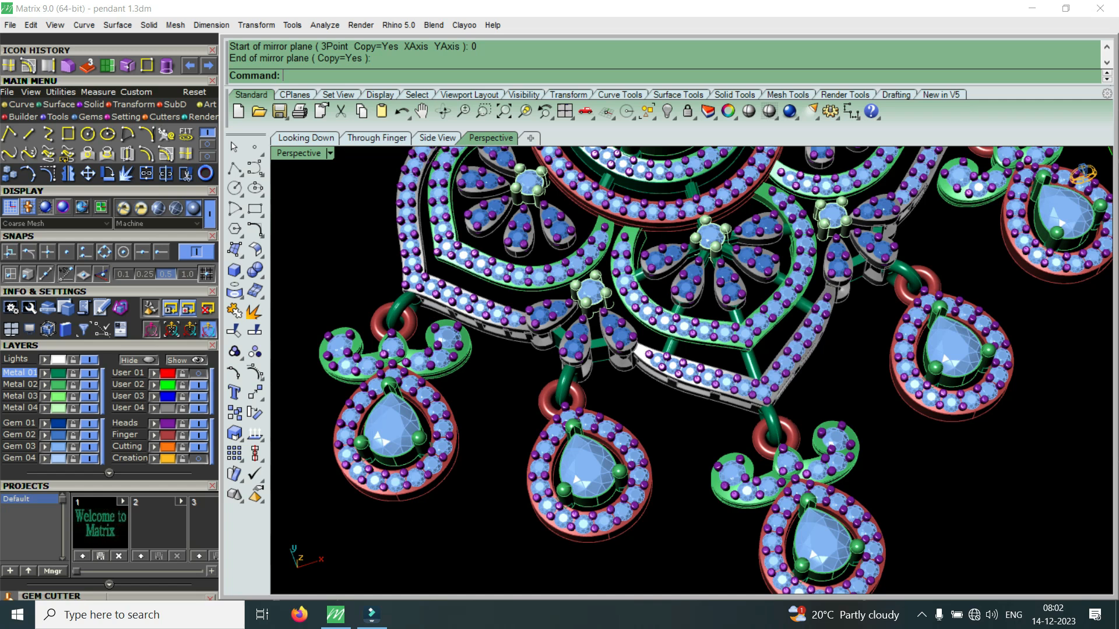
pyautogui.moveTo(641, 403); pyautogui.dragTo(664, 278, button='right')
pyautogui.moveTo(692, 371); pyautogui.dragTo(681, 371, button='right')
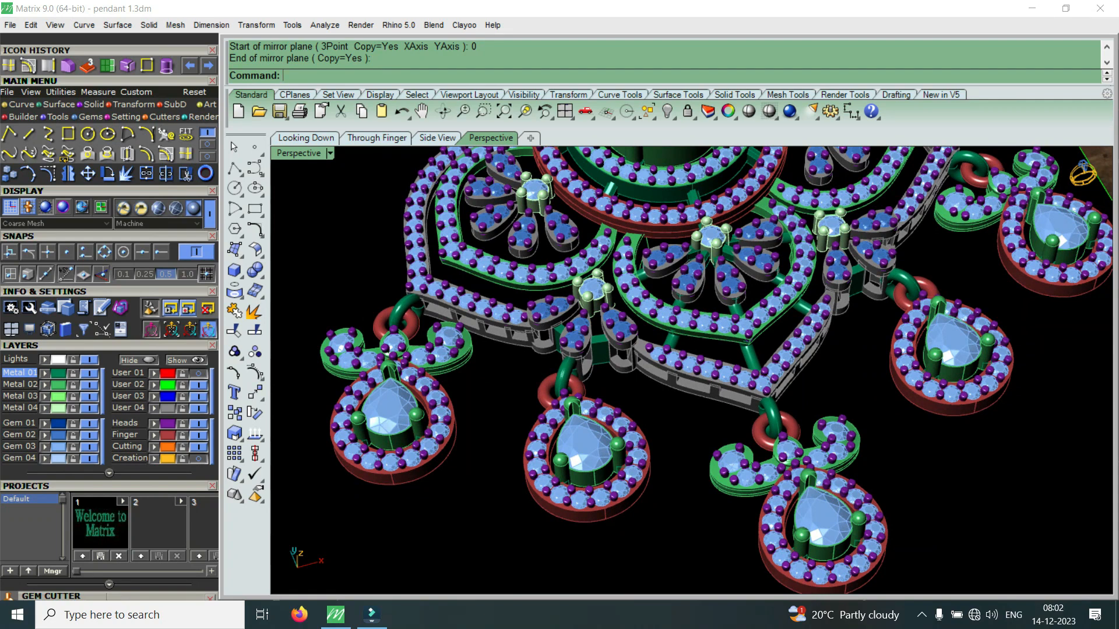
pyautogui.scroll(5, 757, 337)
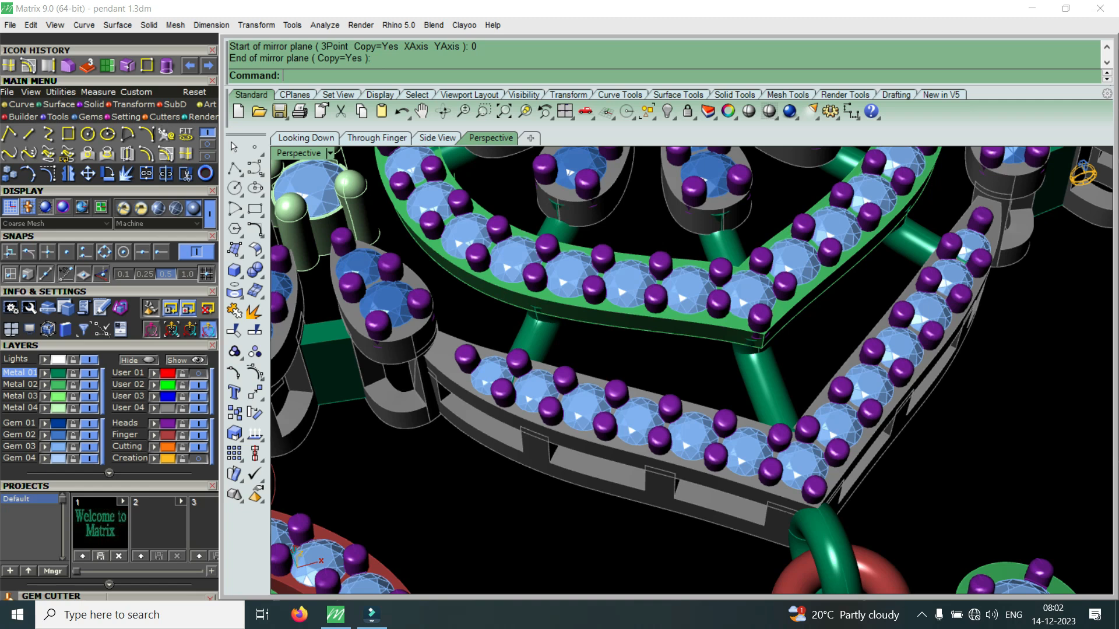
pyautogui.scroll(-5, 639, 345)
pyautogui.moveTo(639, 345); pyautogui.dragTo(609, 408, button='right')
pyautogui.scroll(-4, 692, 370)
pyautogui.scroll(6, 691, 370)
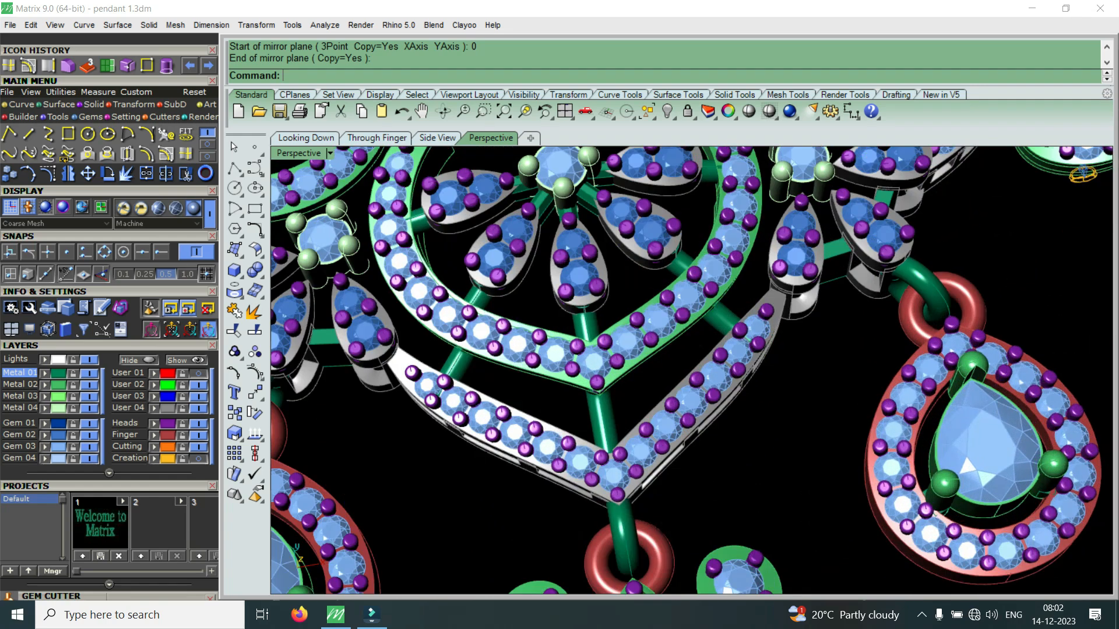
pyautogui.scroll(-5, 692, 370)
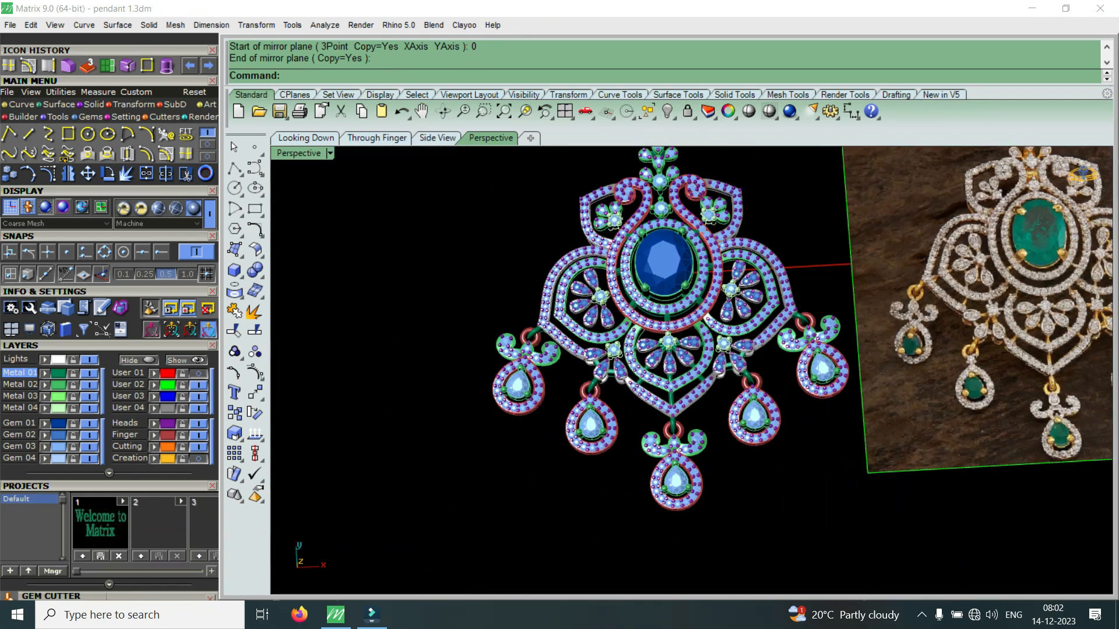